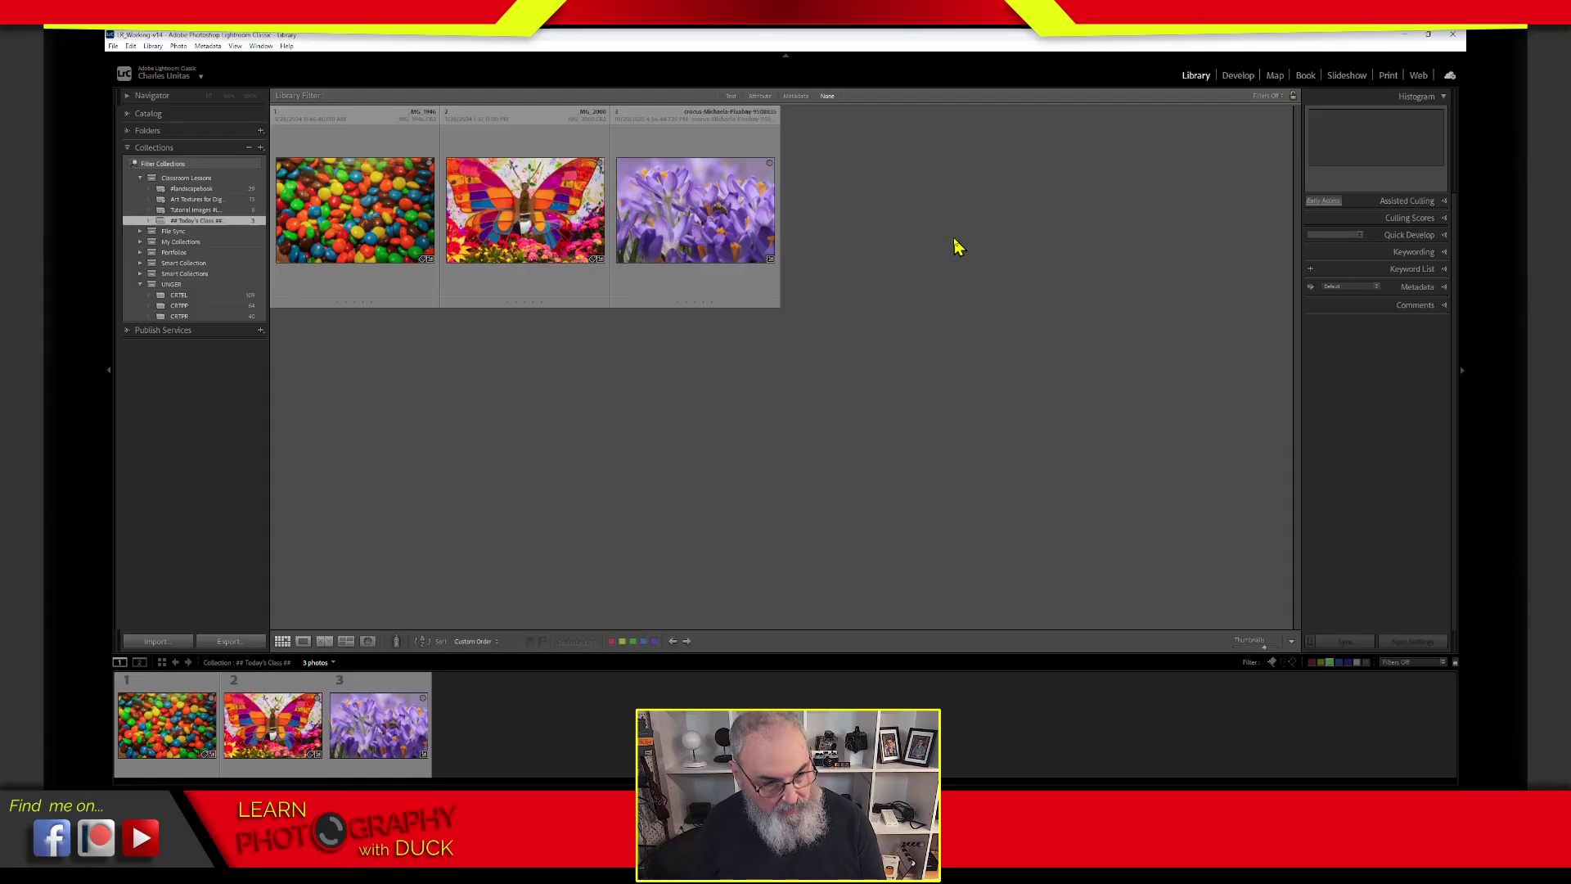
# Step: Enlarge the grid thumbnails and view the candy, butterfly and purple crocus photos, leaving none of them selected
pyautogui.press('=')
pyautogui.press('=')
pyautogui.press('=')
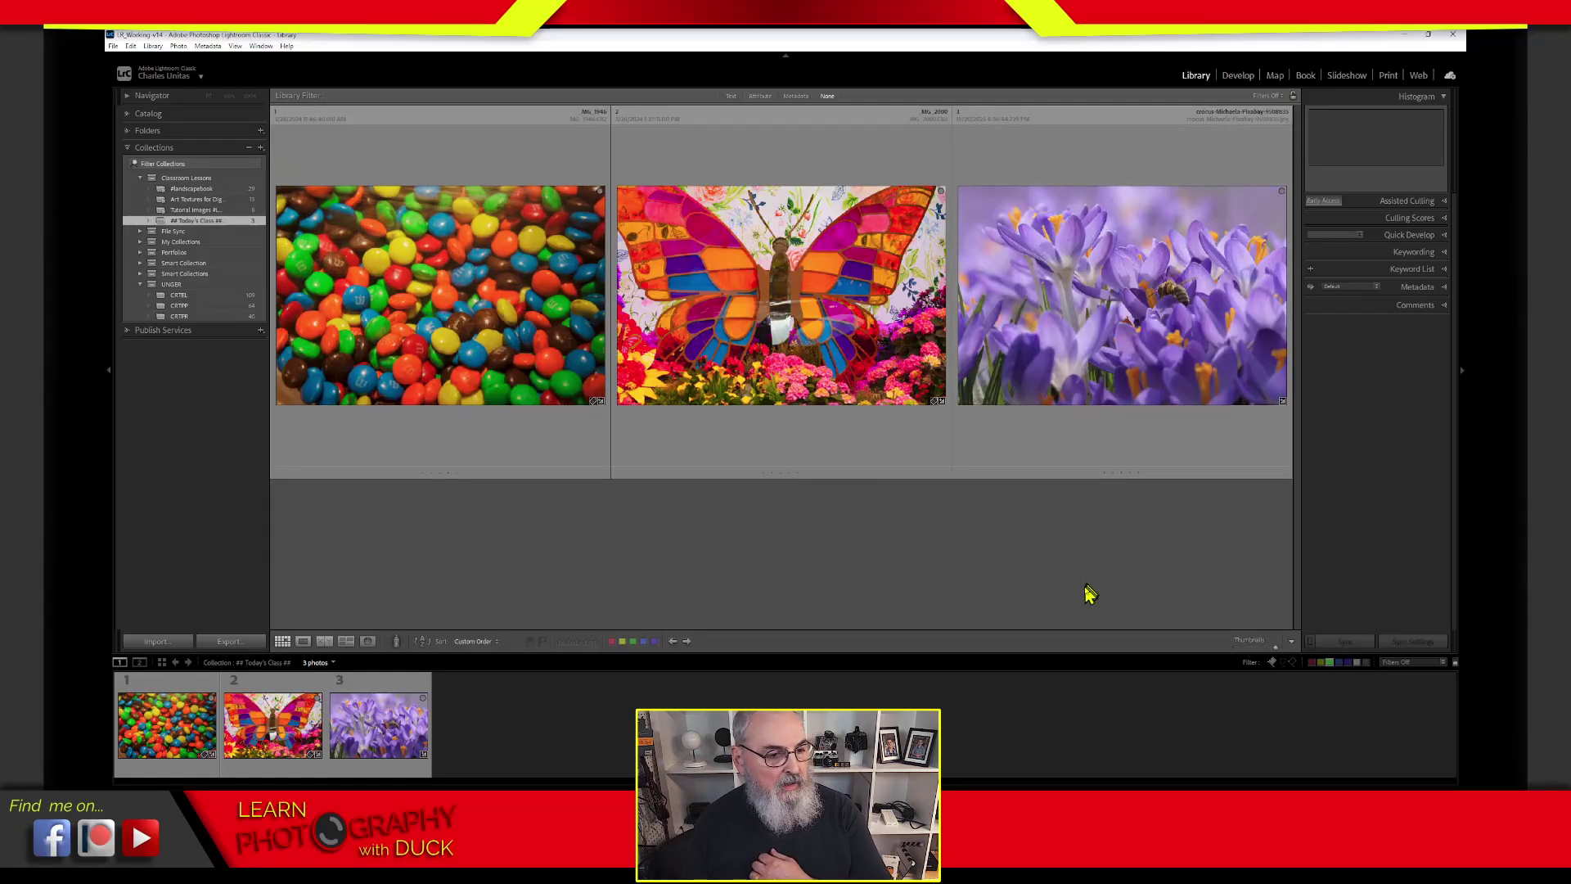
pyautogui.click(536, 449)
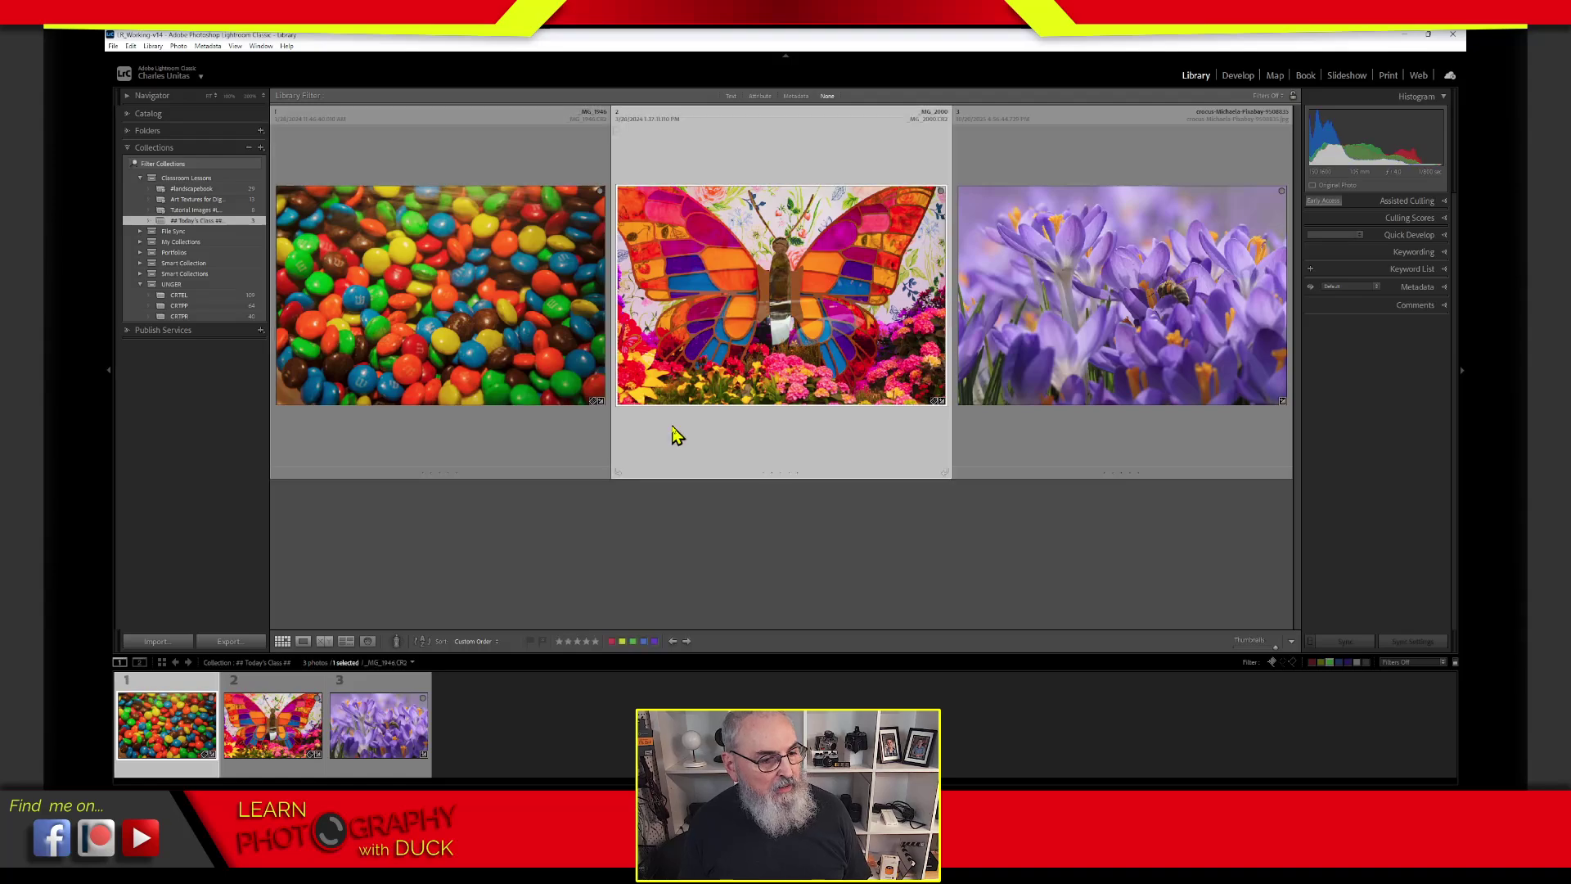
pyautogui.keyDown('ctrl'); pyautogui.click(677, 435); pyautogui.keyUp('ctrl')
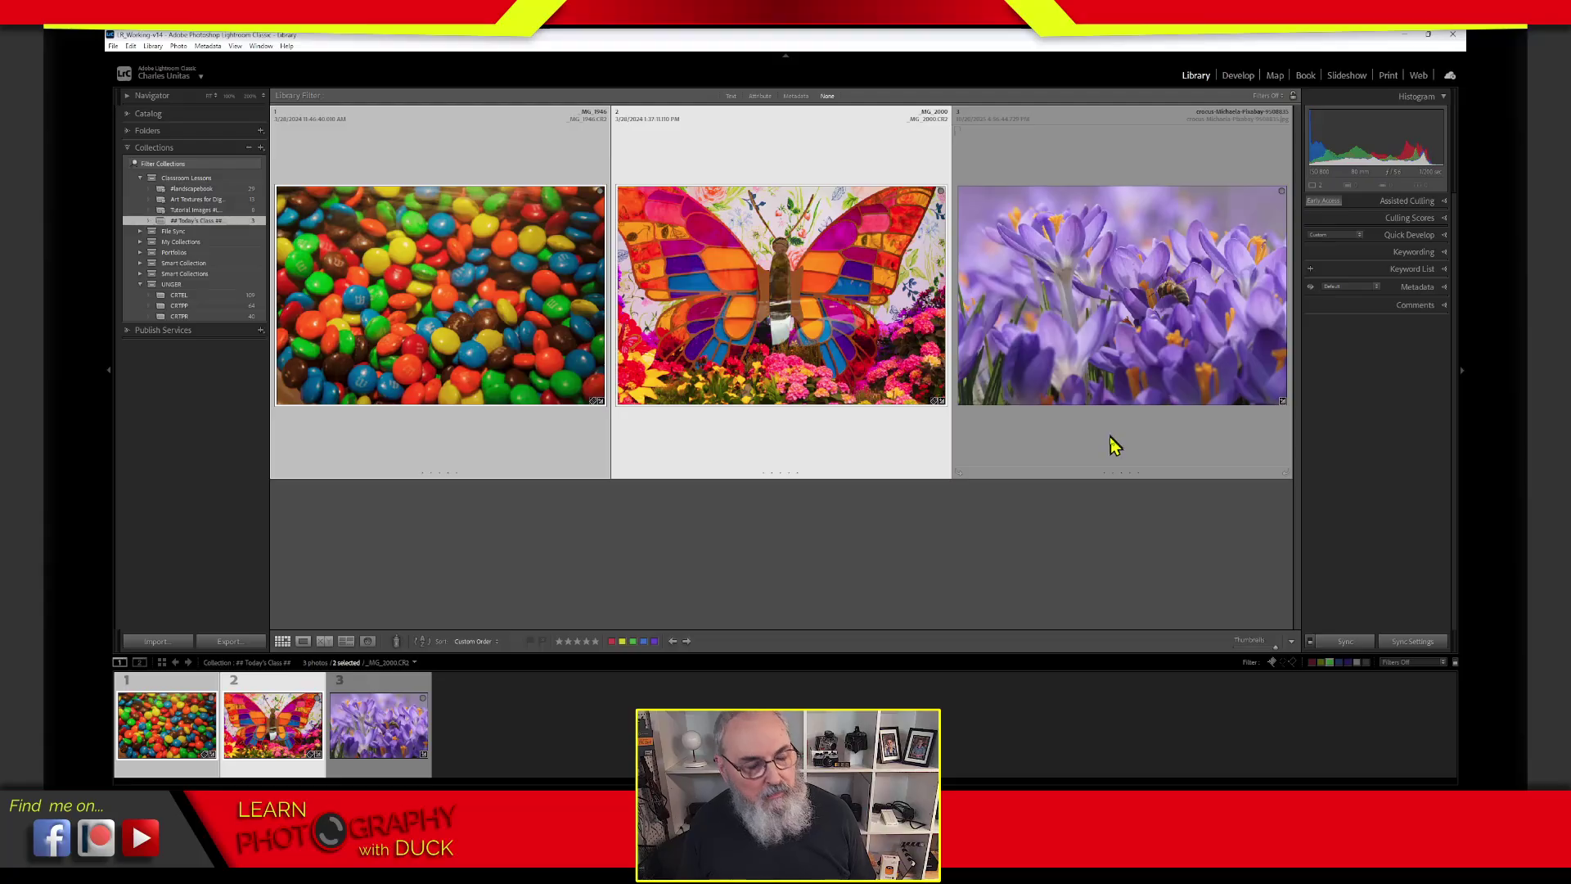
pyautogui.click(1113, 445)
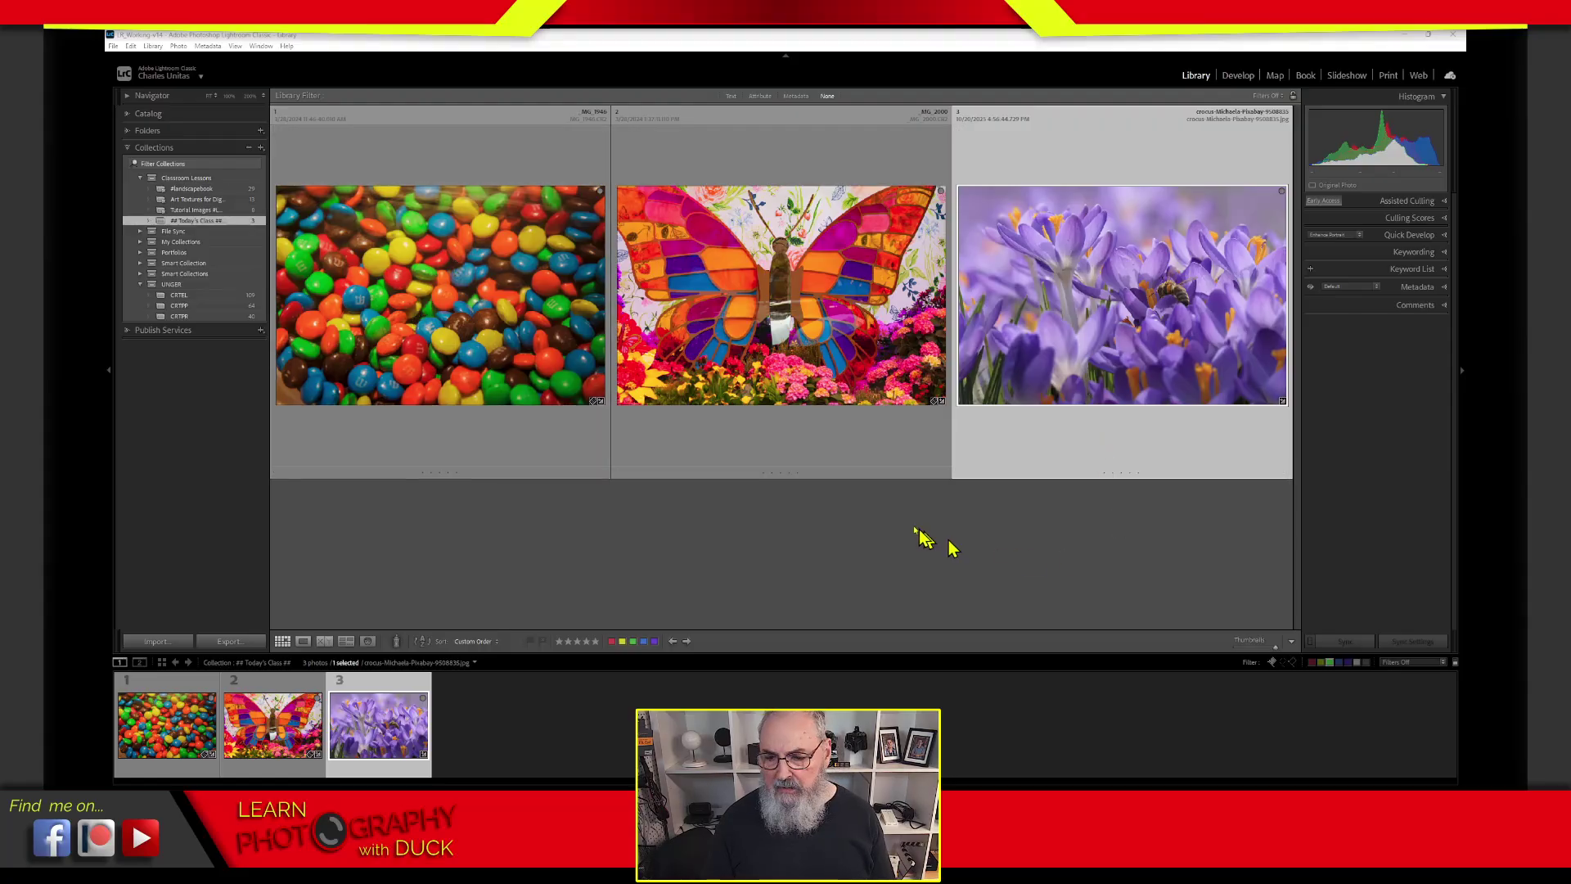
pyautogui.click(916, 550)
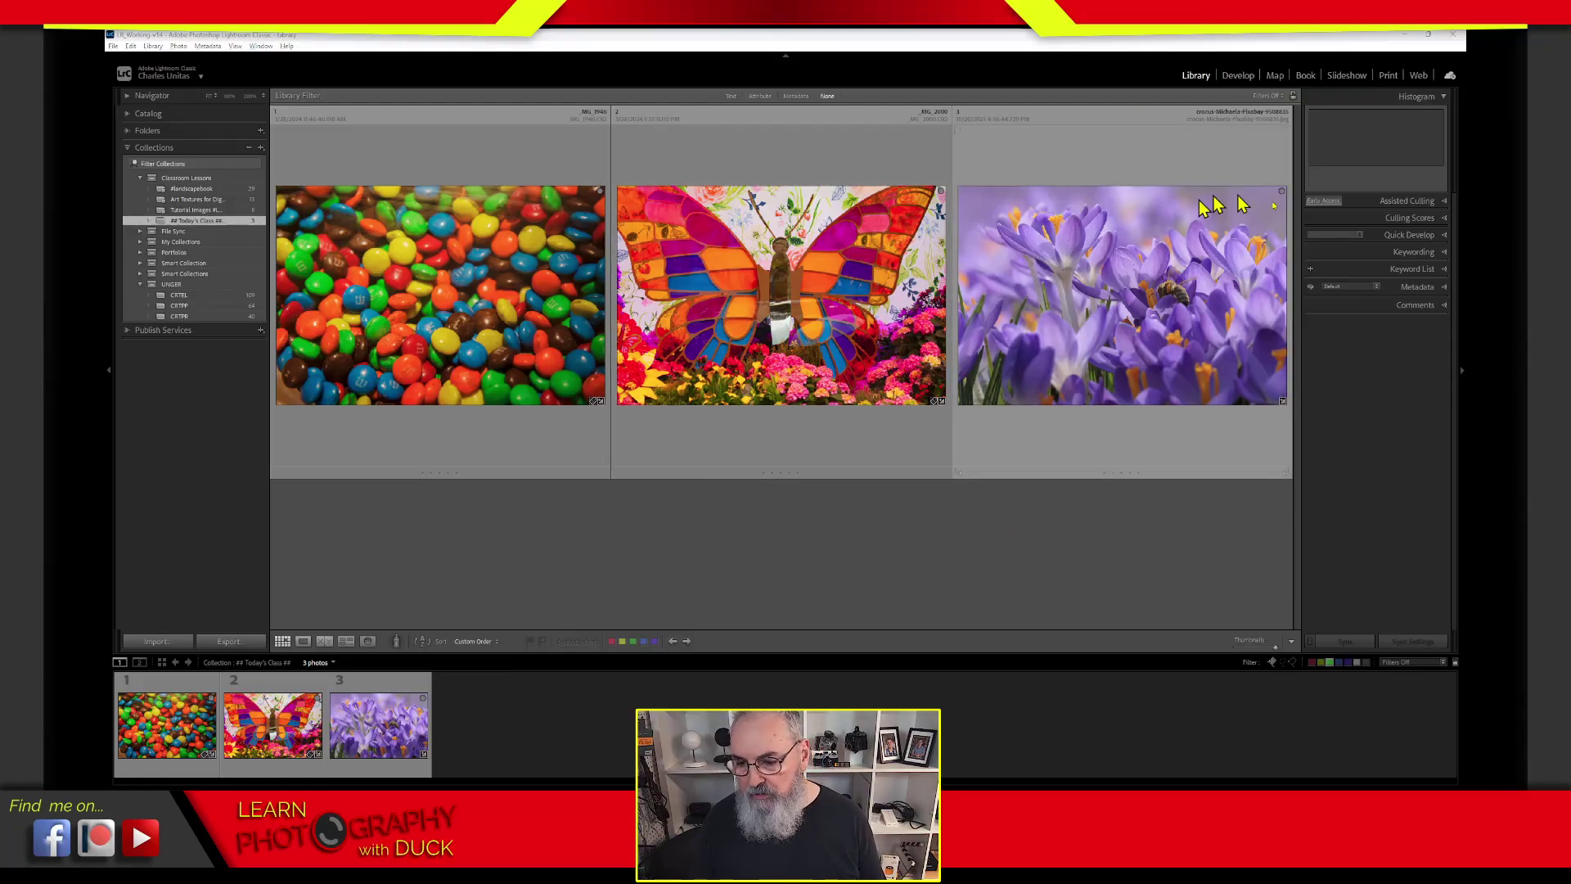
# Step: Switch to Photoshop and create a 1920 x 1080 px document at 72 ppi with a black background and no artboard
pyautogui.hotkey('alt', 'Tab')
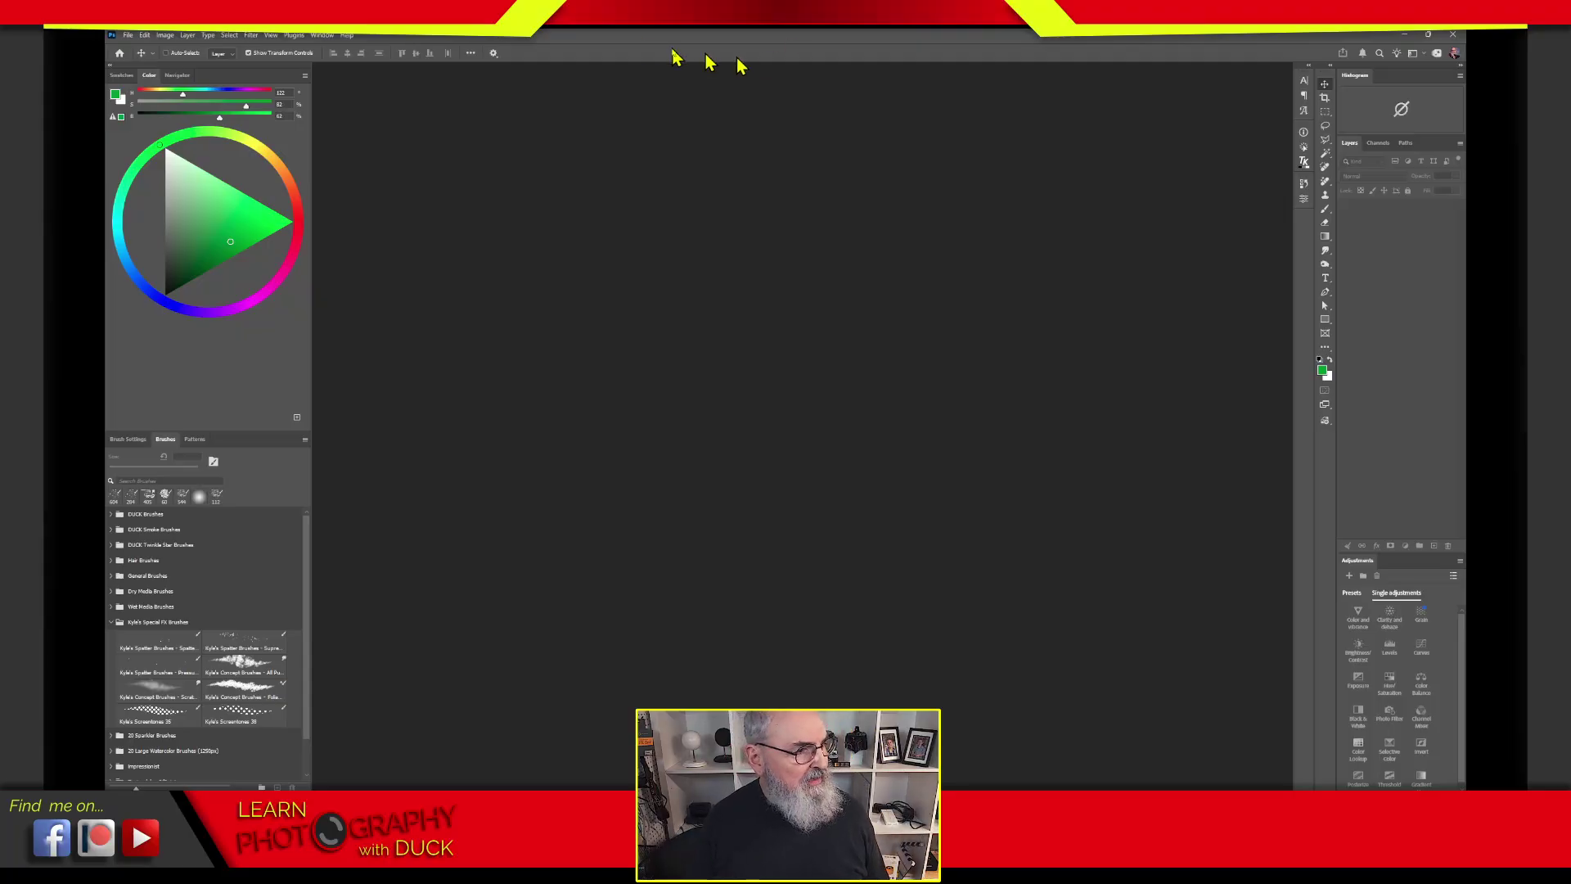
pyautogui.click(128, 35)
pyautogui.click(138, 48)
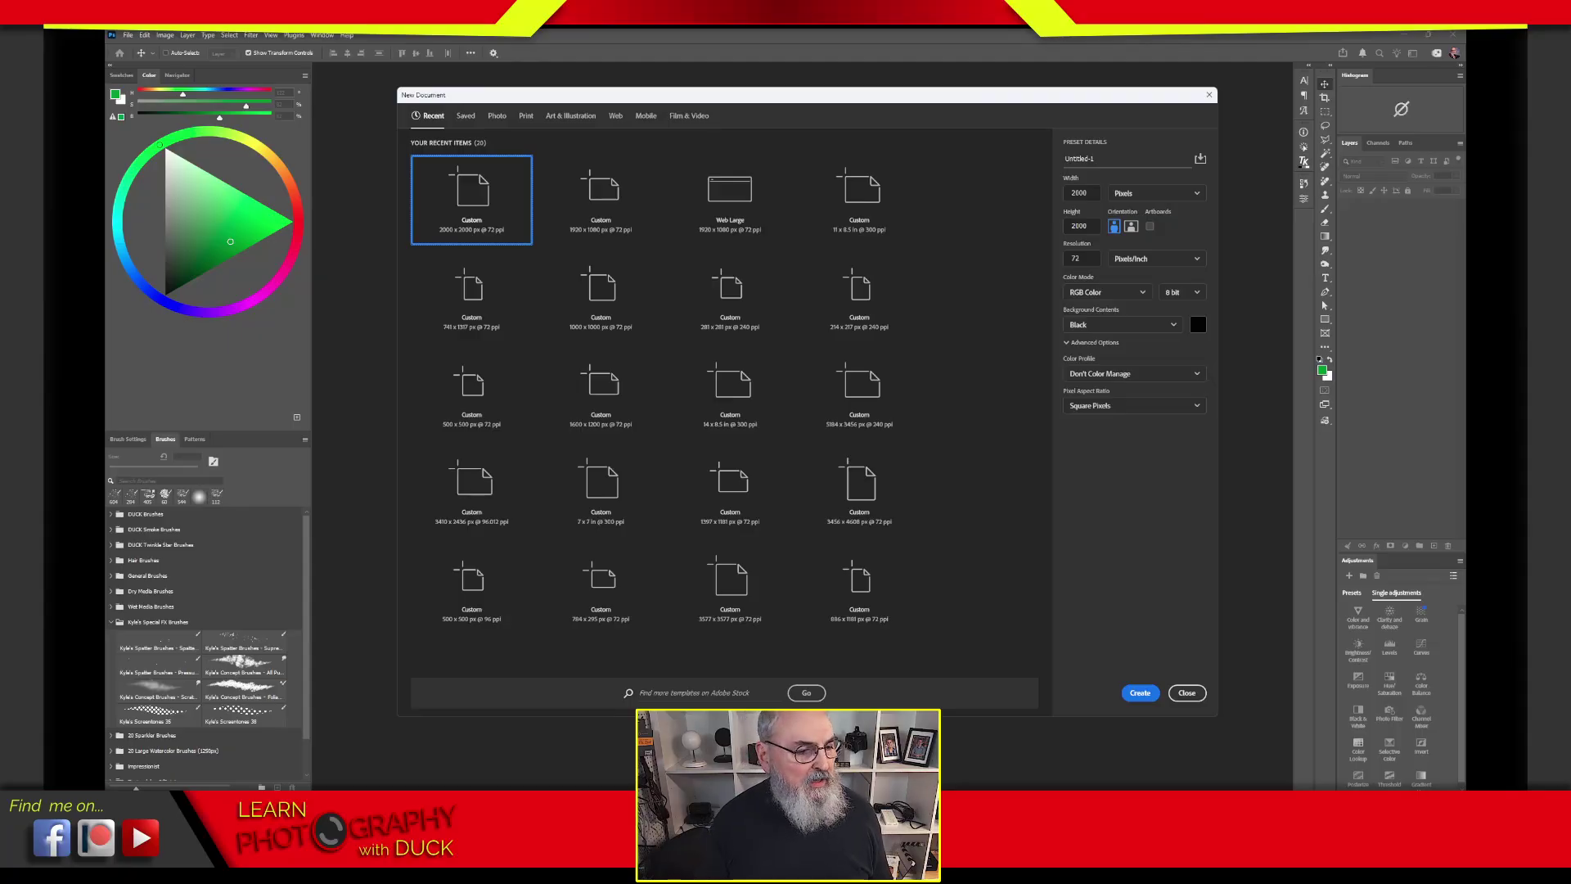
pyautogui.click(615, 210)
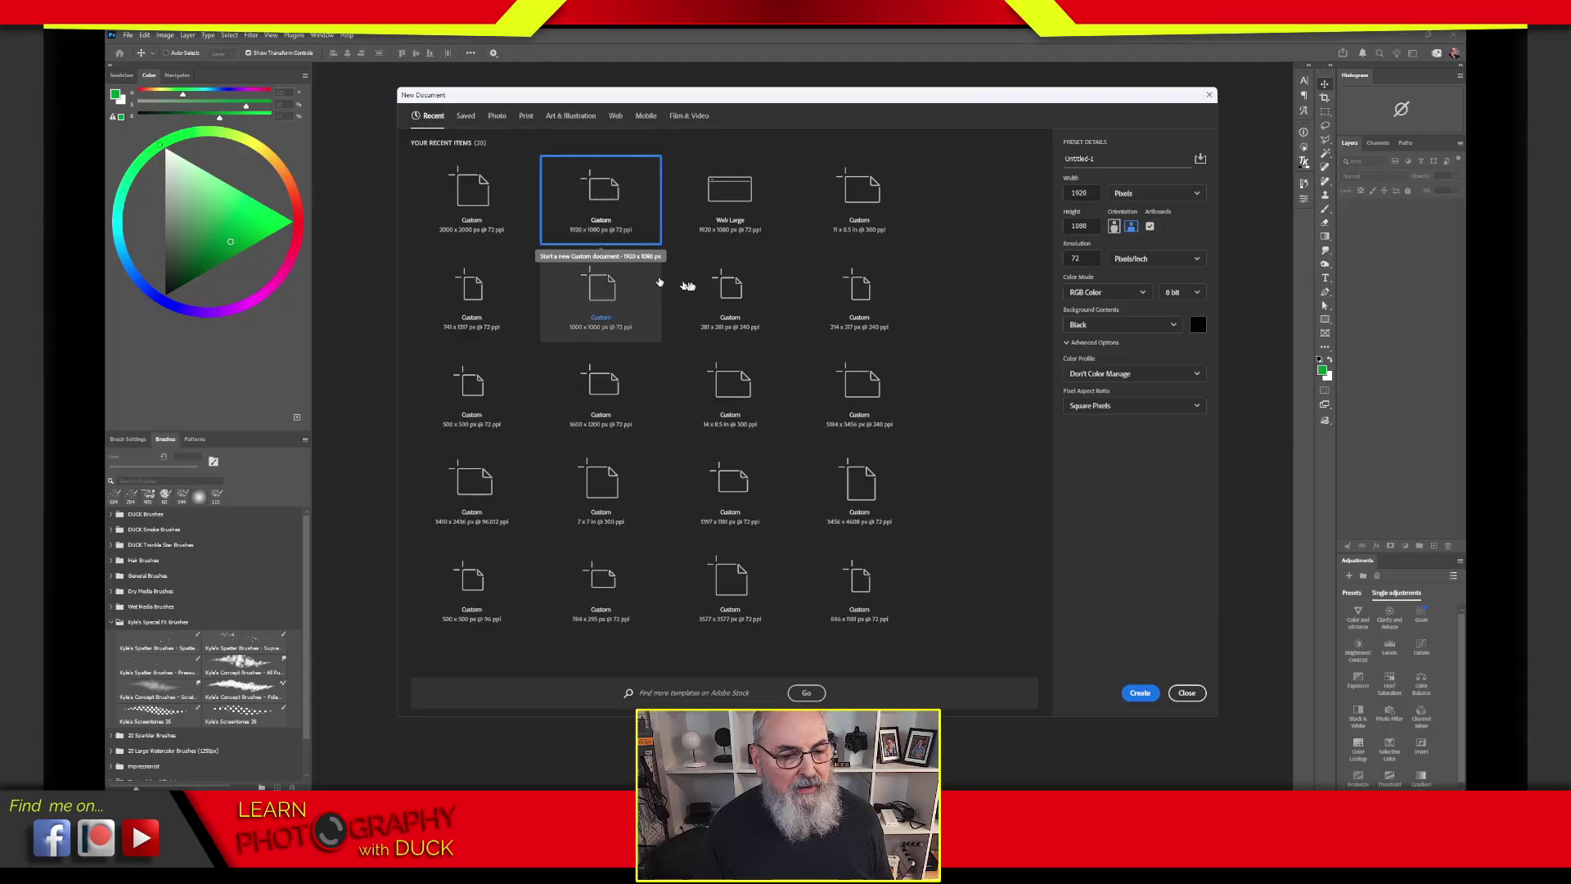
pyautogui.click(1150, 226)
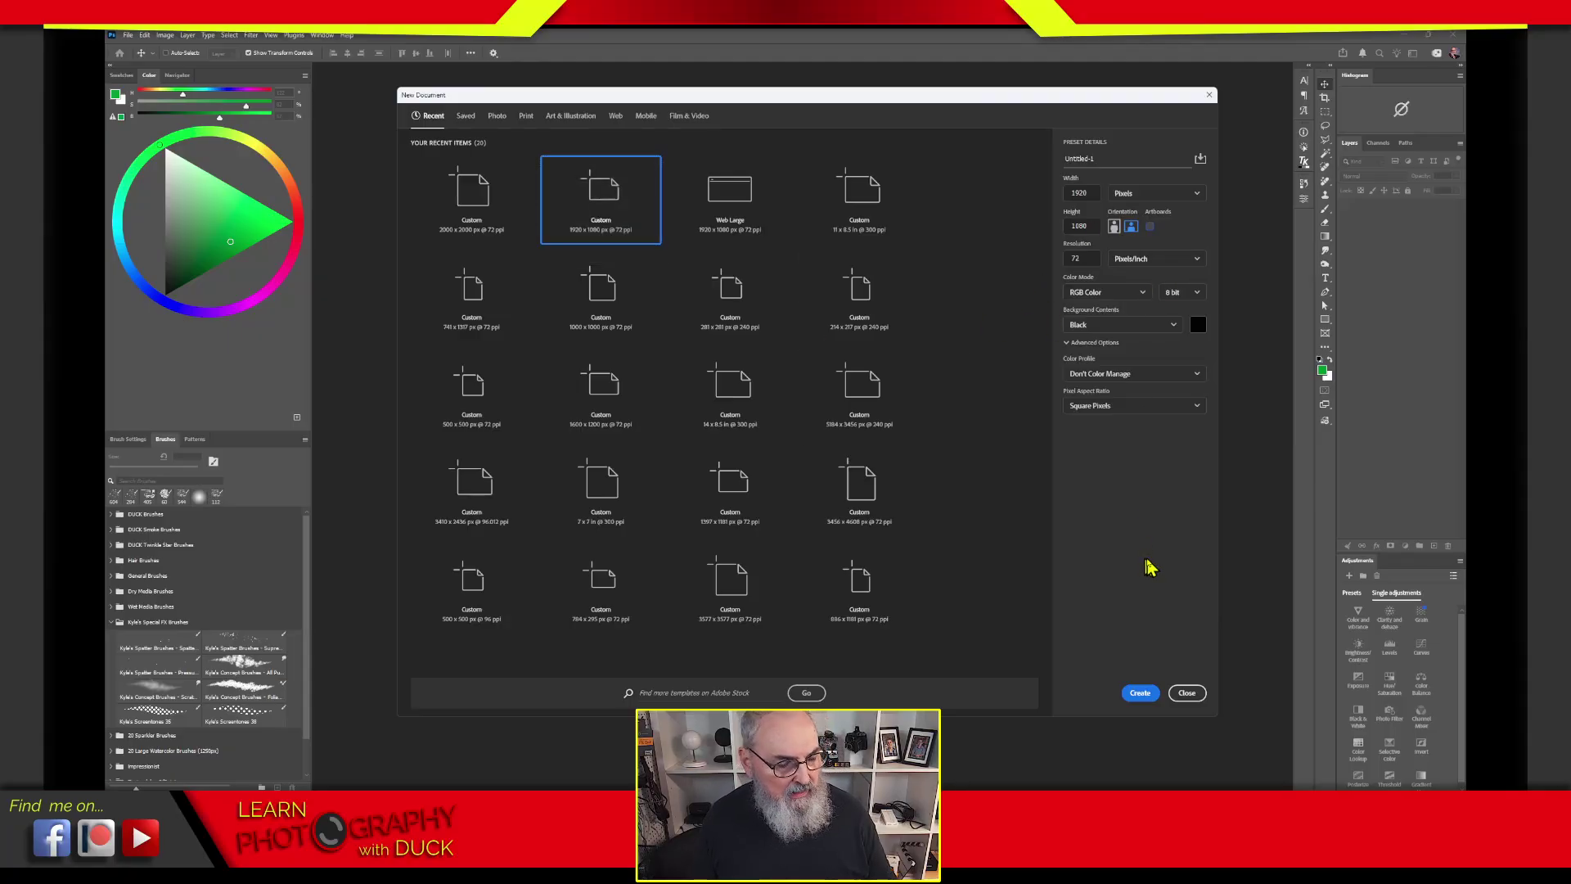
pyautogui.click(1142, 693)
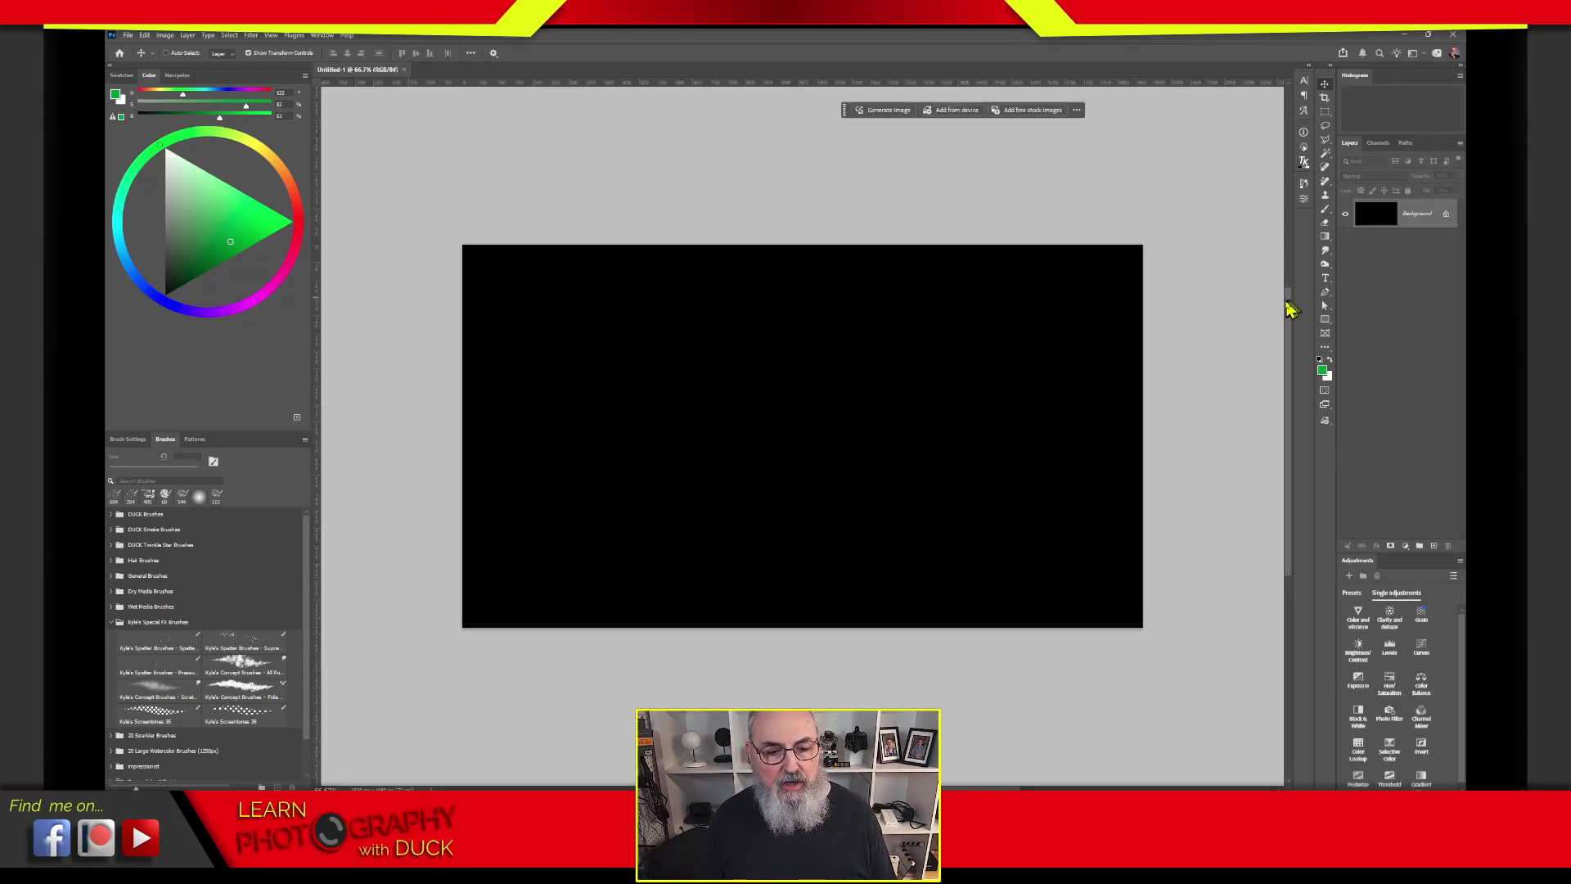
pyautogui.moveTo(1287, 309)
pyautogui.mouseDown()
pyautogui.moveTo(1287, 322)
pyautogui.moveTo(1285, 303)
pyautogui.mouseUp()
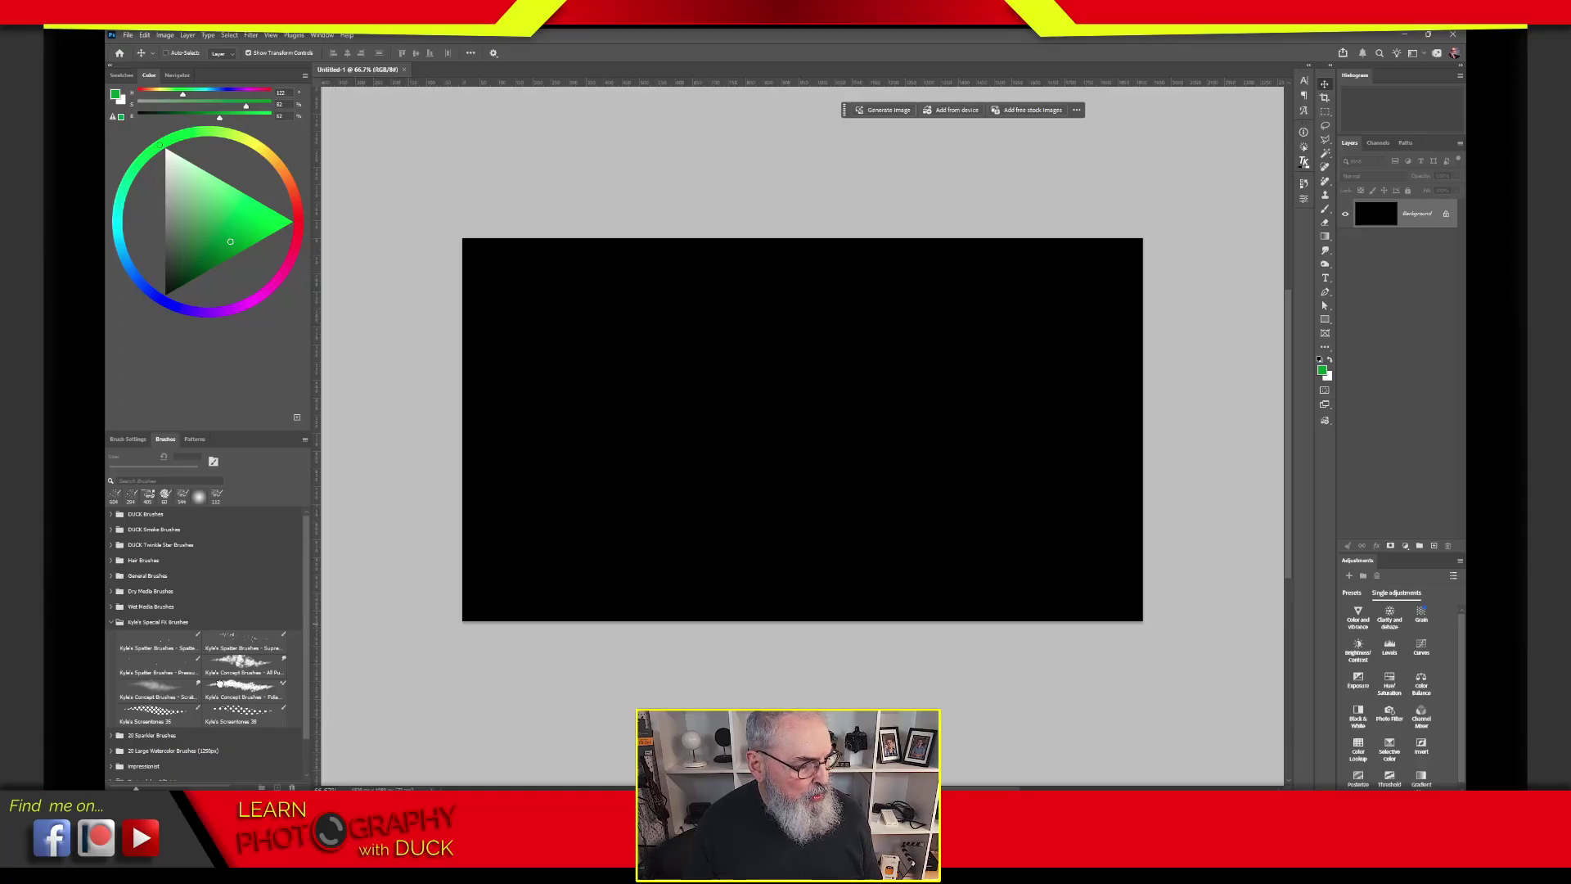
# Step: Choose the Supreme spatter brush from Kyle's Special FX Brushes and increase its size
pyautogui.click(221, 684)
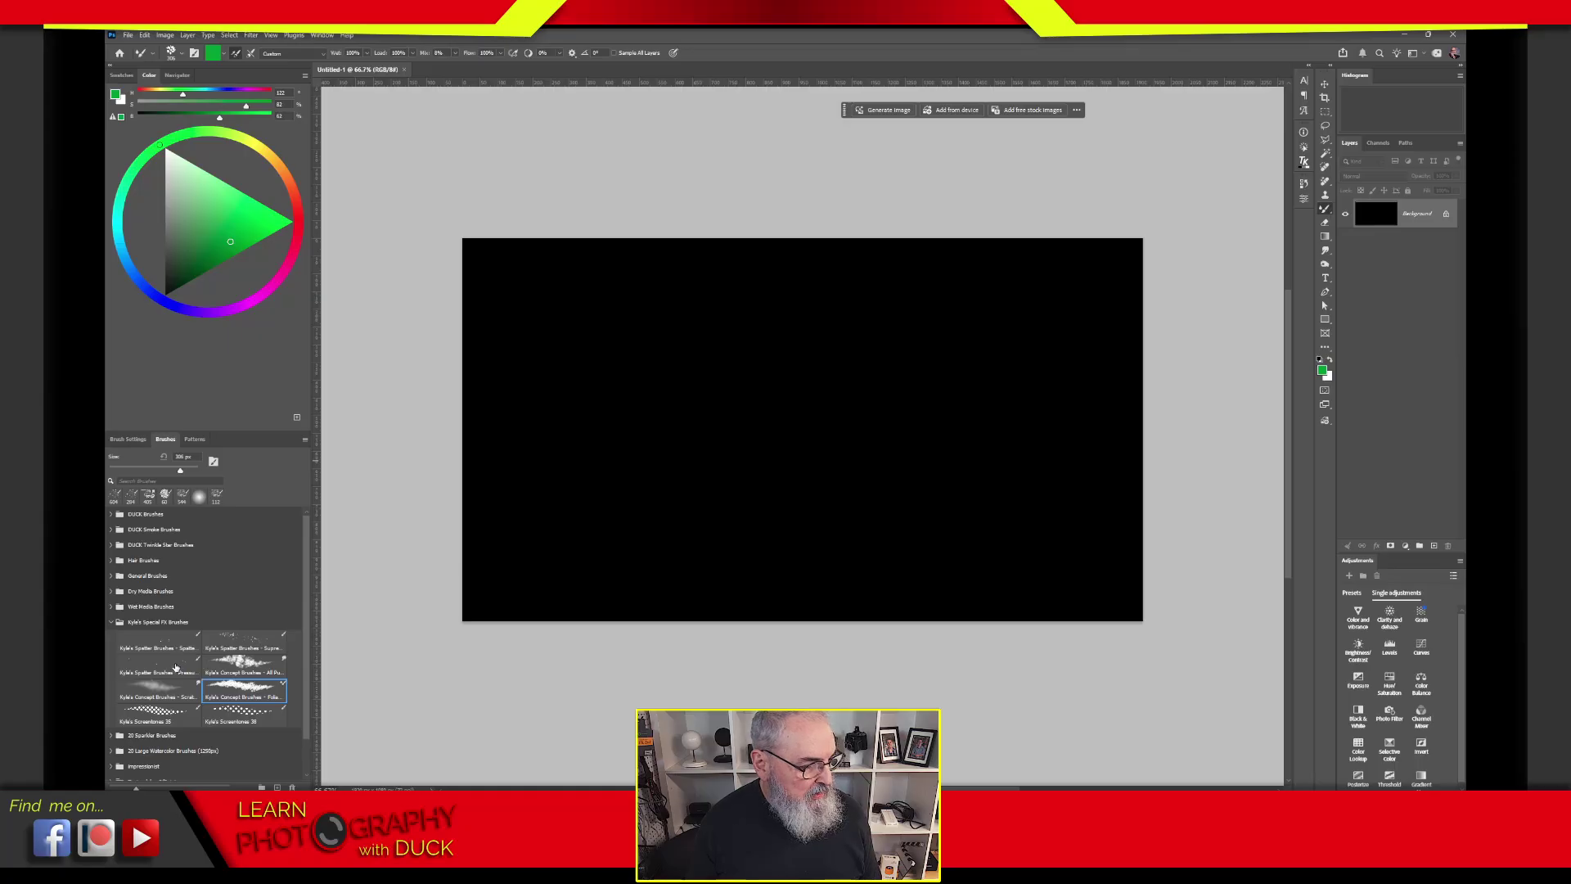
pyautogui.click(175, 667)
pyautogui.click(237, 644)
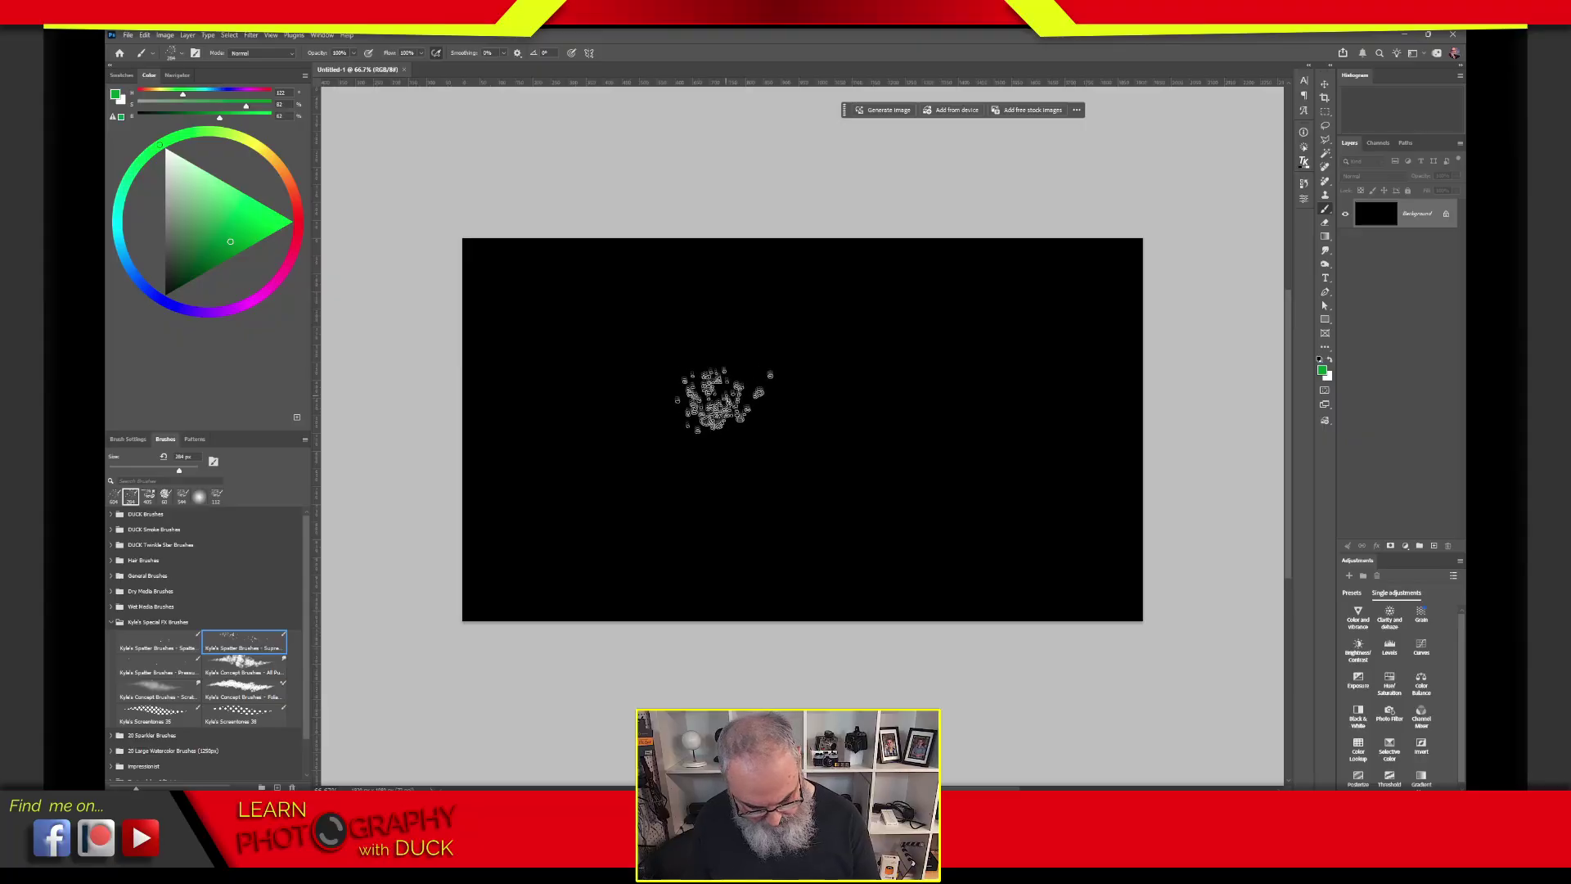
pyautogui.press(']')
pyautogui.press(']')
pyautogui.press(']')
pyautogui.press(']')
pyautogui.press(']')
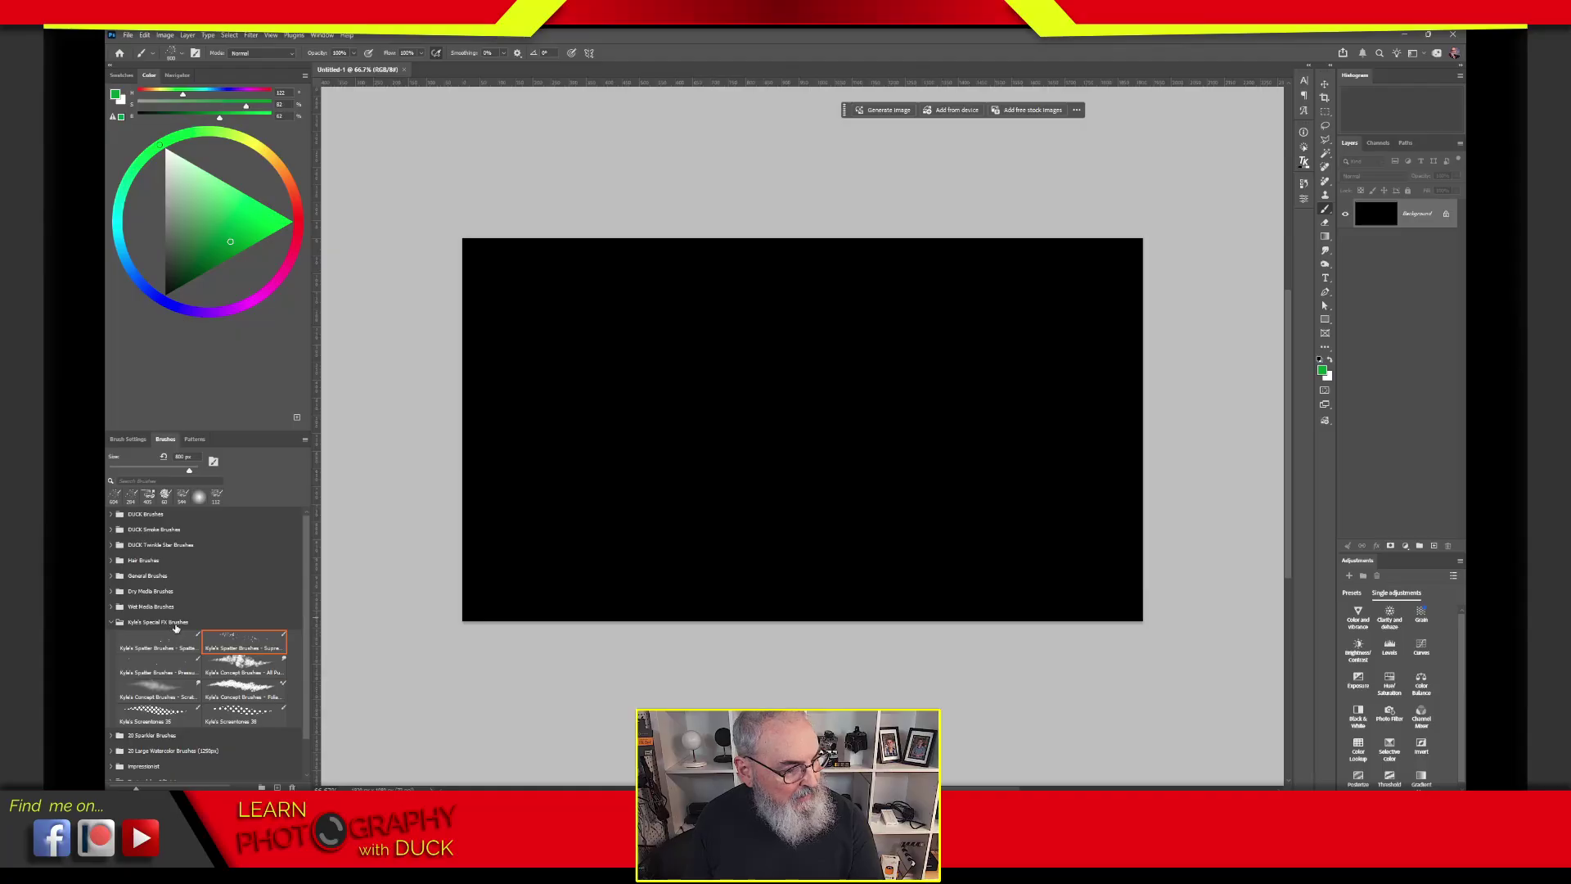
# Step: Open Adobe's web page for getting more brushes and enlarge the browser window
pyautogui.click(305, 442)
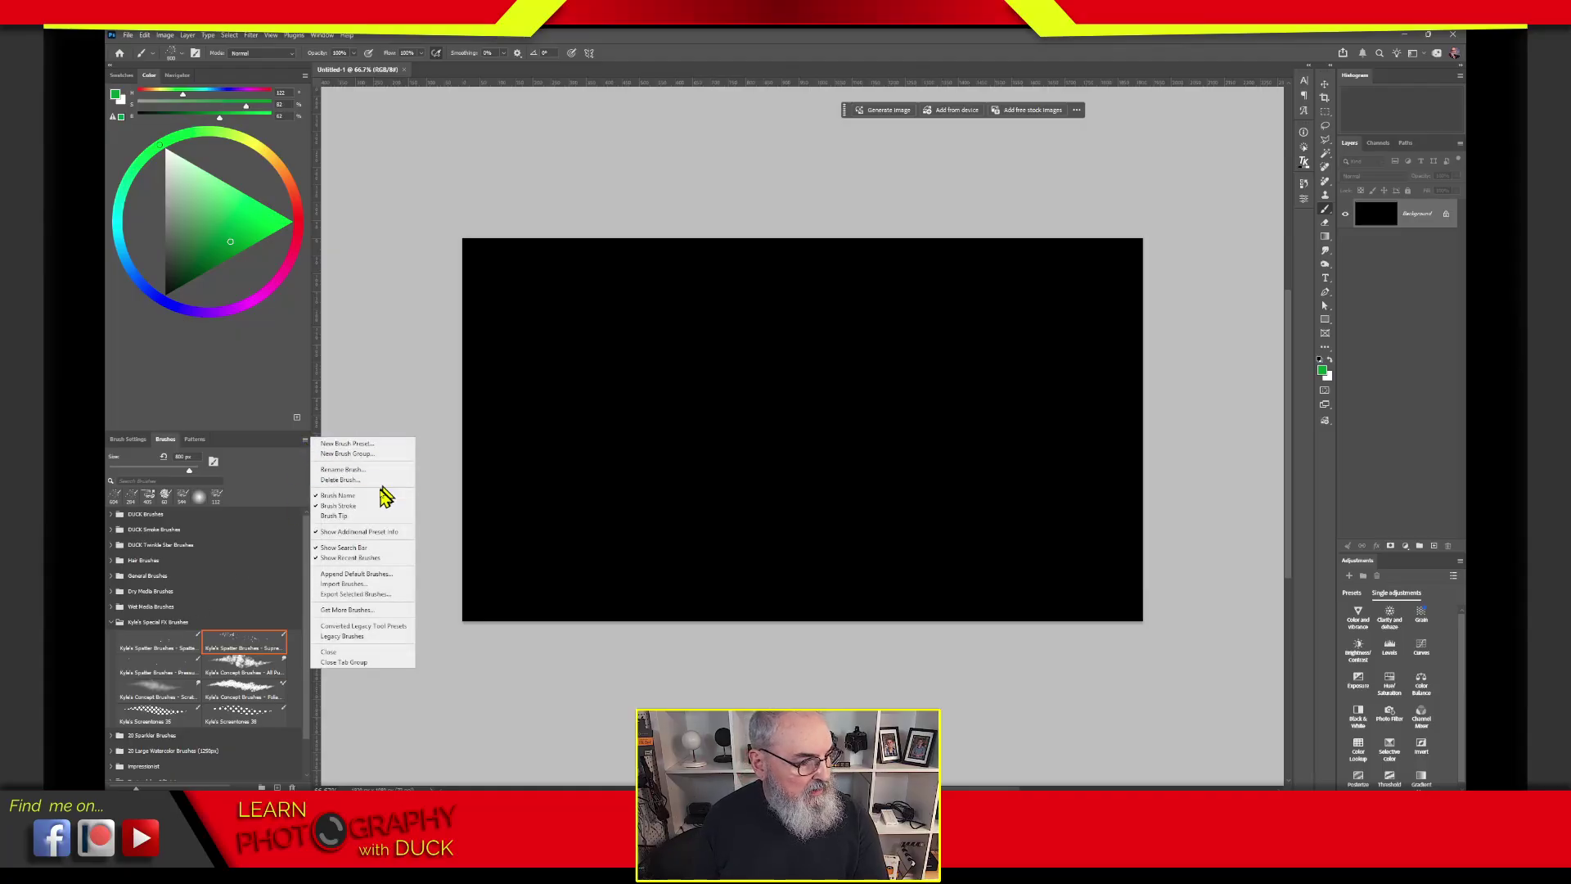
pyautogui.click(352, 610)
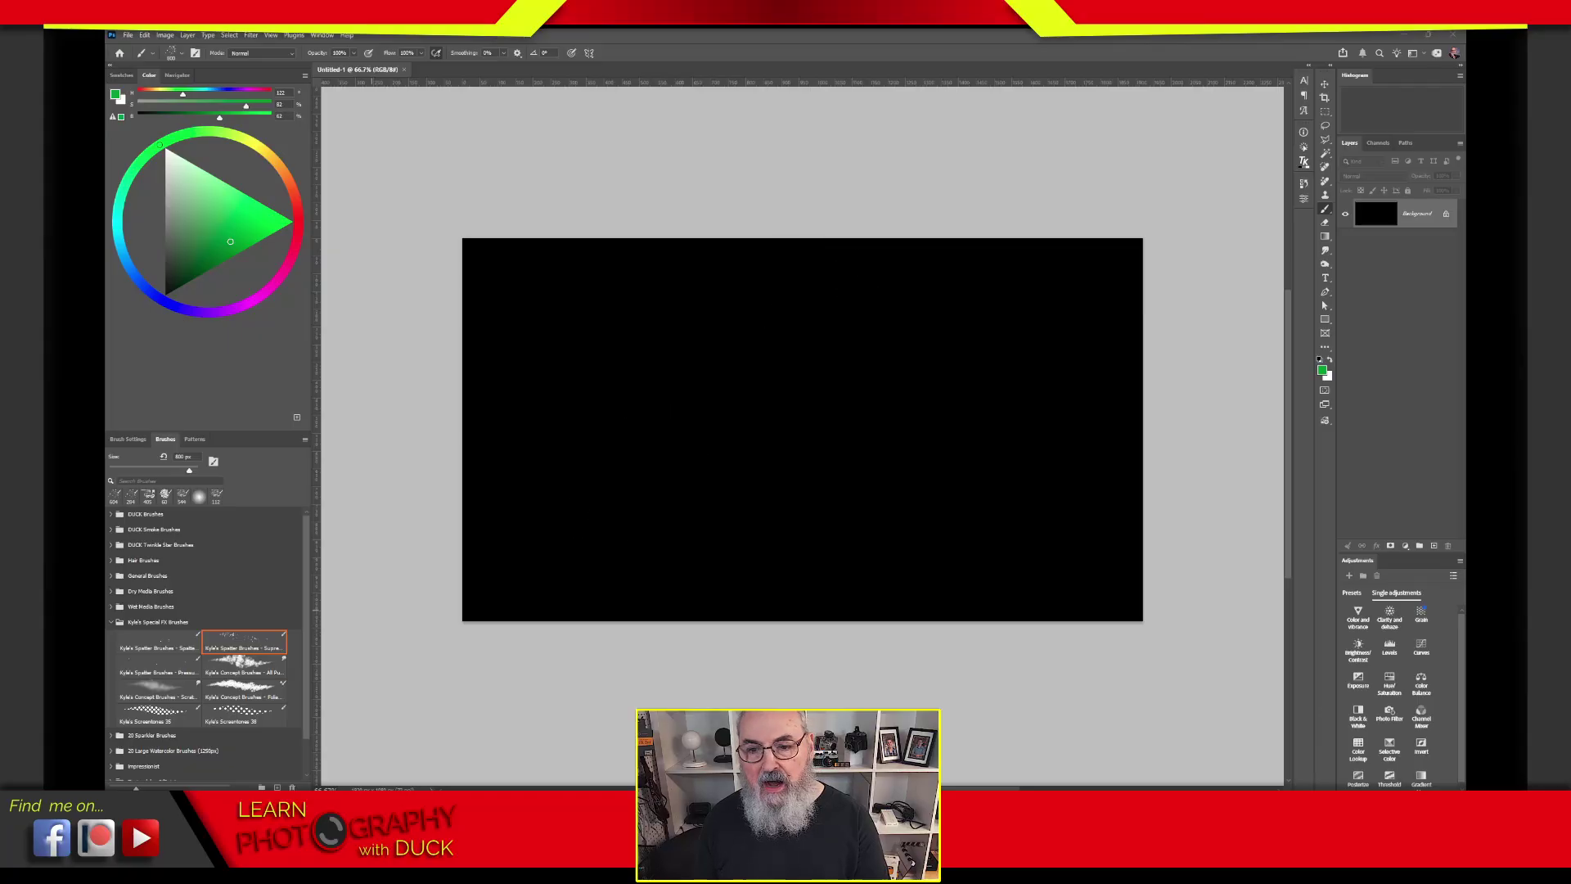
pyautogui.moveTo(573, 175); pyautogui.dragTo(573, 25)
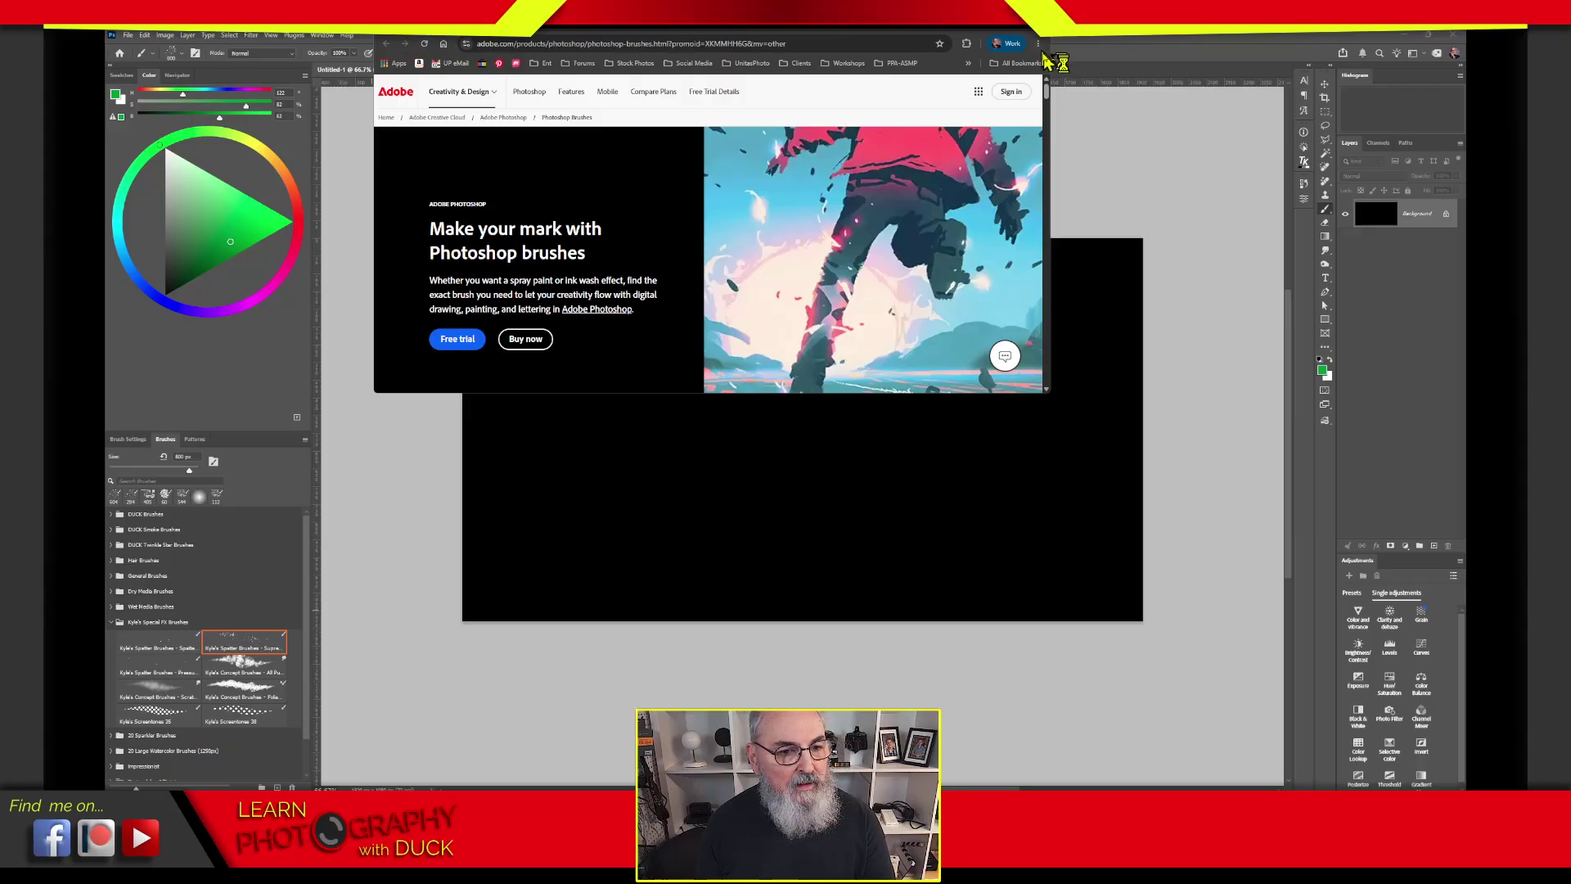
pyautogui.hotkey('ctrl', 'l')
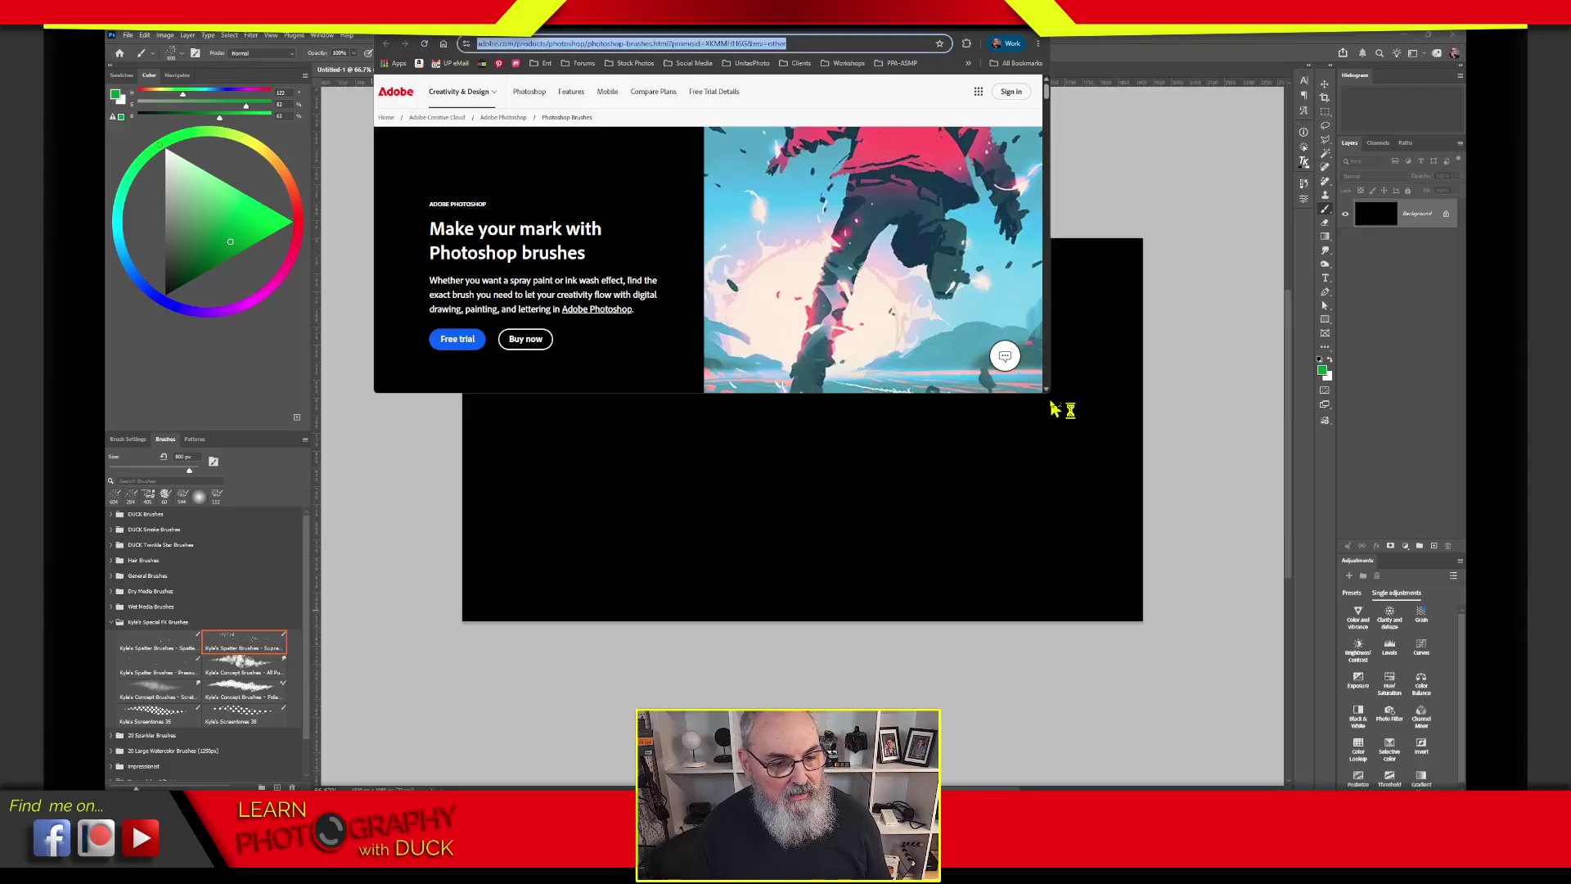
pyautogui.moveTo(1048, 396); pyautogui.dragTo(1307, 776)
pyautogui.click(518, 514)
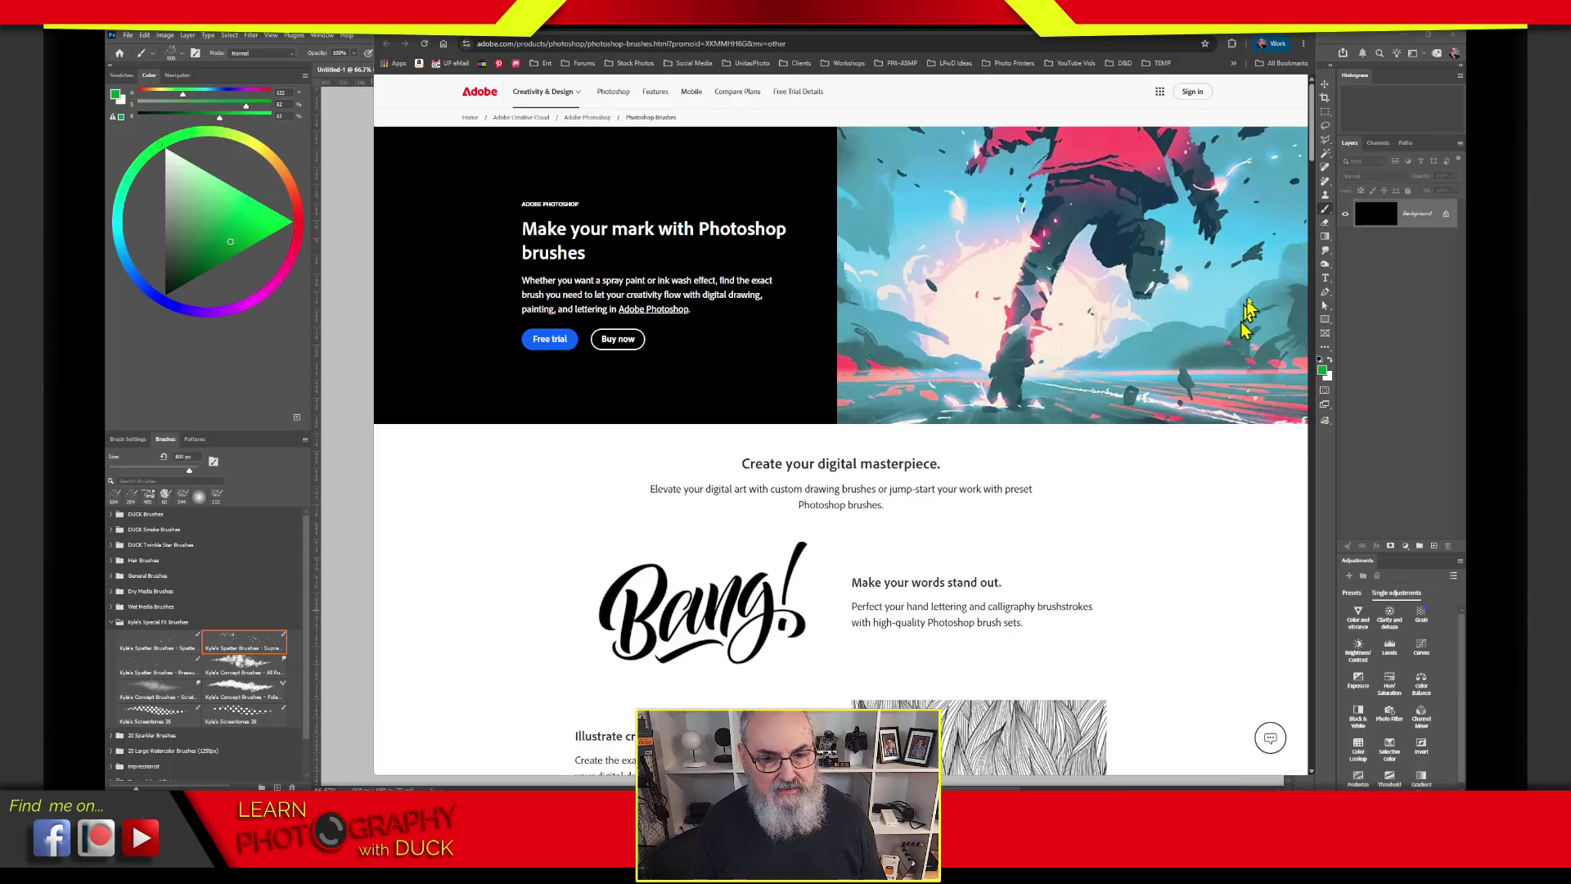
# Step: Look through the downloadable brush sets on the Photoshop brushes page and return to the document
pyautogui.moveTo(1315, 121); pyautogui.dragTo(1291, 311)
pyautogui.scroll(-1, 1291, 311)
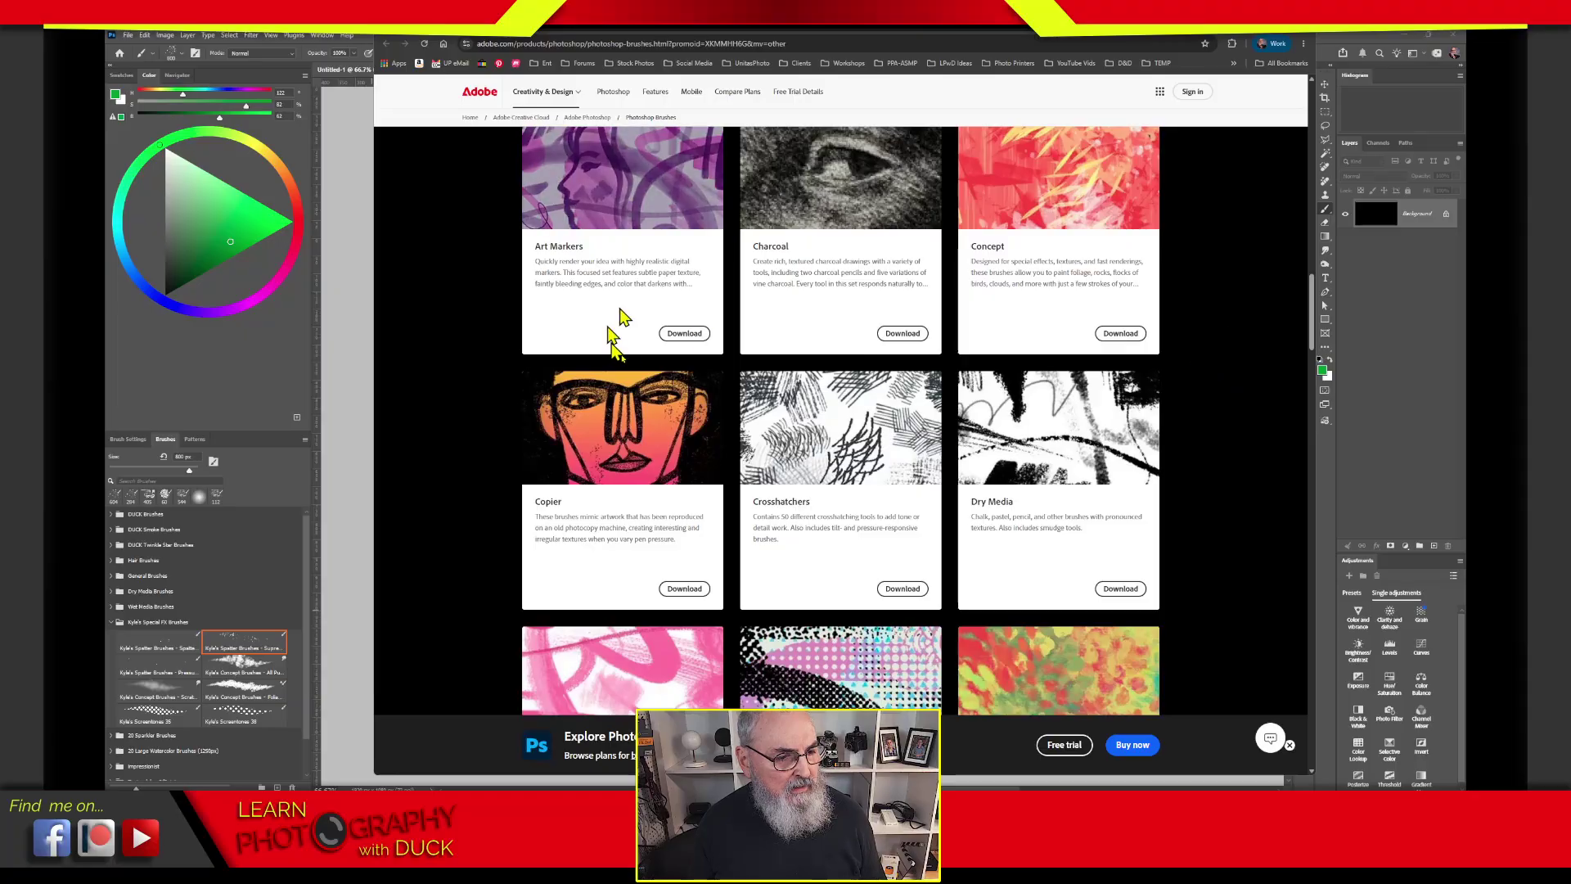
pyautogui.moveTo(1310, 337); pyautogui.dragTo(1312, 319)
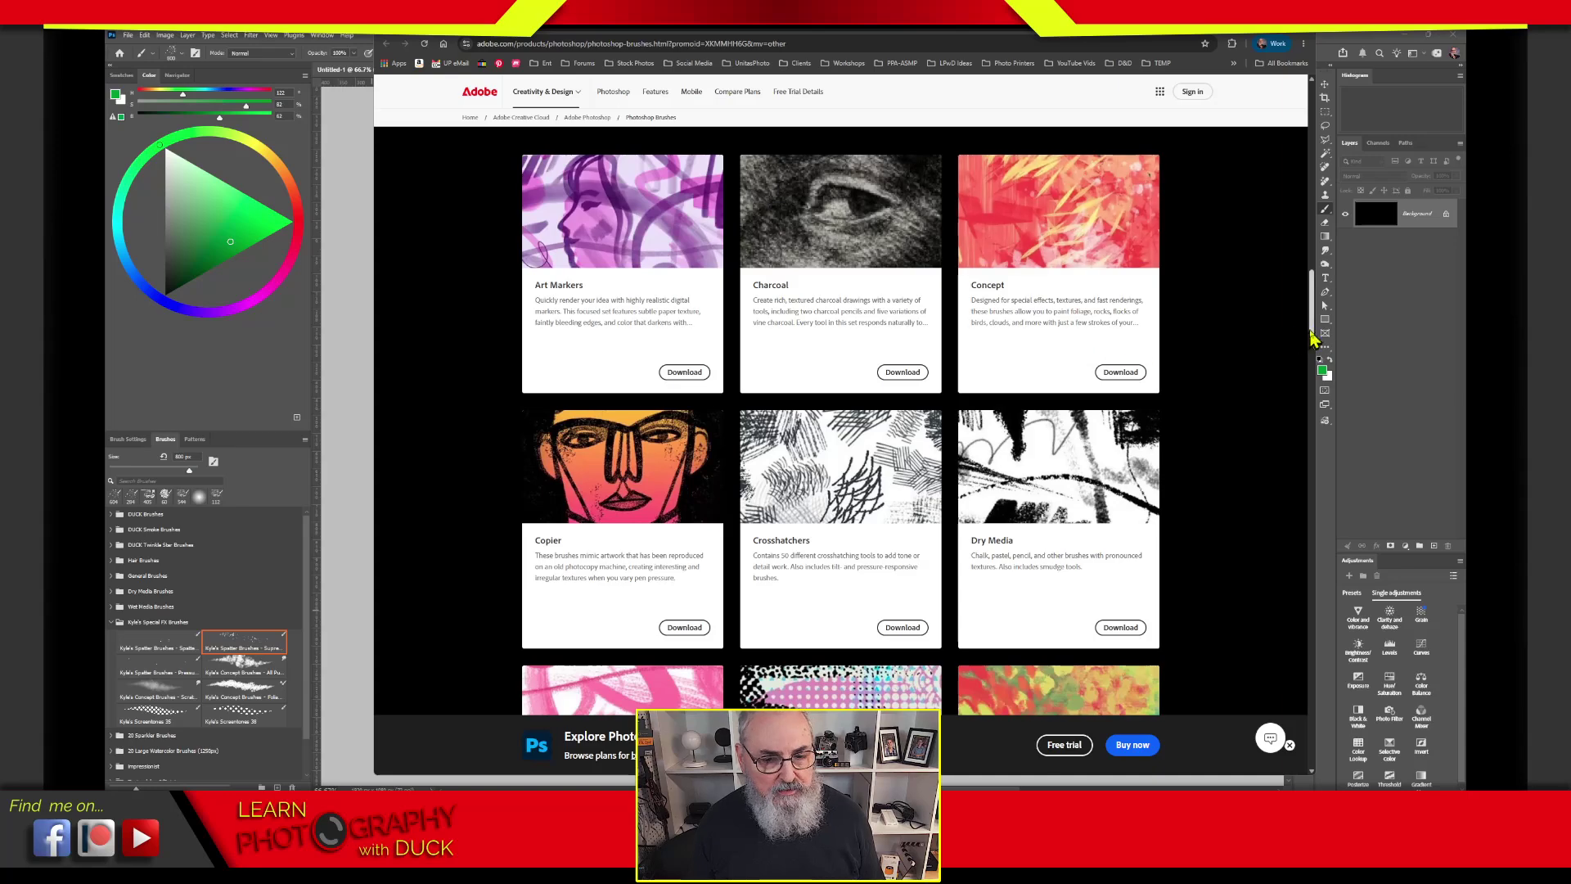
pyautogui.moveTo(1314, 326); pyautogui.dragTo(1314, 358)
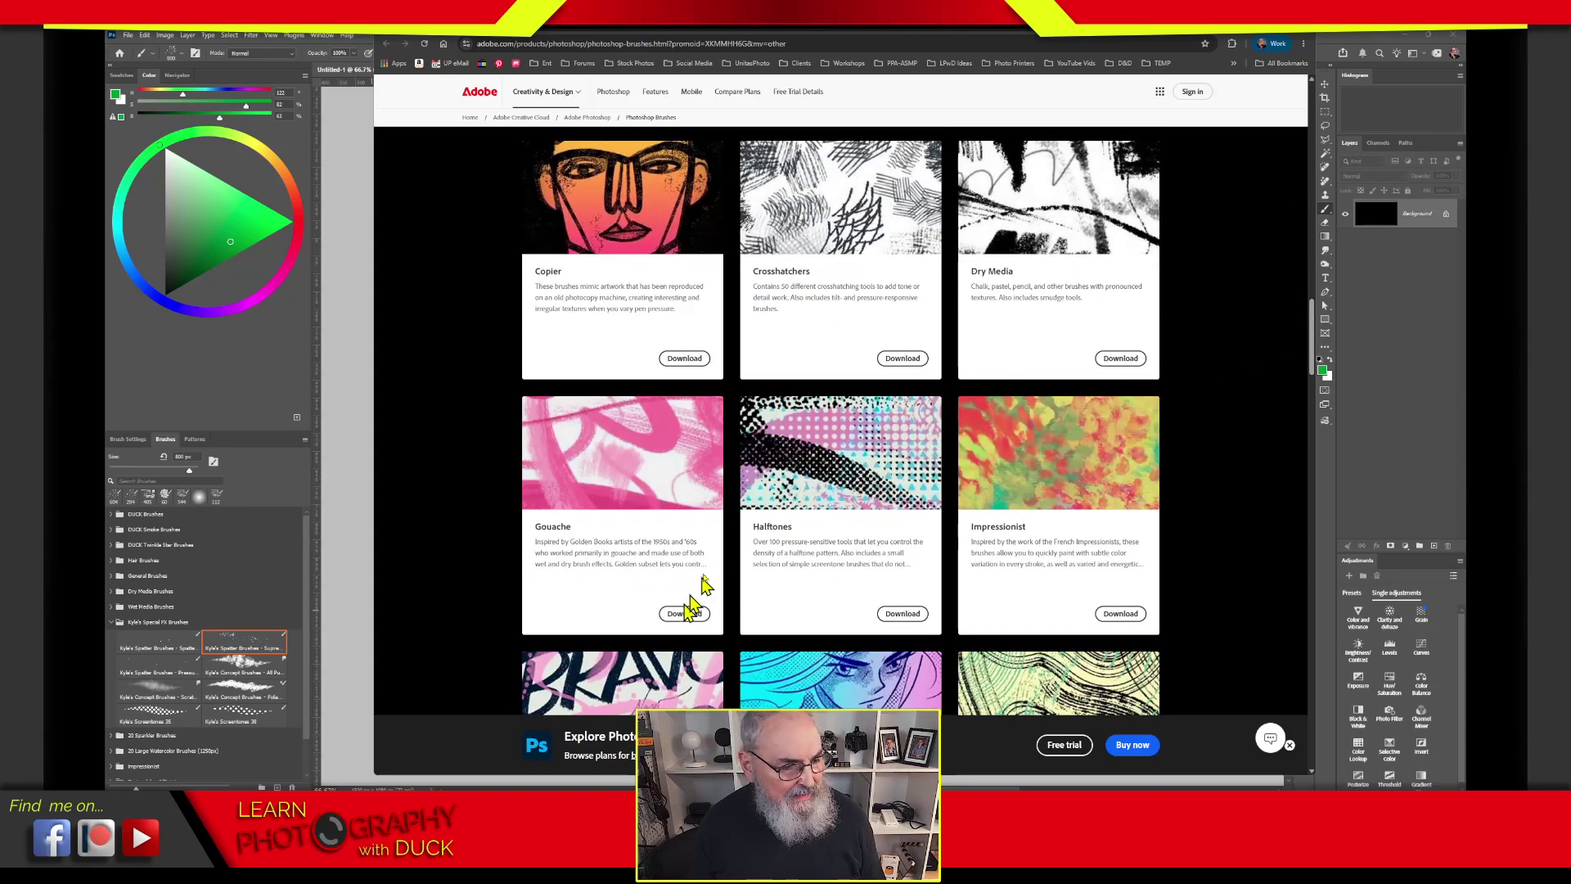
pyautogui.moveTo(1310, 333)
pyautogui.mouseDown()
pyautogui.moveTo(1302, 460)
pyautogui.moveTo(1324, 550)
pyautogui.mouseUp()
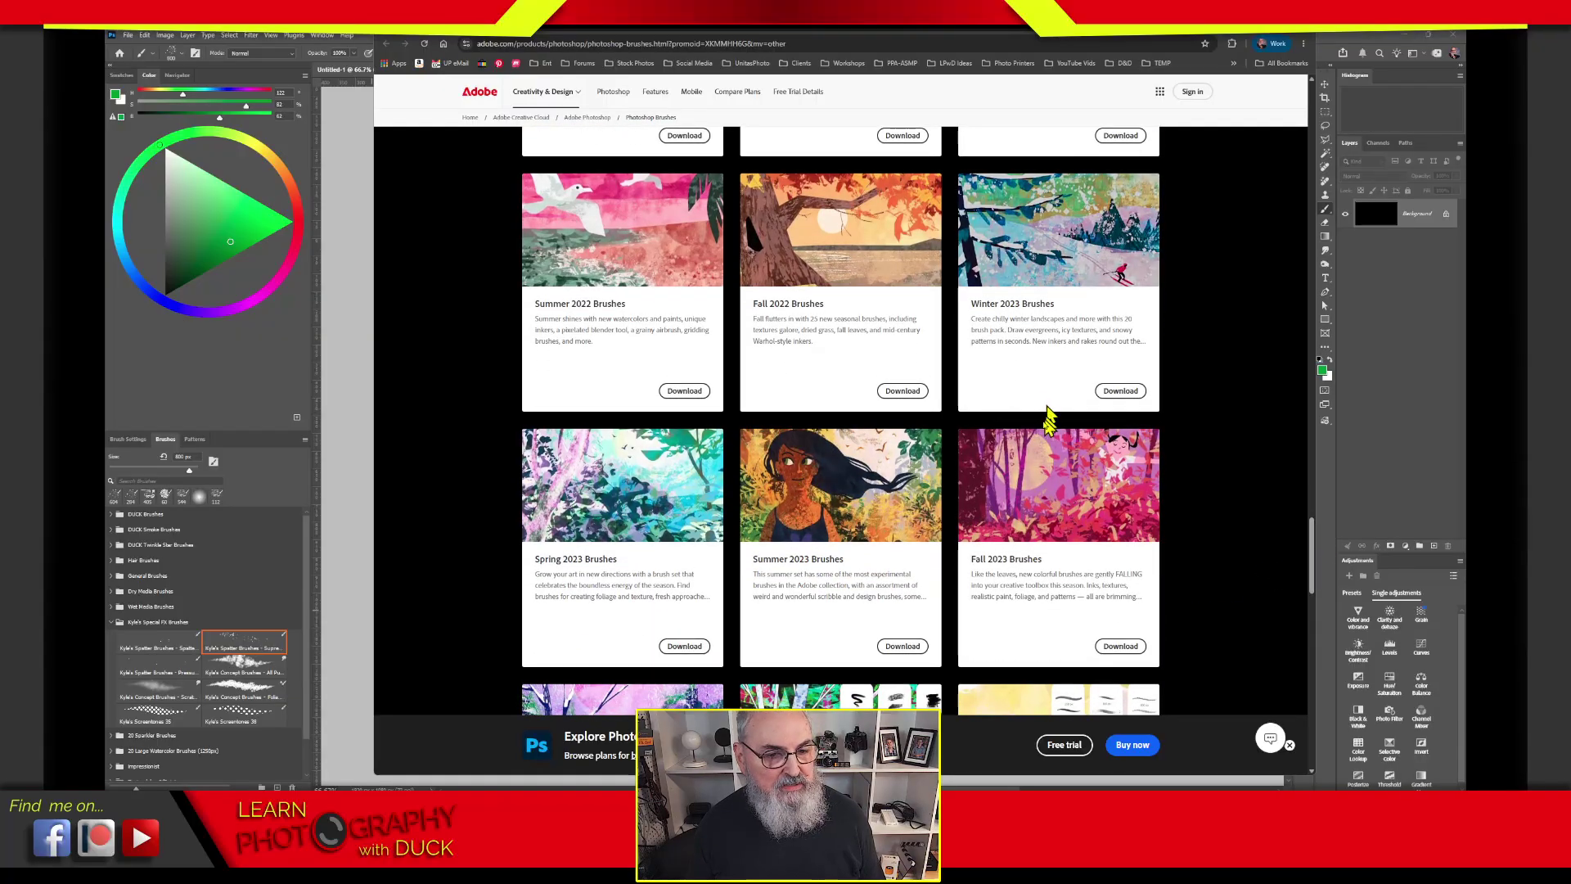
pyautogui.moveTo(1315, 550)
pyautogui.mouseDown()
pyautogui.moveTo(1314, 597)
pyautogui.moveTo(1279, 424)
pyautogui.moveTo(1278, 135)
pyautogui.mouseUp()
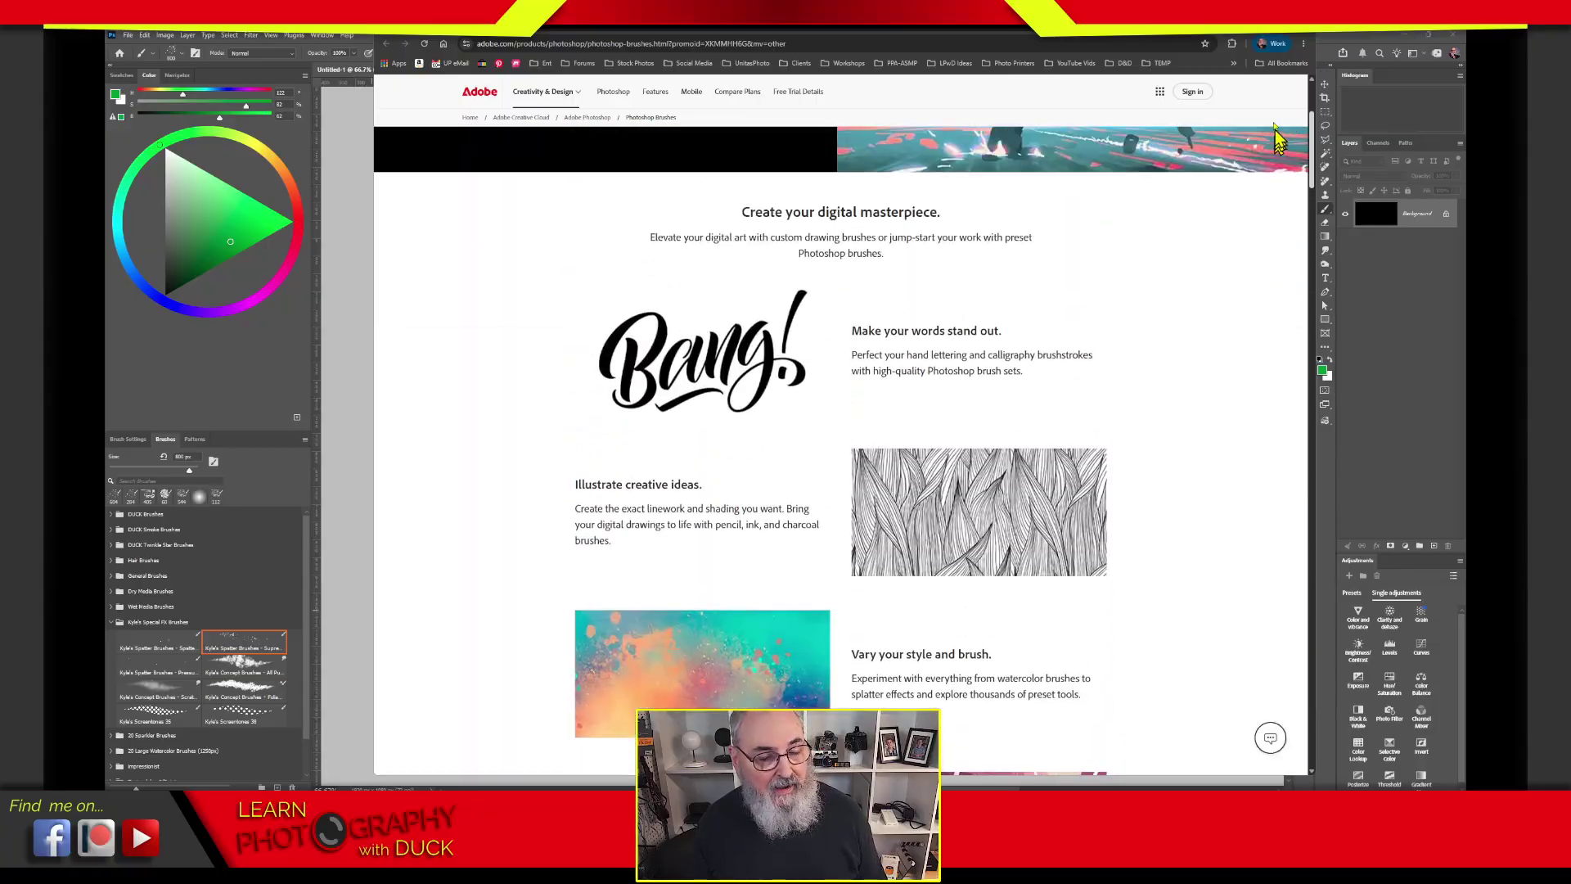
pyautogui.click(1310, 38)
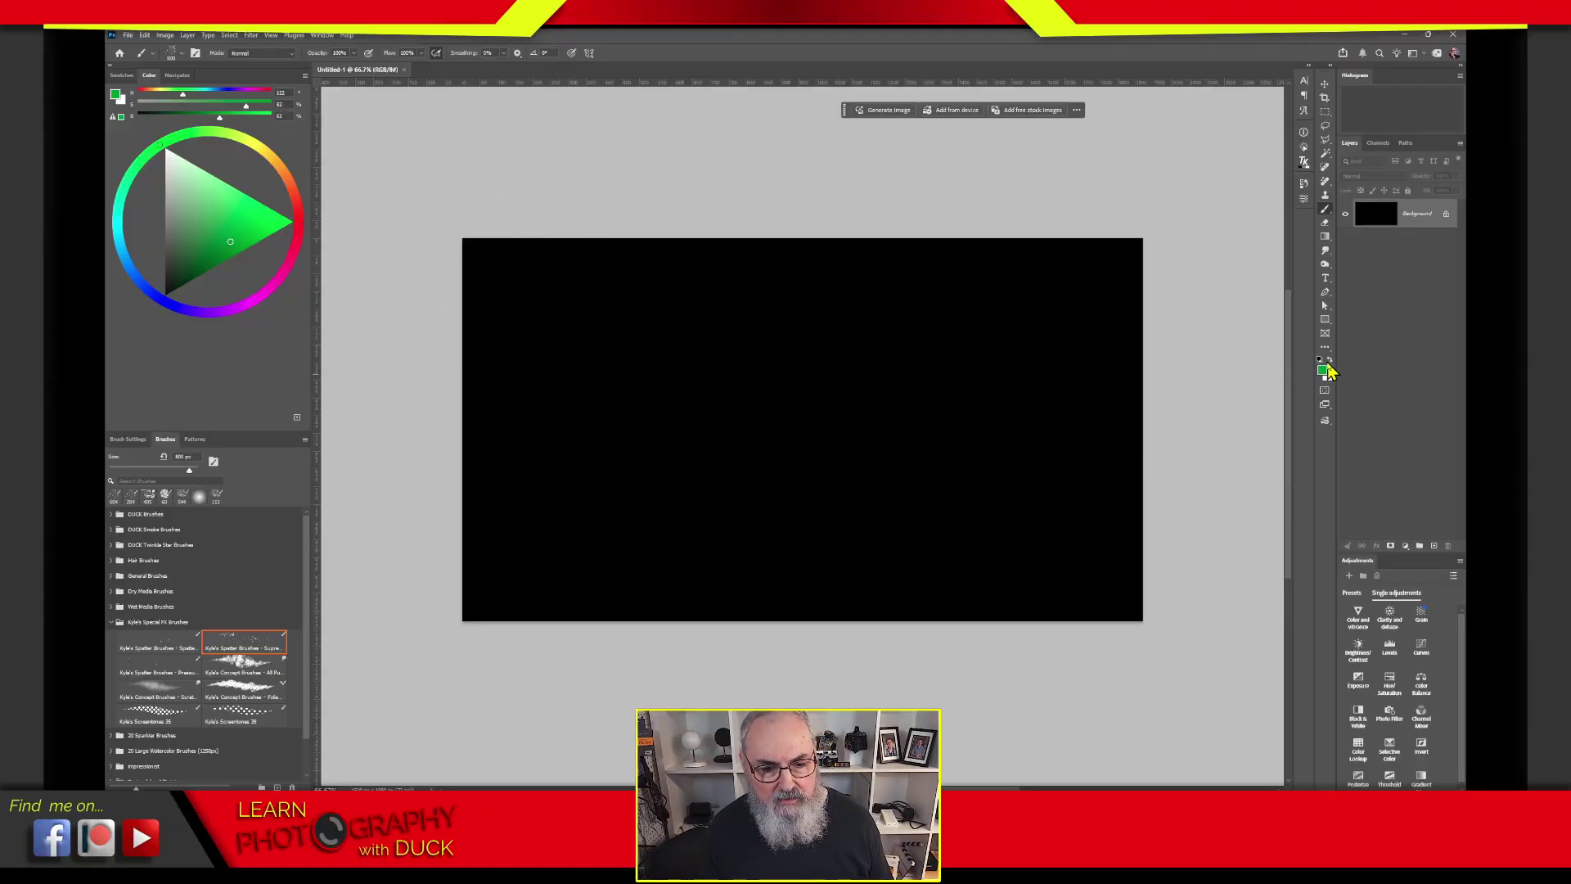
# Step: Make white the foreground colour and paint spatter across the black canvas
pyautogui.click(1329, 361)
pyautogui.click(1322, 371)
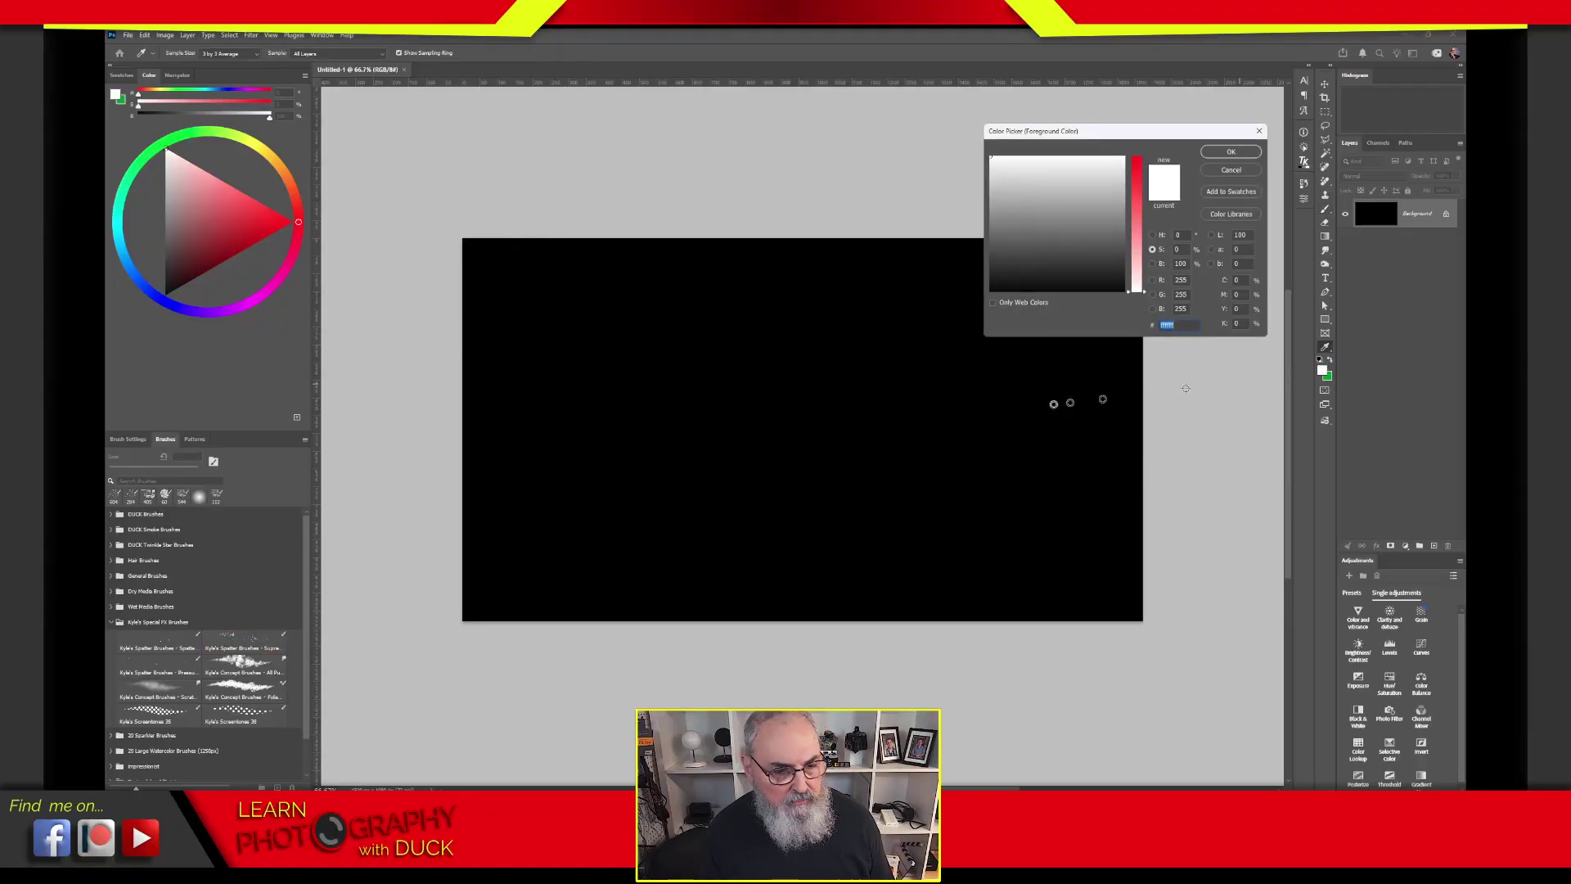
pyautogui.click(1237, 154)
pyautogui.click(884, 354)
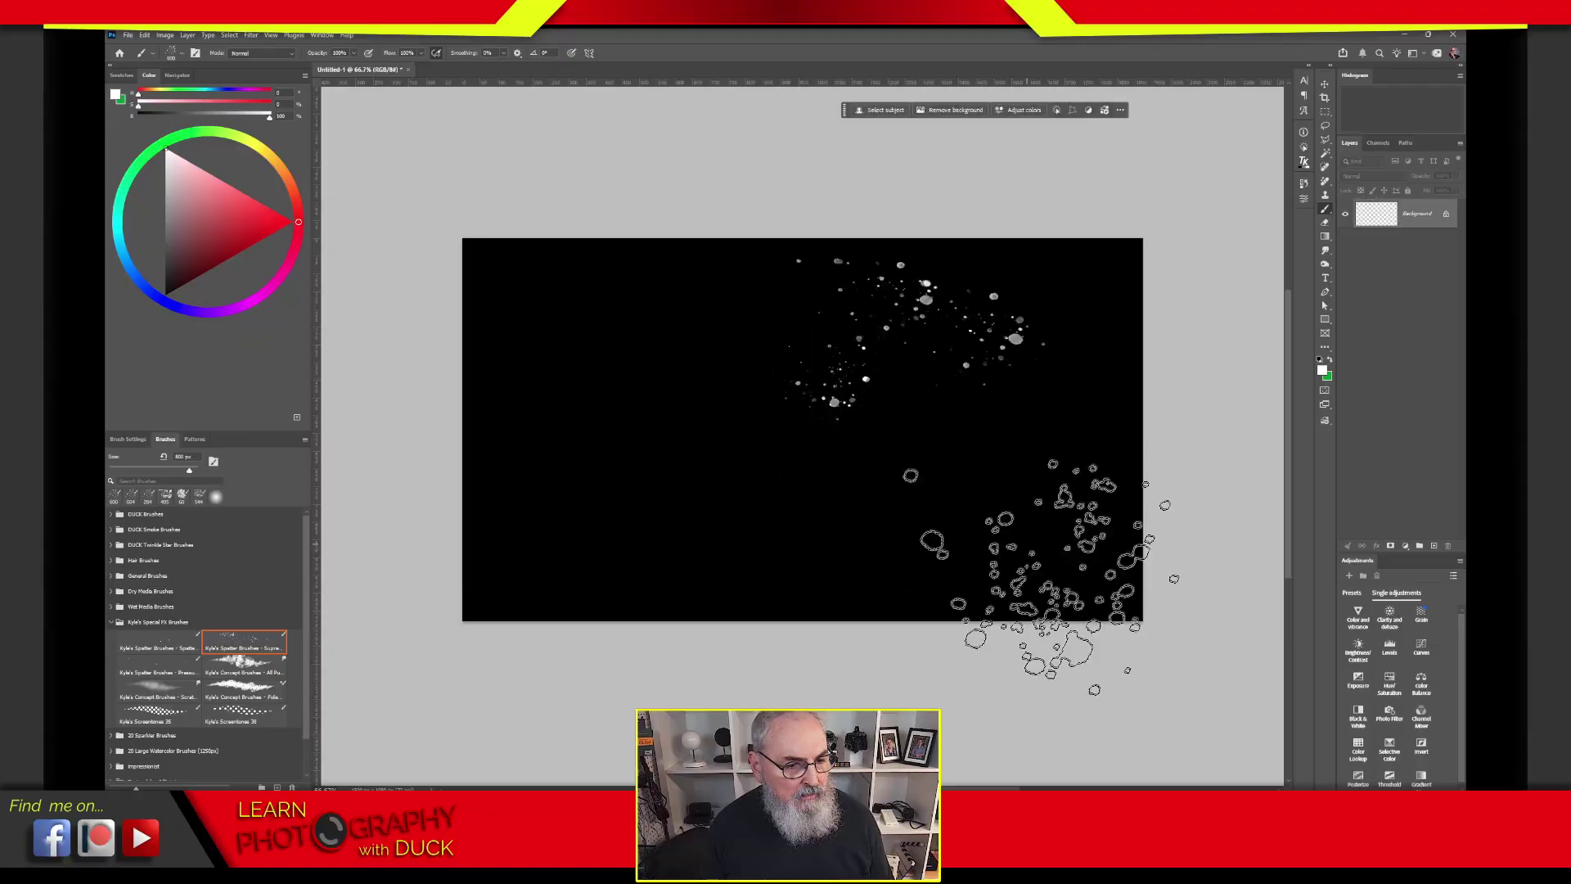
pyautogui.moveTo(688, 475)
pyautogui.mouseDown()
pyautogui.moveTo(829, 477)
pyautogui.moveTo(975, 468)
pyautogui.moveTo(960, 495)
pyautogui.moveTo(681, 395)
pyautogui.moveTo(647, 438)
pyautogui.moveTo(757, 523)
pyautogui.moveTo(825, 540)
pyautogui.moveTo(910, 379)
pyautogui.moveTo(915, 477)
pyautogui.moveTo(749, 450)
pyautogui.moveTo(731, 379)
pyautogui.moveTo(935, 535)
pyautogui.moveTo(757, 577)
pyautogui.moveTo(587, 484)
pyautogui.moveTo(749, 527)
pyautogui.moveTo(977, 391)
pyautogui.moveTo(1002, 425)
pyautogui.moveTo(909, 442)
pyautogui.moveTo(698, 396)
pyautogui.moveTo(833, 391)
pyautogui.moveTo(924, 483)
pyautogui.mouseUp()
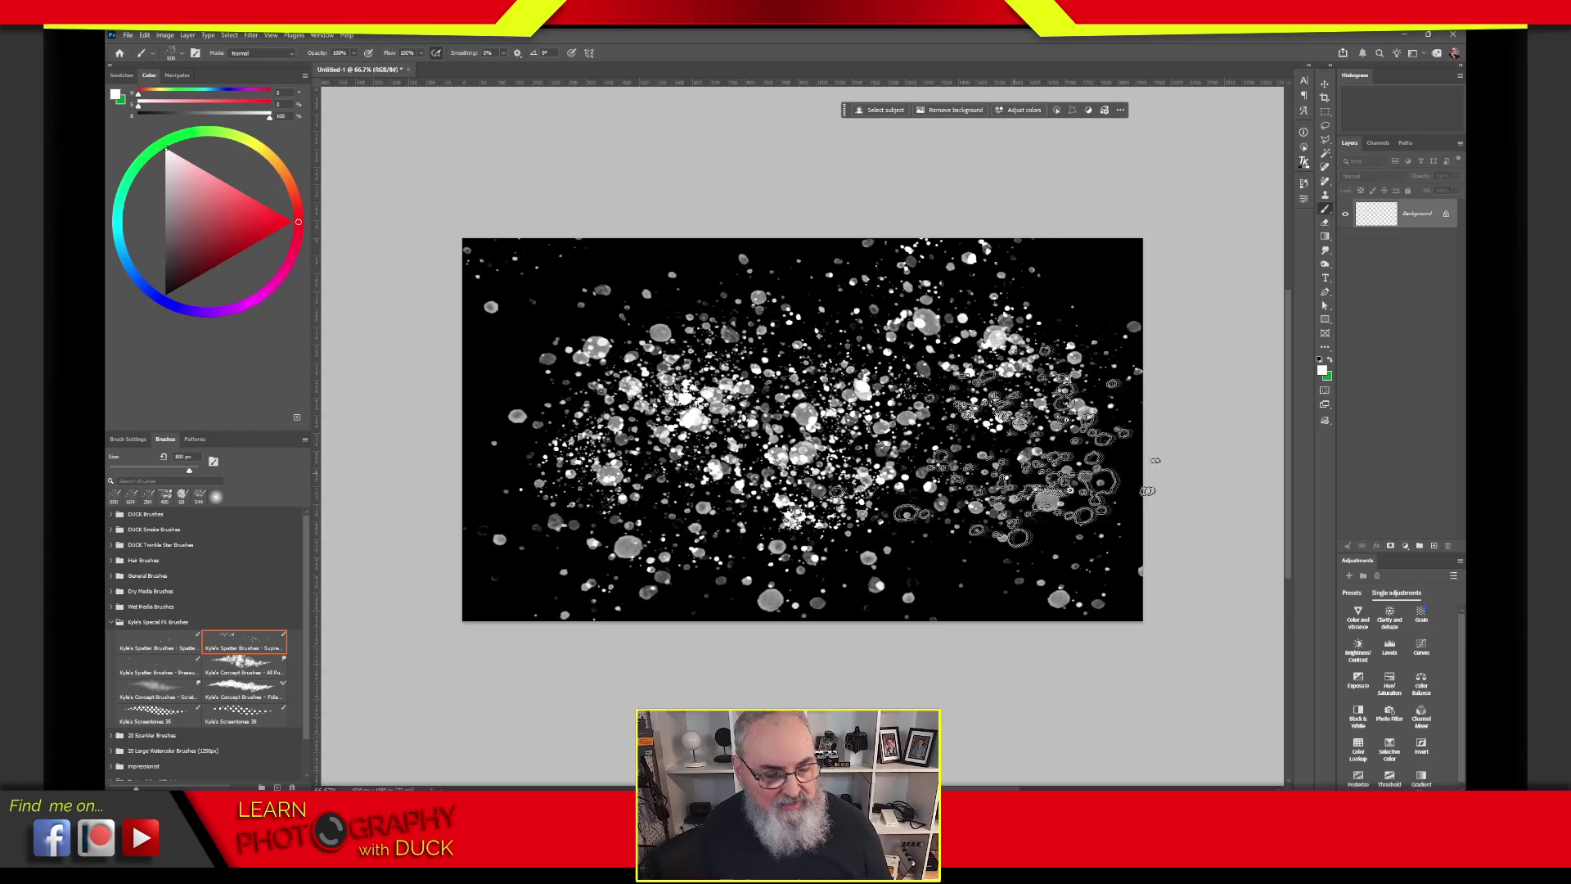
# Step: Look into the Sparkler and Large Watercolor brush groups and choose Kyle's Paintbox - Cezanne from the Impressionist group
pyautogui.click(112, 624)
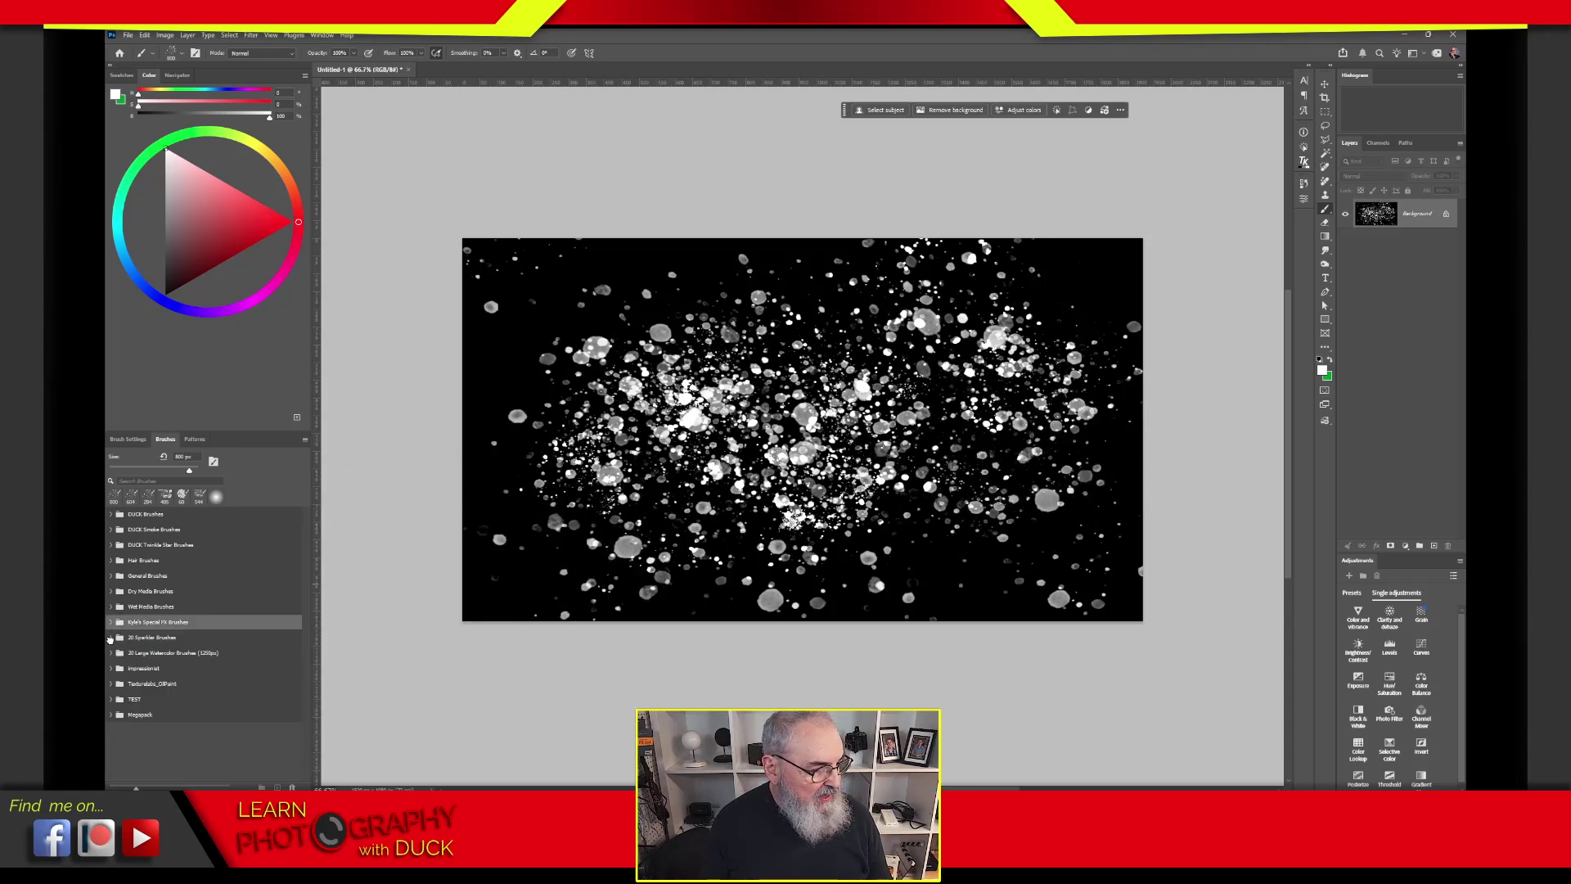
pyautogui.click(111, 639)
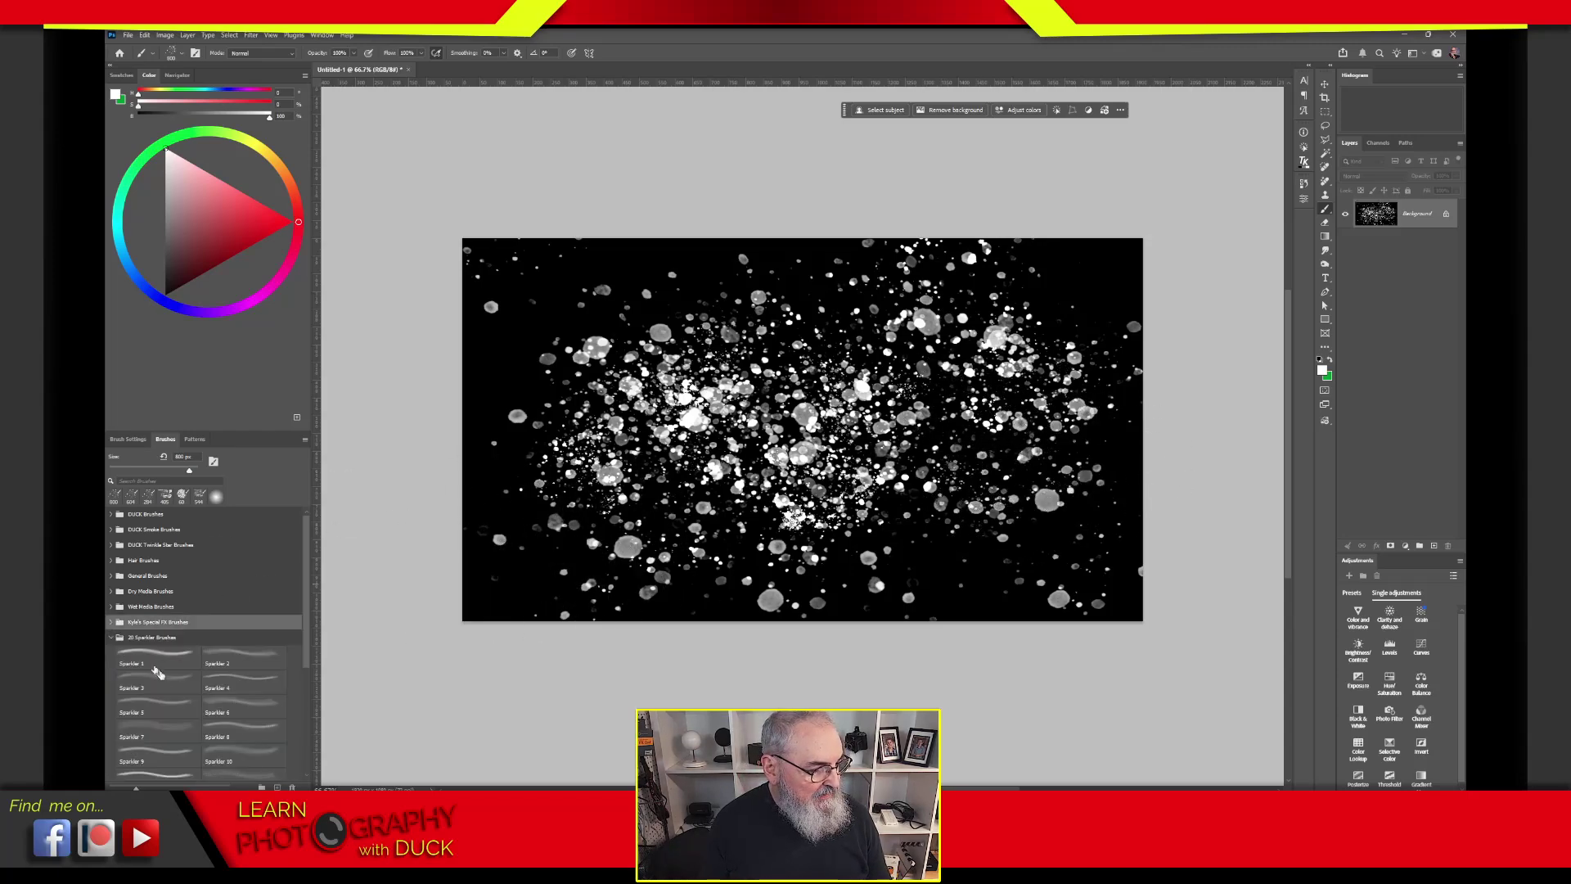
pyautogui.click(112, 639)
pyautogui.click(111, 654)
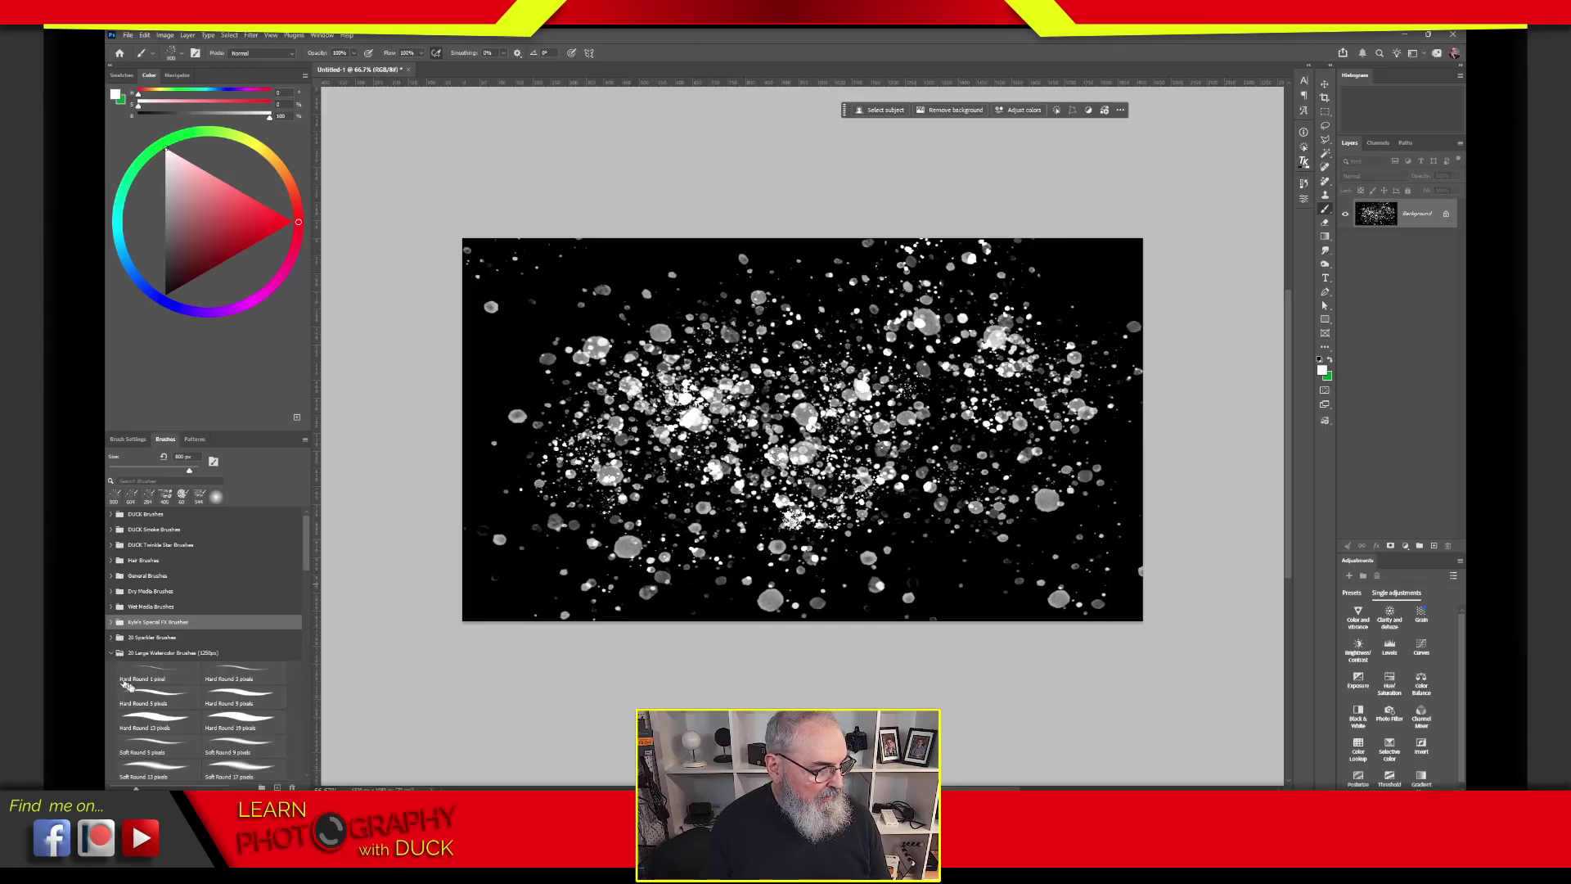
pyautogui.click(111, 654)
pyautogui.click(112, 668)
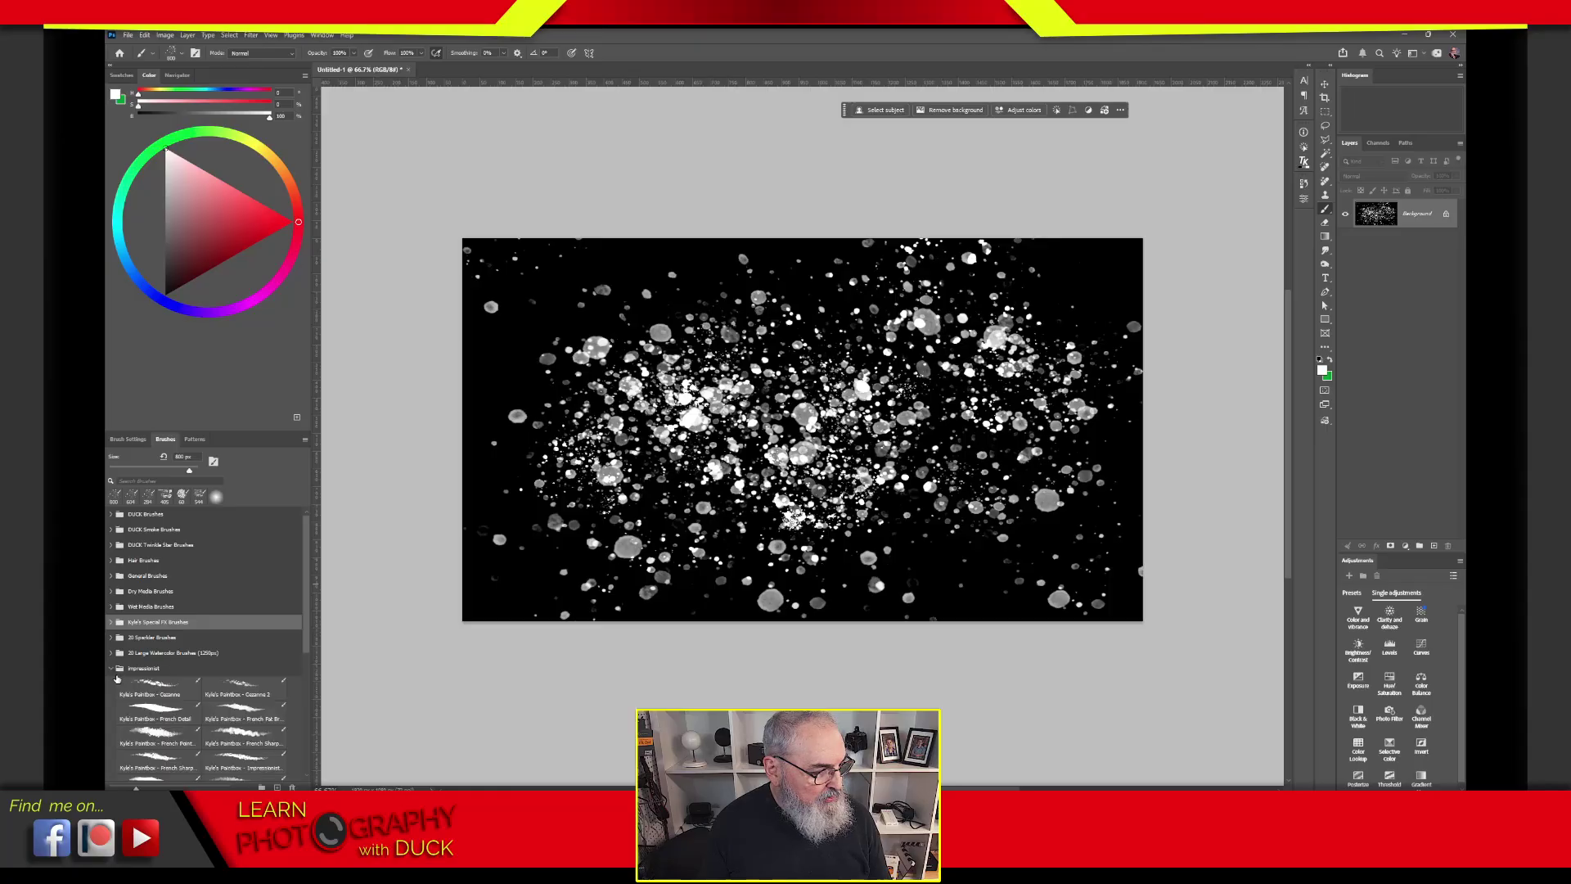
pyautogui.click(160, 697)
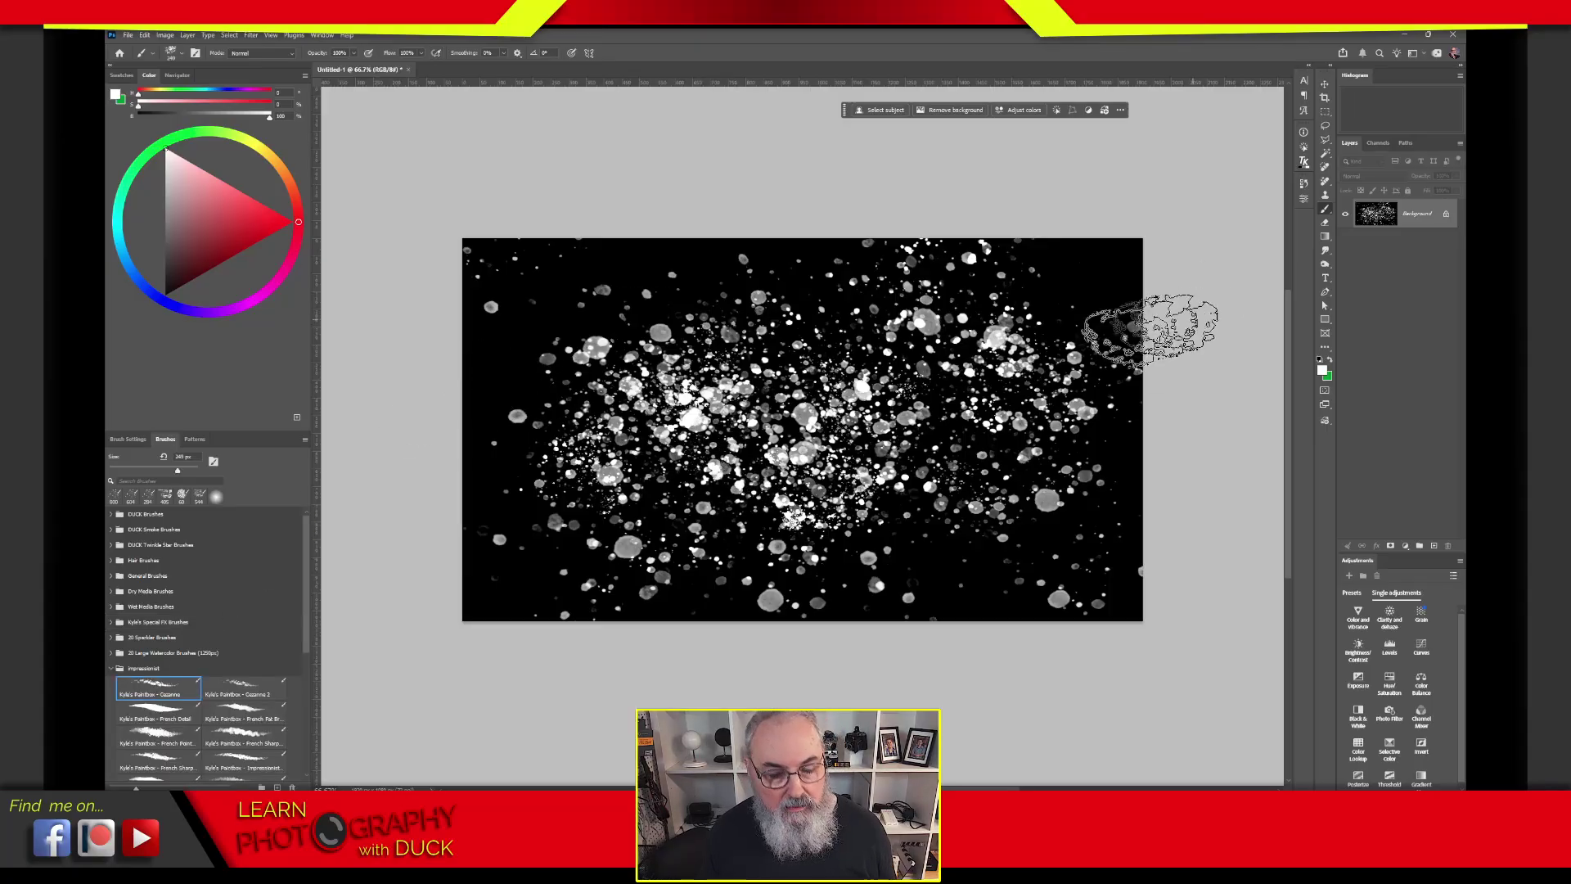
# Step: Fill the entire canvas with black, return to the Brush tool and clear the selection
pyautogui.hotkey('ctrl', 'a')
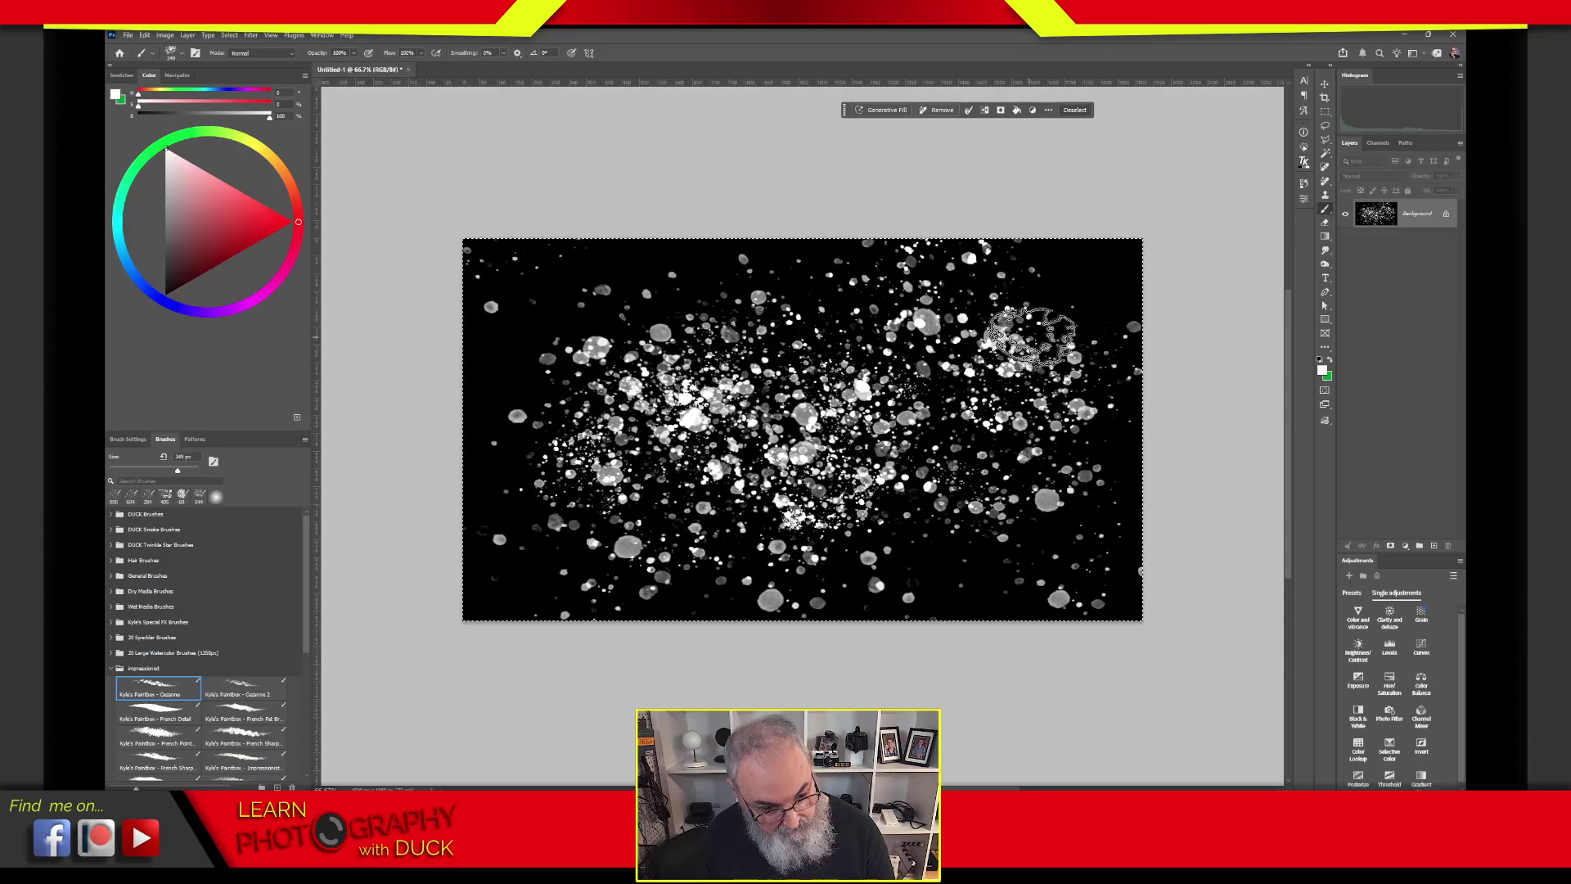
pyautogui.hotkey('shift', 'F5')
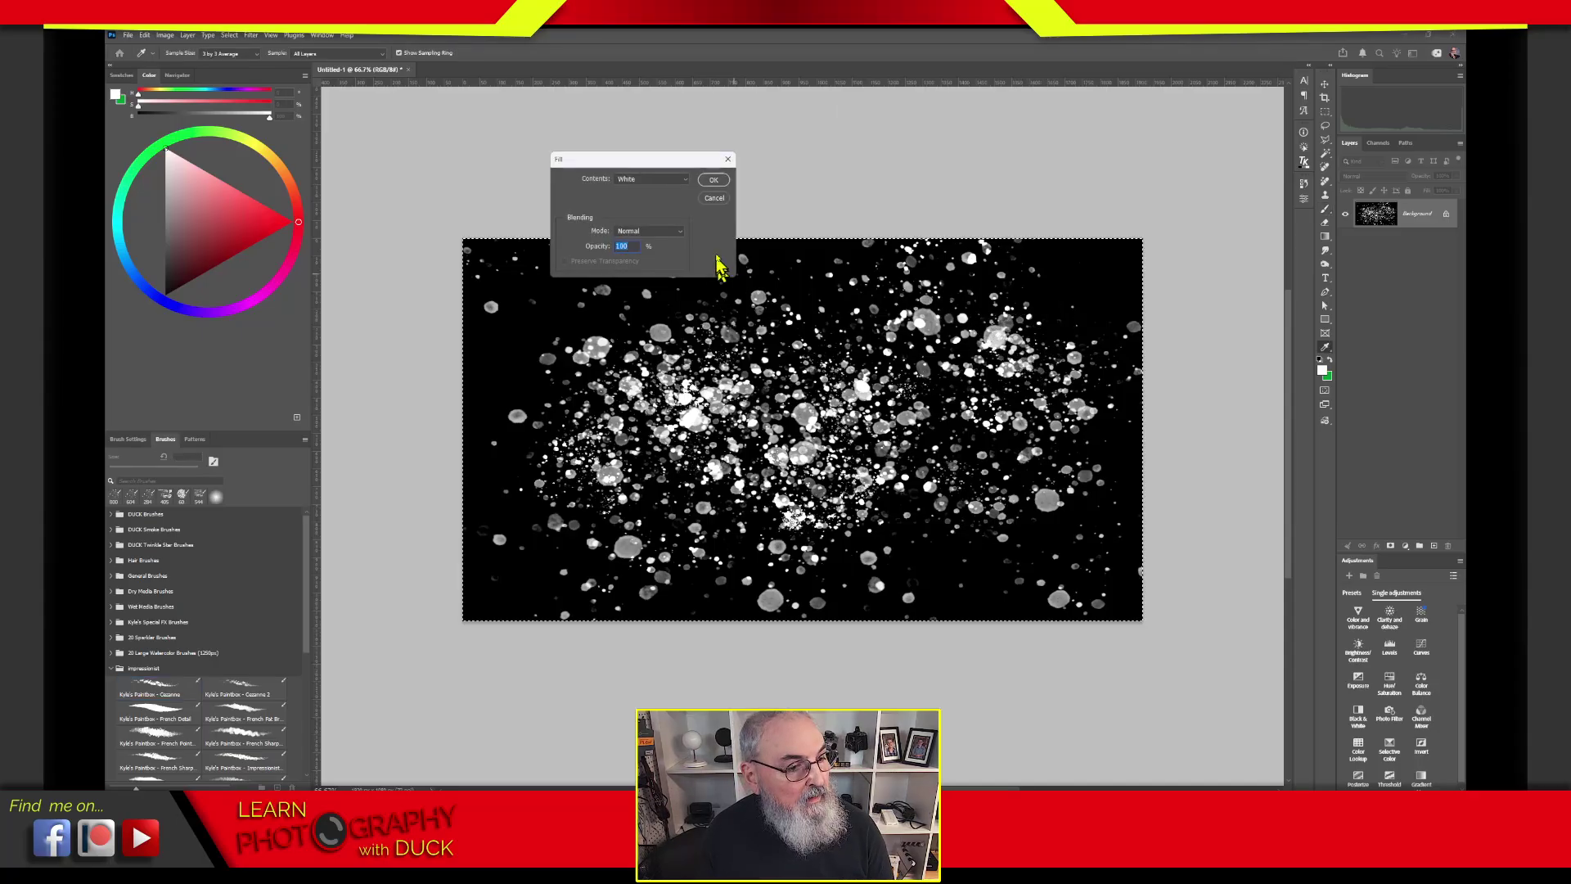
pyautogui.click(686, 182)
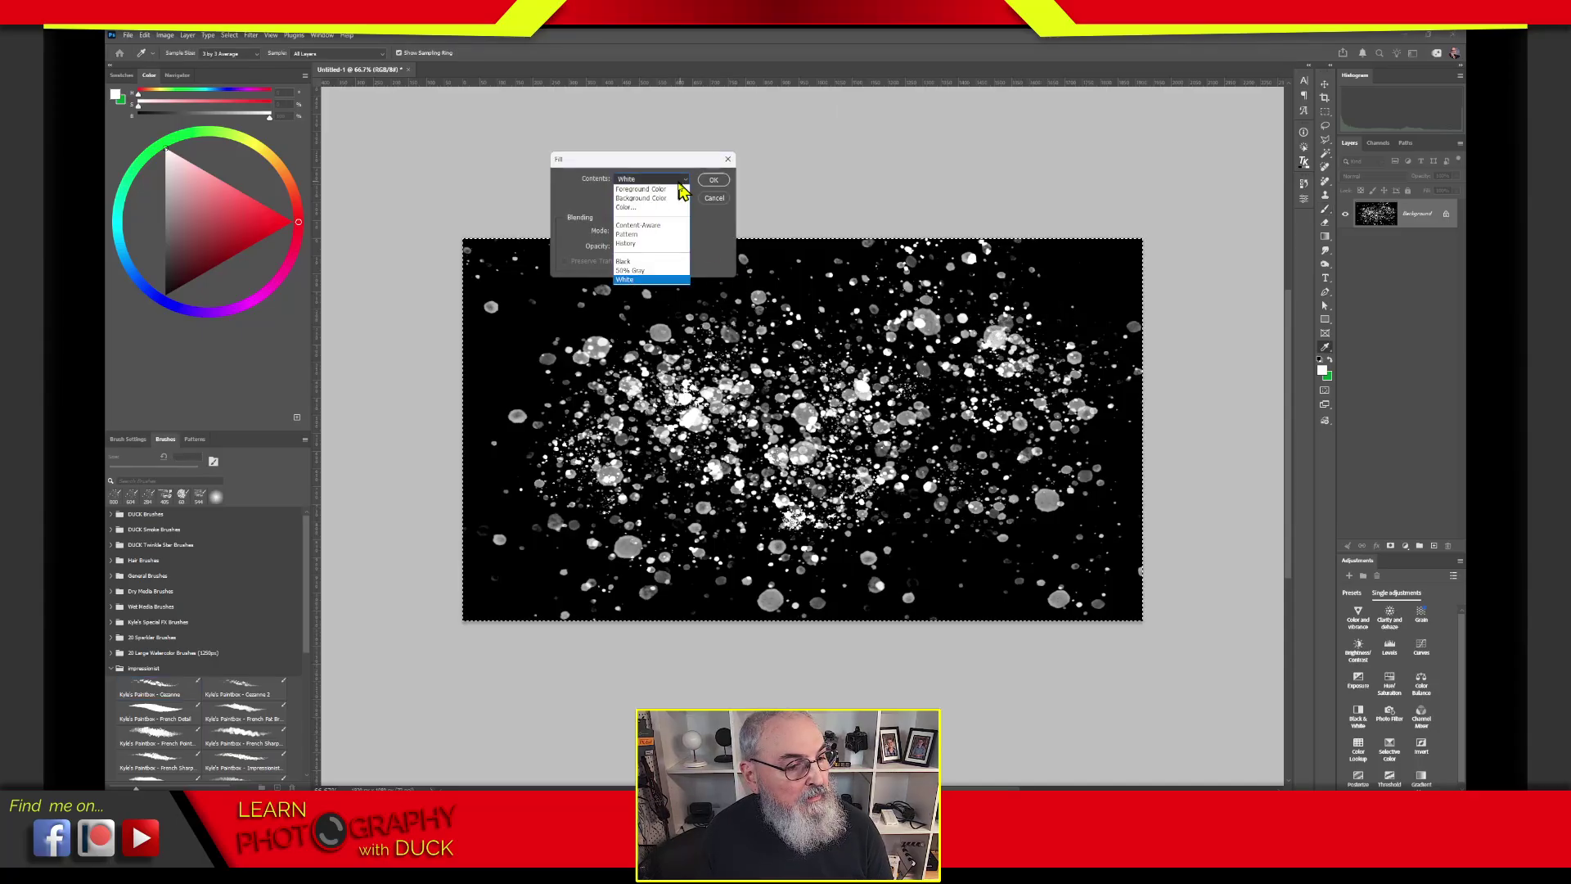
pyautogui.click(646, 261)
pyautogui.click(720, 184)
pyautogui.press('b')
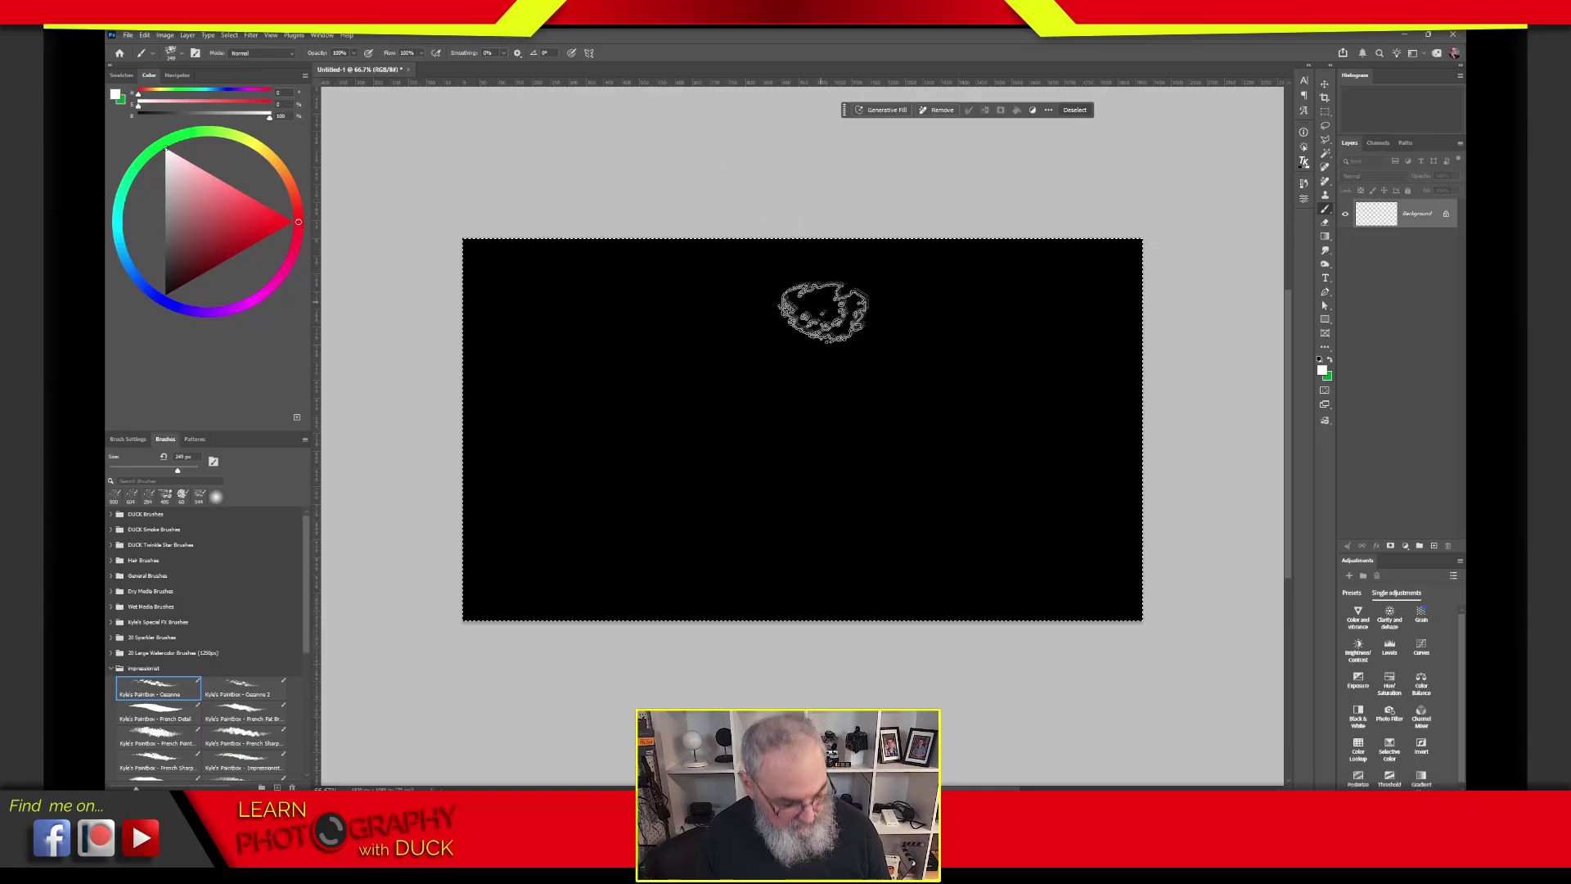
pyautogui.hotkey('ctrl', 'd')
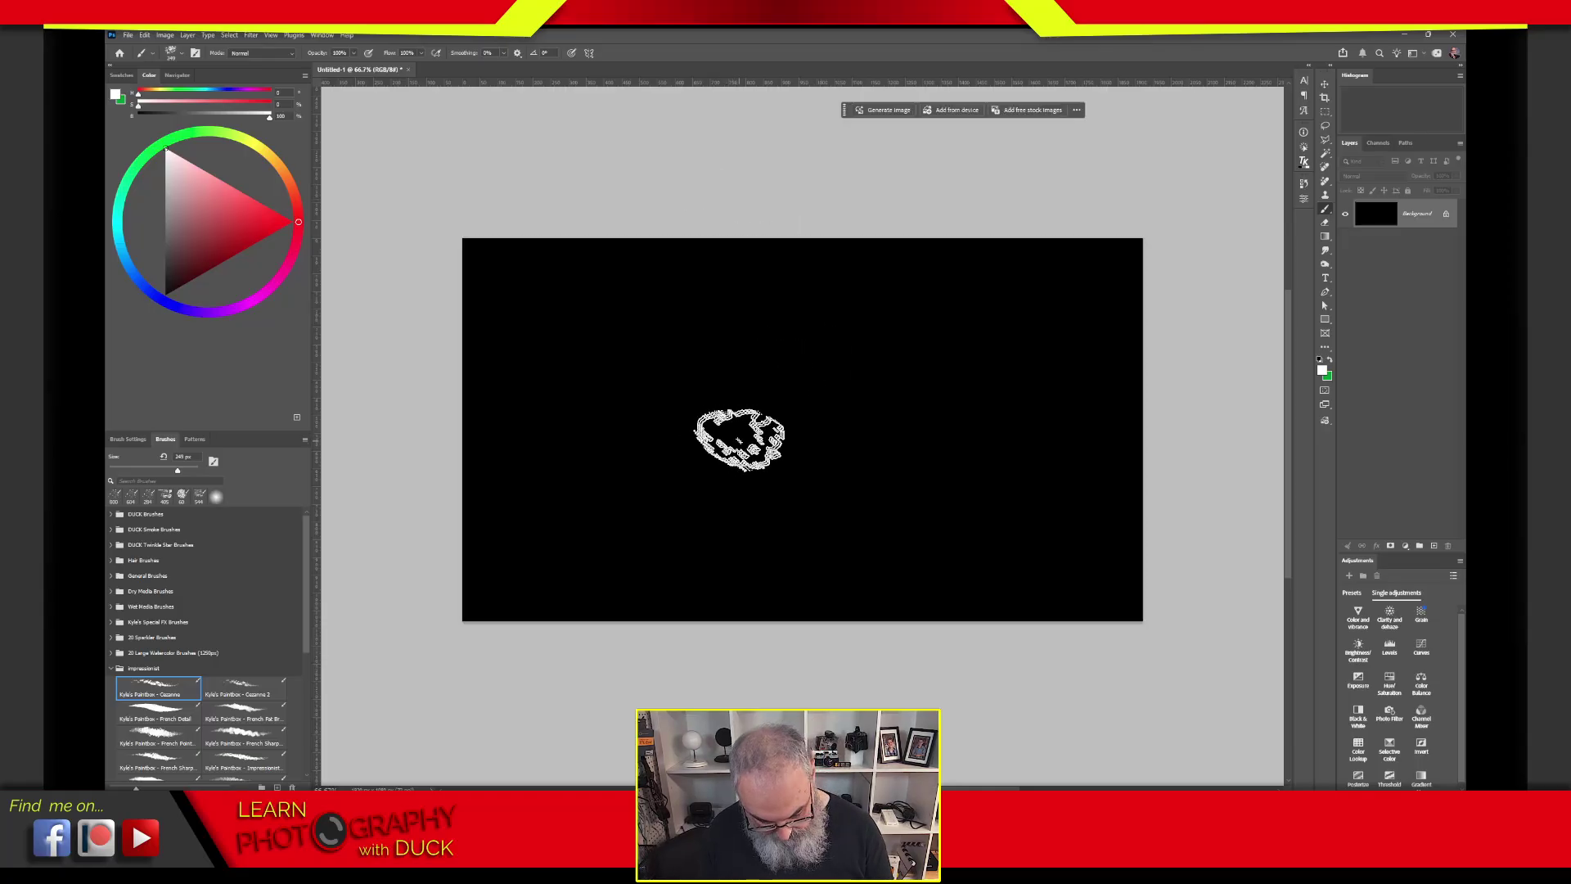
# Step: Enlarge the Kyle's Paintbox - Cezanne brush to 800 px
pyautogui.press(']')
pyautogui.press(']')
pyautogui.press(']')
pyautogui.press(']')
pyautogui.press(']')
pyautogui.press(']')
pyautogui.press(']')
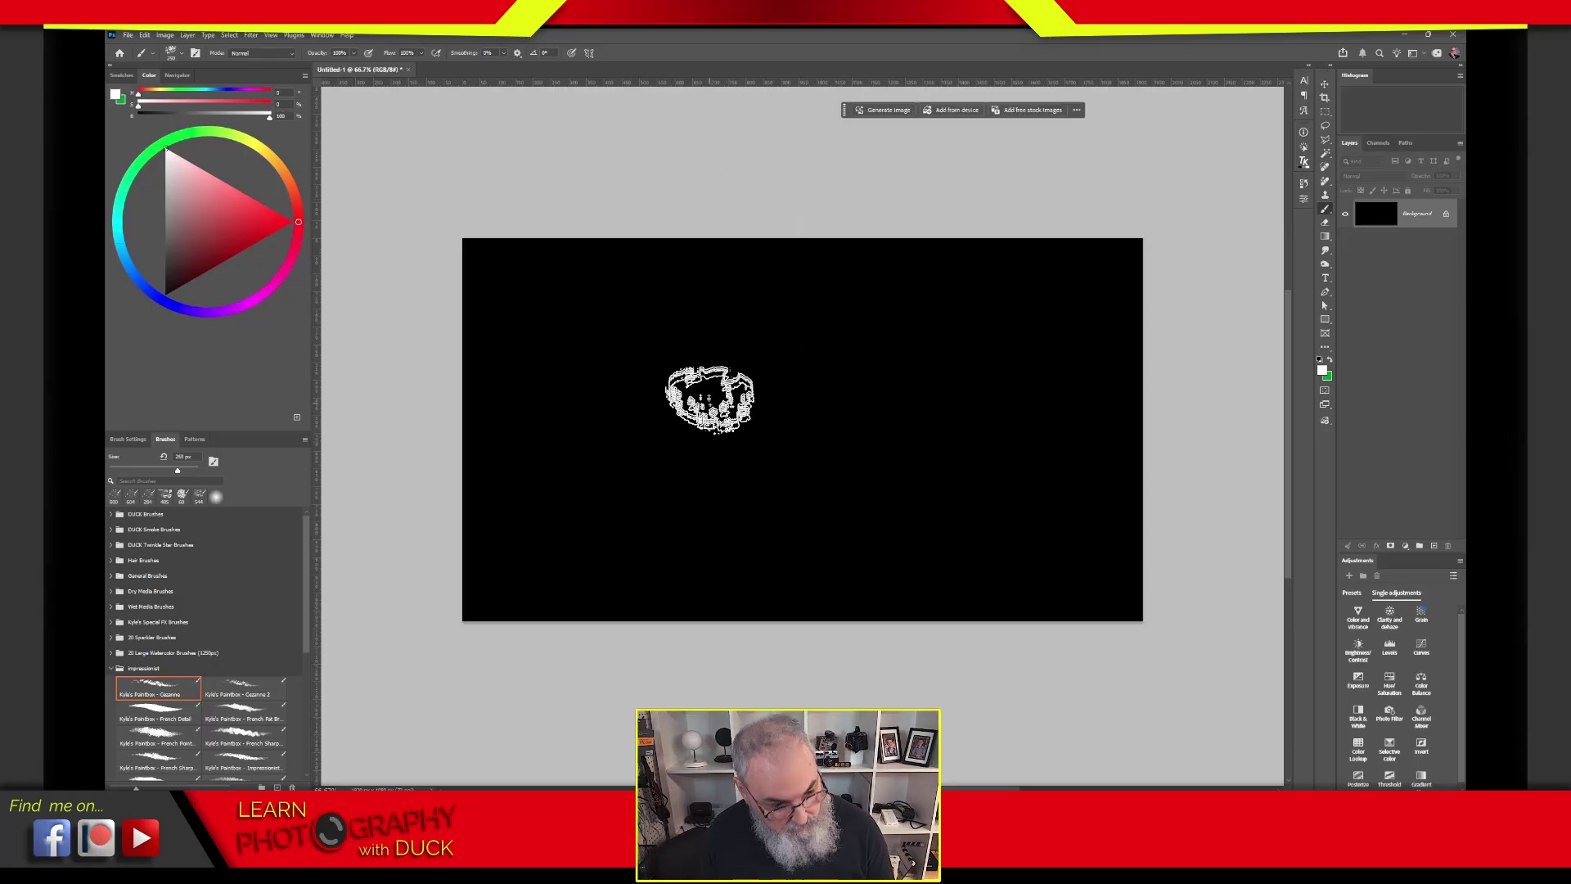
pyautogui.press(']')
pyautogui.press(']')
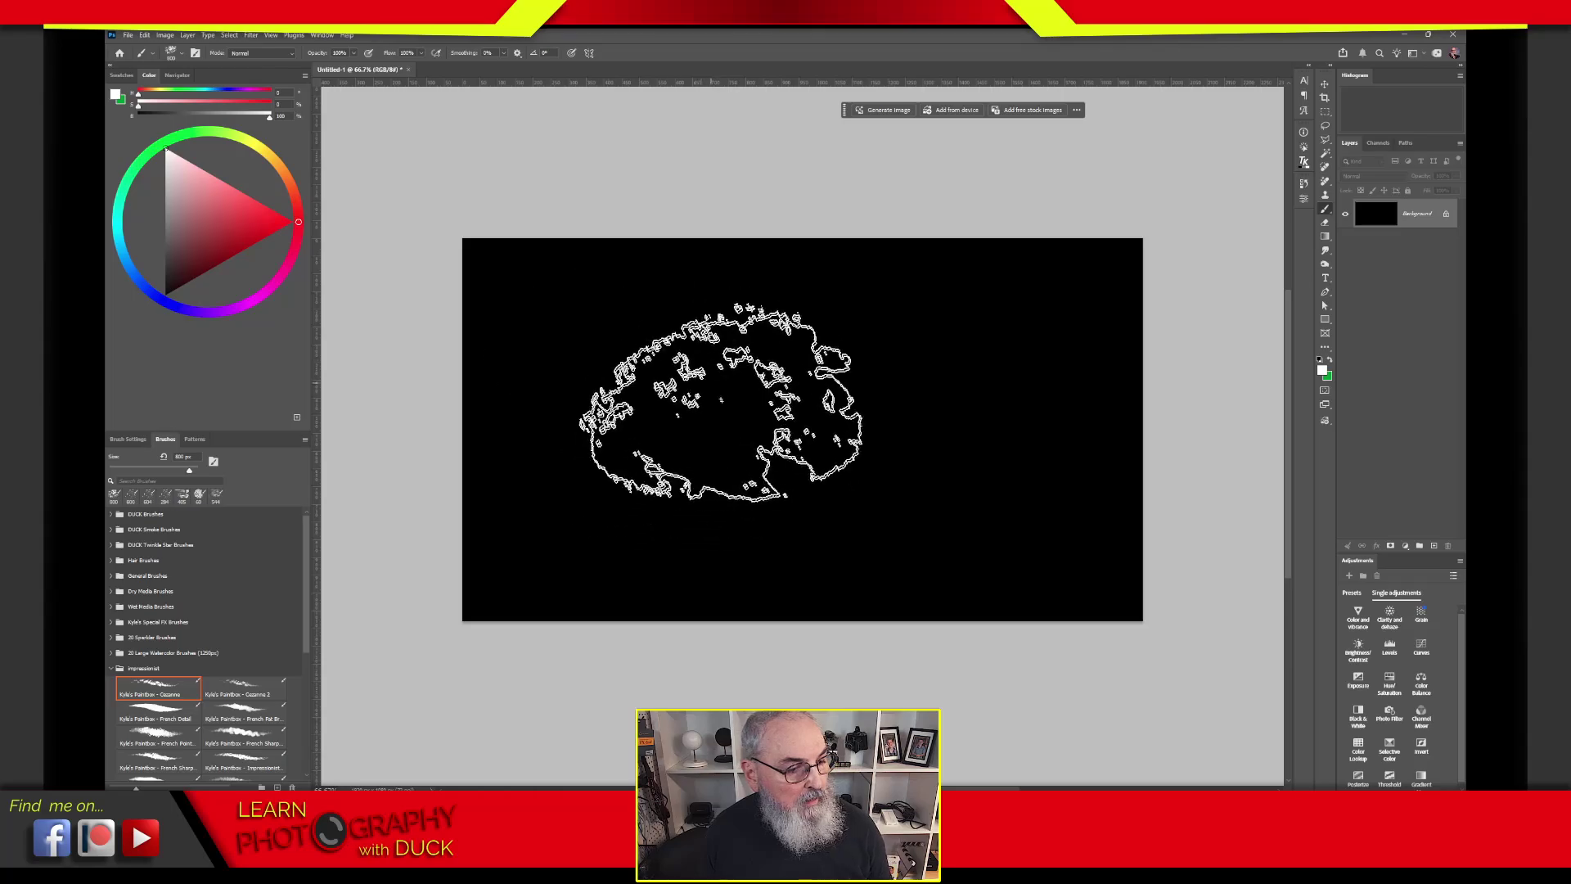
# Step: Paint white Cezanne brush strokes across the whole black canvas
pyautogui.moveTo(719, 414)
pyautogui.mouseDown()
pyautogui.moveTo(794, 472)
pyautogui.moveTo(977, 396)
pyautogui.moveTo(931, 494)
pyautogui.moveTo(577, 323)
pyautogui.moveTo(532, 375)
pyautogui.moveTo(573, 548)
pyautogui.moveTo(598, 566)
pyautogui.moveTo(867, 507)
pyautogui.mouseUp()
pyautogui.moveTo(1091, 491)
pyautogui.mouseDown()
pyautogui.moveTo(789, 246)
pyautogui.moveTo(1017, 333)
pyautogui.moveTo(930, 544)
pyautogui.moveTo(726, 550)
pyautogui.moveTo(504, 507)
pyautogui.mouseUp()
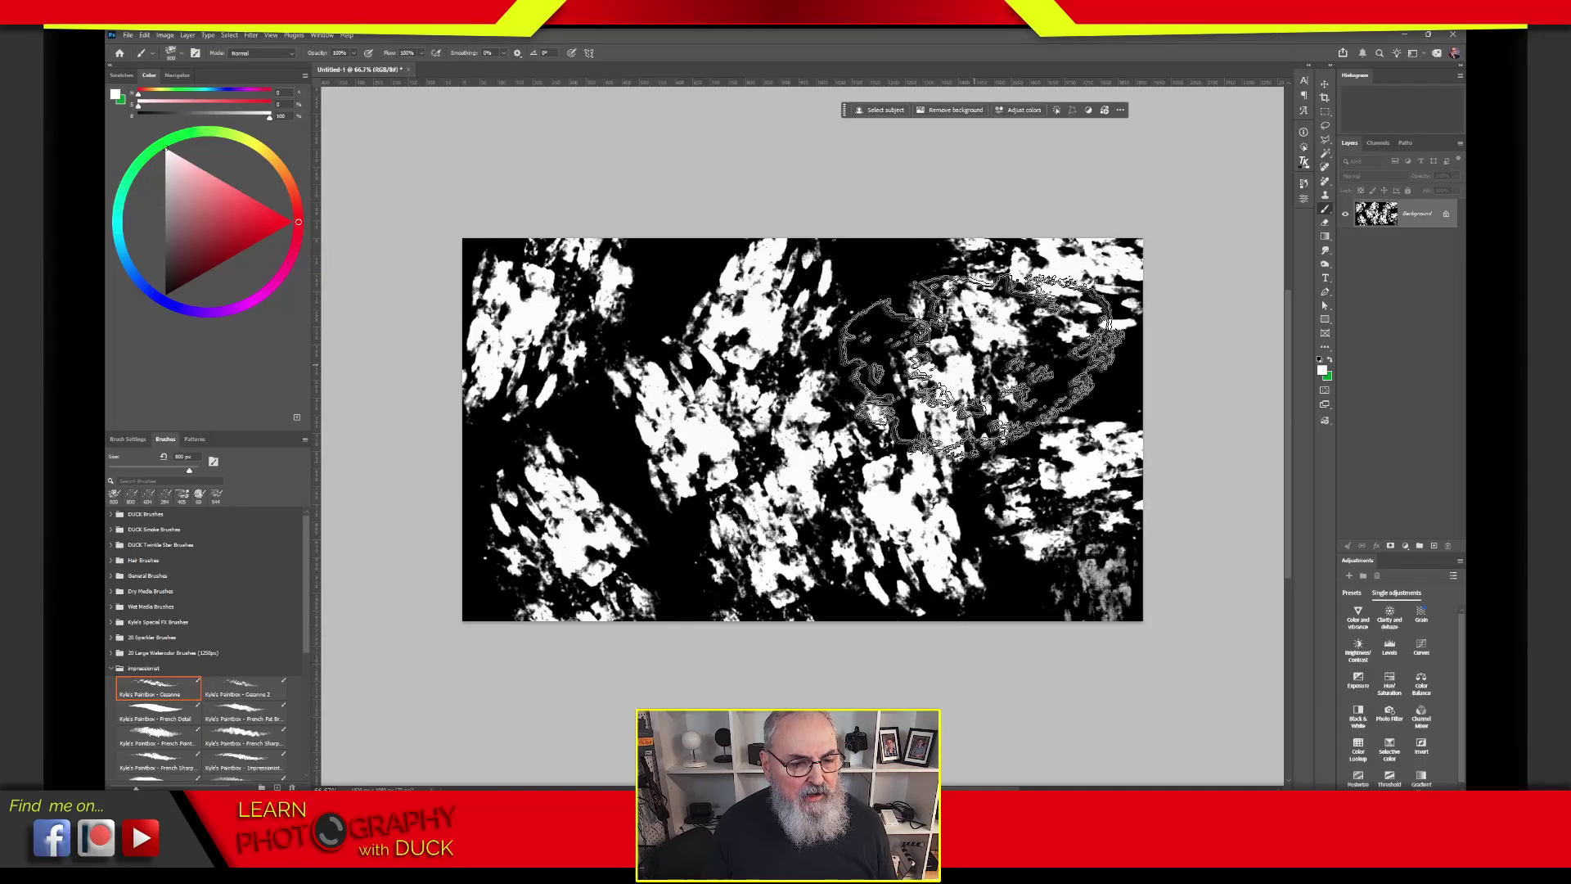
pyautogui.moveTo(1056, 311)
pyautogui.mouseDown()
pyautogui.moveTo(1053, 413)
pyautogui.moveTo(958, 422)
pyautogui.moveTo(869, 300)
pyautogui.moveTo(890, 388)
pyautogui.moveTo(780, 357)
pyautogui.moveTo(869, 260)
pyautogui.moveTo(871, 339)
pyautogui.moveTo(754, 350)
pyautogui.moveTo(665, 294)
pyautogui.moveTo(669, 412)
pyautogui.moveTo(577, 448)
pyautogui.moveTo(683, 554)
pyautogui.moveTo(693, 599)
pyautogui.moveTo(521, 482)
pyautogui.moveTo(496, 504)
pyautogui.moveTo(663, 584)
pyautogui.moveTo(1036, 574)
pyautogui.moveTo(986, 594)
pyautogui.moveTo(849, 599)
pyautogui.moveTo(950, 610)
pyautogui.moveTo(1122, 554)
pyautogui.moveTo(1142, 584)
pyautogui.moveTo(480, 260)
pyautogui.mouseUp()
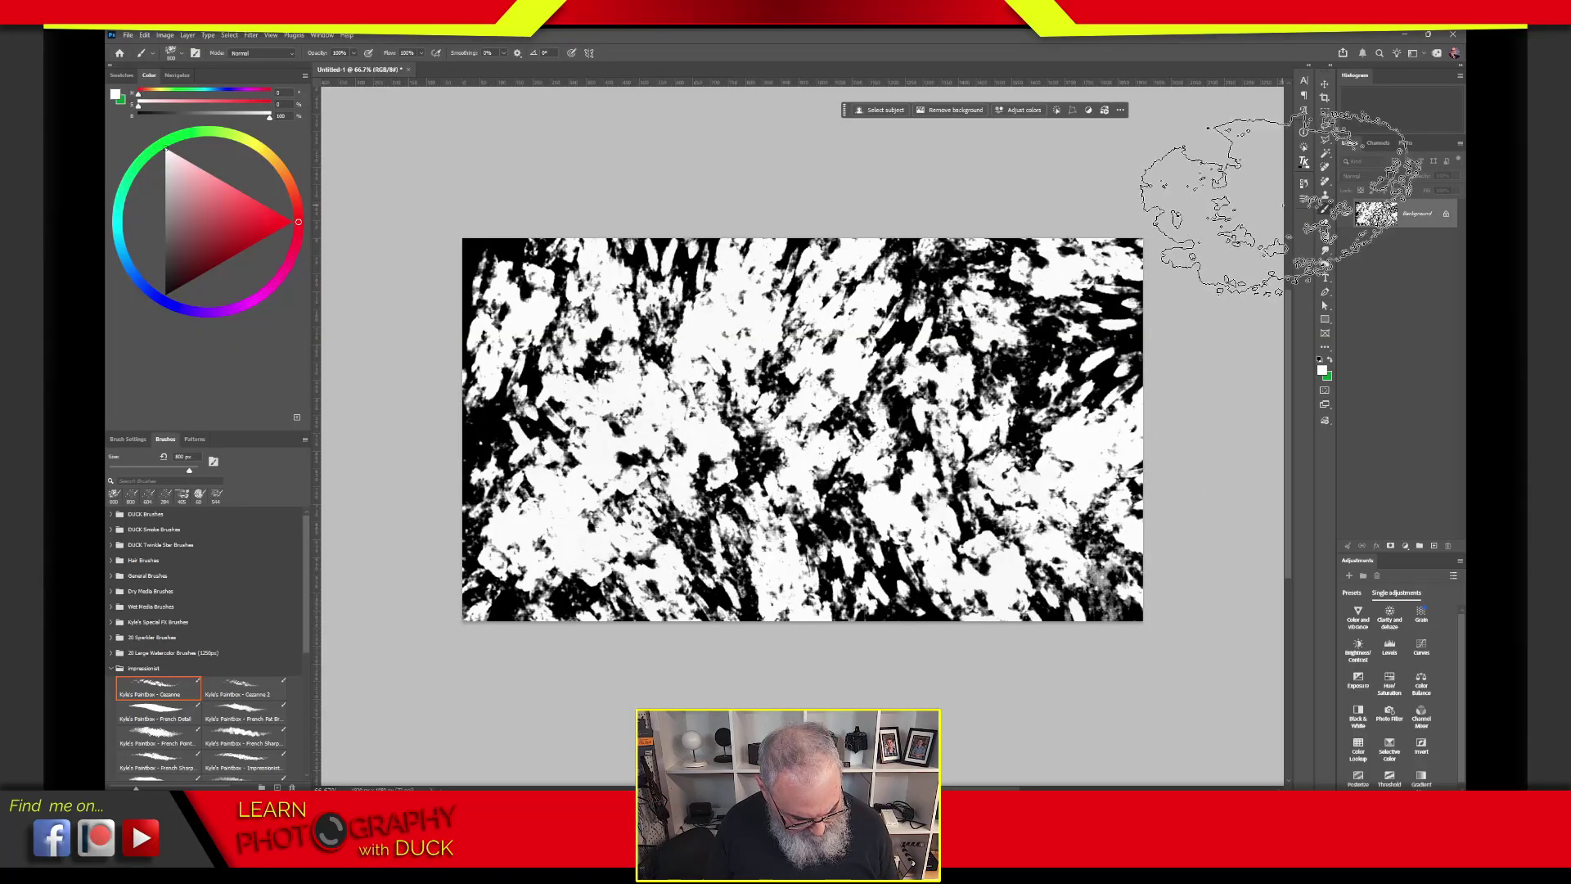
# Step: Clear the painted strokes by filling the whole canvas with black, and deselect
pyautogui.hotkey('ctrl', 'a')
pyautogui.hotkey('shift', 'BackSpace')
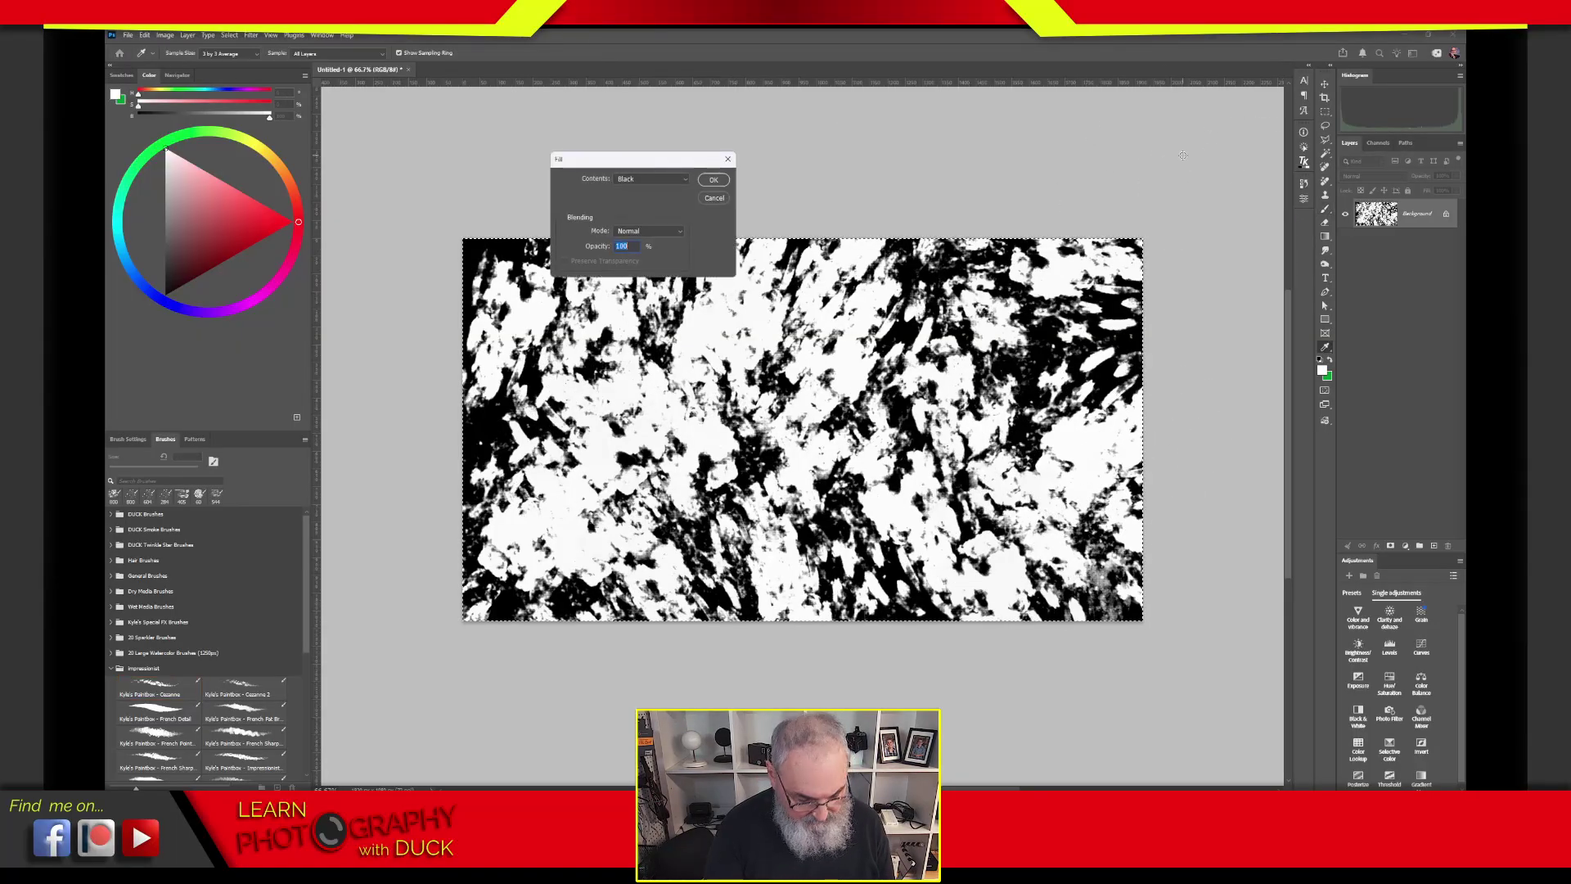
pyautogui.press('Return')
pyautogui.hotkey('ctrl', 'd')
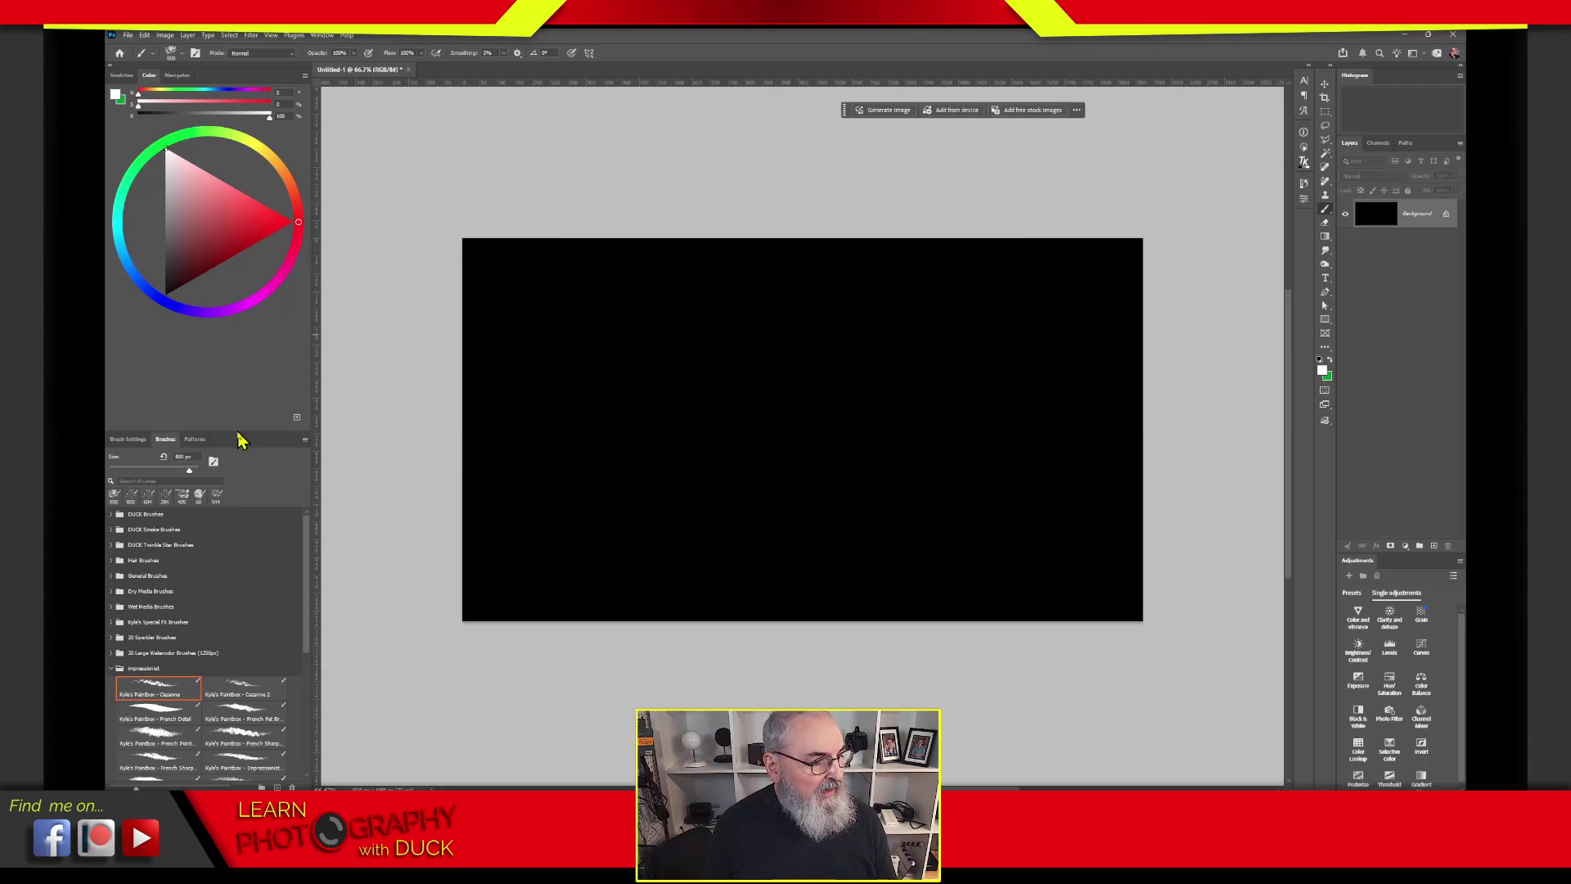
# Step: Undock the Color panel to give the brush list full height, and display it as an enlarged Hue Cube
pyautogui.moveTo(238, 432); pyautogui.dragTo(196, 235)
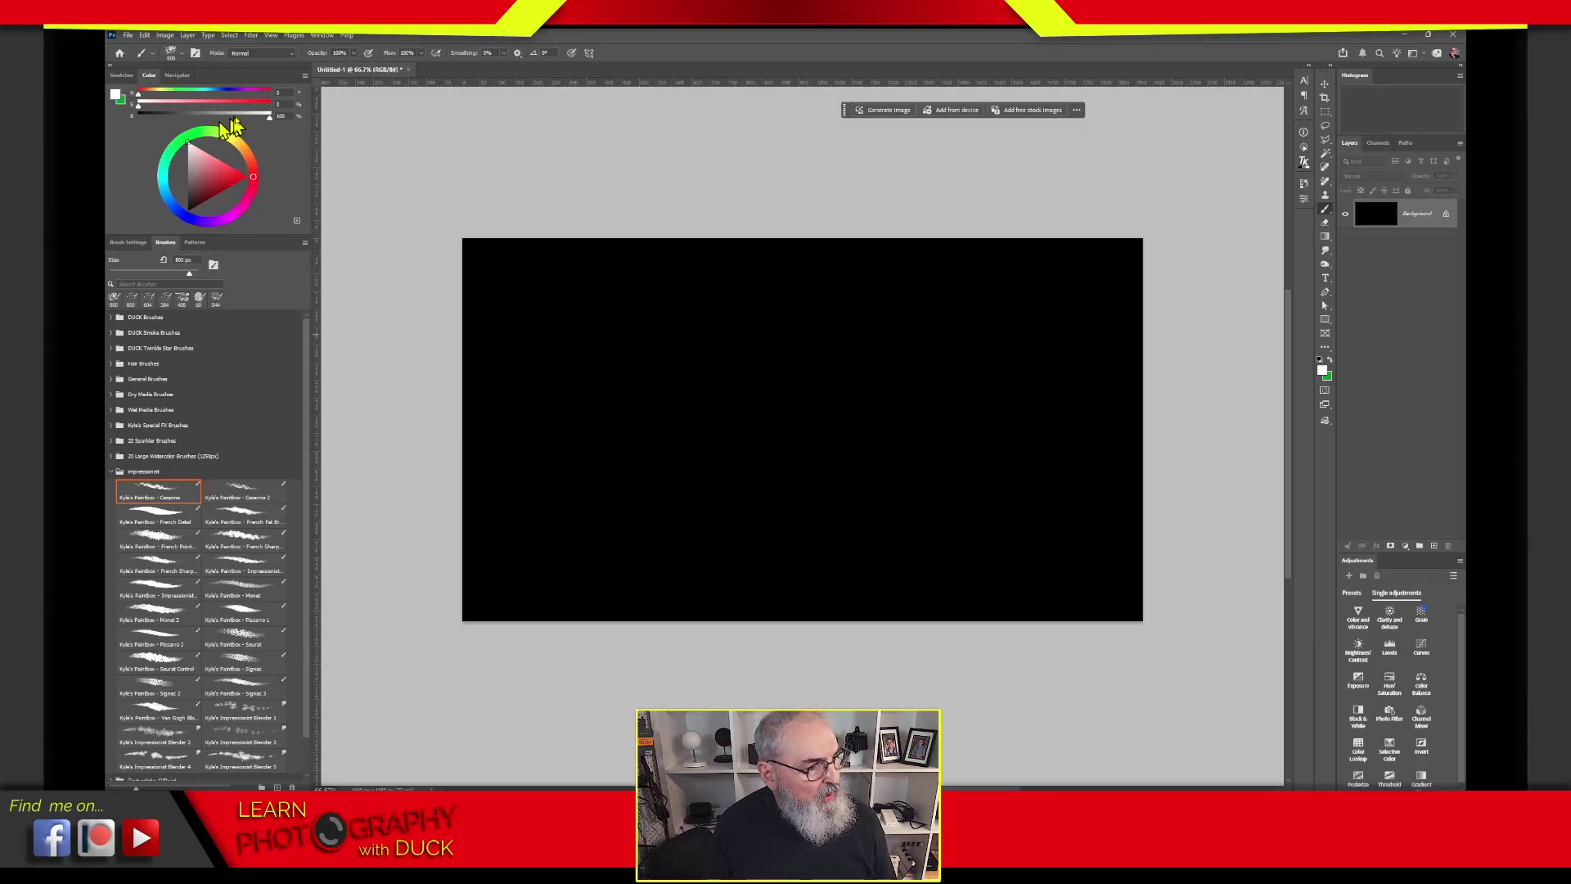
pyautogui.moveTo(299, 74)
pyautogui.mouseDown()
pyautogui.moveTo(378, 138)
pyautogui.moveTo(557, 171)
pyautogui.mouseUp()
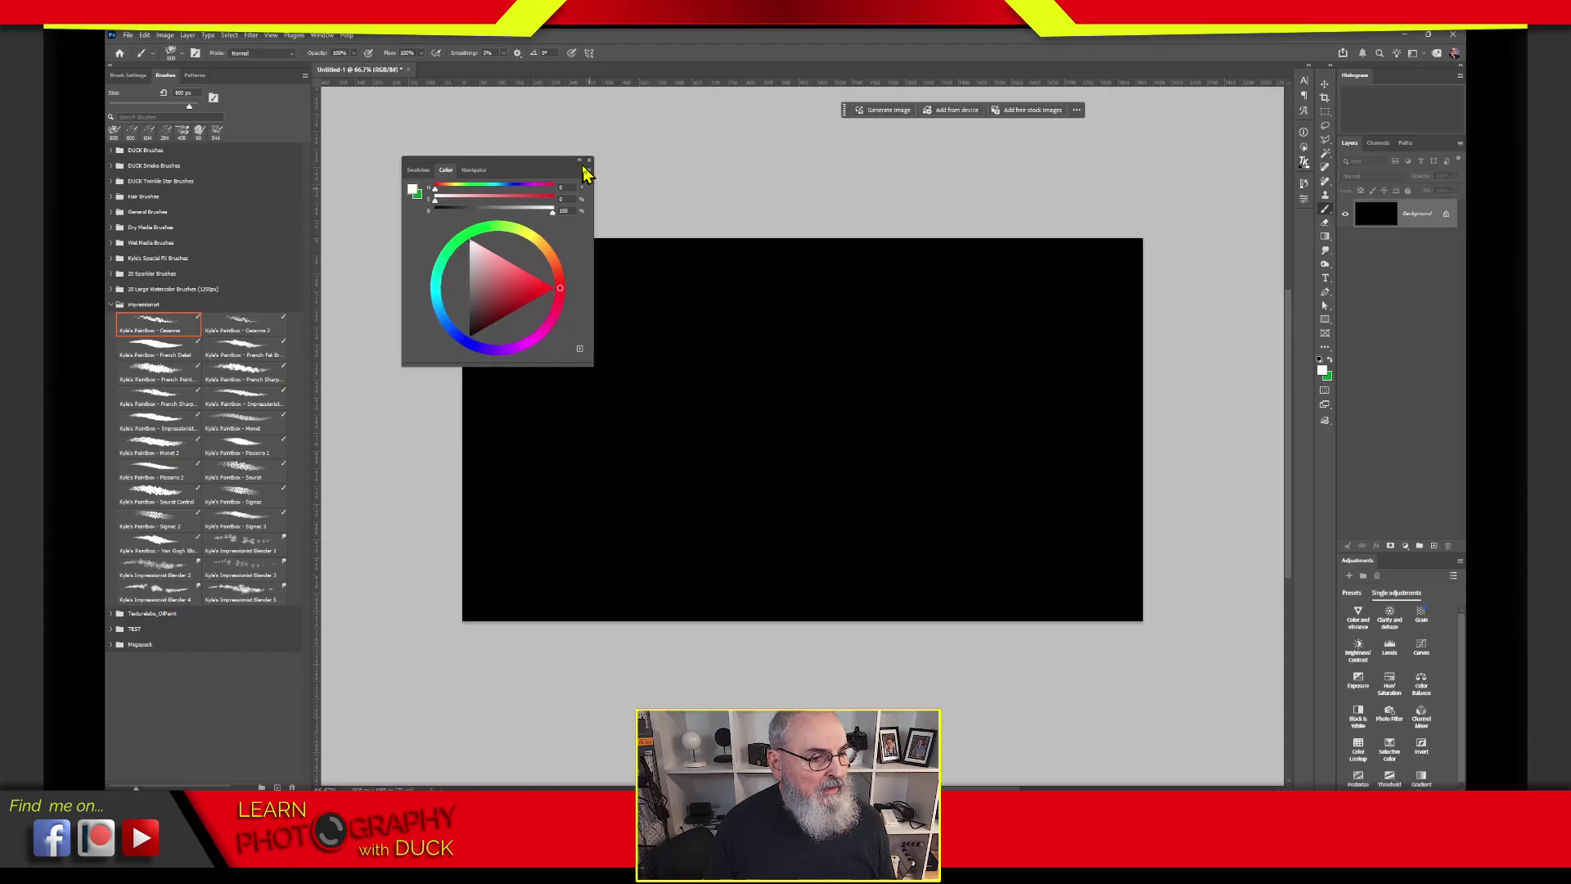
pyautogui.click(587, 173)
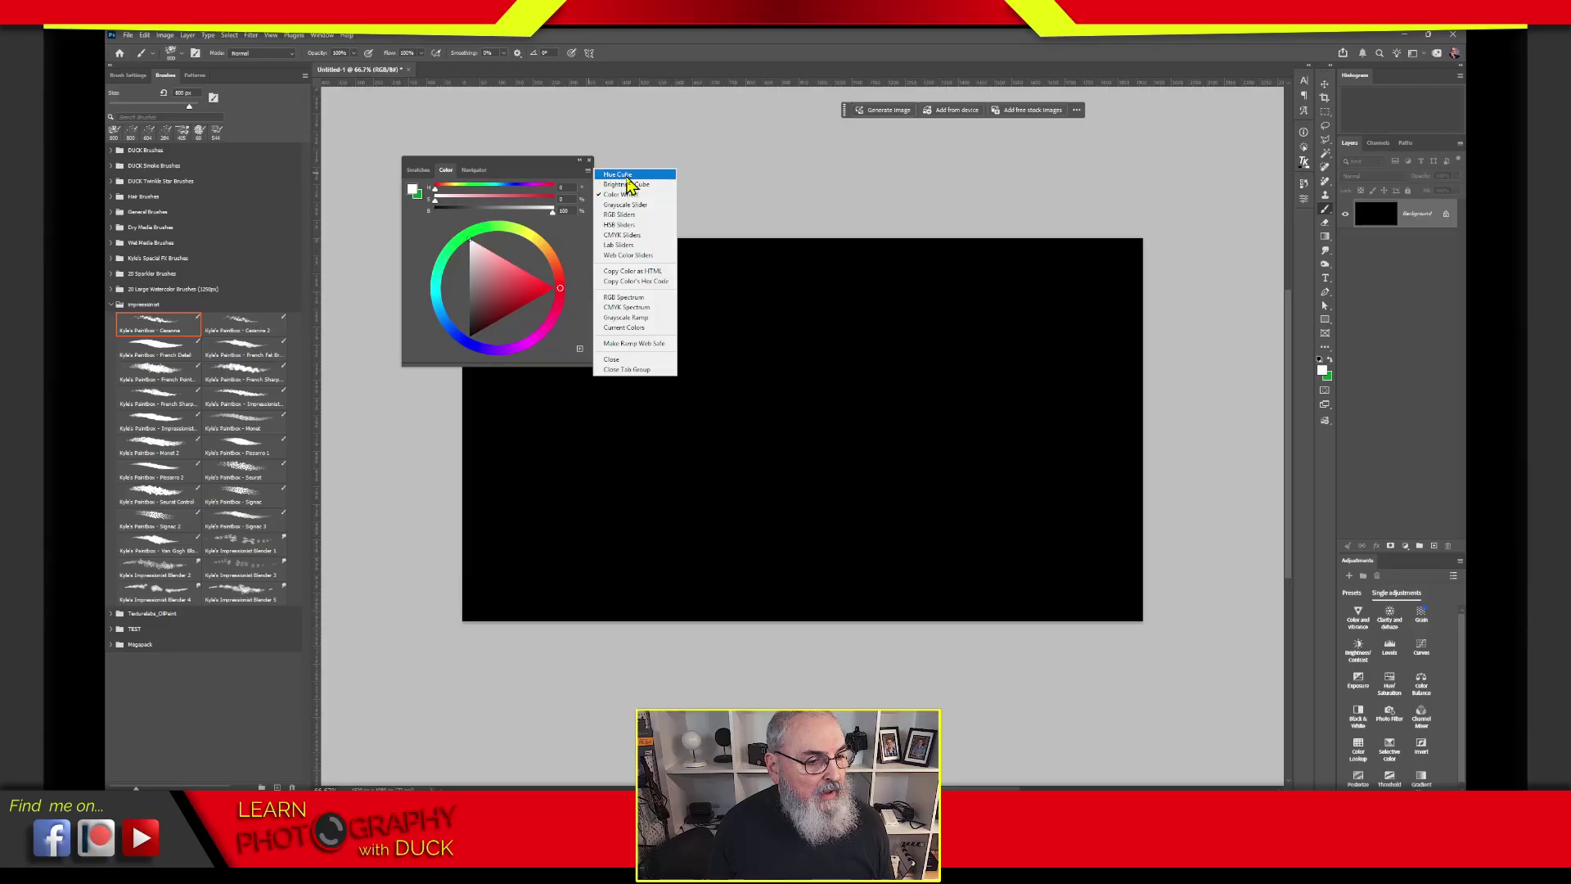
pyautogui.click(618, 175)
pyautogui.moveTo(593, 367); pyautogui.dragTo(702, 457)
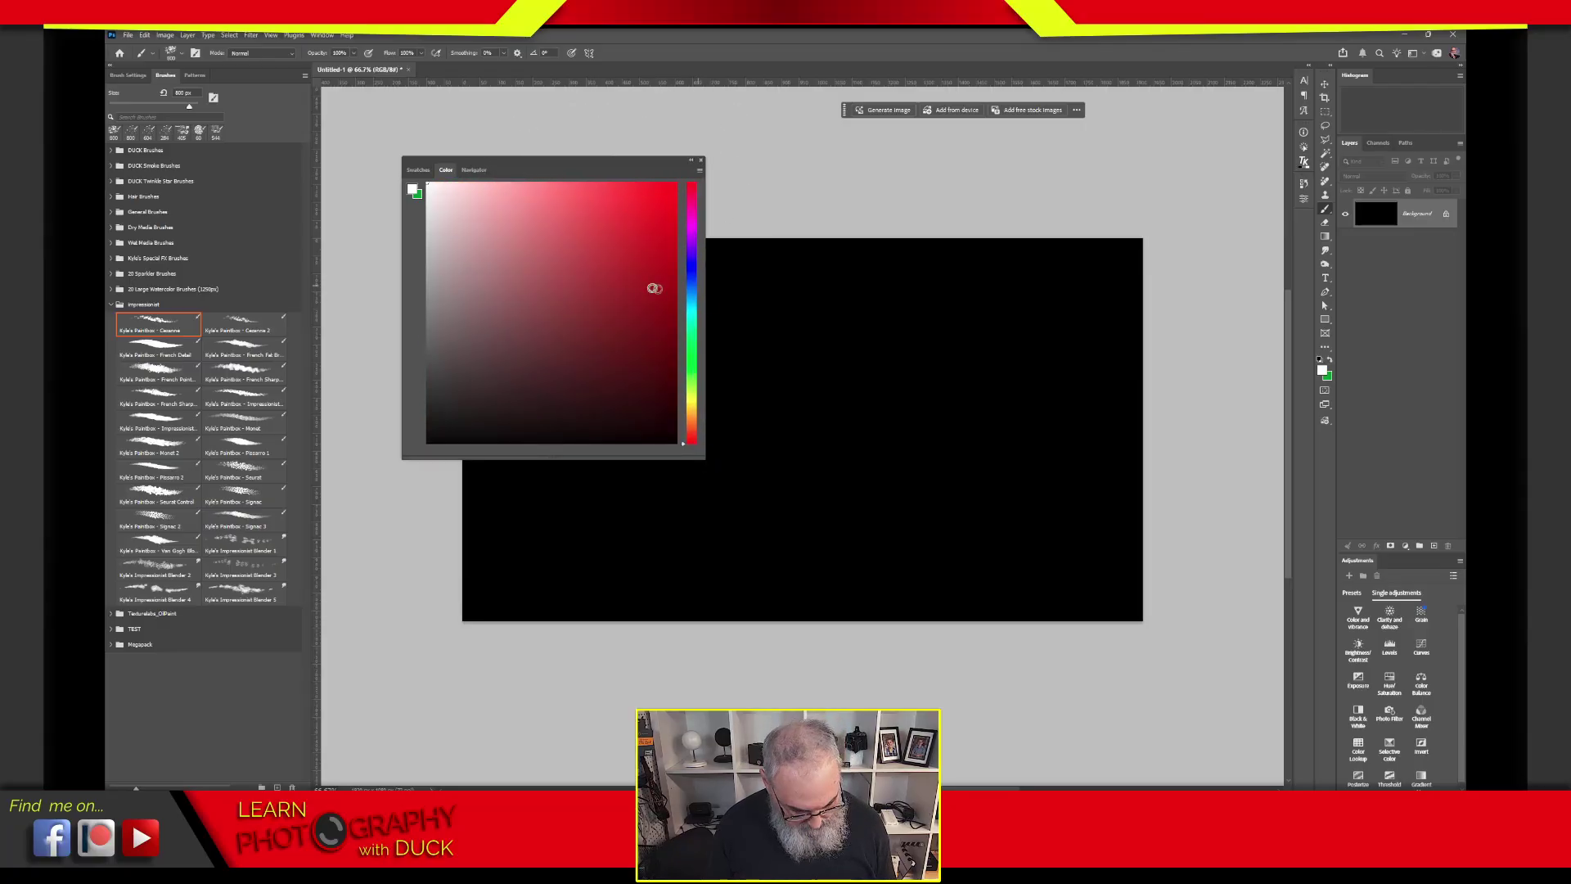
# Step: Try several blue-violet foreground shades in the Hue Cube and shift the hue to magenta
pyautogui.press('v')
pyautogui.moveTo(692, 249)
pyautogui.mouseDown()
pyautogui.moveTo(696, 305)
pyautogui.moveTo(693, 263)
pyautogui.mouseUp()
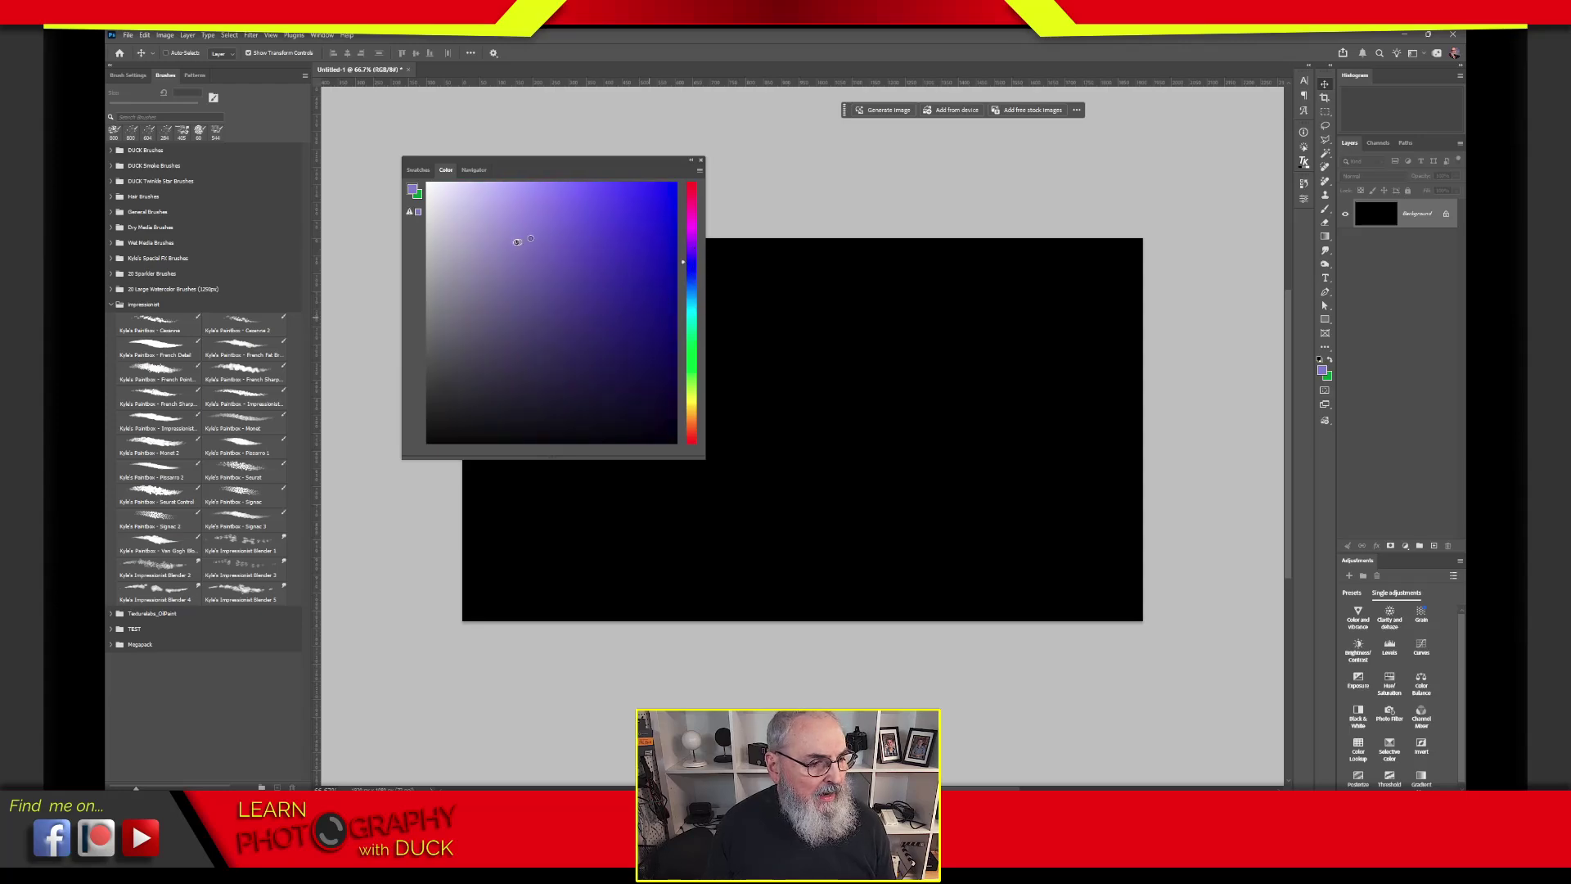
pyautogui.click(509, 251)
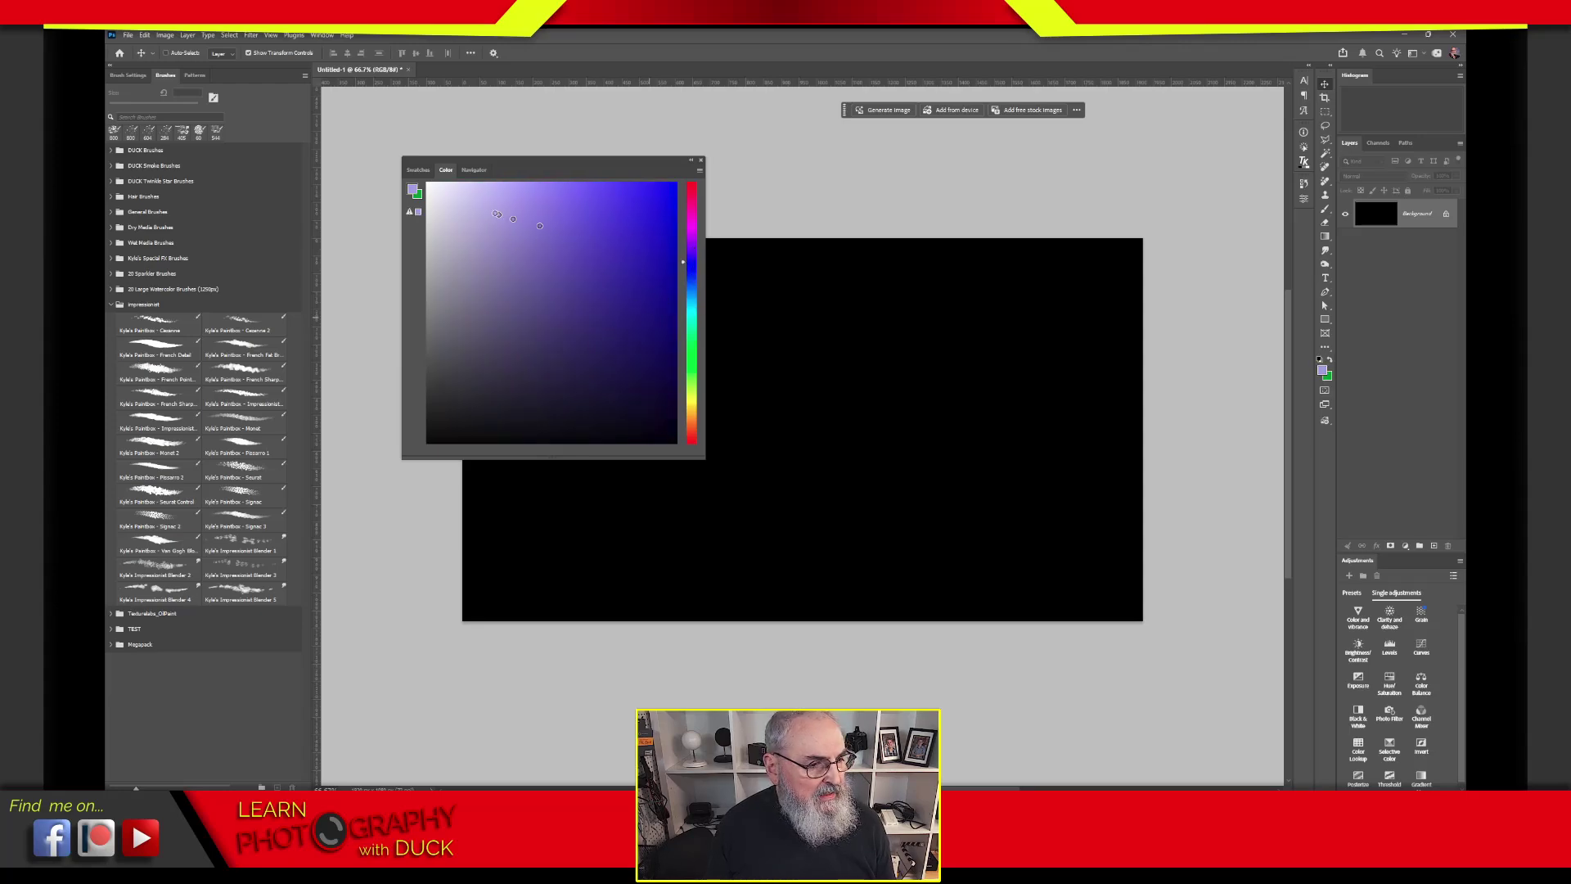
pyautogui.click(565, 237)
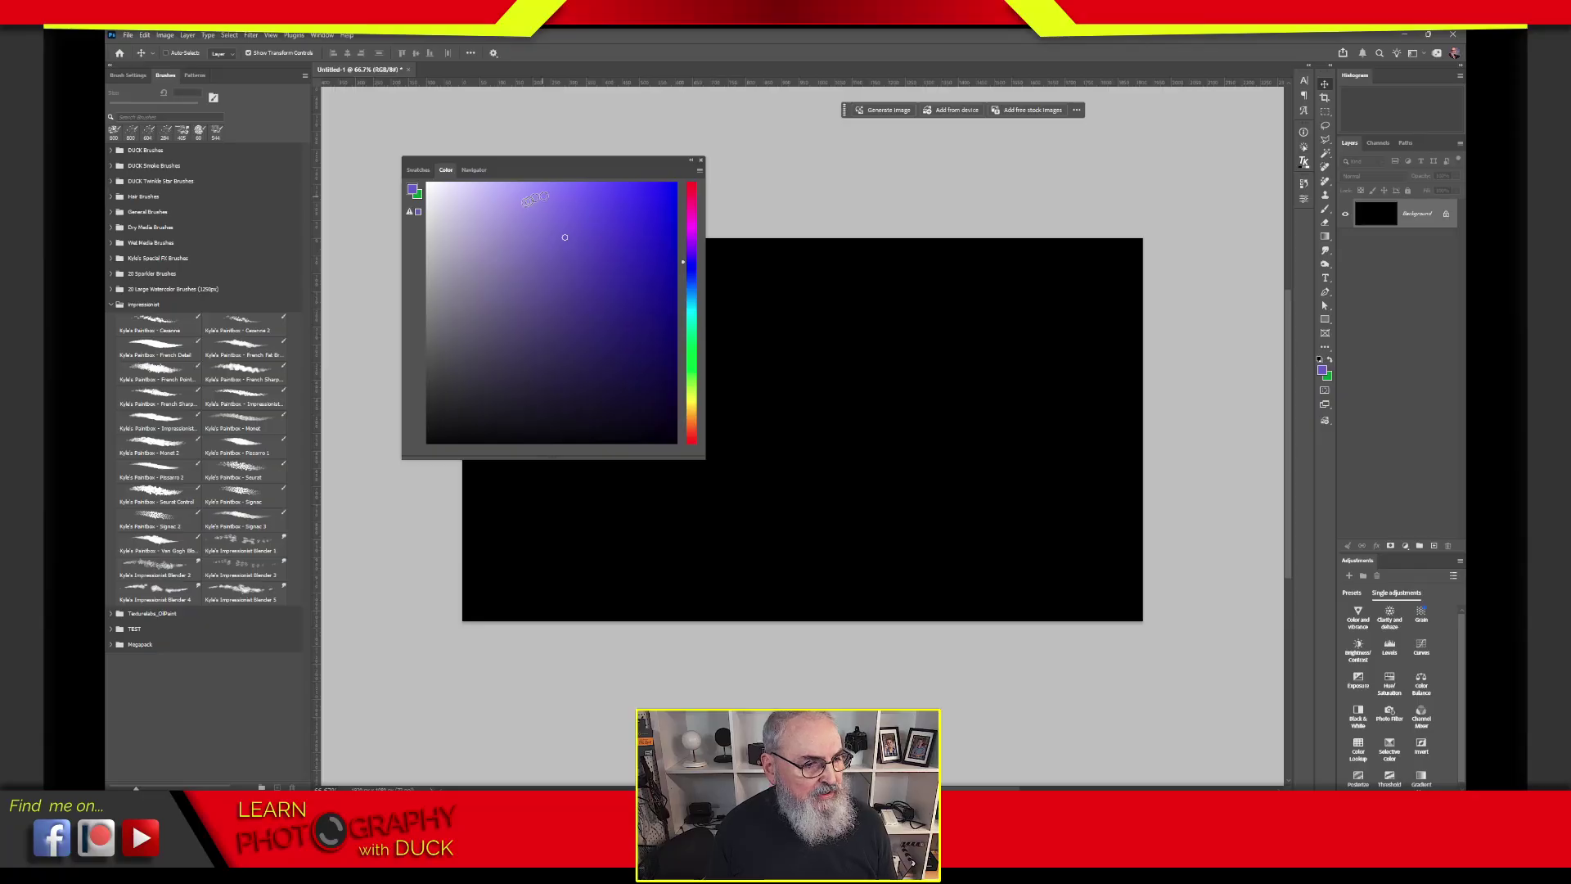
pyautogui.moveTo(685, 261); pyautogui.dragTo(695, 207)
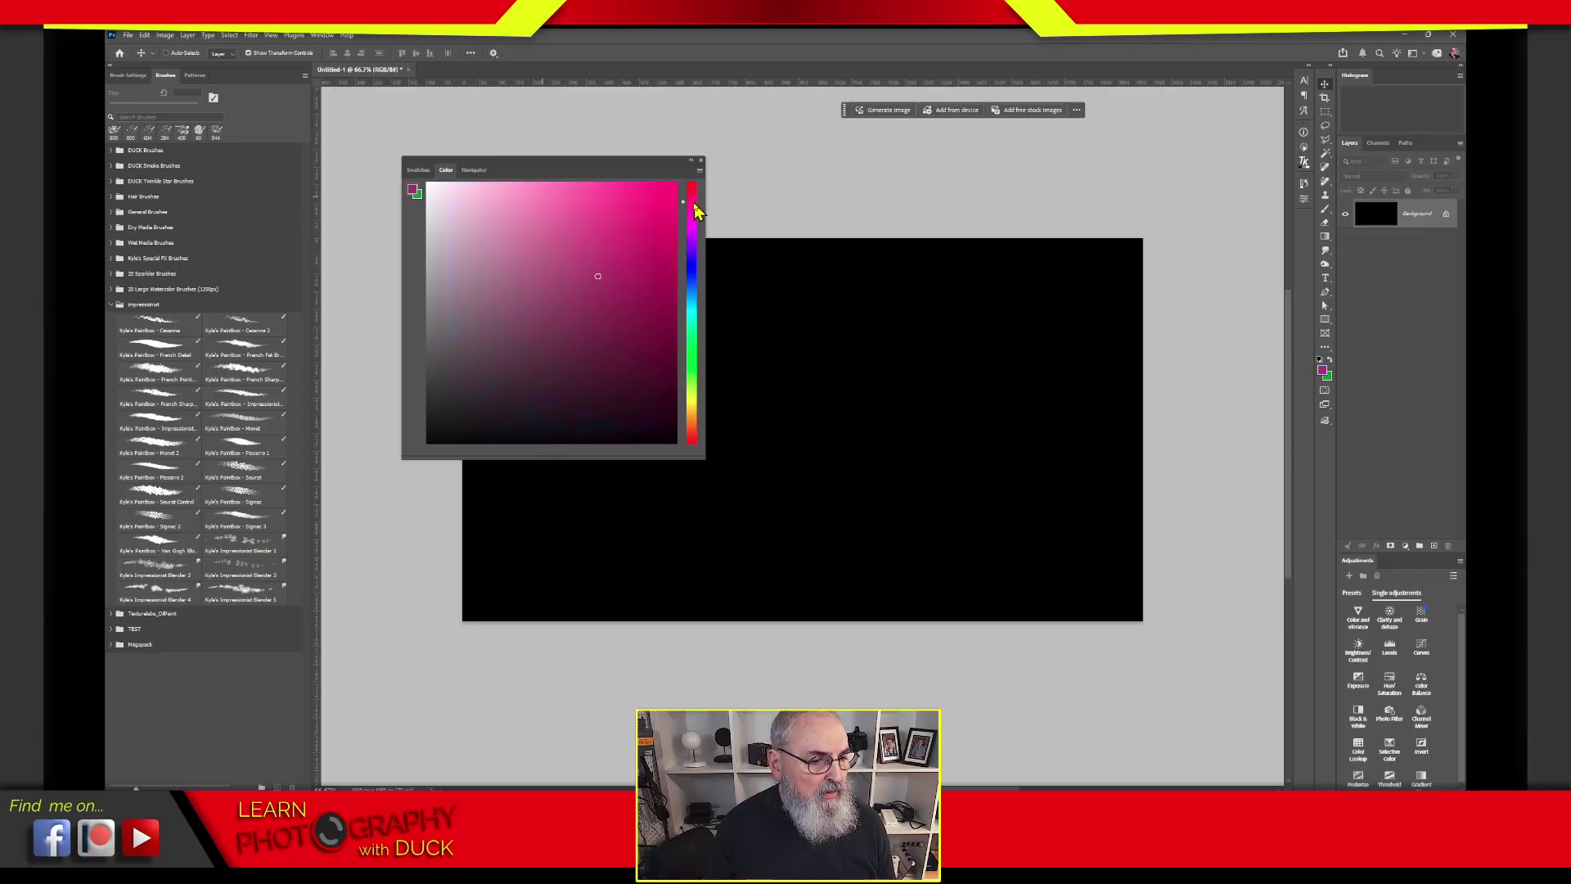
# Step: Try the Brightness Cube display for the colour picker and change it to the Color Wheel
pyautogui.click(700, 172)
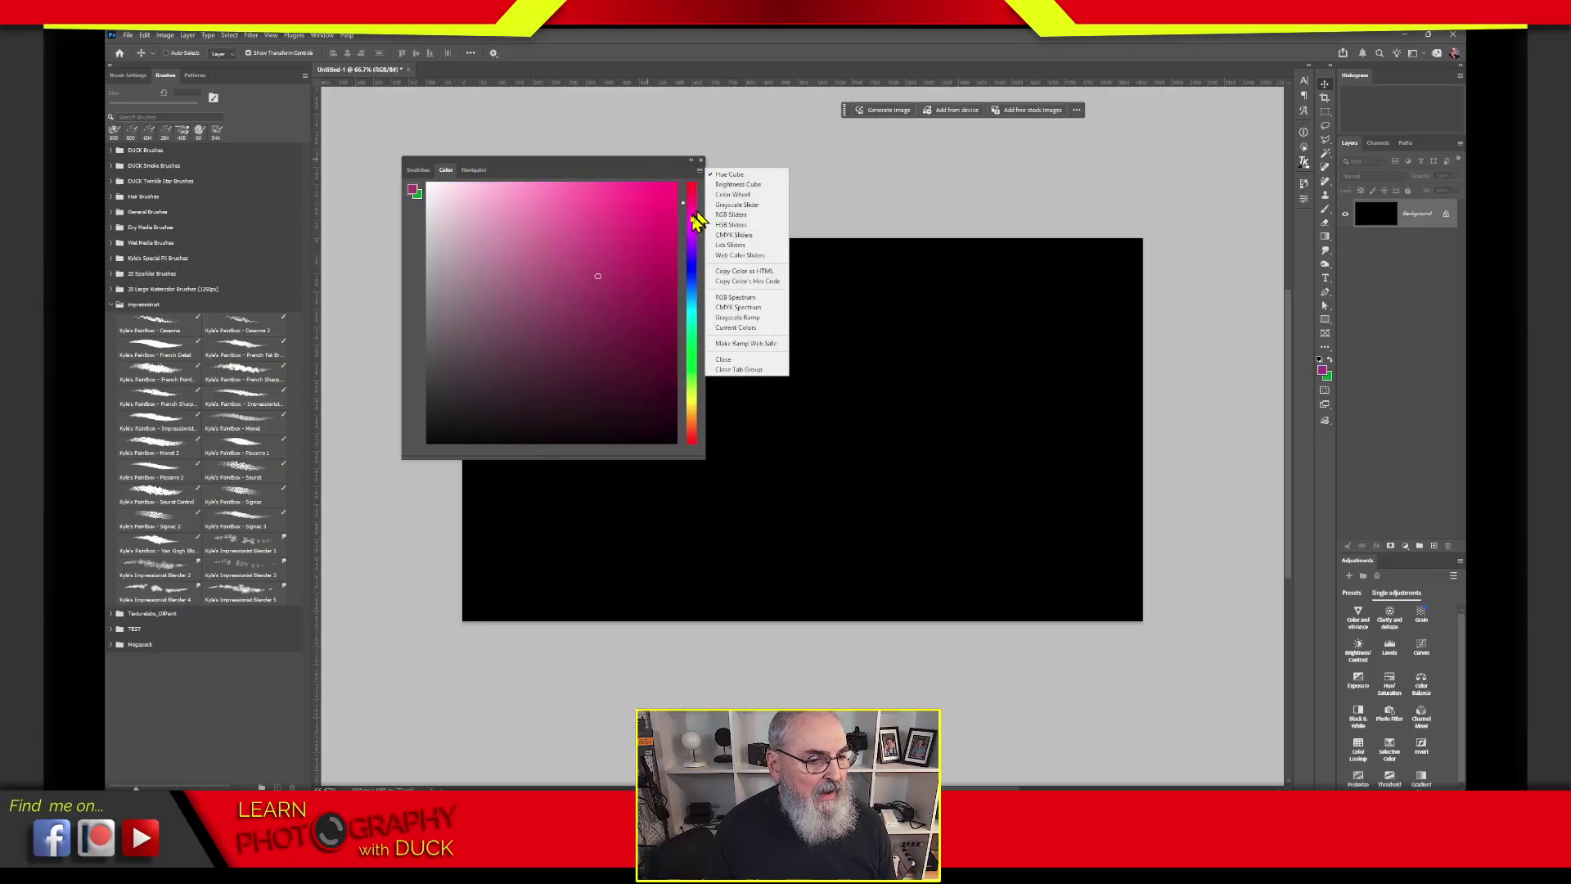
pyautogui.click(738, 184)
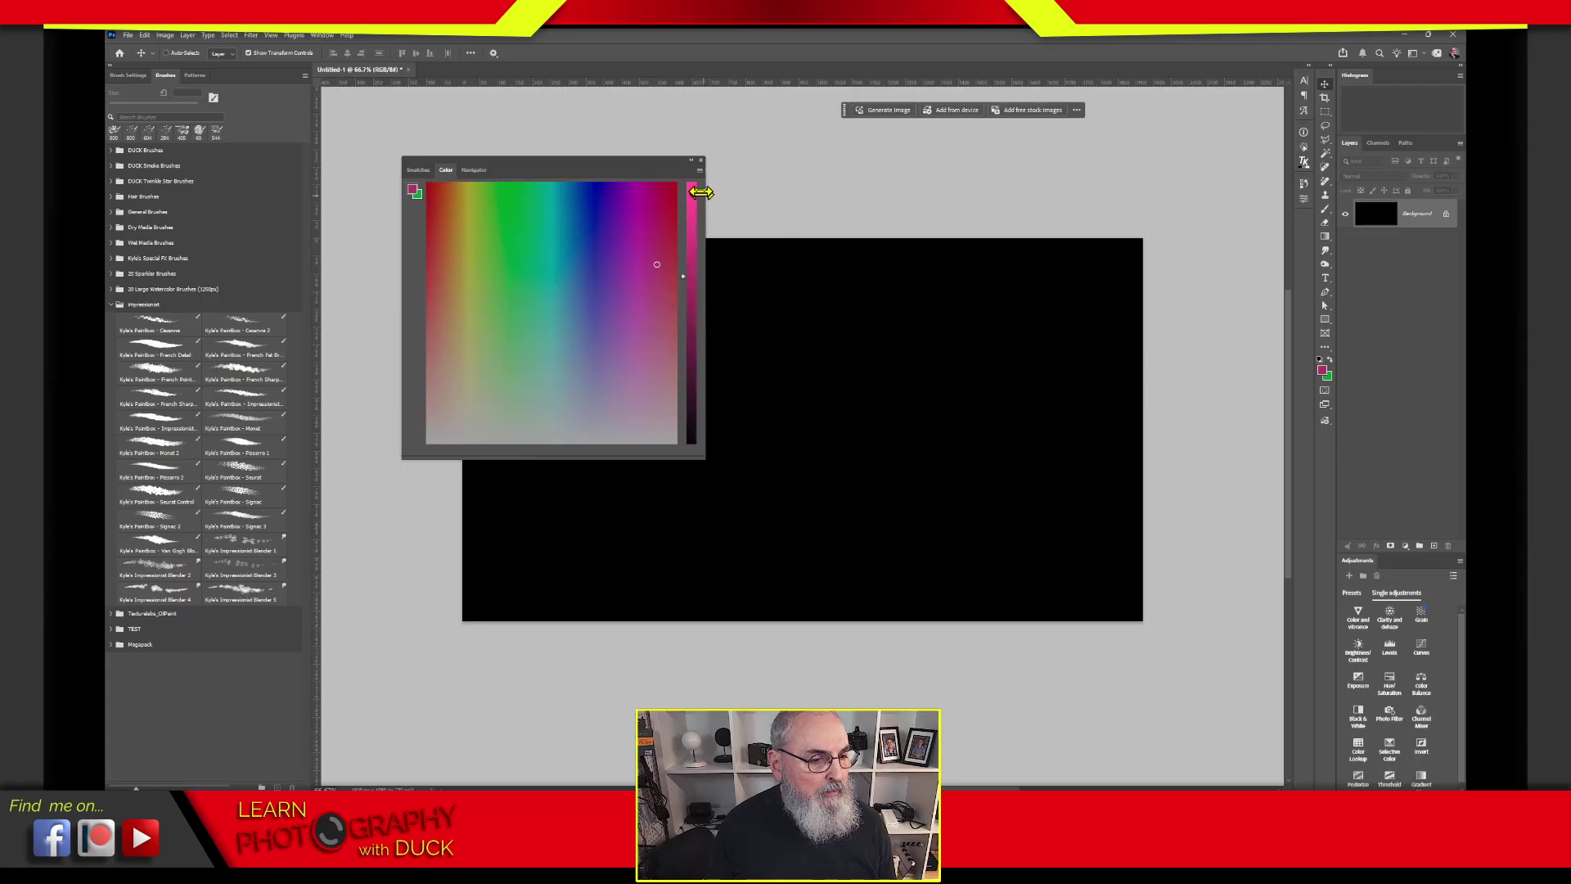
pyautogui.click(699, 172)
pyautogui.click(738, 205)
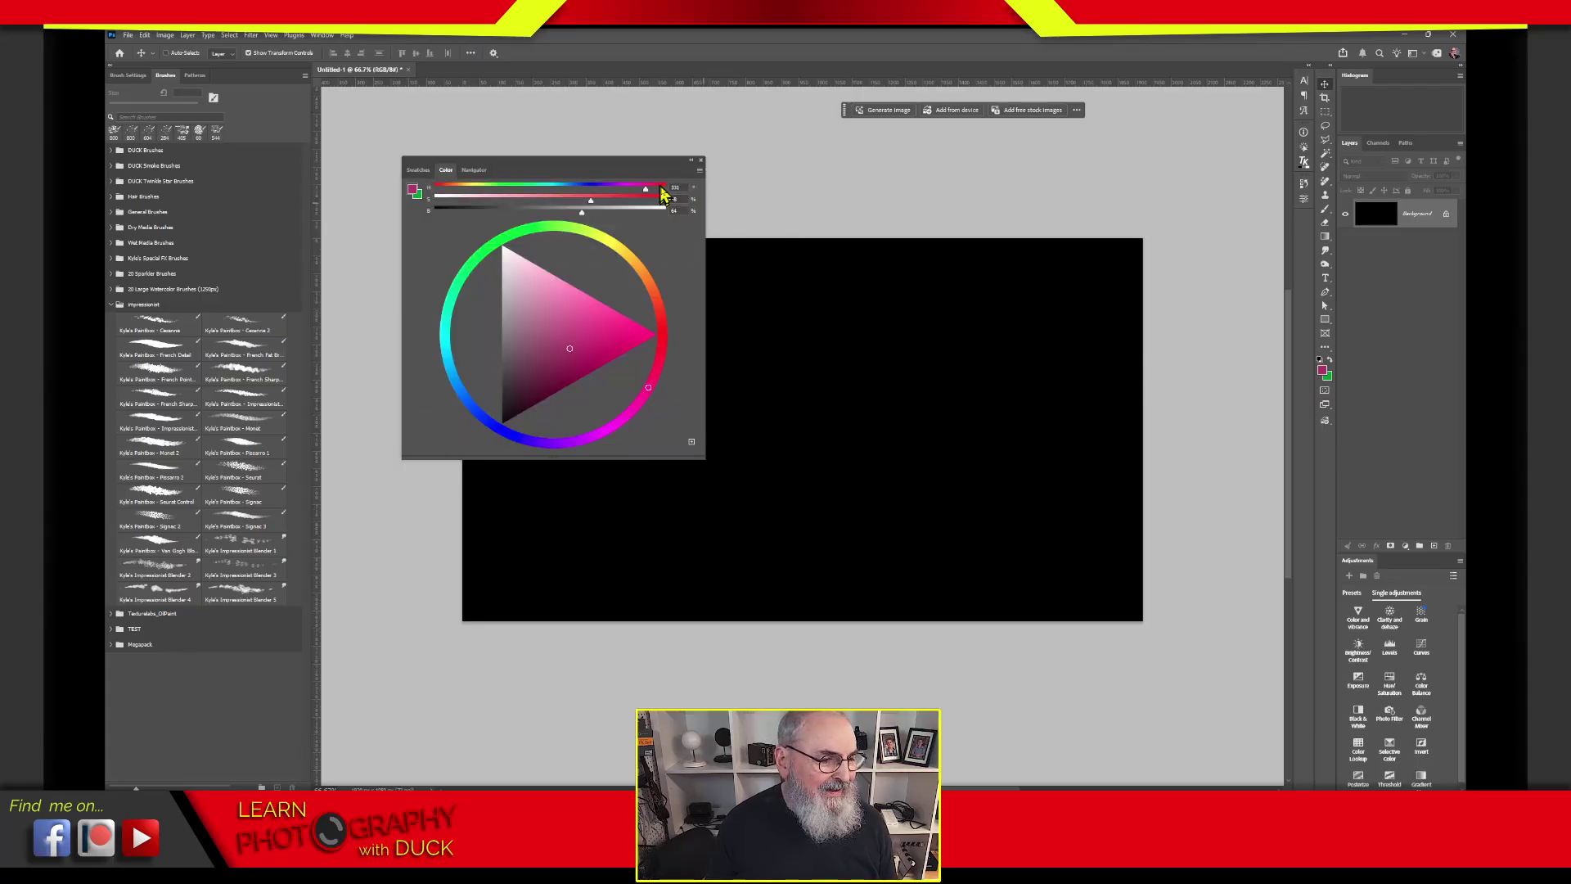
# Step: Switch the colour picker to RGB Sliders and mix a muted blue foreground colour
pyautogui.click(700, 172)
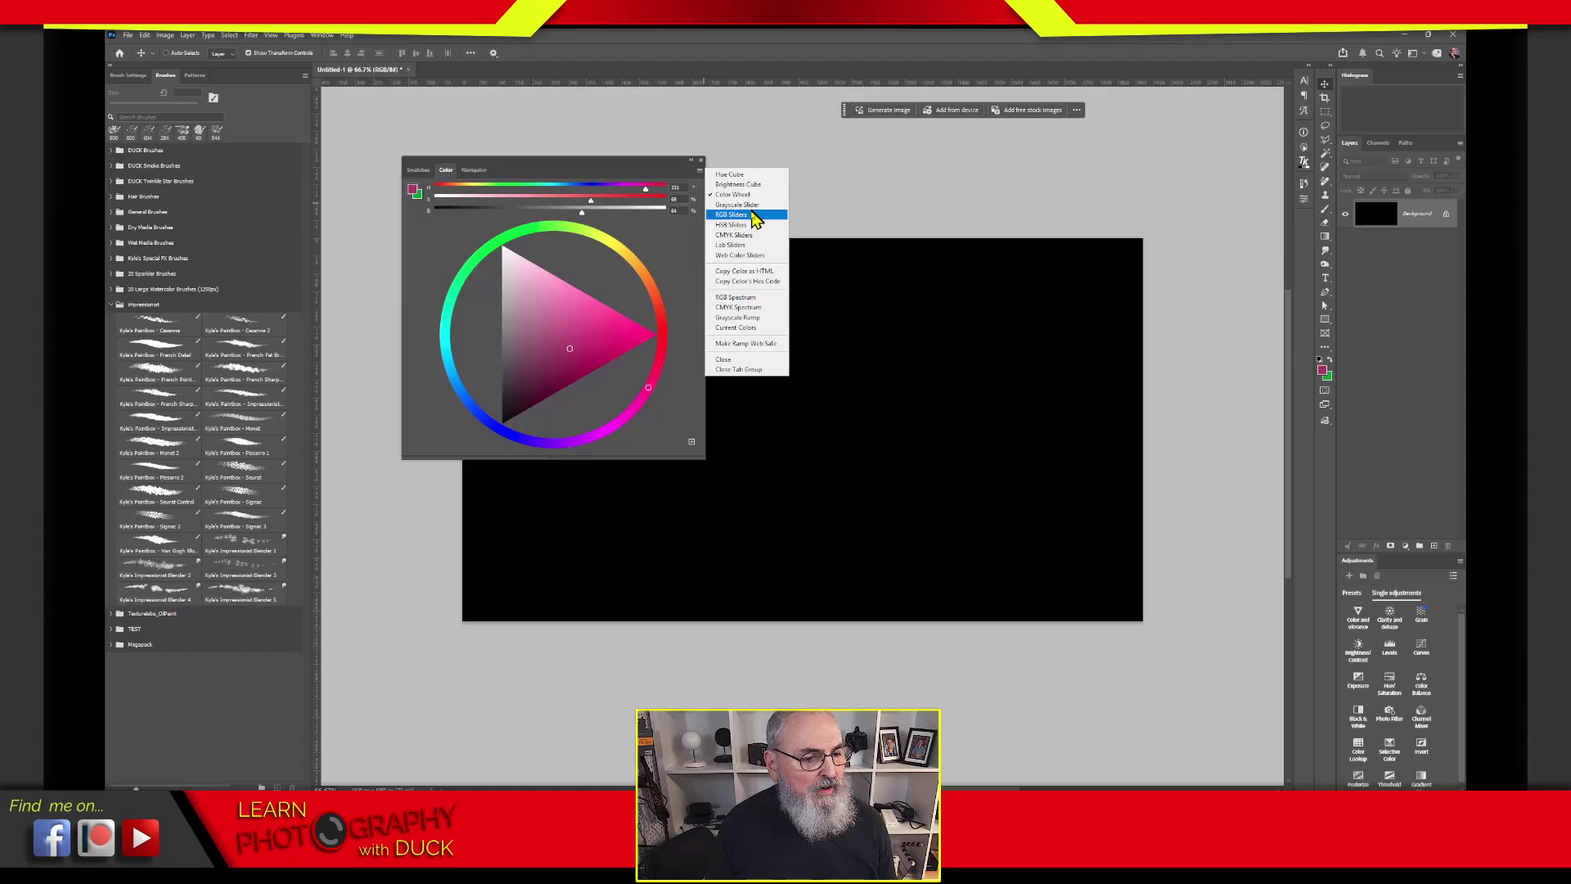
pyautogui.click(741, 216)
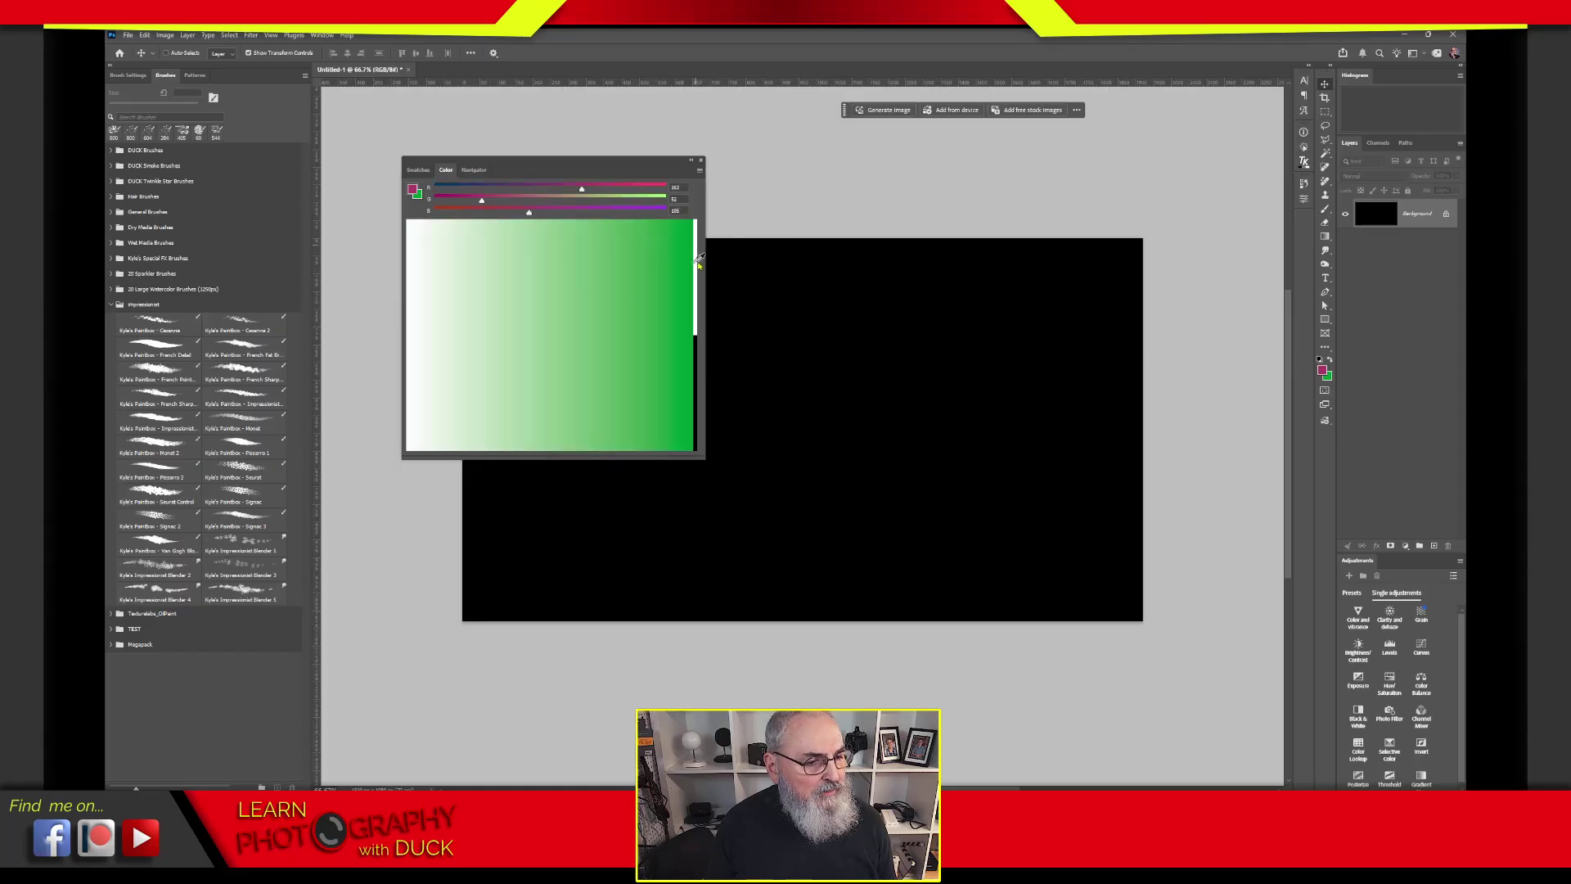
pyautogui.moveTo(569, 203)
pyautogui.mouseDown()
pyautogui.moveTo(495, 196)
pyautogui.moveTo(635, 200)
pyautogui.moveTo(581, 213)
pyautogui.moveTo(563, 190)
pyautogui.mouseUp()
pyautogui.moveTo(606, 201); pyautogui.dragTo(535, 201)
pyautogui.moveTo(564, 190); pyautogui.dragTo(496, 190)
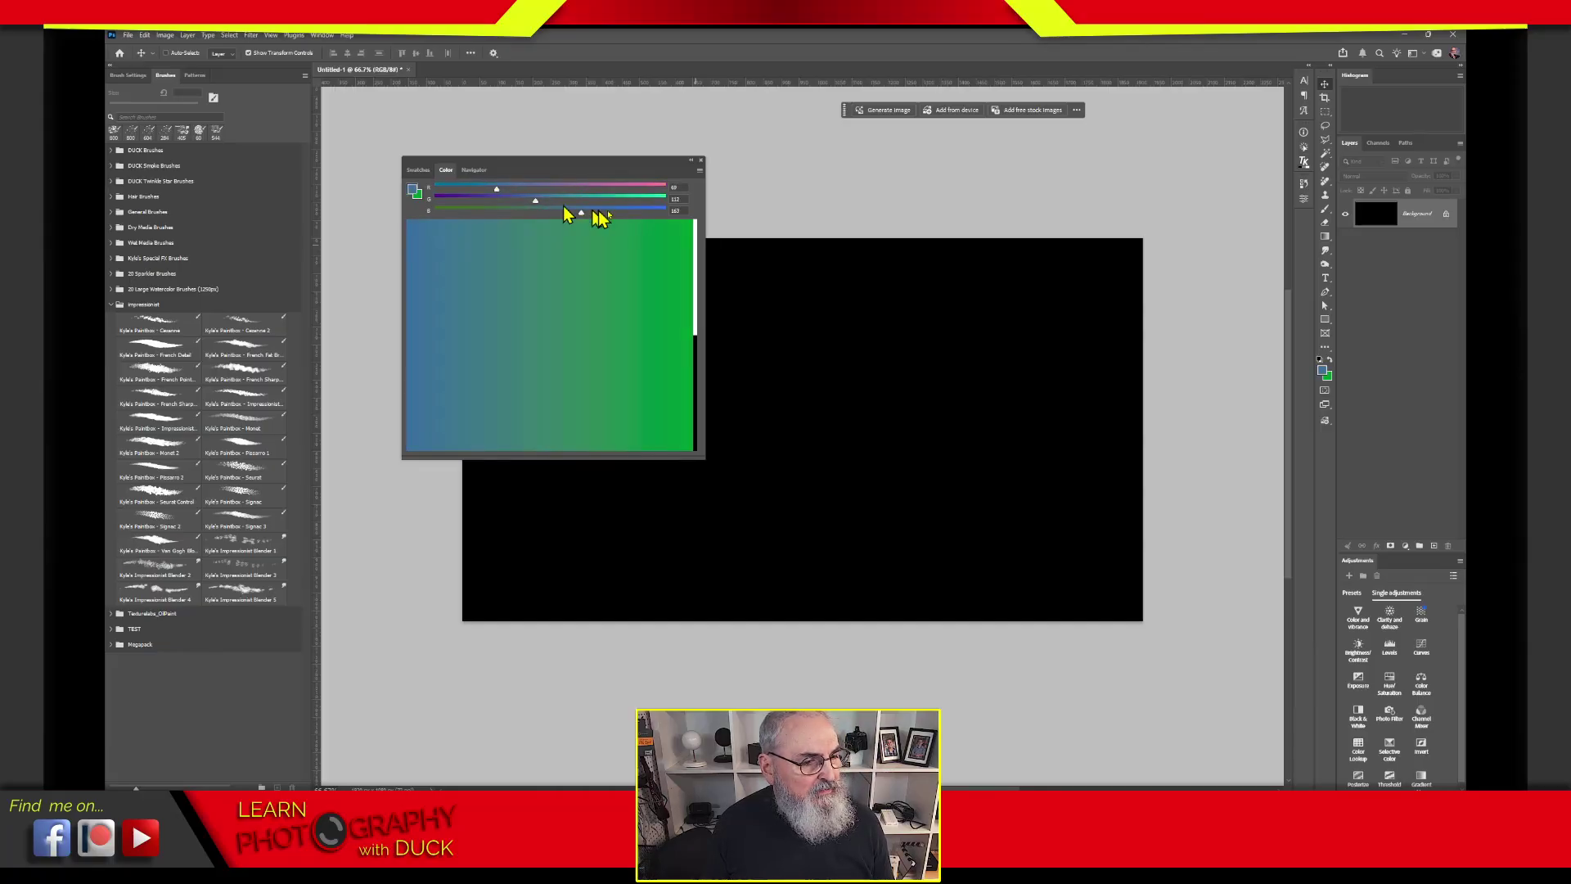
# Step: Set the colour picker back to the Color Wheel and dock it in the same group as the brushes
pyautogui.click(700, 170)
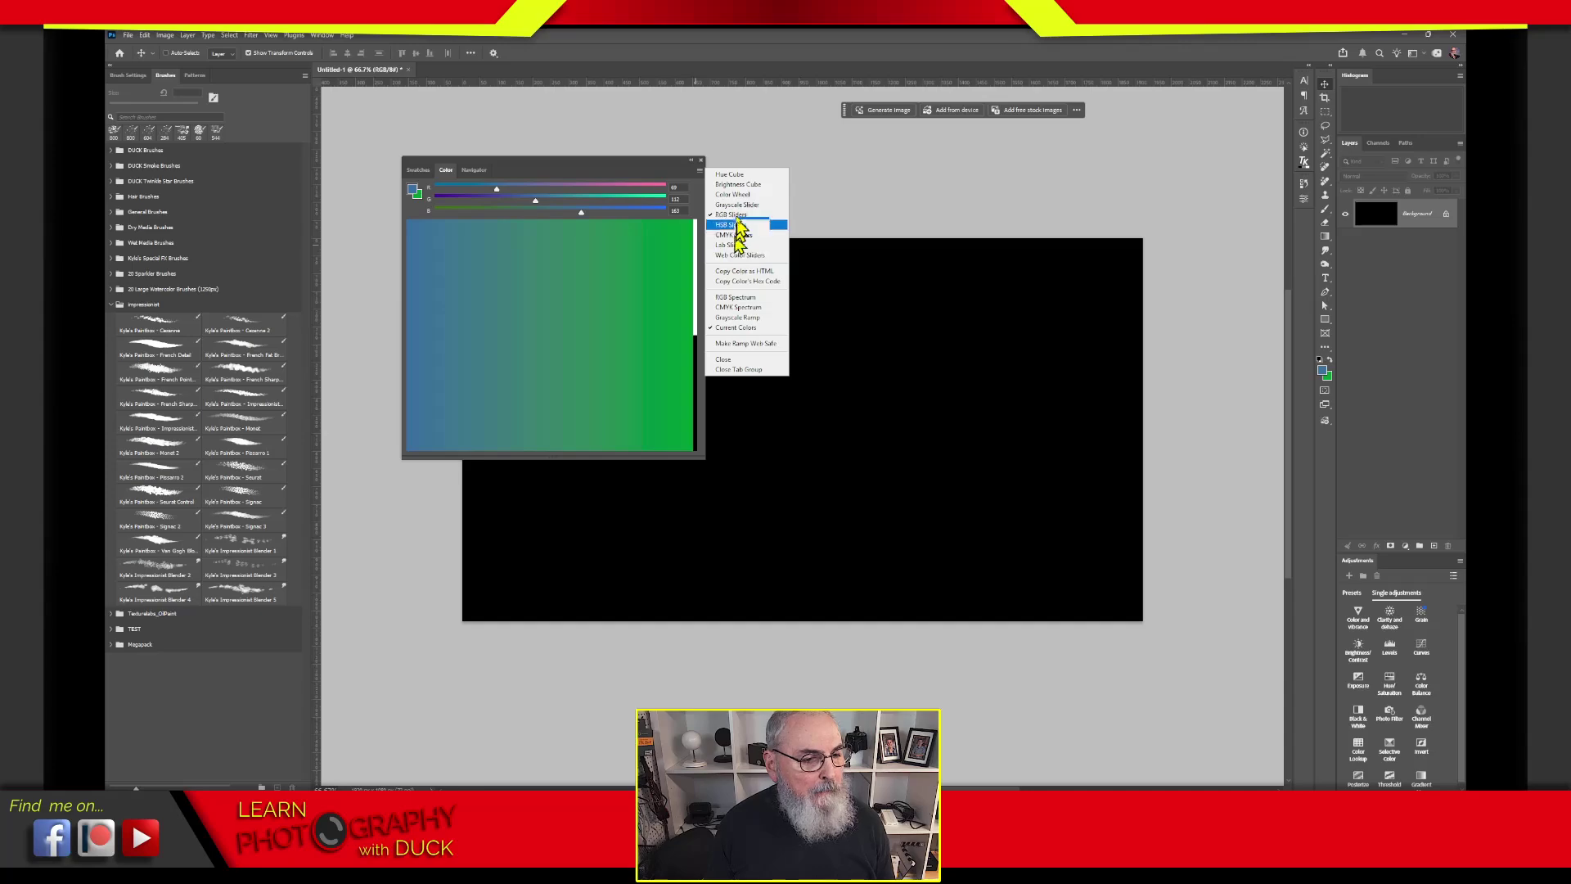
pyautogui.click(733, 195)
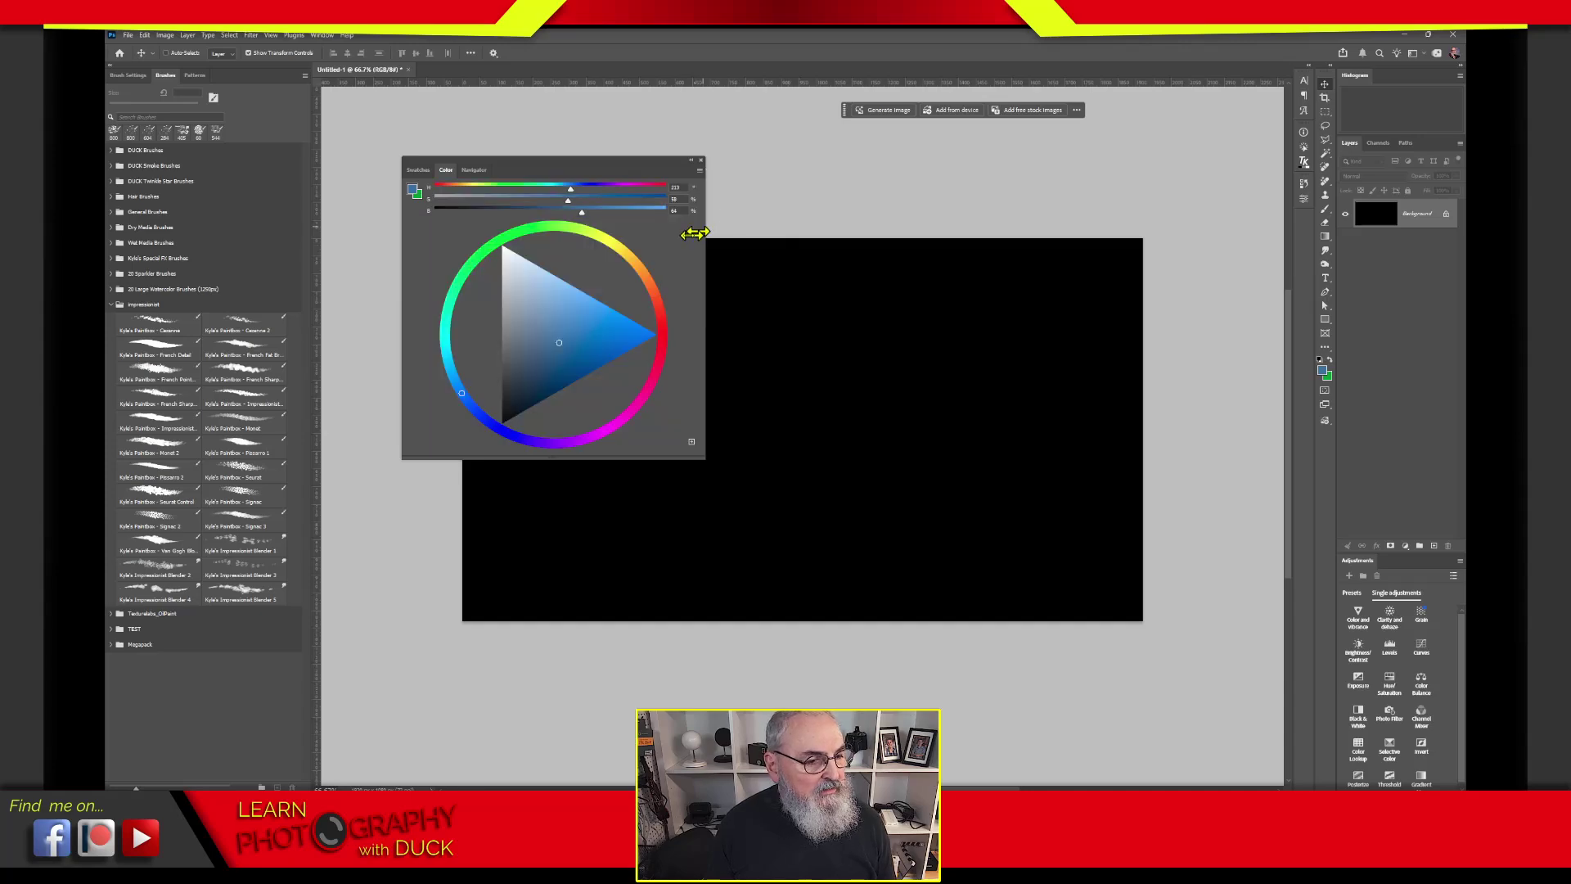
pyautogui.moveTo(592, 155)
pyautogui.mouseDown()
pyautogui.moveTo(437, 182)
pyautogui.moveTo(250, 85)
pyautogui.moveTo(270, 119)
pyautogui.moveTo(239, 71)
pyautogui.moveTo(256, 103)
pyautogui.mouseUp()
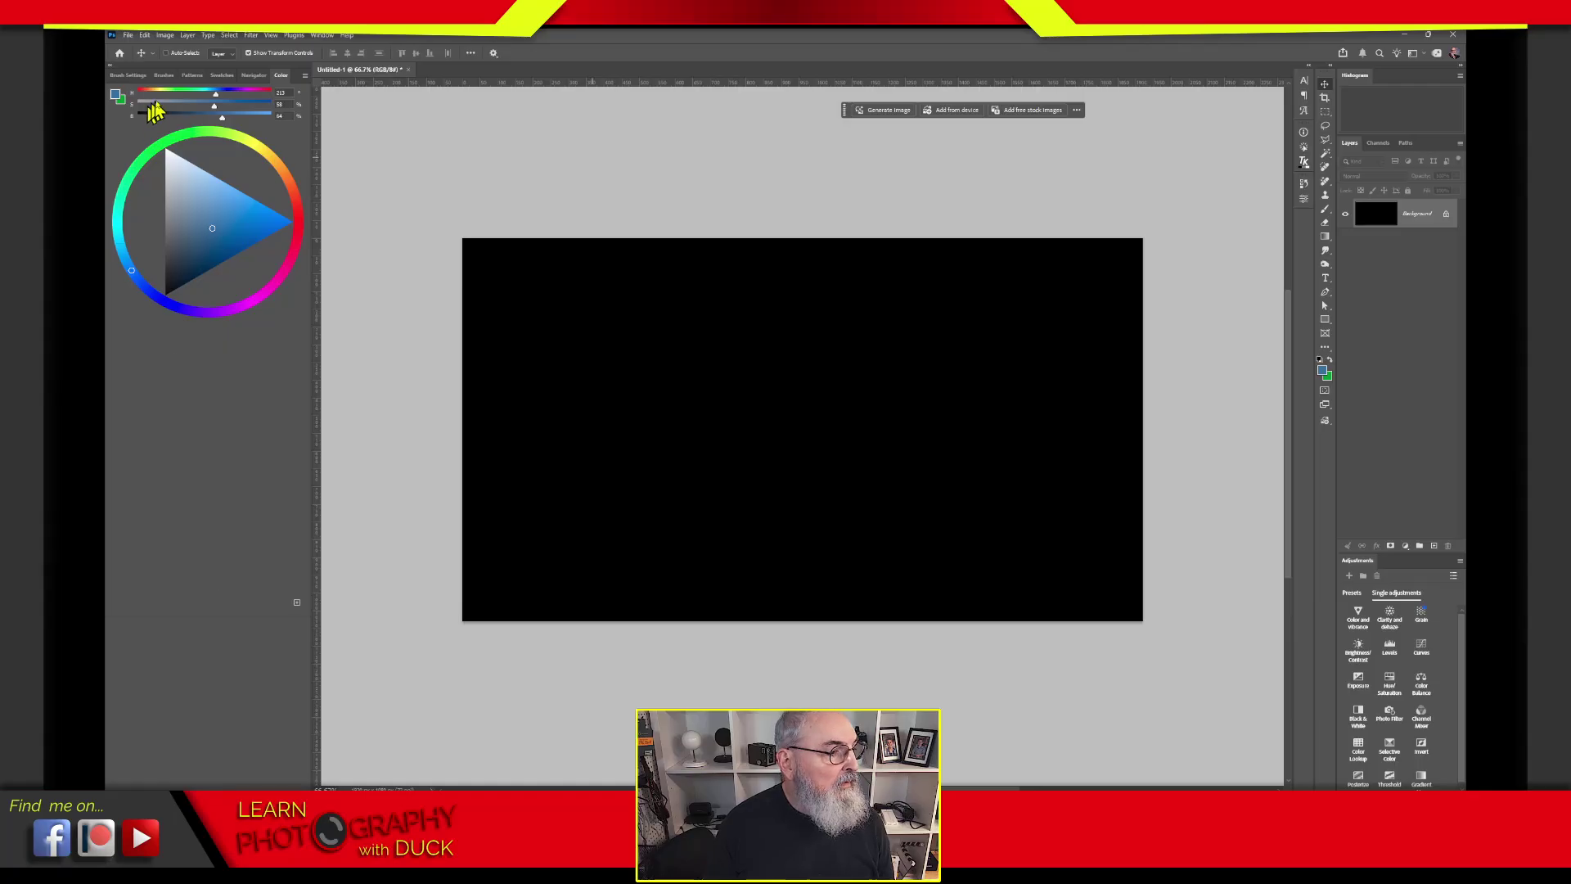
# Step: Reorder the docked group so that Brushes and Color come last, after Navigator
pyautogui.moveTo(279, 75); pyautogui.dragTo(586, 174)
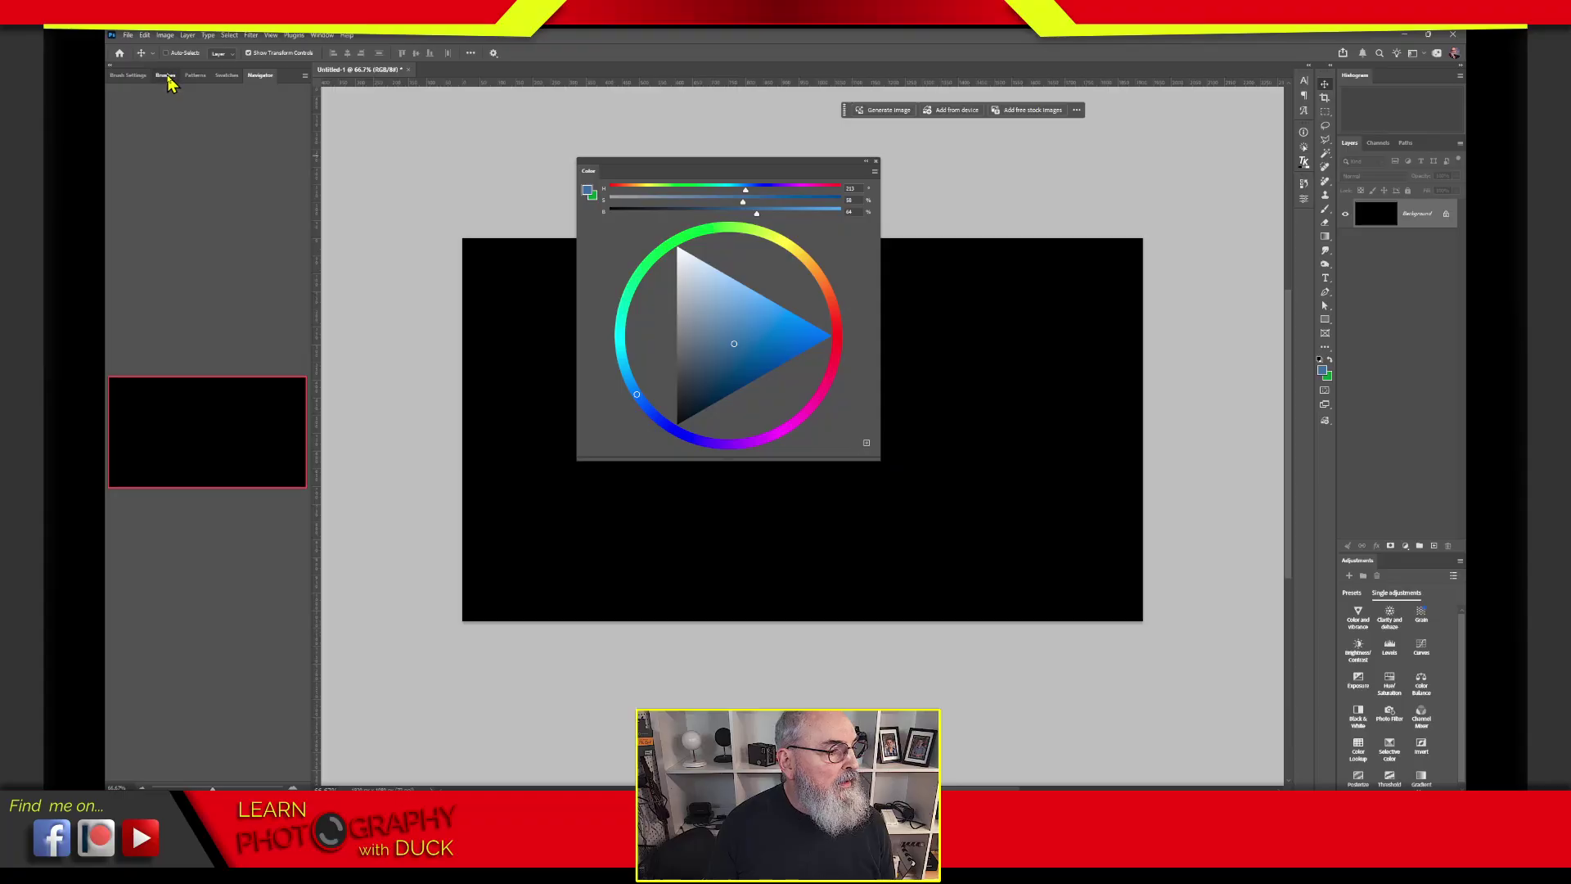
pyautogui.moveTo(146, 91)
pyautogui.mouseDown()
pyautogui.moveTo(313, 204)
pyautogui.moveTo(115, 253)
pyautogui.moveTo(169, 340)
pyautogui.moveTo(200, 740)
pyautogui.moveTo(165, 77)
pyautogui.moveTo(164, 90)
pyautogui.mouseUp()
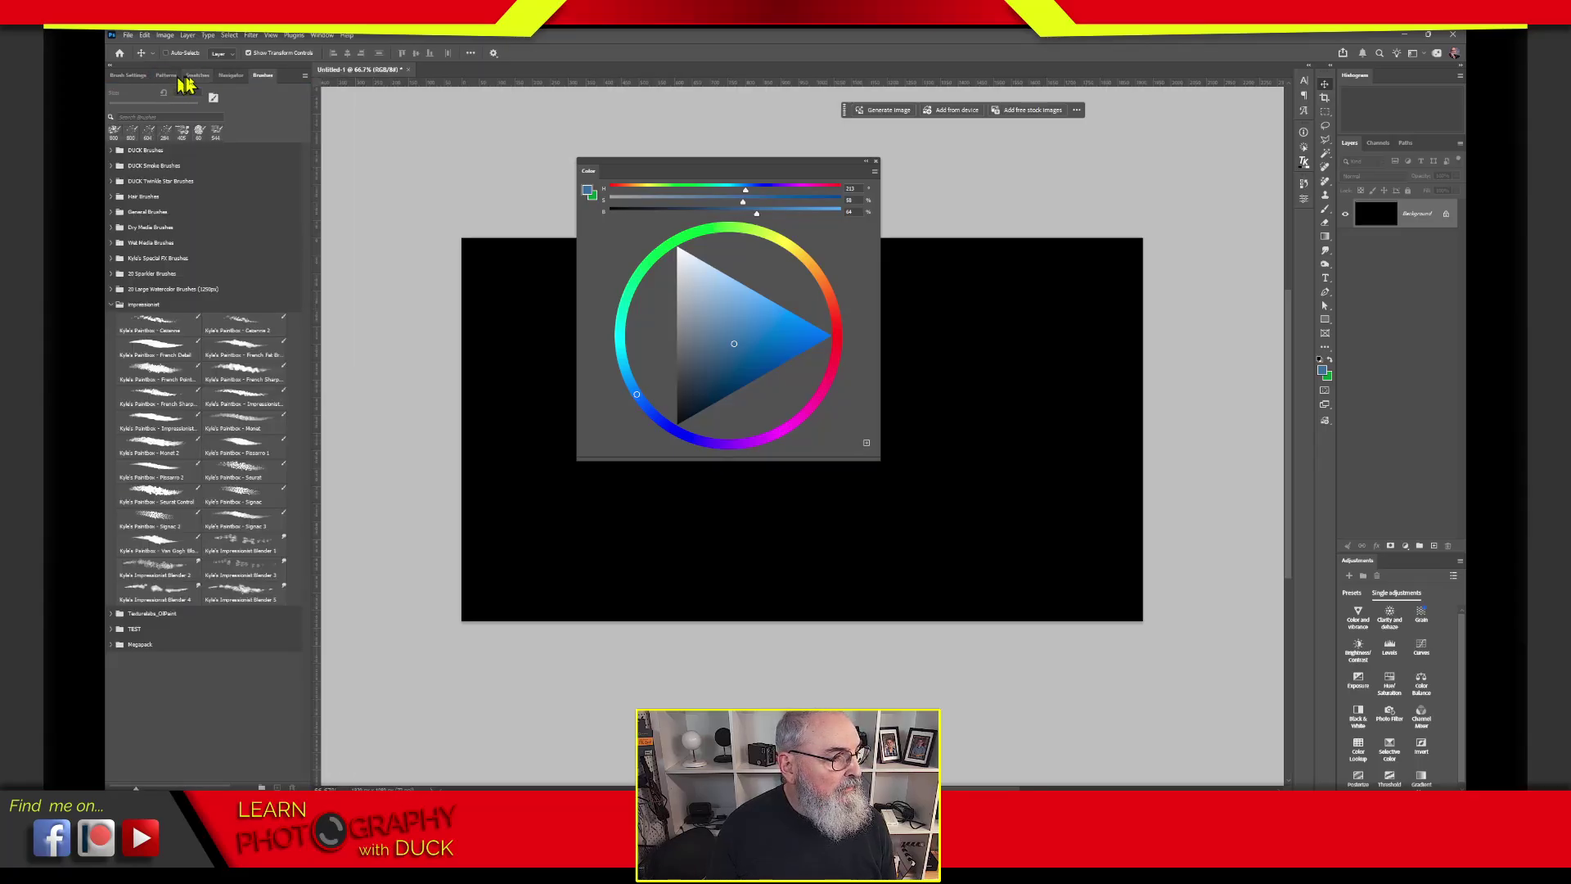
pyautogui.moveTo(705, 157)
pyautogui.mouseDown()
pyautogui.moveTo(335, 72)
pyautogui.moveTo(208, 77)
pyautogui.moveTo(245, 74)
pyautogui.mouseUp()
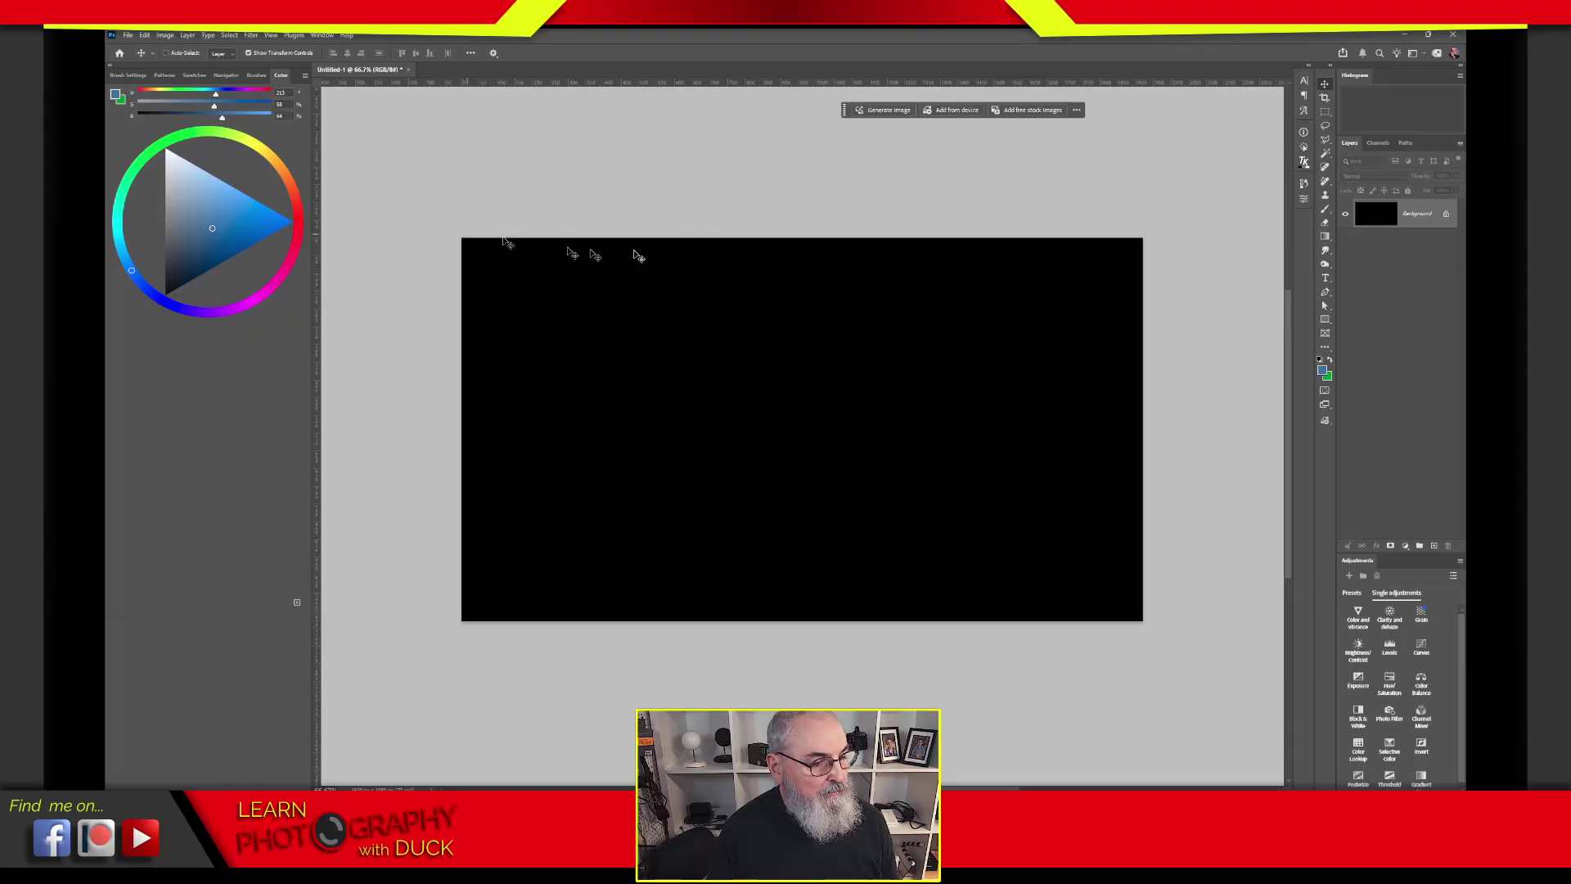
# Step: Activate the Brush tool and pick a saturated deep blue foreground colour on the Color Wheel
pyautogui.press('b')
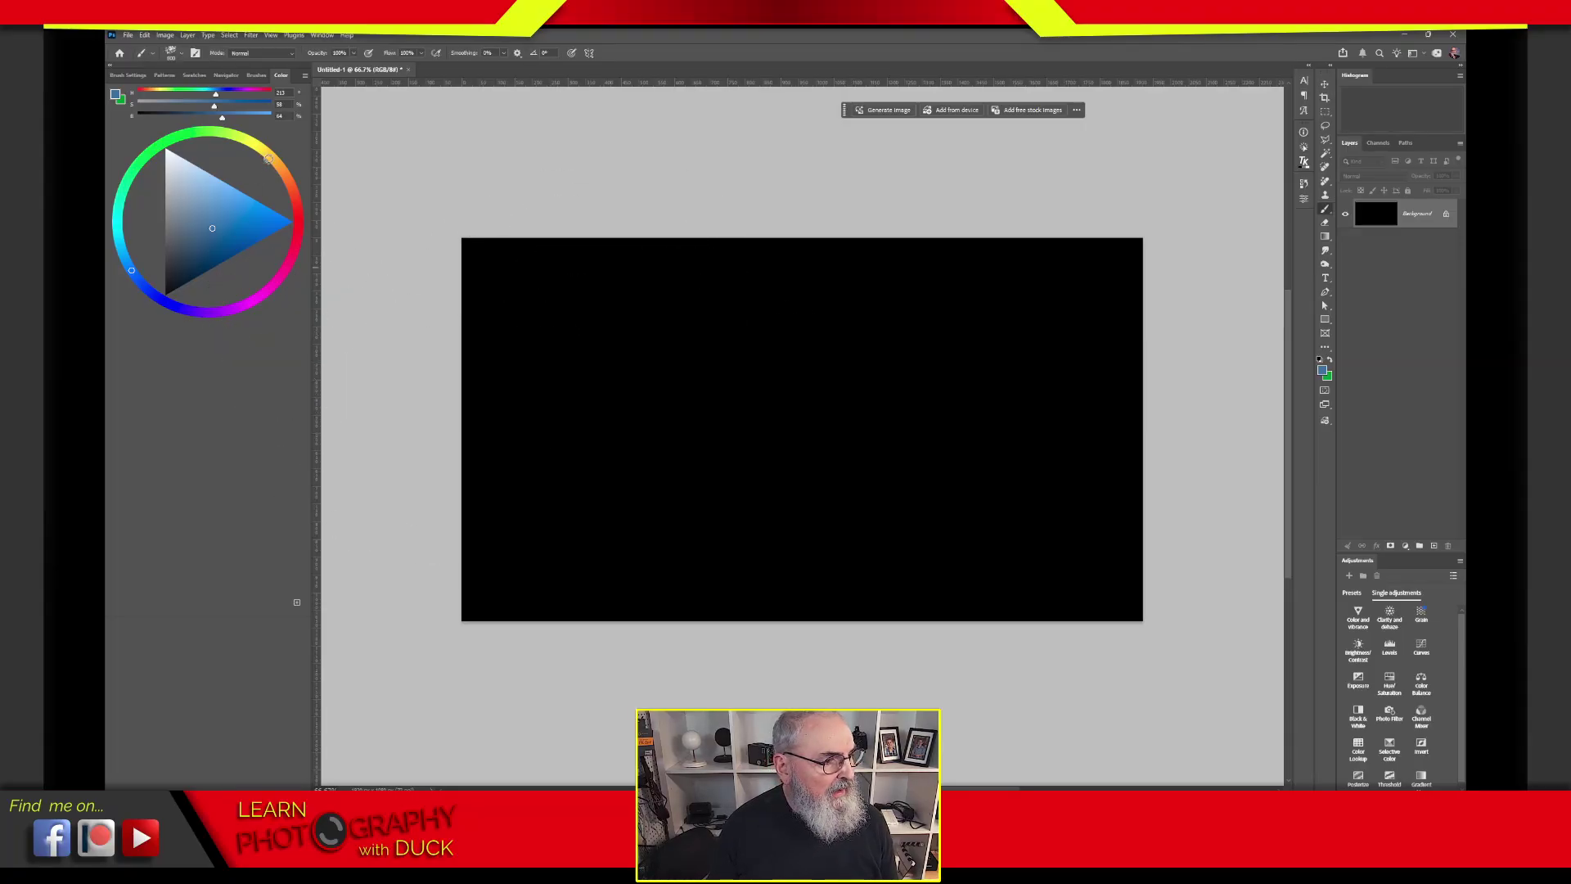
pyautogui.moveTo(242, 220)
pyautogui.mouseDown()
pyautogui.moveTo(209, 256)
pyautogui.moveTo(196, 246)
pyautogui.mouseUp()
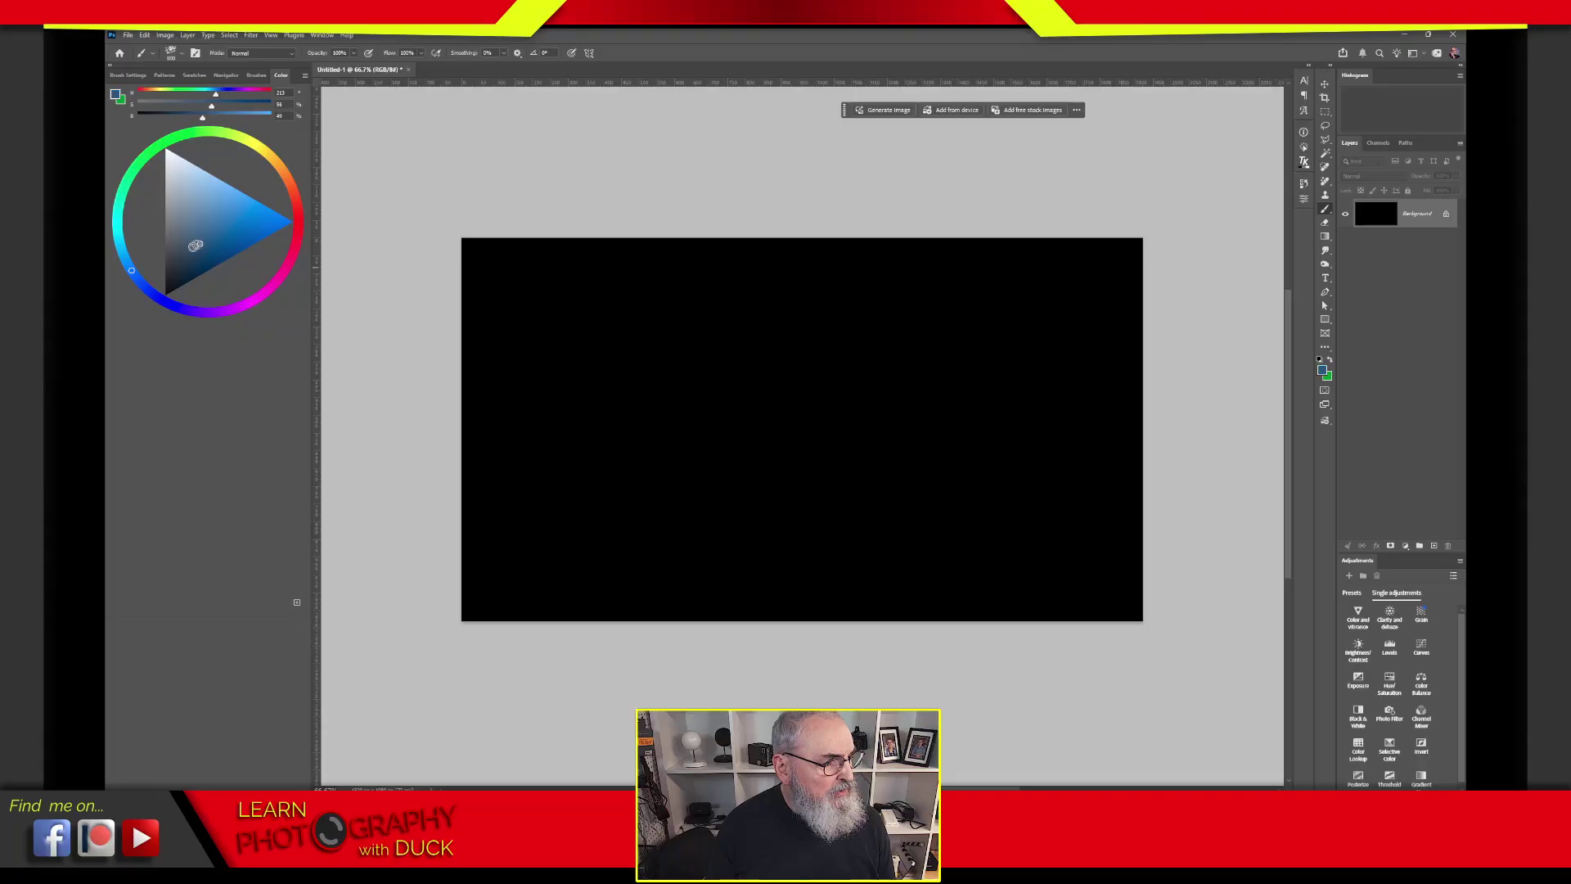
pyautogui.click(169, 301)
pyautogui.click(249, 222)
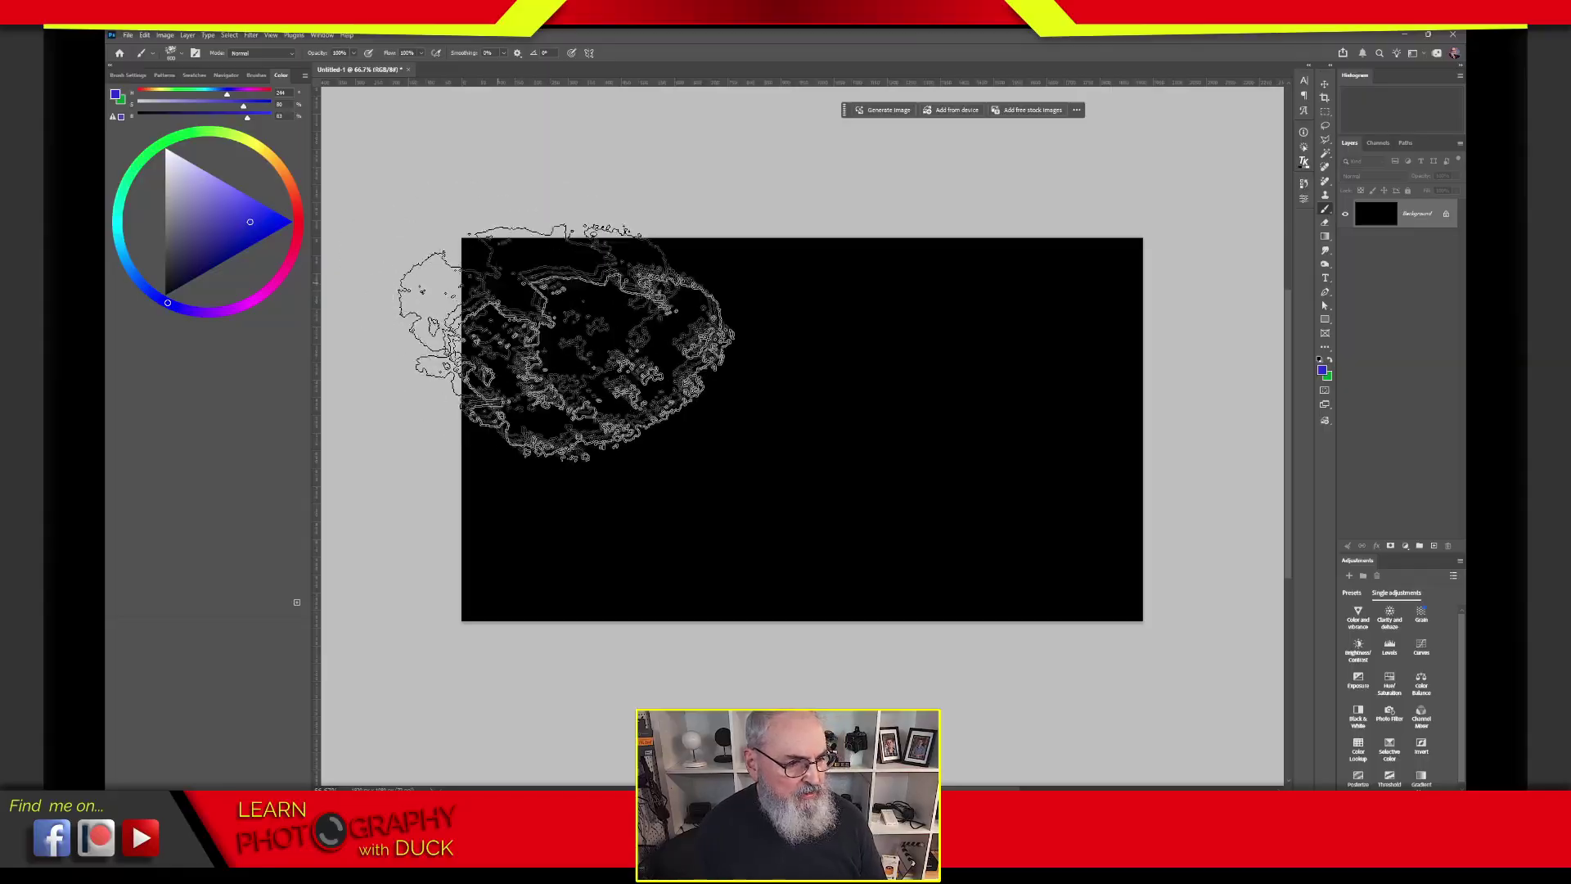
# Step: Dab the Cezanne brush in blue and purple near the canvas's upper-left and lower-right corners
pyautogui.click(540, 315)
pyautogui.click(1031, 515)
pyautogui.click(548, 315)
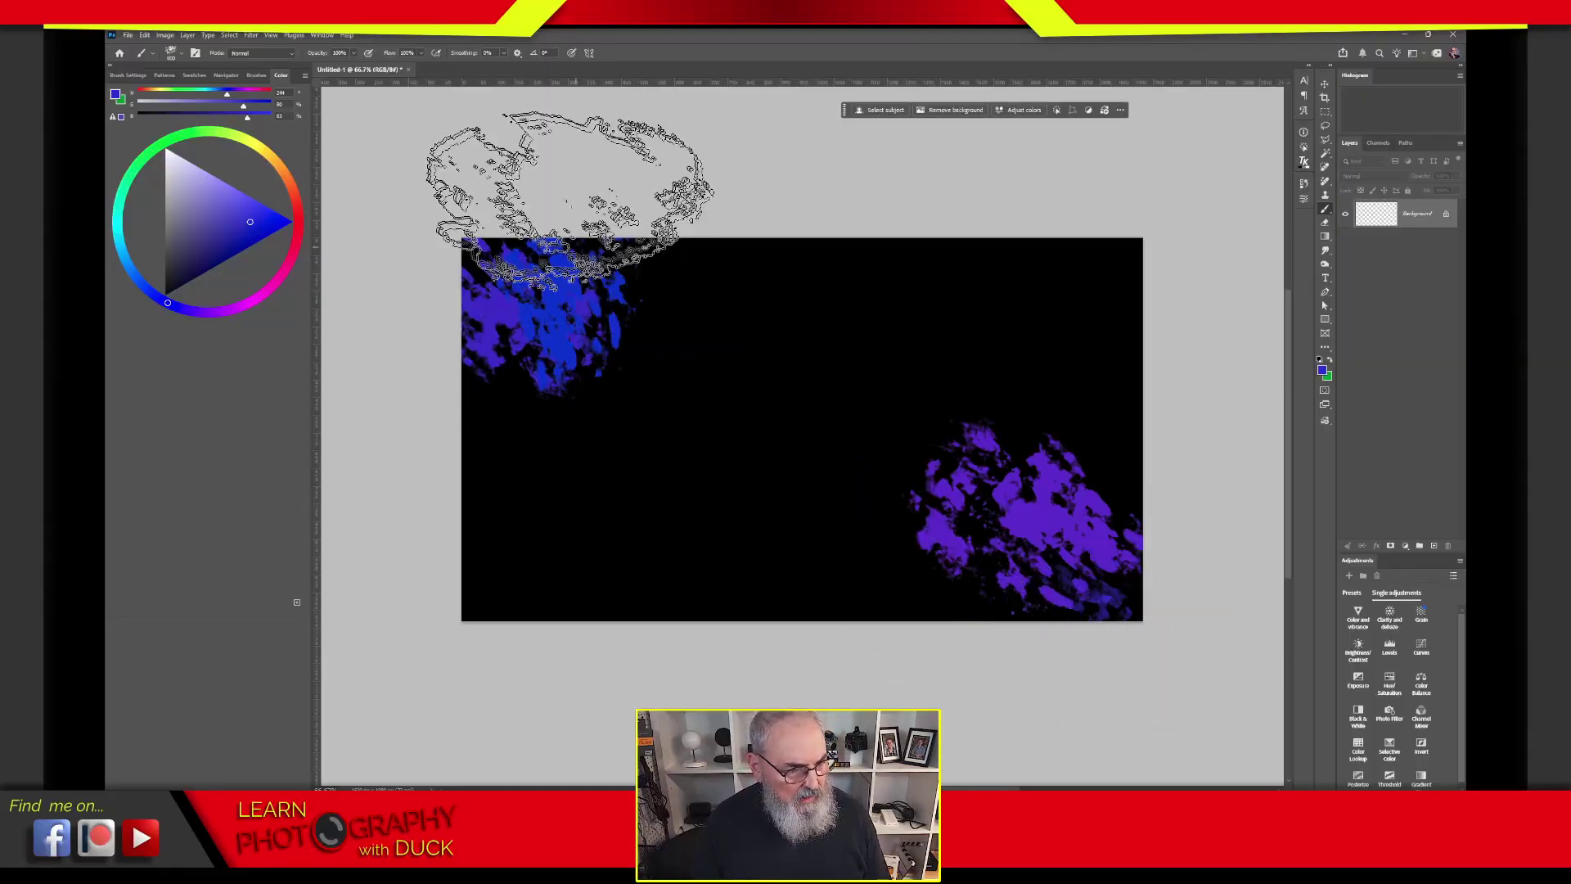
# Step: Dab the Cezanne brush in the two empty corners, then pick red and dab at the canvas's upper and lower middle
pyautogui.click(482, 536)
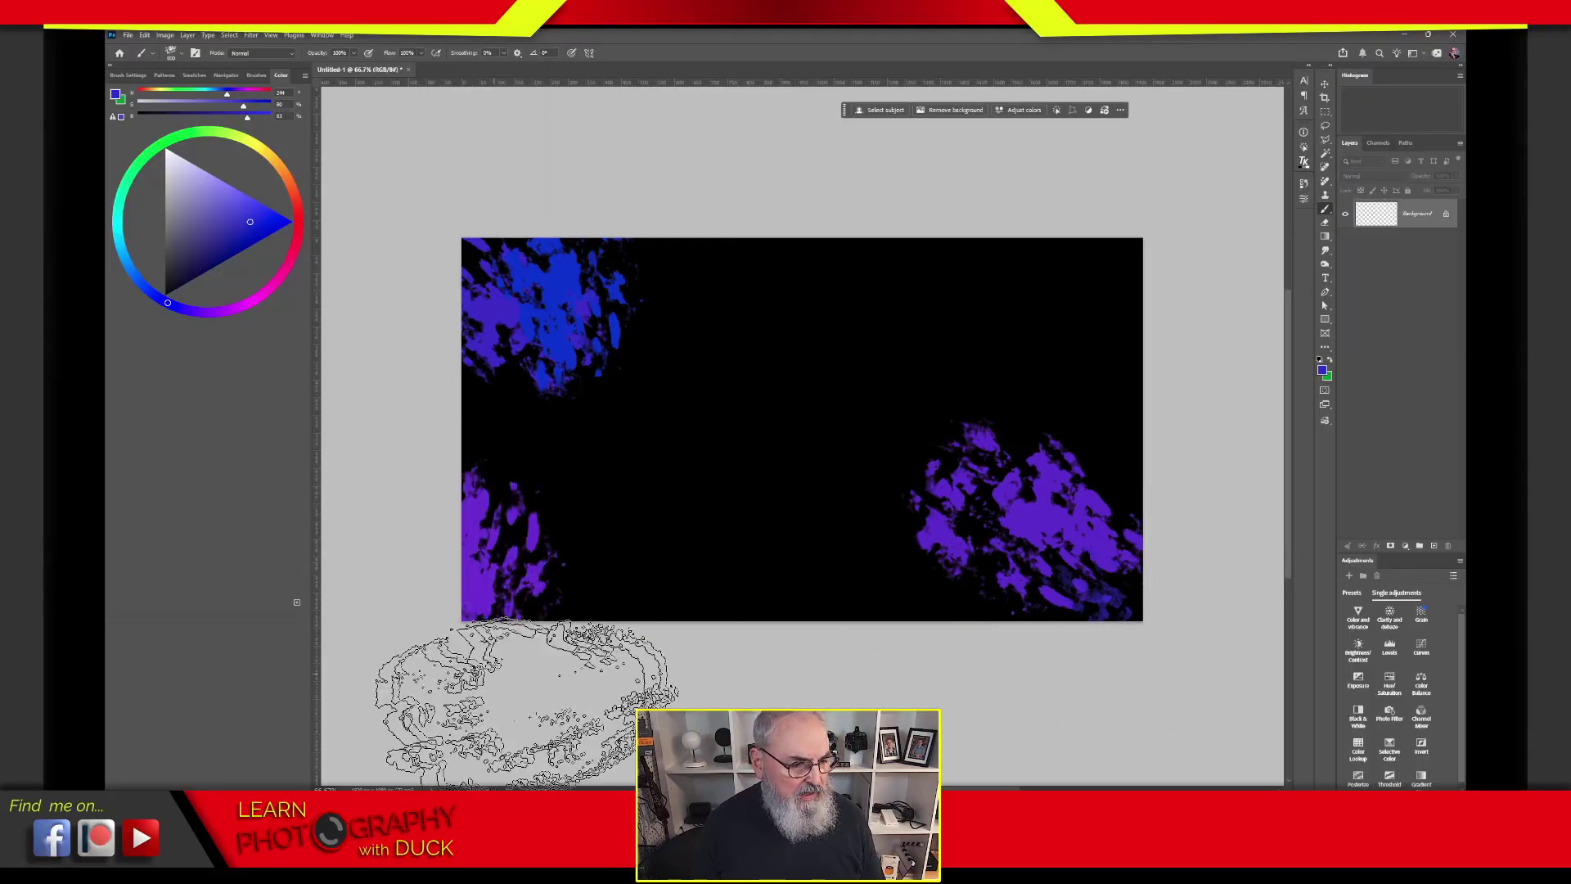
pyautogui.click(1130, 307)
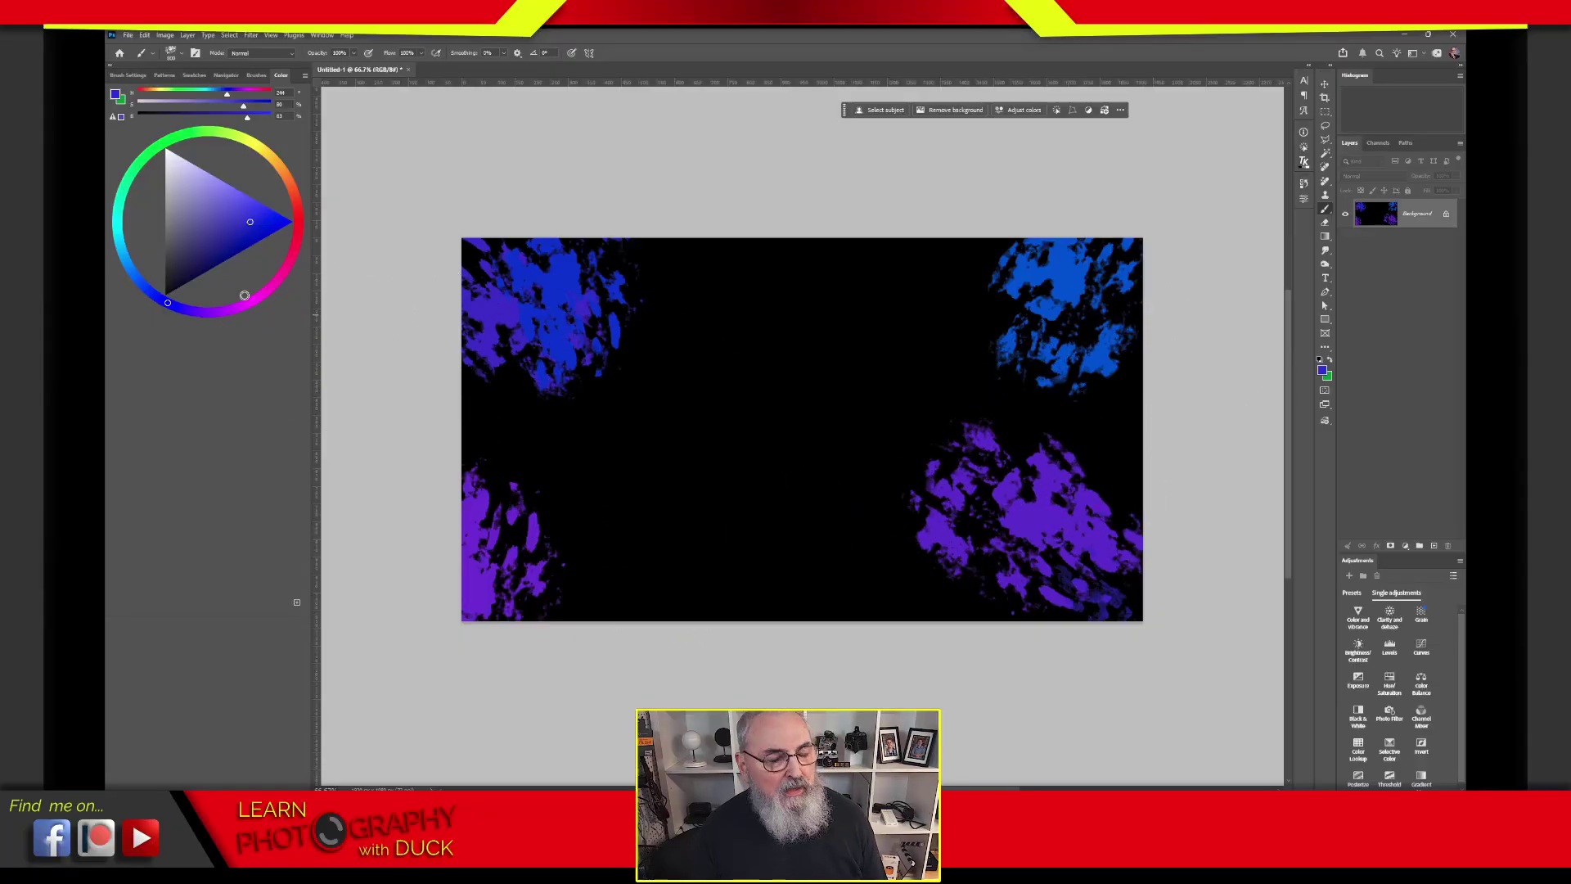
pyautogui.moveTo(282, 172); pyautogui.dragTo(297, 214)
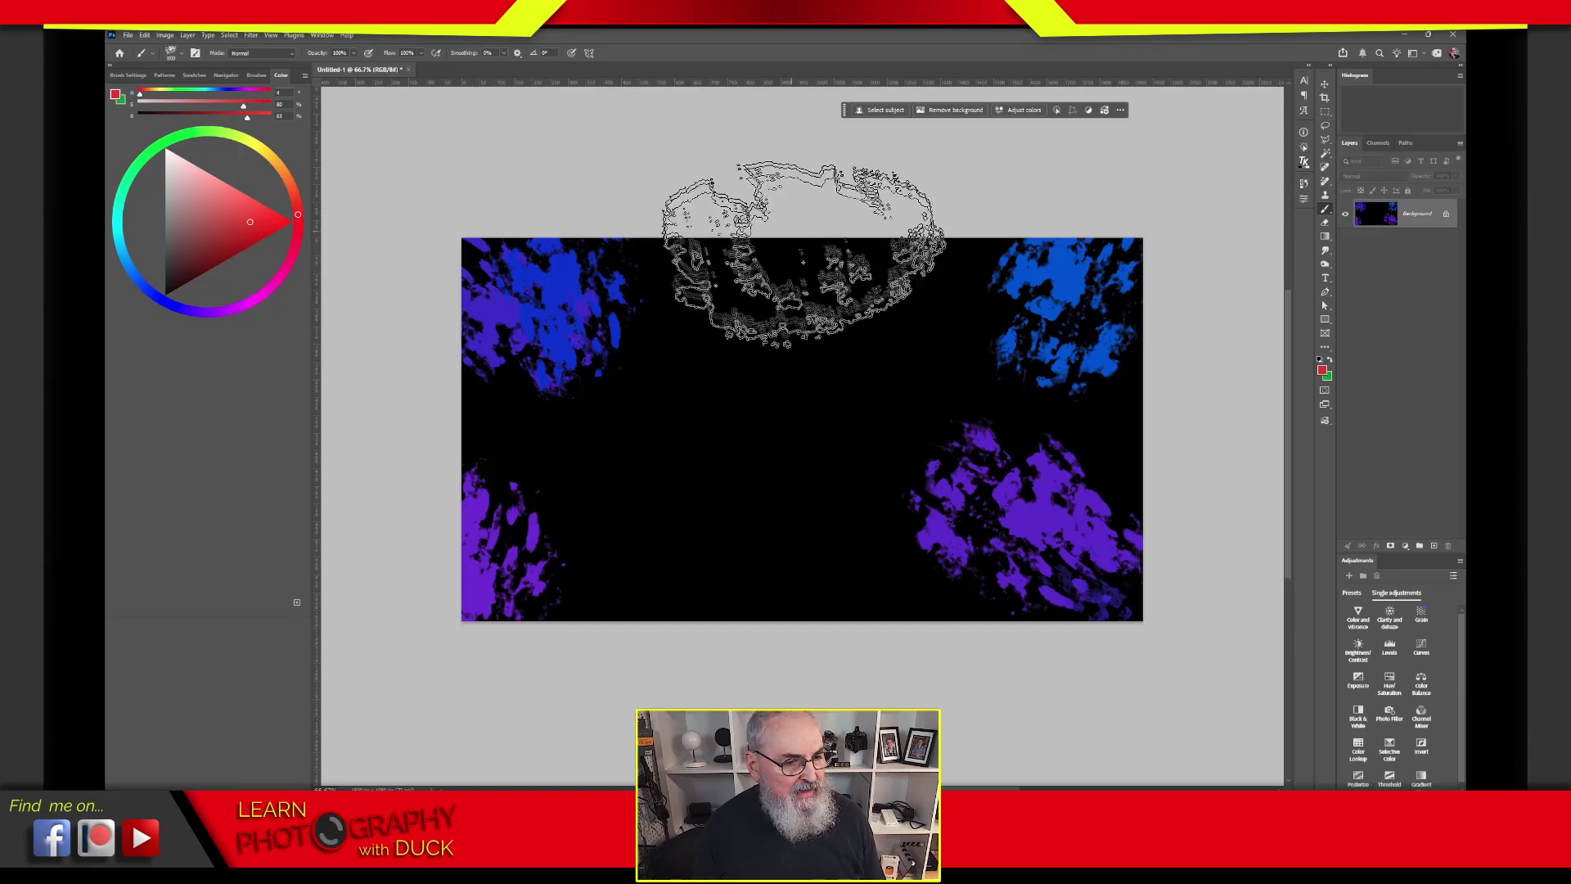
pyautogui.click(818, 295)
pyautogui.click(722, 524)
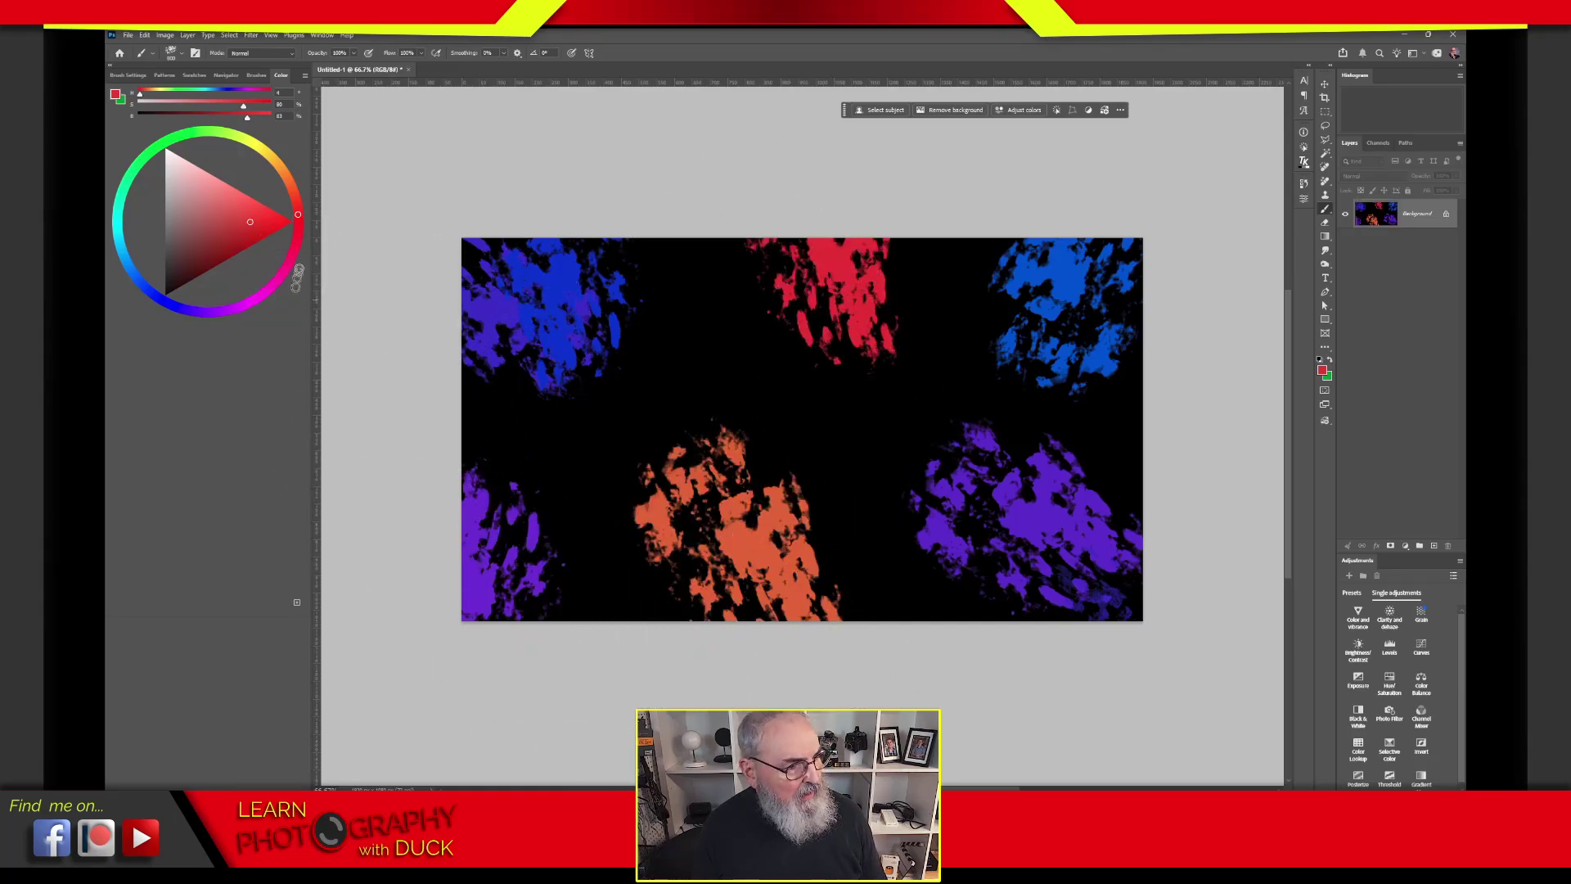
# Step: Pick yellow on the Color Wheel and dab the brush at the canvas's upper left, middle left and centre
pyautogui.click(256, 146)
pyautogui.click(676, 290)
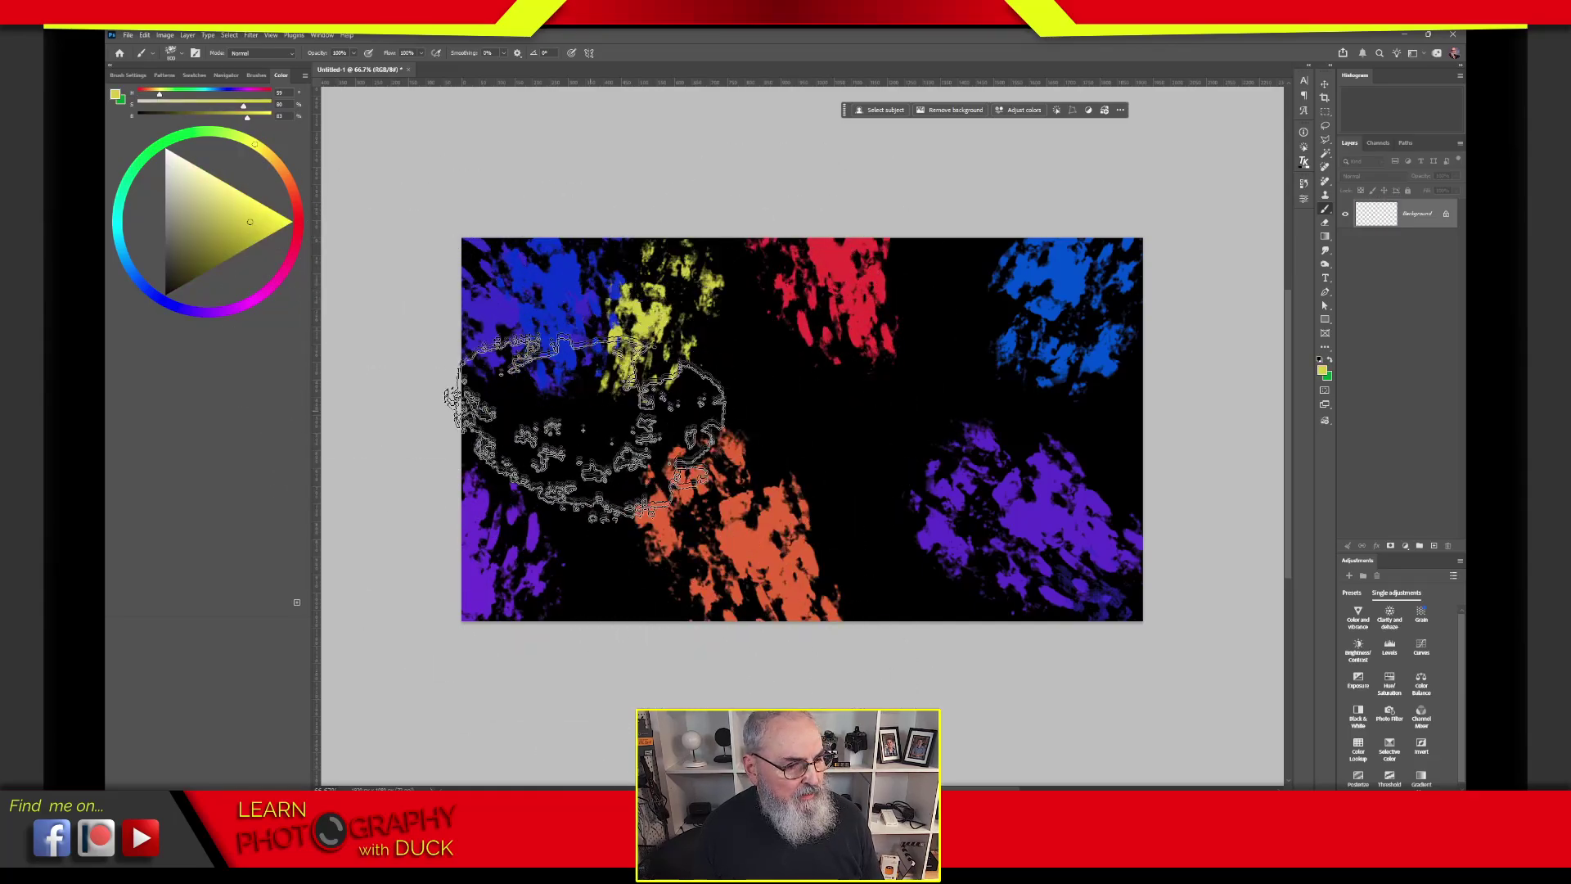
pyautogui.click(532, 393)
pyautogui.click(835, 409)
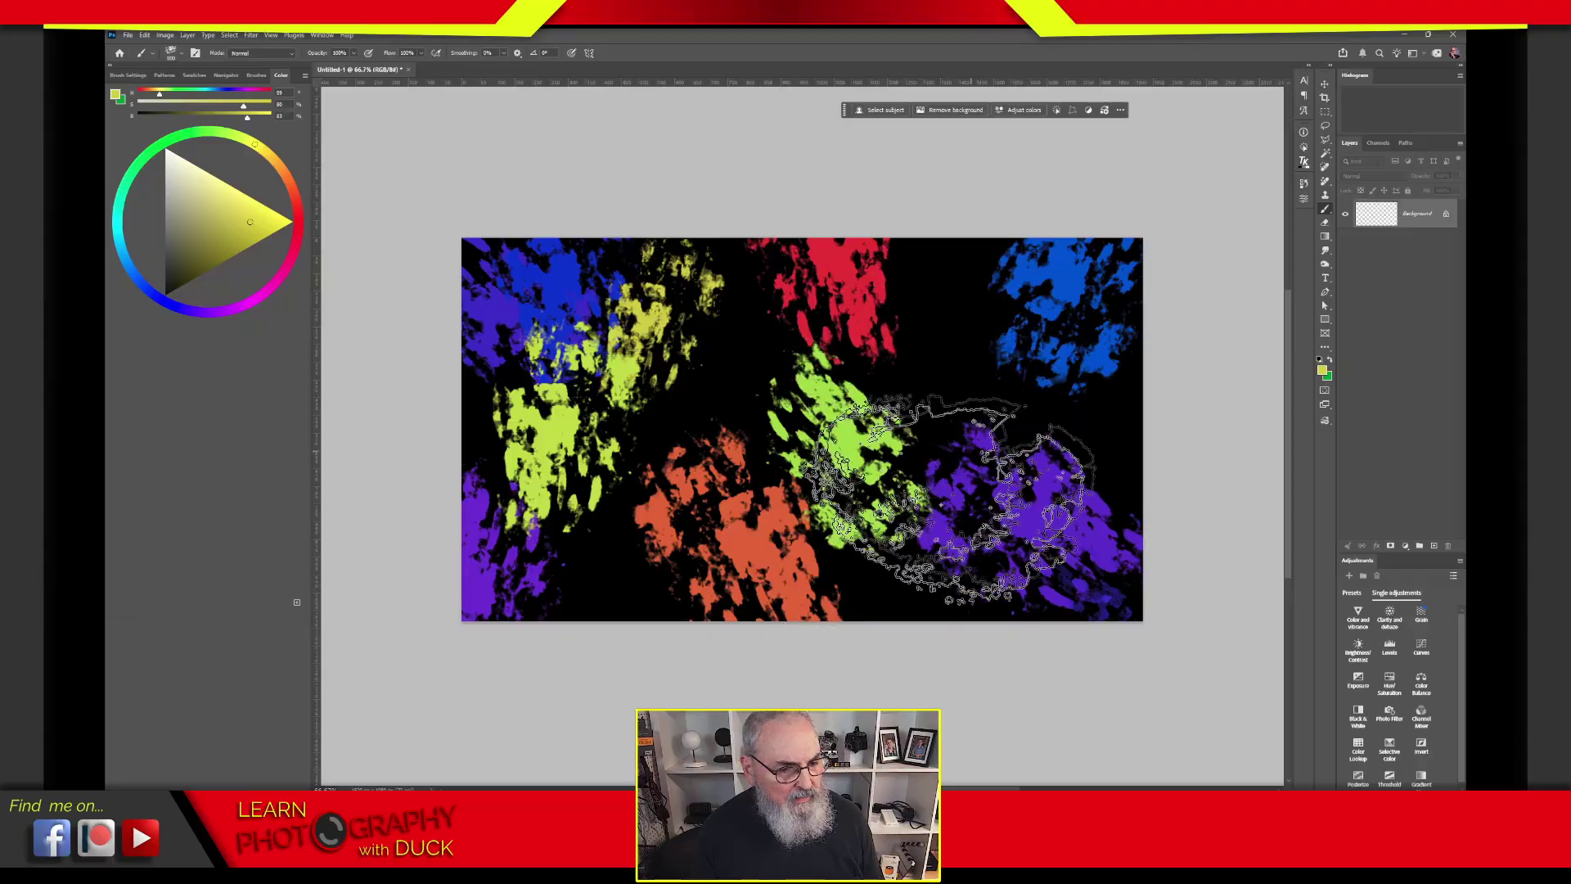
pyautogui.click(168, 151)
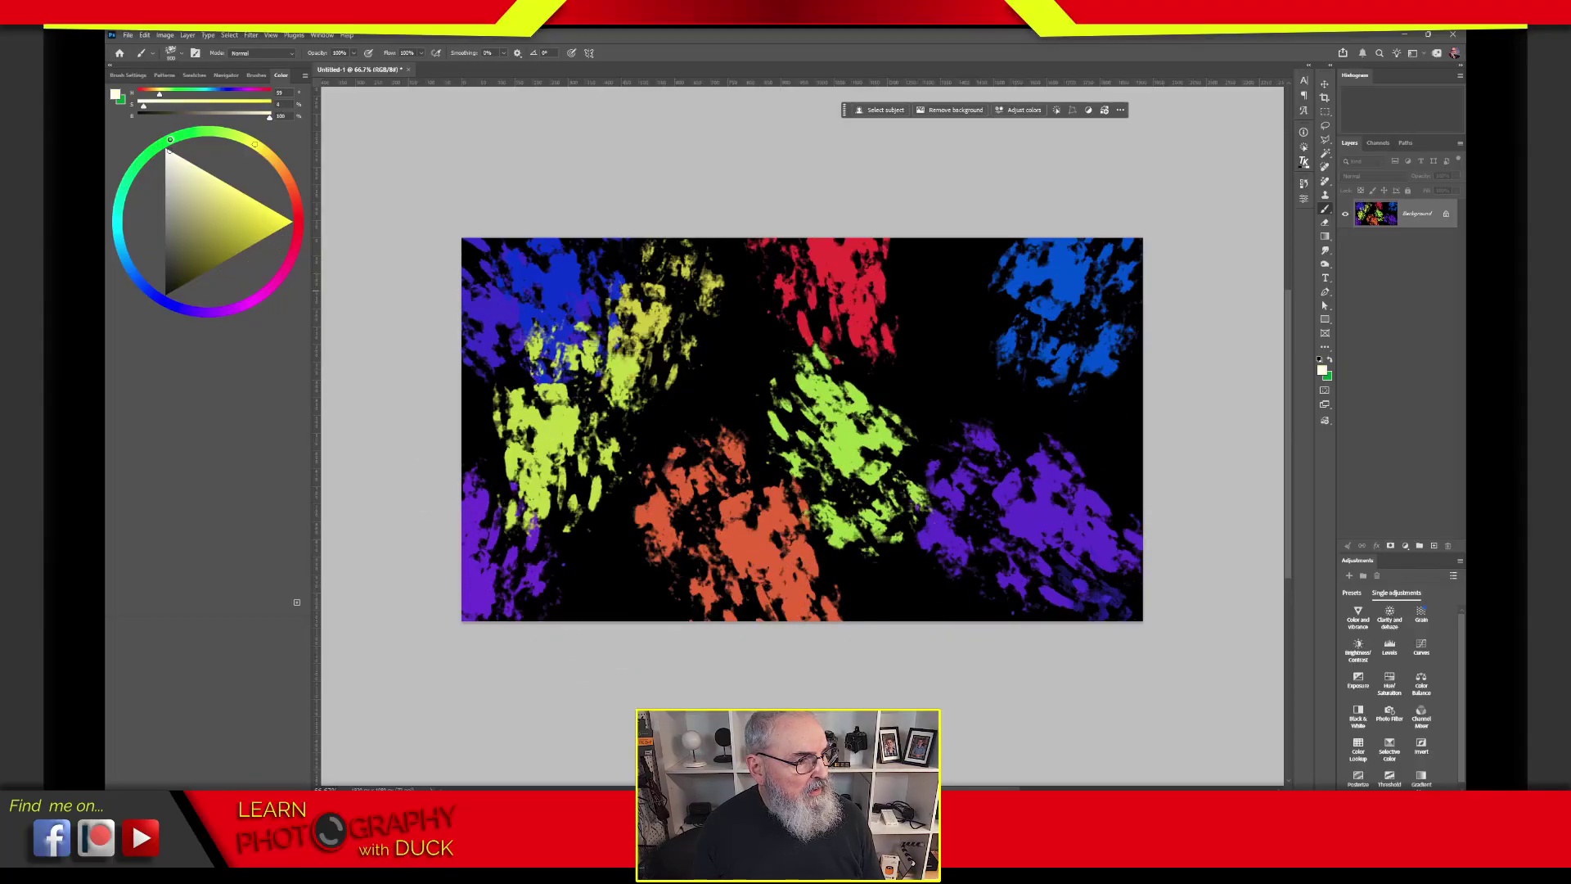
pyautogui.click(720, 384)
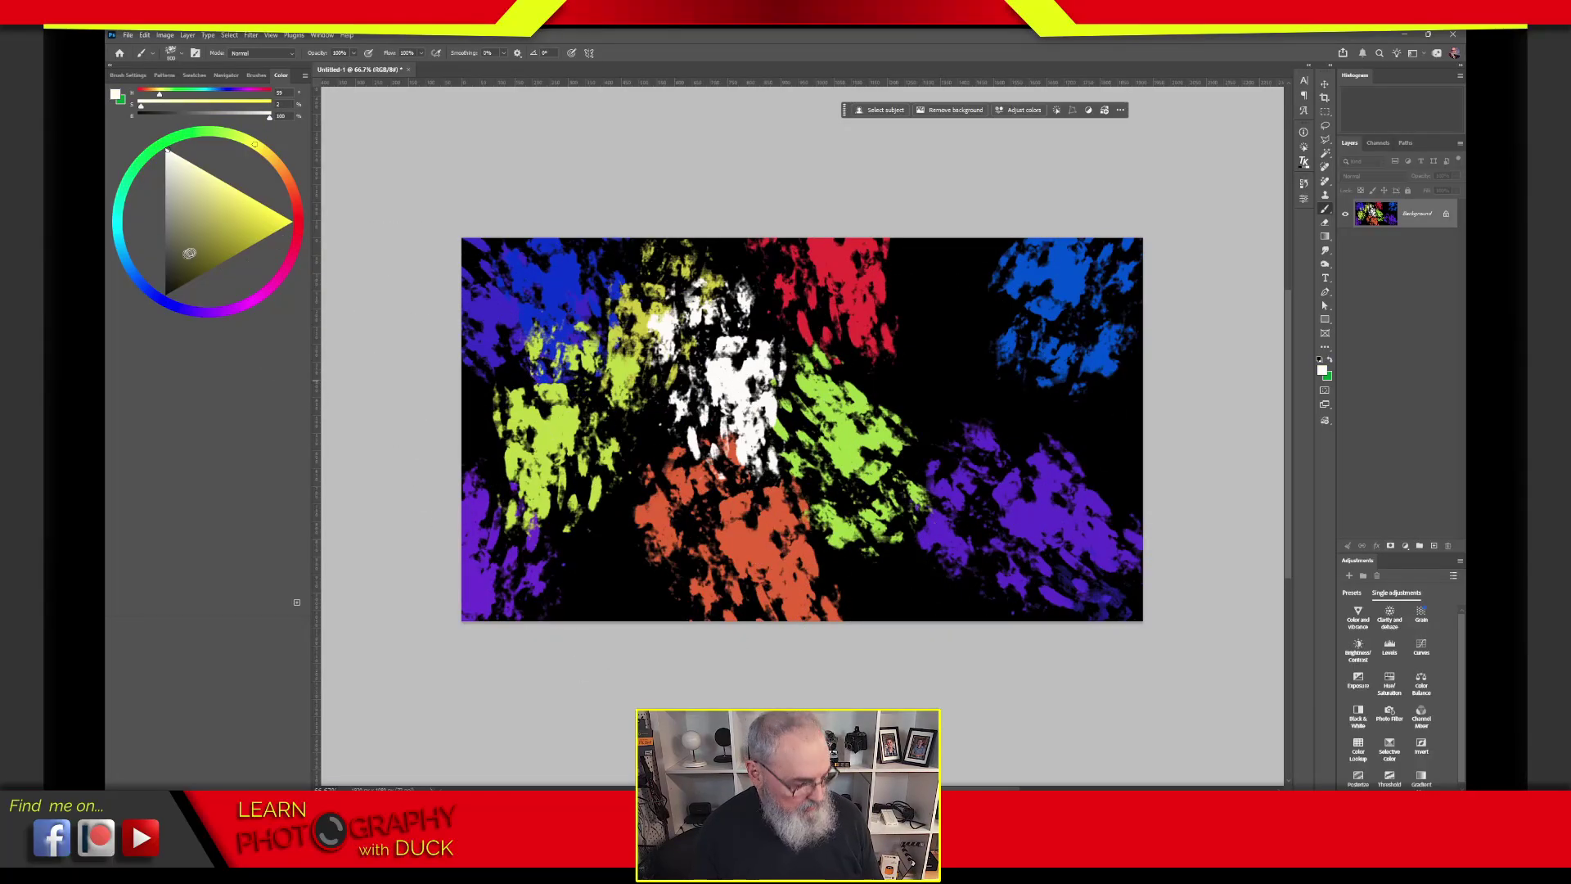
pyautogui.hotkey('ctrl', 'z')
# Step: Pick a saturated green and dab it at the canvas's upper right of centre, left of centre and lower left
pyautogui.click(180, 135)
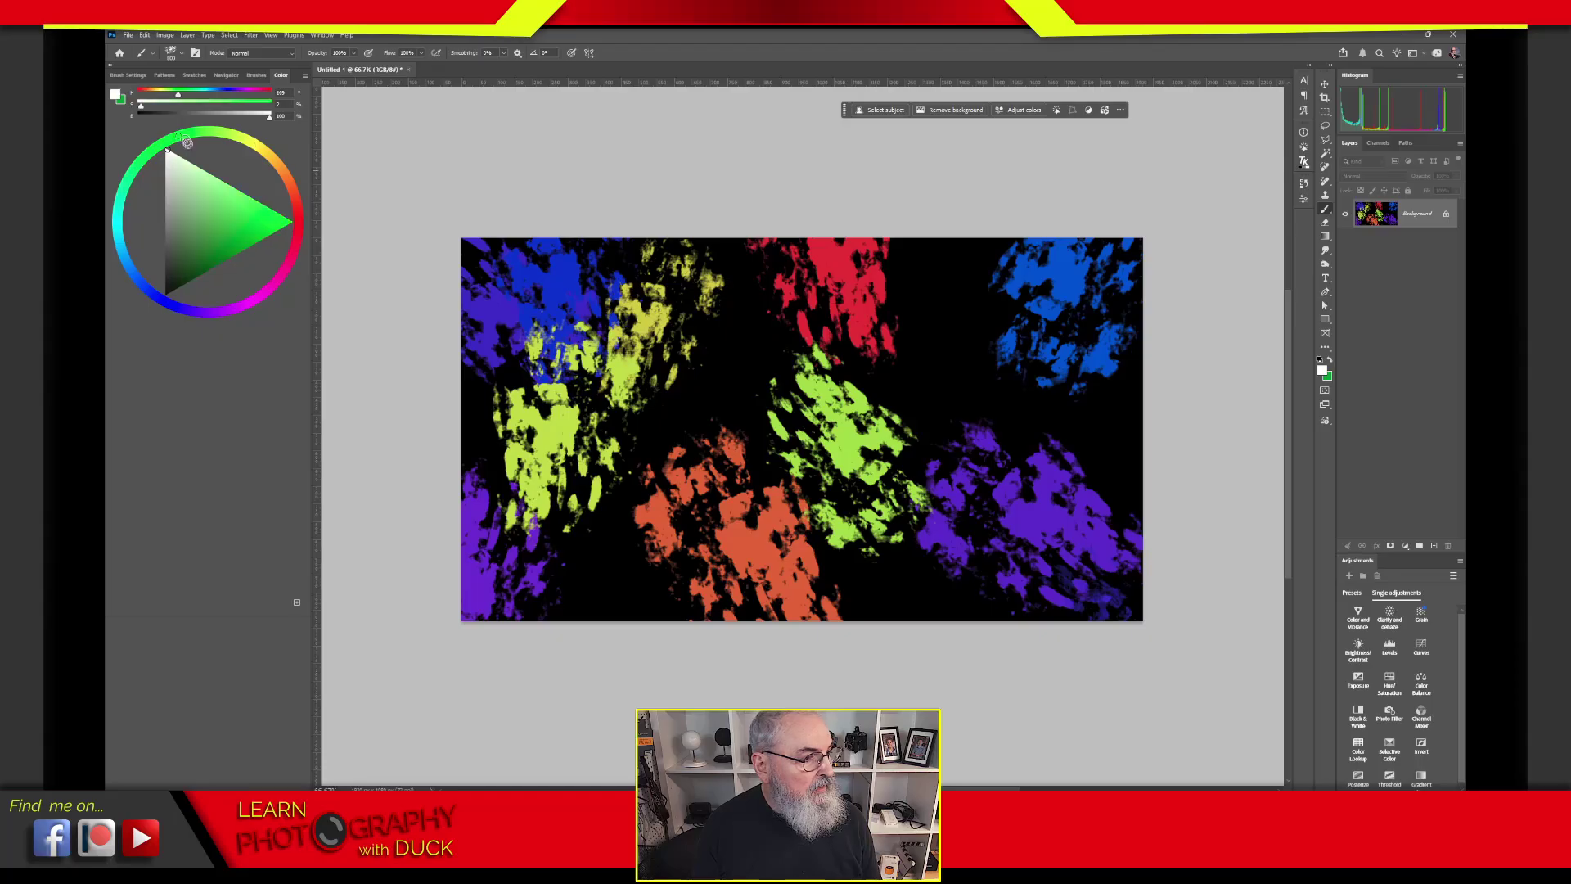
pyautogui.click(251, 225)
pyautogui.moveTo(933, 327); pyautogui.dragTo(961, 417)
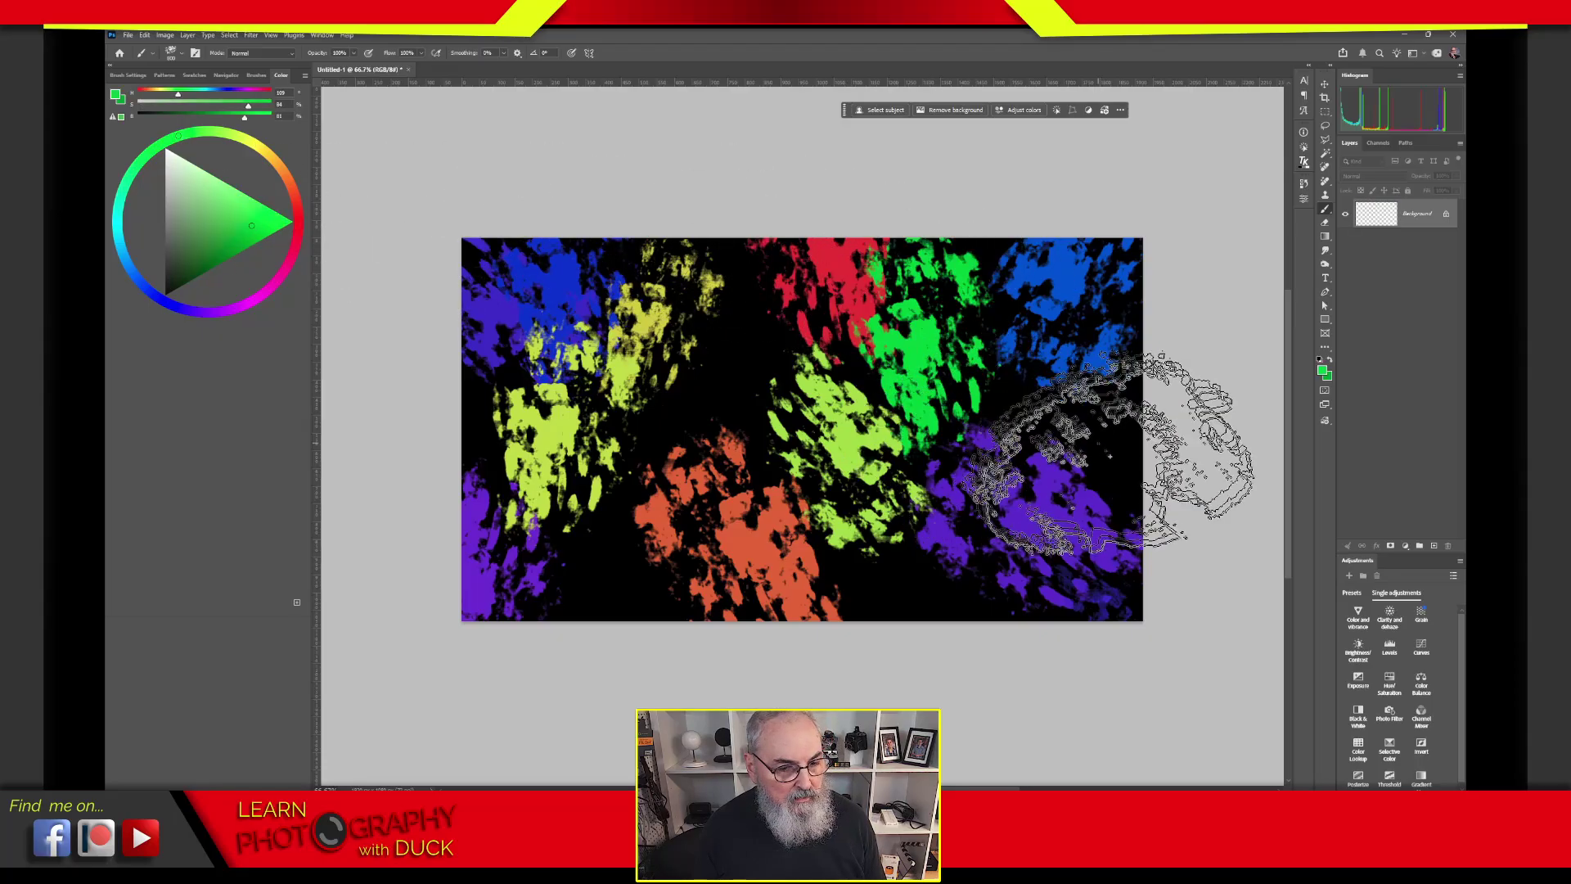
pyautogui.moveTo(761, 344)
pyautogui.mouseDown()
pyautogui.moveTo(701, 368)
pyautogui.moveTo(561, 589)
pyautogui.mouseUp()
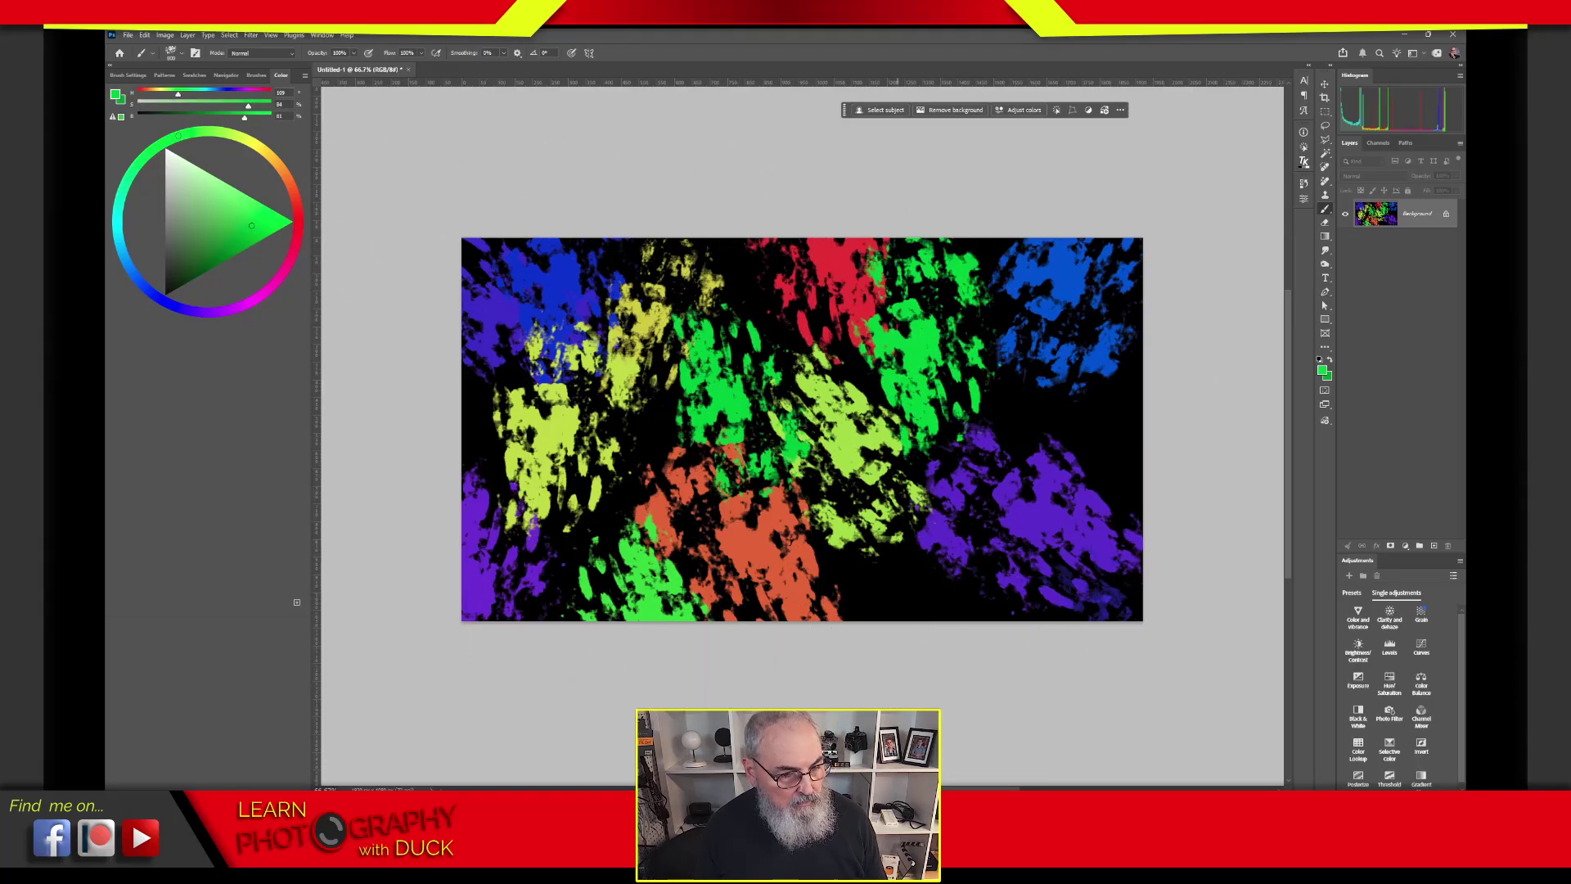
# Step: Pick yellow on the Color Wheel and dab it at the canvas's lower right of centre and upper right edge
pyautogui.click(248, 145)
pyautogui.moveTo(894, 562); pyautogui.dragTo(999, 684)
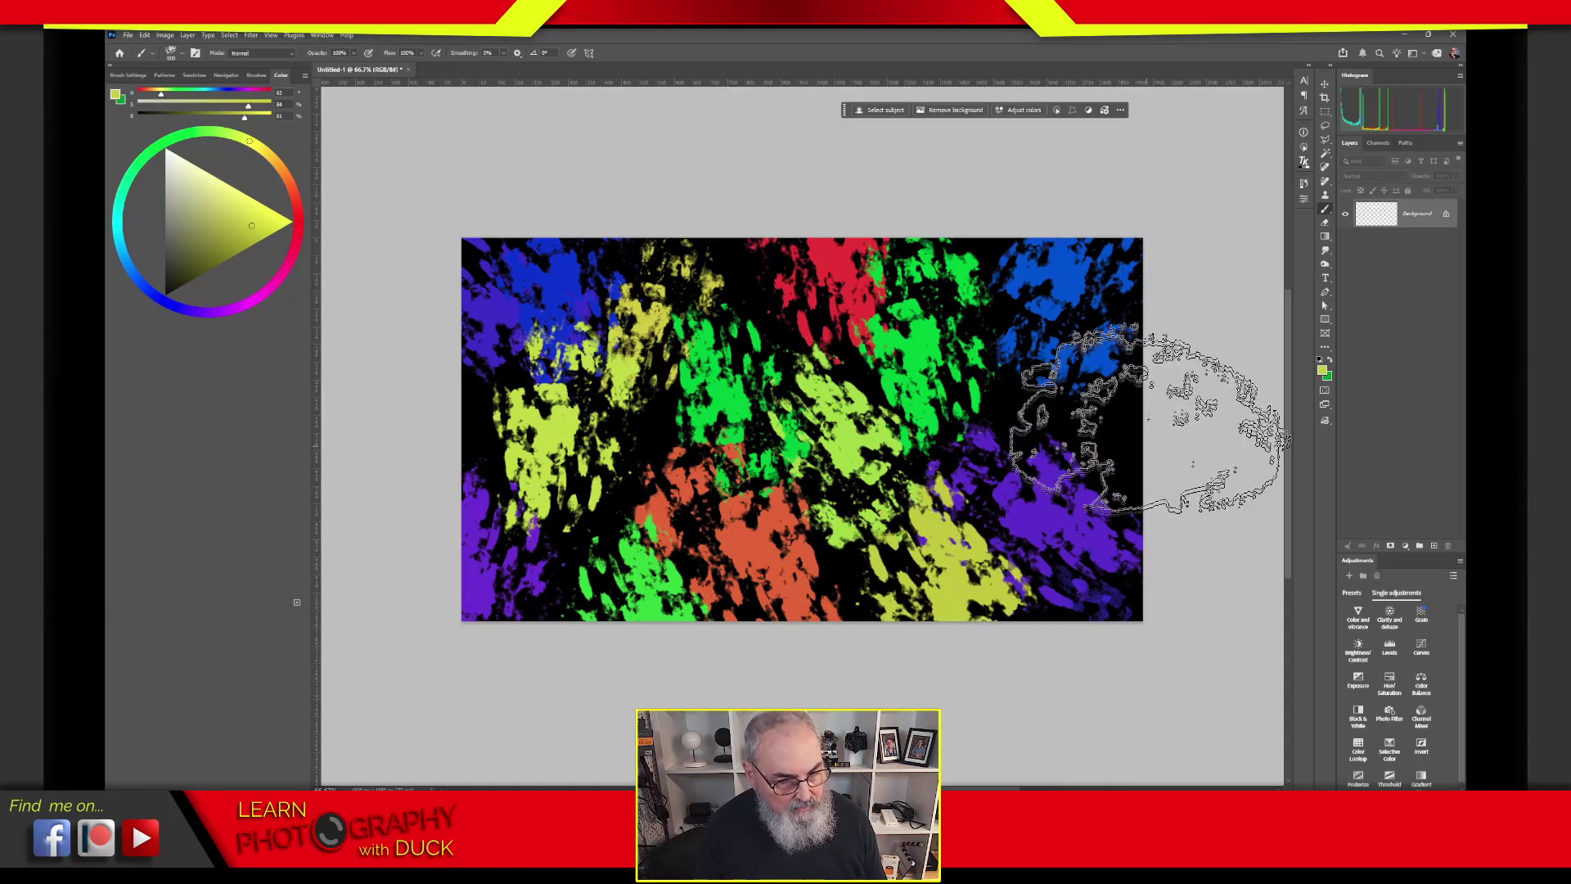
pyautogui.moveTo(1187, 385); pyautogui.dragTo(1202, 302)
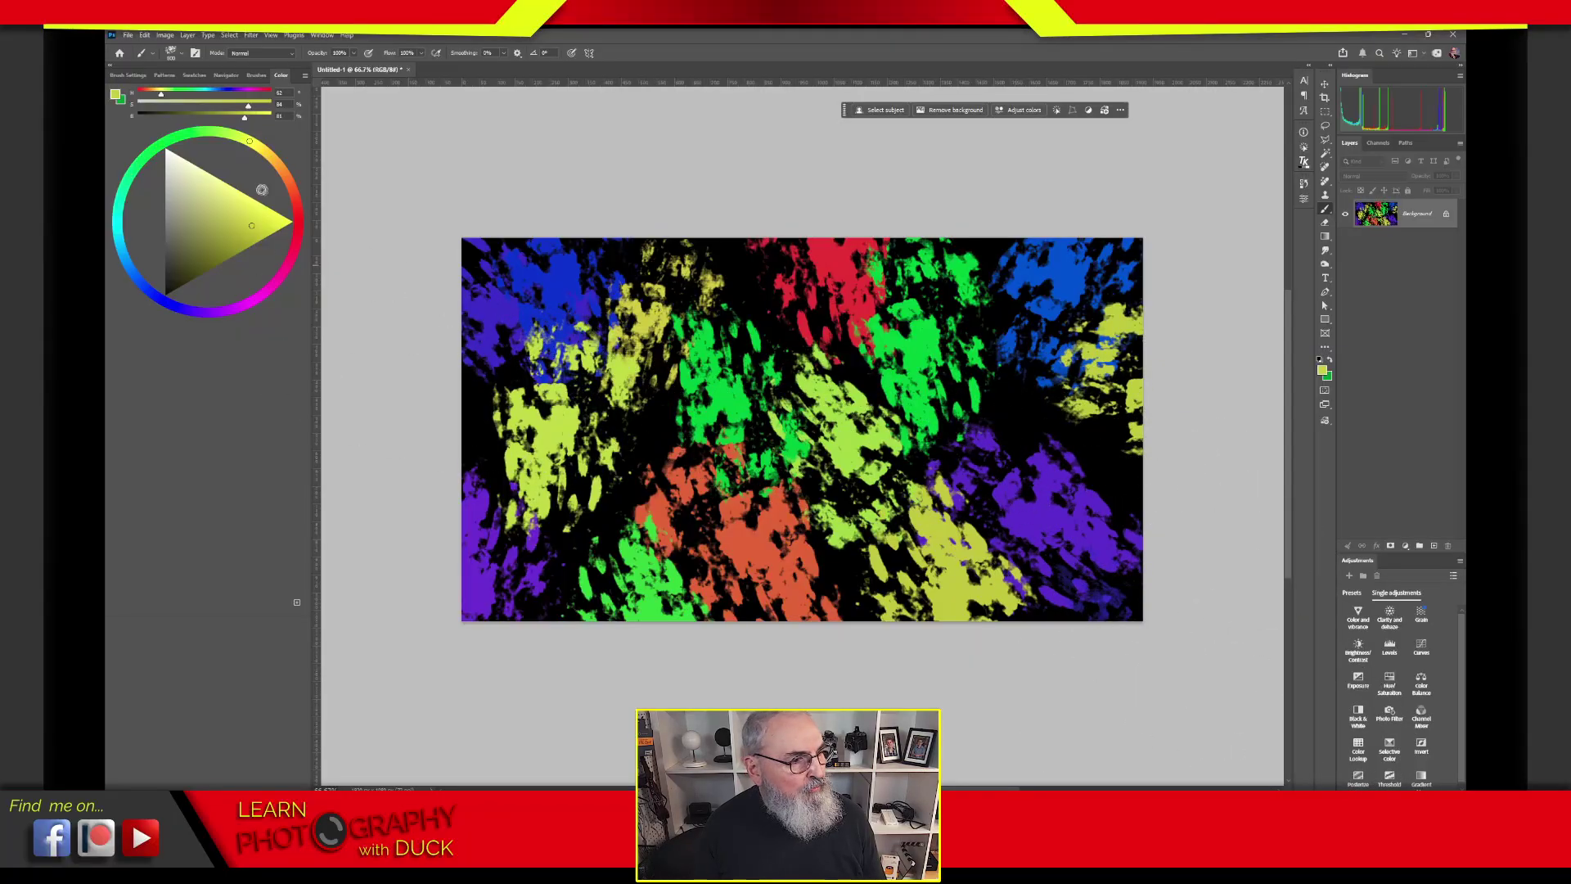
# Step: Pick an orange-red foreground colour, dab it over the canvas's right side, and switch to the Move tool
pyautogui.click(295, 198)
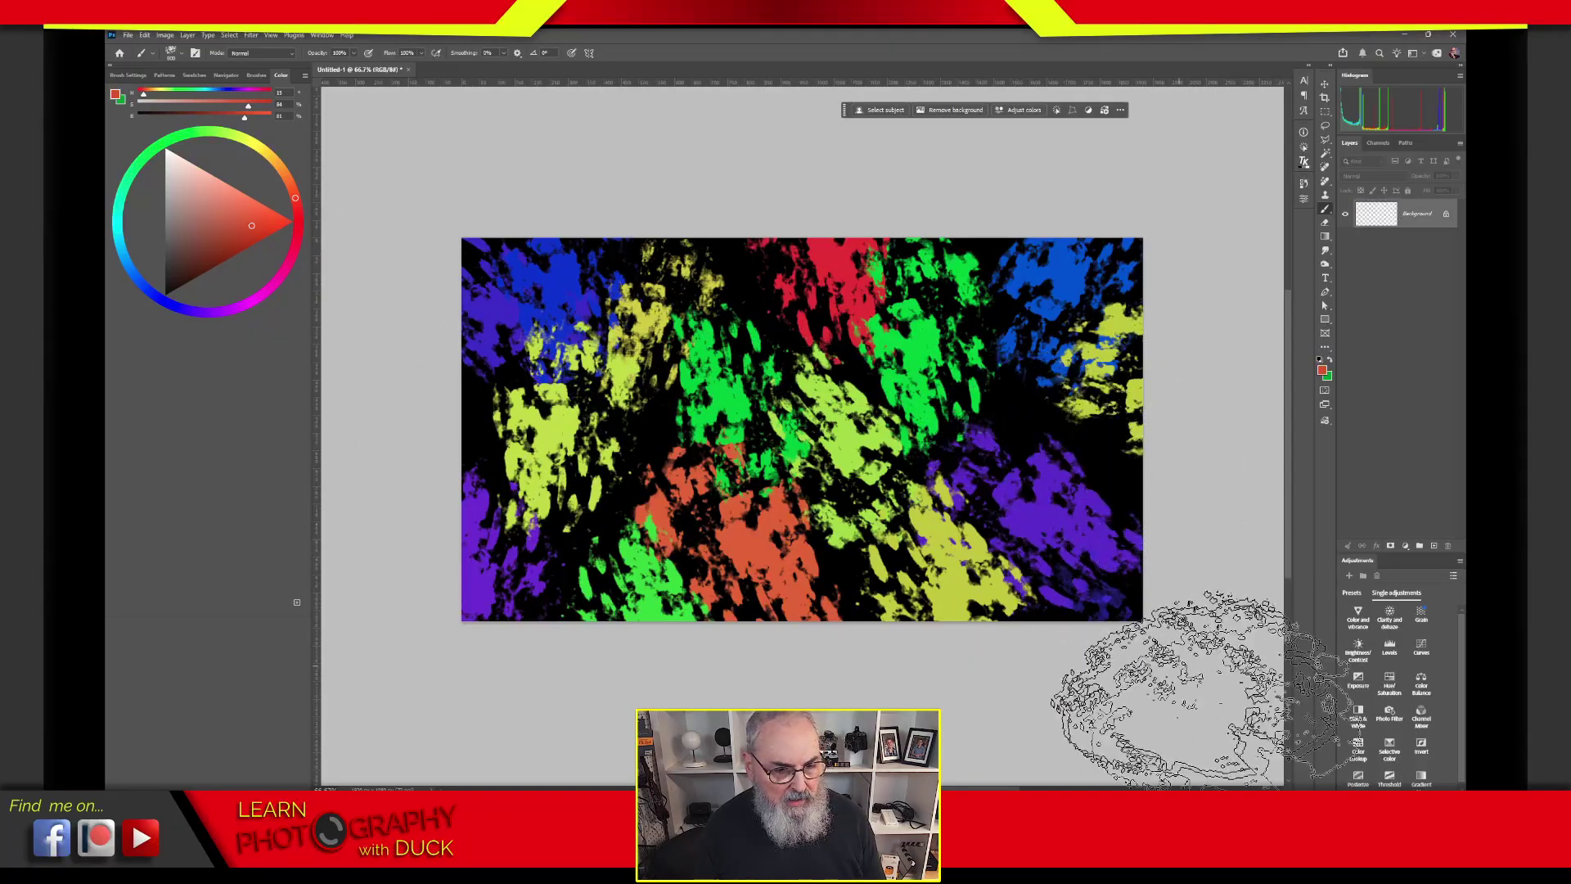
pyautogui.click(1039, 425)
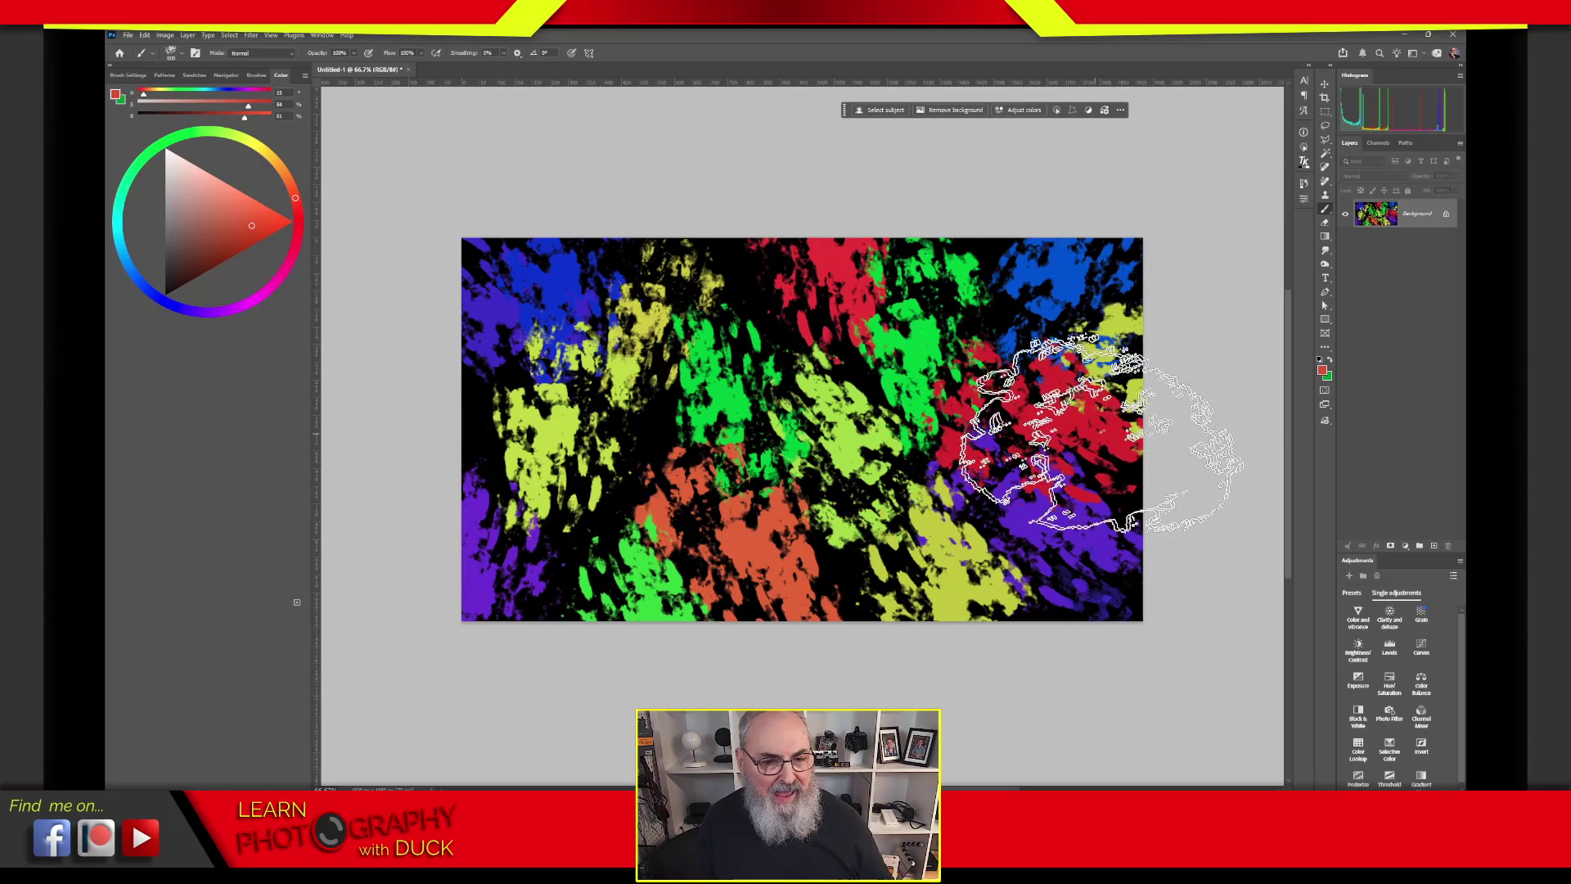
pyautogui.click(1325, 85)
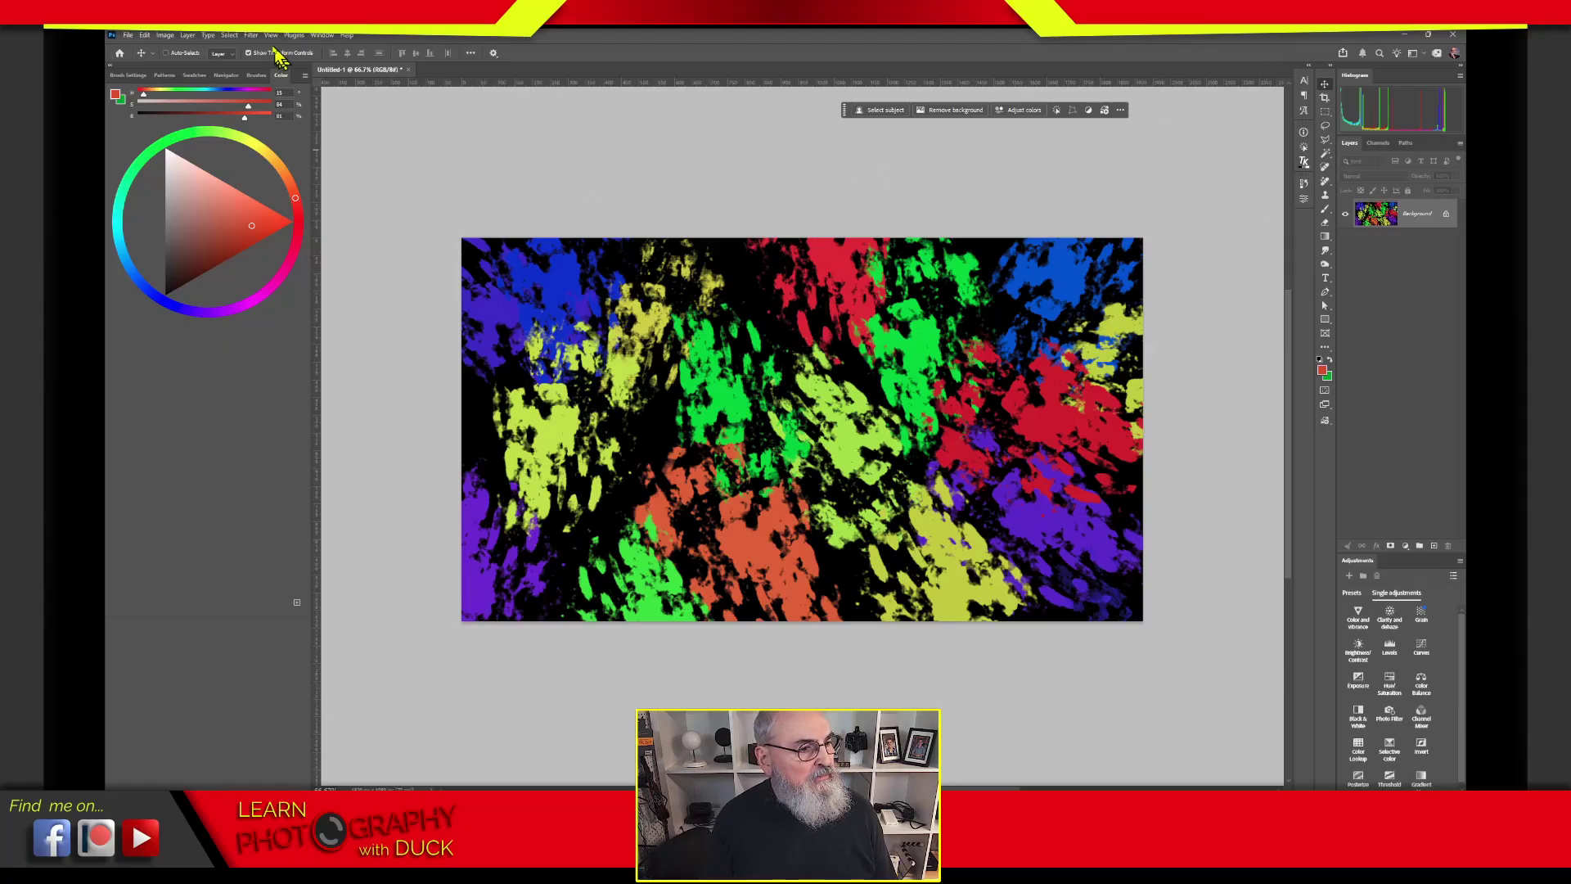
pyautogui.click(251, 37)
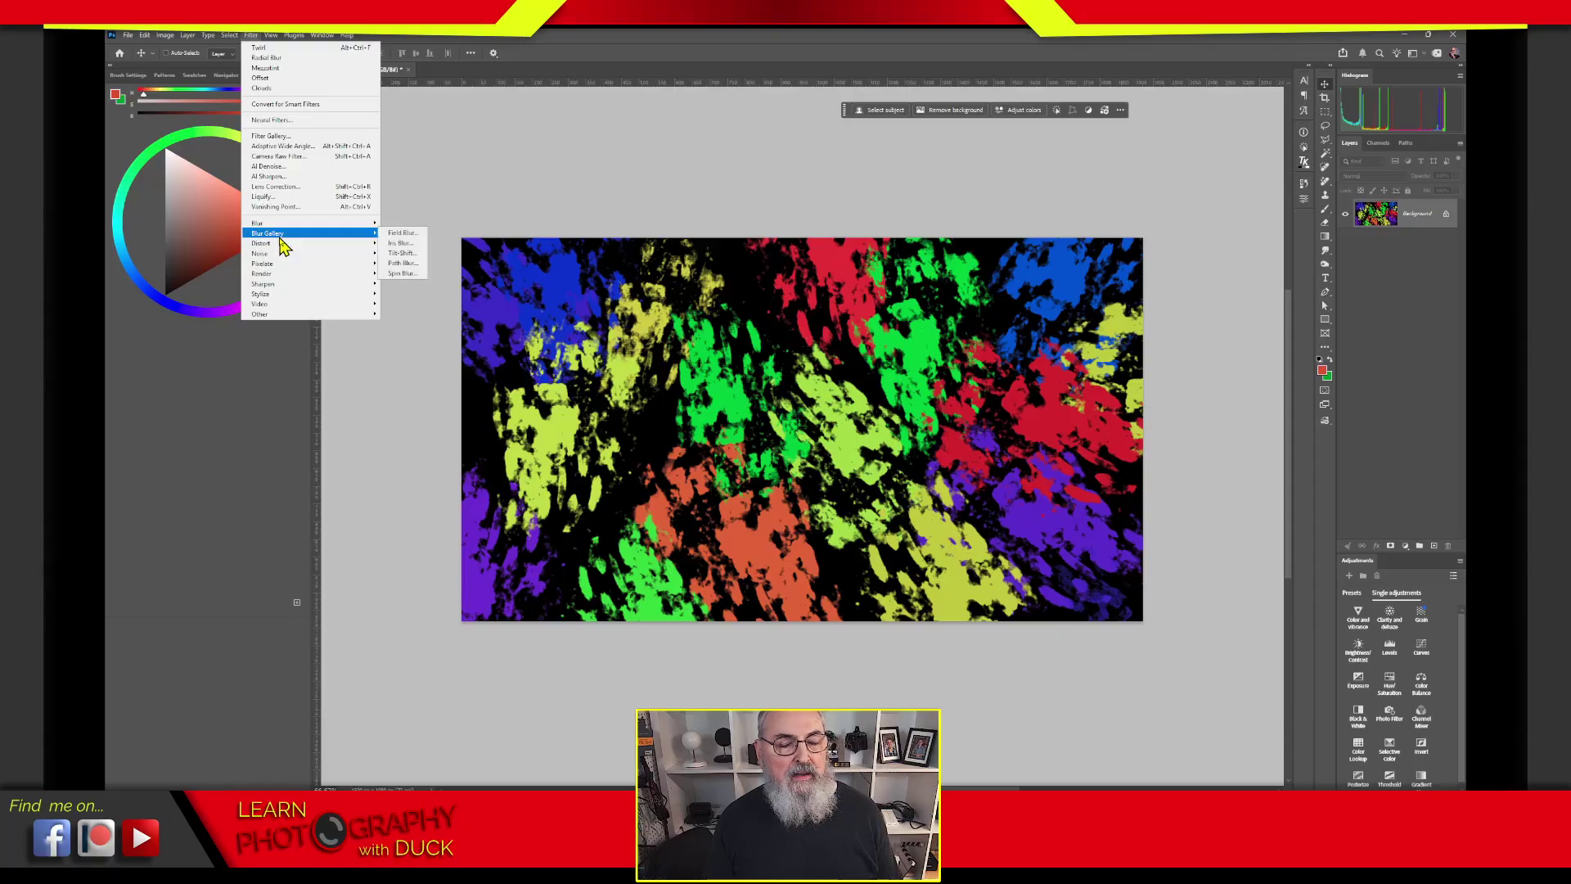
pyautogui.moveTo(274, 245)
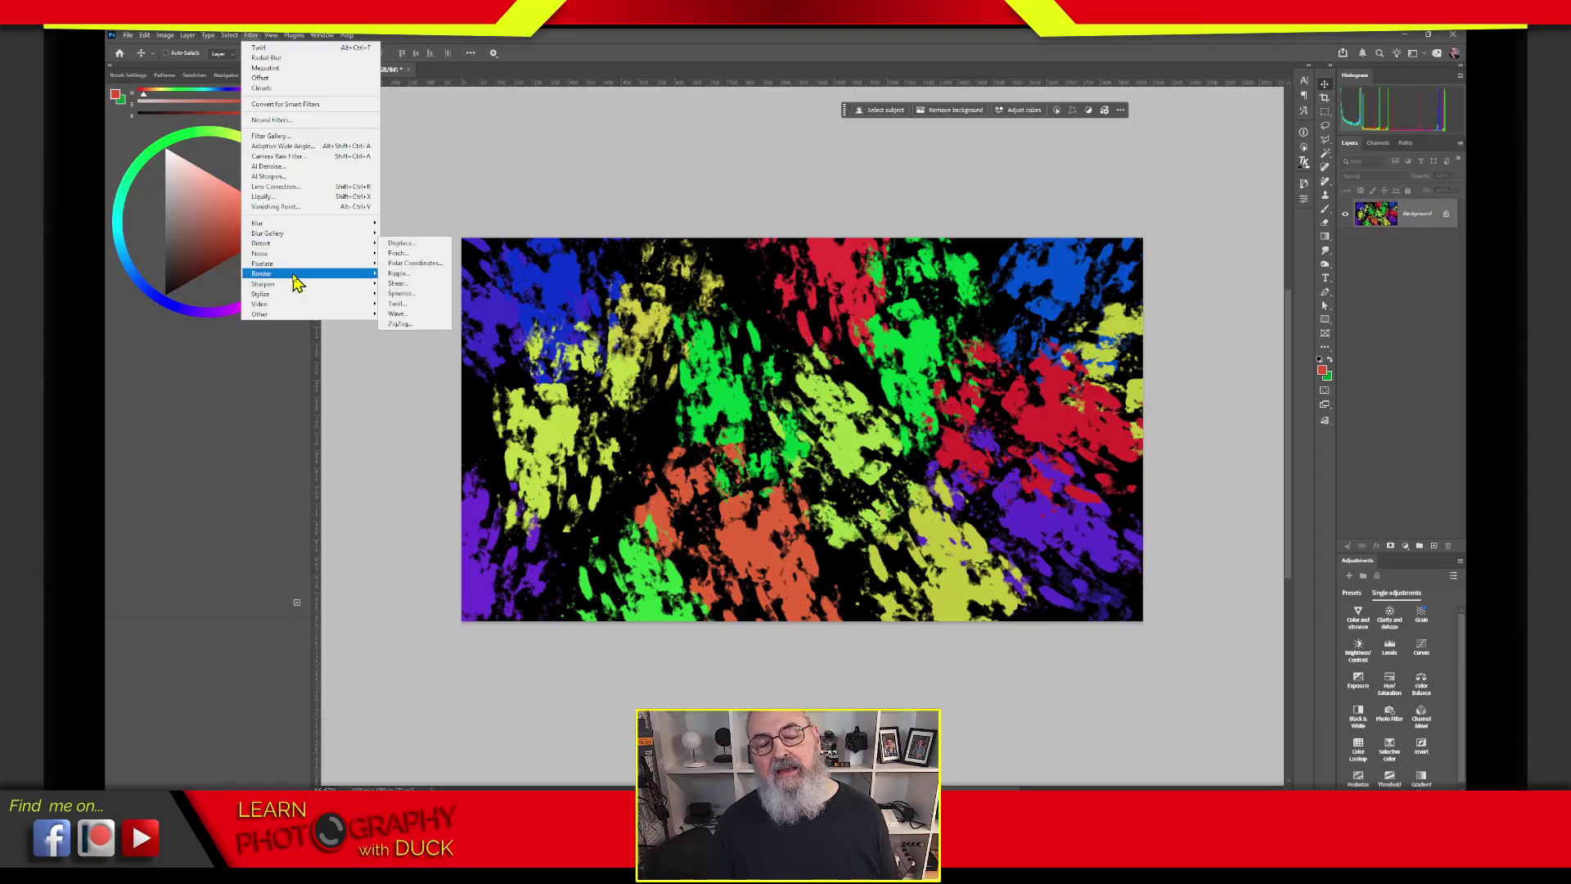
pyautogui.moveTo(296, 282)
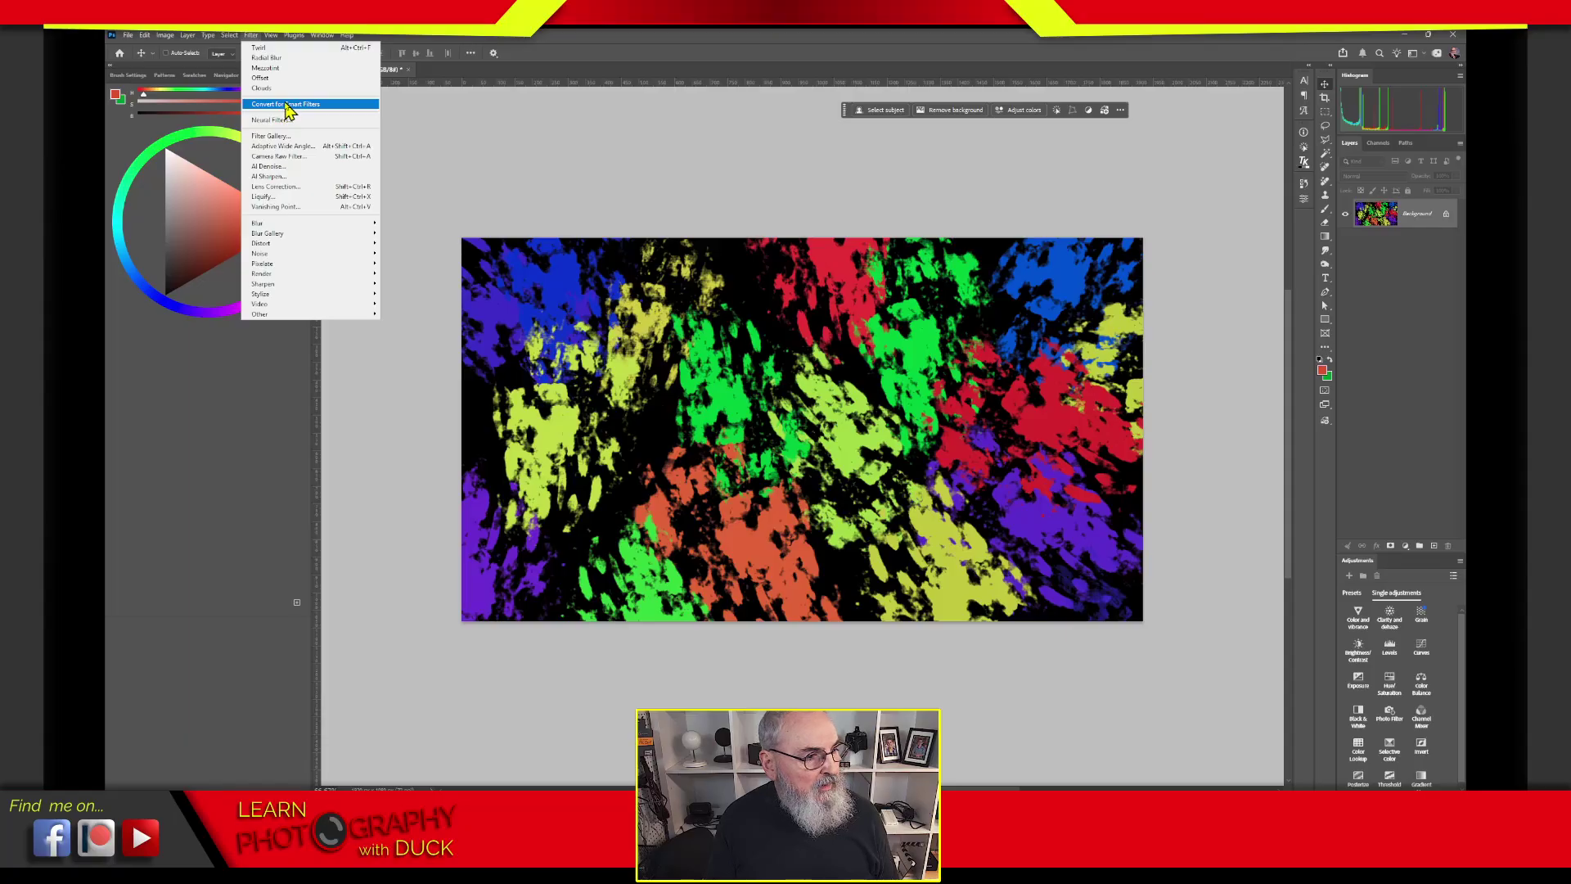
pyautogui.click(251, 35)
pyautogui.click(251, 36)
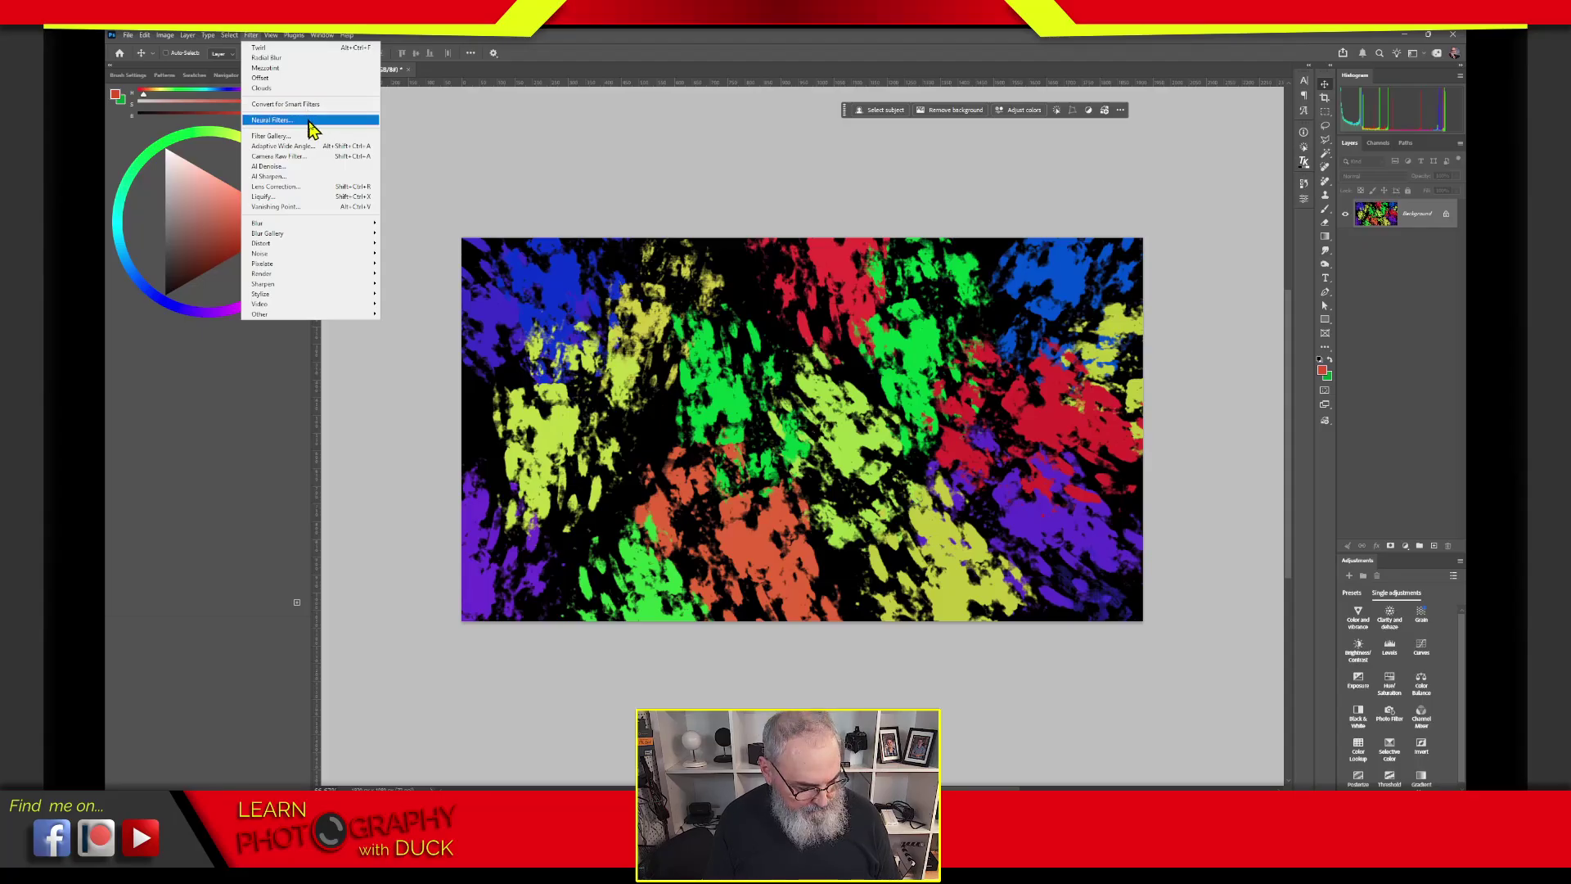
pyautogui.press('Escape')
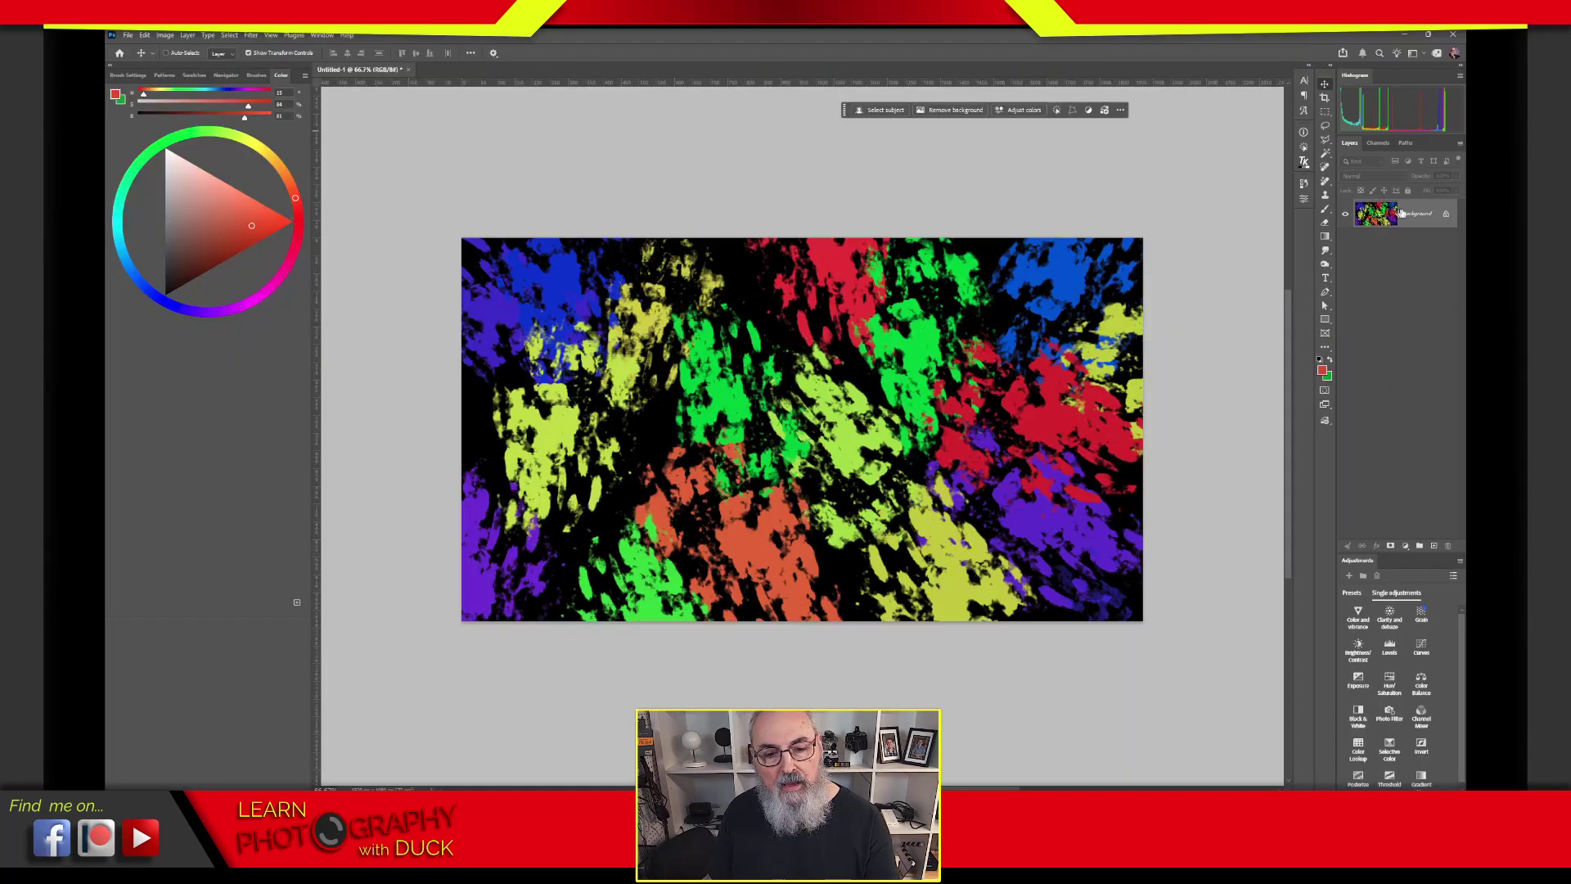
pyautogui.rightClick(1410, 206)
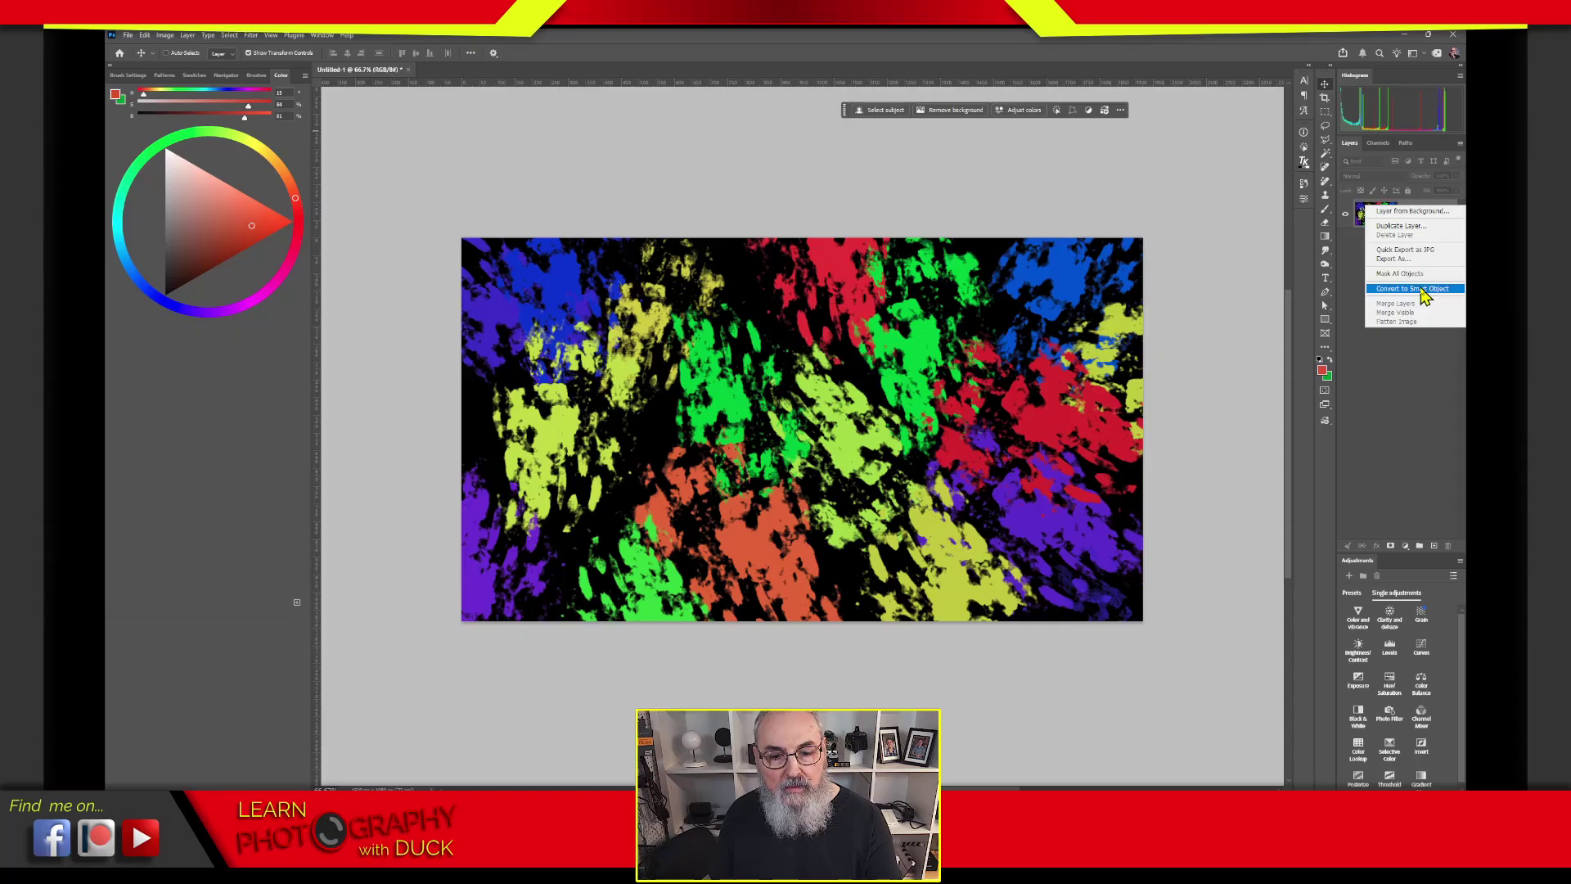
pyautogui.click(1355, 238)
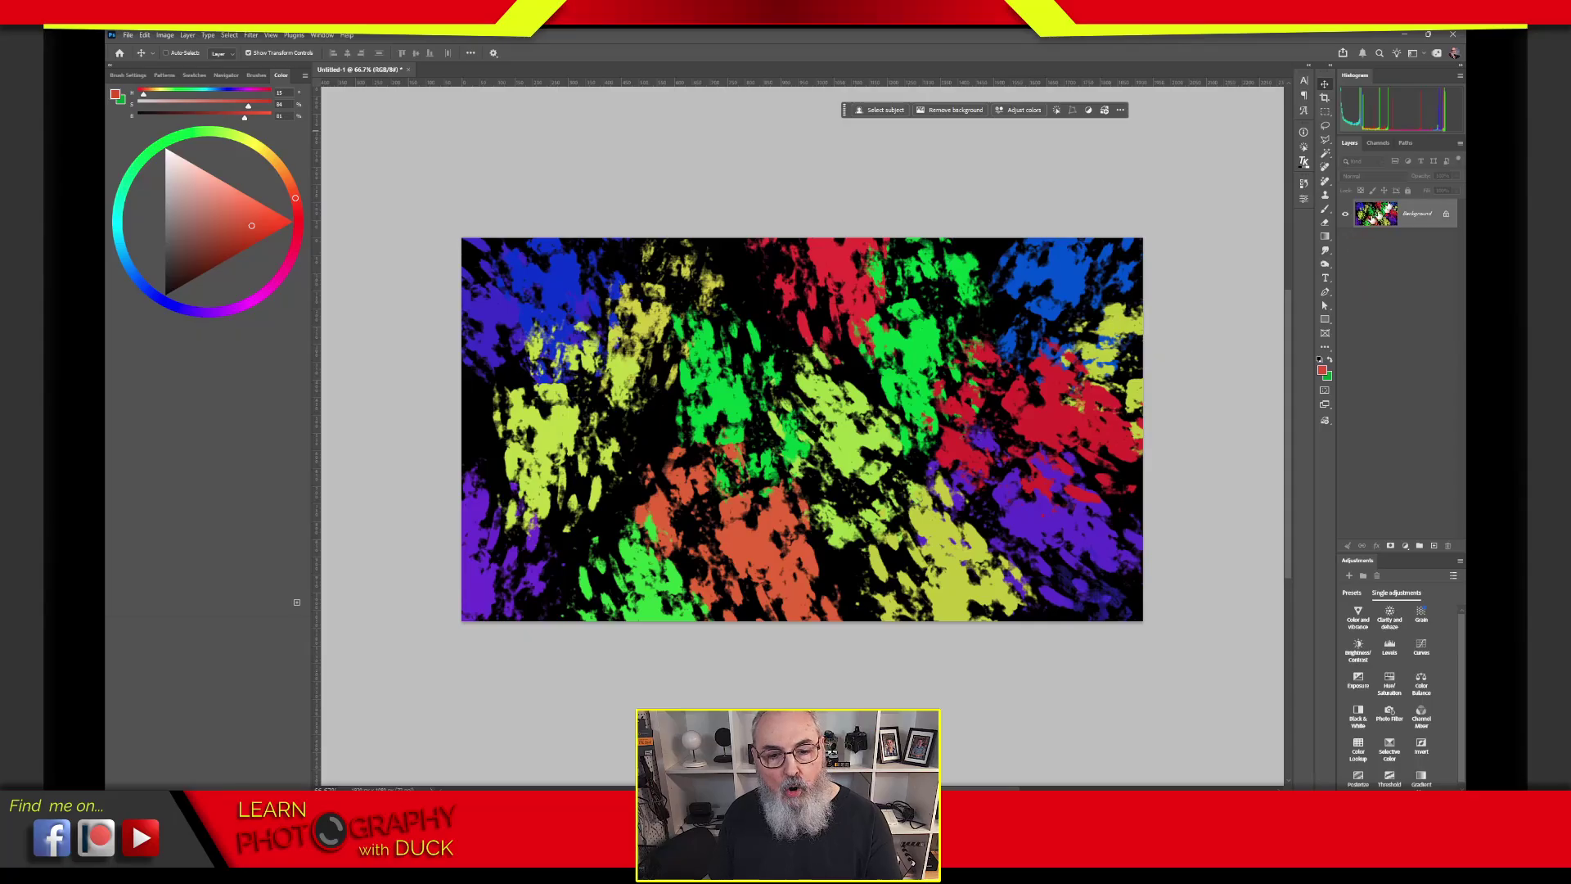
pyautogui.click(1460, 80)
pyautogui.click(1460, 79)
pyautogui.click(1460, 79)
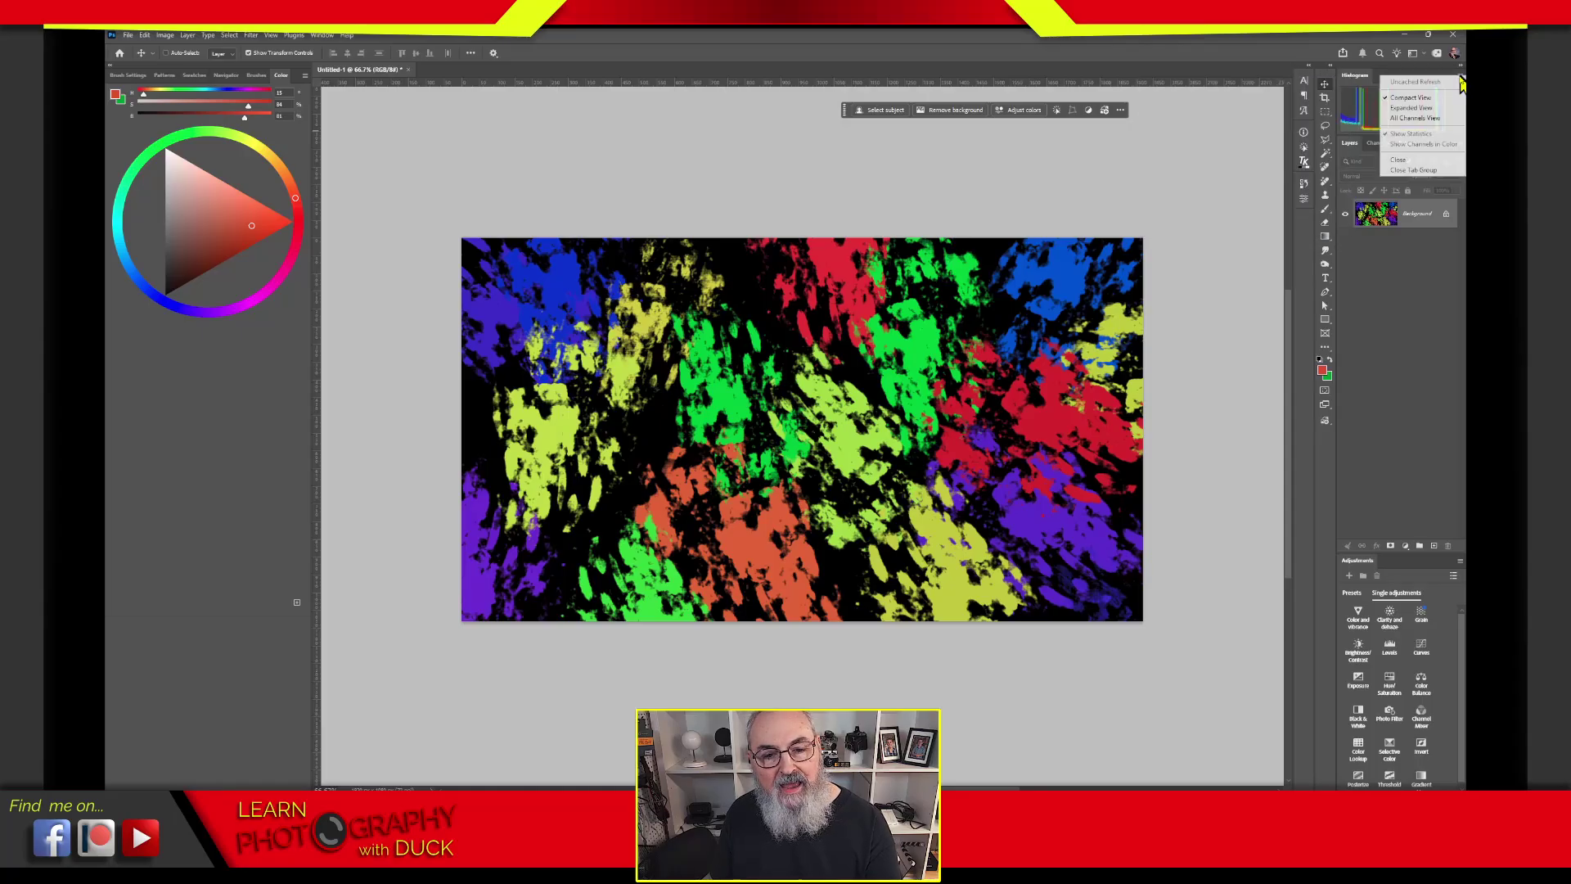
pyautogui.click(1445, 111)
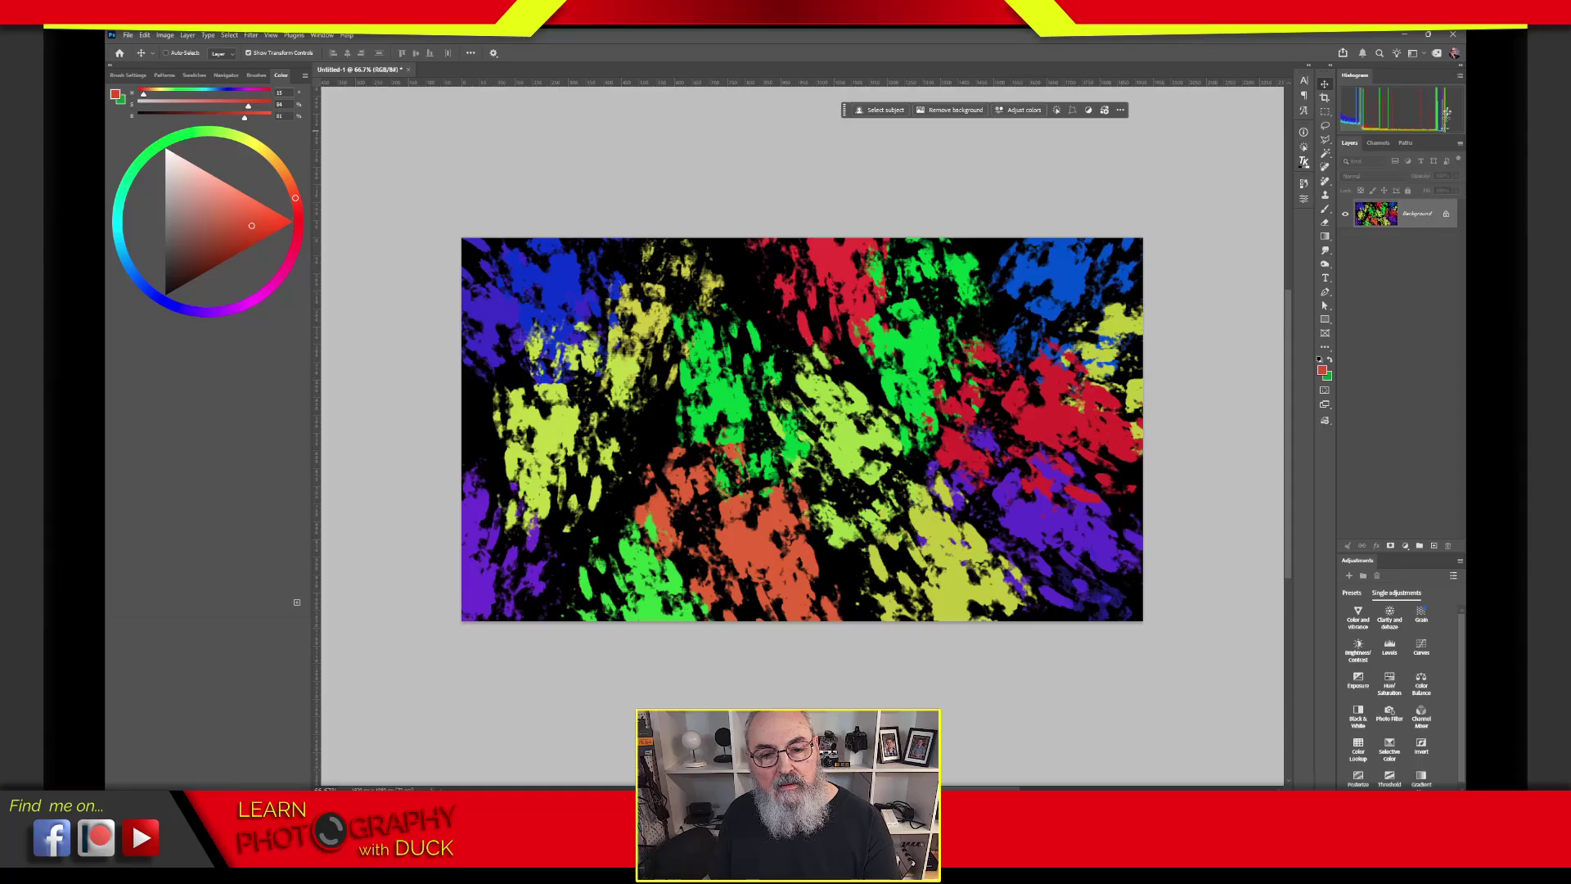
pyautogui.click(1461, 79)
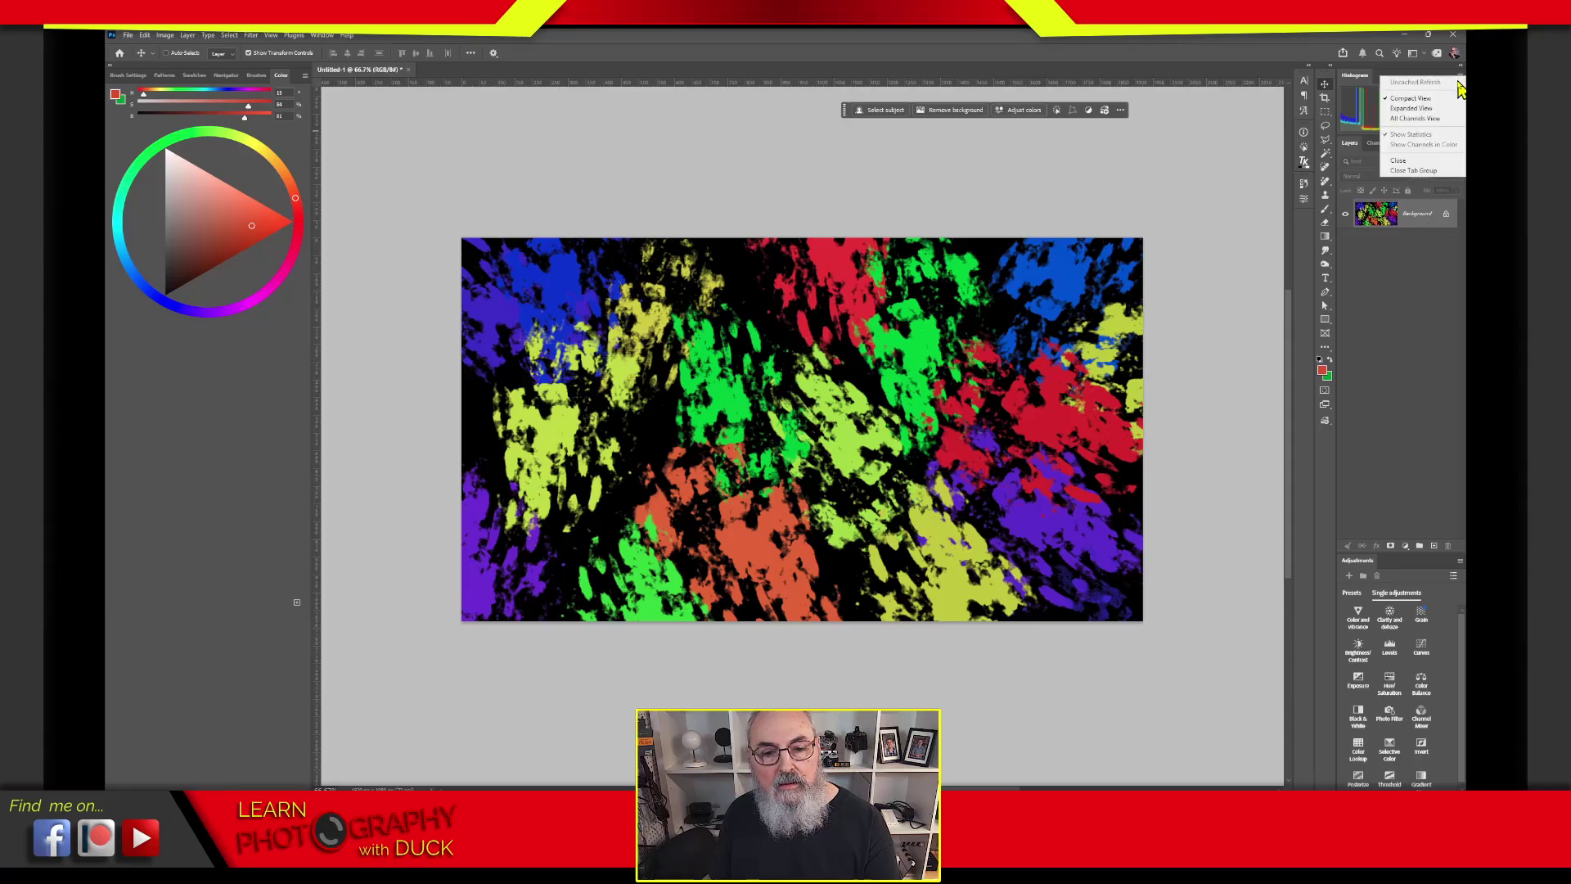
pyautogui.click(1455, 145)
pyautogui.click(1461, 144)
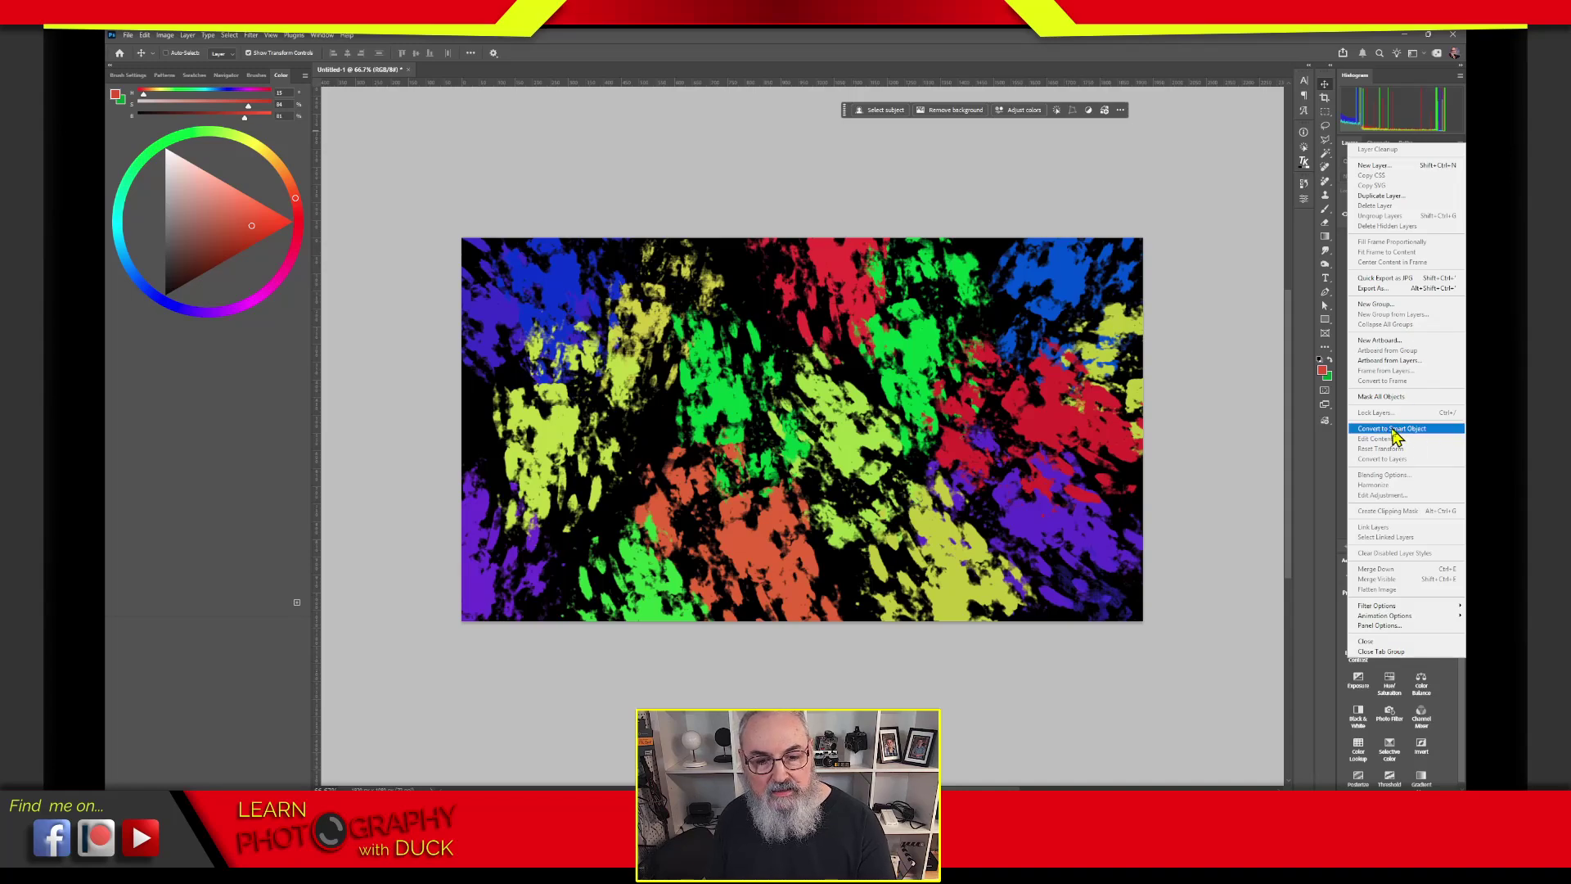
pyautogui.click(1340, 440)
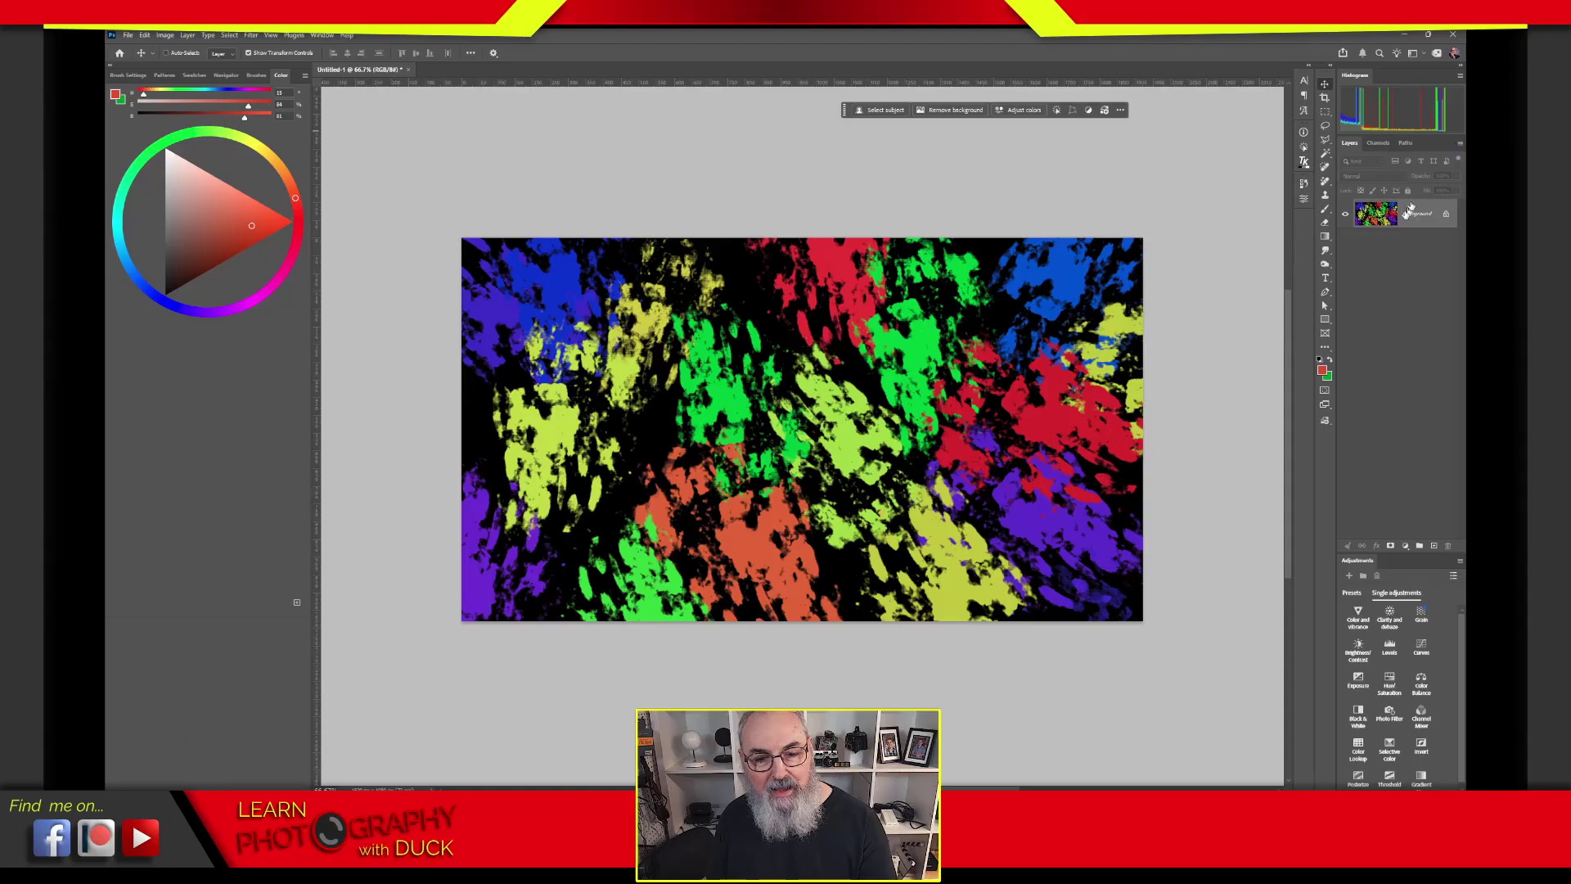
# Step: Convert the painted Background layer to a smart object and deselect it
pyautogui.rightClick(1366, 224)
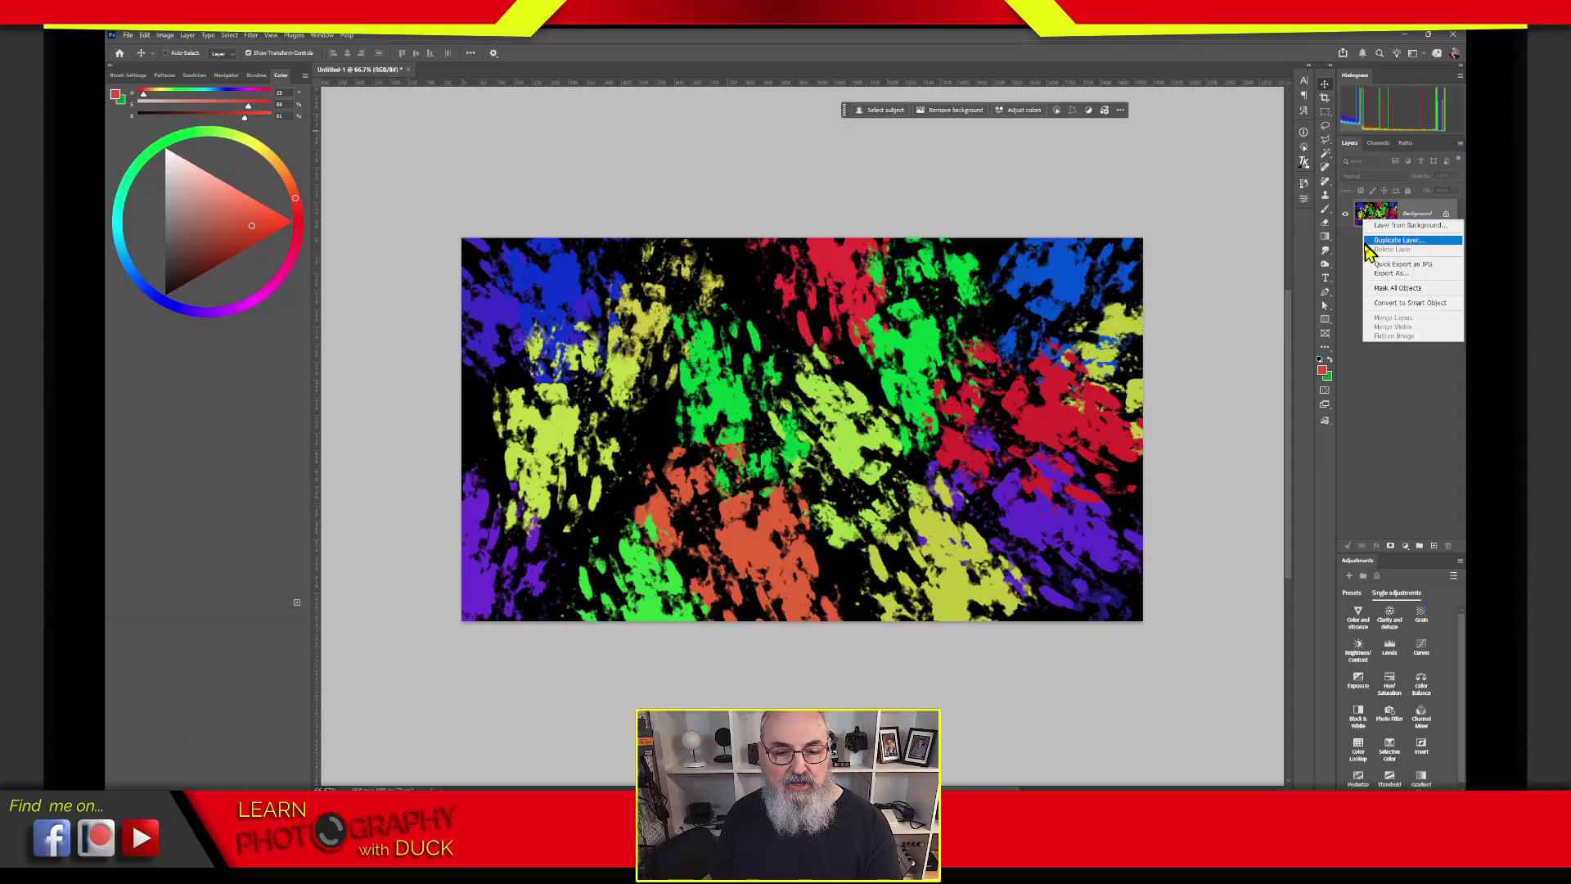
pyautogui.click(1395, 303)
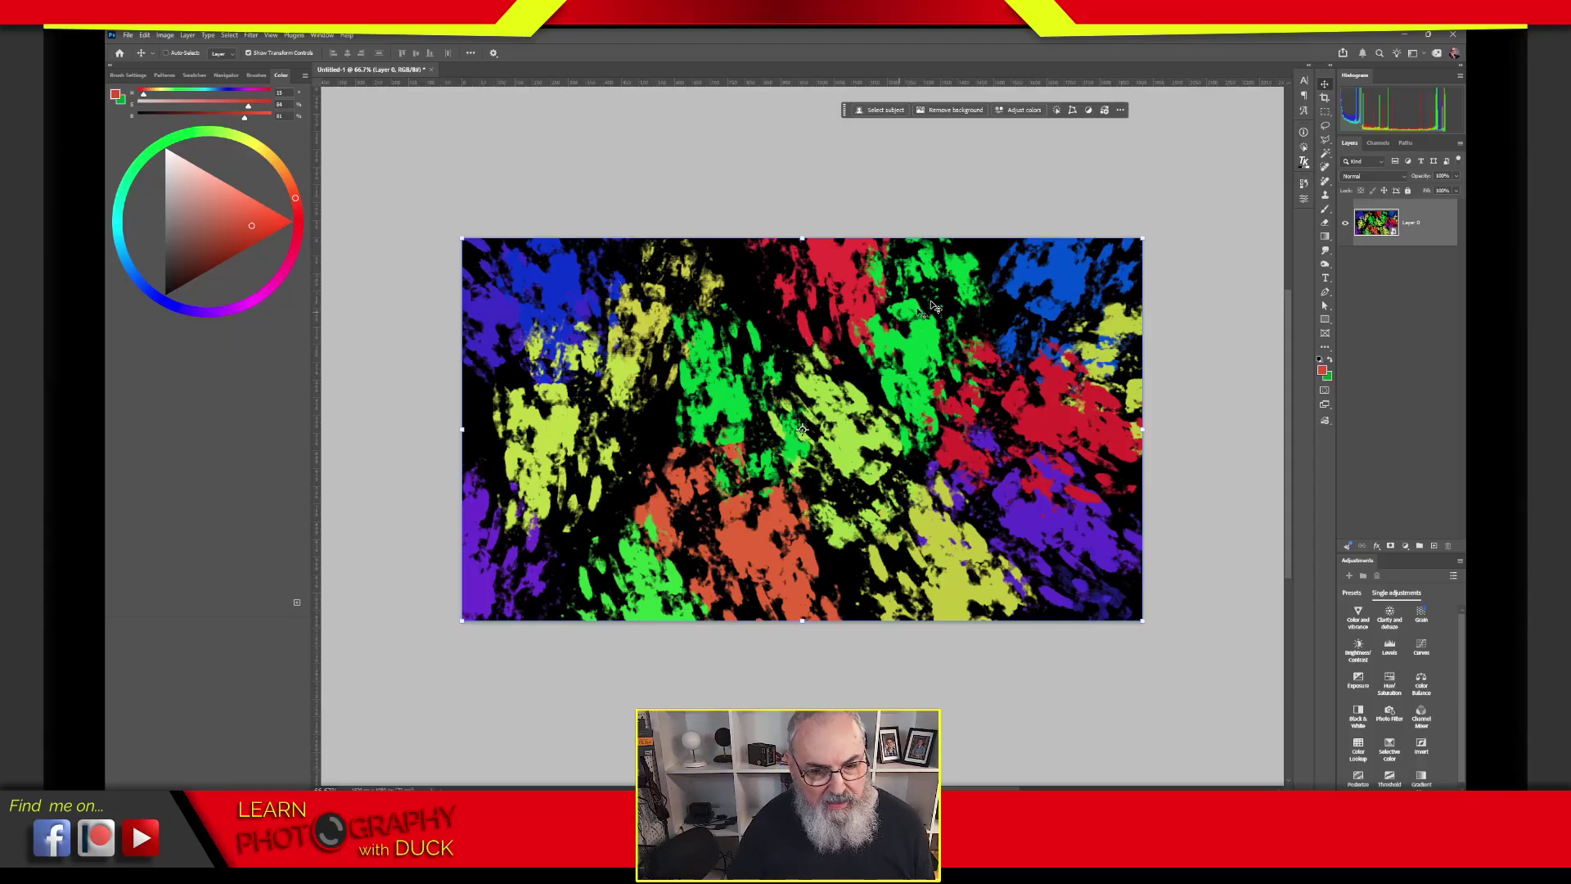
pyautogui.click(1391, 335)
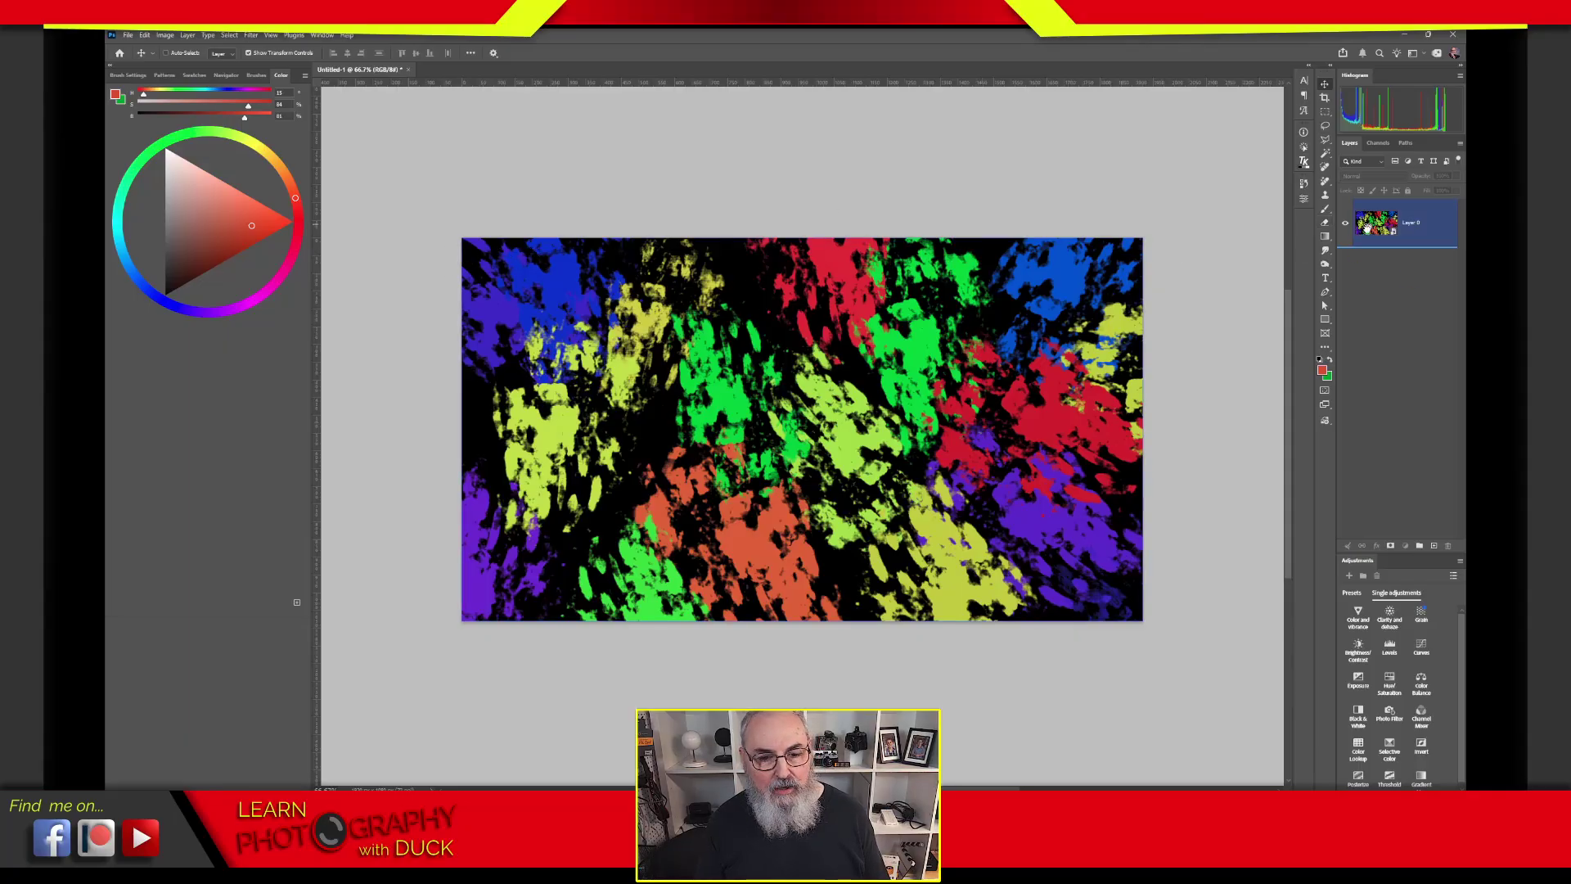
# Step: Select the smart object layer and toggle its visibility off and on to check the canvas beneath it
pyautogui.click(1420, 230)
pyautogui.click(1349, 223)
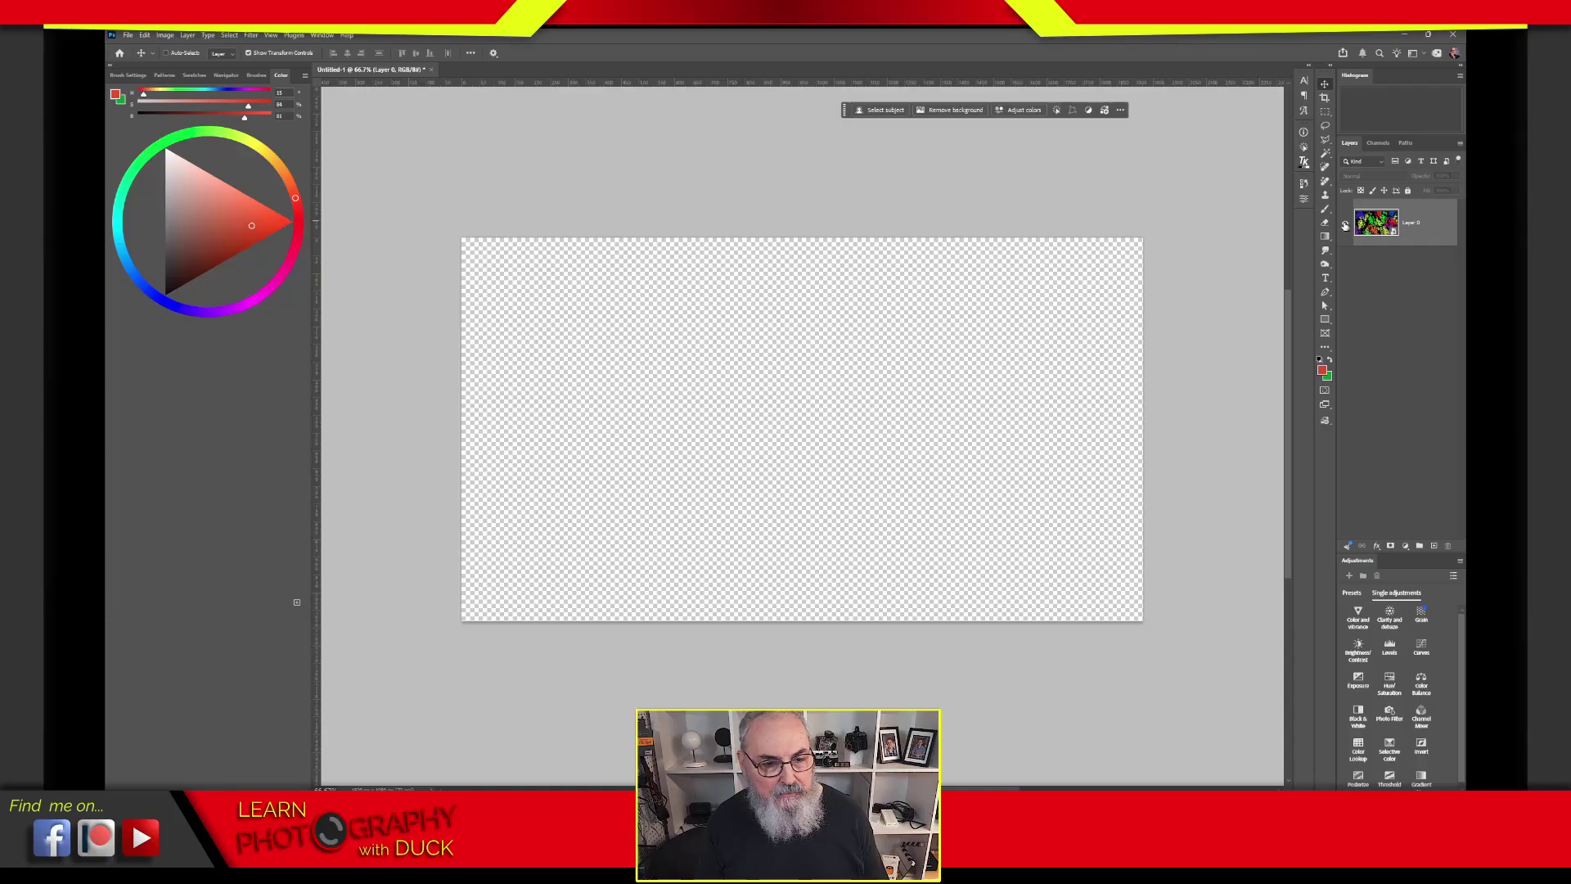
pyautogui.click(1344, 223)
pyautogui.click(1344, 223)
pyautogui.click(1344, 223)
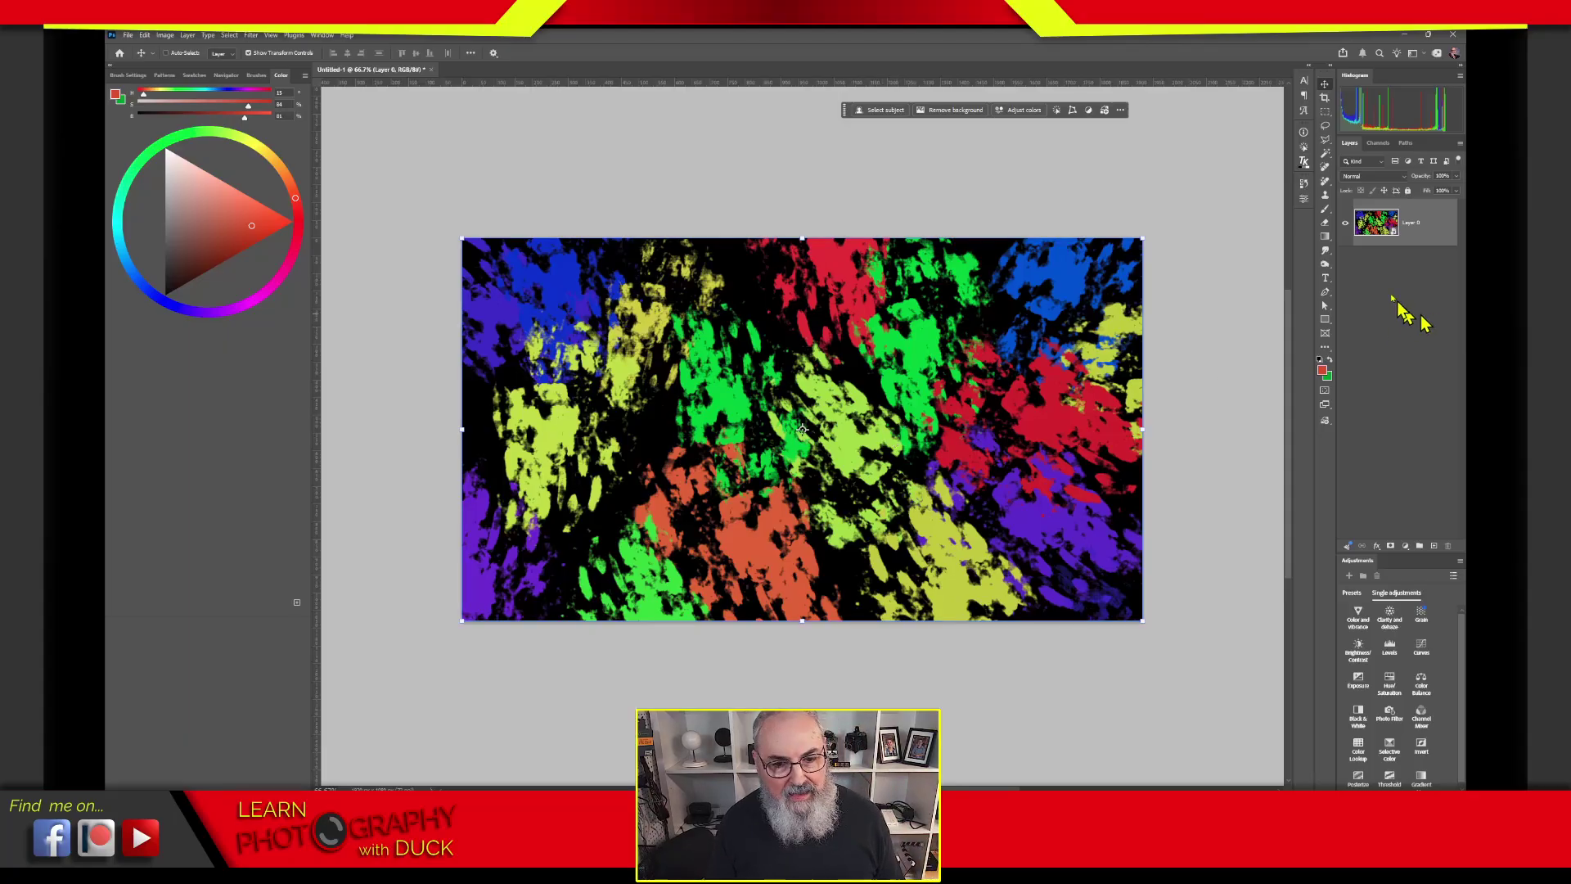
# Step: Open the smart object's contents for editing and add a blank layer above the Background
pyautogui.doubleClick(1376, 227)
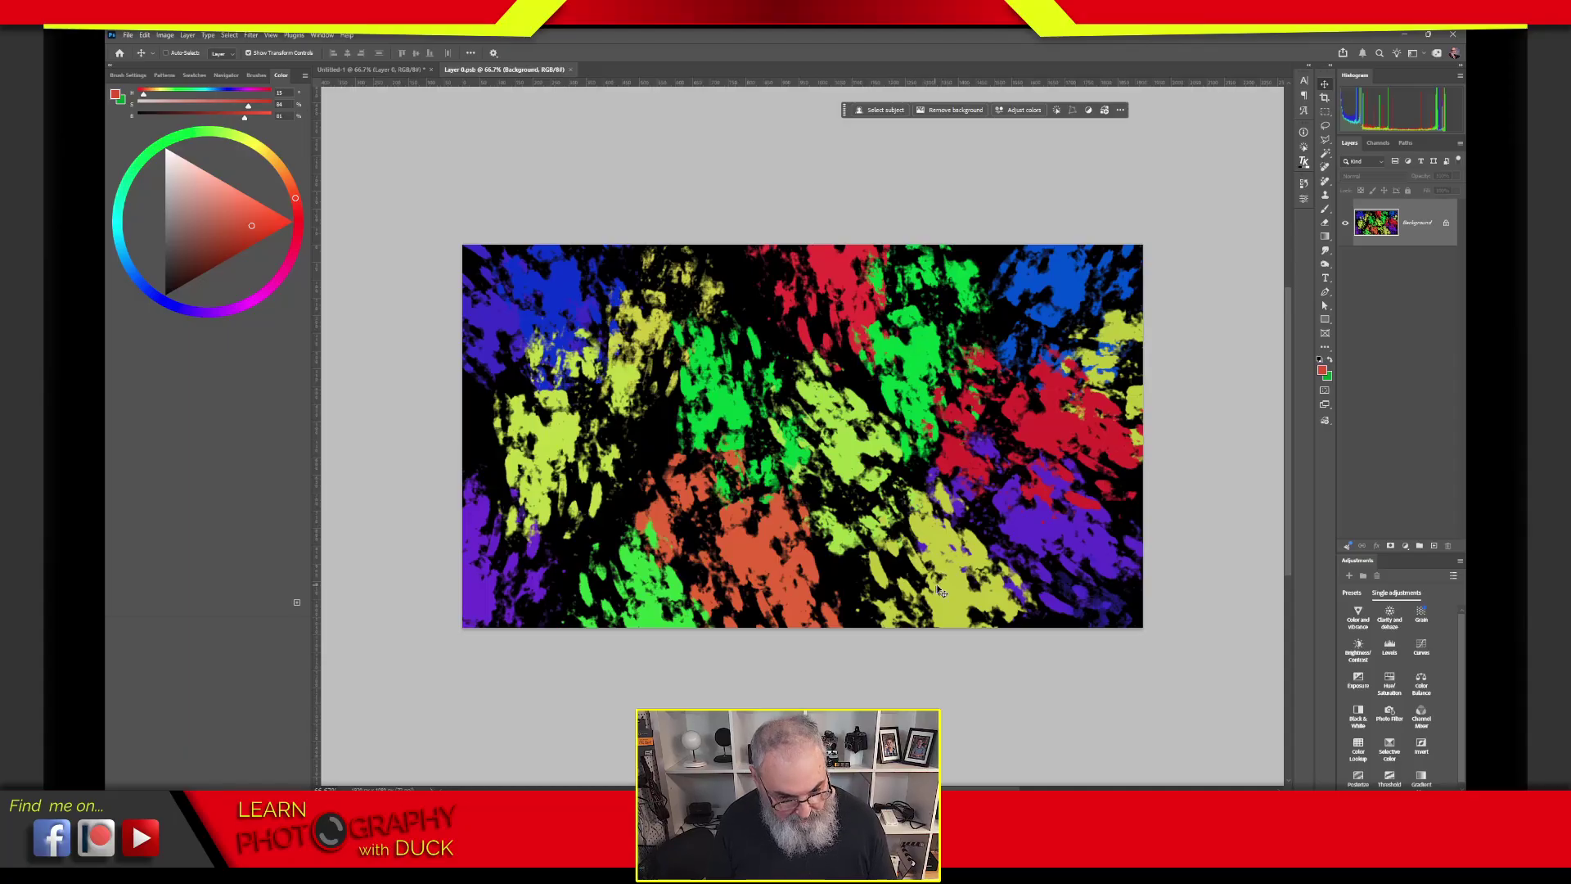
pyautogui.click(1434, 546)
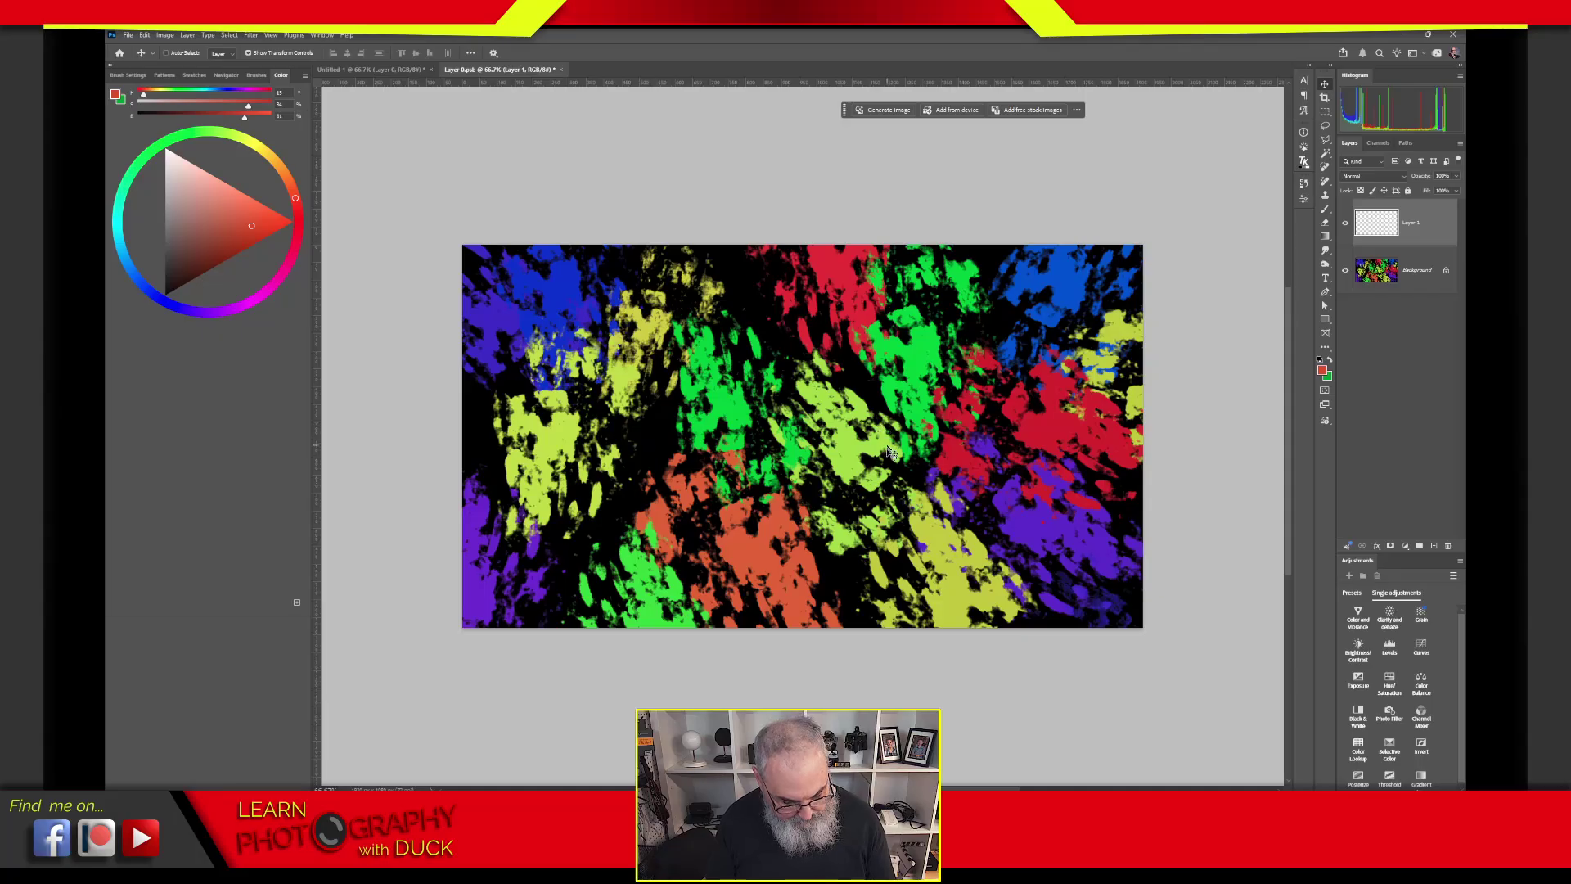
# Step: Brush red and orange strokes across the blank layer, save and close the smart object's contents, and switch to the Move tool
pyautogui.press('b')
pyautogui.moveTo(789, 474)
pyautogui.mouseDown()
pyautogui.moveTo(754, 298)
pyautogui.moveTo(916, 507)
pyautogui.moveTo(597, 508)
pyautogui.moveTo(982, 597)
pyautogui.mouseUp()
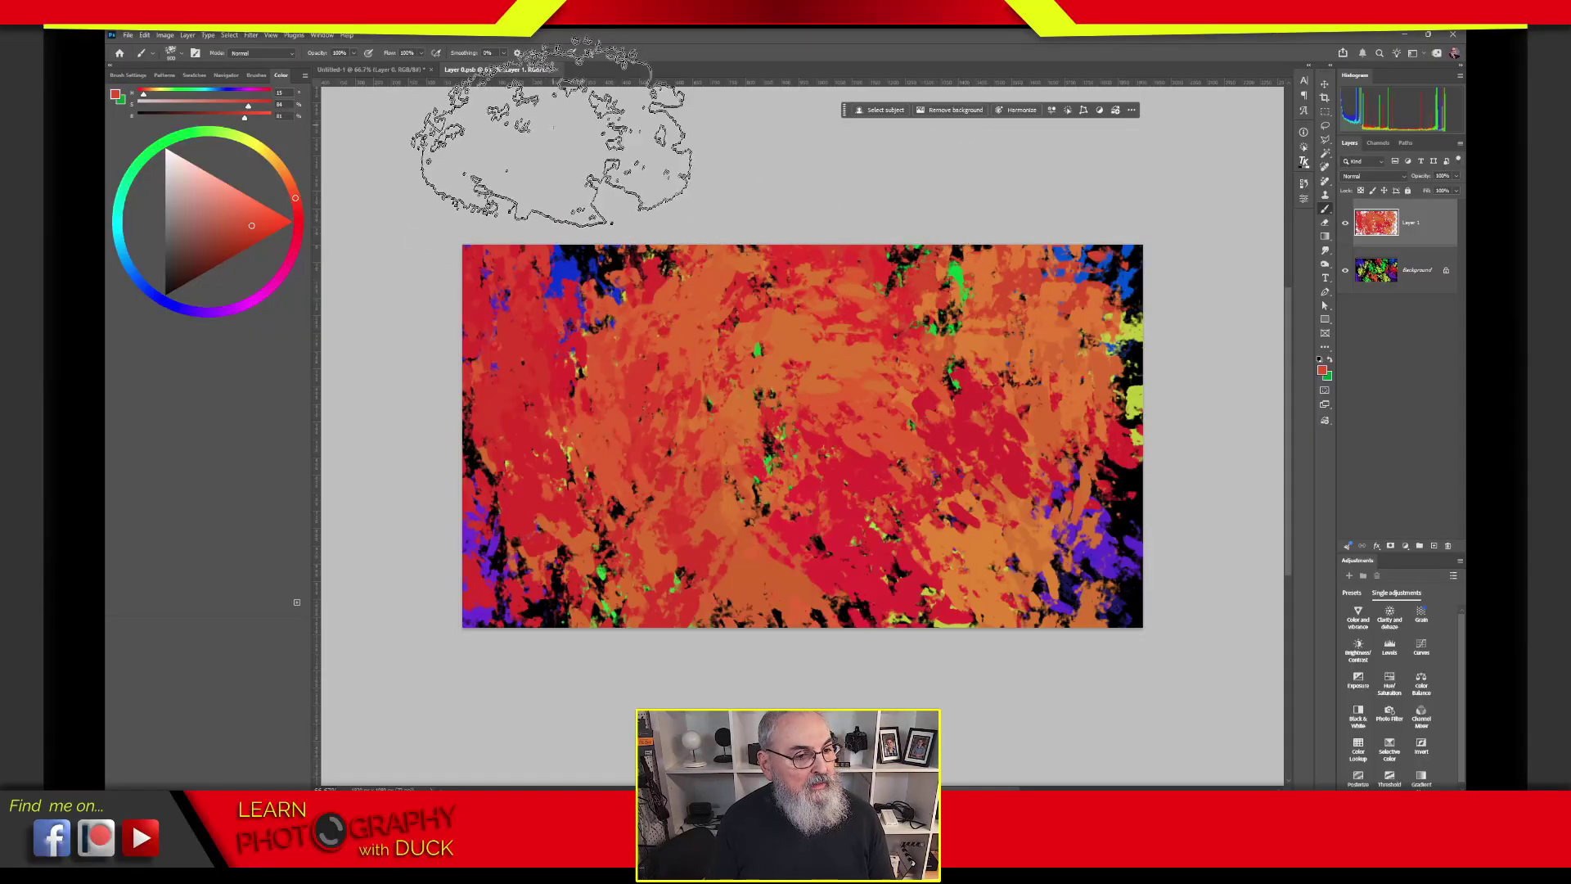
pyautogui.click(556, 71)
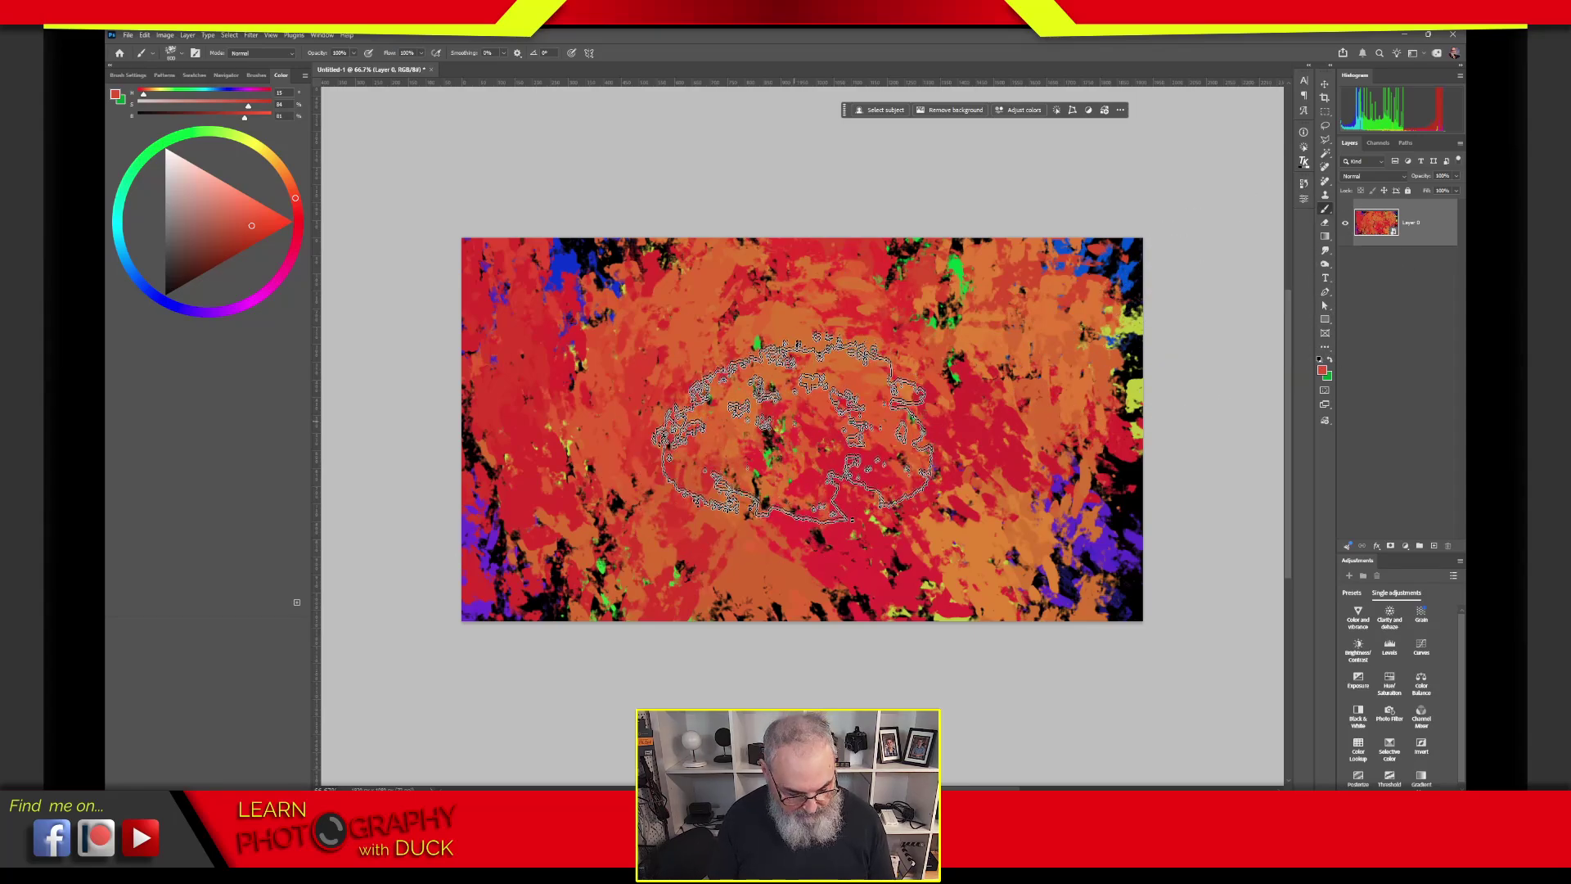
pyautogui.press('v')
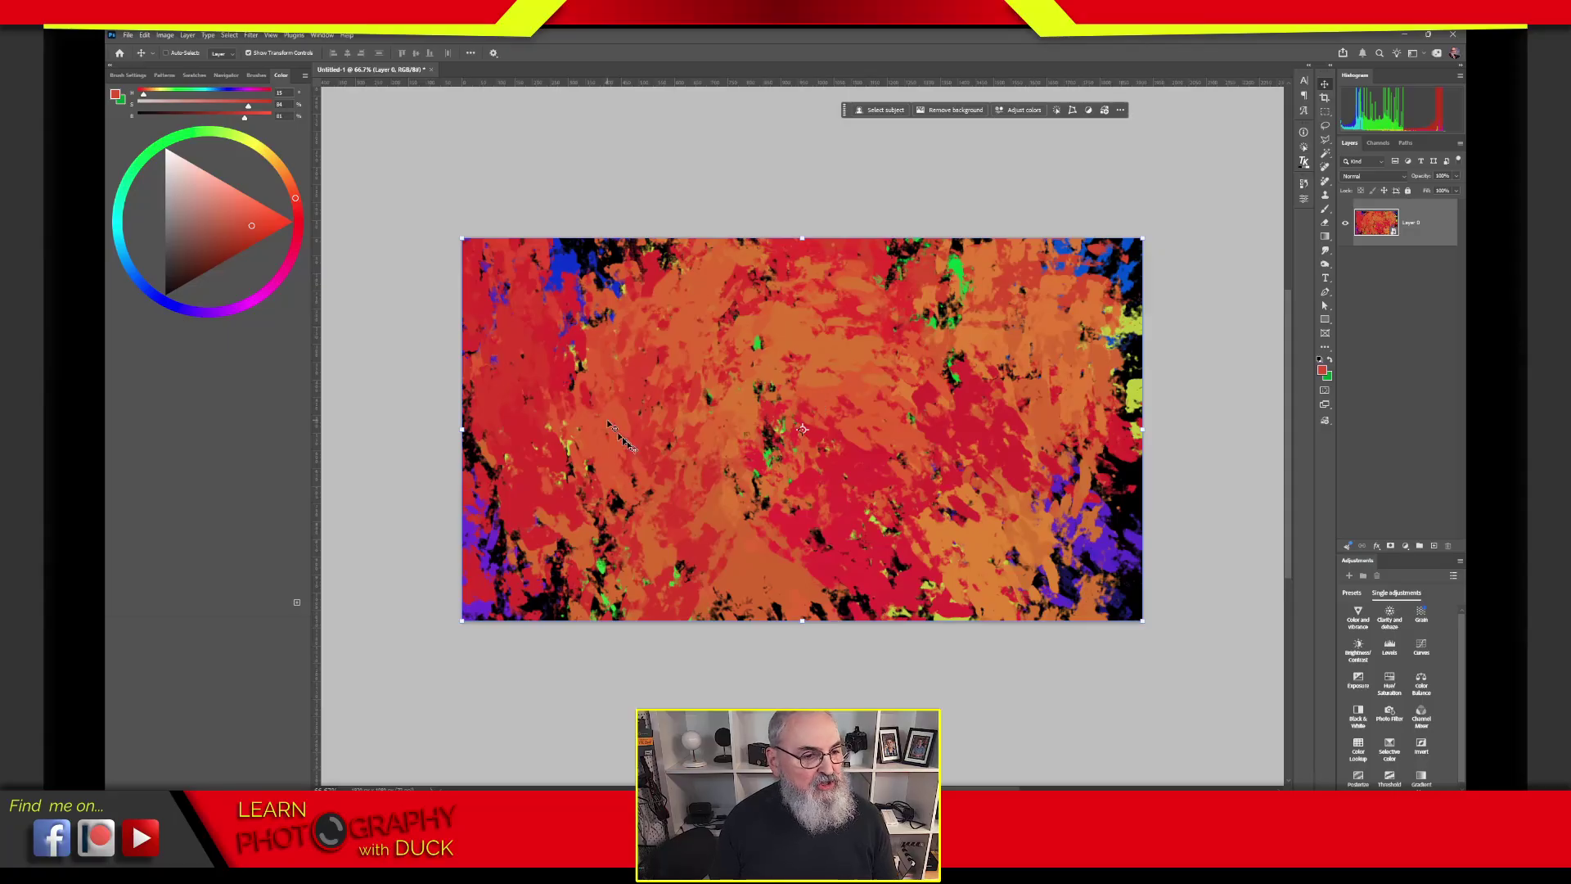
# Step: Reopen the smart object's contents, delete the red-orange painted layer above the Background, and save and close the contents
pyautogui.doubleClick(1379, 223)
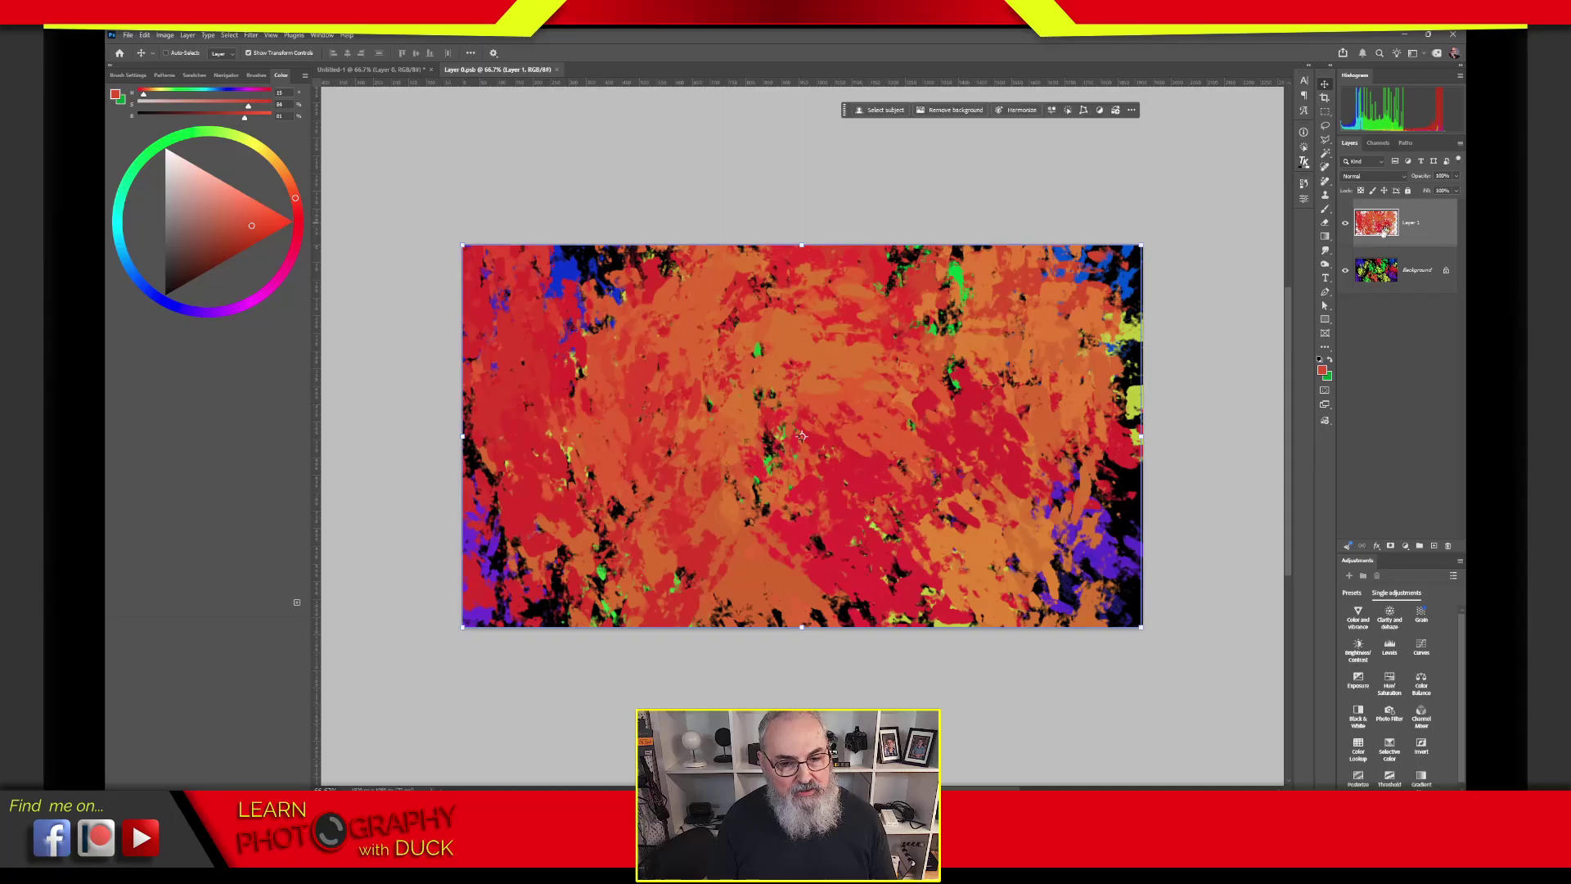
pyautogui.moveTo(1376, 229); pyautogui.dragTo(1449, 545)
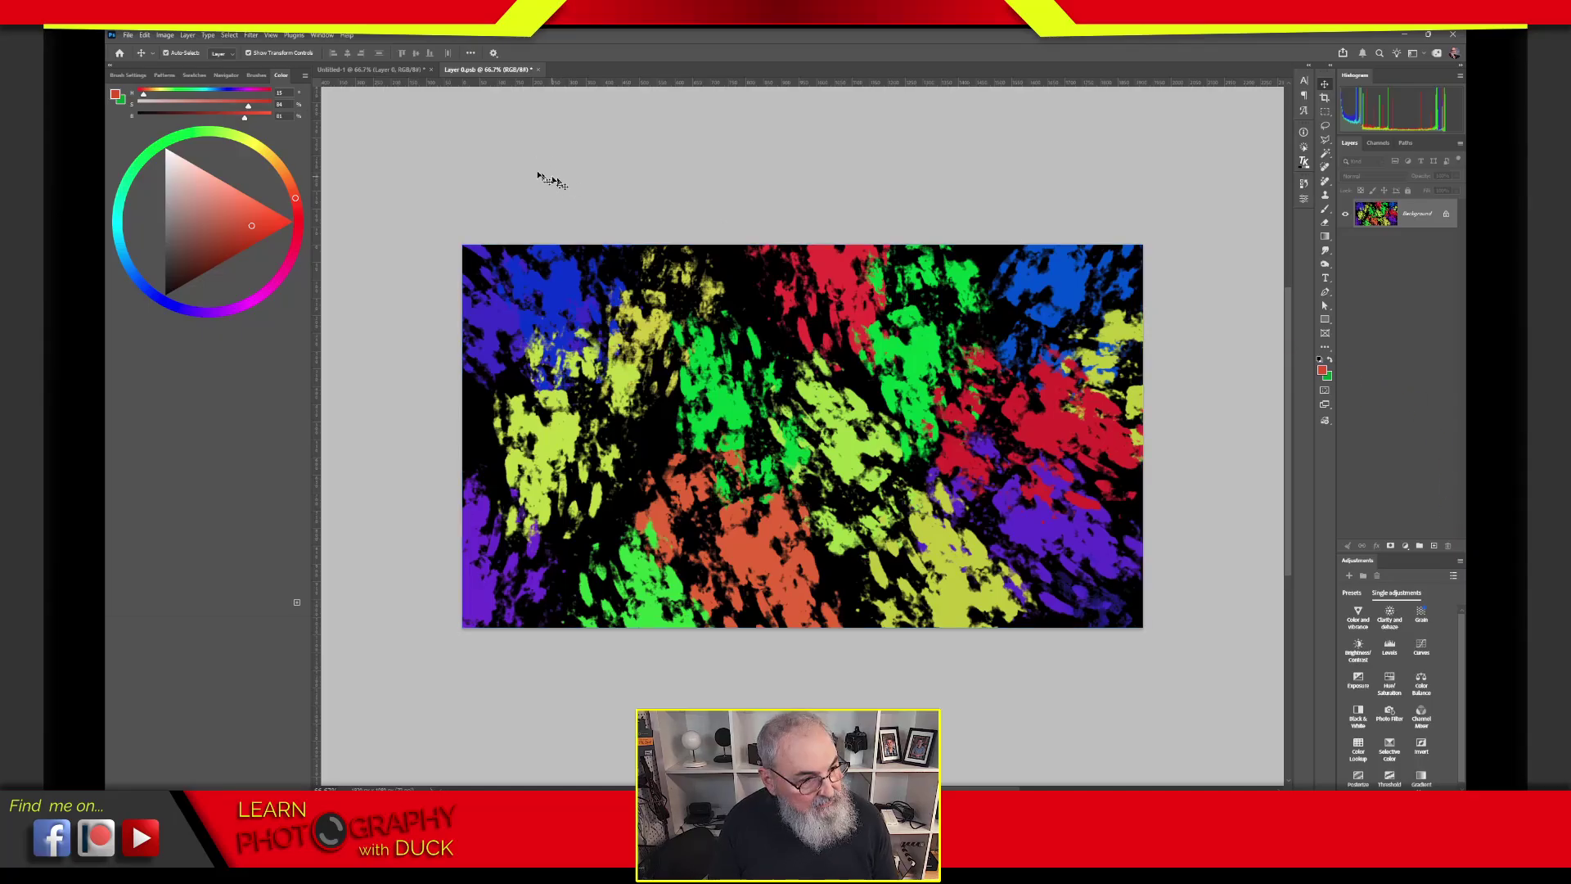
pyautogui.hotkey('ctrl', 's')
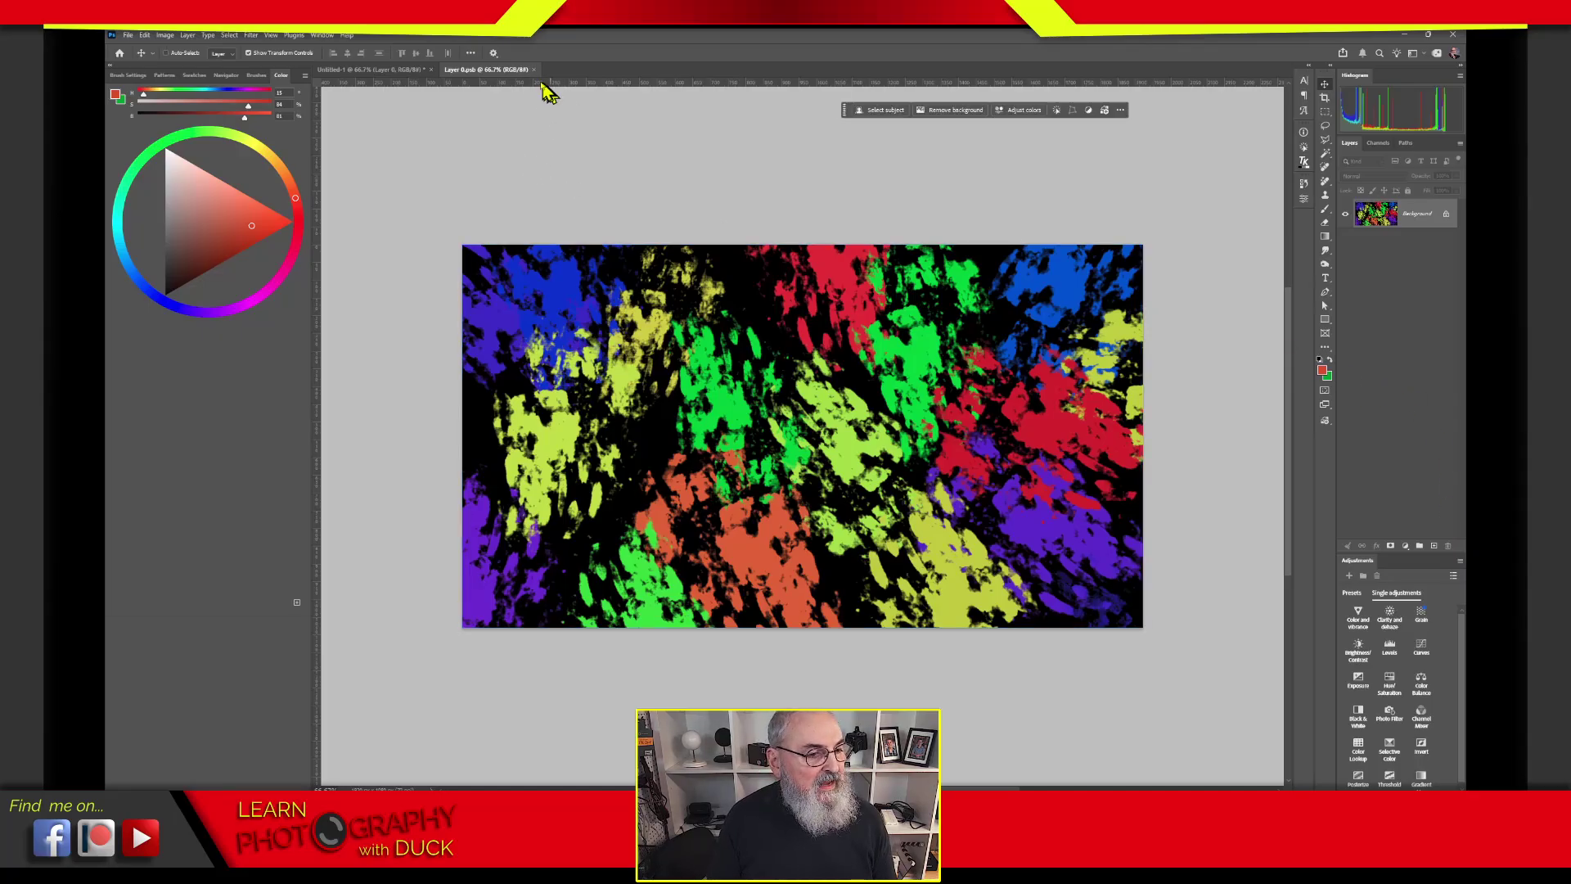
pyautogui.click(534, 70)
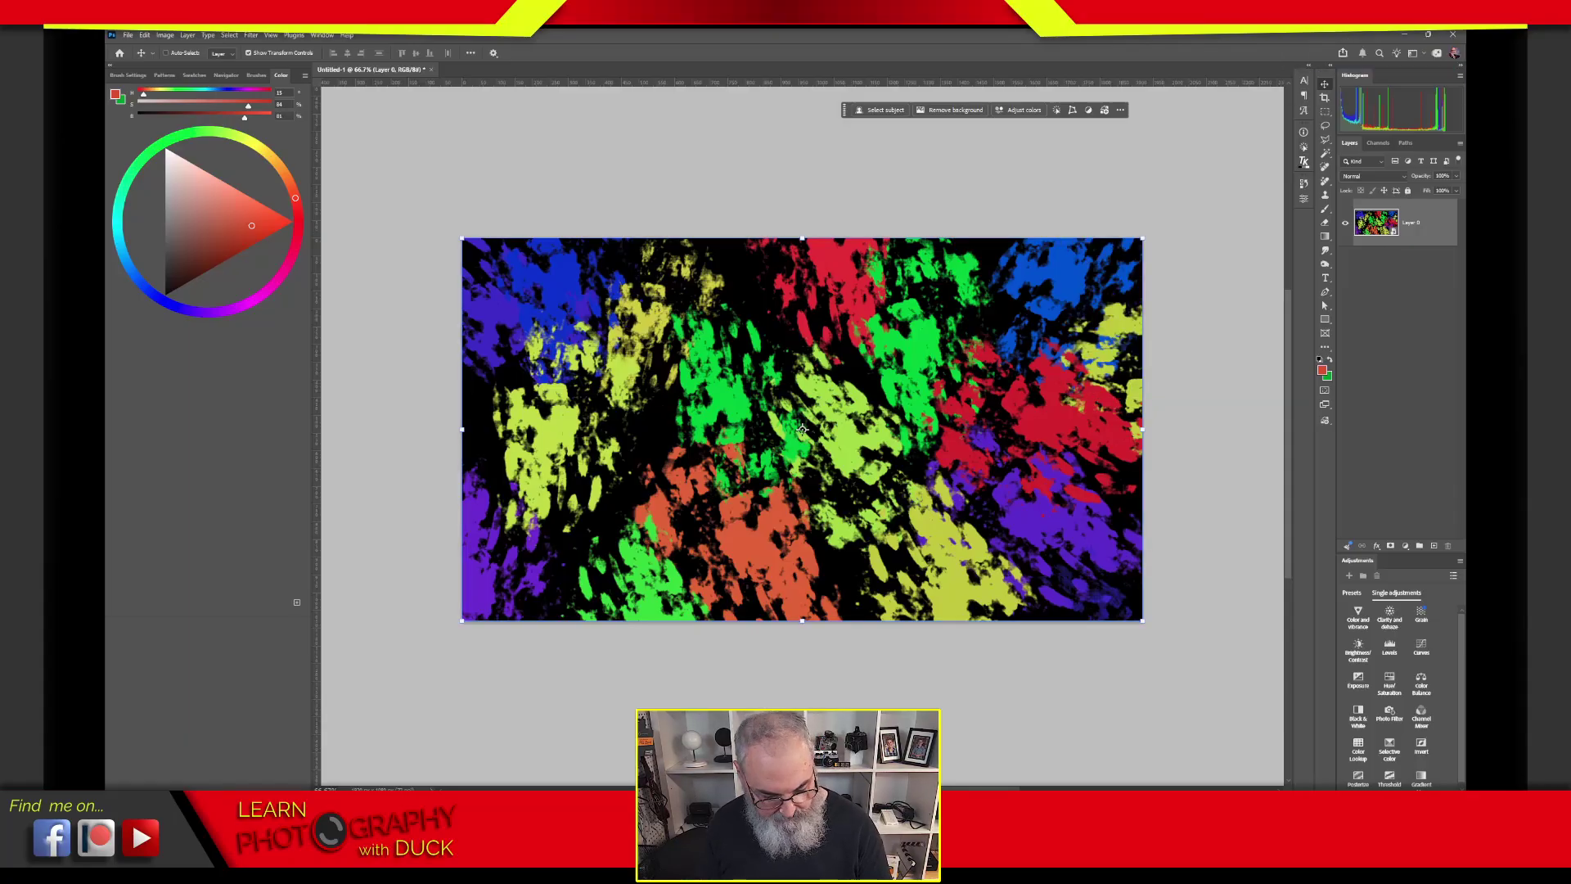
pyautogui.scroll(5, 1256, 273)
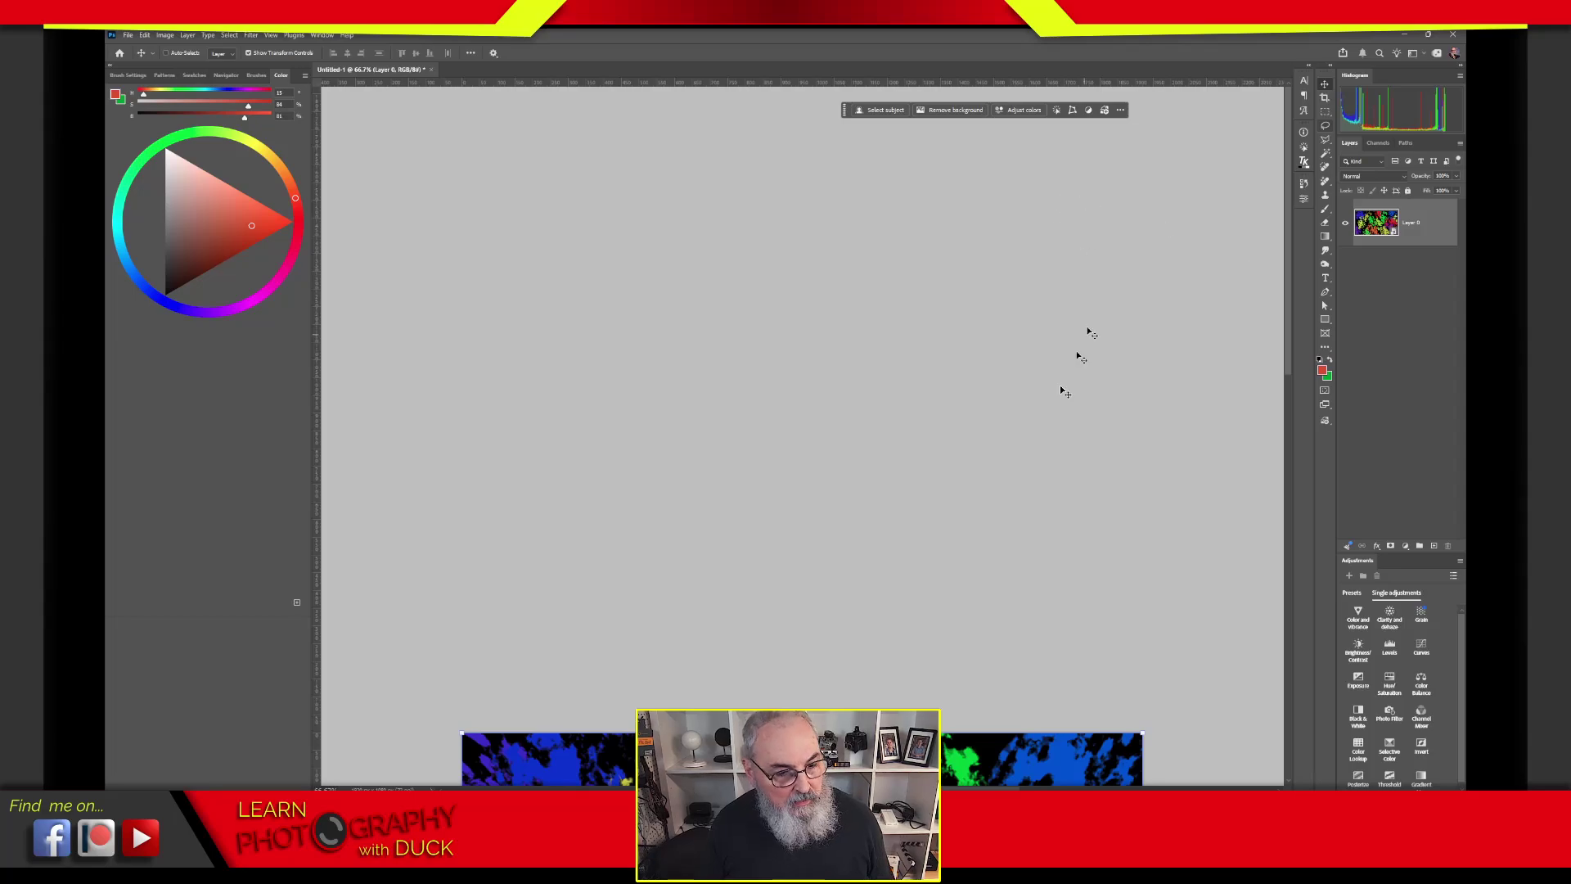
pyautogui.scroll(-4, 1291, 308)
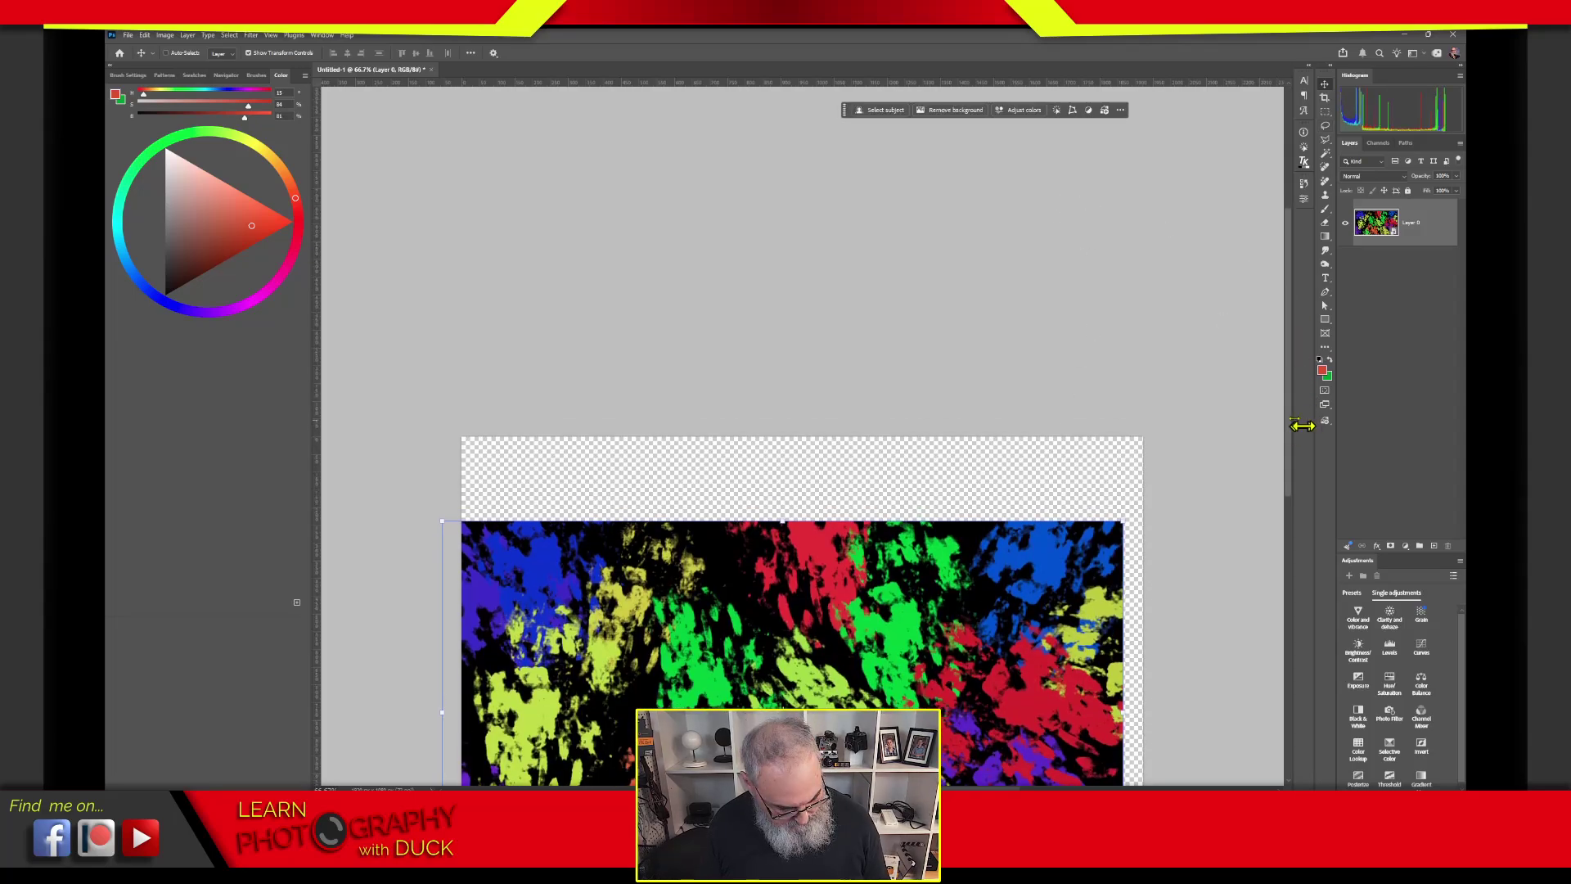
pyautogui.scroll(-3, 1299, 393)
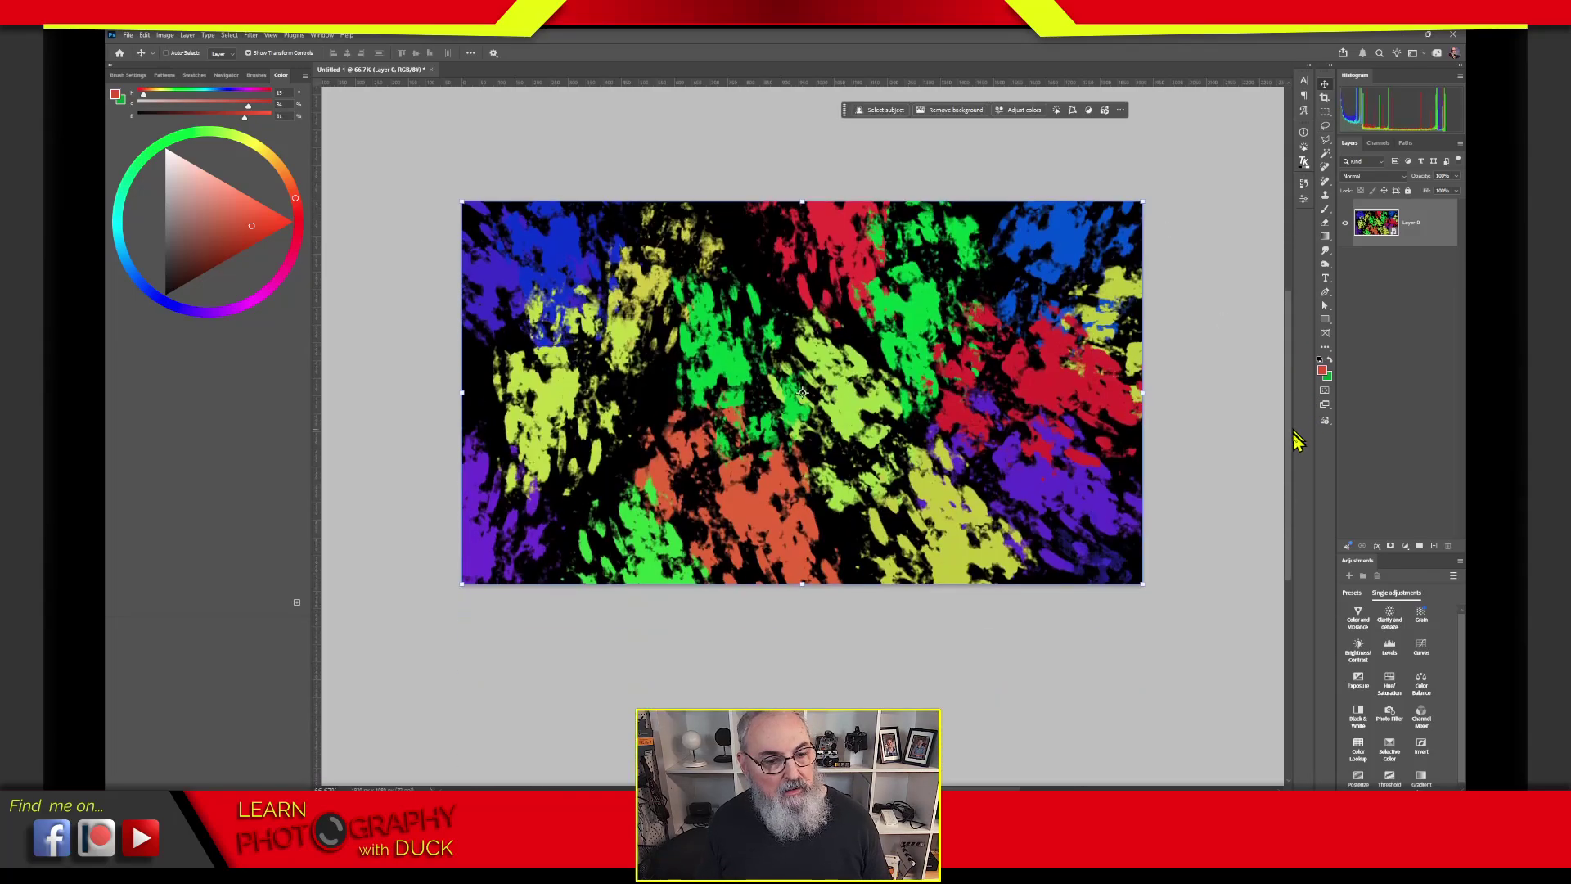
pyautogui.scroll(-1, 1293, 419)
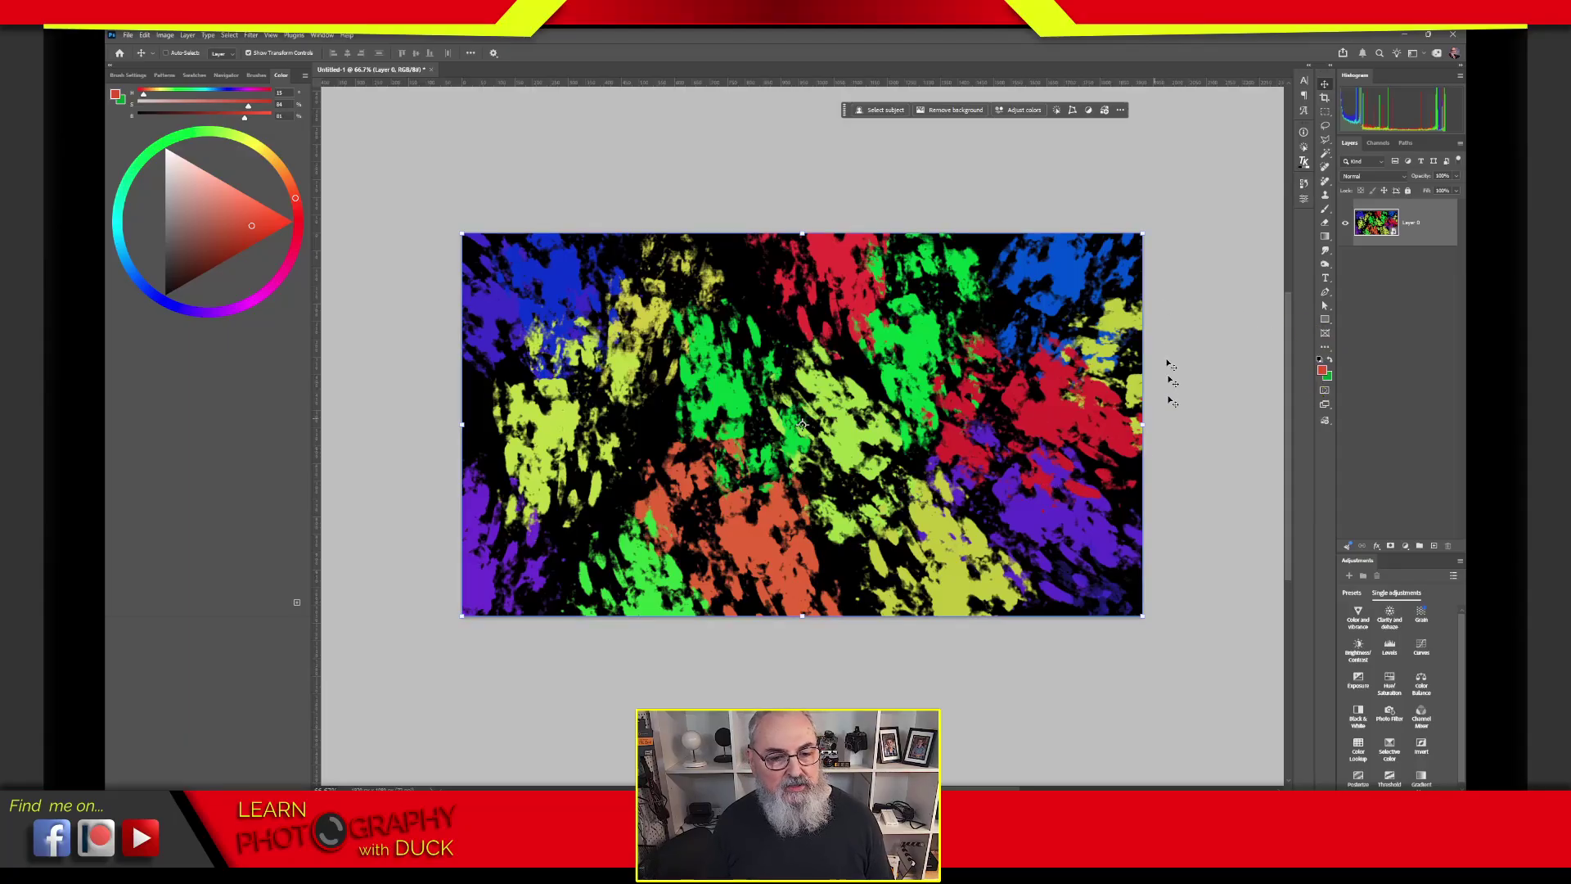
pyautogui.click(1400, 331)
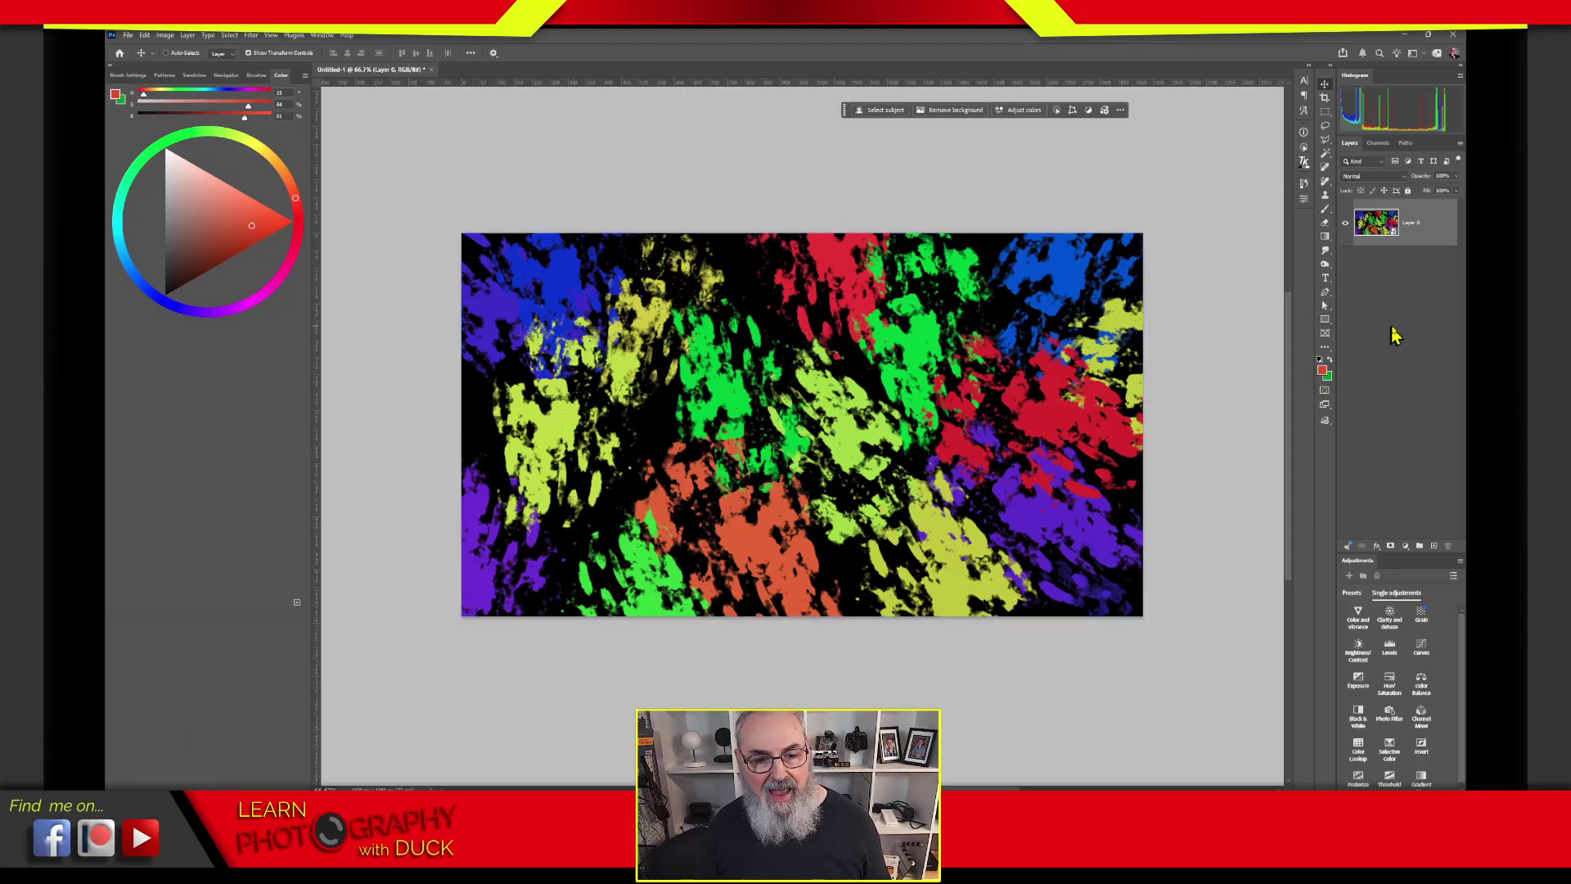
# Step: Open the Mezzotint filter for the smart object layer and inspect the red area in its preview
pyautogui.click(1391, 236)
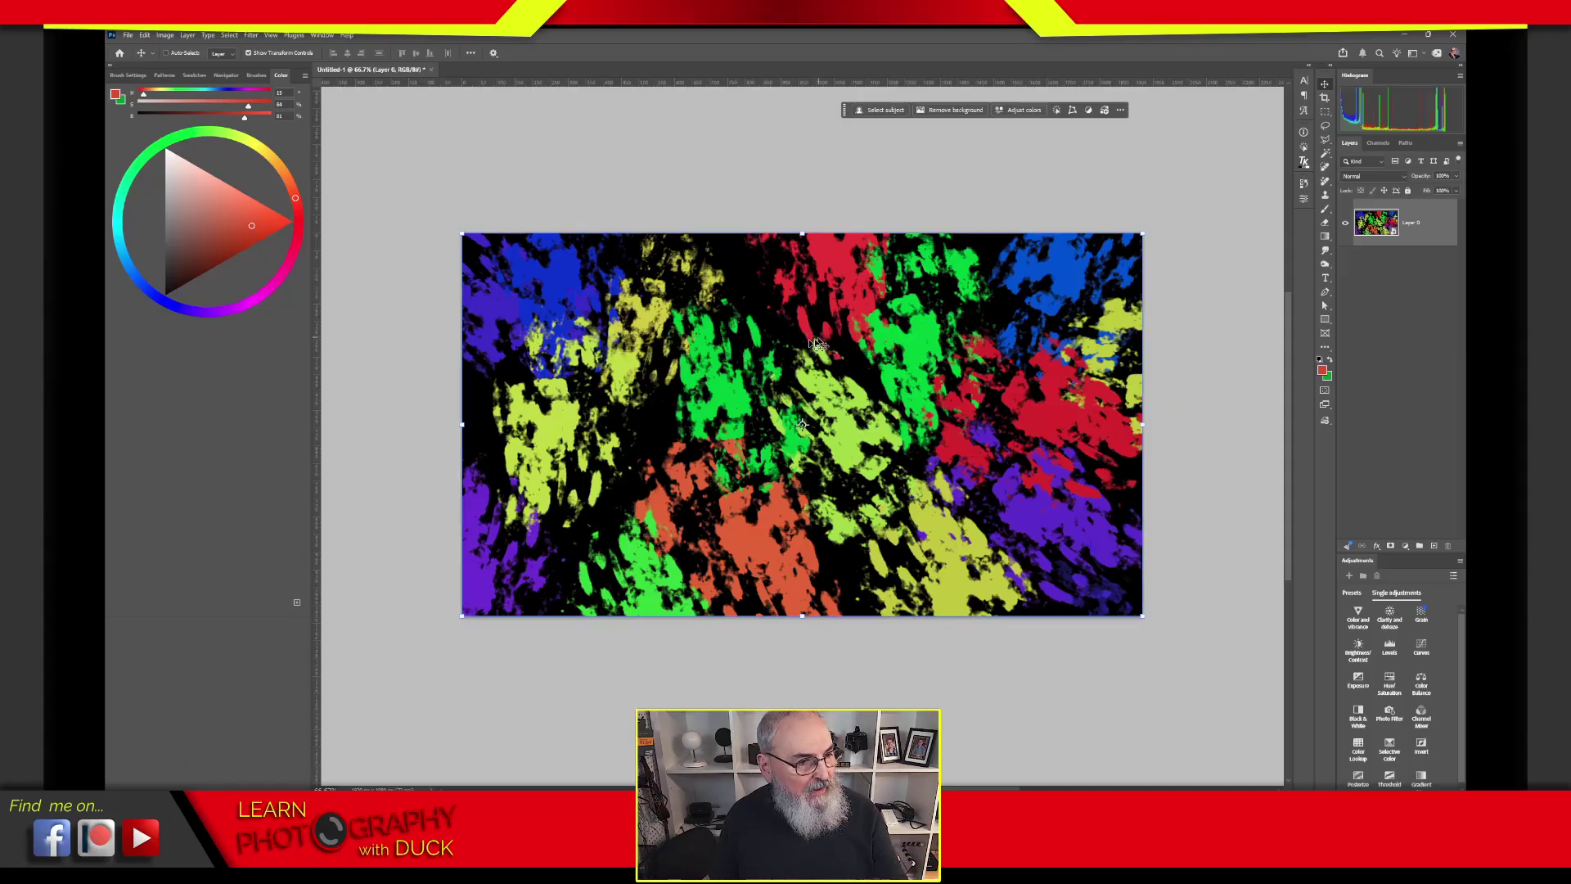
pyautogui.moveTo(455, 172); pyautogui.dragTo(495, 213)
pyautogui.moveTo(811, 311); pyautogui.dragTo(782, 299)
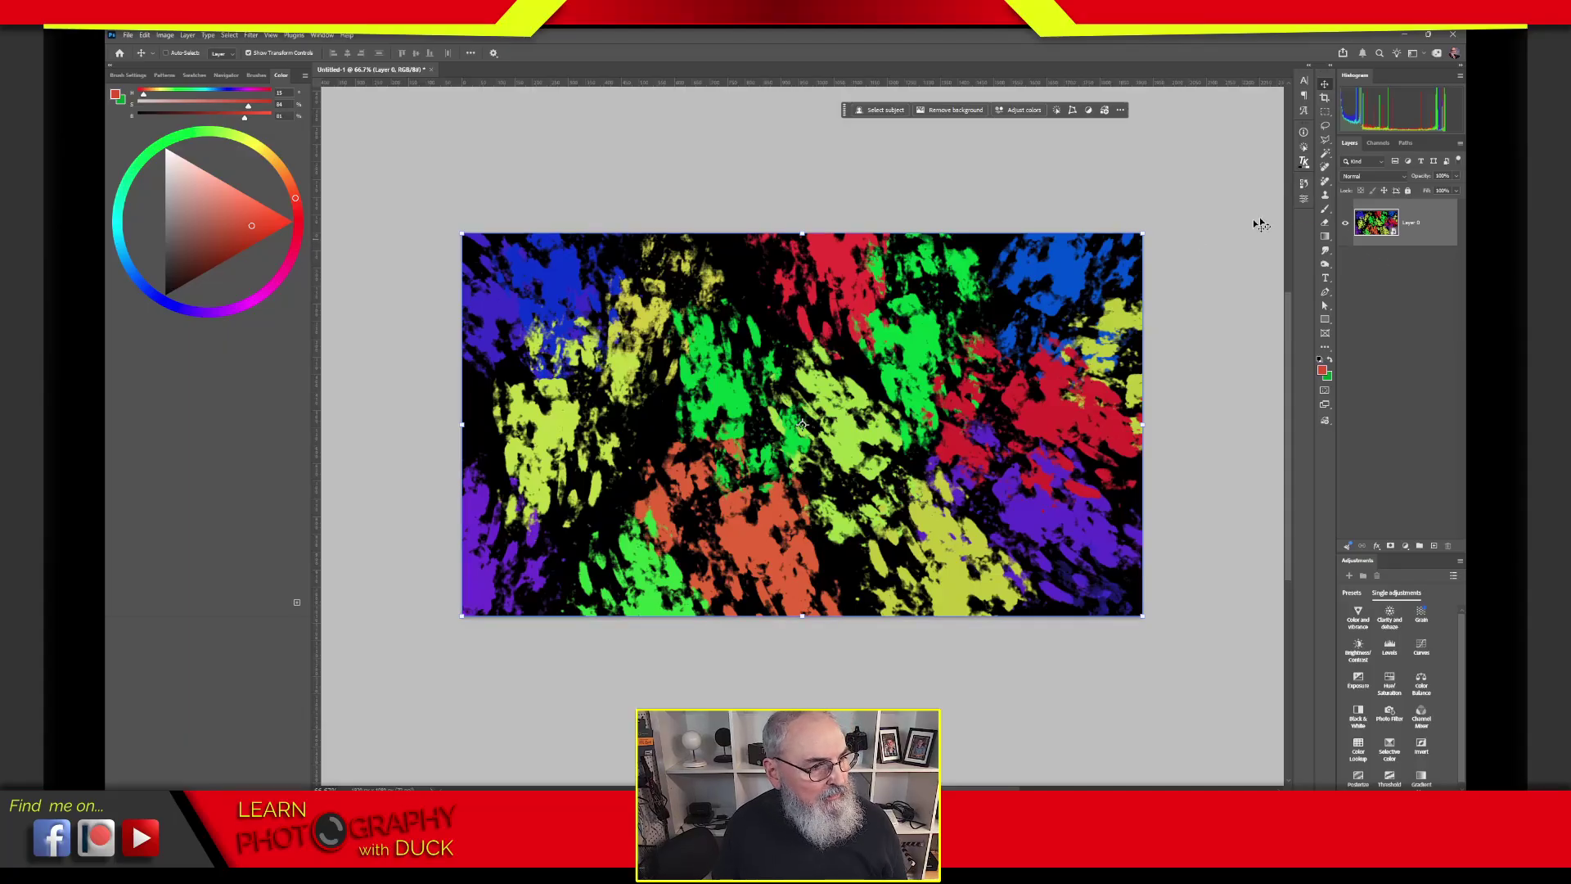
pyautogui.click(251, 36)
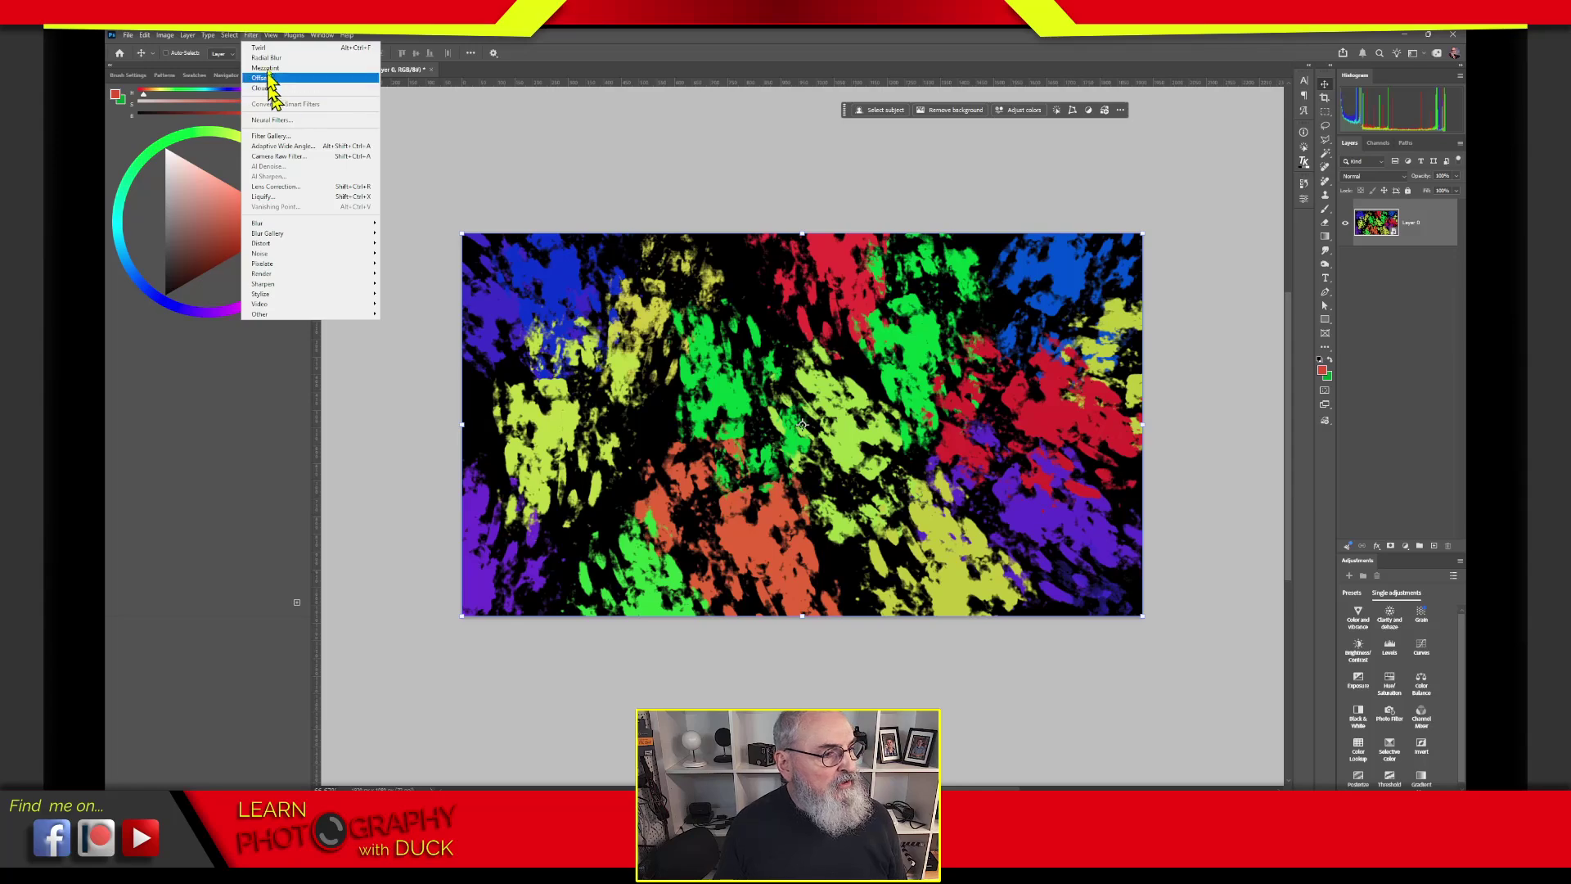
pyautogui.moveTo(315, 274)
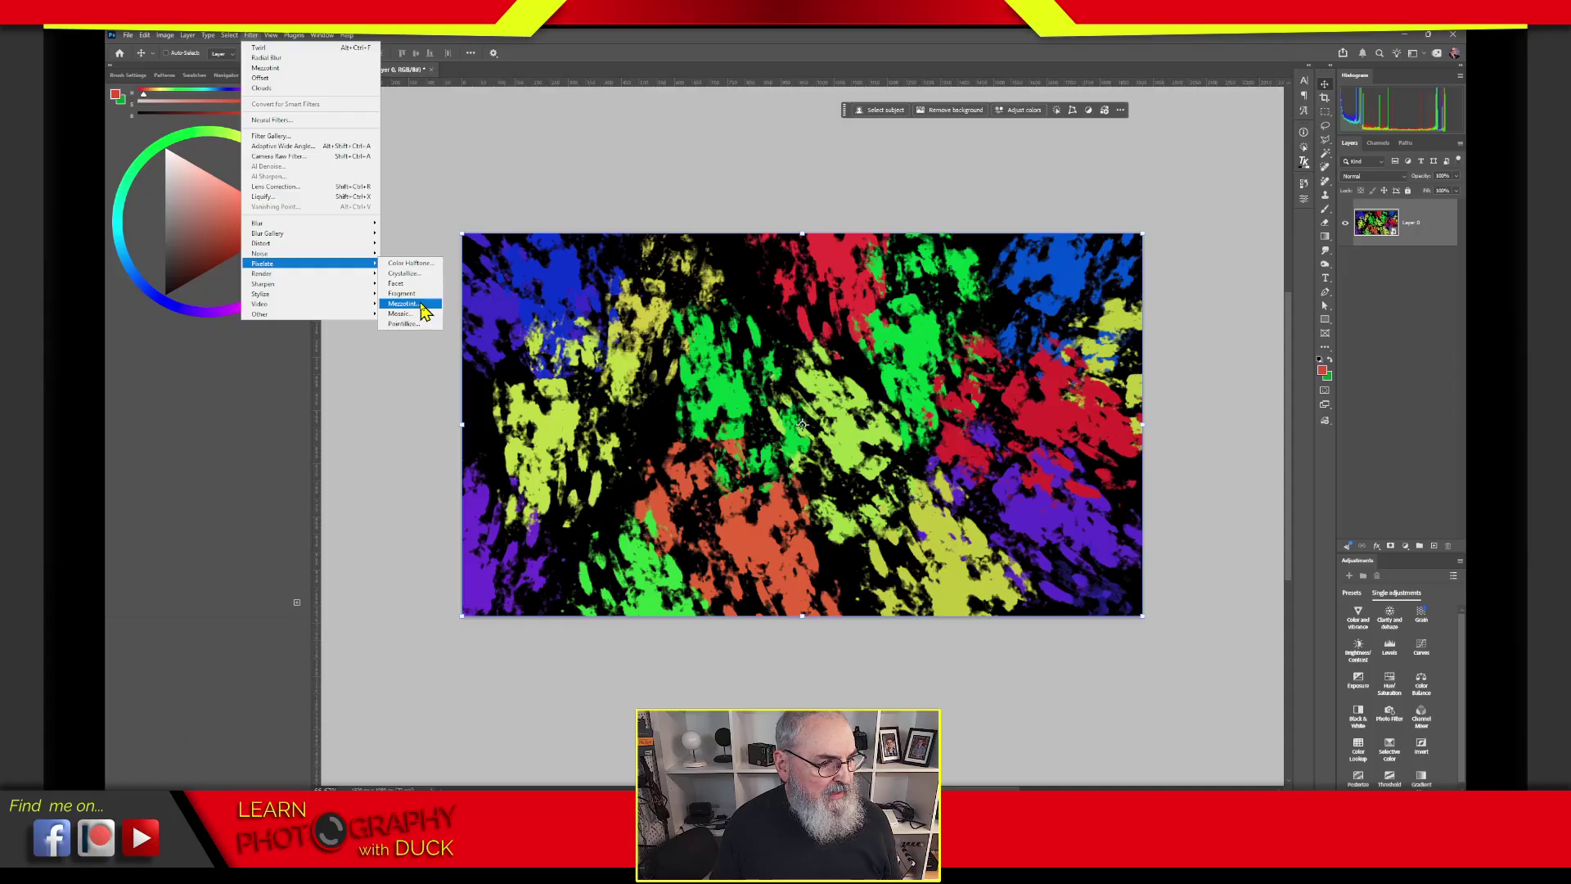
pyautogui.click(403, 304)
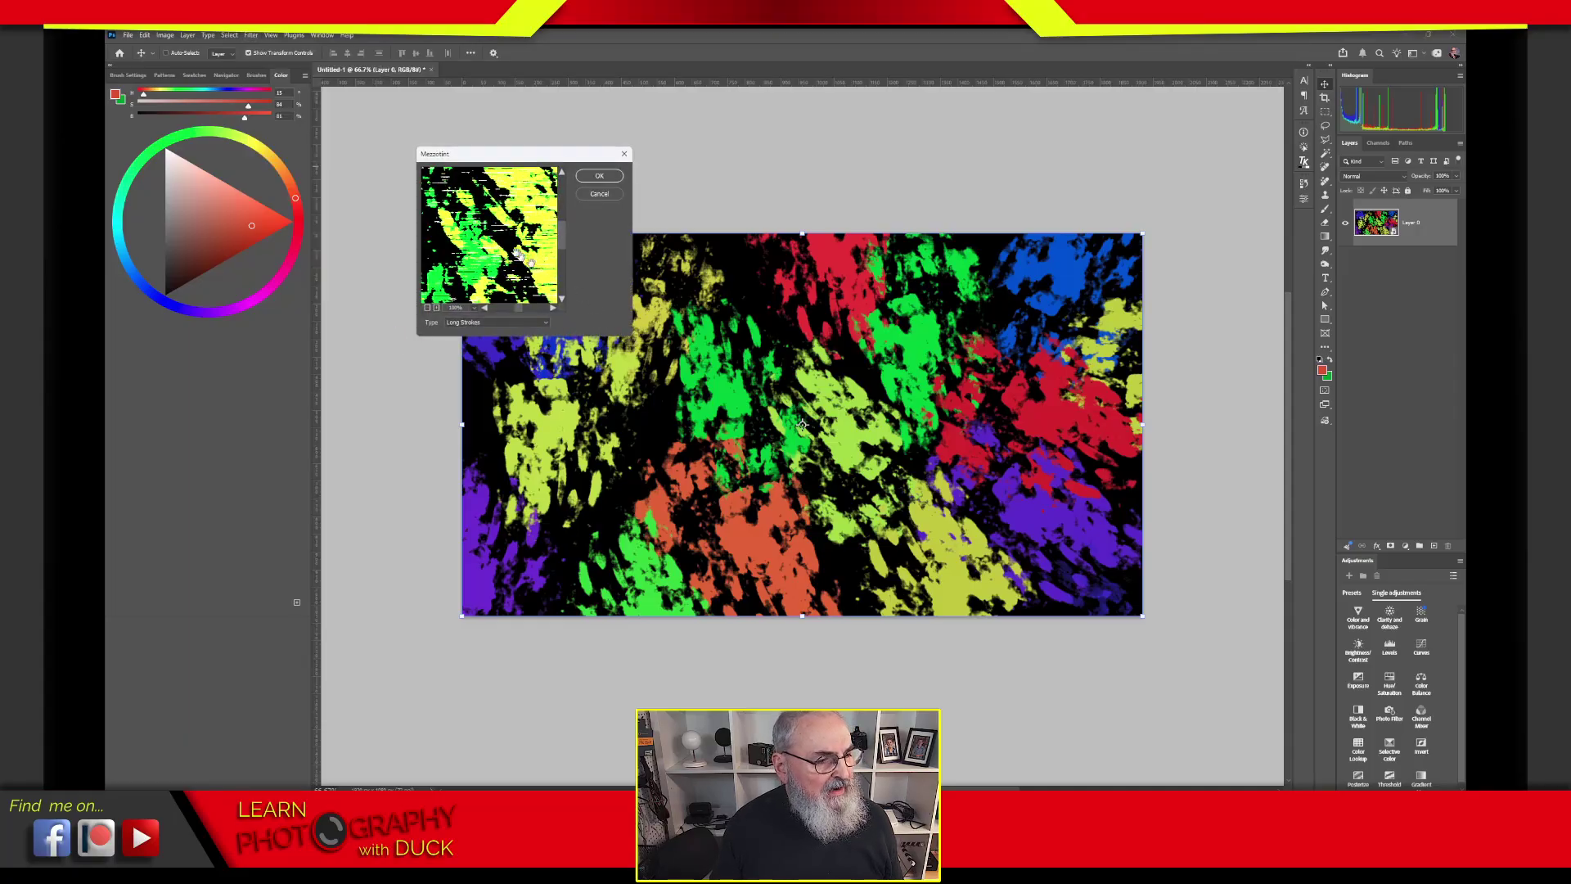
pyautogui.moveTo(565, 235); pyautogui.dragTo(562, 195)
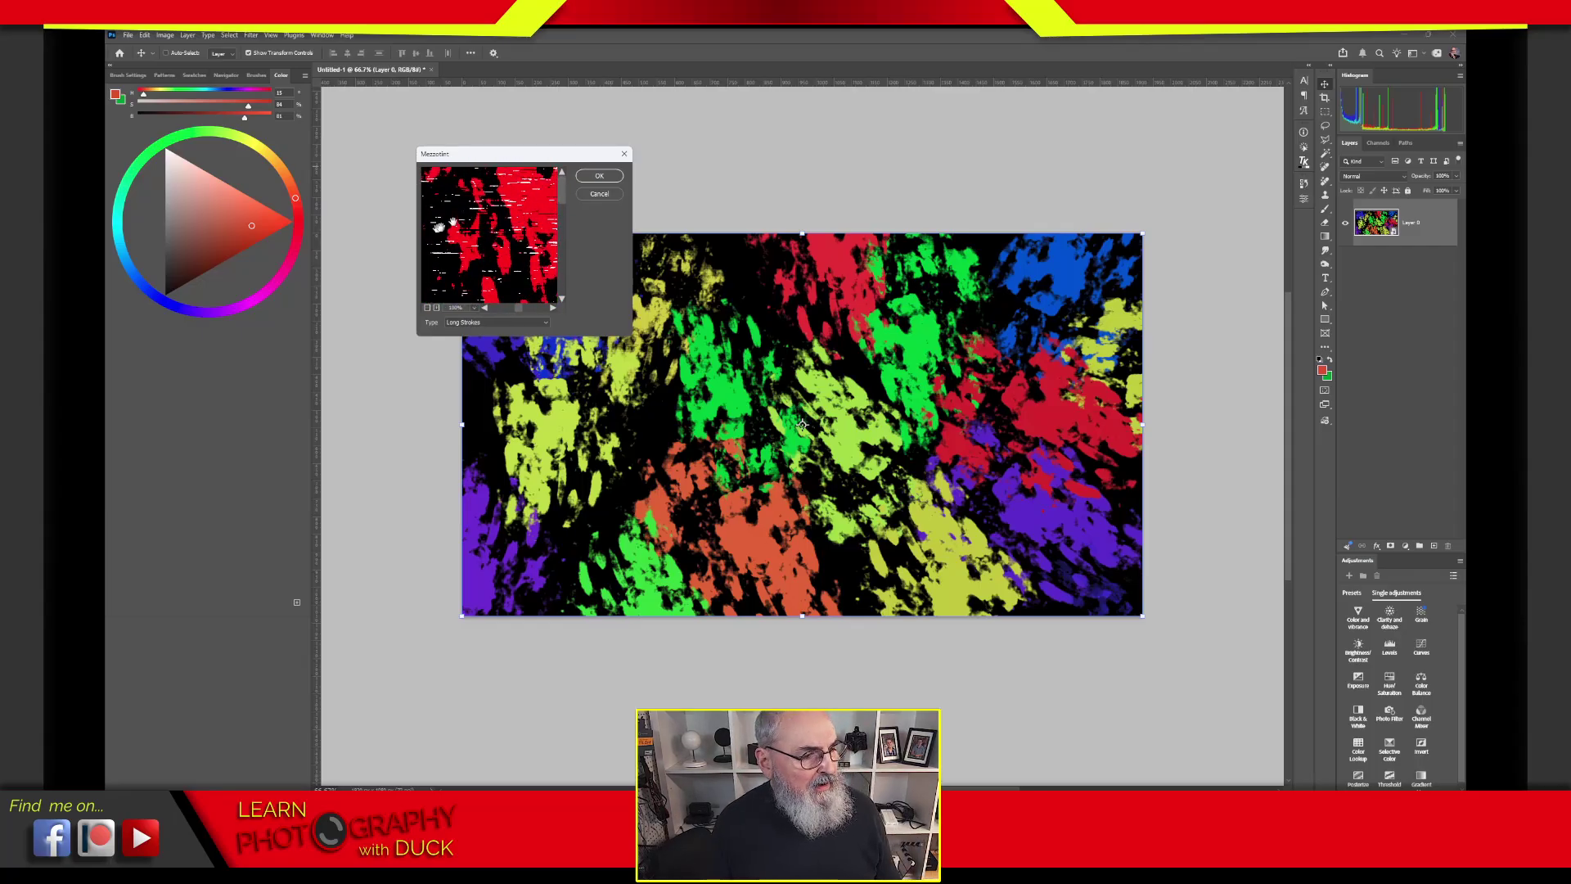
# Step: Preview the Fine Dots, Coarse Dots and Long Lines Mezzotint types on different areas of the painting
pyautogui.click(483, 323)
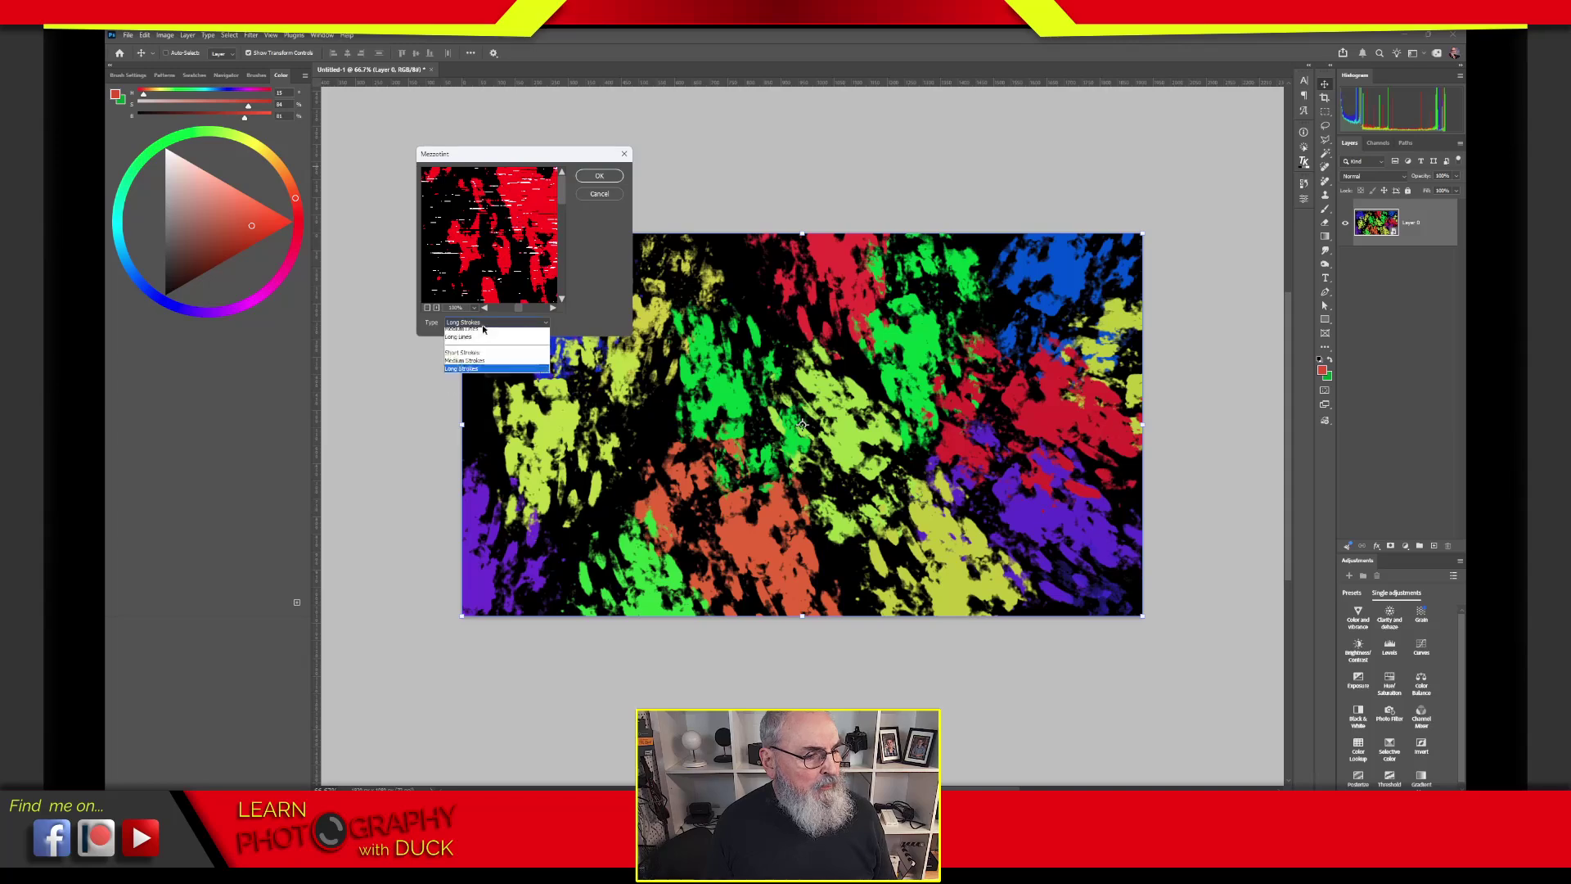
pyautogui.click(475, 326)
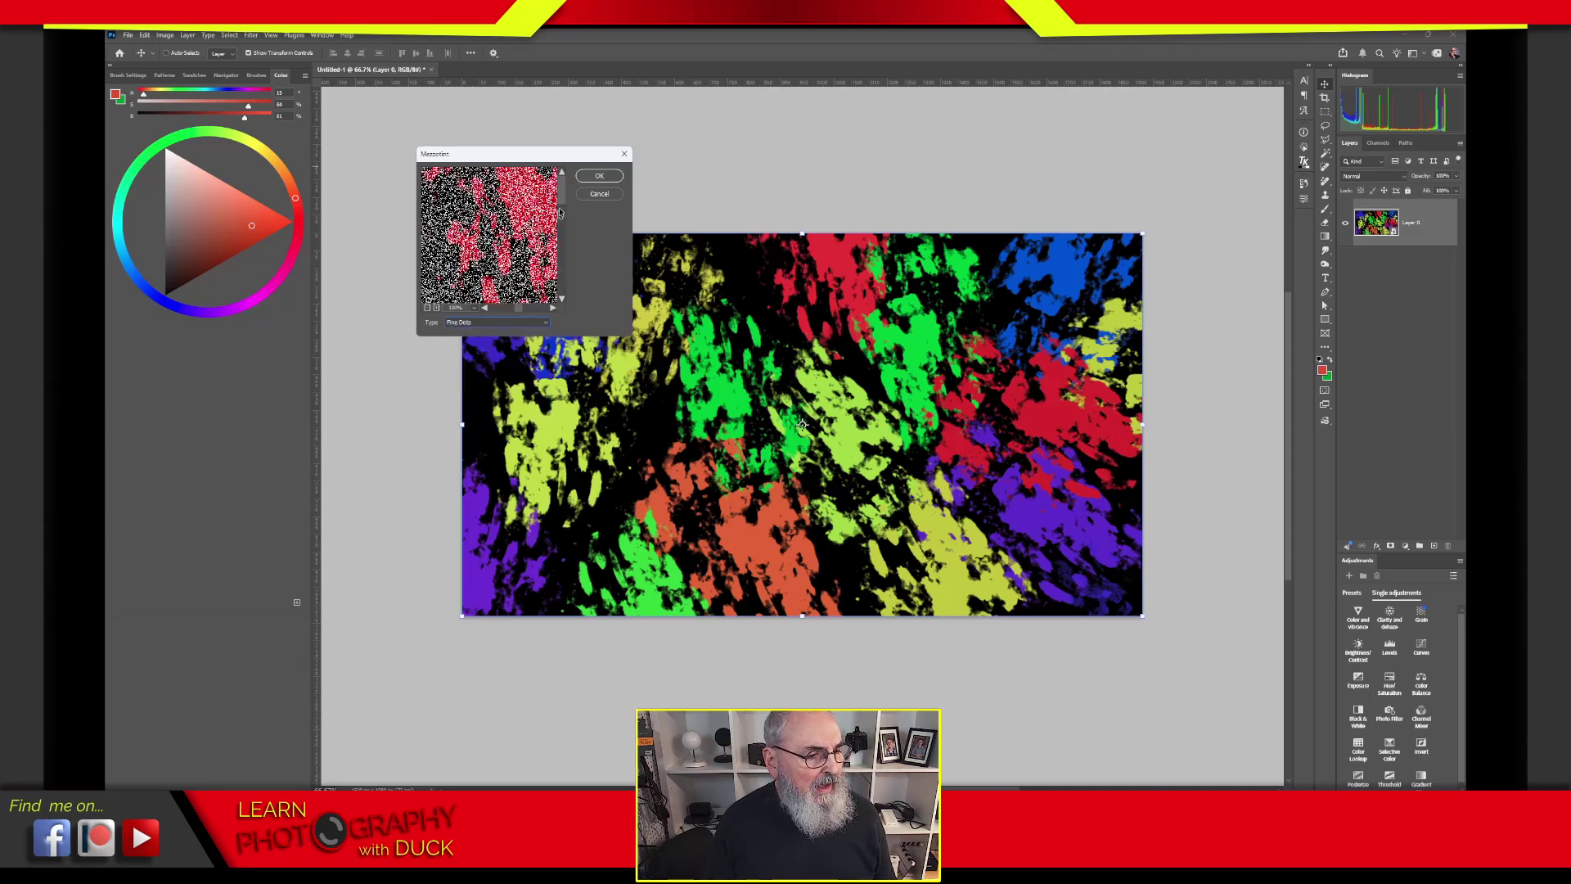
pyautogui.moveTo(567, 187); pyautogui.dragTo(552, 257)
pyautogui.click(545, 323)
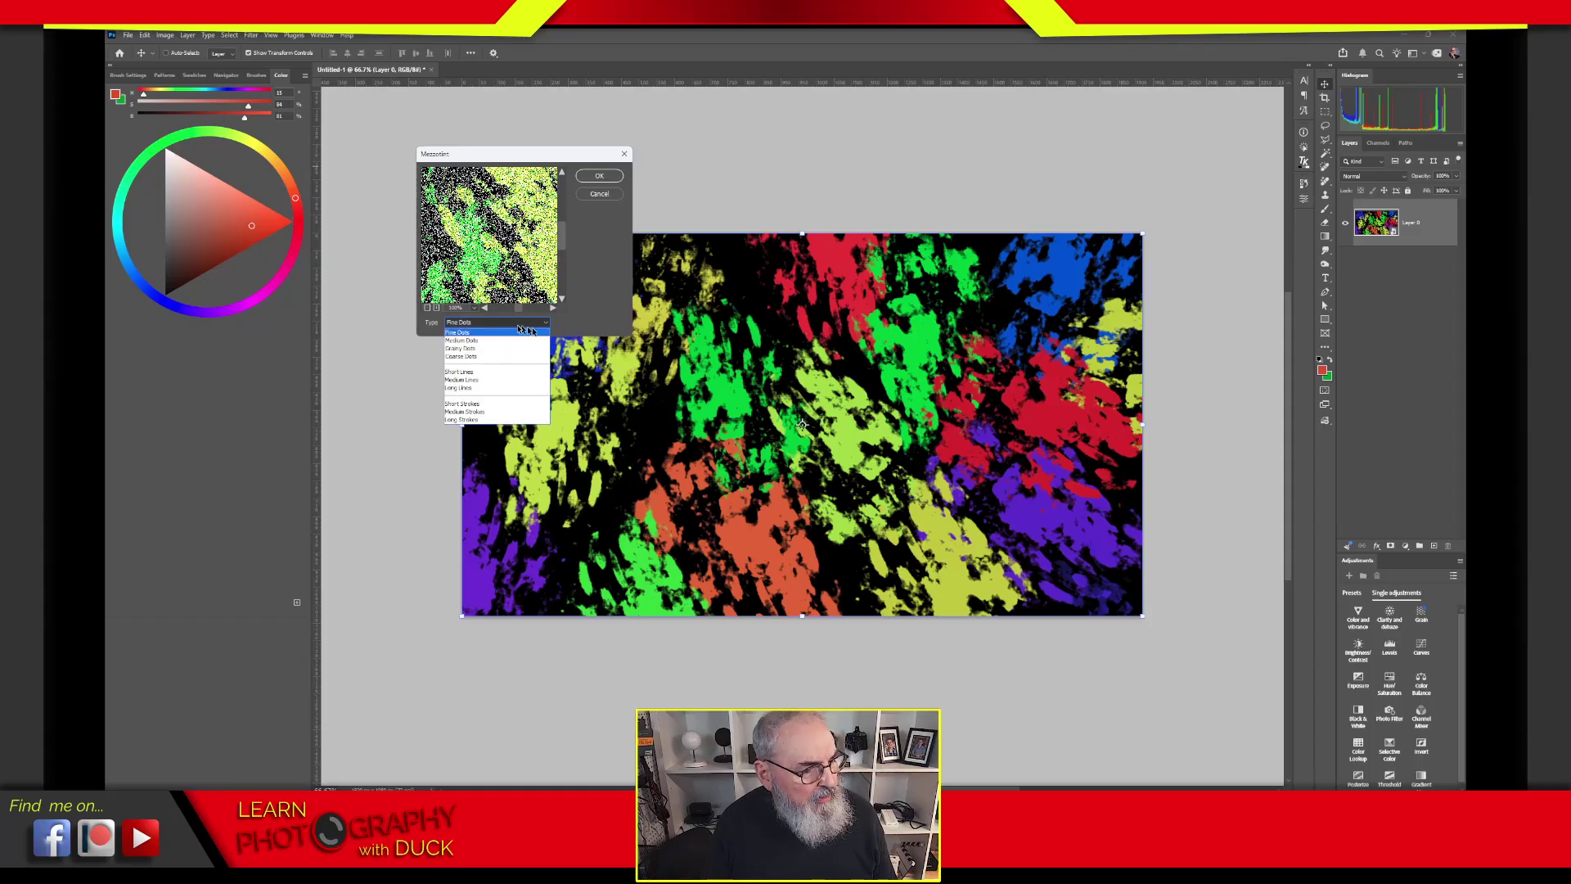
pyautogui.click(476, 357)
pyautogui.moveTo(560, 240); pyautogui.dragTo(561, 268)
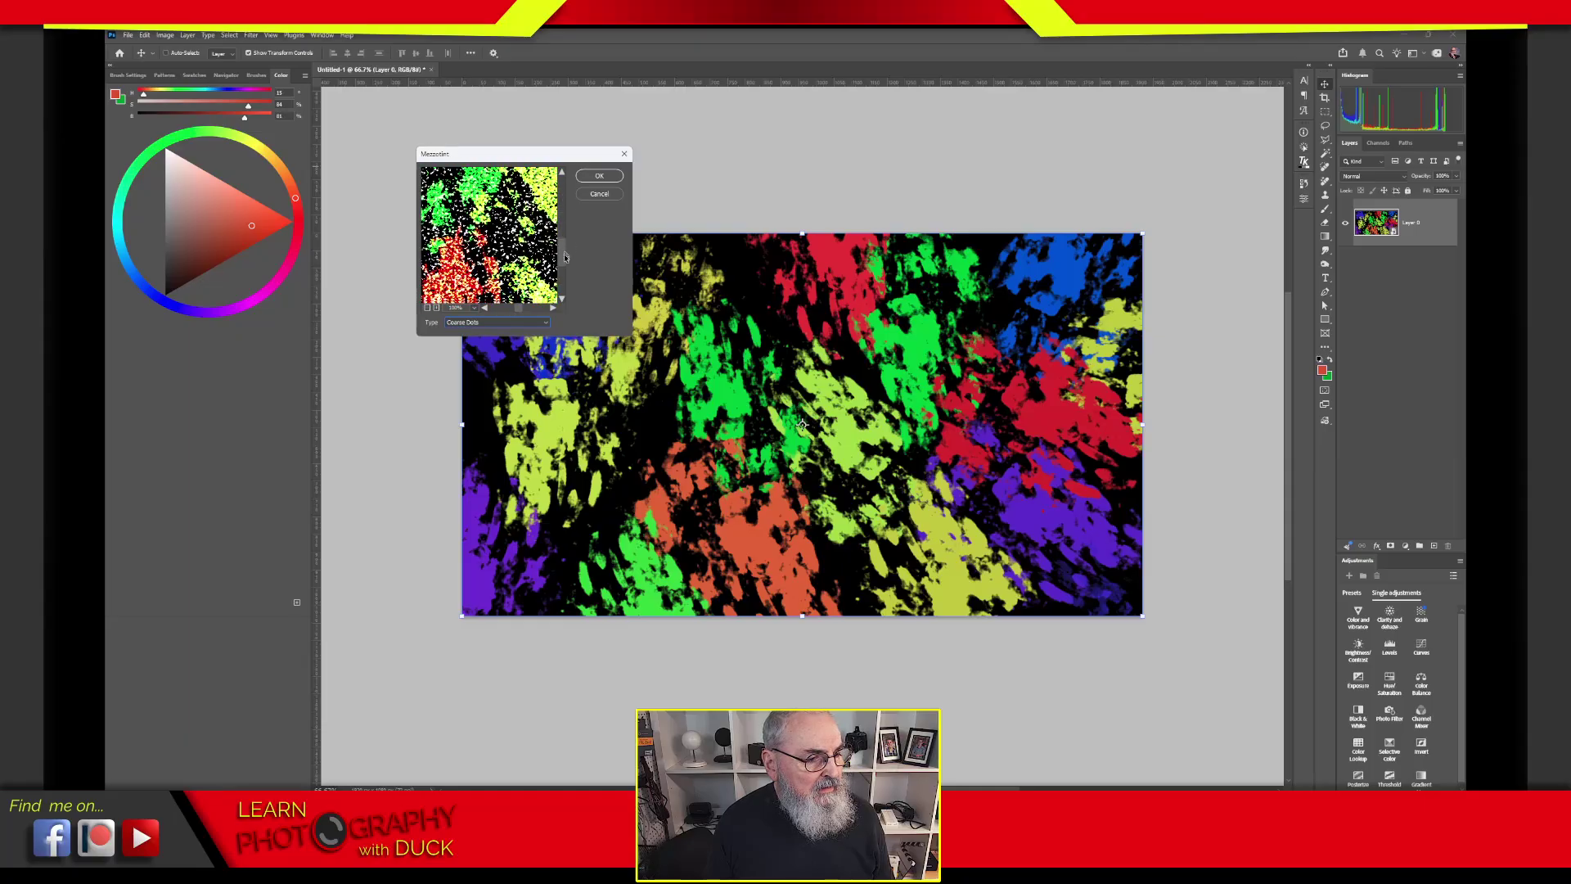
pyautogui.click(495, 323)
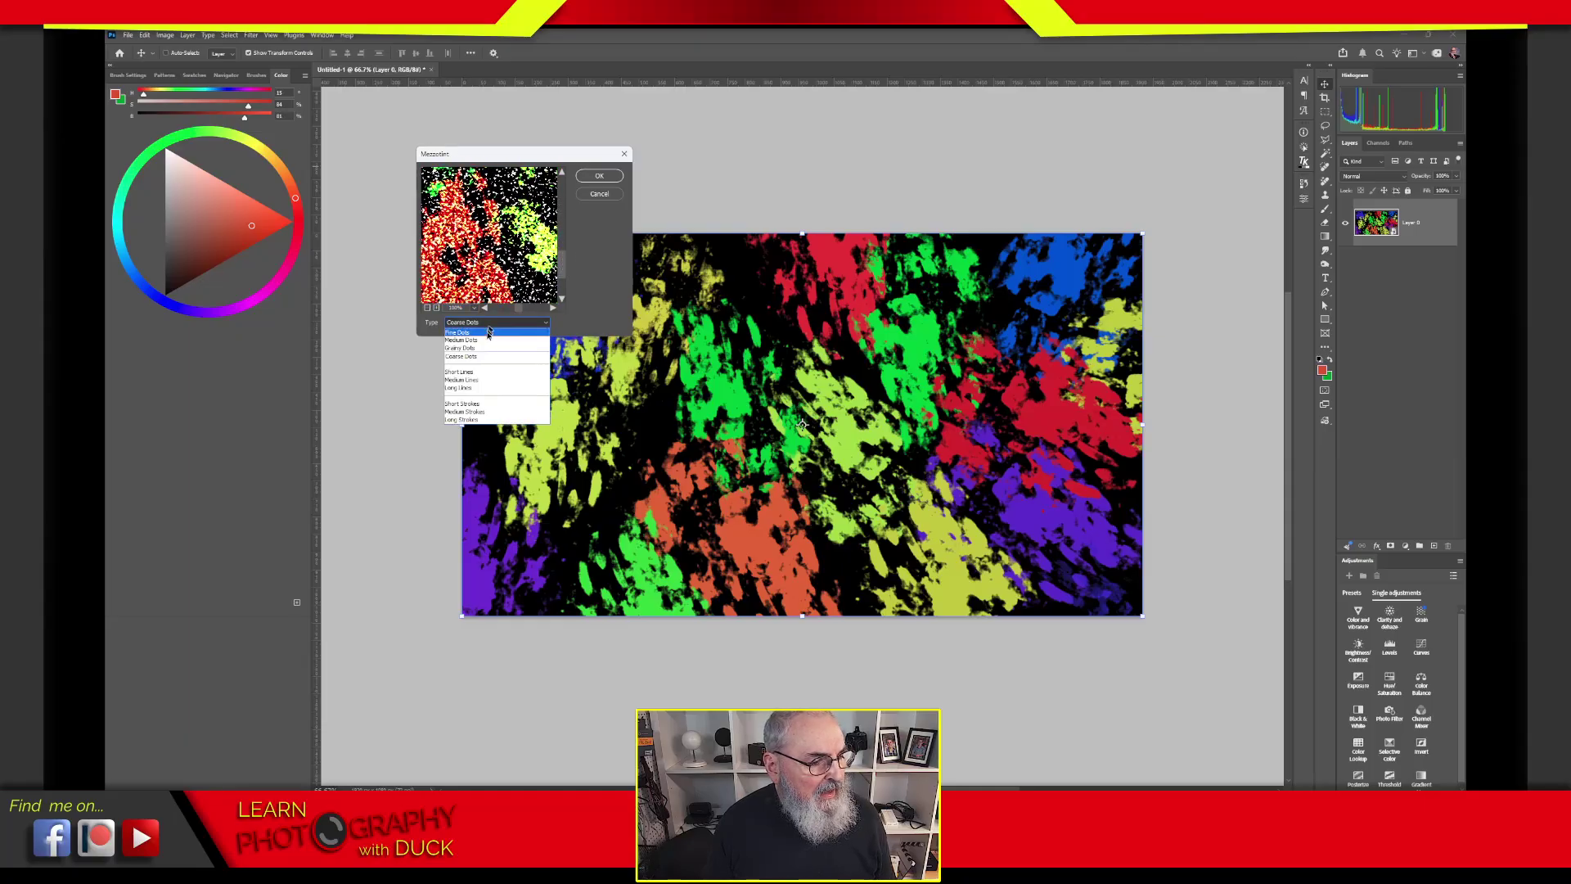
pyautogui.click(469, 389)
pyautogui.moveTo(563, 276)
pyautogui.mouseDown()
pyautogui.moveTo(553, 247)
pyautogui.moveTo(559, 266)
pyautogui.mouseUp()
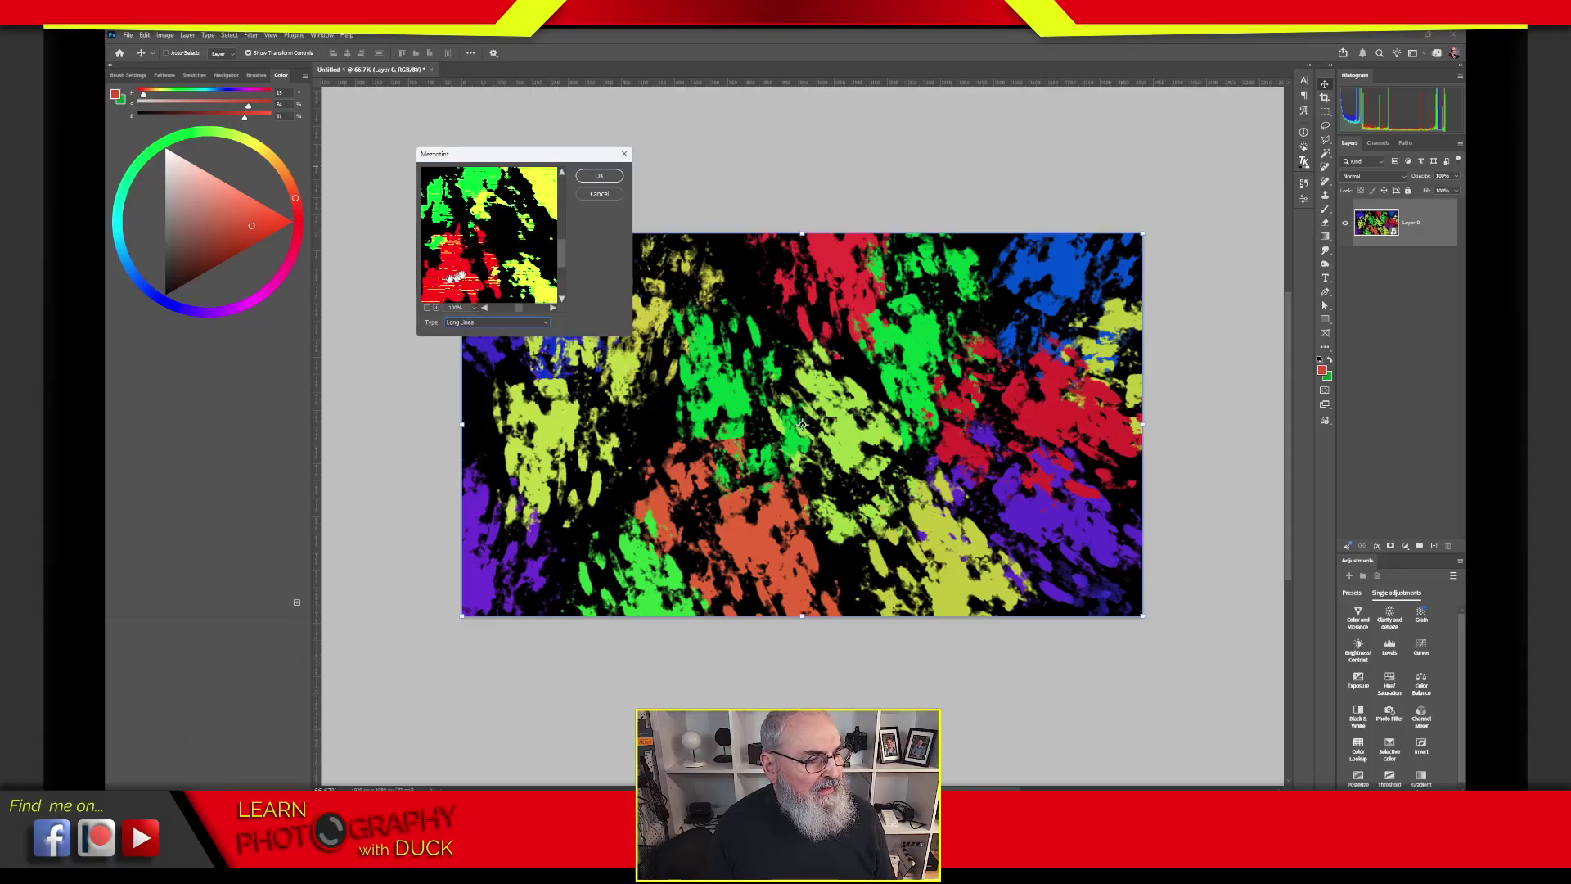
pyautogui.click(563, 259)
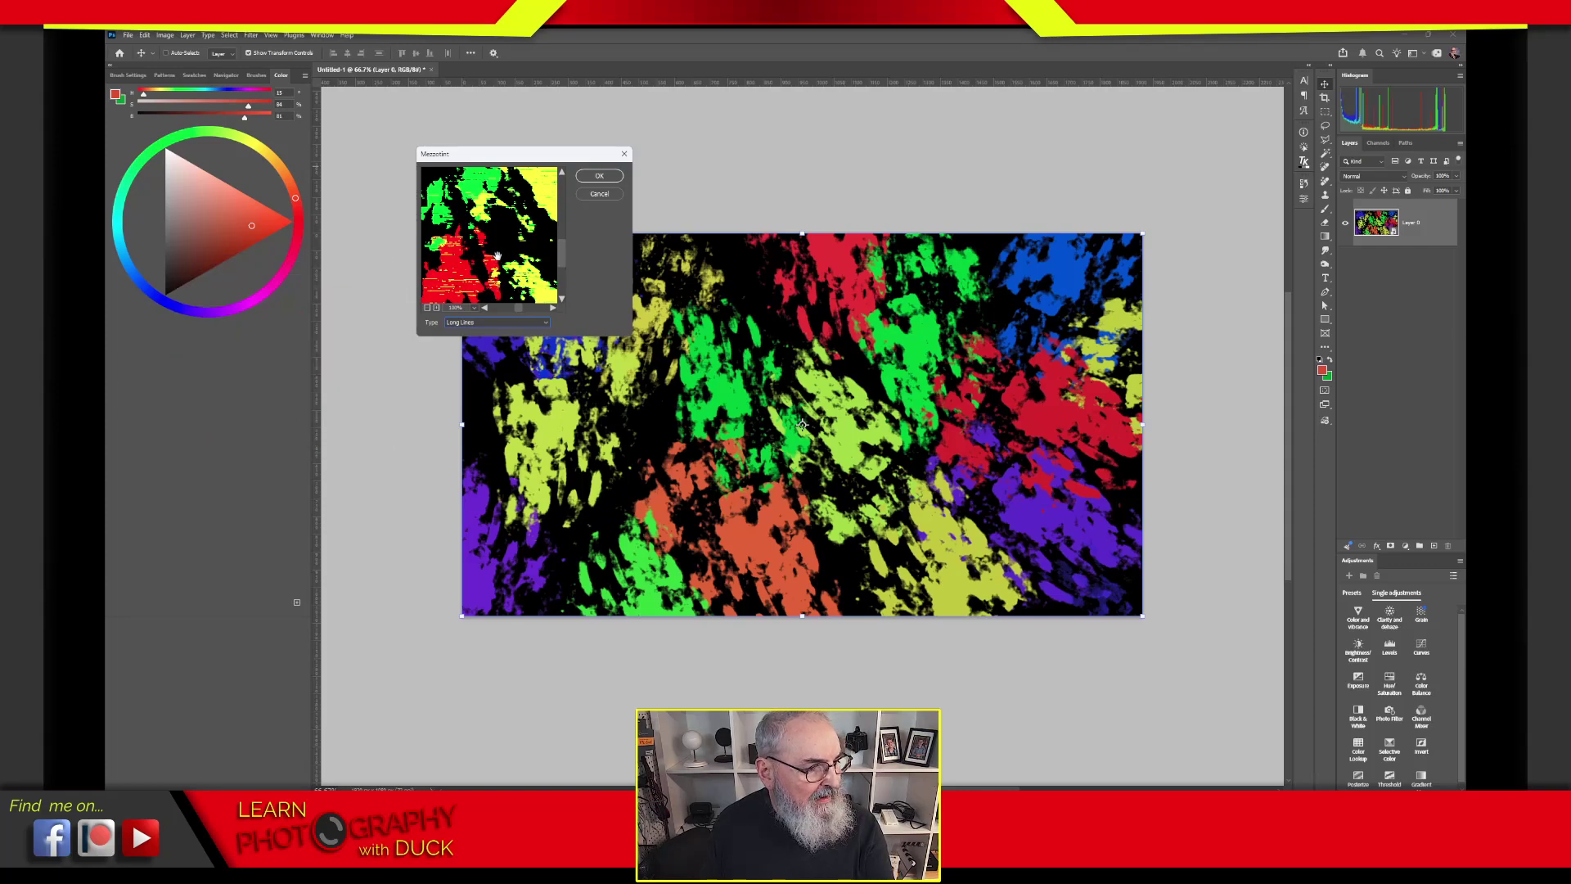
# Step: Set the Mezzotint type to Long Strokes and apply the filter to the smart object
pyautogui.click(476, 323)
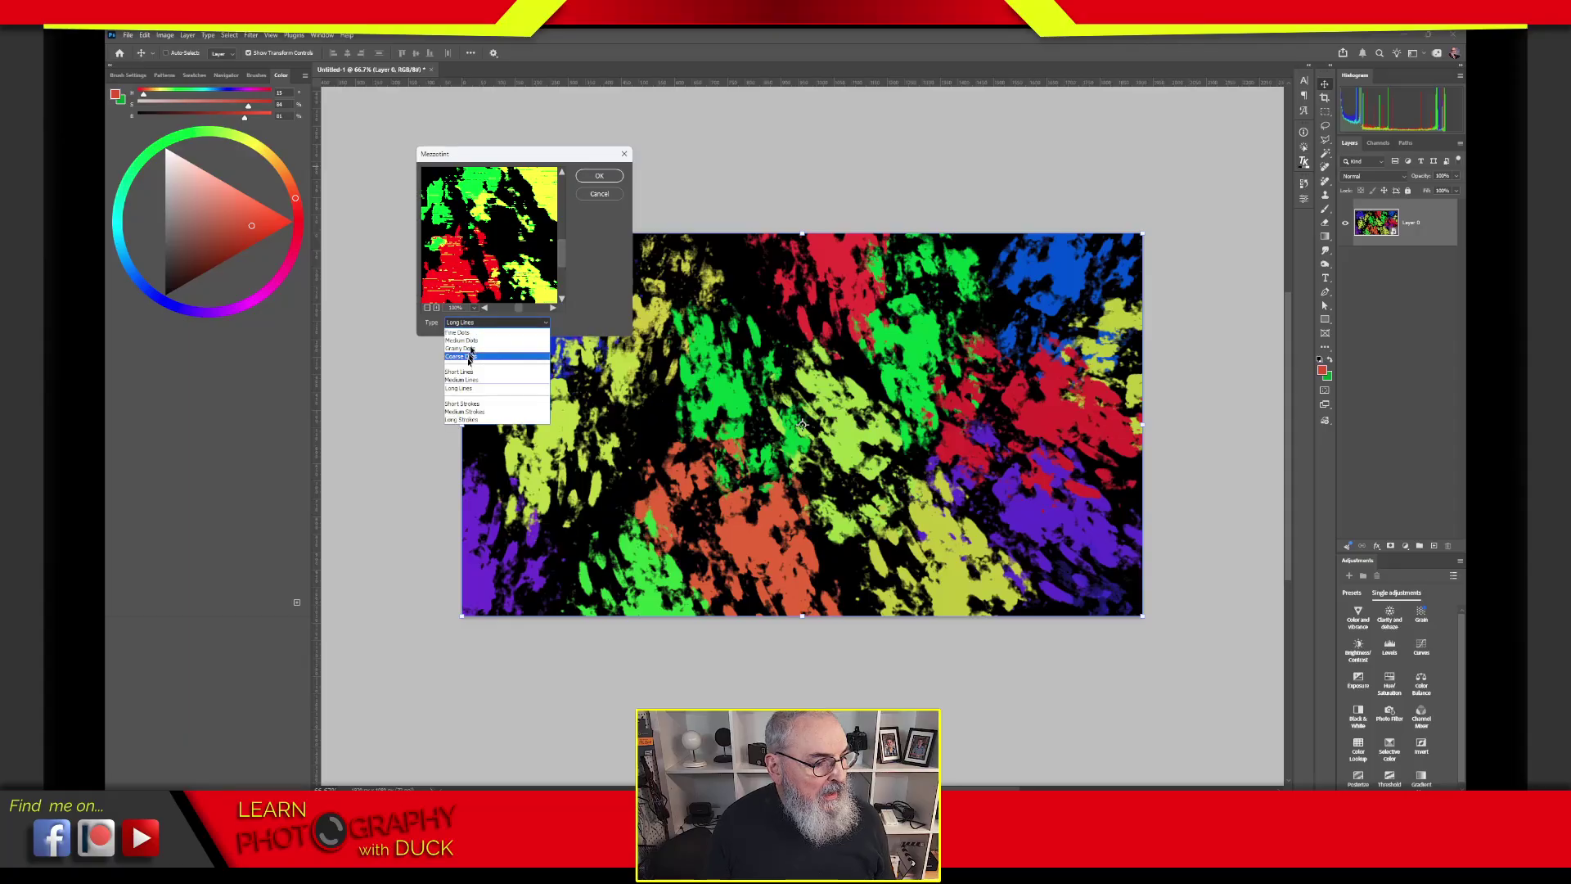
pyautogui.click(476, 421)
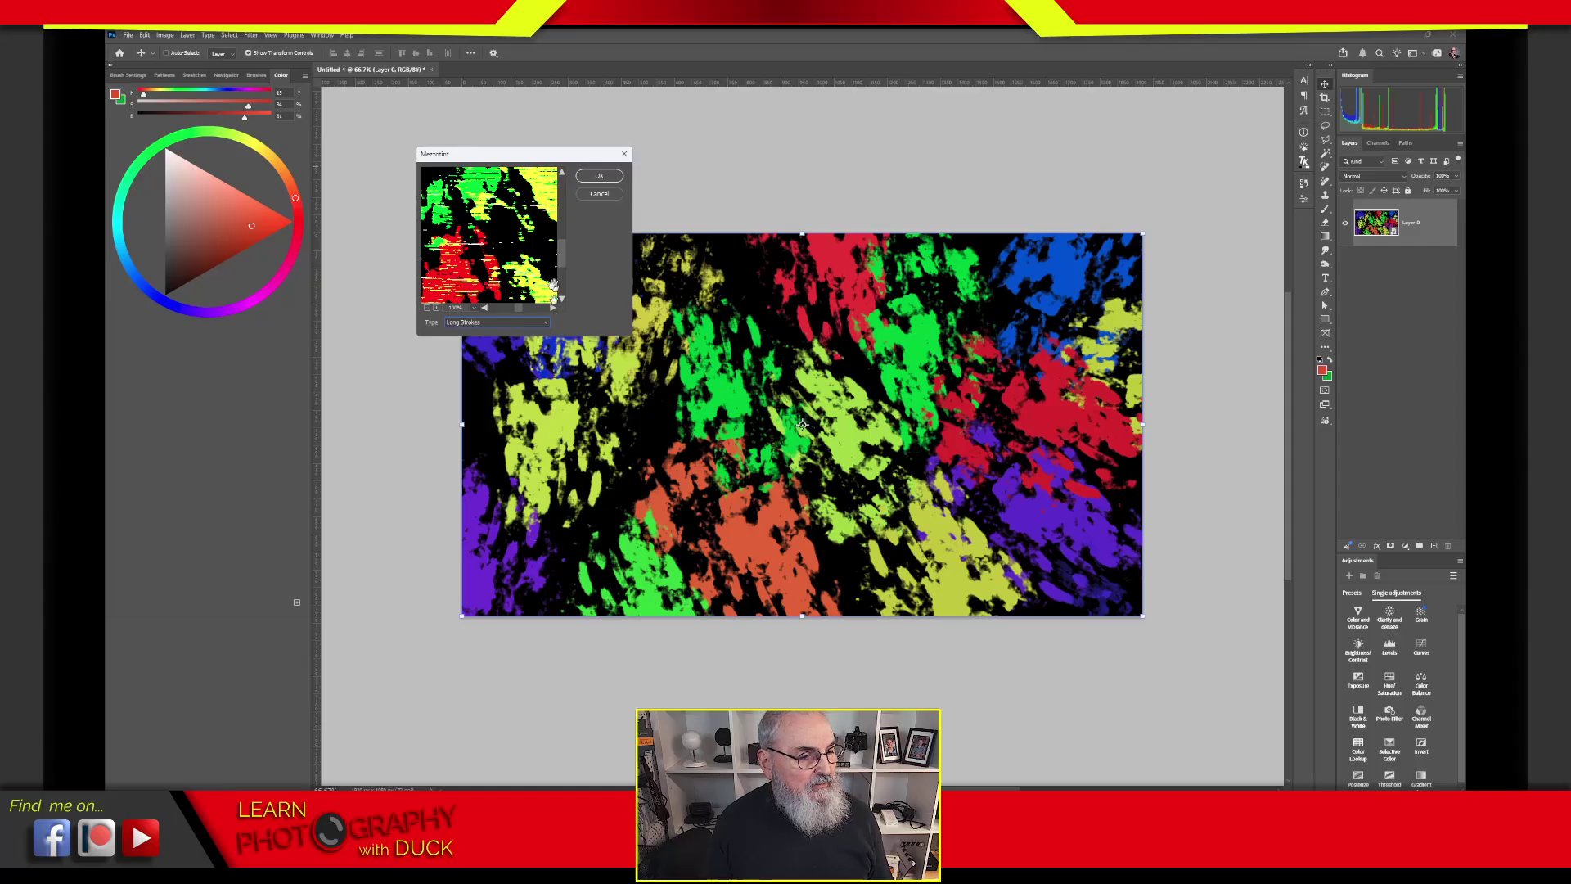
pyautogui.click(541, 322)
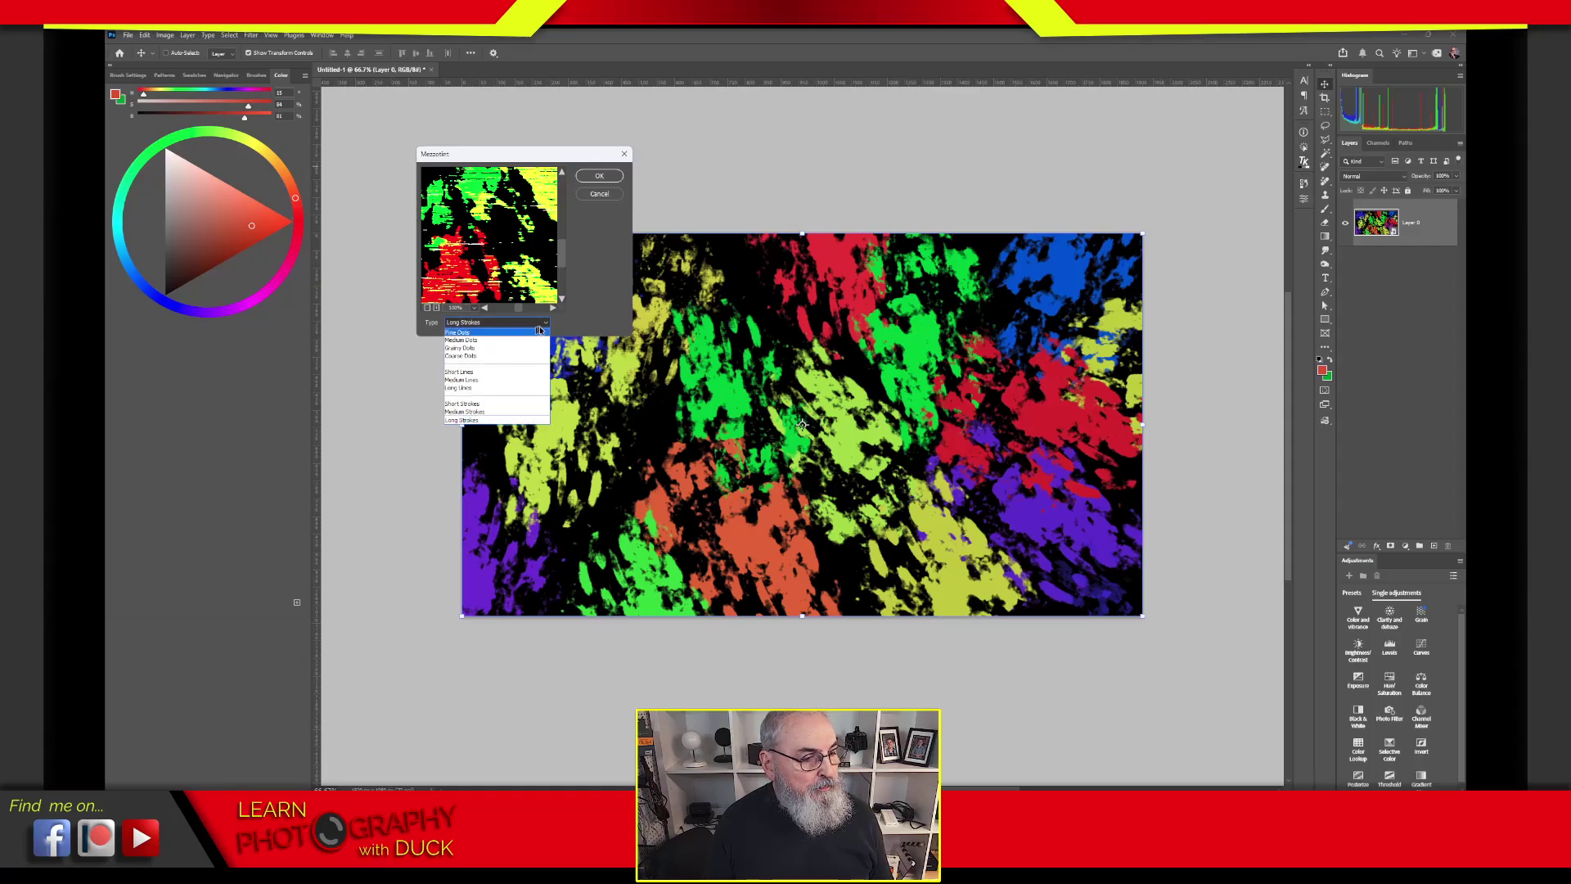
pyautogui.click(547, 324)
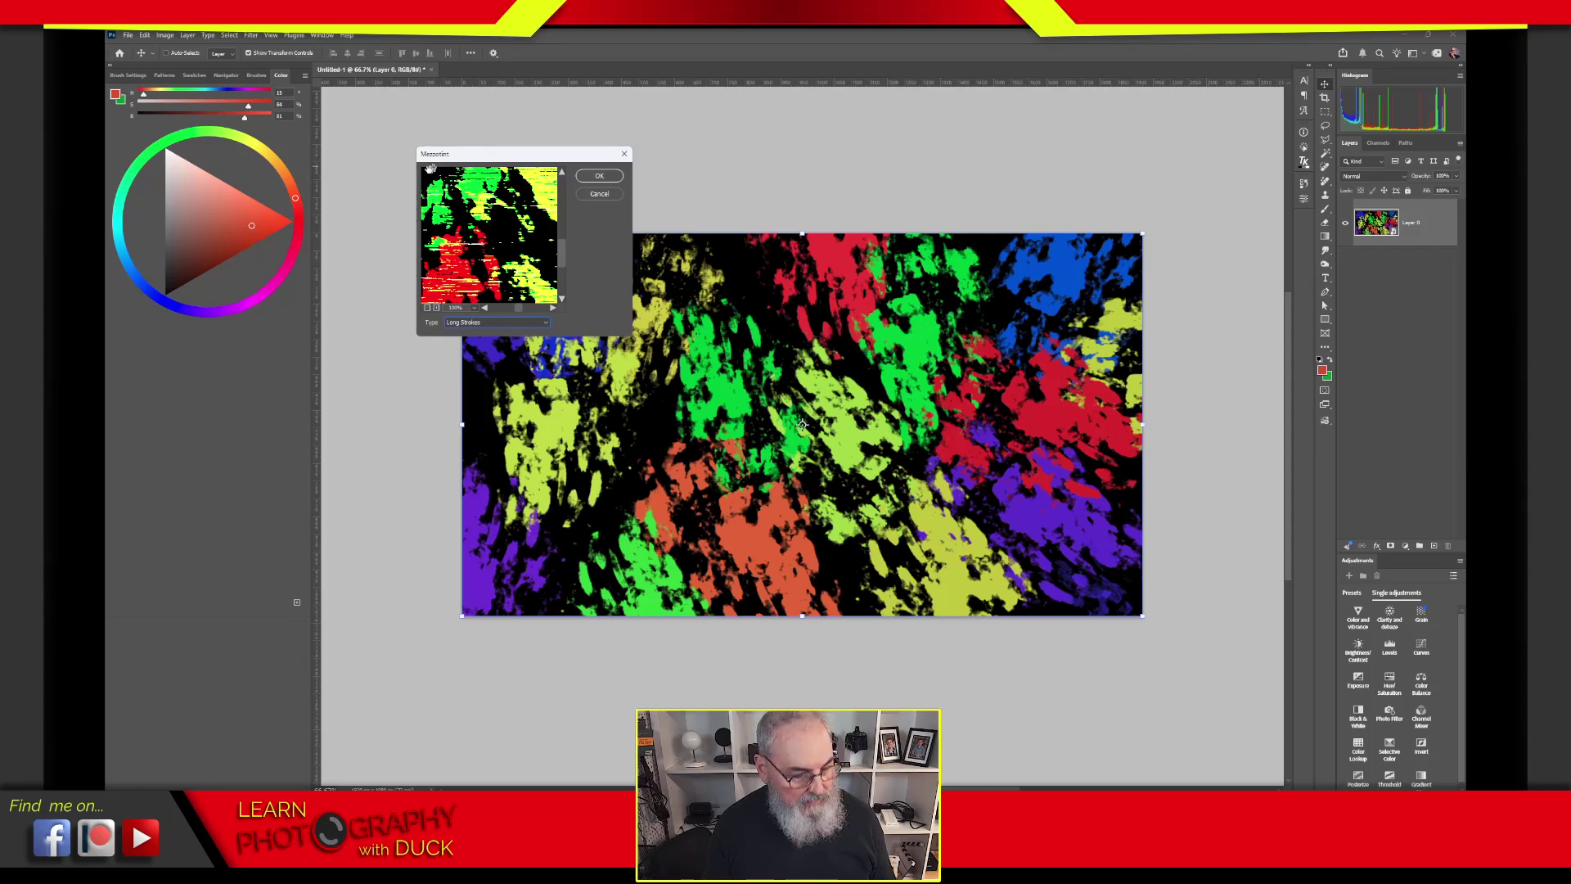
pyautogui.press('alt')
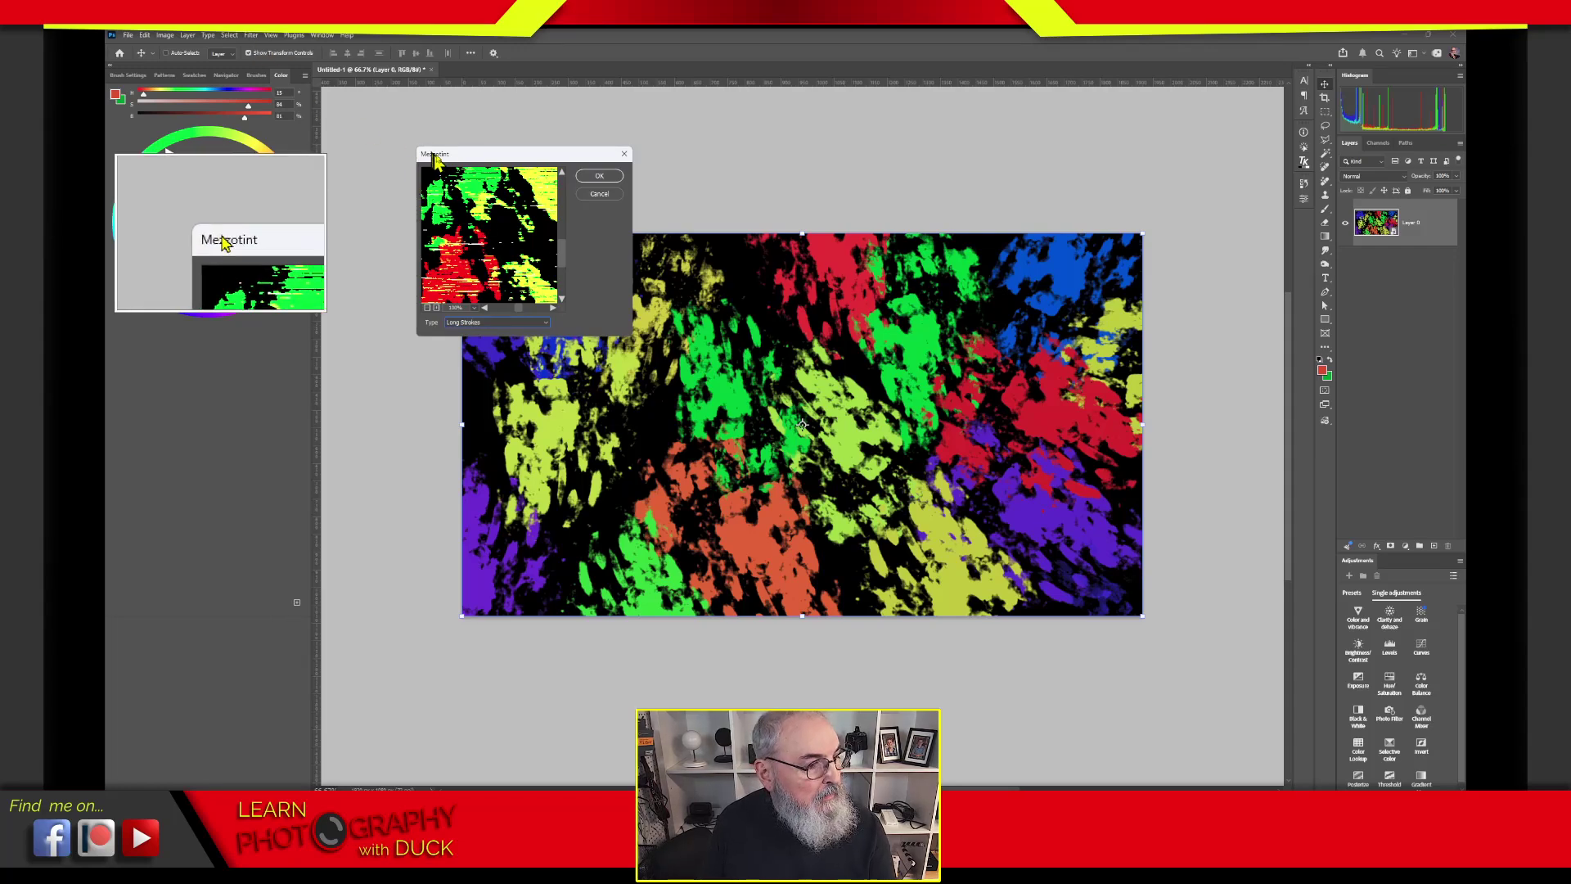
pyautogui.click(597, 176)
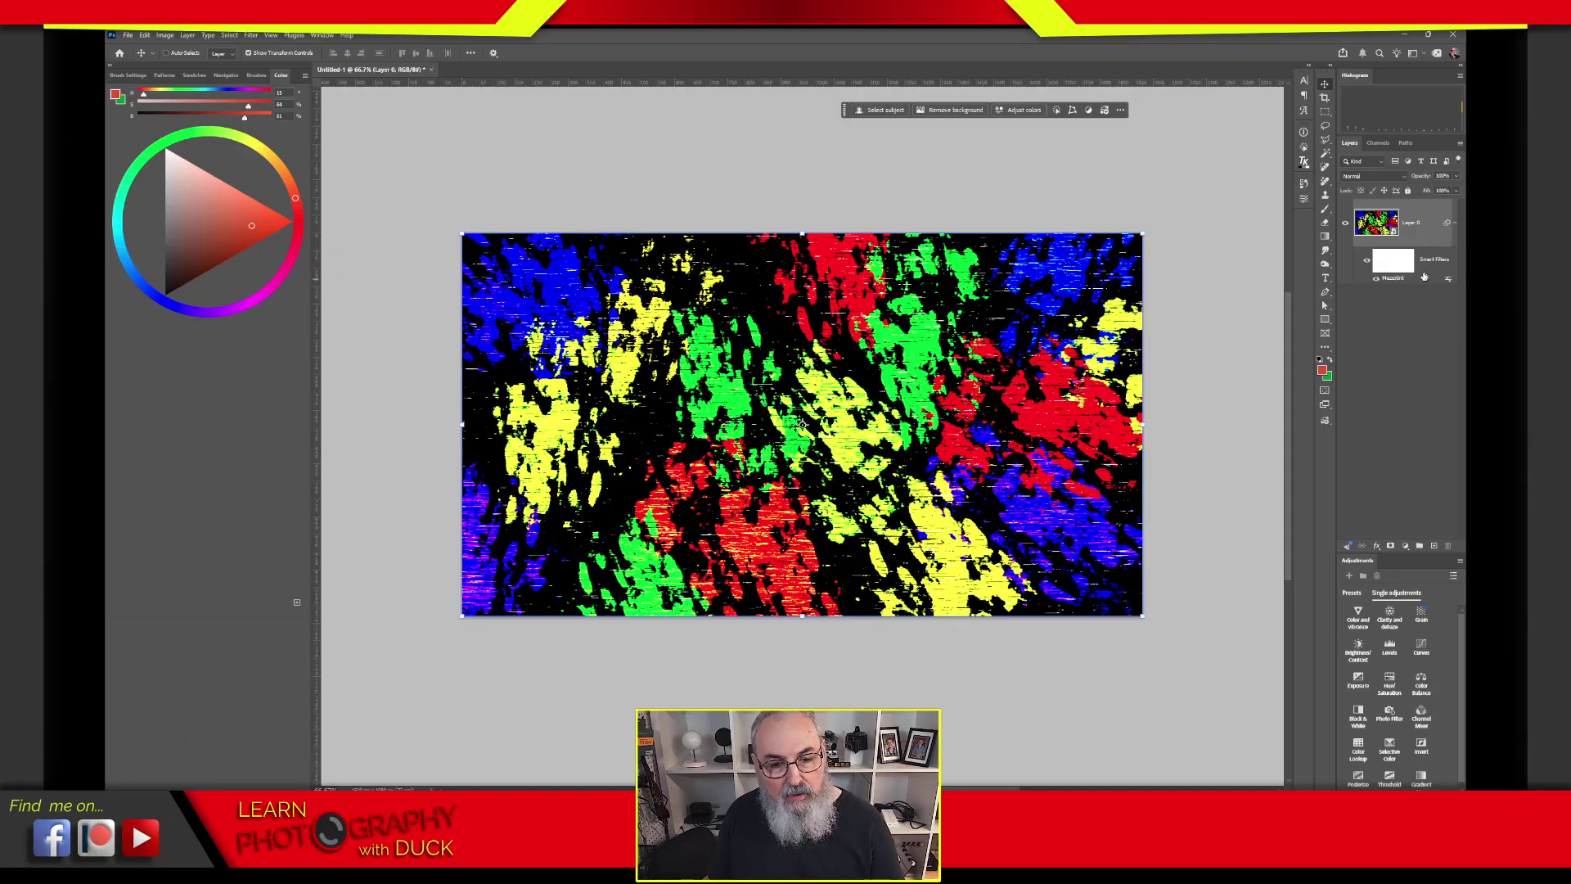
# Step: Reopen the Mezzotint smart filter's settings, change its type to Grainy Dots and apply it
pyautogui.doubleClick(1397, 281)
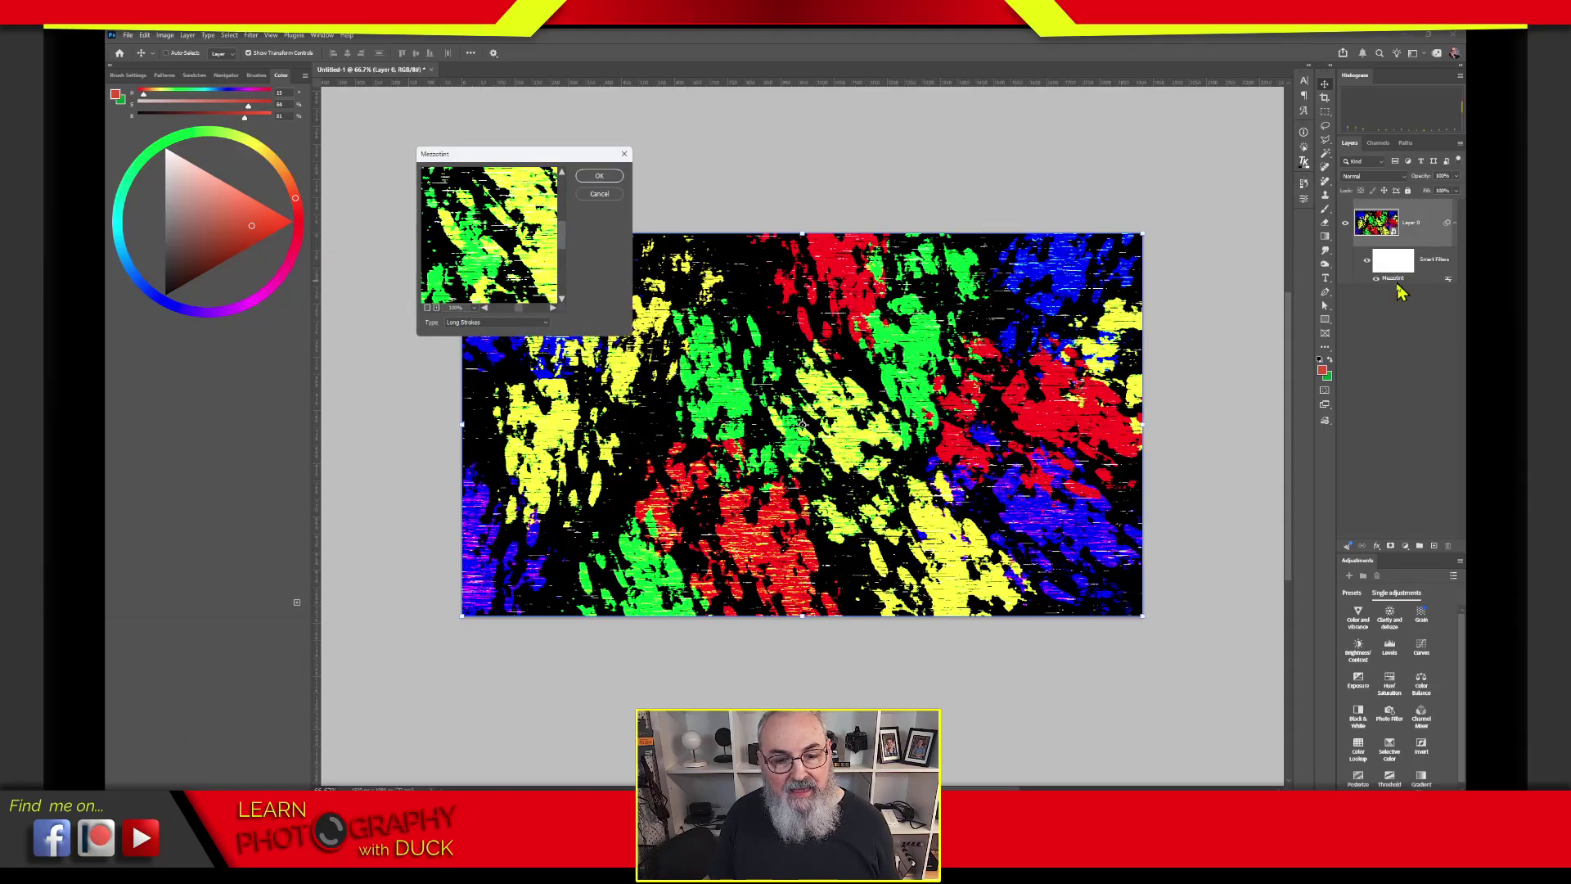
pyautogui.moveTo(582, 158); pyautogui.dragTo(868, 138)
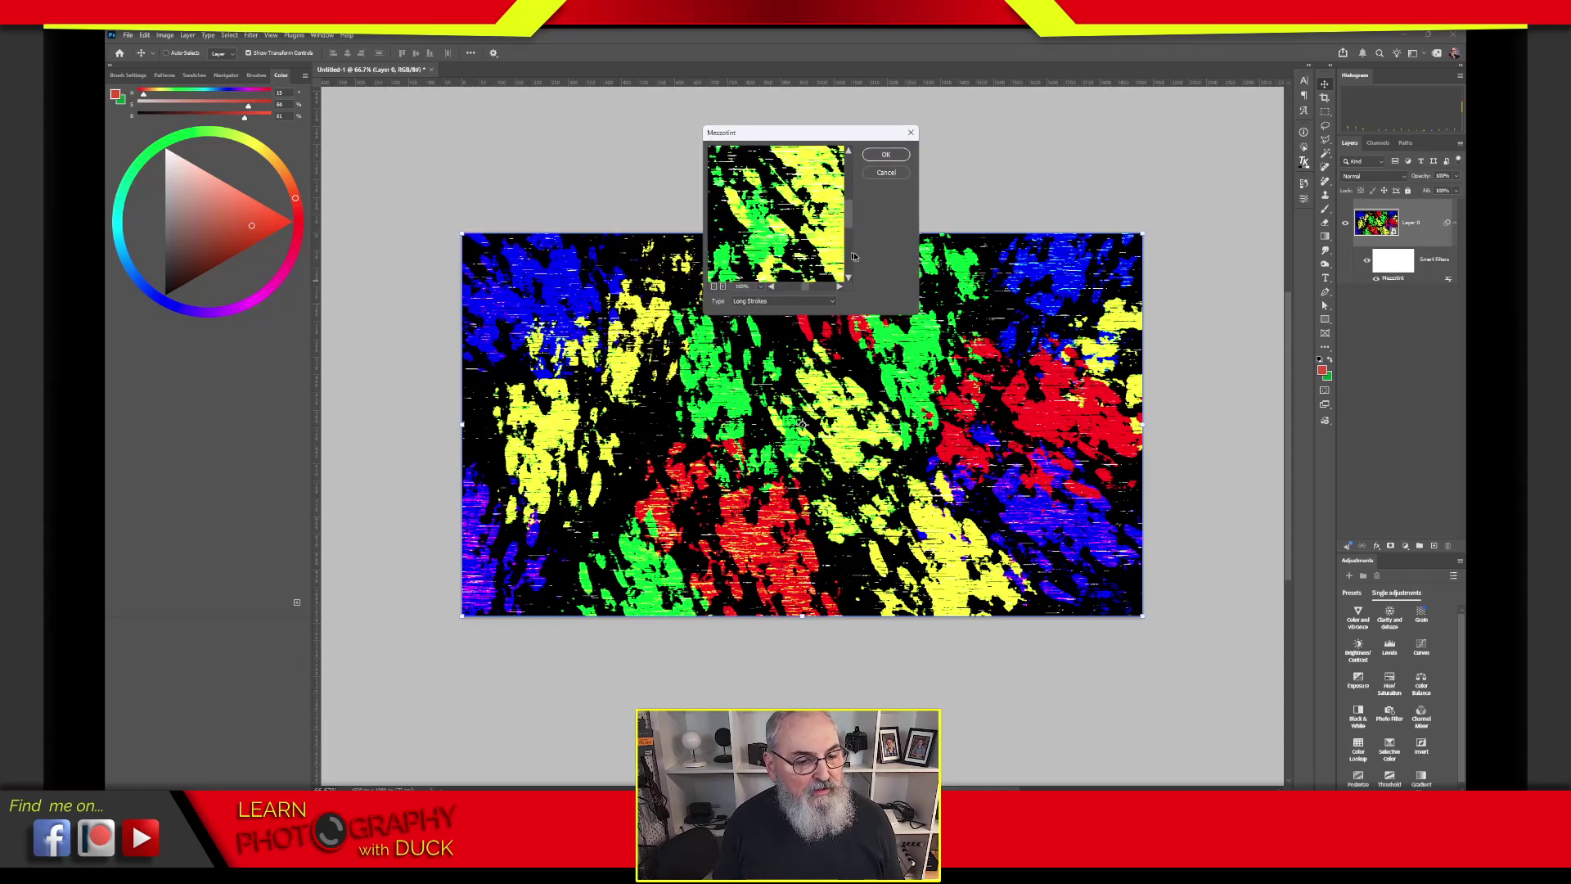
pyautogui.click(834, 304)
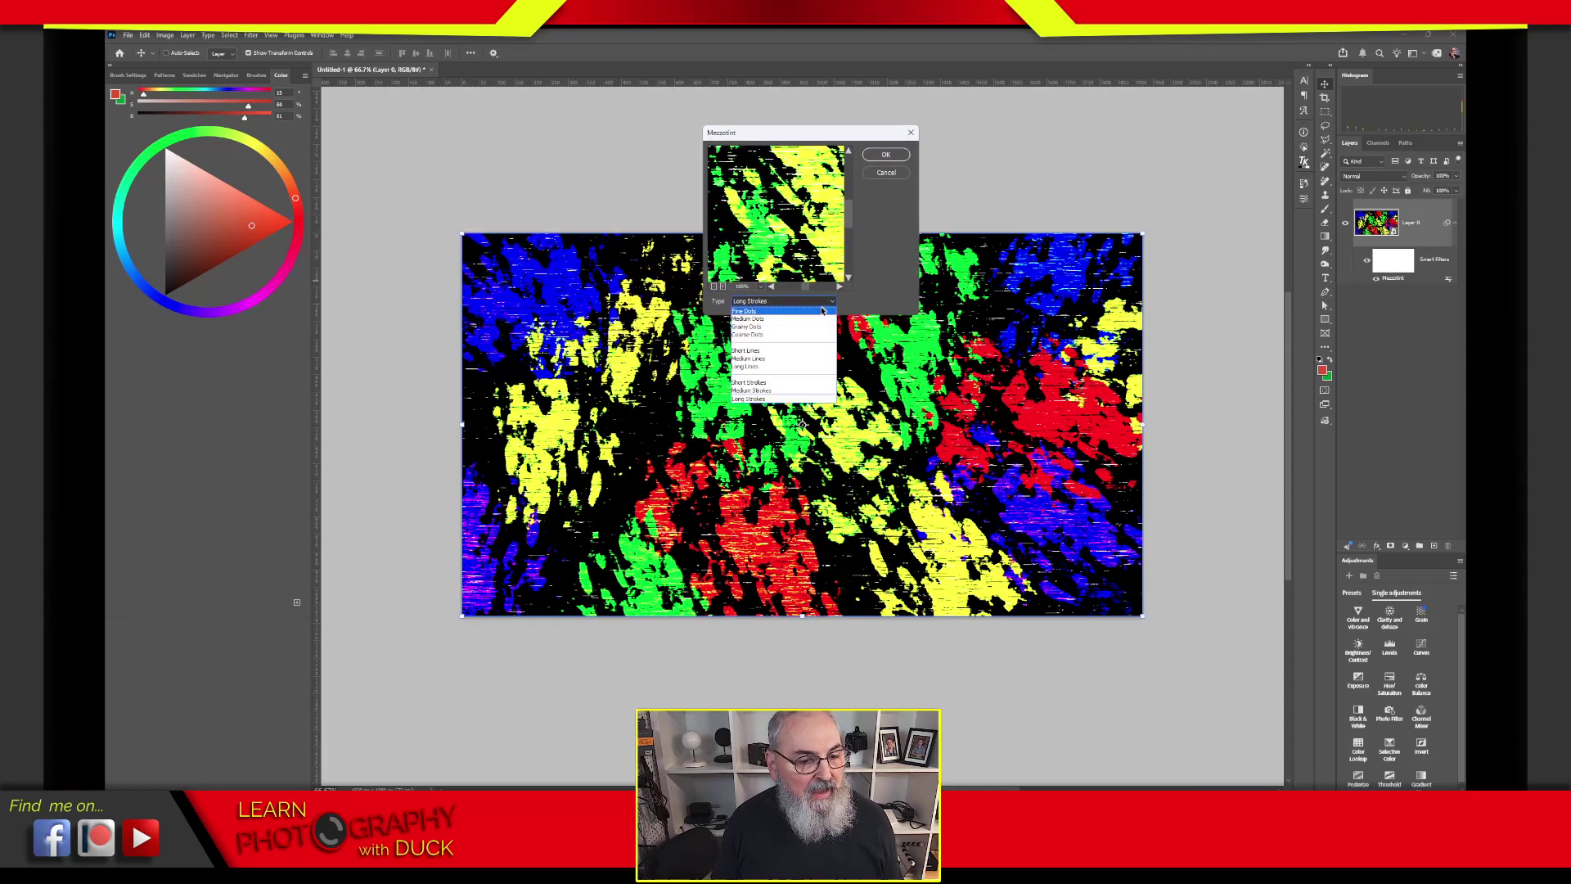
pyautogui.click(790, 331)
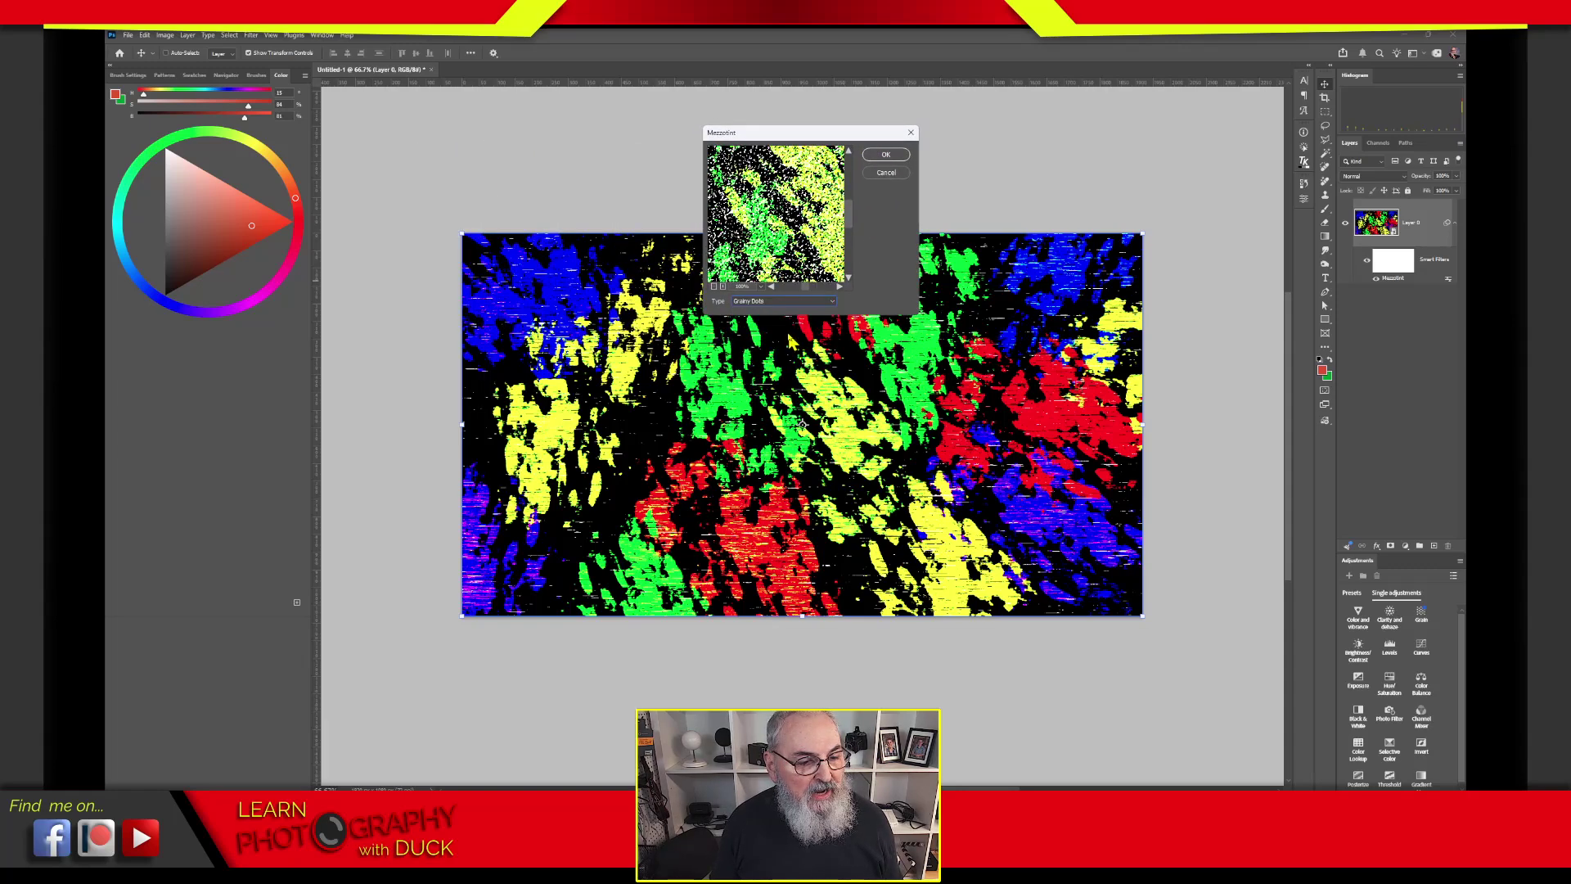
pyautogui.click(886, 154)
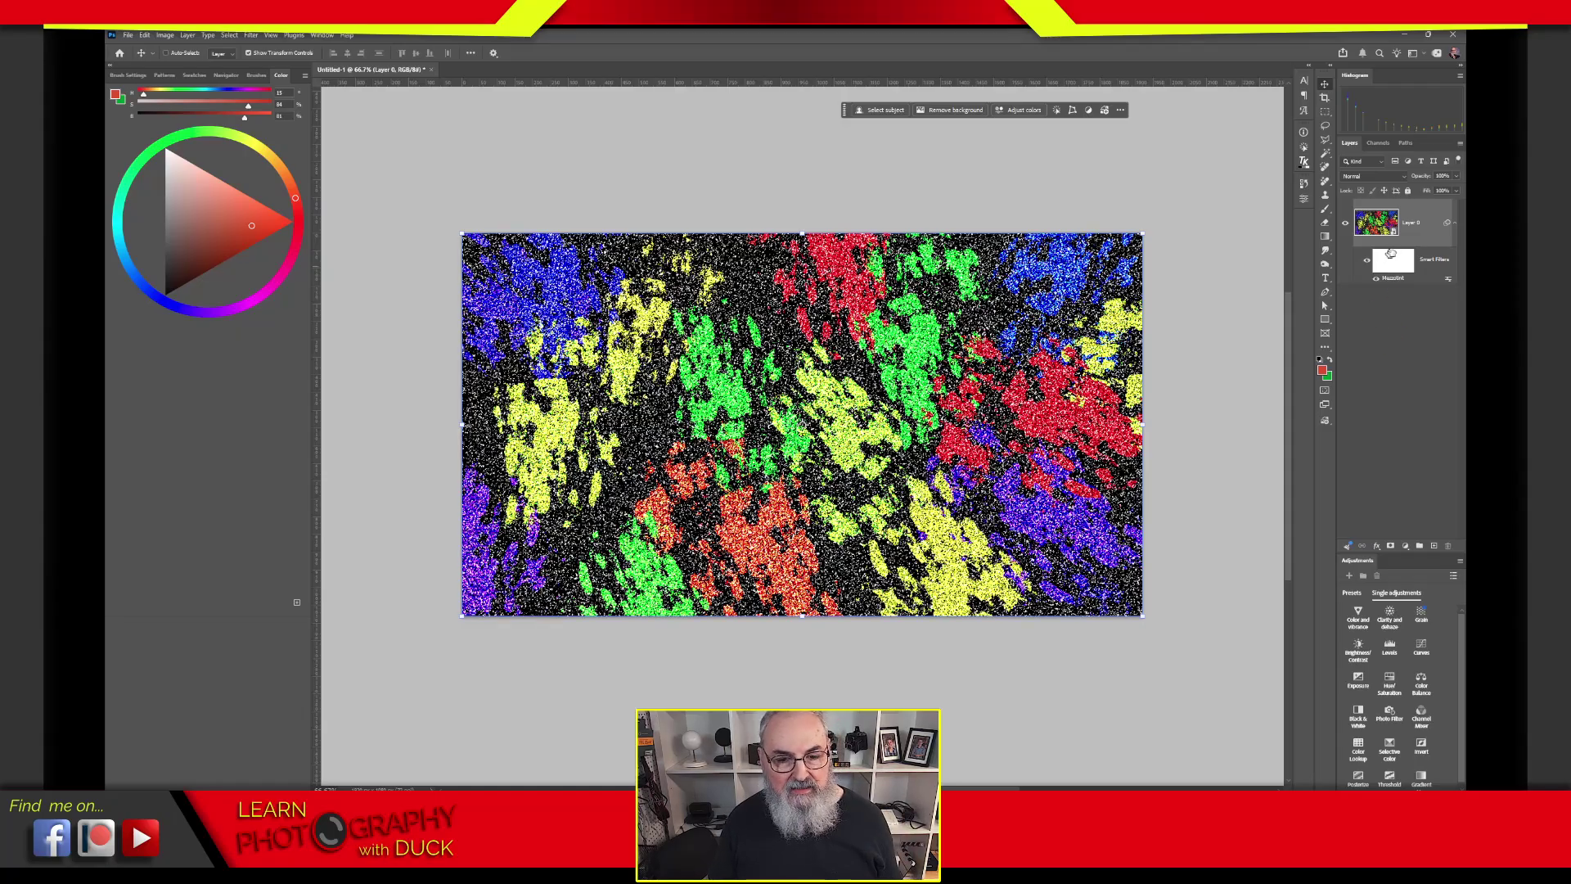
# Step: Edit the Mezzotint smart filter again and set its type to Long Strokes
pyautogui.doubleClick(1399, 280)
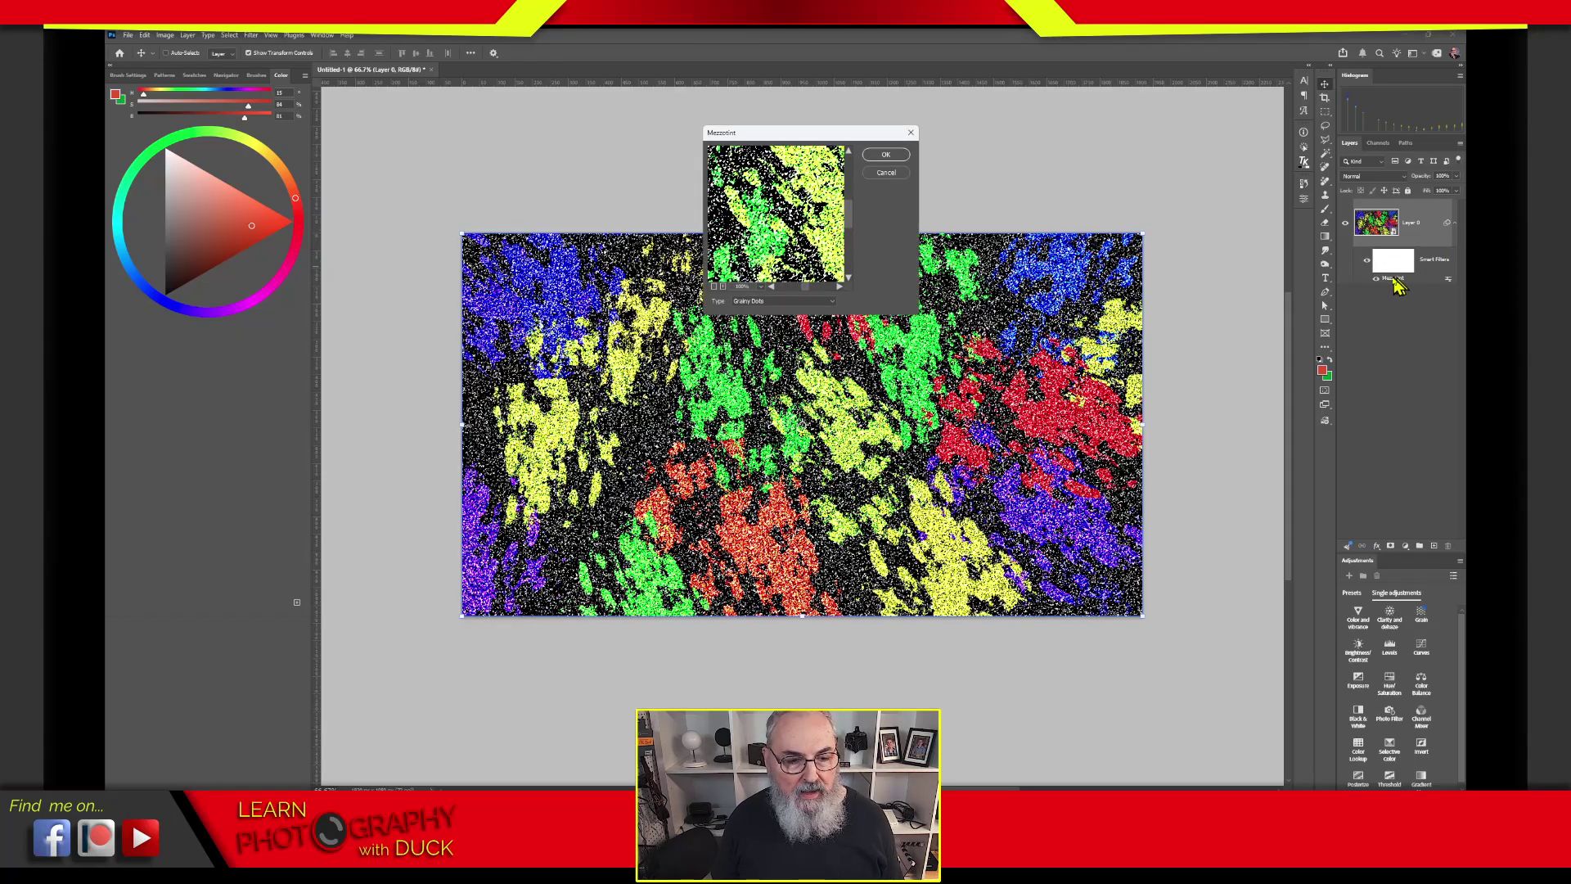
pyautogui.click(748, 302)
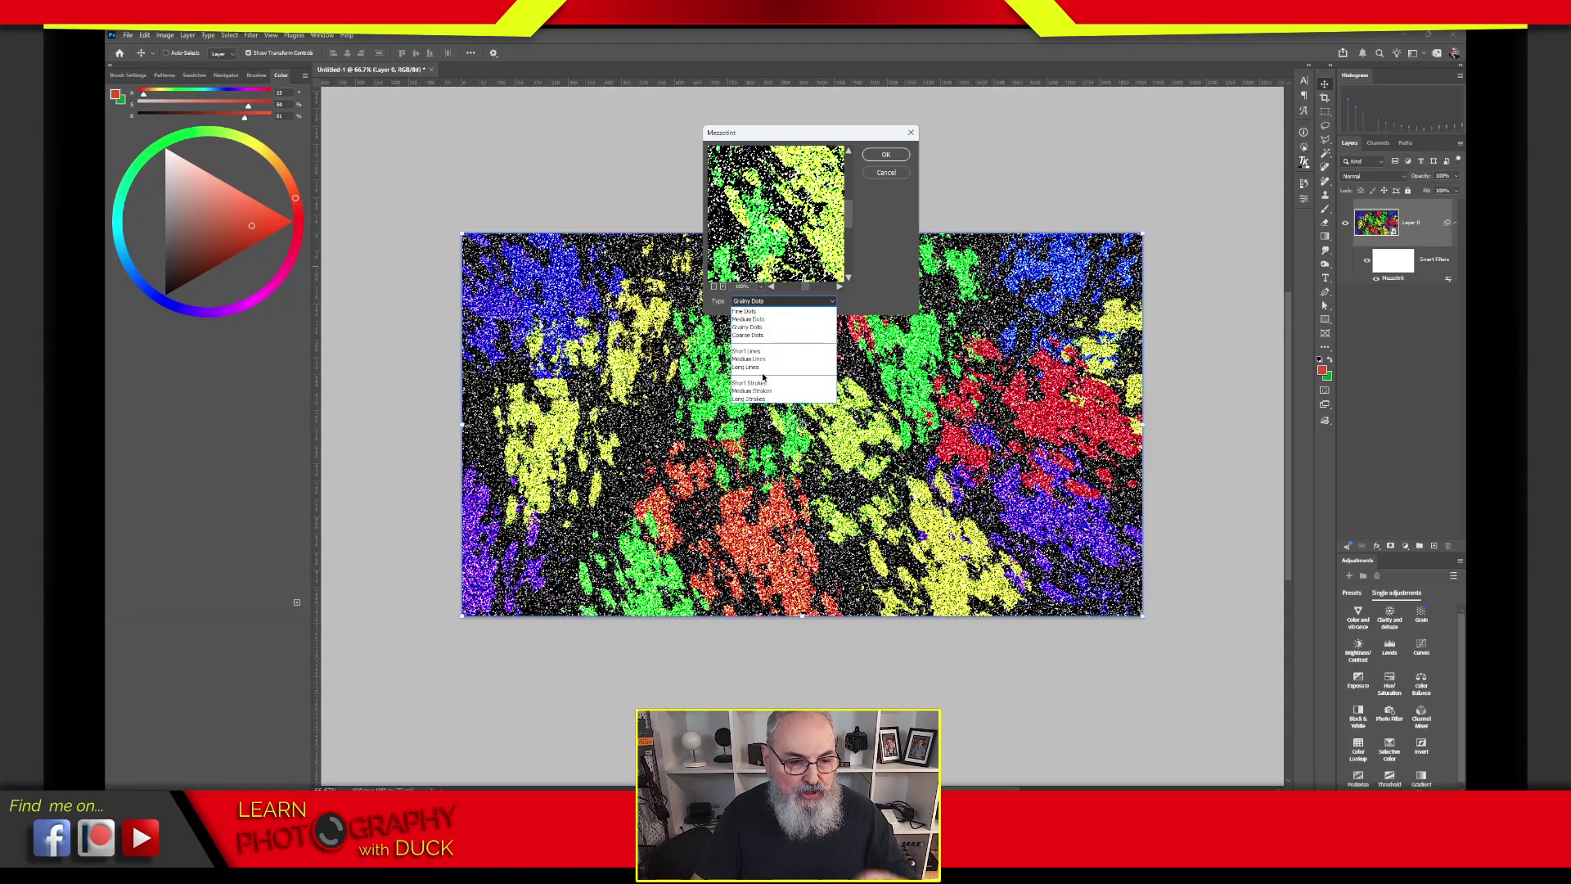
pyautogui.click(880, 300)
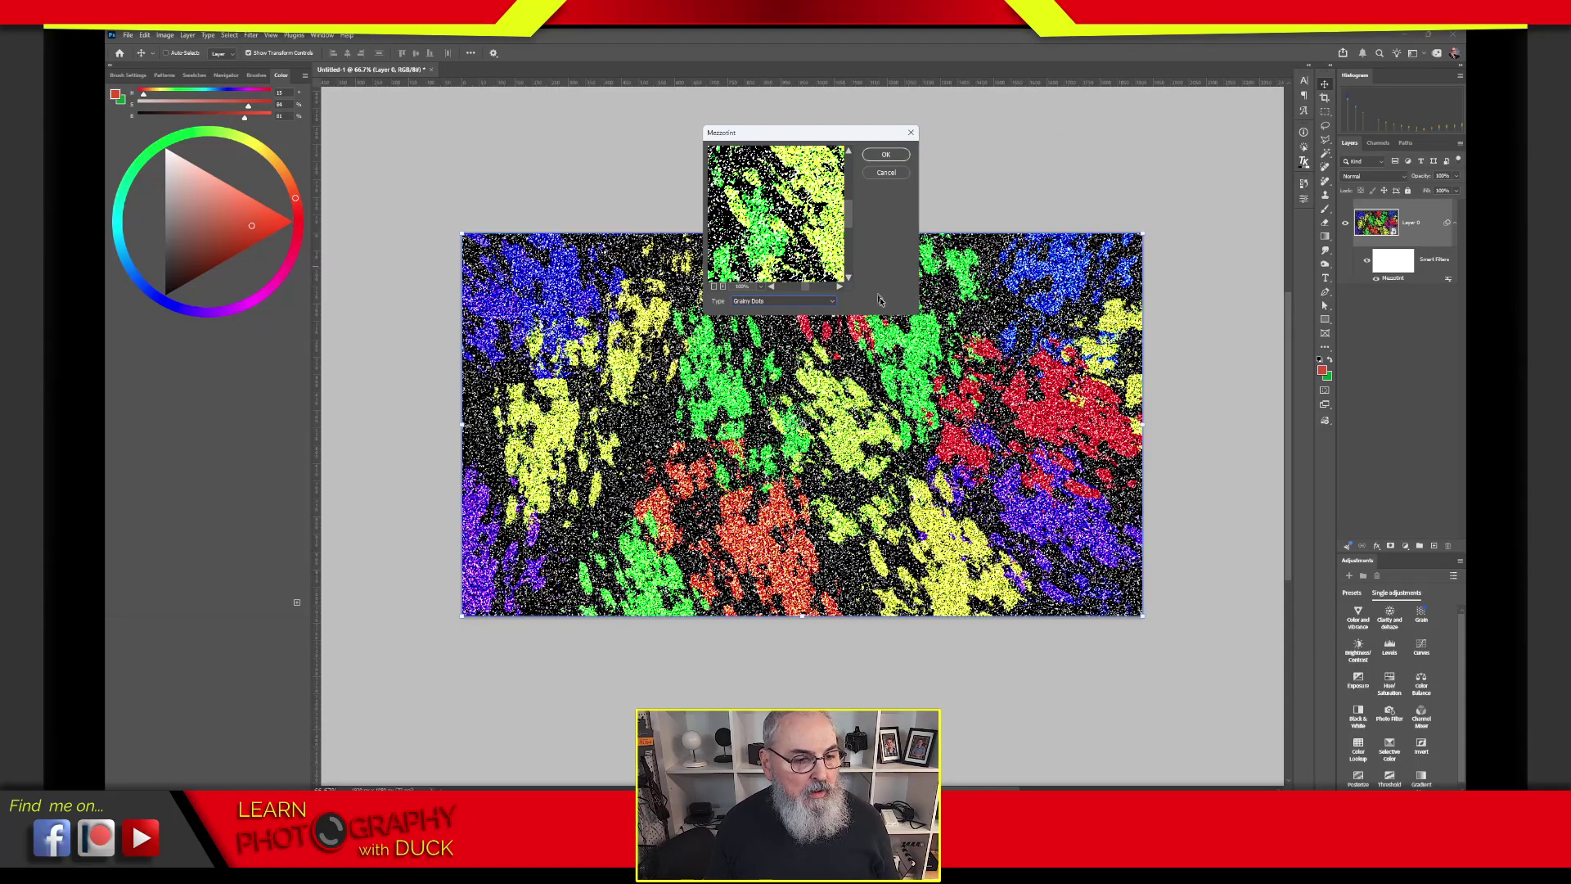
pyautogui.click(816, 302)
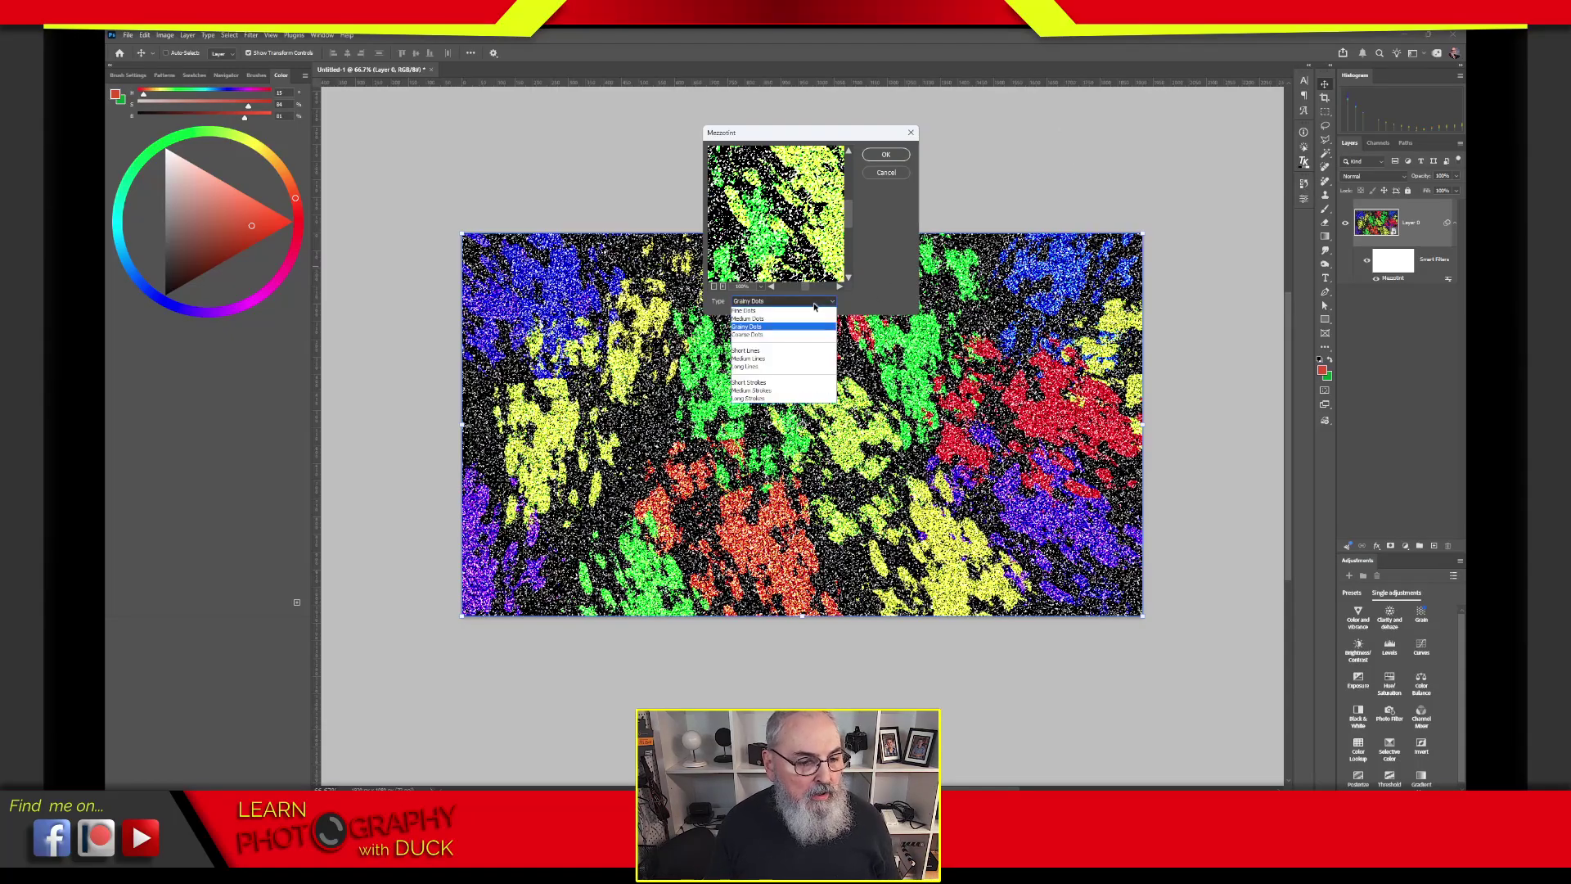
pyautogui.click(795, 399)
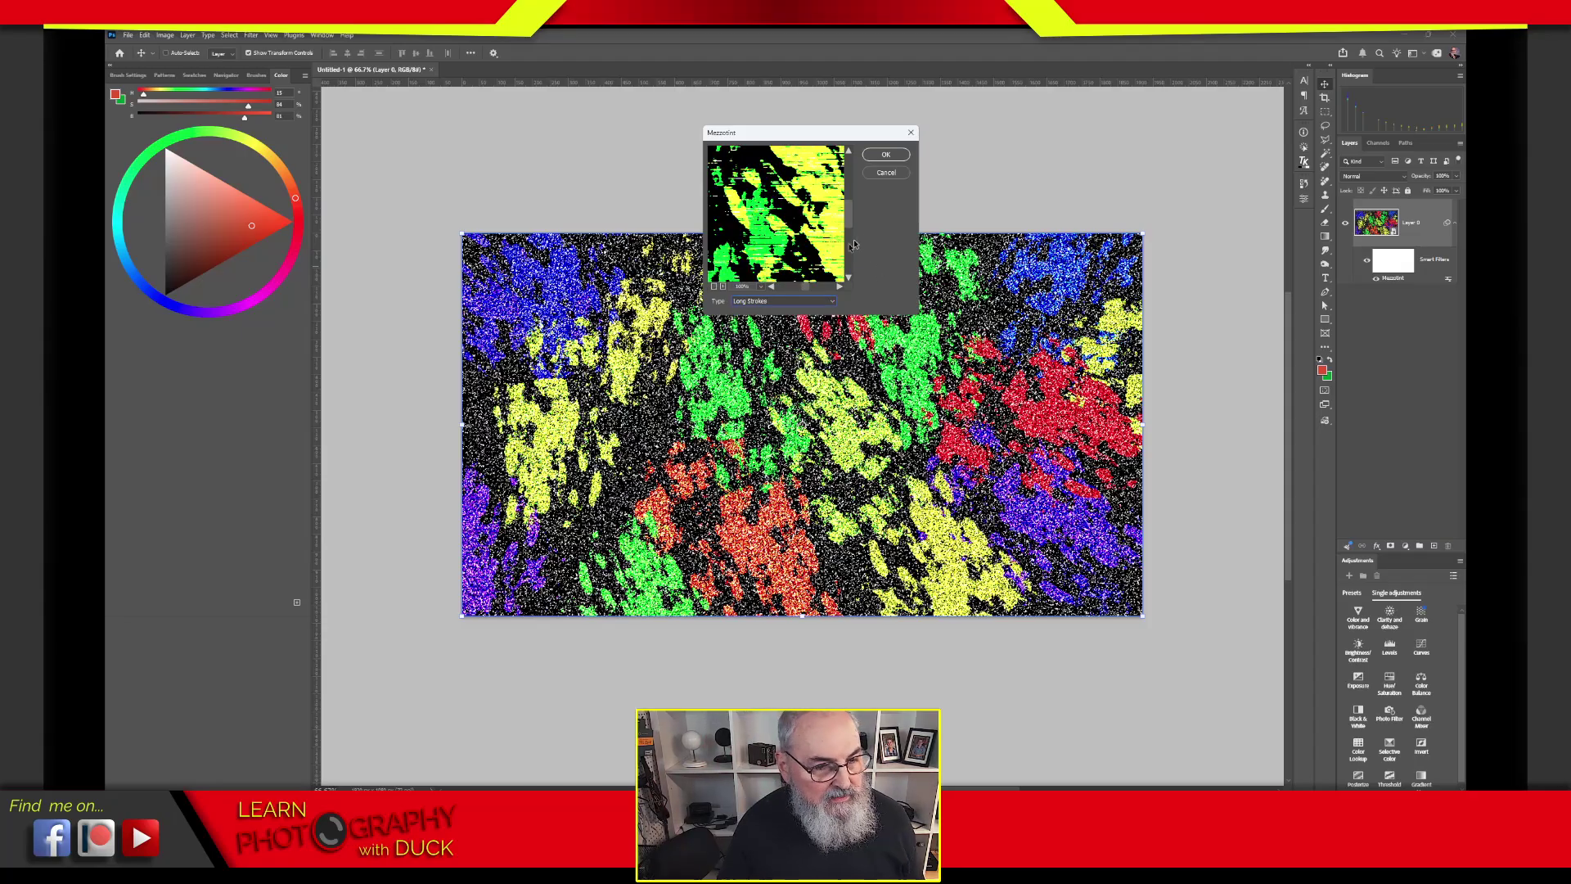
pyautogui.click(888, 155)
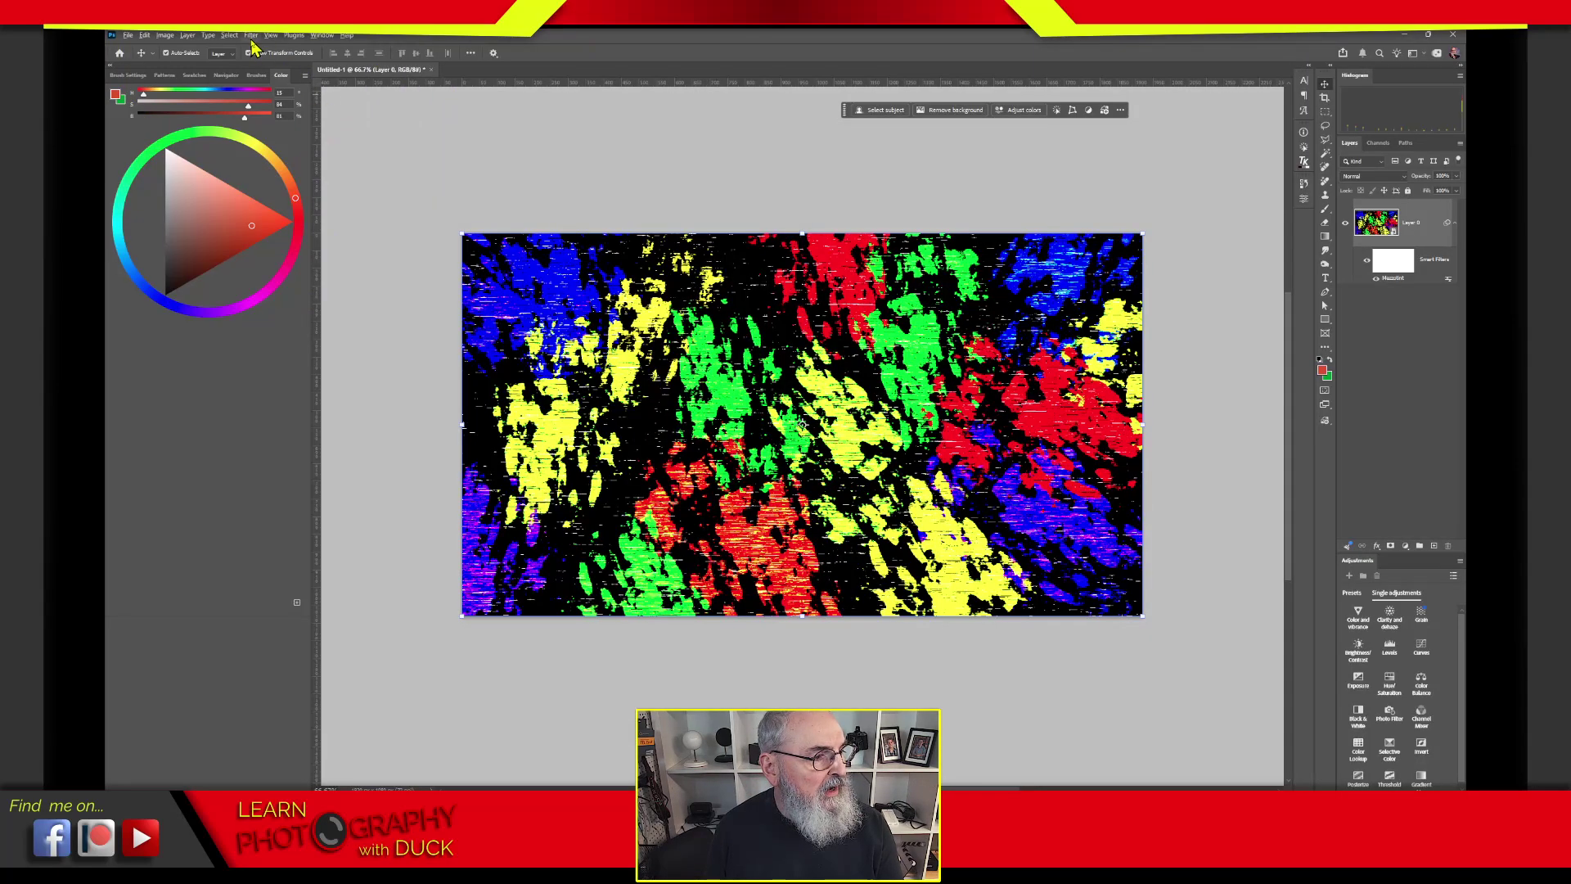
# Step: Apply a Radial Blur to the smart object with amount 100, the Zoom method and Draft quality, after previewing the Spin method
pyautogui.click(251, 37)
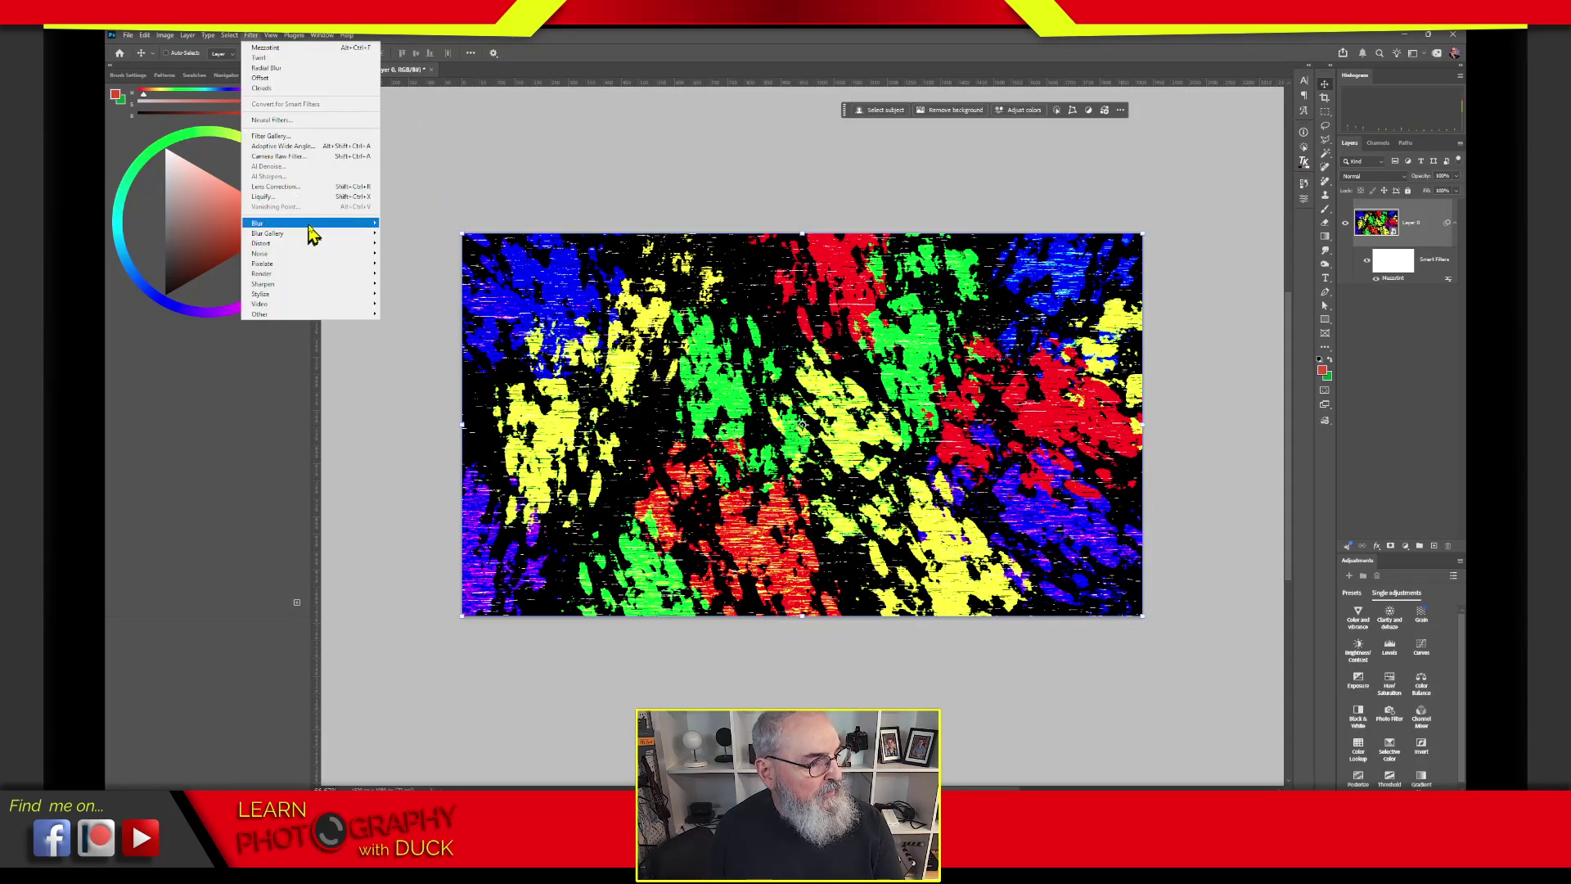
pyautogui.moveTo(330, 251)
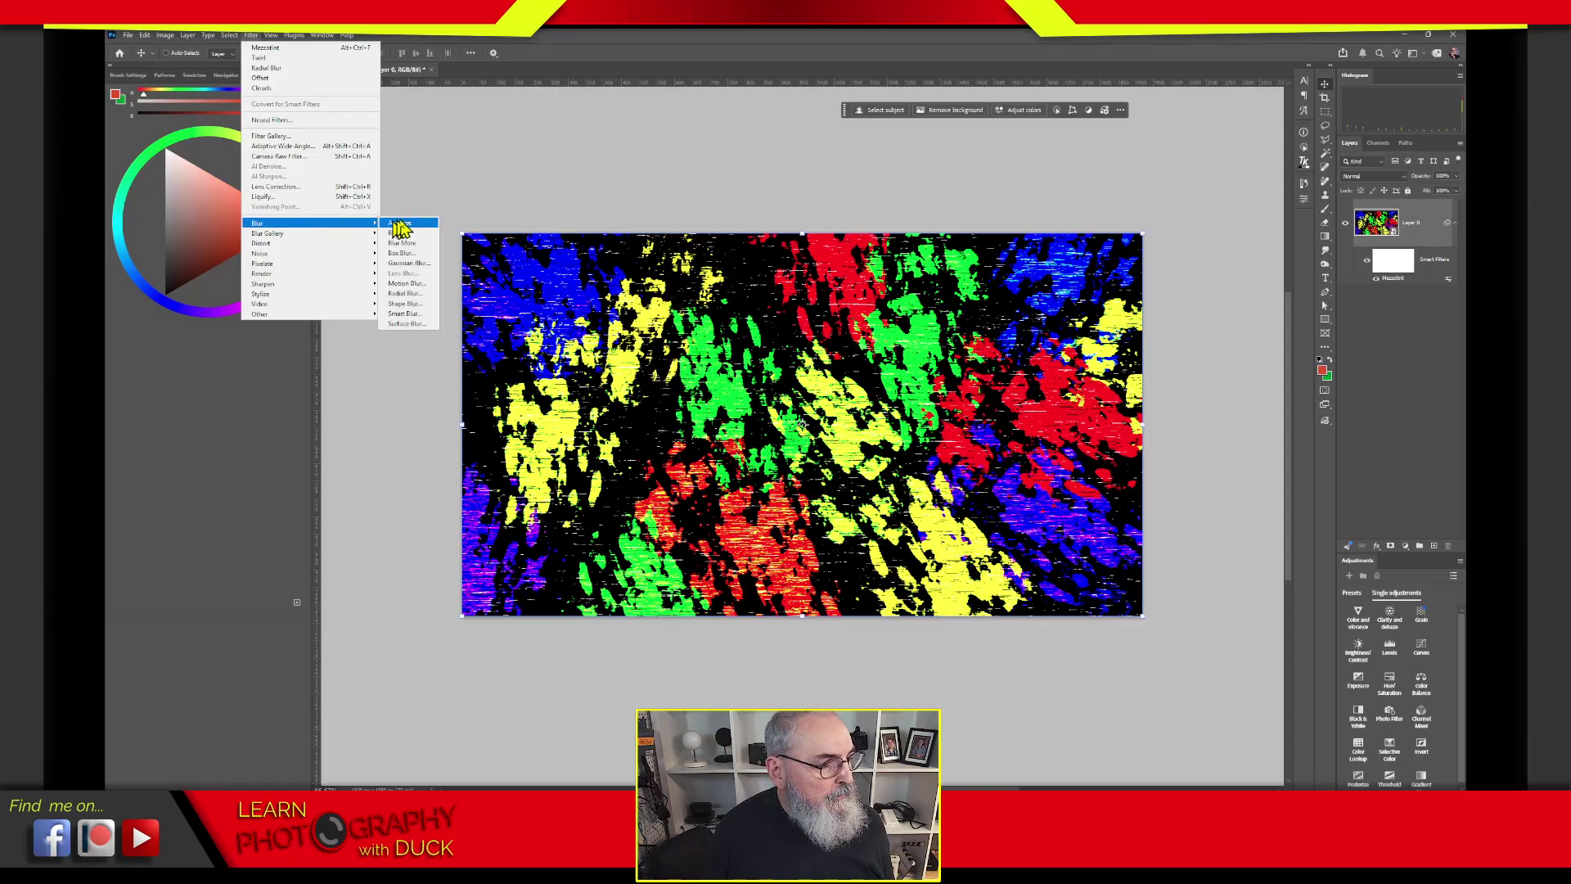
pyautogui.click(406, 293)
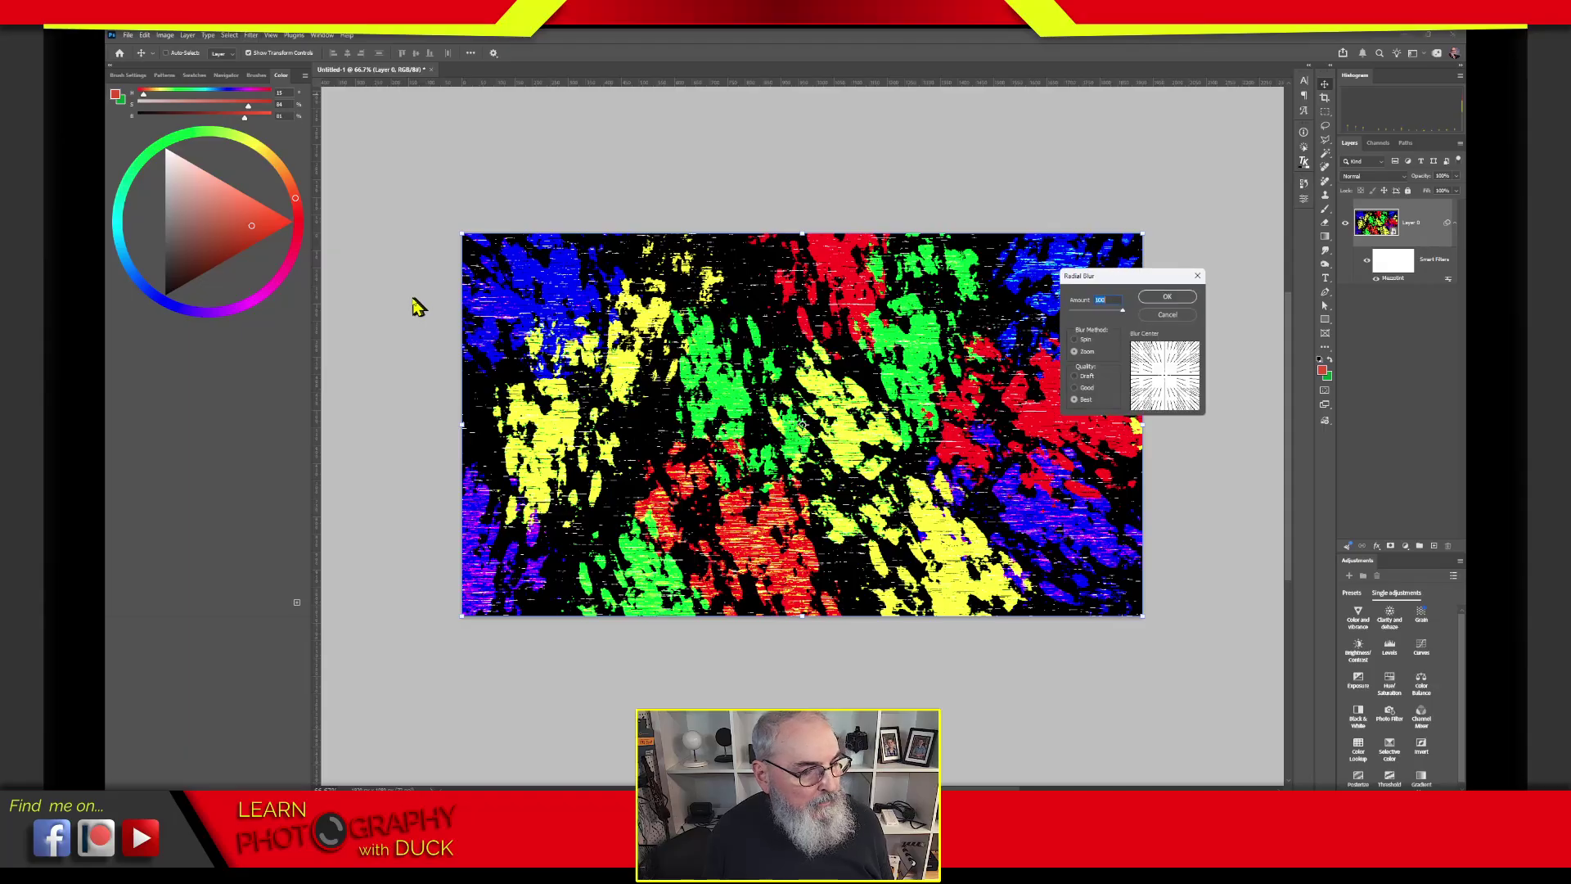
pyautogui.moveTo(1142, 270); pyautogui.dragTo(713, 121)
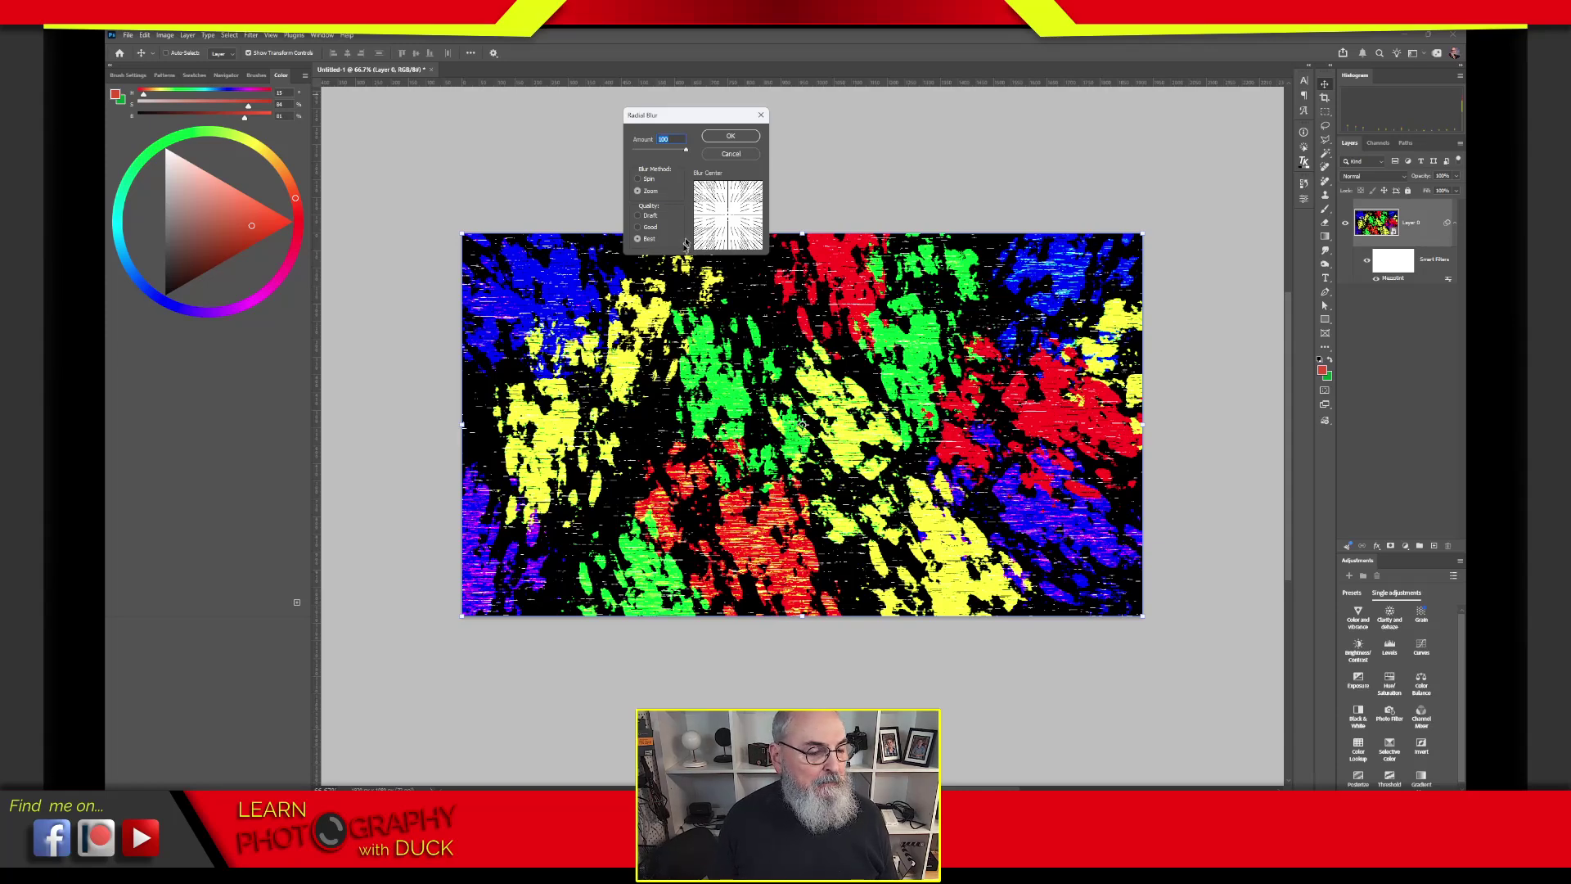
pyautogui.moveTo(687, 116); pyautogui.dragTo(423, 130)
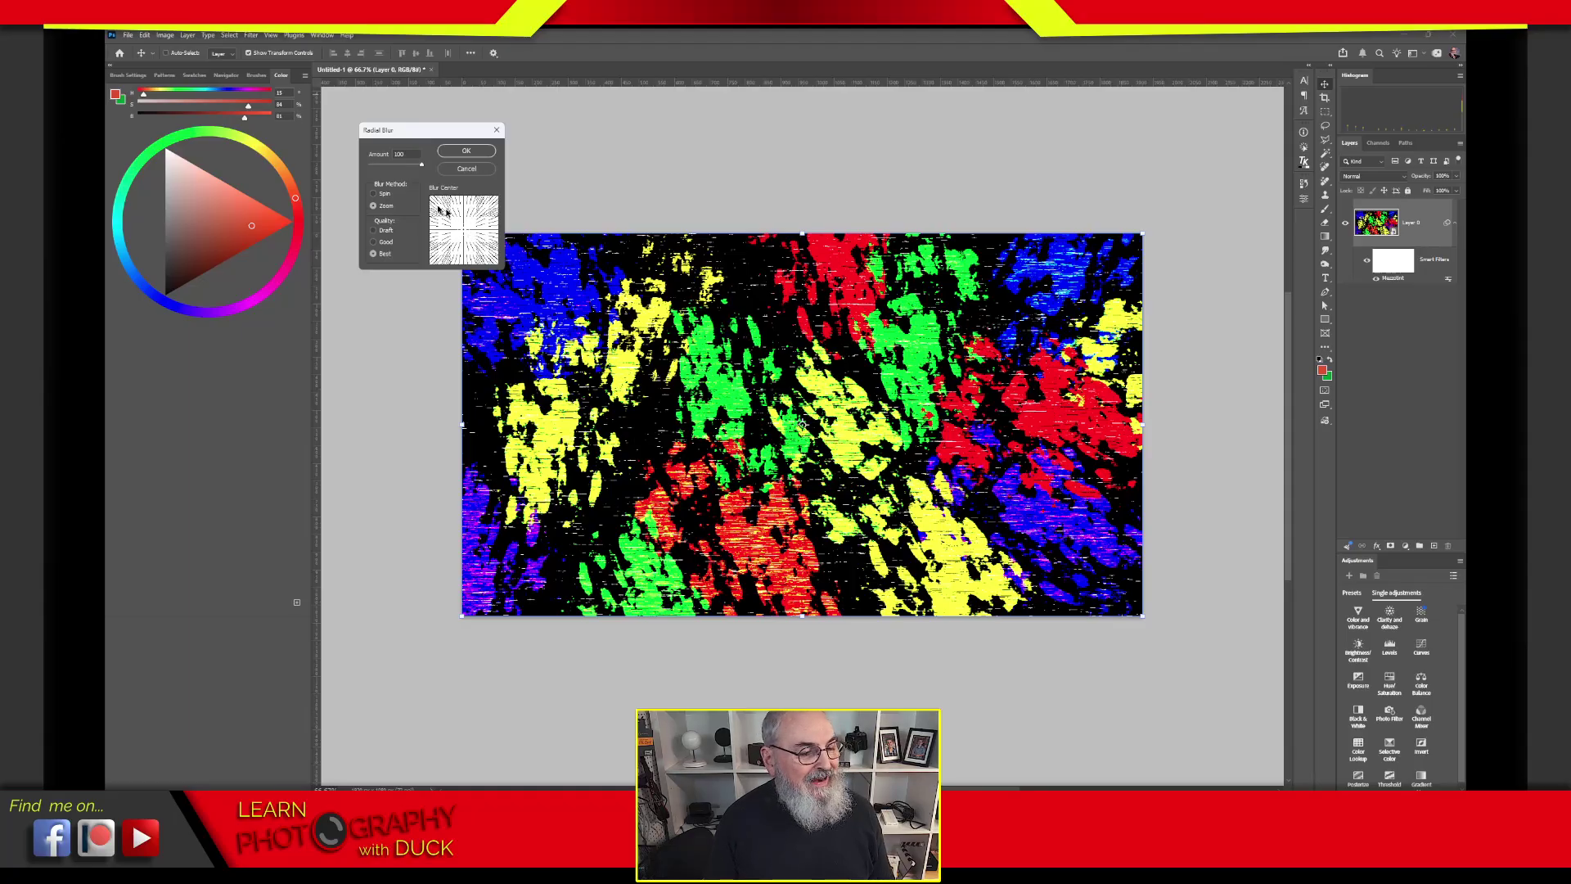
pyautogui.click(464, 227)
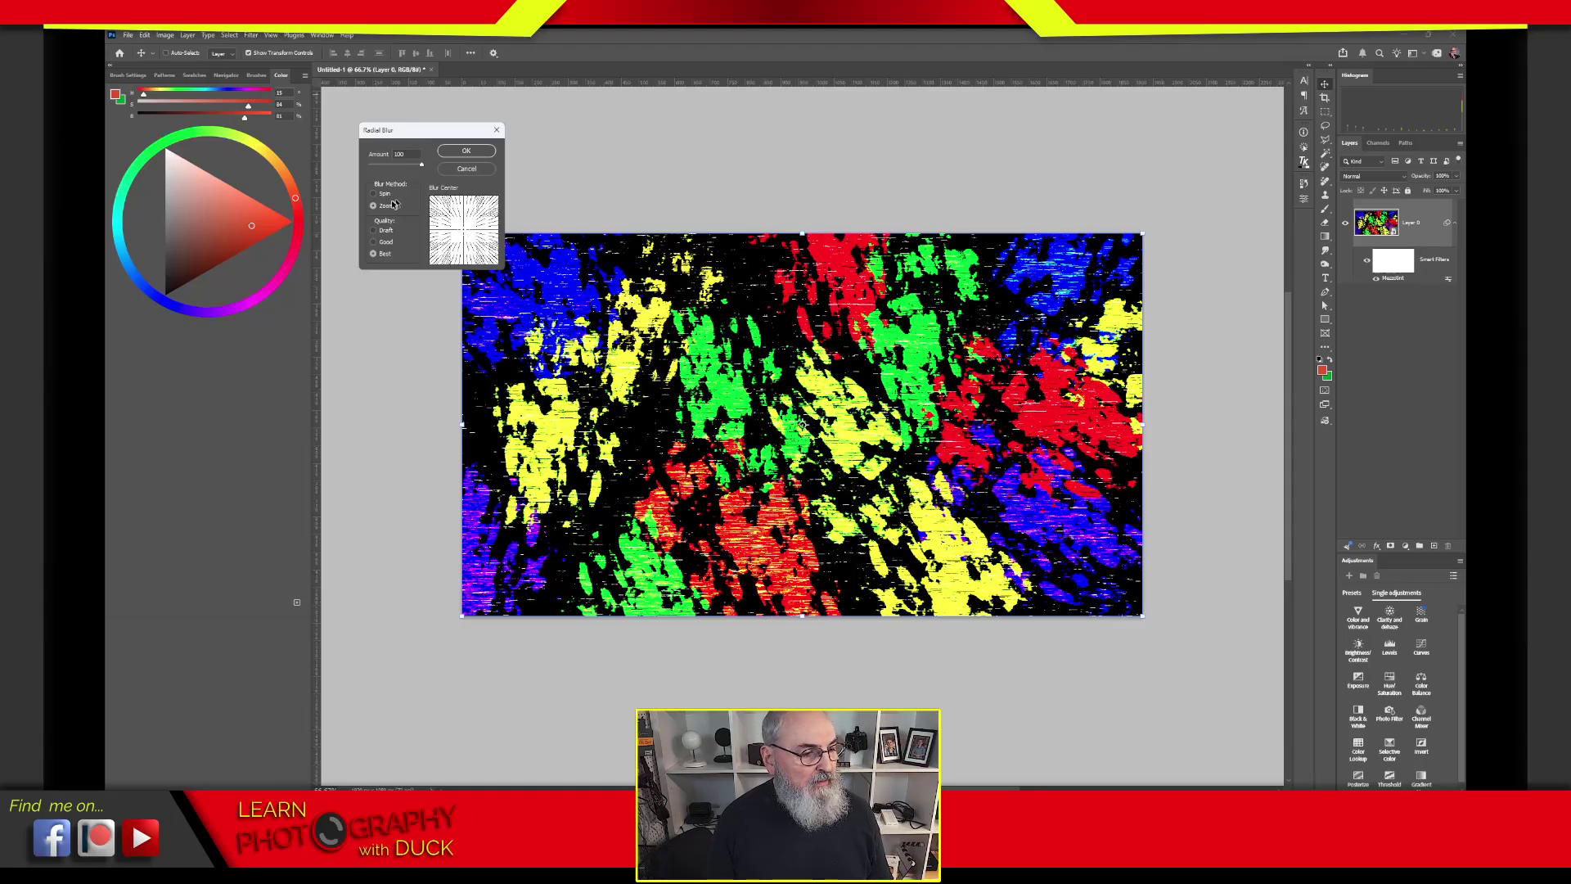
pyautogui.moveTo(422, 165)
pyautogui.mouseDown()
pyautogui.moveTo(364, 172)
pyautogui.moveTo(439, 181)
pyautogui.mouseUp()
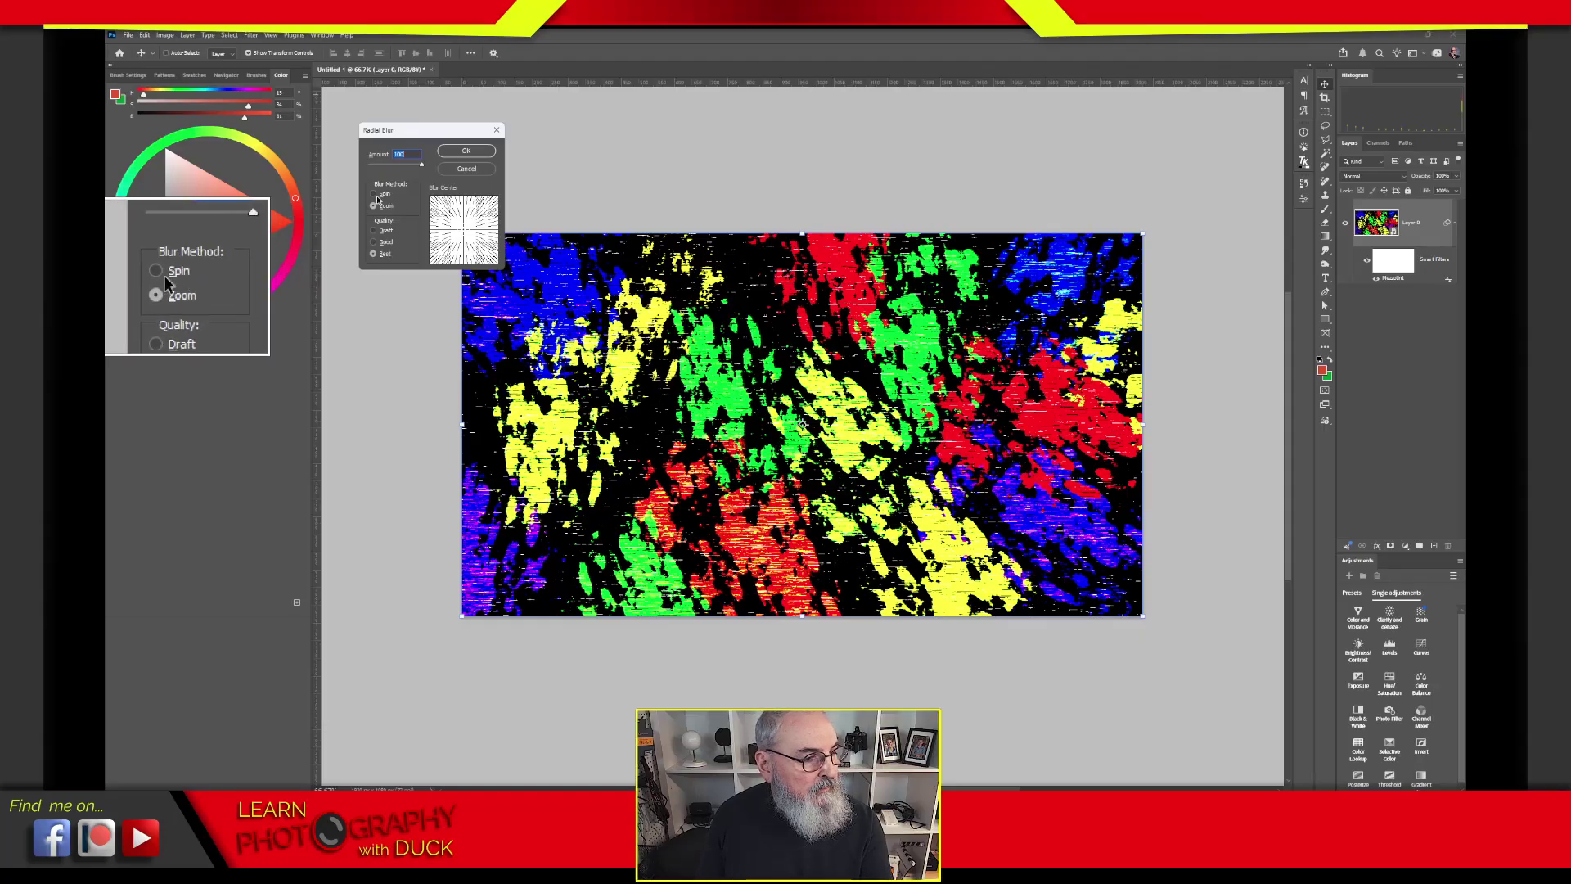
pyautogui.click(378, 195)
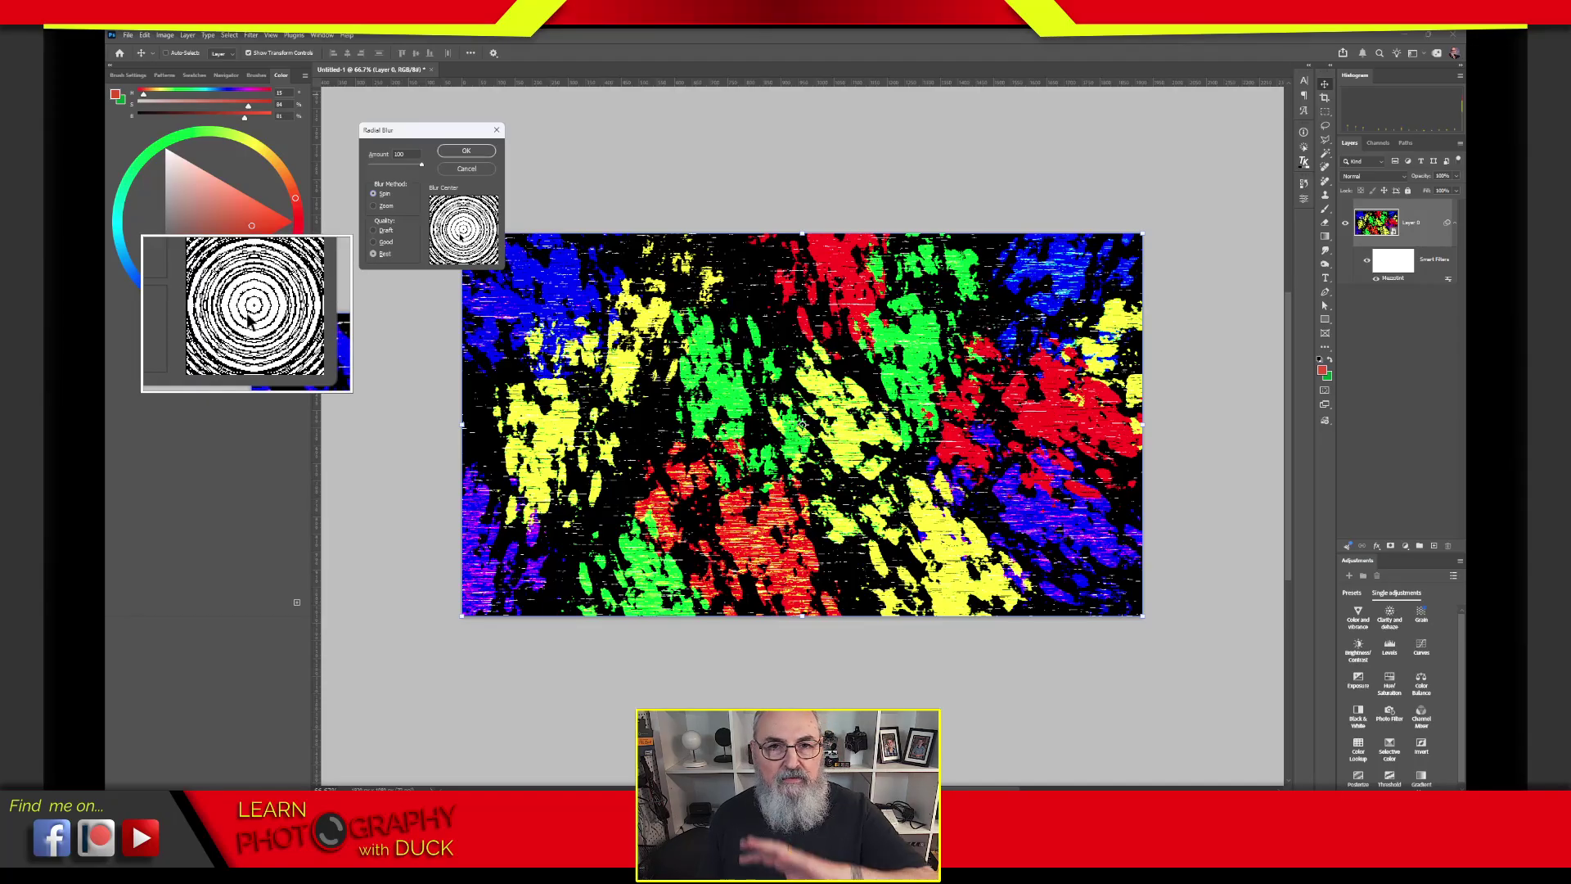
pyautogui.click(386, 207)
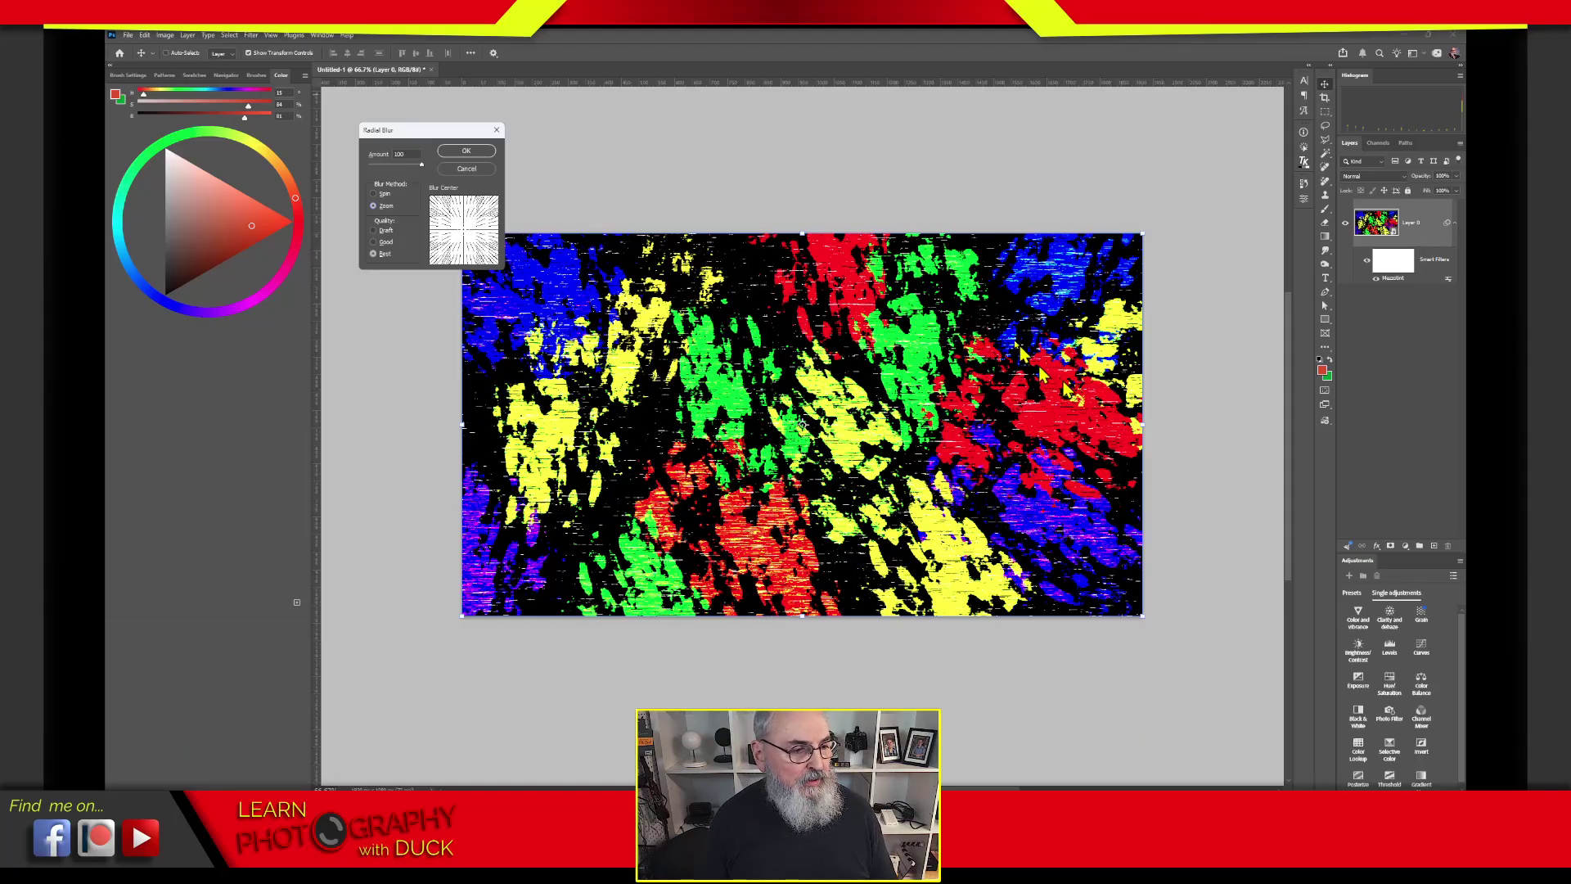
pyautogui.click(381, 230)
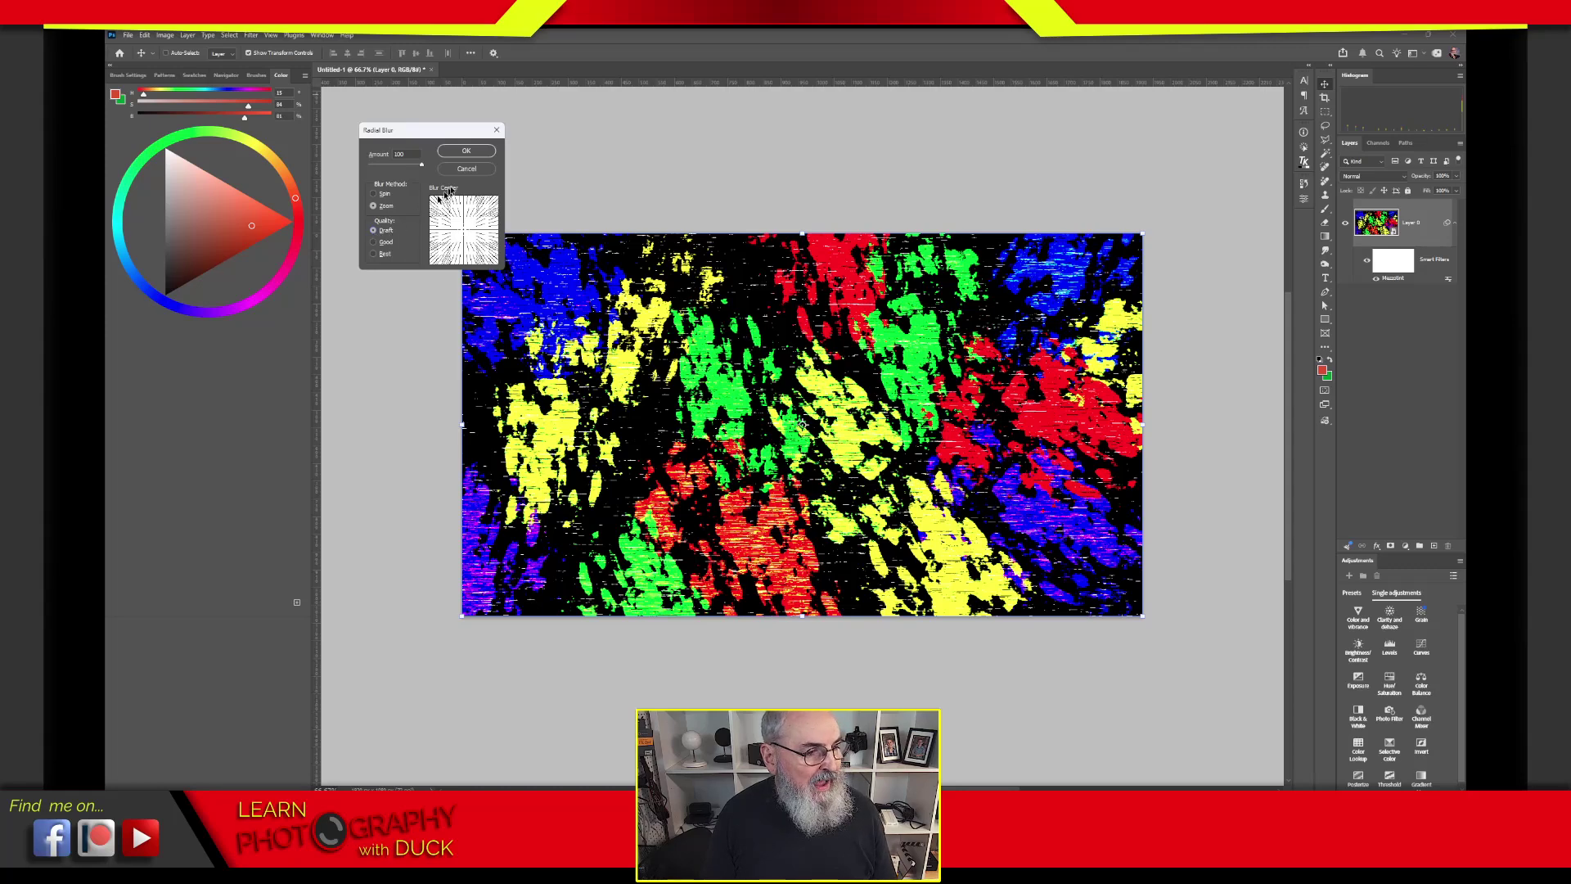
pyautogui.click(469, 151)
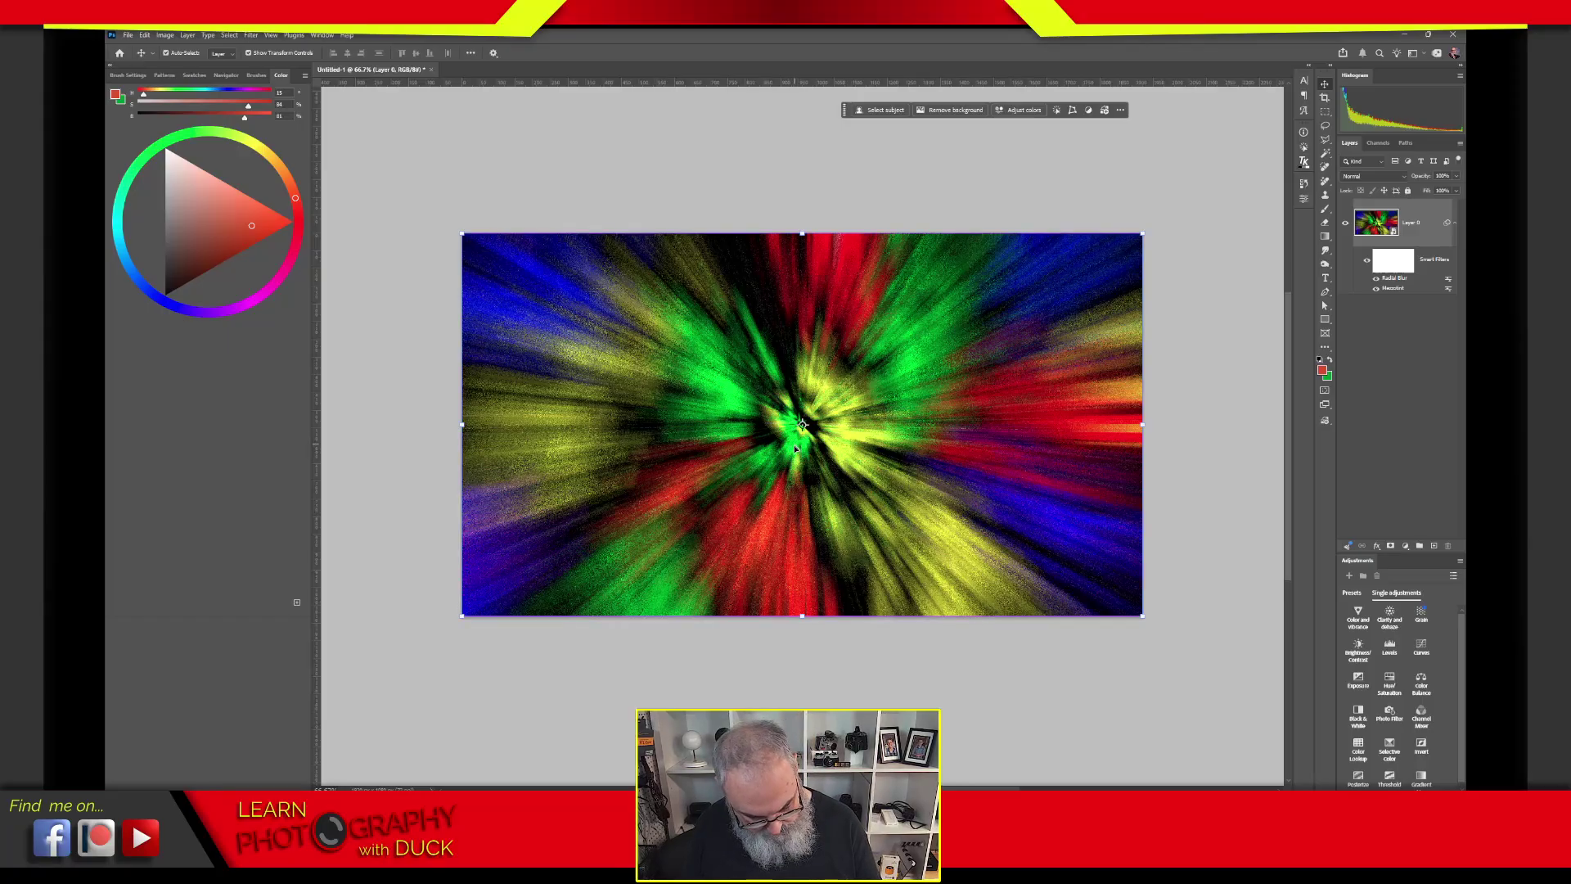
# Step: Fit the image in the window and add a second Radial Blur smart filter with amount 100 and the Zoom method
pyautogui.hotkey('ctrl', '1')
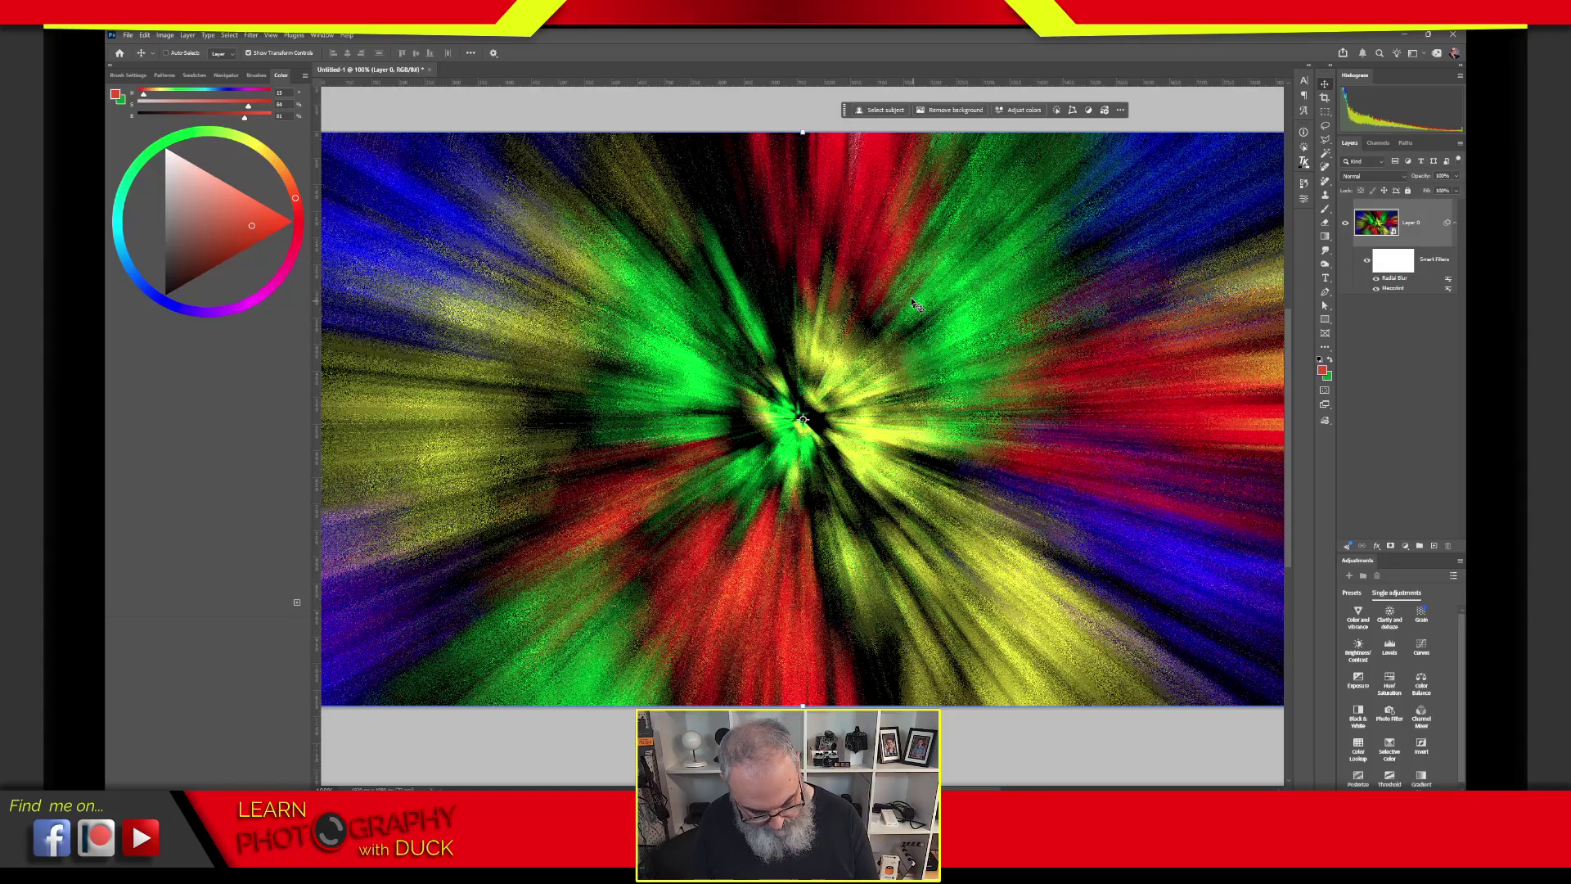
pyautogui.hotkey('ctrl', '0')
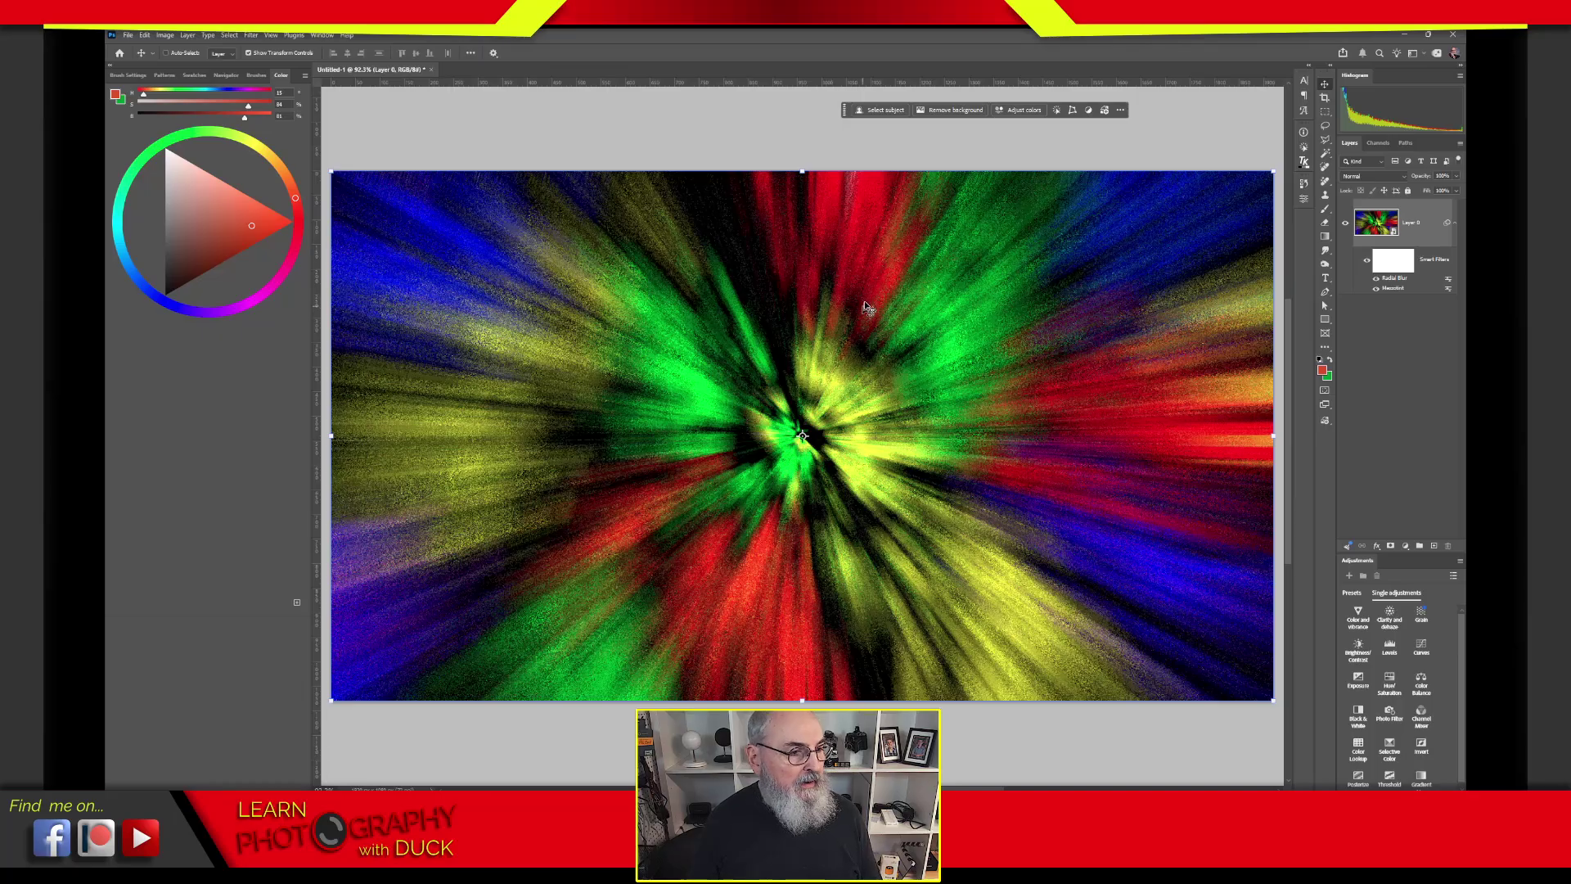
pyautogui.click(251, 36)
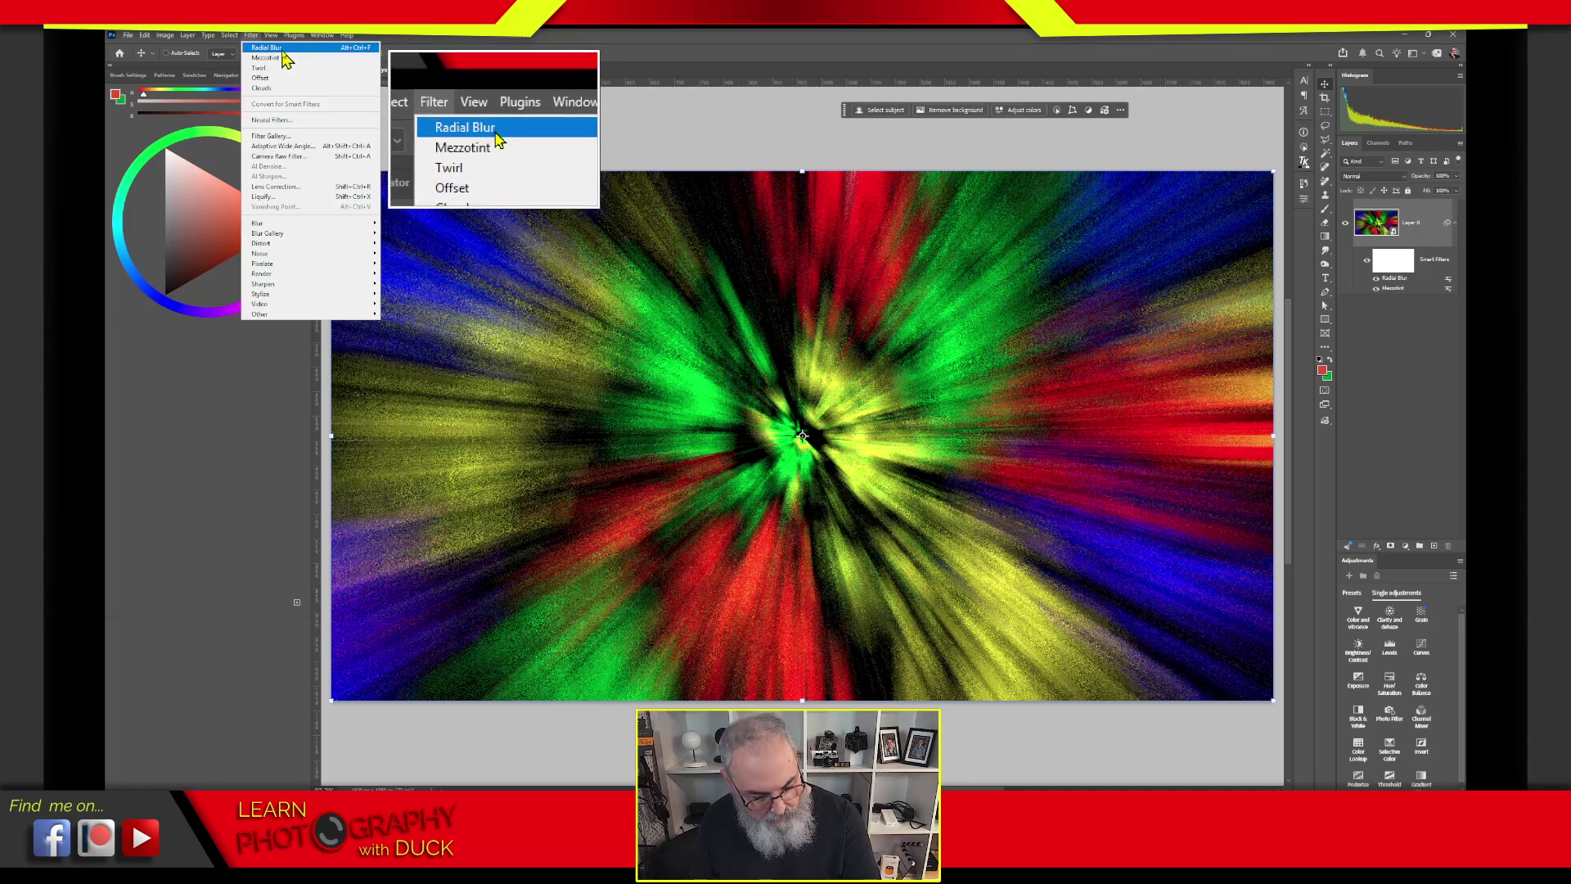
pyautogui.press('Escape')
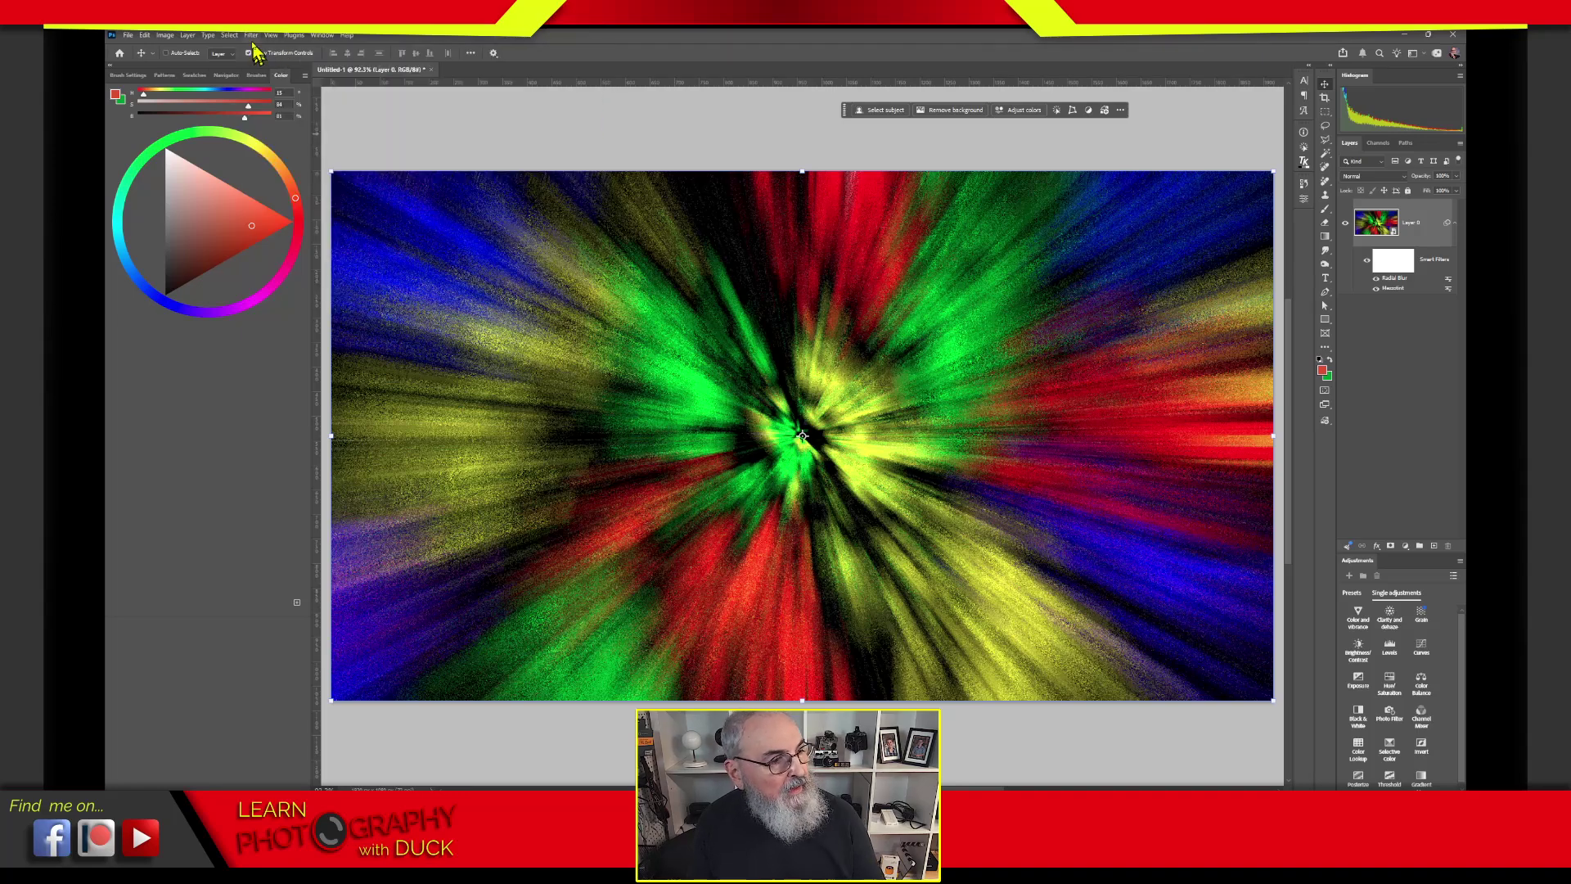
pyautogui.click(251, 35)
pyautogui.click(268, 48)
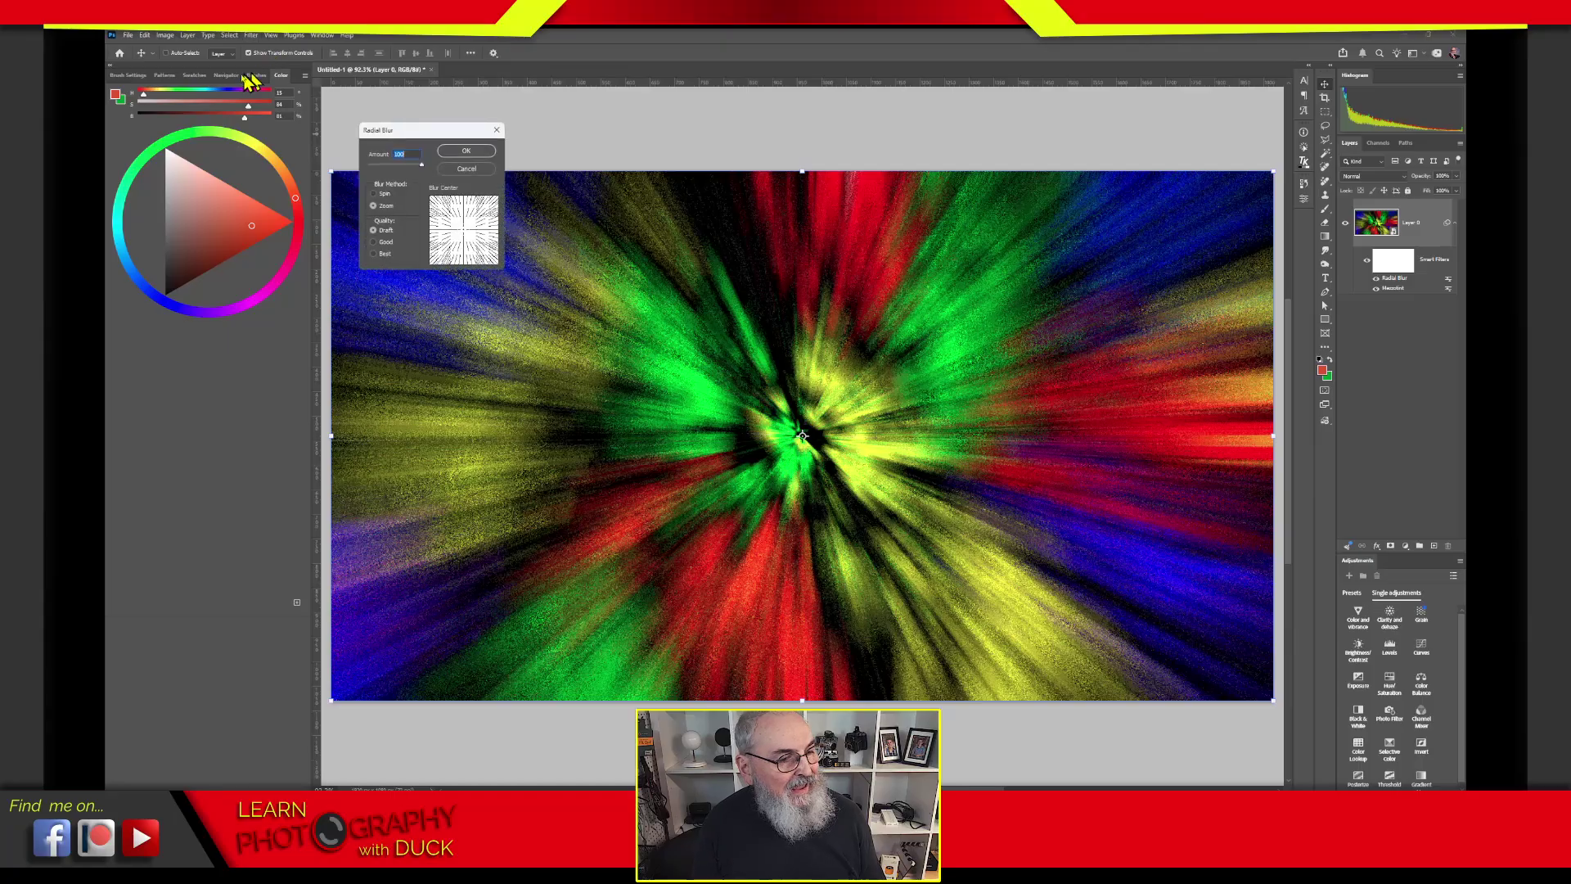
pyautogui.moveTo(446, 140); pyautogui.dragTo(757, 120)
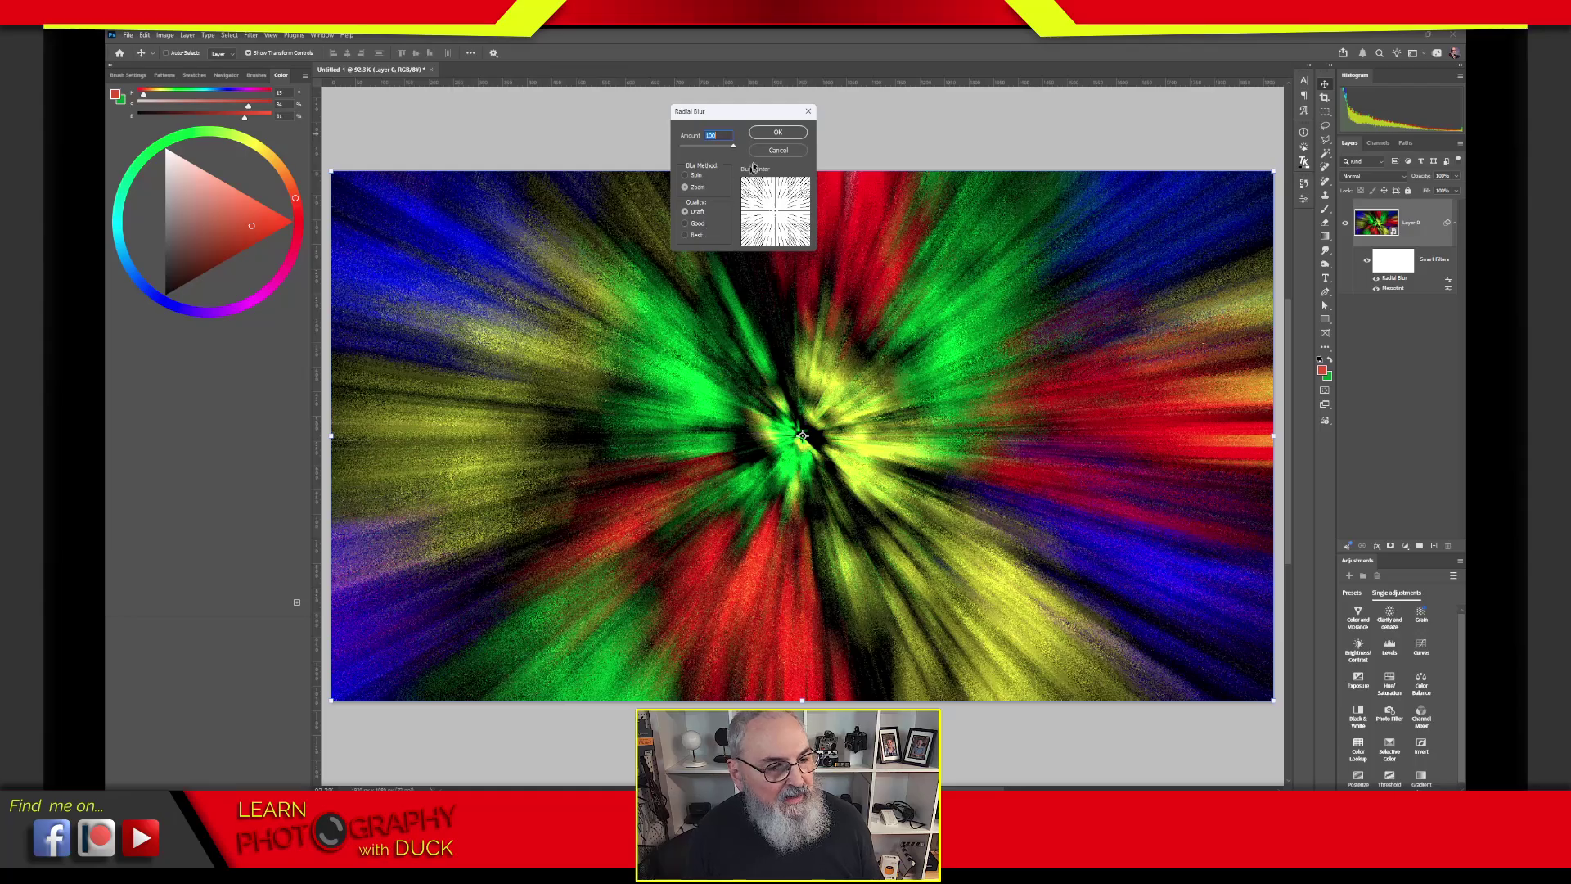
pyautogui.click(778, 134)
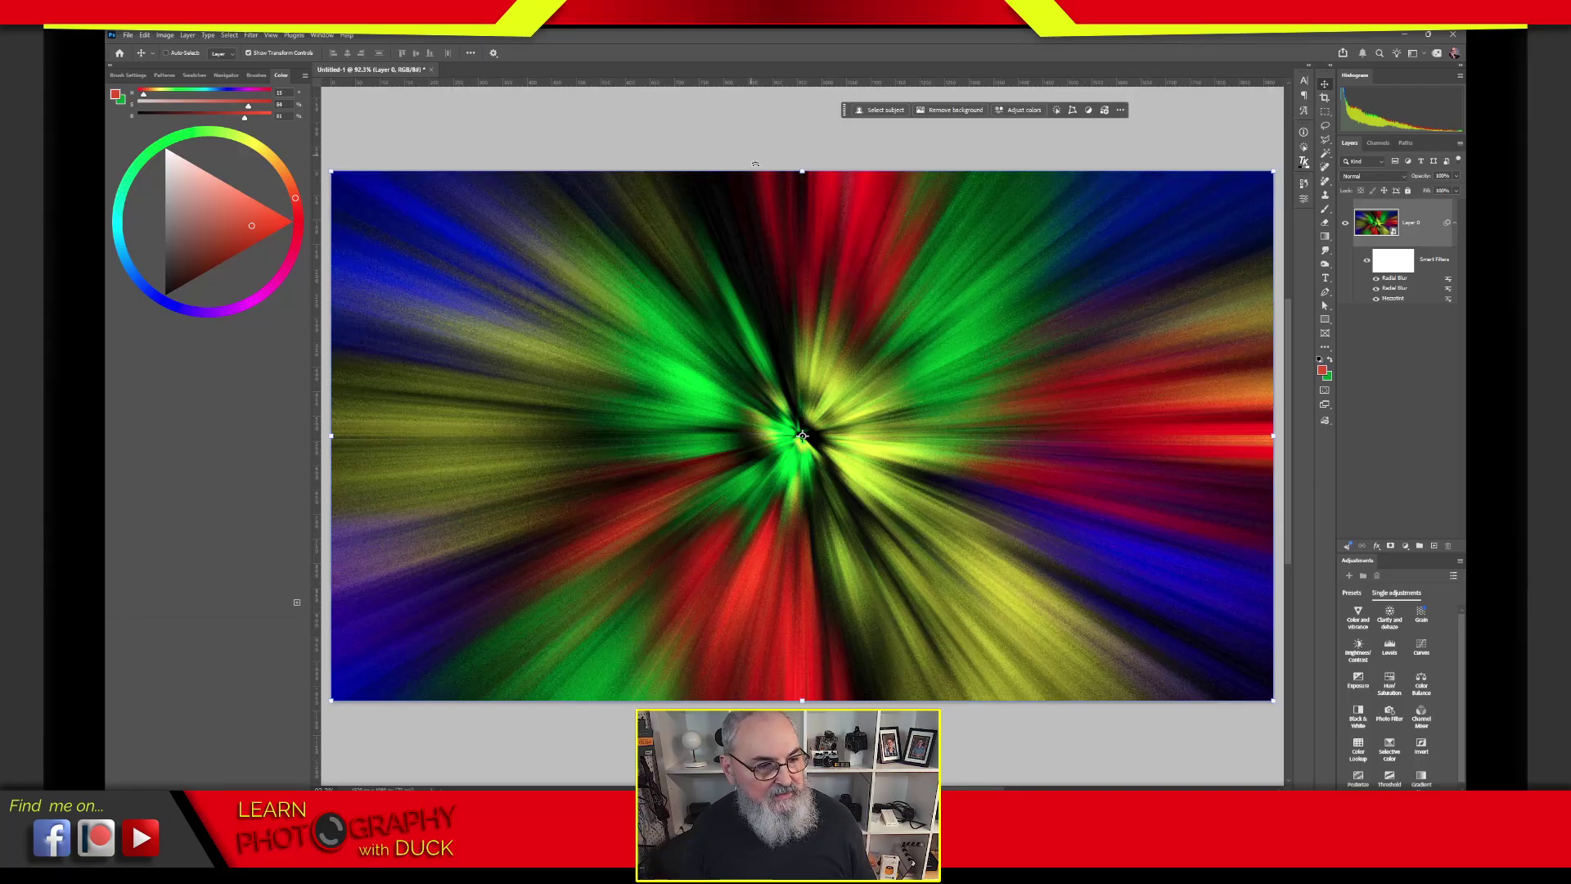
# Step: Add a third Radial Blur smart filter with amount 100, the Zoom method and Best quality
pyautogui.click(251, 35)
pyautogui.click(262, 48)
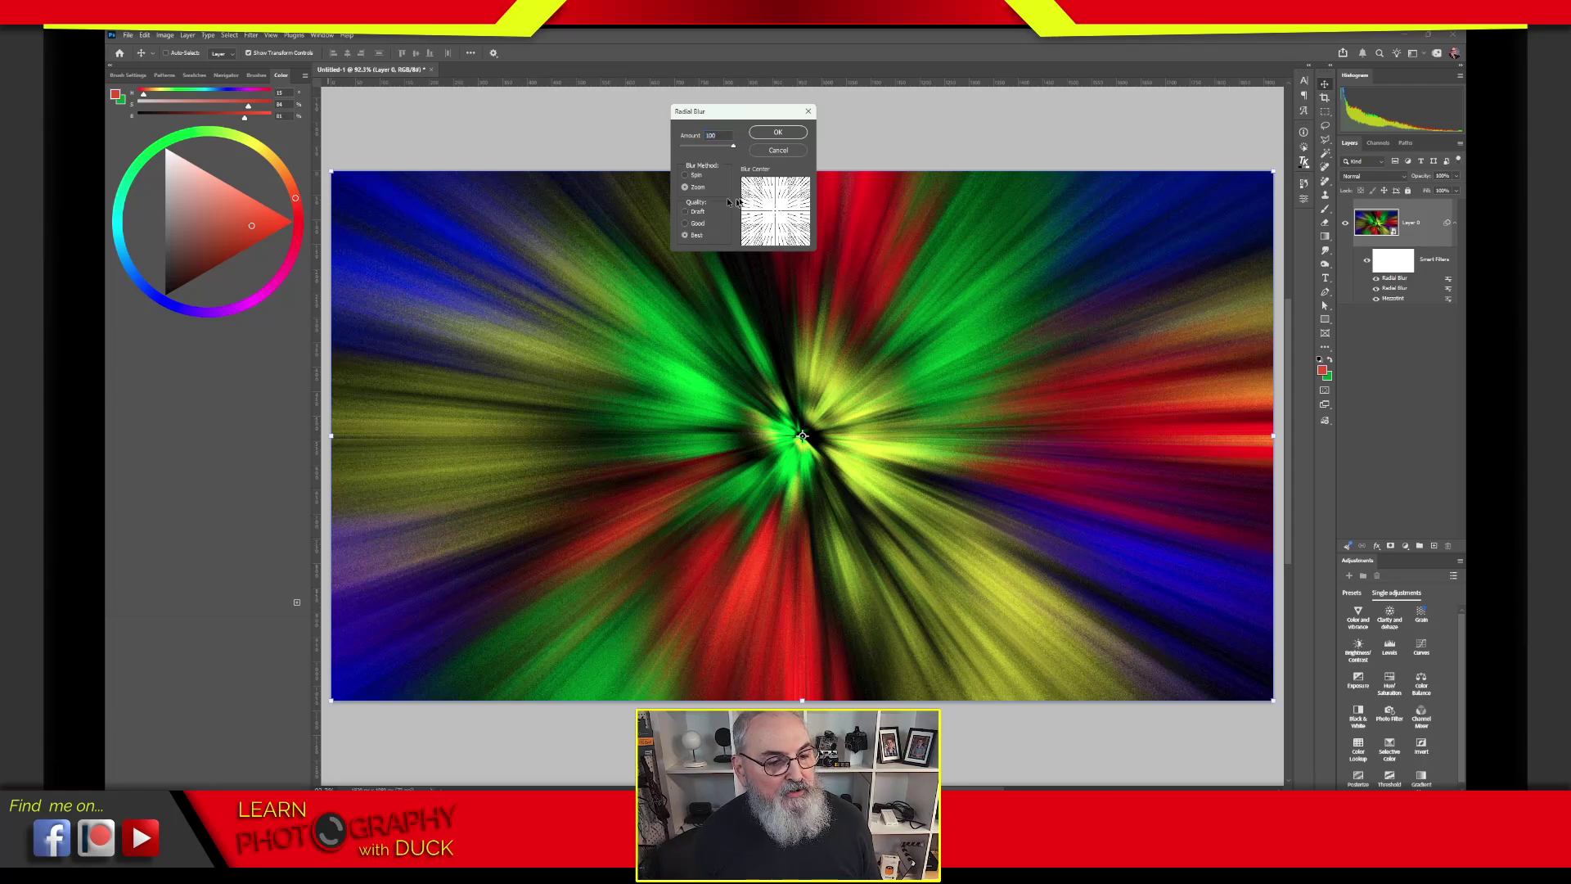
pyautogui.click(778, 133)
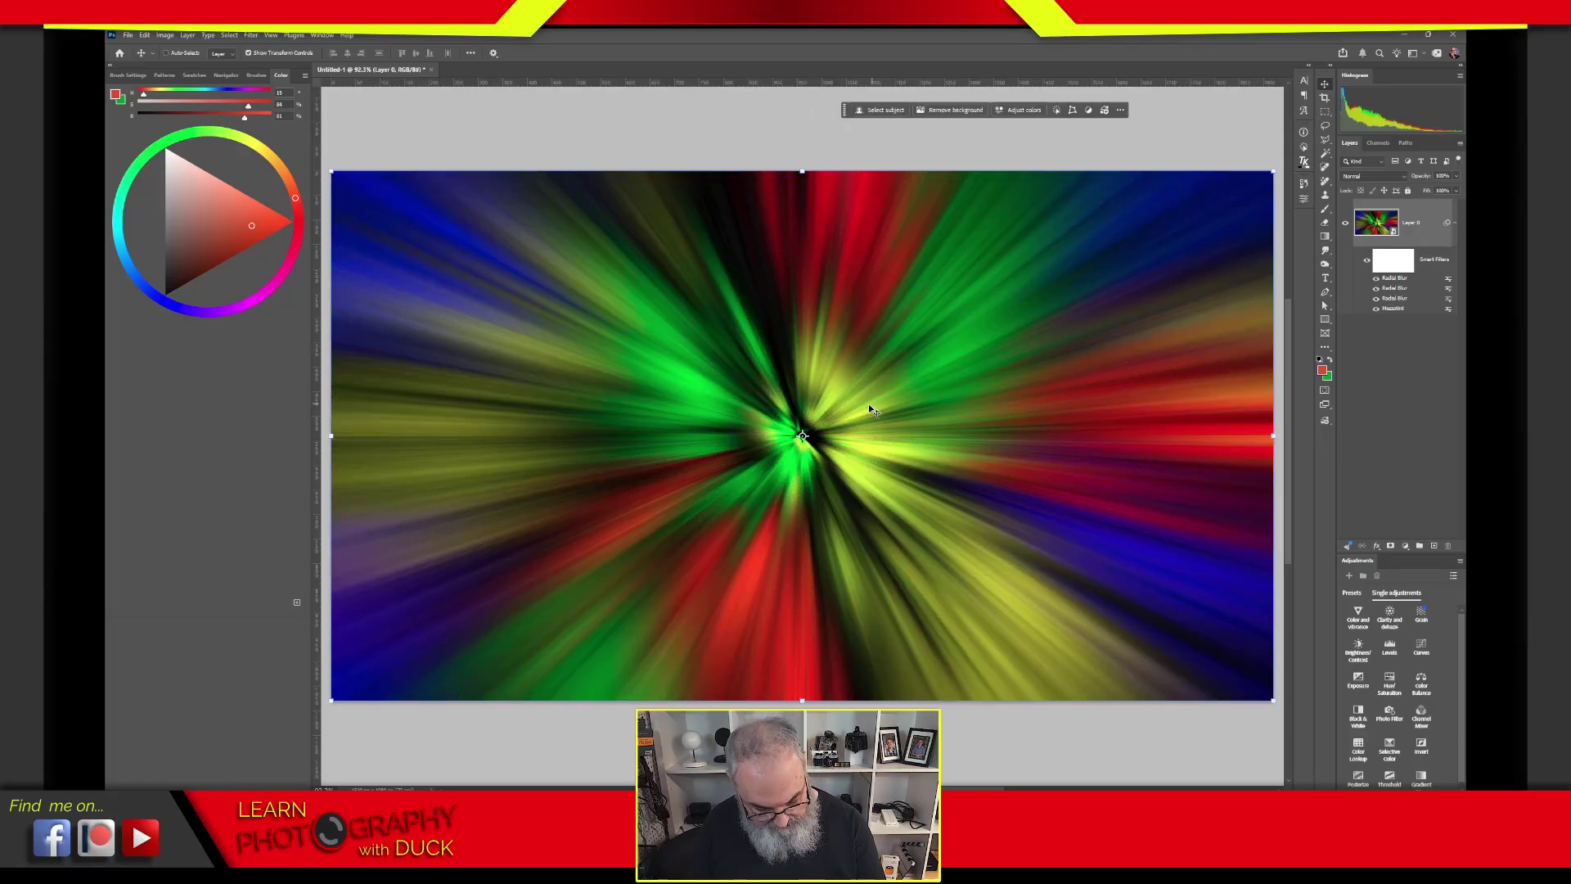
# Step: Examine the smoothness of the blurred streaks around the blur centre and toward the red and green areas at high magnification
pyautogui.press('z')
pyautogui.moveTo(858, 365); pyautogui.dragTo(929, 351)
pyautogui.press('v')
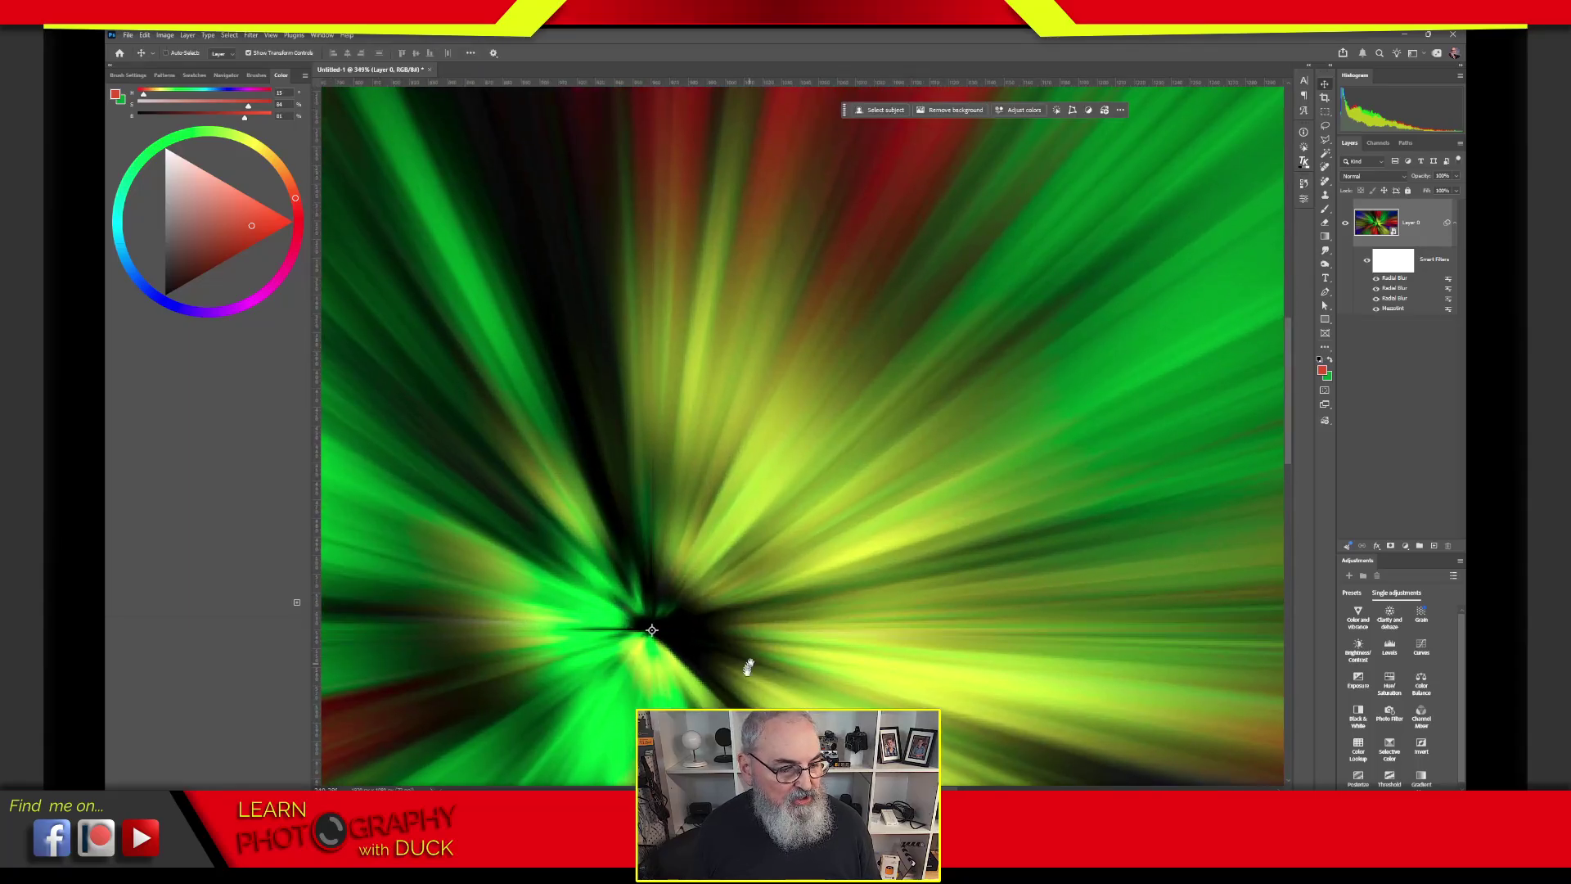
pyautogui.moveTo(748, 659); pyautogui.dragTo(991, 339)
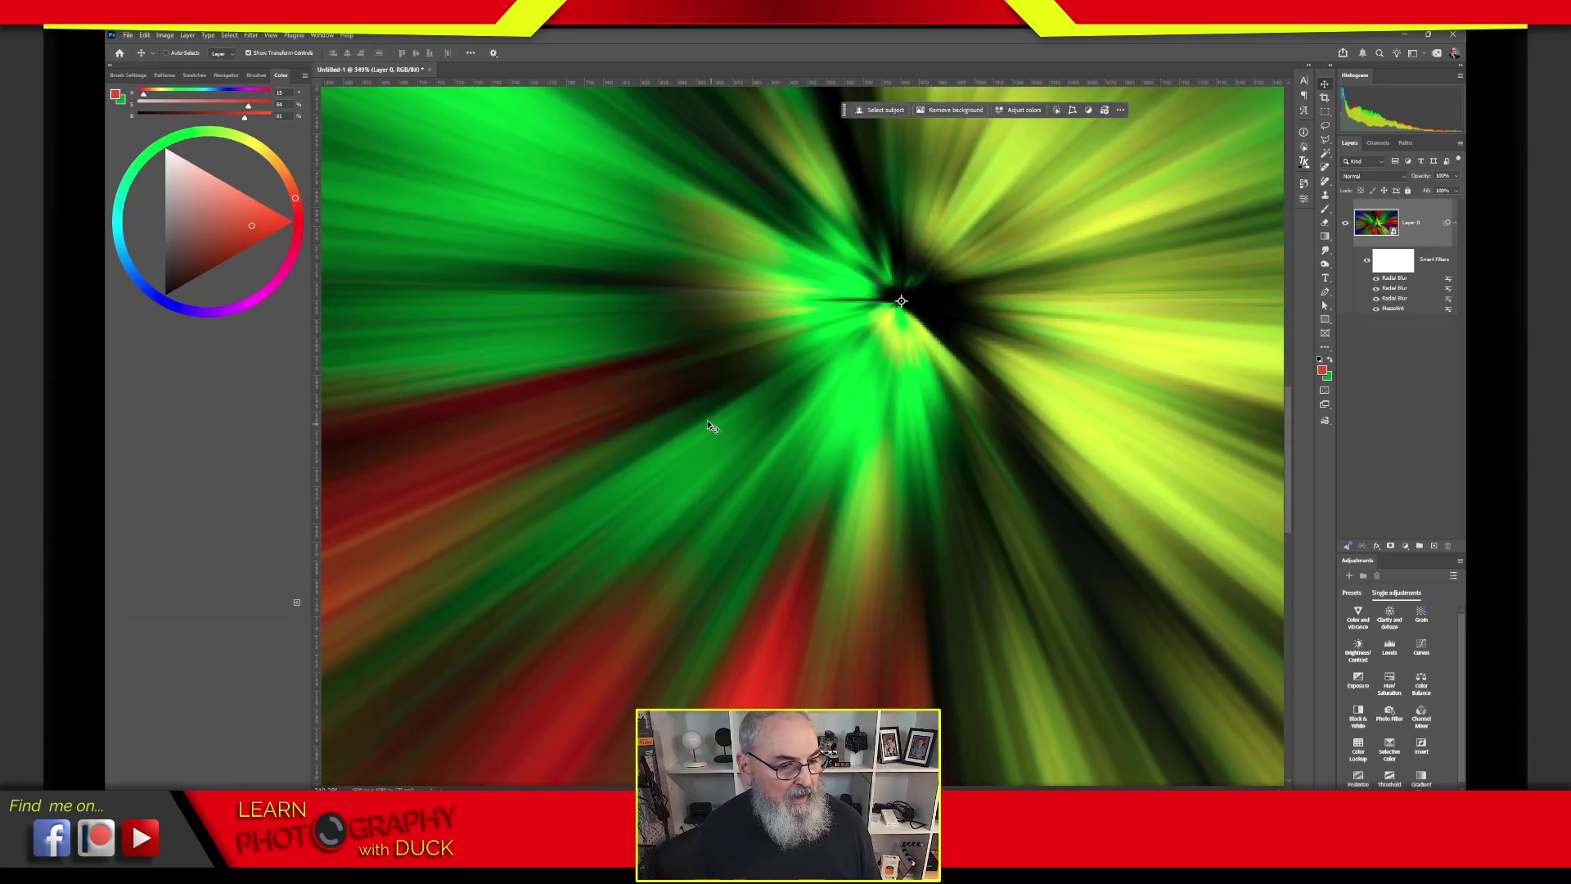
pyautogui.moveTo(643, 414); pyautogui.dragTo(1027, 474)
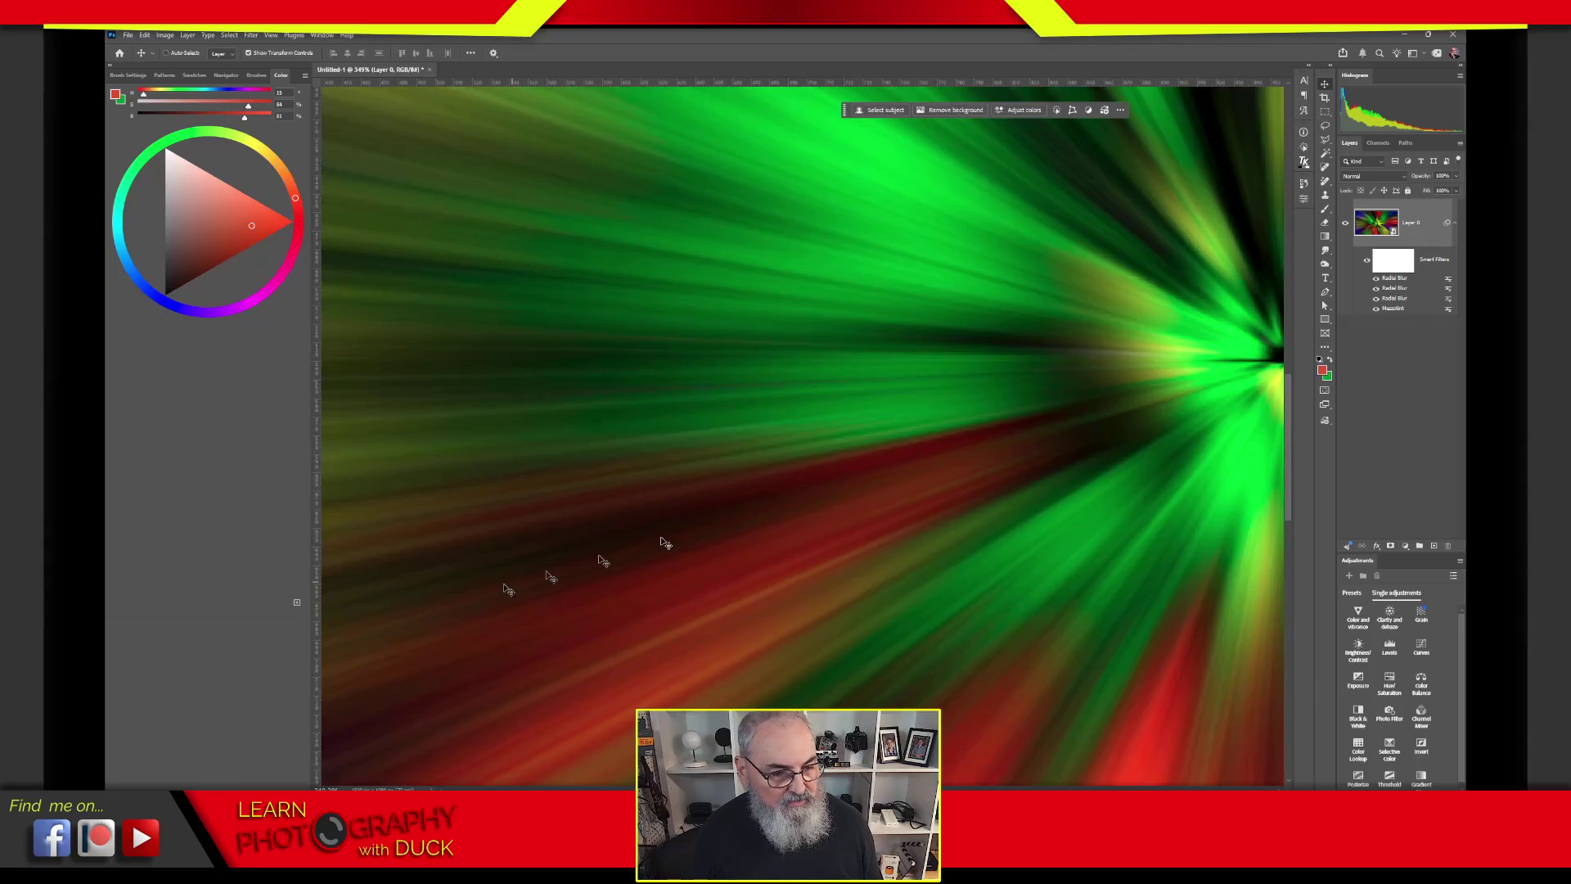
pyautogui.moveTo(1115, 428); pyautogui.dragTo(758, 424)
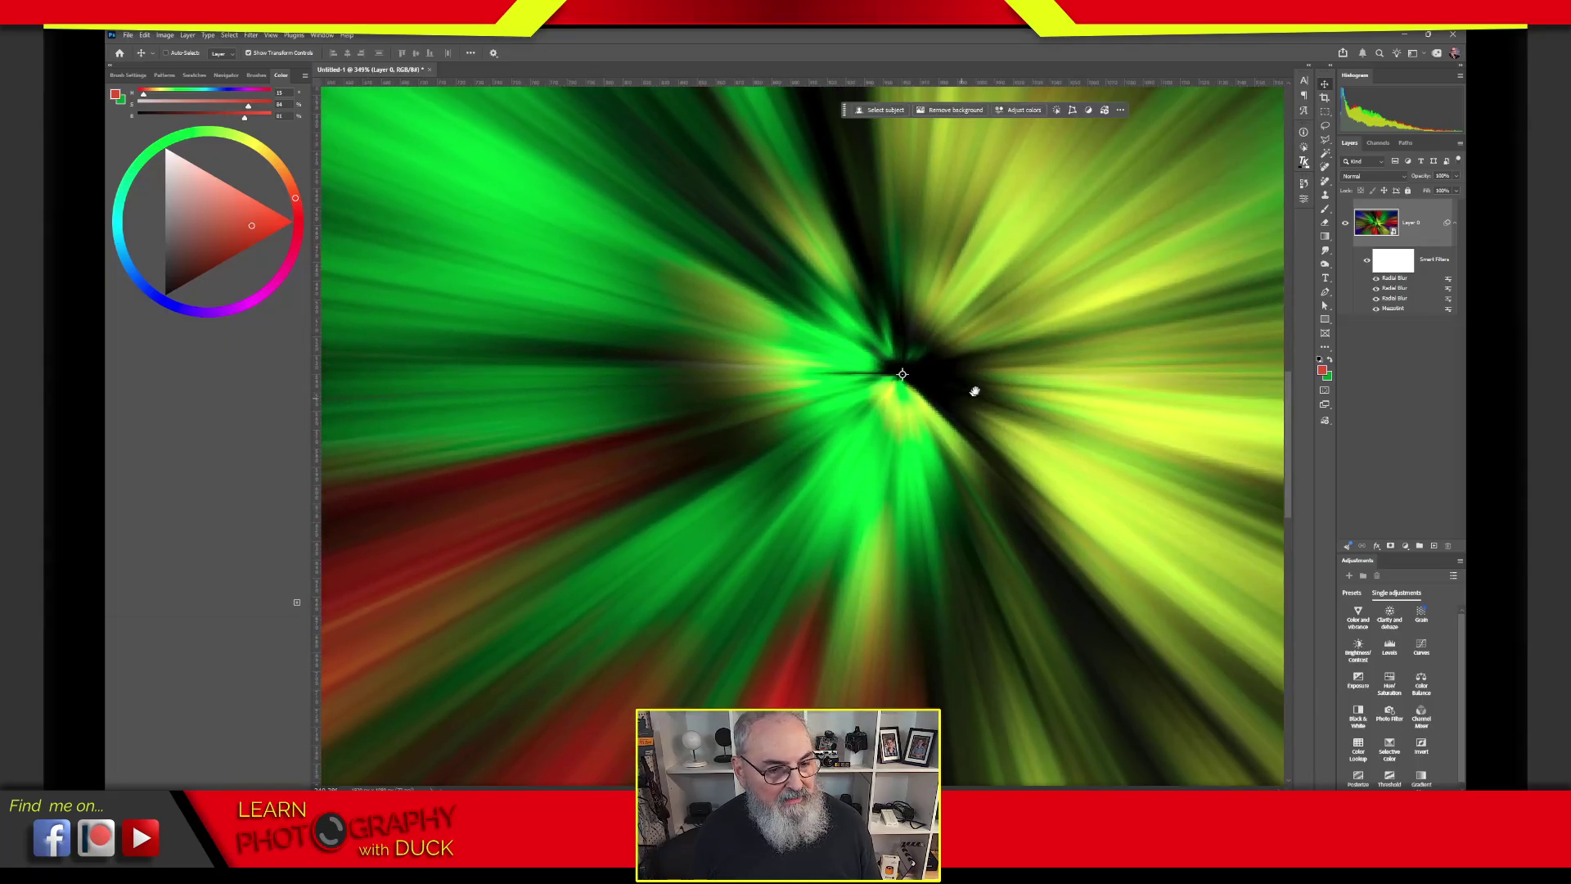
# Step: Fit the whole image in view, then open the smart object's source artwork for review and close it
pyautogui.moveTo(847, 492); pyautogui.dragTo(715, 596)
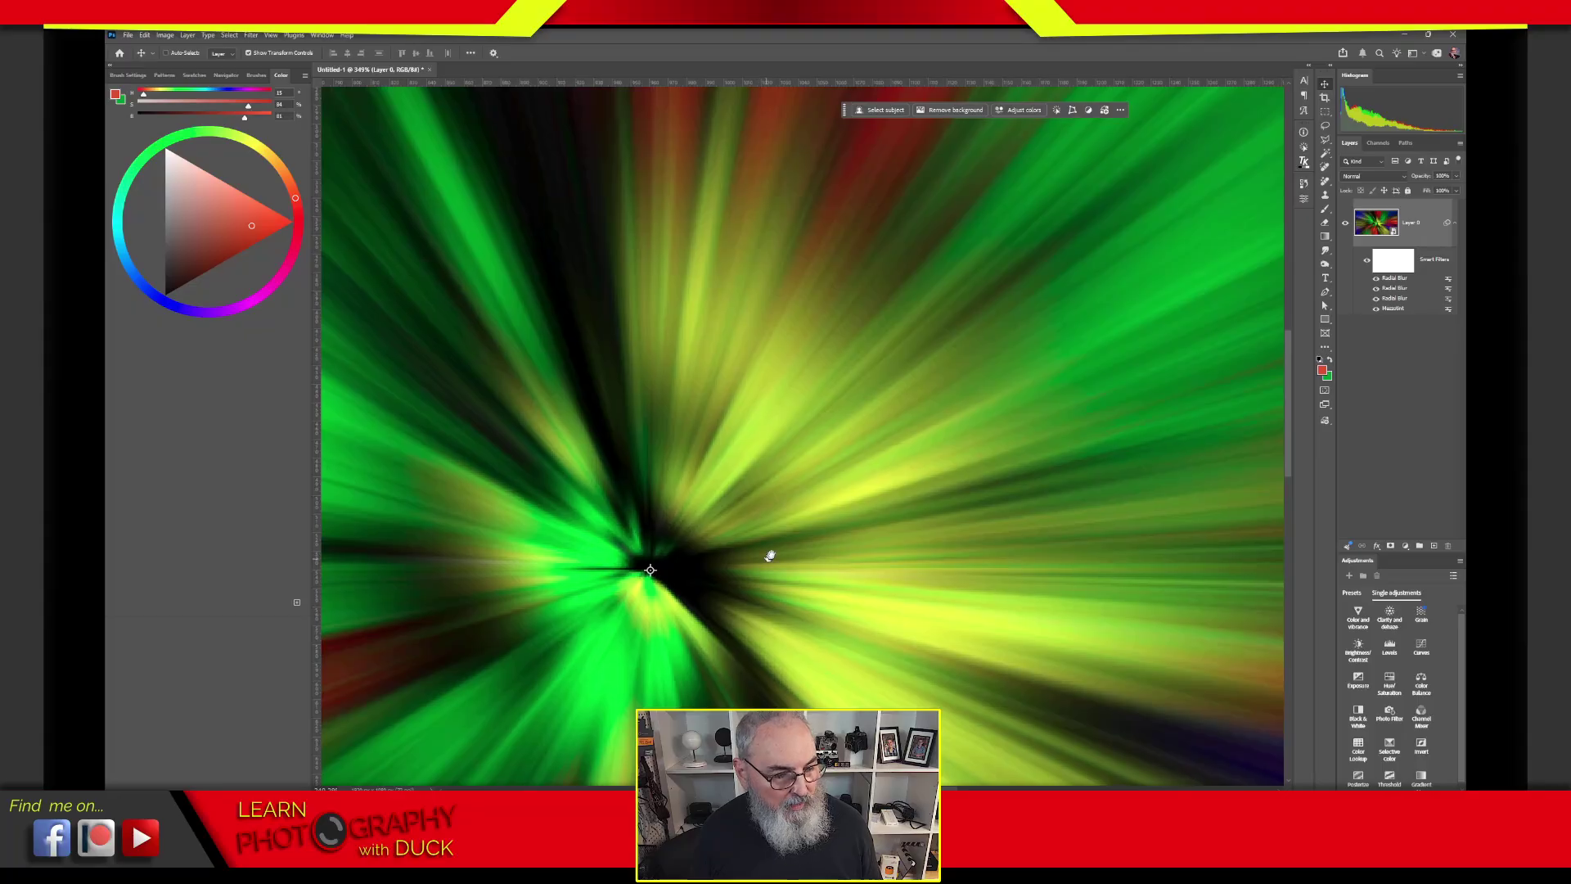
pyautogui.hotkey('ctrl', '0')
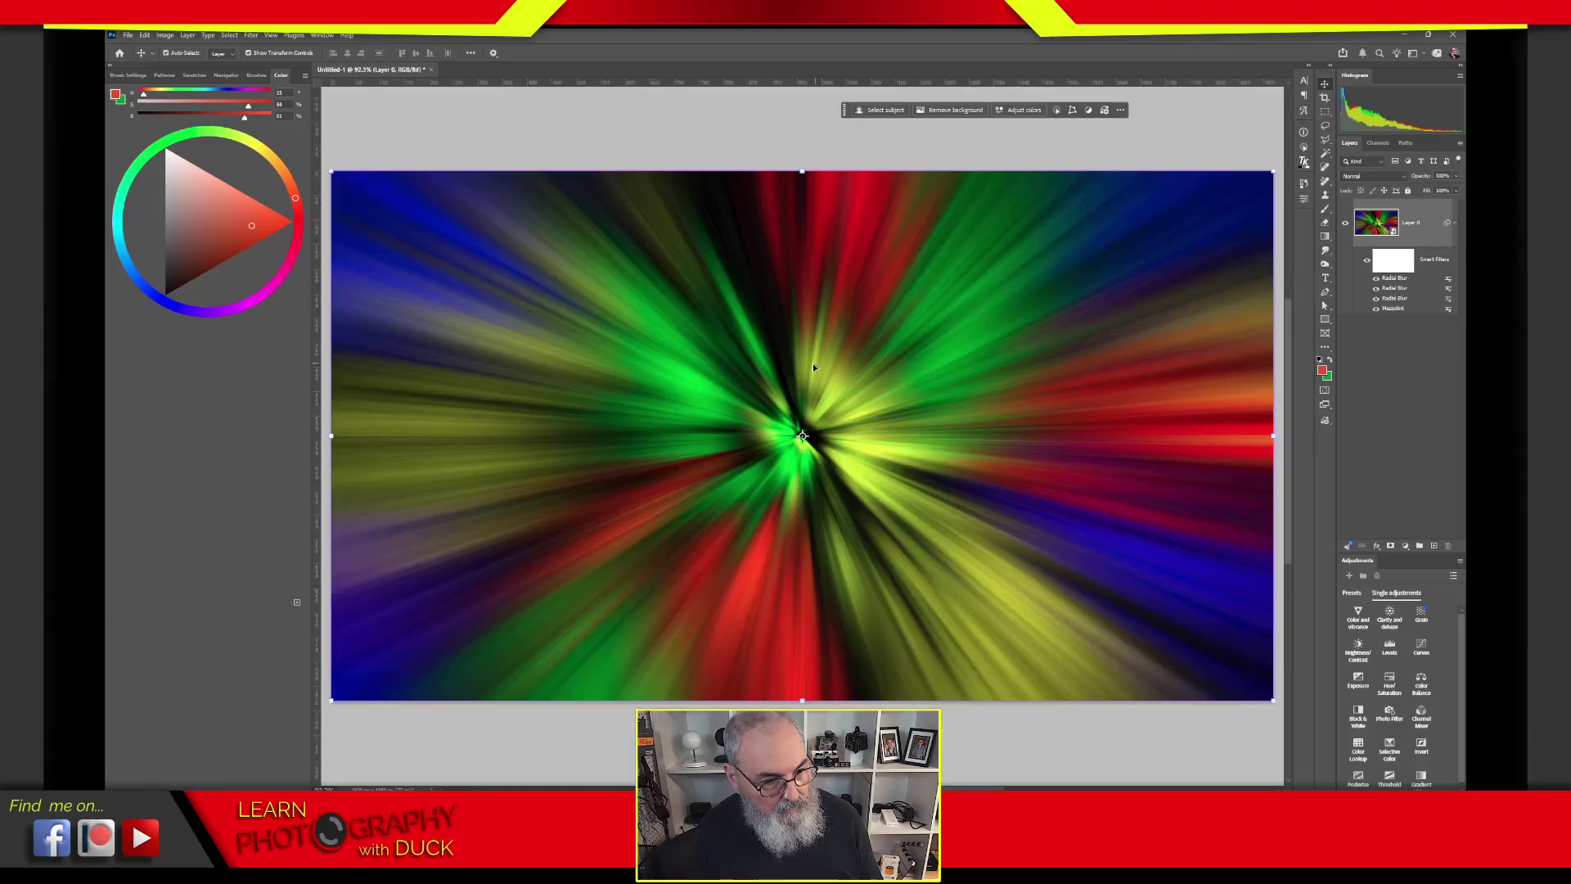
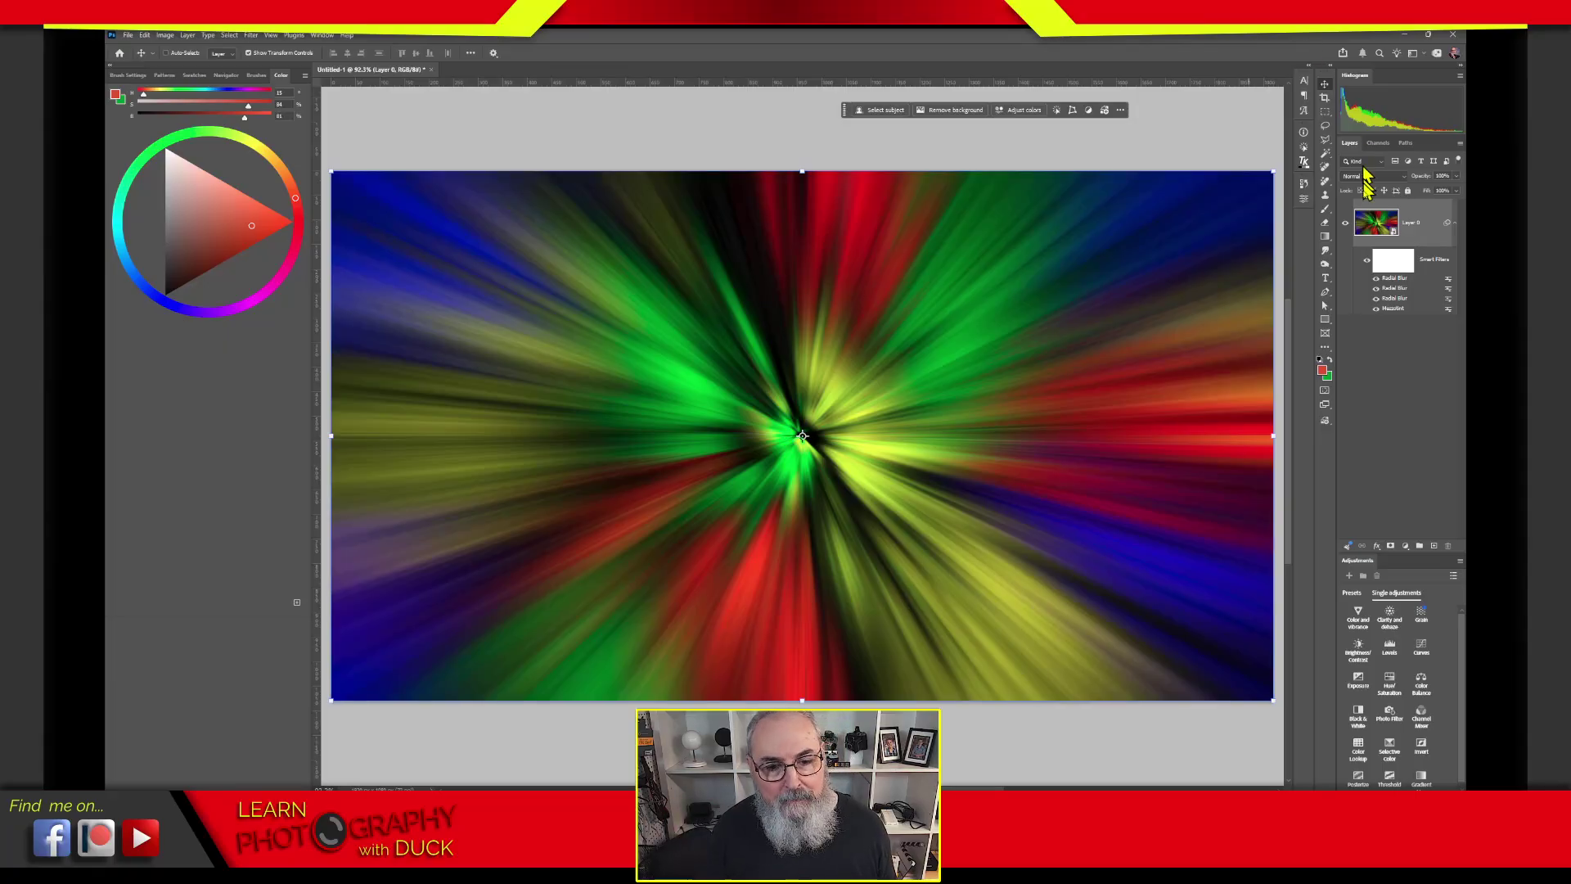
pyautogui.doubleClick(1374, 223)
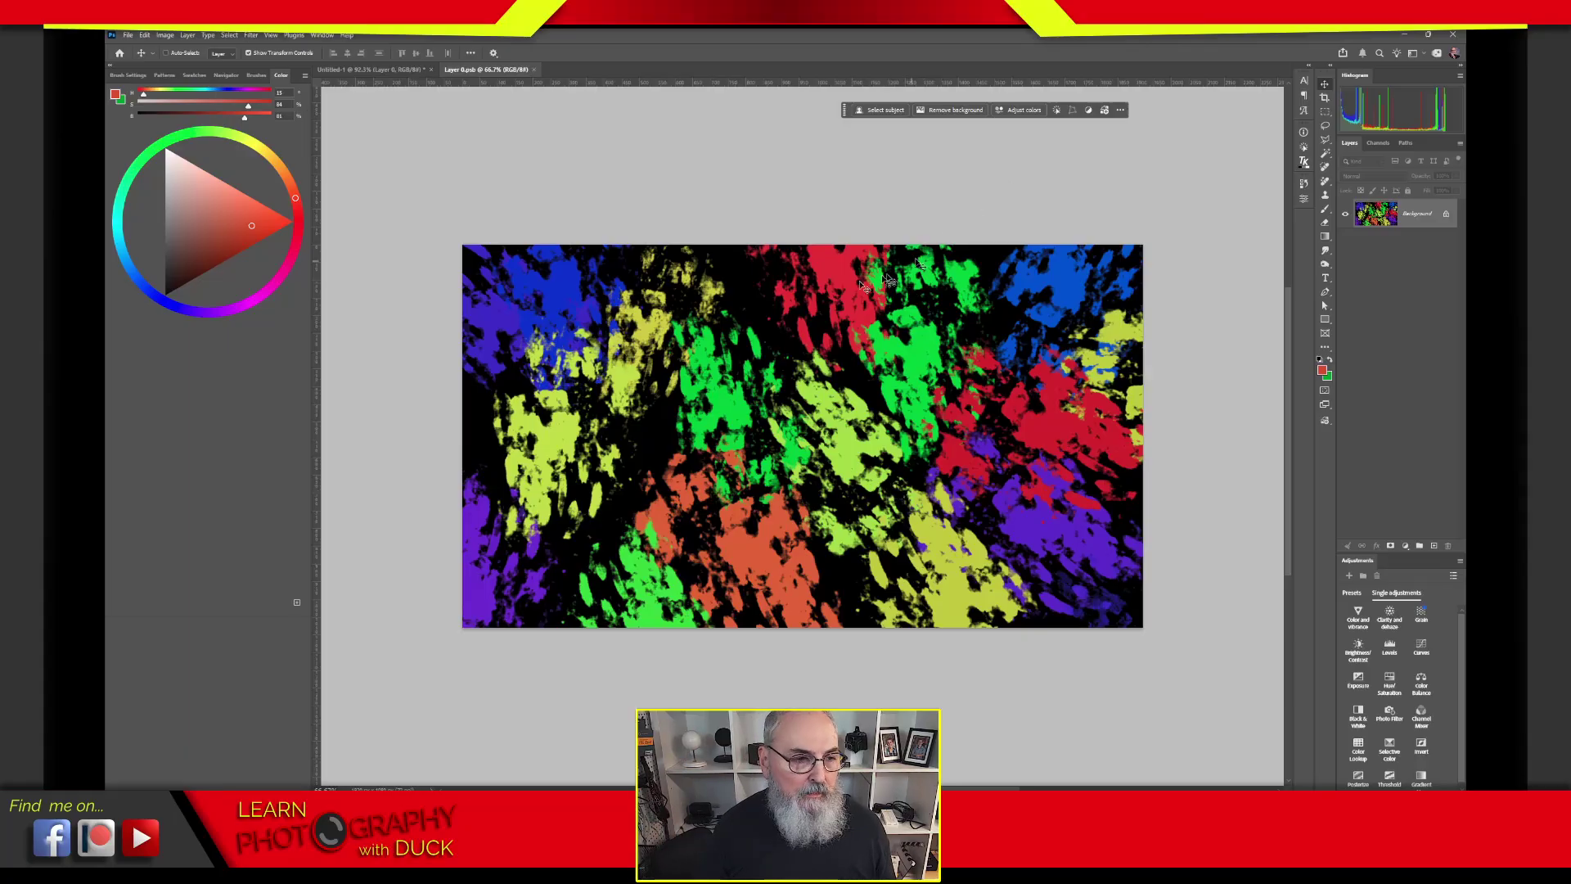
pyautogui.click(533, 69)
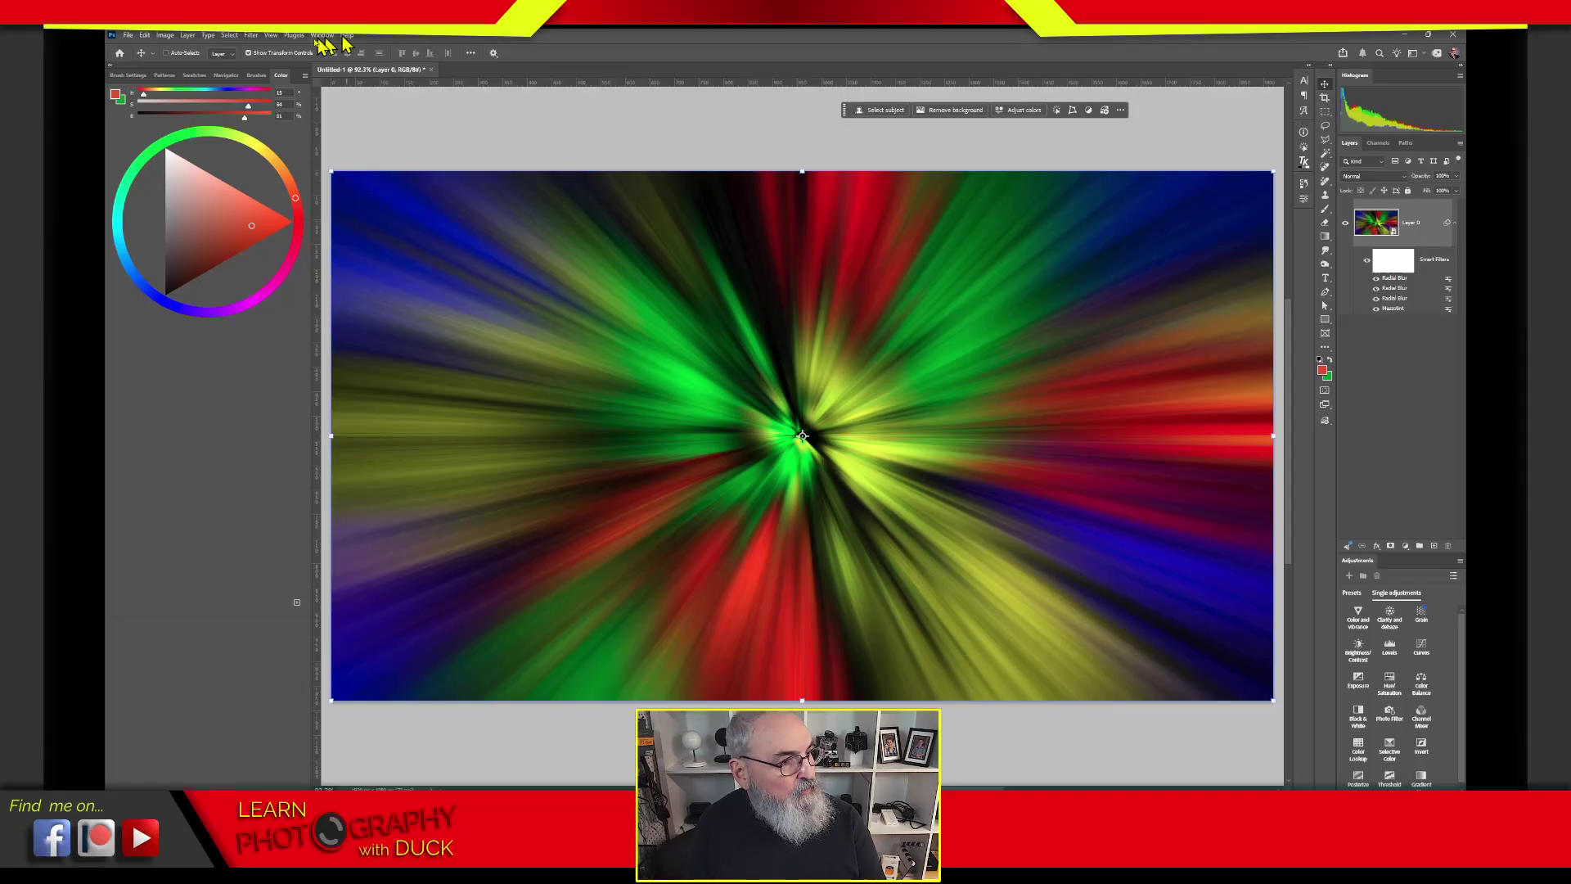
# Step: Start a Twirl distortion on the smart object and preview strong negative, zero and various positive angles
pyautogui.click(251, 36)
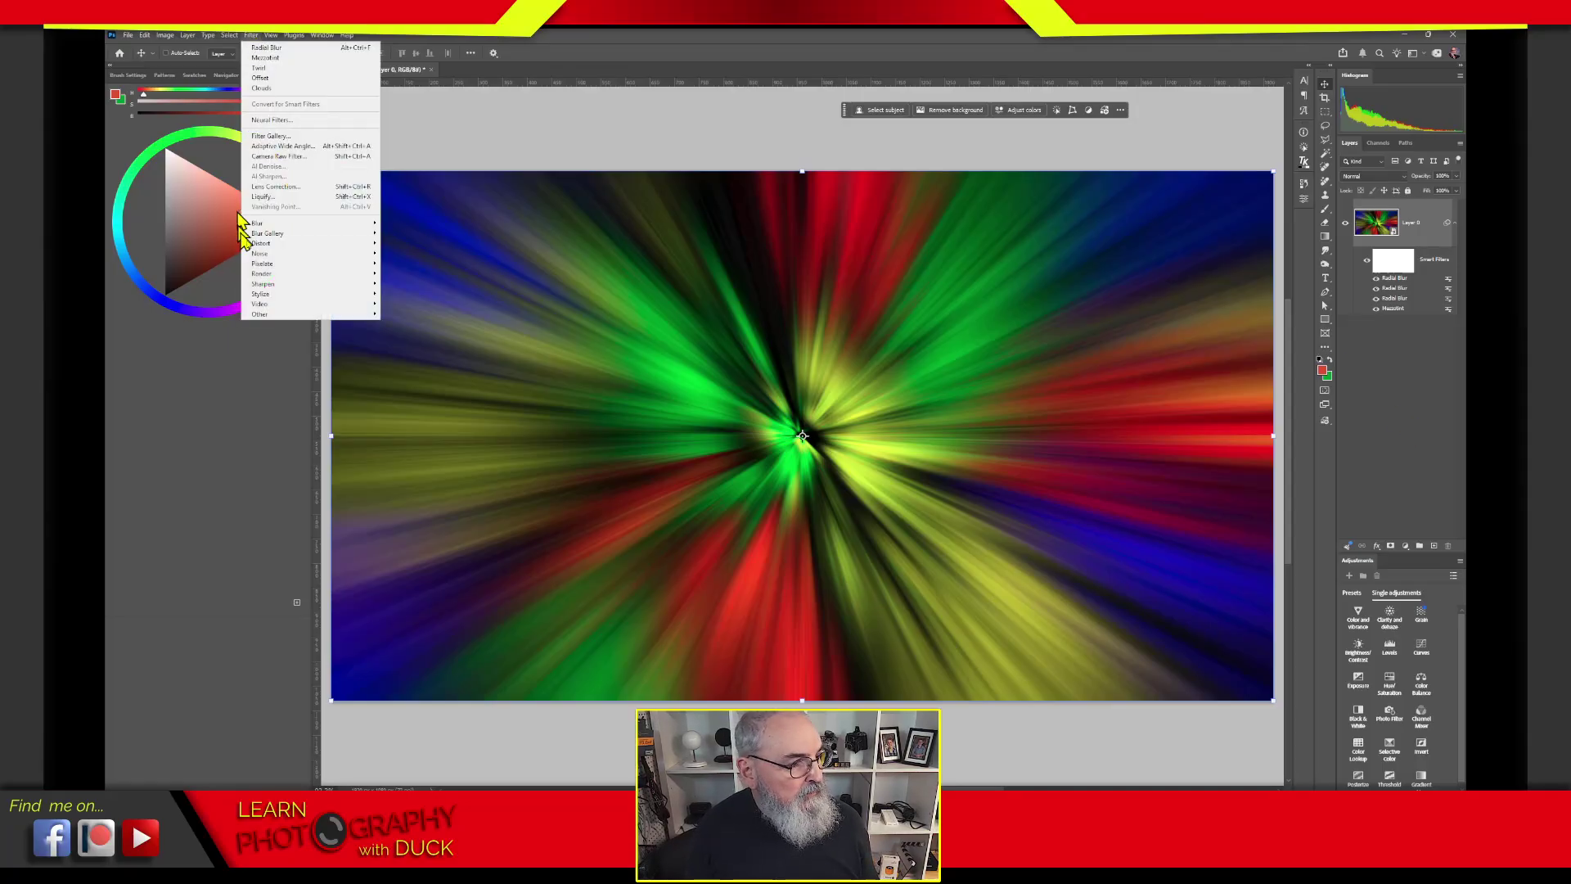
pyautogui.moveTo(290, 243)
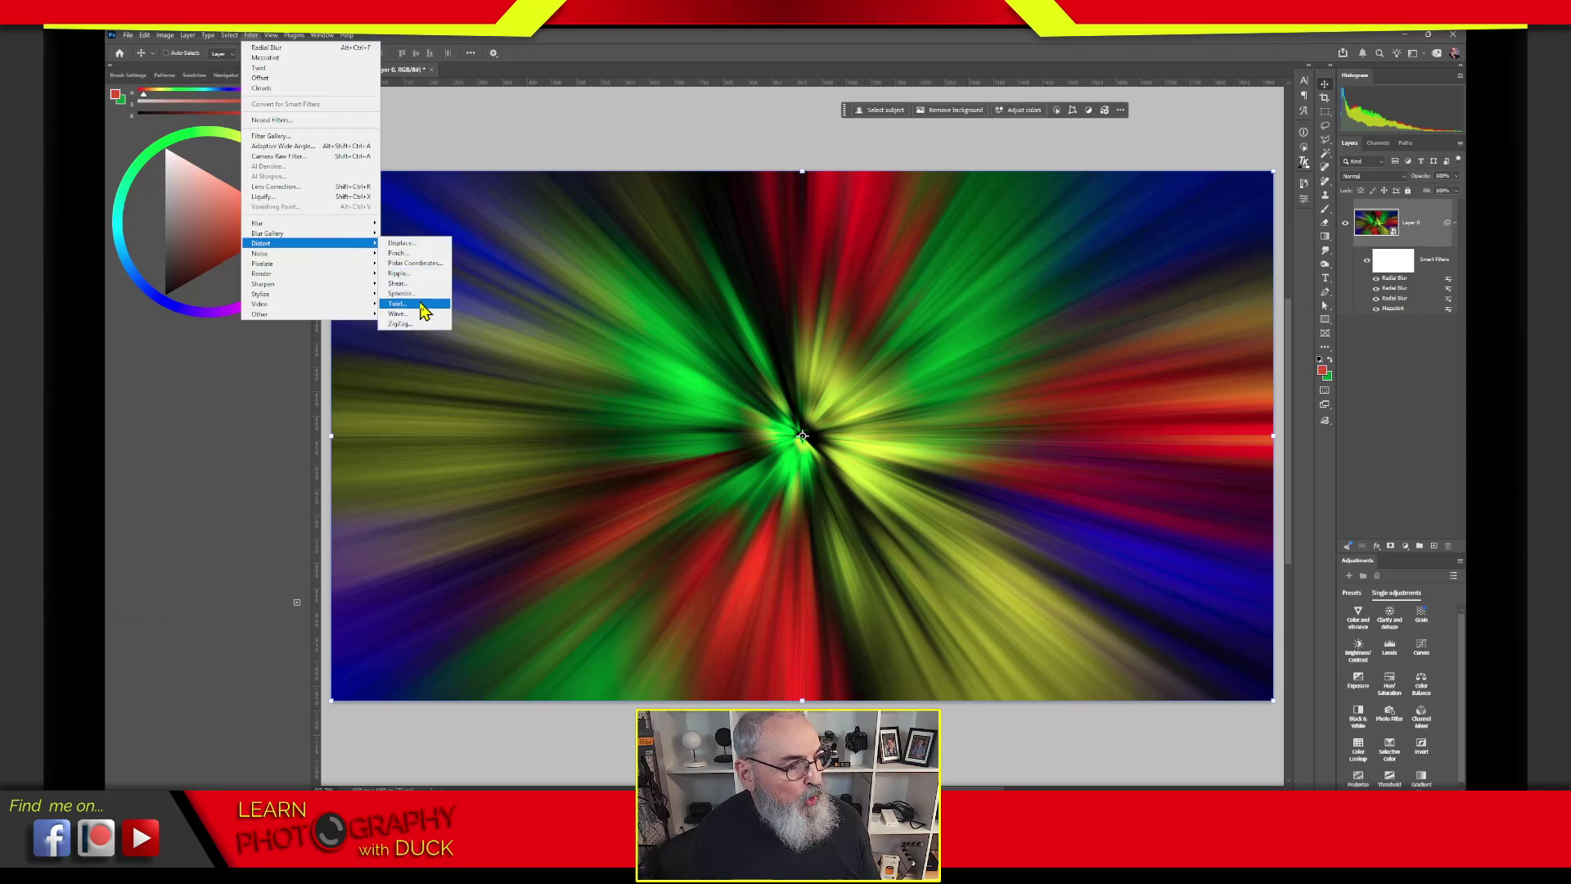
pyautogui.click(420, 305)
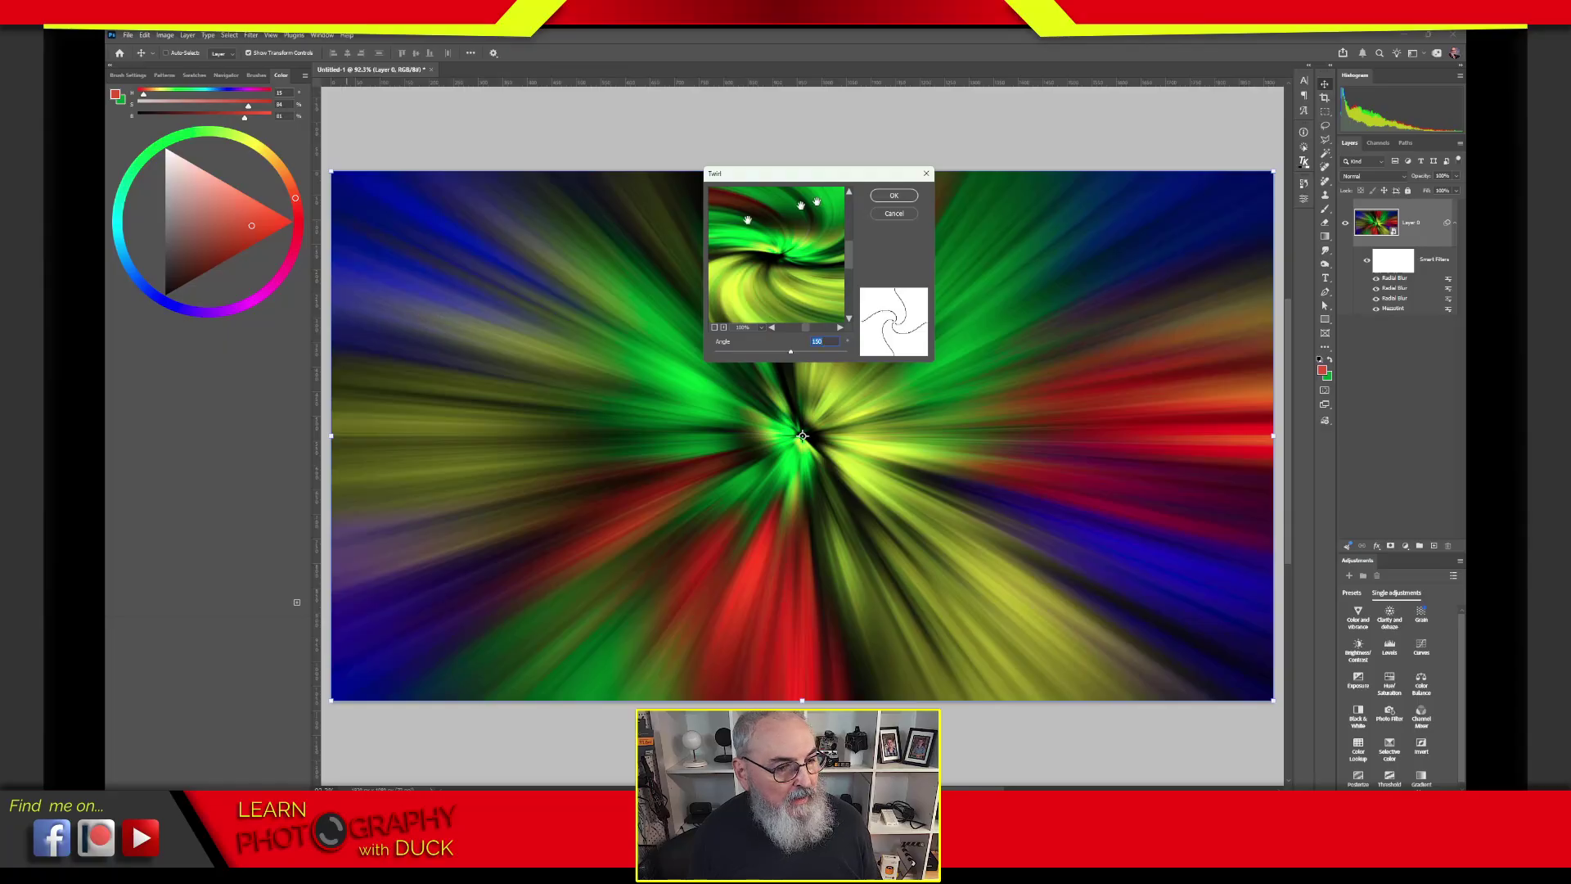
pyautogui.moveTo(850, 178); pyautogui.dragTo(664, 129)
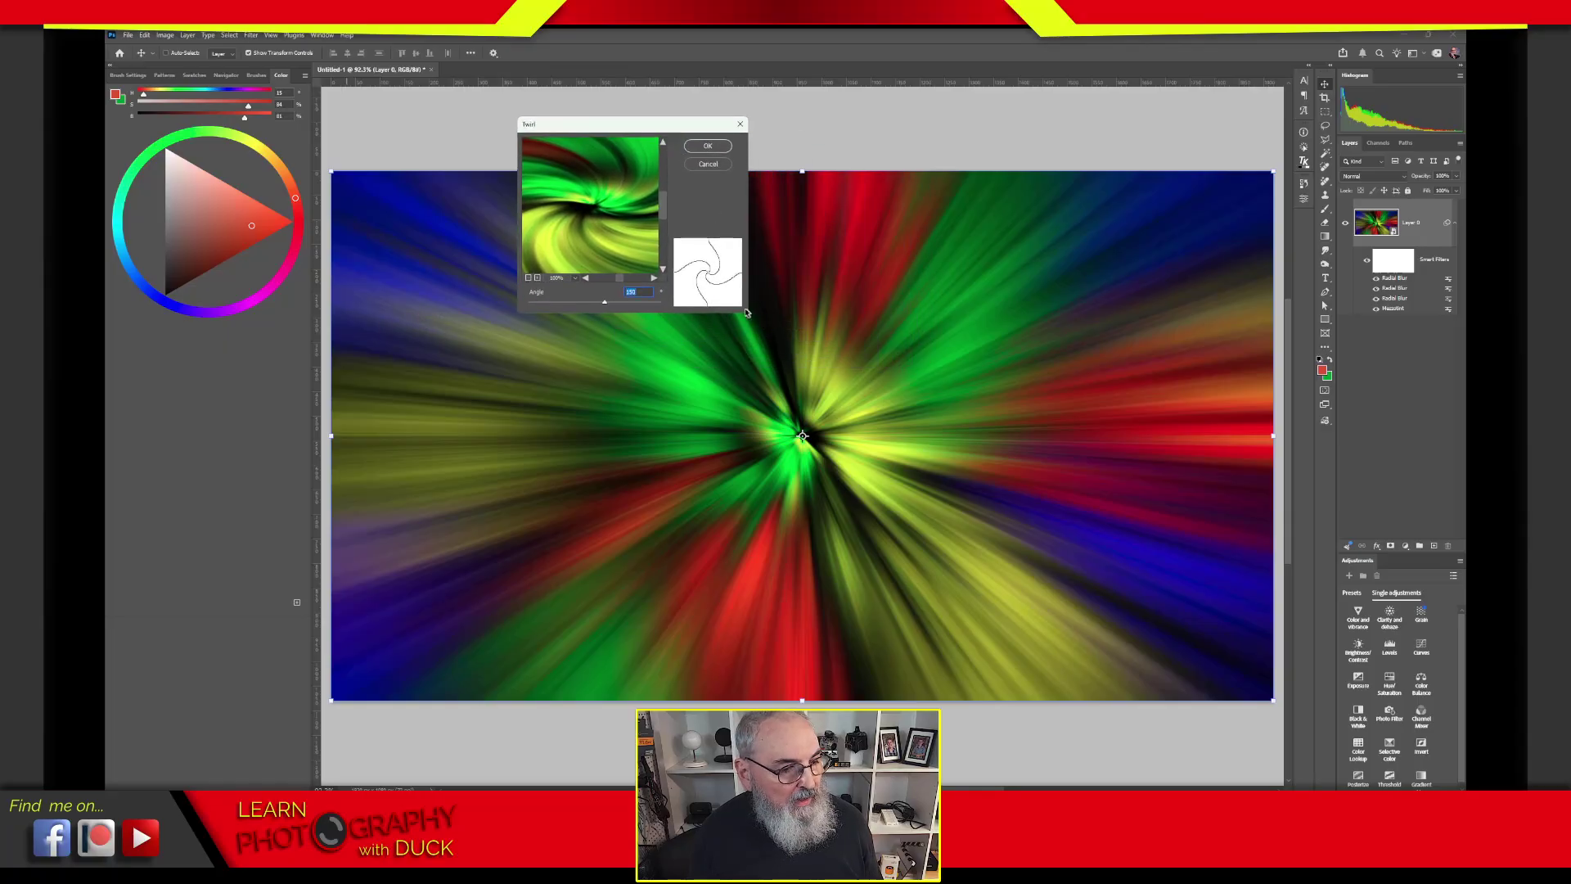
pyautogui.moveTo(603, 305); pyautogui.dragTo(513, 308)
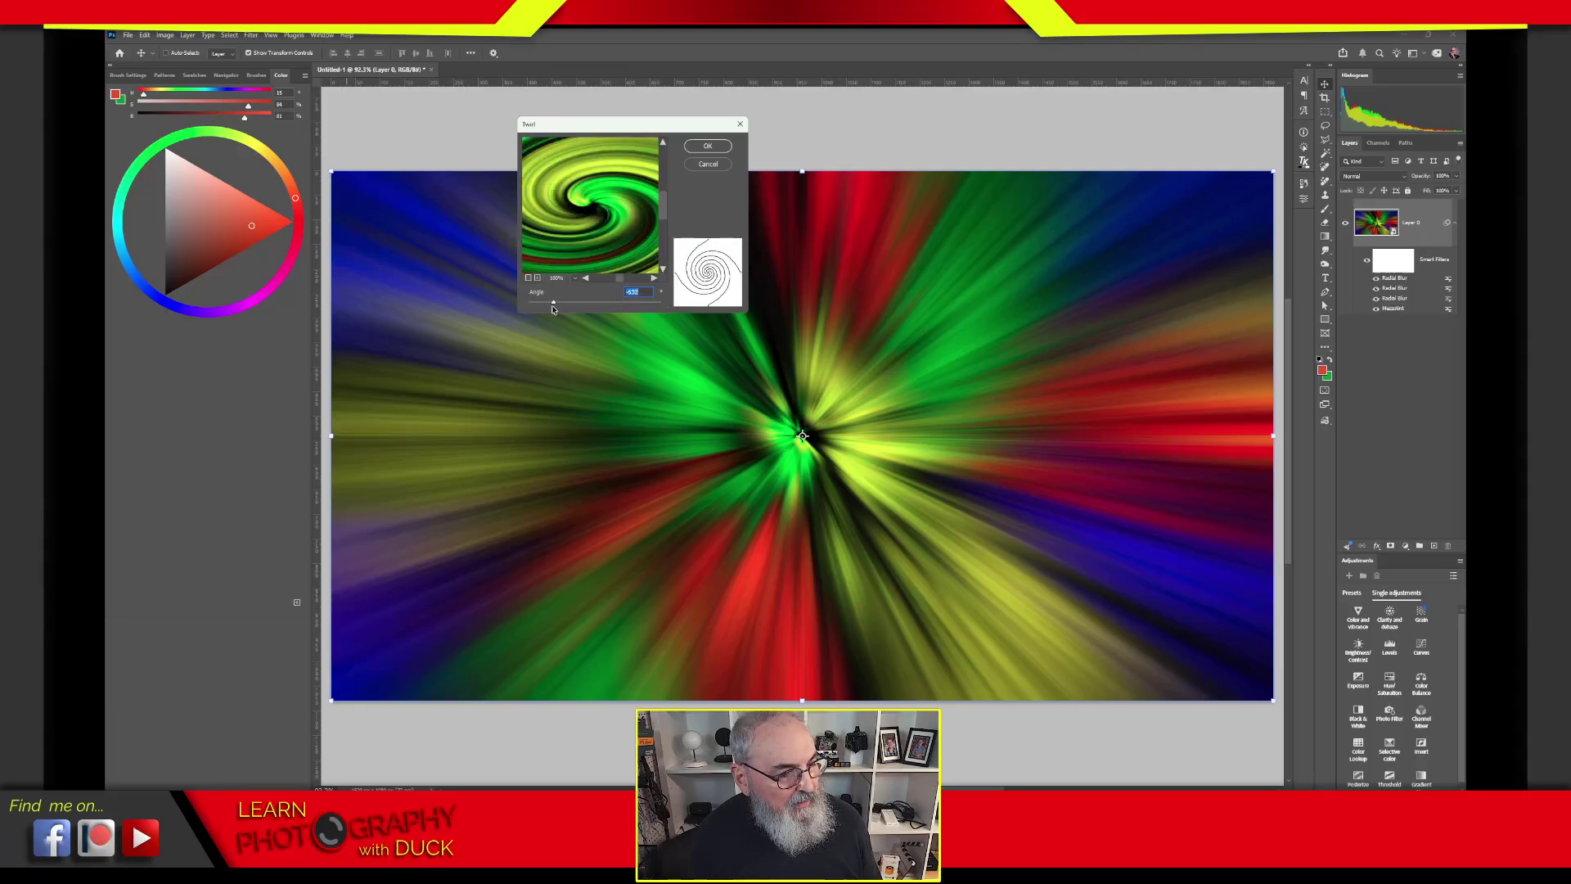
pyautogui.moveTo(532, 309); pyautogui.dragTo(596, 321)
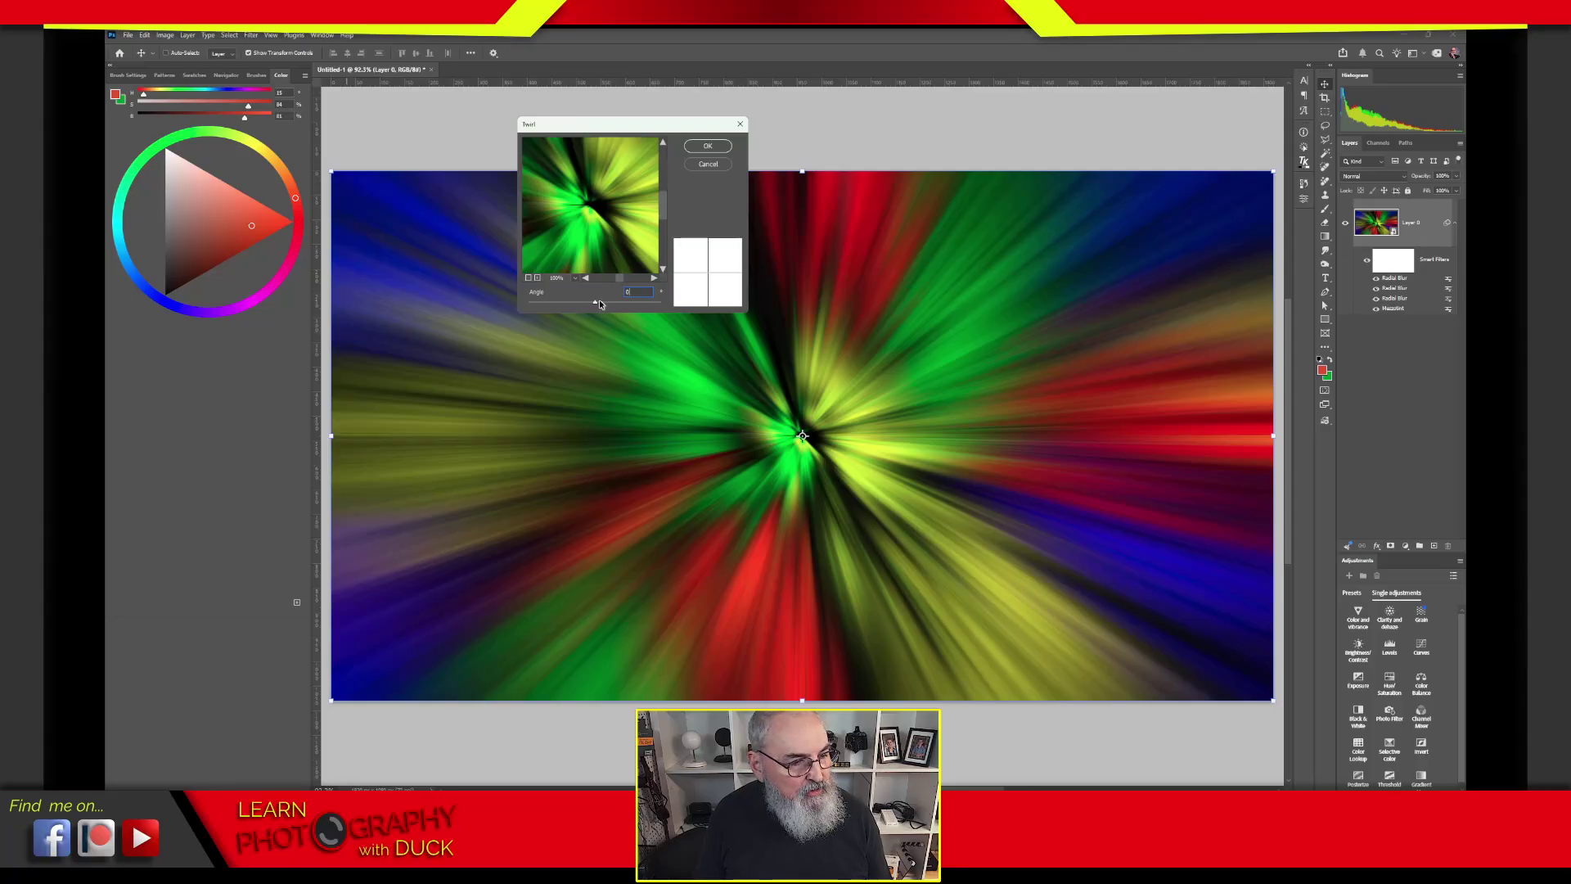
pyautogui.moveTo(610, 304); pyautogui.dragTo(614, 305)
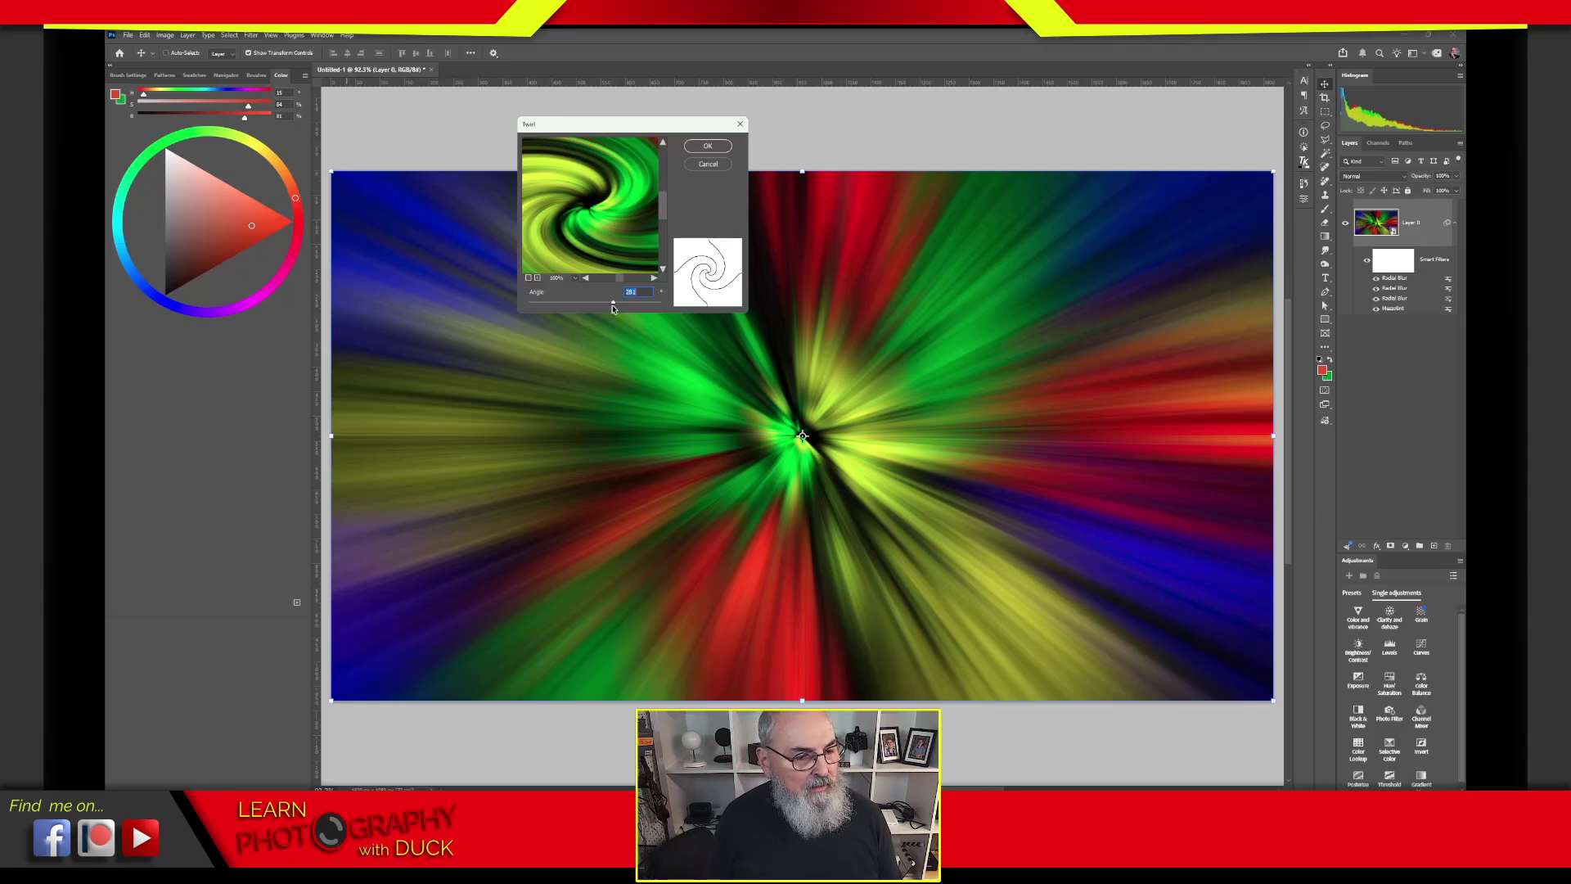
pyautogui.moveTo(619, 307); pyautogui.dragTo(622, 303)
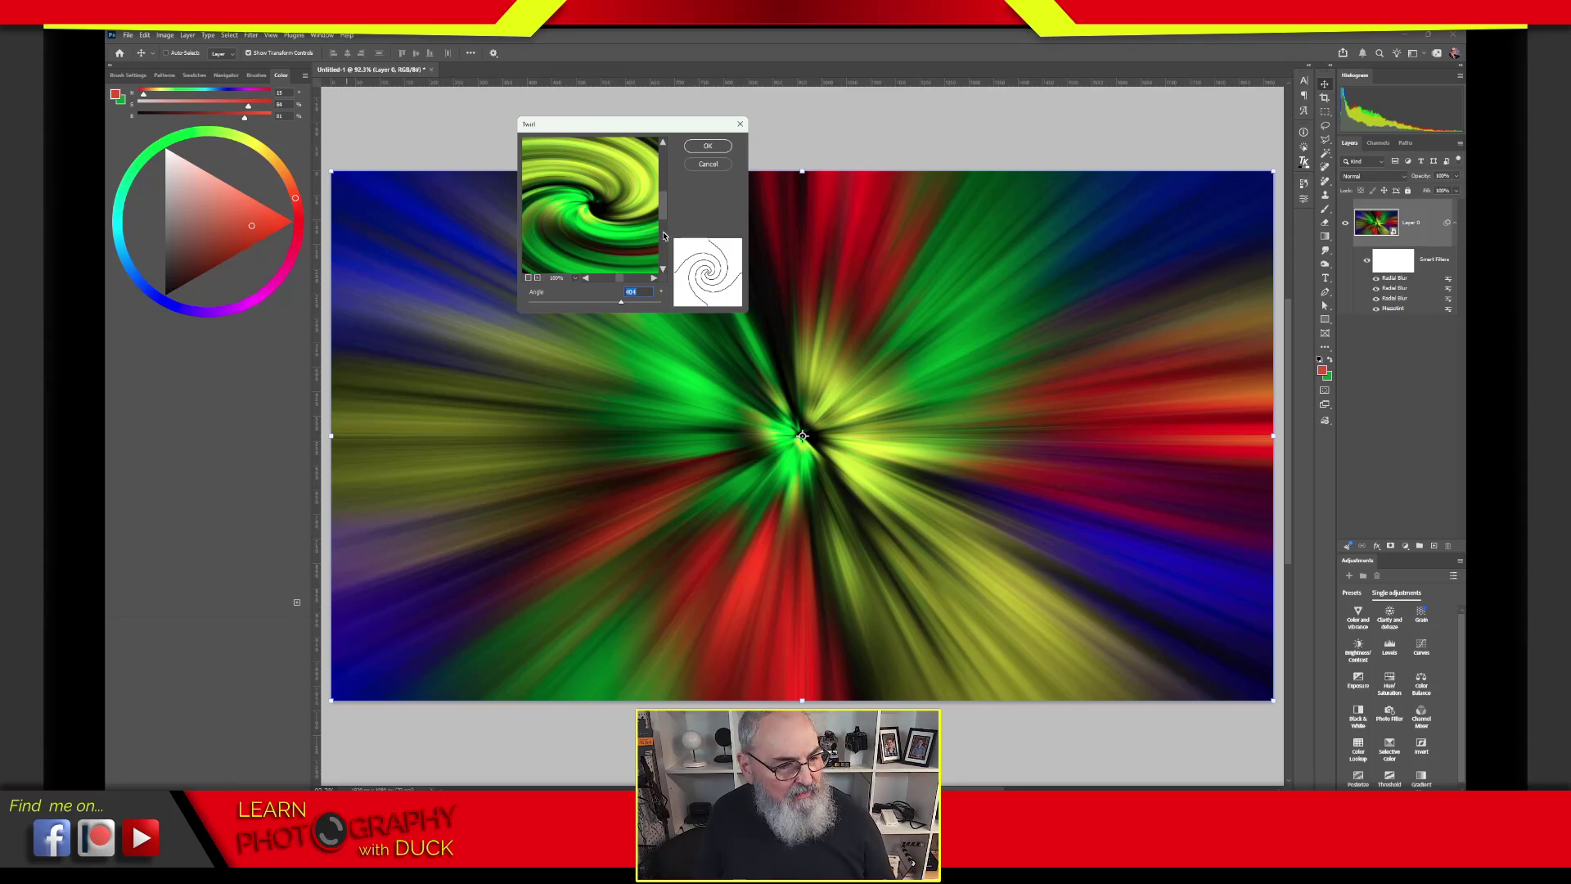
pyautogui.moveTo(622, 304); pyautogui.dragTo(606, 304)
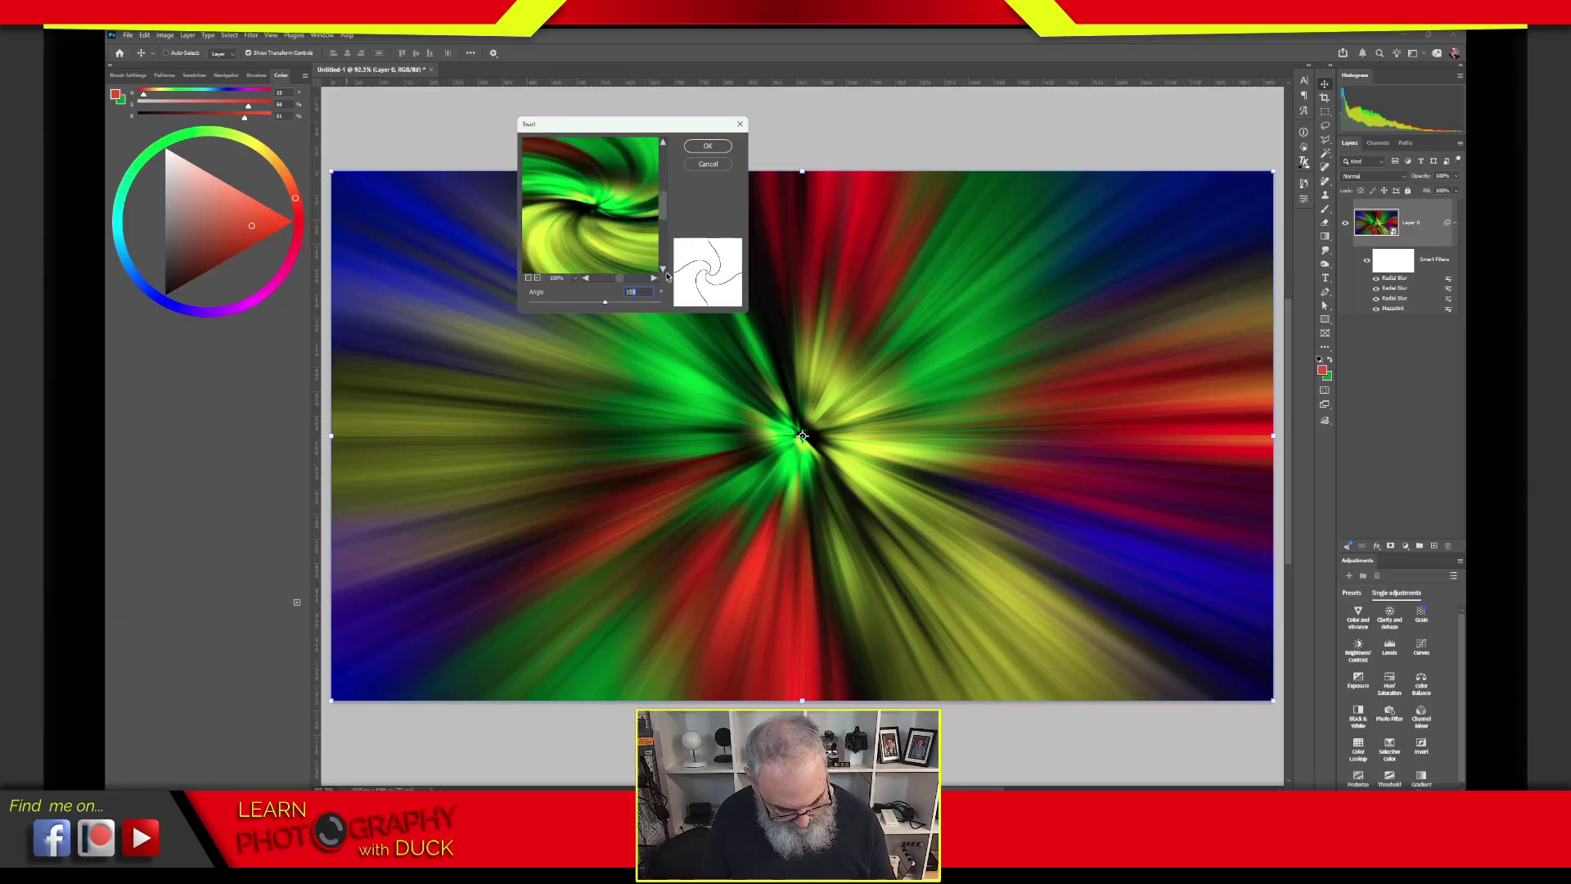
# Step: Set the Twirl angle to 150 and apply it as a smart filter
pyautogui.write('150')
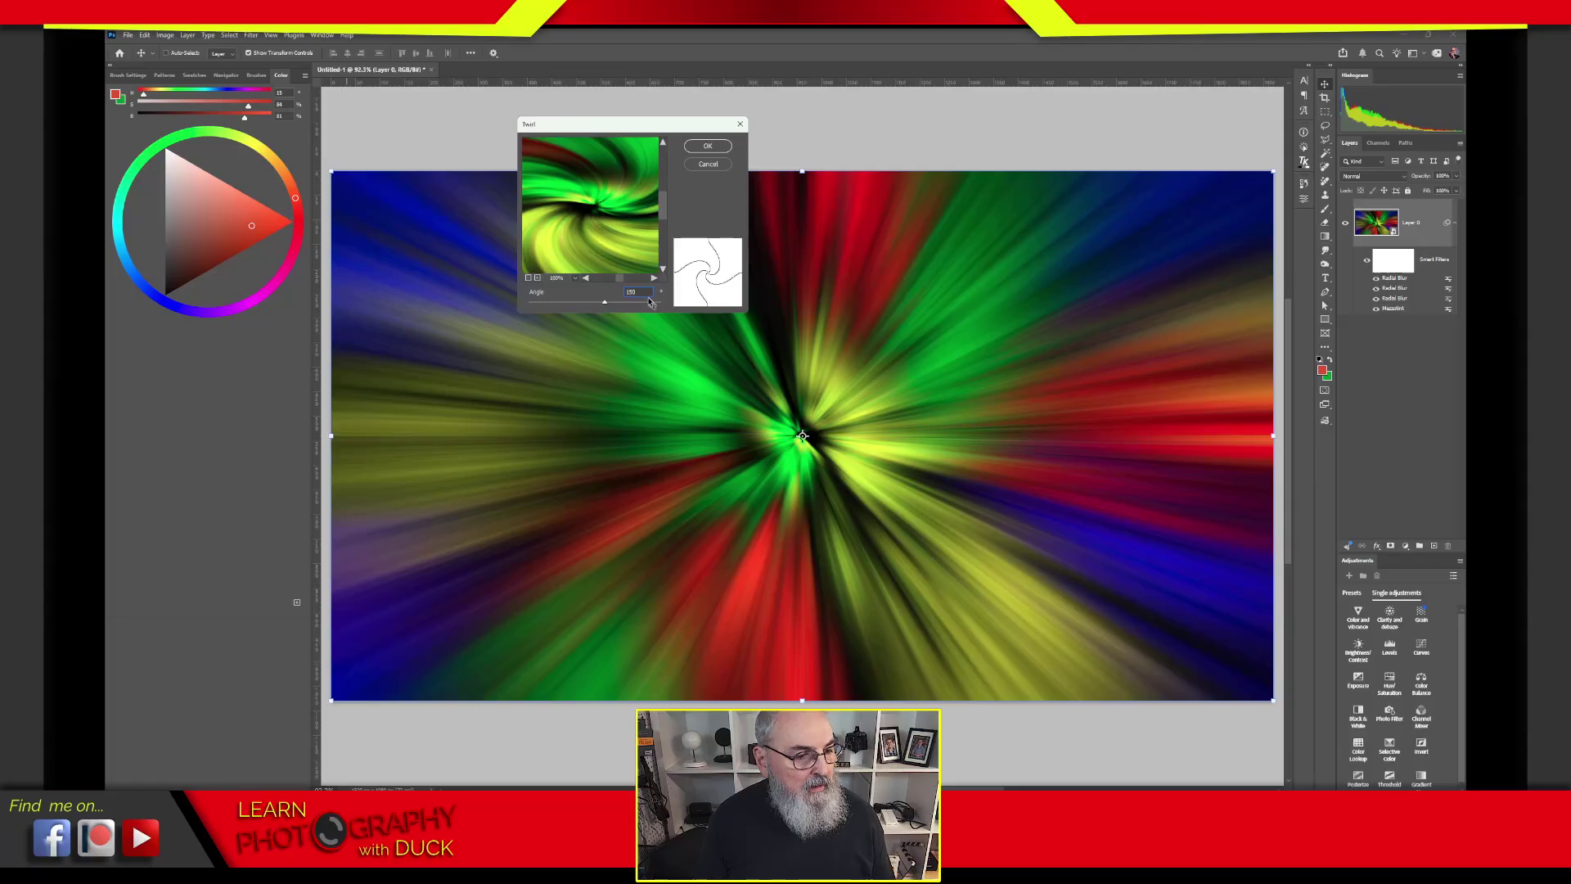
pyautogui.press('Up')
pyautogui.click(635, 292)
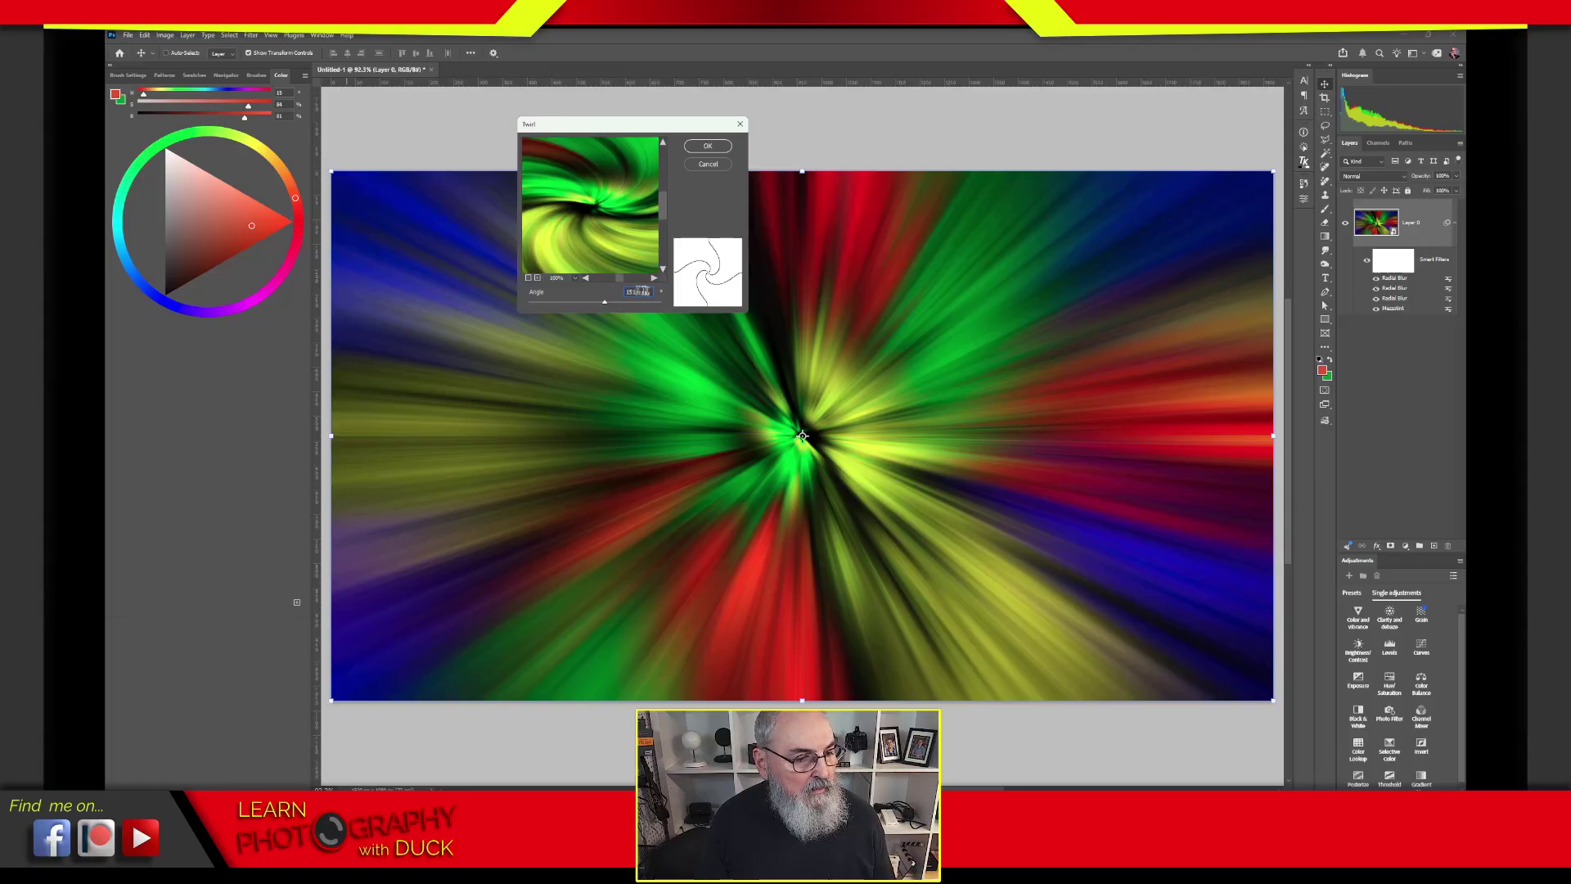
pyautogui.press('Down')
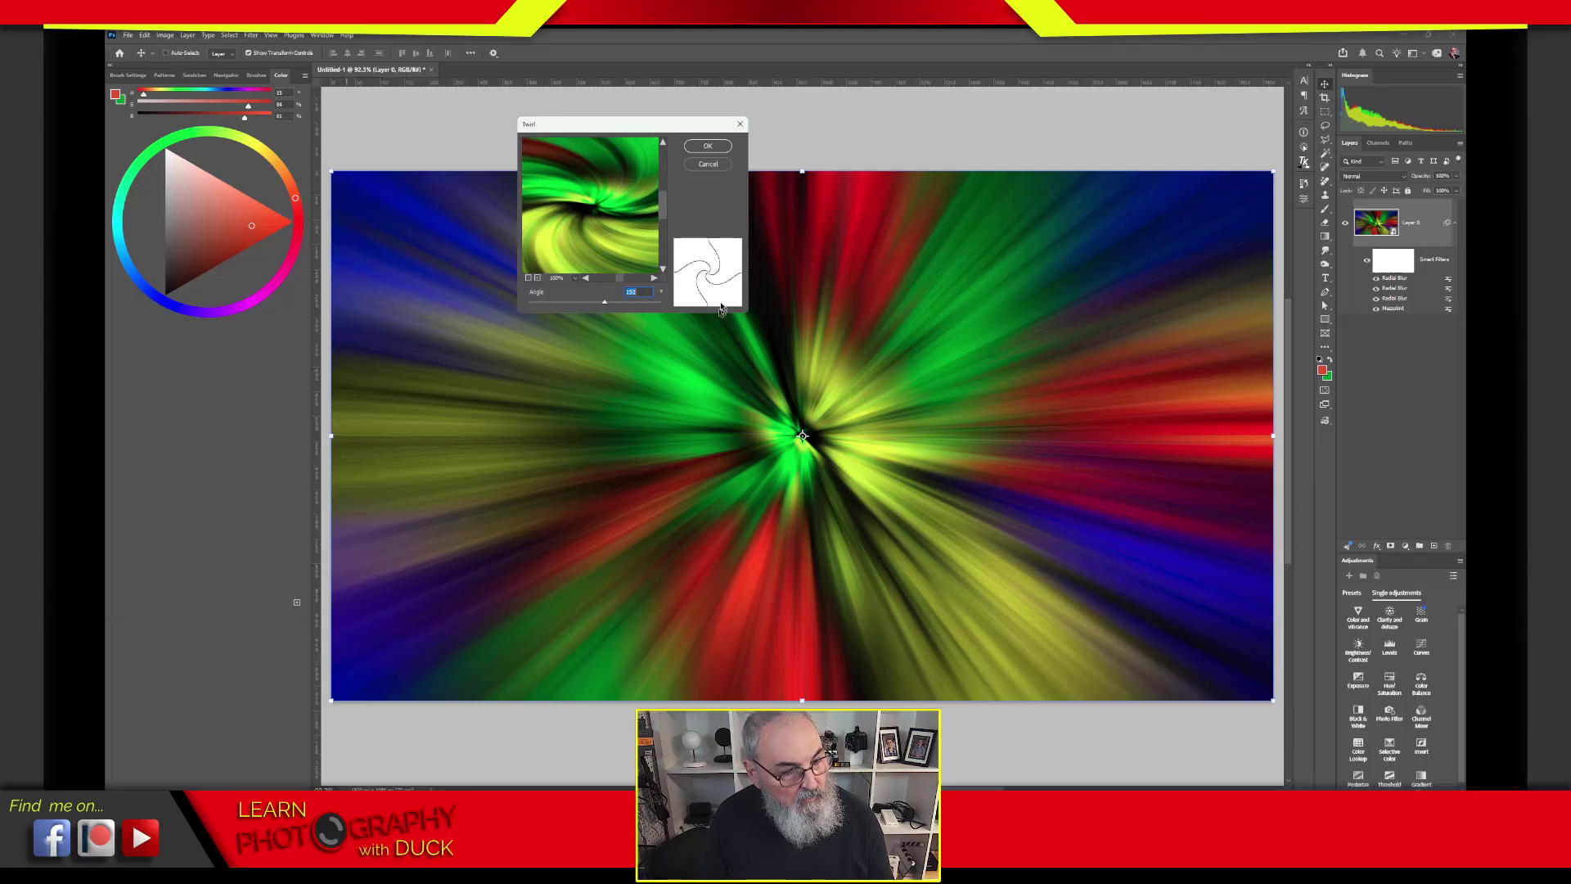
pyautogui.click(708, 146)
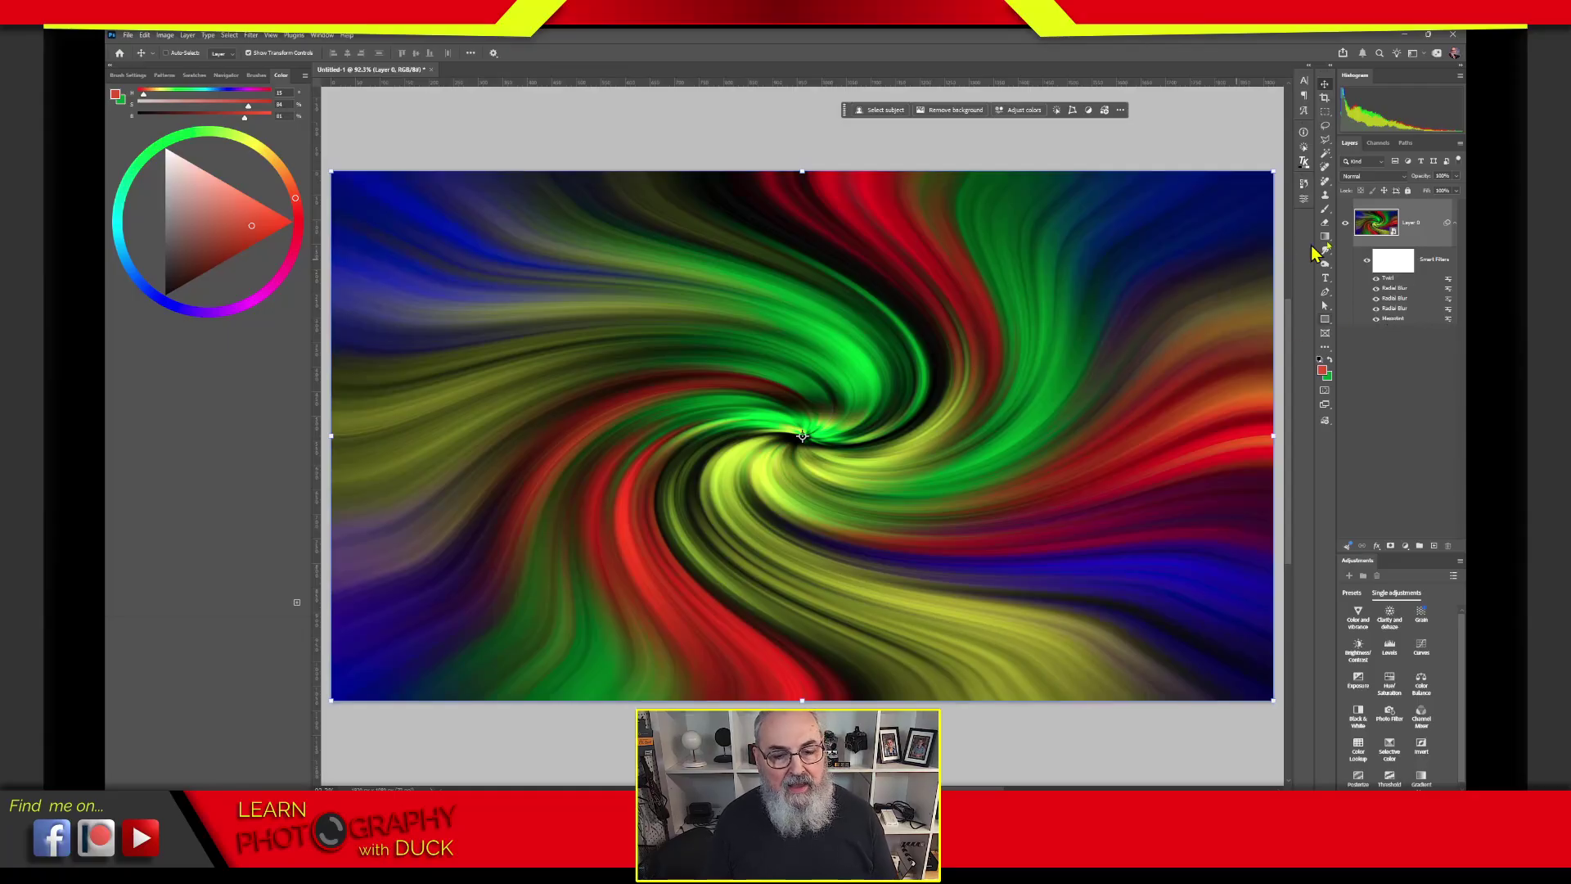
# Step: Duplicate the twirled smart object layer within the same document and name the copy Layer 1
pyautogui.click(1373, 384)
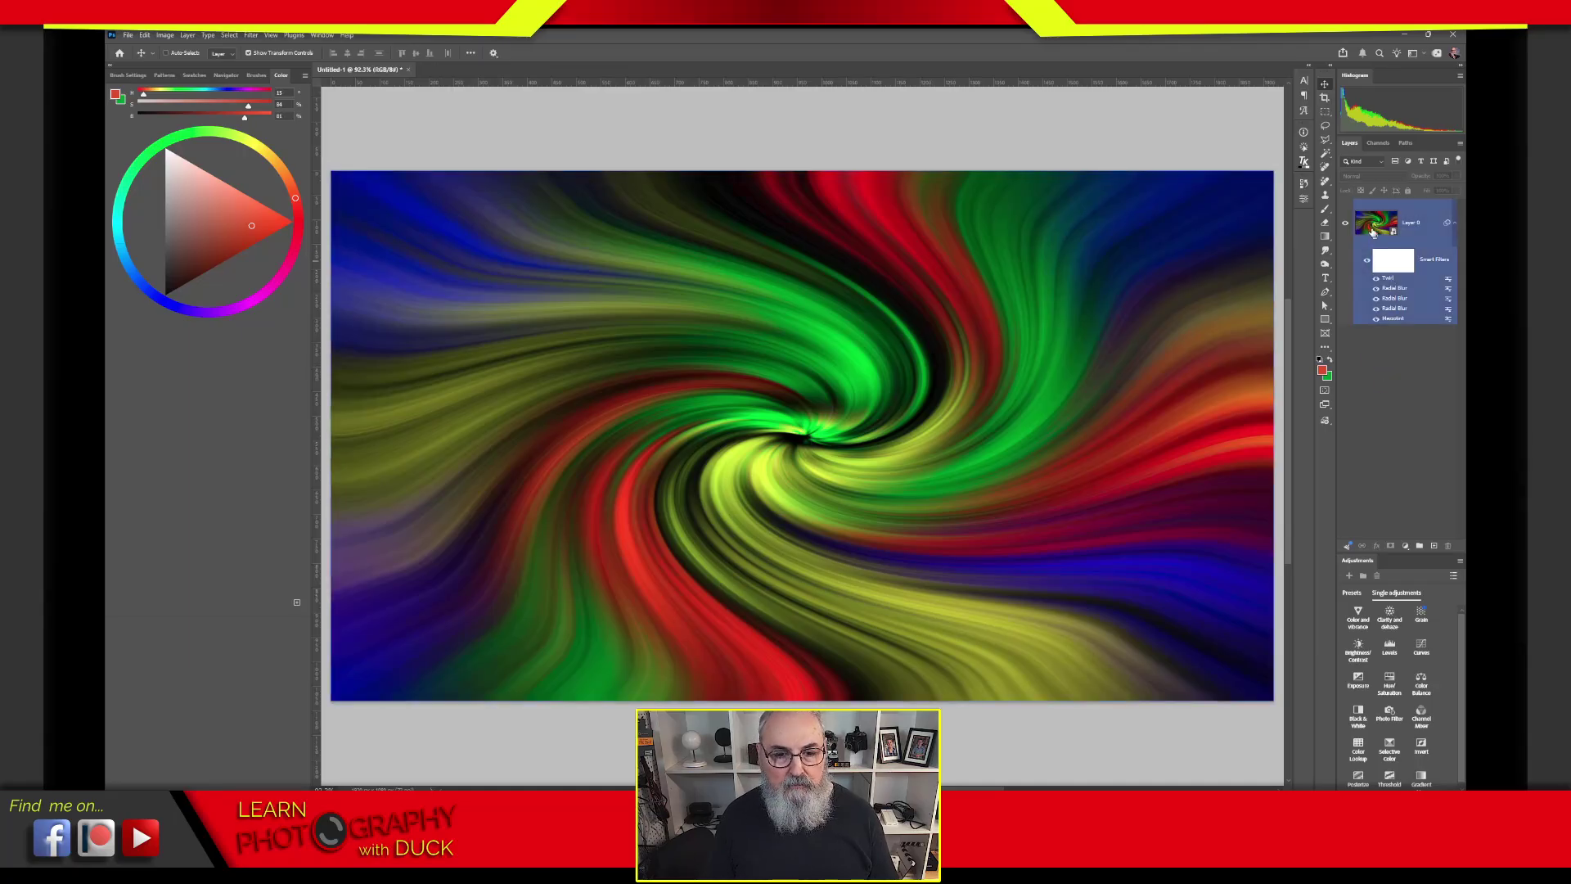
pyautogui.click(1375, 233)
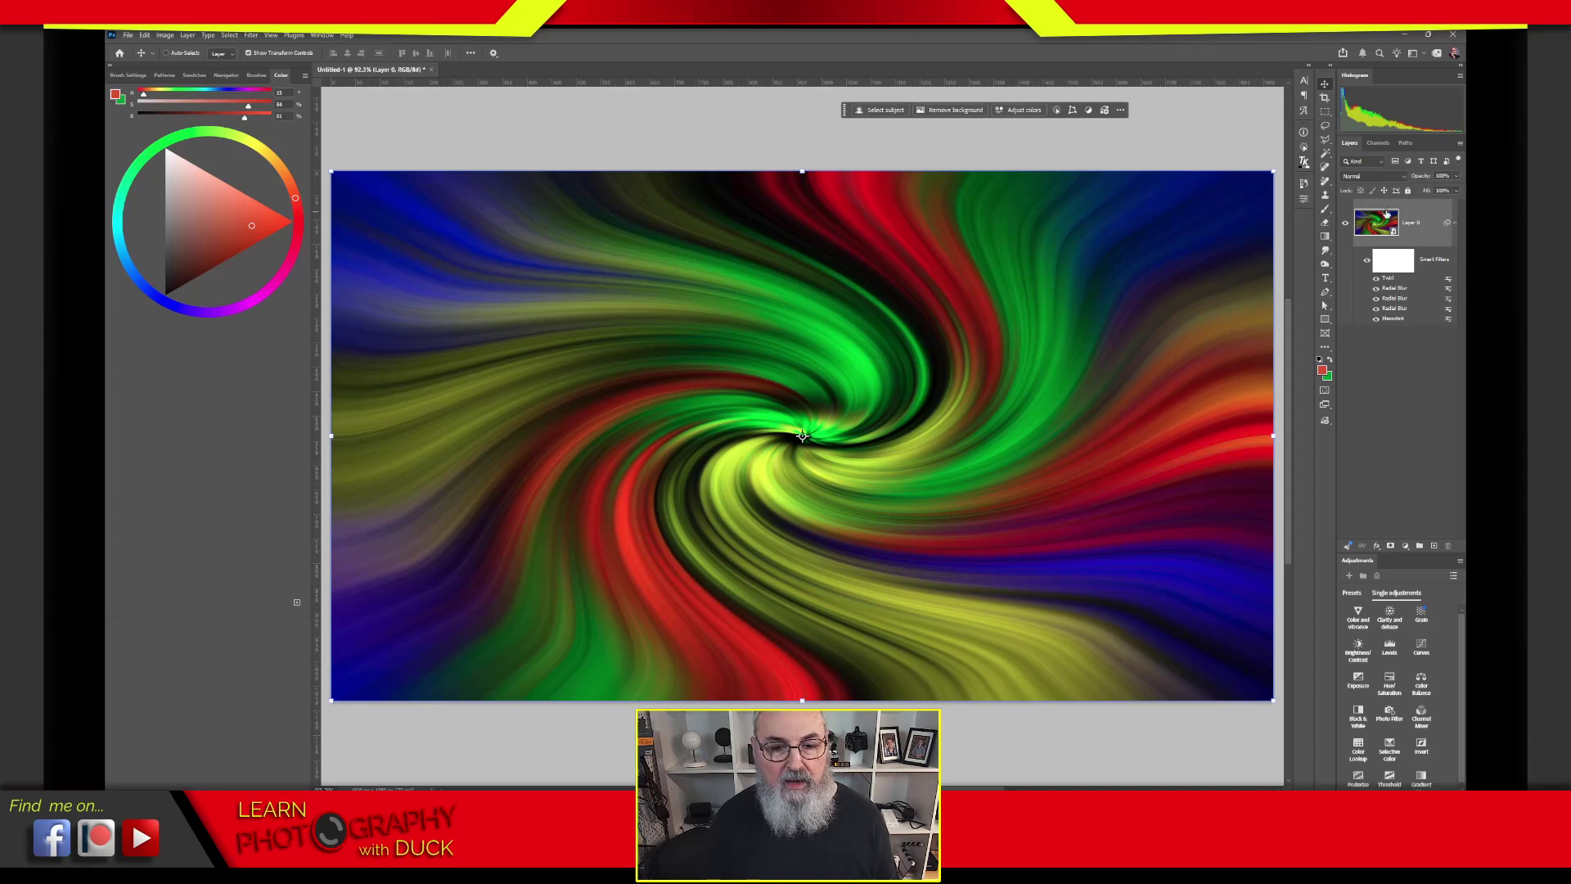
pyautogui.rightClick(1422, 217)
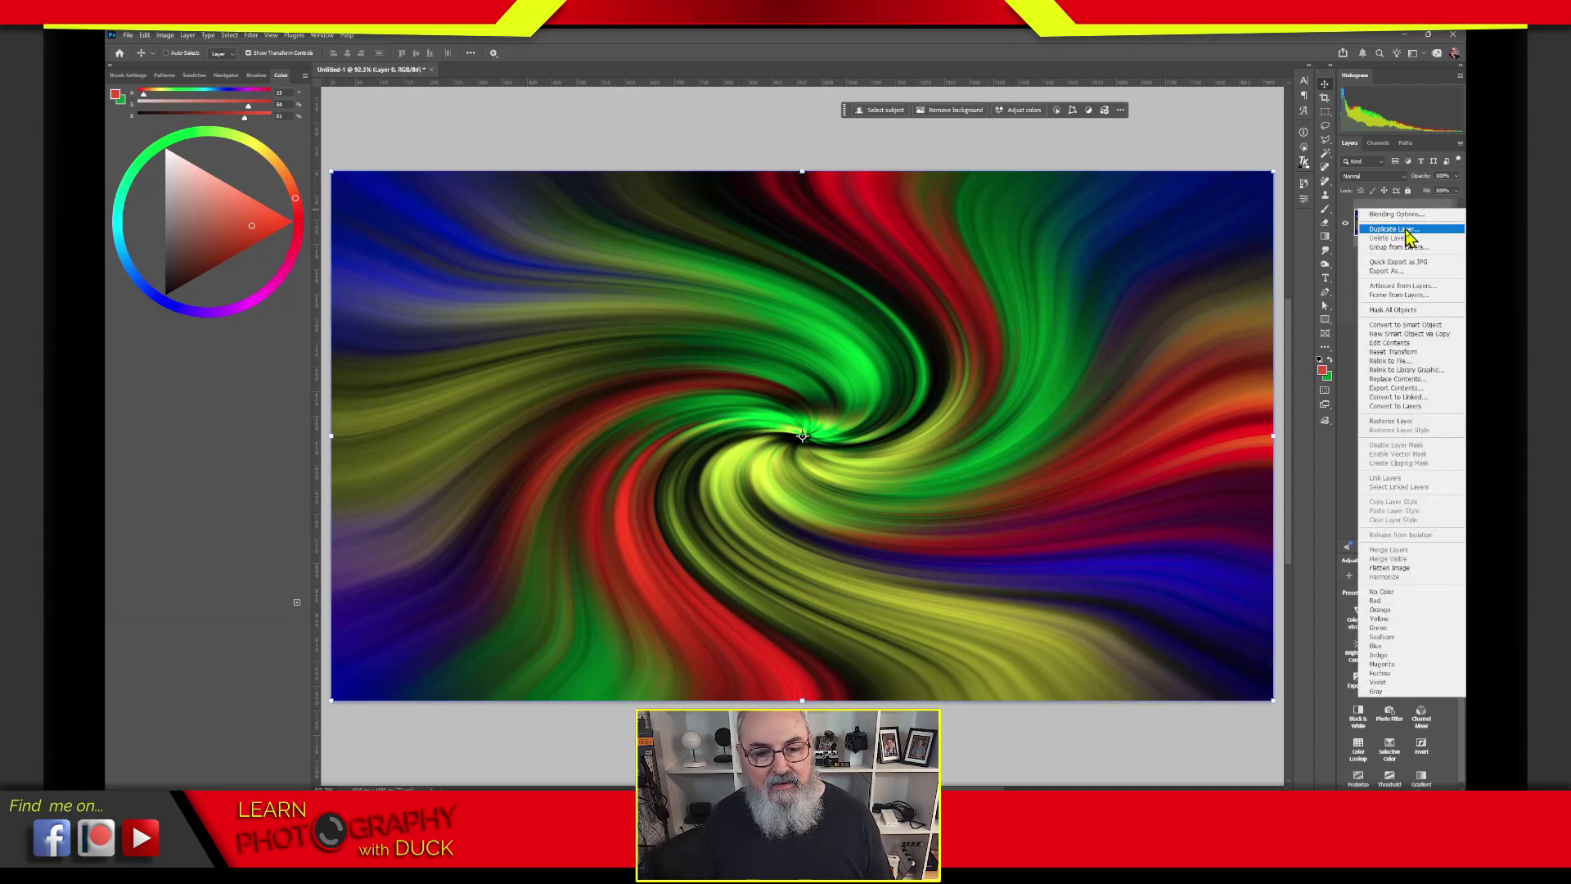
pyautogui.click(1407, 231)
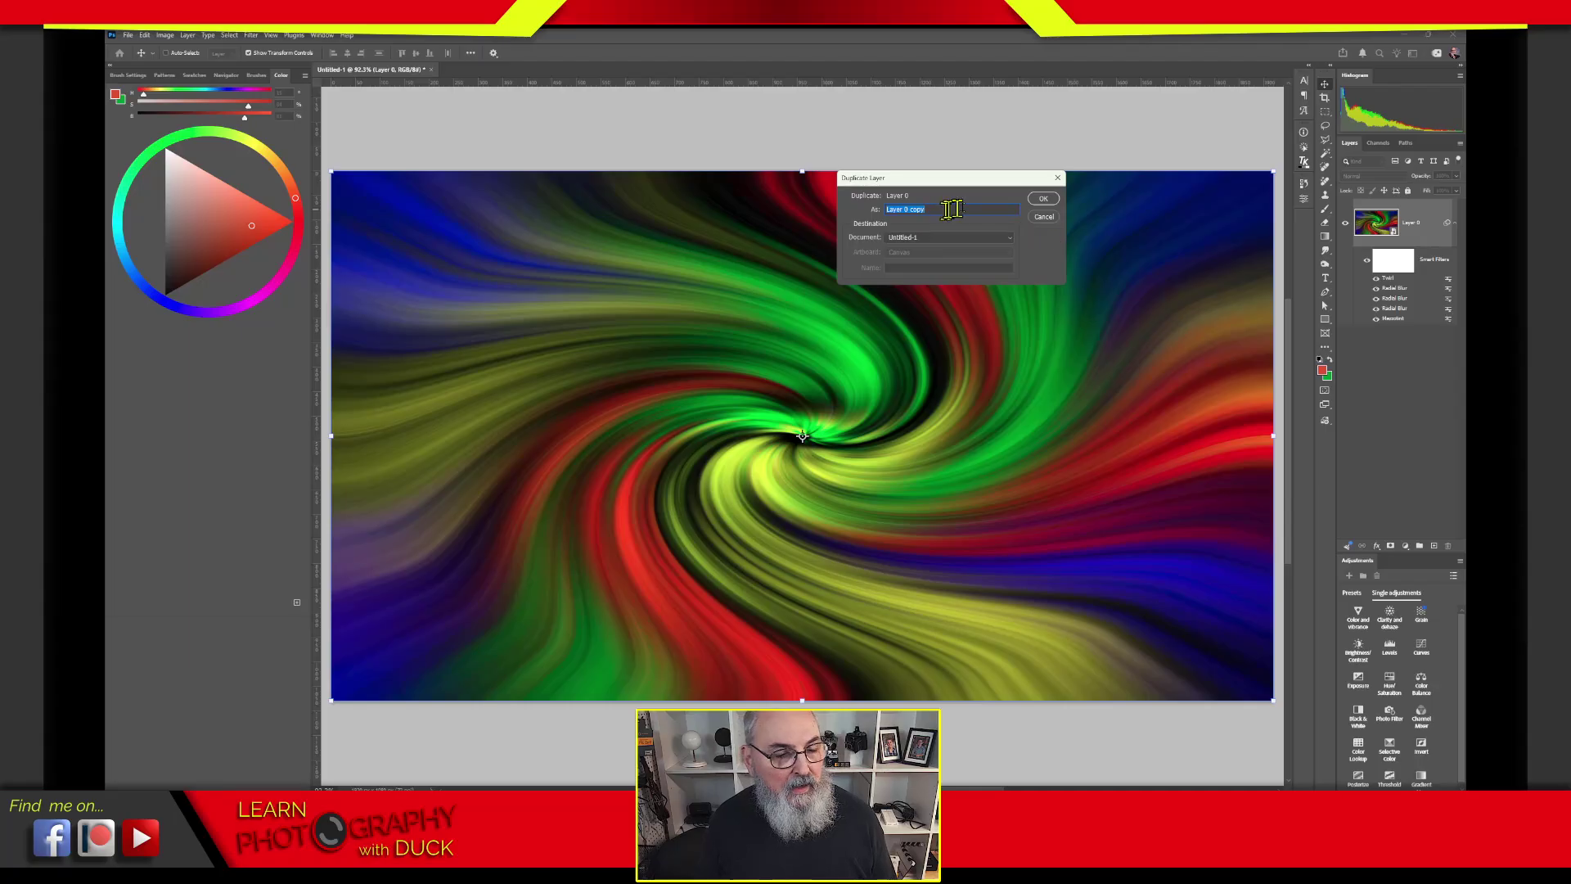
pyautogui.moveTo(925, 209); pyautogui.dragTo(903, 209)
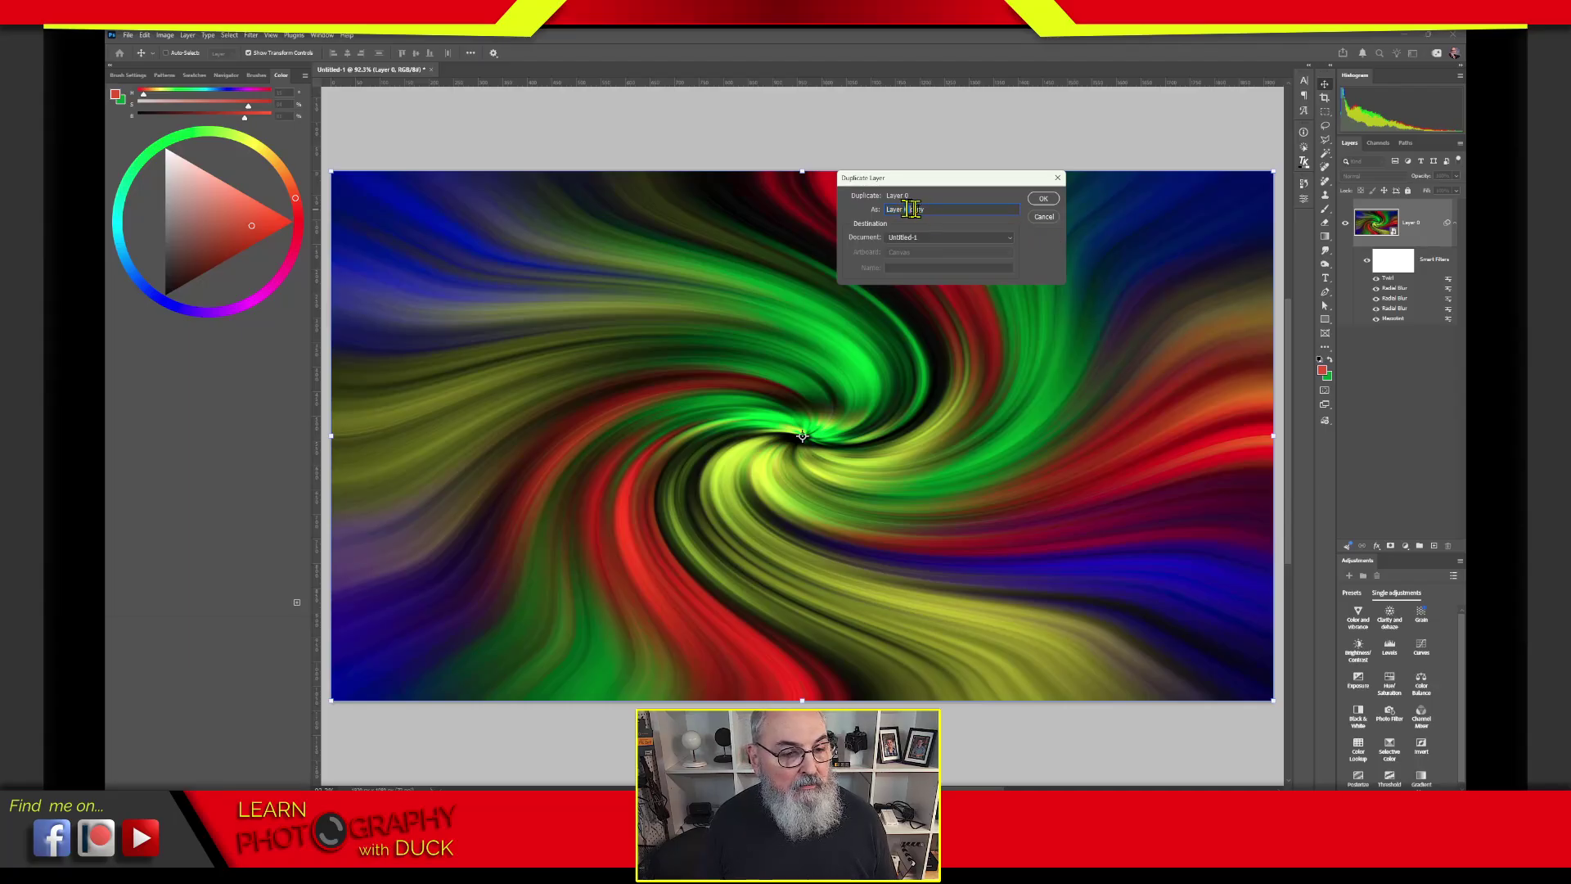
pyautogui.write('1')
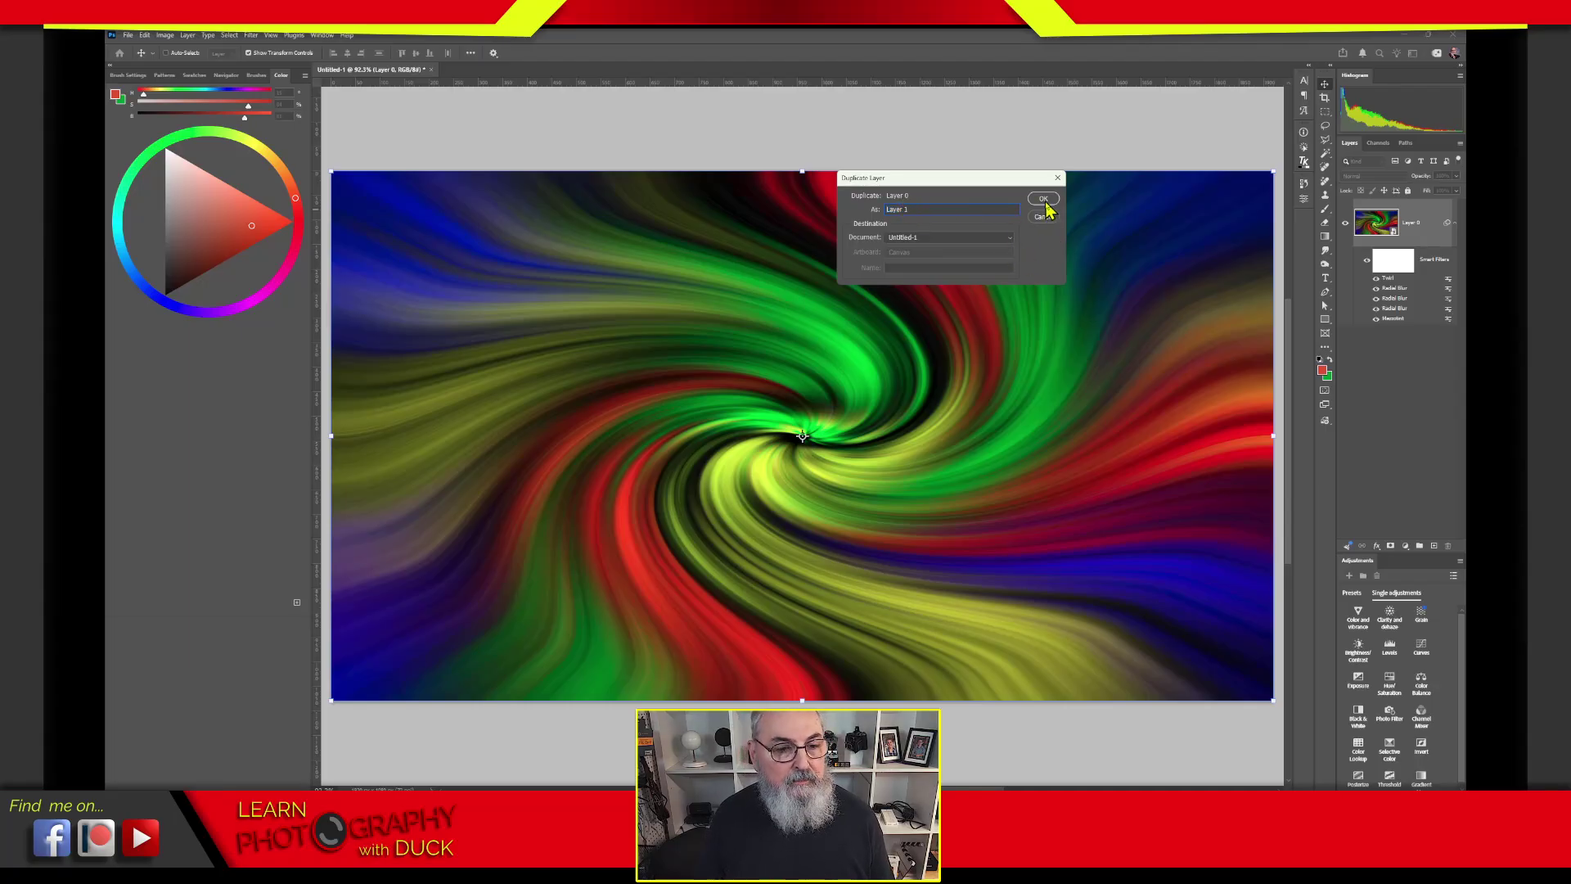
pyautogui.click(1046, 201)
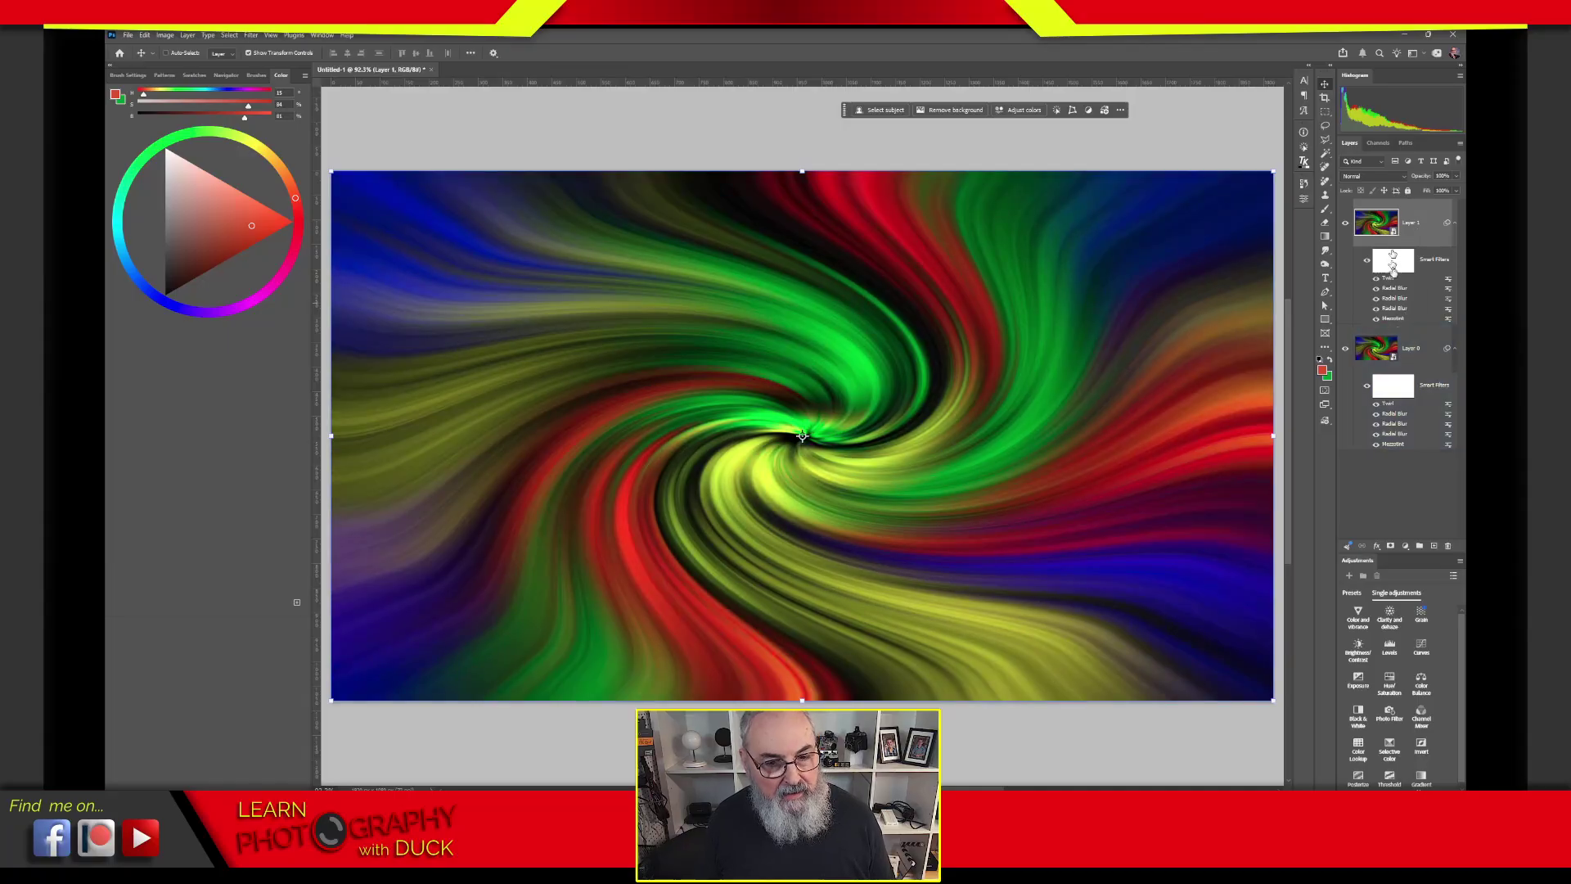
# Step: Toggle the visibility of Layer 1 to compare it with the original layer below
pyautogui.click(1346, 224)
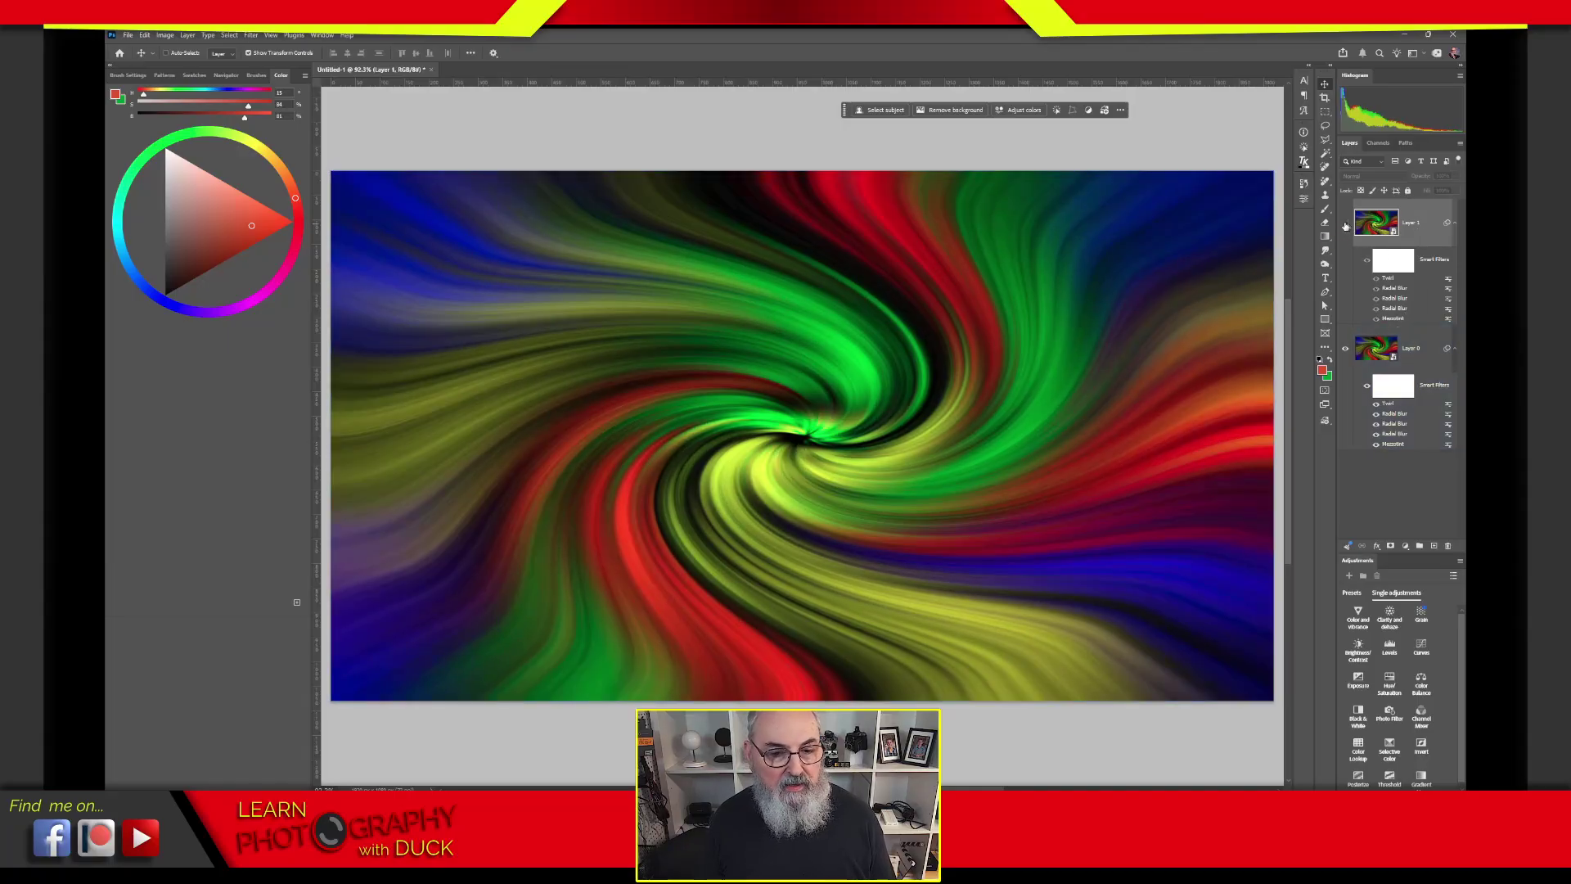
pyautogui.click(1345, 224)
pyautogui.click(1344, 222)
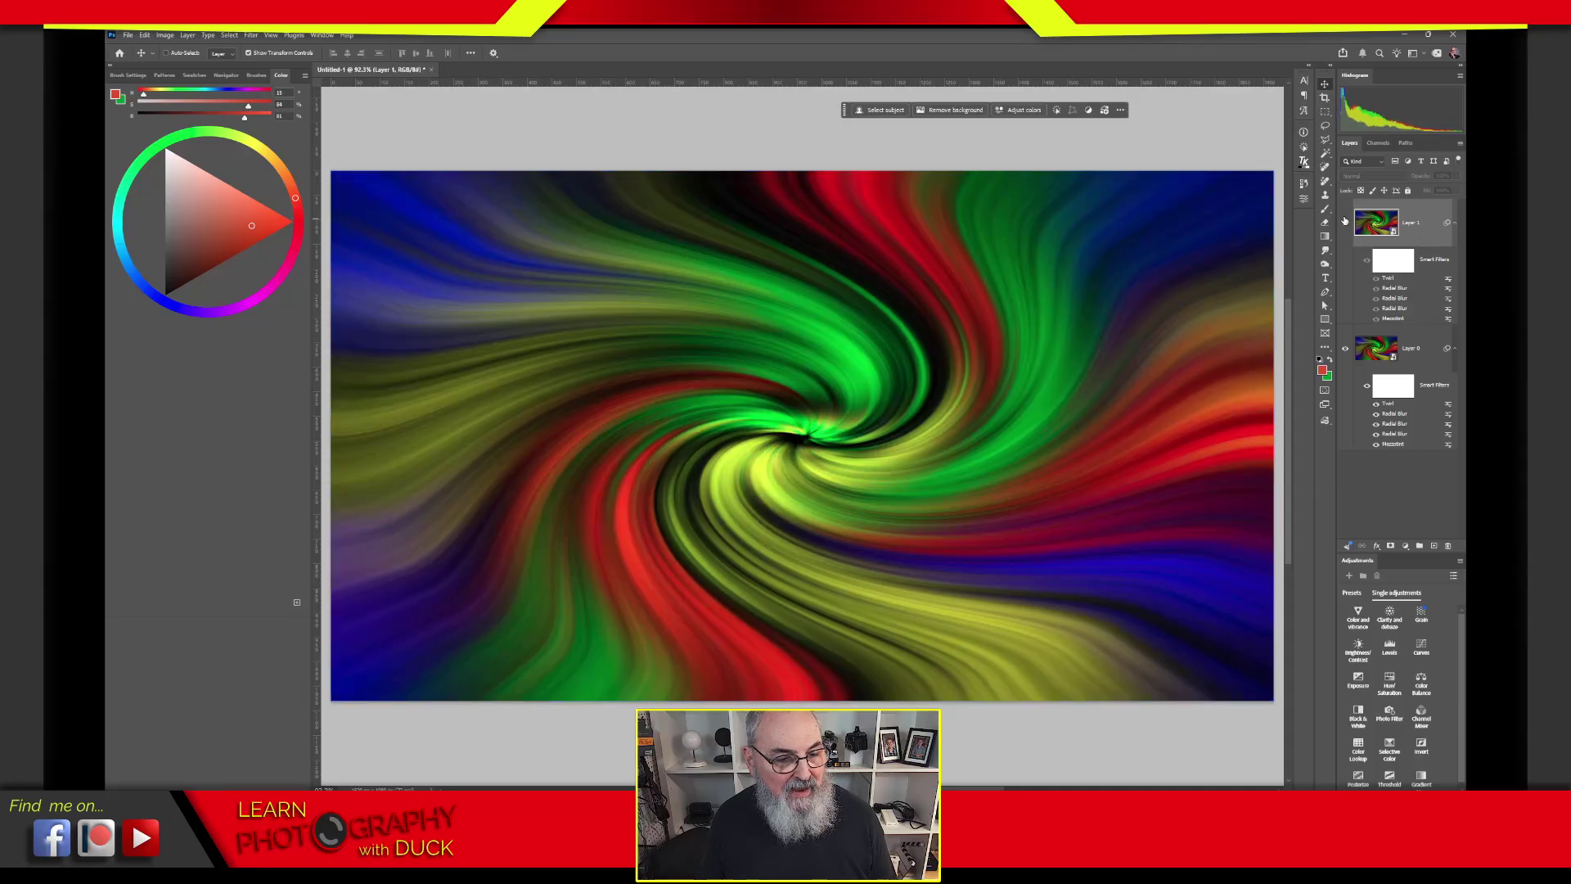
pyautogui.click(1345, 223)
pyautogui.click(1344, 222)
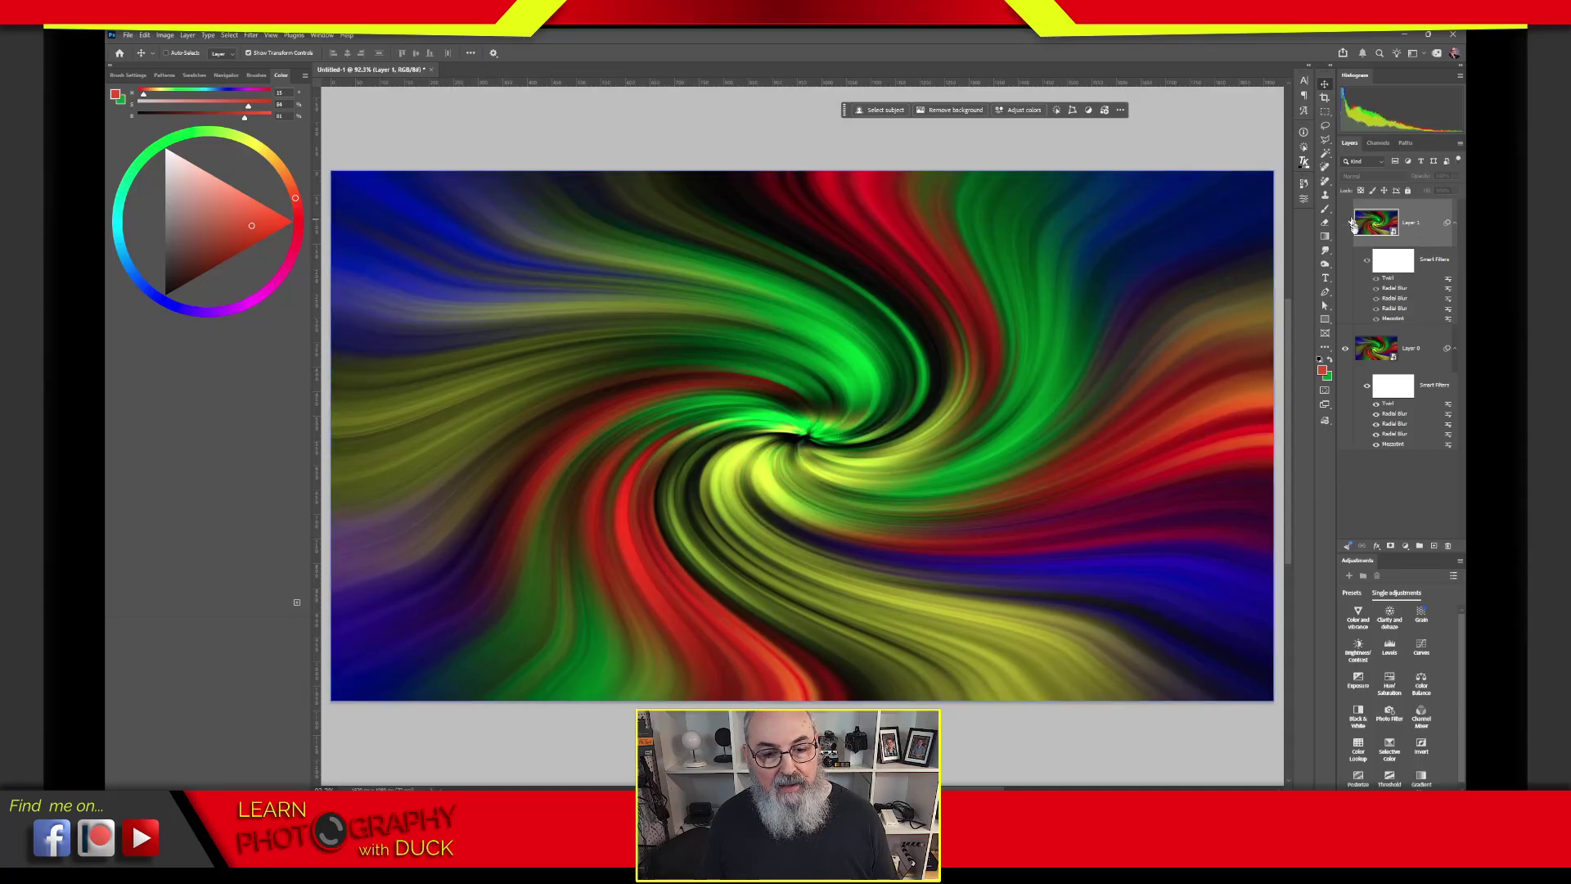
pyautogui.click(1344, 222)
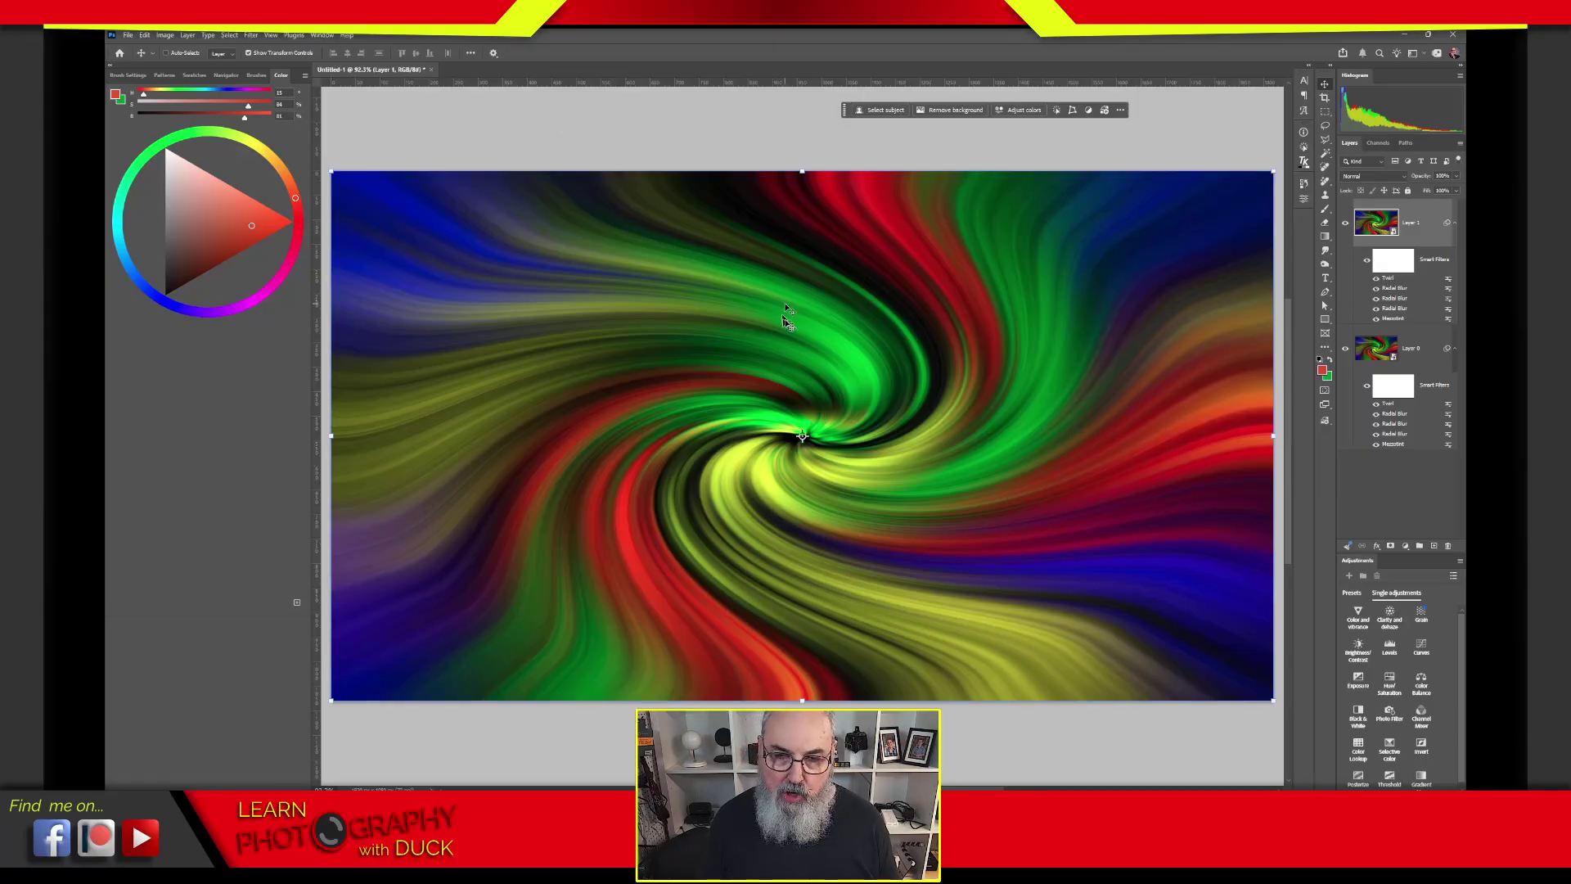
# Step: Set the Twirl smart filter's angle on Layer 1 to -150
pyautogui.doubleClick(1391, 280)
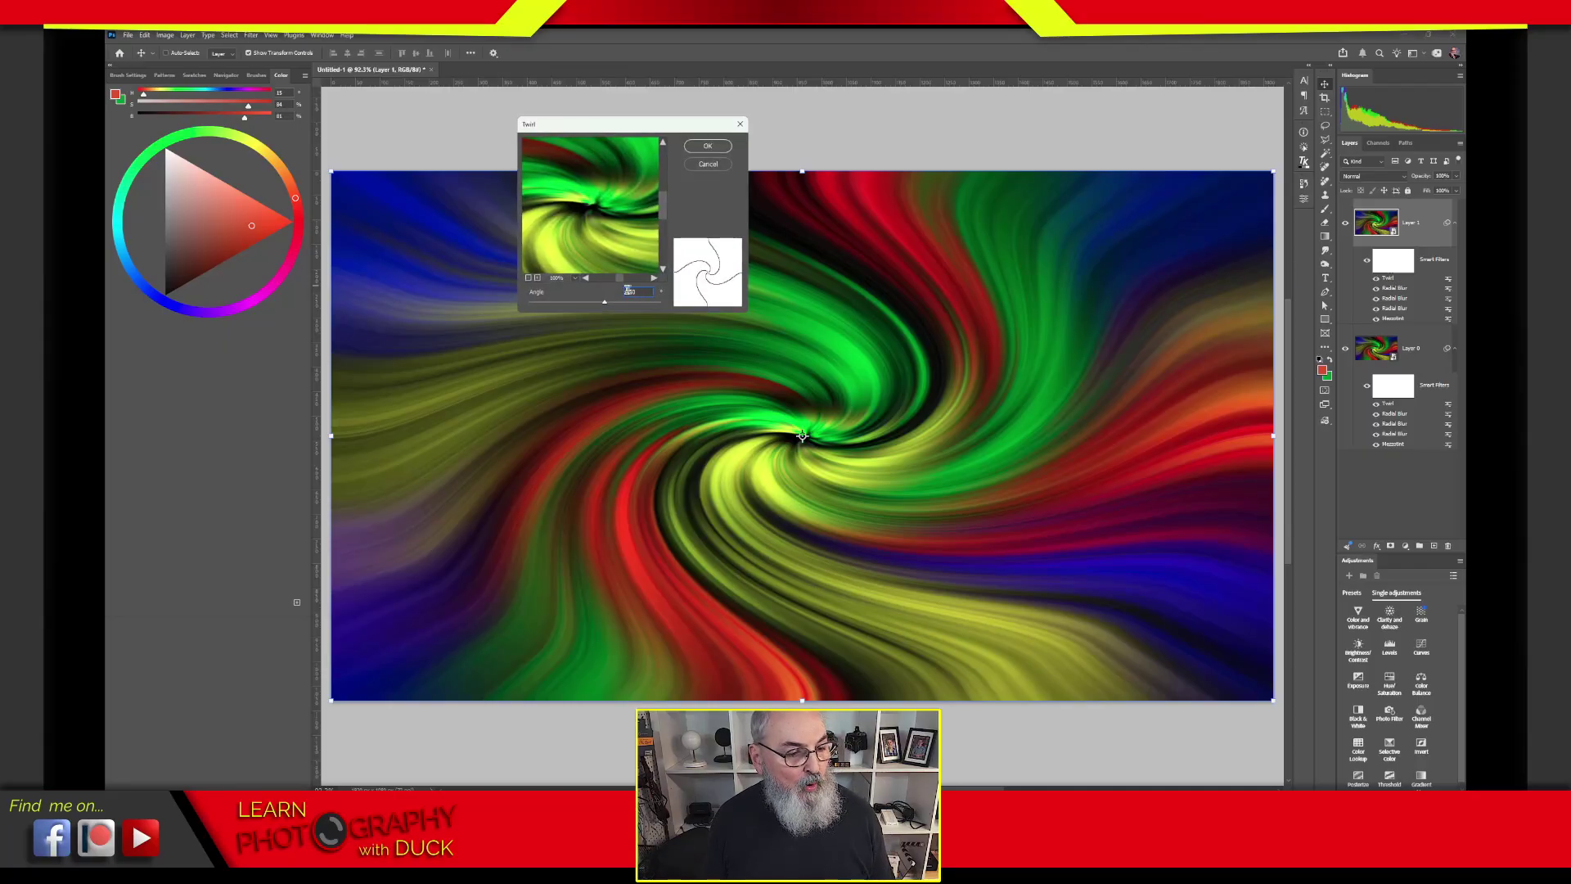
pyautogui.click(644, 292)
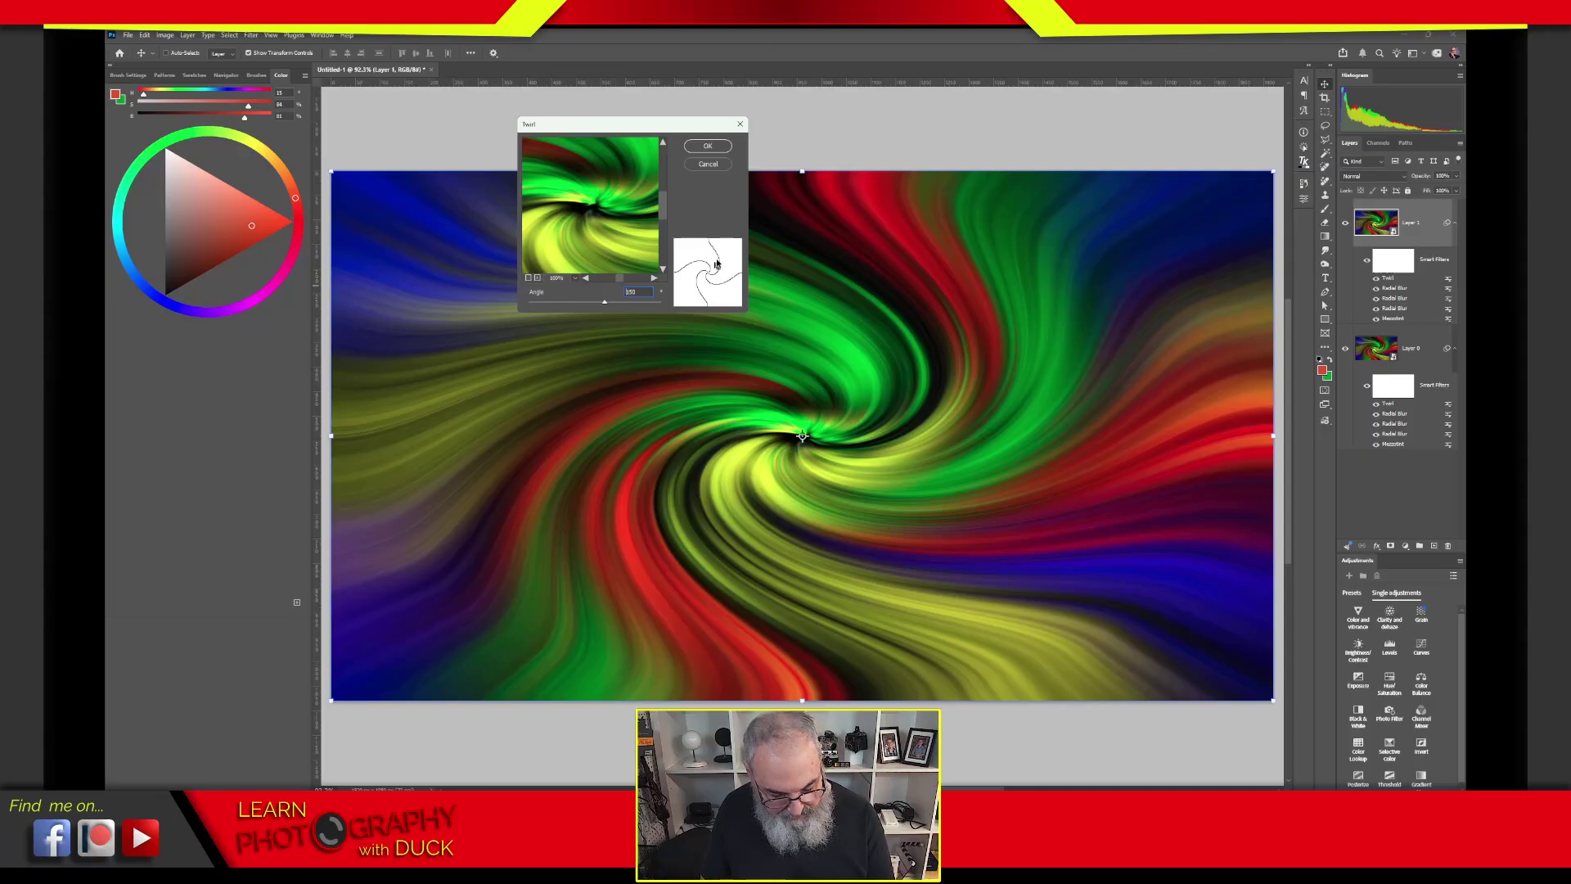
pyautogui.write('-')
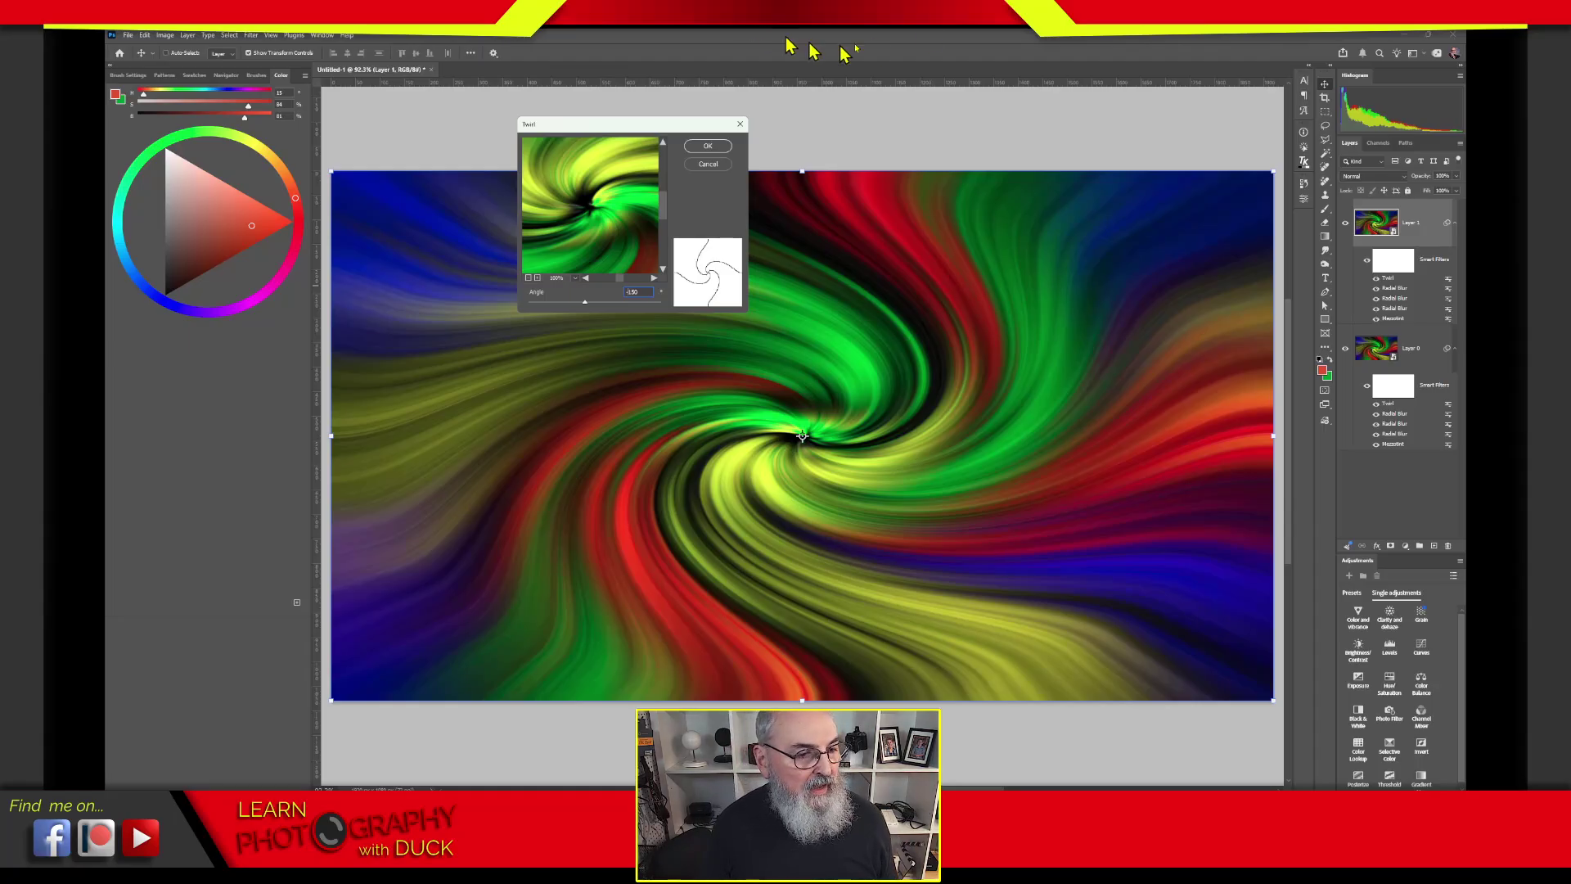
pyautogui.click(725, 148)
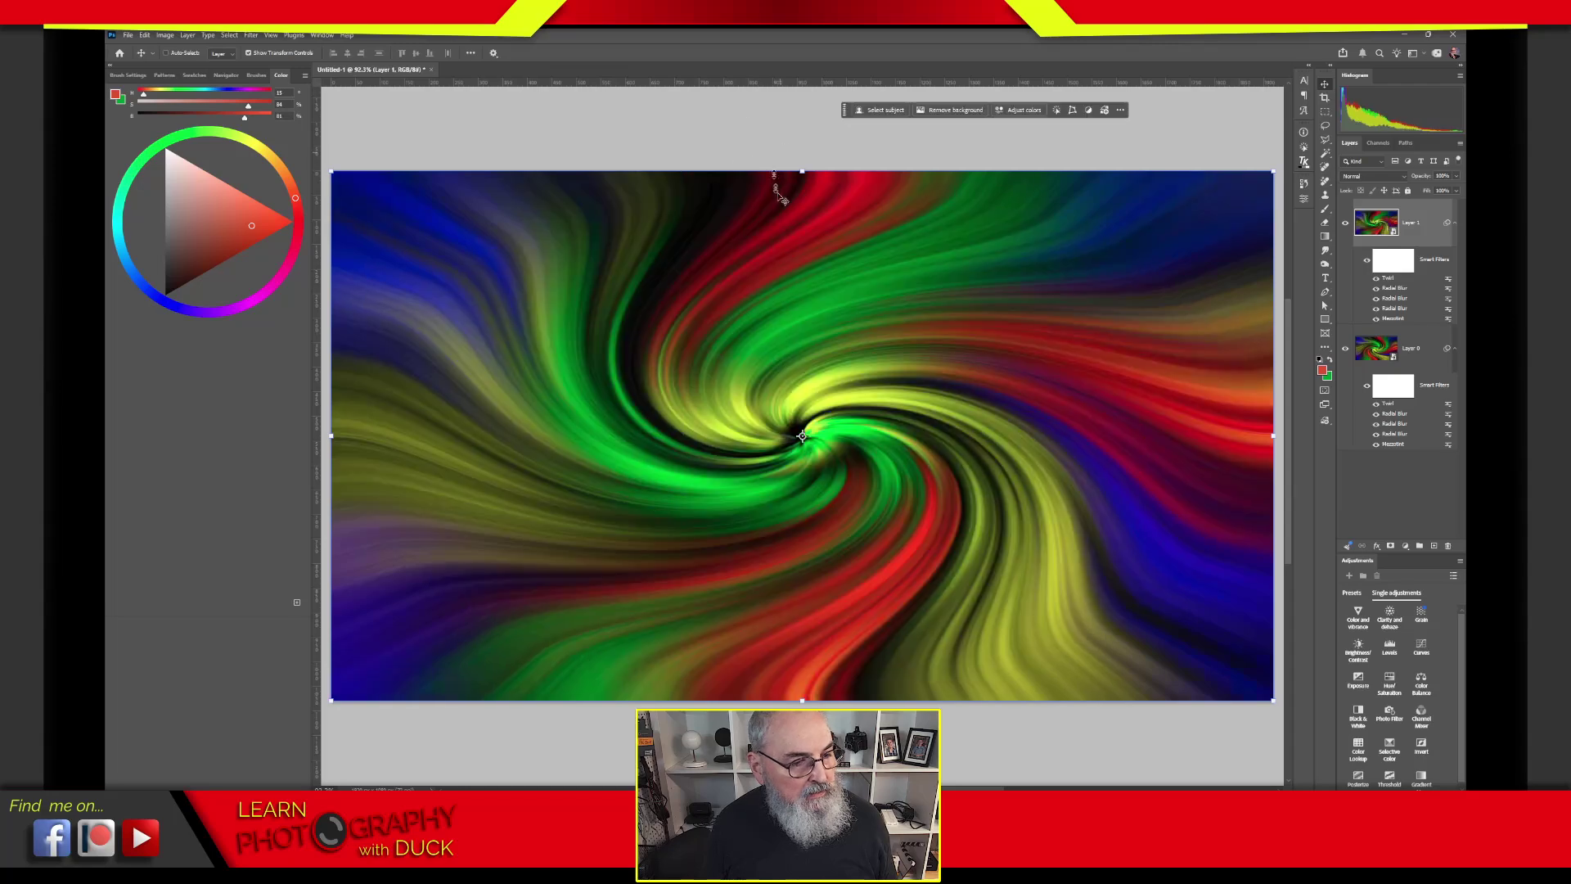
# Step: Hide and show Layer 1 repeatedly to compare its swirl direction with that of Layer 0
pyautogui.click(1347, 226)
pyautogui.click(1346, 225)
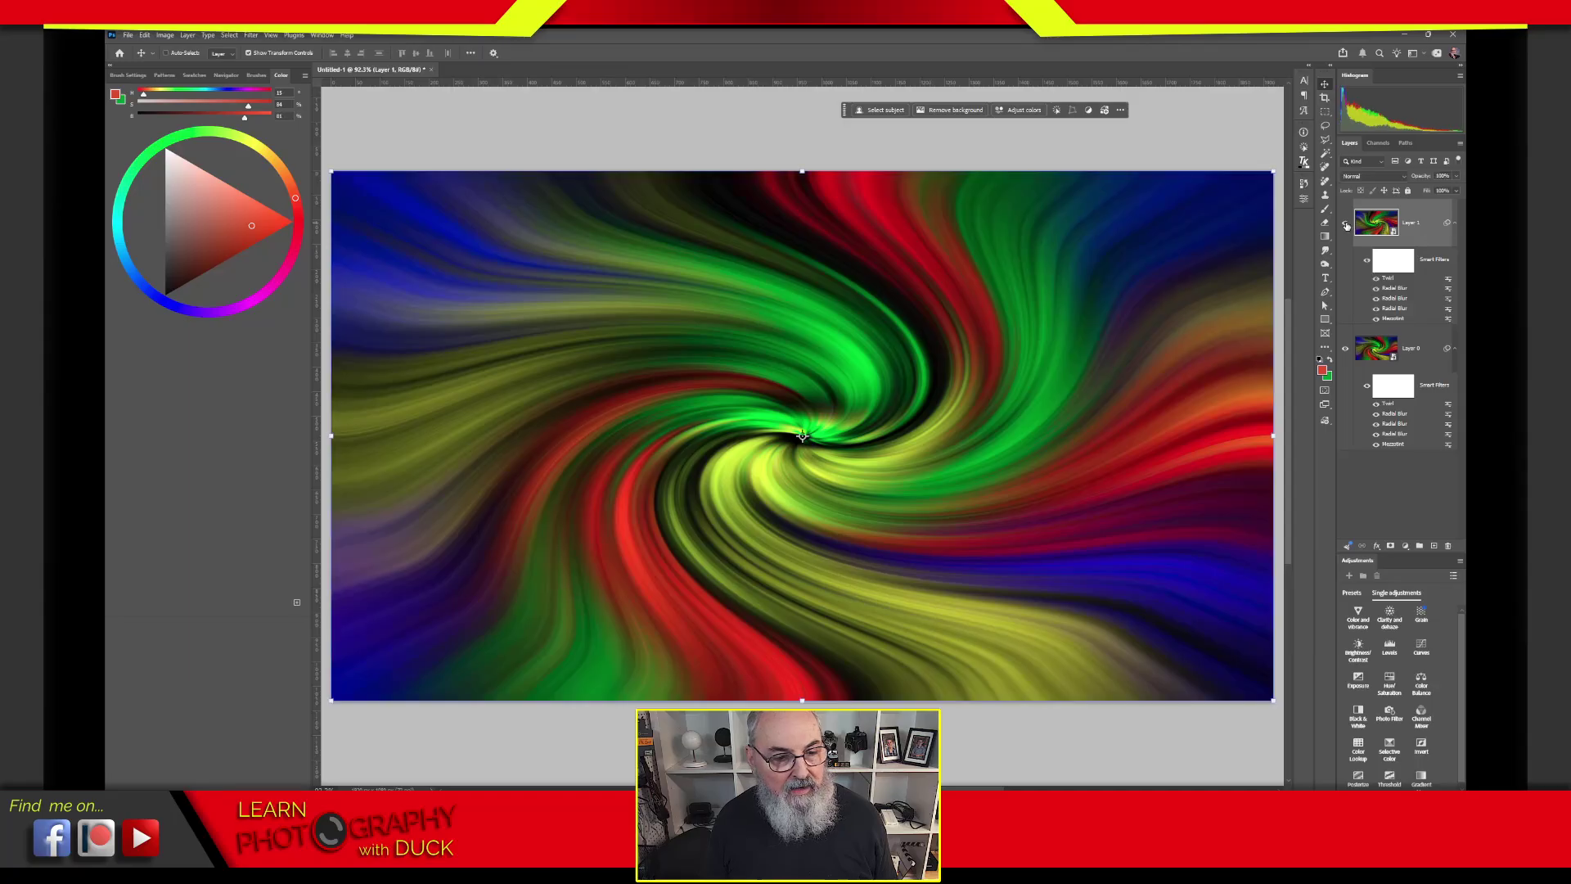
pyautogui.click(1346, 225)
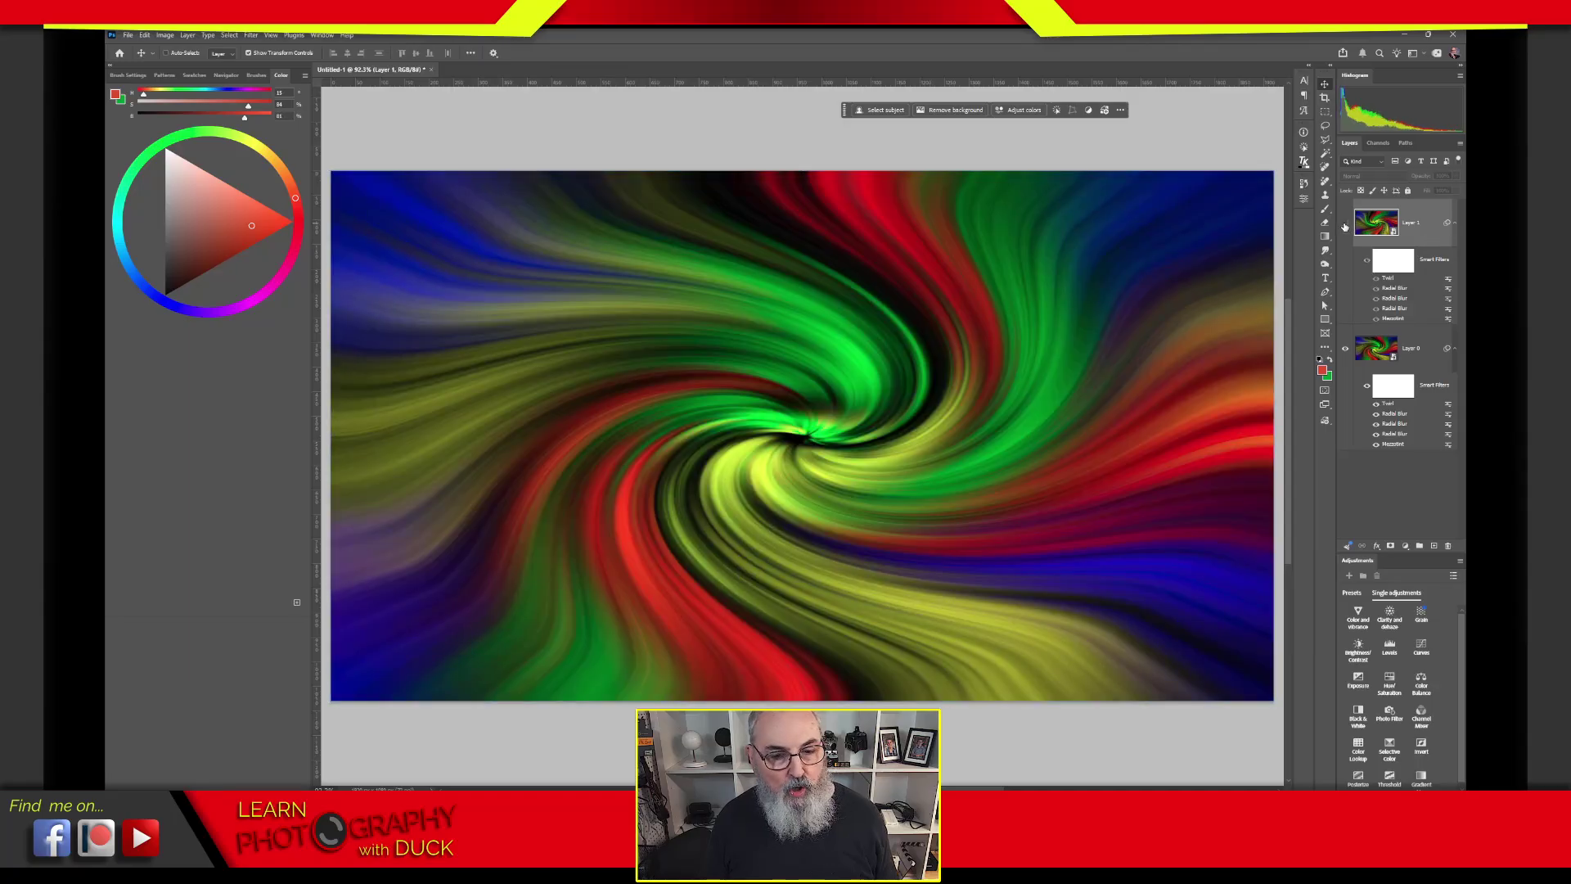
pyautogui.click(1345, 227)
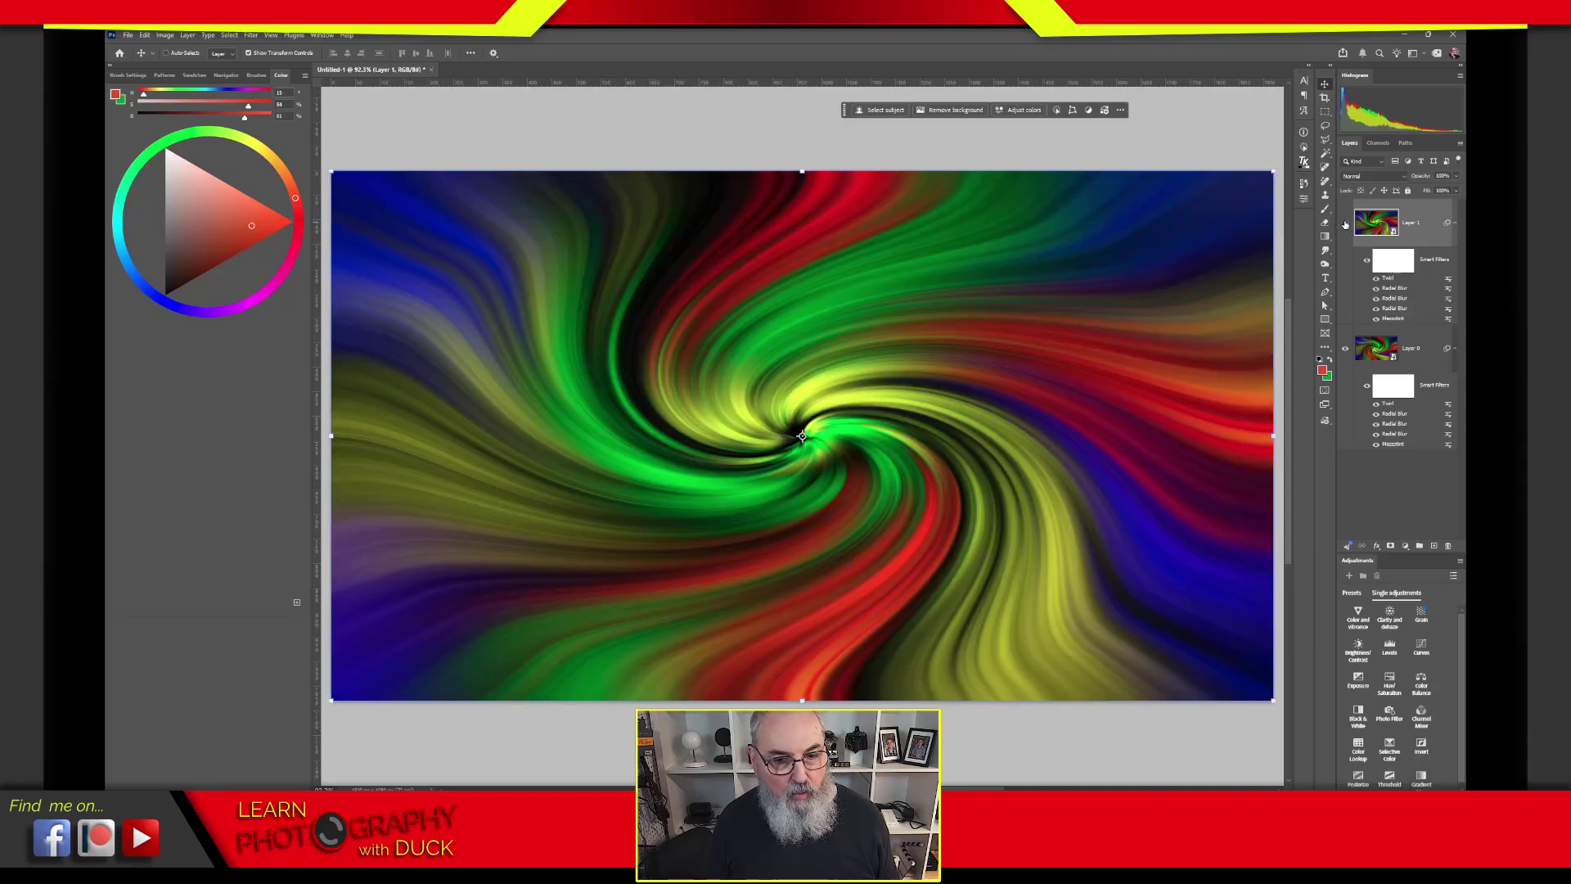
pyautogui.click(1346, 226)
pyautogui.click(1346, 225)
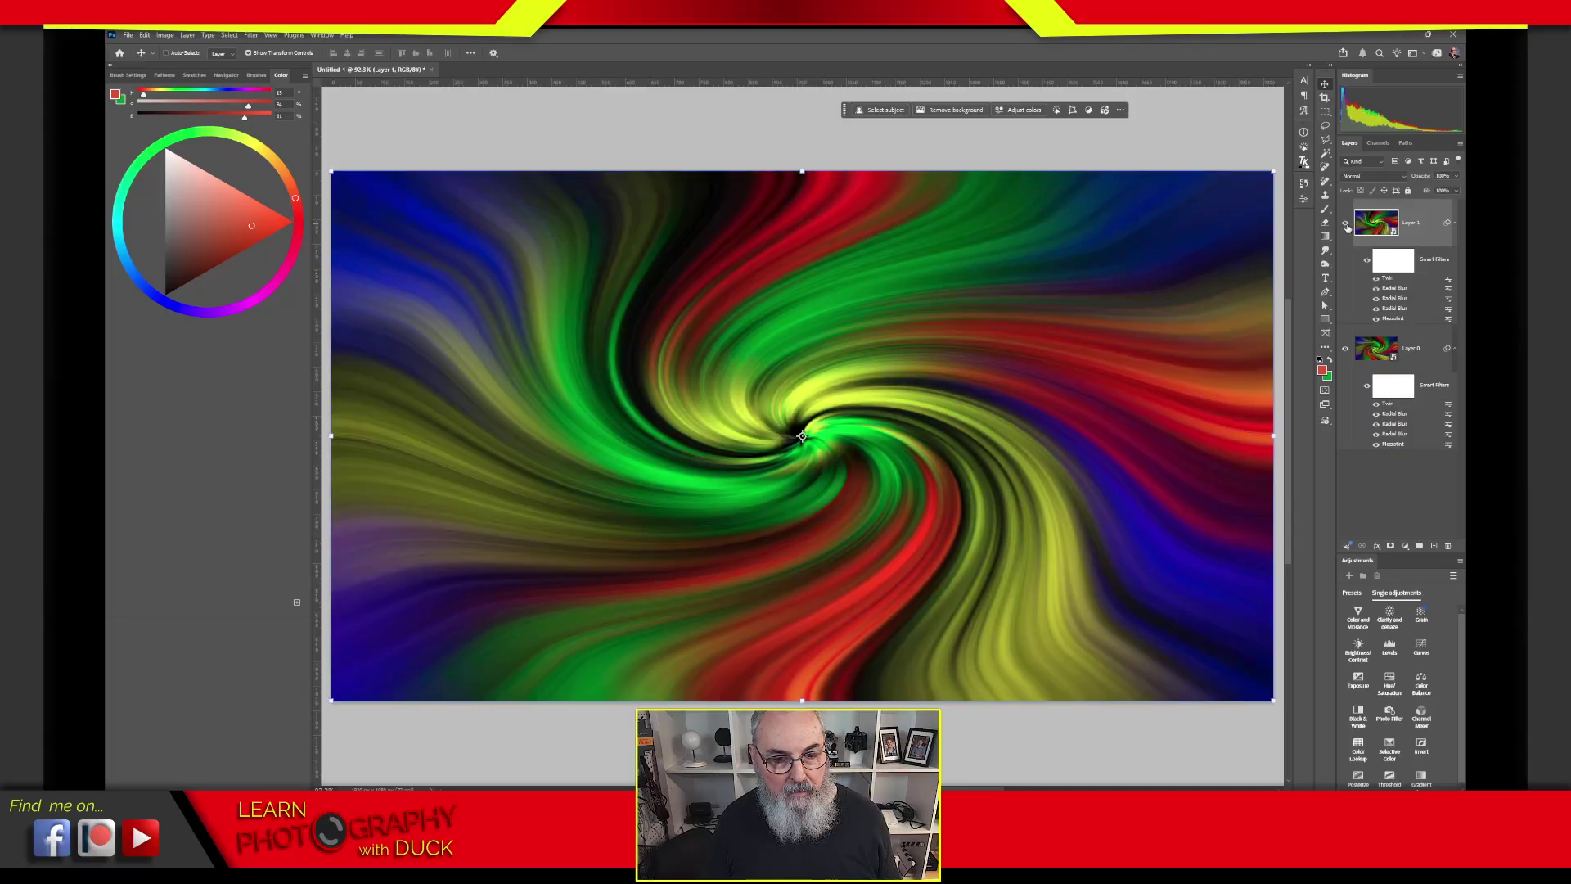
# Step: Set the blend mode of Layer 1 to Screen and leave no layer selected
pyautogui.click(1367, 516)
pyautogui.moveTo(1367, 523); pyautogui.dragTo(1358, 238)
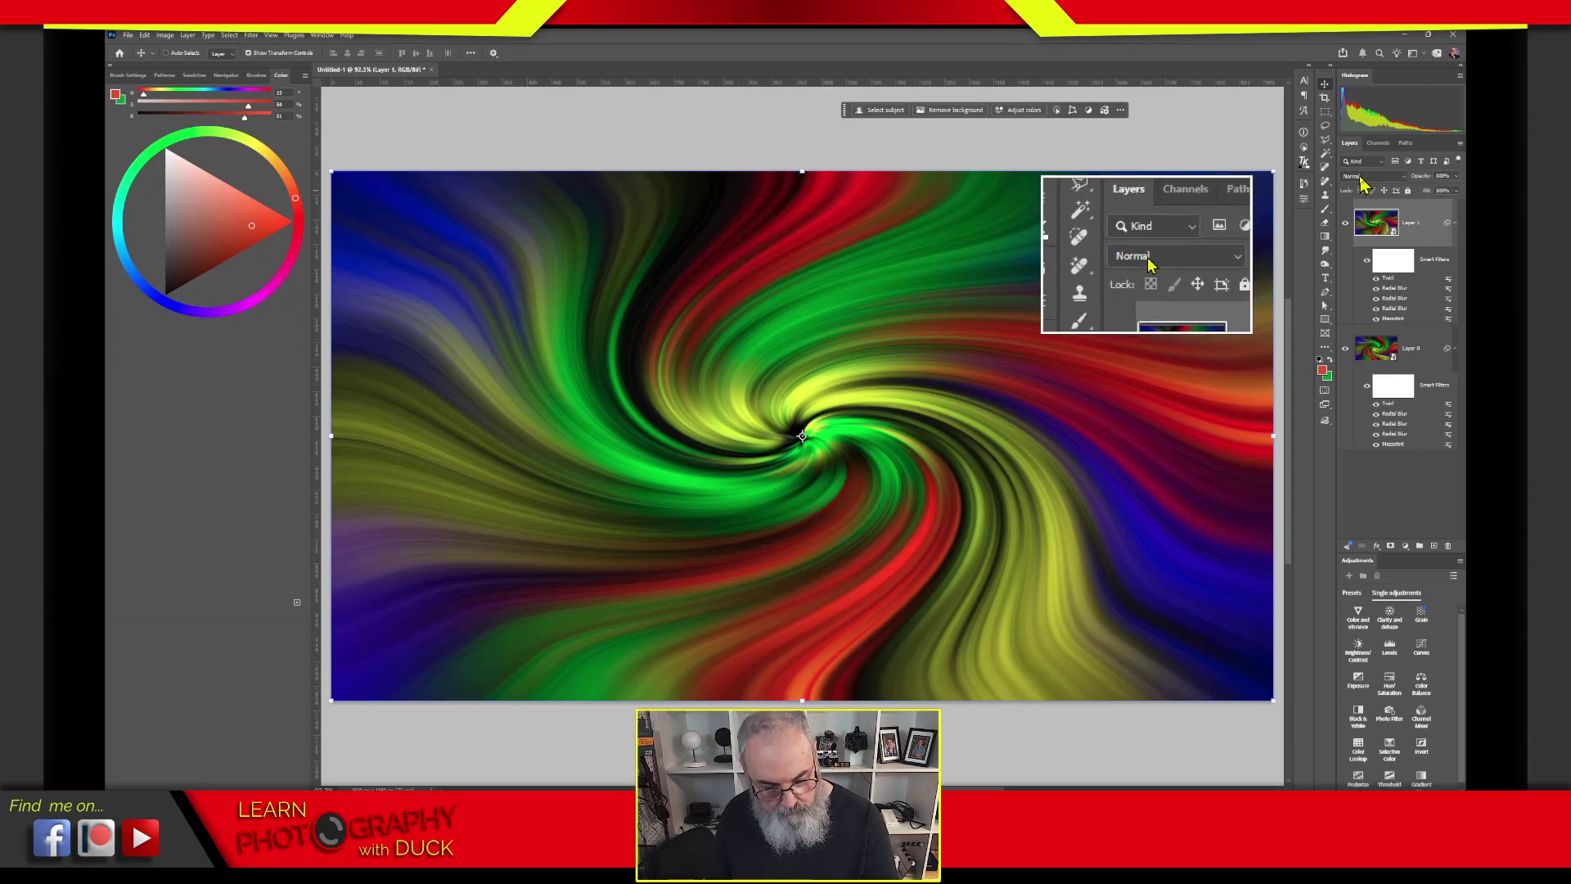
pyautogui.click(1404, 179)
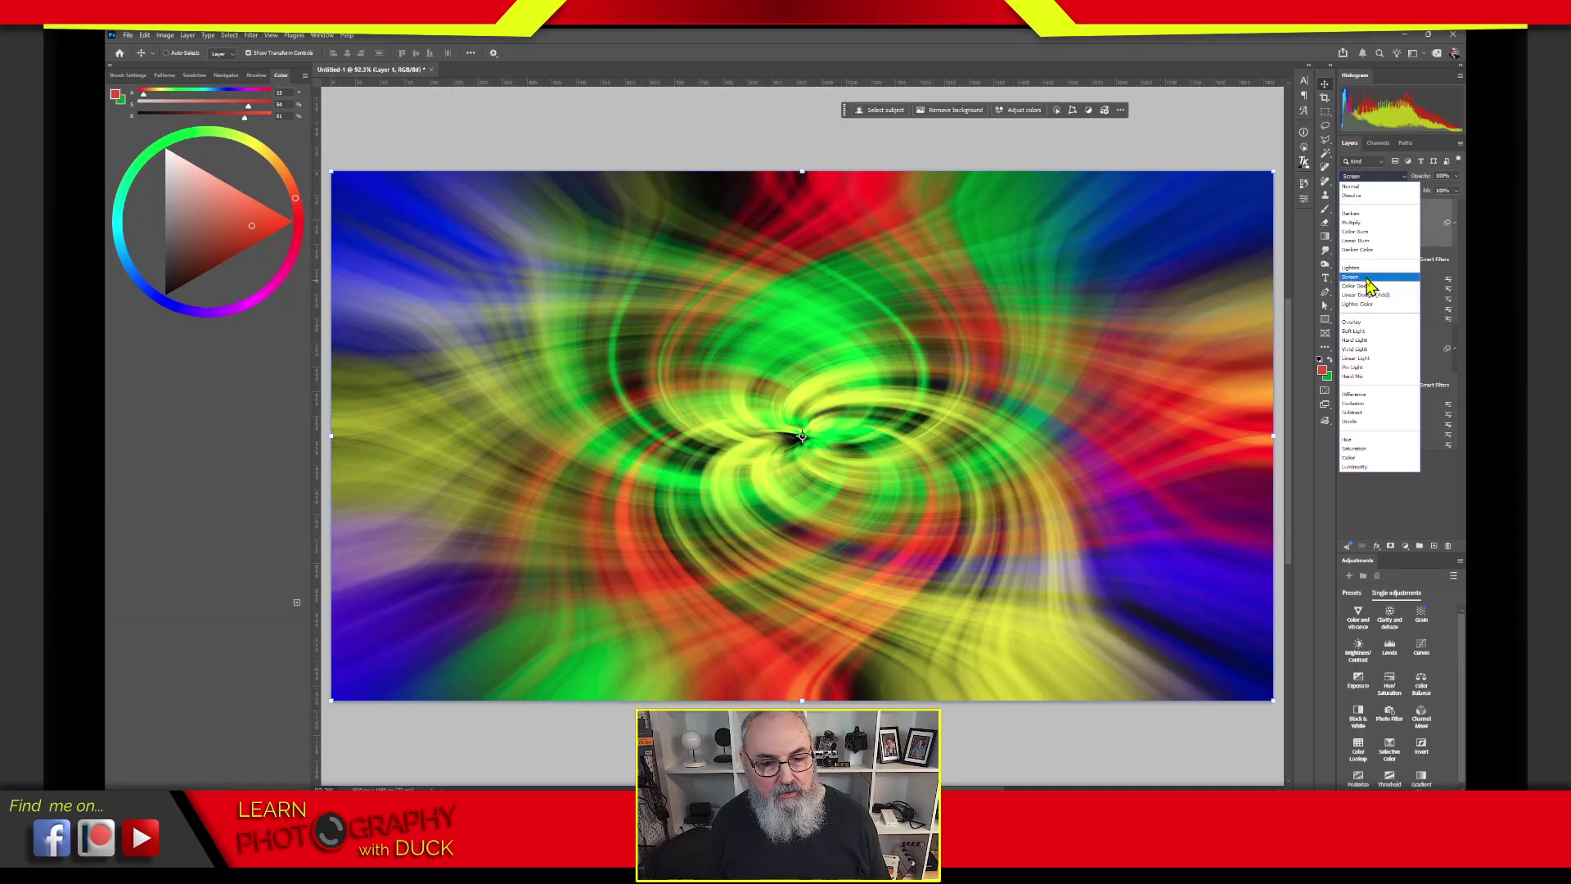
pyautogui.click(1365, 278)
pyautogui.click(1406, 497)
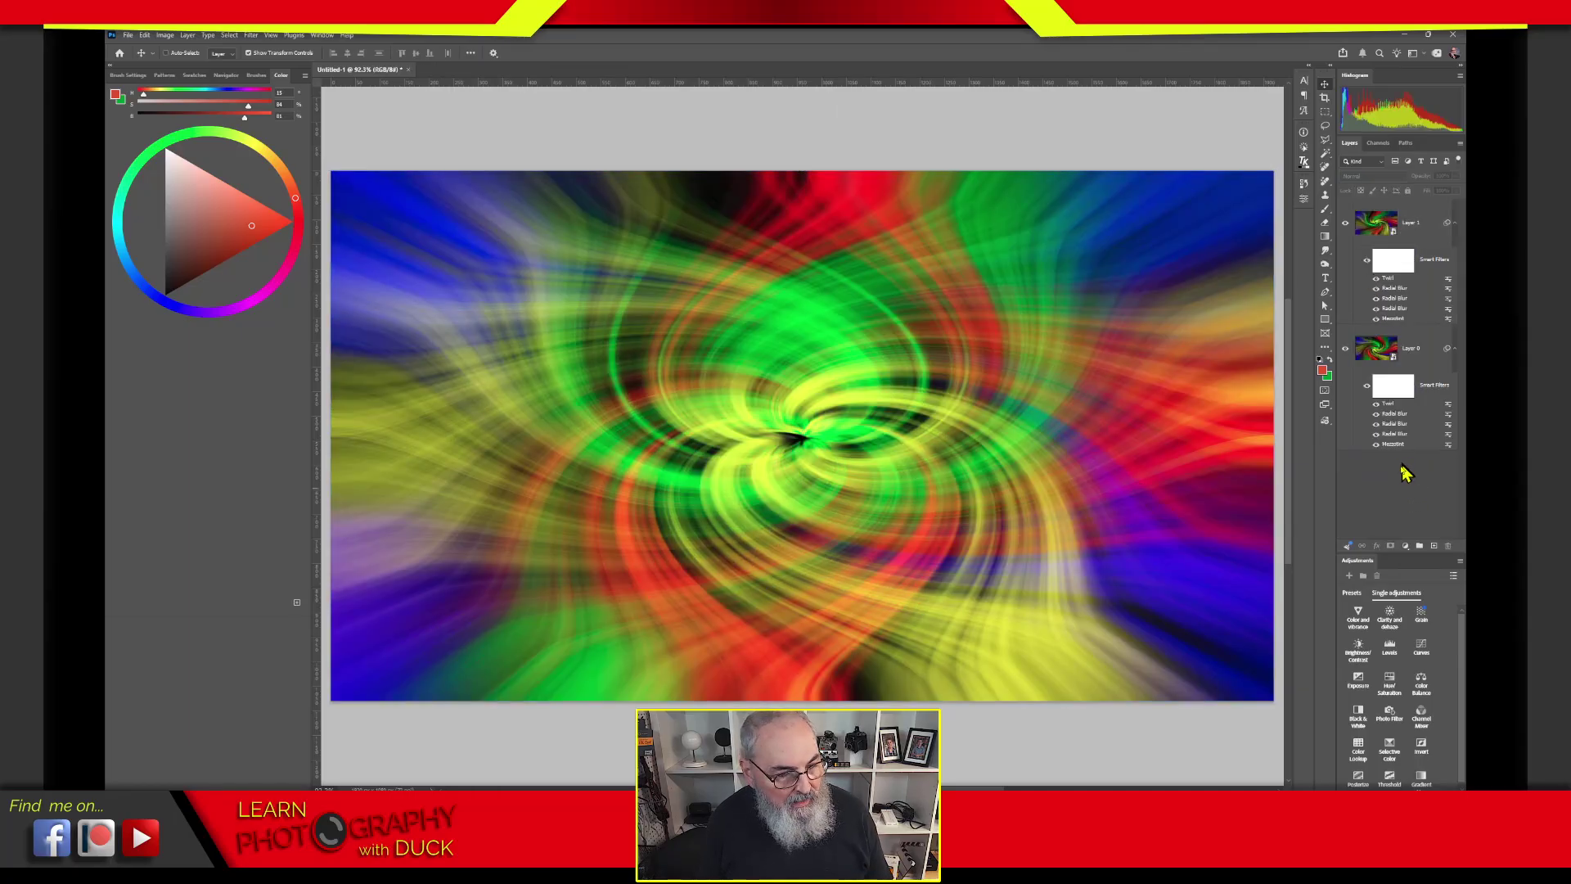
pyautogui.click(1395, 446)
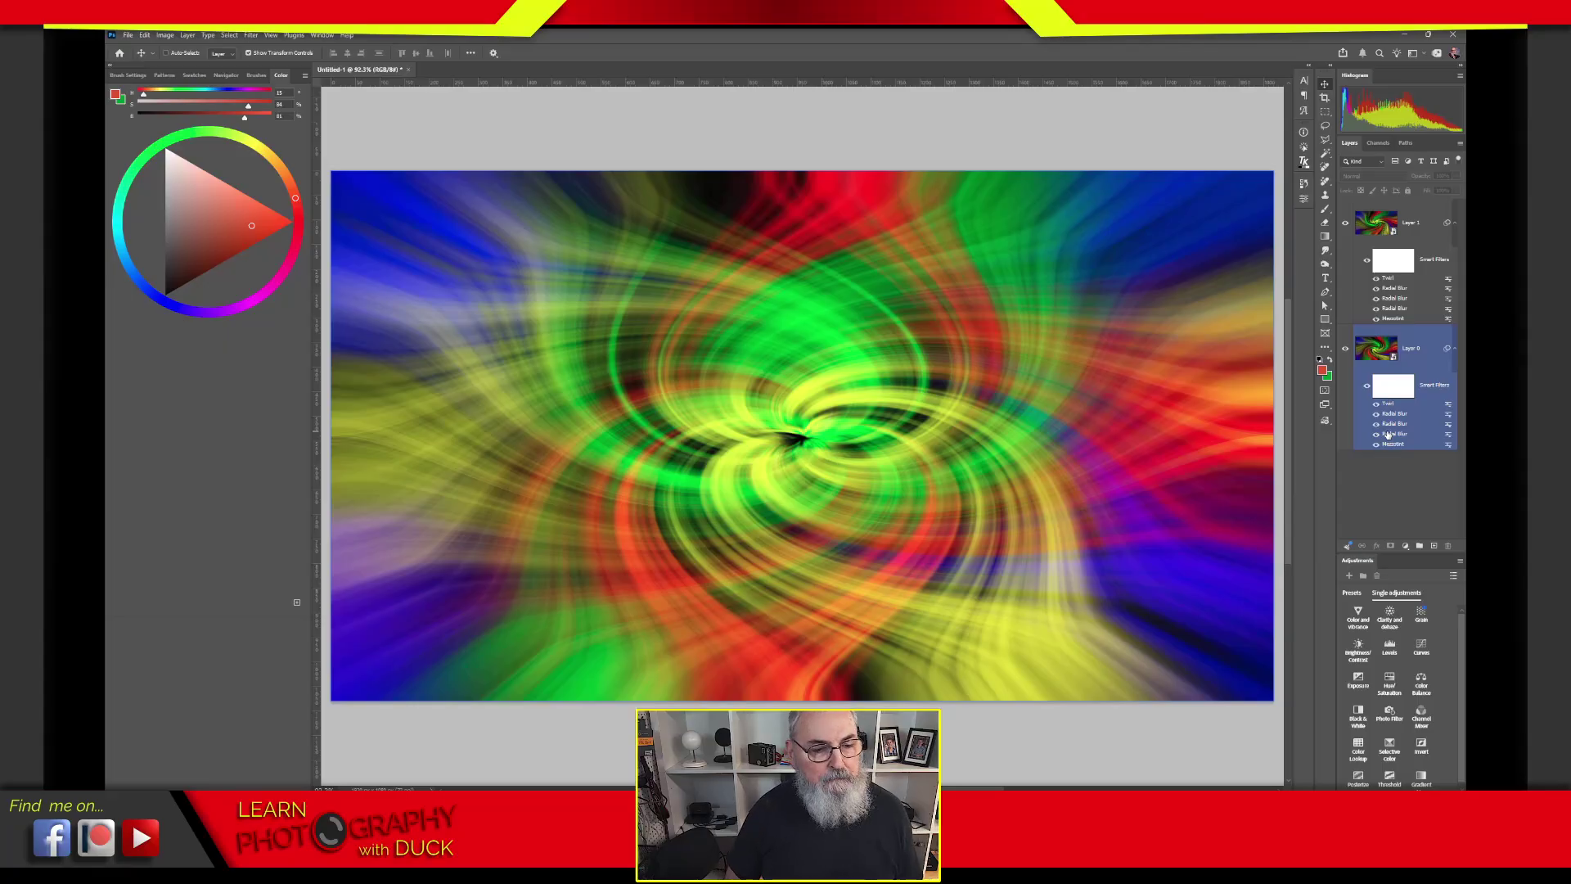
pyautogui.click(1395, 487)
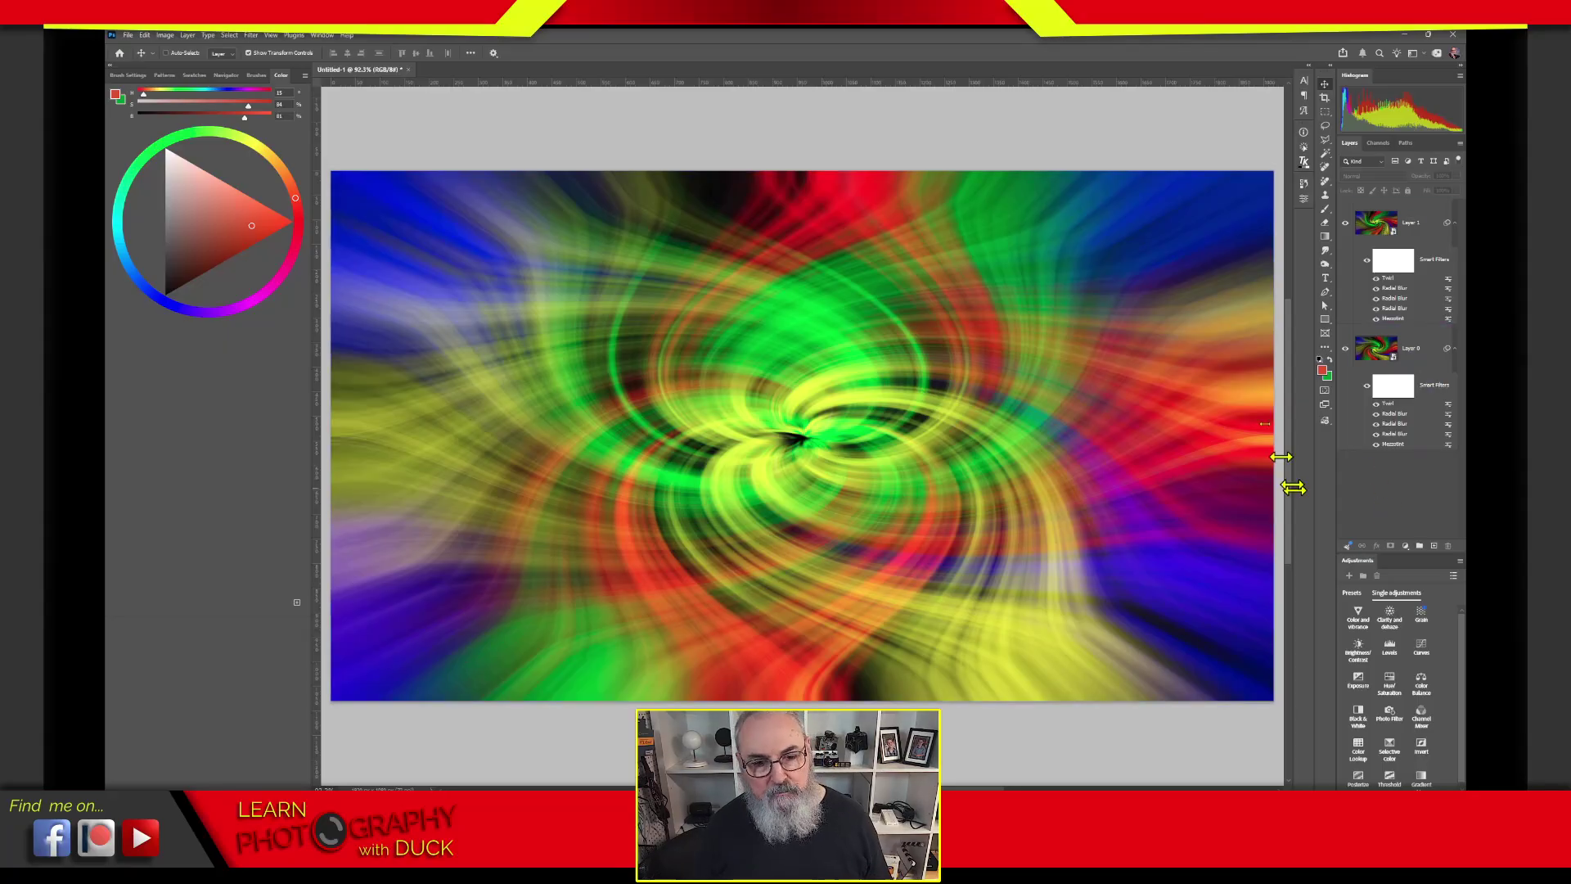
# Step: Stamp all visible layers into a new merged layer directly above Layer 1
pyautogui.click(1375, 229)
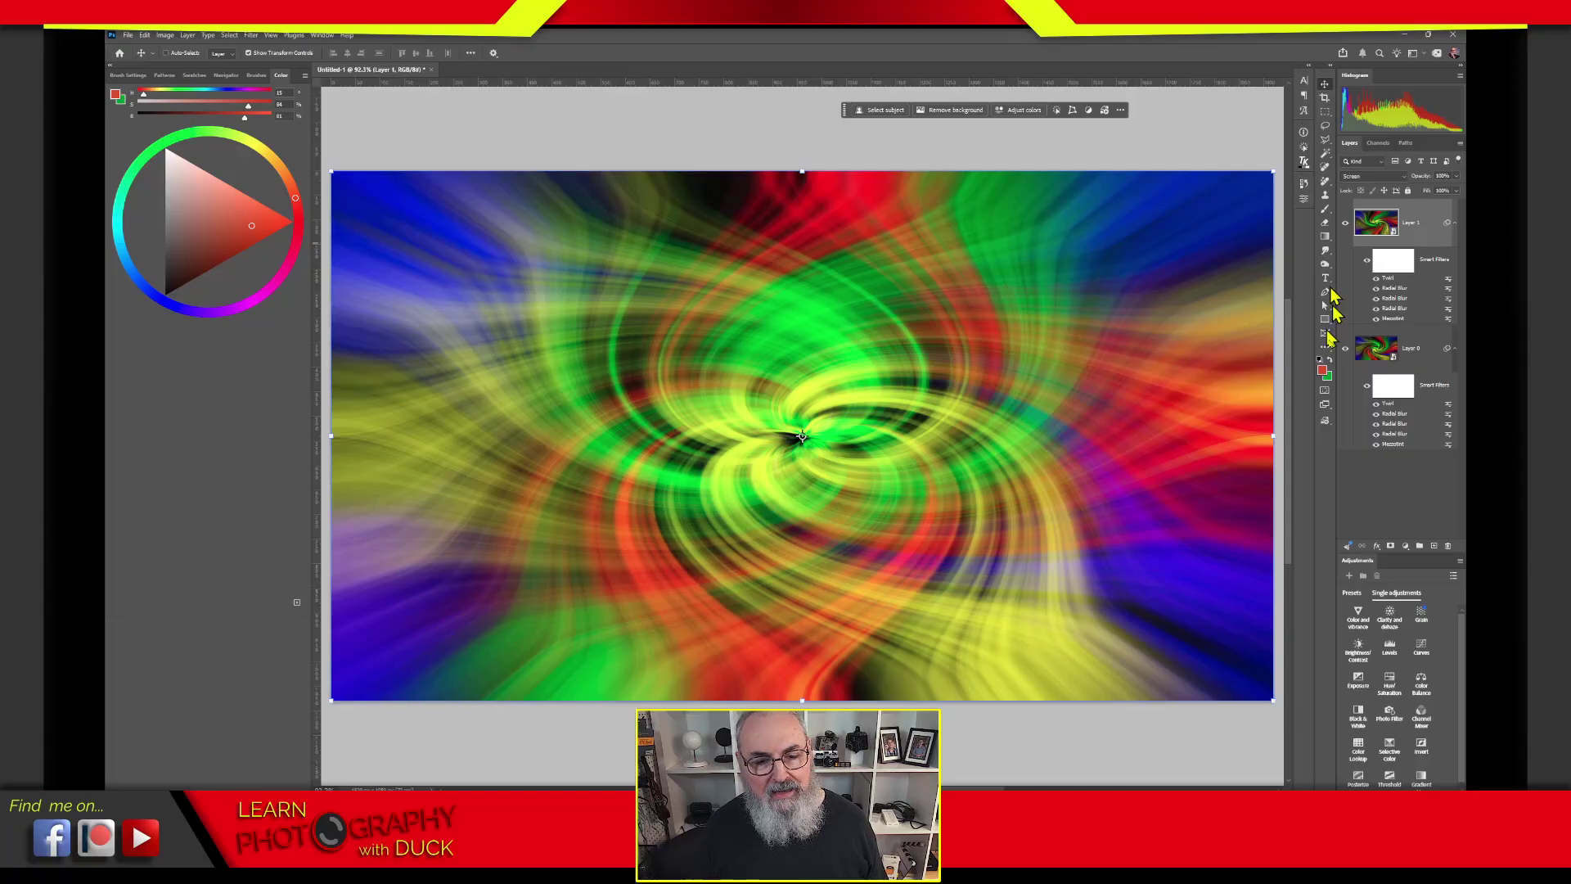
pyautogui.moveTo(1365, 251)
pyautogui.mouseDown()
pyautogui.moveTo(1401, 335)
pyautogui.moveTo(1355, 349)
pyautogui.moveTo(1352, 329)
pyautogui.moveTo(1368, 327)
pyautogui.moveTo(1336, 392)
pyautogui.moveTo(1377, 408)
pyautogui.moveTo(1387, 433)
pyautogui.moveTo(1365, 353)
pyautogui.moveTo(1387, 270)
pyautogui.mouseUp()
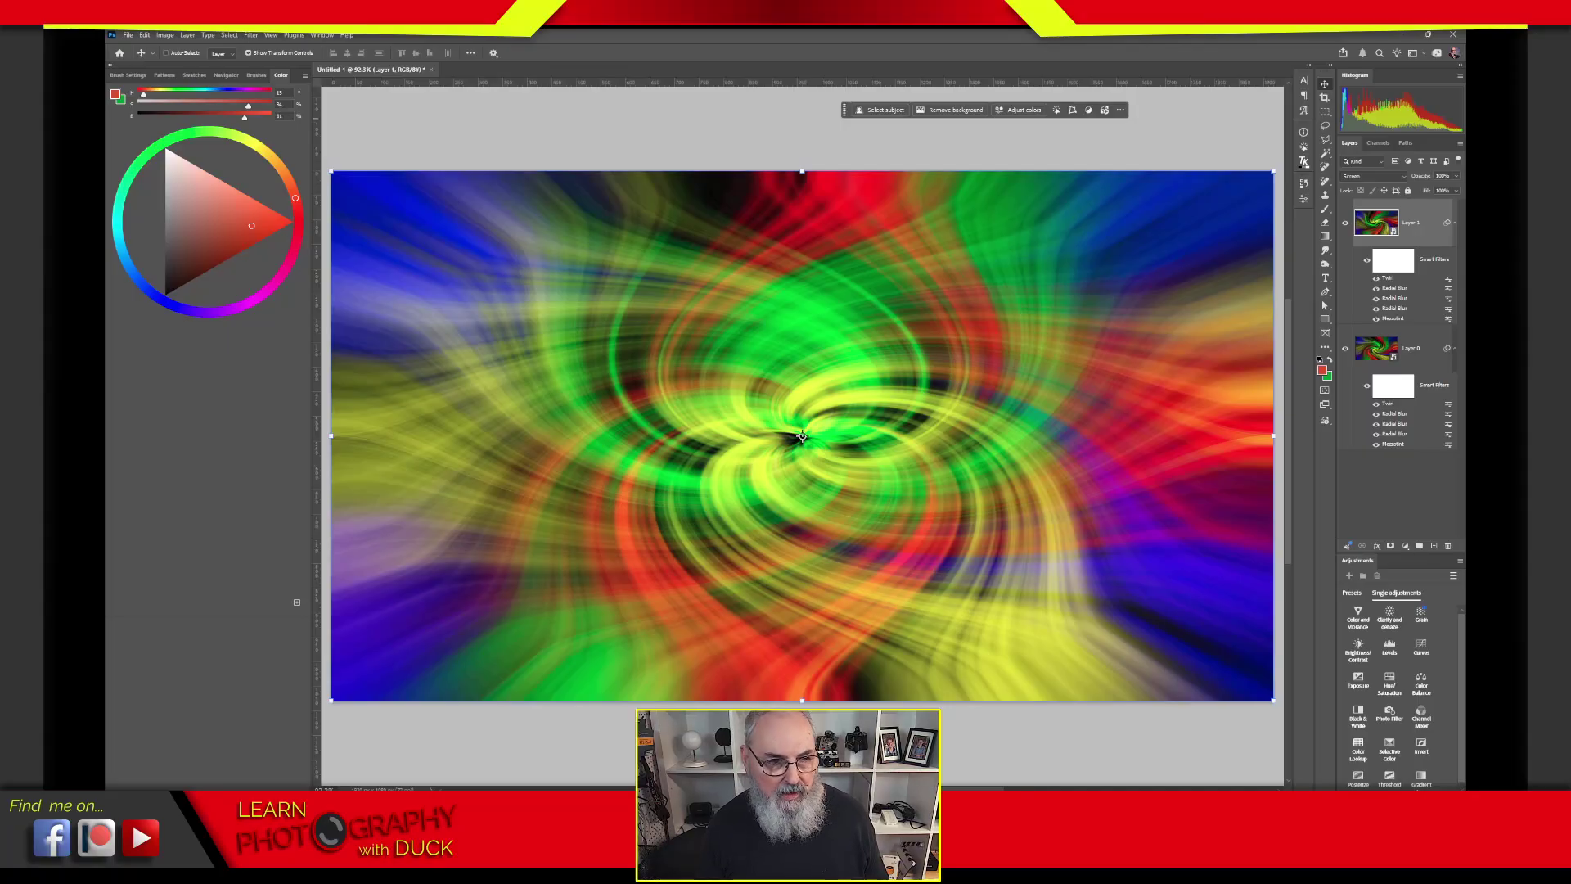
pyautogui.click(187, 36)
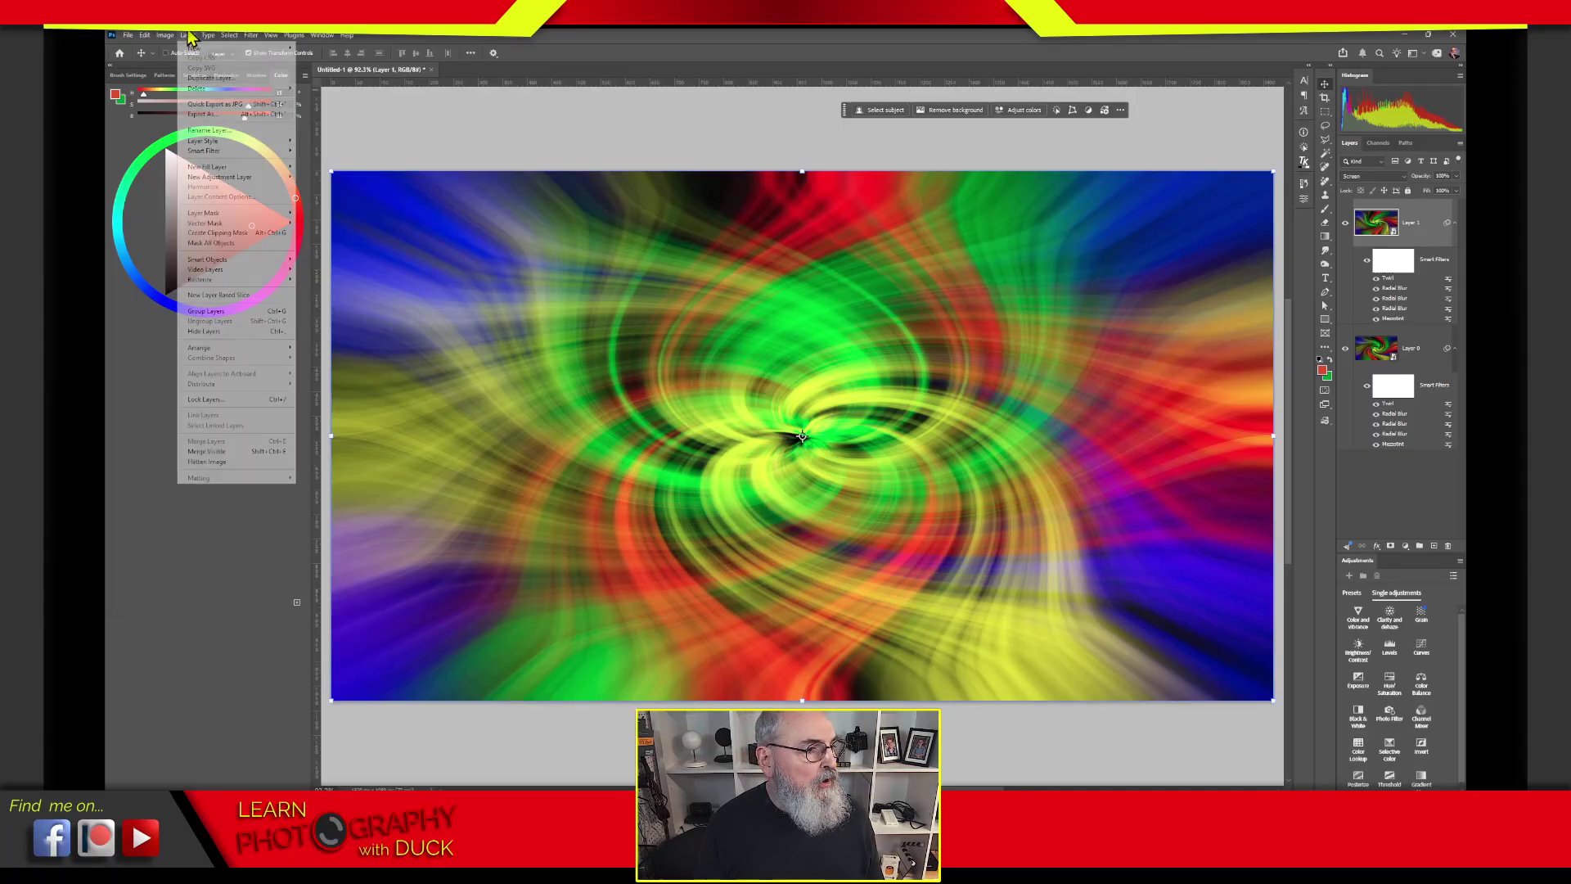
pyautogui.moveTo(281, 55)
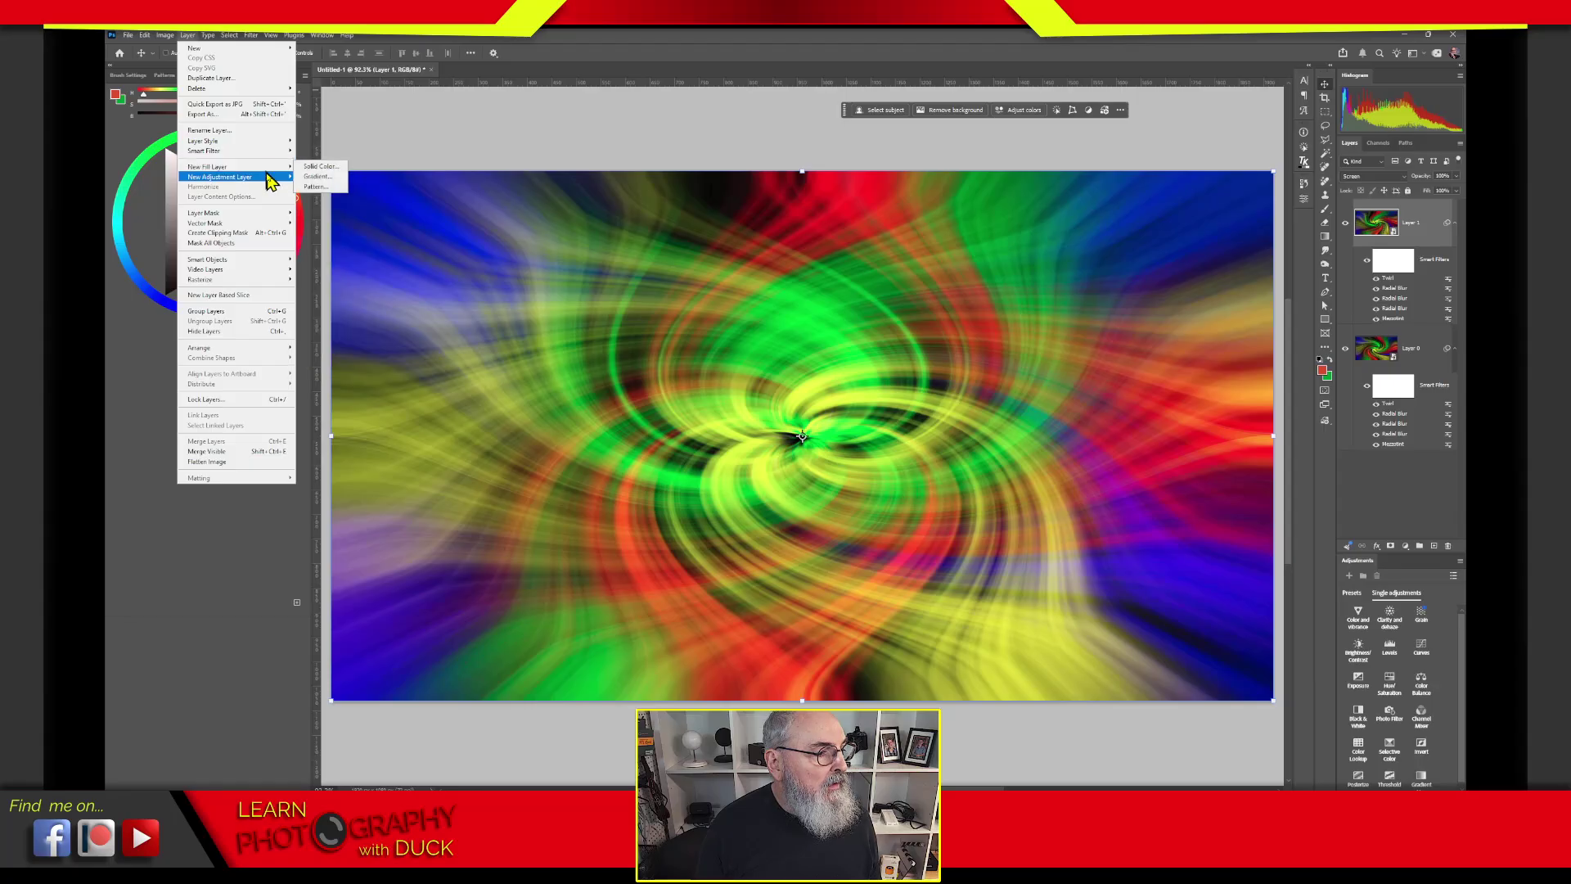
pyautogui.moveTo(267, 176)
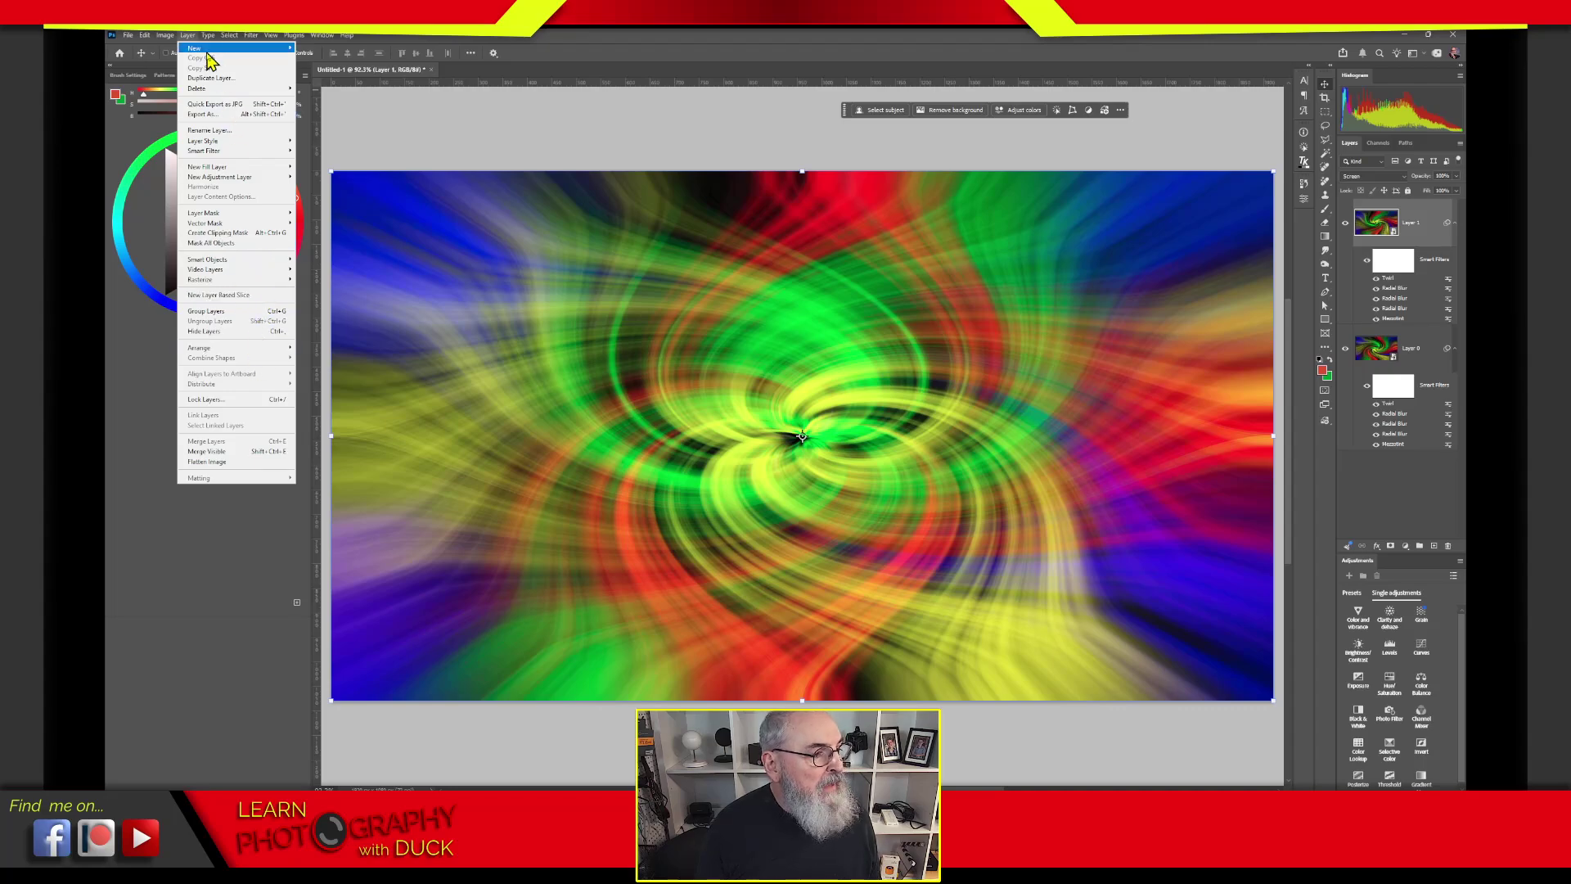
pyautogui.moveTo(215, 51)
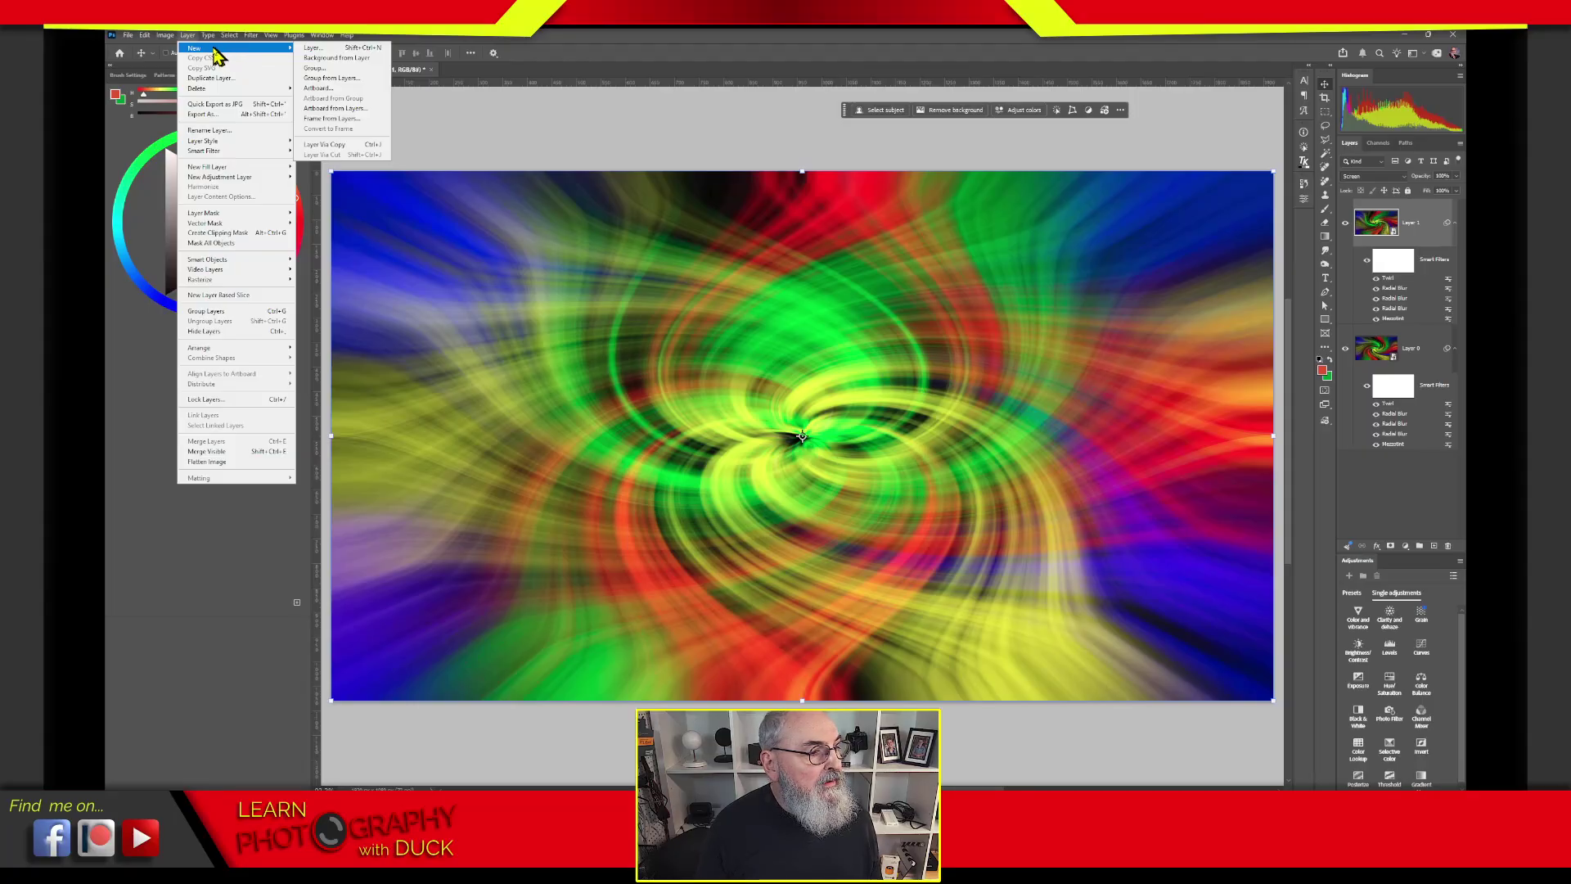
pyautogui.click(186, 38)
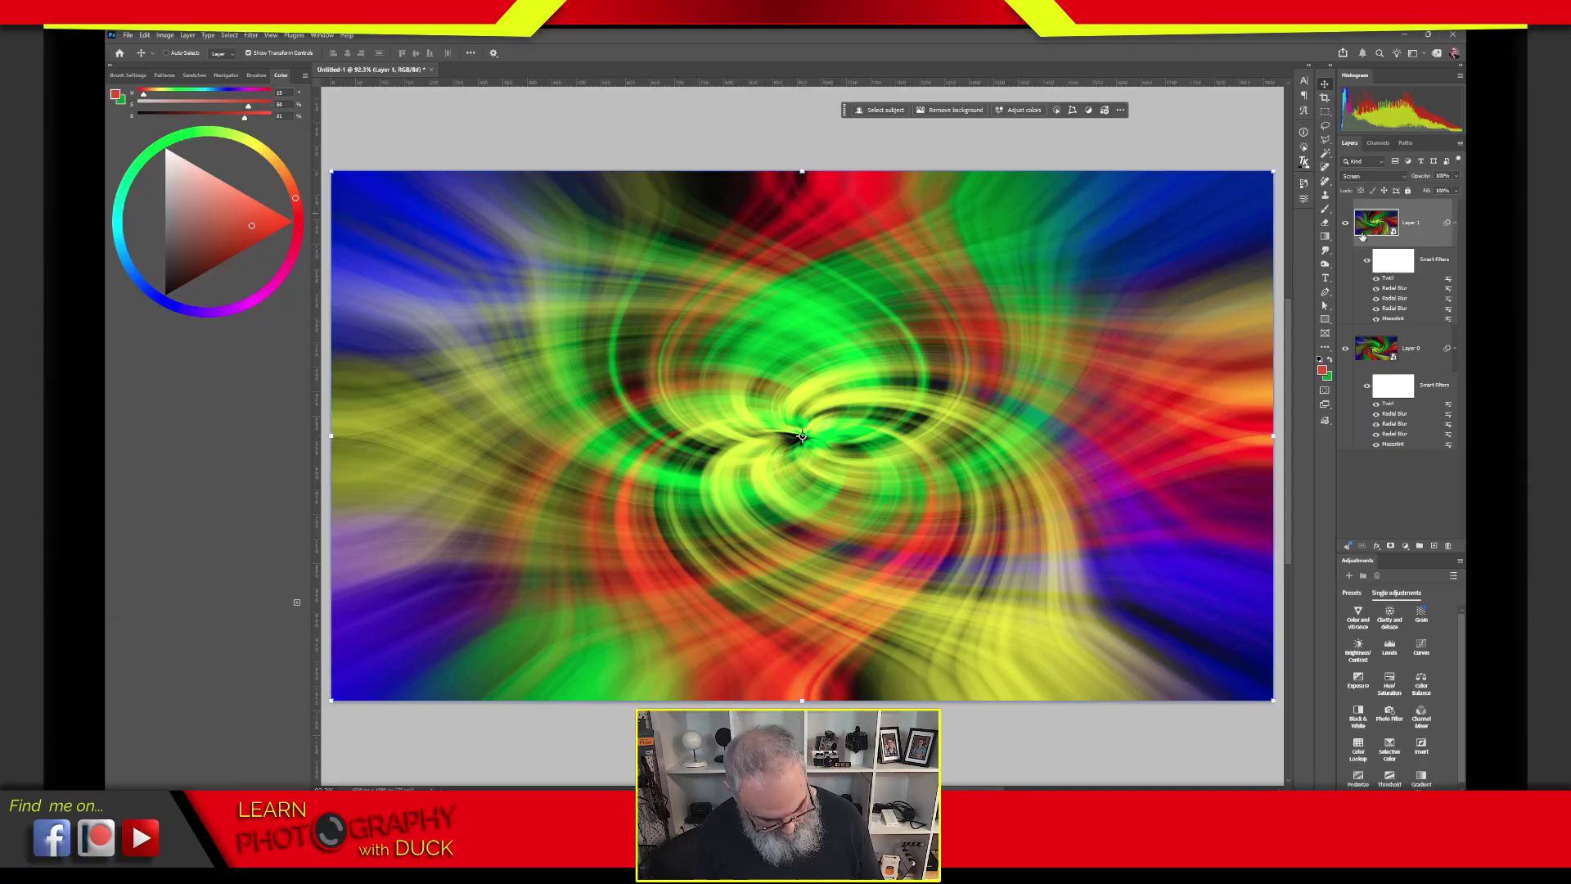
pyautogui.hotkey('ctrl', 'shift', 'alt', 'e')
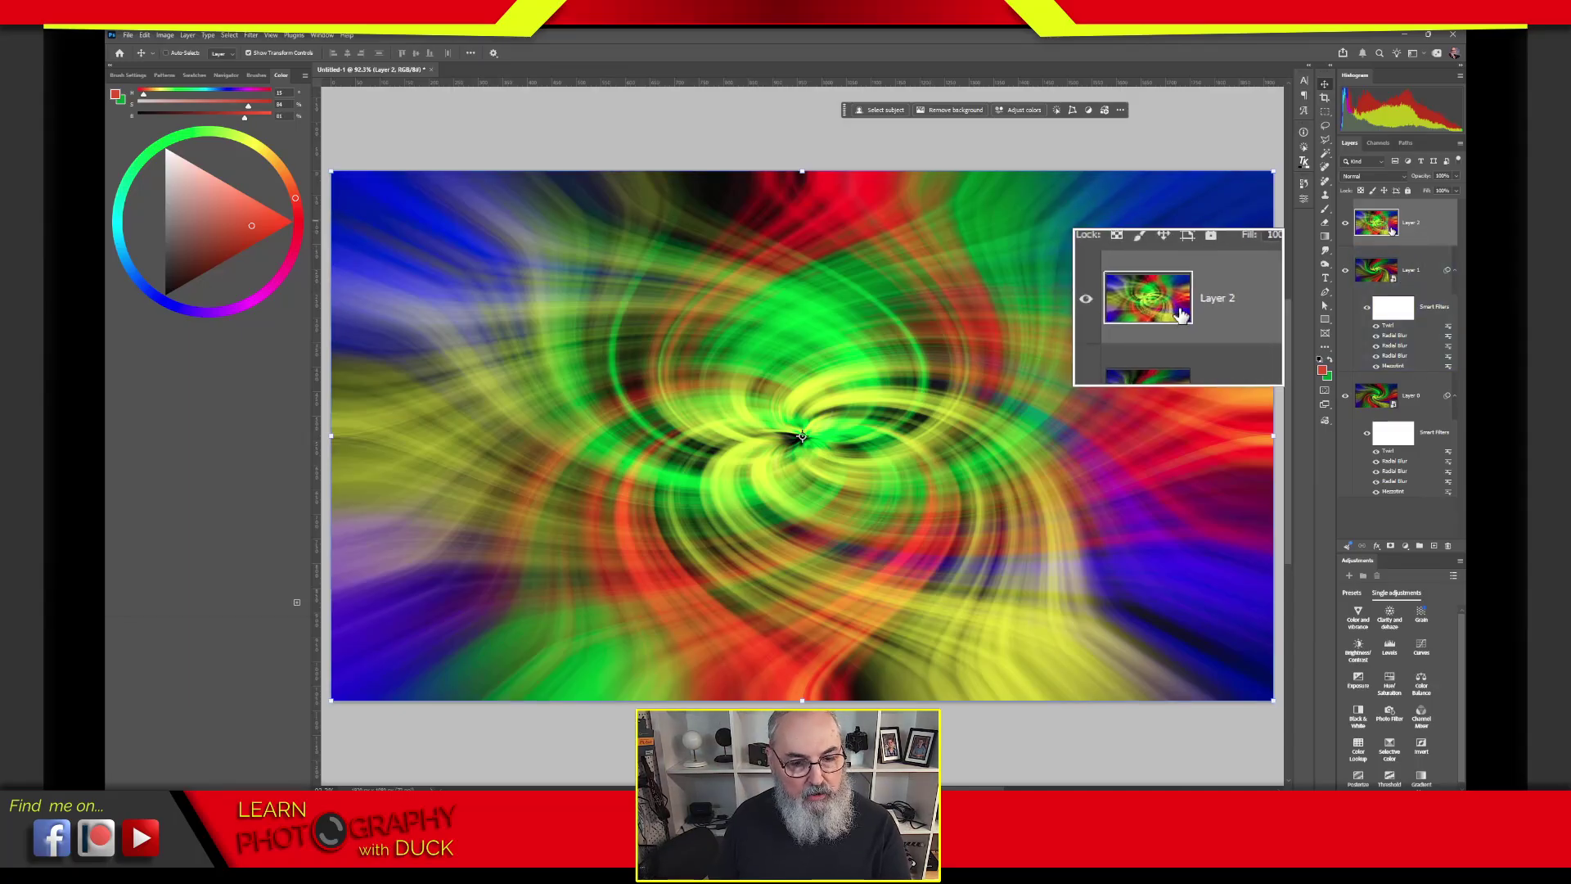
# Step: Toggle the visibility of the merged Layer 2 to compare it with the layers beneath
pyautogui.click(1346, 223)
pyautogui.click(1346, 224)
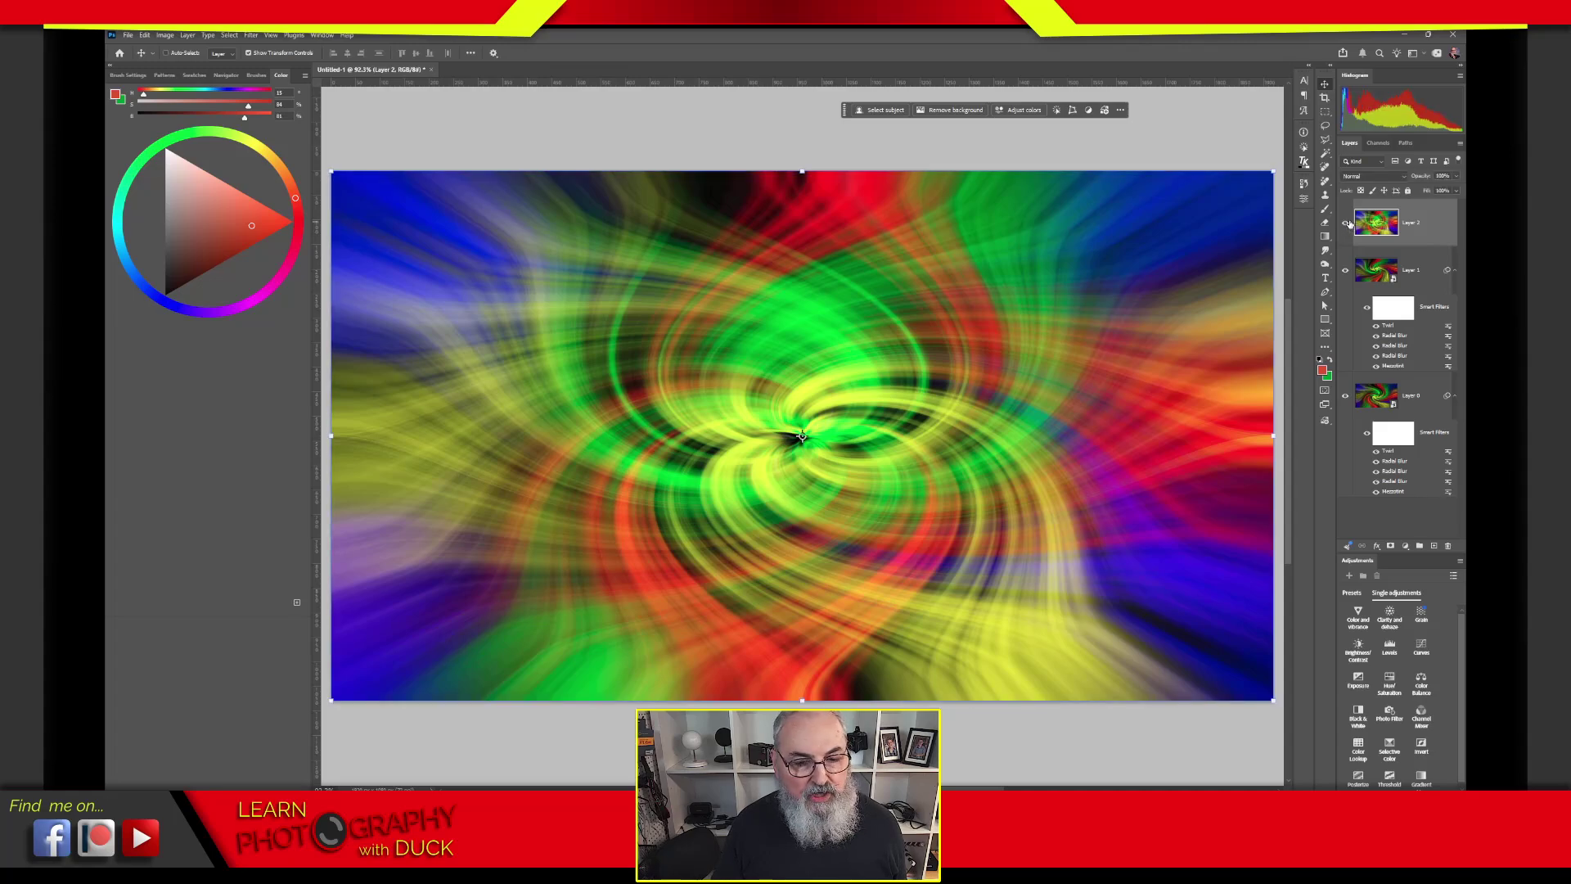
pyautogui.click(1346, 225)
pyautogui.click(1346, 225)
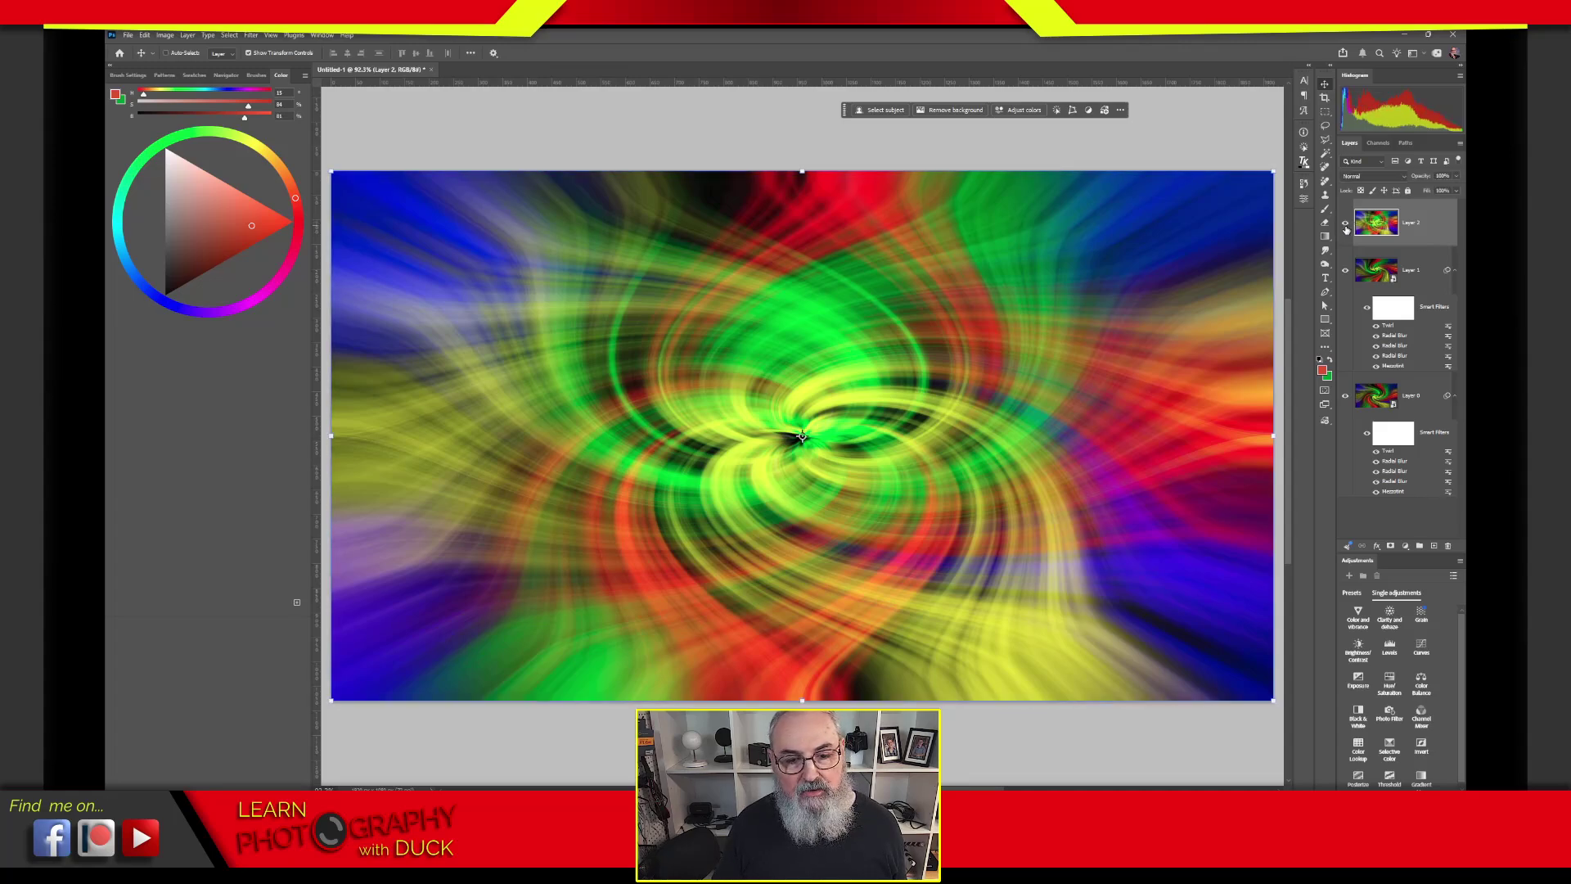
pyautogui.click(1347, 225)
pyautogui.click(1346, 225)
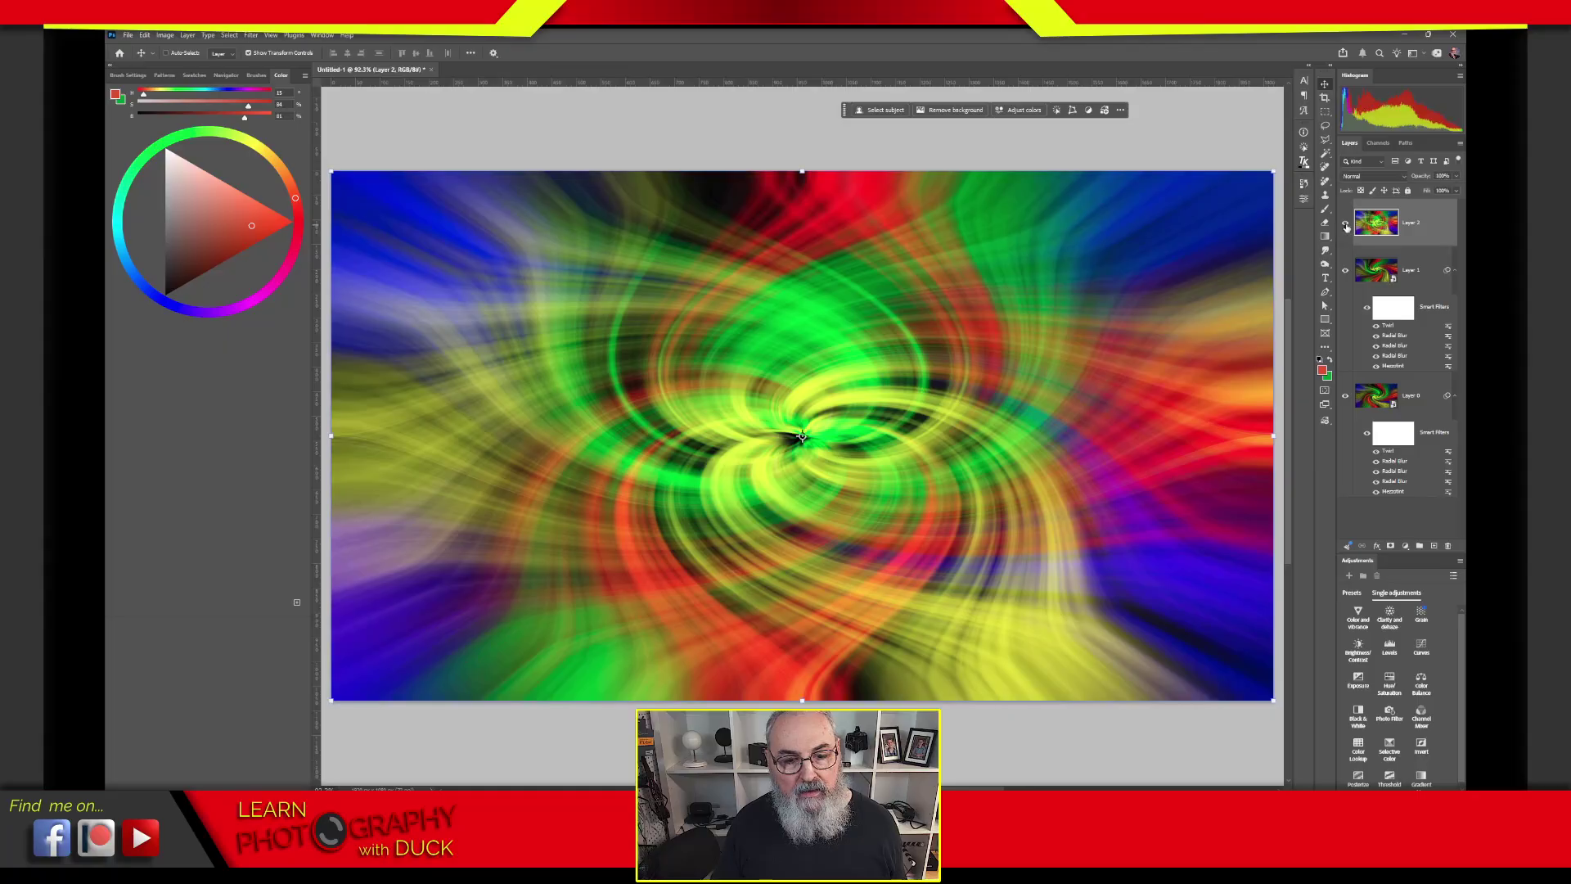
# Step: Collapse the smart filter lists of Layer 1 and Layer 0
pyautogui.moveTo(1382, 222); pyautogui.dragTo(1359, 366)
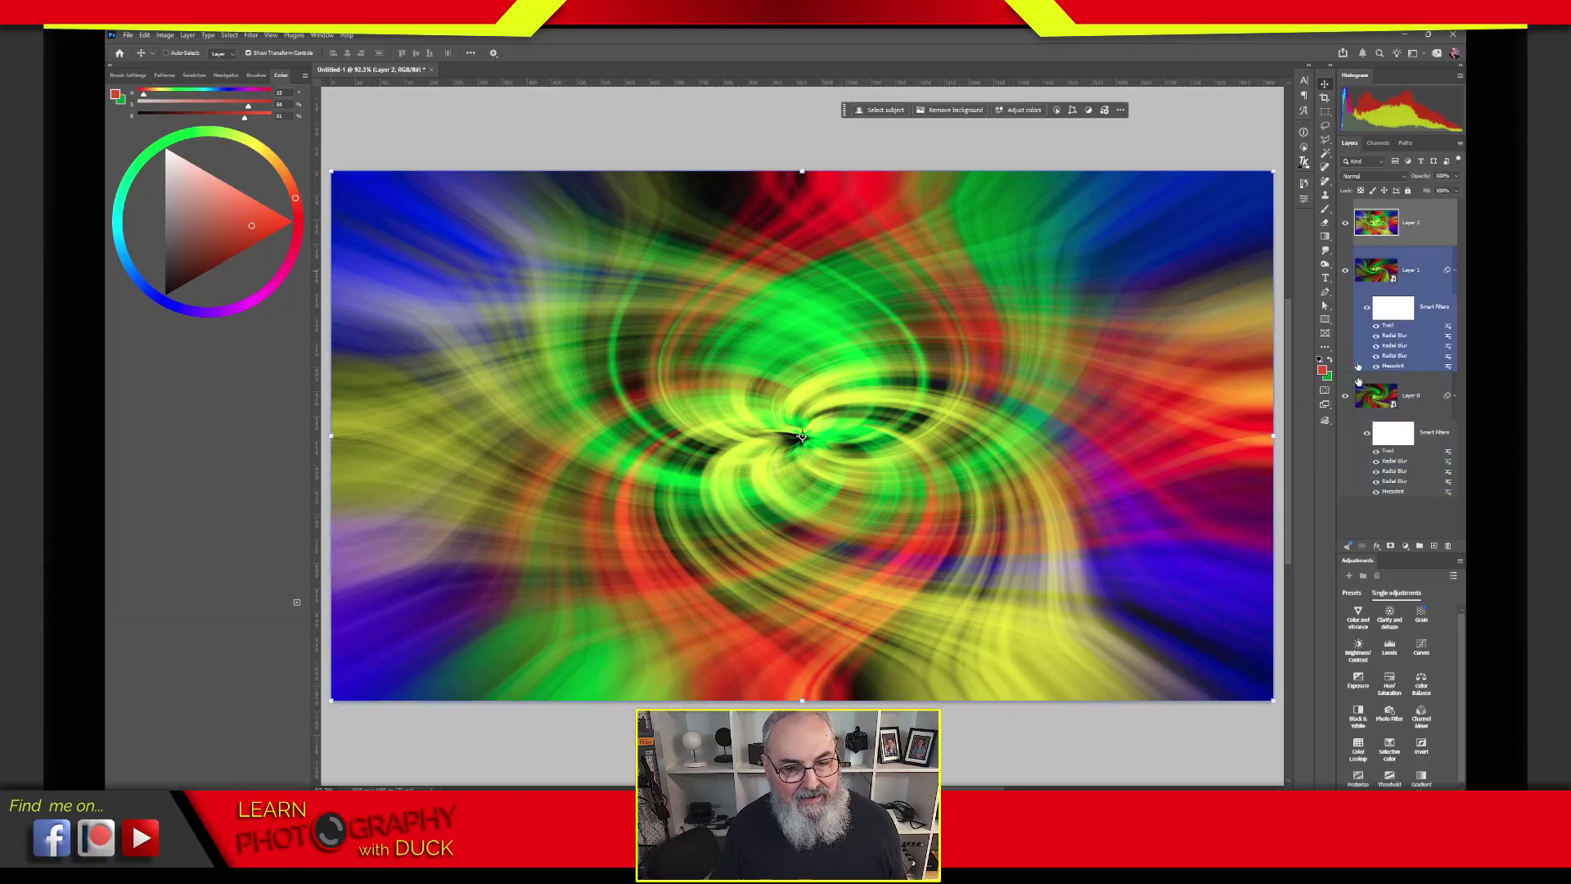
pyautogui.click(1456, 270)
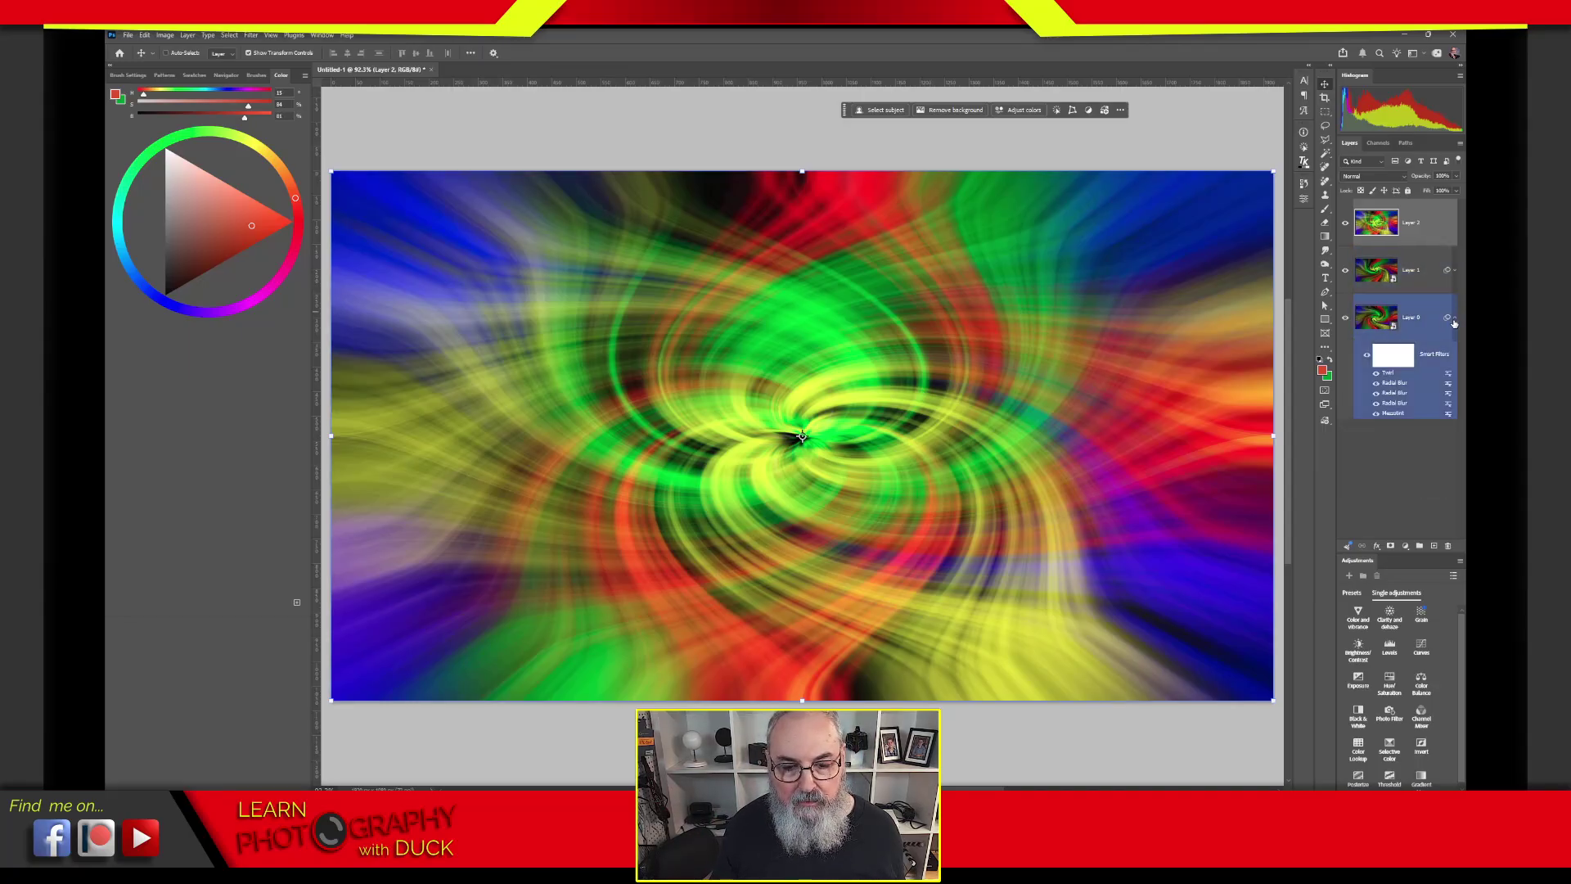
pyautogui.click(1455, 318)
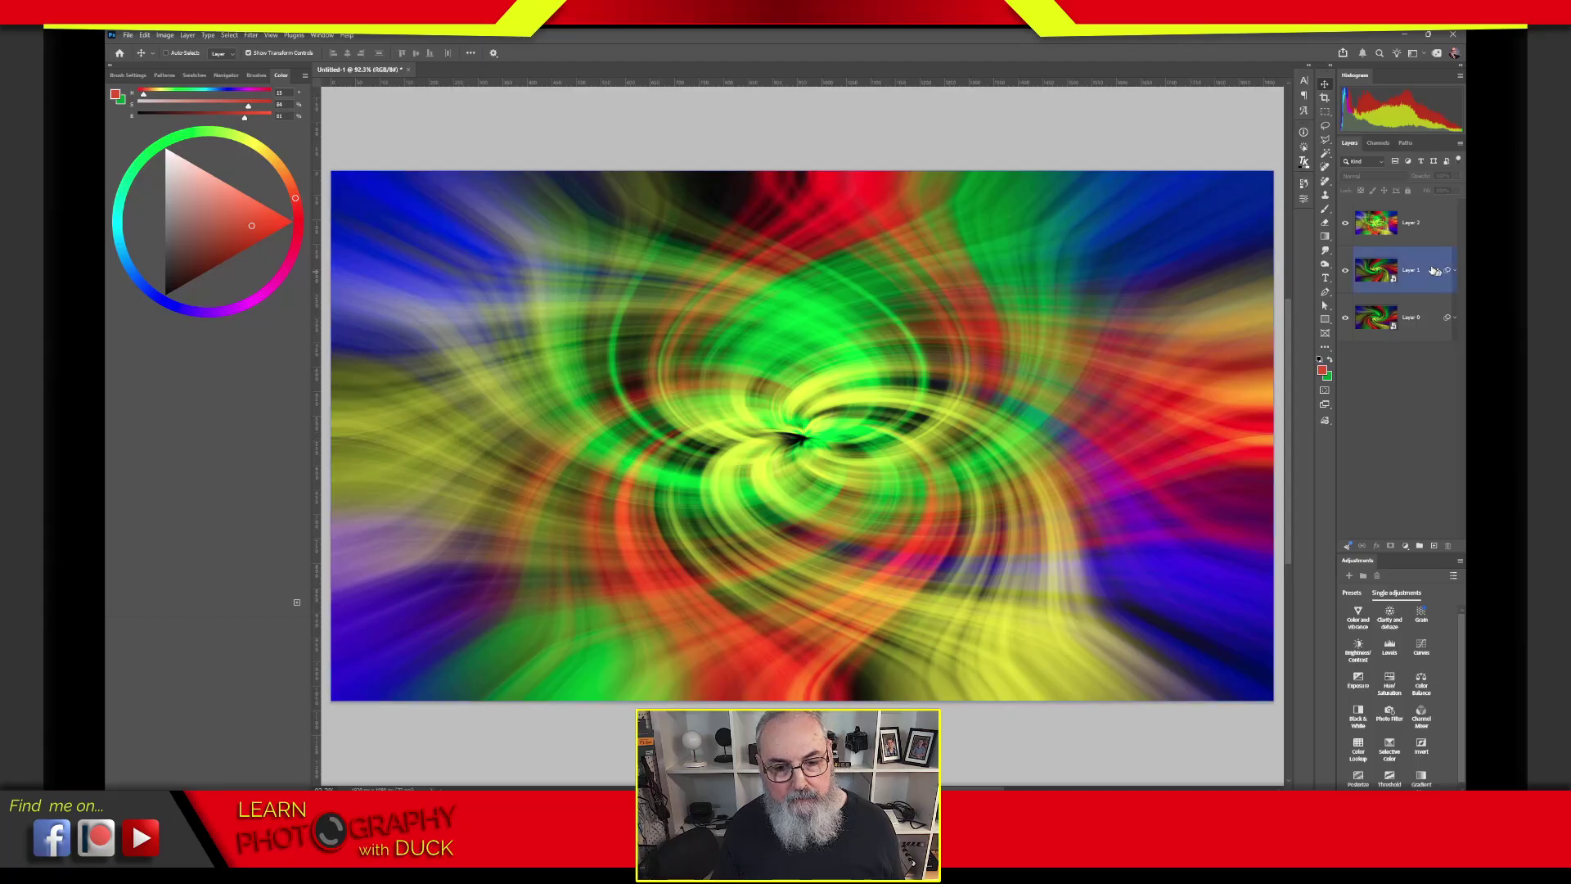
pyautogui.click(1402, 273)
pyautogui.moveTo(1401, 273); pyautogui.dragTo(1284, 351)
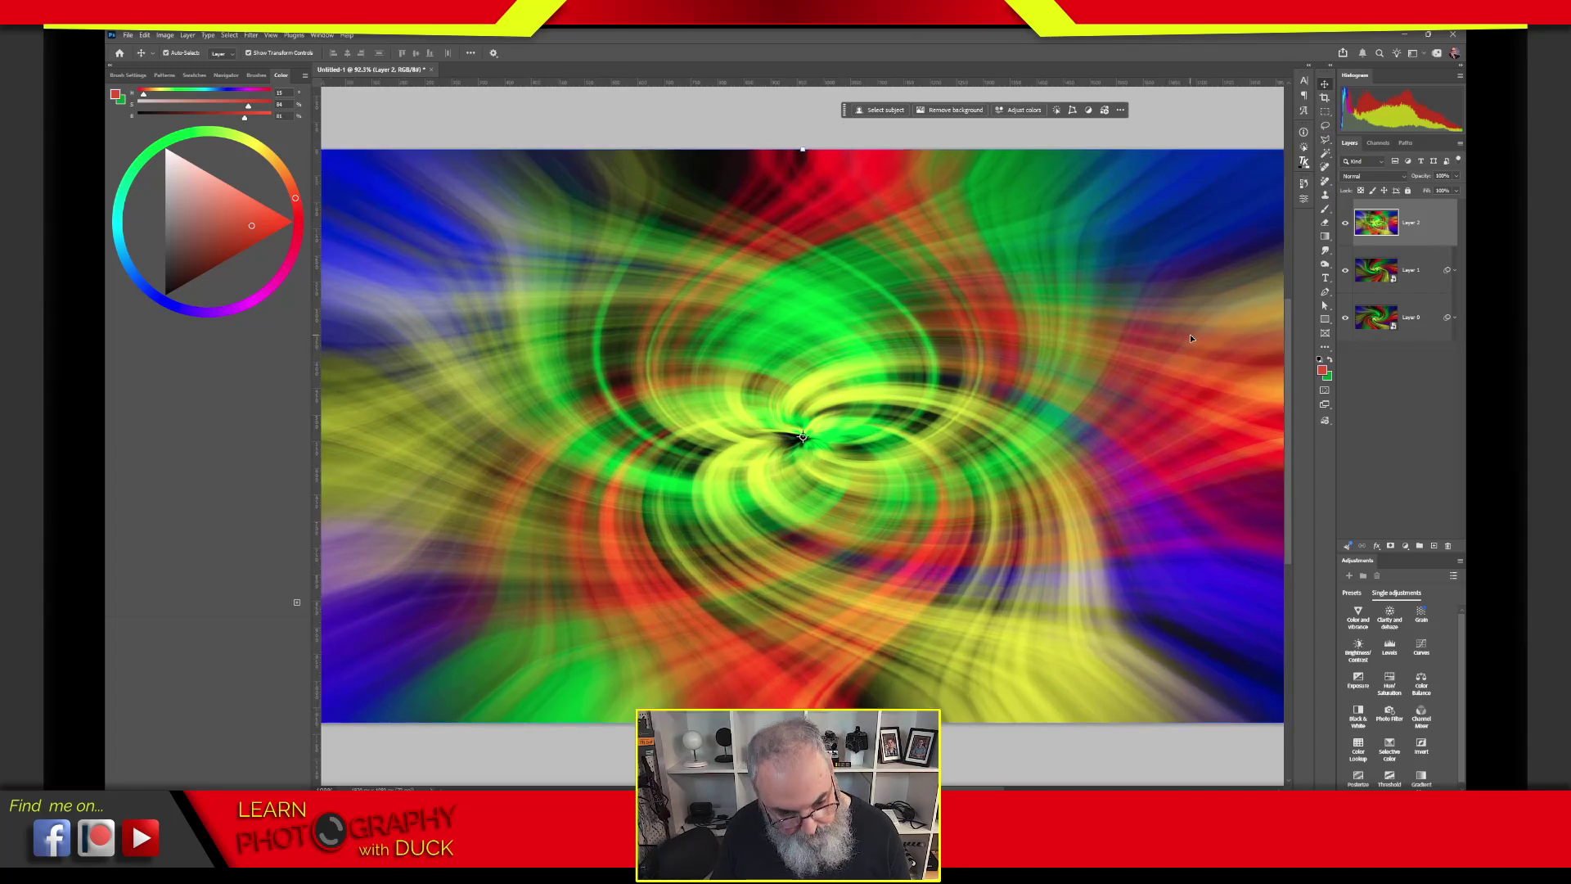
# Step: Select the left half of the image with the Rectangular Marquee tool, ending the selection at the swirl's centre
pyautogui.hotkey('ctrl', '-')
pyautogui.click(1323, 112)
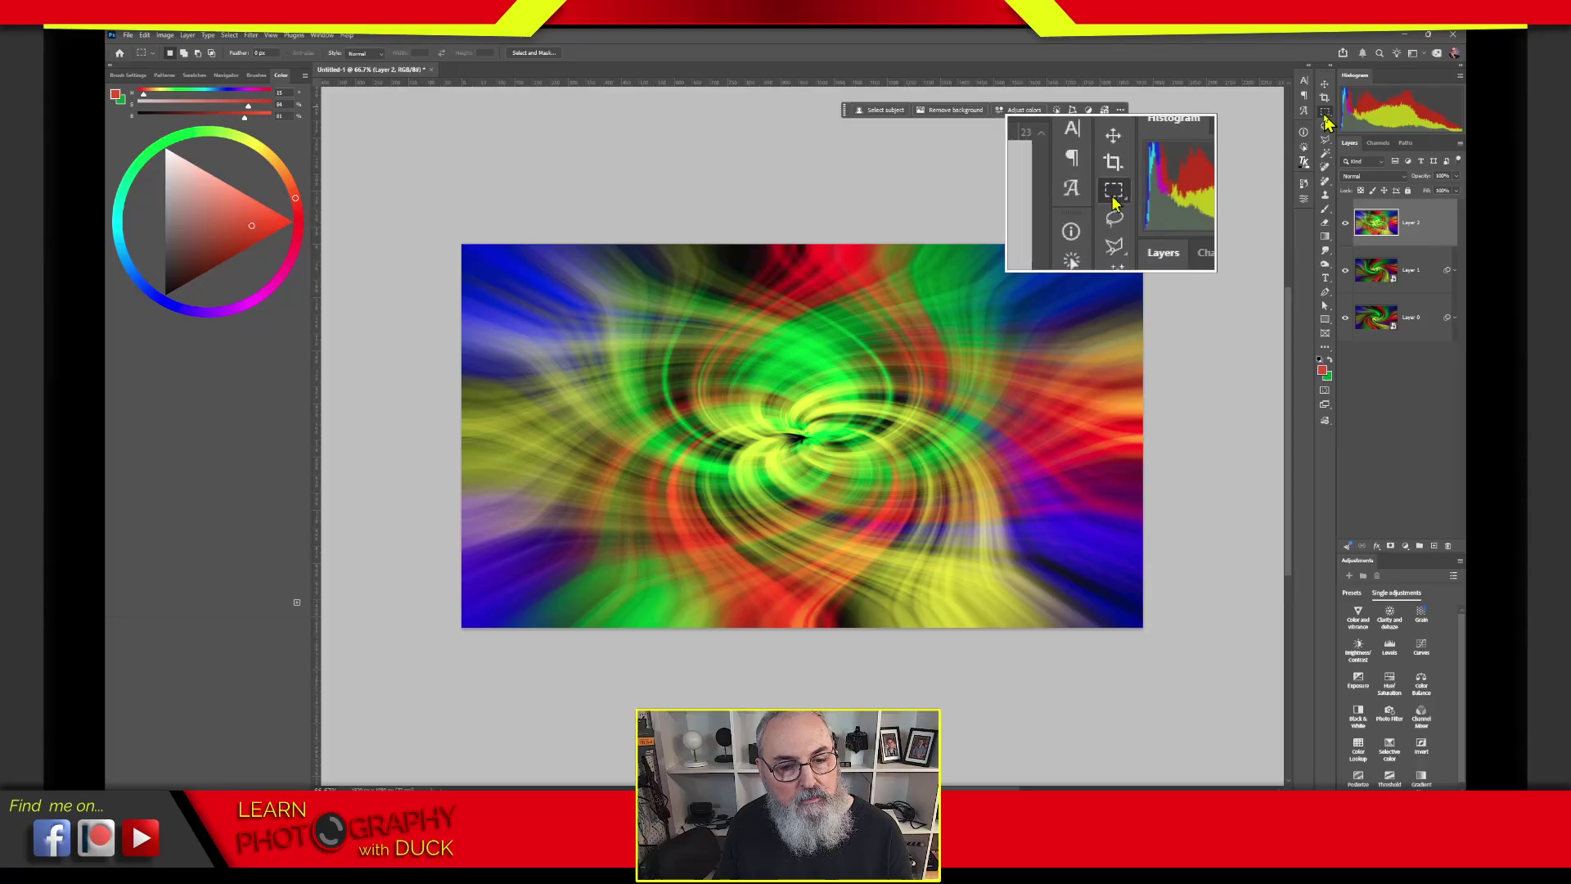
pyautogui.click(1326, 114)
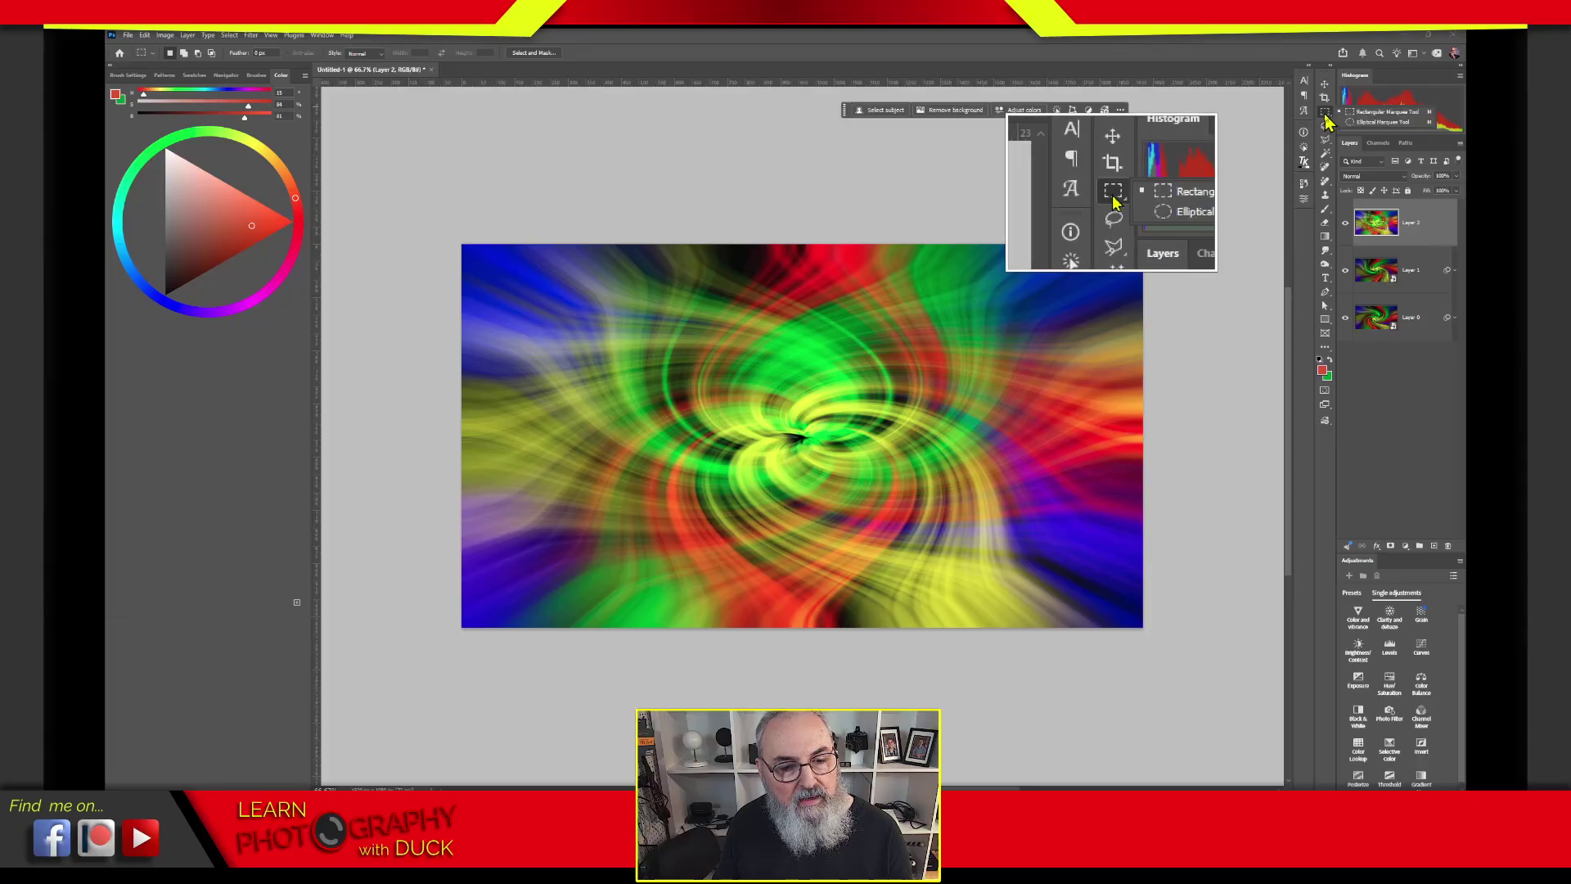
pyautogui.click(1385, 117)
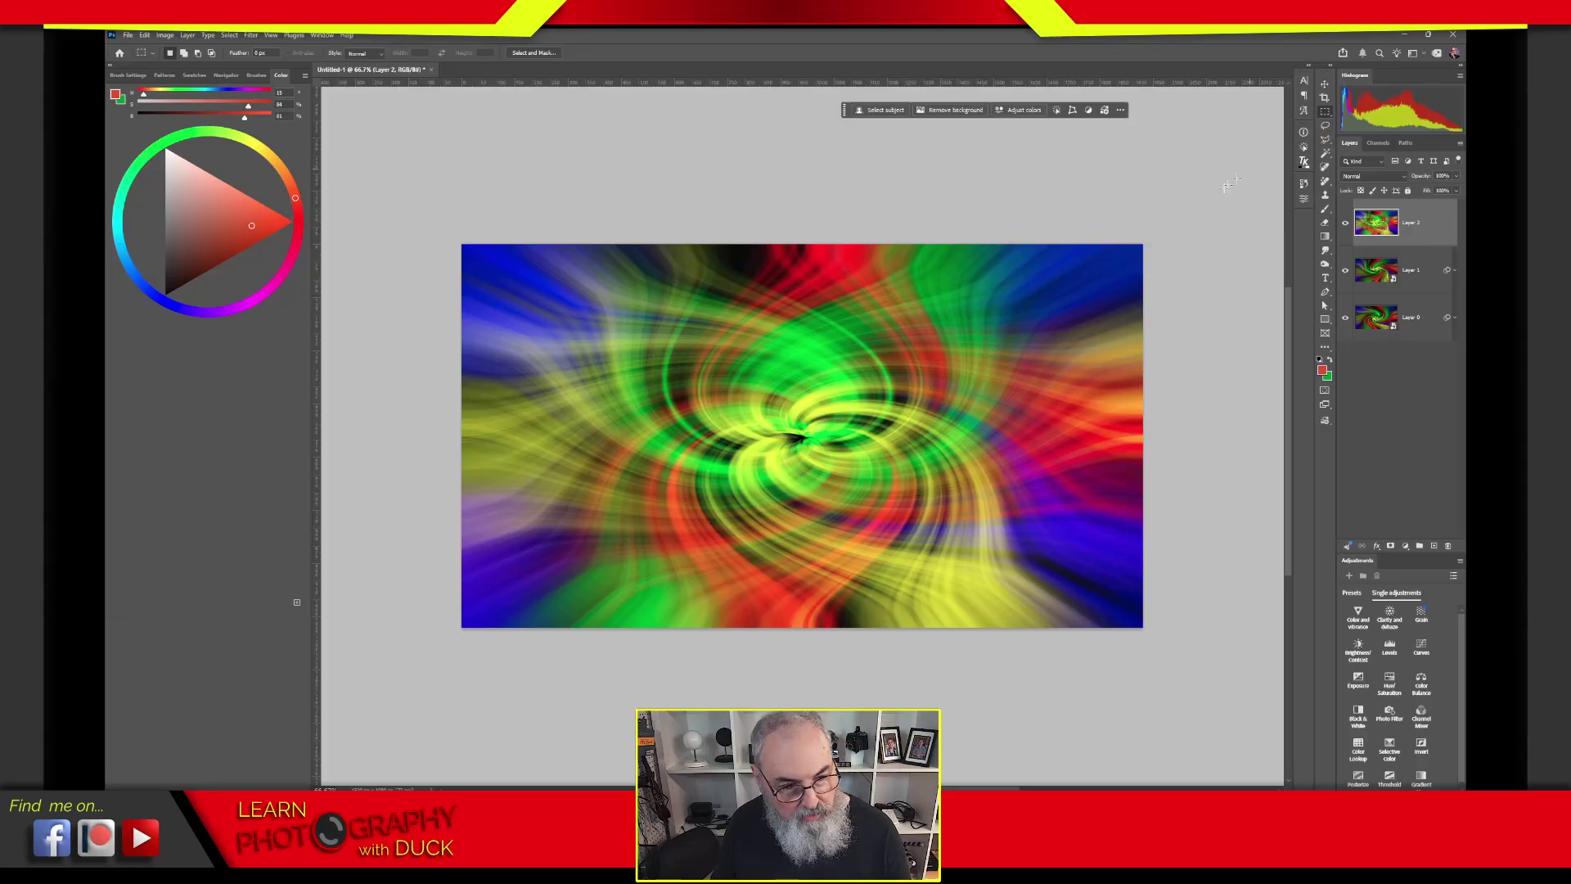
pyautogui.click(427, 194)
pyautogui.moveTo(427, 194); pyautogui.dragTo(802, 639)
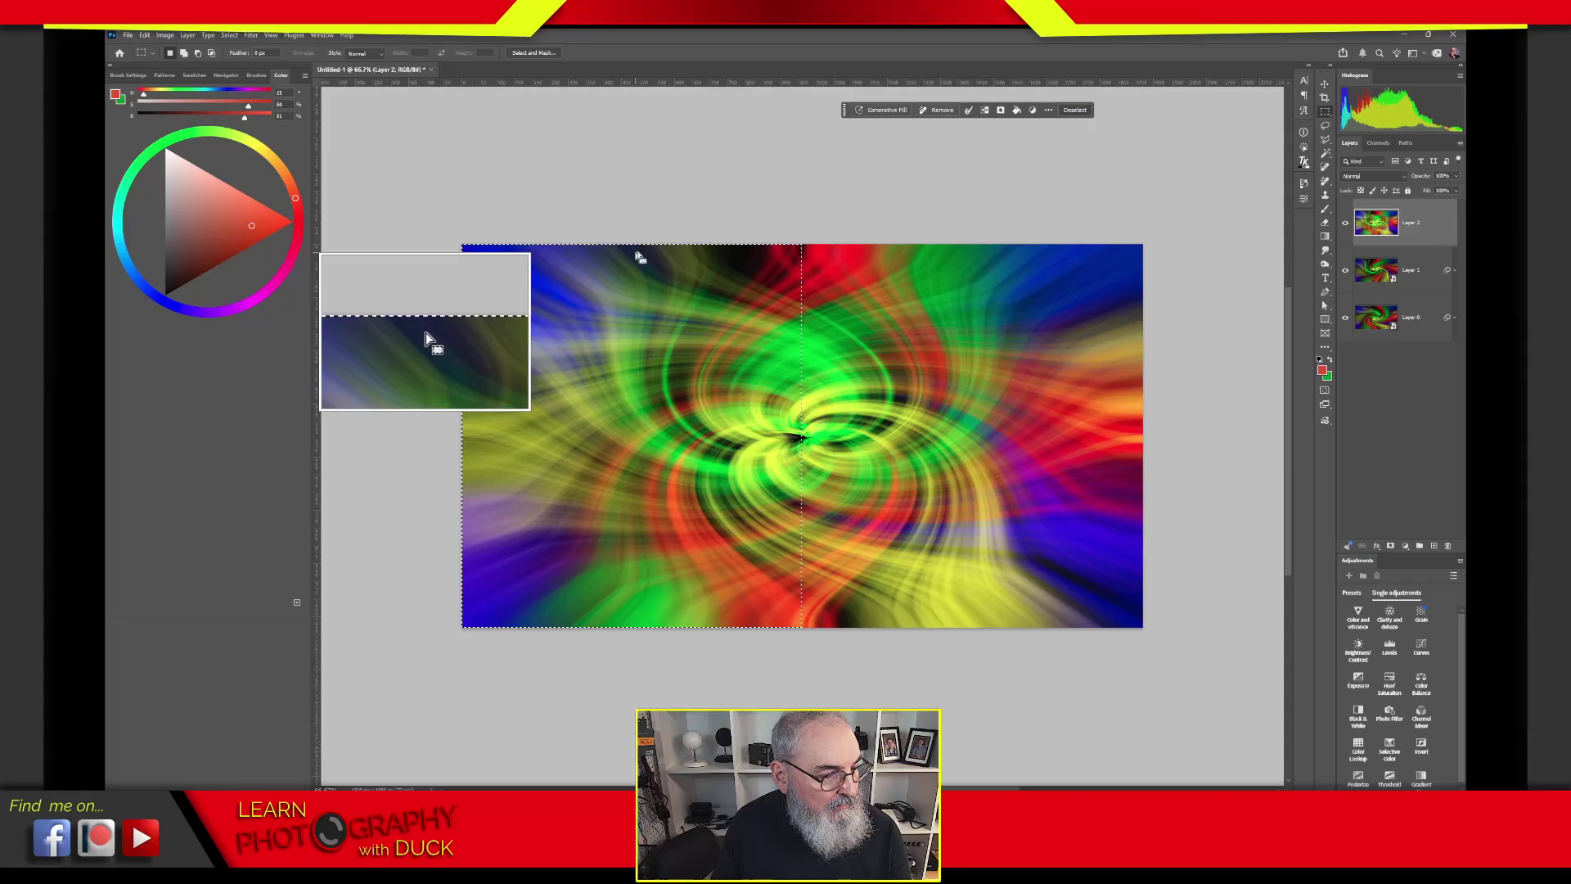
pyautogui.moveTo(1219, 244); pyautogui.dragTo(1210, 327)
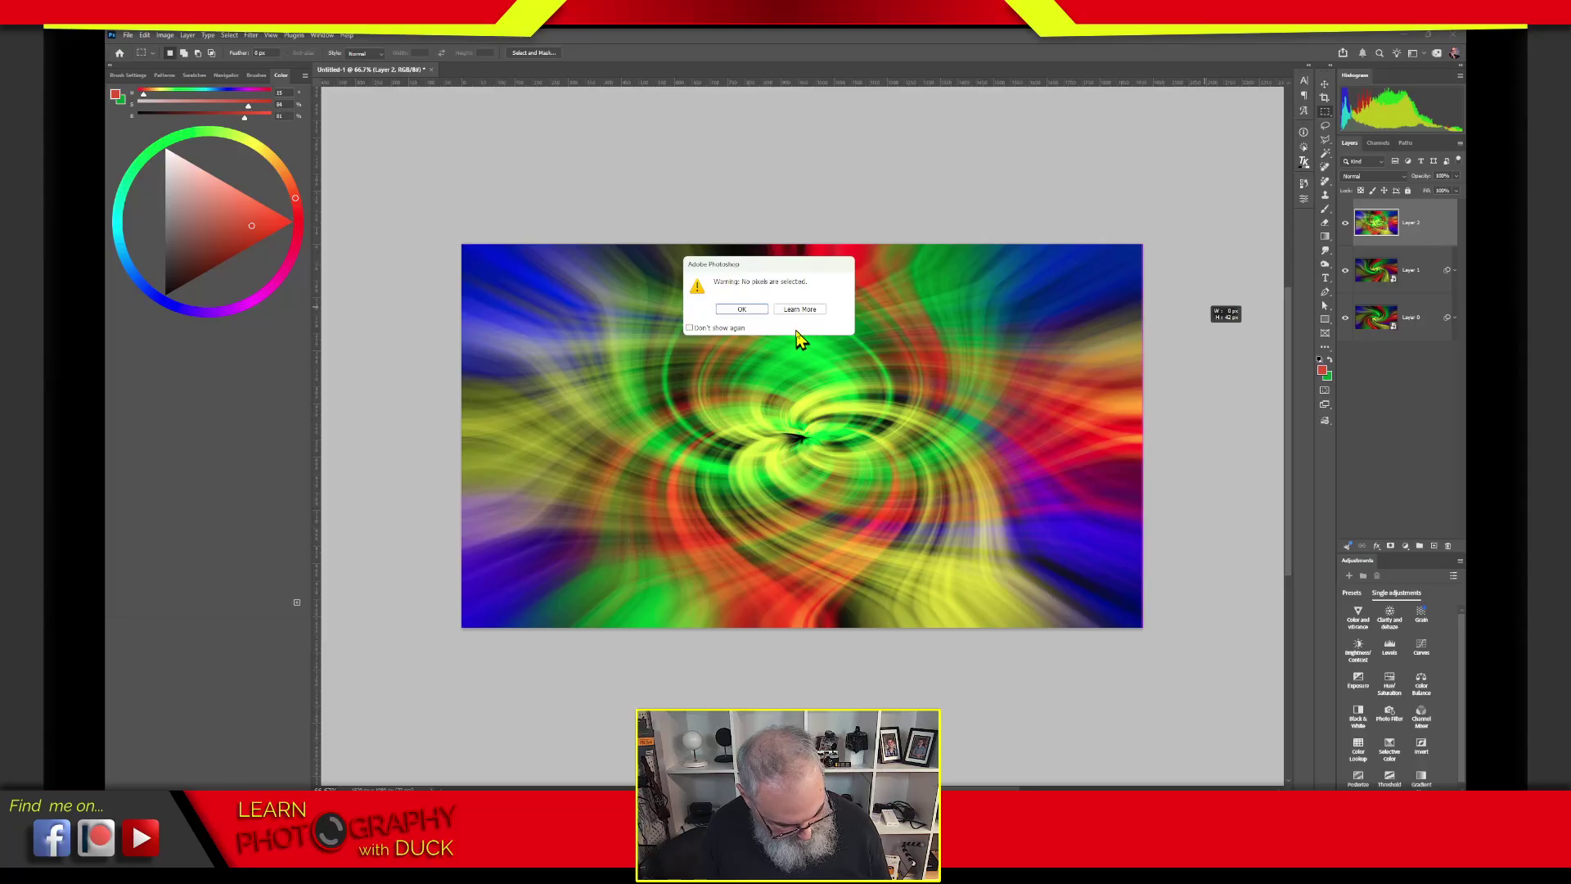
pyautogui.click(752, 310)
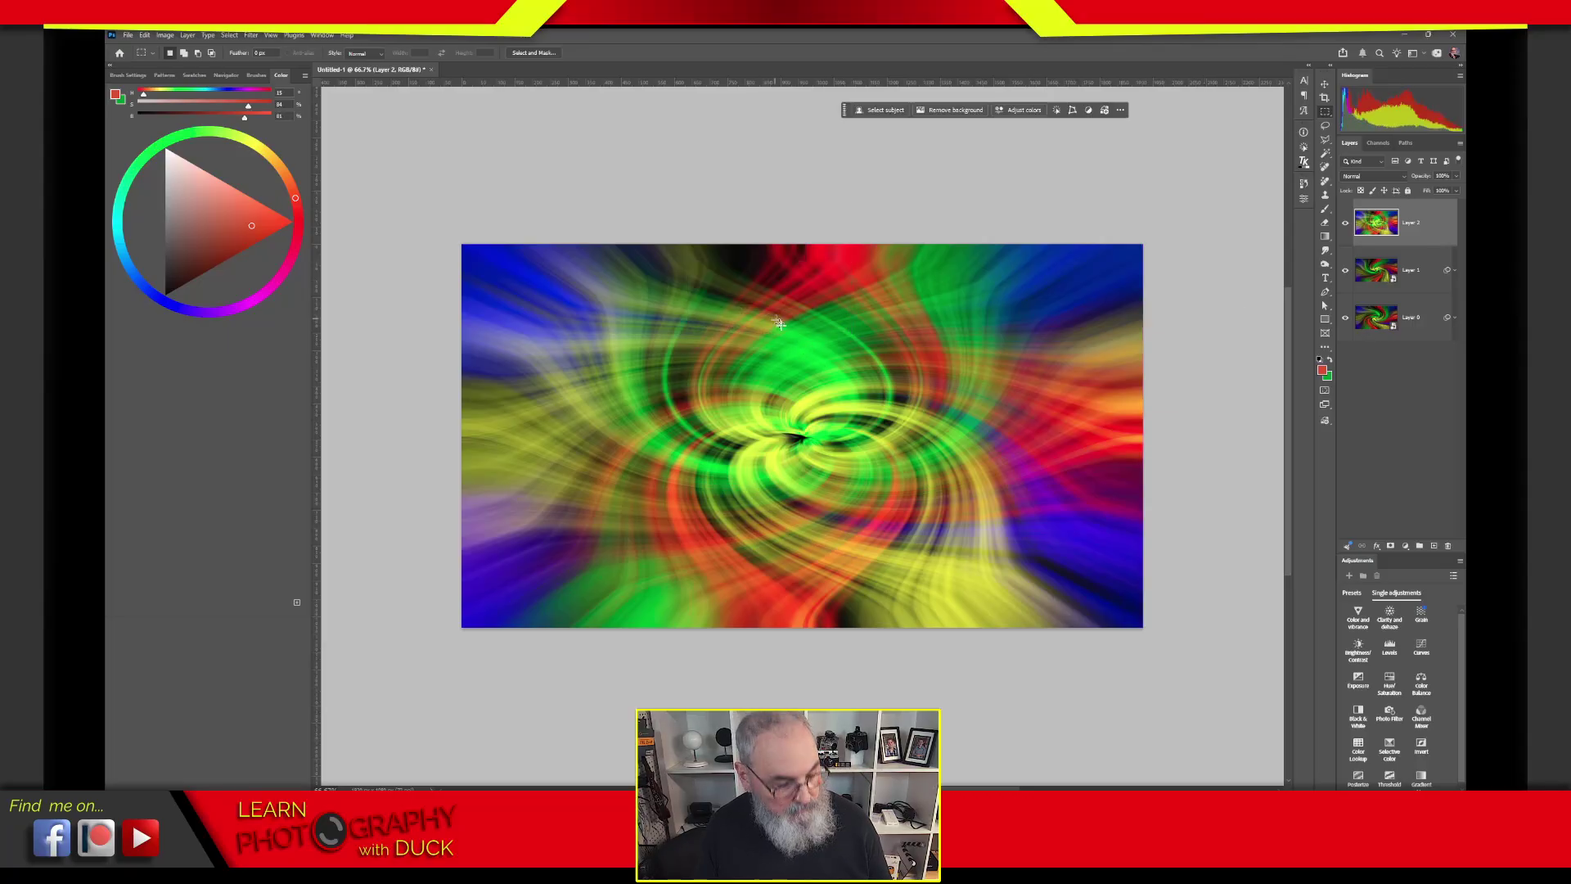
pyautogui.hotkey('ctrl', 'z')
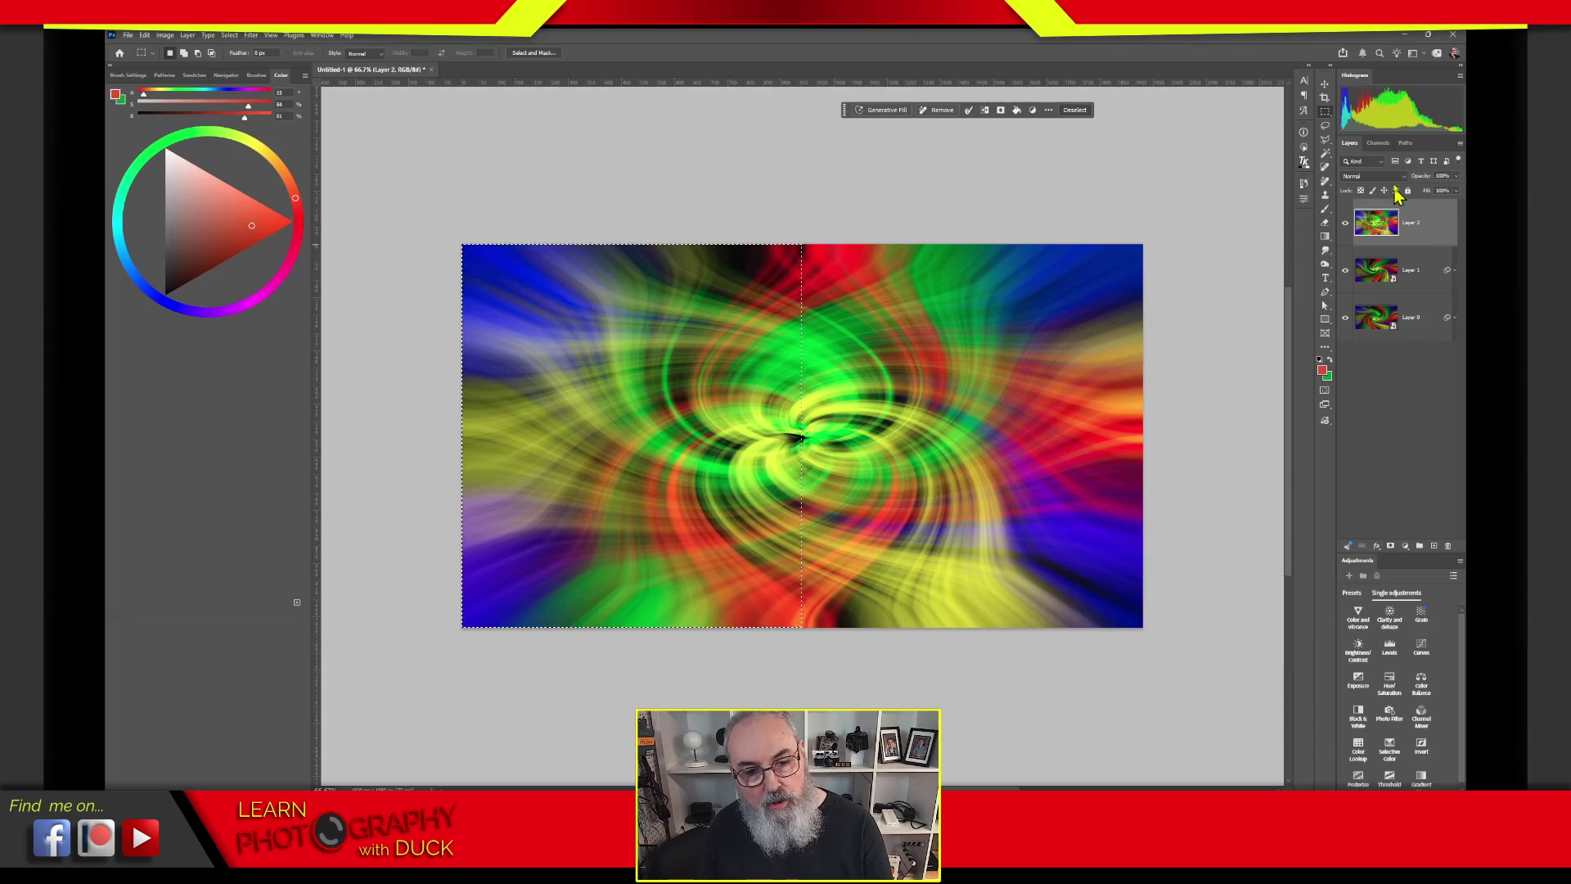
# Step: Add a layer mask to Layer 2 from the left-half selection, and widen the layer list to show the layer's name
pyautogui.click(1391, 547)
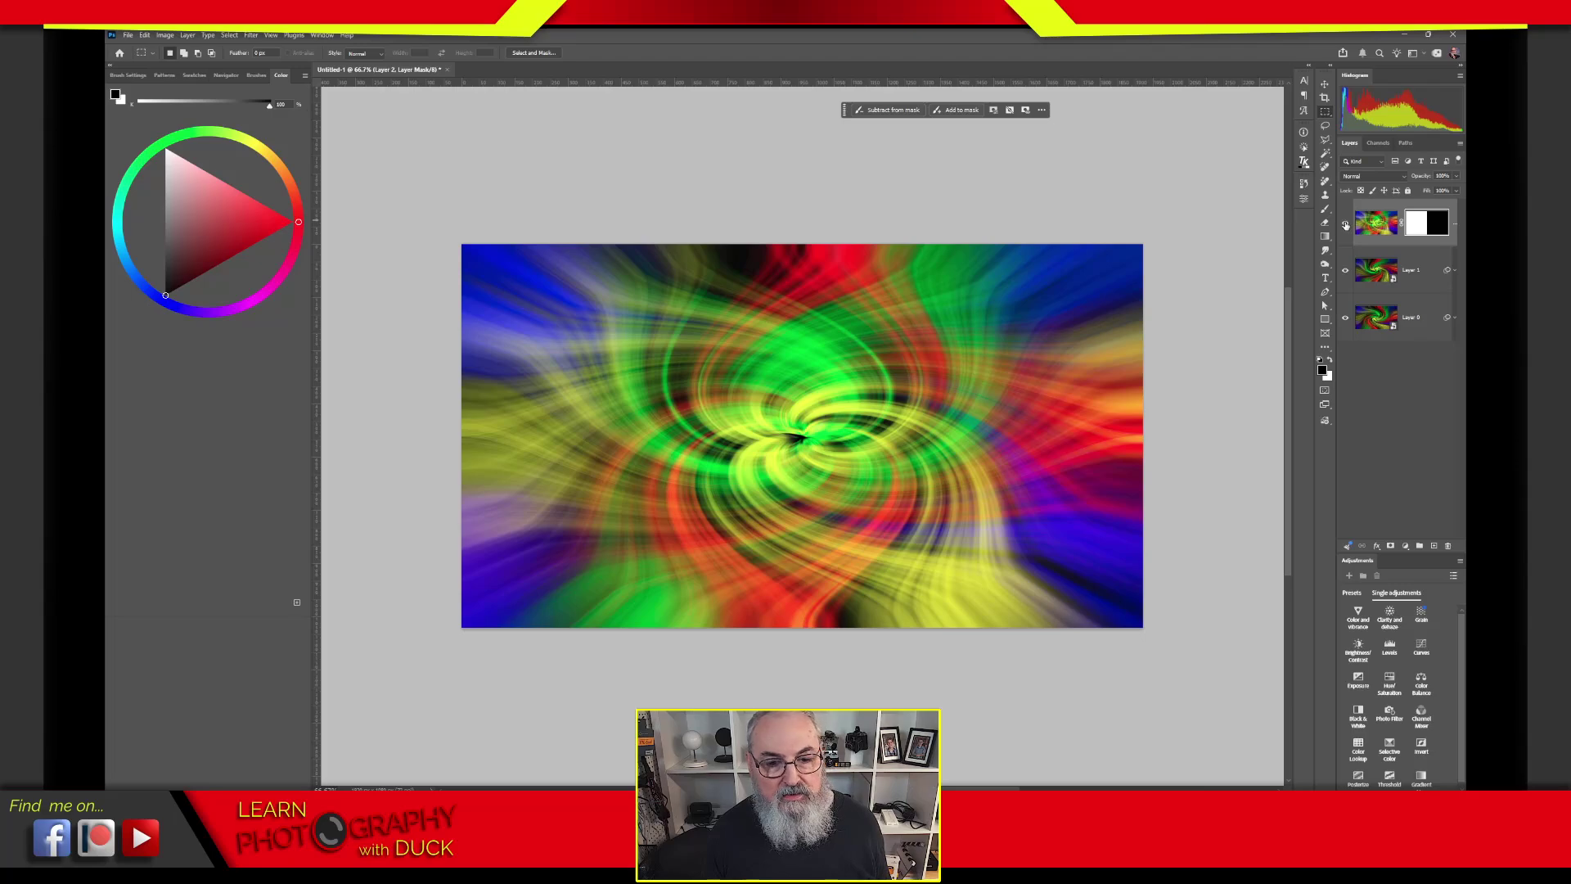
pyautogui.click(1346, 225)
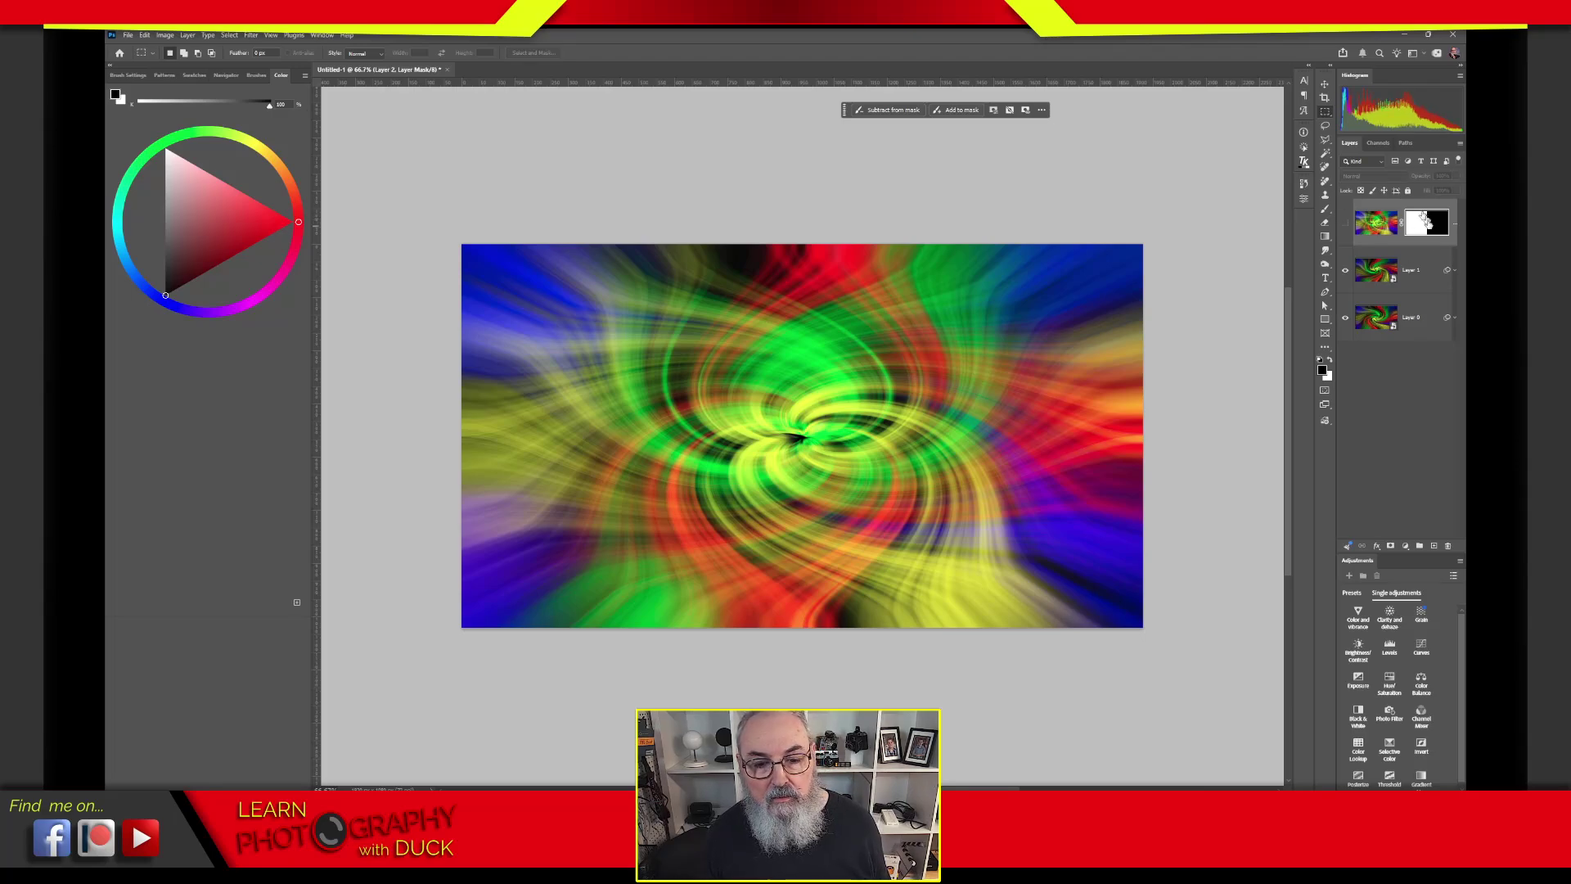
pyautogui.click(1347, 224)
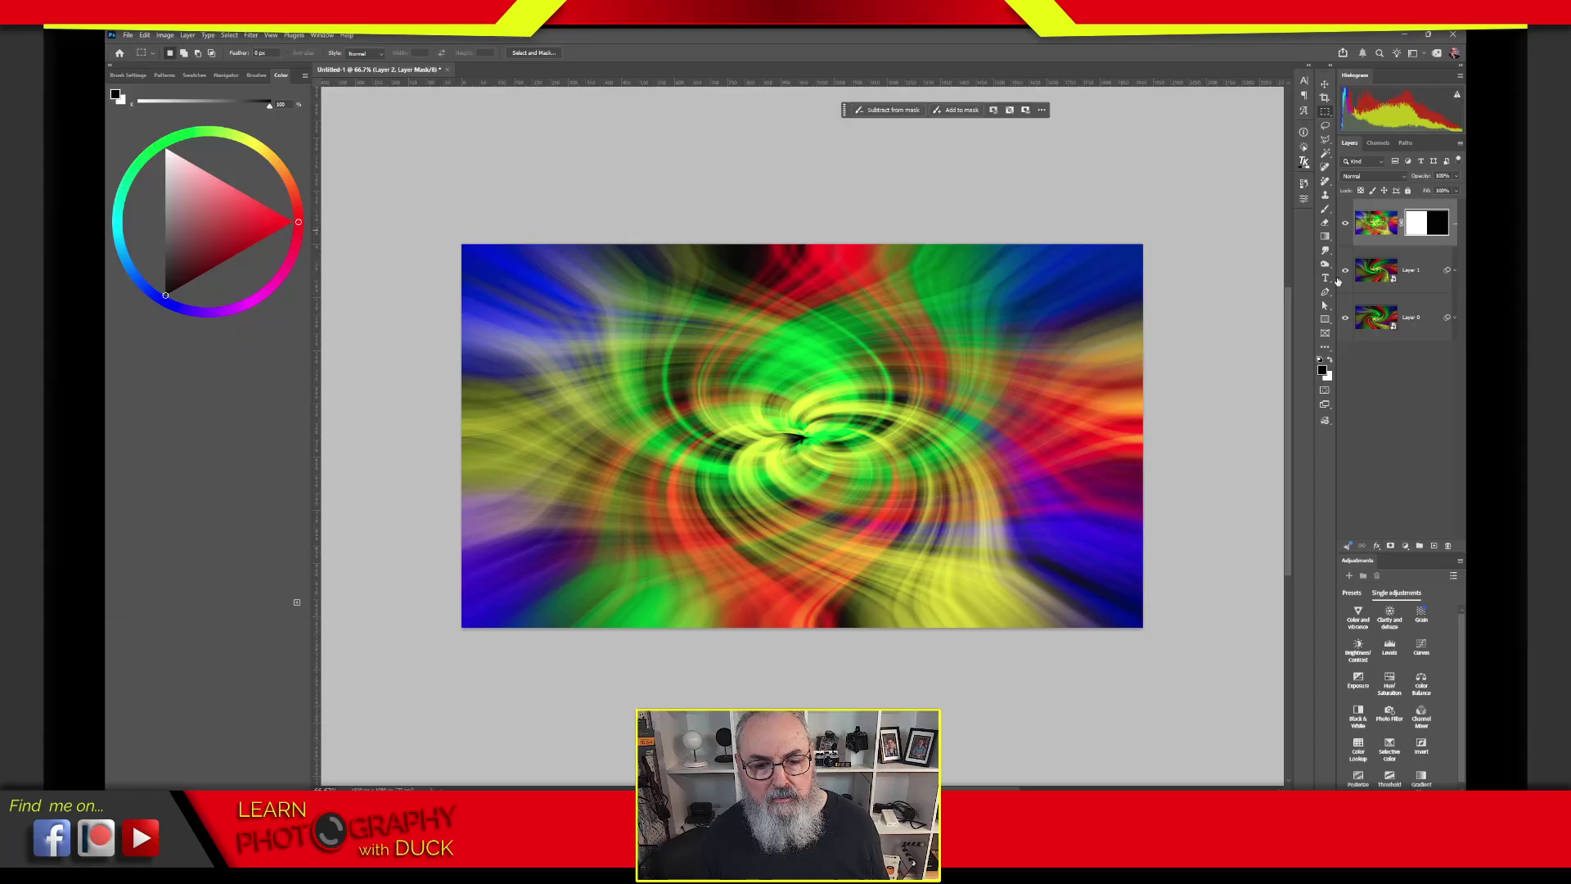
pyautogui.moveTo(1335, 282); pyautogui.dragTo(1283, 299)
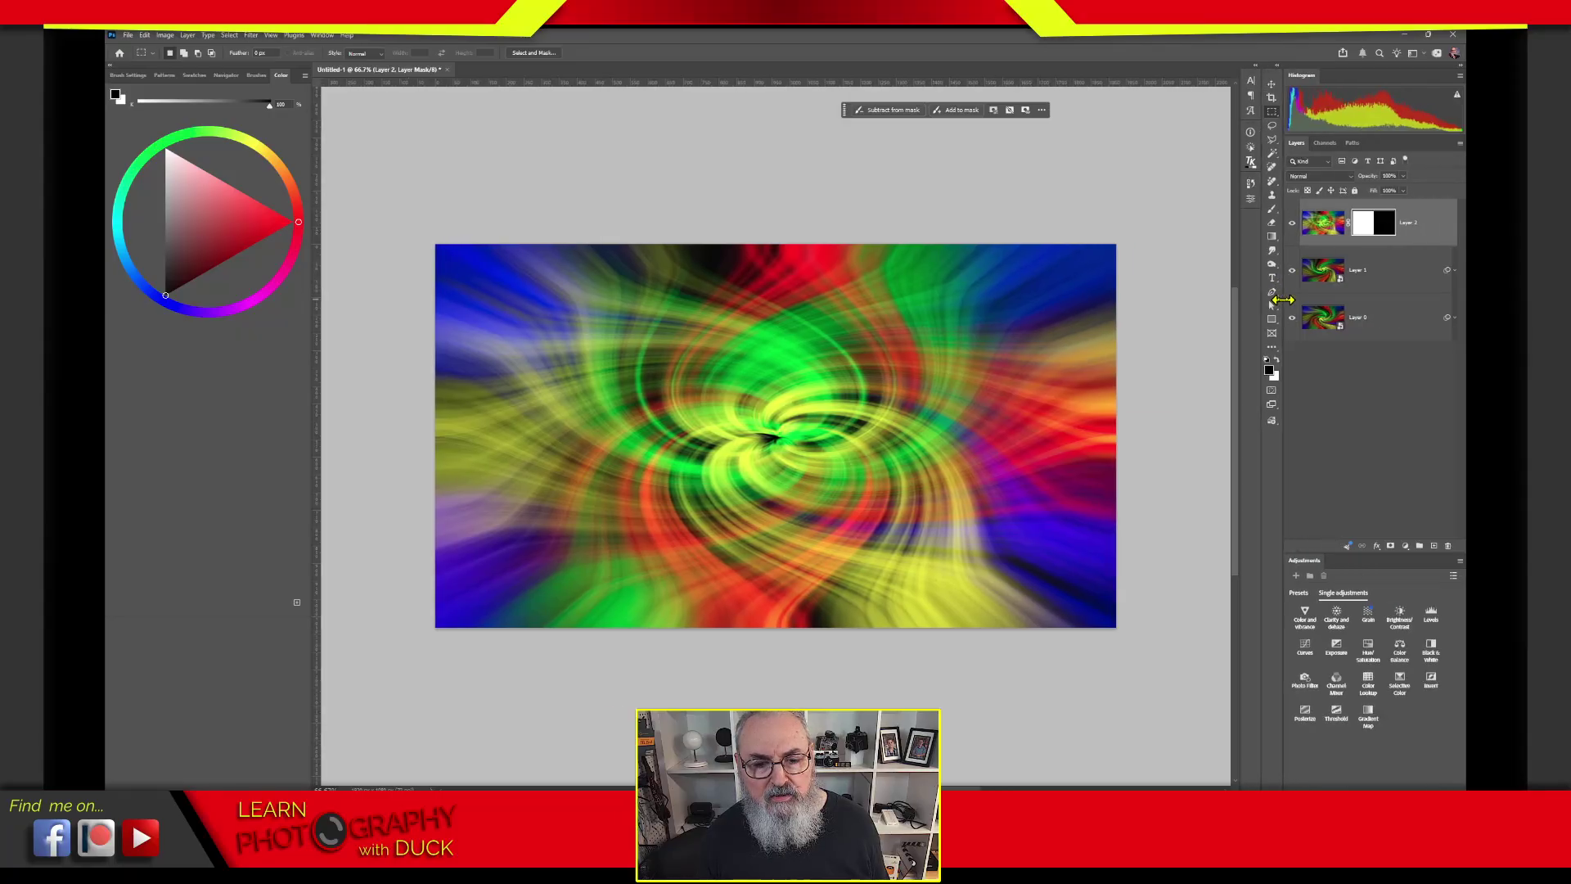
# Step: Delete the layer mask from Layer 2 without applying it to the layer
pyautogui.click(1359, 415)
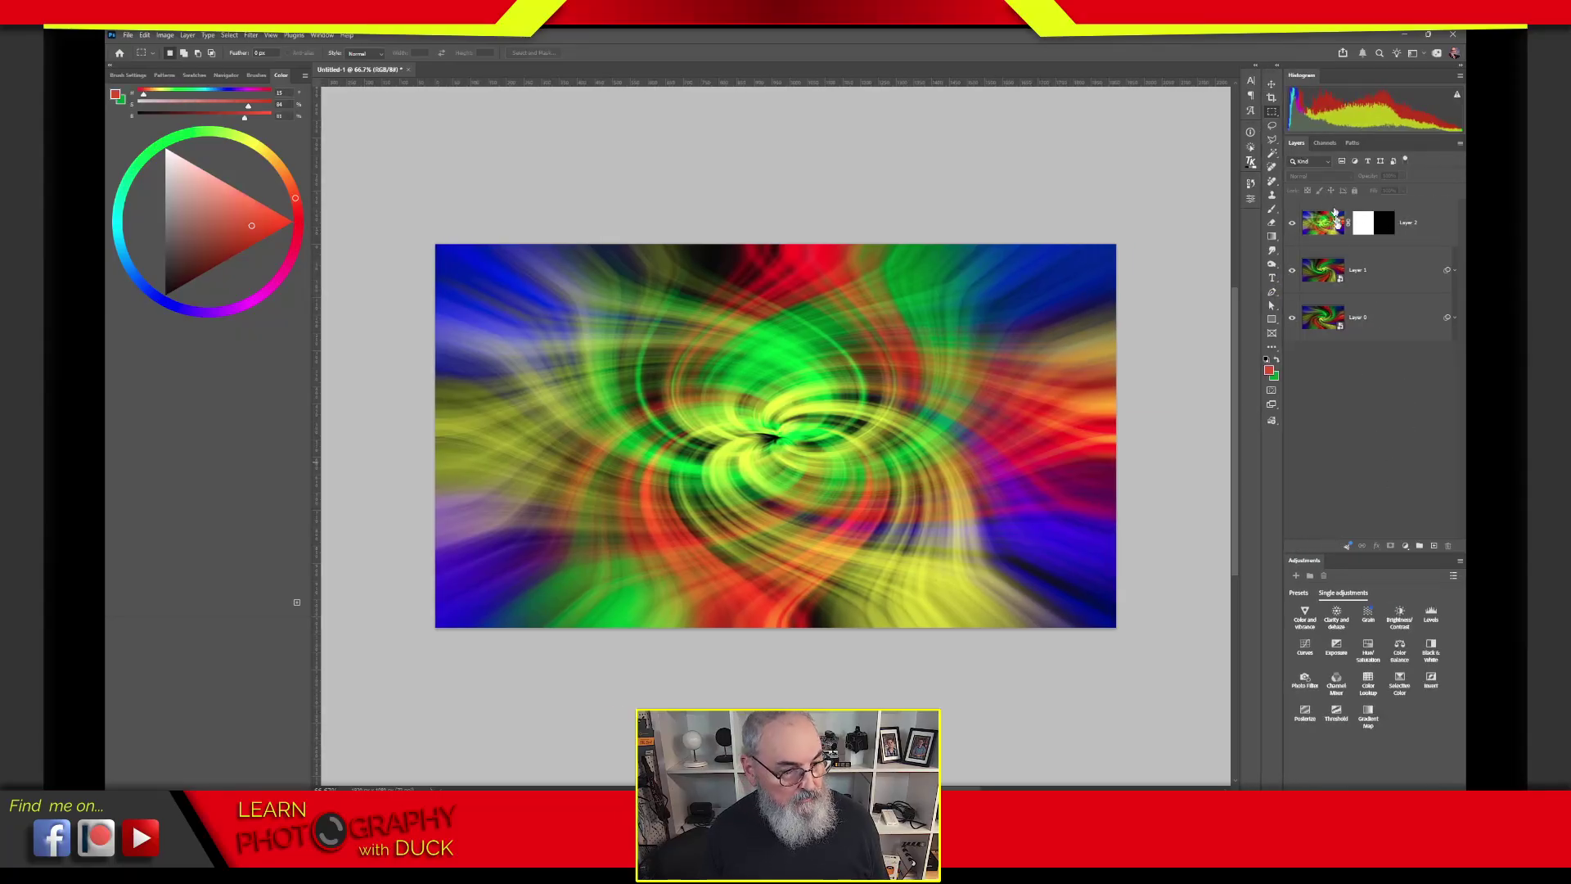
pyautogui.click(1364, 229)
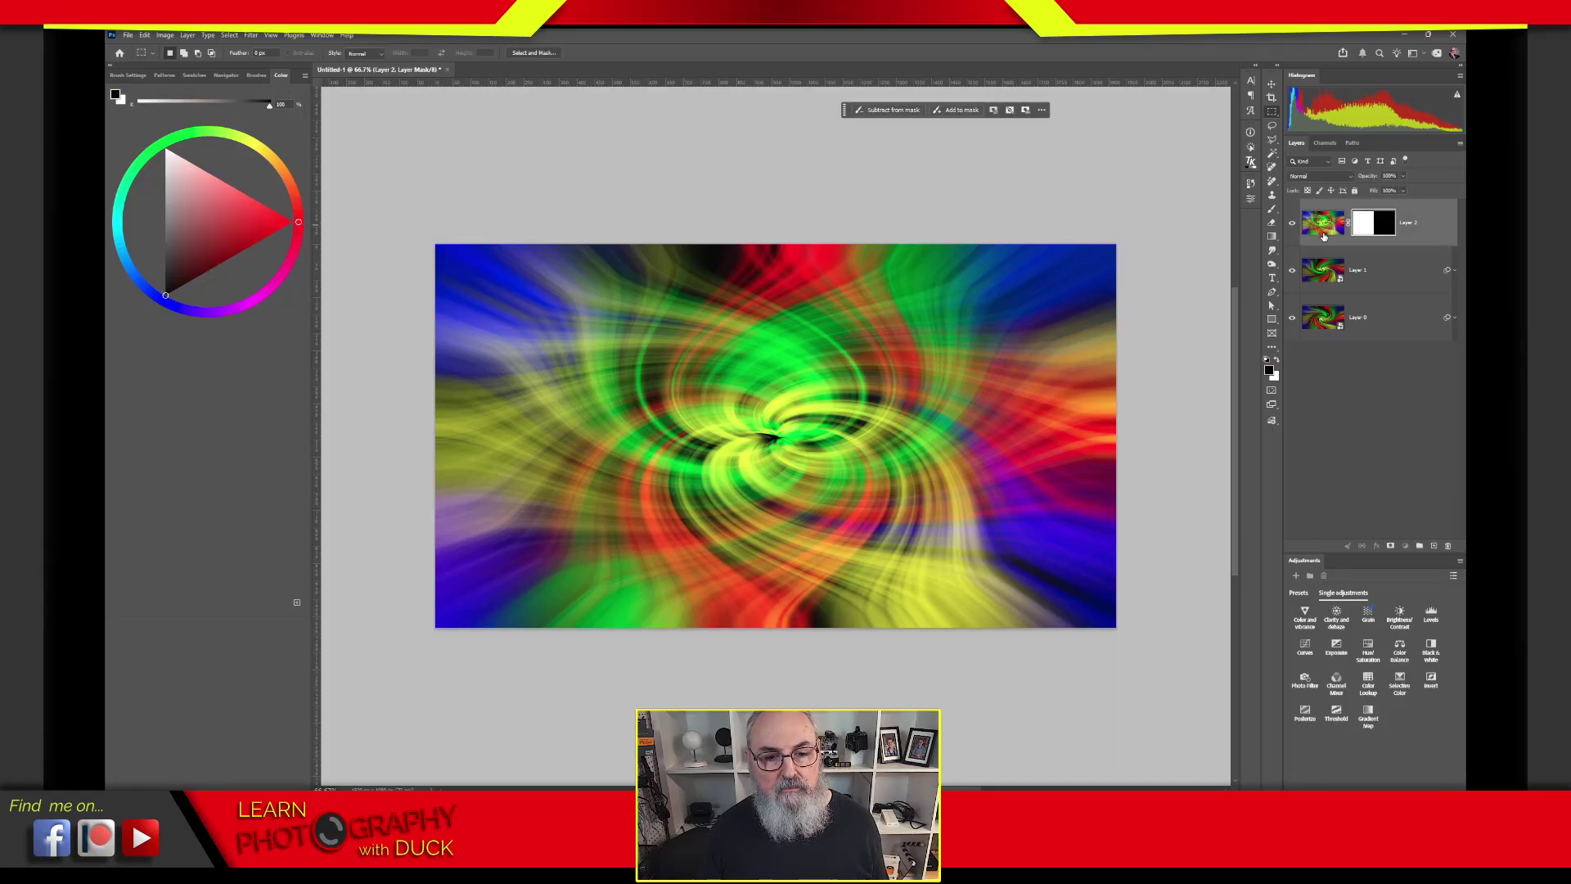
pyautogui.click(1322, 233)
pyautogui.click(1365, 232)
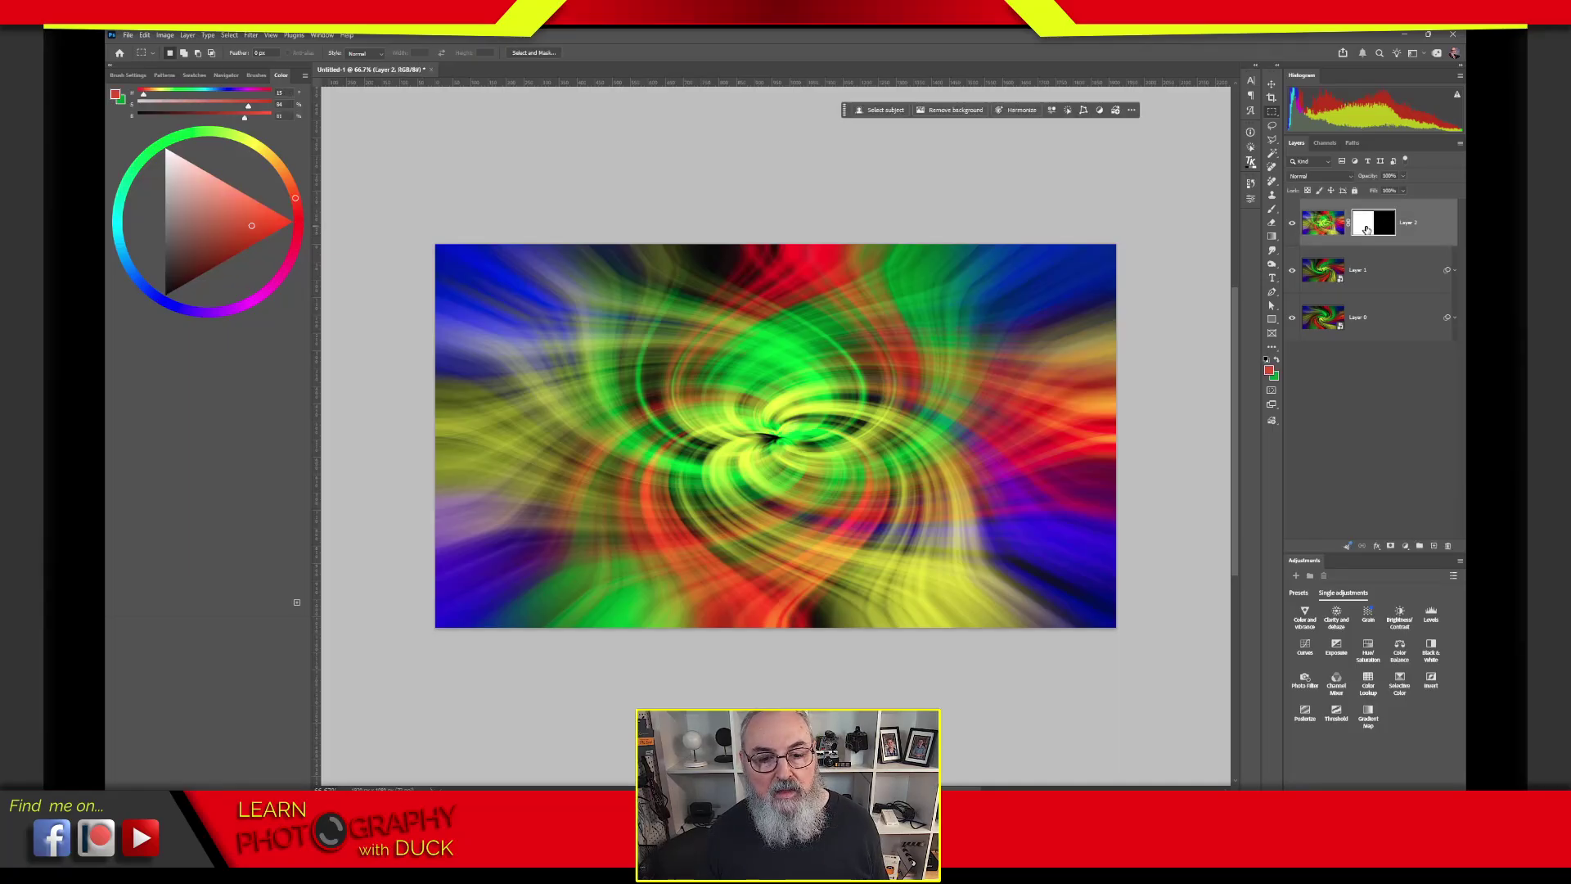
pyautogui.moveTo(1369, 231); pyautogui.dragTo(1447, 545)
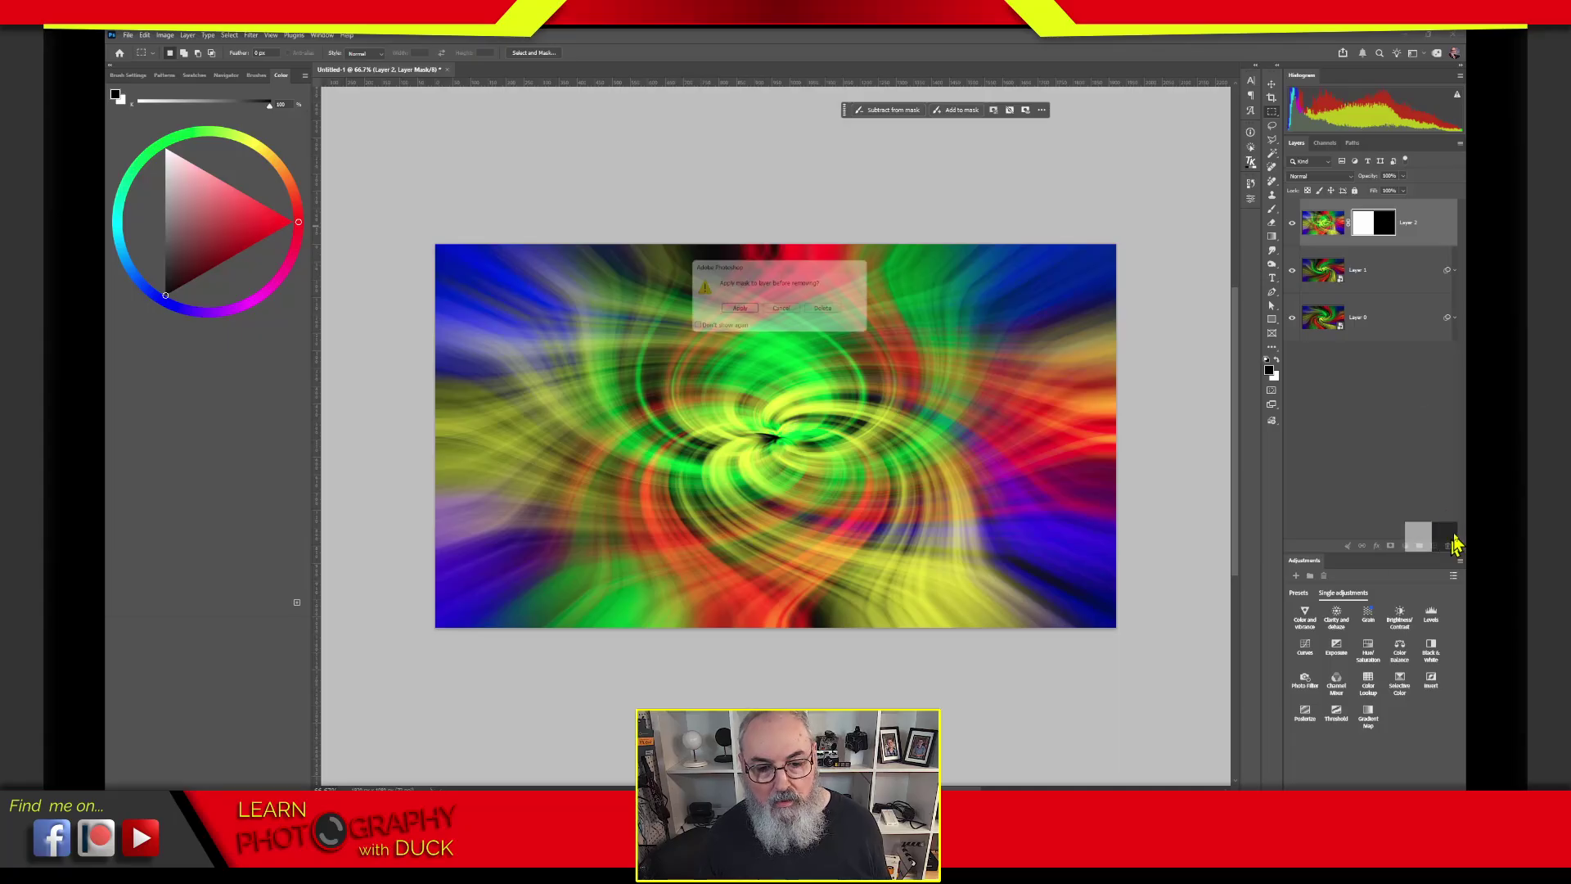
pyautogui.click(828, 308)
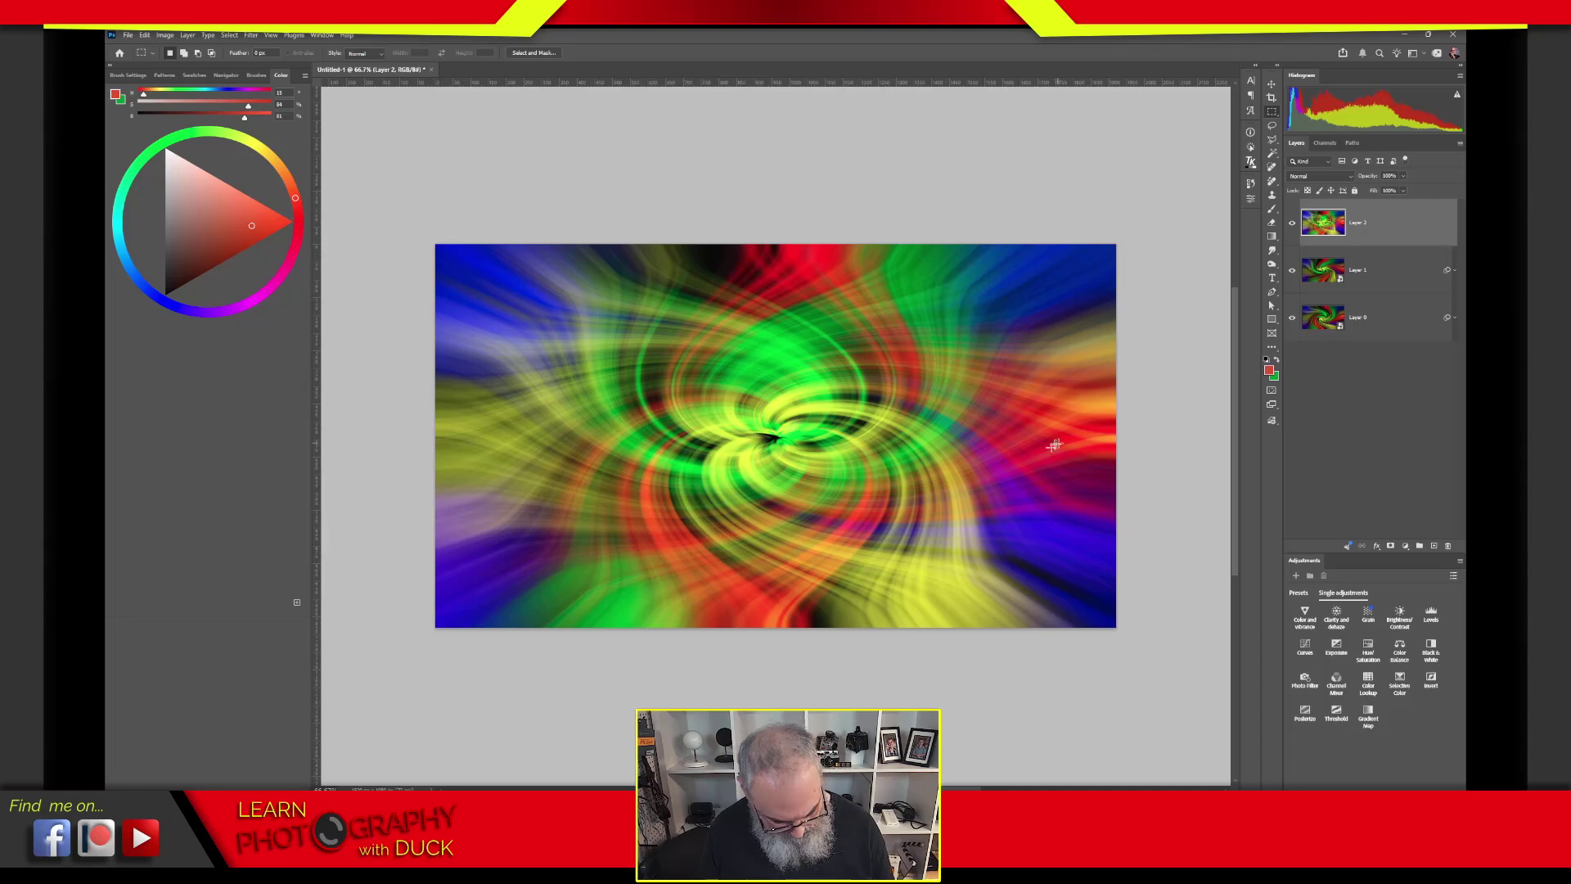
# Step: Select the left half of the image up to the swirl's centre and add a layer mask to Layer 2 from it
pyautogui.moveTo(436, 244); pyautogui.dragTo(775, 651)
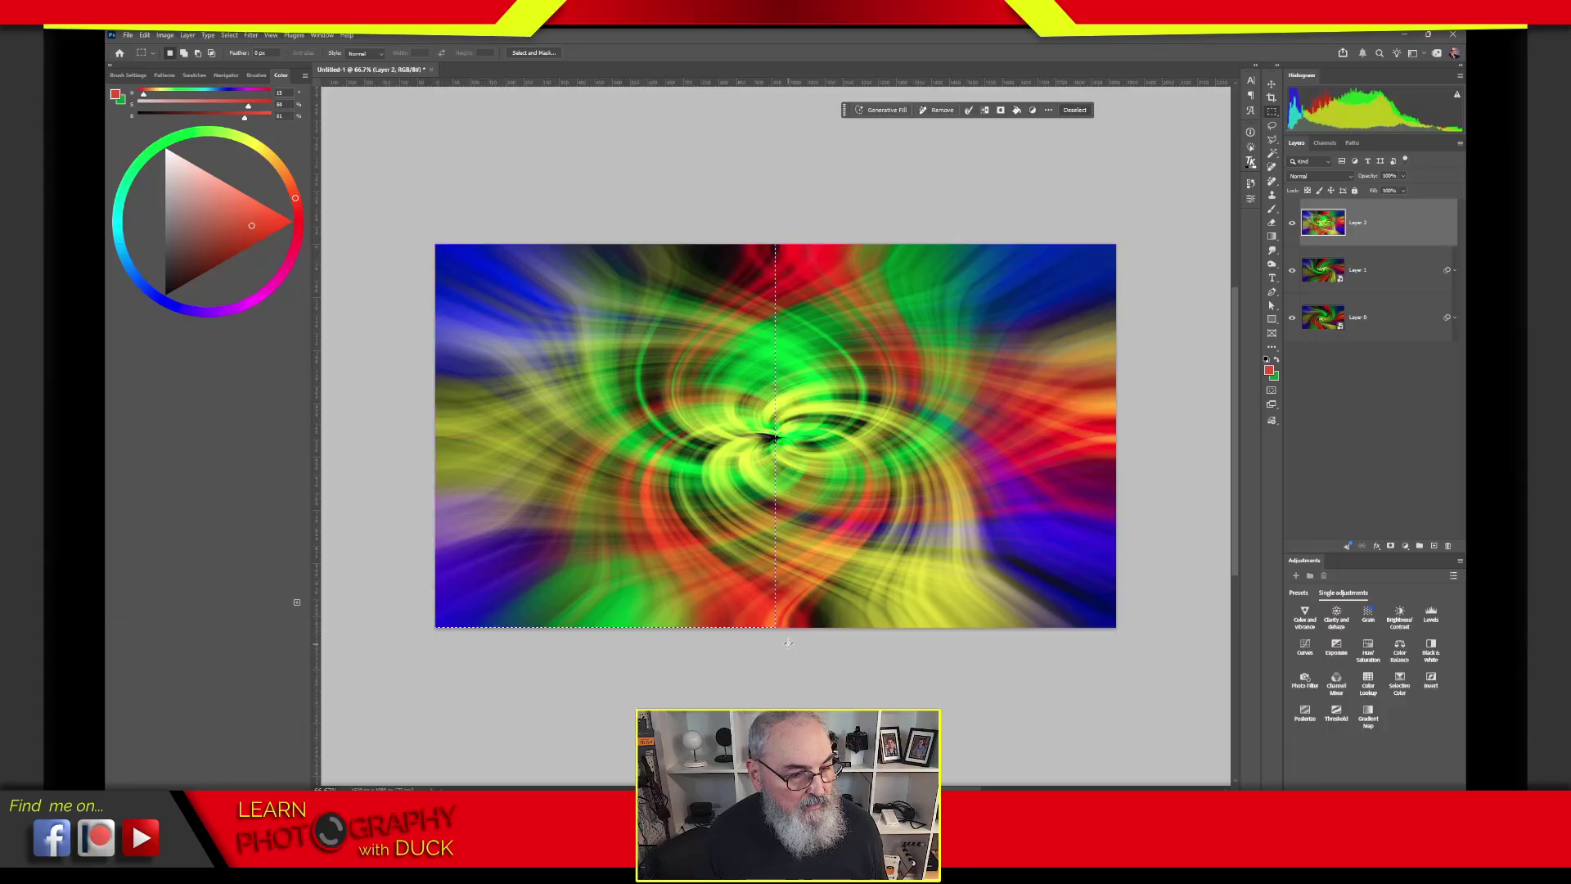
pyautogui.click(1391, 547)
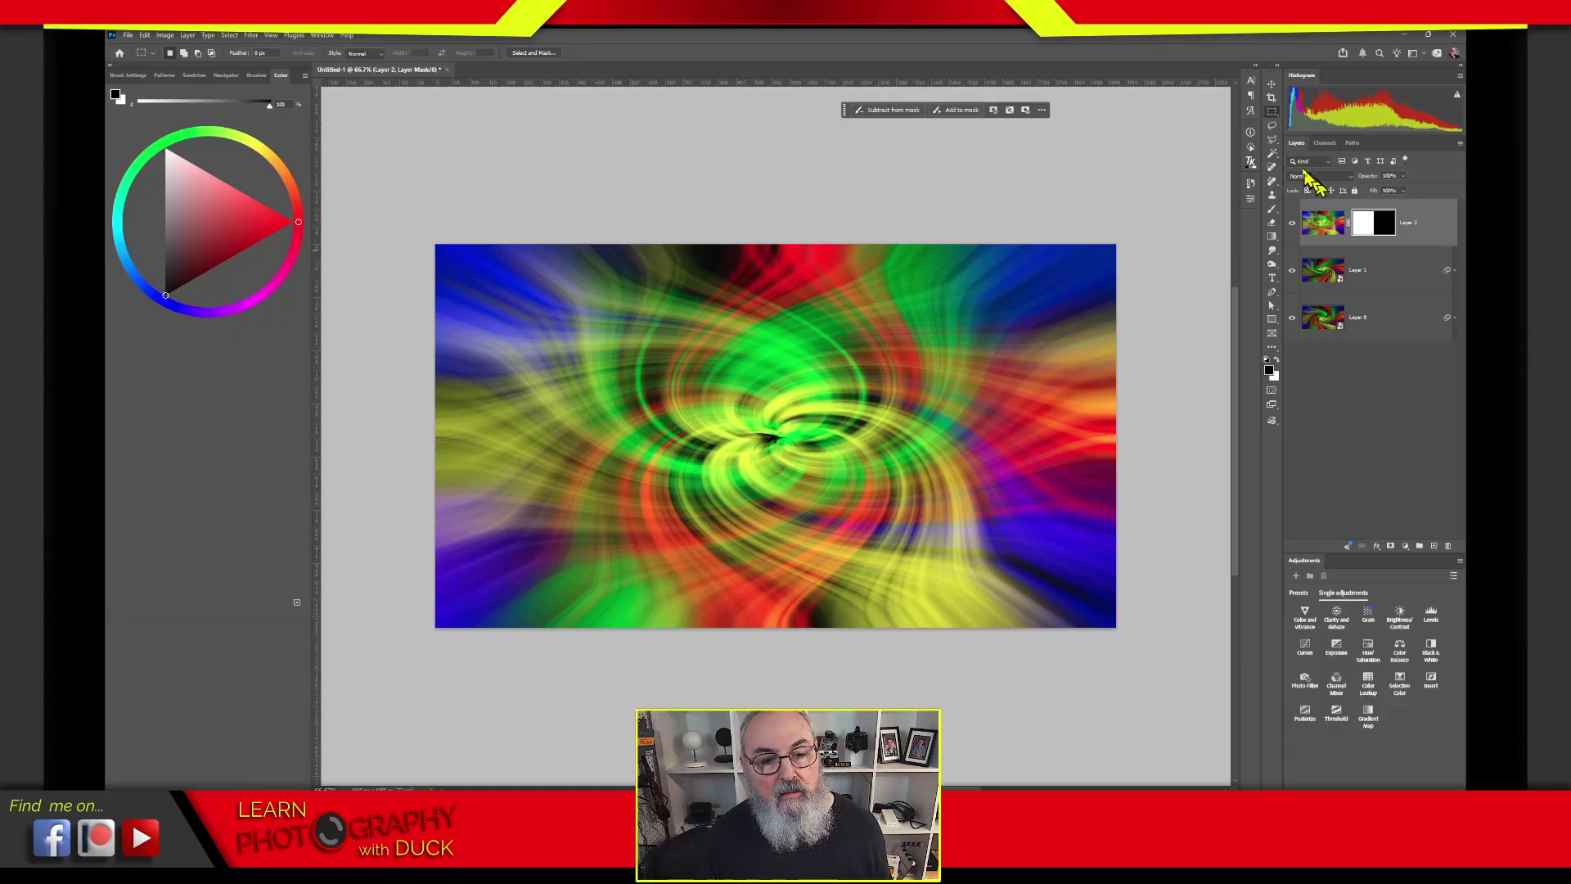
pyautogui.click(1271, 84)
pyautogui.moveTo(1336, 268); pyautogui.dragTo(1362, 244)
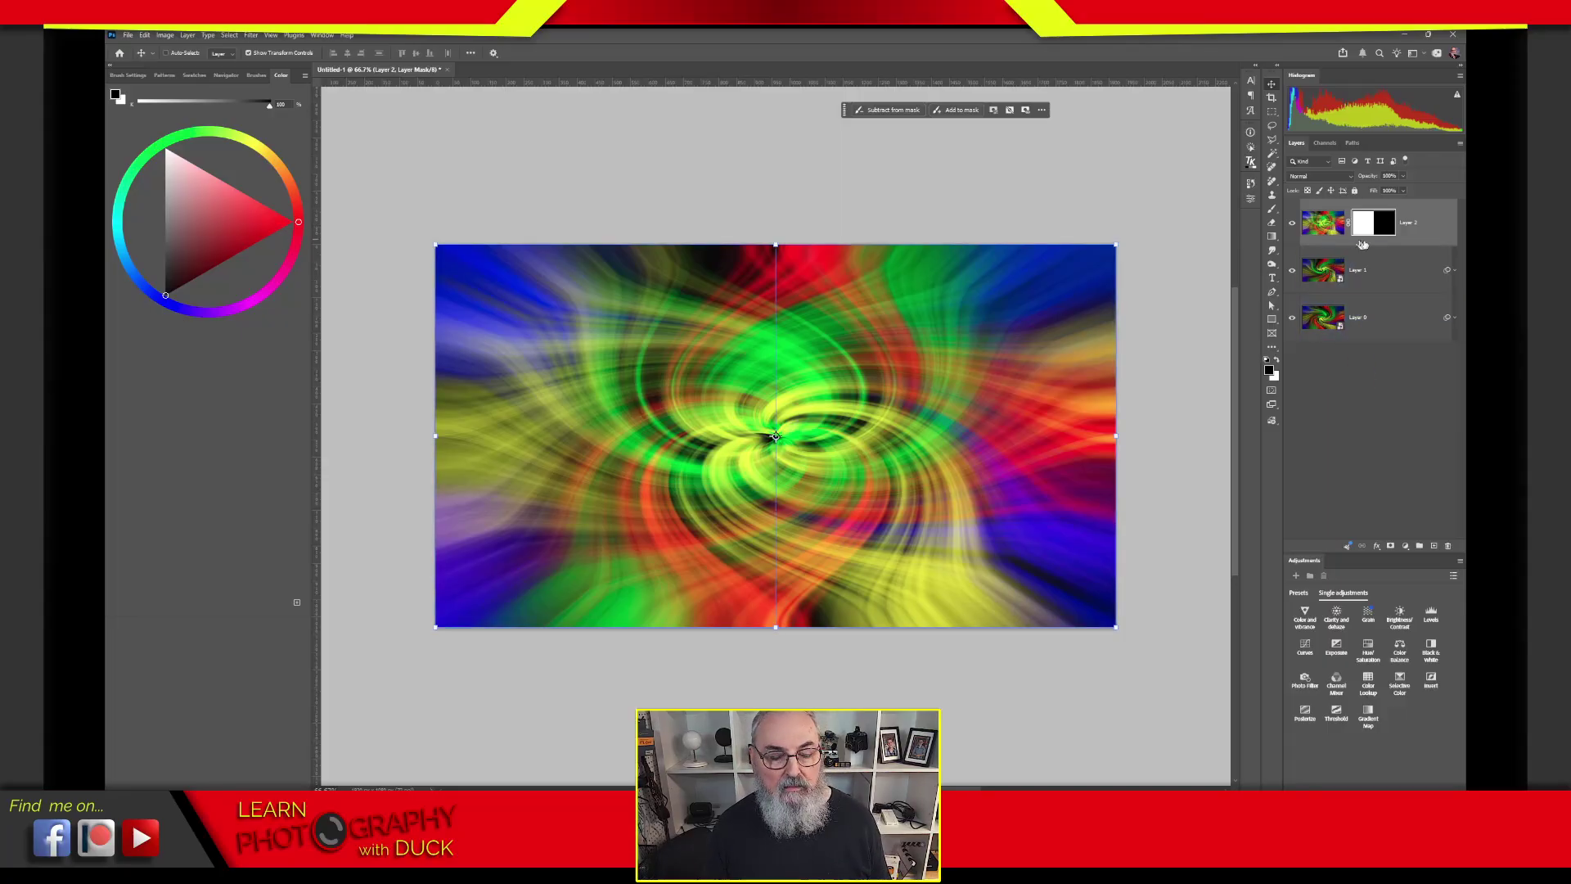
# Step: Toggle the visibility of Layer 2 and view its layer mask on its own on the canvas
pyautogui.click(1293, 226)
pyautogui.click(1293, 223)
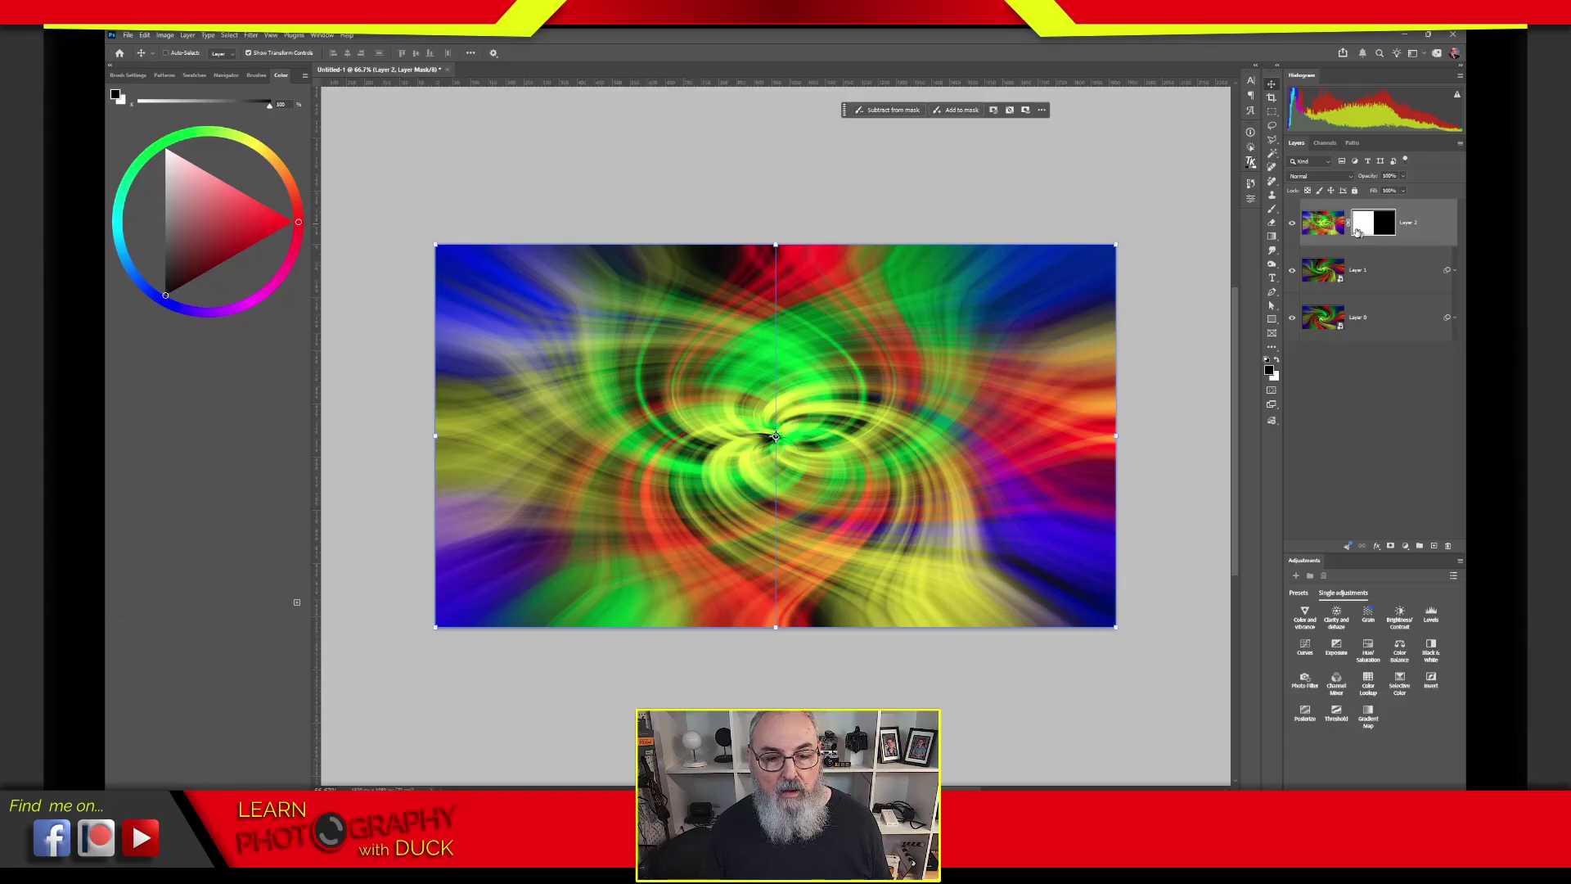
pyautogui.moveTo(1388, 239); pyautogui.dragTo(1386, 230)
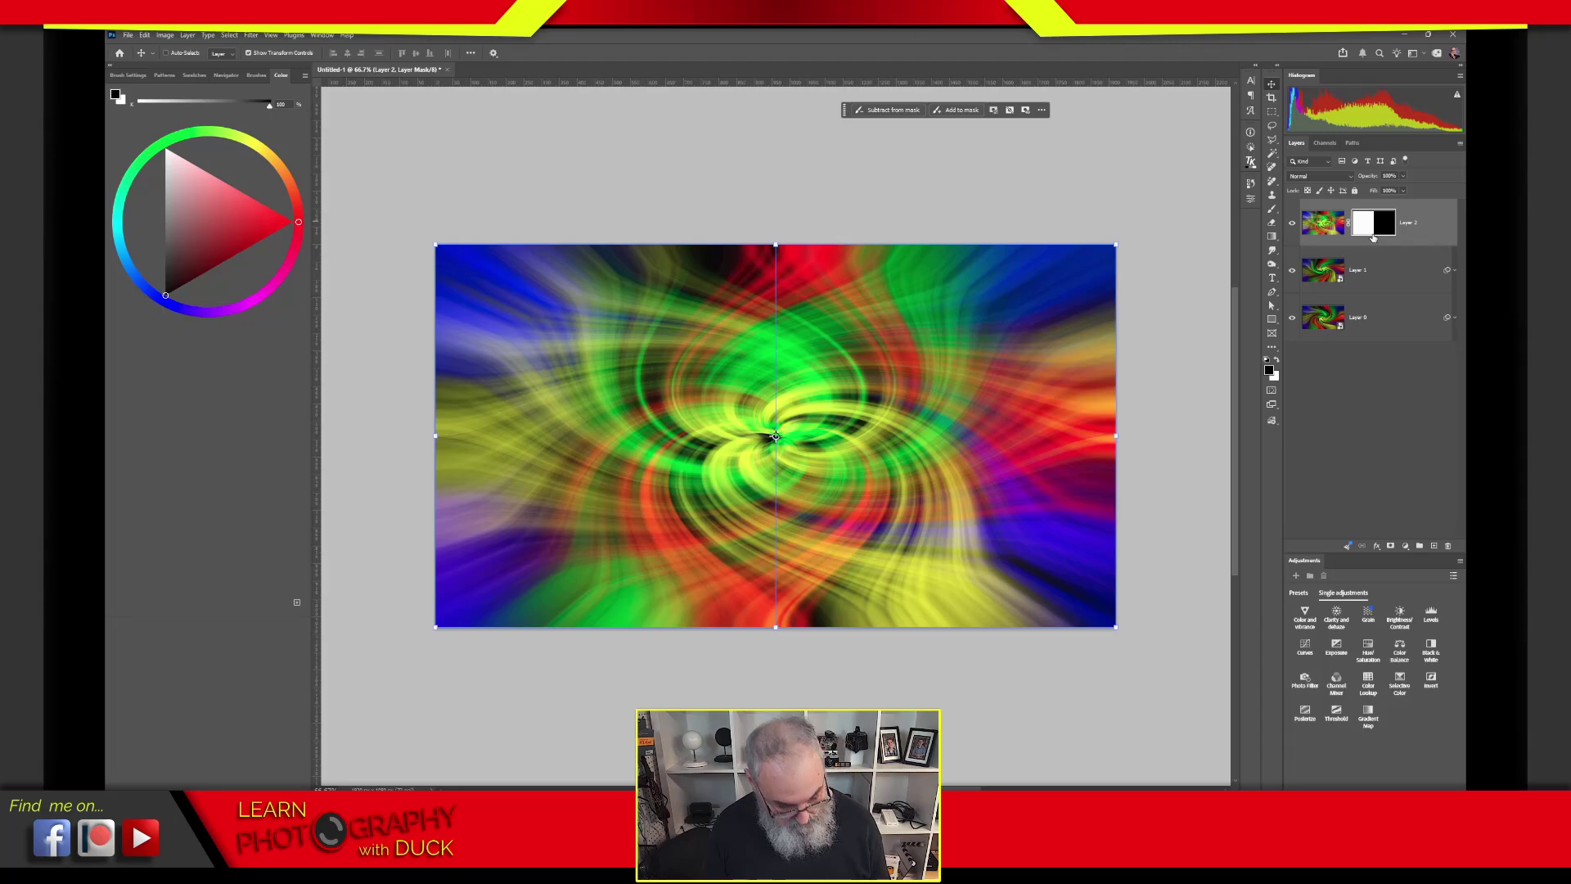
pyautogui.keyDown('alt'); pyautogui.click(1382, 229); pyautogui.keyUp('alt')
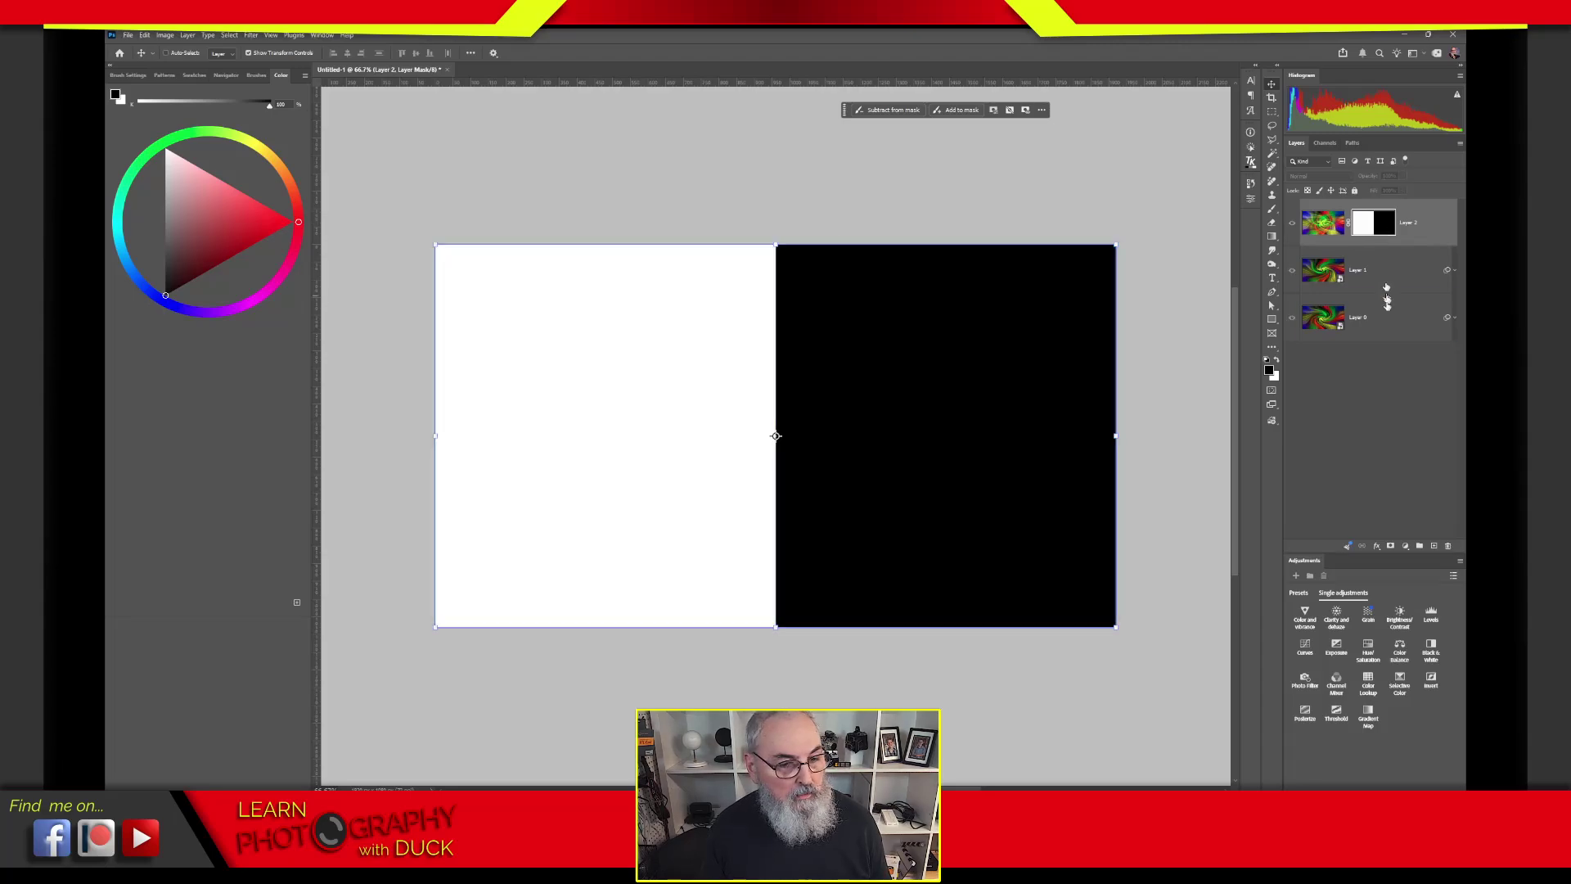
pyautogui.keyDown('alt'); pyautogui.click(1382, 228); pyautogui.keyUp('alt')
pyautogui.keyDown('alt'); pyautogui.click(1382, 228); pyautogui.keyUp('alt')
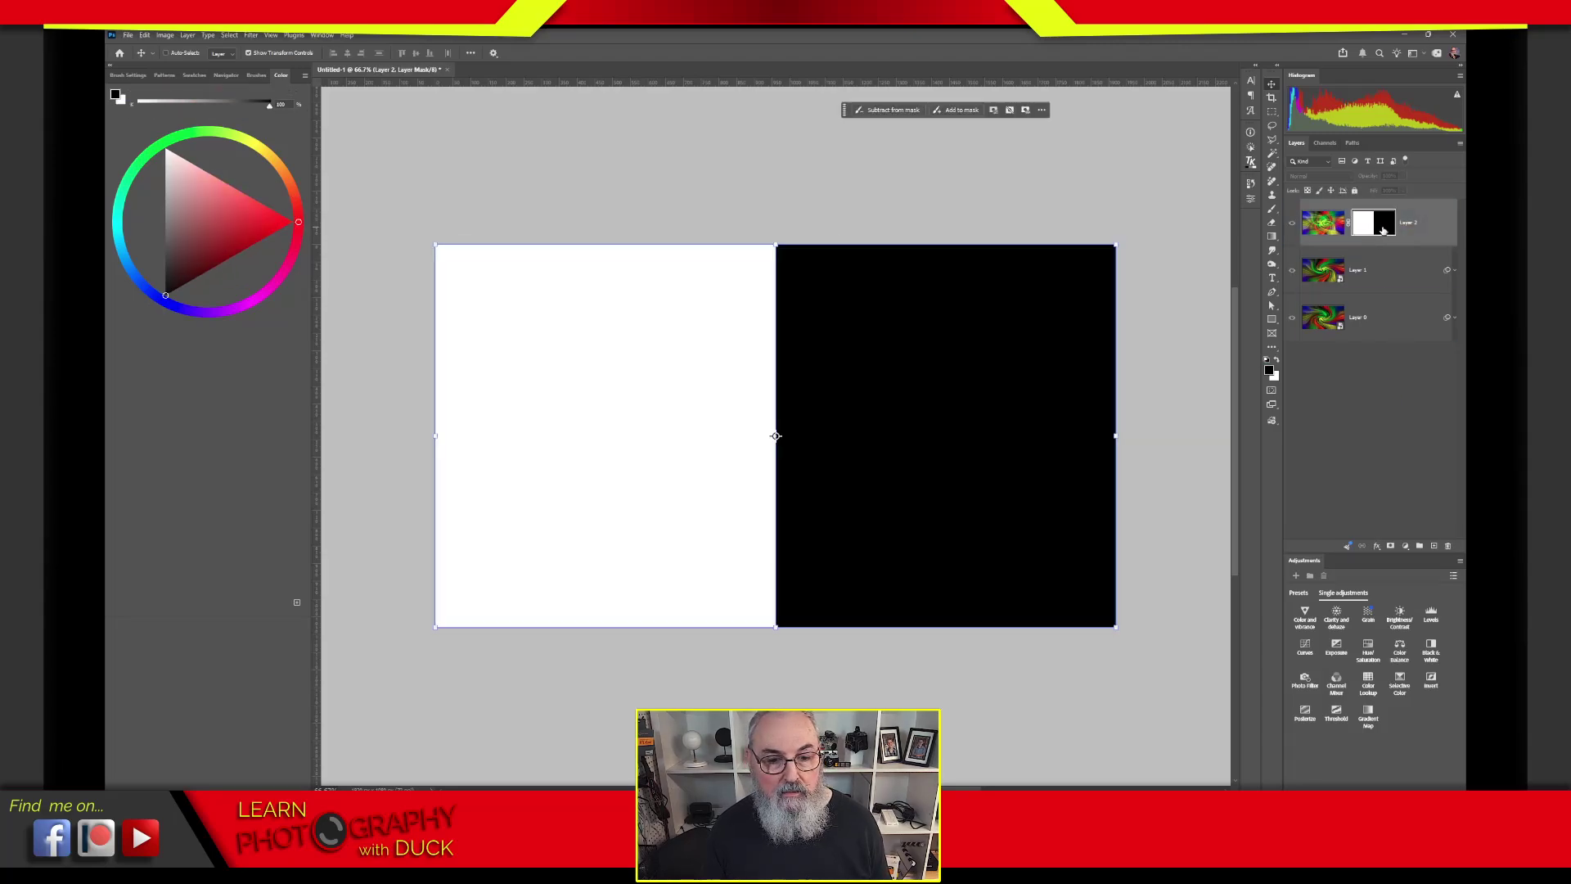
pyautogui.keyDown('alt'); pyautogui.click(1382, 229); pyautogui.keyUp('alt')
# Step: Compare the image with and without the masked Layer 2, and show that layer alone before restoring the layers beneath
pyautogui.click(1389, 439)
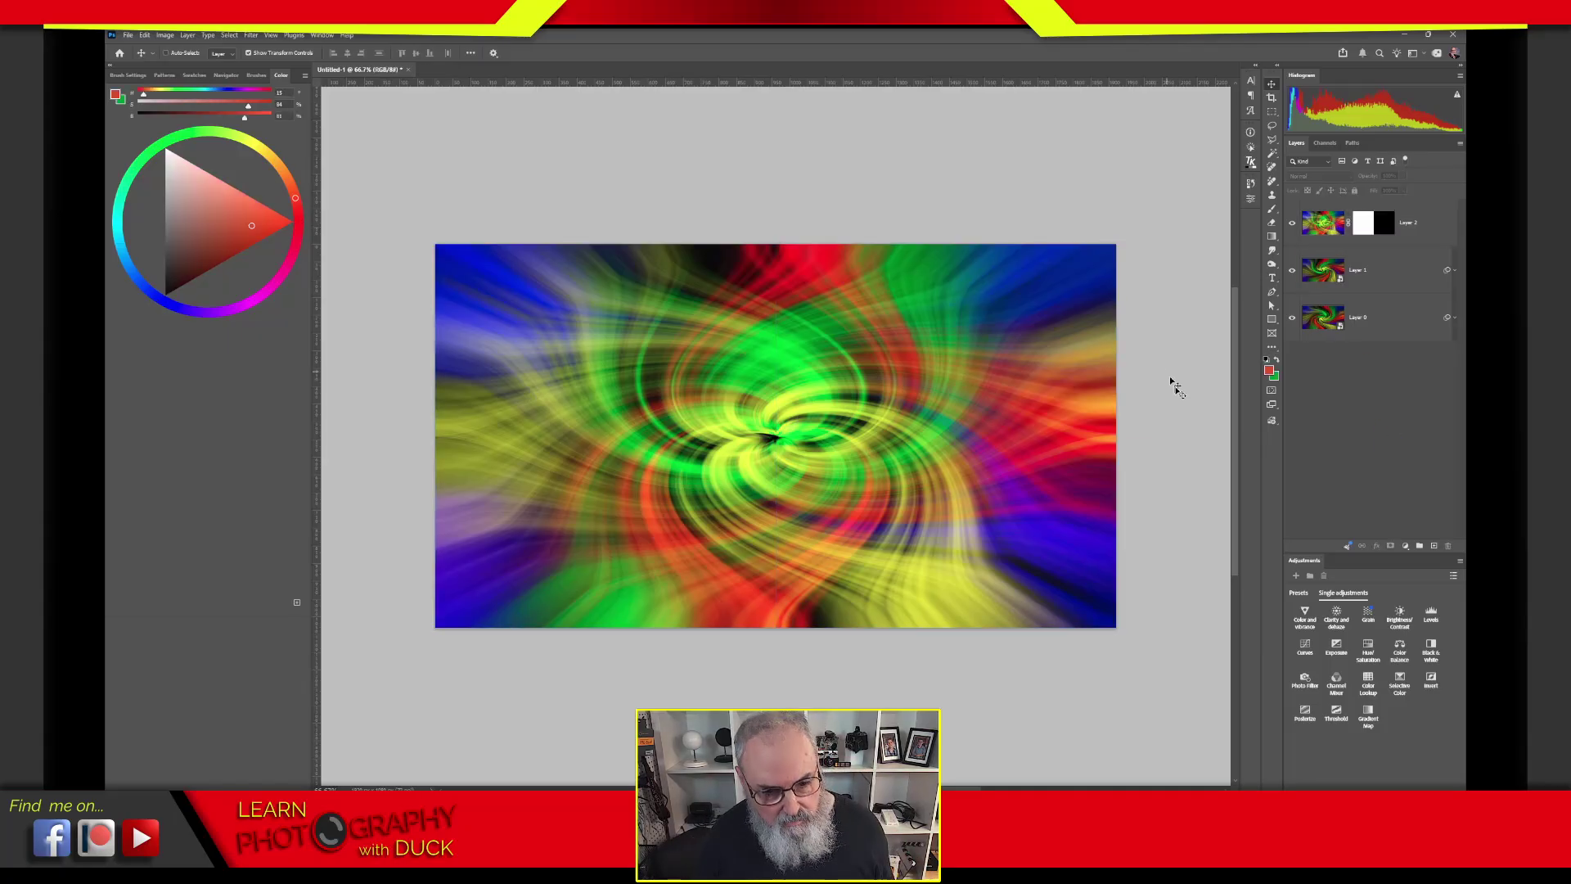
pyautogui.click(1399, 317)
pyautogui.click(1439, 235)
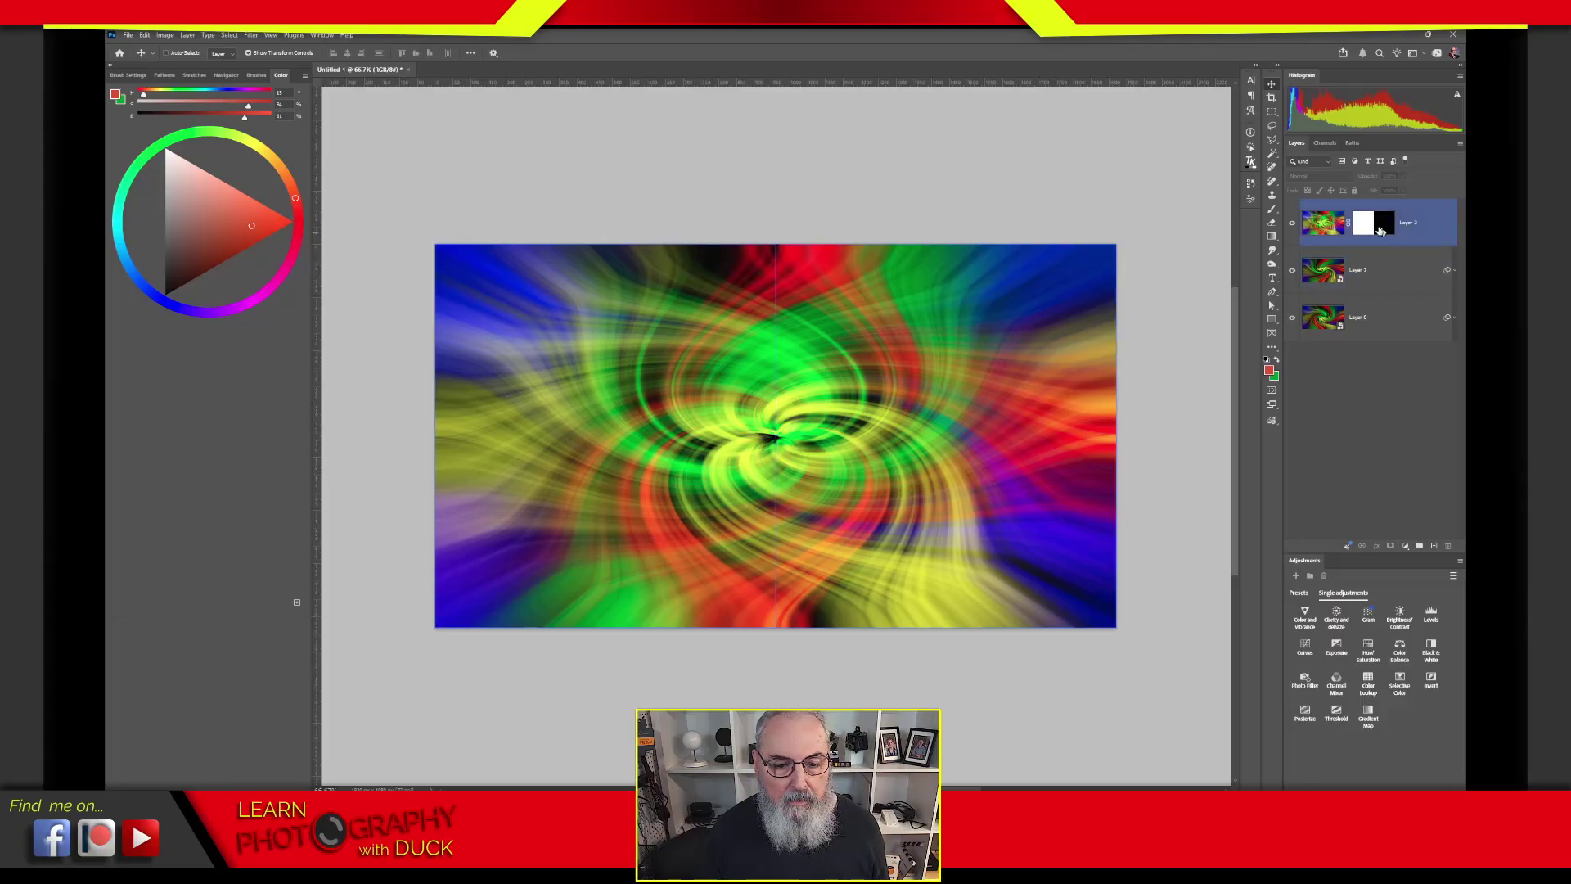
pyautogui.click(1381, 232)
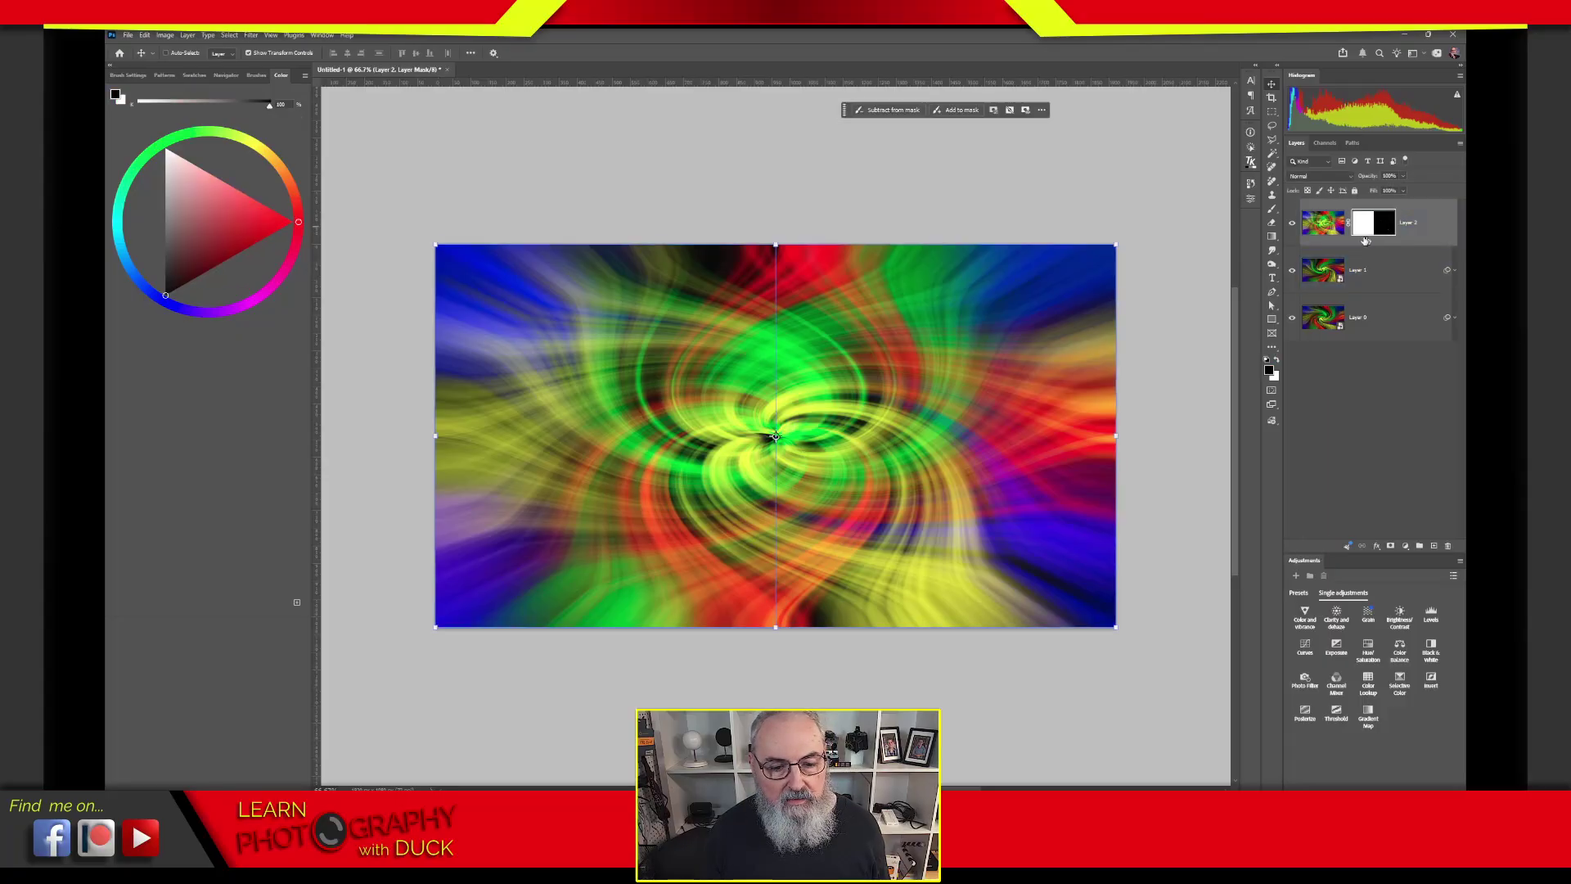
pyautogui.click(1293, 224)
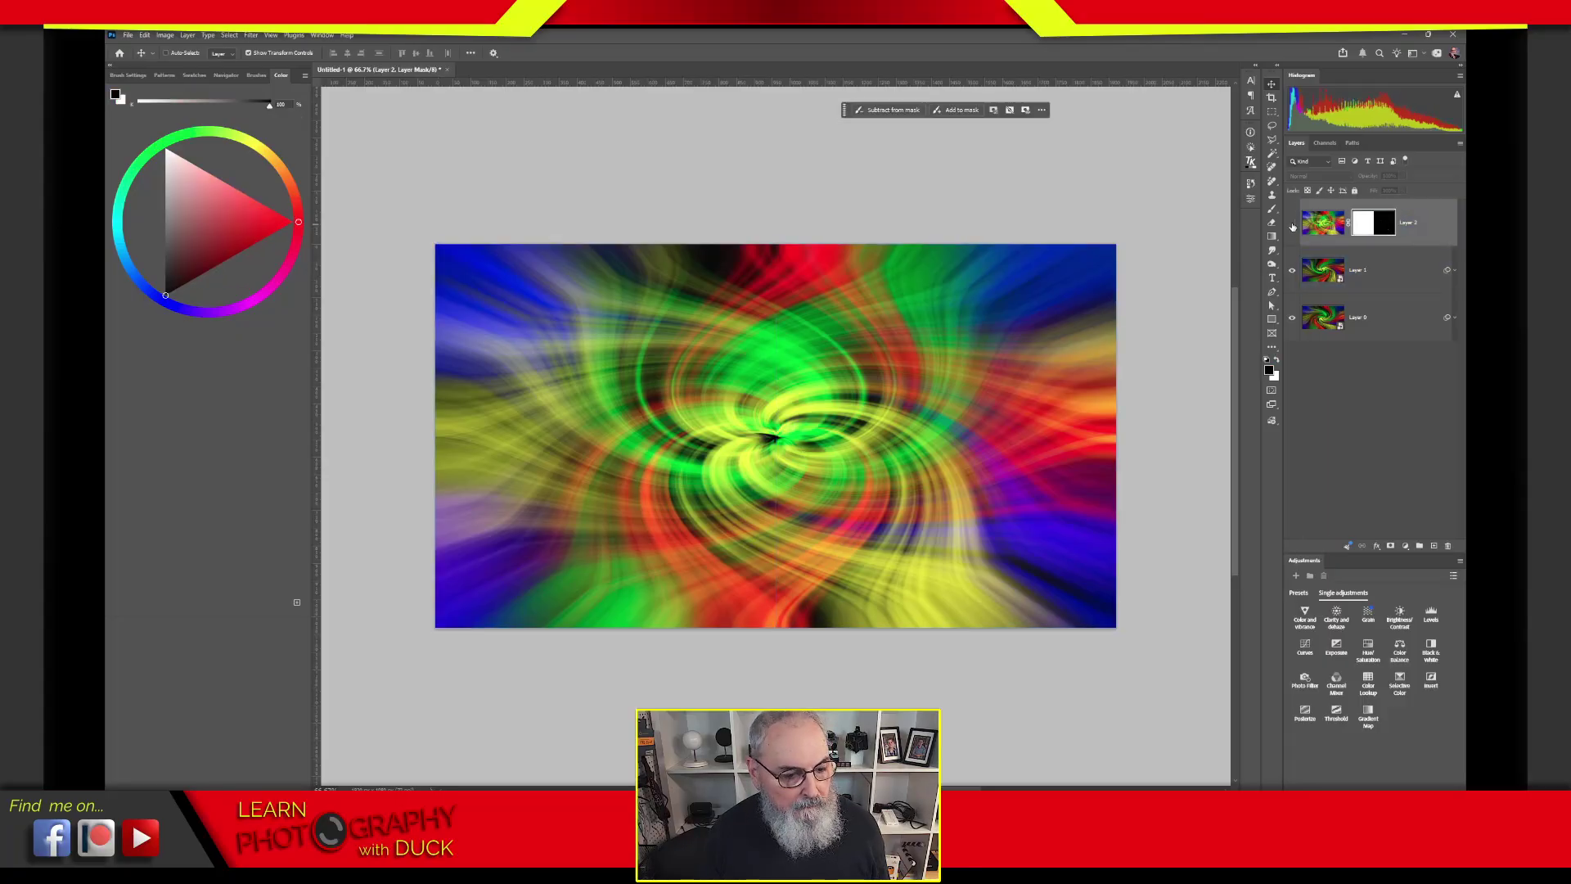
pyautogui.click(1292, 224)
pyautogui.click(1293, 224)
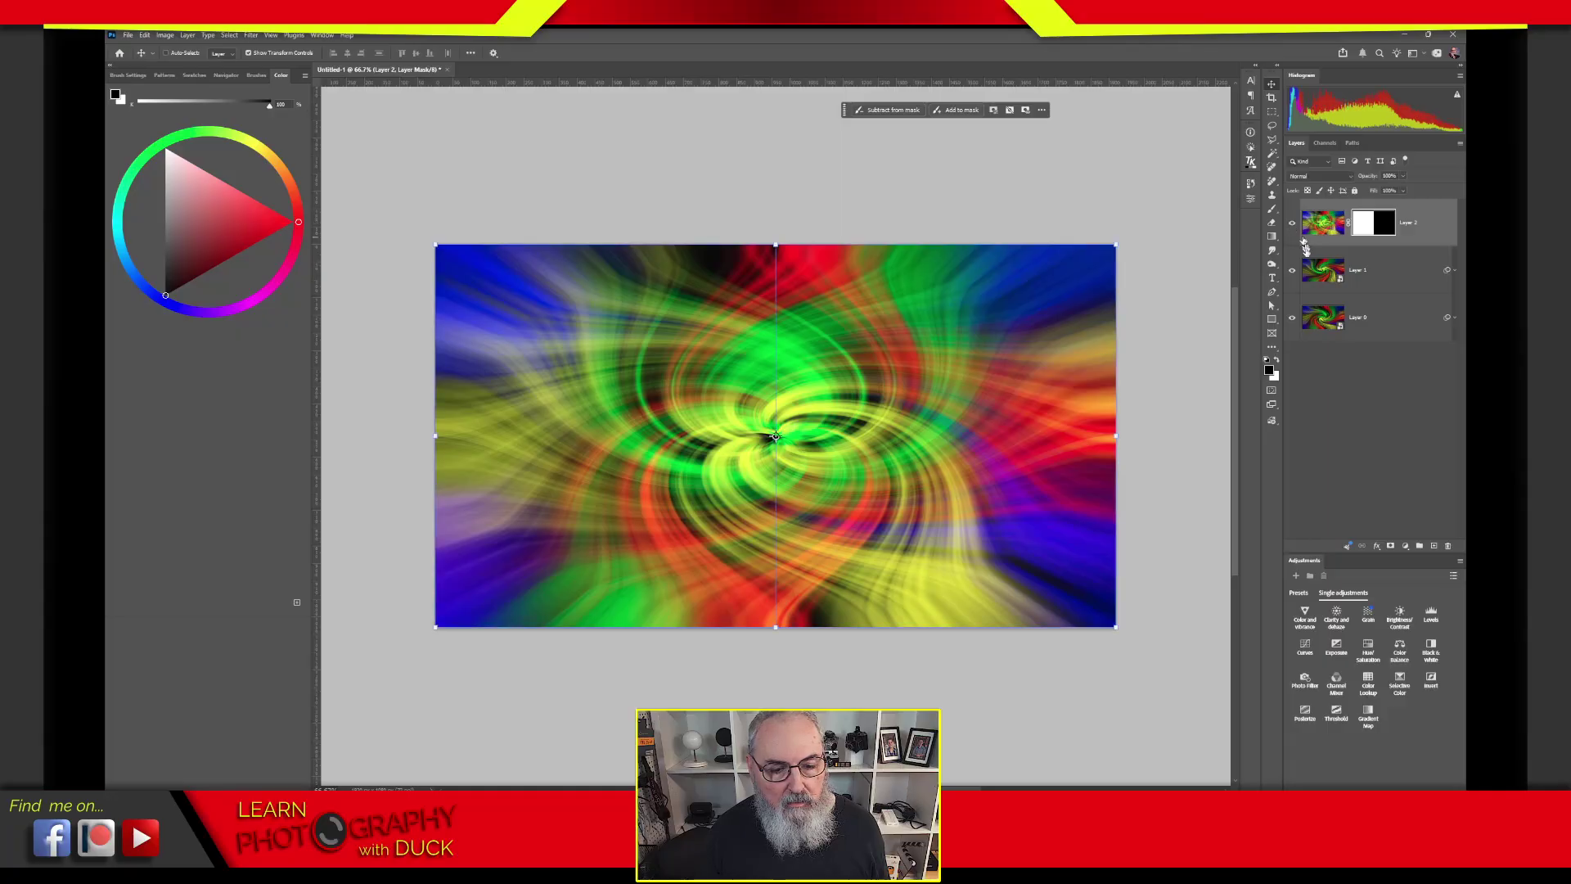
pyautogui.keyDown('alt'); pyautogui.click(1293, 224); pyautogui.keyUp('alt')
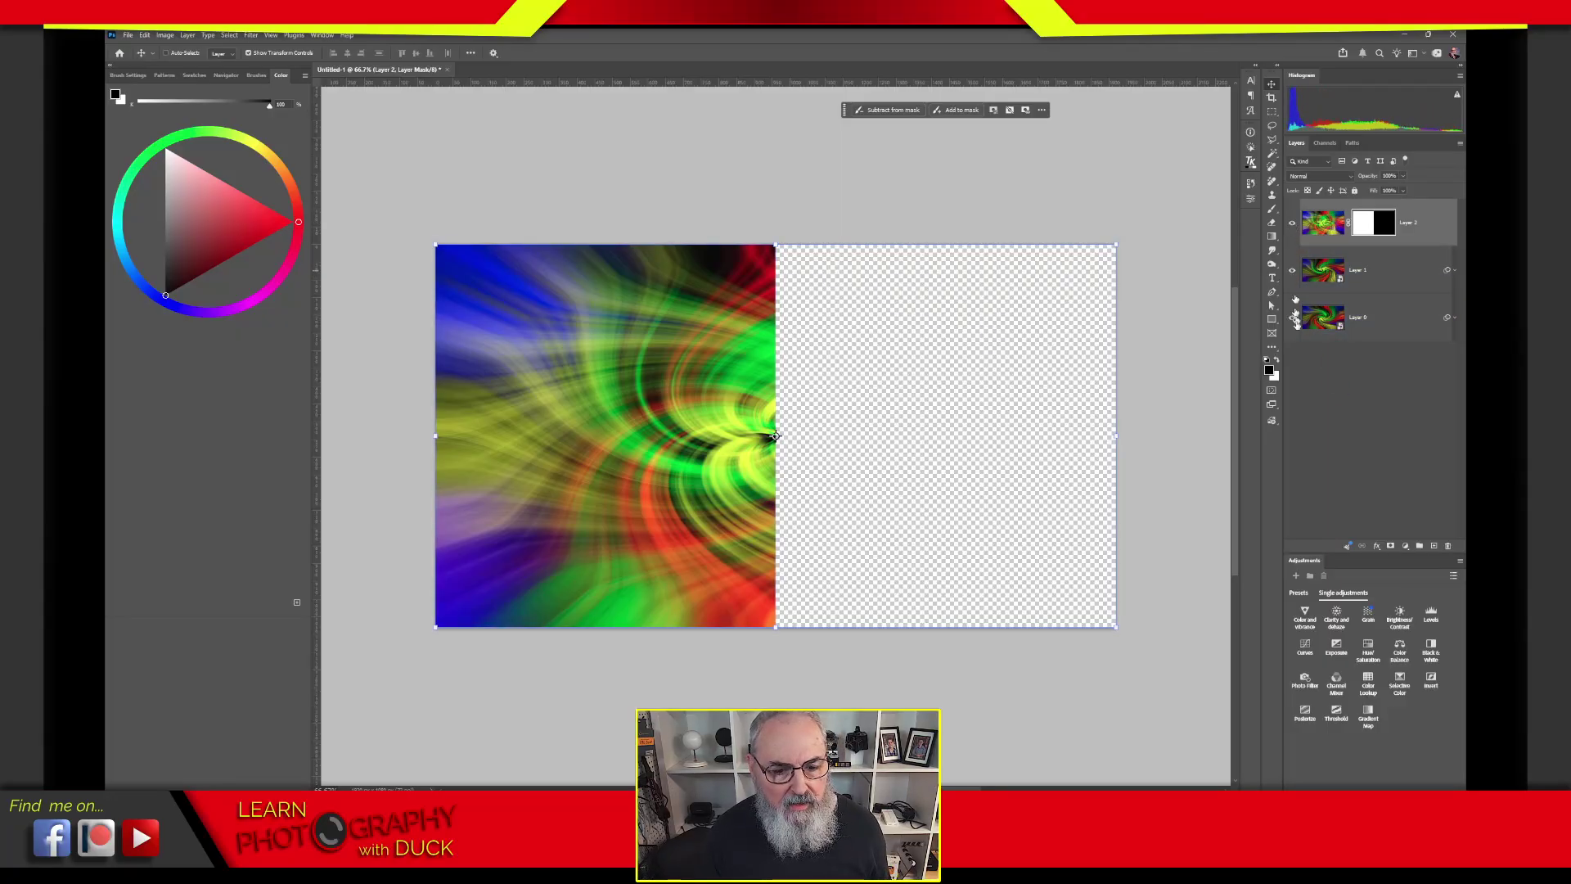
pyautogui.moveTo(1293, 270); pyautogui.dragTo(1293, 317)
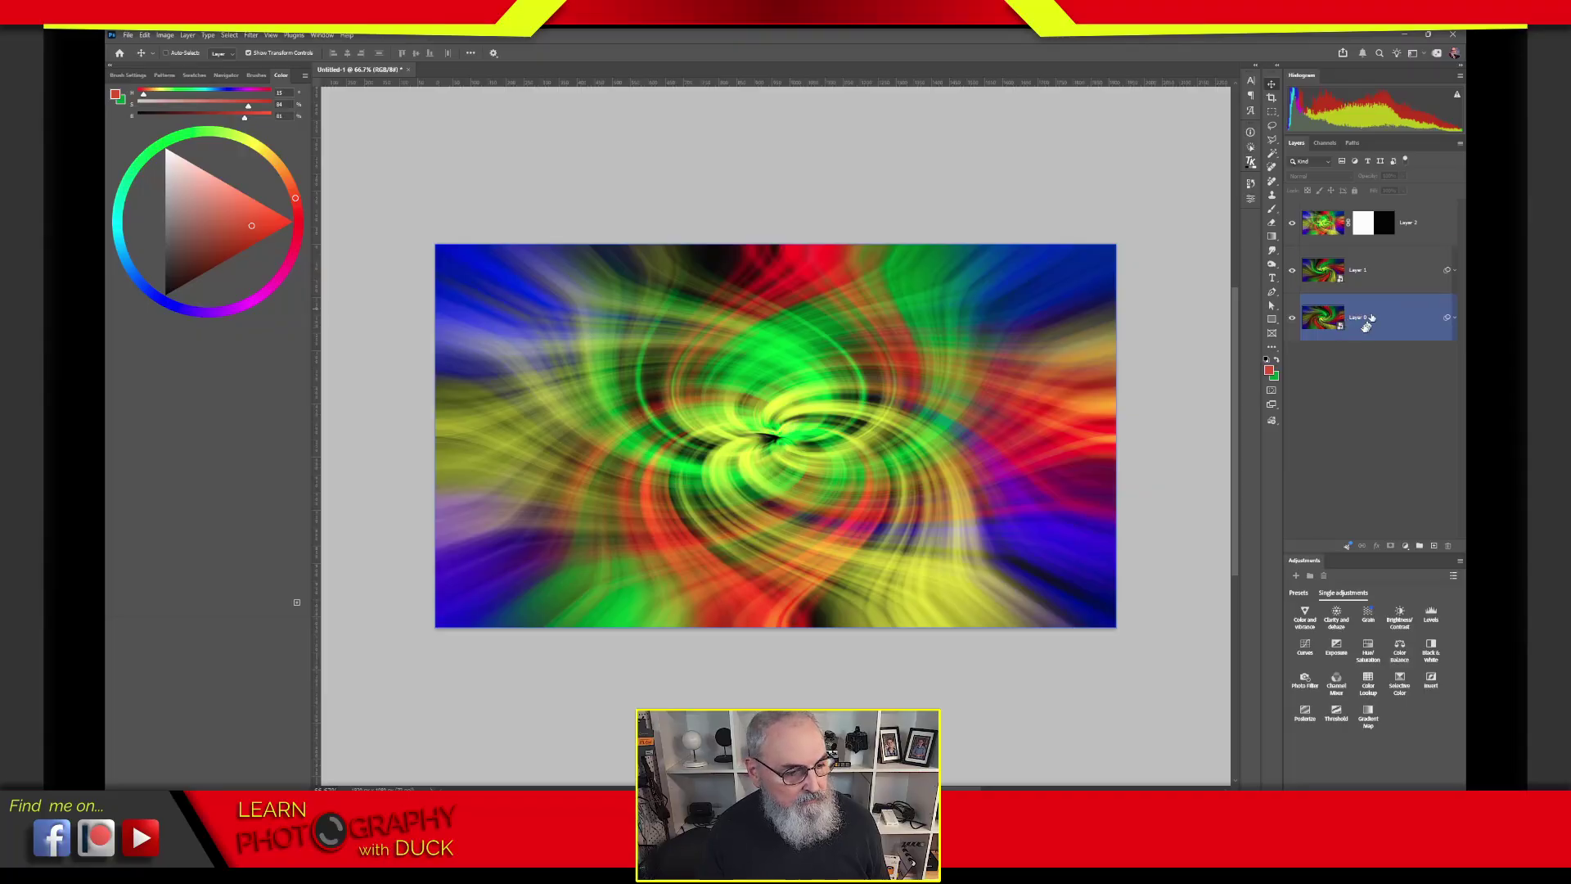
# Step: Invert the layer mask of Layer 2 and clear the layer selection
pyautogui.click(1374, 234)
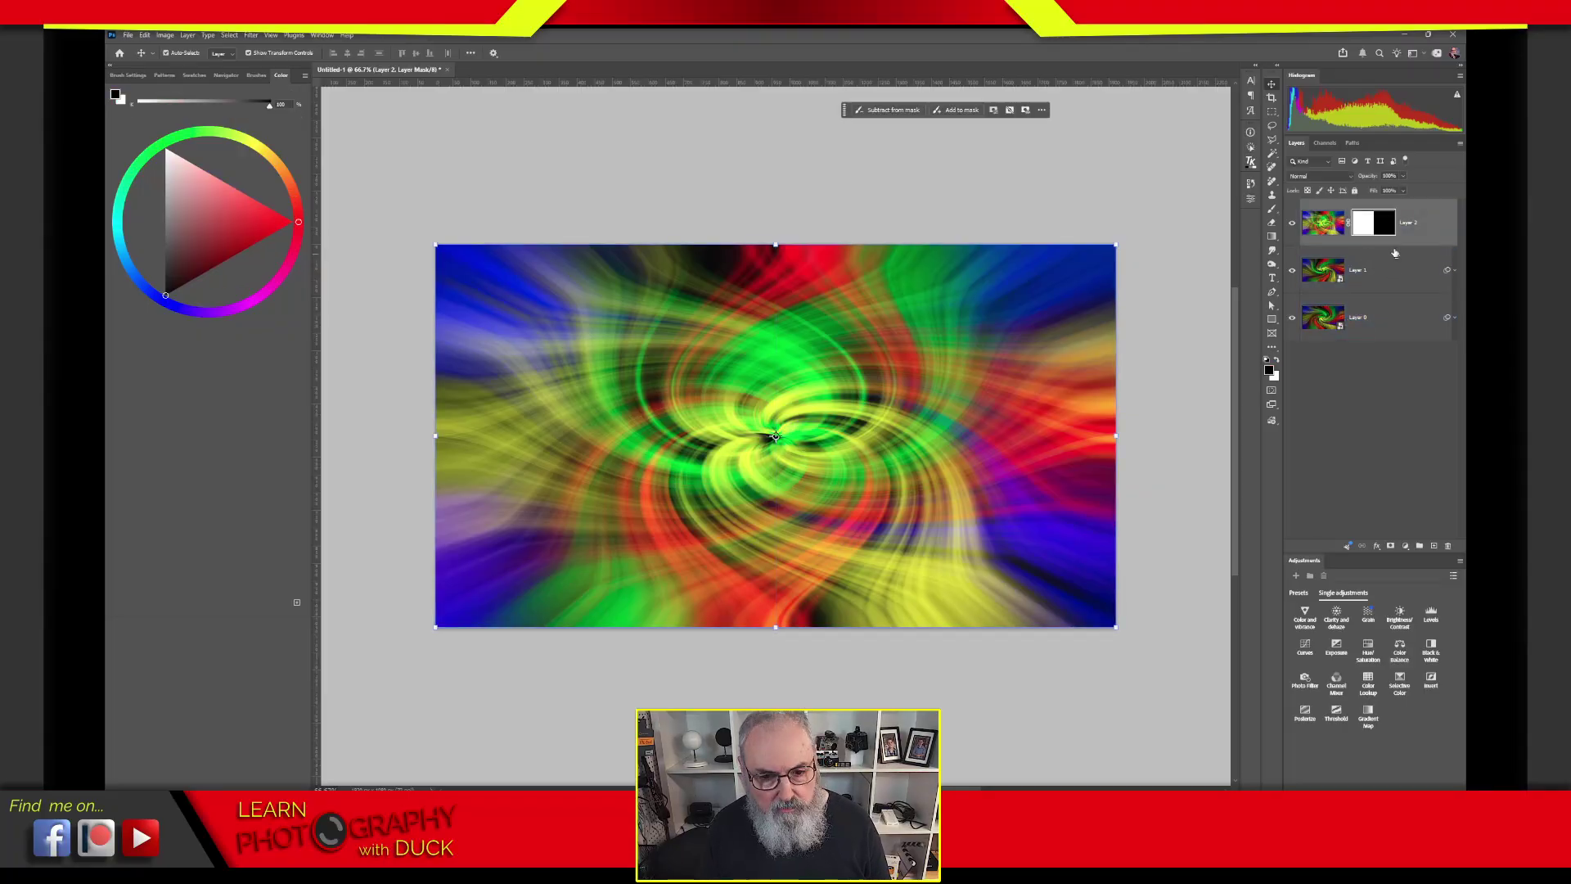
pyautogui.hotkey('ctrl', 'i')
pyautogui.click(1399, 319)
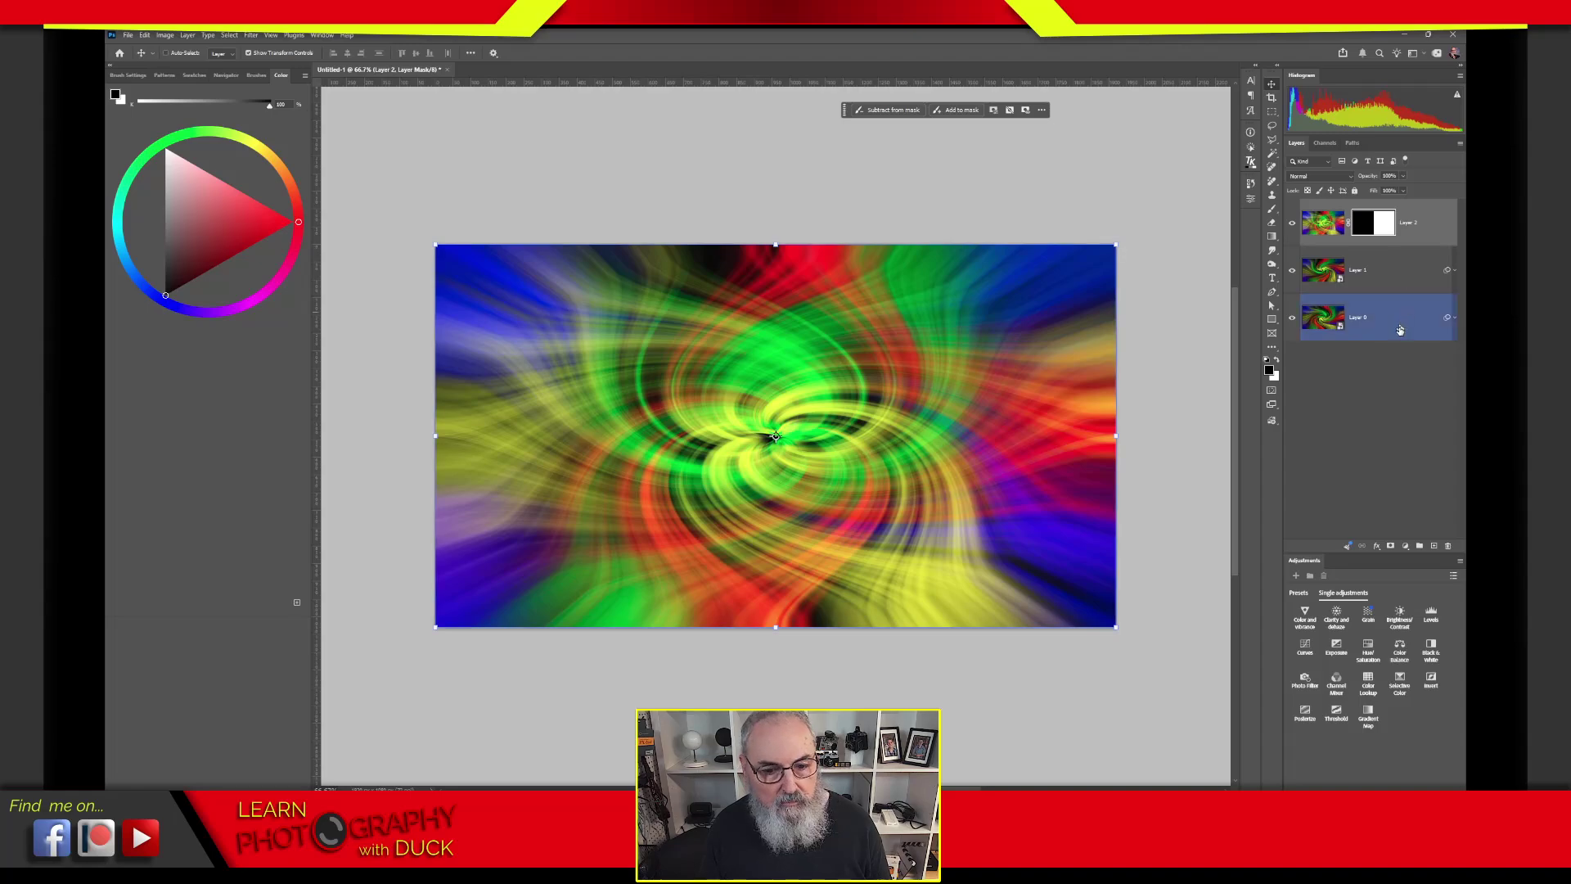
pyautogui.click(1358, 393)
pyautogui.click(1348, 273)
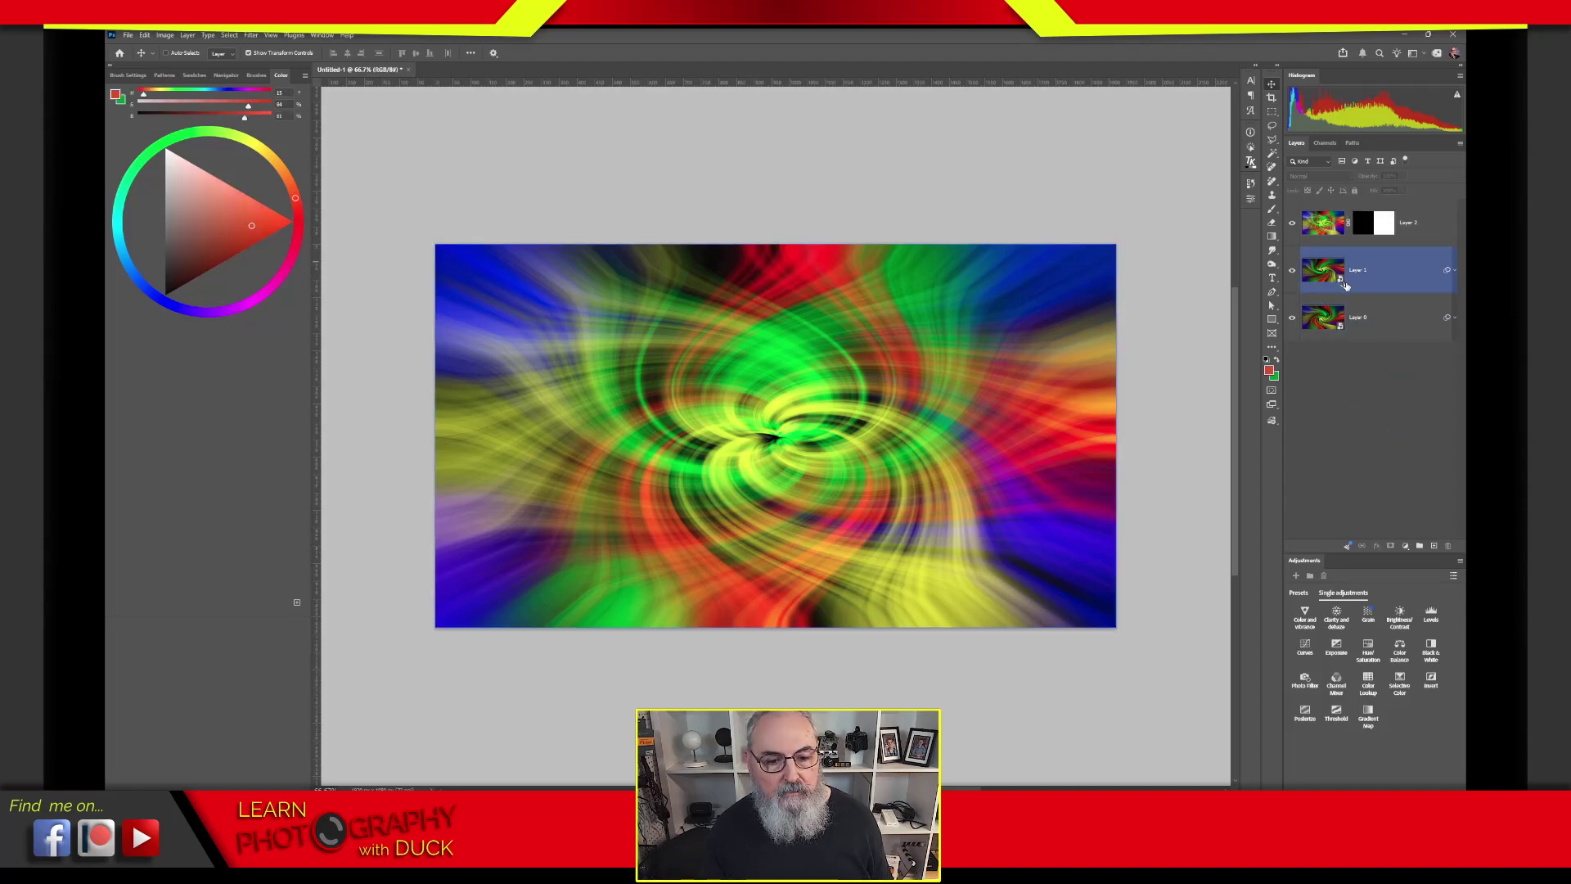
pyautogui.click(1361, 401)
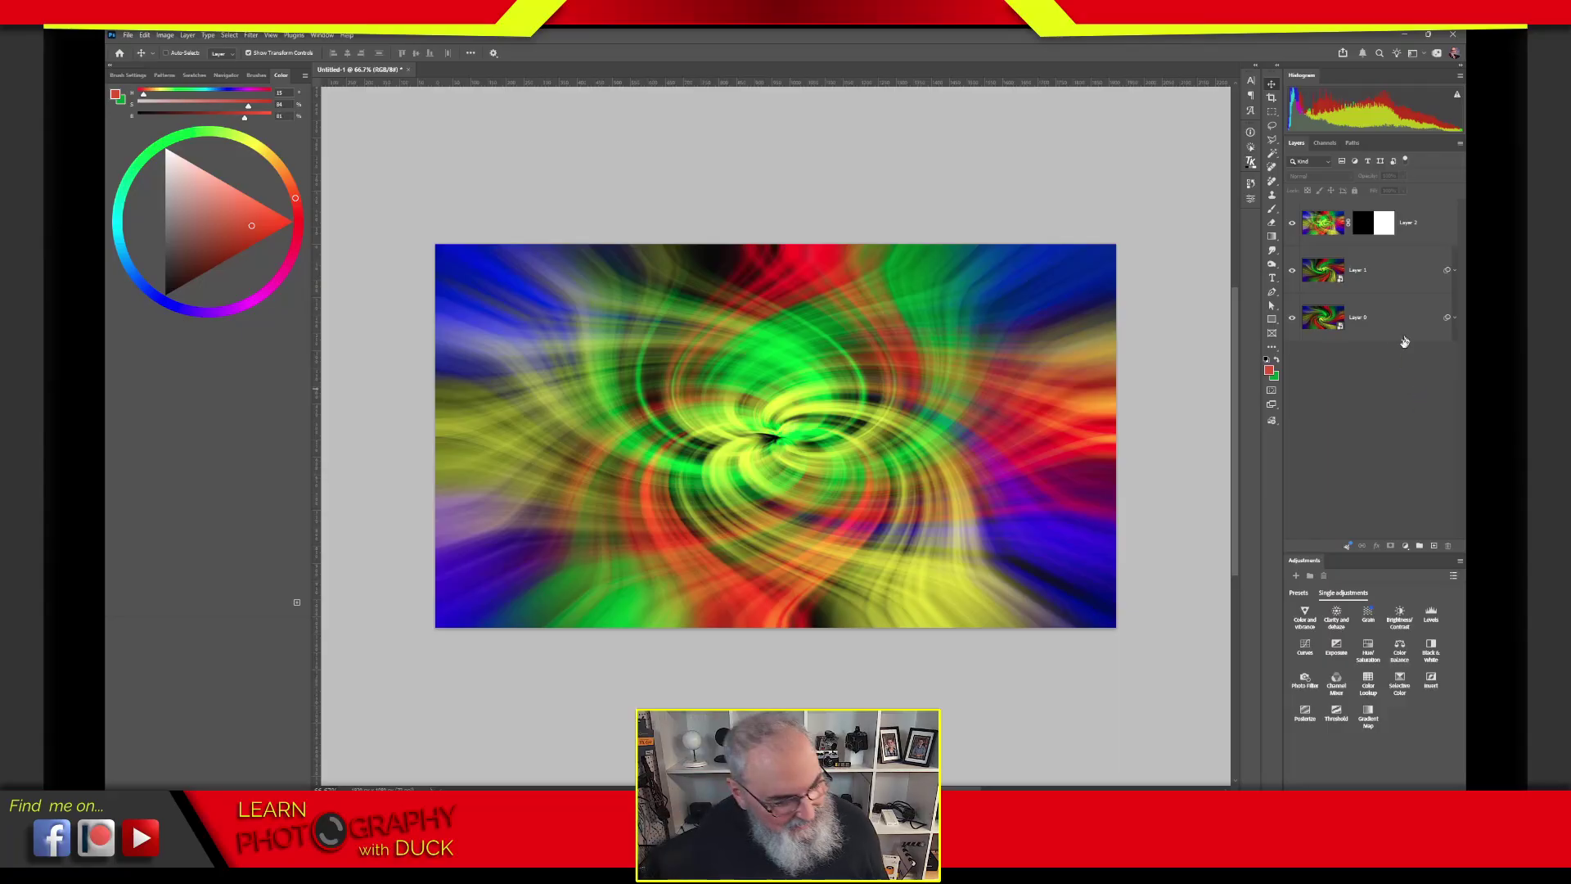
pyautogui.click(1387, 315)
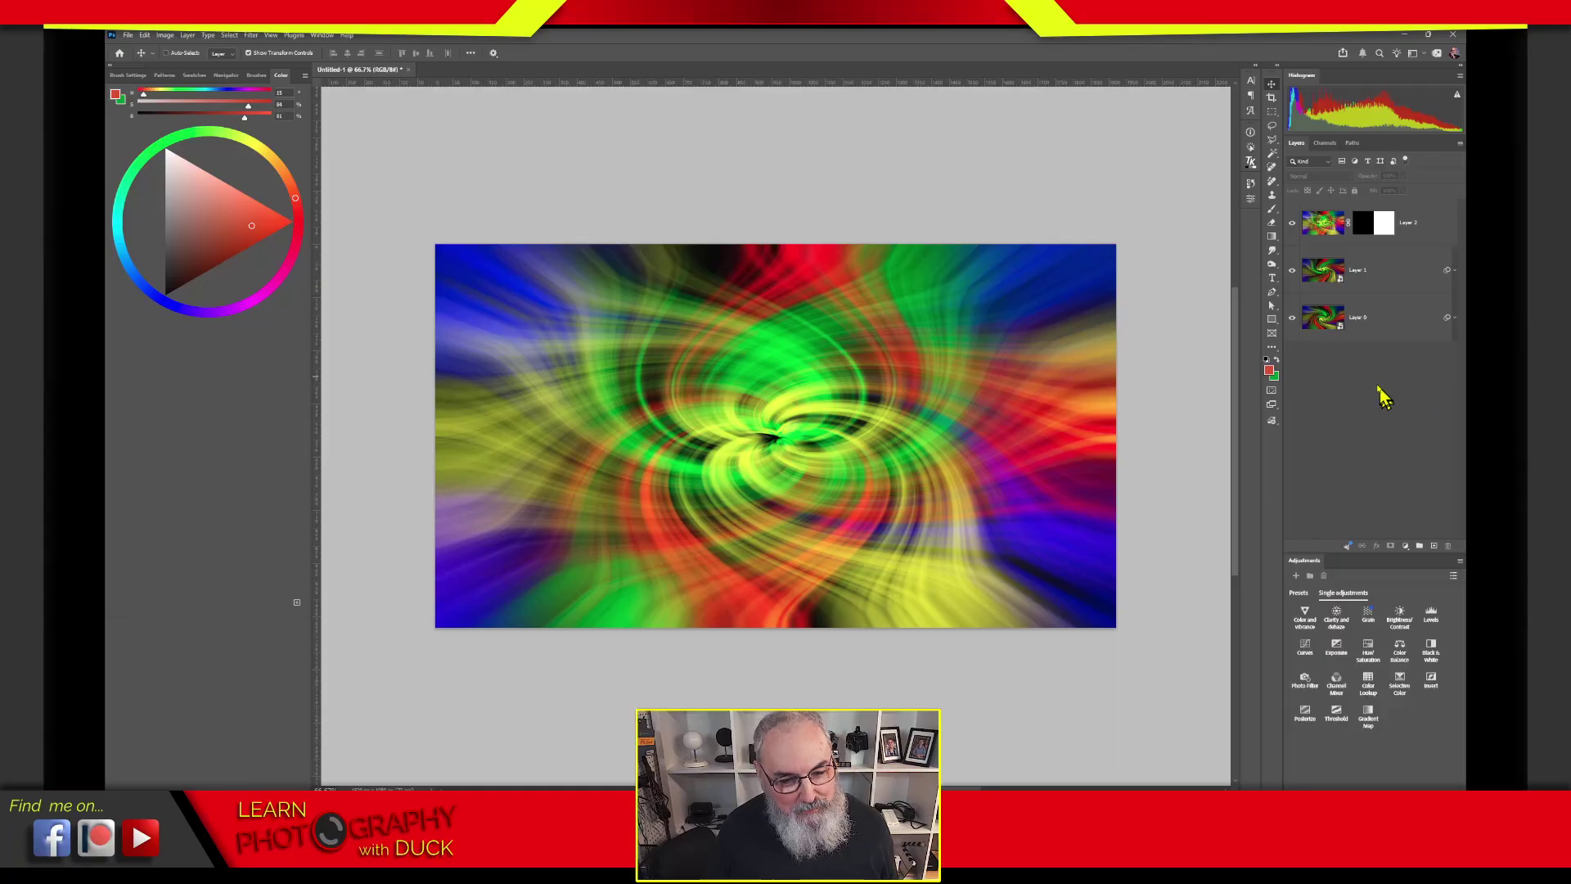
# Step: Delete the mask from Layer 2 without applying it, and select Layer 2
pyautogui.click(1363, 230)
pyautogui.moveTo(1363, 230); pyautogui.dragTo(1448, 546)
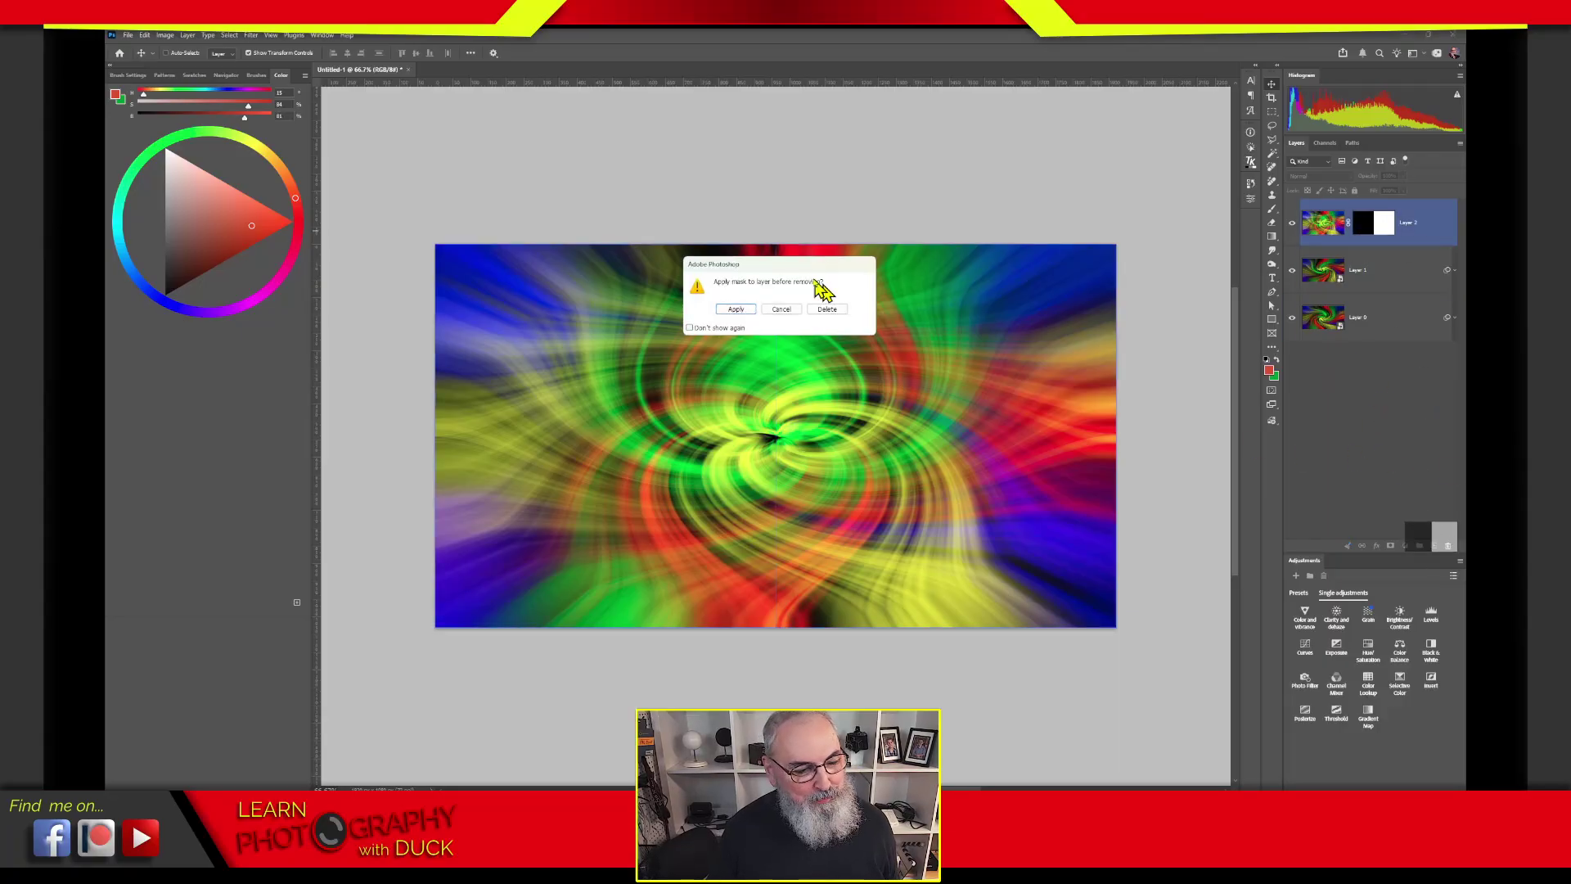
pyautogui.click(827, 309)
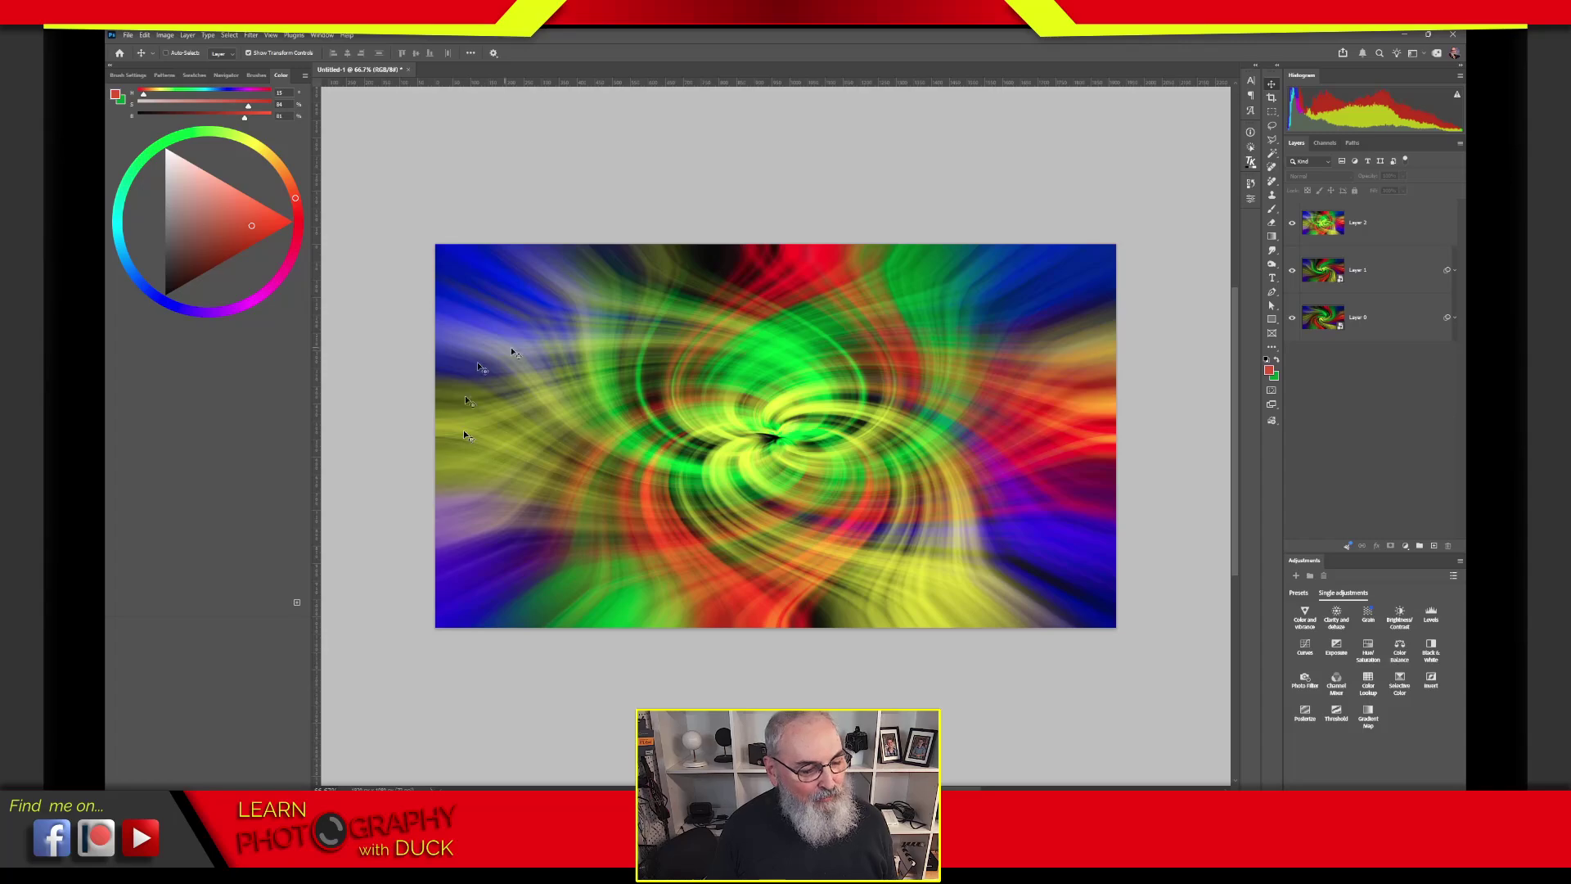
pyautogui.hotkey('alt', '.')
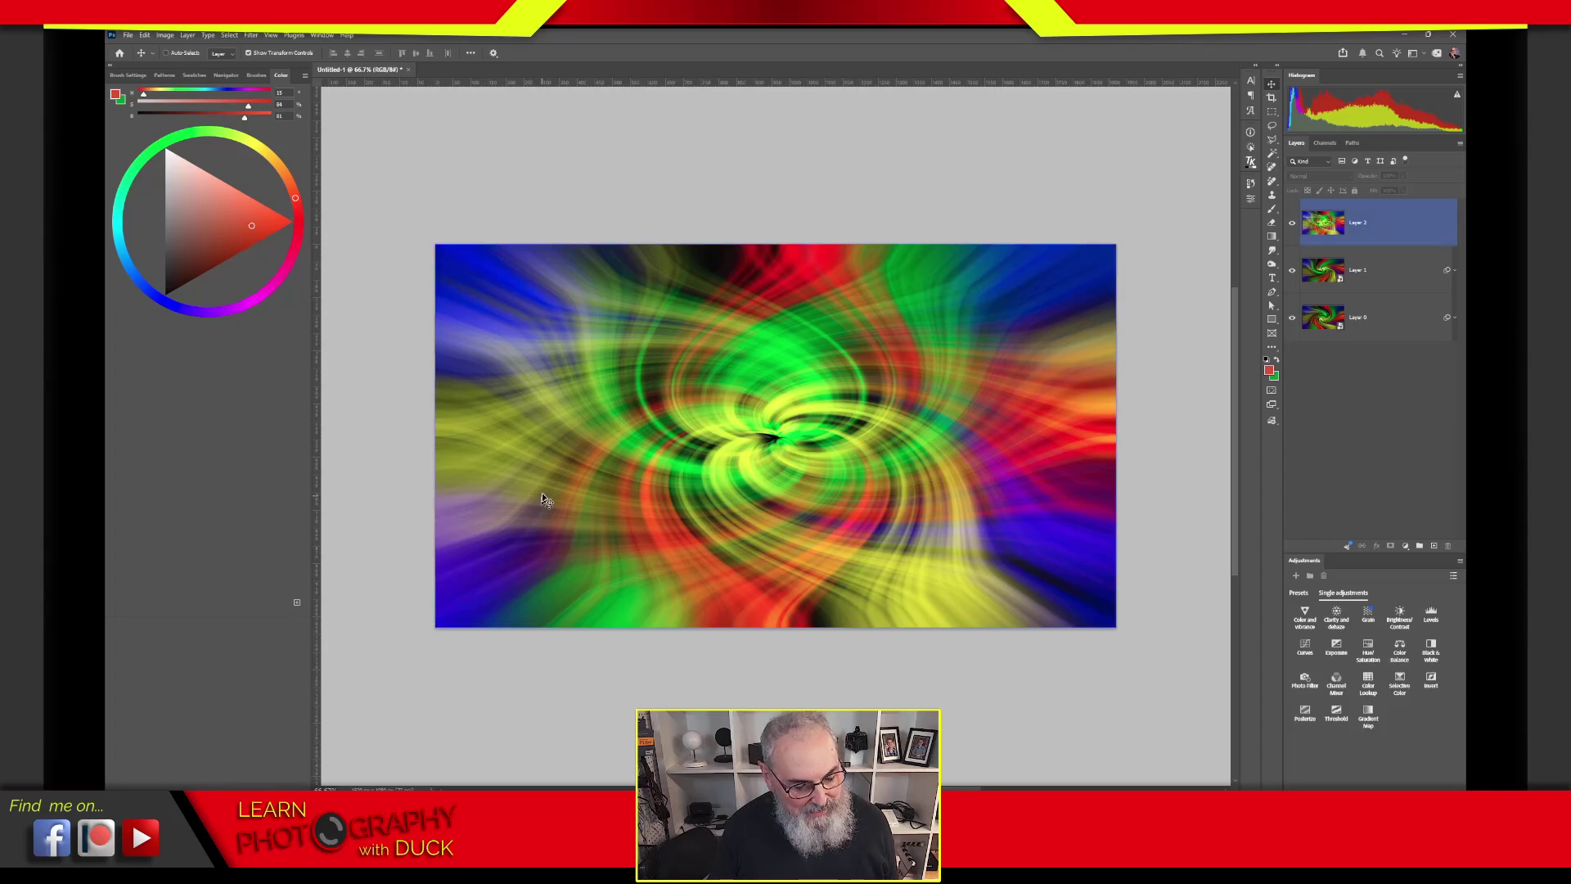
# Step: Flip the topmost image layer, Layer 2, horizontally
pyautogui.click(1291, 225)
pyautogui.click(1385, 378)
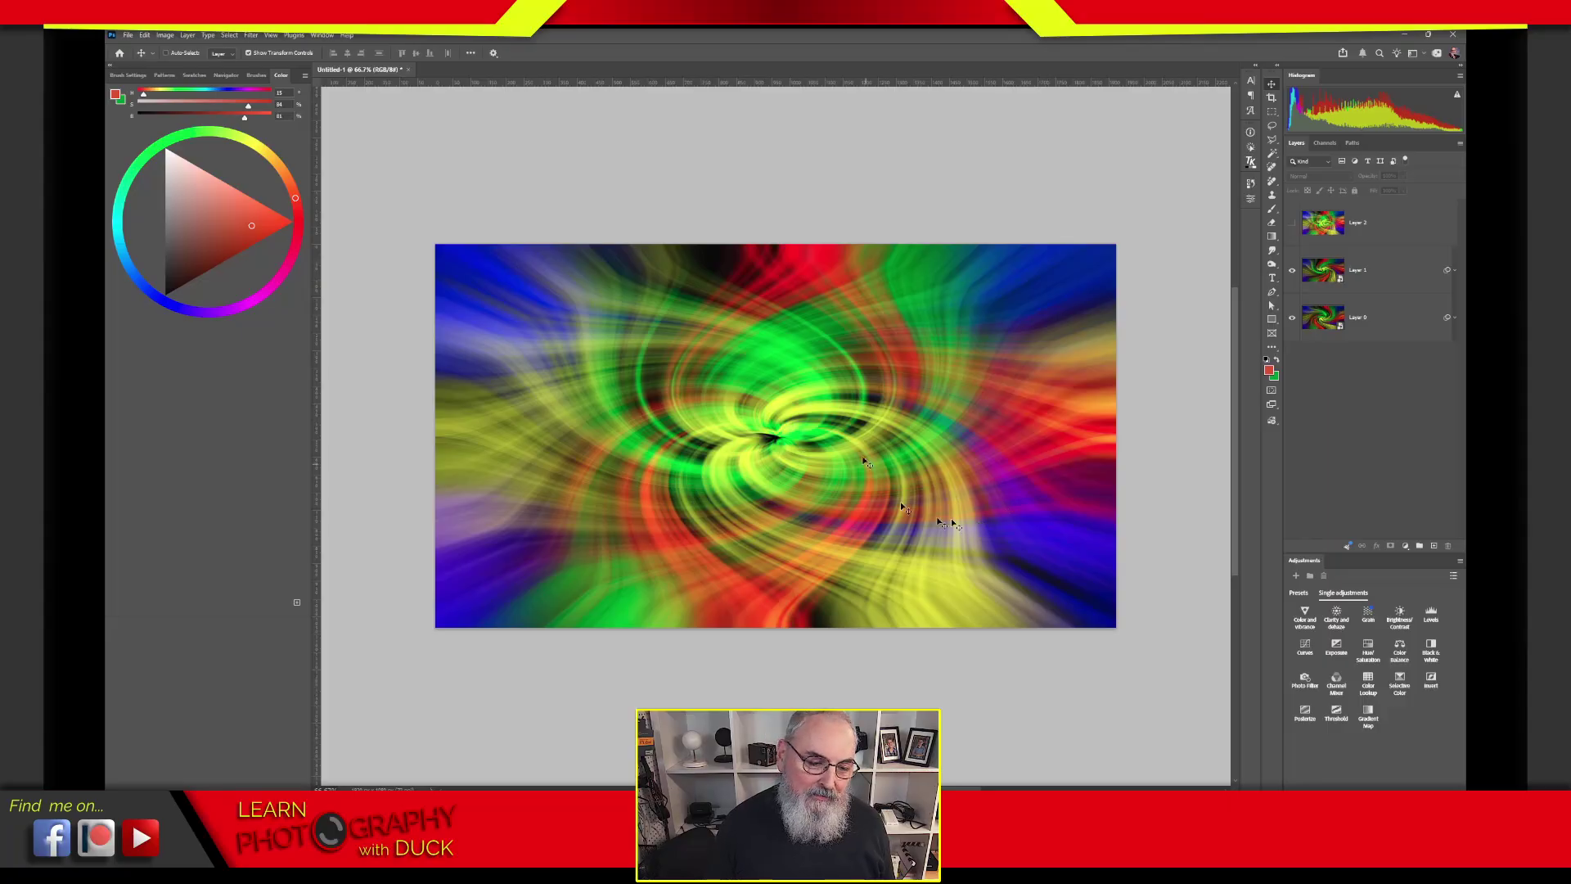
pyautogui.click(1292, 222)
pyautogui.click(1391, 225)
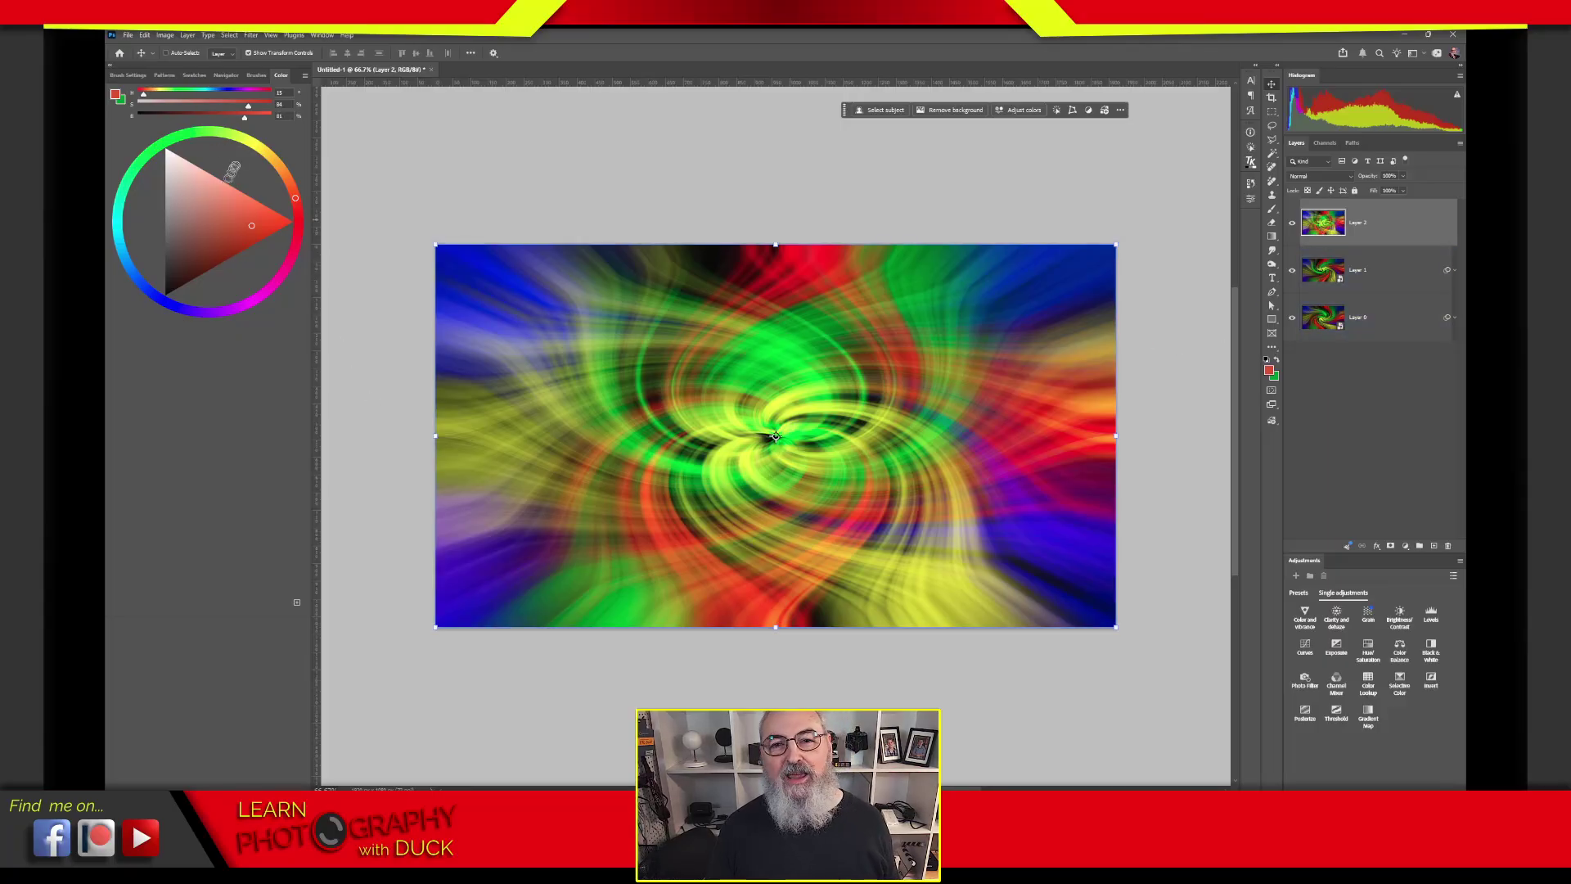
pyautogui.click(144, 36)
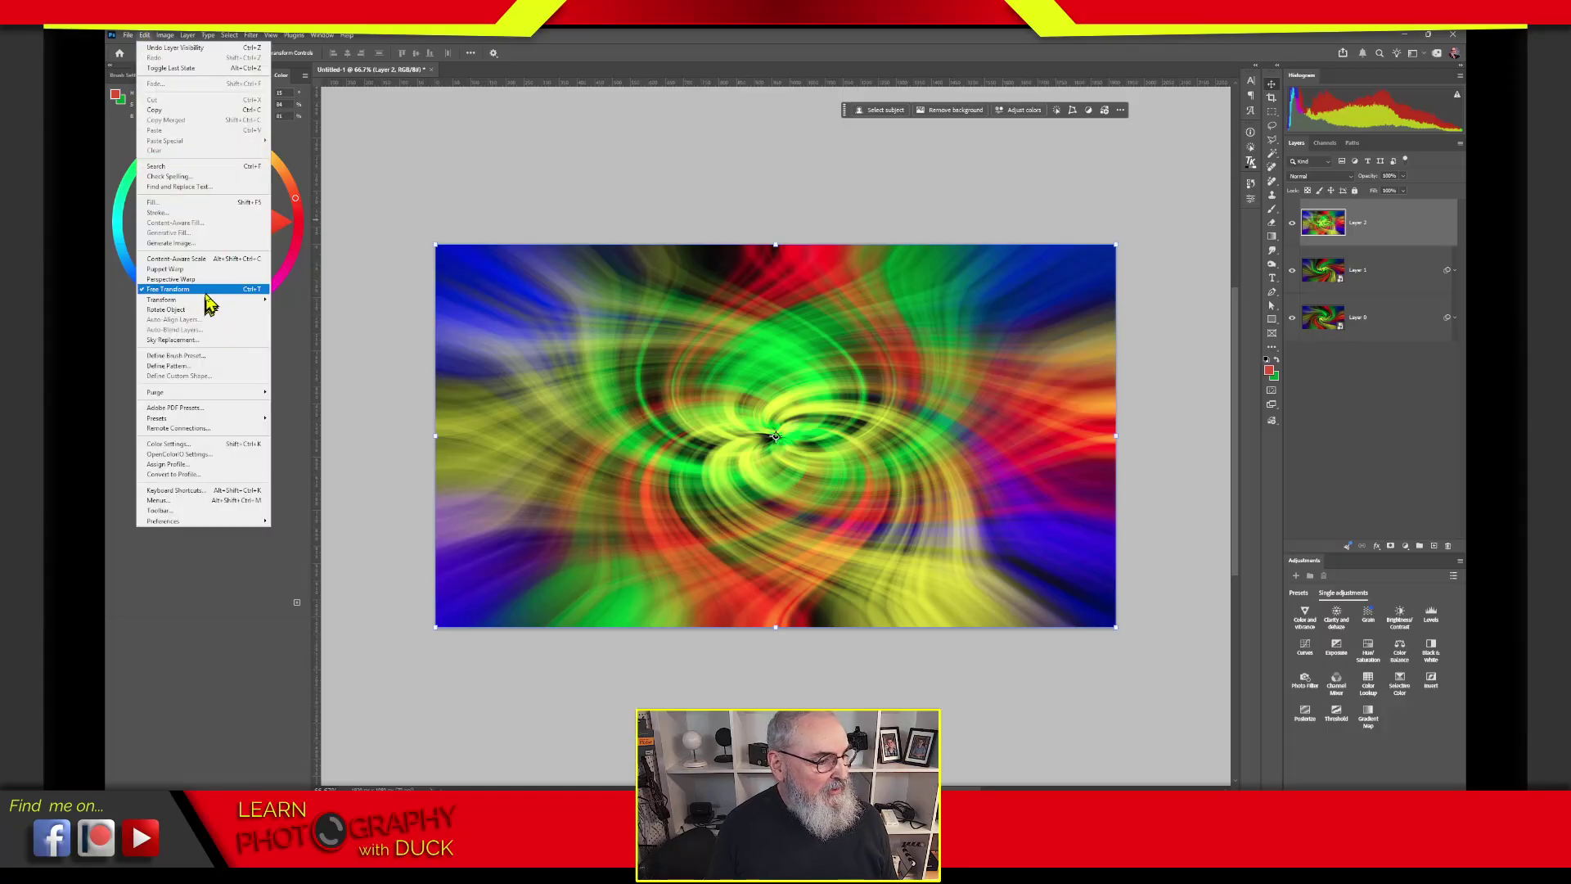
pyautogui.moveTo(209, 300)
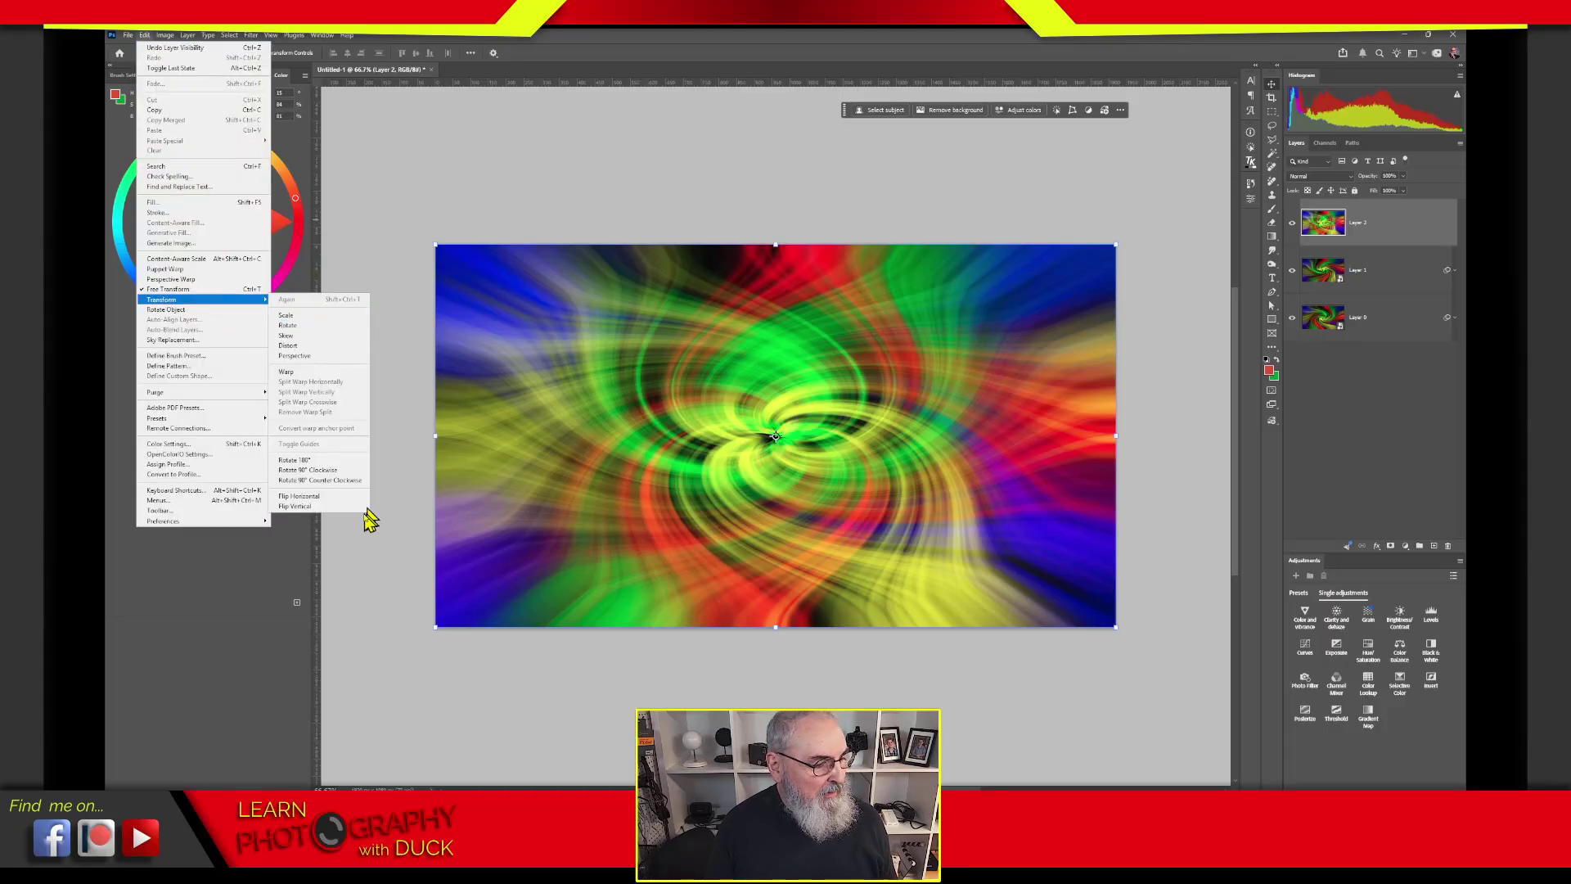
pyautogui.click(319, 498)
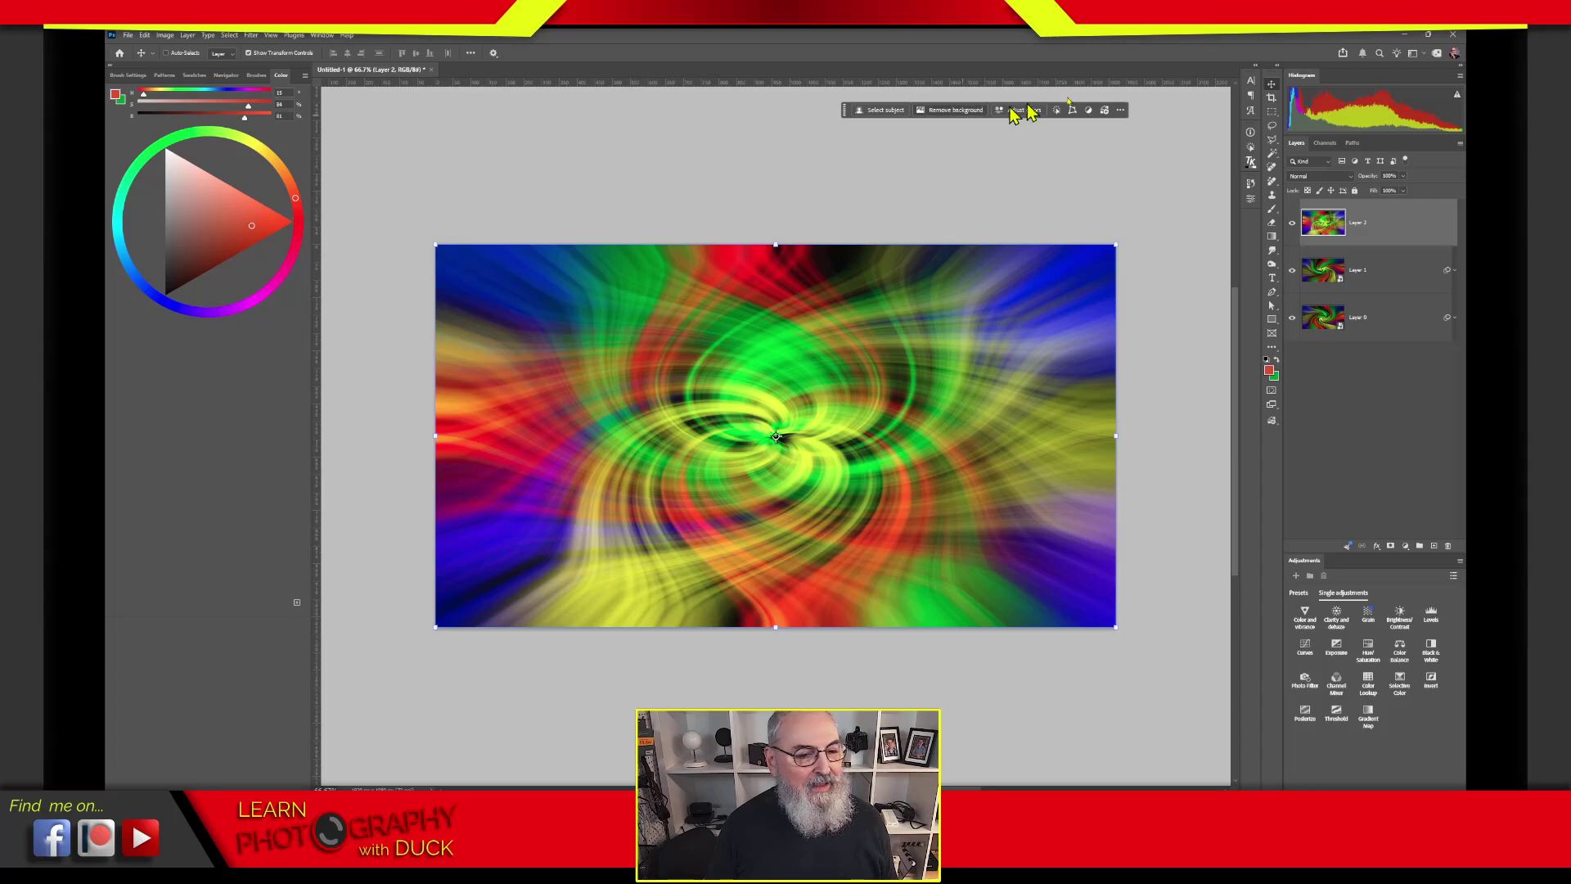
# Step: Make a rectangular selection of the canvas's left half and turn it into a layer mask on the flipped Layer 2
pyautogui.click(1270, 112)
pyautogui.click(1272, 116)
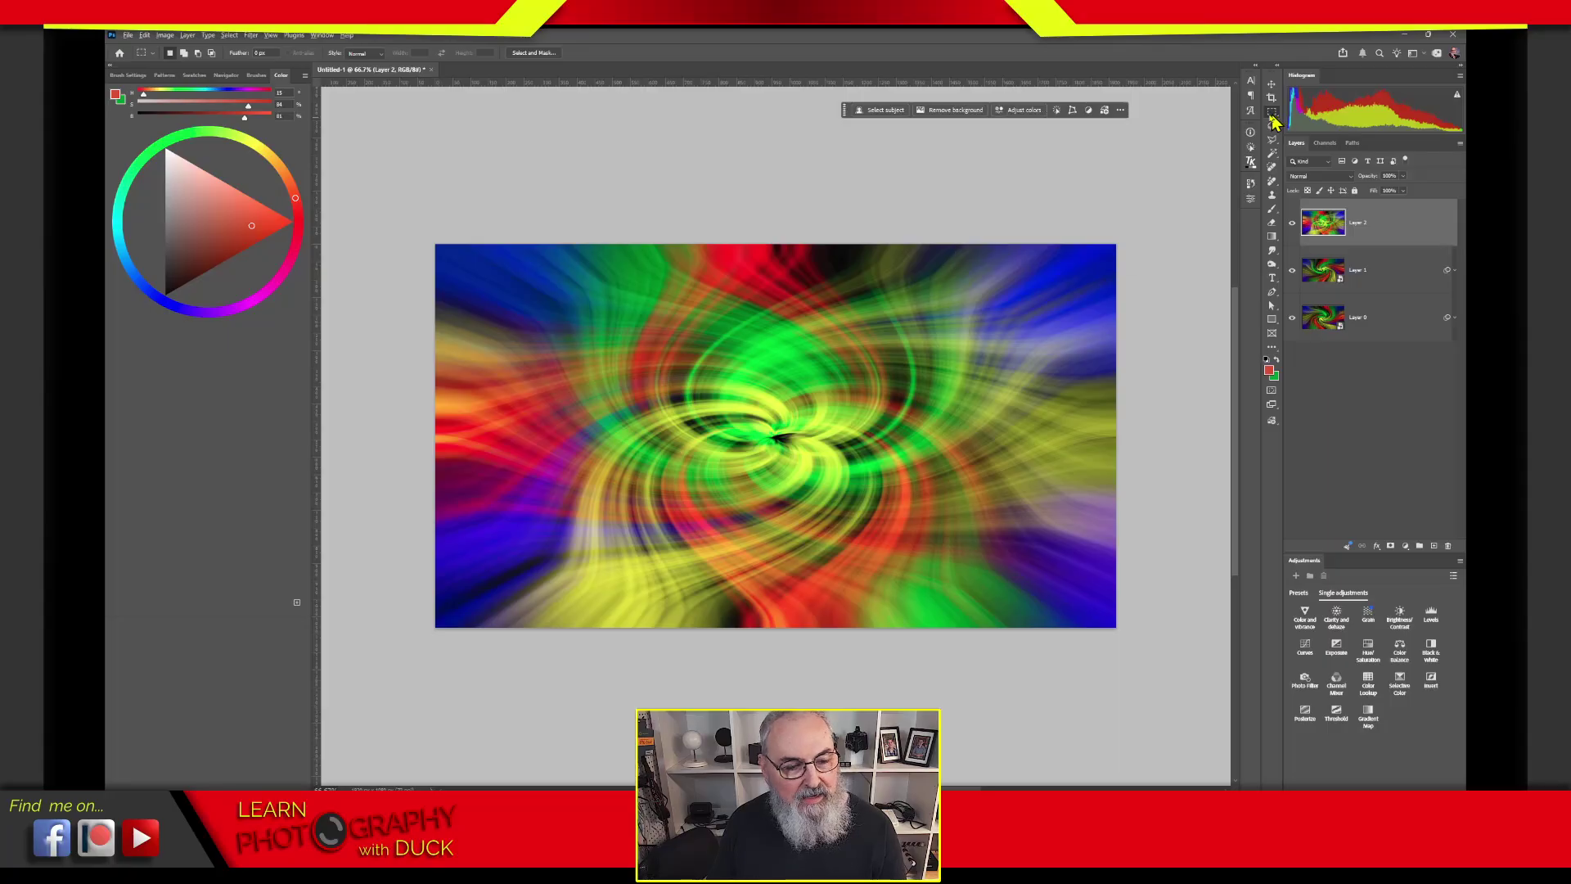
pyautogui.moveTo(437, 245); pyautogui.dragTo(777, 680)
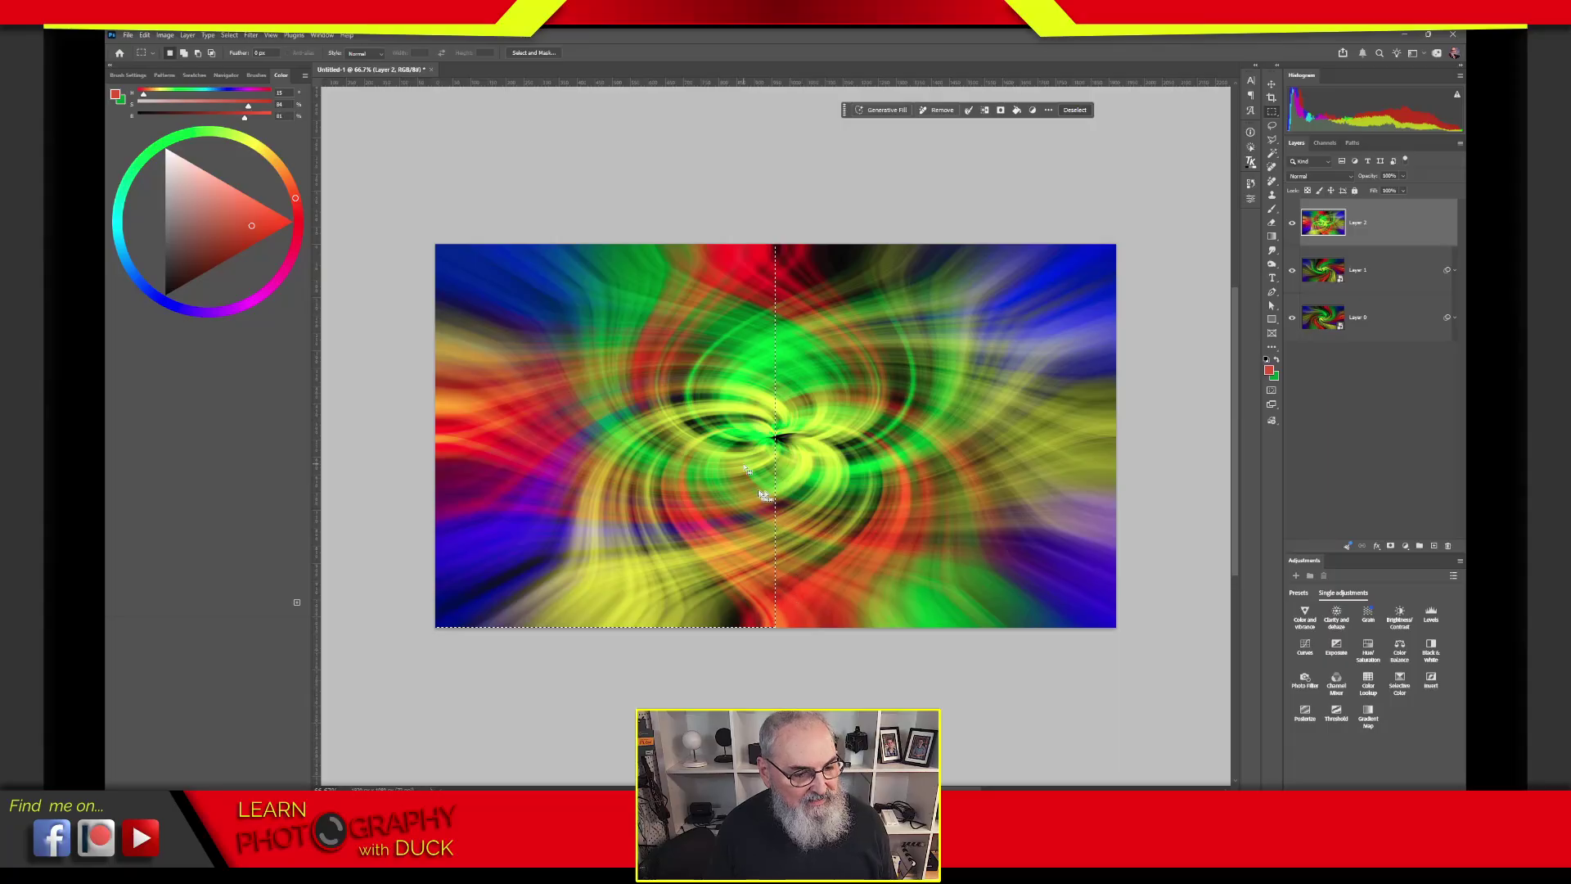
pyautogui.click(1391, 546)
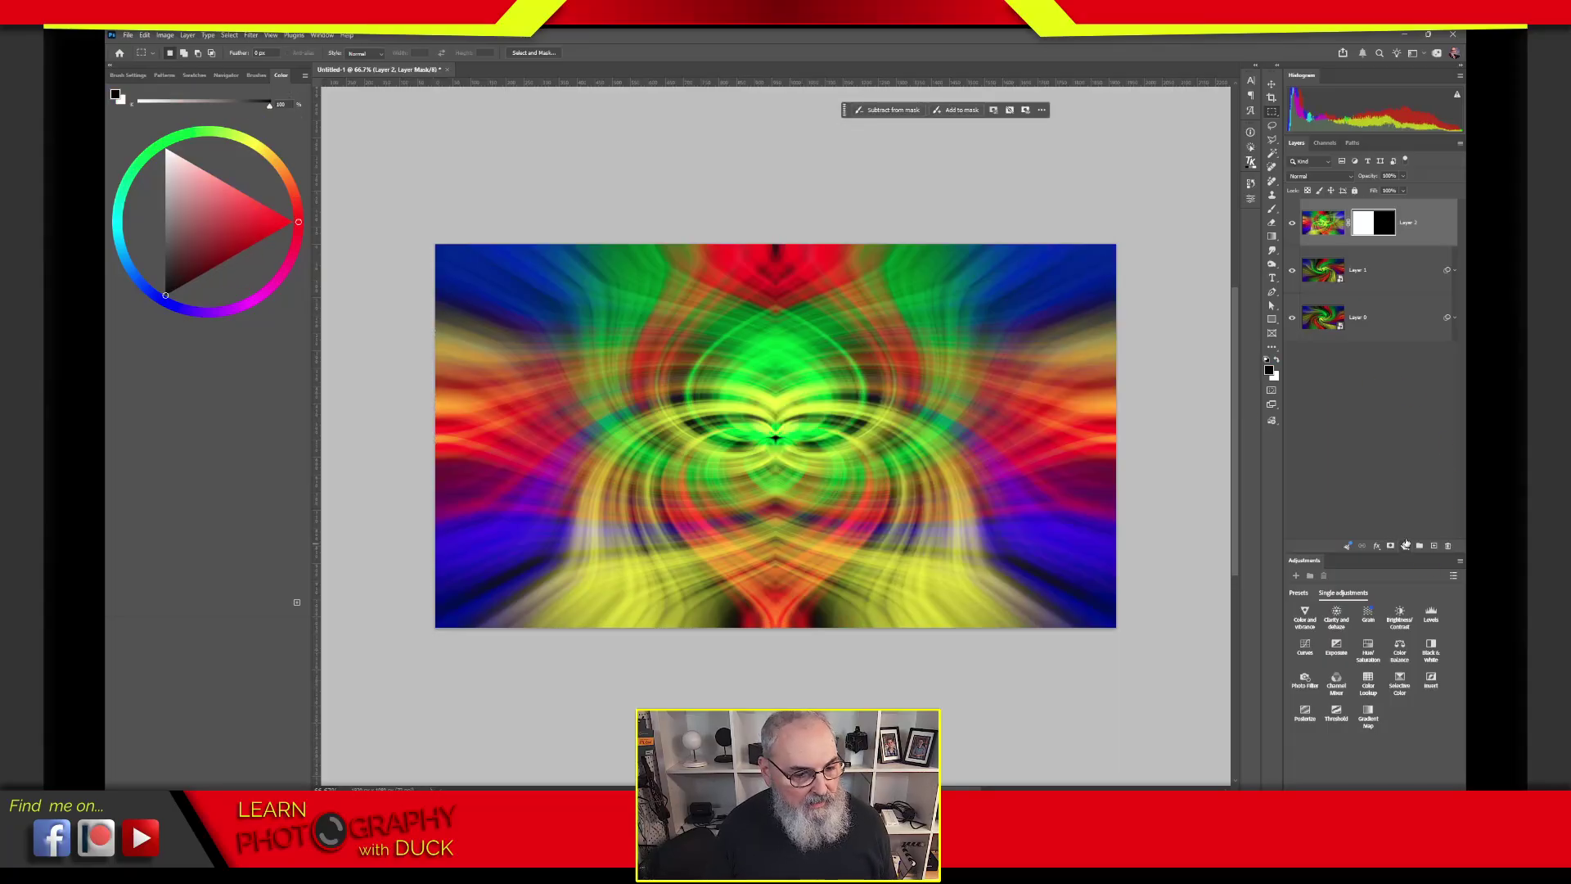
pyautogui.click(1374, 443)
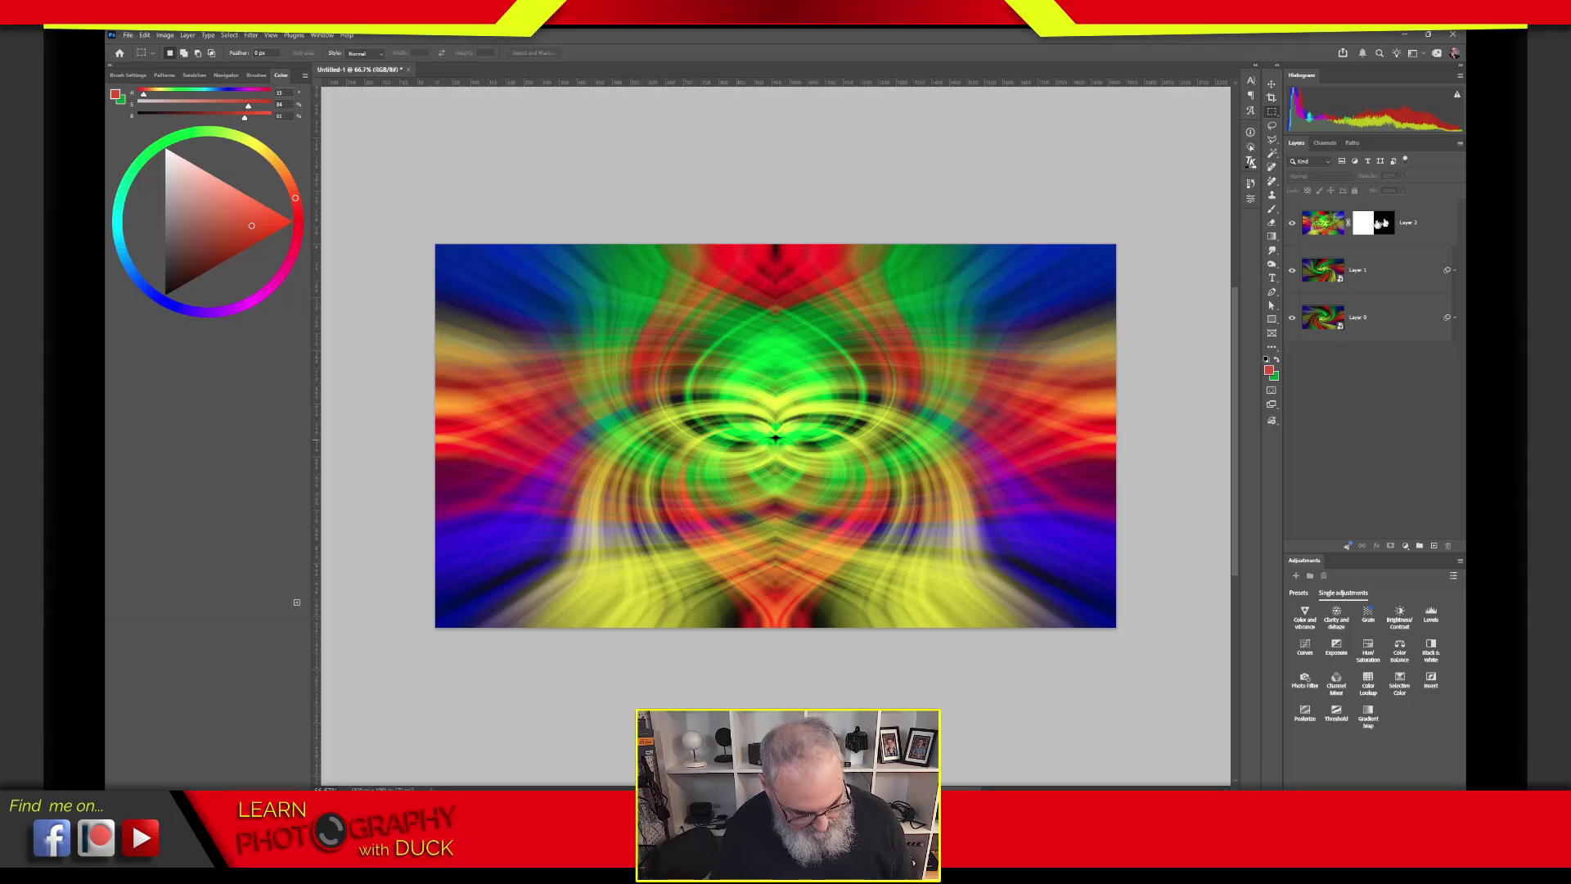
# Step: Compare the image with and without the masked Layer 2 by toggling that layer's visibility
pyautogui.click(1292, 223)
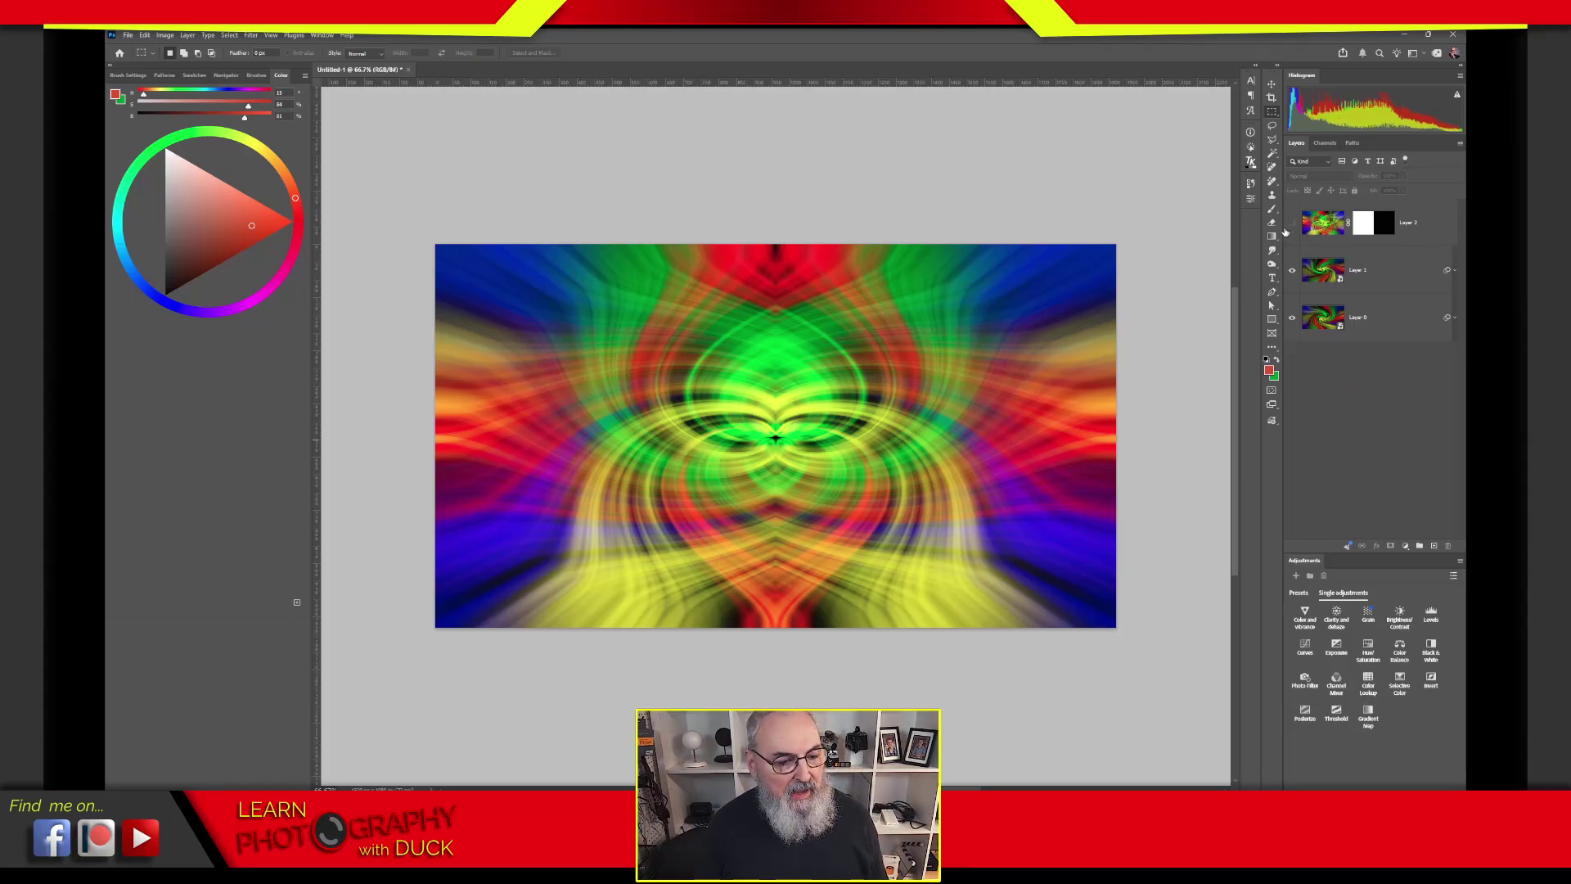
pyautogui.moveTo(1283, 232); pyautogui.dragTo(1278, 232)
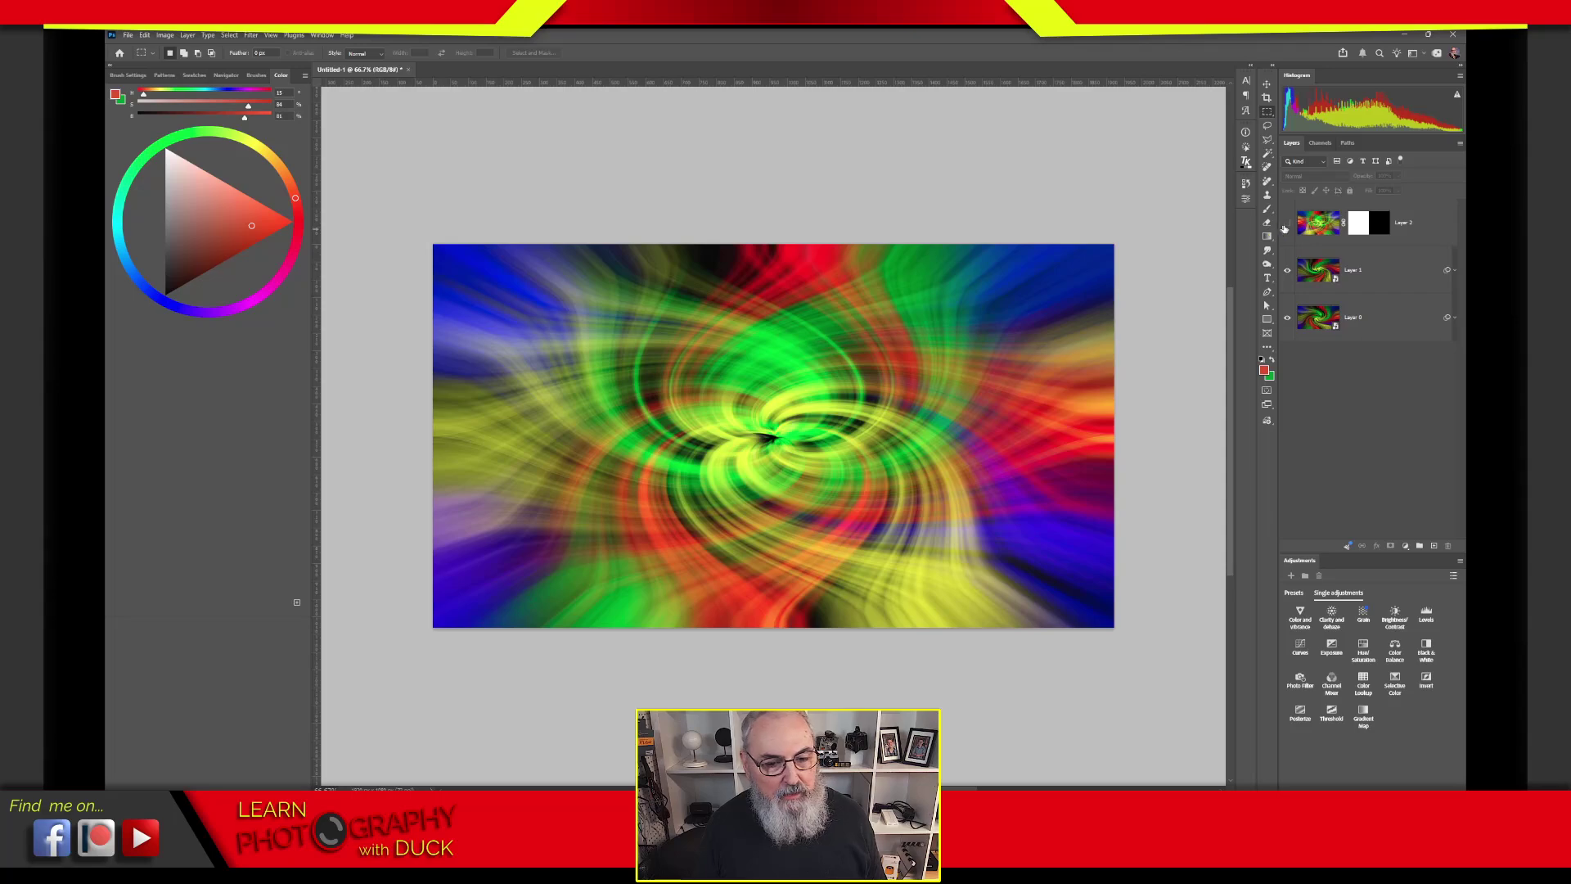
pyautogui.click(1286, 224)
pyautogui.click(1288, 225)
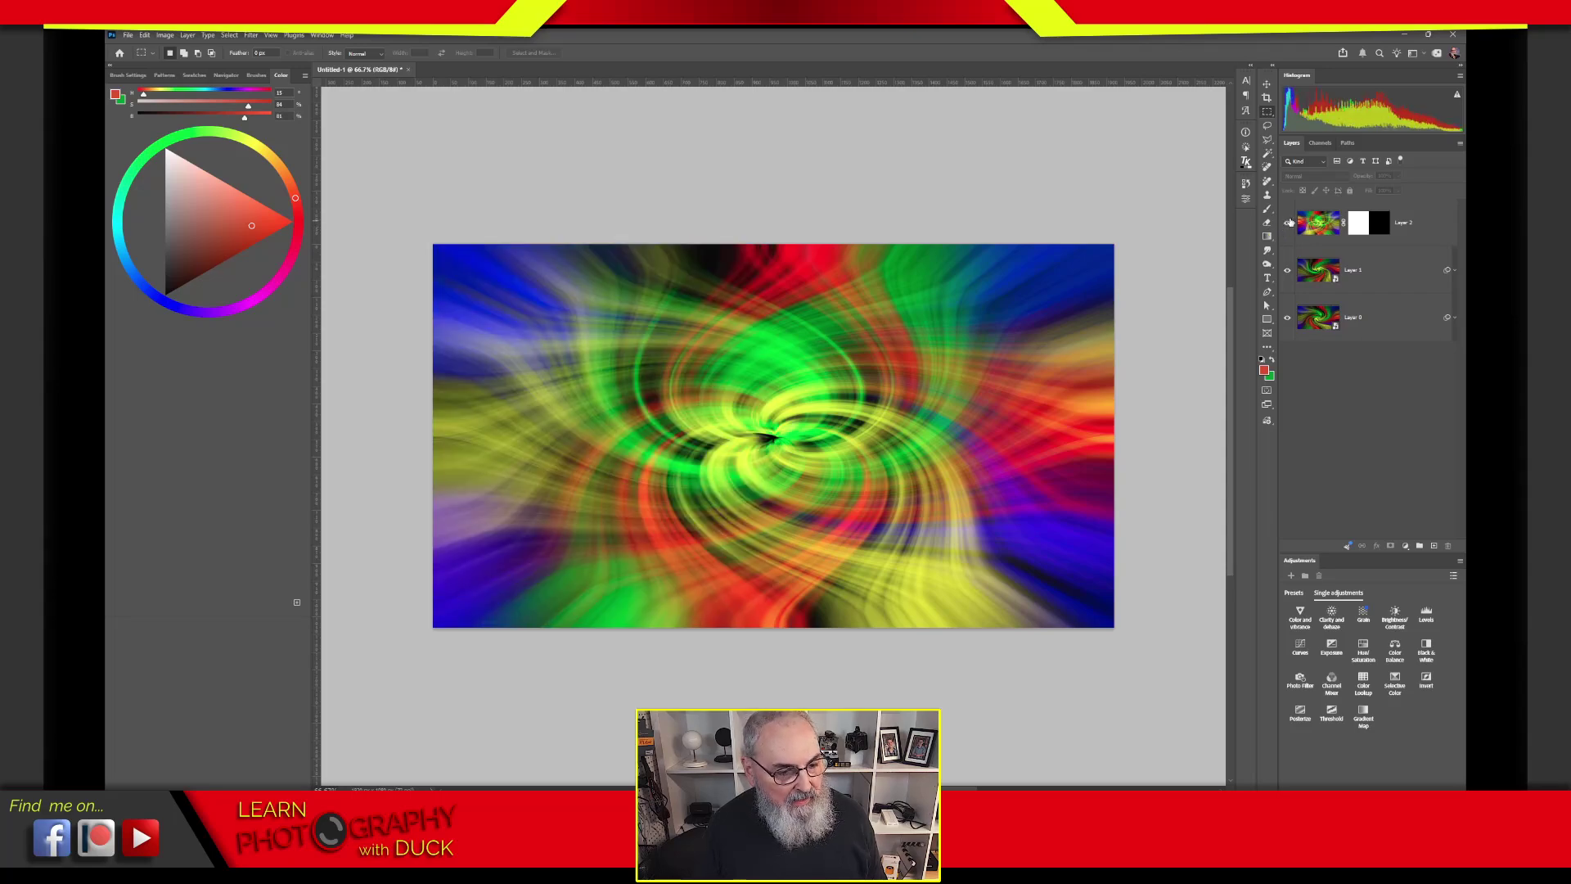
pyautogui.click(1289, 223)
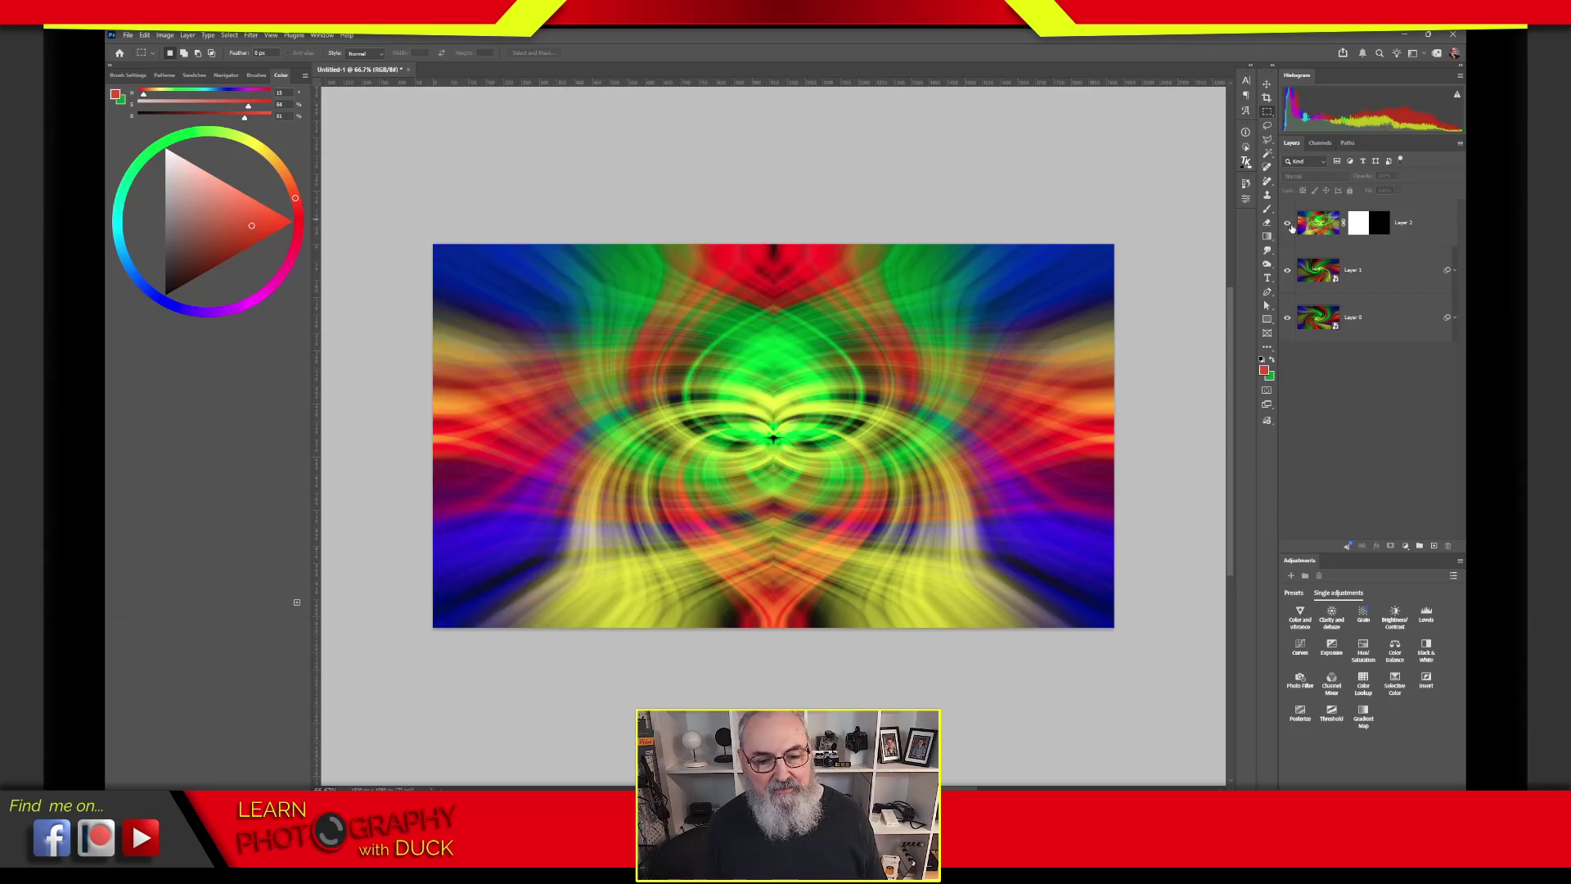
pyautogui.click(1287, 225)
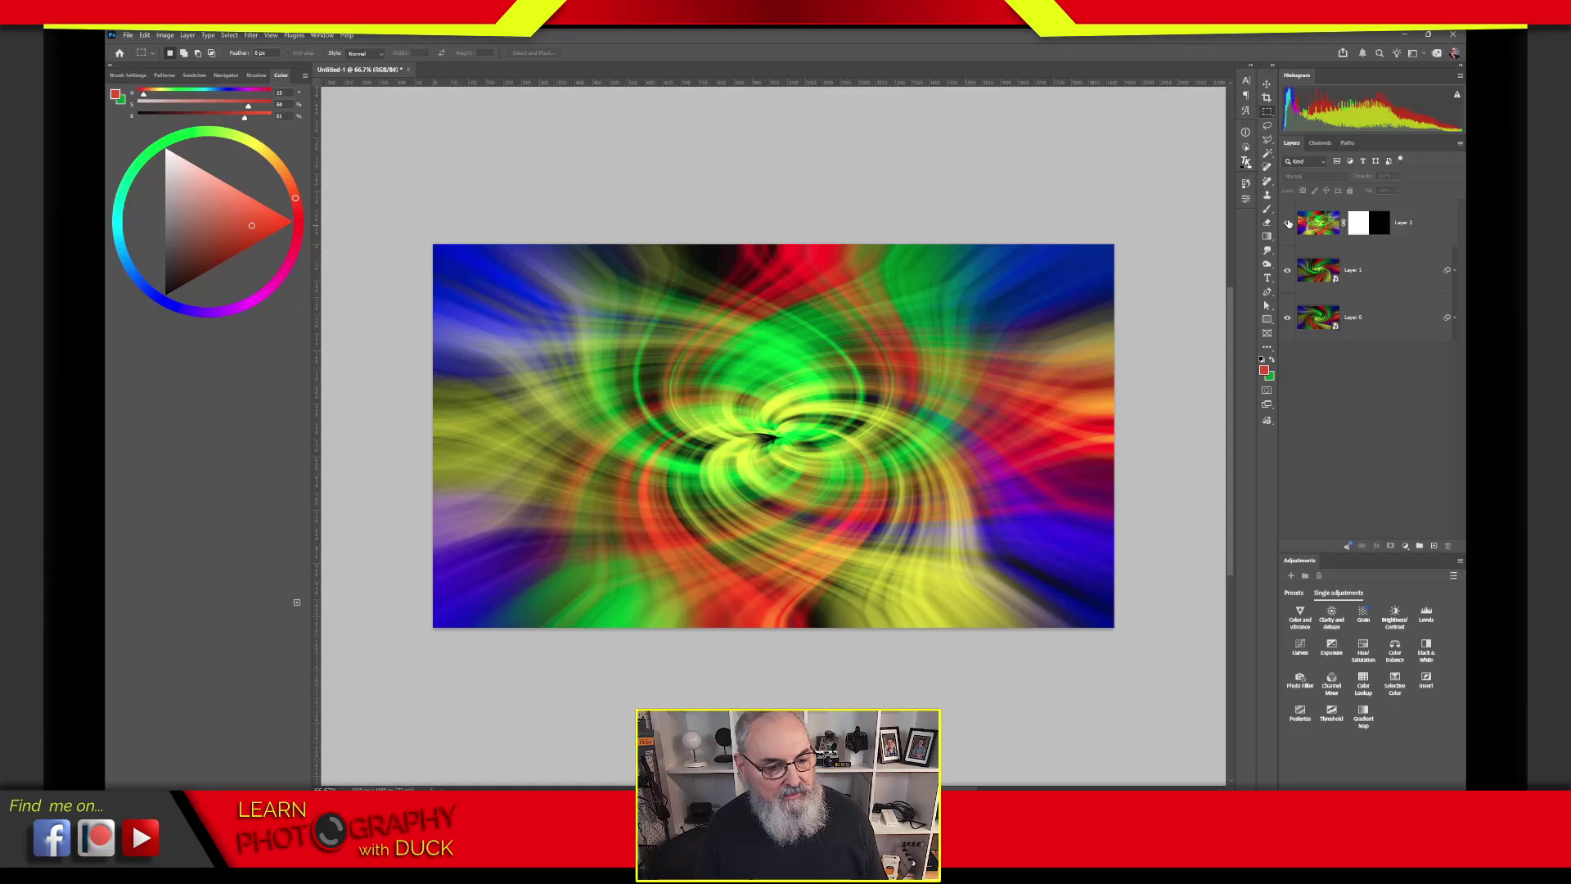
pyautogui.click(1288, 223)
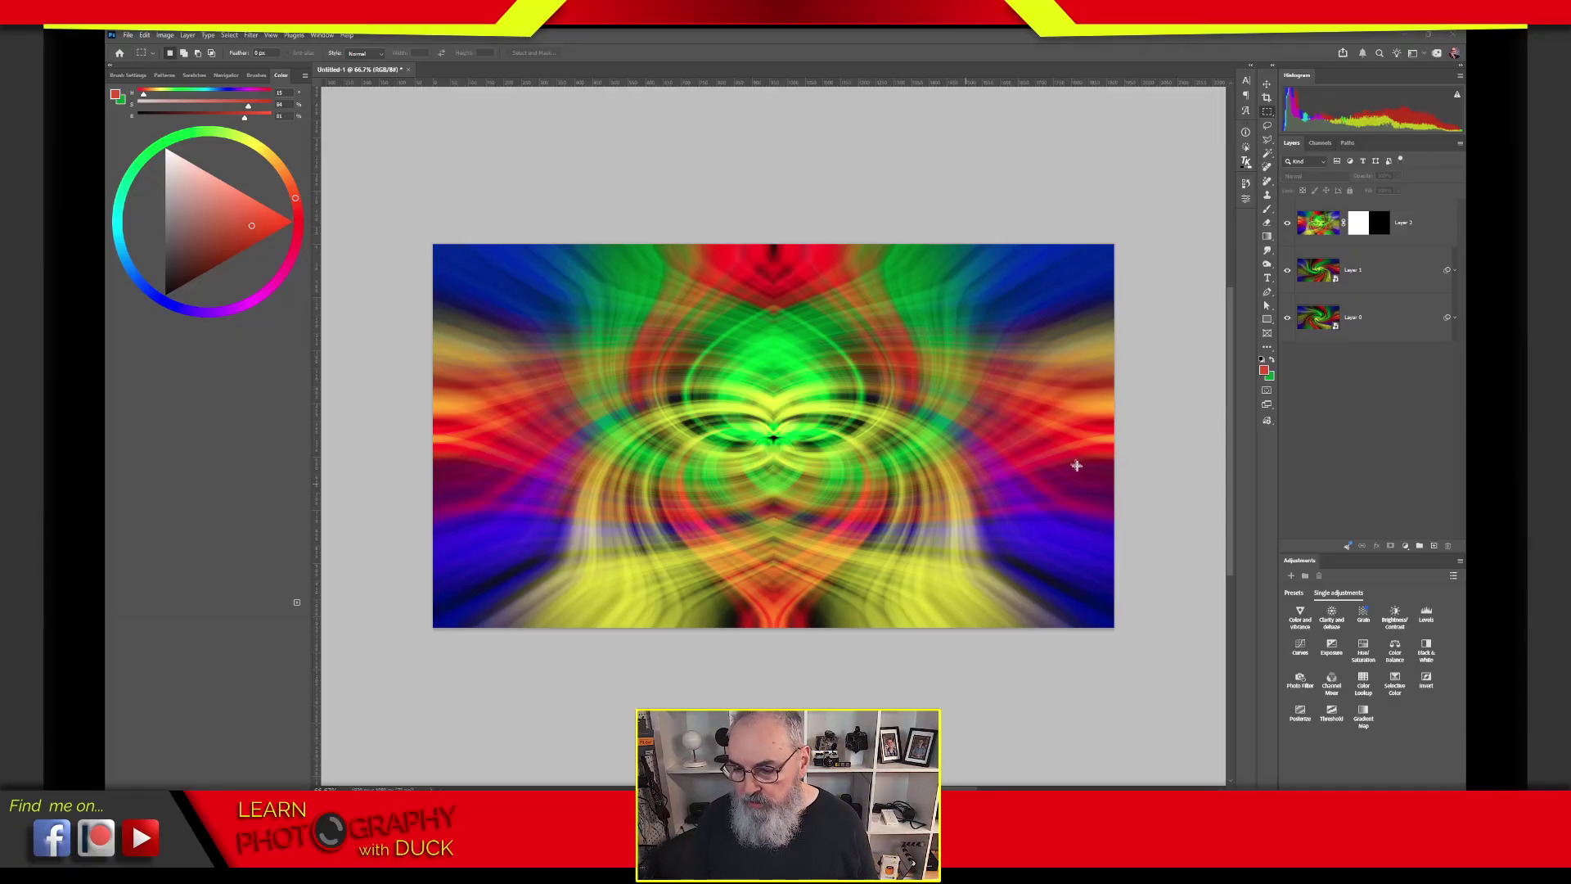
# Step: Switch to Lightroom Classic and open the colorful candy photo for editing in Adobe Photoshop
pyautogui.hotkey('alt', 'Tab')
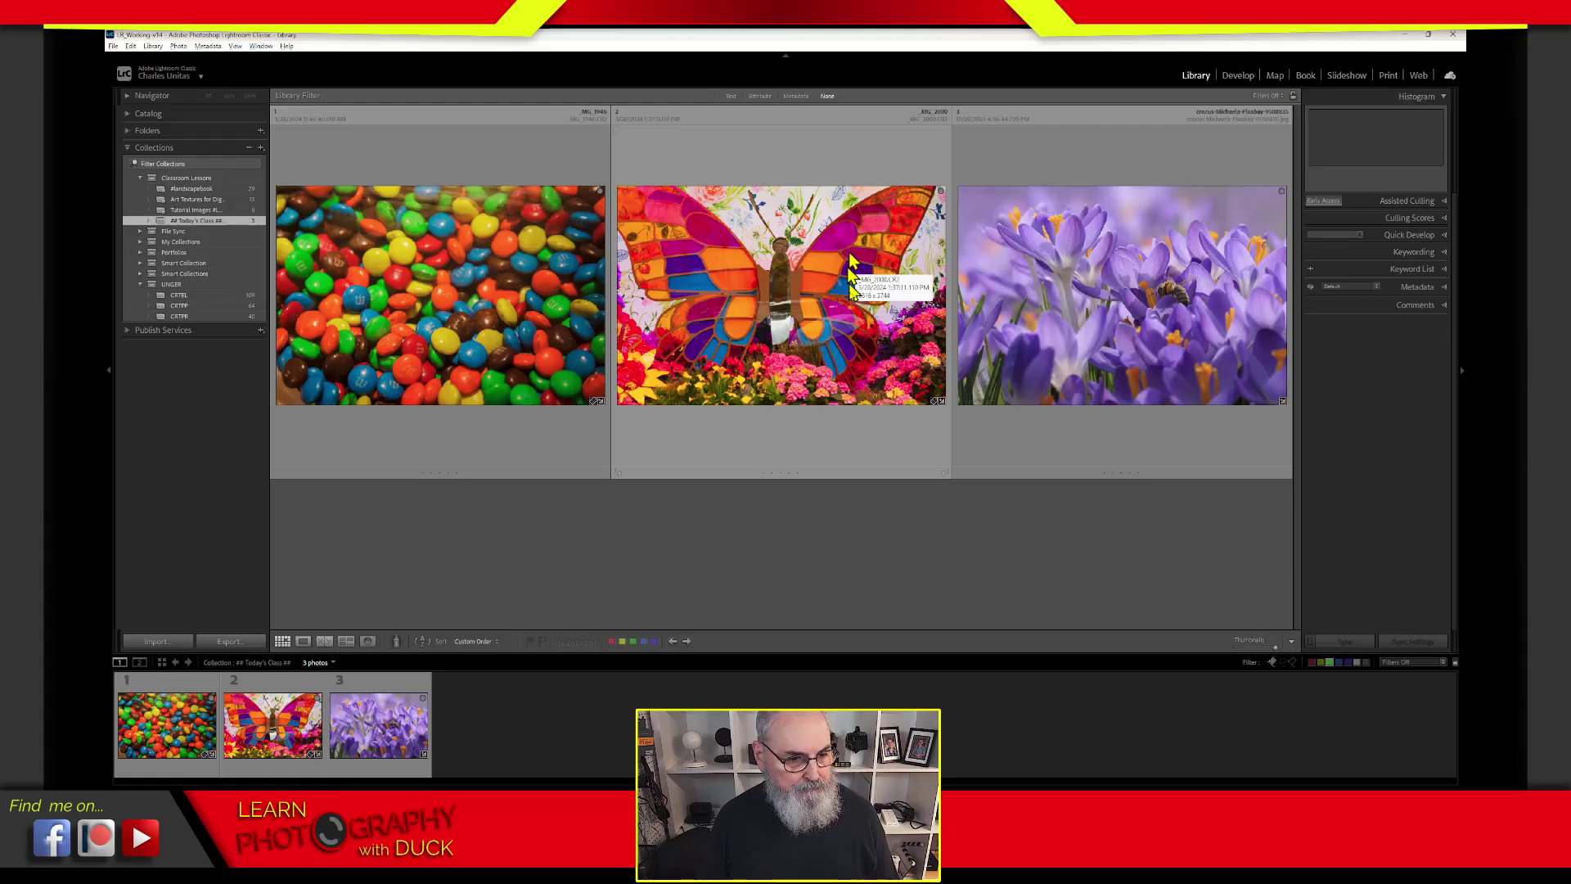
pyautogui.click(1191, 303)
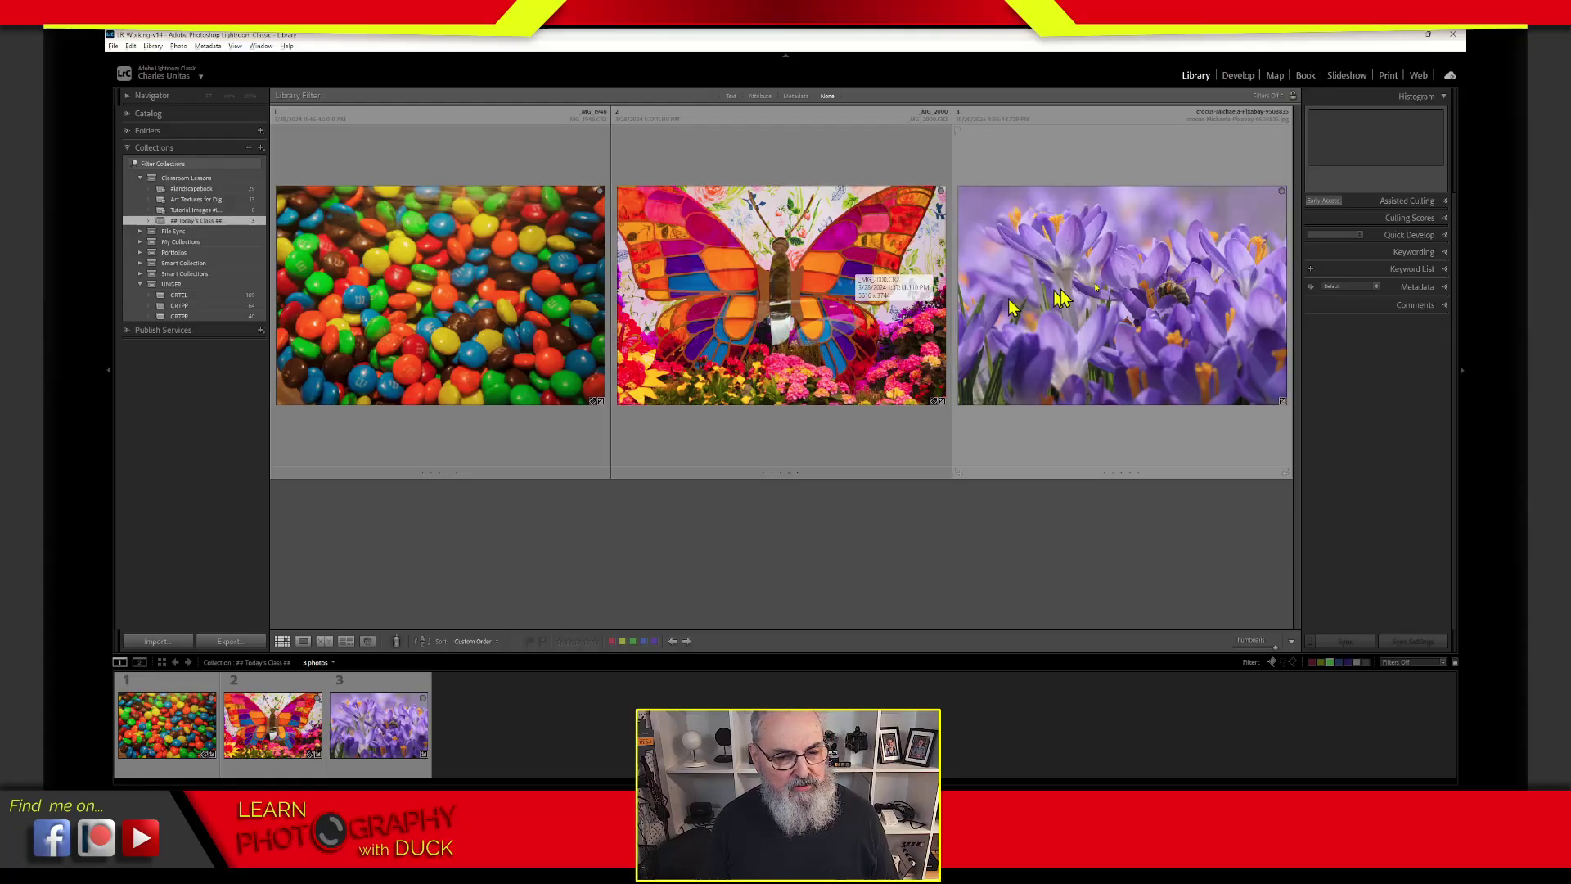
pyautogui.click(1167, 442)
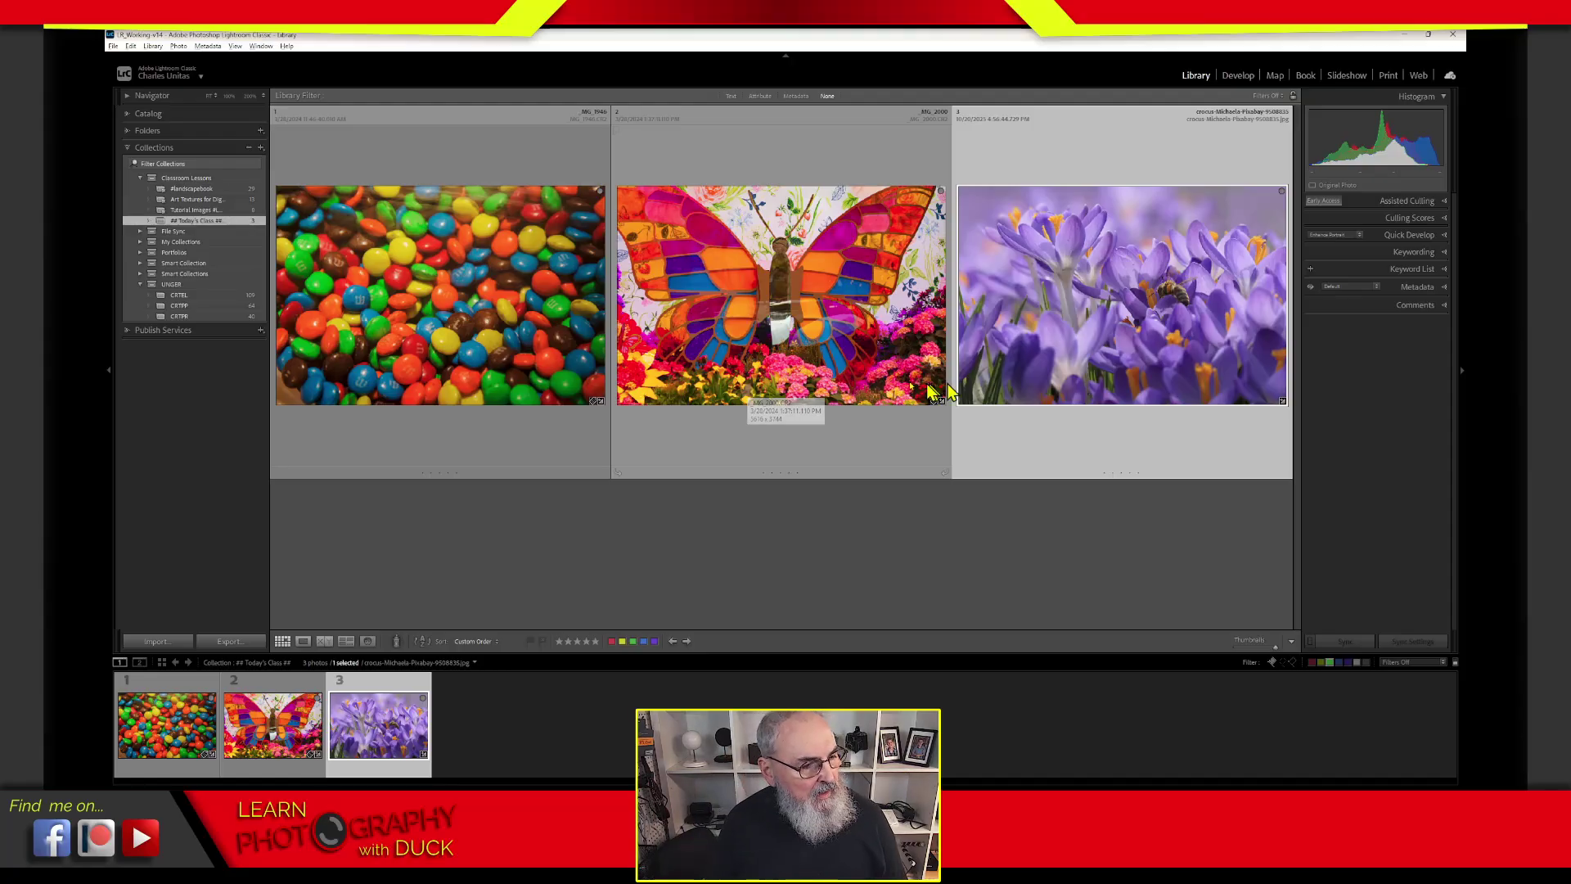
pyautogui.click(481, 455)
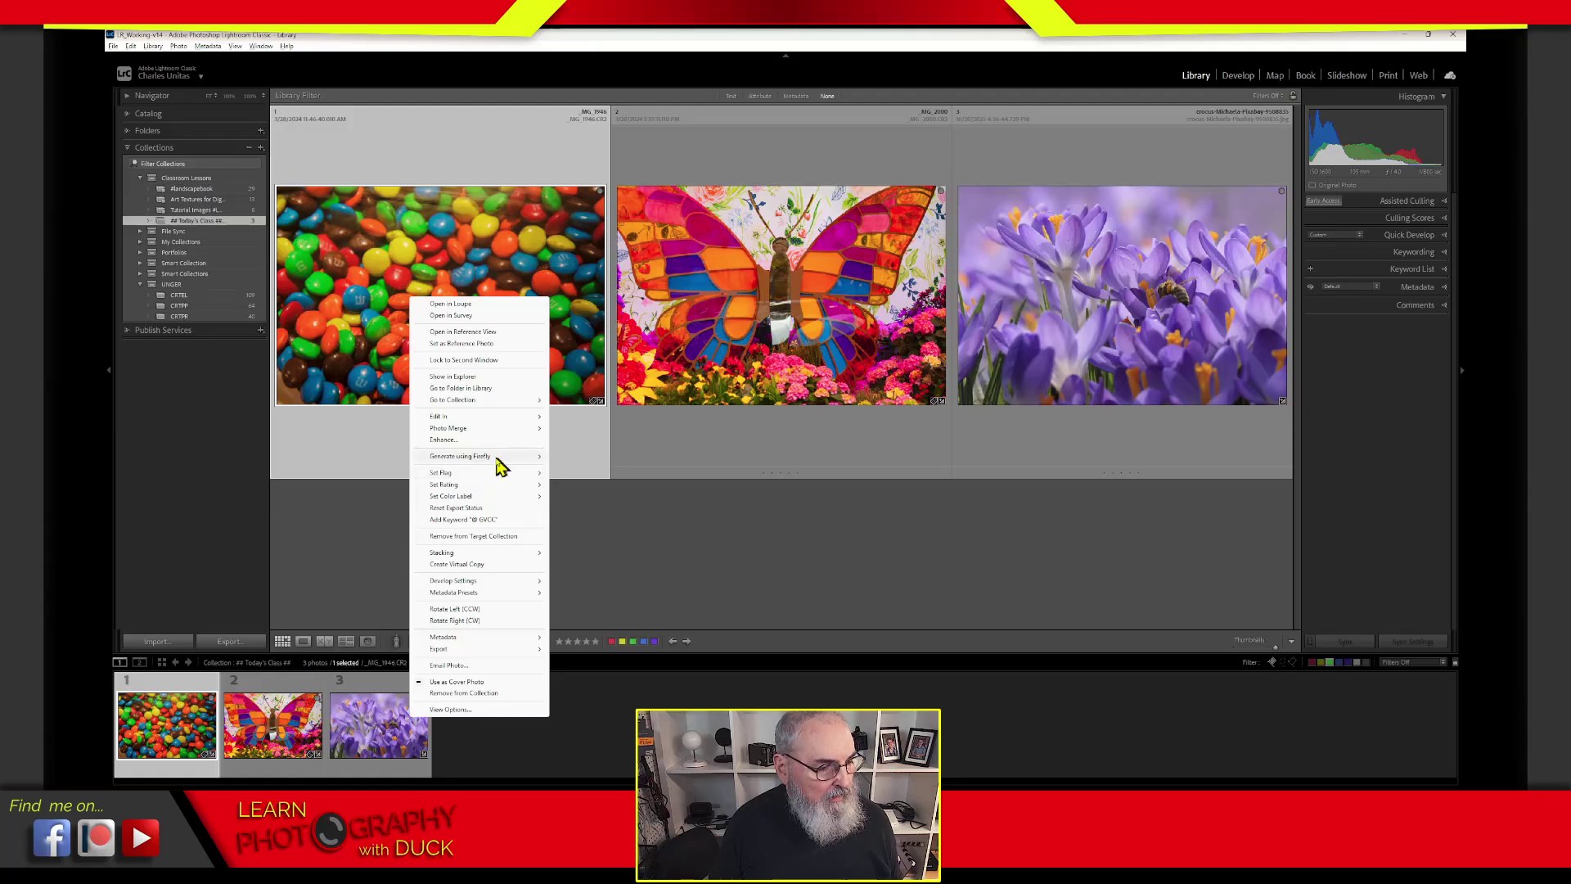
pyautogui.moveTo(557, 419)
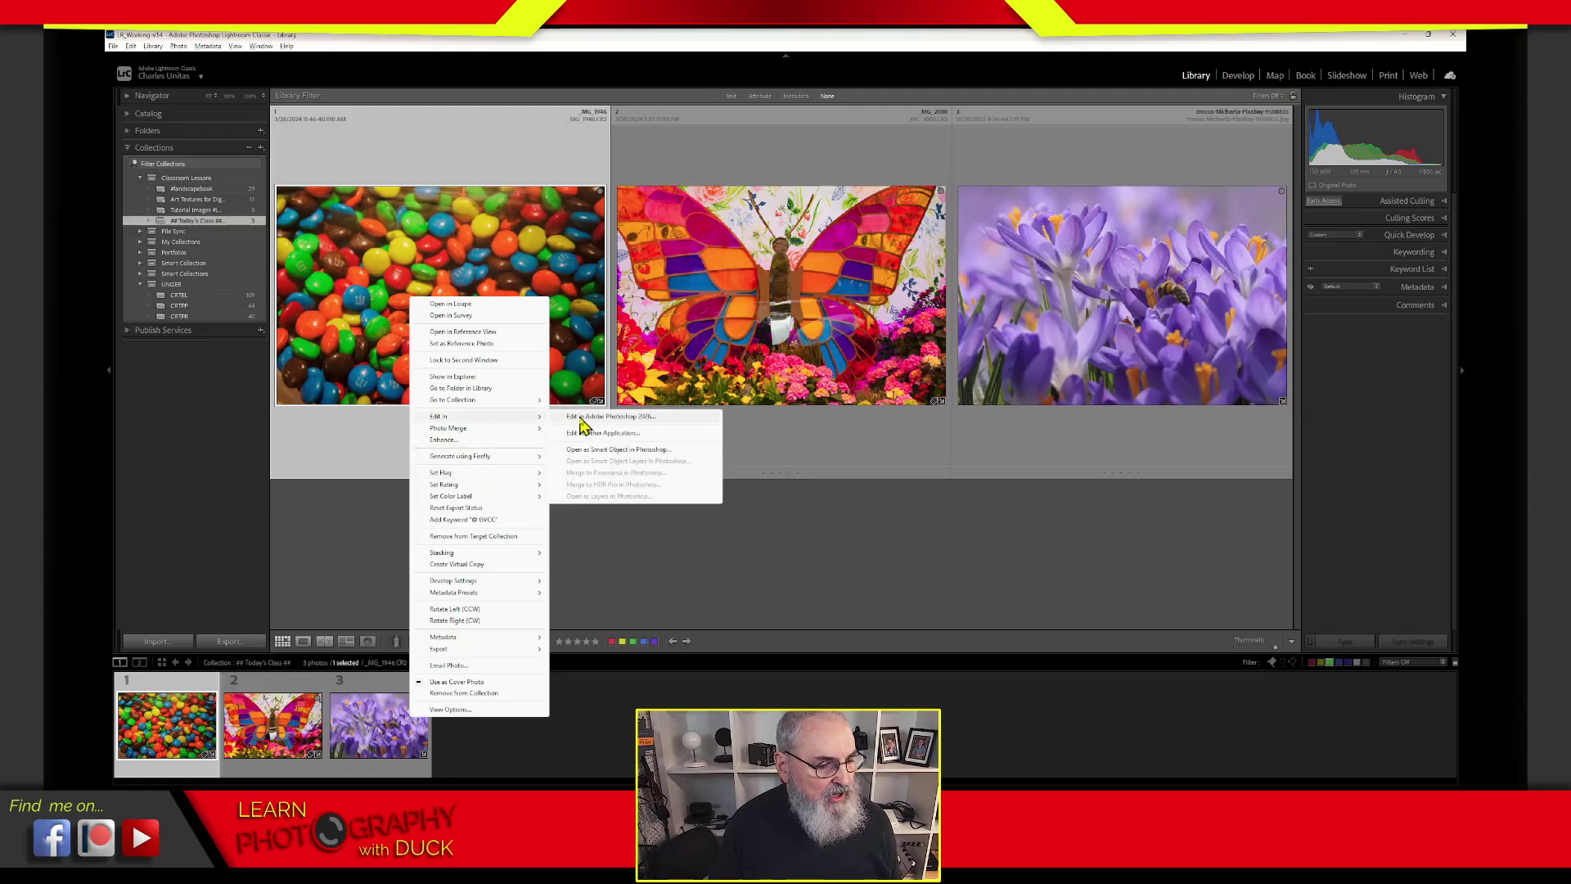
pyautogui.click(406, 246)
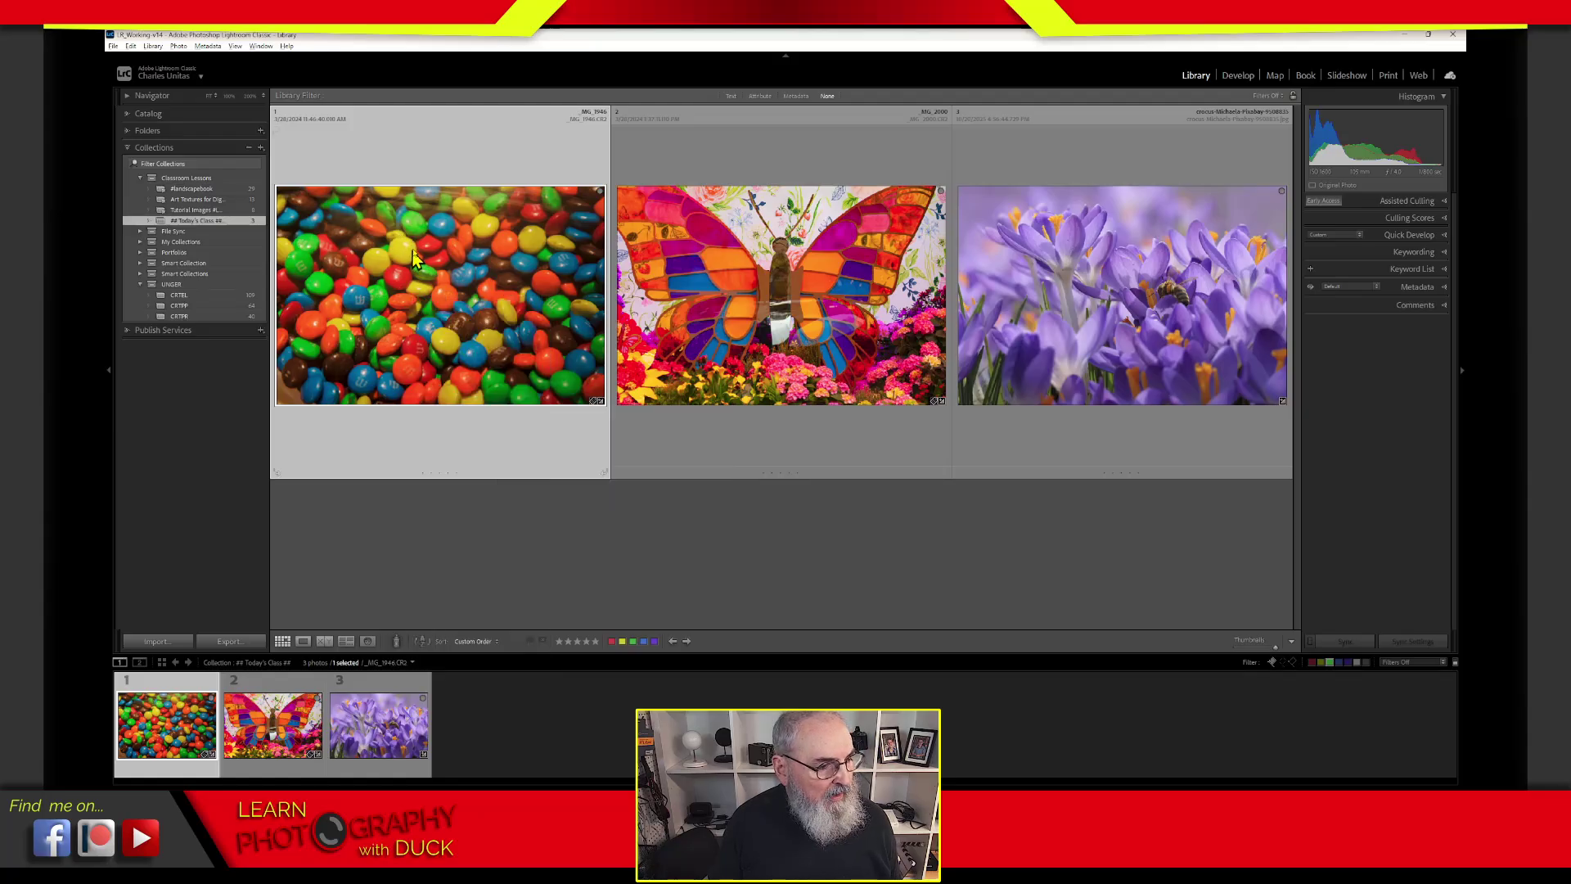
pyautogui.rightClick(419, 232)
pyautogui.moveTo(483, 352)
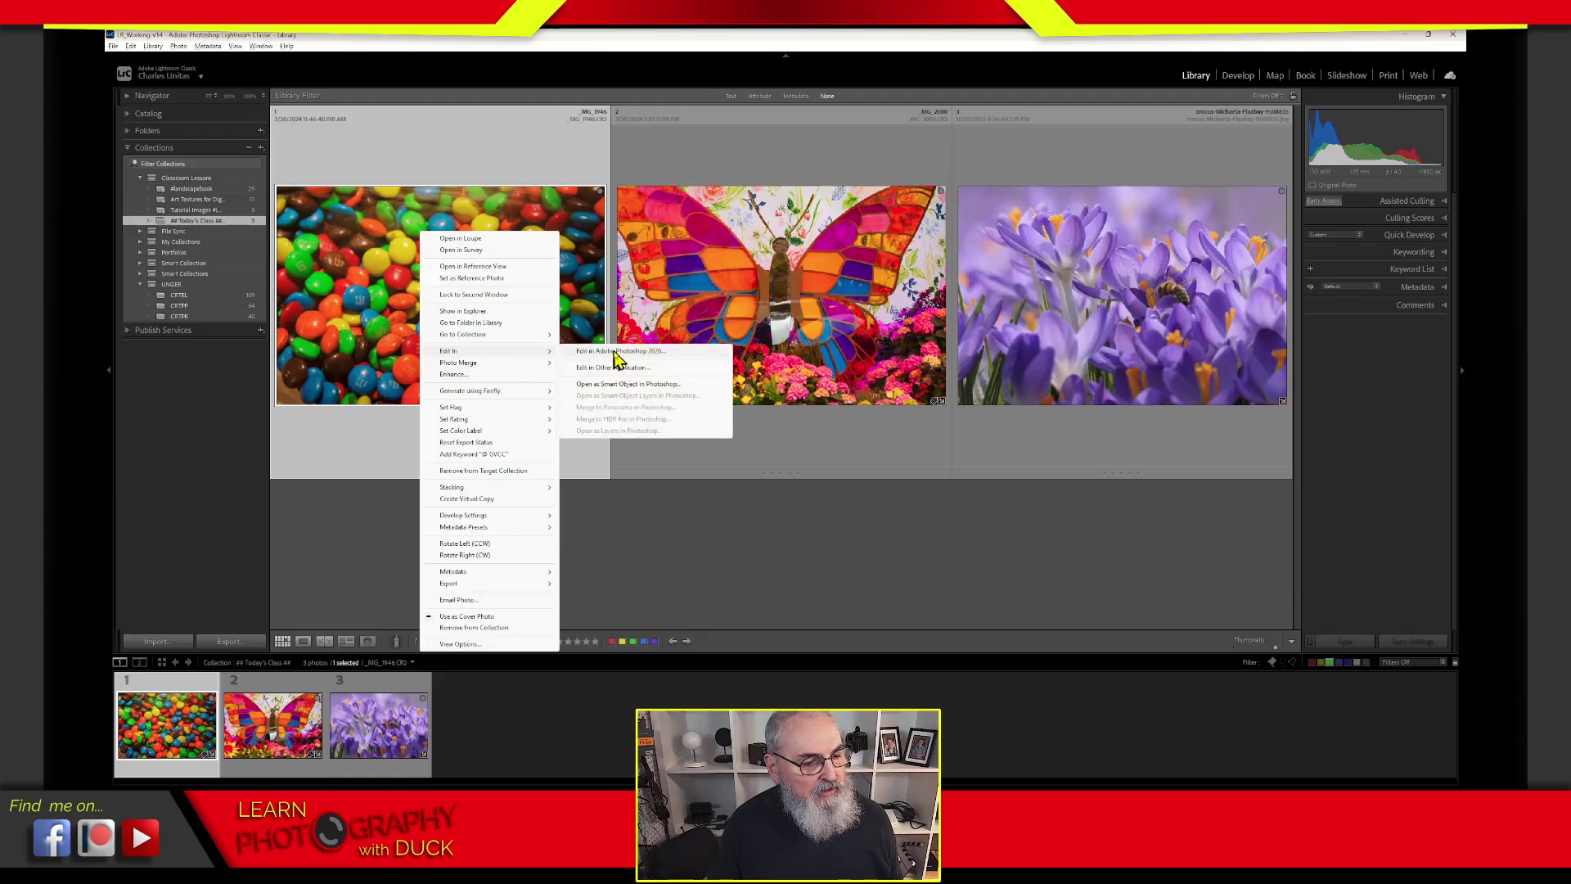
pyautogui.click(619, 352)
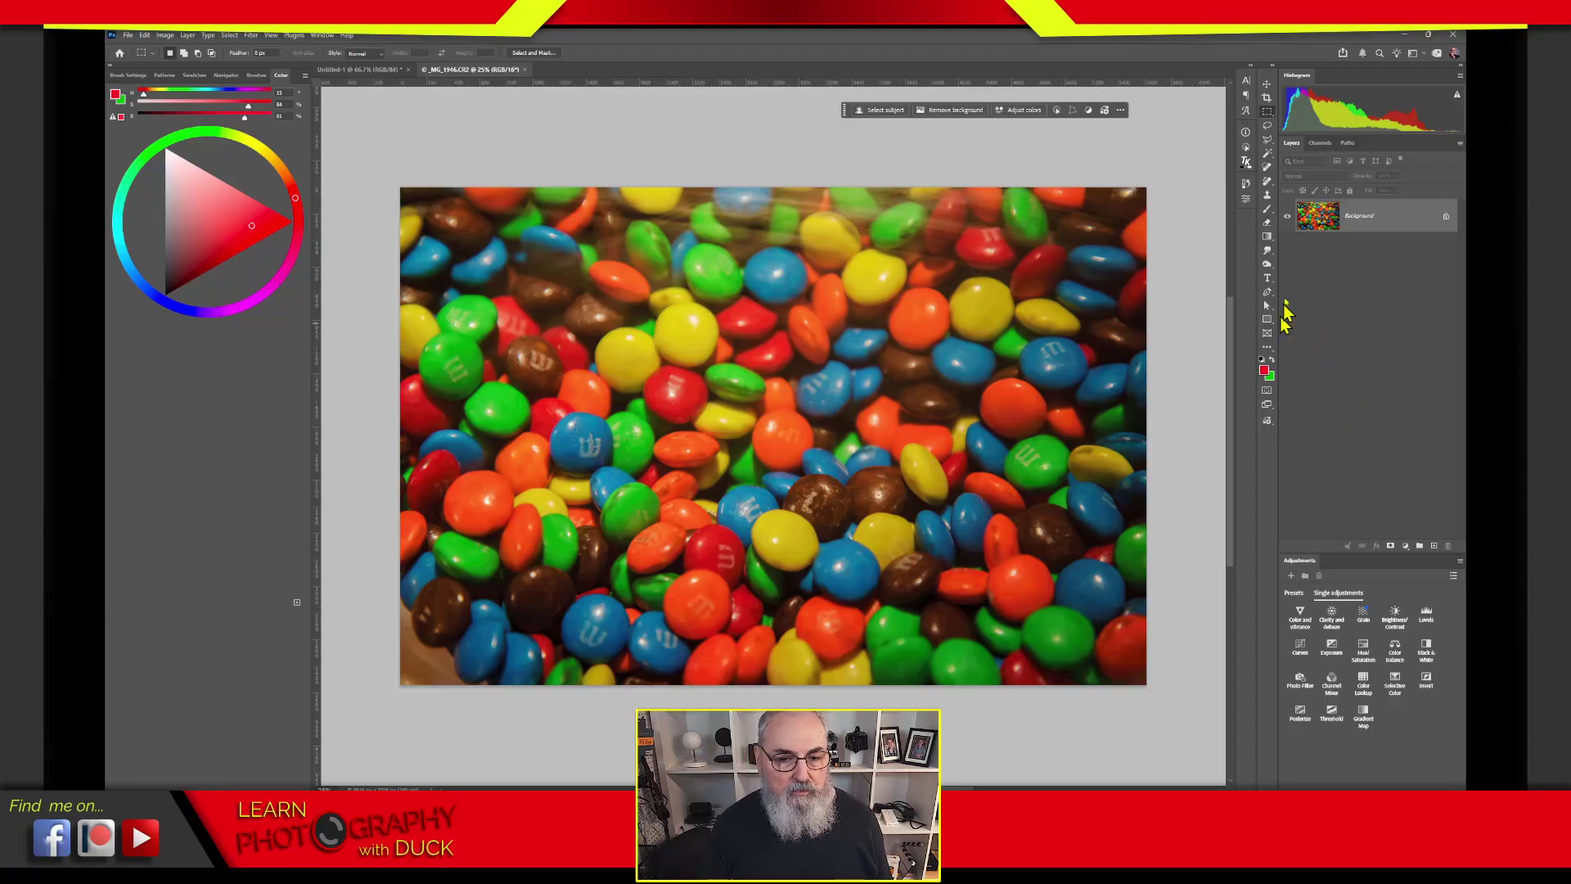
# Step: Convert the candy photo's background to a smart object and apply the Mezzotint filter with the Long Strokes type
pyautogui.rightClick(1388, 203)
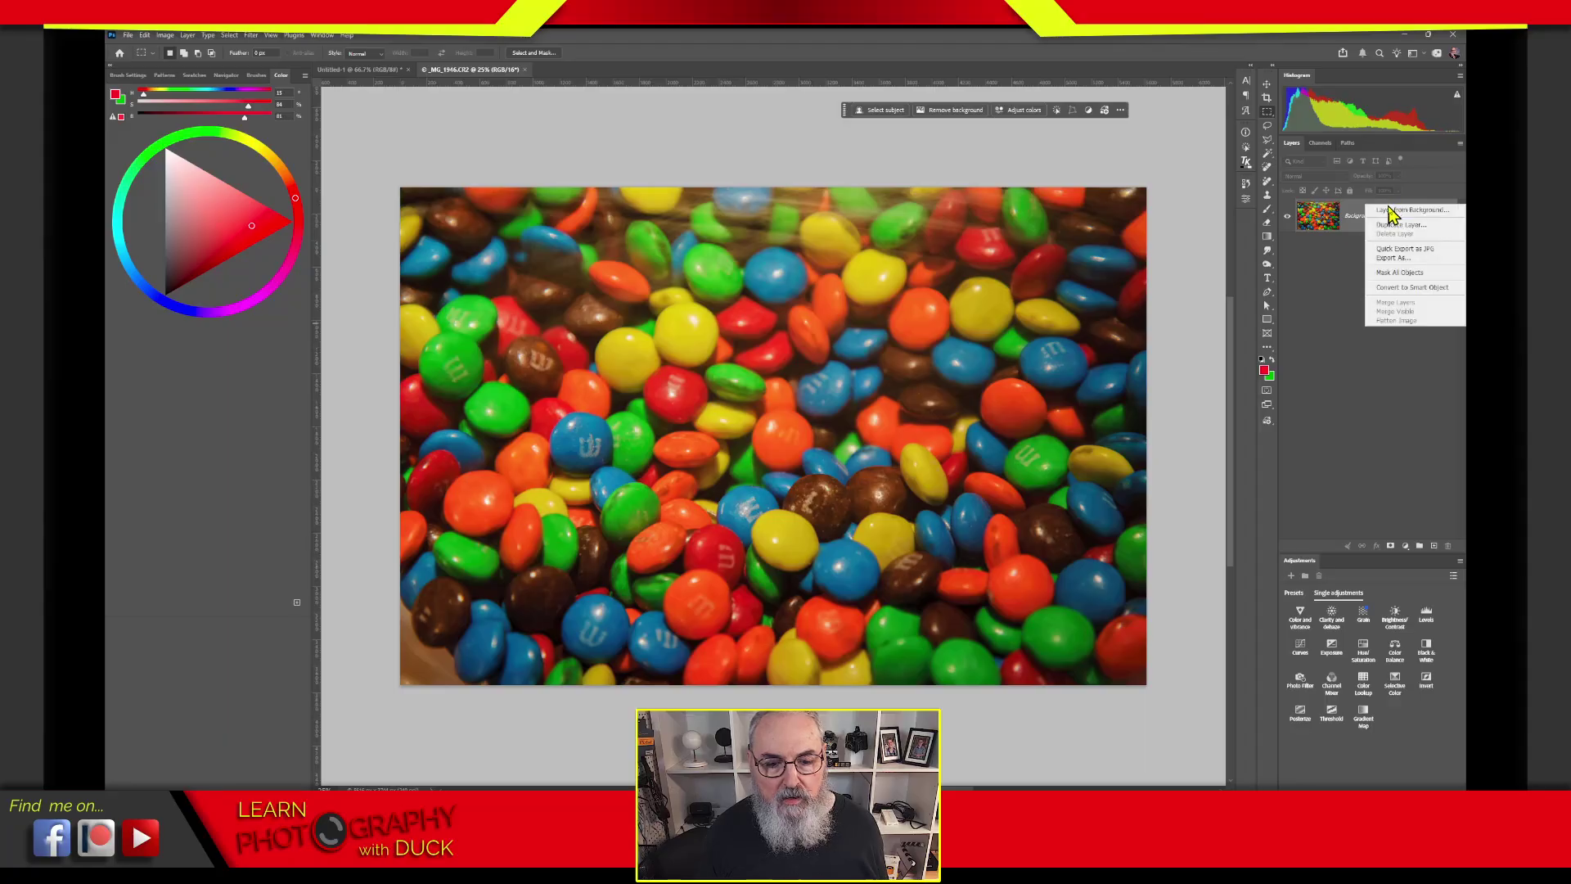
pyautogui.click(1393, 290)
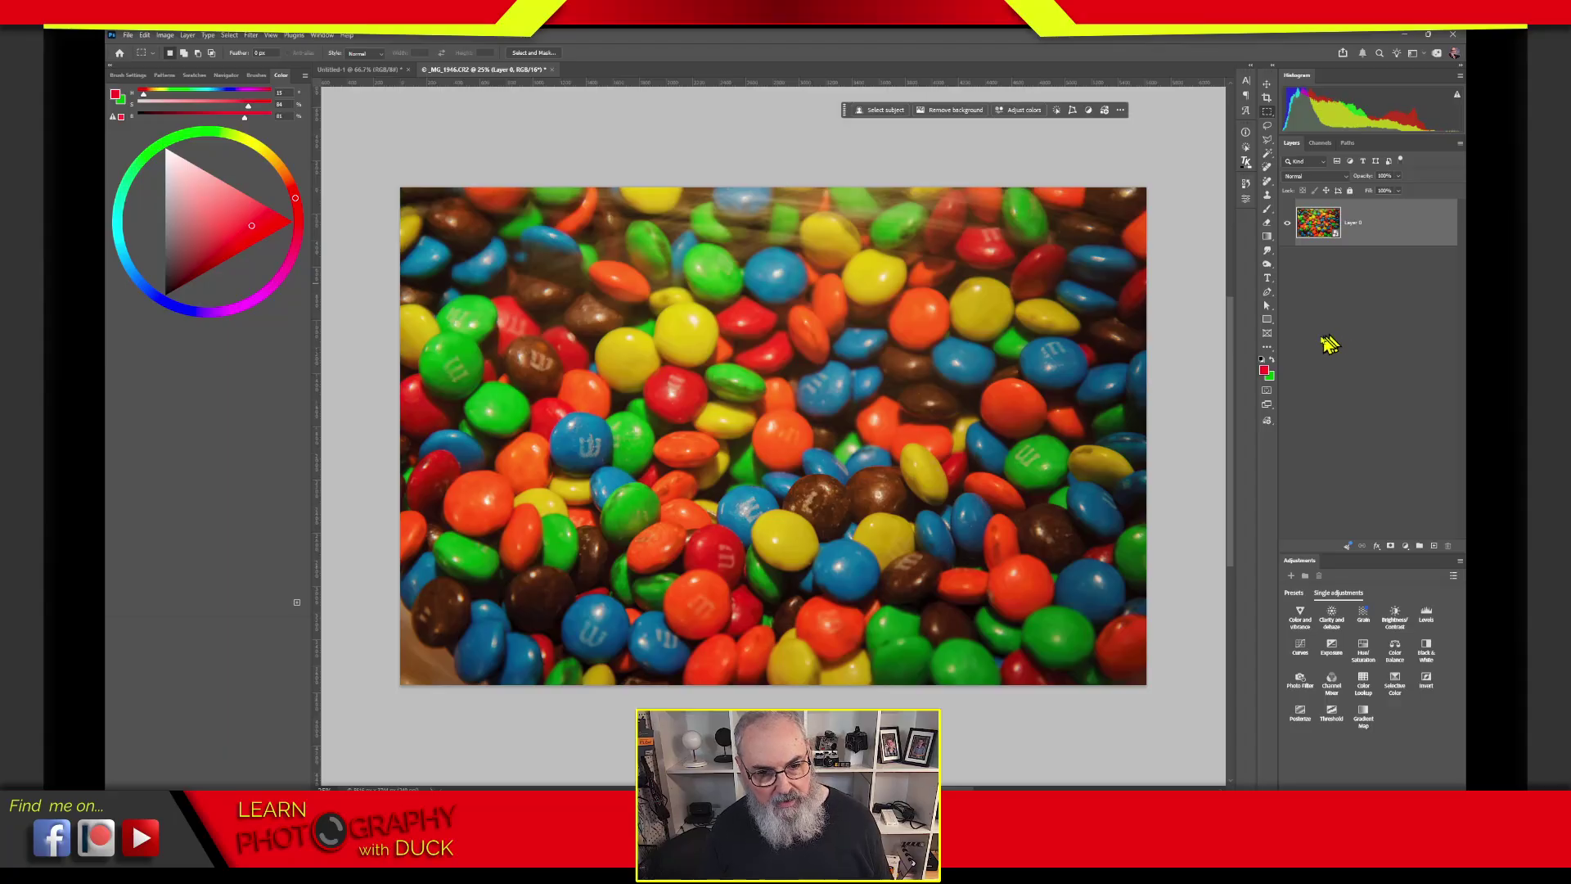
pyautogui.click(251, 35)
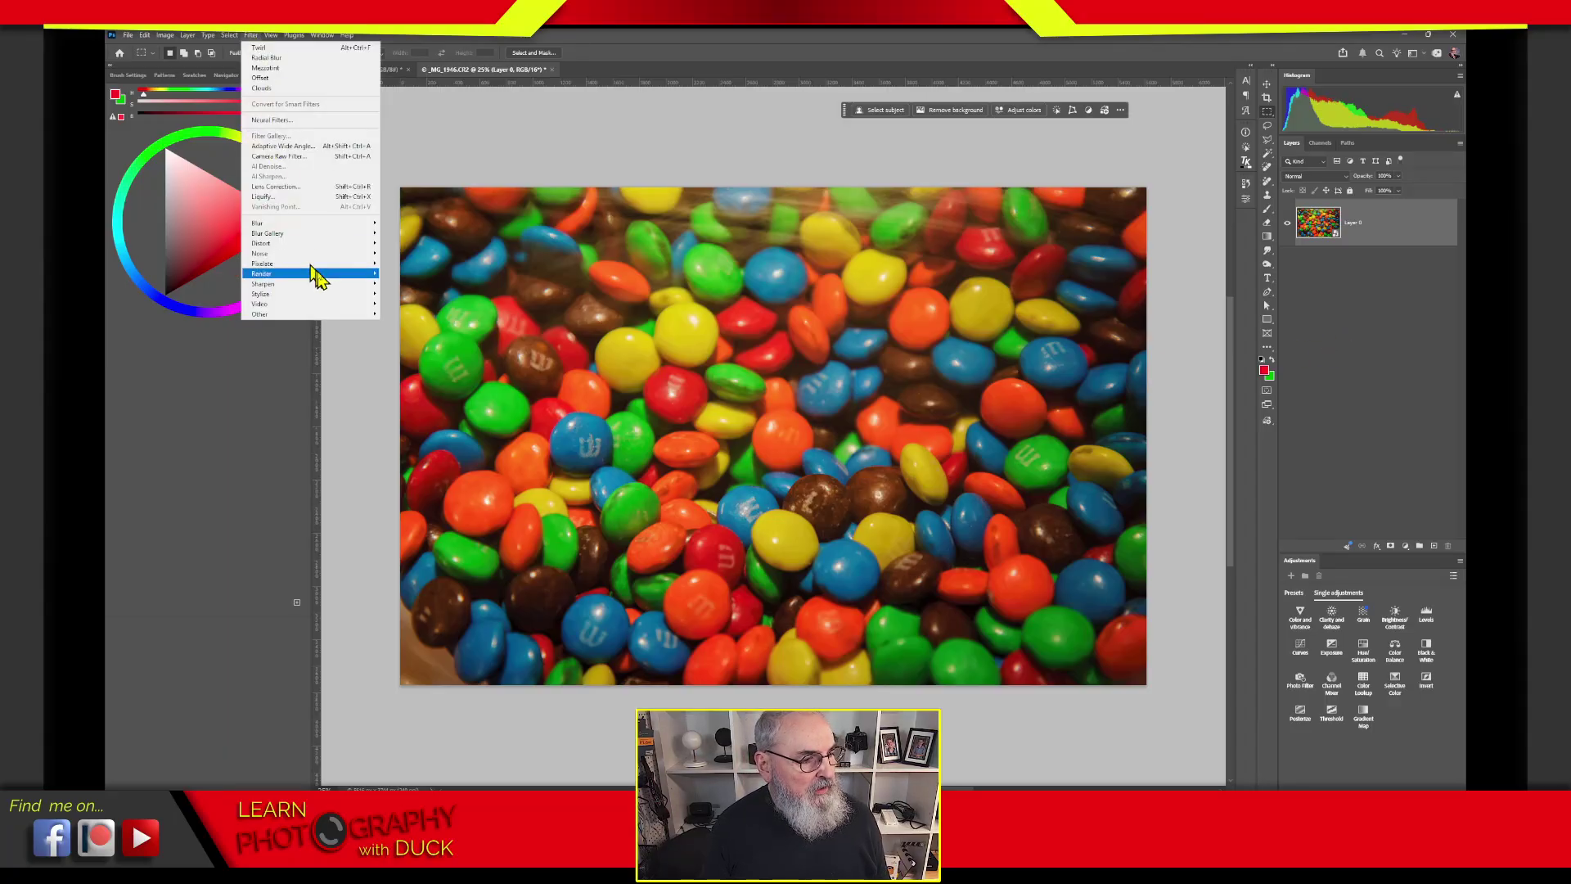
pyautogui.moveTo(361, 266)
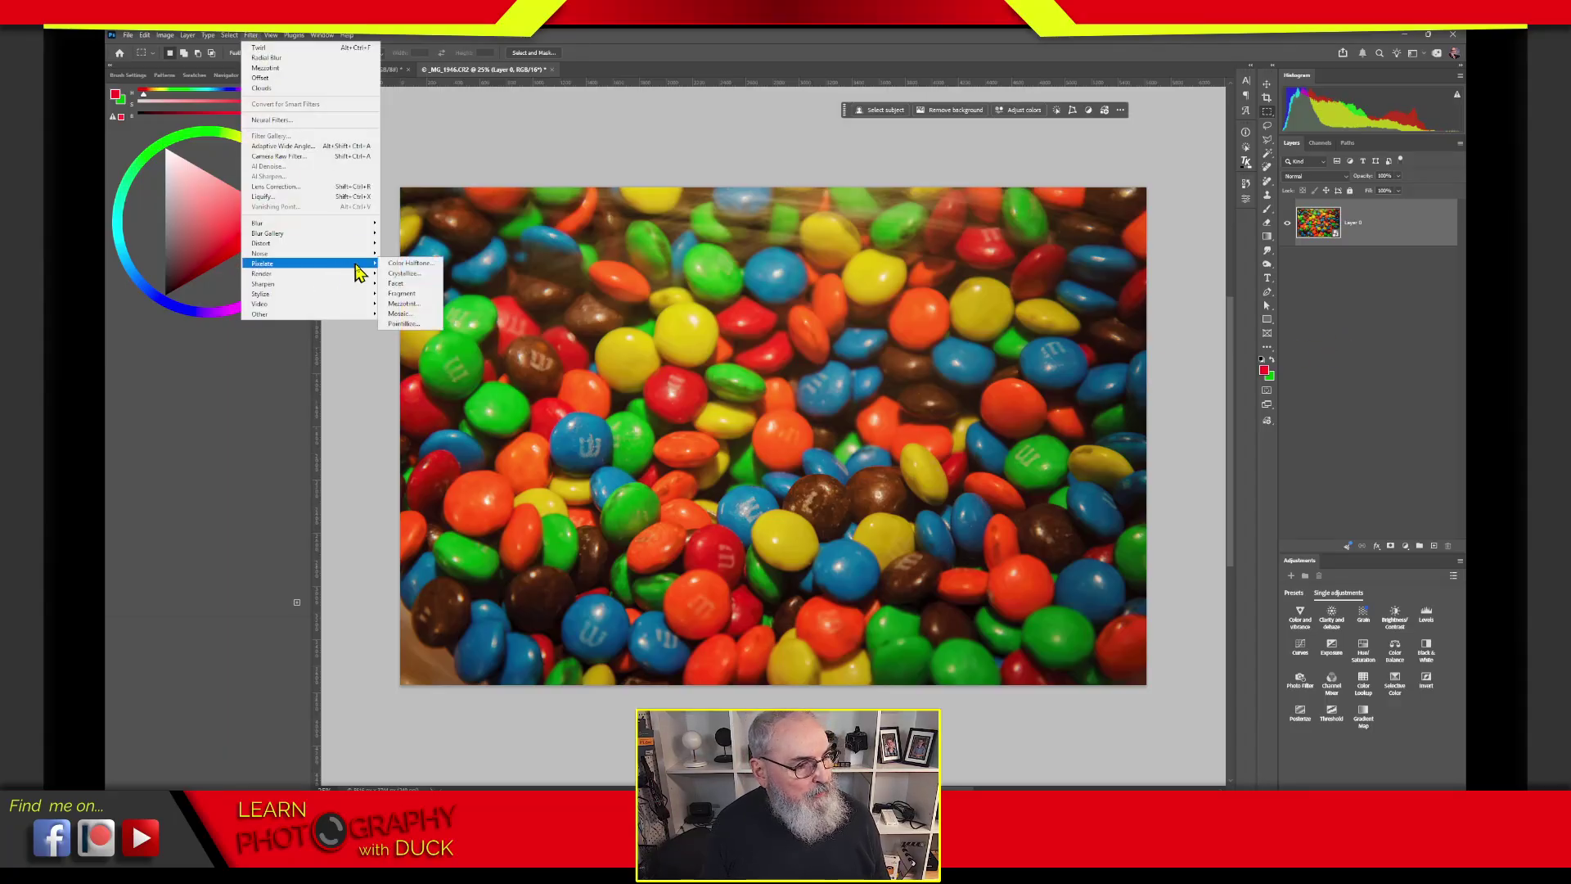
pyautogui.click(403, 303)
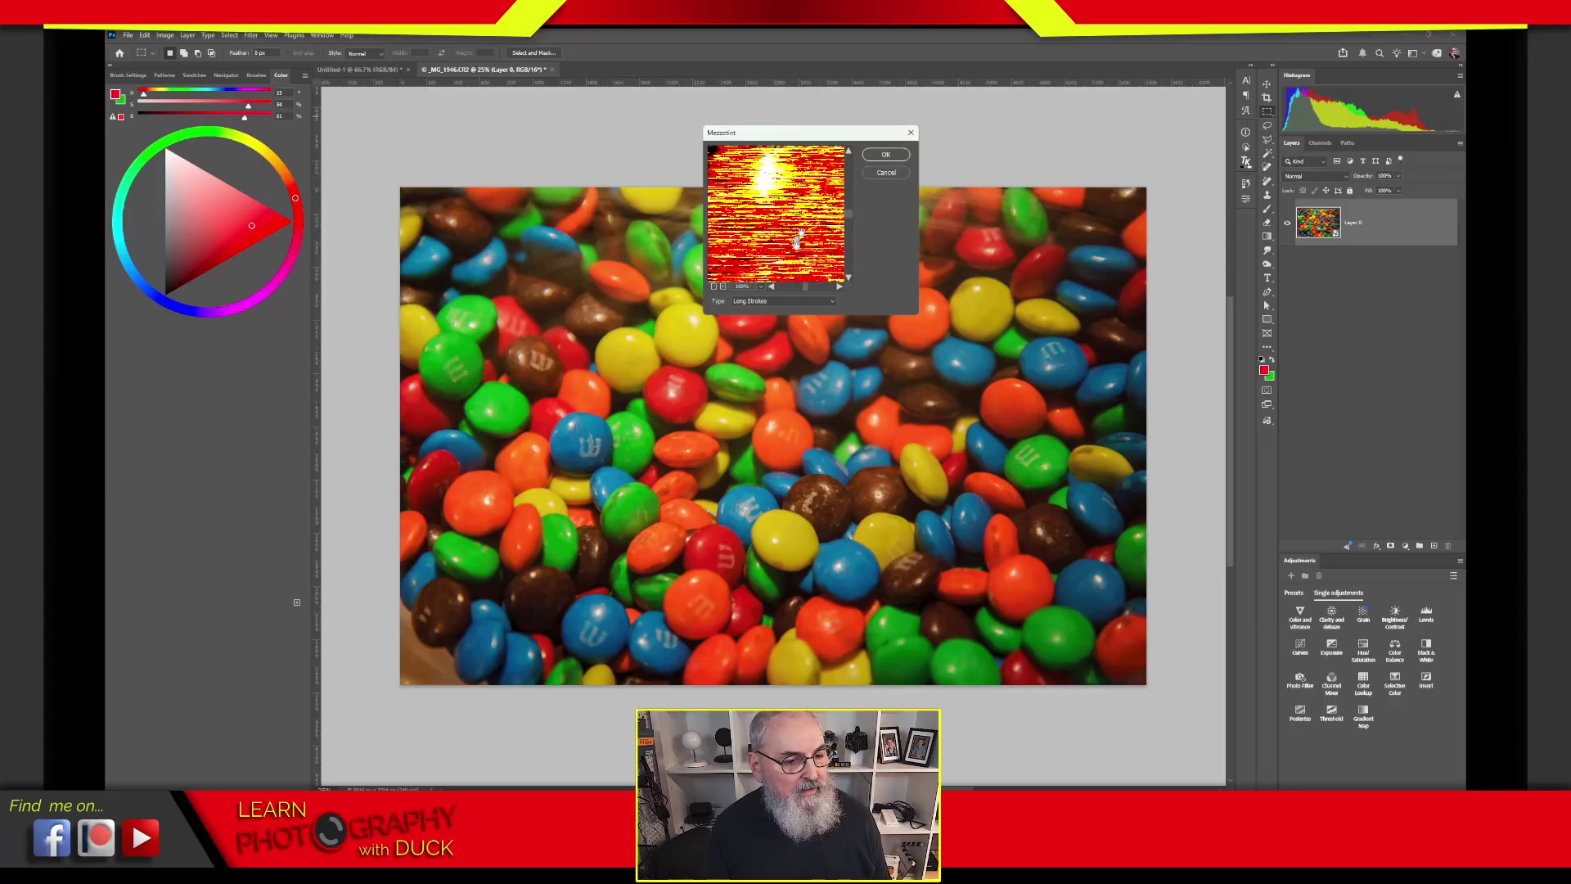
pyautogui.click(788, 305)
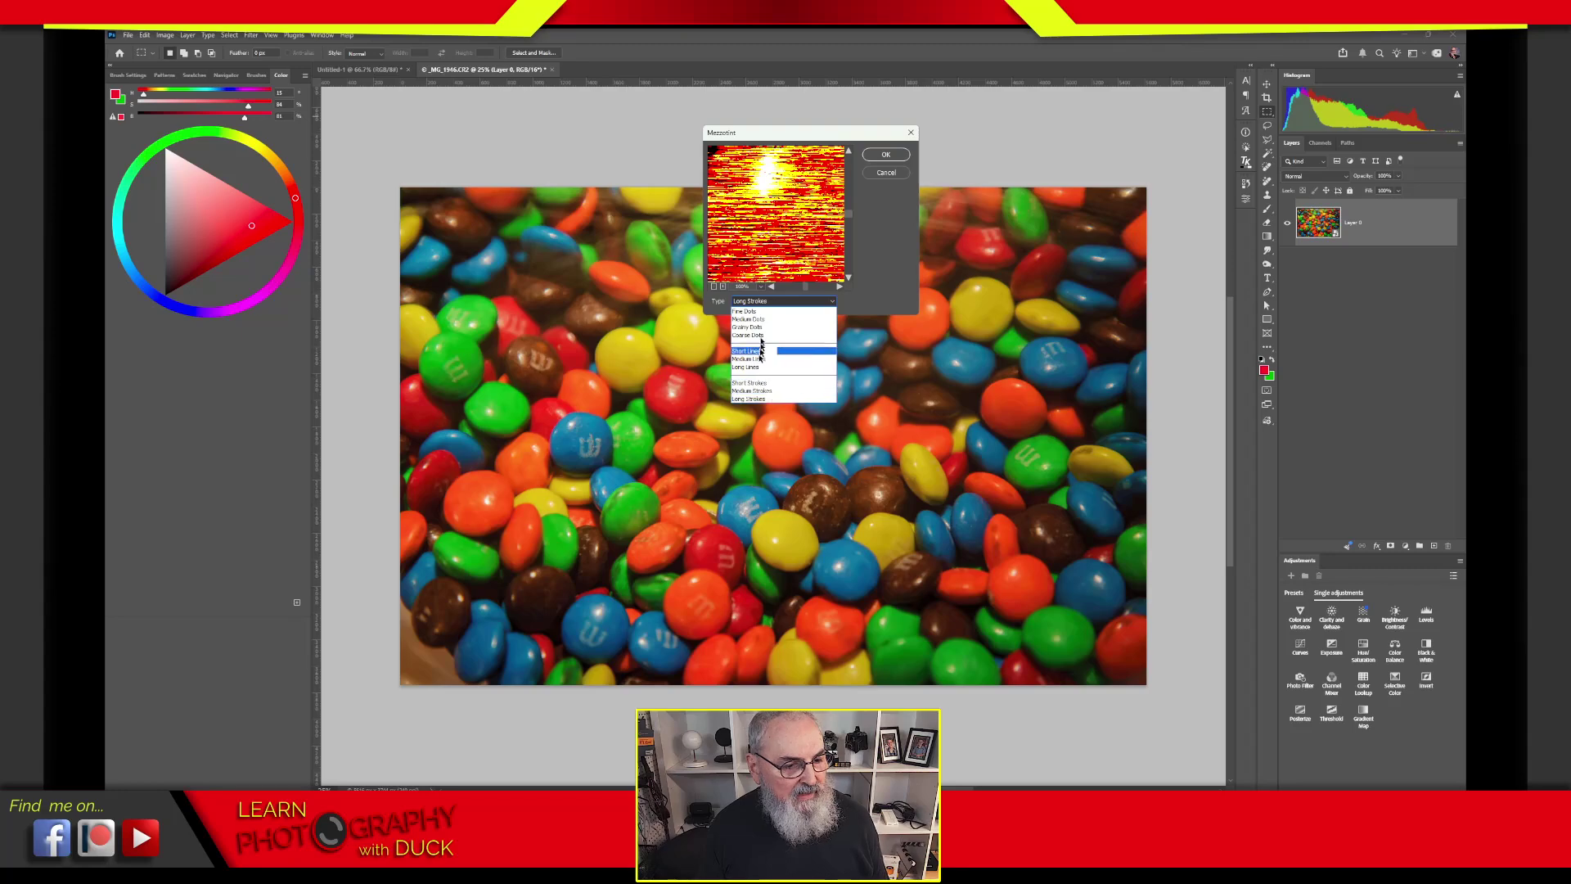
pyautogui.click(756, 400)
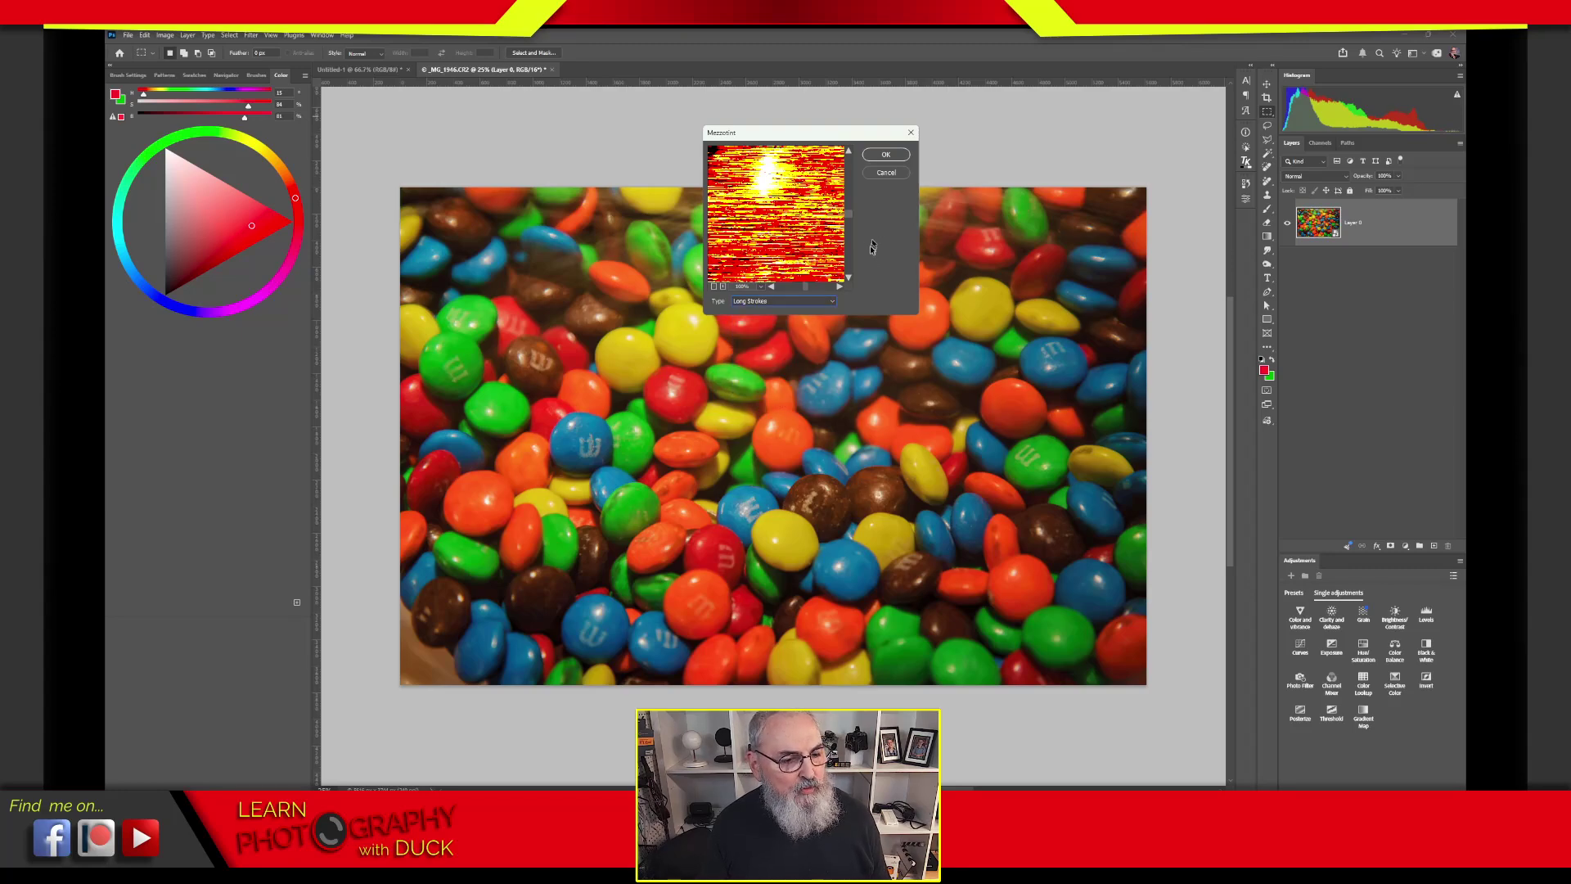
pyautogui.moveTo(806, 258); pyautogui.dragTo(747, 256)
pyautogui.click(713, 287)
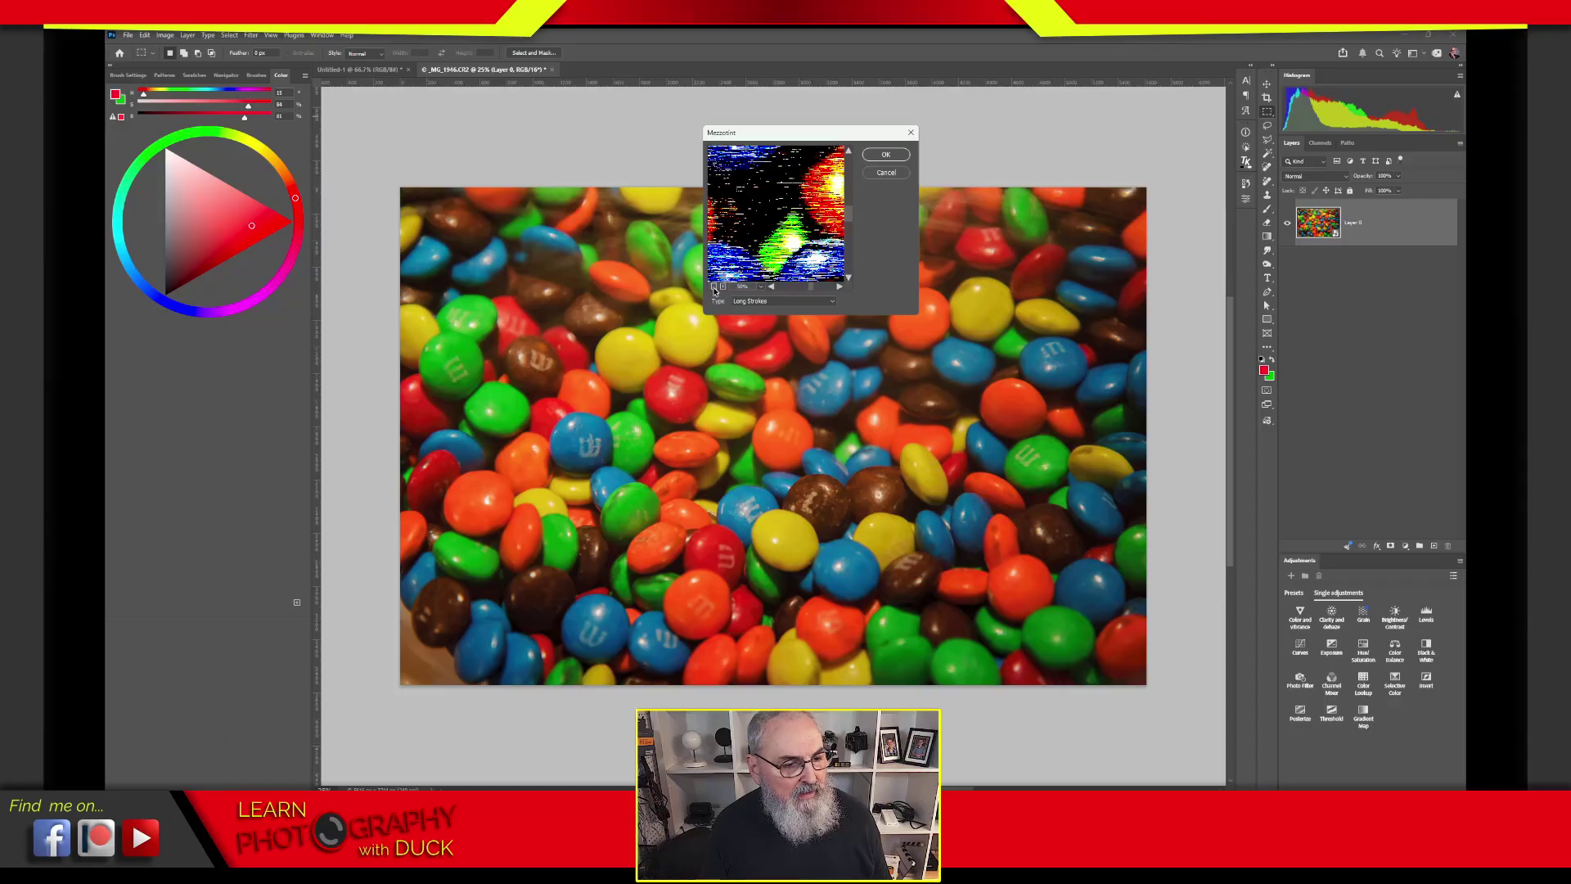
pyautogui.click(714, 288)
pyautogui.click(713, 287)
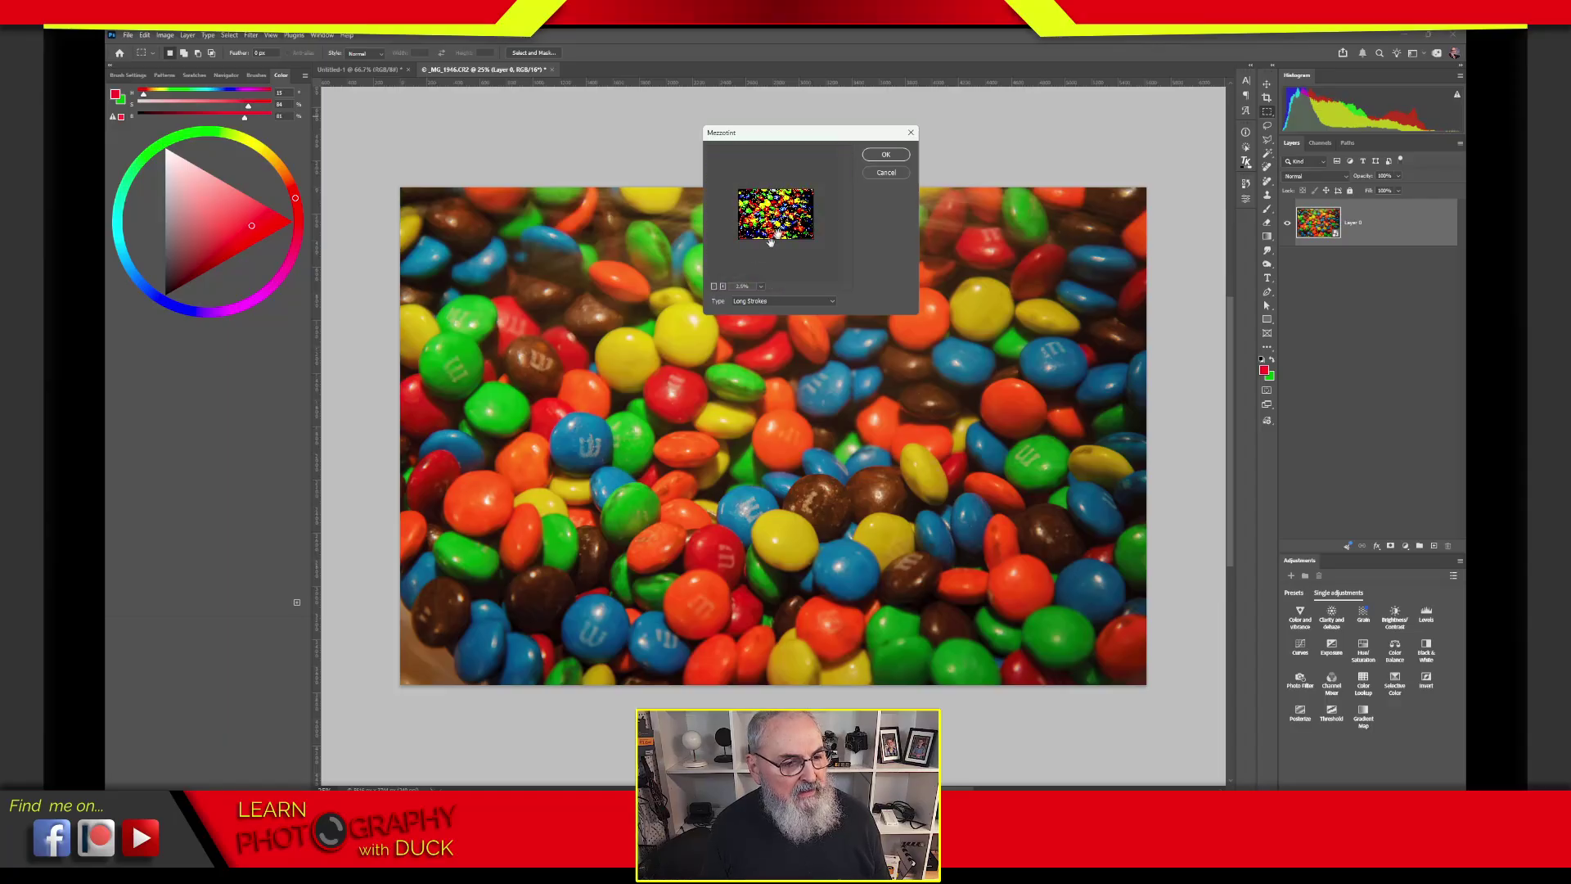
pyautogui.click(885, 159)
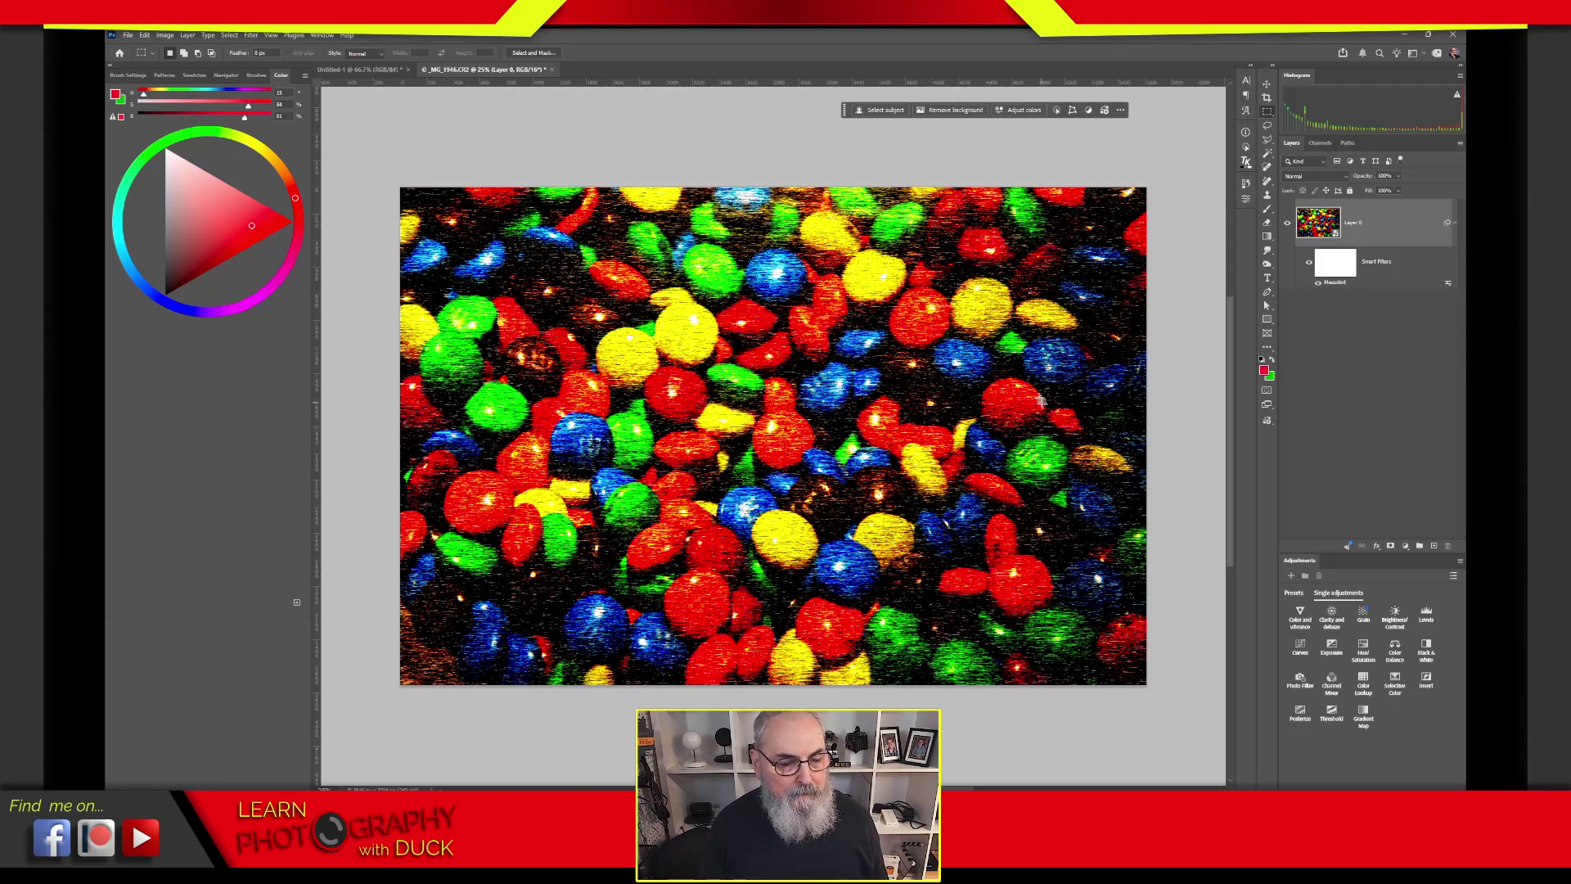
# Step: Apply a Radial Blur smart filter to the candy layer with amount 100, Zoom method and Draft quality
pyautogui.click(252, 36)
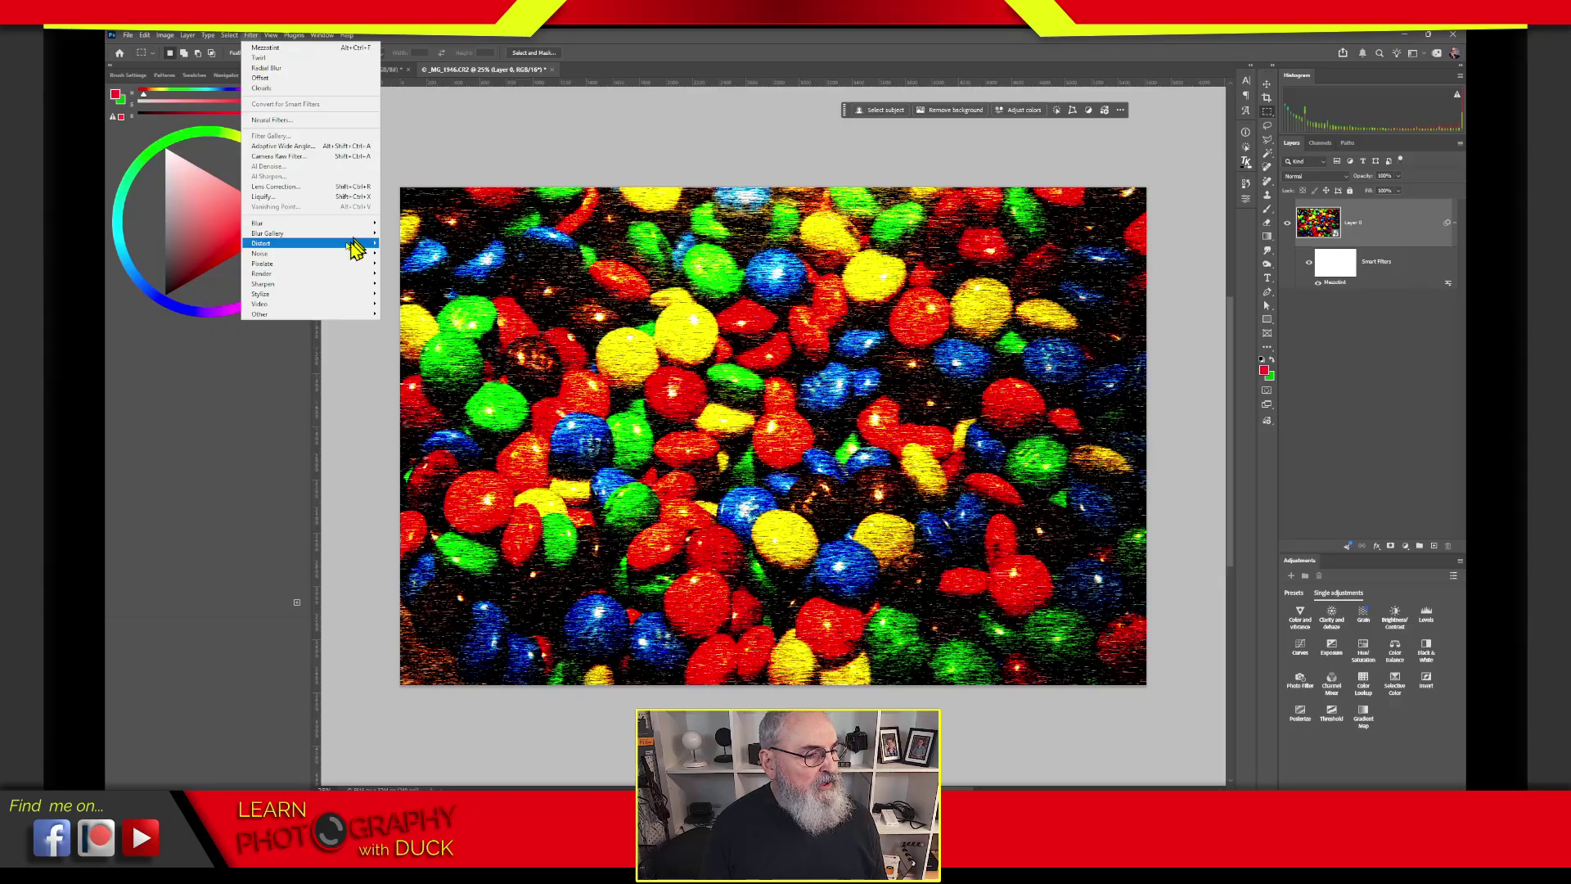
pyautogui.moveTo(358, 225)
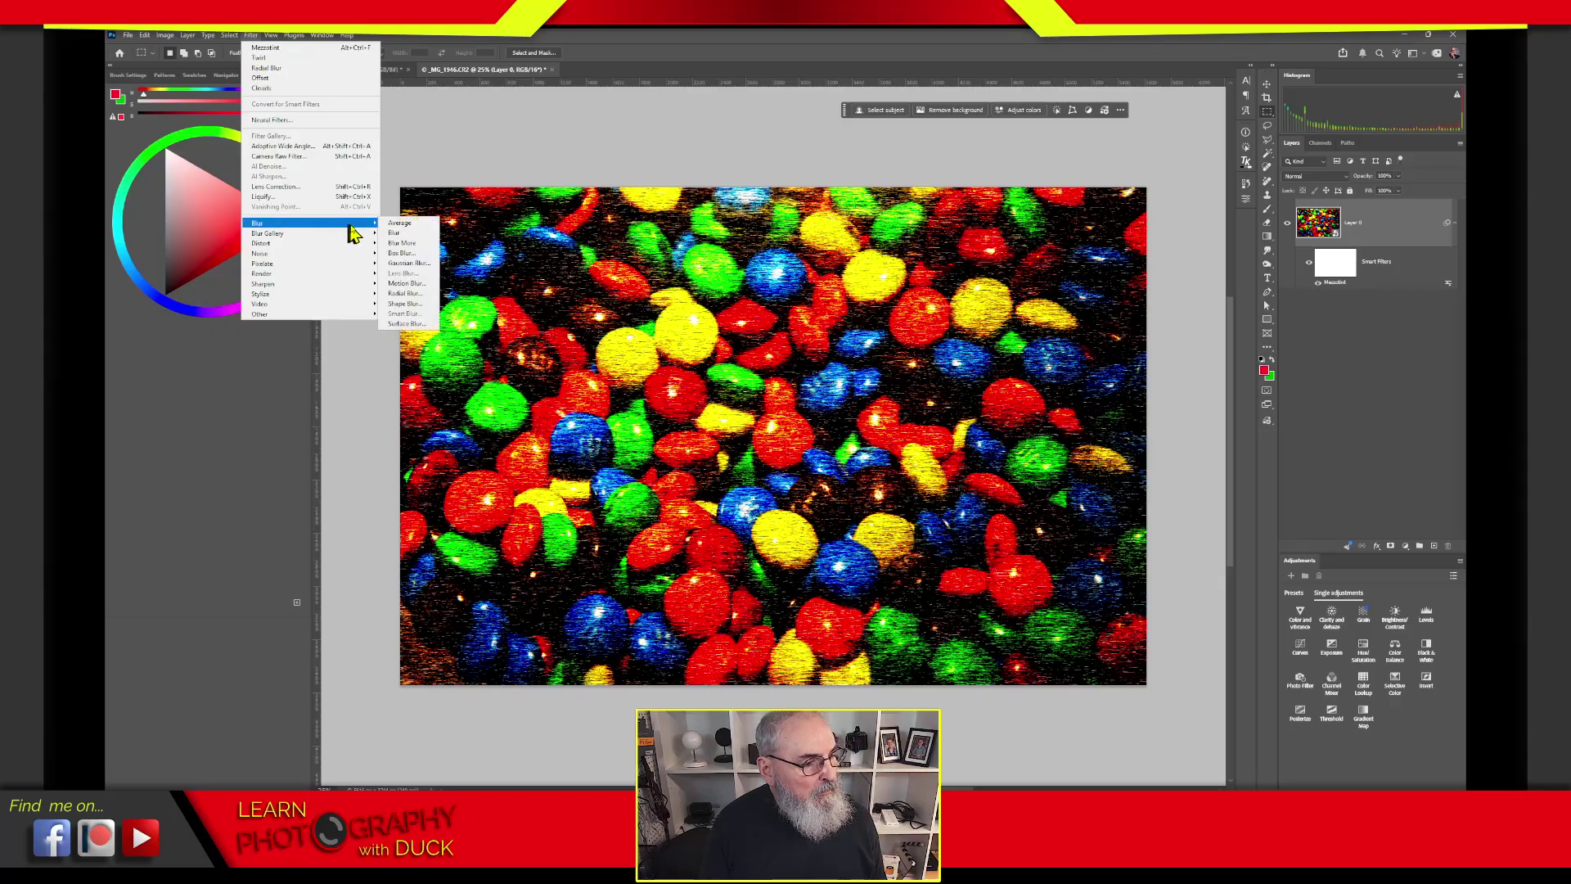
pyautogui.click(409, 295)
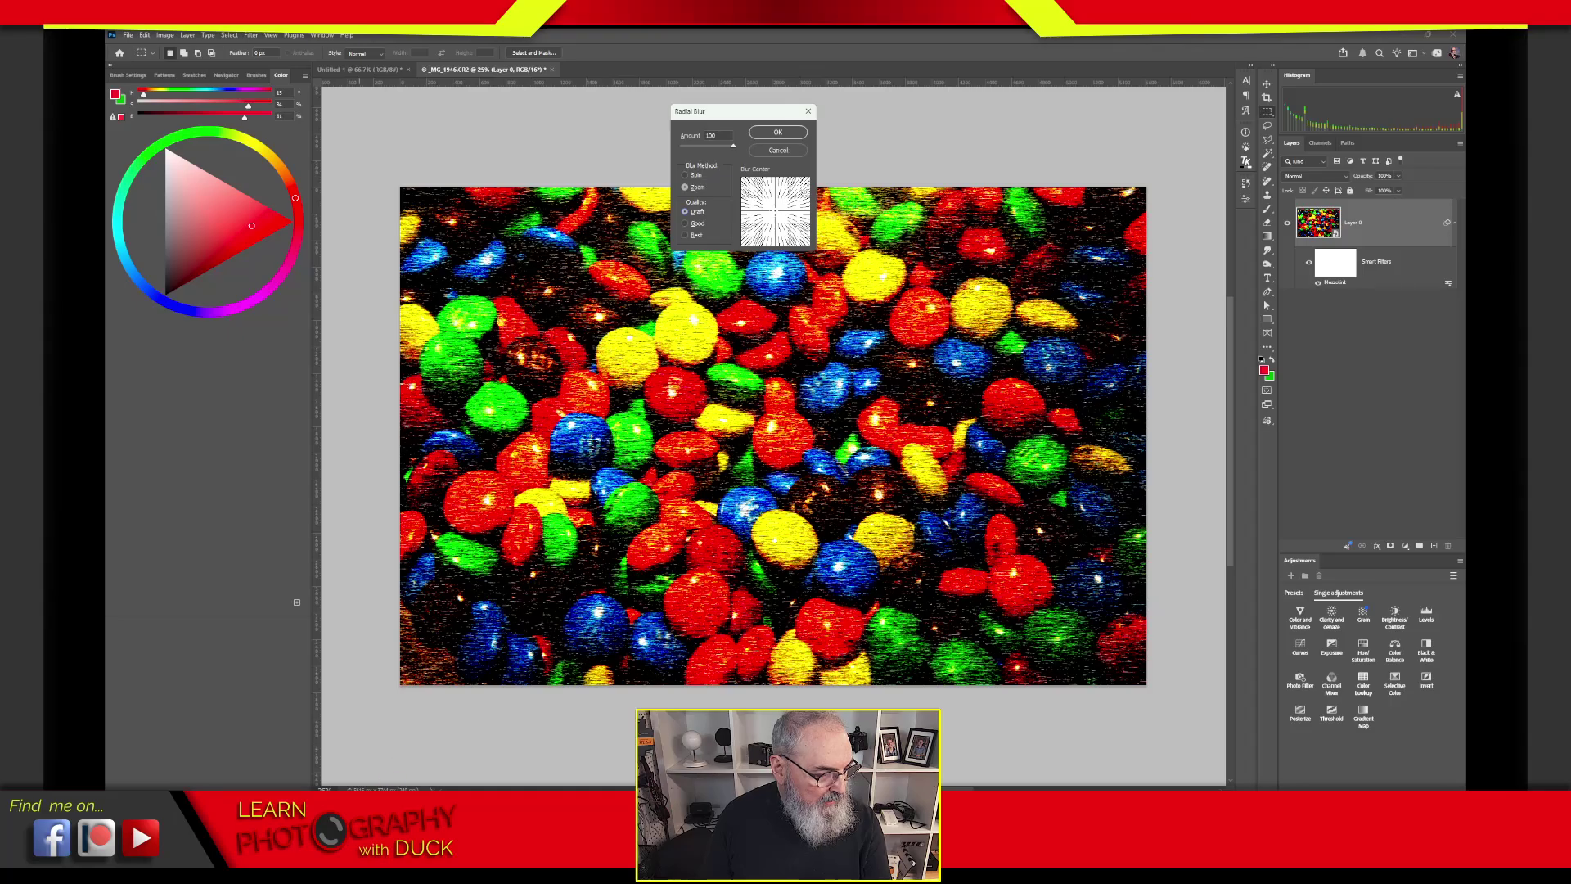
pyautogui.press('alt')
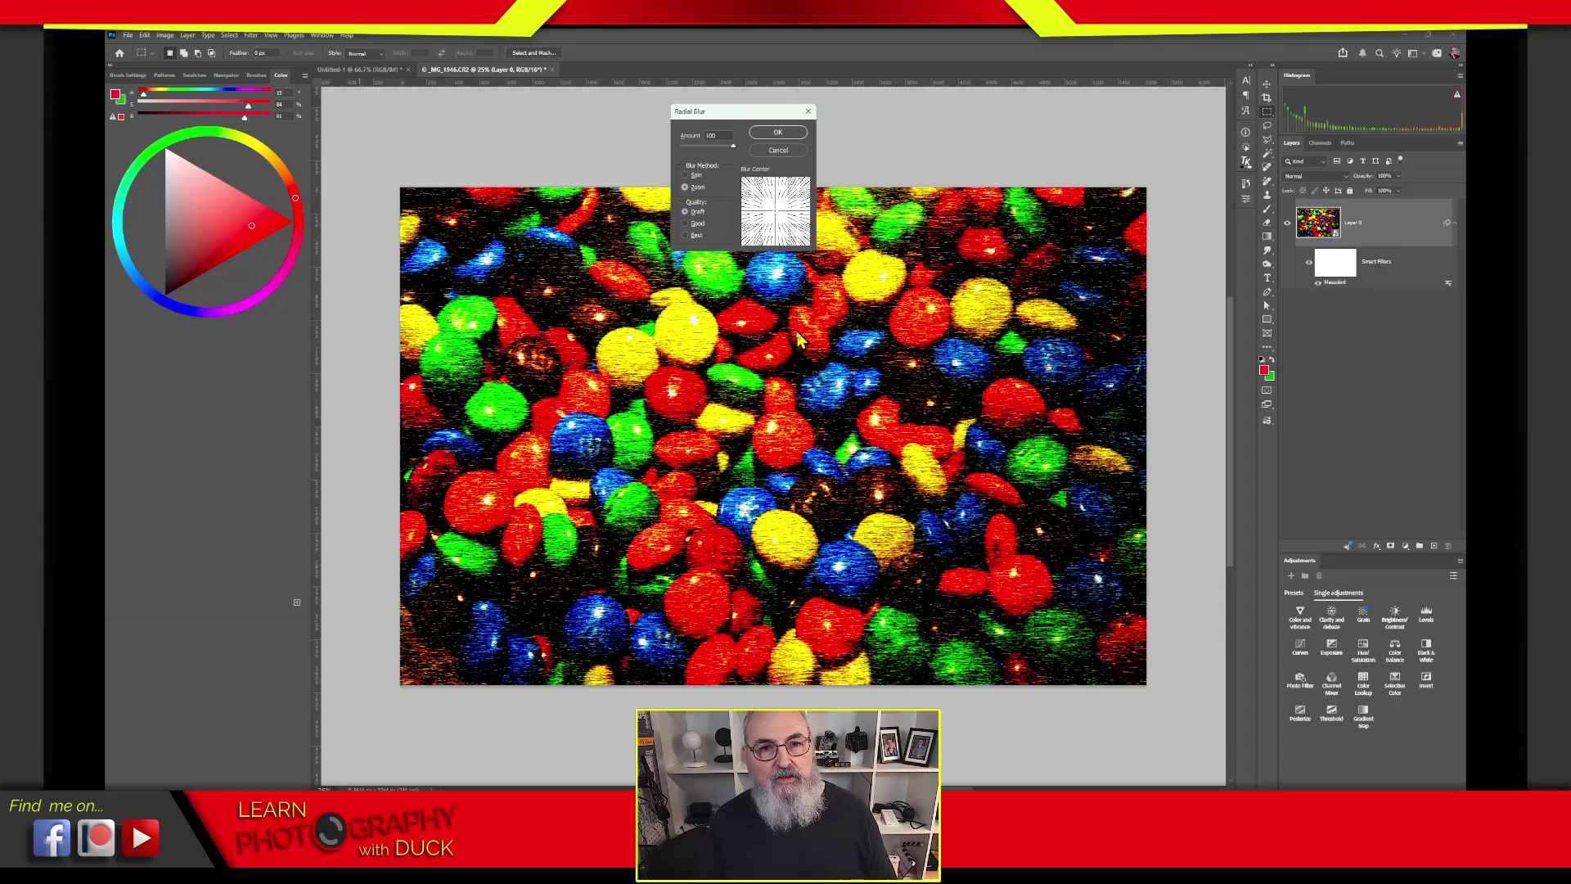
pyautogui.click(777, 133)
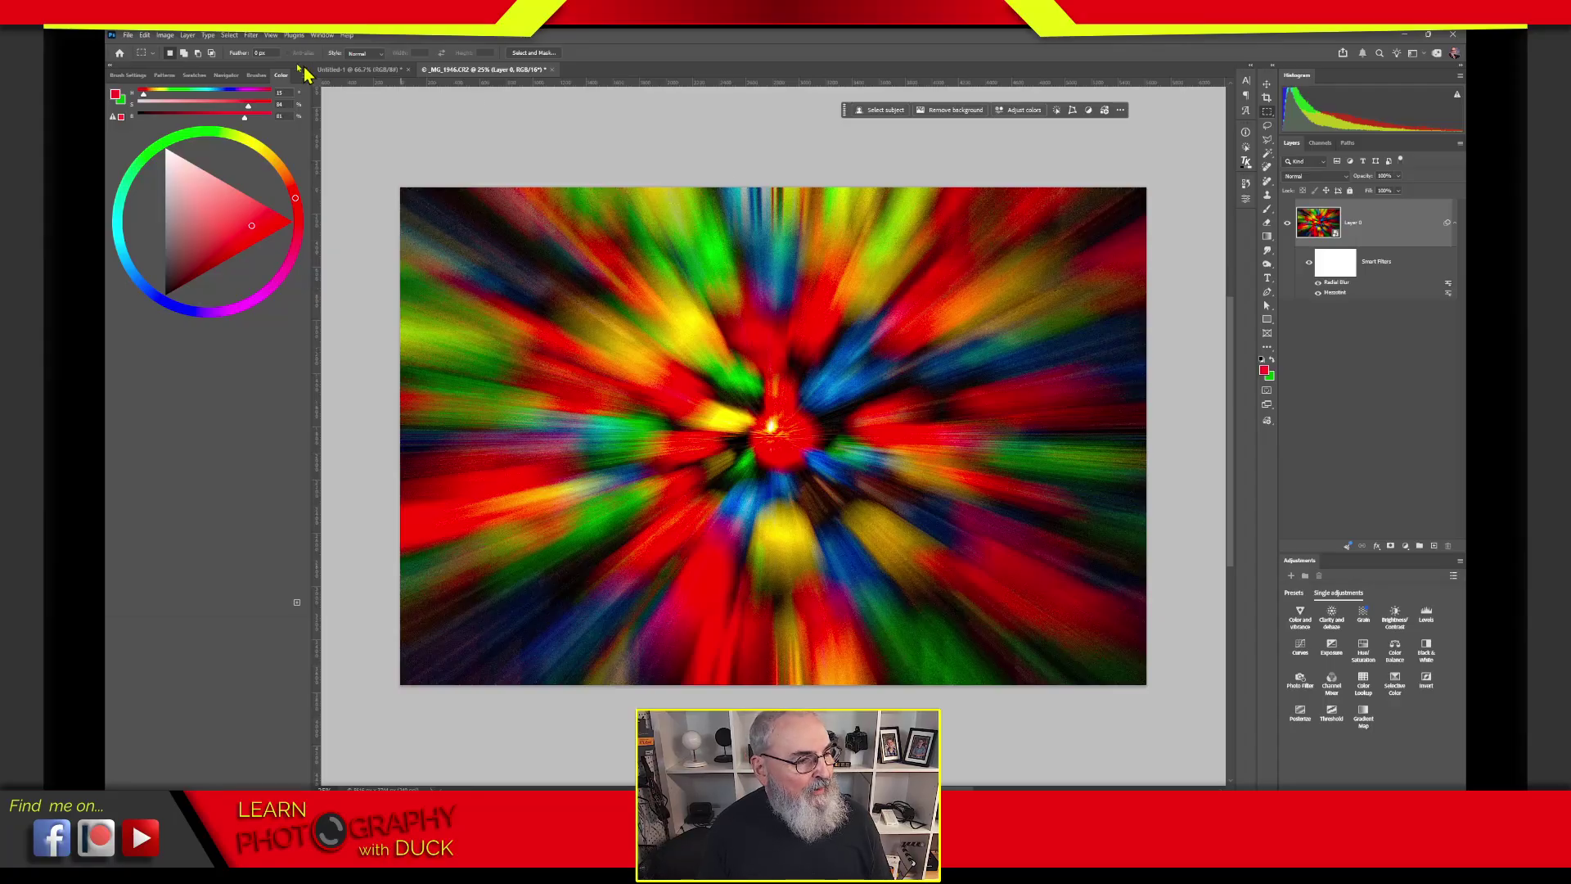
# Step: Apply the Zoom Radial Blur at amount 100 twice more, using Best quality for the last pass
pyautogui.click(250, 35)
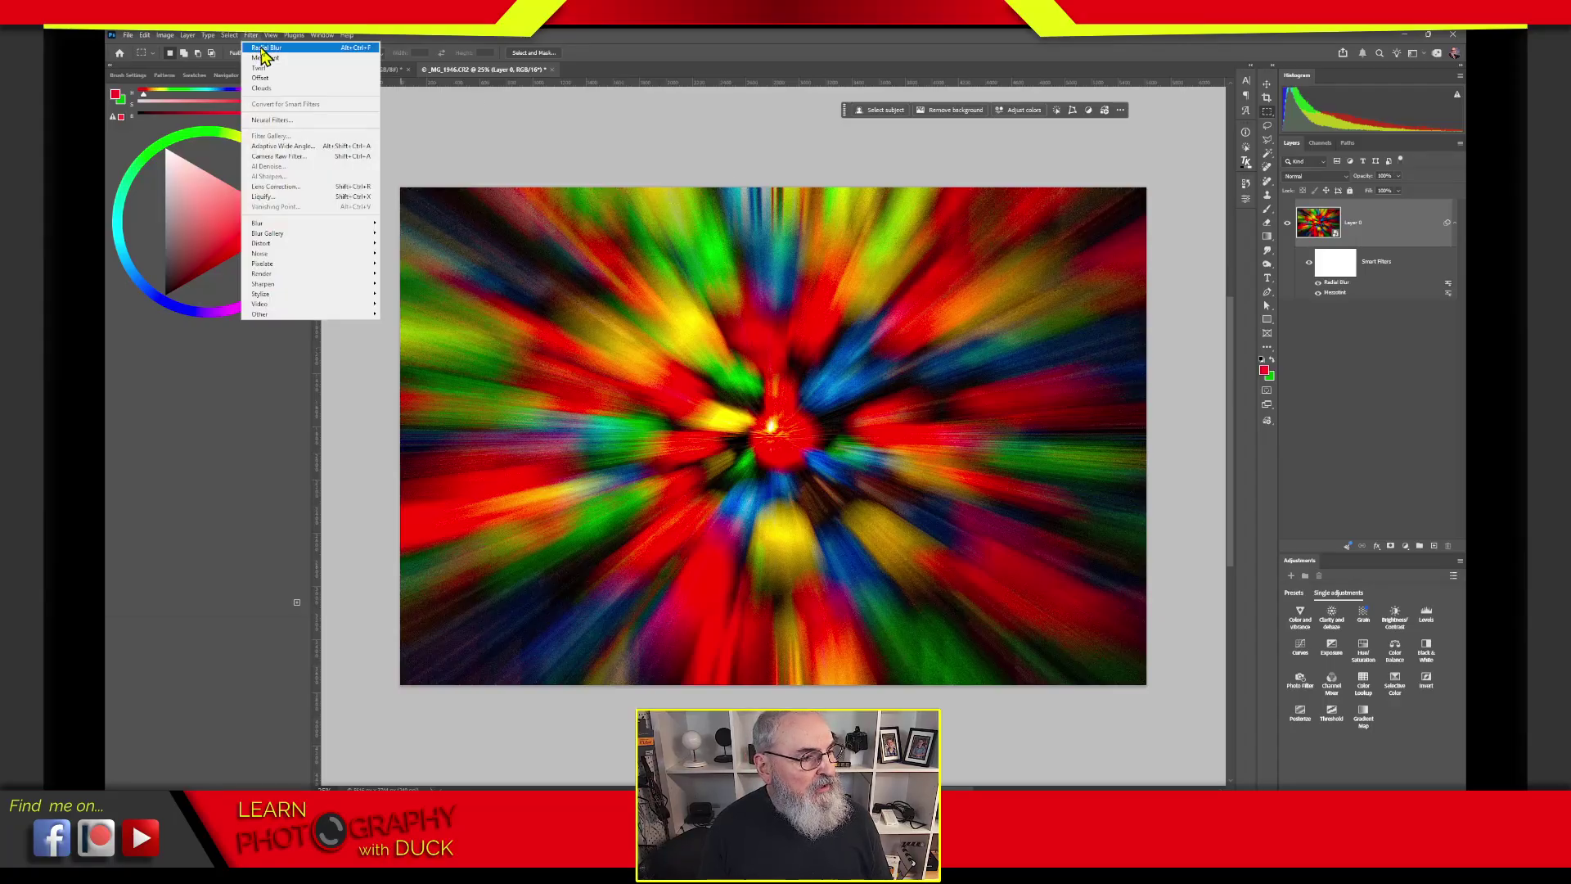
pyautogui.click(264, 48)
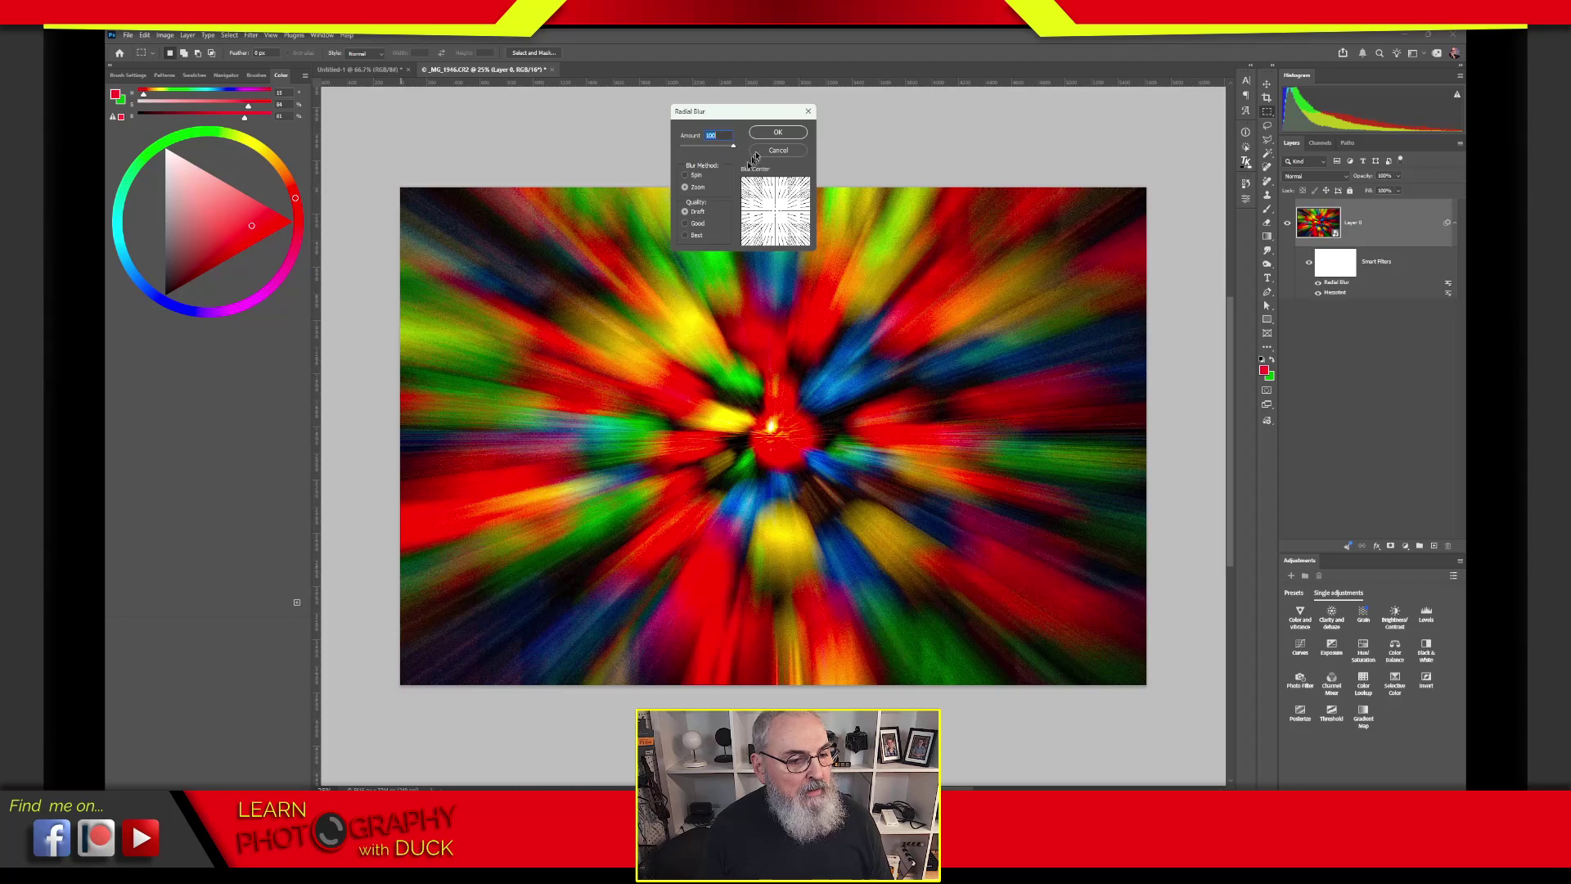
pyautogui.click(778, 134)
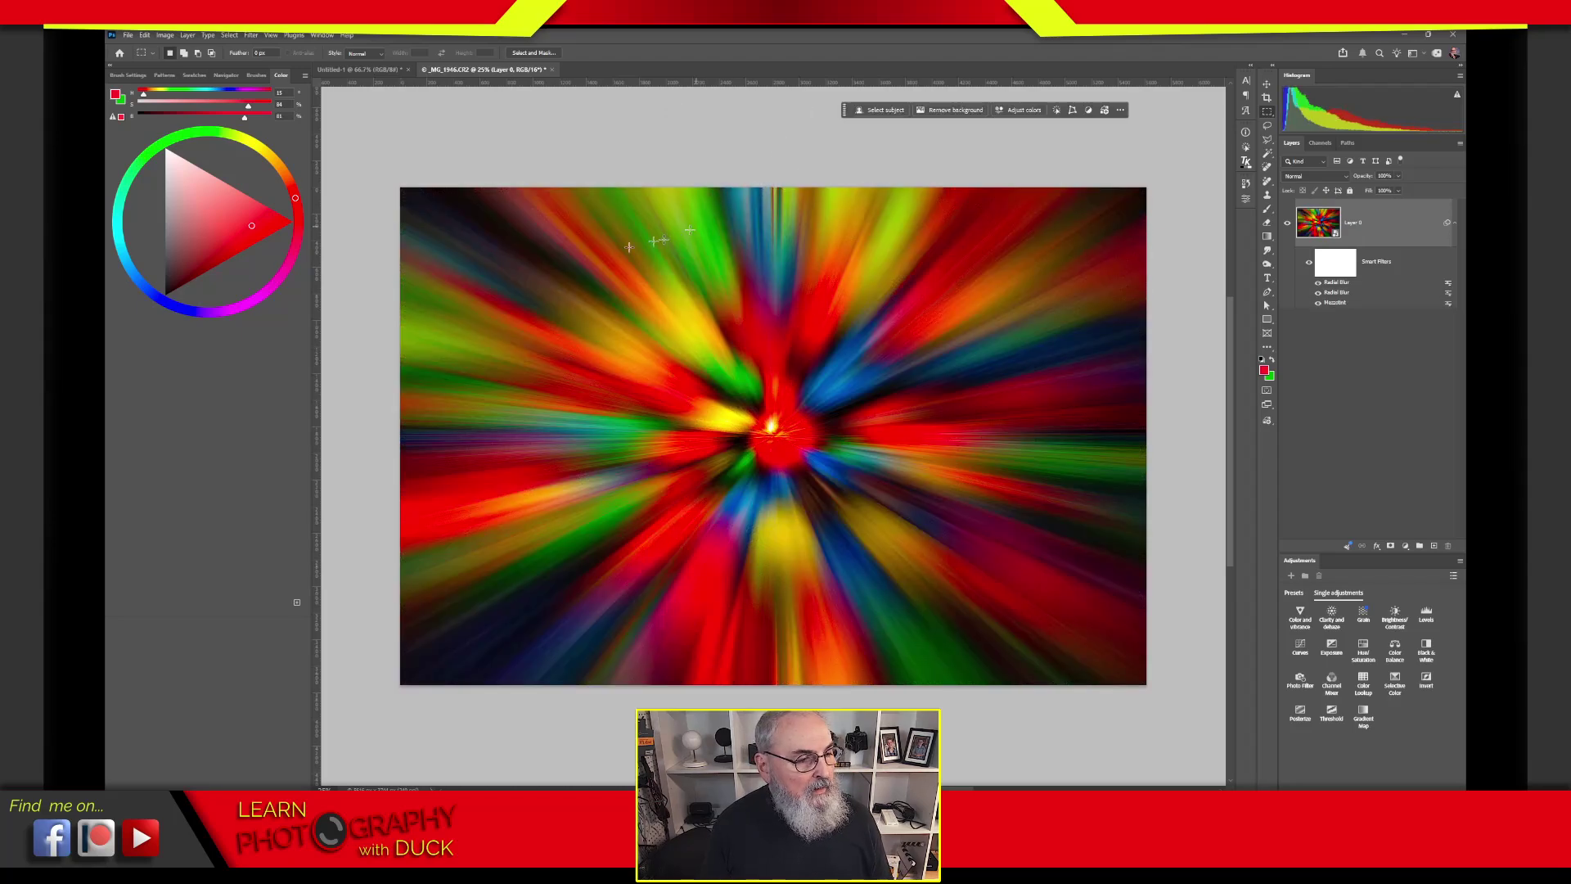
pyautogui.click(250, 35)
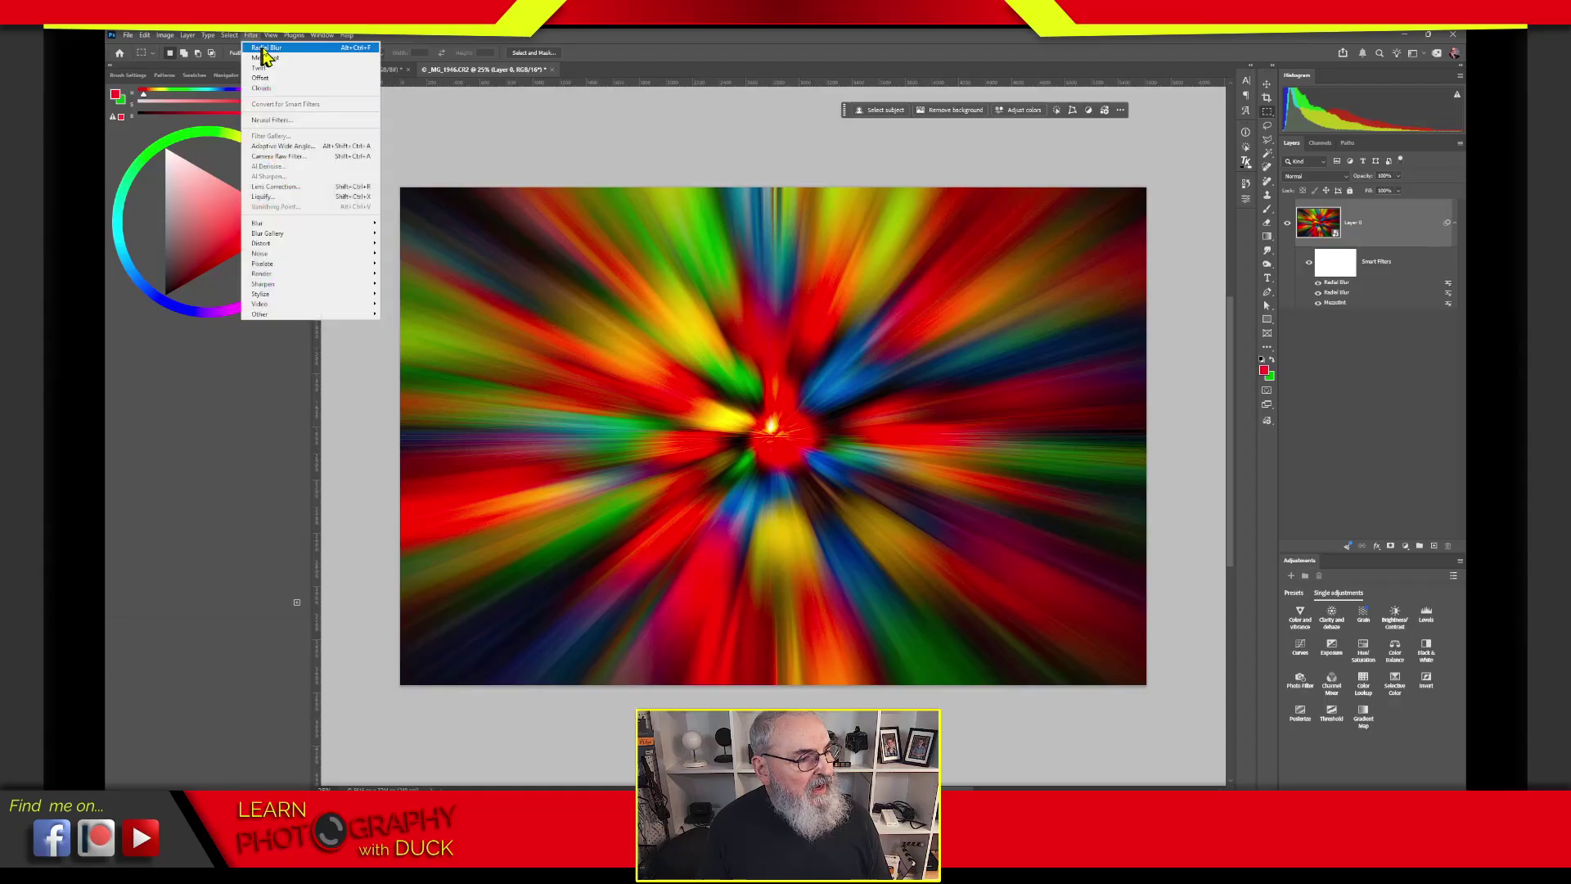
pyautogui.click(268, 49)
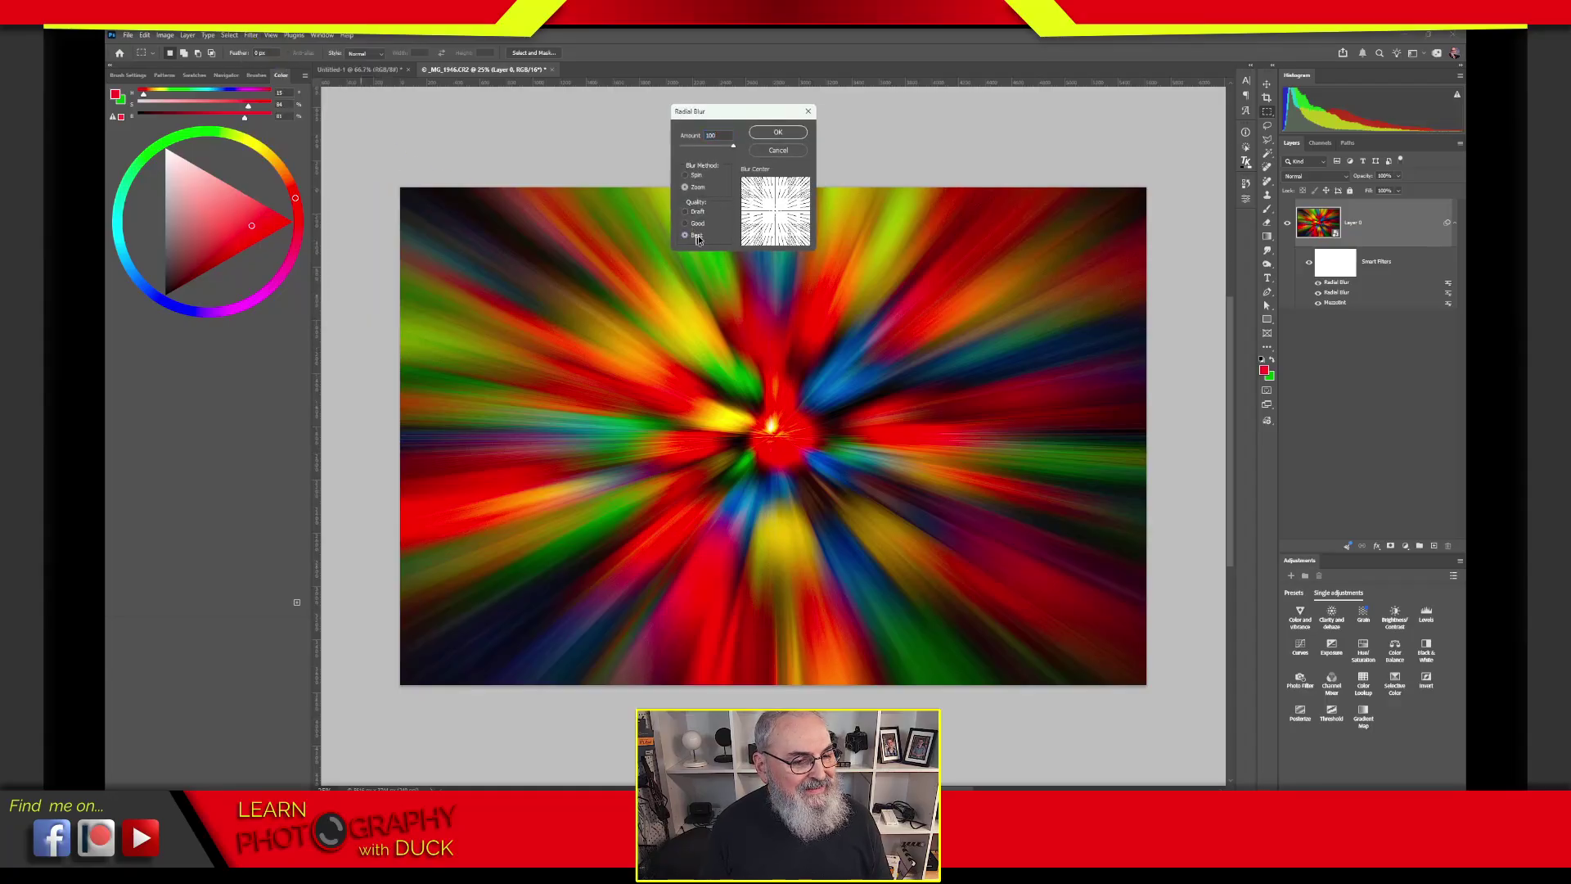
pyautogui.click(778, 133)
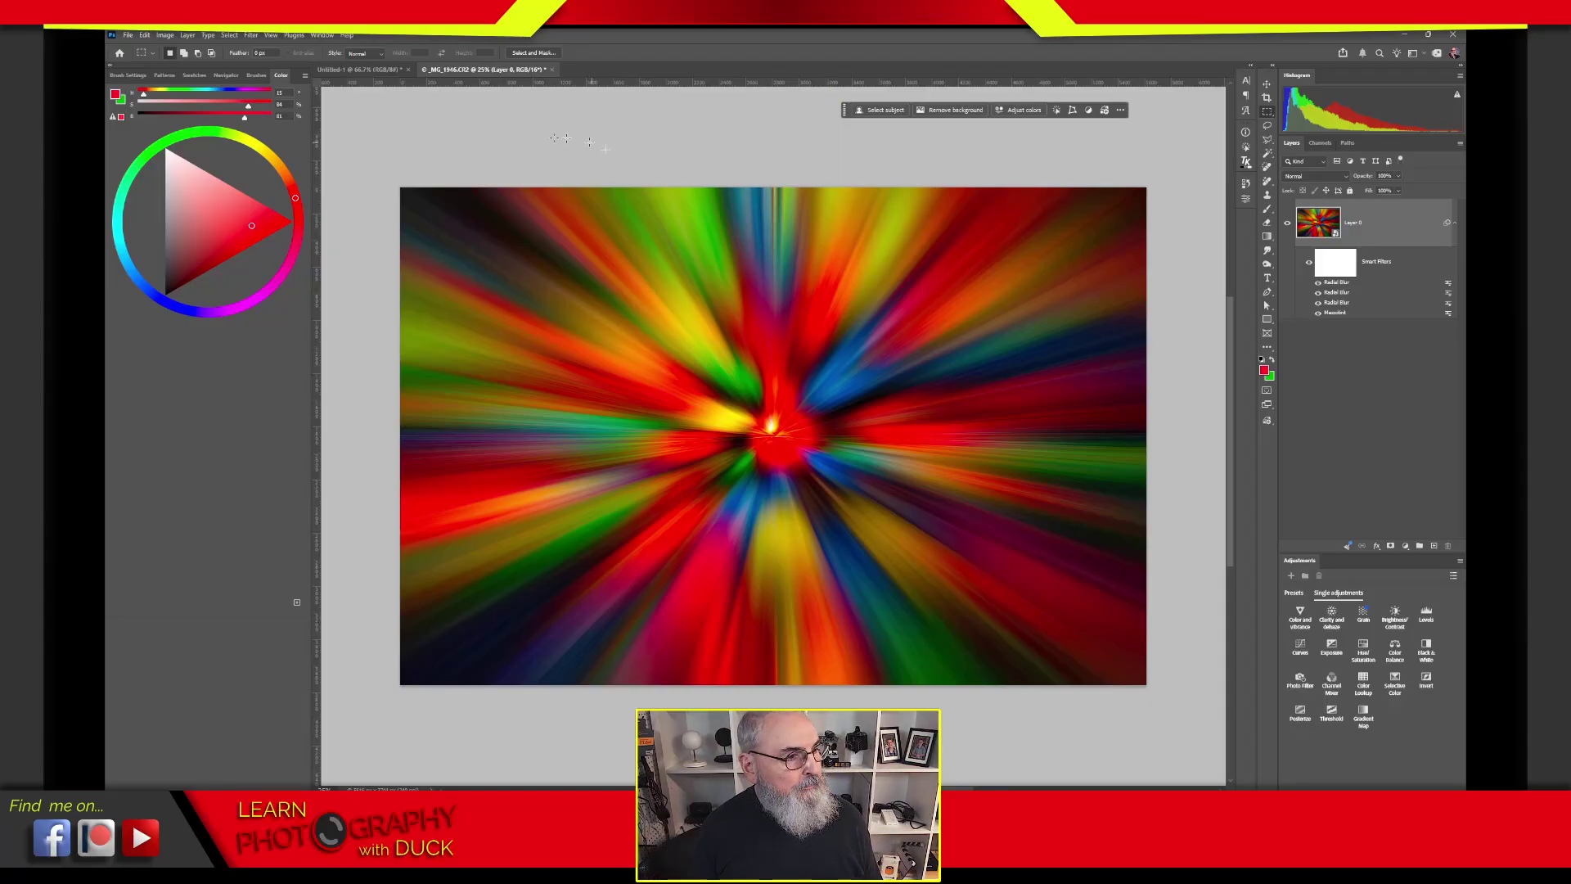
# Step: Apply a Twirl smart filter to the blurred layer with a positive angle of about 250 degrees
pyautogui.click(251, 36)
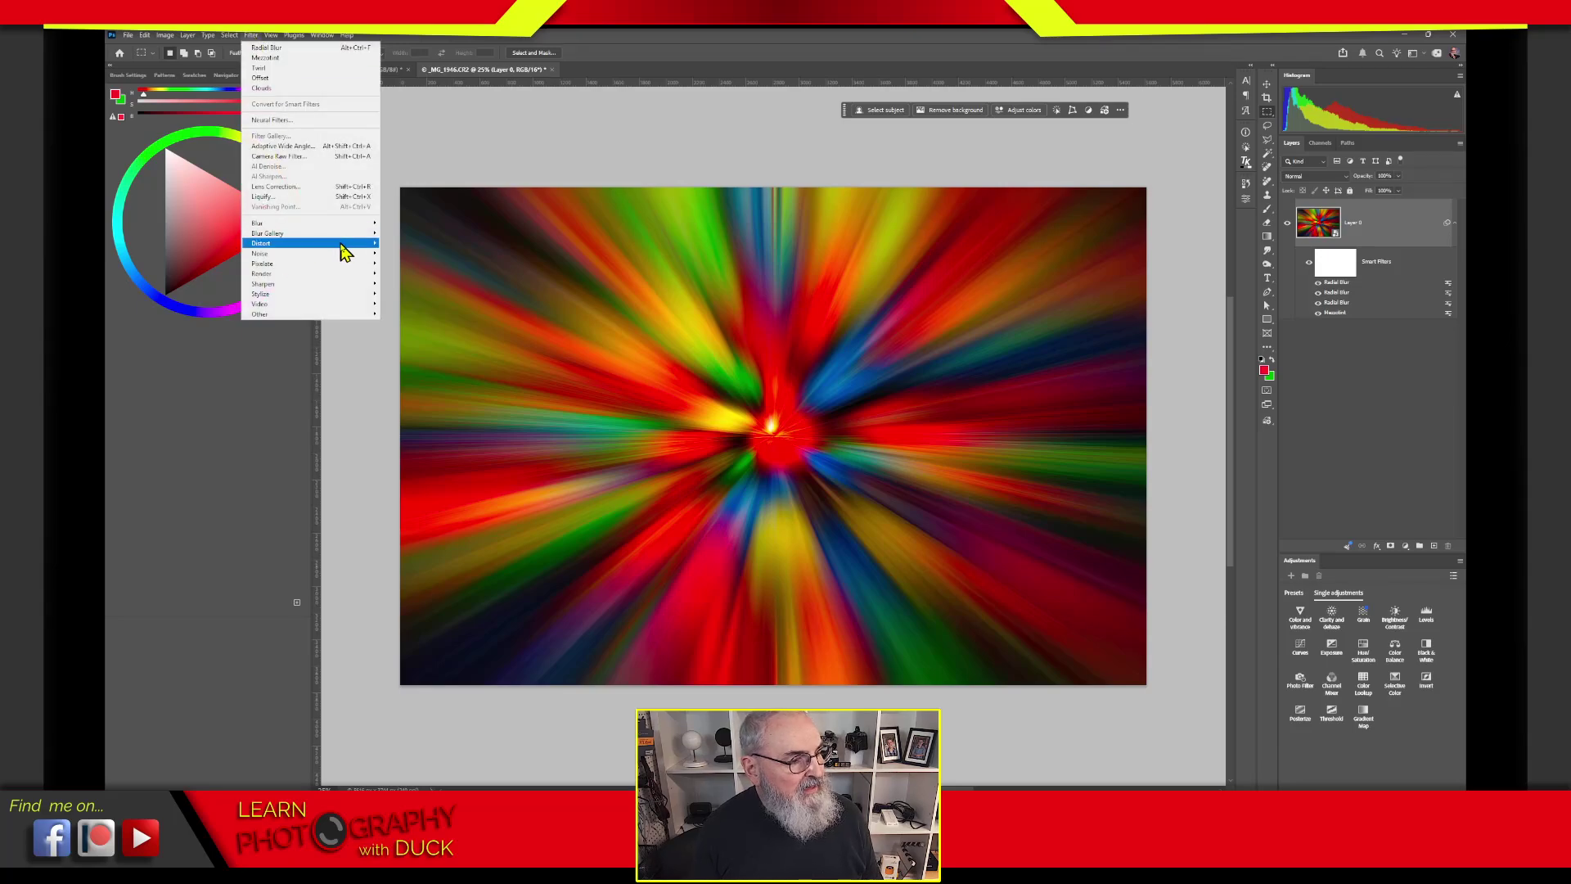
pyautogui.moveTo(356, 246)
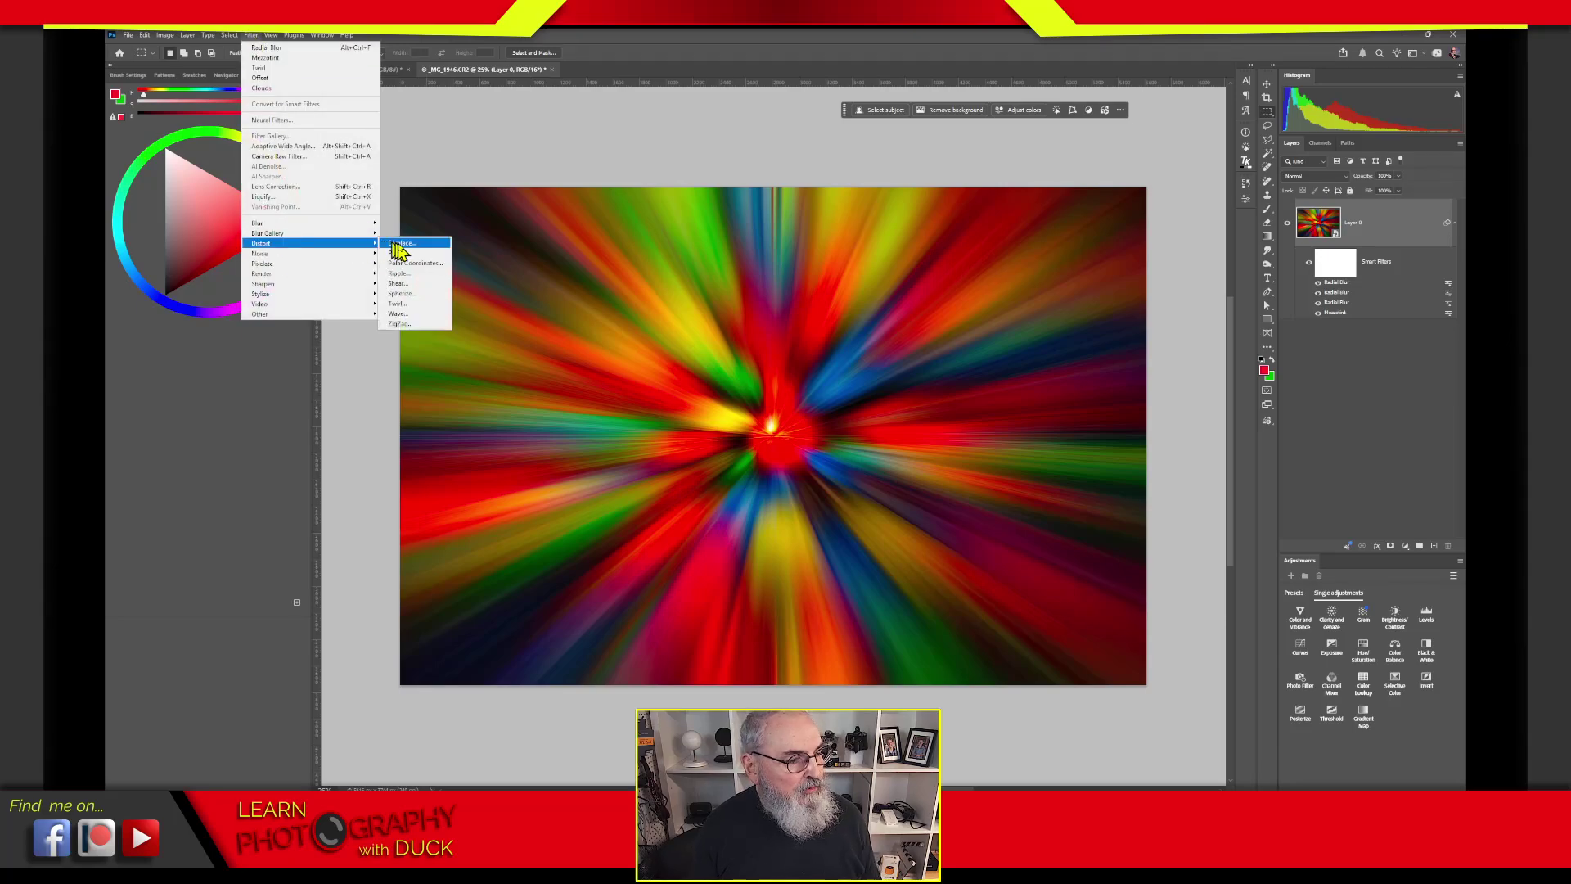
pyautogui.click(412, 308)
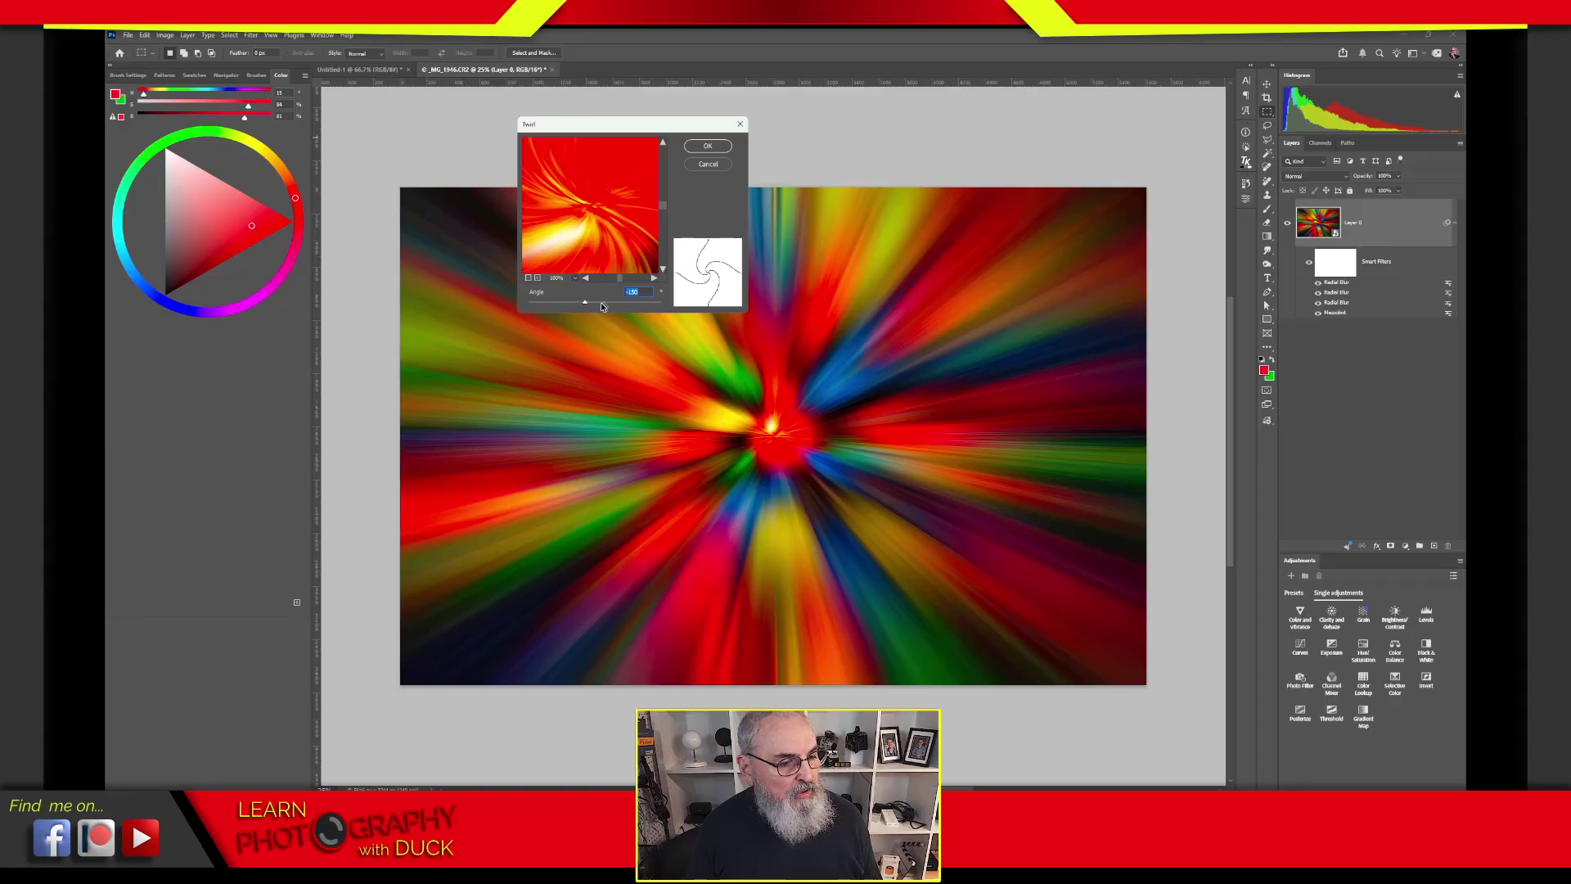
pyautogui.moveTo(601, 306); pyautogui.dragTo(616, 297)
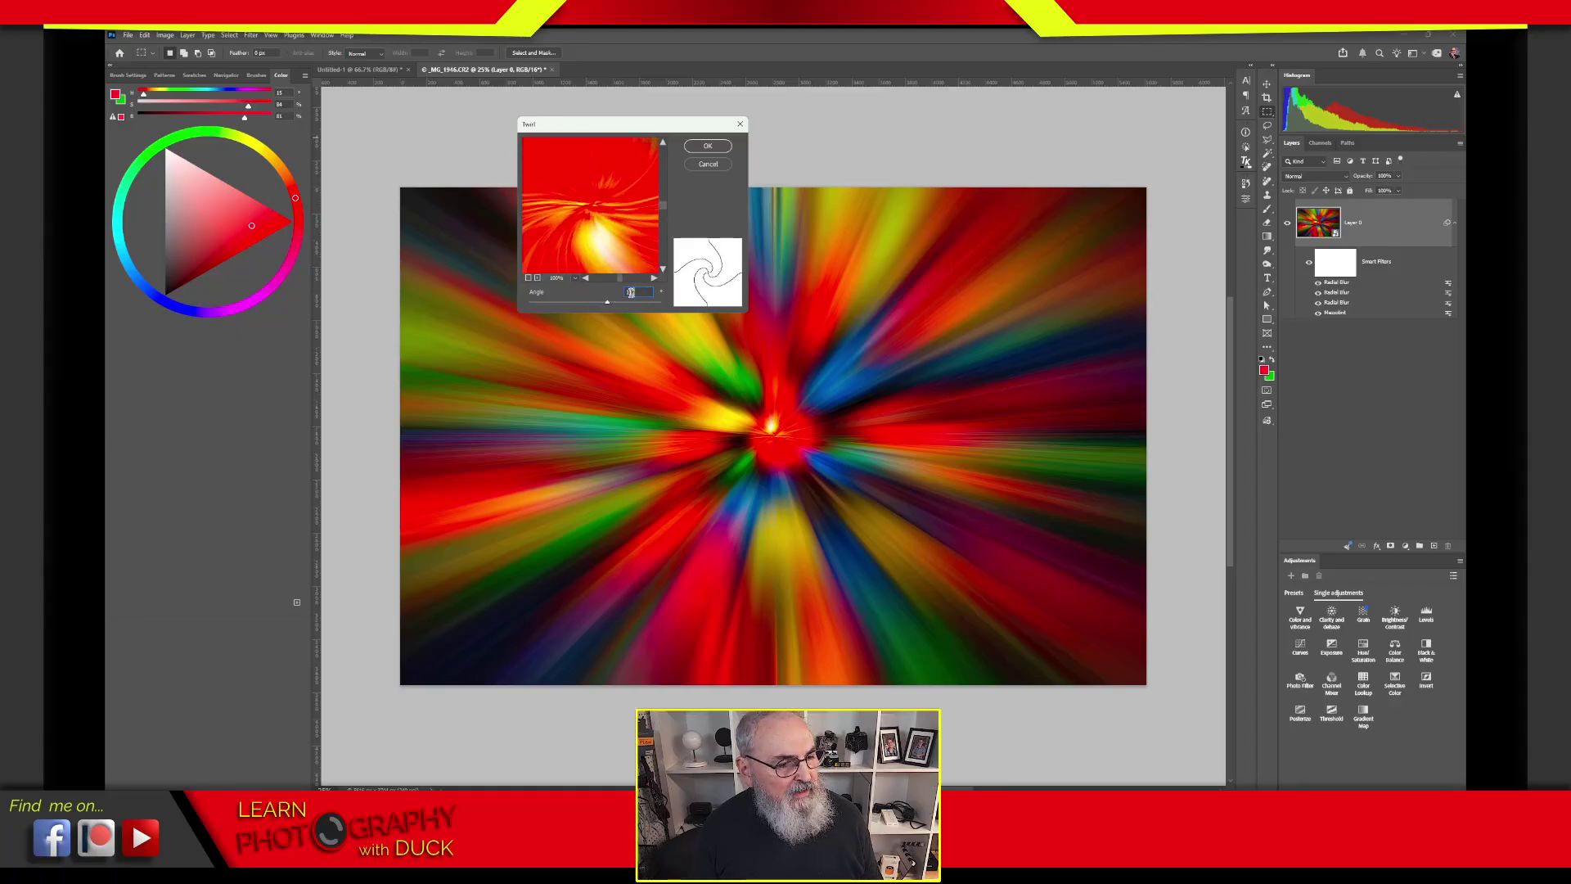
pyautogui.write('200')
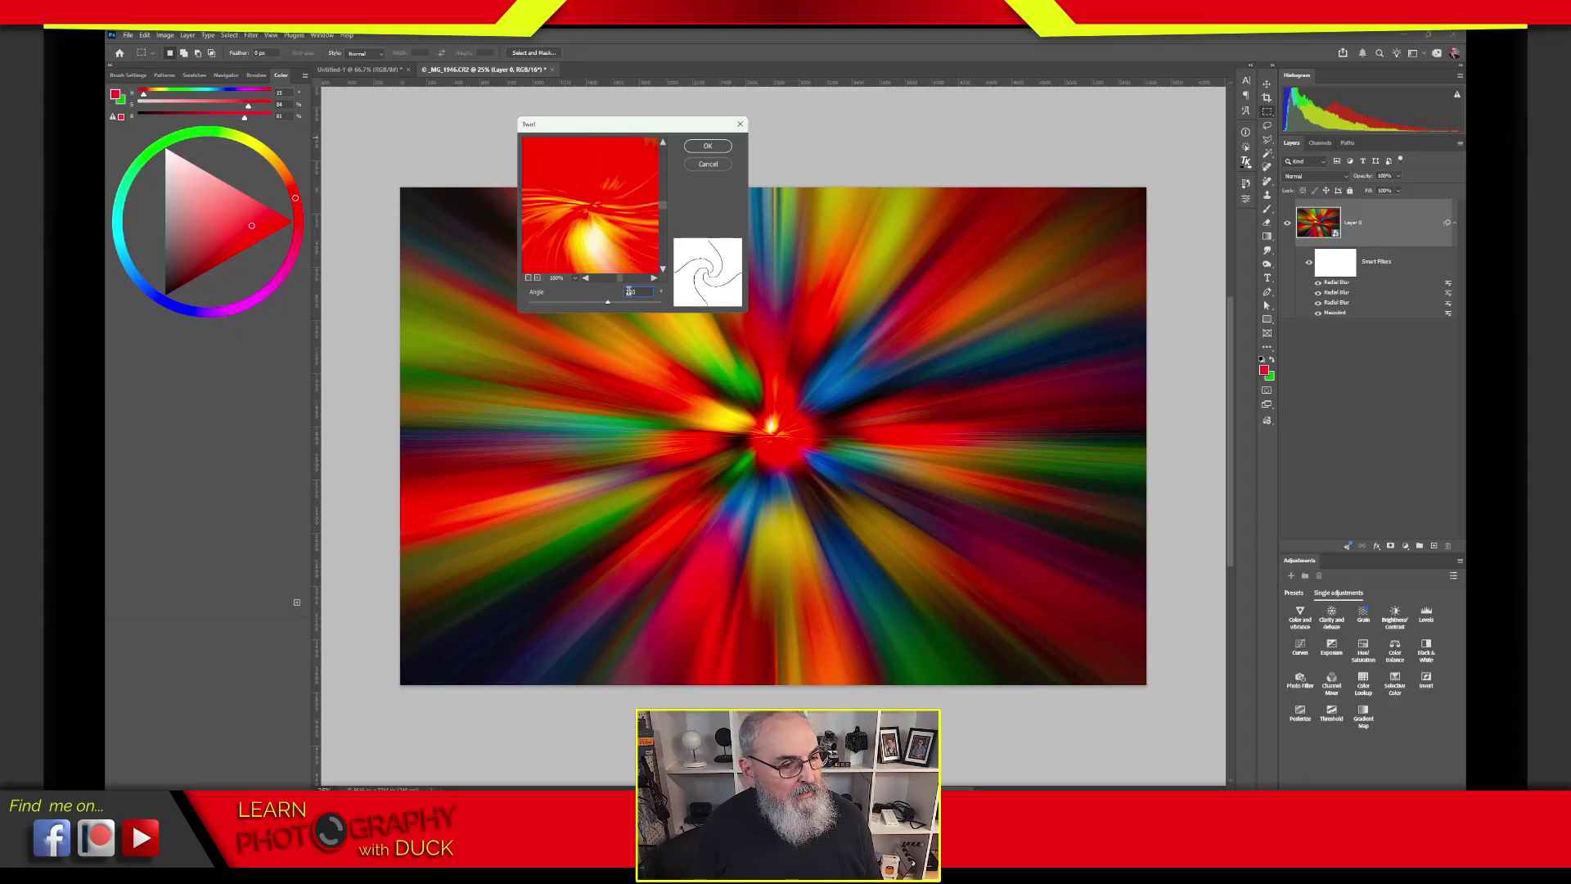
pyautogui.hotkey('shift', 'Up')
pyautogui.hotkey('shift', 'Up')
pyautogui.hotkey('shift', 'Up')
pyautogui.hotkey('shift', 'Up')
pyautogui.hotkey('shift', 'Up')
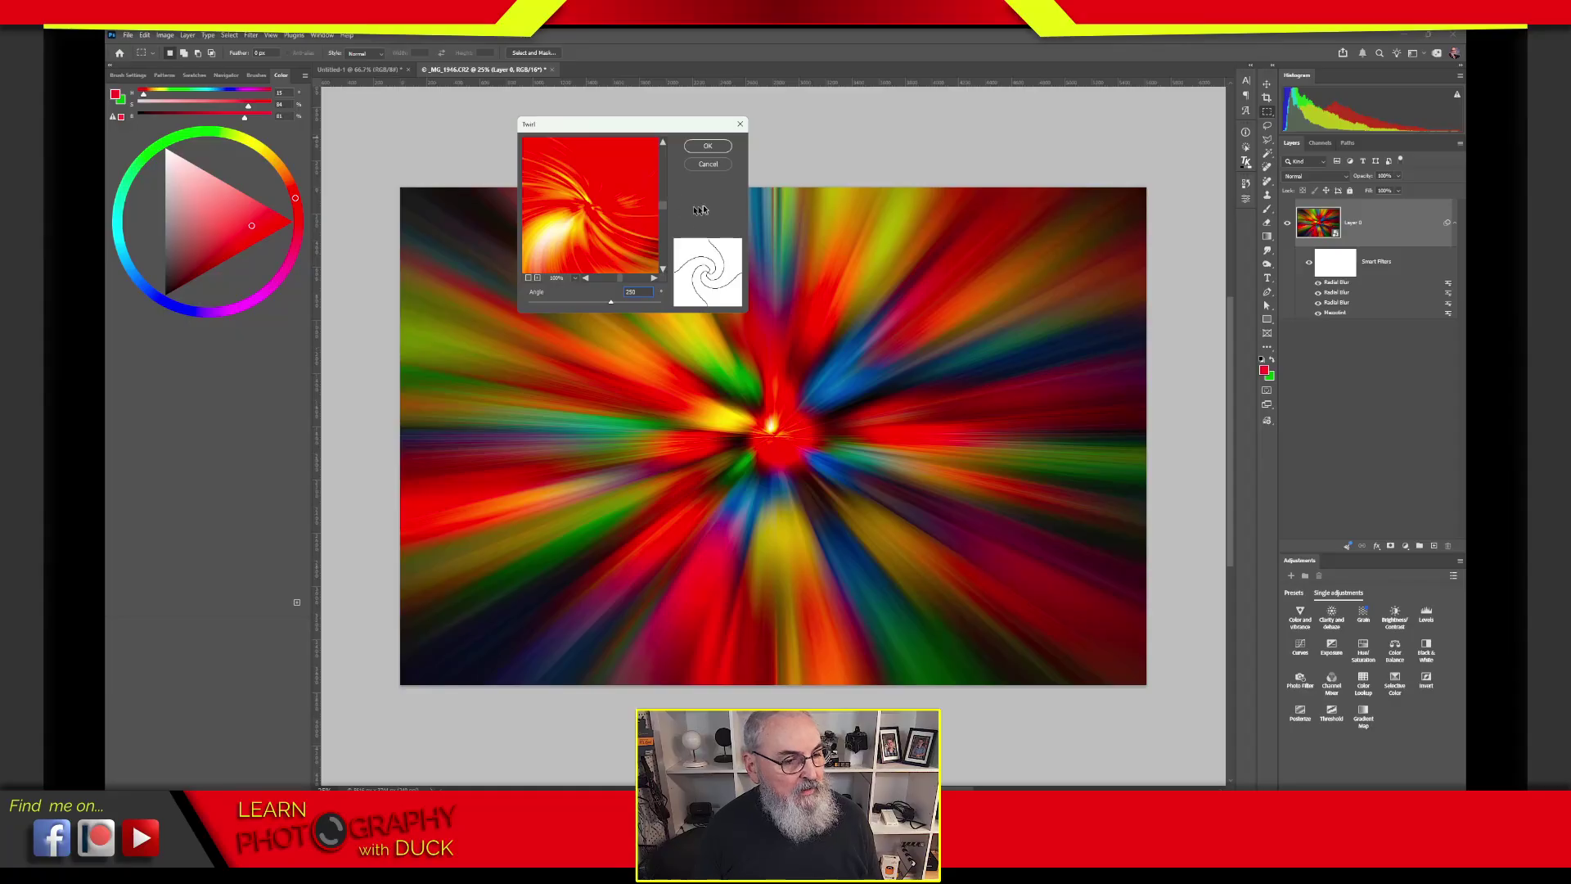
pyautogui.click(708, 147)
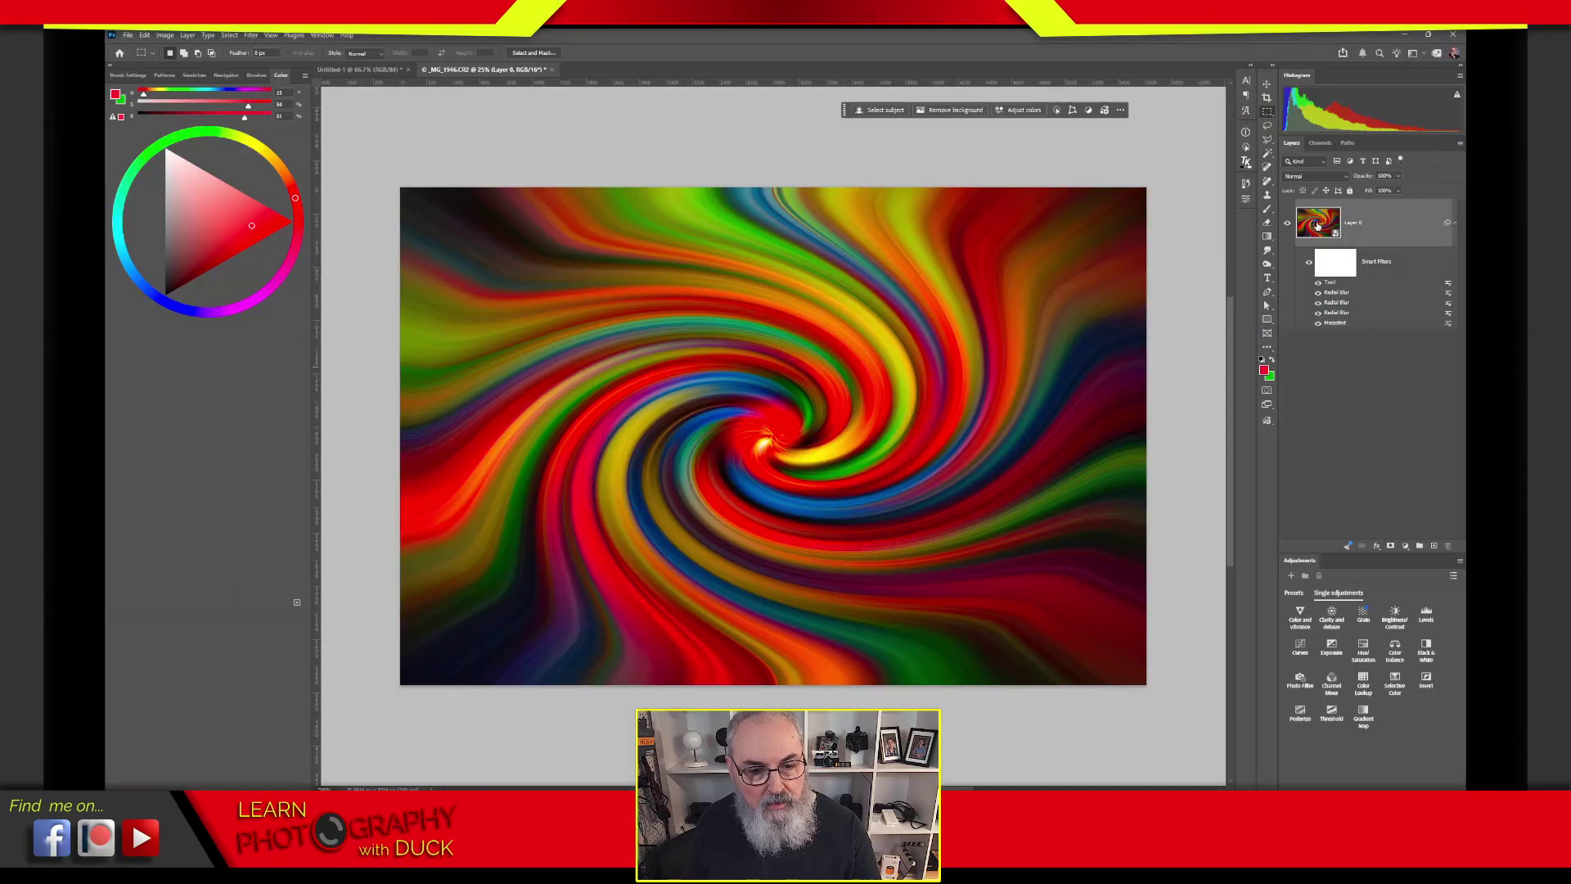
# Step: Duplicate Layer 0 with its smart filters and name the copy Layer 1
pyautogui.rightClick(1361, 213)
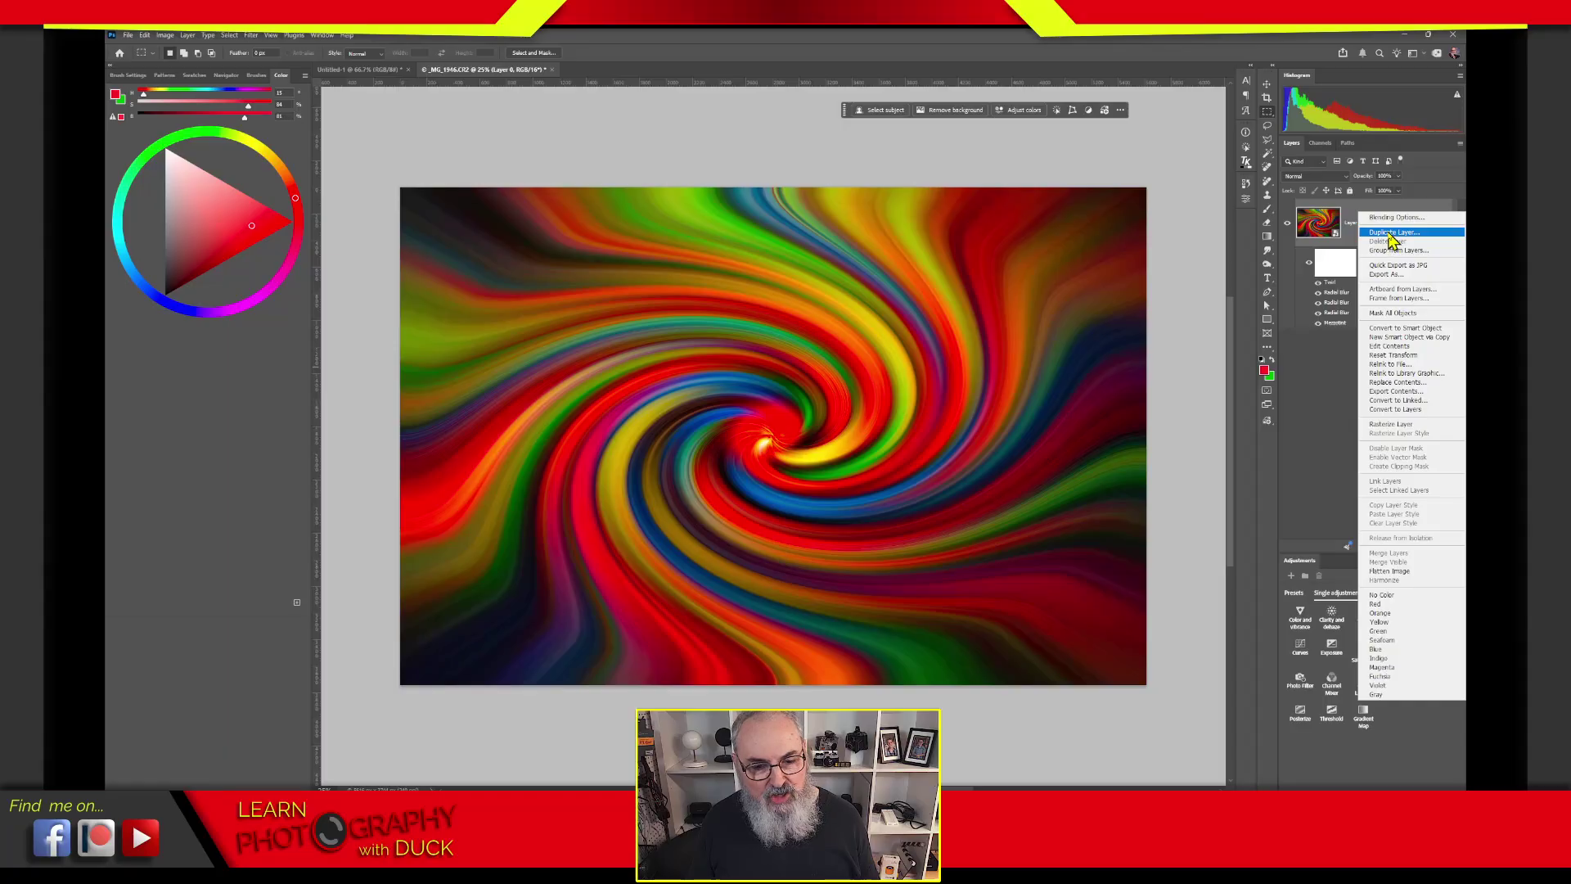
pyautogui.click(1392, 234)
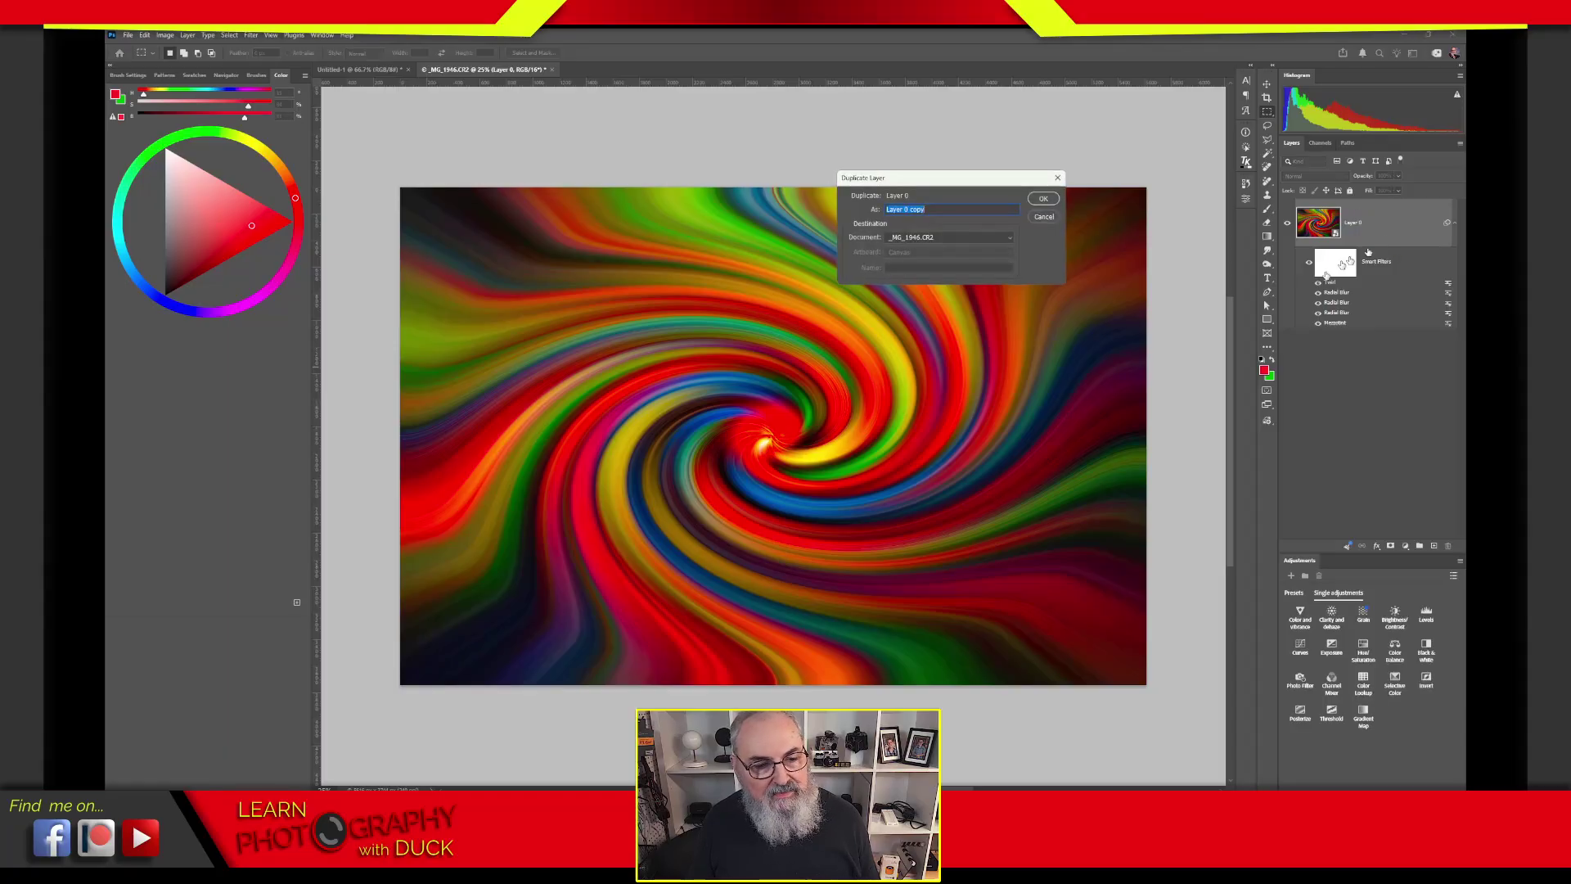
pyautogui.click(904, 209)
pyautogui.moveTo(904, 209); pyautogui.dragTo(985, 227)
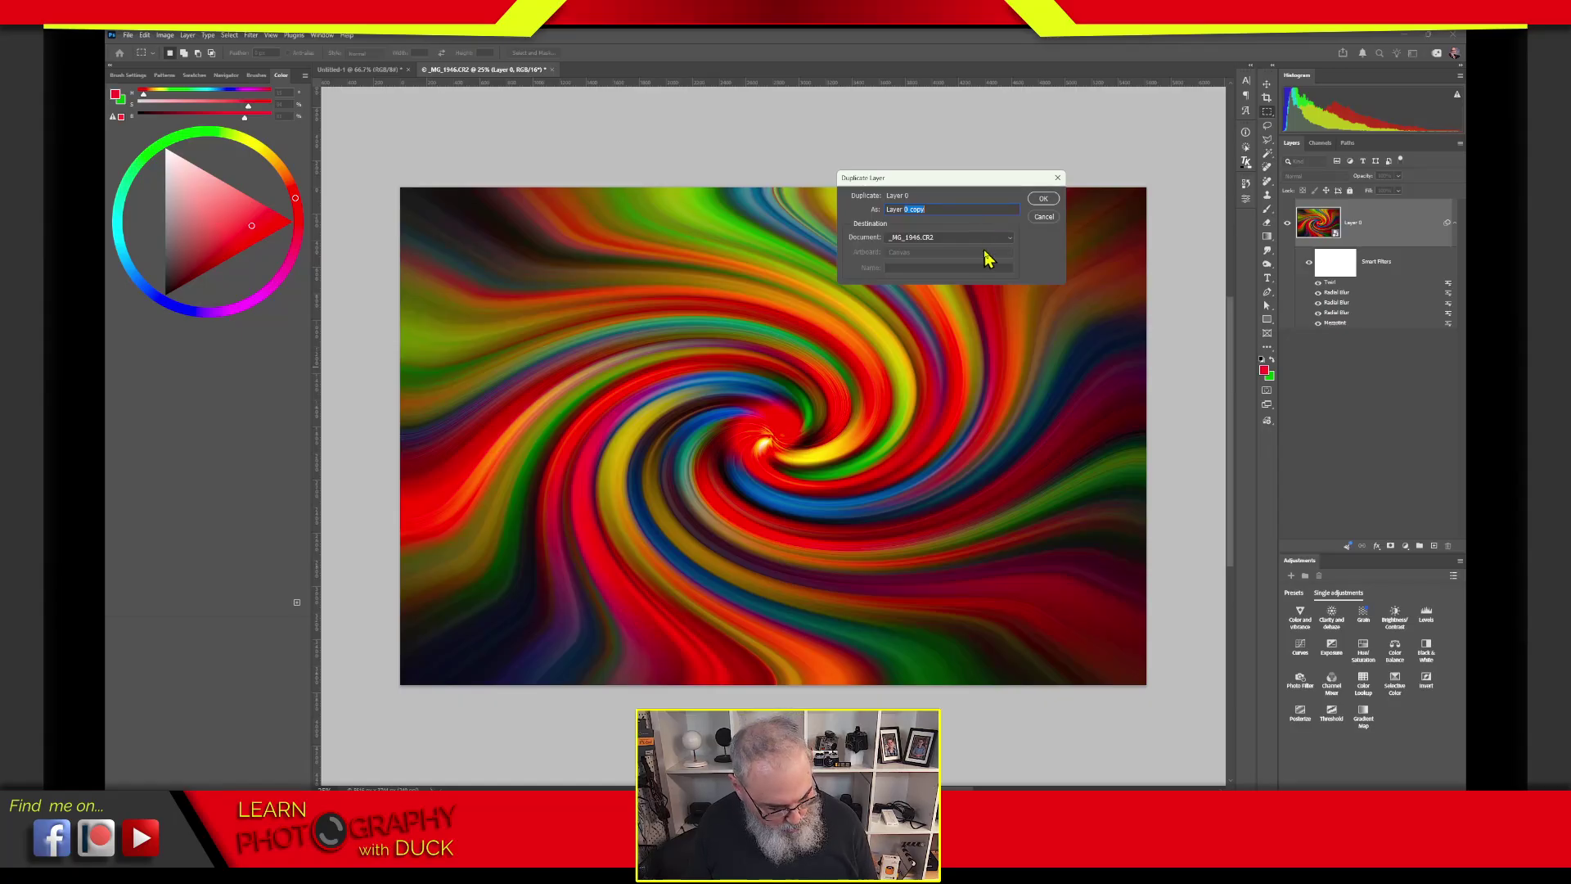
pyautogui.write('1')
pyautogui.click(1052, 201)
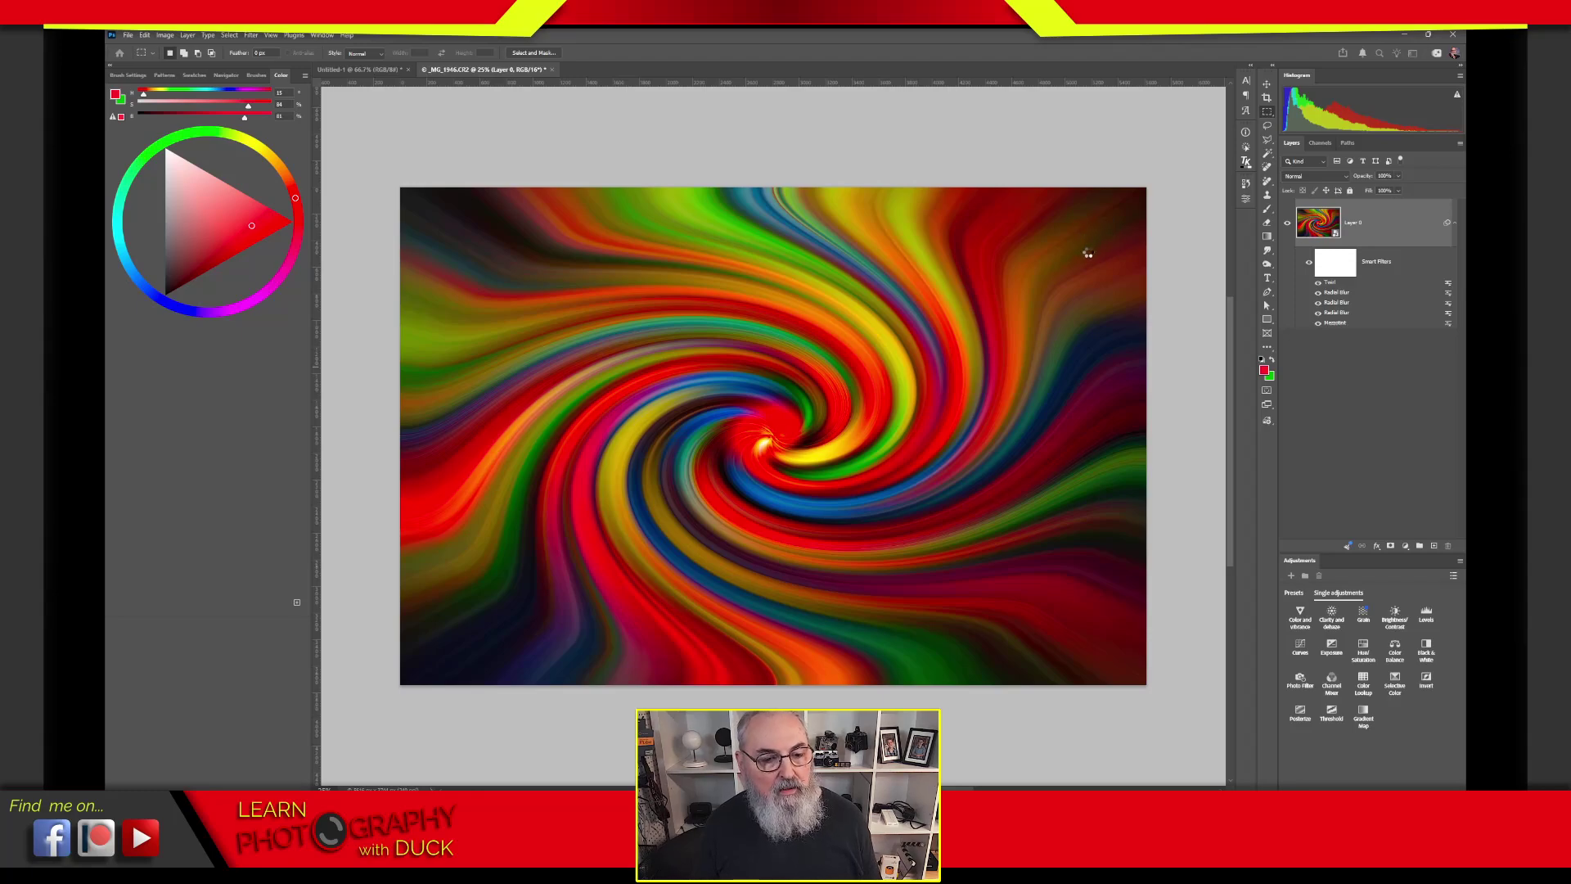
pyautogui.hotkey('ctrl', 'j')
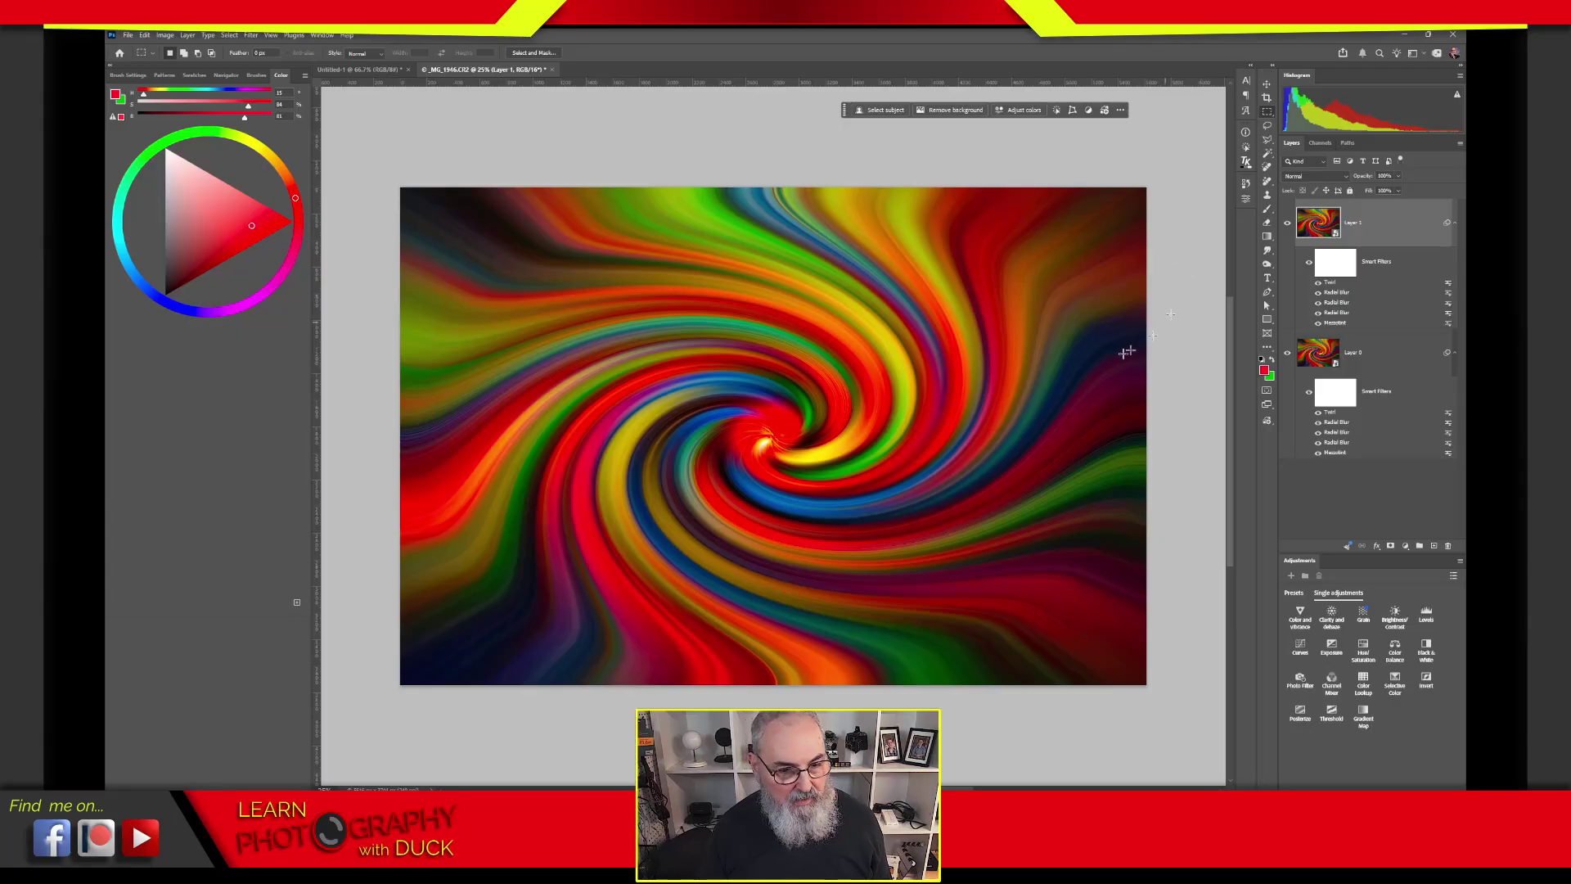
# Step: Edit the Twirl smart filter on Layer 1 and set its angle to -250 degrees
pyautogui.doubleClick(1337, 283)
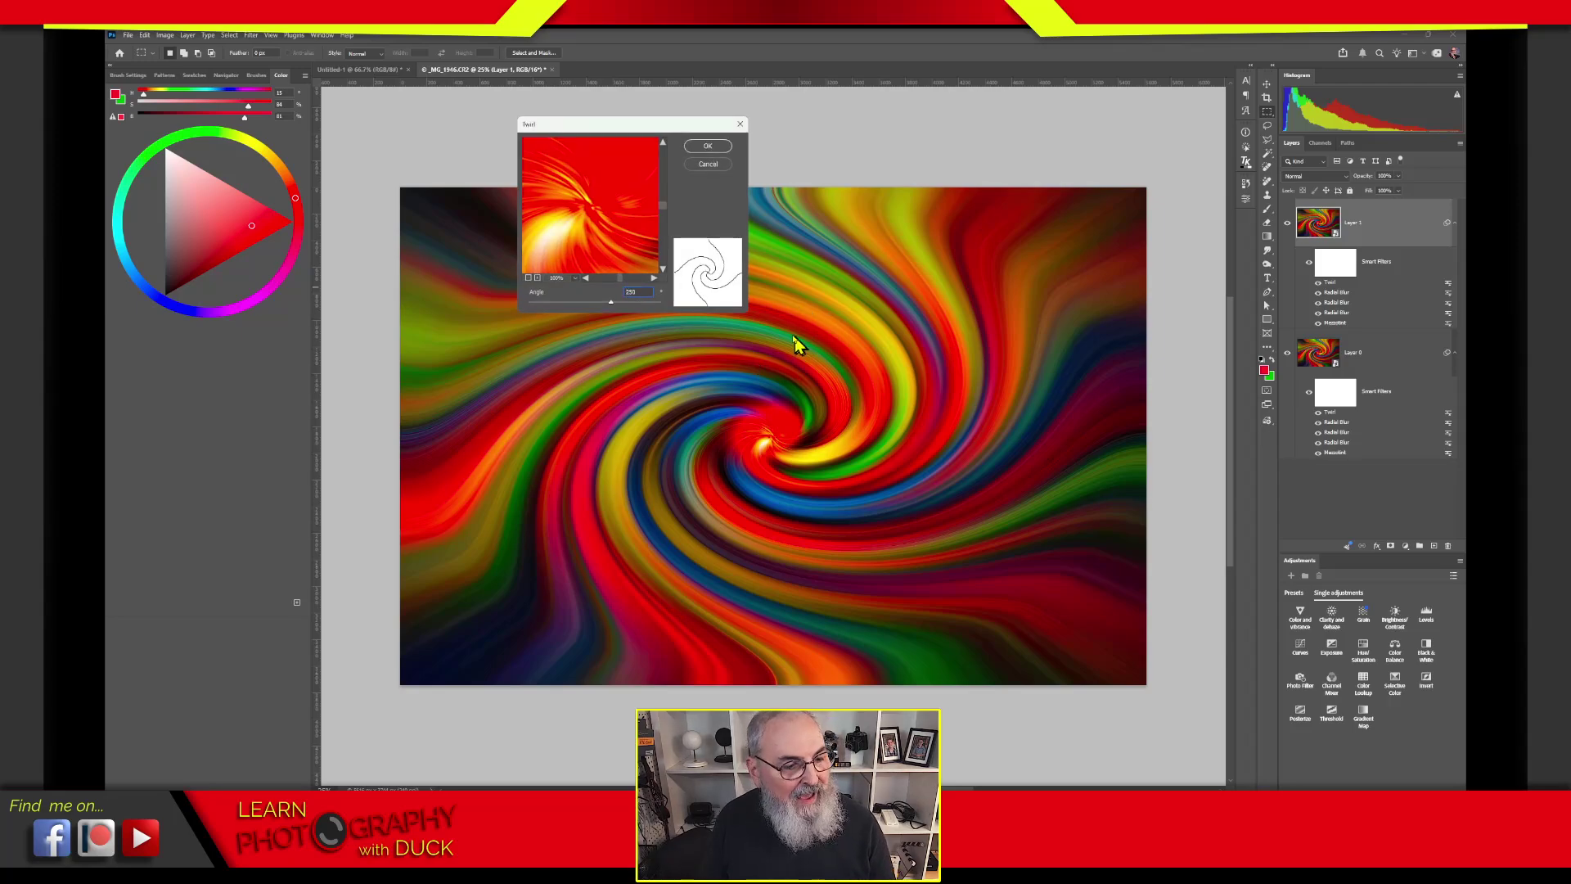
pyautogui.write('-250')
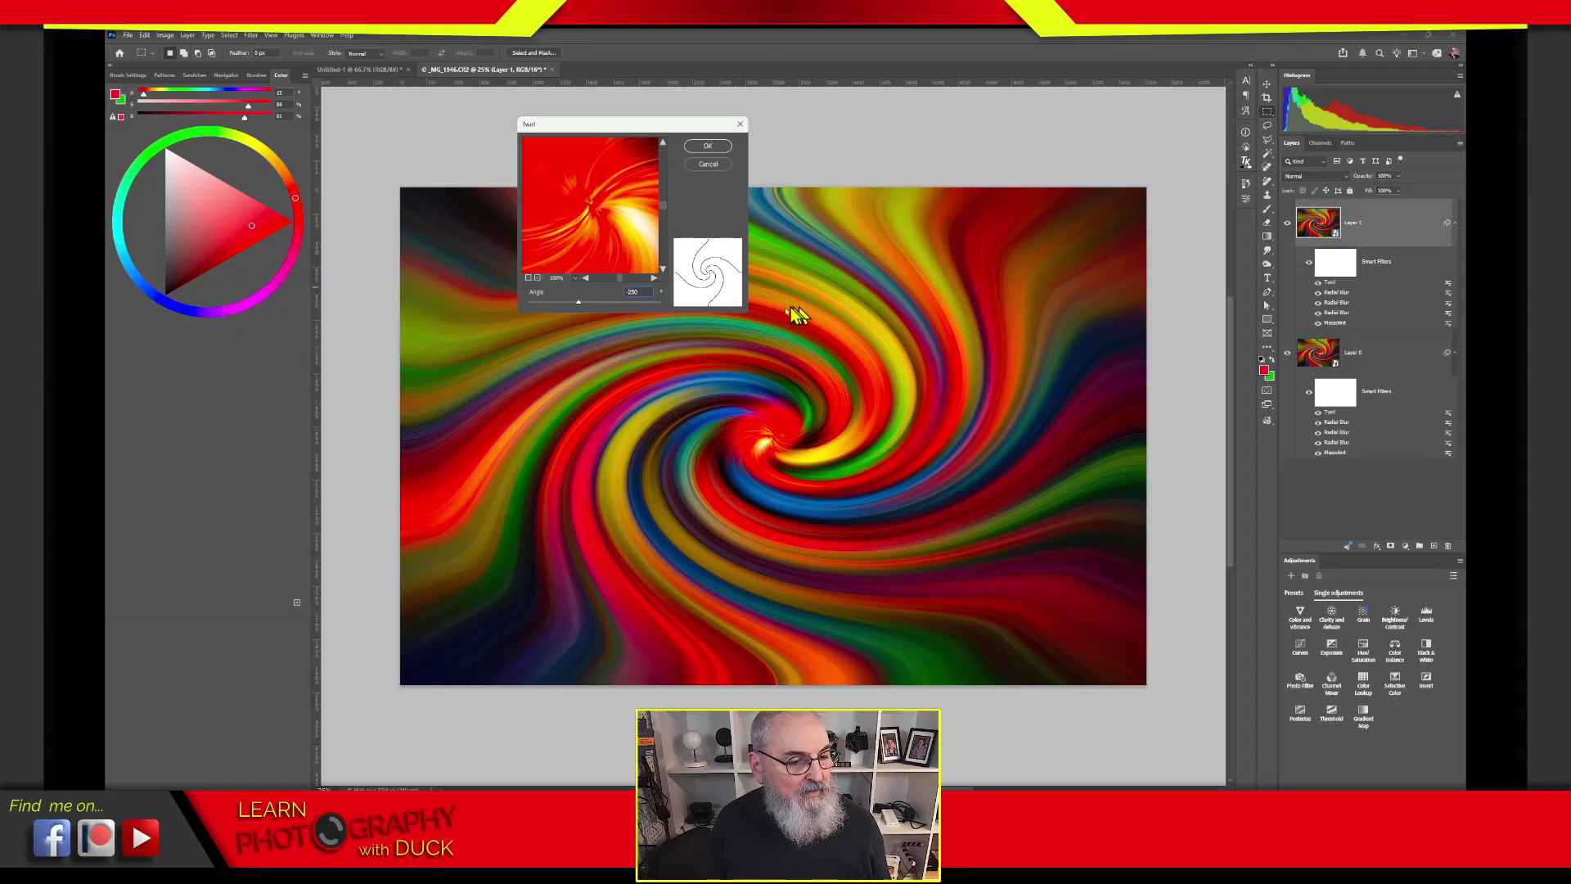
pyautogui.click(708, 146)
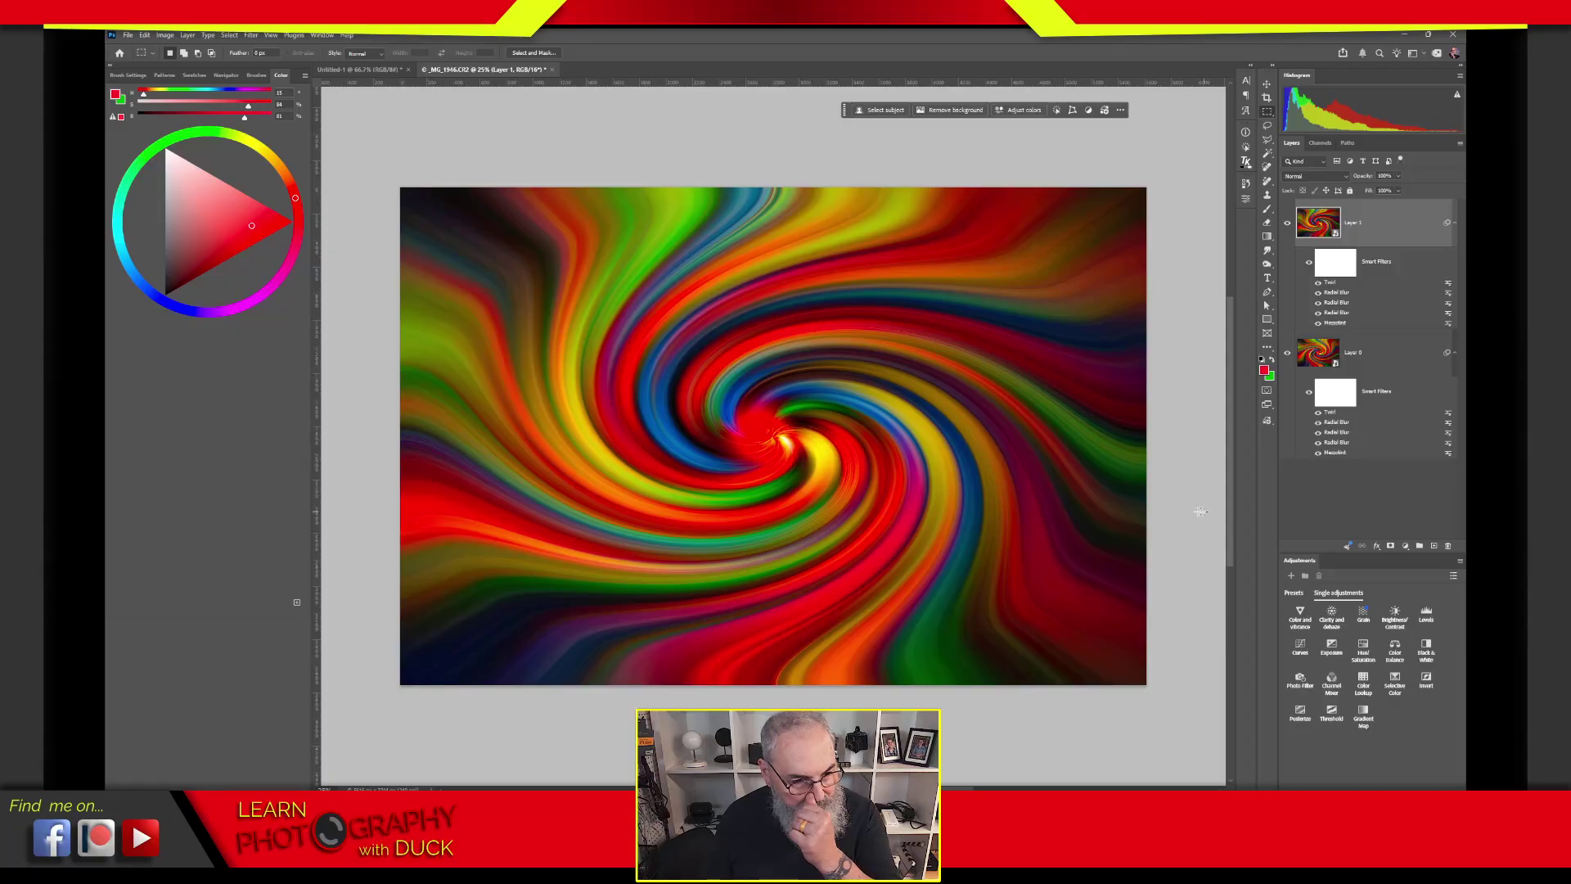
# Step: Preview blend modes for Layer 1 and set its blend mode to Lighten
pyautogui.click(1342, 176)
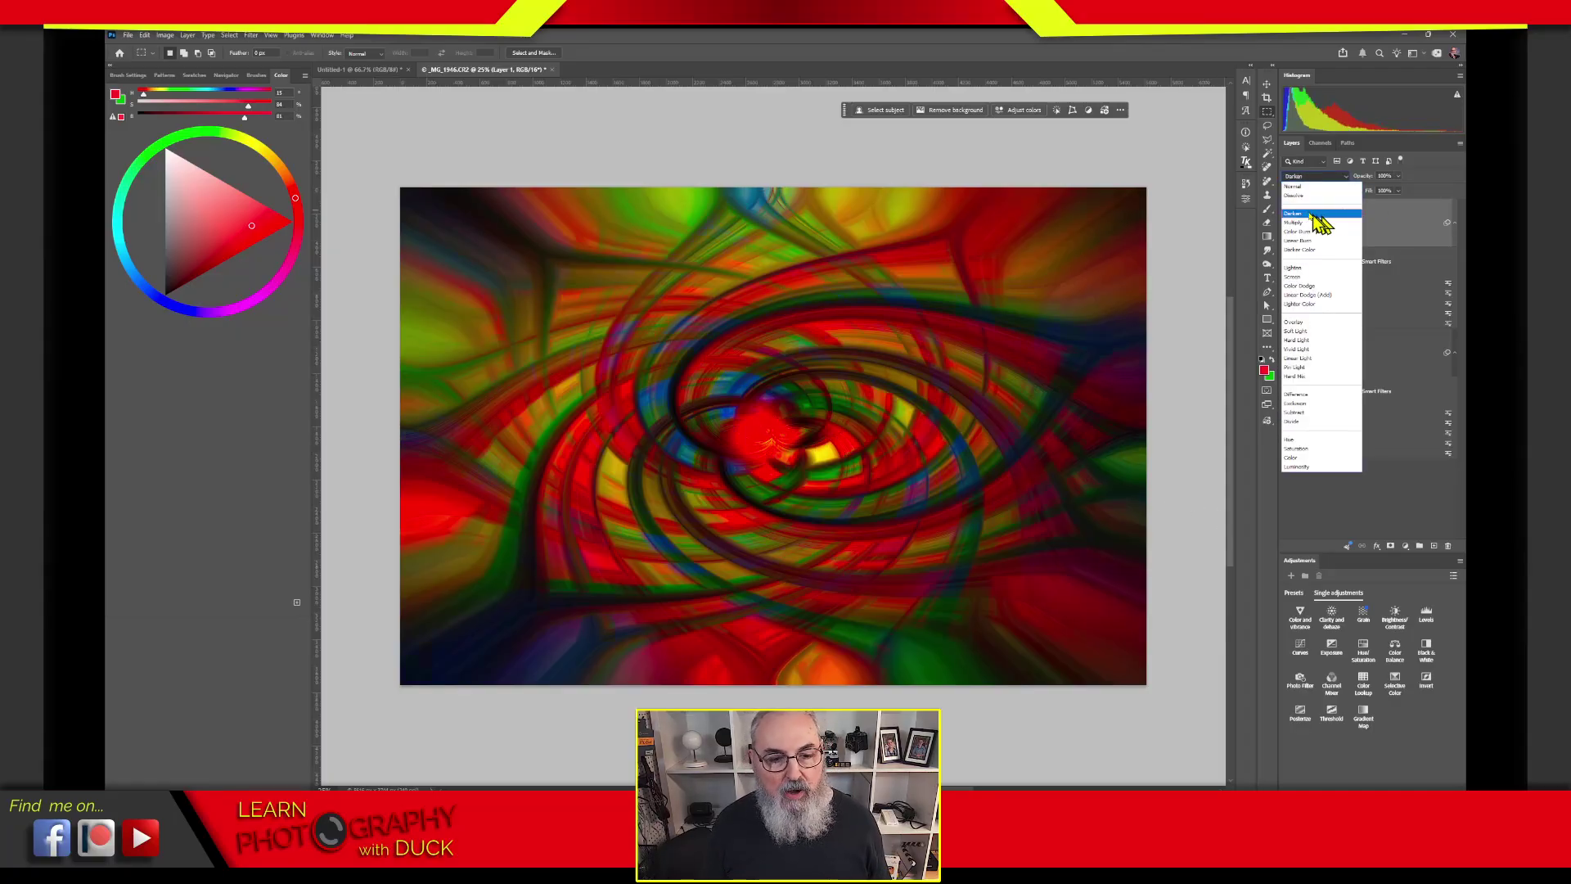
pyautogui.click(1301, 188)
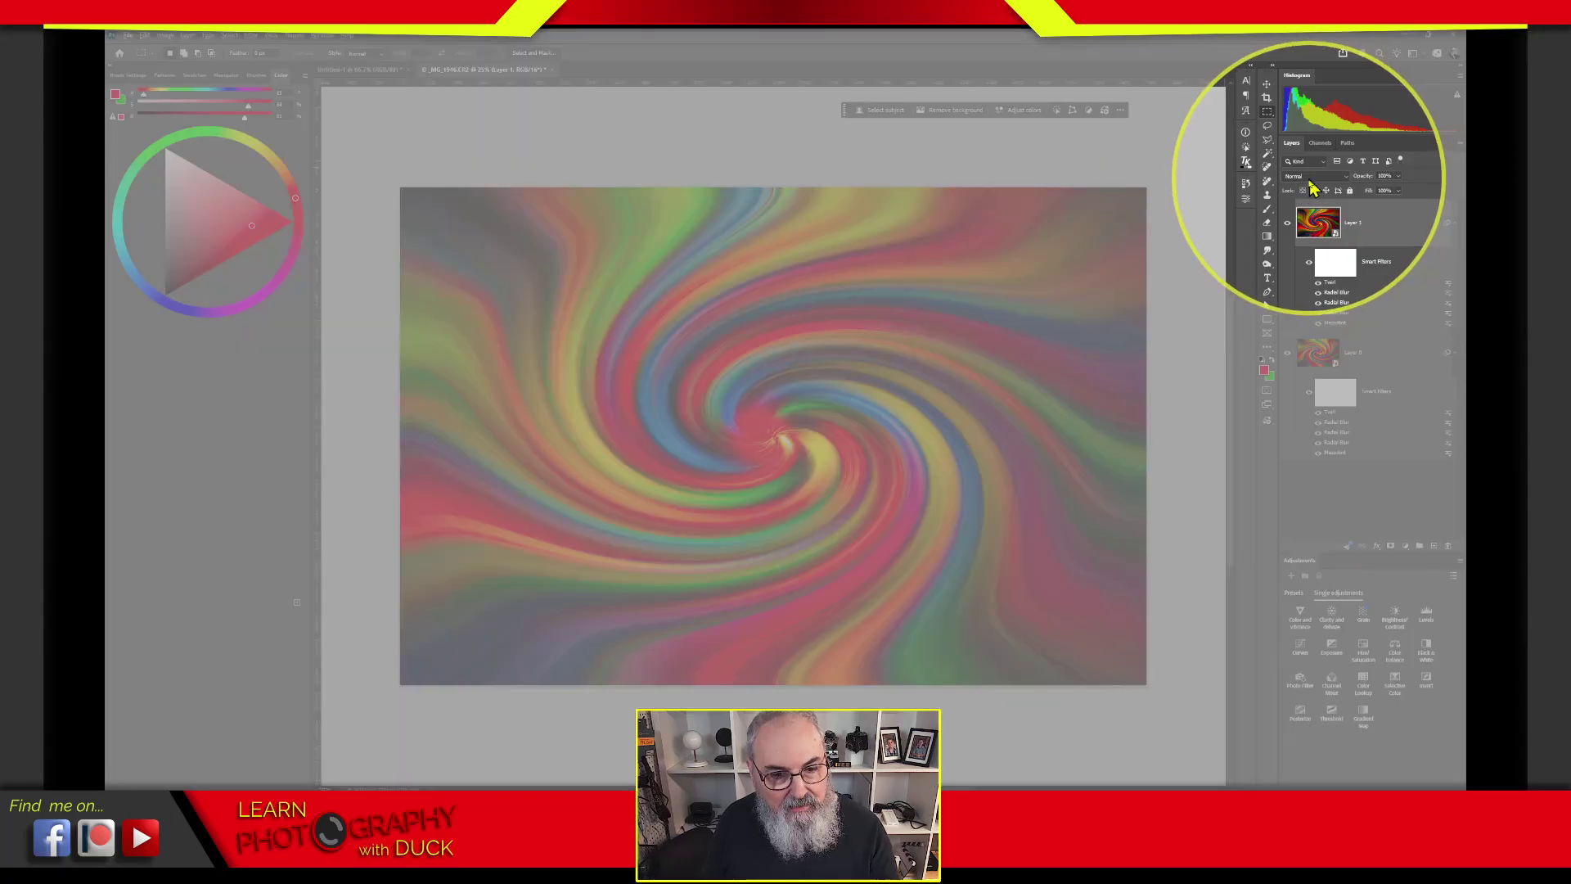
pyautogui.click(1313, 176)
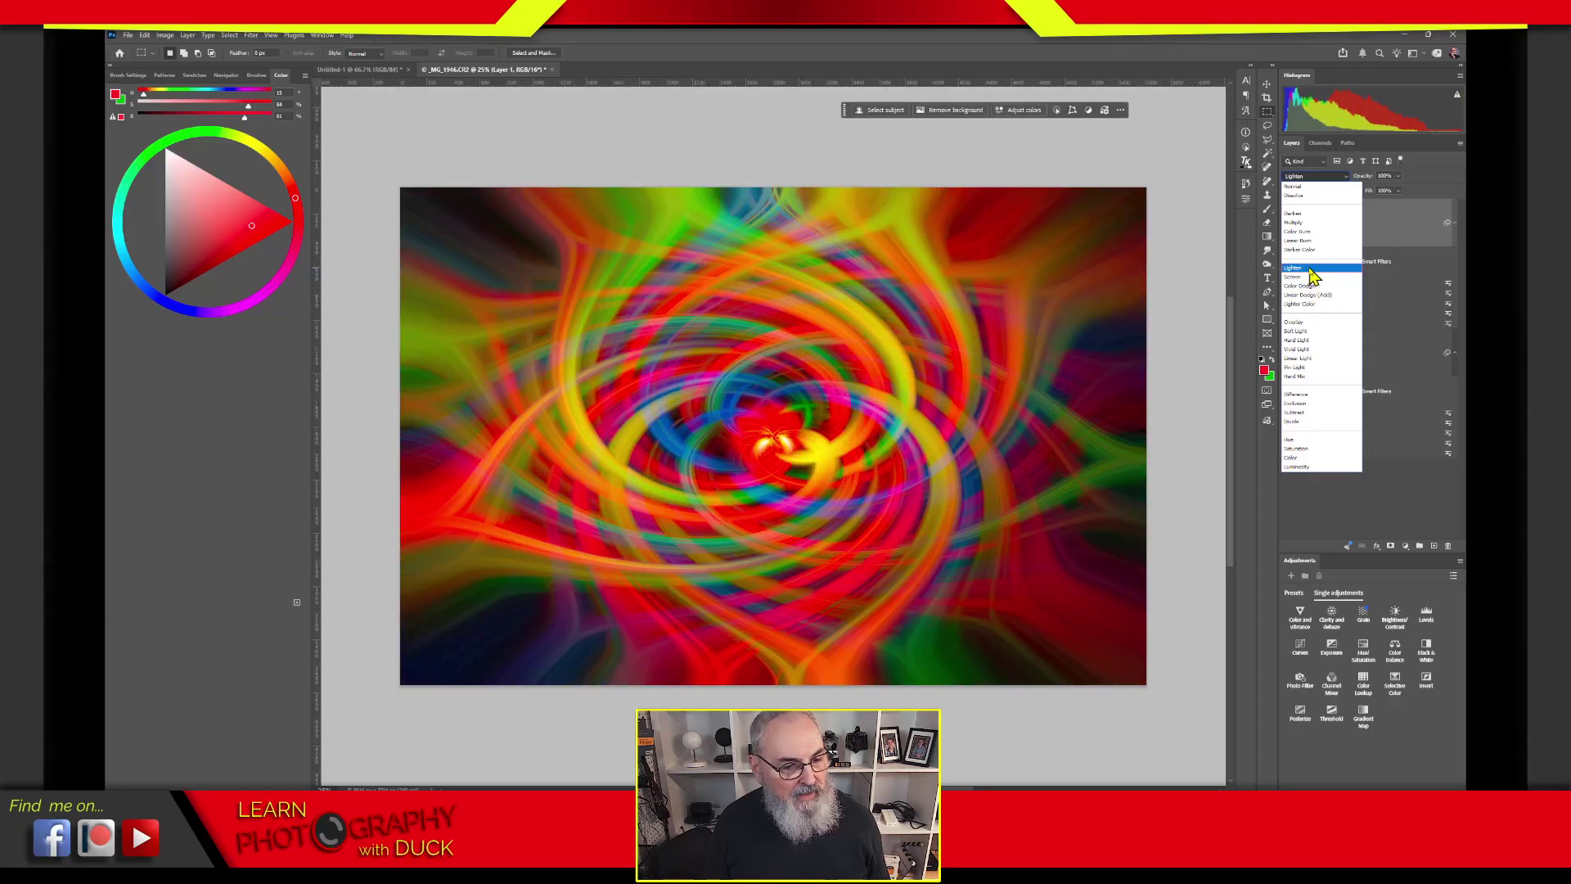
pyautogui.click(1317, 273)
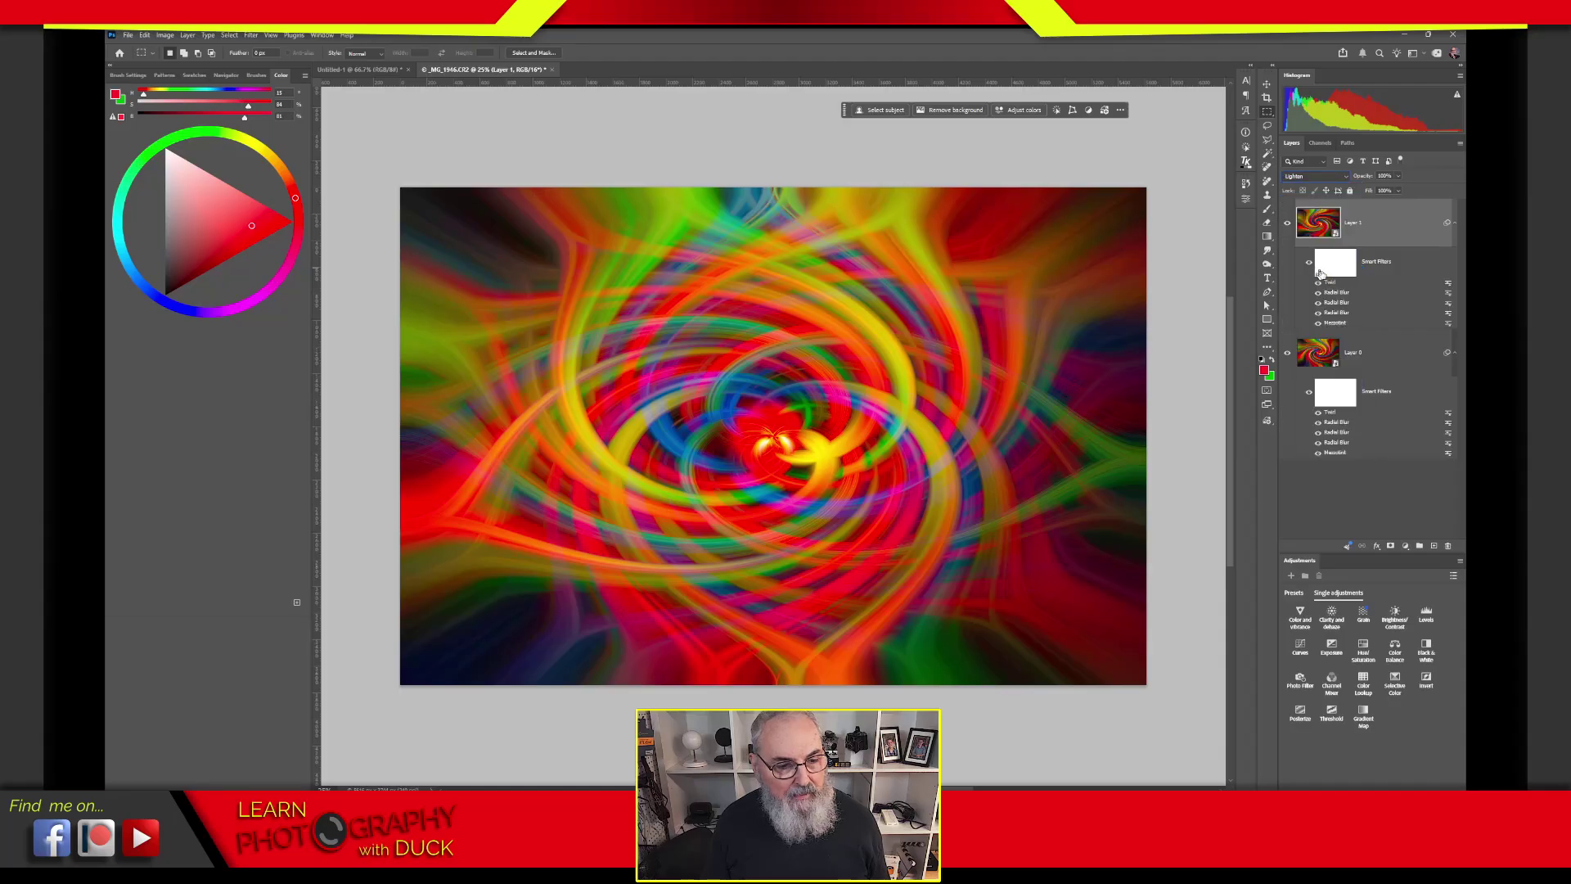
# Step: Stamp all visible layers into a new merged layer above Layer 1, keeping the smart object layers
pyautogui.click(1358, 520)
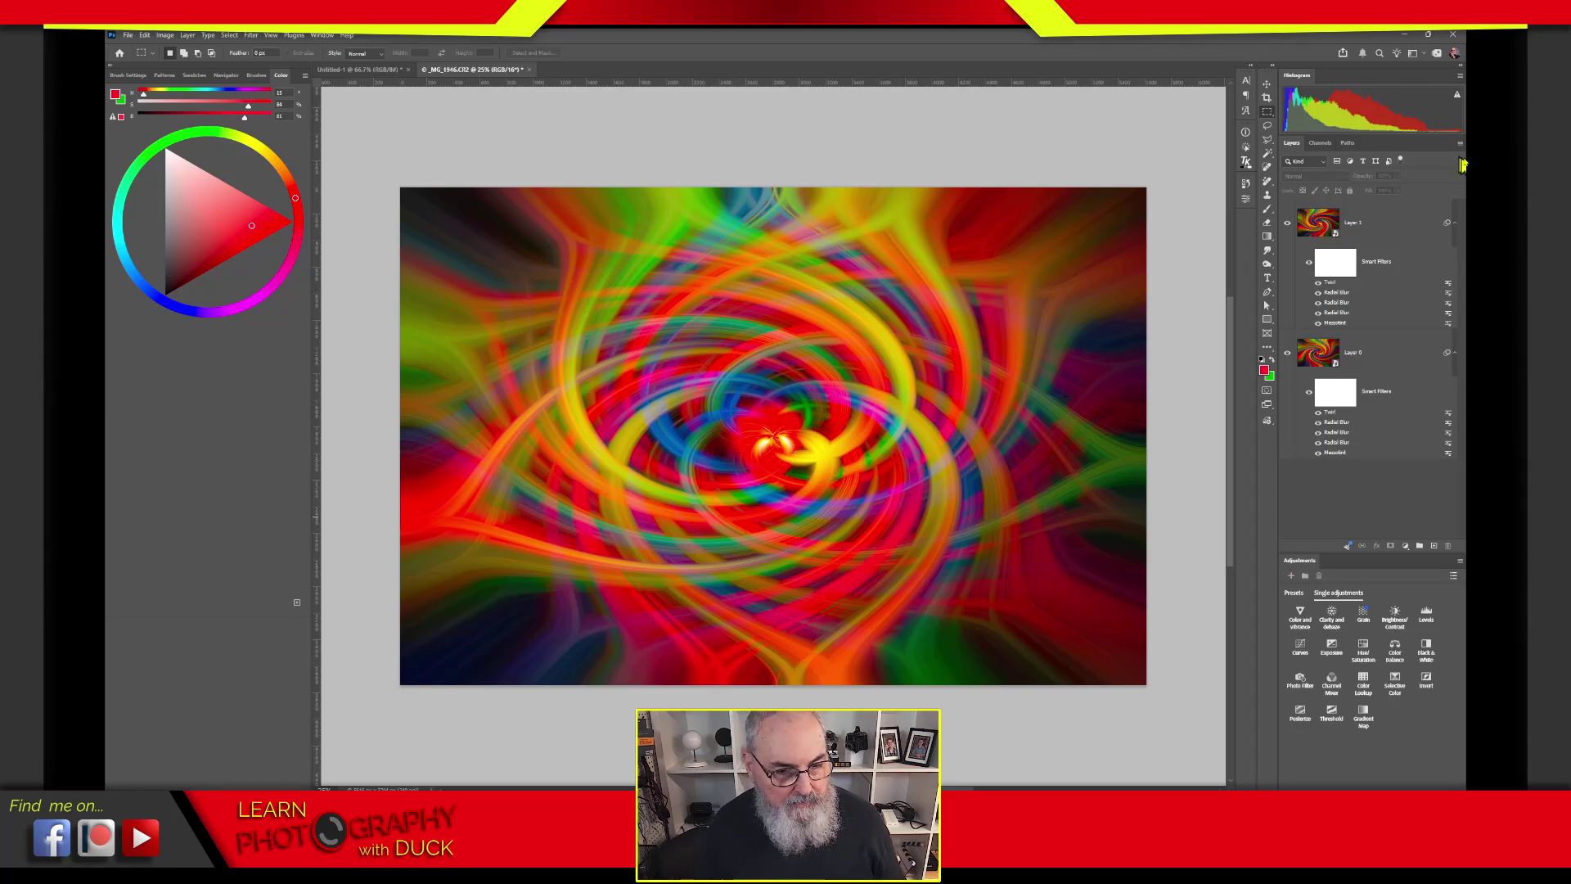
pyautogui.click(1381, 229)
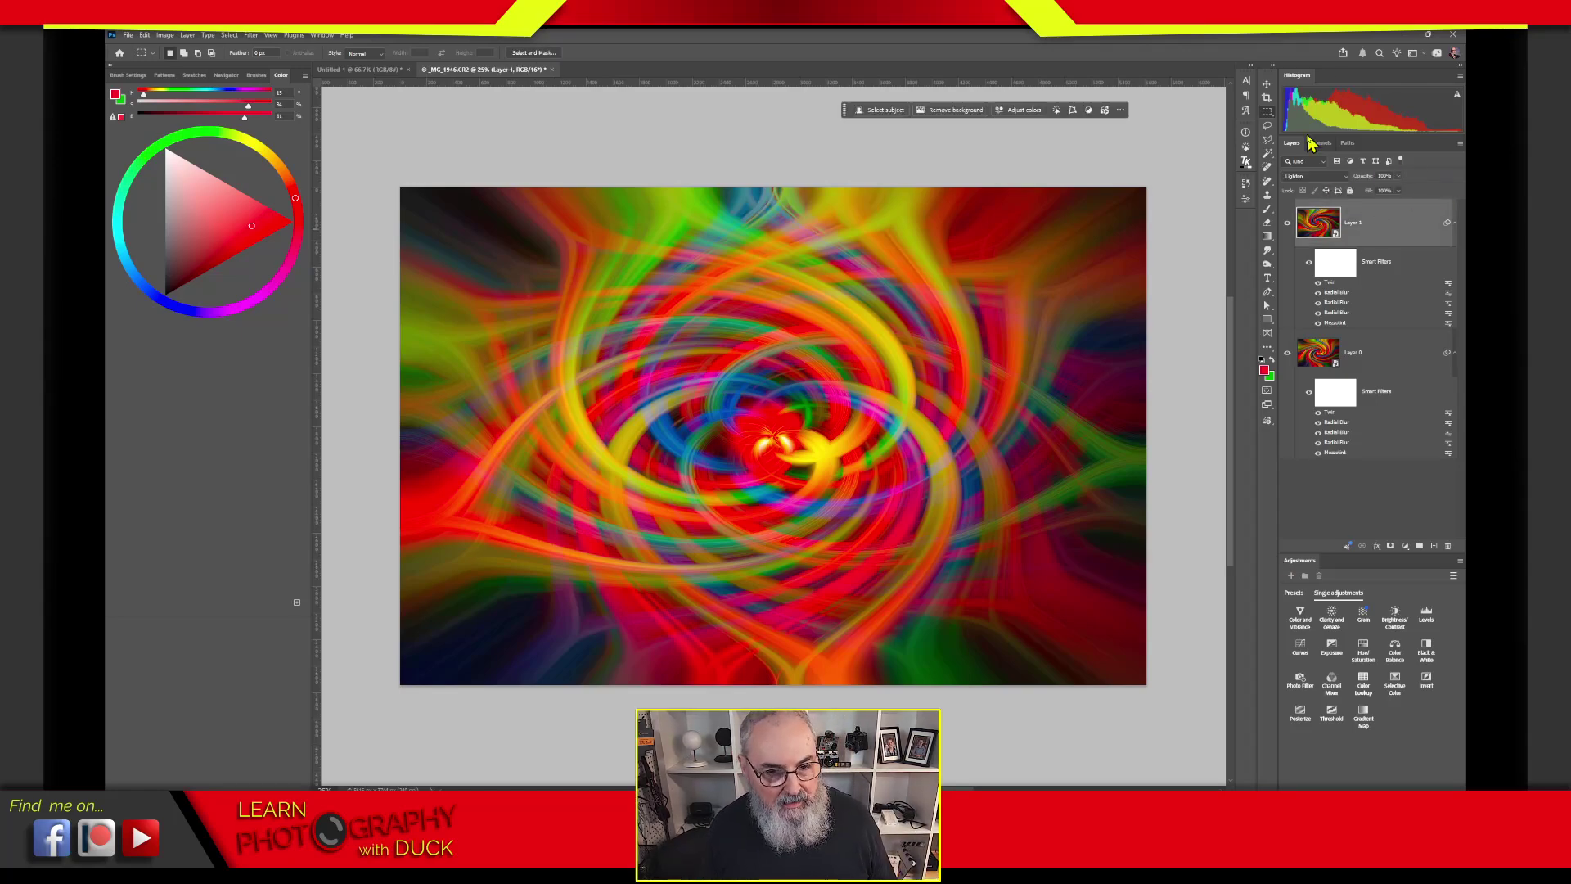
pyautogui.rightClick(1393, 222)
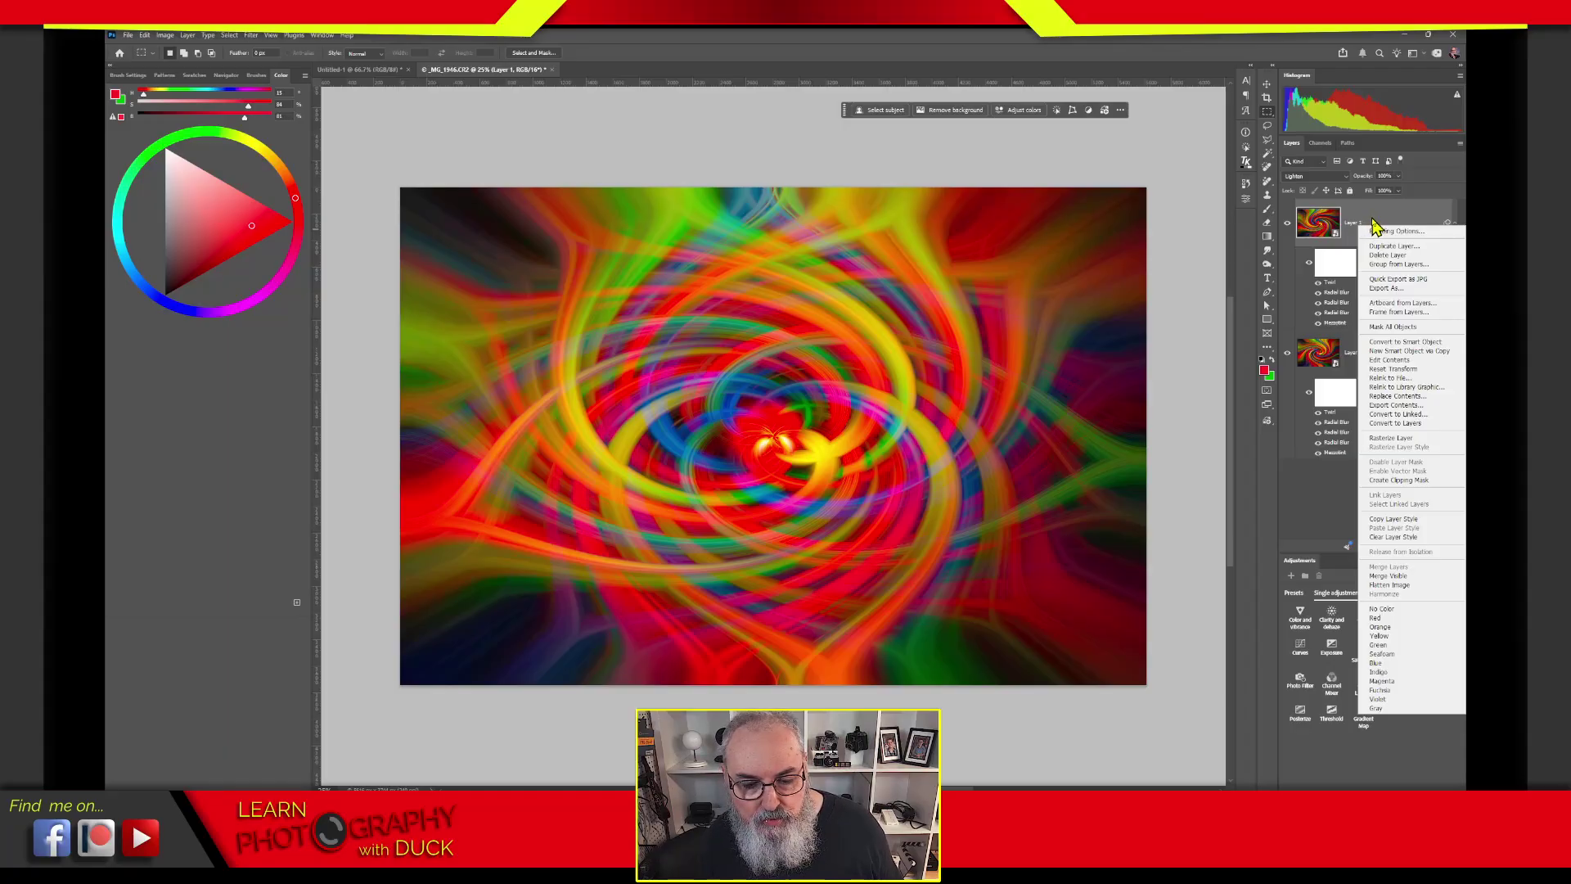
pyautogui.click(1383, 211)
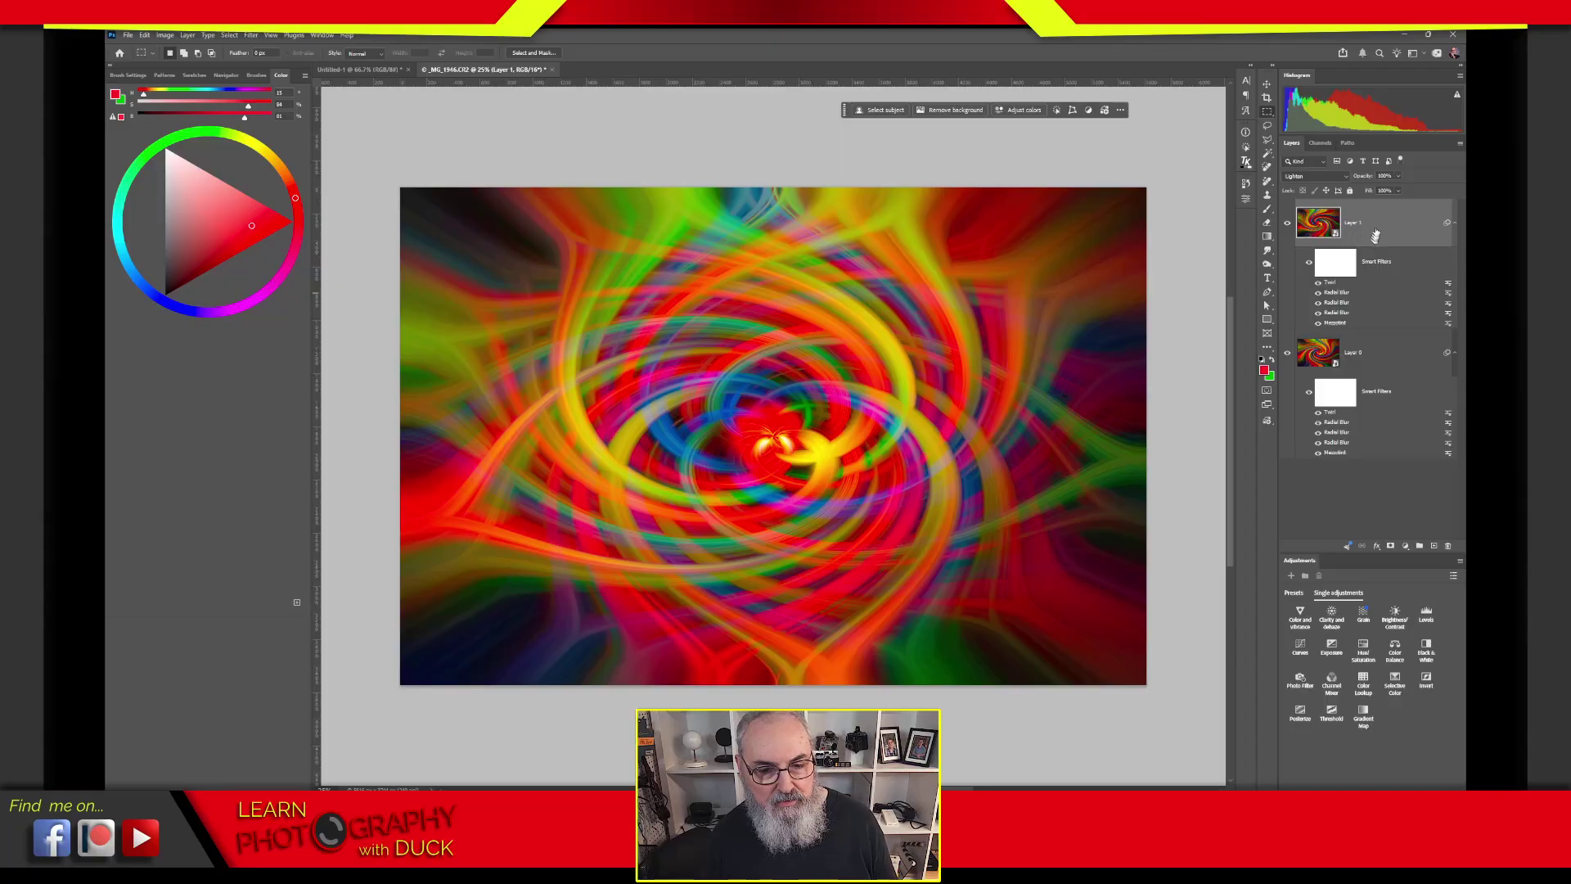
pyautogui.hotkey('ctrl', 'shift', 'alt', 'e')
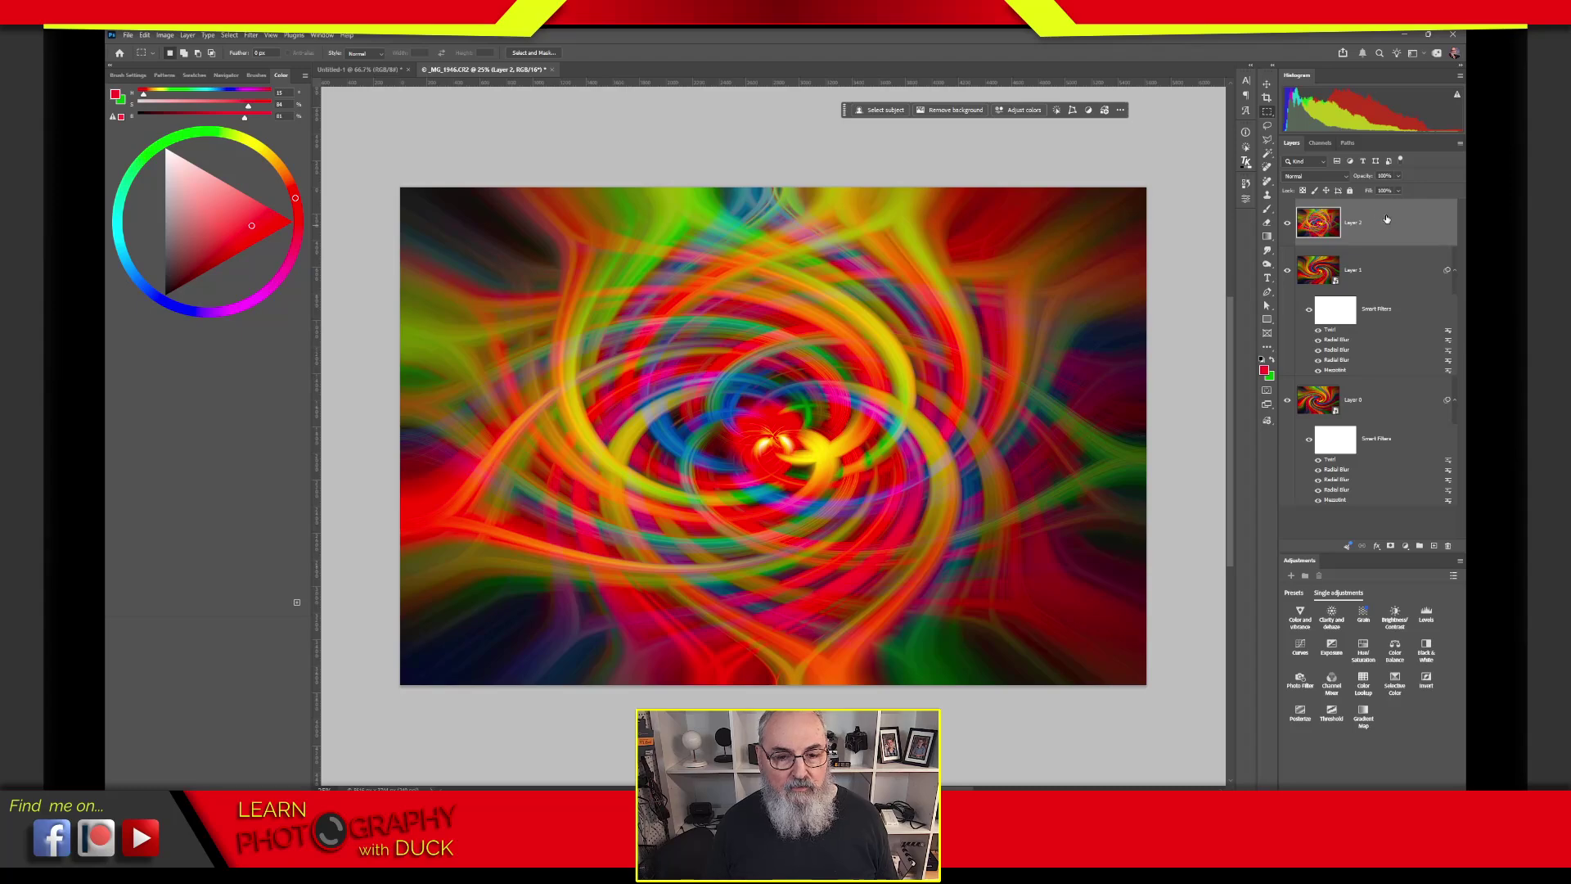
# Step: Flip the merged Layer 2 vertically
pyautogui.click(144, 35)
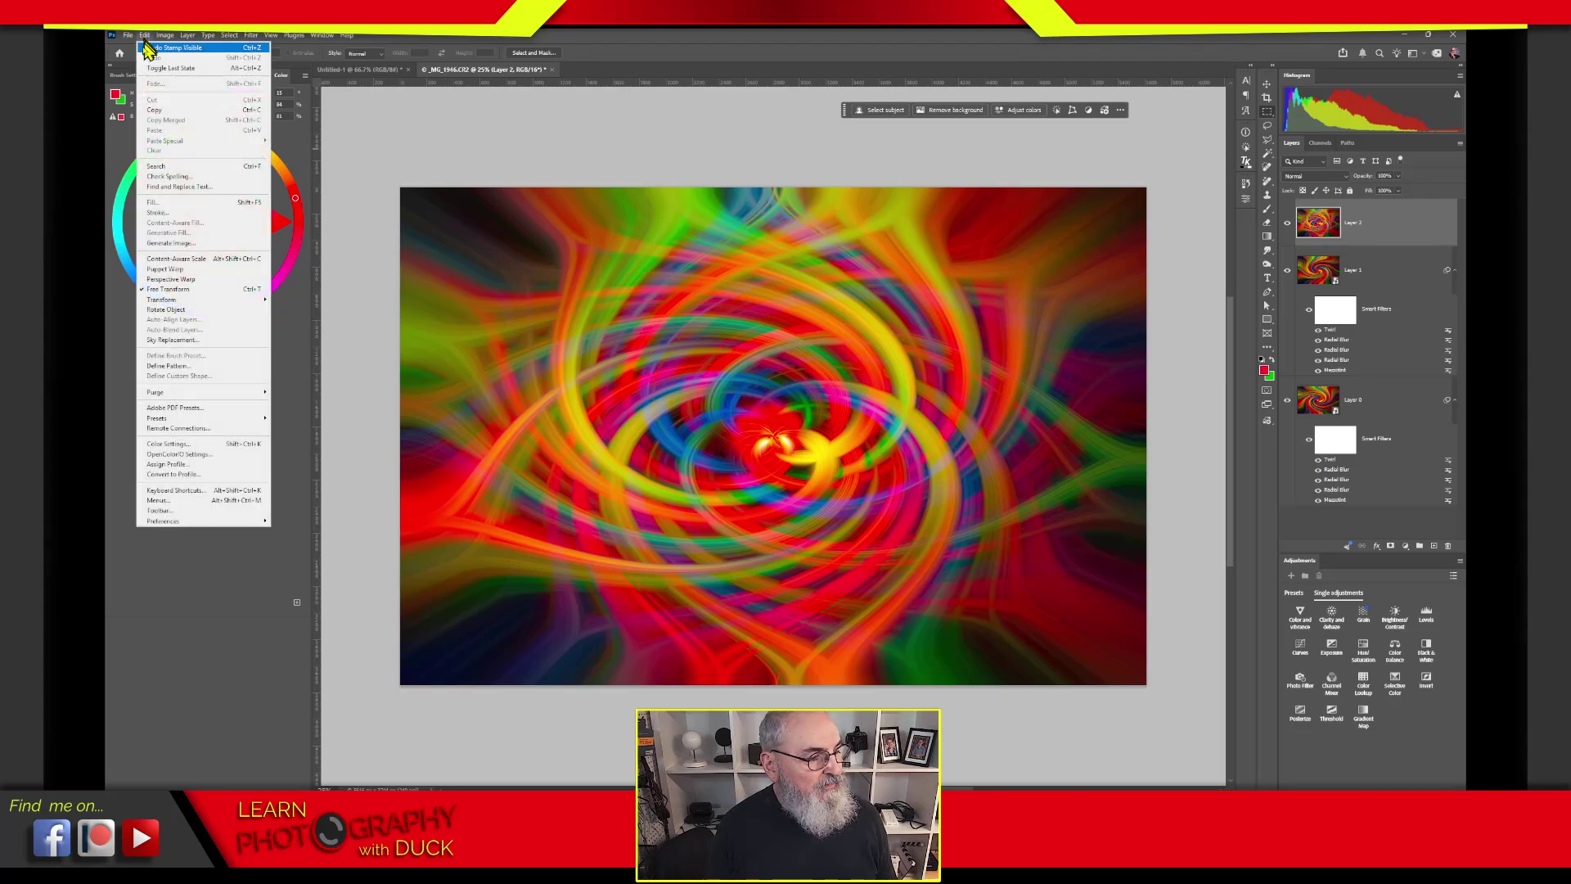
pyautogui.click(1349, 528)
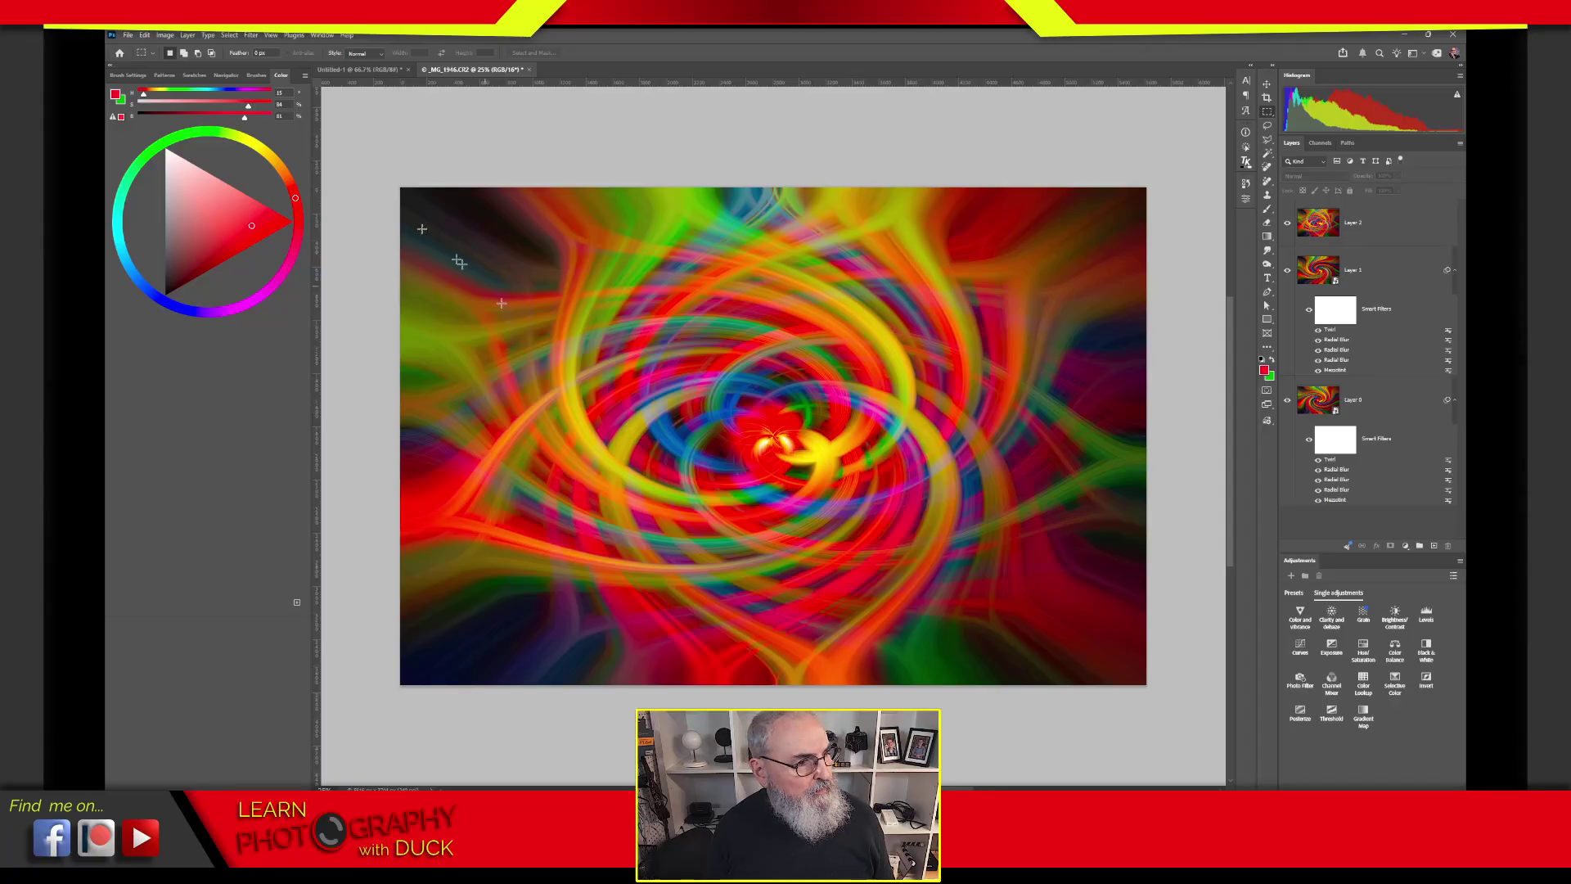
pyautogui.click(144, 35)
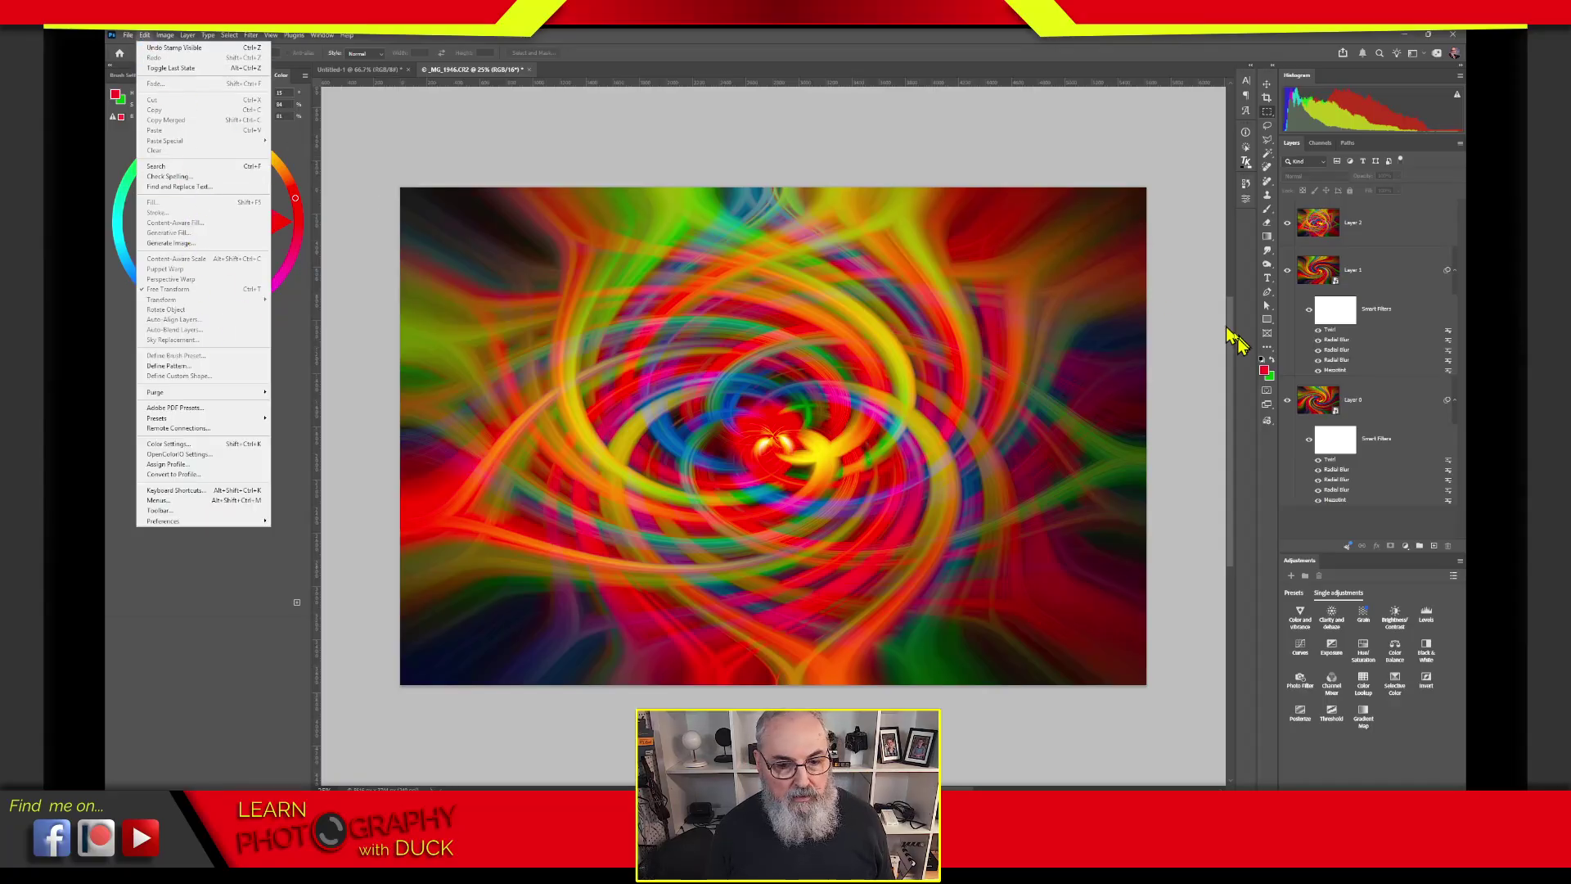
pyautogui.click(1316, 239)
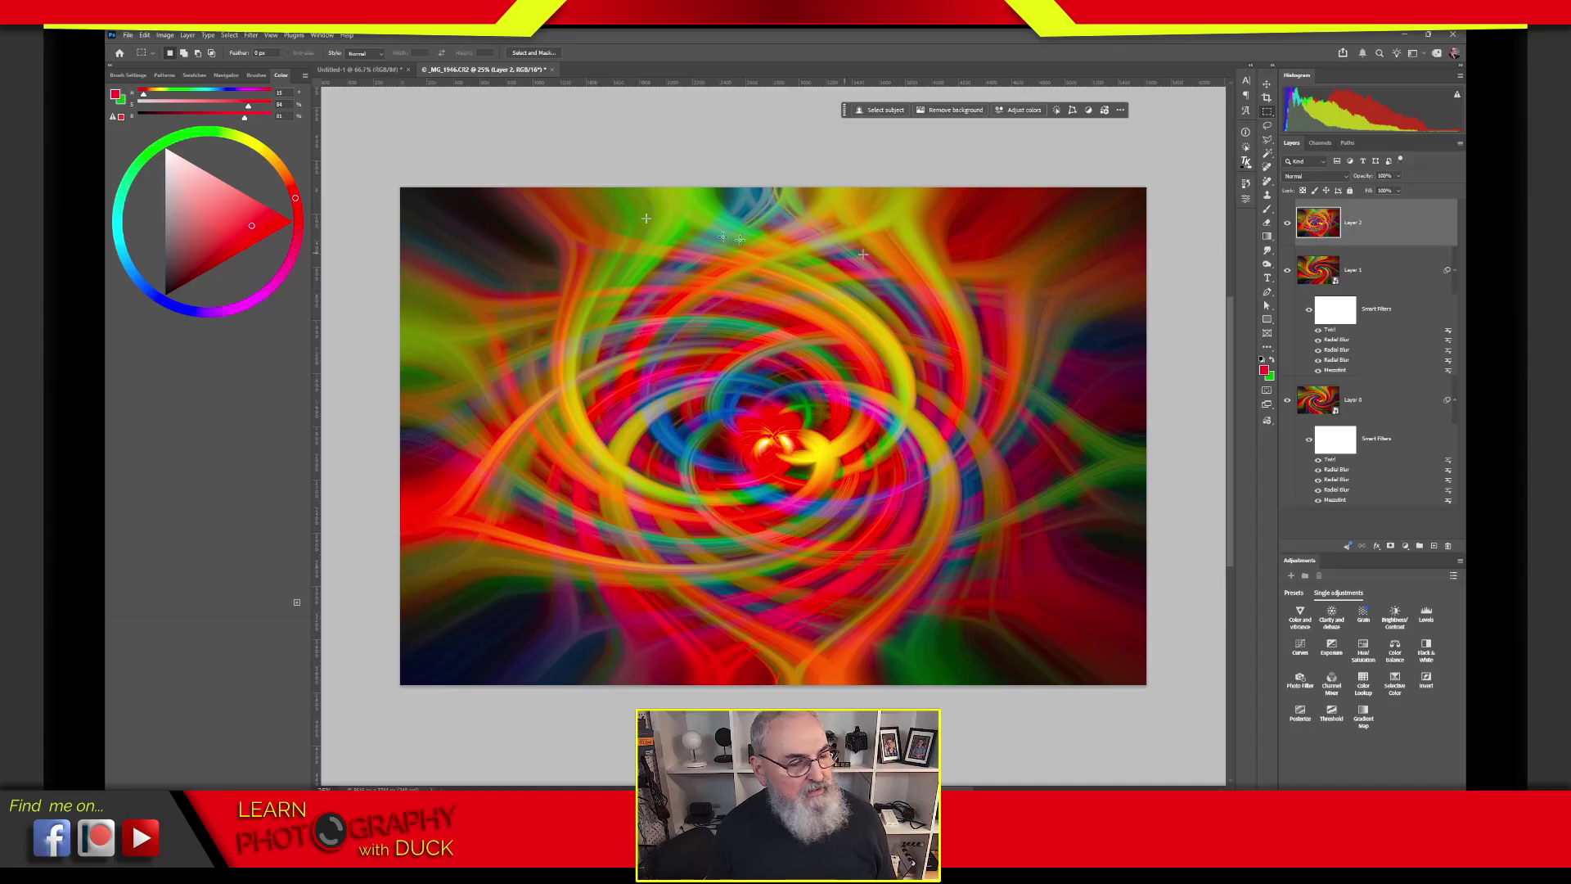
pyautogui.click(144, 36)
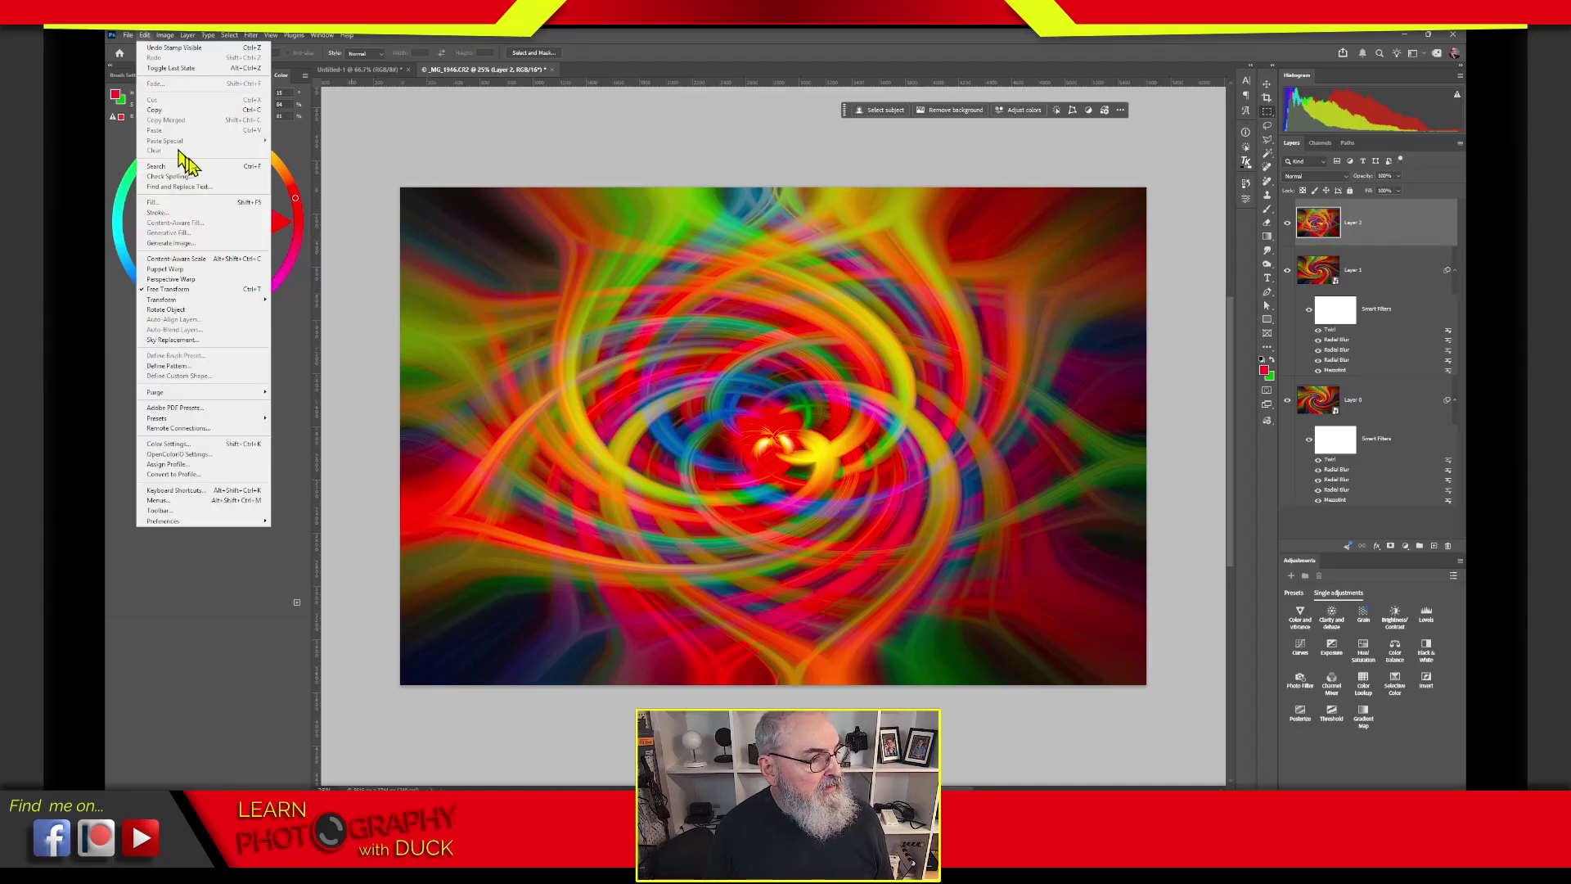
pyautogui.moveTo(227, 308)
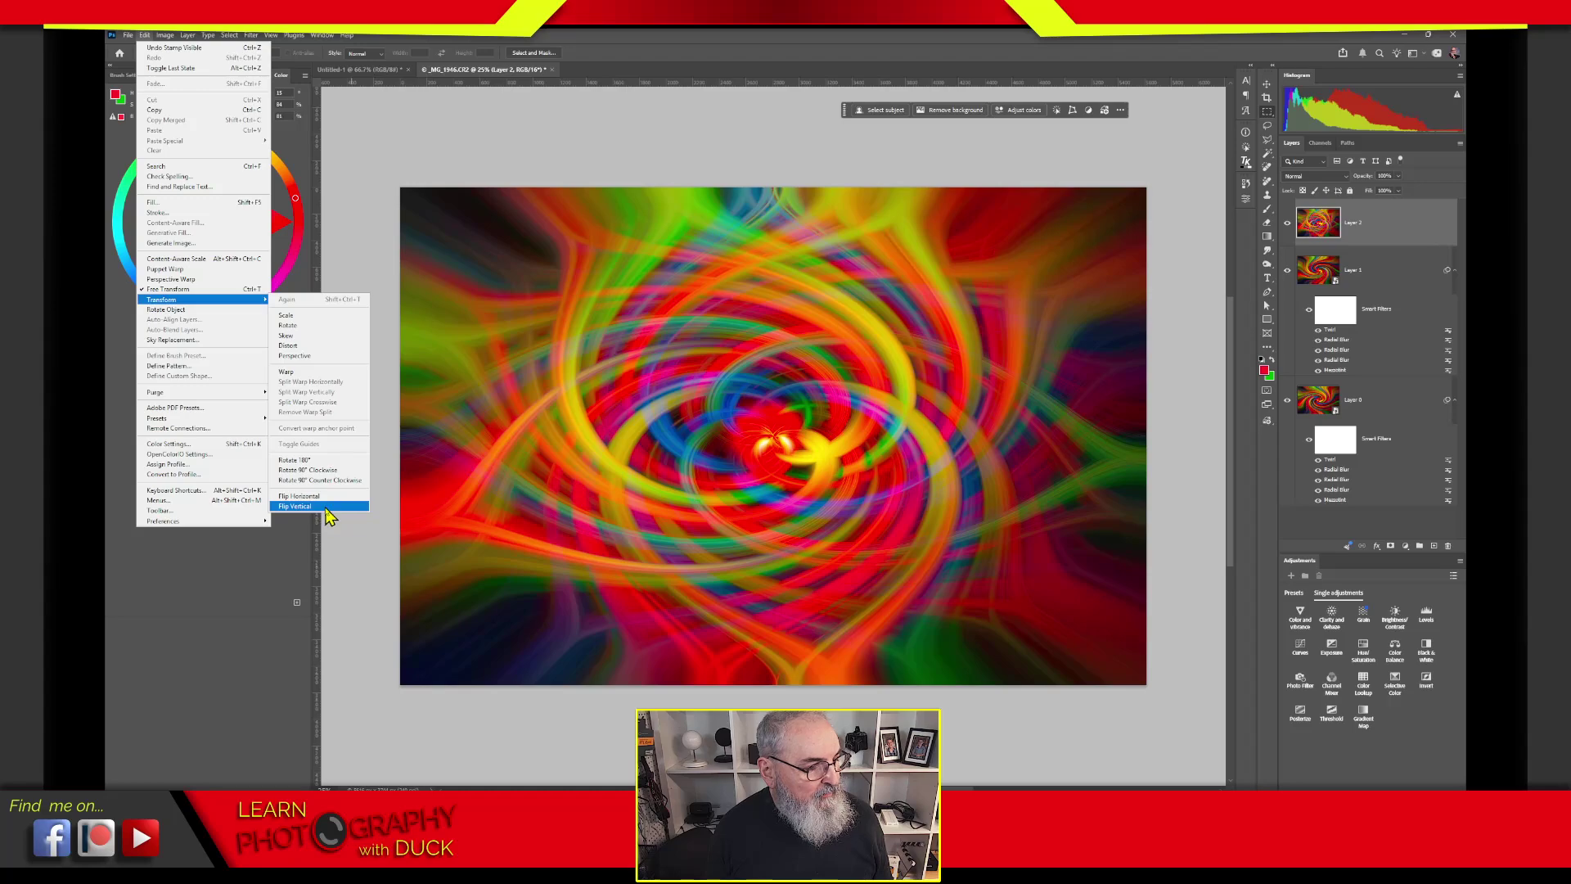
pyautogui.click(296, 507)
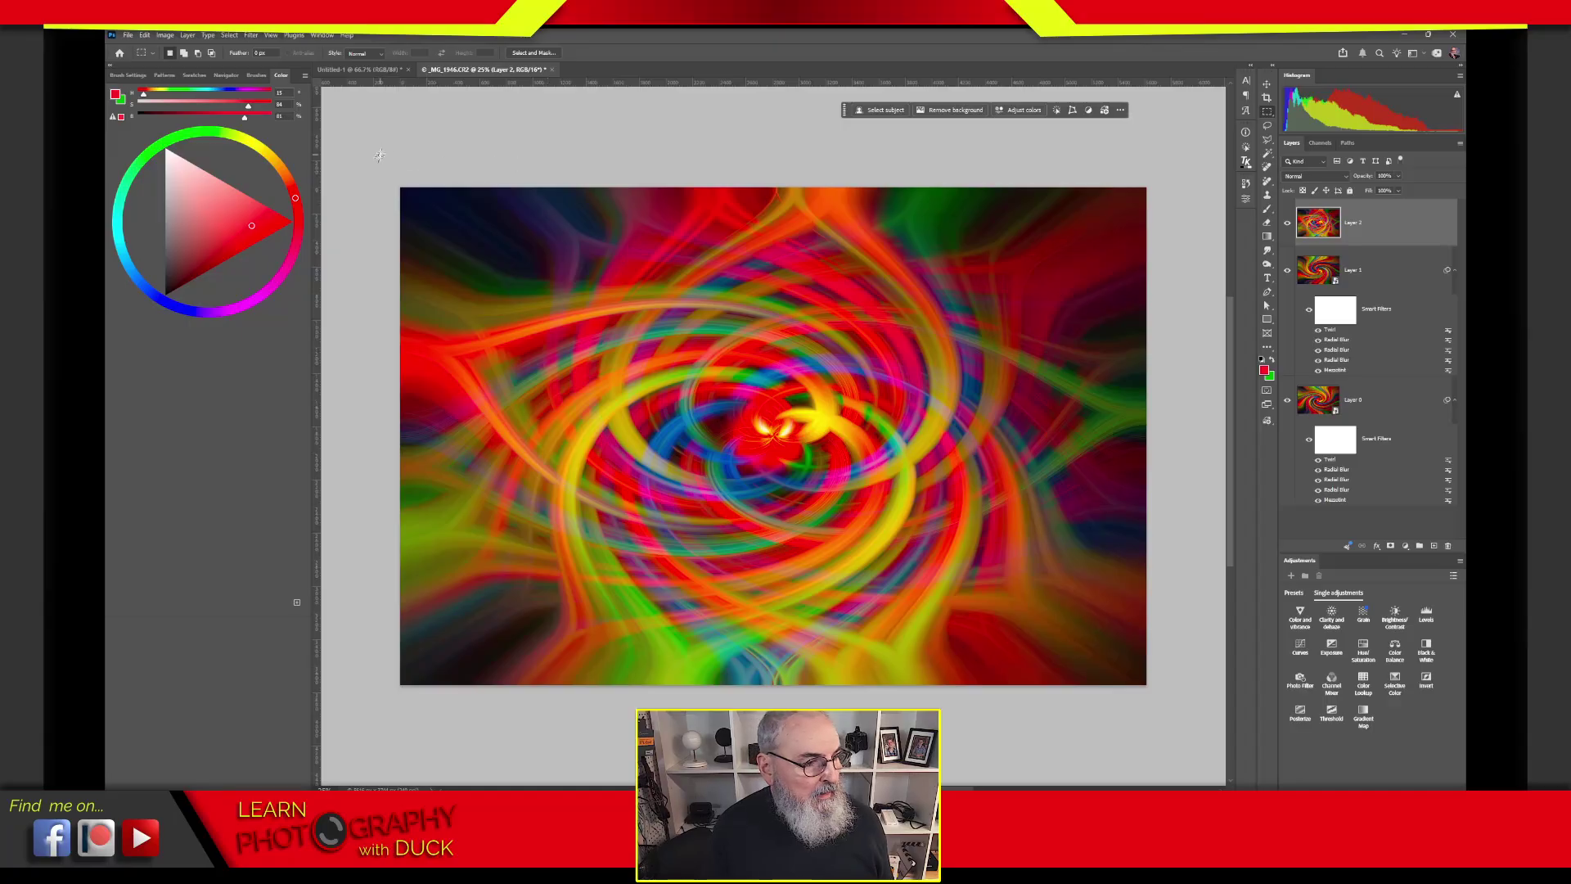
# Step: Mask Layer 2 from a rectangular selection of the canvas's upper half and invert the mask so only its lower half shows
pyautogui.moveTo(378, 155); pyautogui.dragTo(573, 212)
pyautogui.moveTo(1140, 292); pyautogui.dragTo(1150, 419)
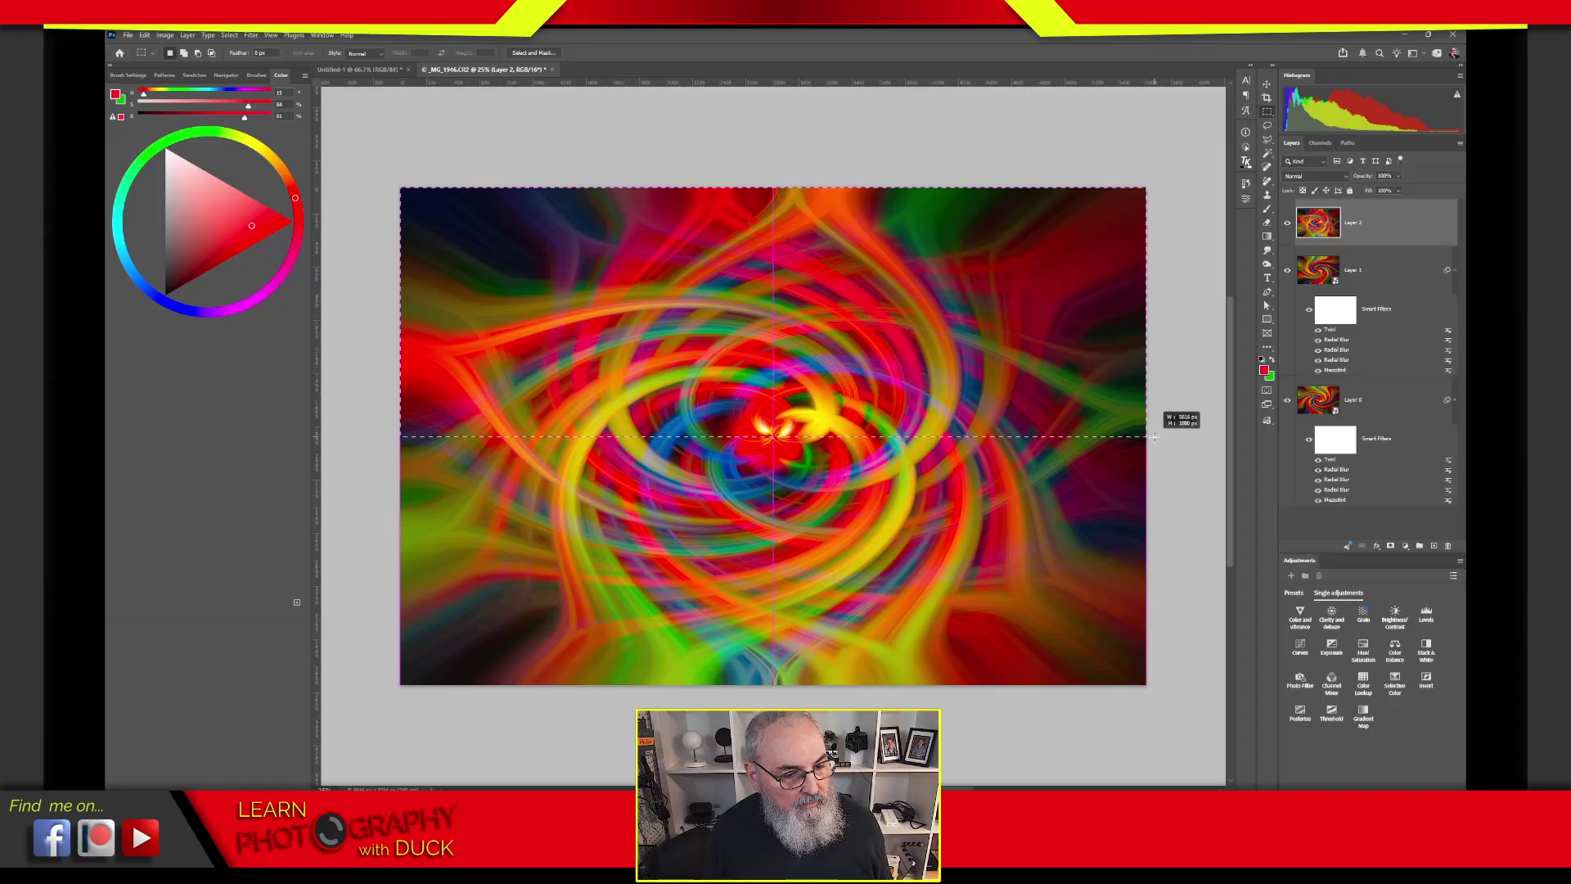
pyautogui.moveTo(1154, 436); pyautogui.dragTo(1154, 436)
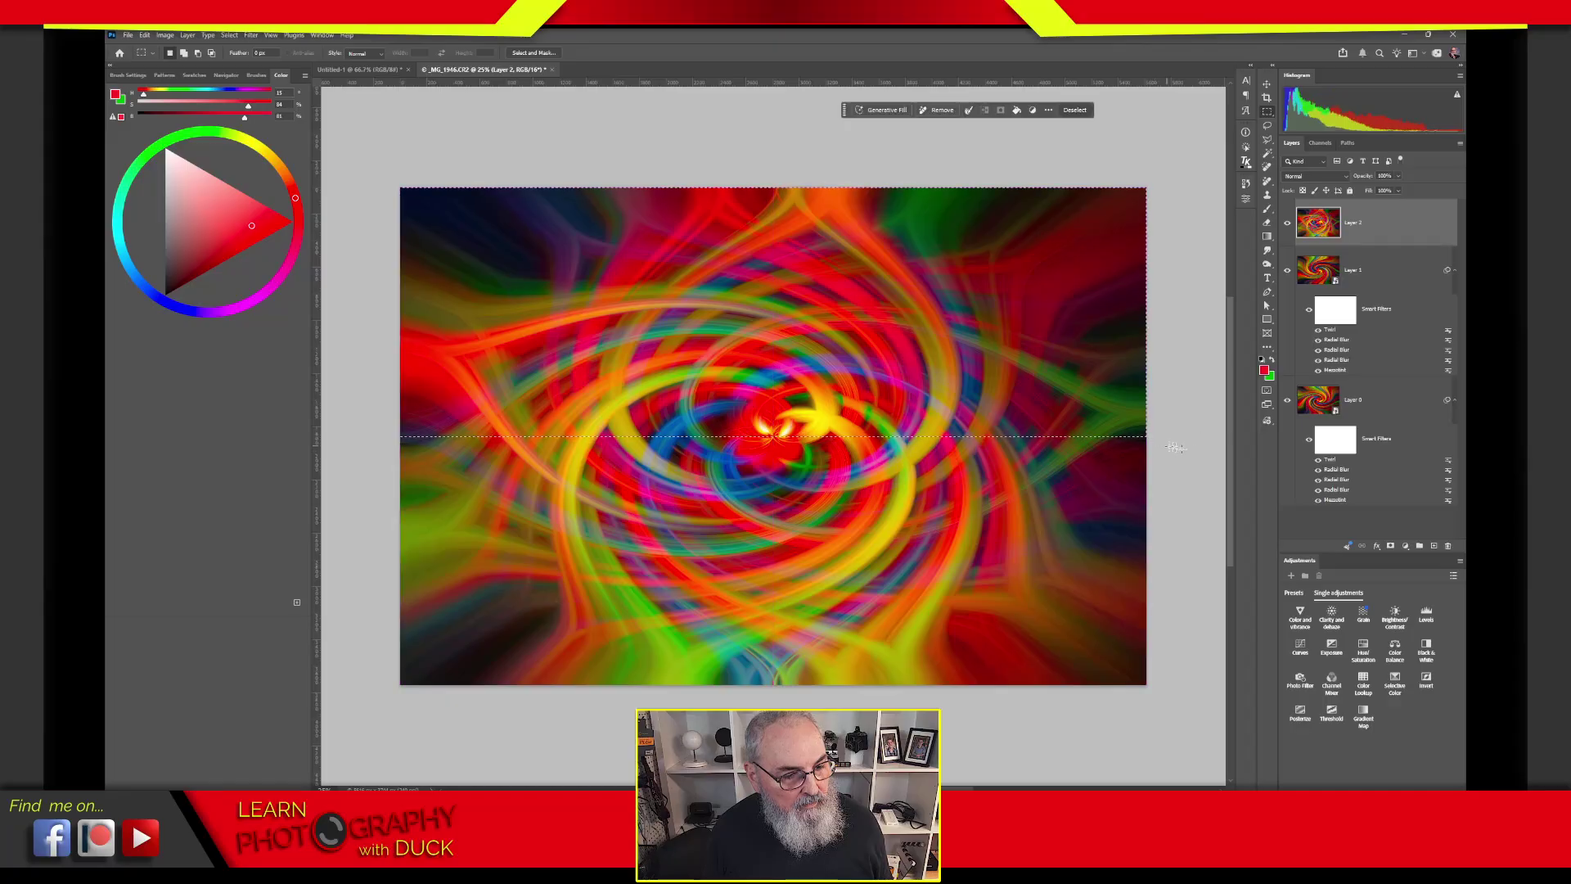
pyautogui.click(1393, 548)
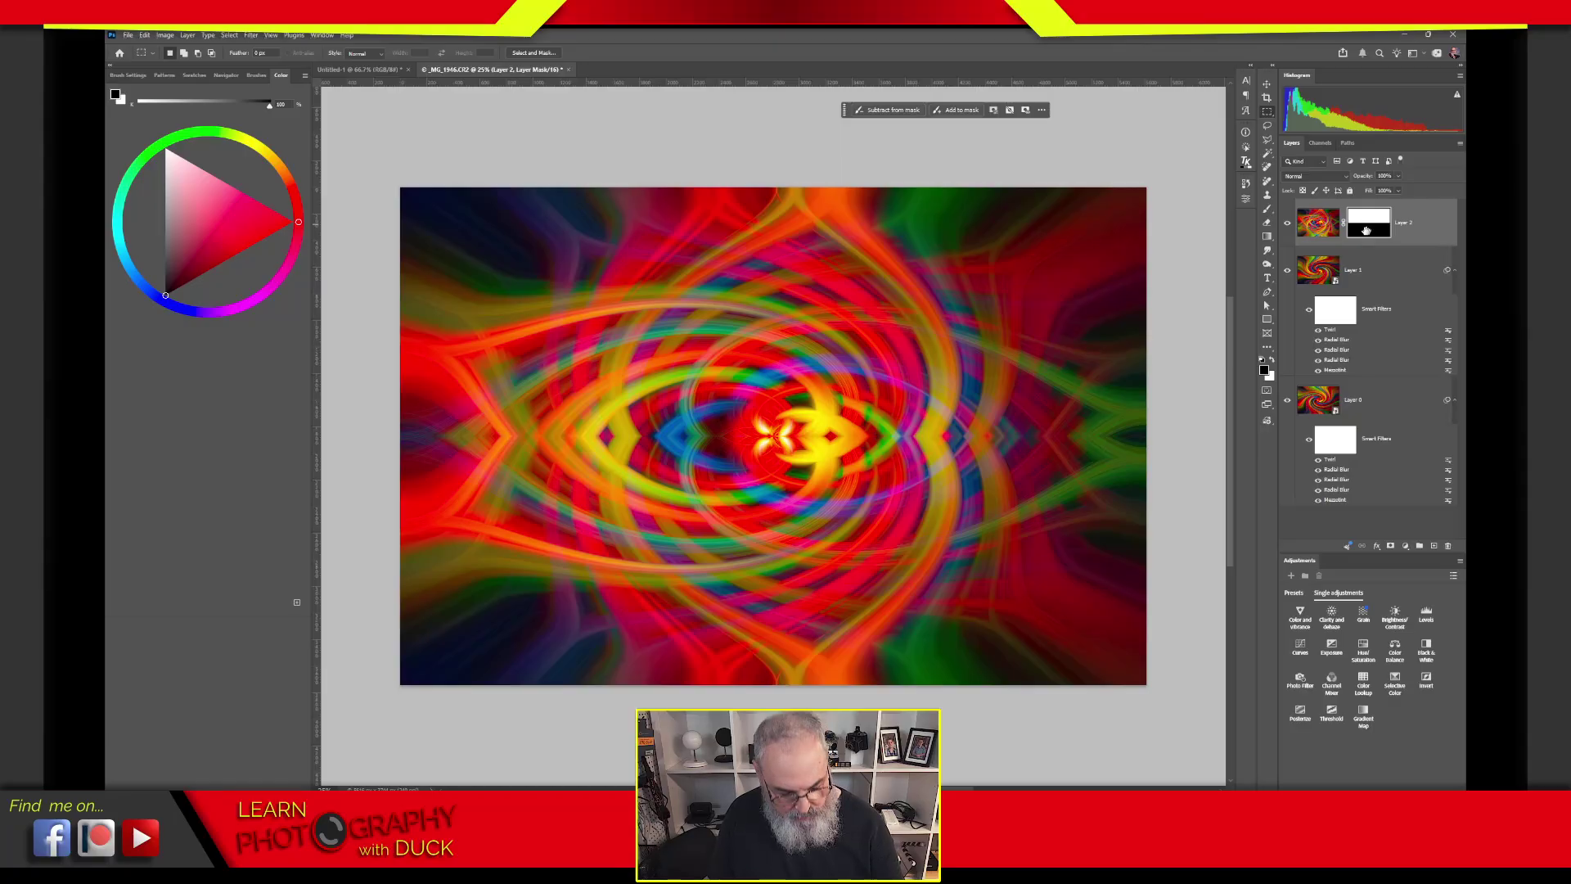
pyautogui.hotkey('ctrl', 'i')
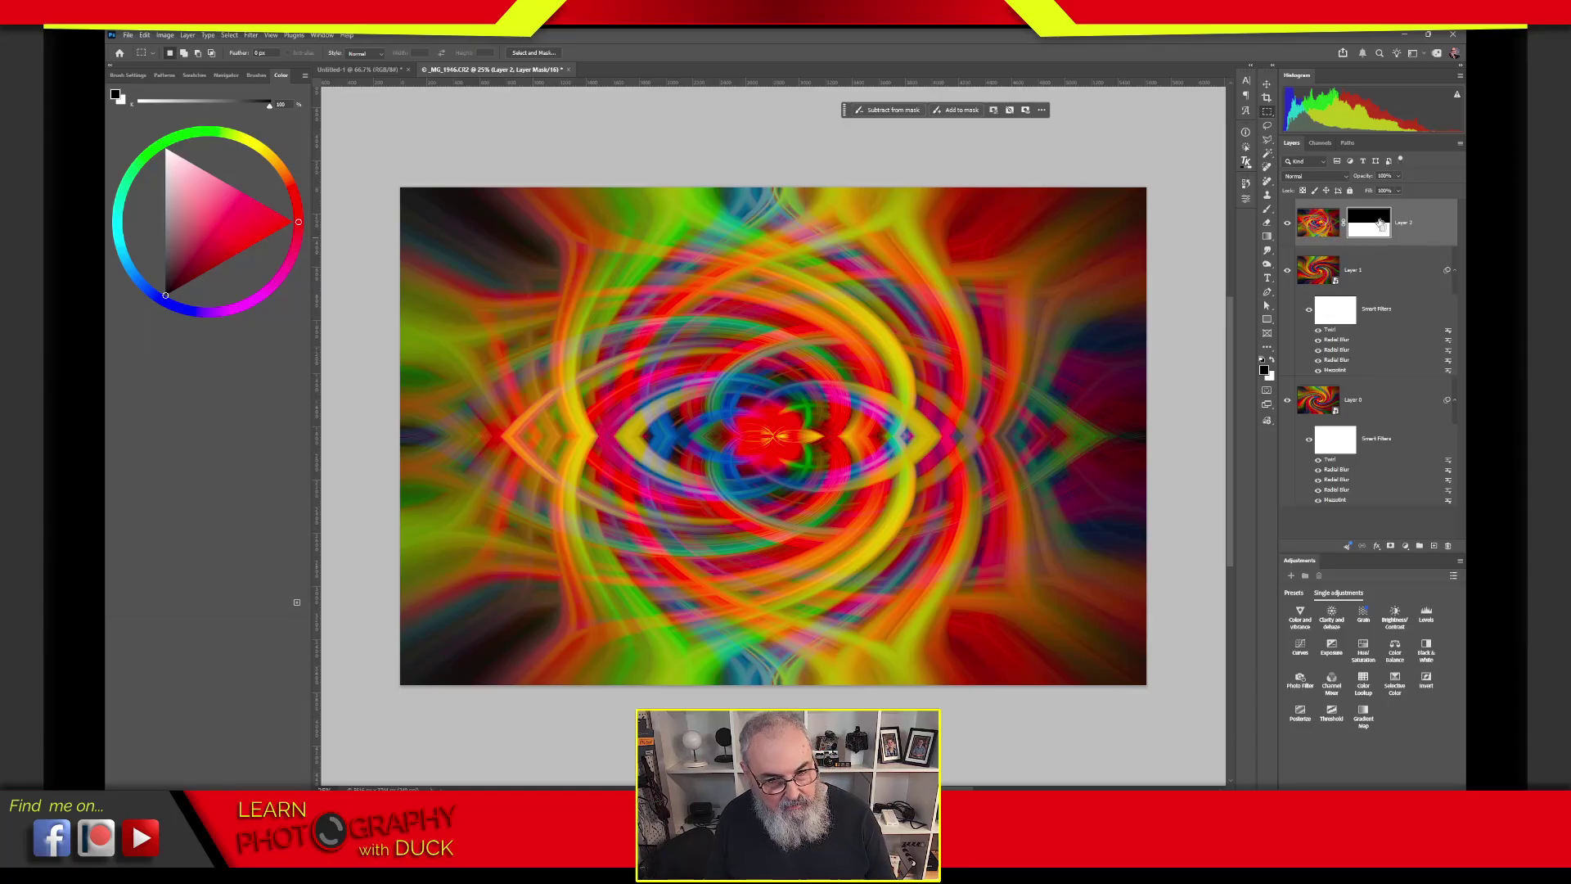
# Step: Stamp all visible layers into a new layer above Layer 2 and flip the new layer horizontally
pyautogui.hotkey('ctrl', 'shift', 'alt', 'e')
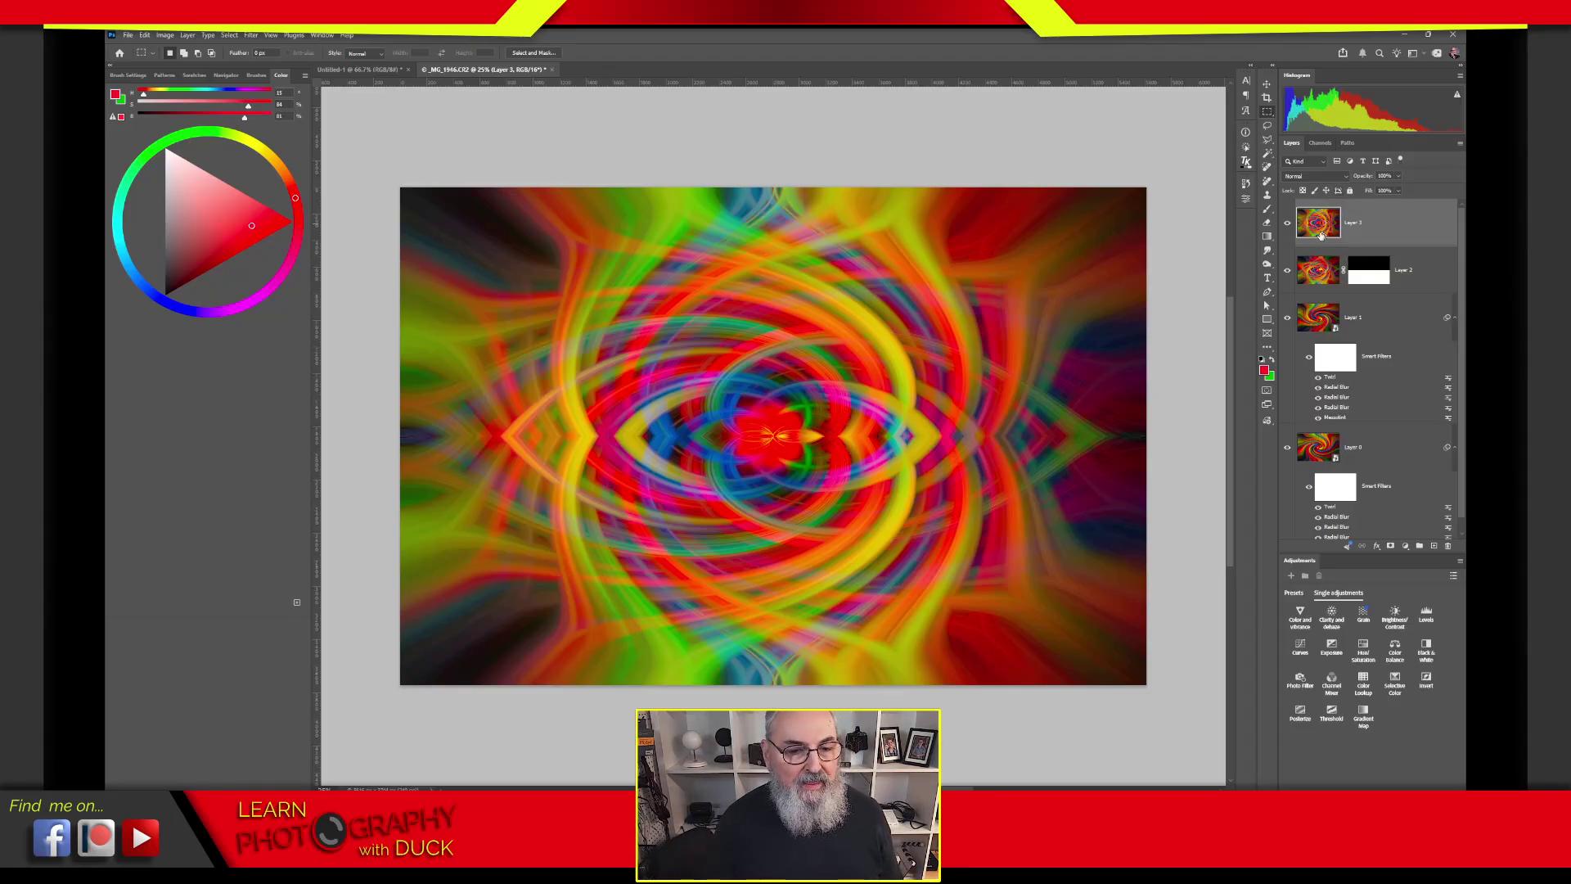
pyautogui.click(144, 34)
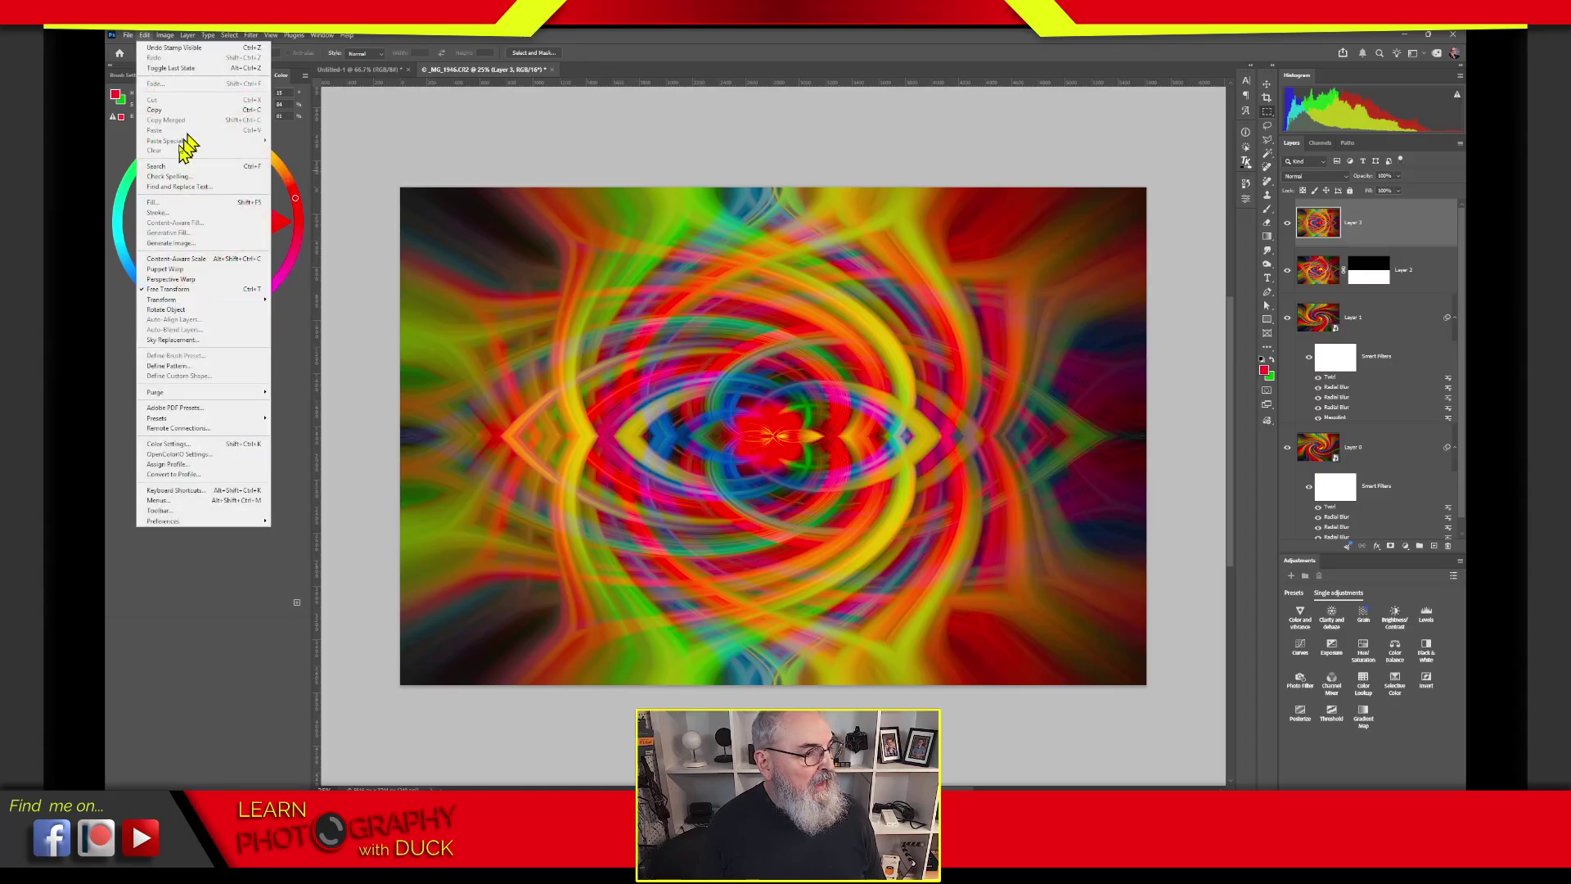
pyautogui.moveTo(229, 305)
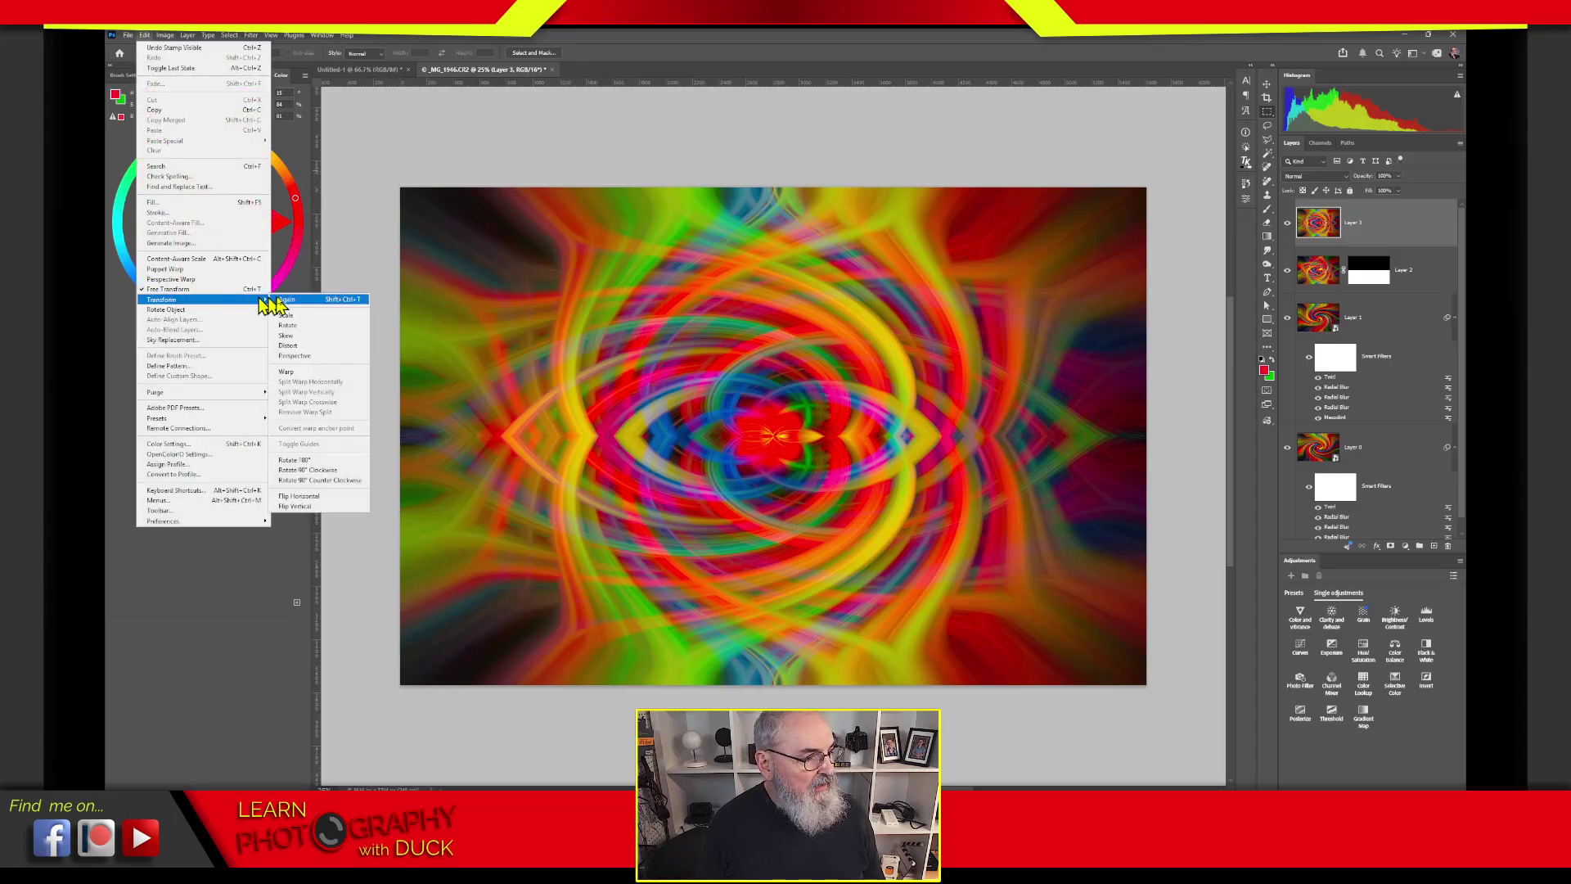
pyautogui.click(301, 496)
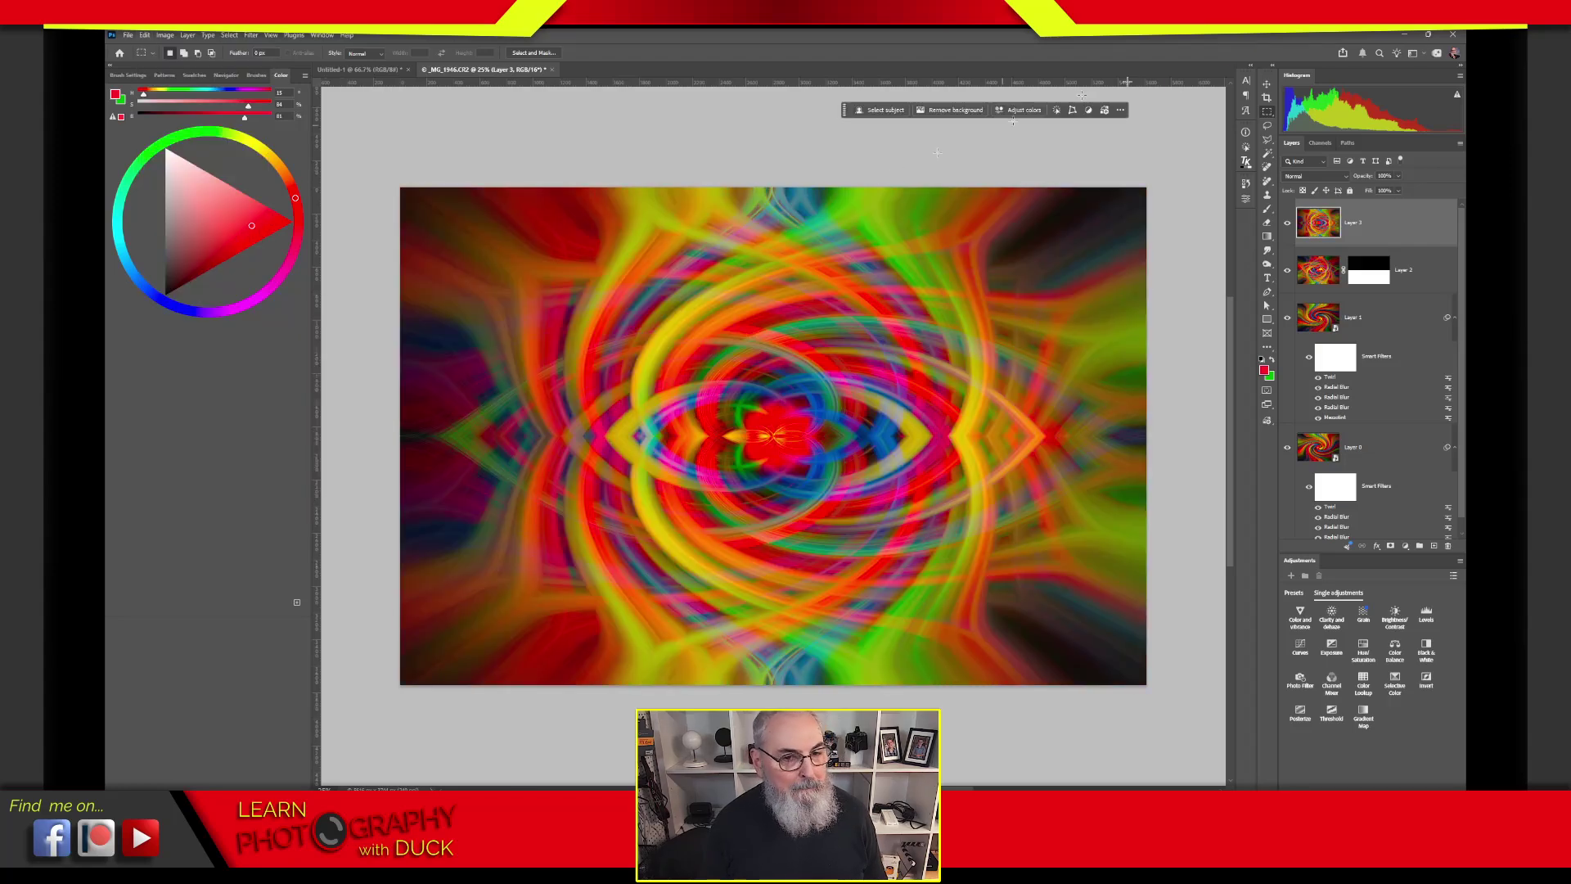
# Step: Select the right half of the canvas with the Rectangular Marquee tool and add it as a layer mask on Layer 3
pyautogui.click(1267, 112)
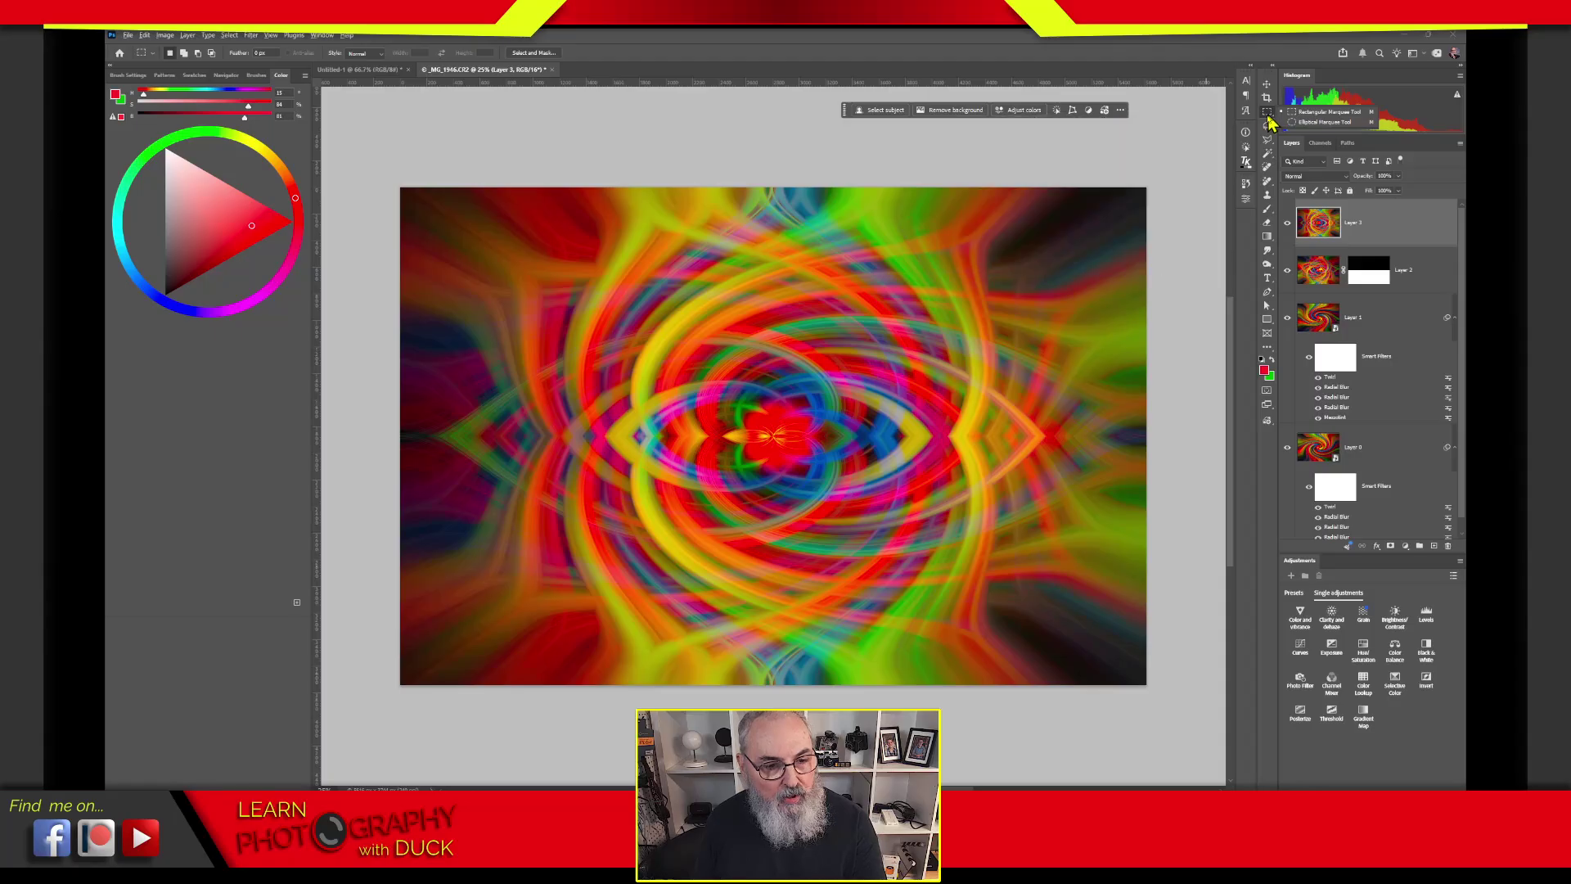
pyautogui.click(1324, 111)
pyautogui.moveTo(774, 188); pyautogui.dragTo(1146, 684)
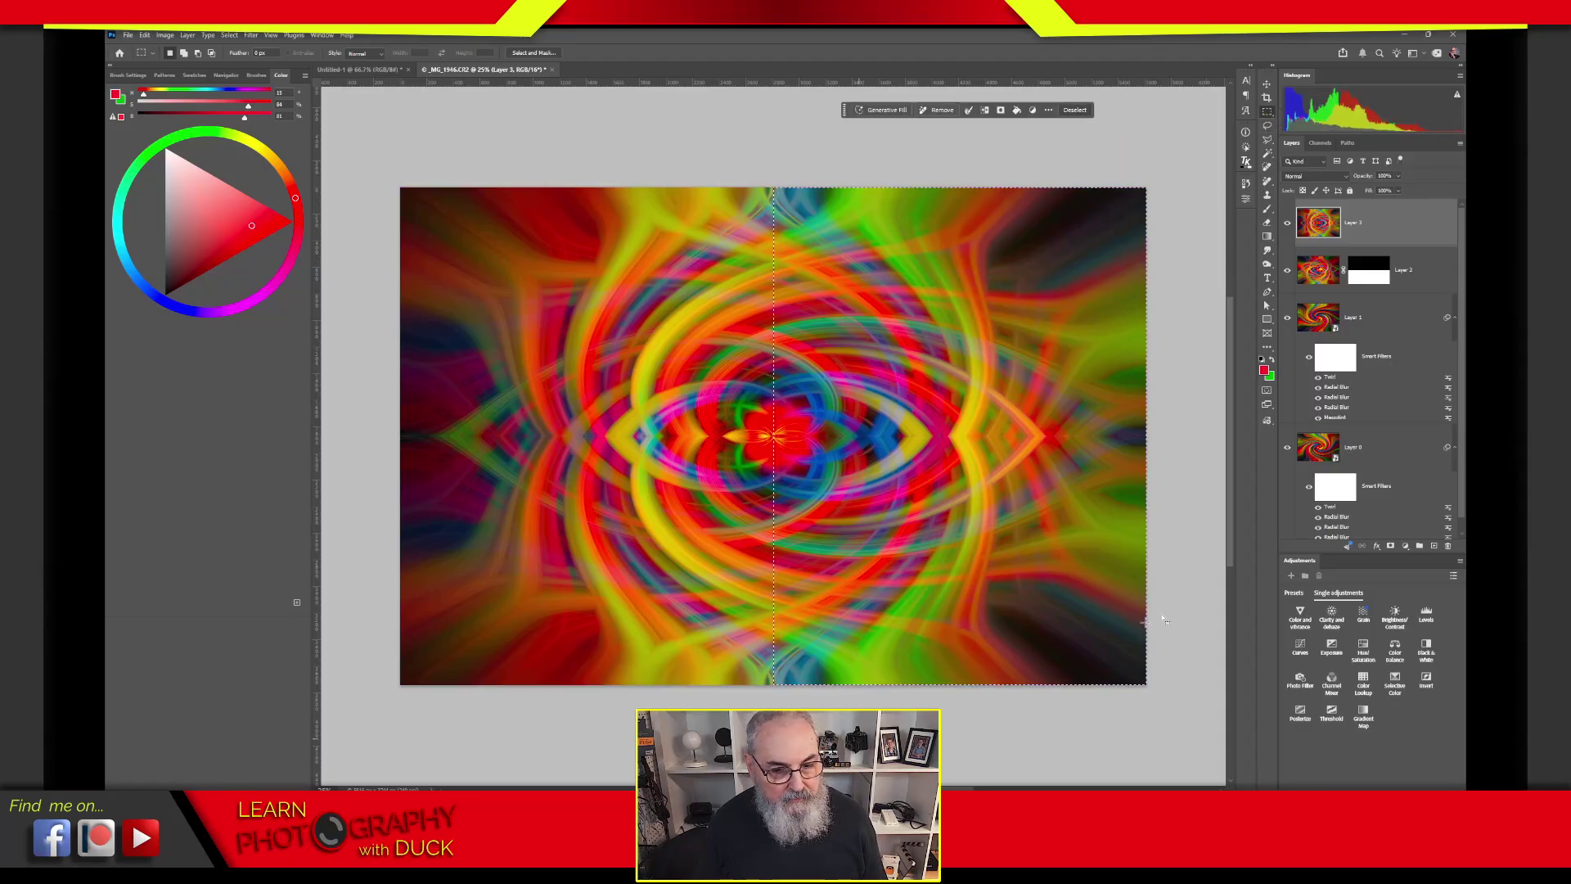
pyautogui.click(1390, 546)
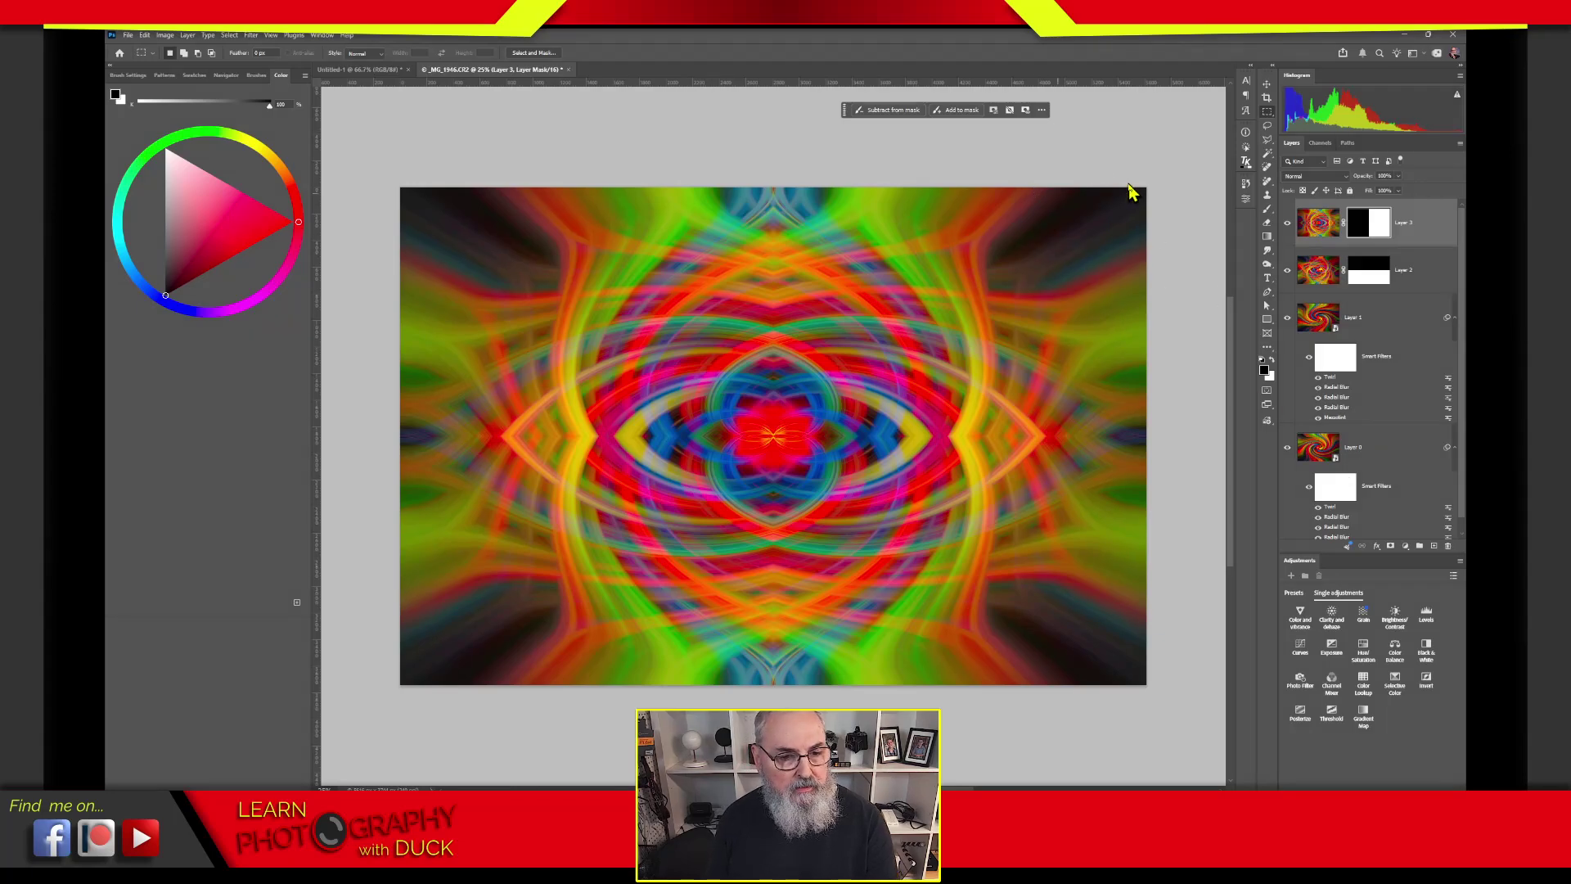
pyautogui.moveTo(974, 257)
pyautogui.mouseDown()
pyautogui.moveTo(1167, 274)
pyautogui.moveTo(1111, 167)
pyautogui.mouseUp()
pyautogui.moveTo(520, 162)
pyautogui.mouseDown()
pyautogui.moveTo(456, 169)
pyautogui.moveTo(405, 234)
pyautogui.mouseUp()
pyautogui.moveTo(1156, 571)
pyautogui.mouseDown()
pyautogui.moveTo(966, 645)
pyautogui.moveTo(1006, 576)
pyautogui.mouseUp()
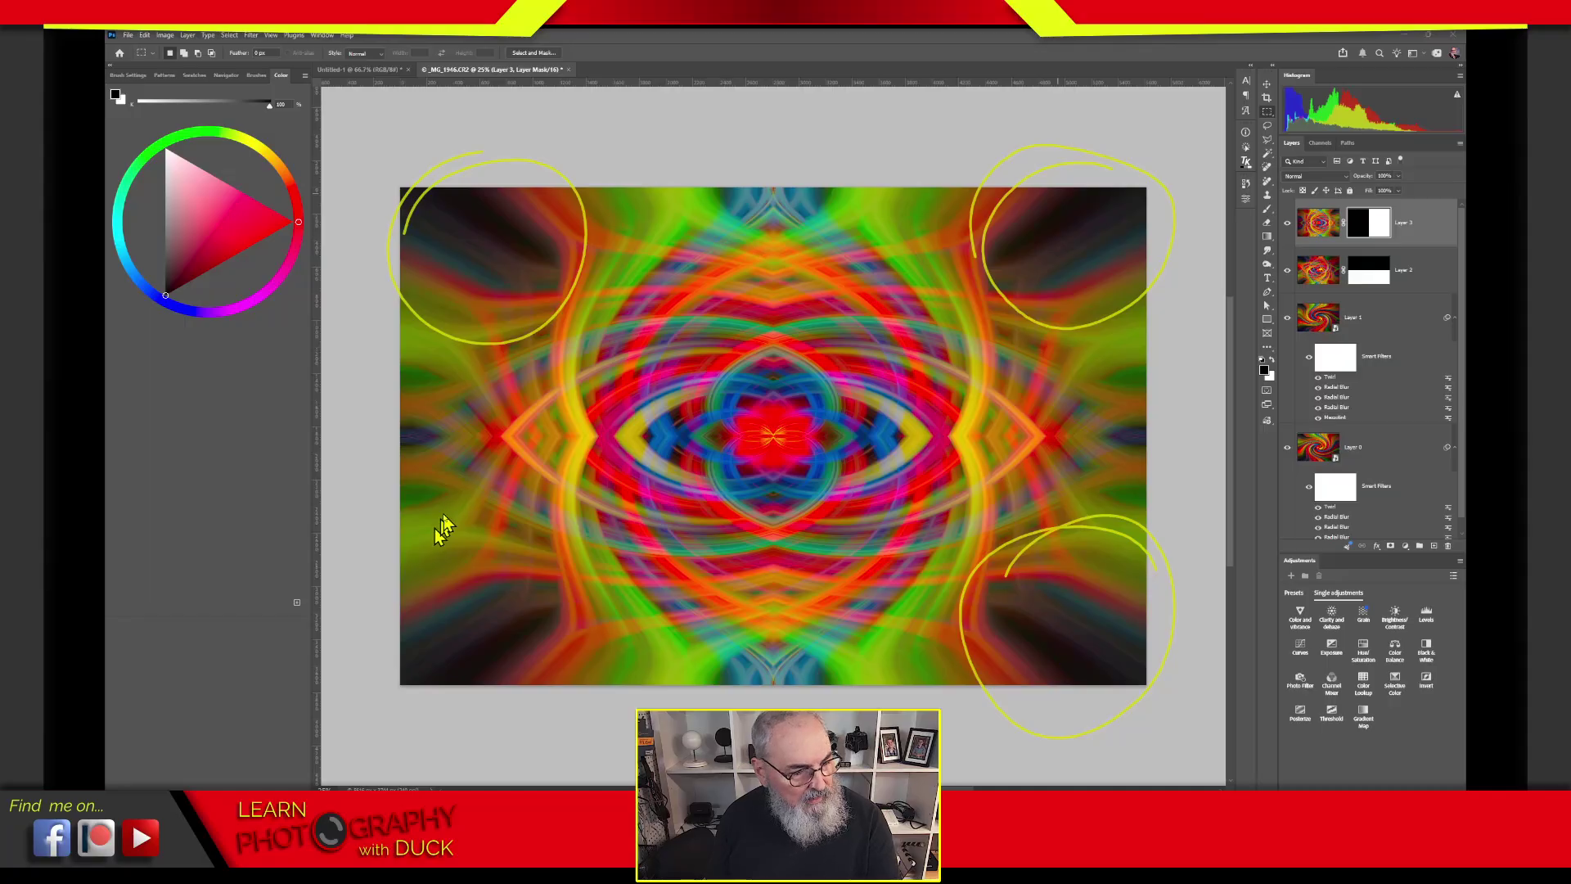
pyautogui.moveTo(426, 456)
pyautogui.mouseDown()
pyautogui.moveTo(572, 603)
pyautogui.moveTo(377, 508)
pyautogui.mouseUp()
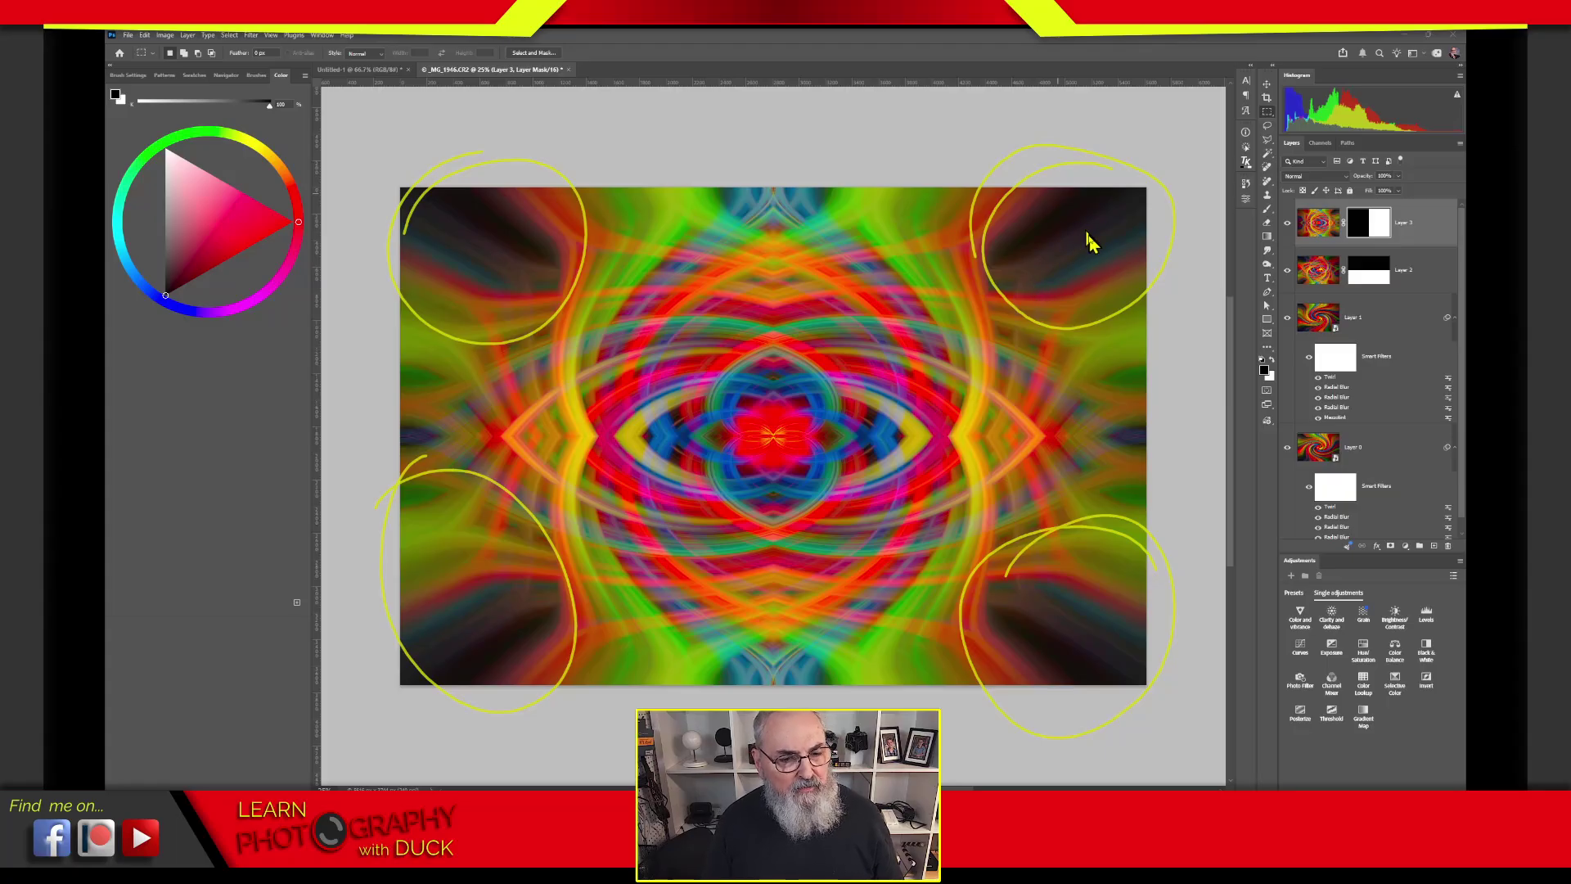
pyautogui.moveTo(1038, 201); pyautogui.dragTo(1120, 261)
pyautogui.moveTo(1103, 189); pyautogui.dragTo(1050, 305)
pyautogui.moveTo(429, 207); pyautogui.dragTo(493, 251)
pyautogui.moveTo(481, 197); pyautogui.dragTo(446, 297)
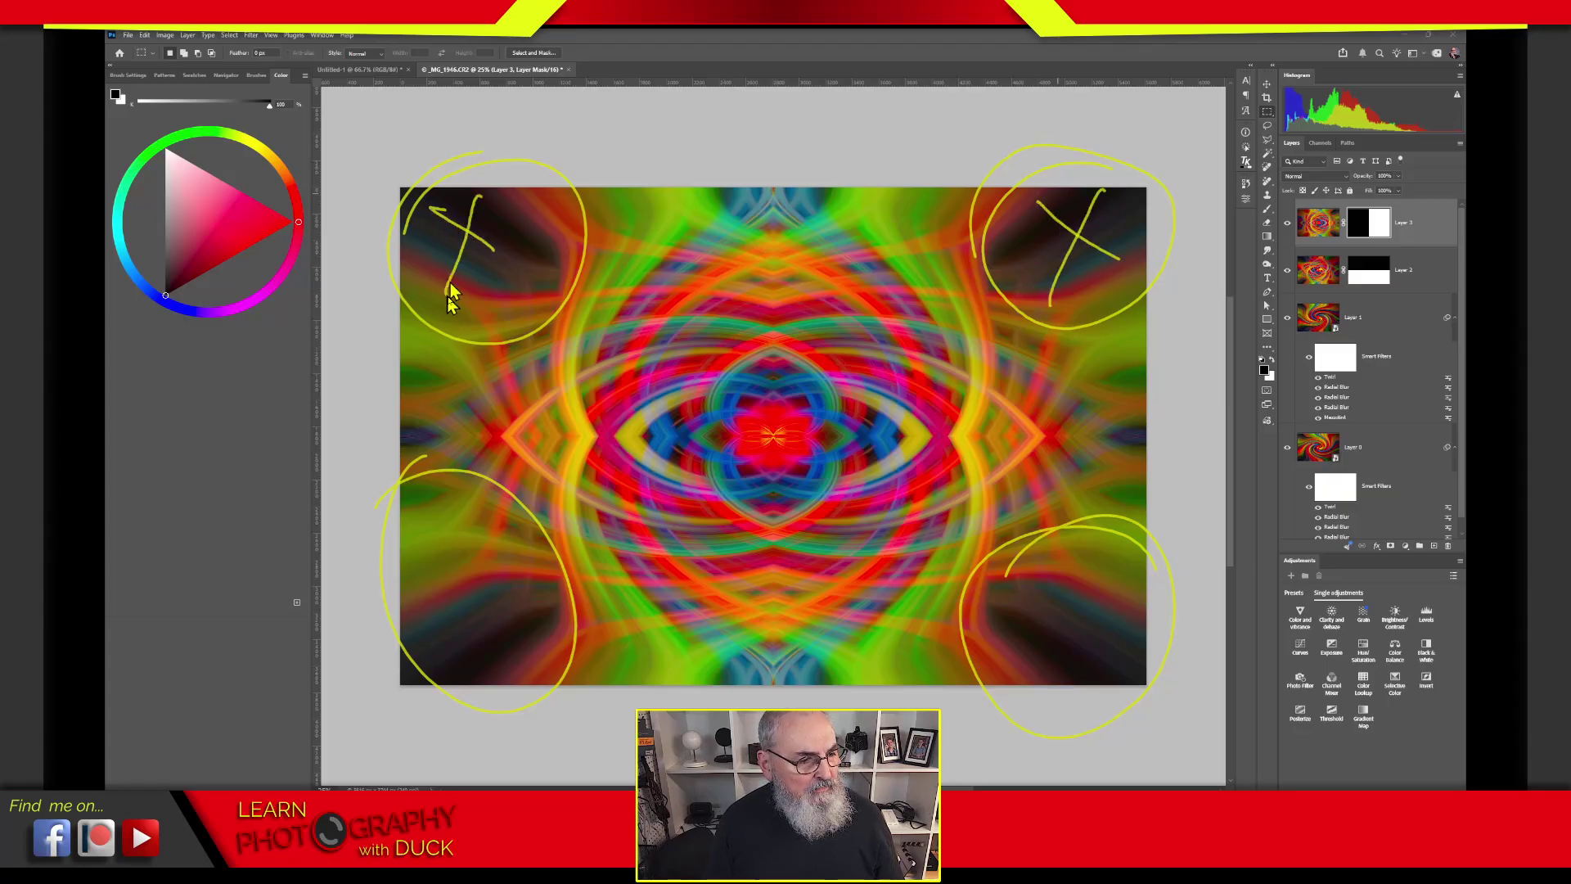
pyautogui.moveTo(409, 601); pyautogui.dragTo(497, 662)
pyautogui.moveTo(481, 589); pyautogui.dragTo(452, 665)
pyautogui.moveTo(1058, 595); pyautogui.dragTo(1115, 652)
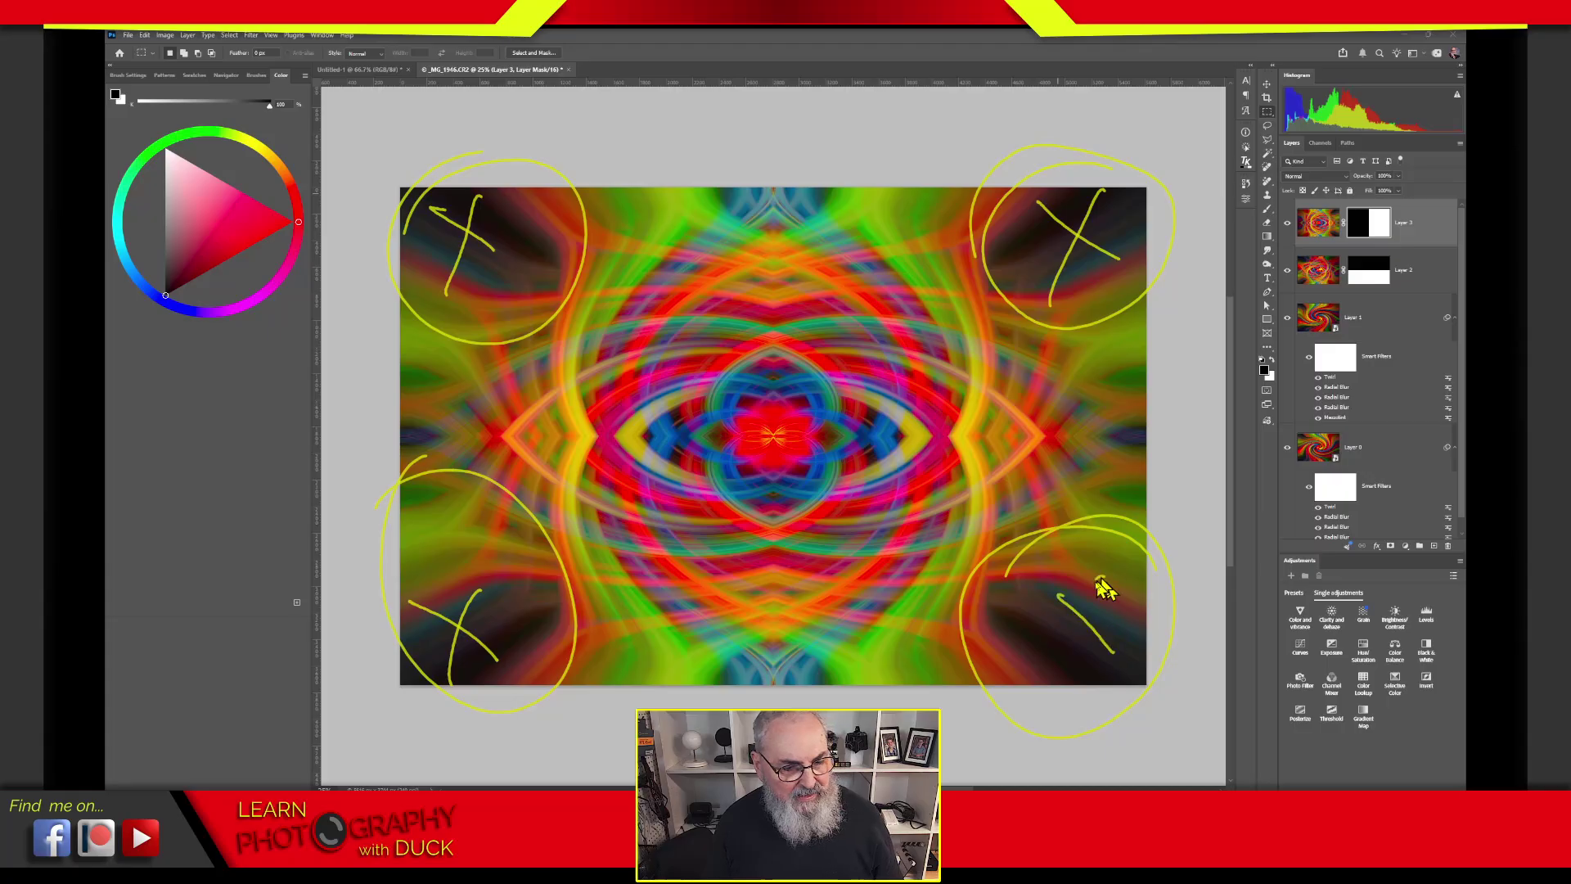
pyautogui.moveTo(1103, 577); pyautogui.dragTo(1064, 675)
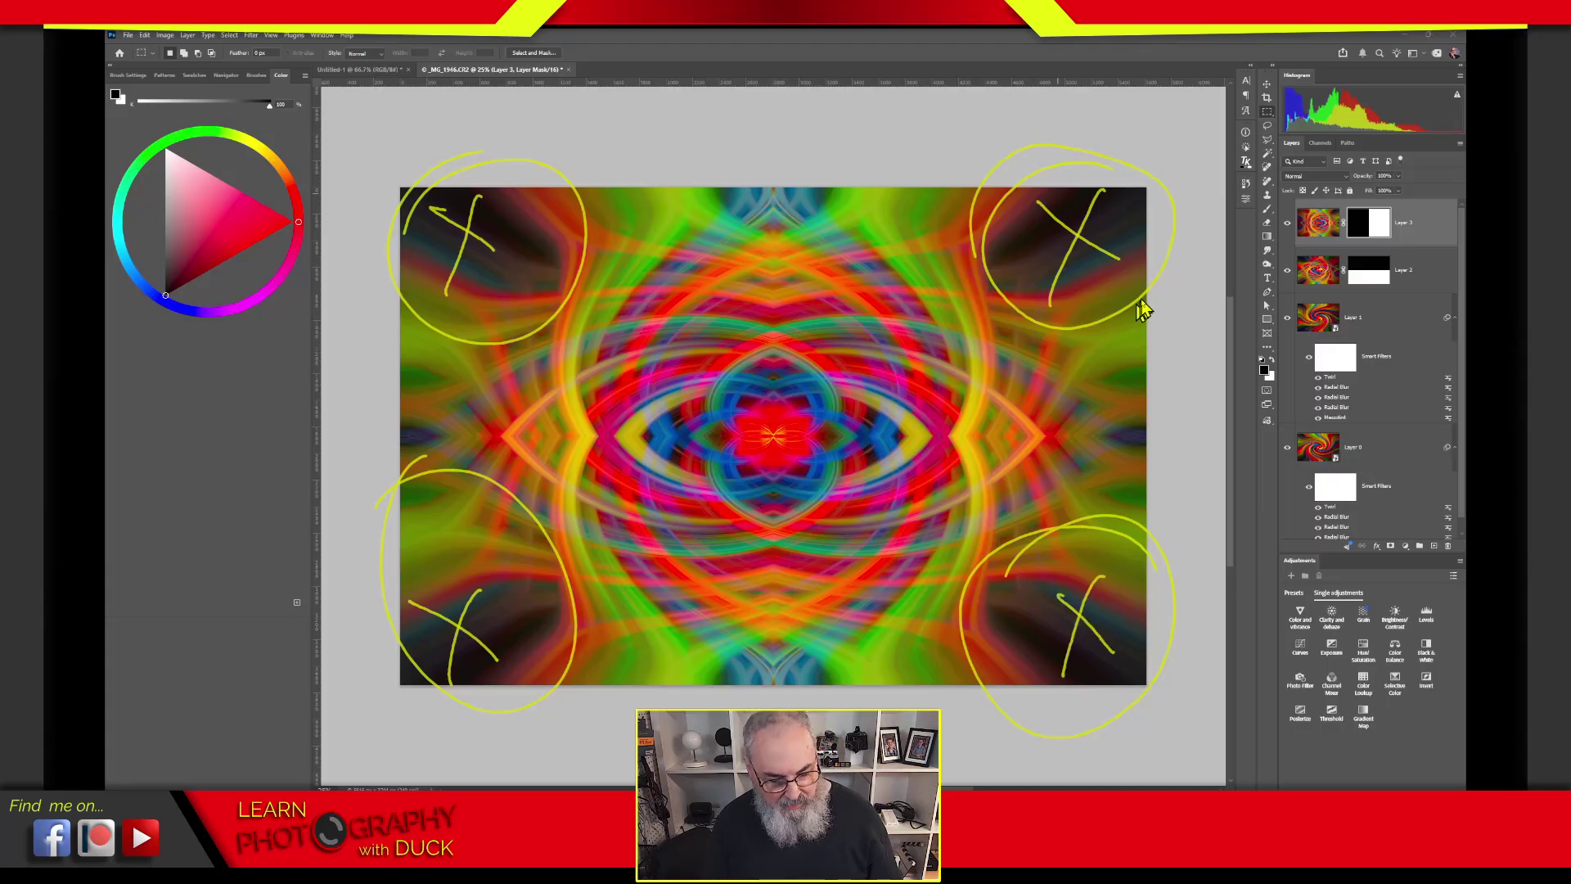
pyautogui.press('Escape')
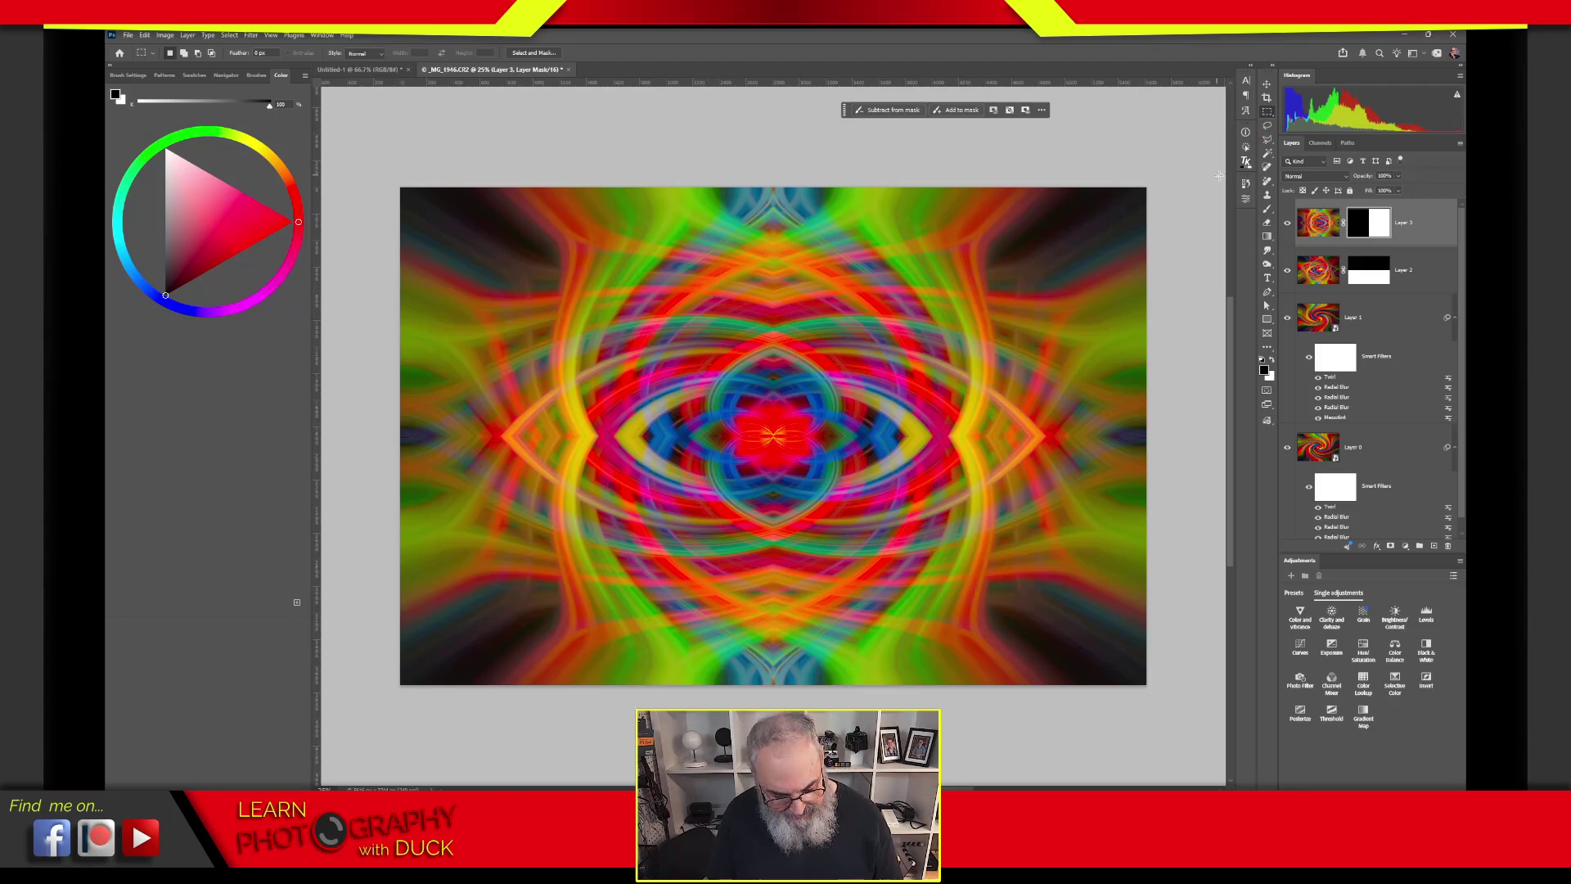
# Step: Crop the image to a 16:9 ratio centred on the pattern, cutting away most of the dark corners
pyautogui.click(1266, 99)
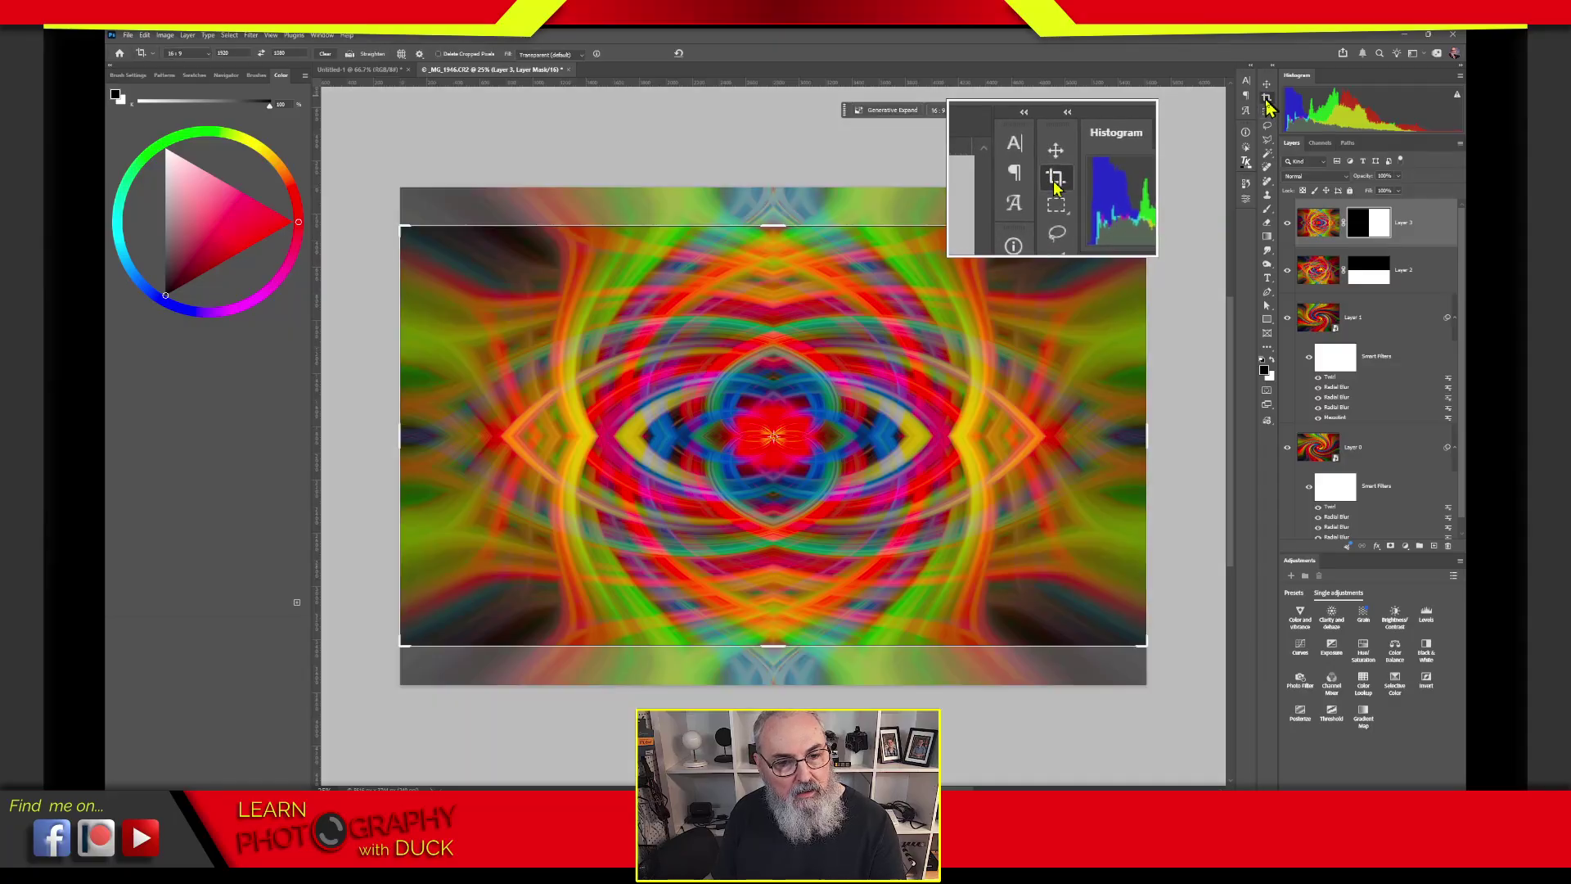
pyautogui.click(185, 54)
pyautogui.click(195, 128)
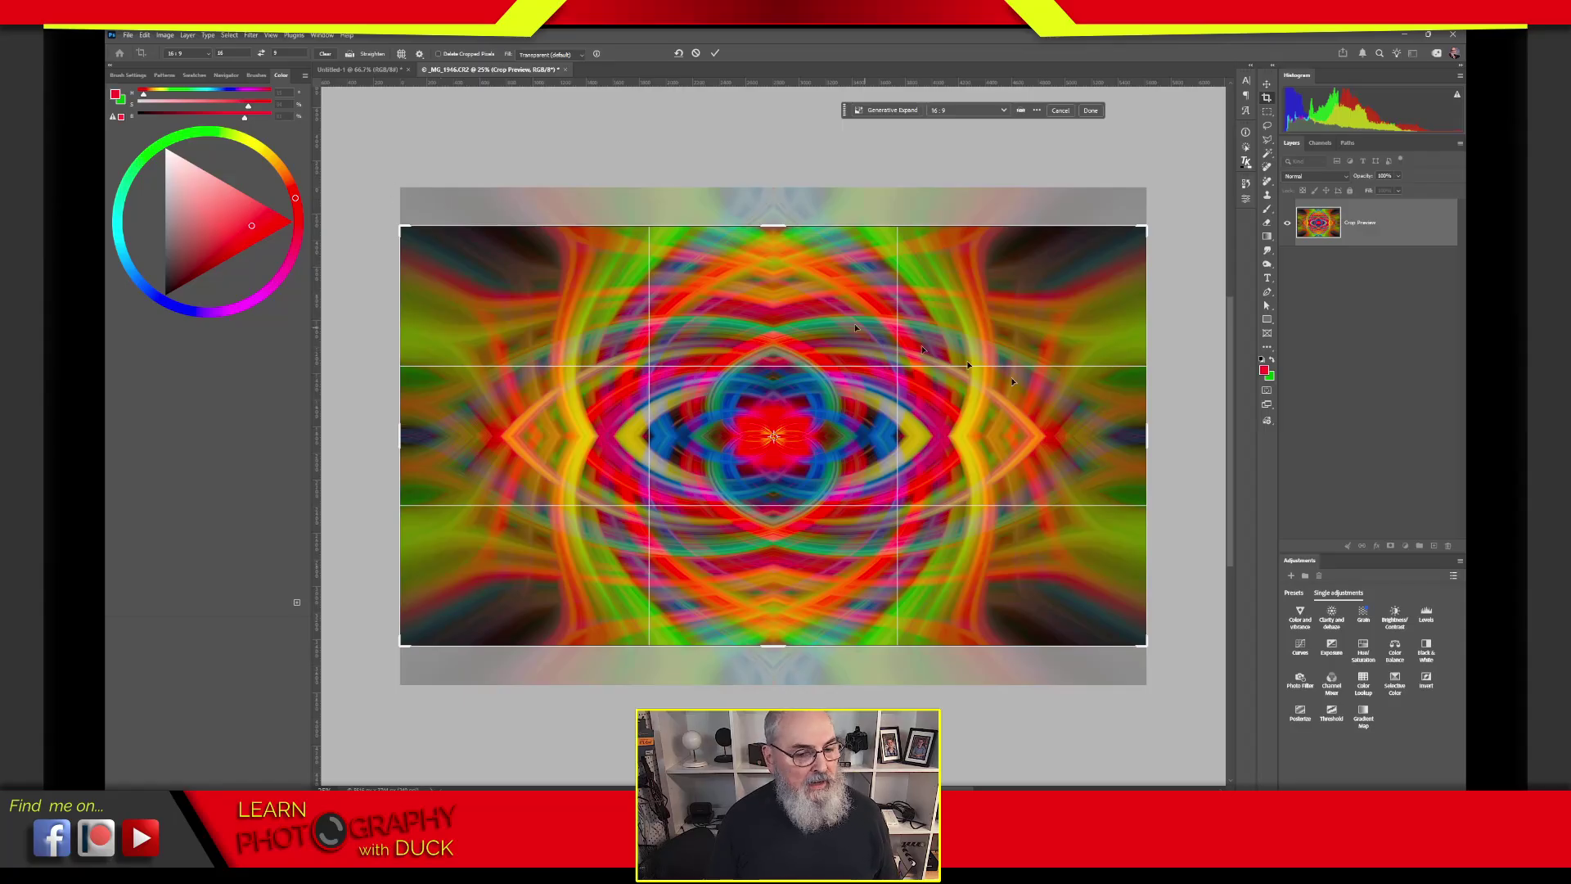
pyautogui.moveTo(1145, 425); pyautogui.dragTo(1075, 443)
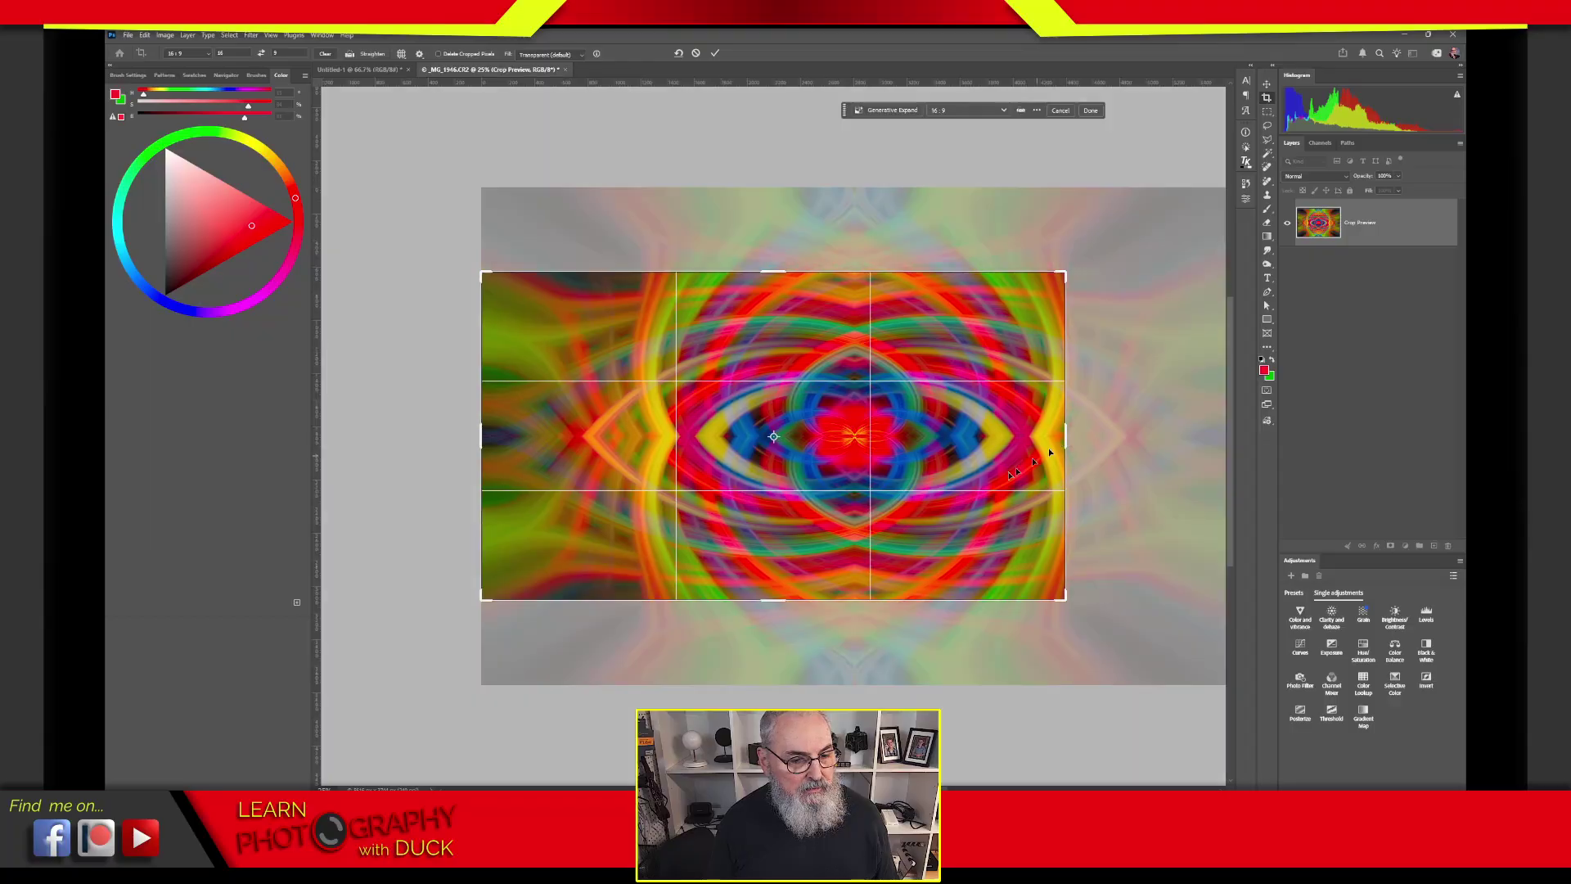
pyautogui.moveTo(969, 491); pyautogui.dragTo(914, 479)
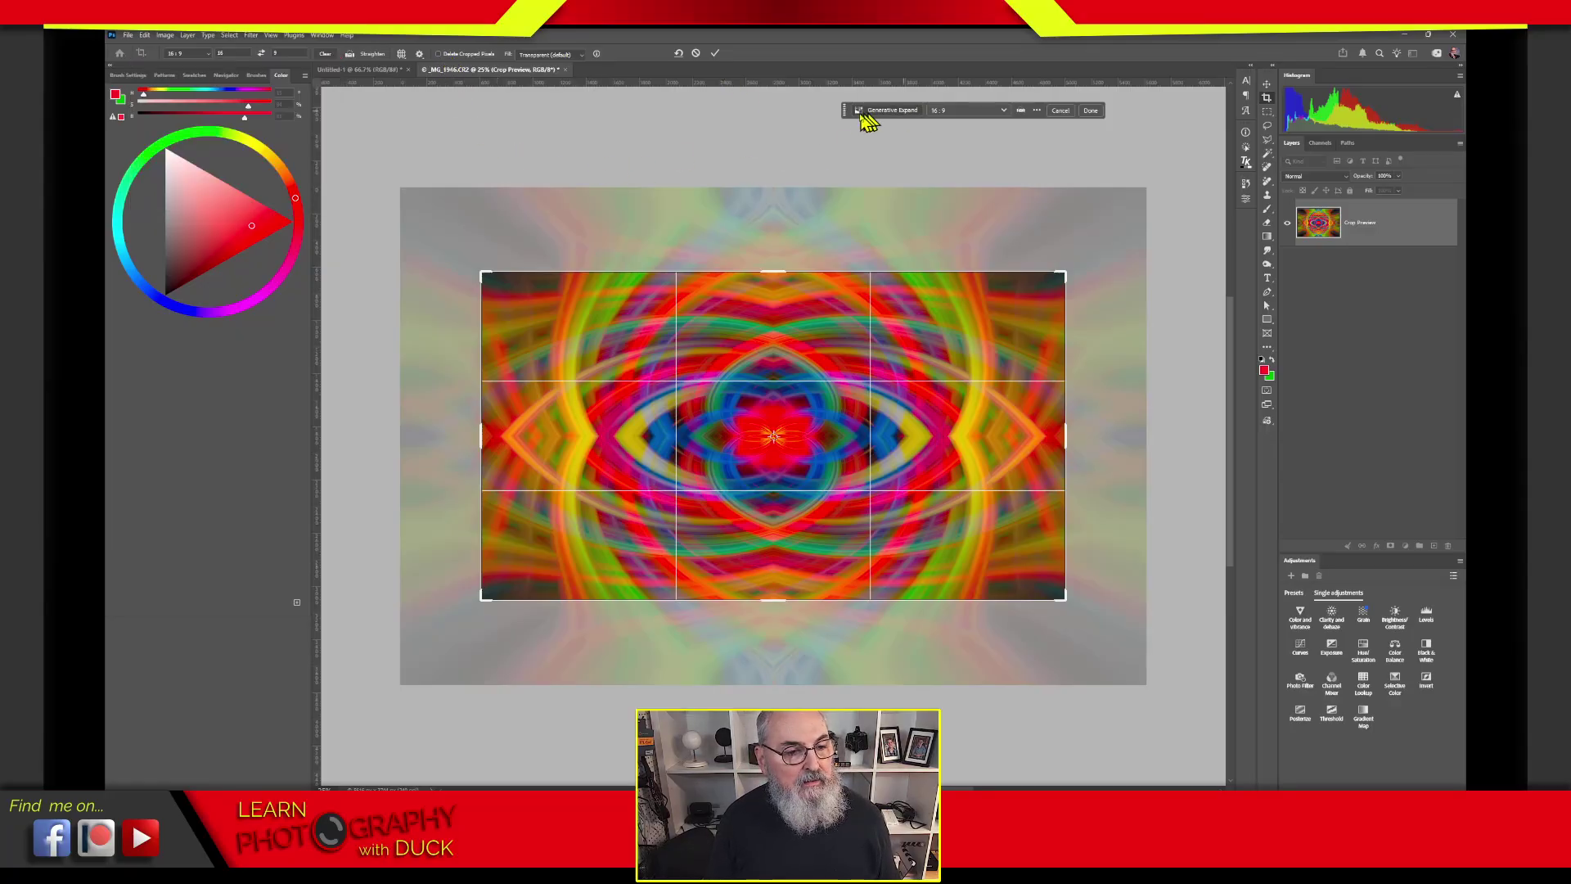
pyautogui.moveTo(844, 110); pyautogui.dragTo(812, 220)
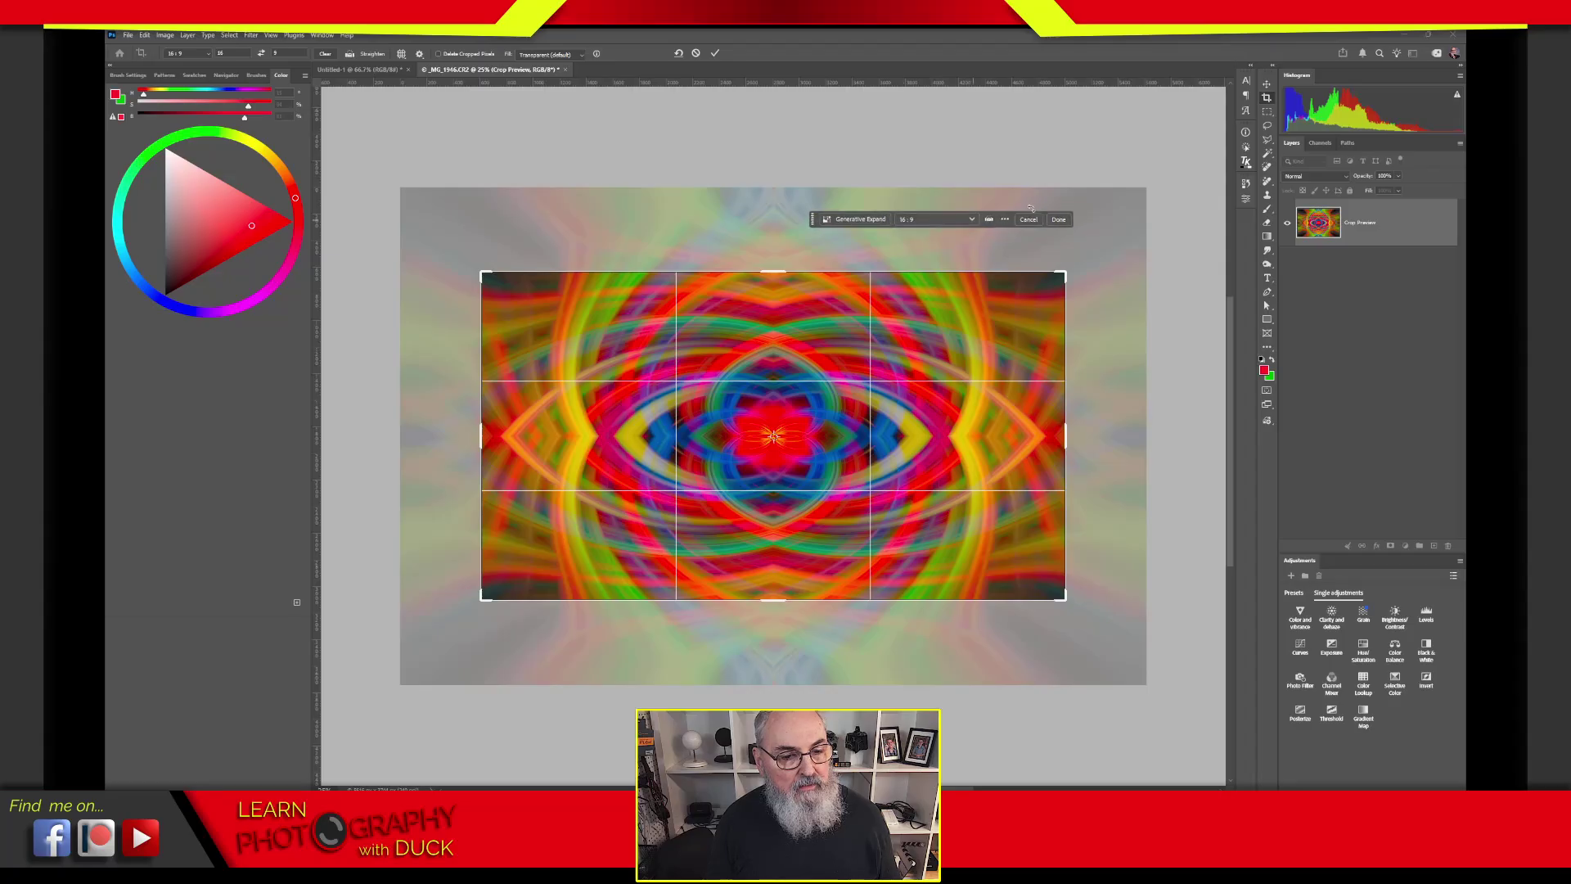
pyautogui.click(715, 54)
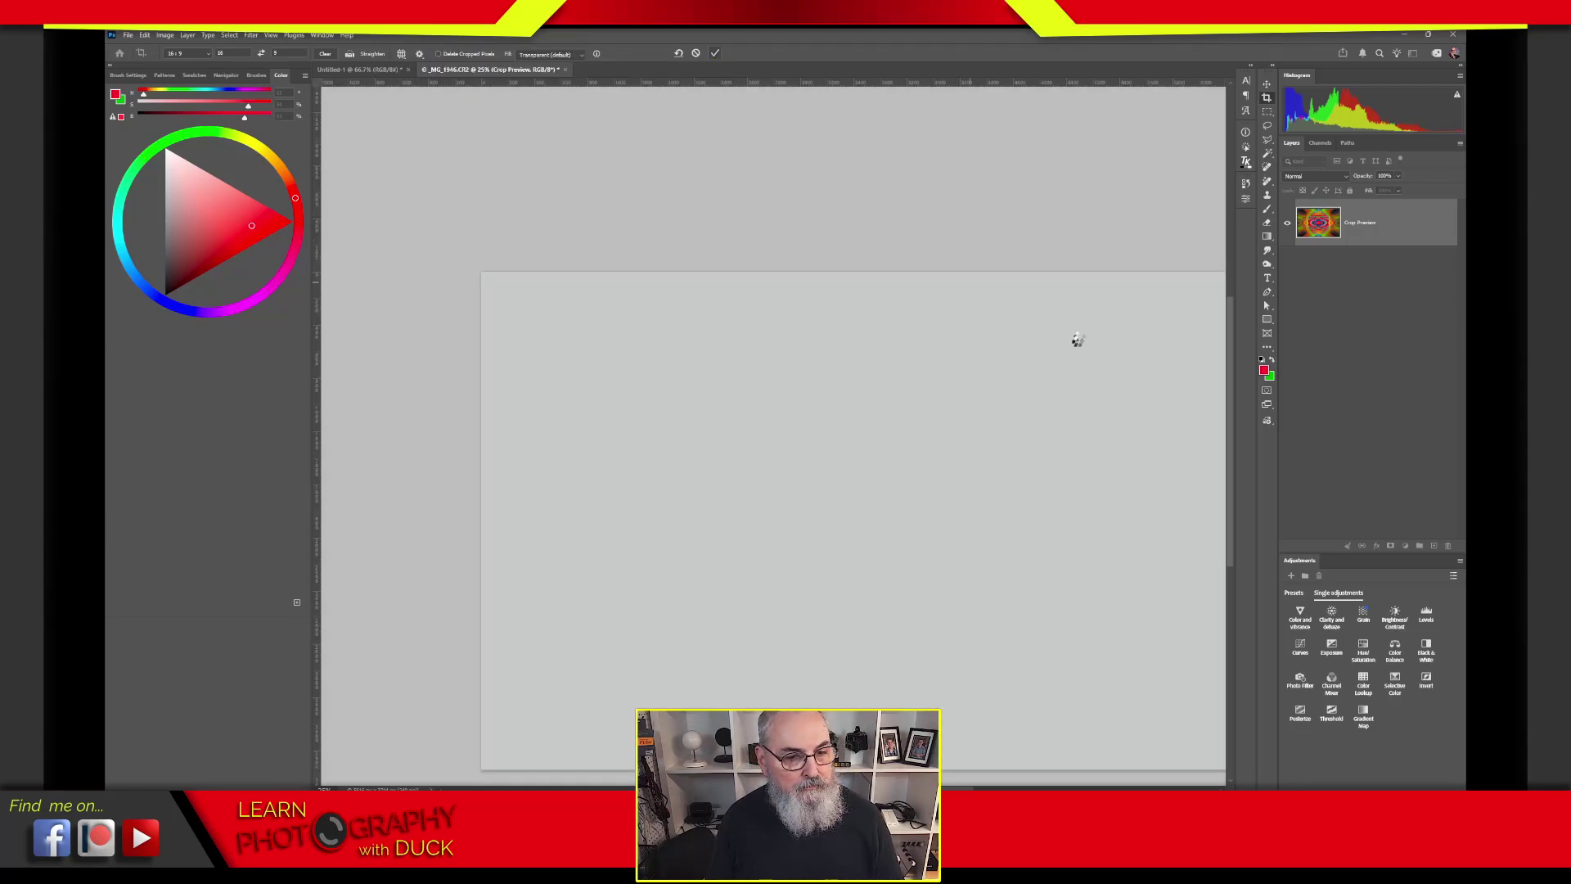
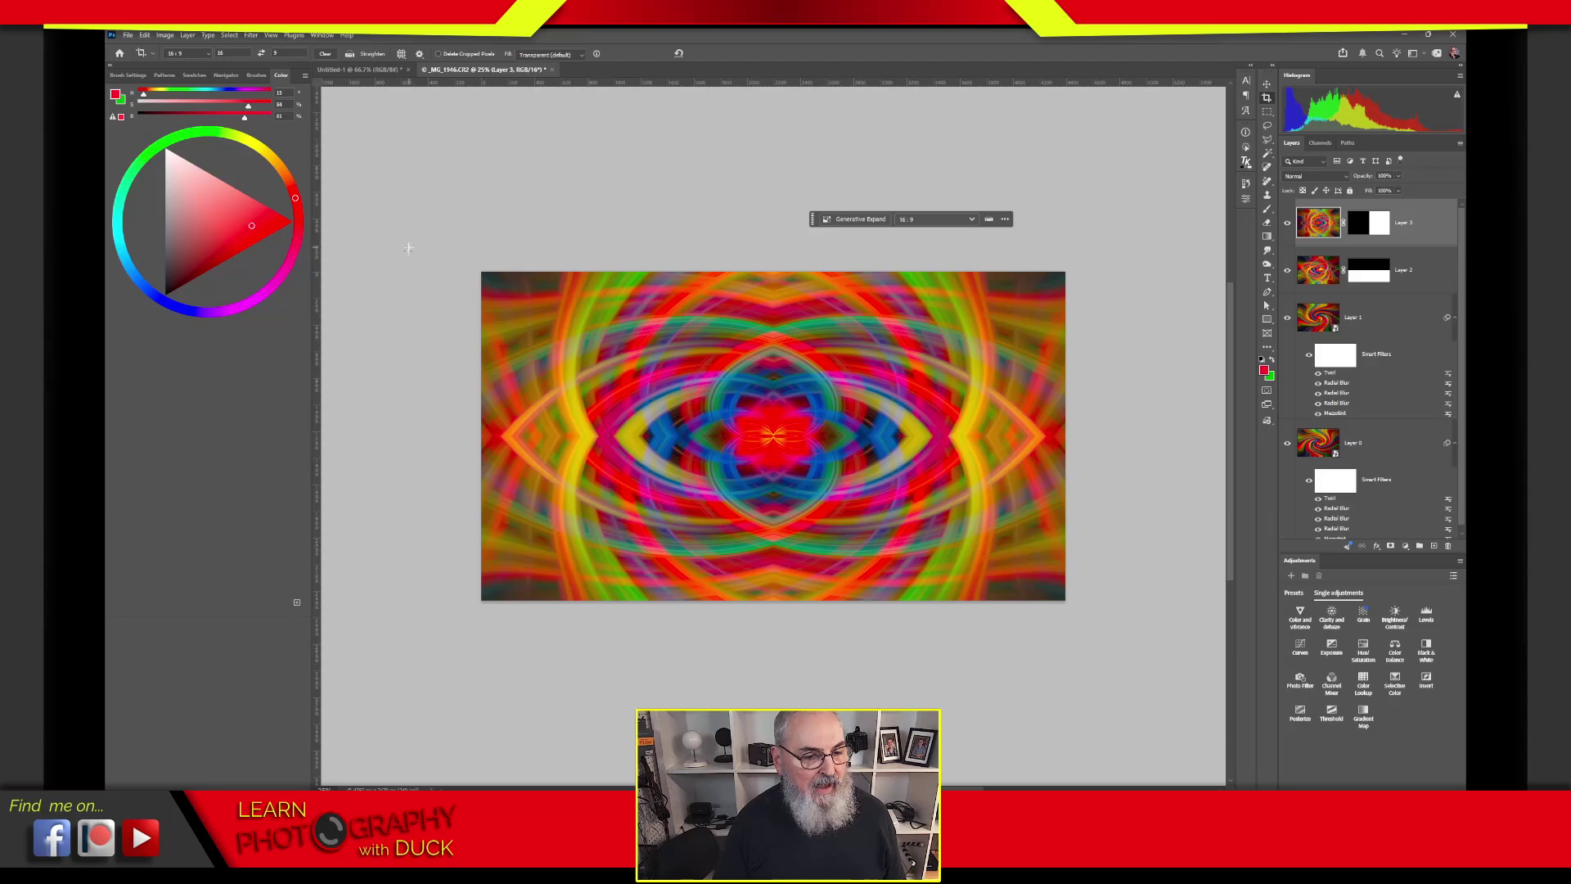
# Step: Export the mirrored artwork to the Downloads folder as a JPG at 1920 × 1080 px
pyautogui.click(128, 35)
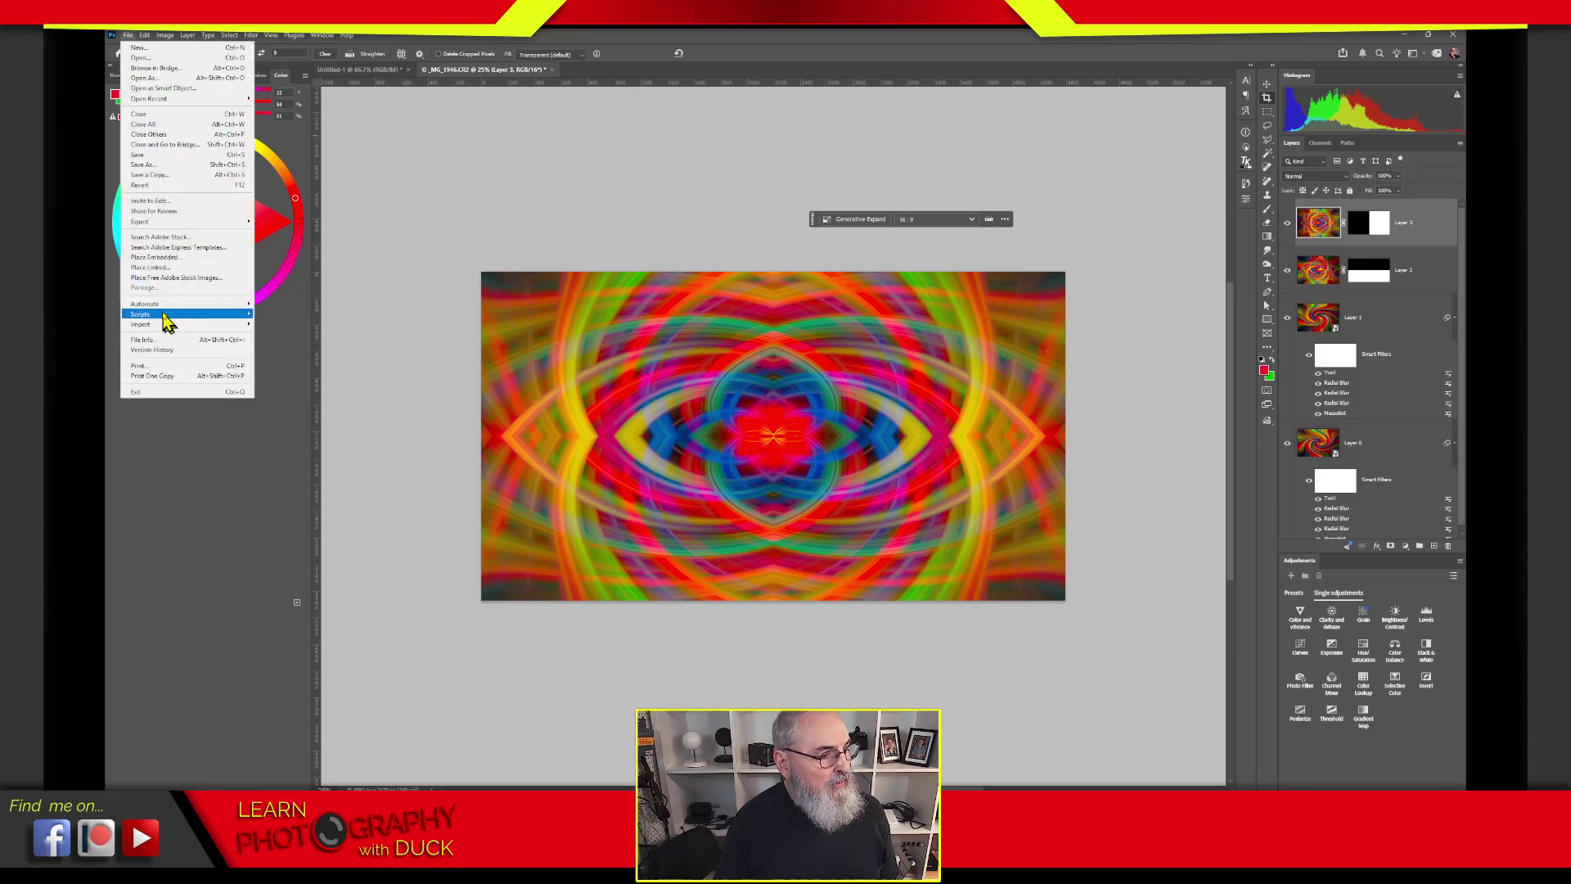
pyautogui.click(128, 35)
pyautogui.click(127, 35)
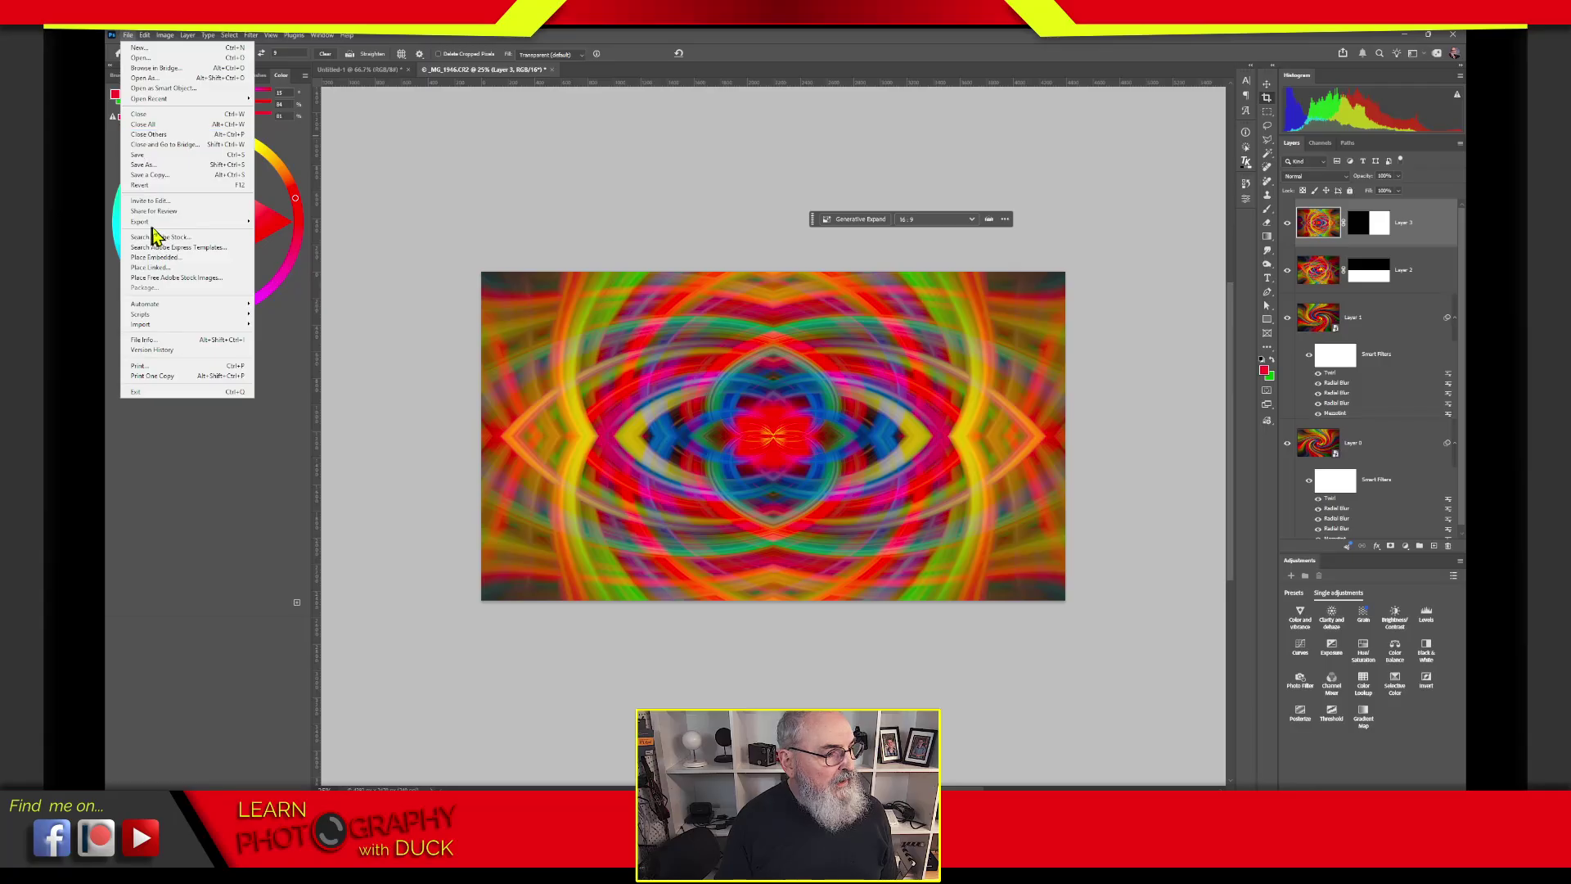
pyautogui.moveTo(175, 222)
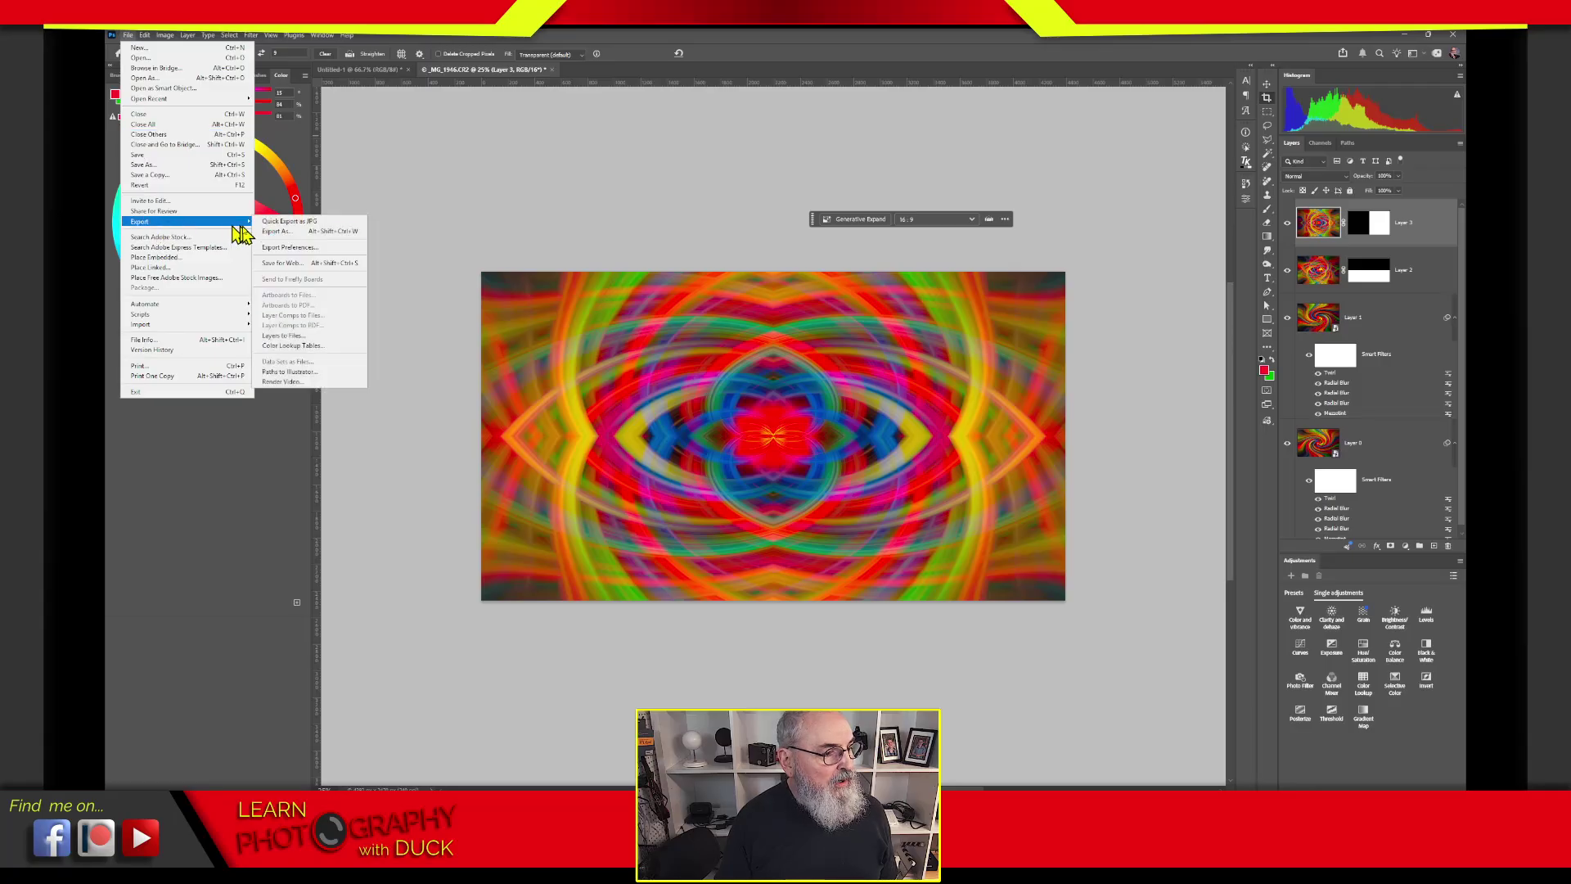
pyautogui.click(279, 232)
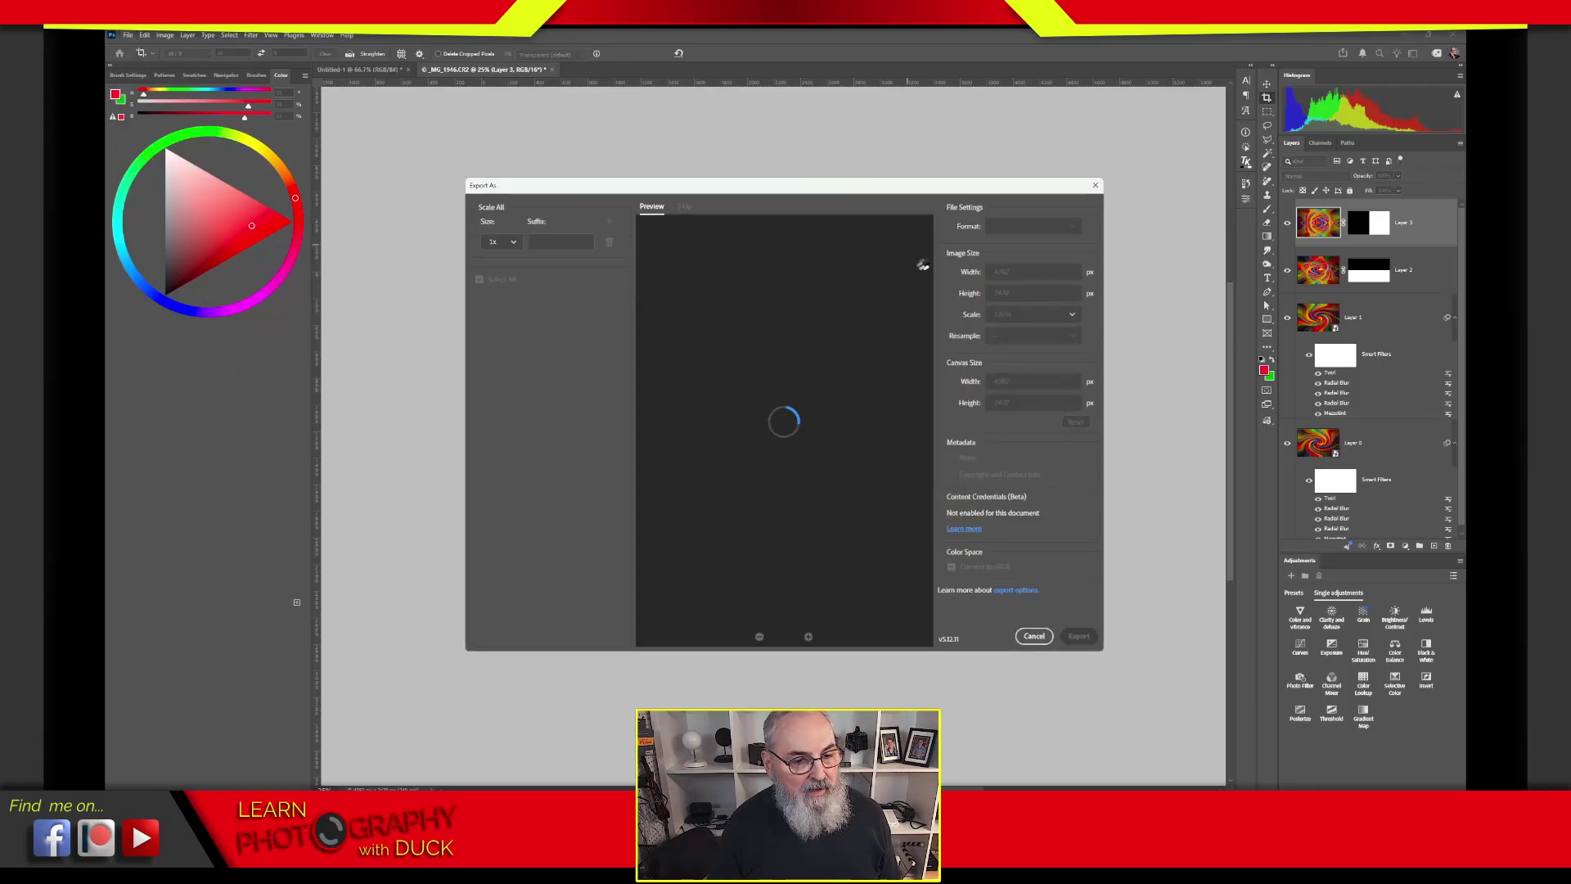
pyautogui.click(1013, 228)
pyautogui.click(1014, 229)
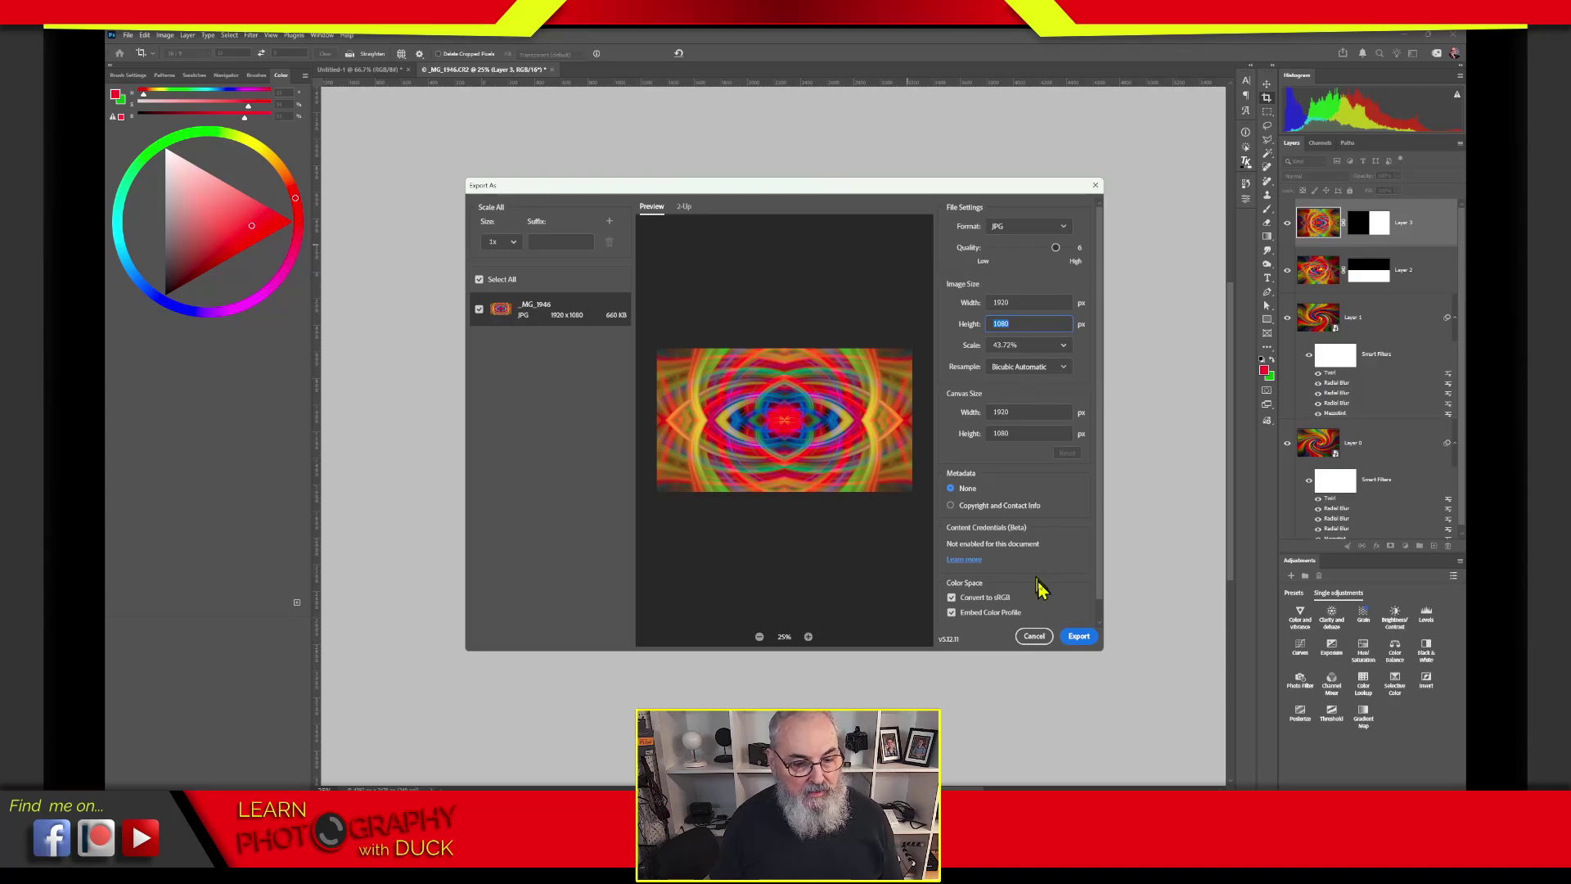
pyautogui.click(1079, 635)
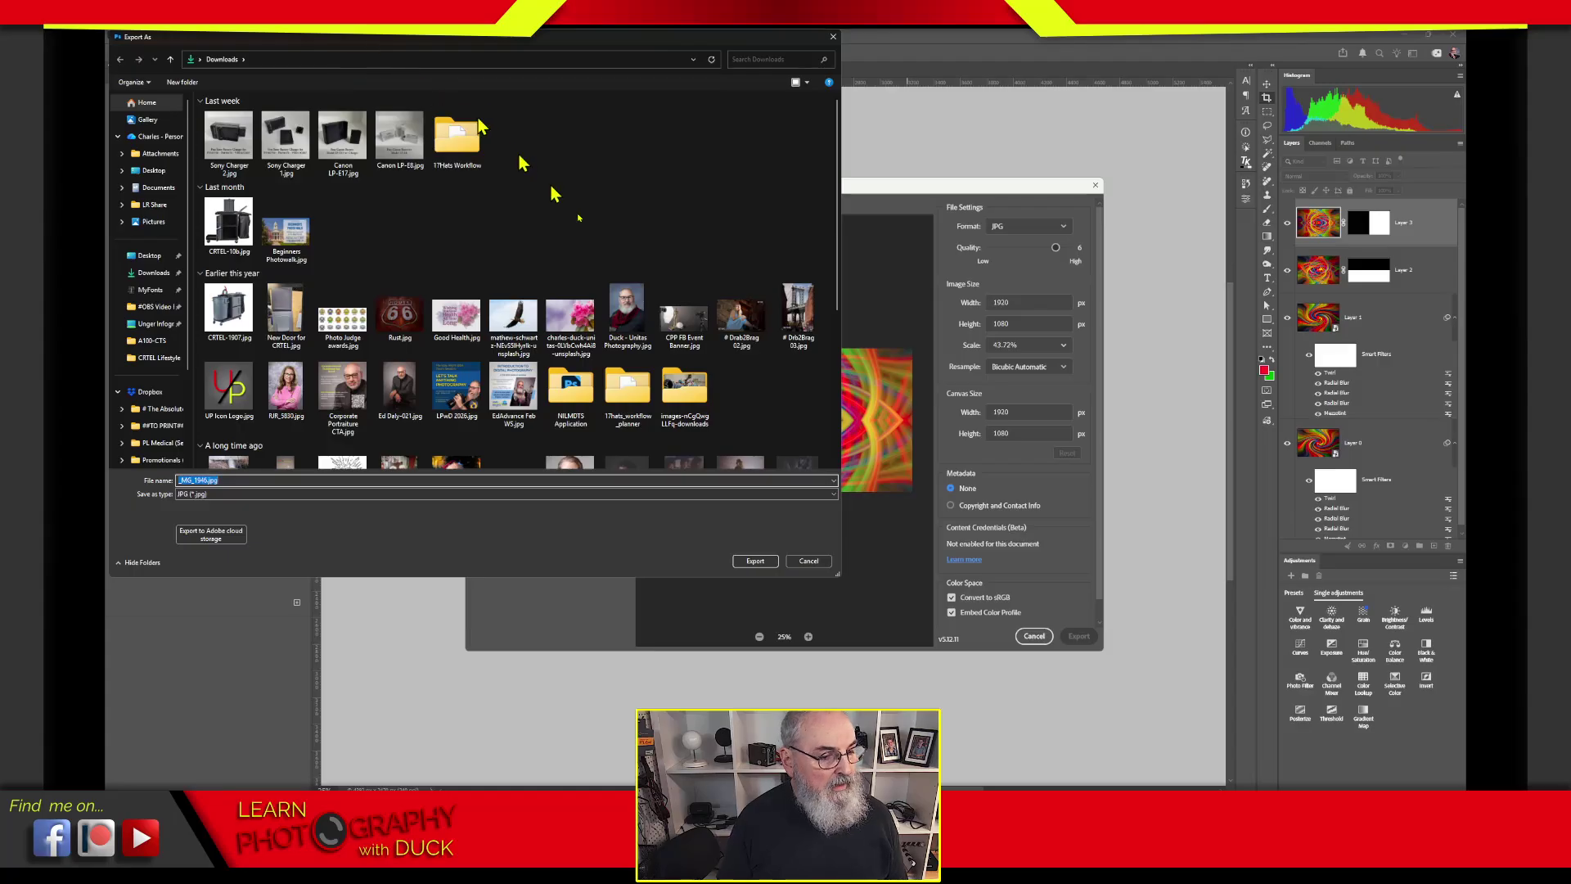
pyautogui.click(755, 563)
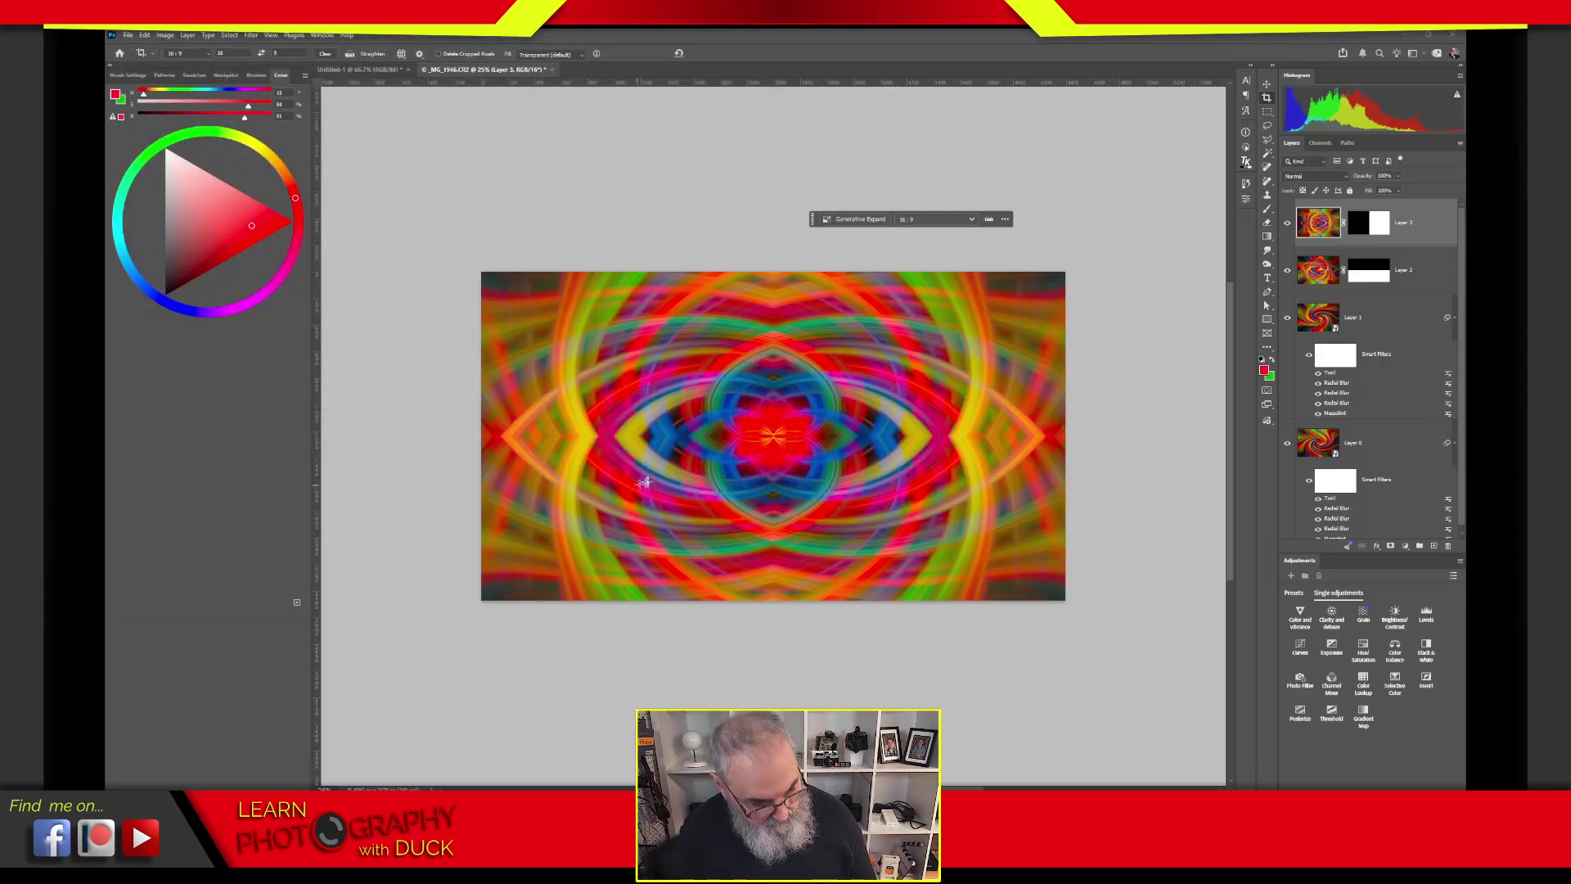
# Step: View the exported _MG_1946.jpg from the Downloads folder, then close the image viewer and the folder window
pyautogui.press('super+e')
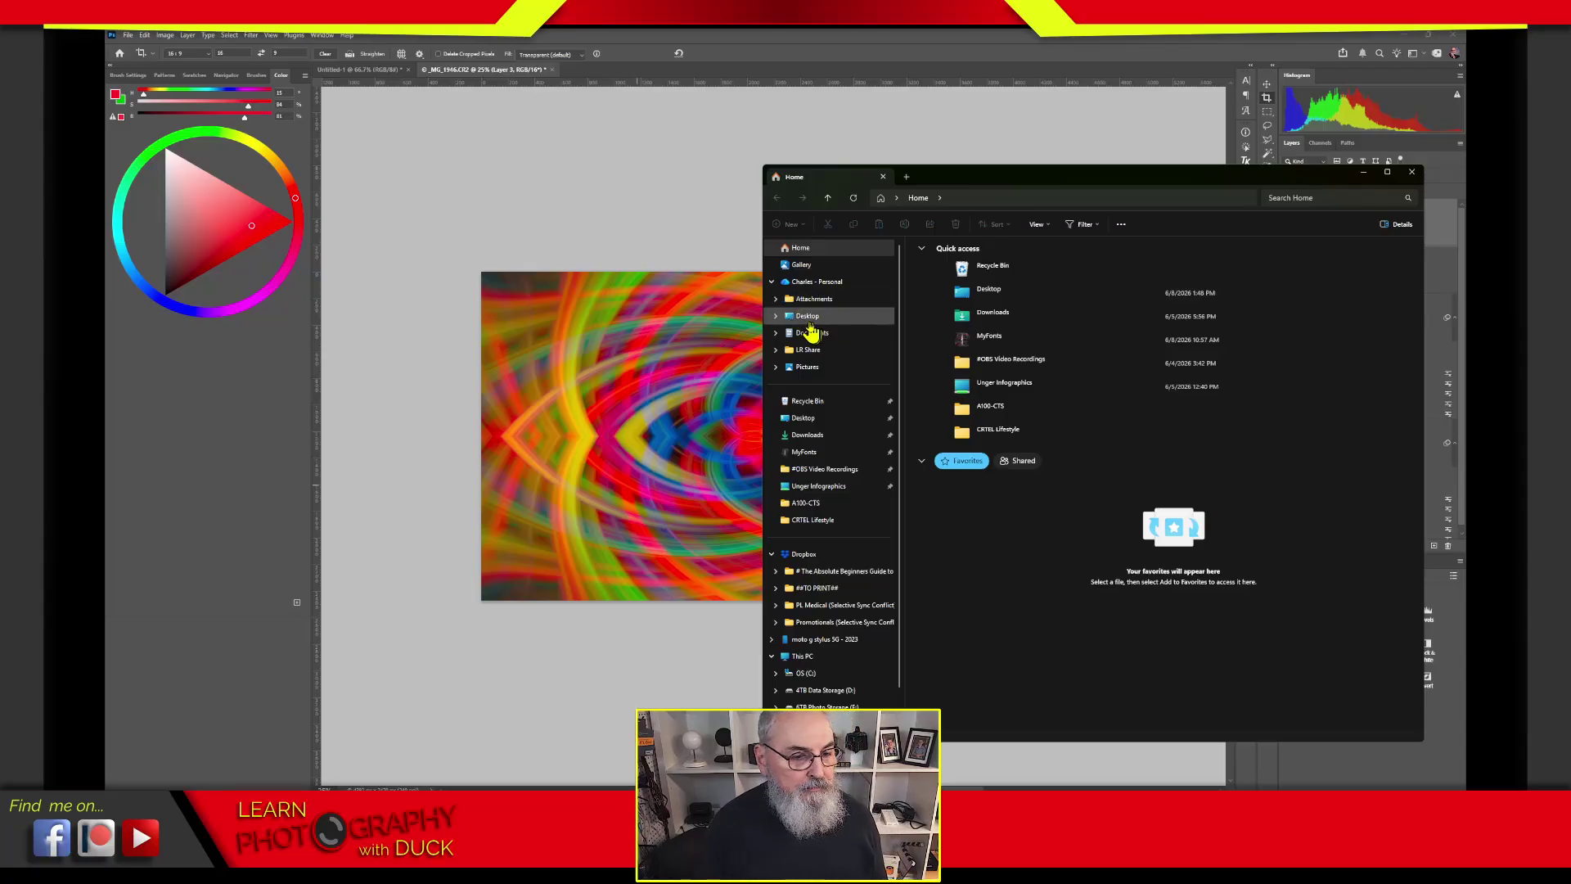
pyautogui.click(808, 435)
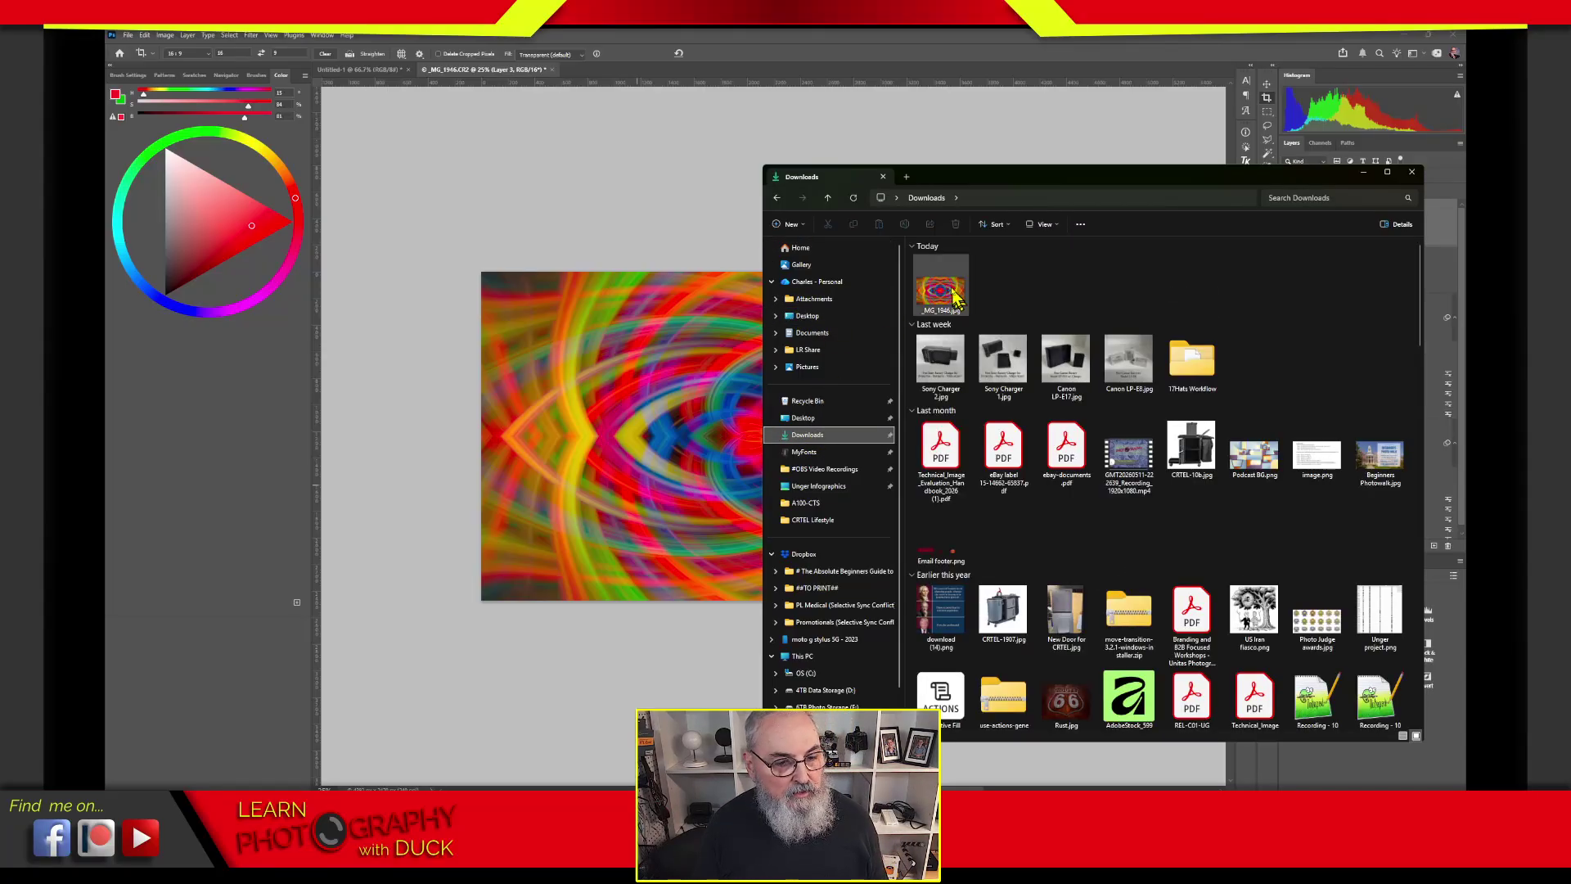
pyautogui.click(956, 299)
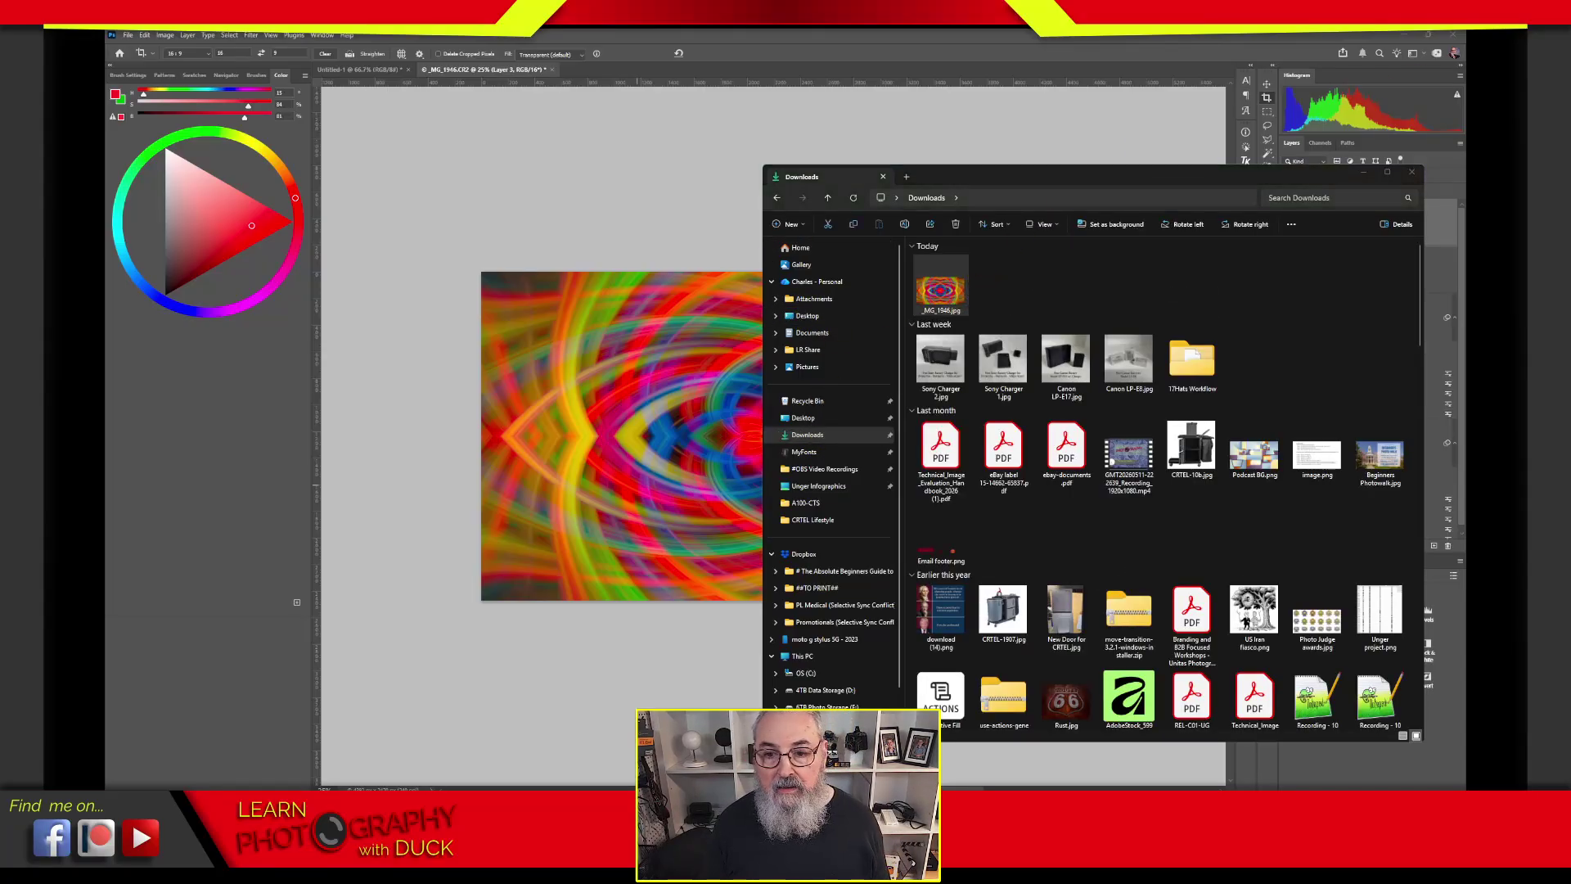
pyautogui.press('Return')
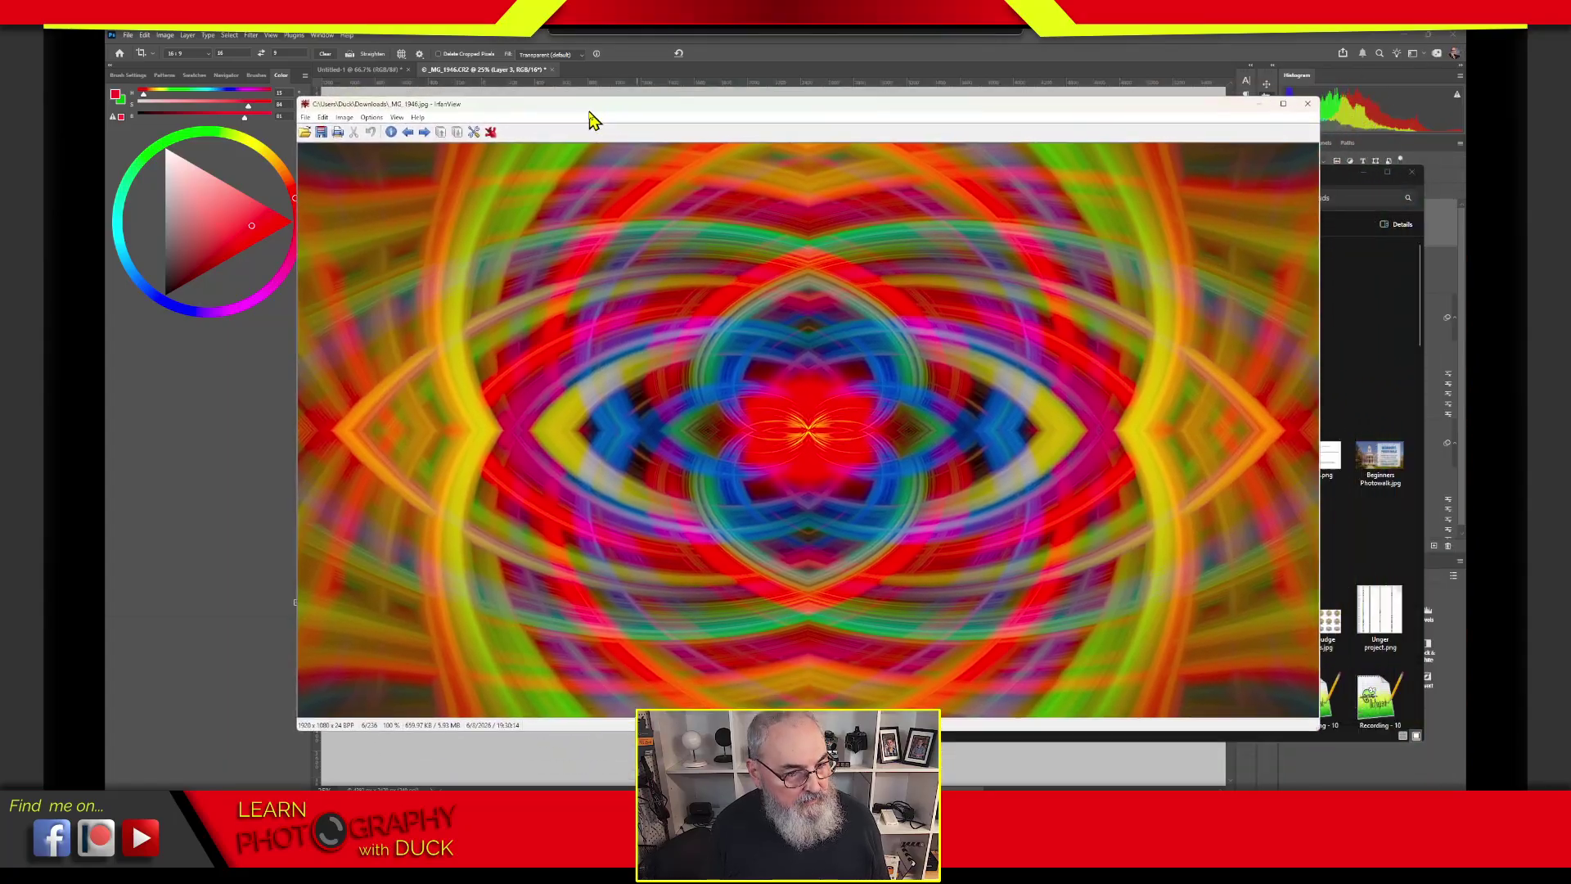
pyautogui.moveTo(591, 113); pyautogui.dragTo(612, 123)
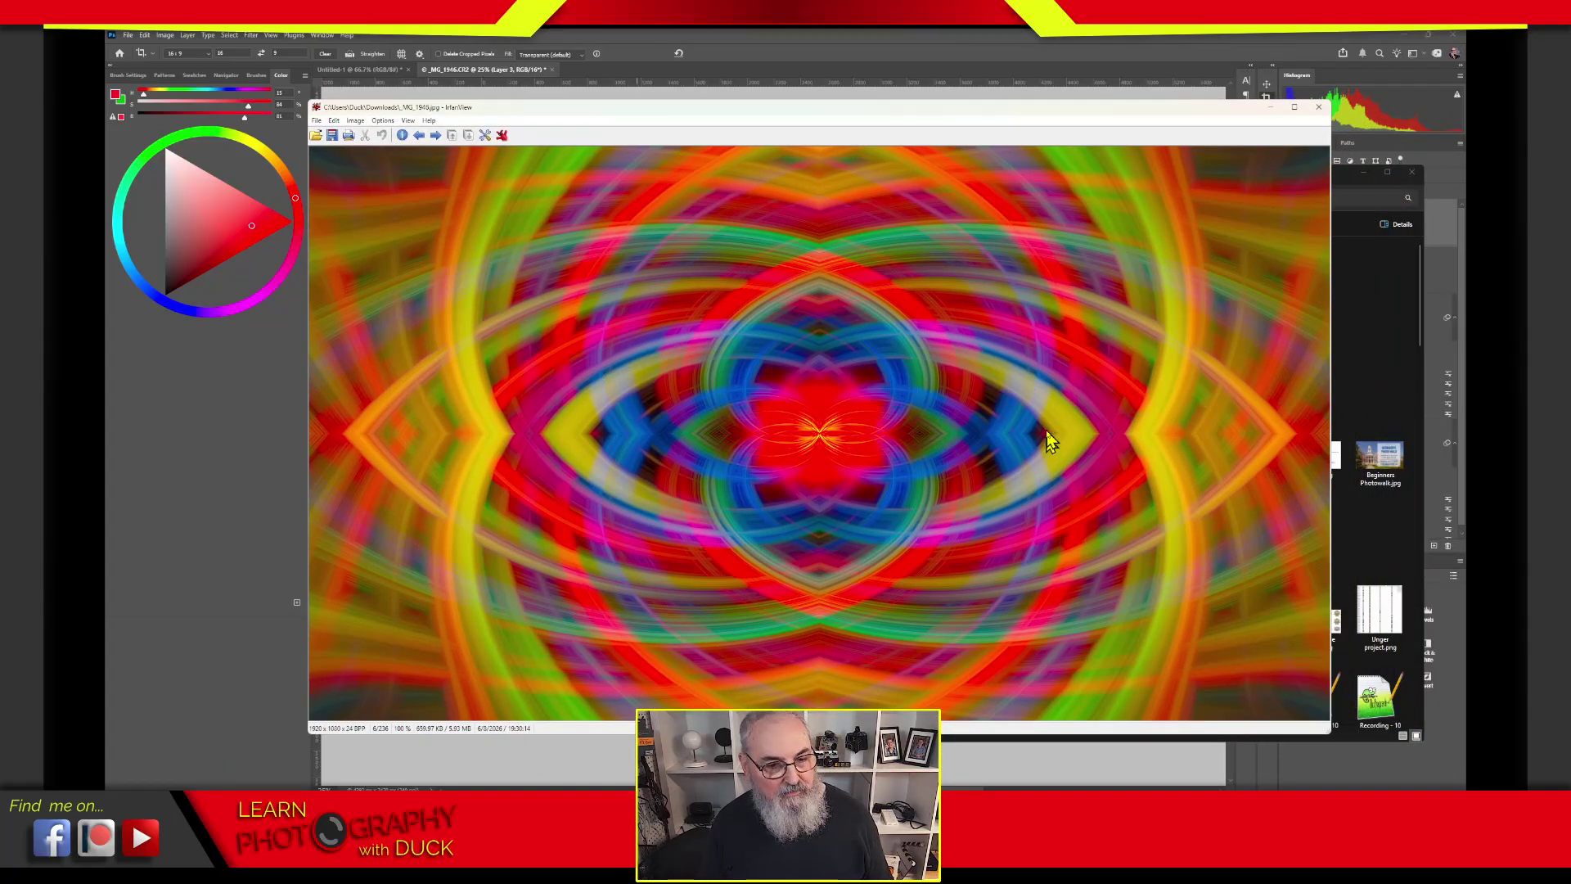
pyautogui.moveTo(1327, 731); pyautogui.dragTo(1356, 763)
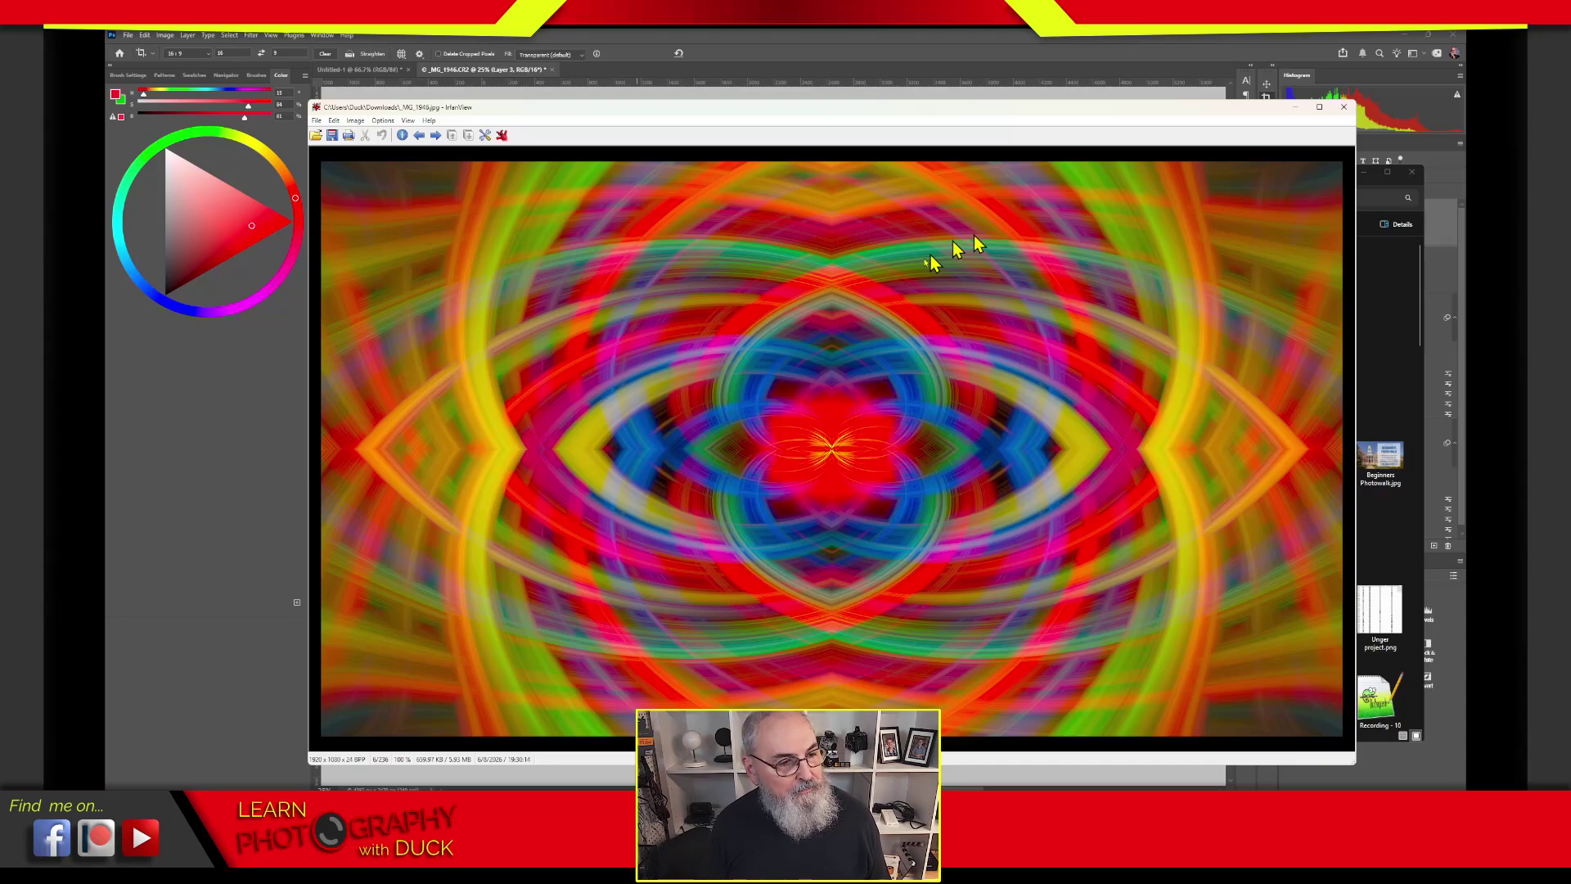
pyautogui.click(1344, 107)
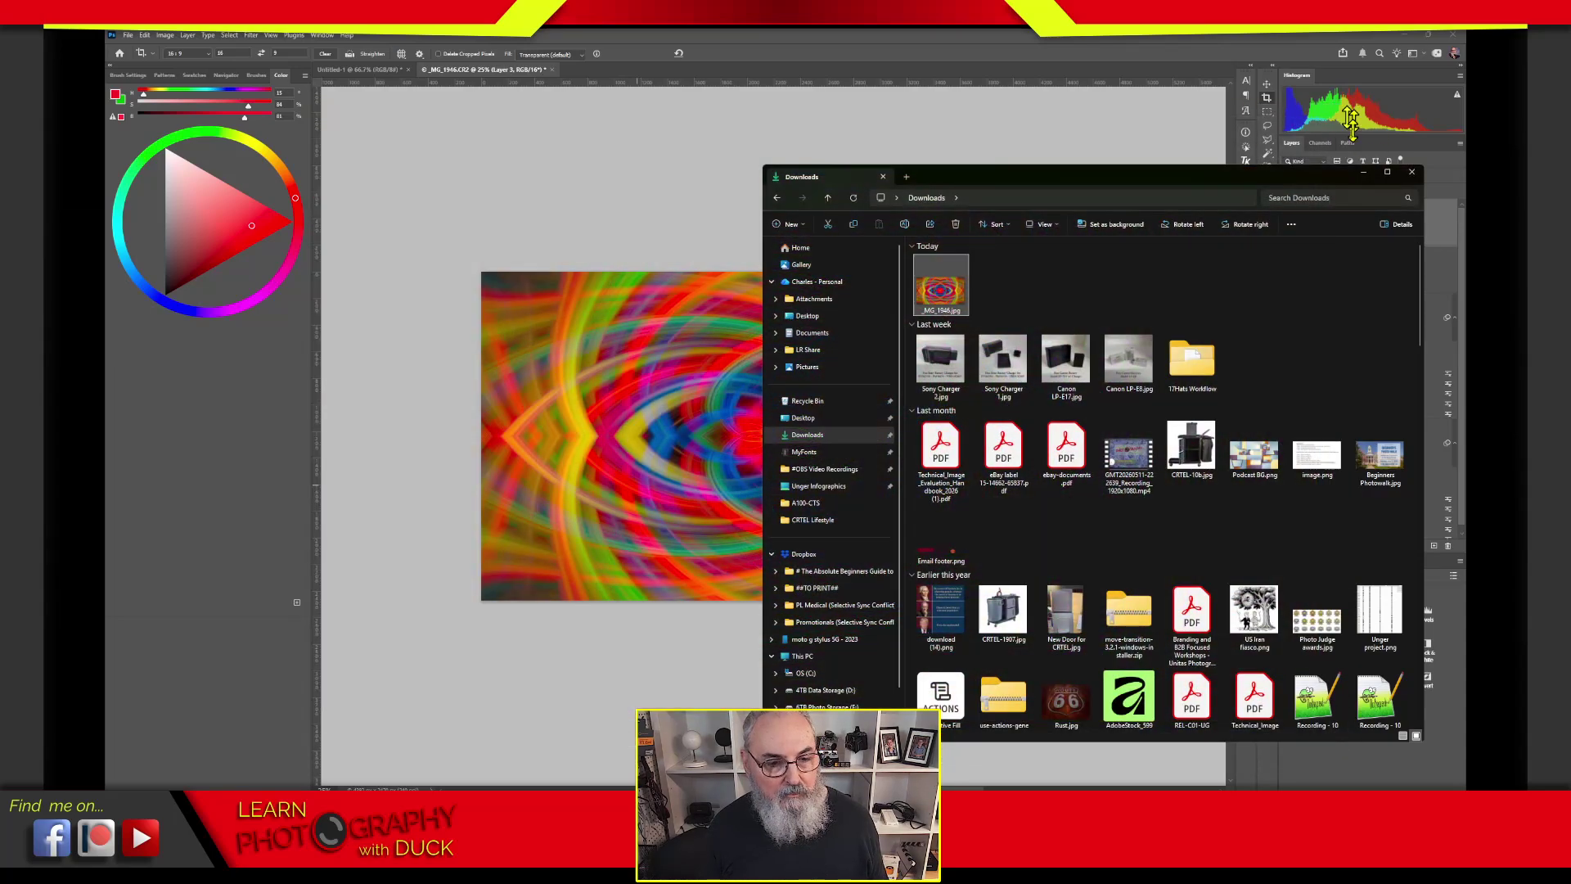
pyautogui.click(1411, 172)
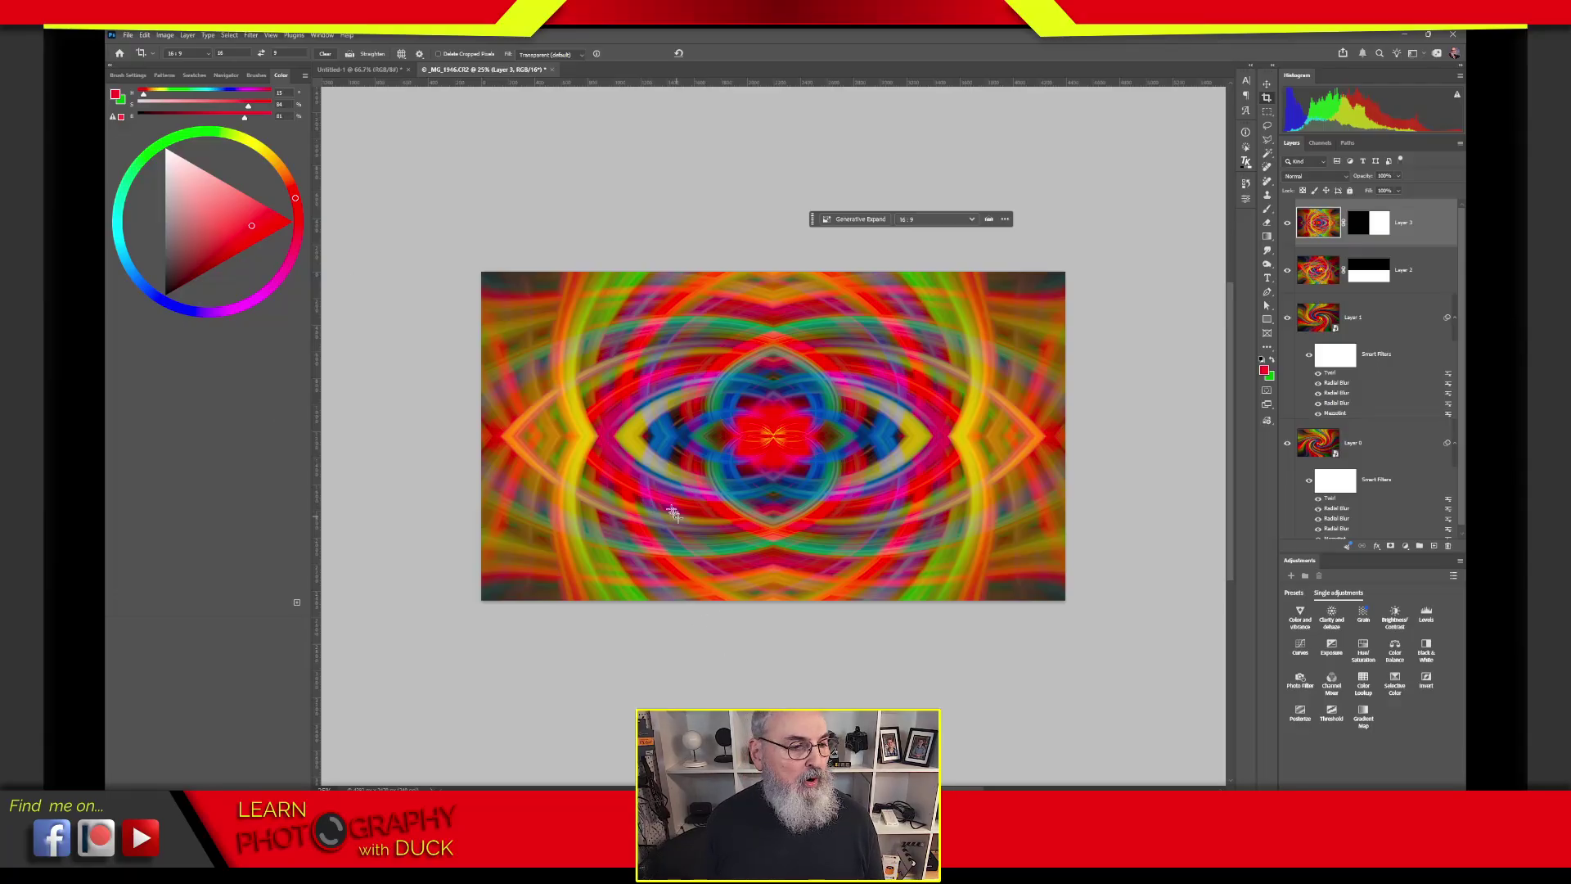
# Step: Switch to Lightroom Classic, open a copy of the purple crocus photo in Photoshop, and close the opened document
pyautogui.hotkey('alt', 'Tab')
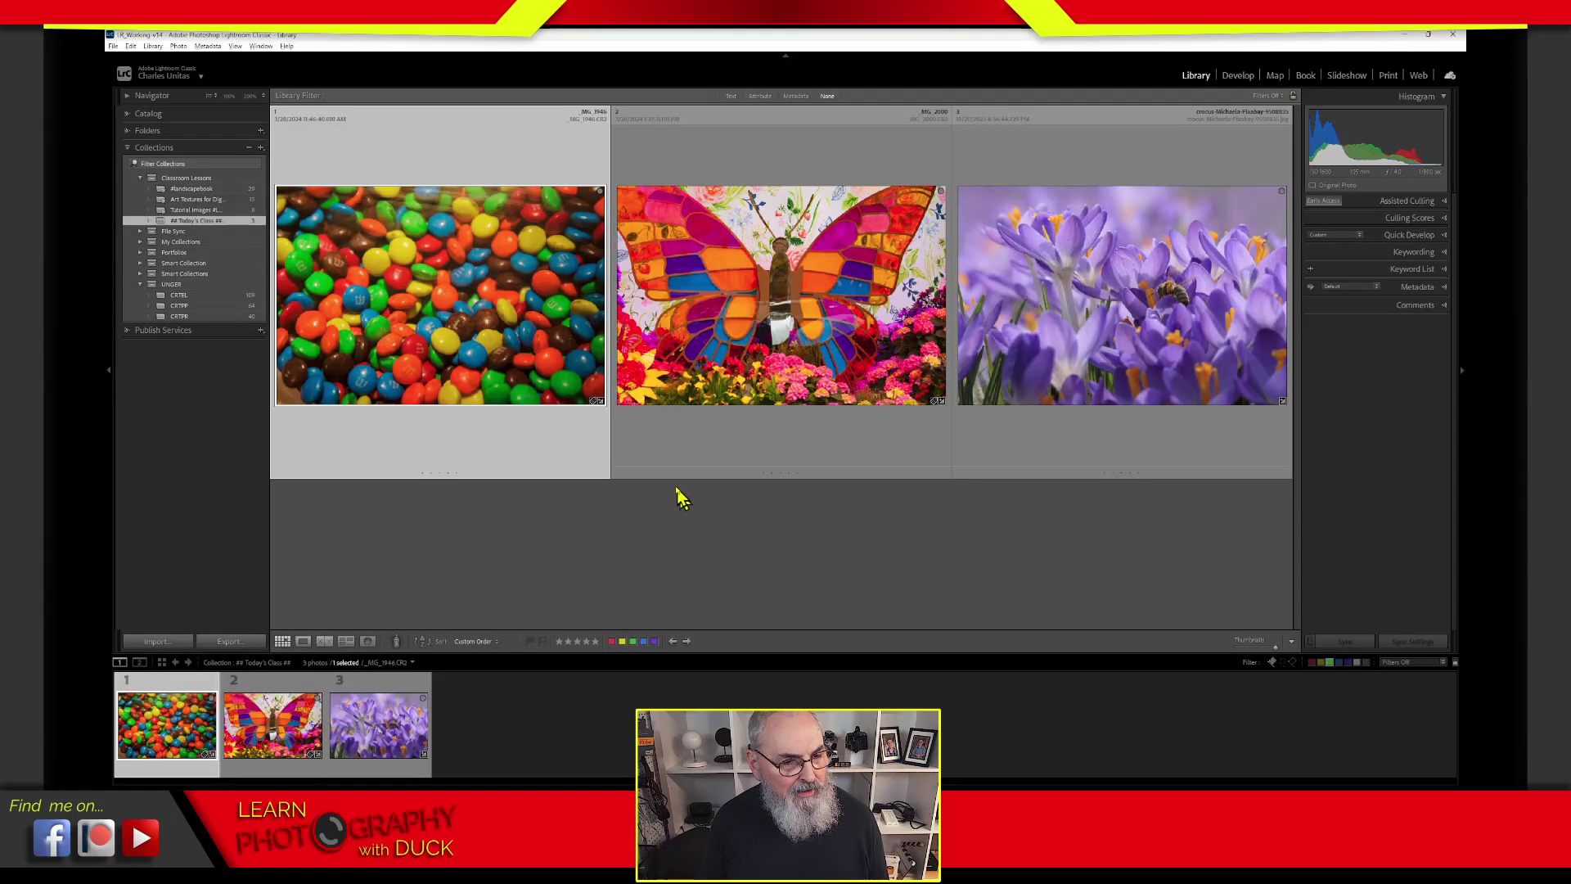
pyautogui.click(1143, 350)
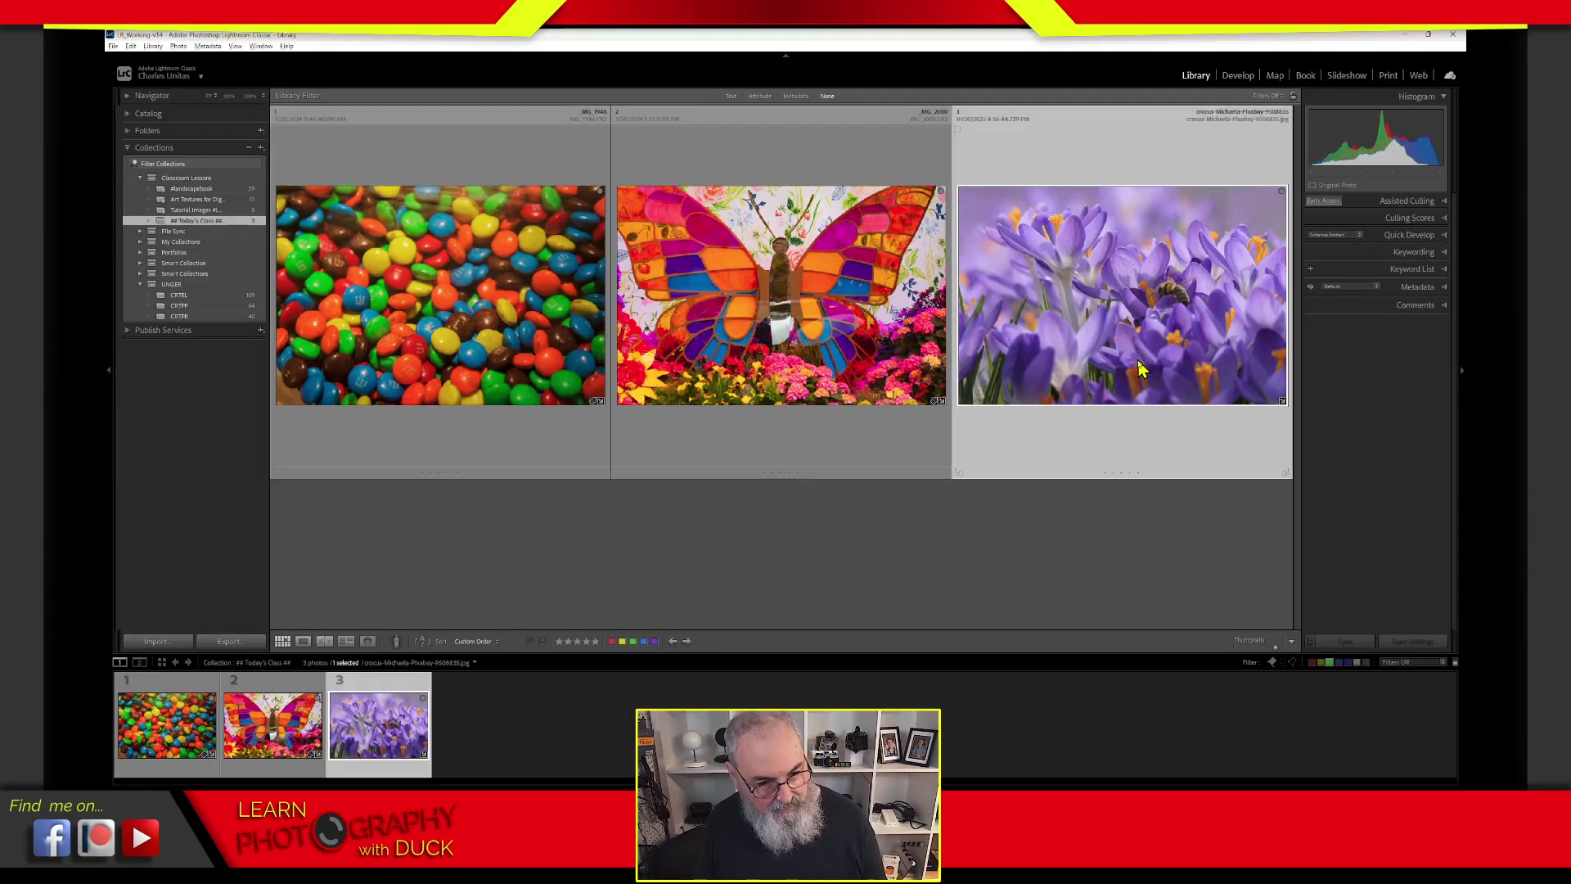
pyautogui.hotkey('ctrl', 'e')
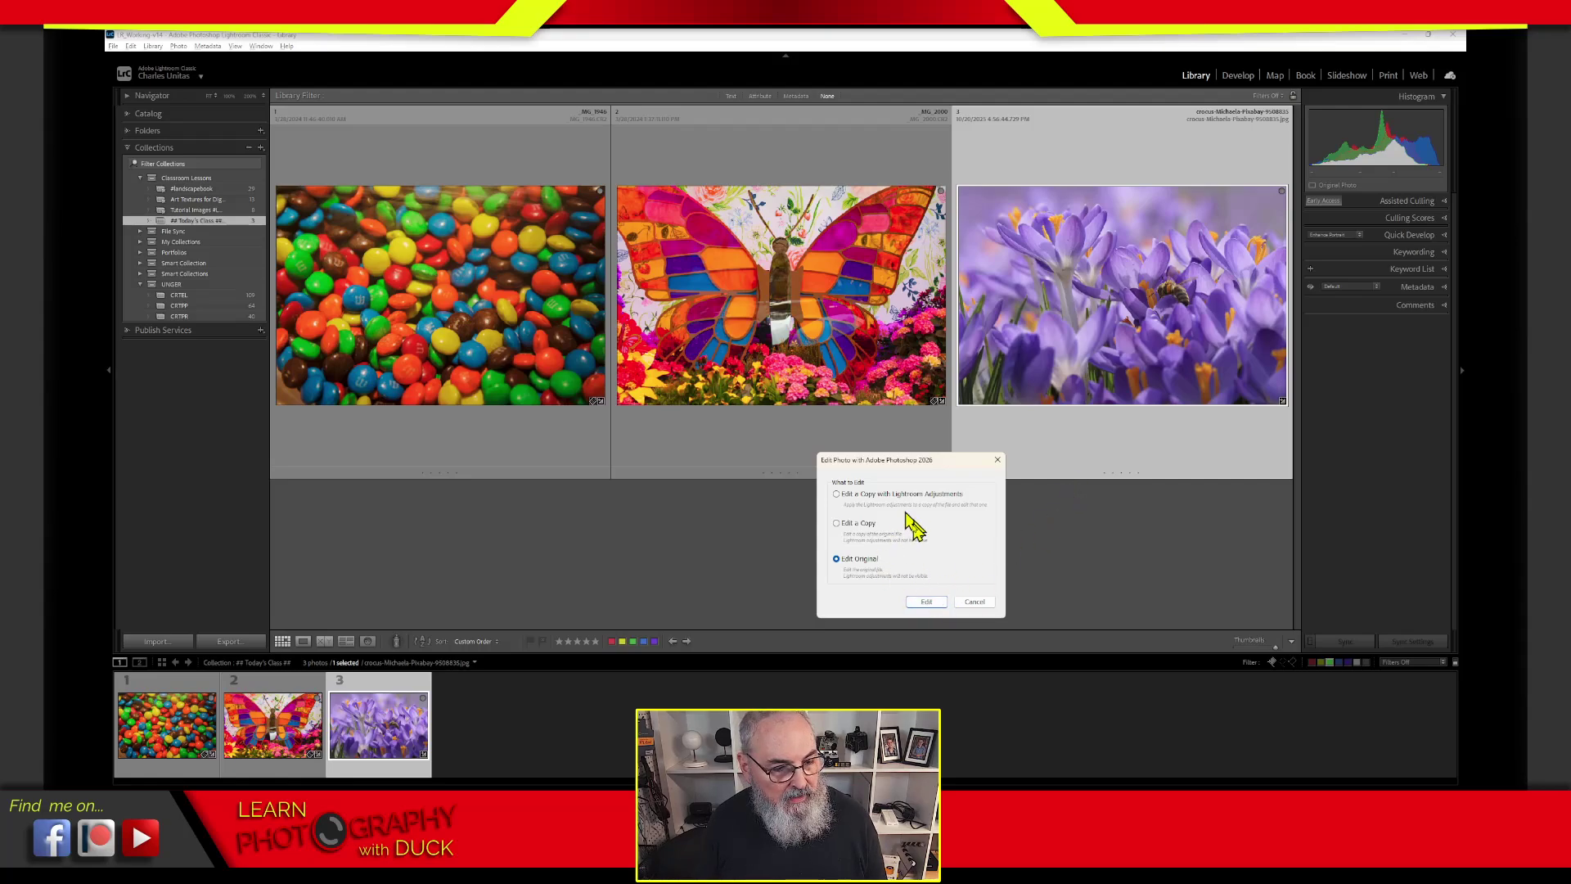
pyautogui.click(874, 530)
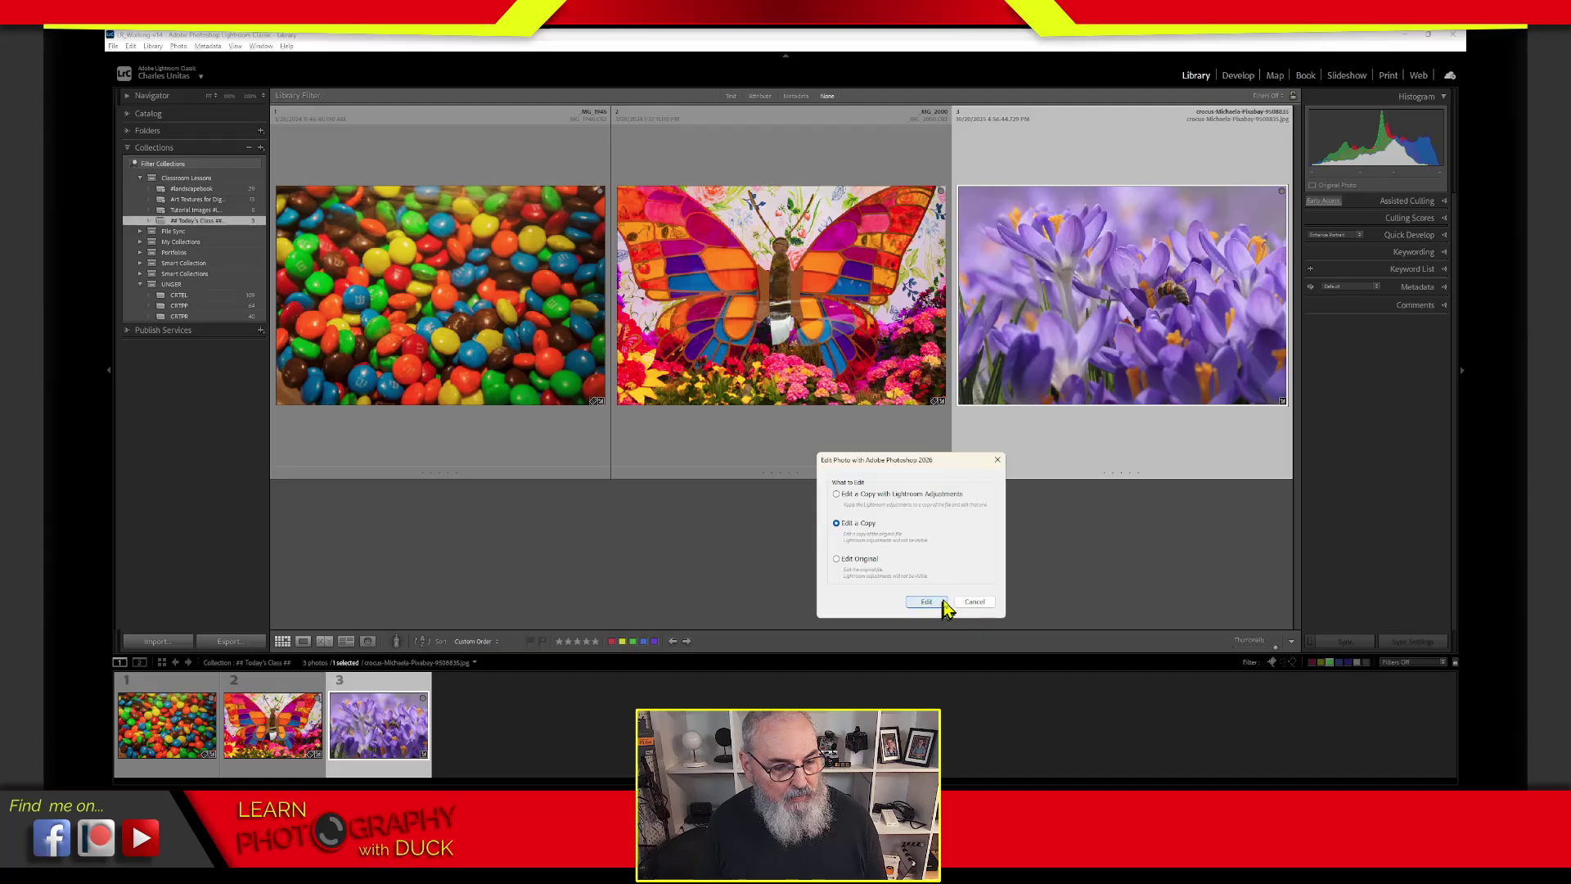
pyautogui.click(940, 603)
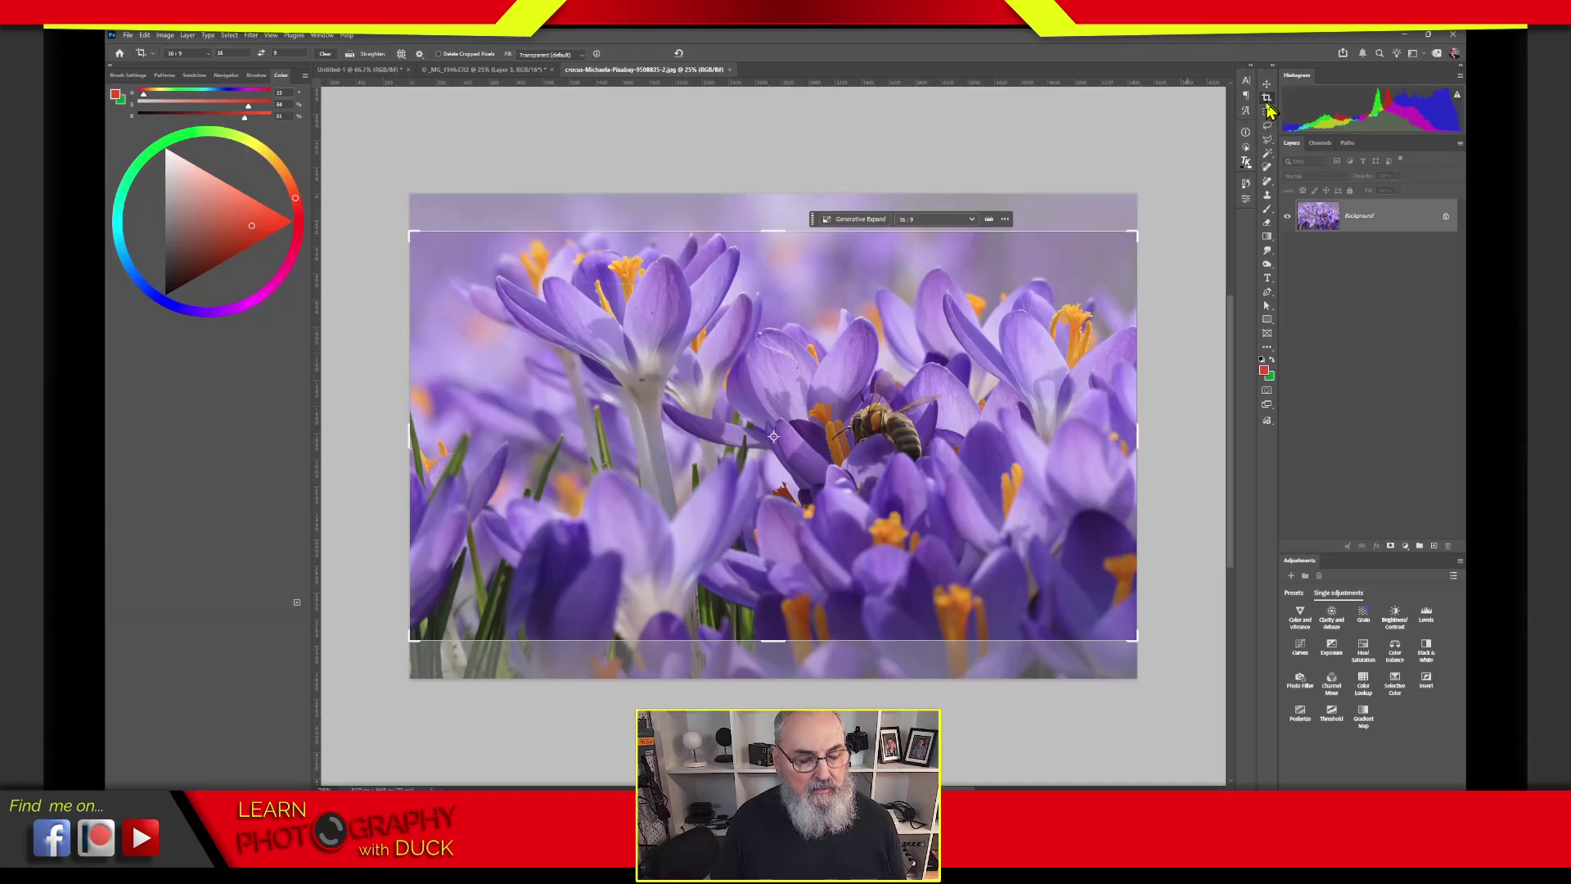
pyautogui.click(729, 70)
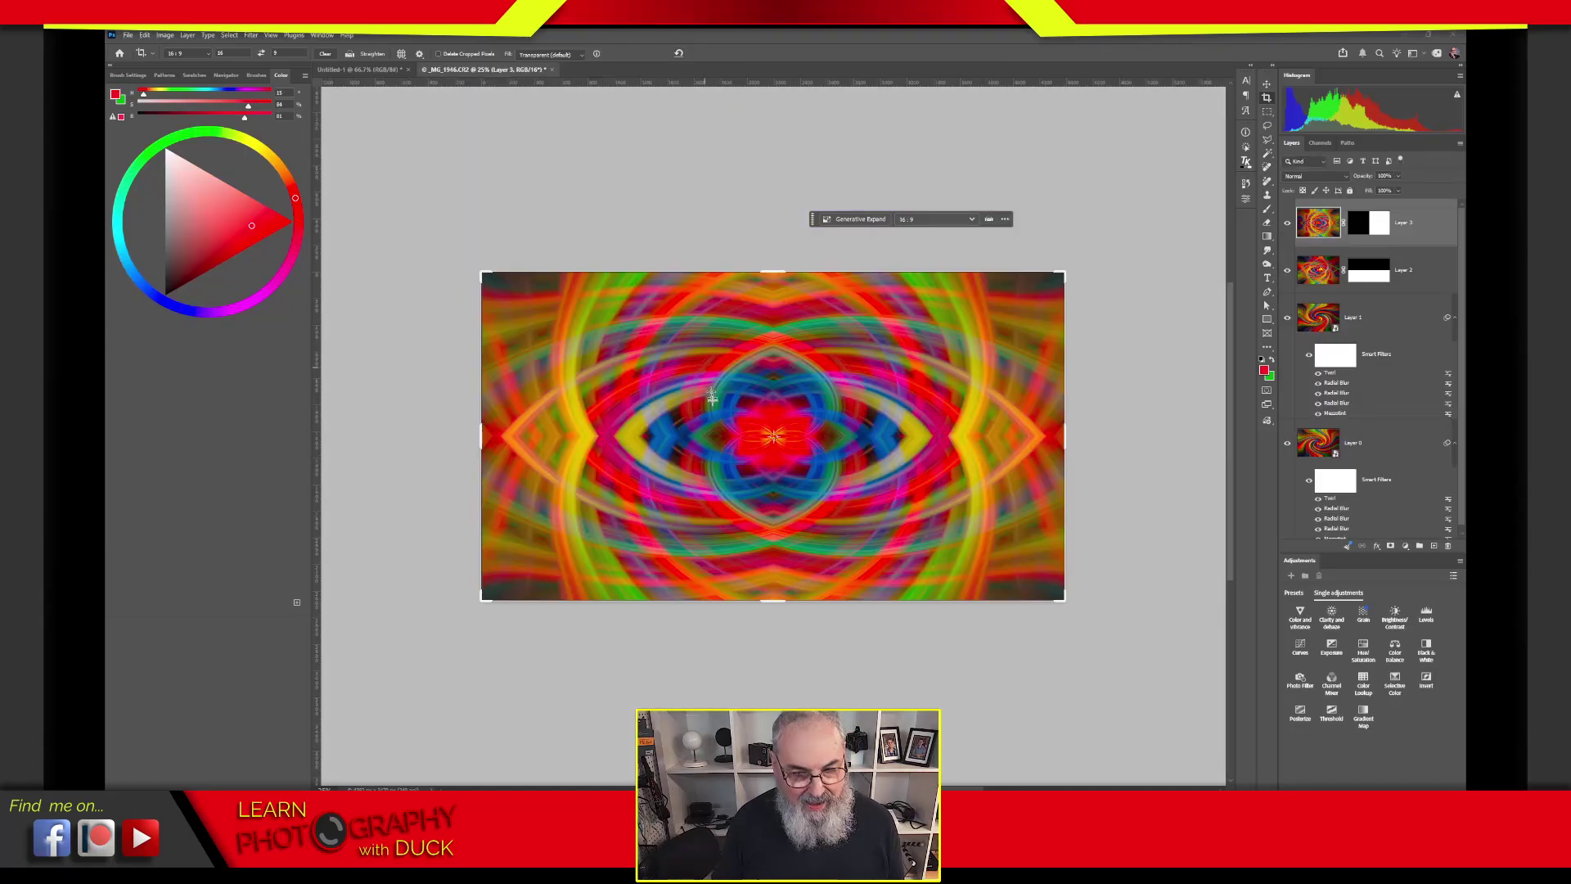
# Step: Back in Lightroom Classic, crop the crocus copy to a 1 x 1 aspect ratio, shifting the frame to bring the bee nearer the centre
pyautogui.hotkey('alt', 'Tab')
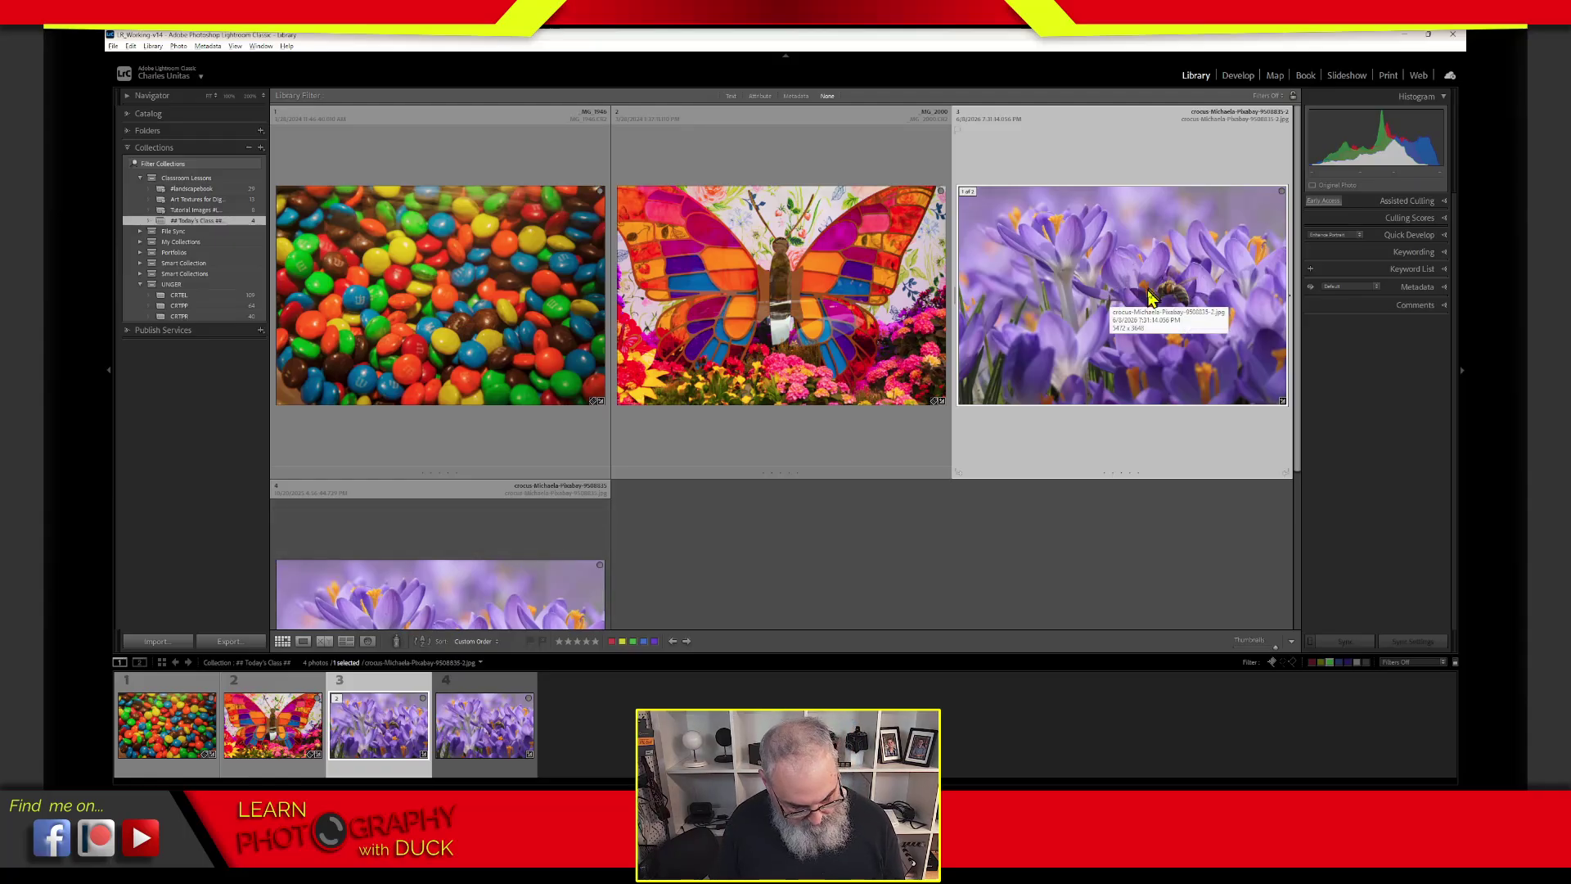
pyautogui.press('d')
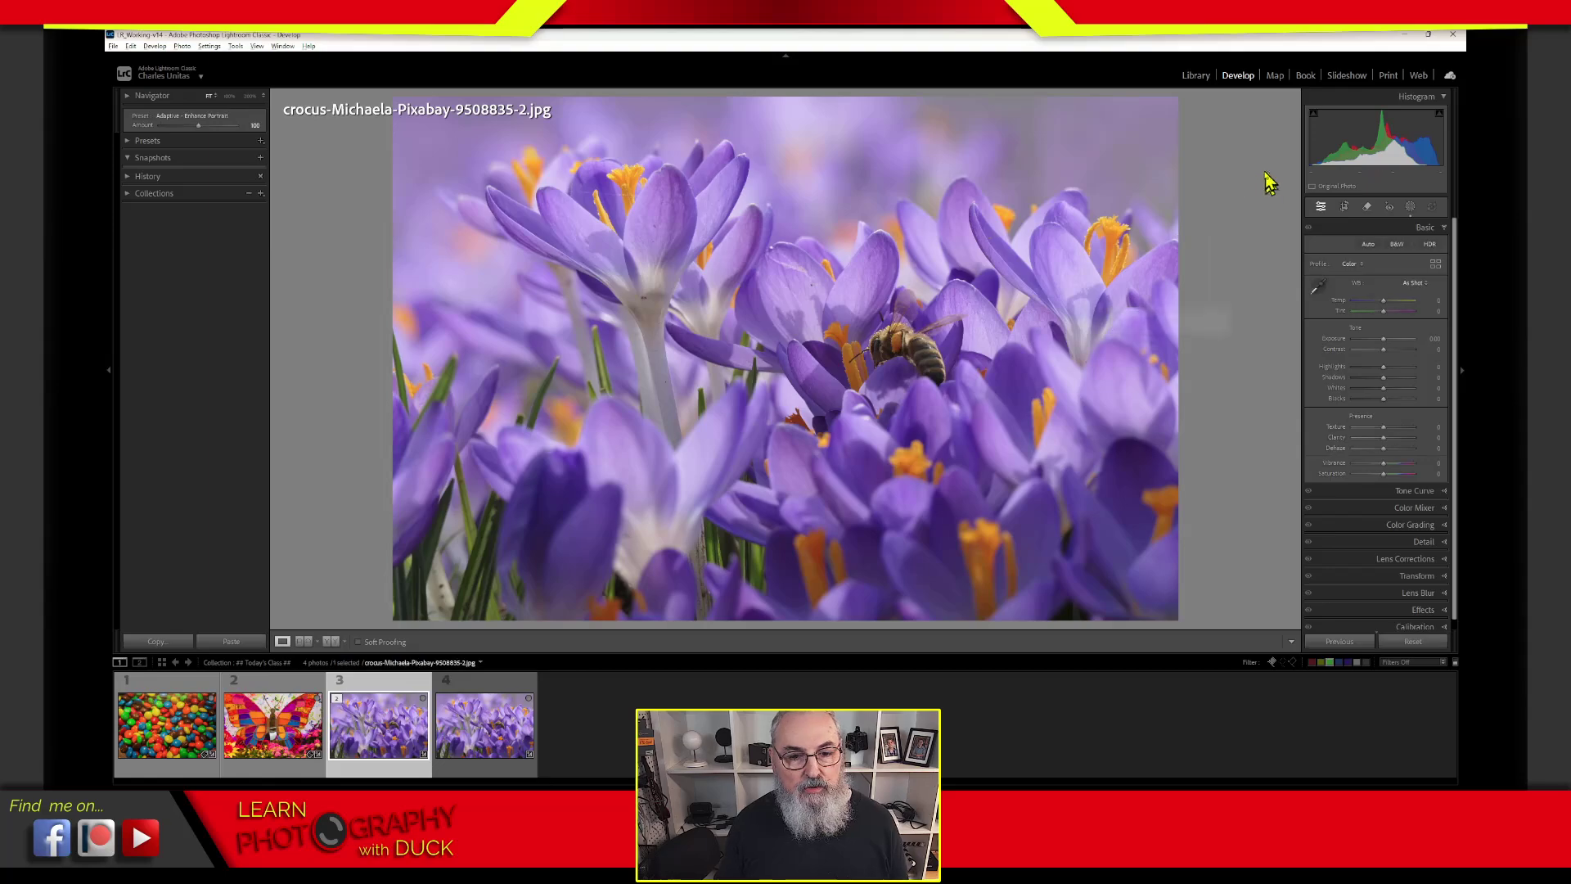
pyautogui.click(1344, 207)
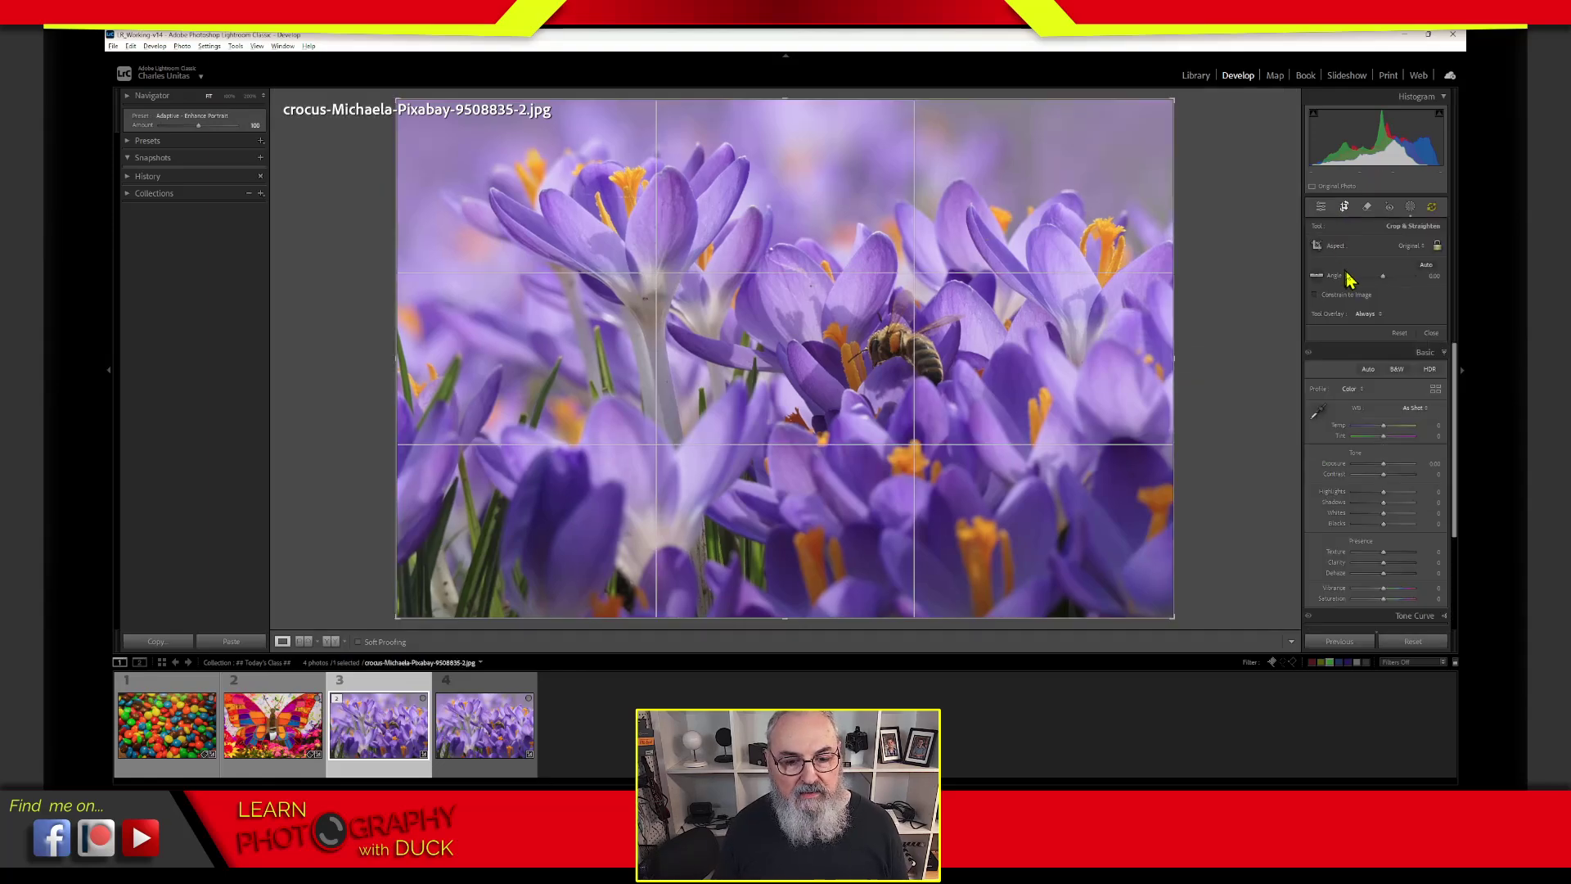
pyautogui.click(1409, 247)
pyautogui.click(1375, 307)
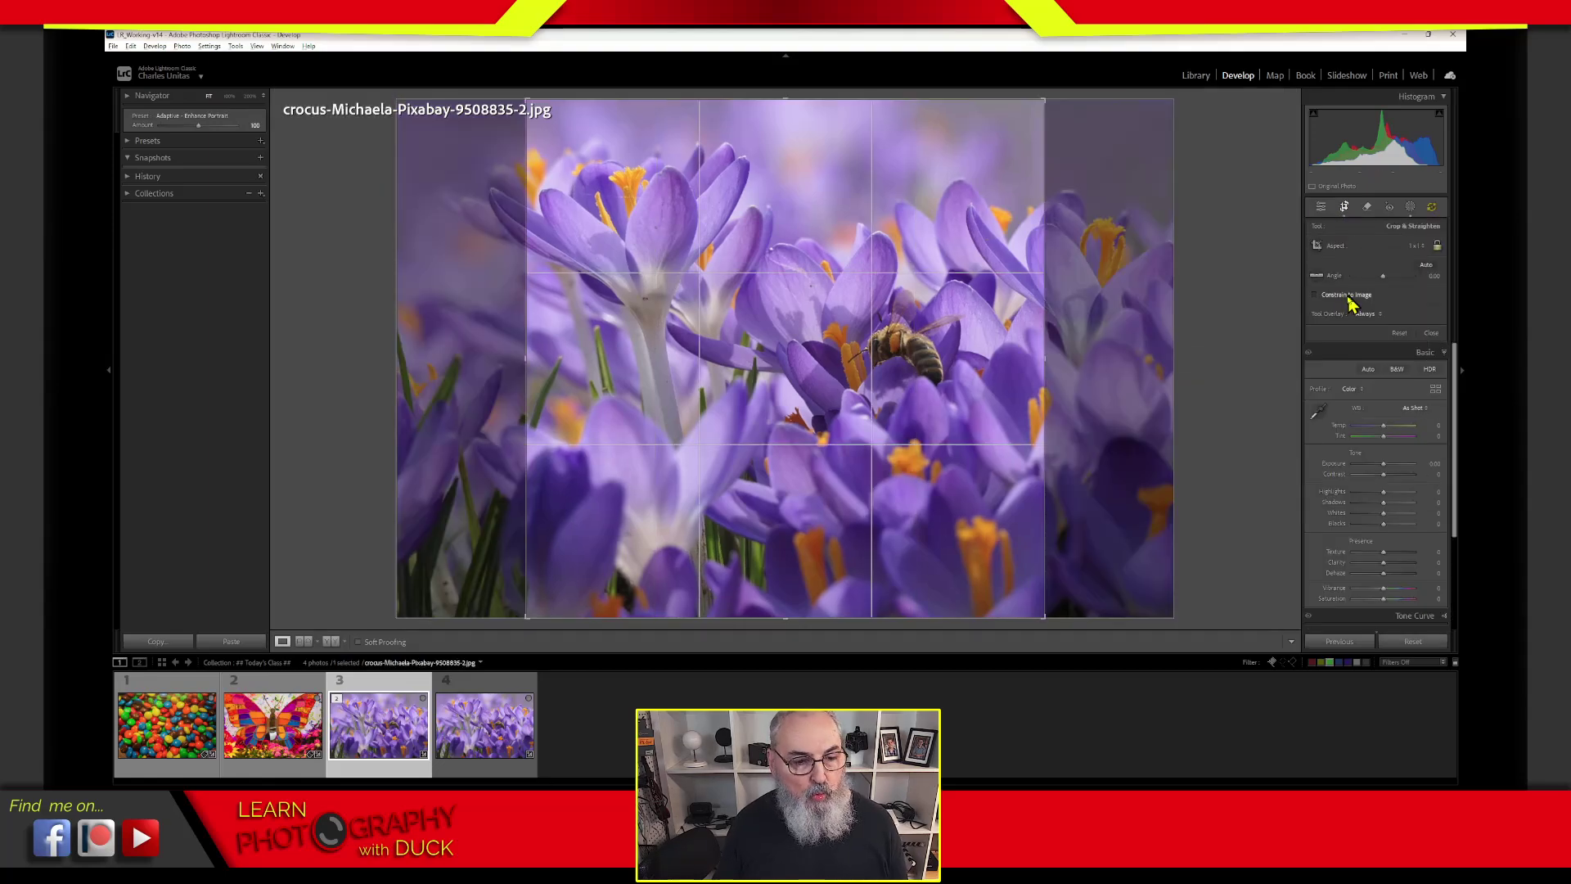
pyautogui.moveTo(899, 438); pyautogui.dragTo(865, 449)
pyautogui.press('Return')
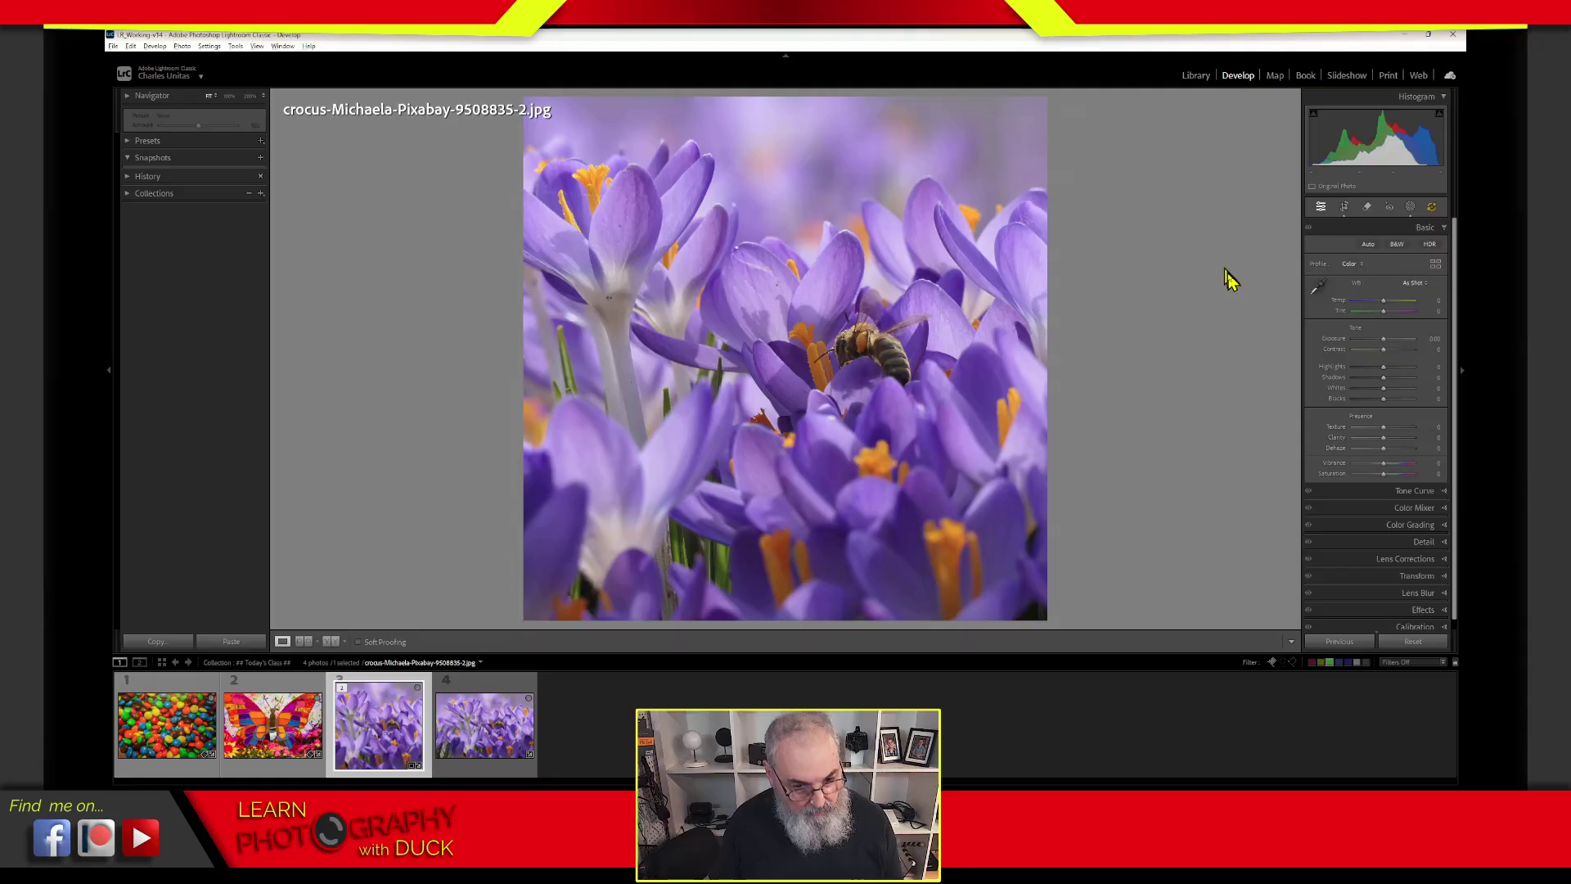
# Step: Try to open the cropped crocus photo in Photoshop with Edit Original, and close the opened document
pyautogui.hotkey('ctrl', 'e')
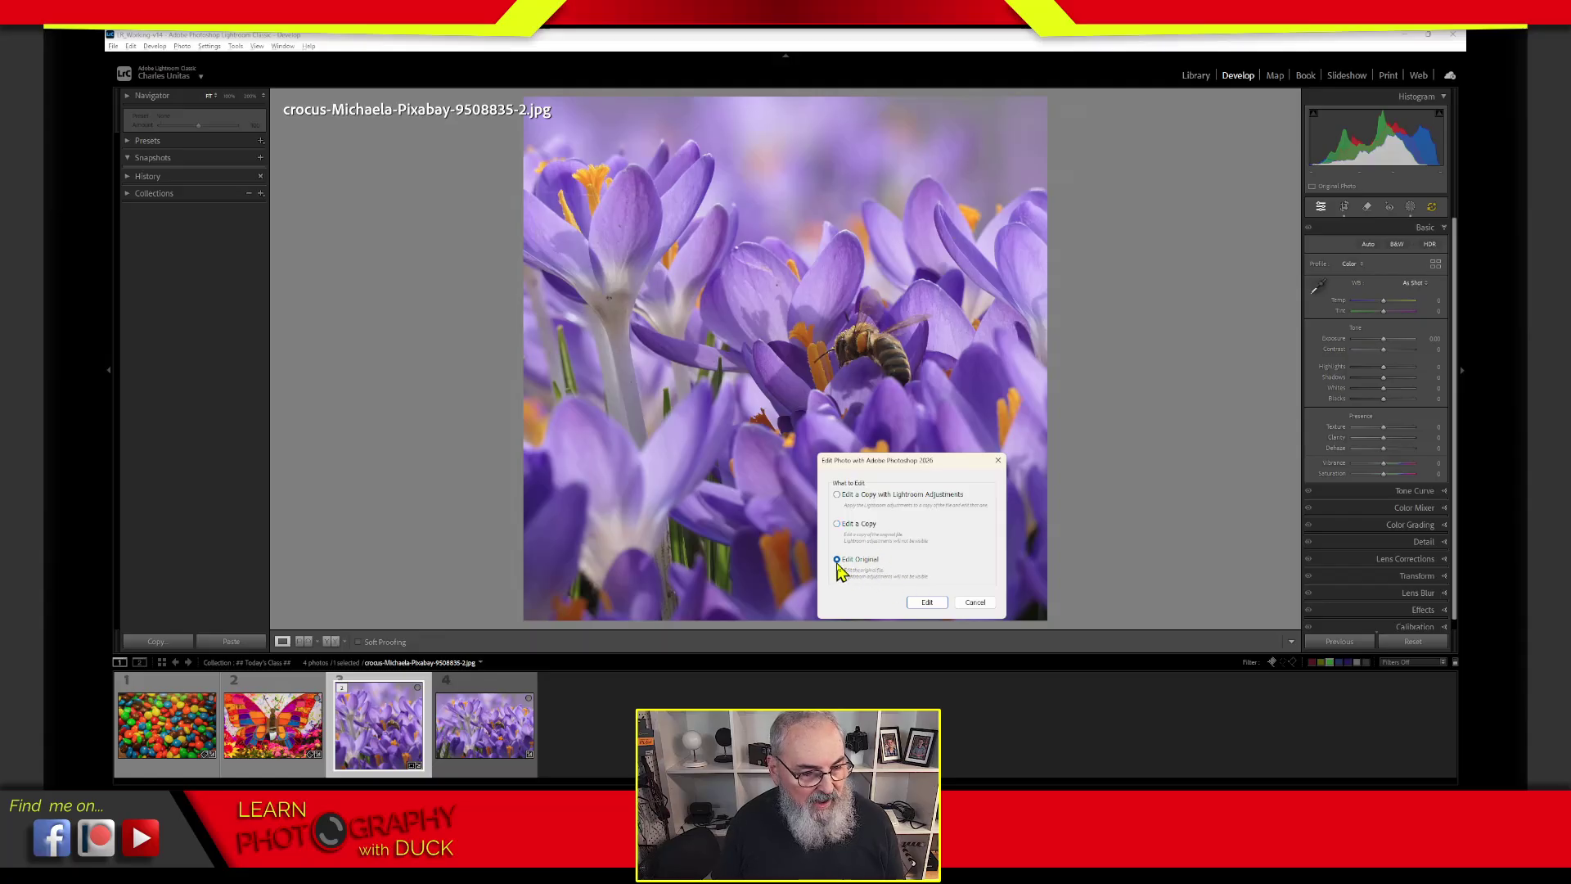
pyautogui.click(927, 602)
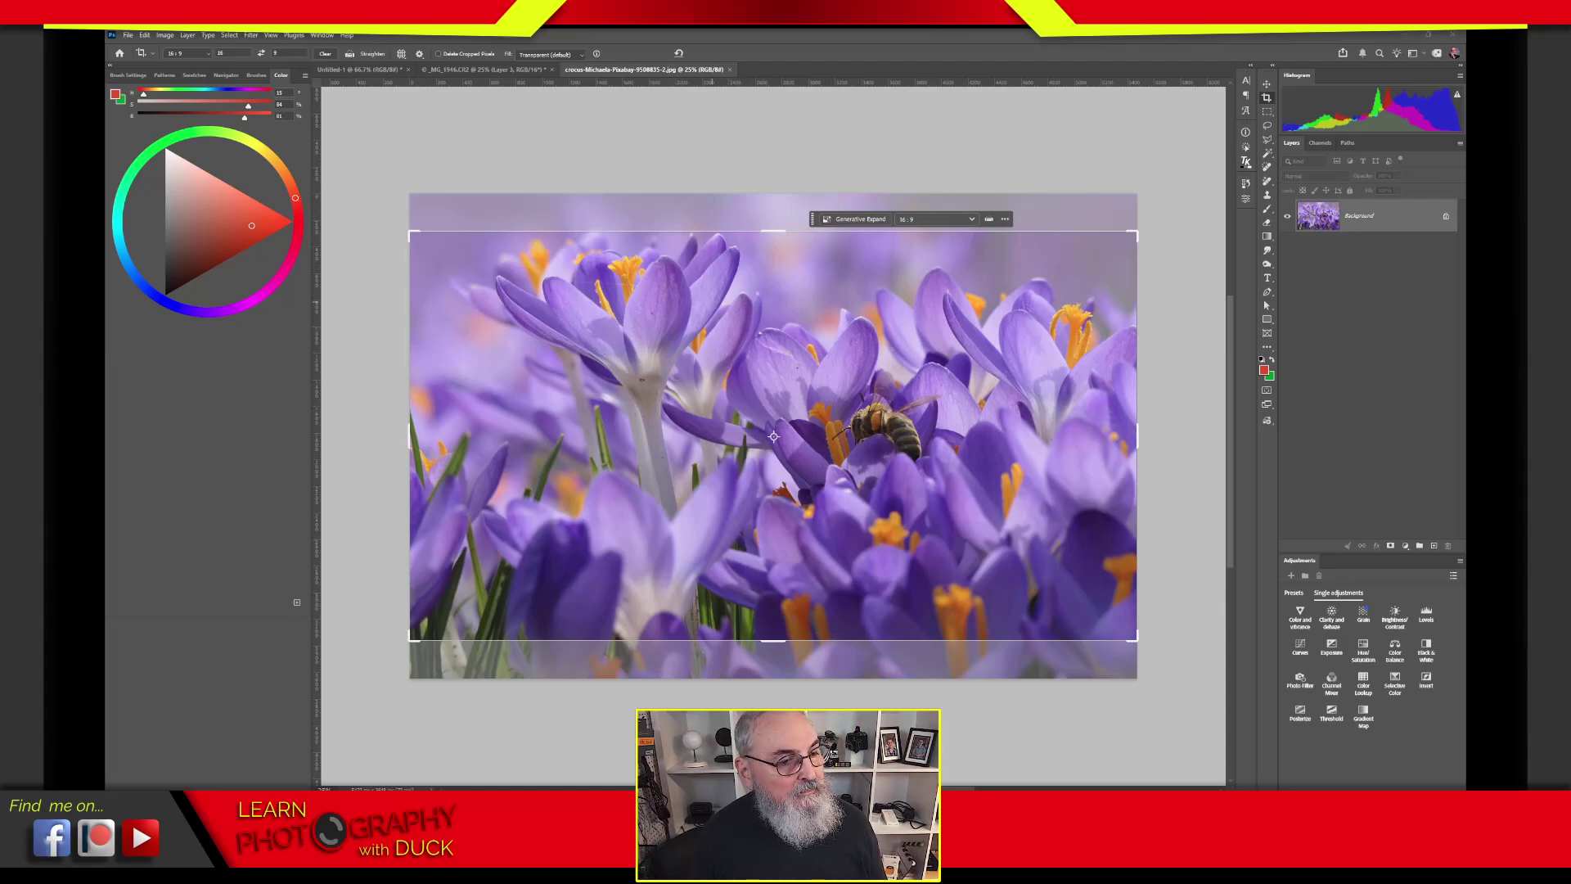
pyautogui.click(730, 69)
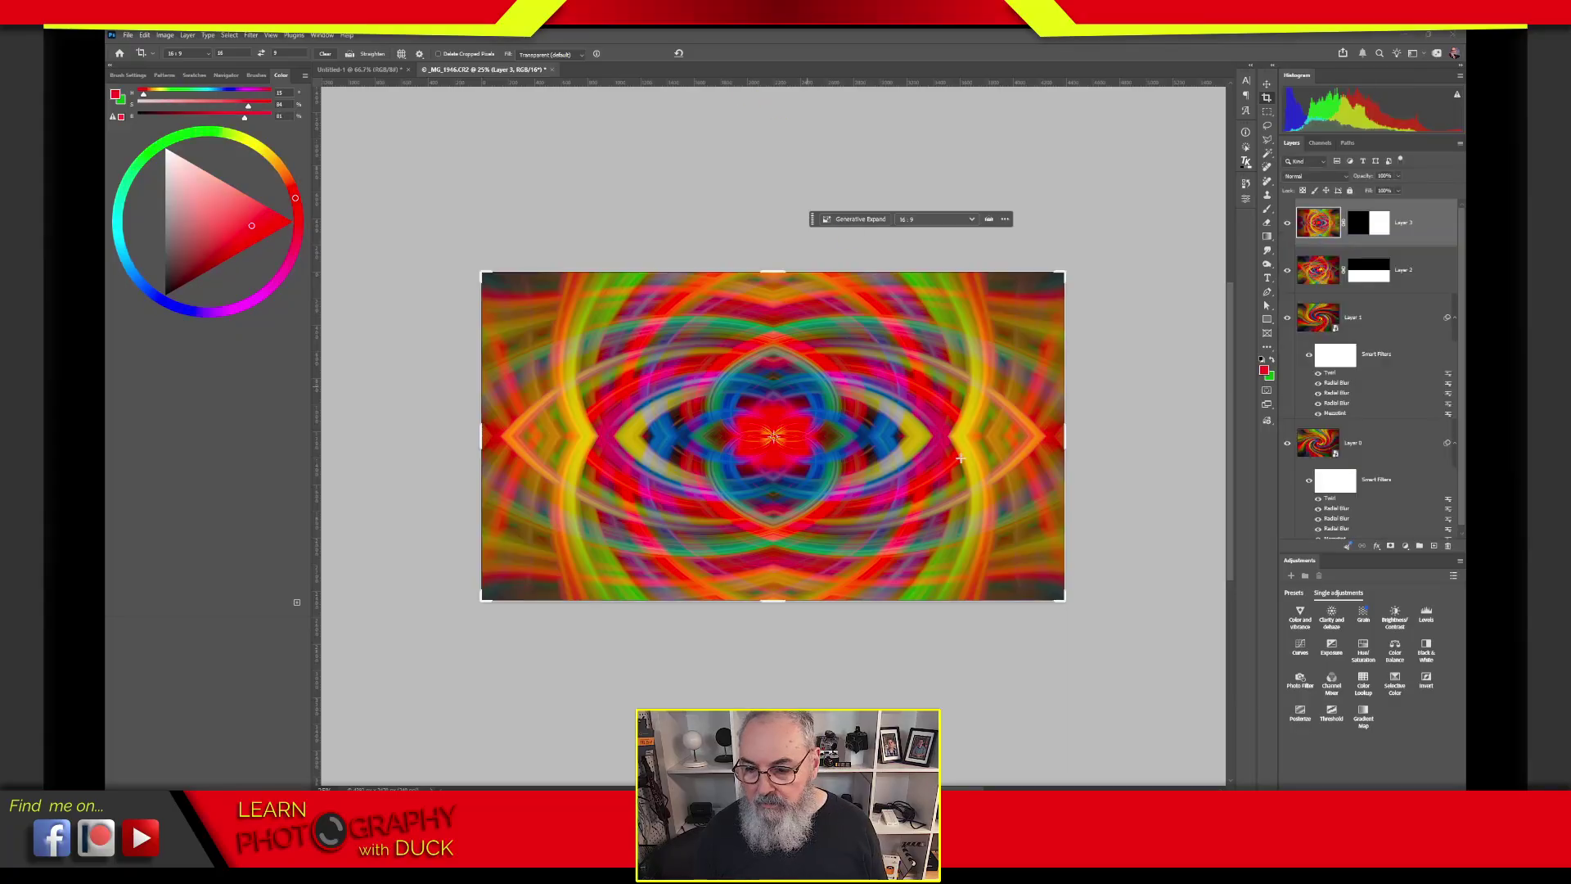
# Step: From Lightroom Classic, open the crocus photo in Photoshop as a copy with Lightroom adjustments and switch to the Move tool
pyautogui.hotkey('alt', 'Tab')
pyautogui.rightClick(815, 297)
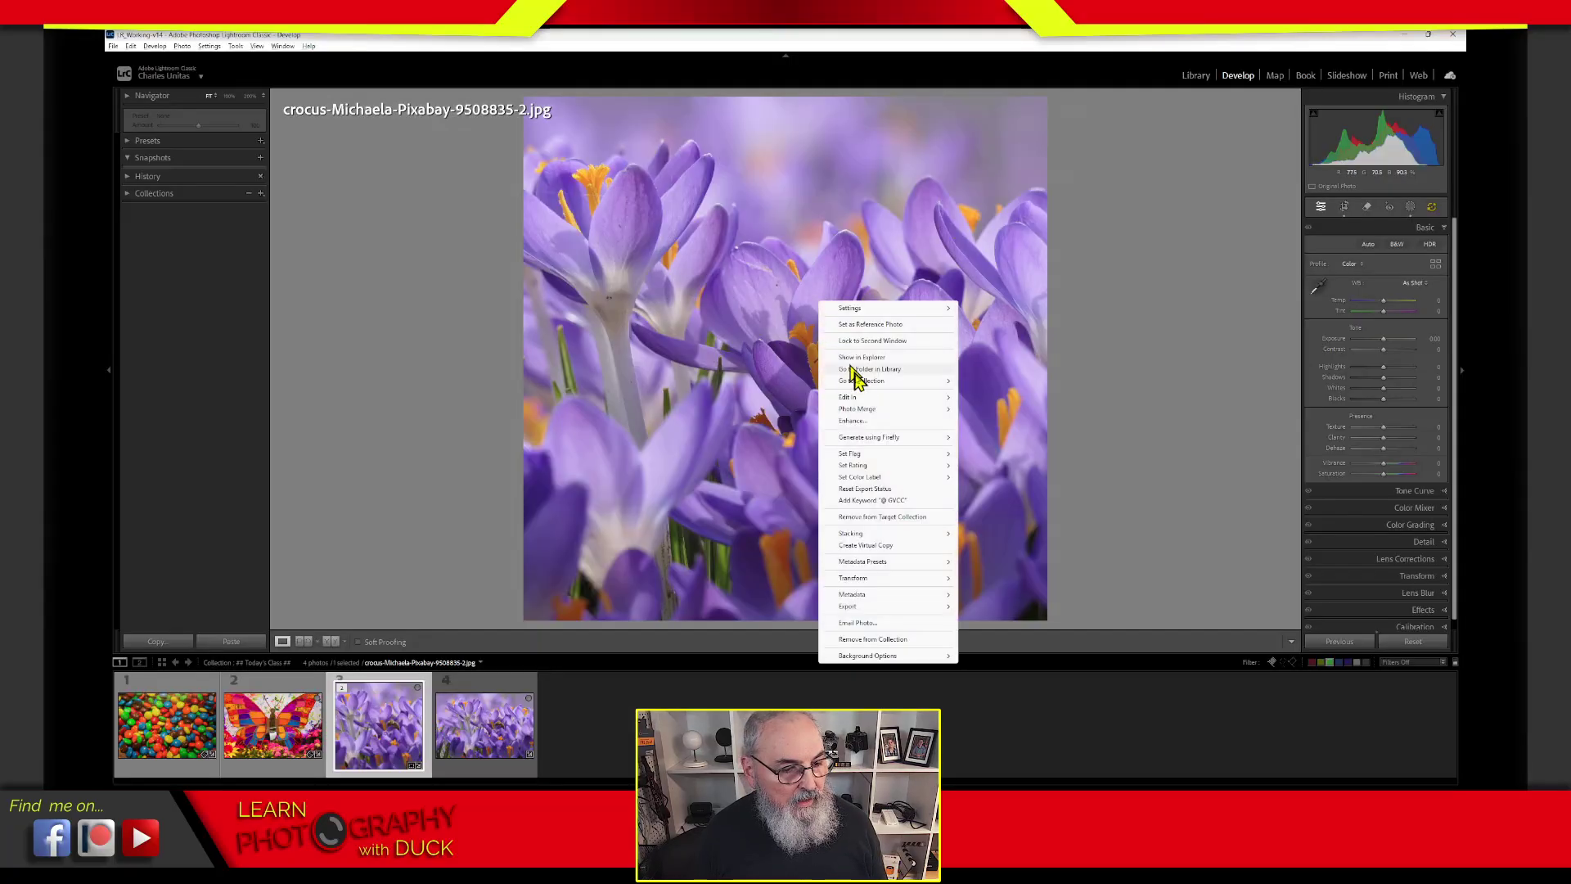
pyautogui.moveTo(868, 397)
pyautogui.click(982, 397)
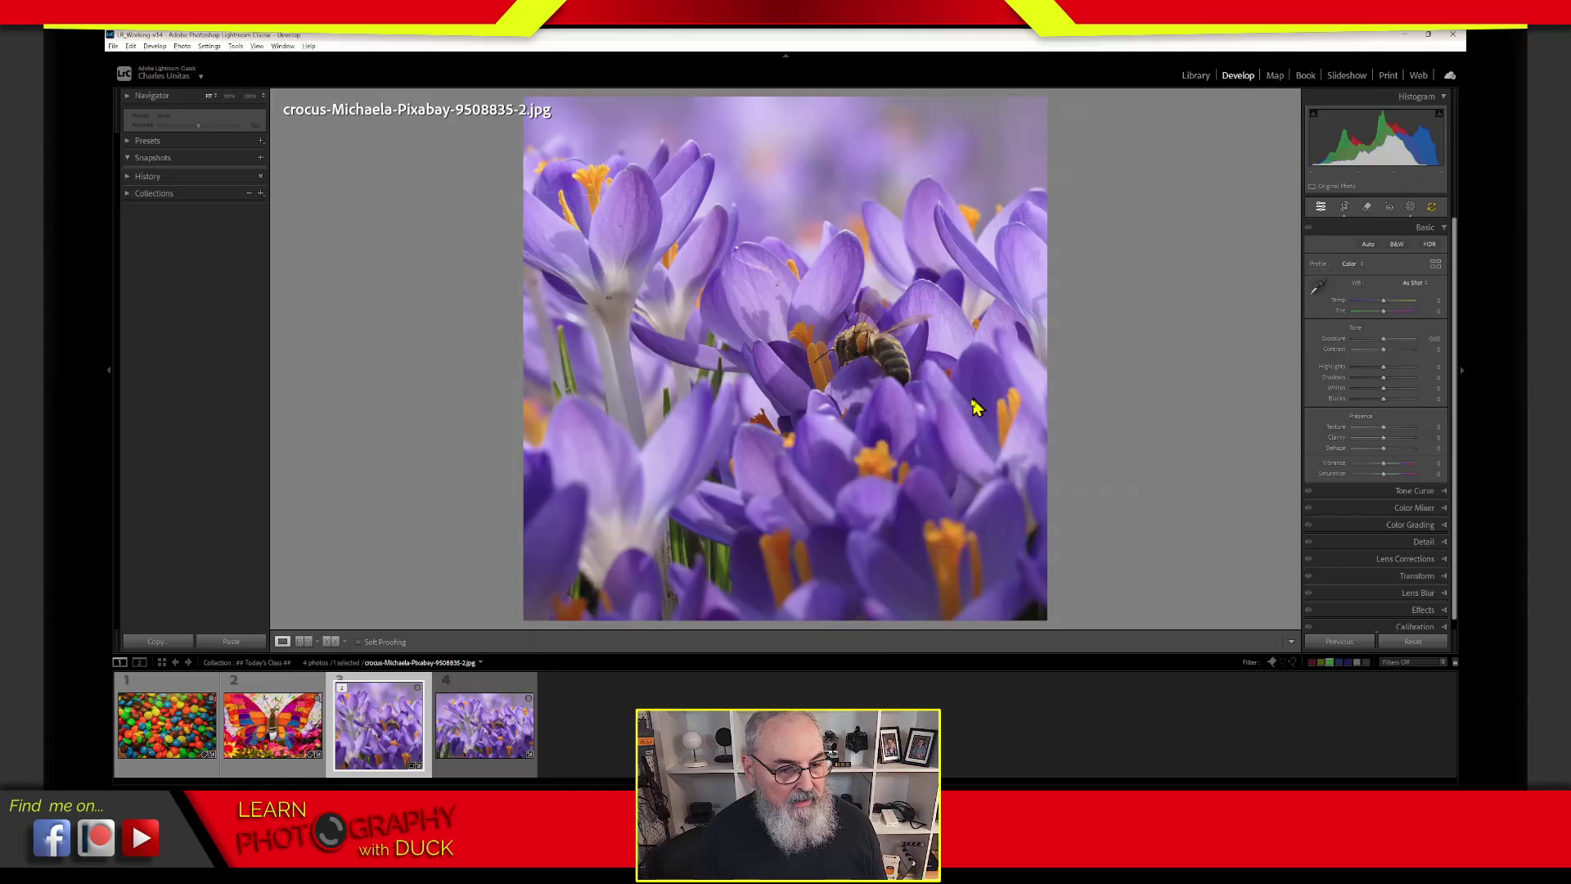
pyautogui.click(867, 496)
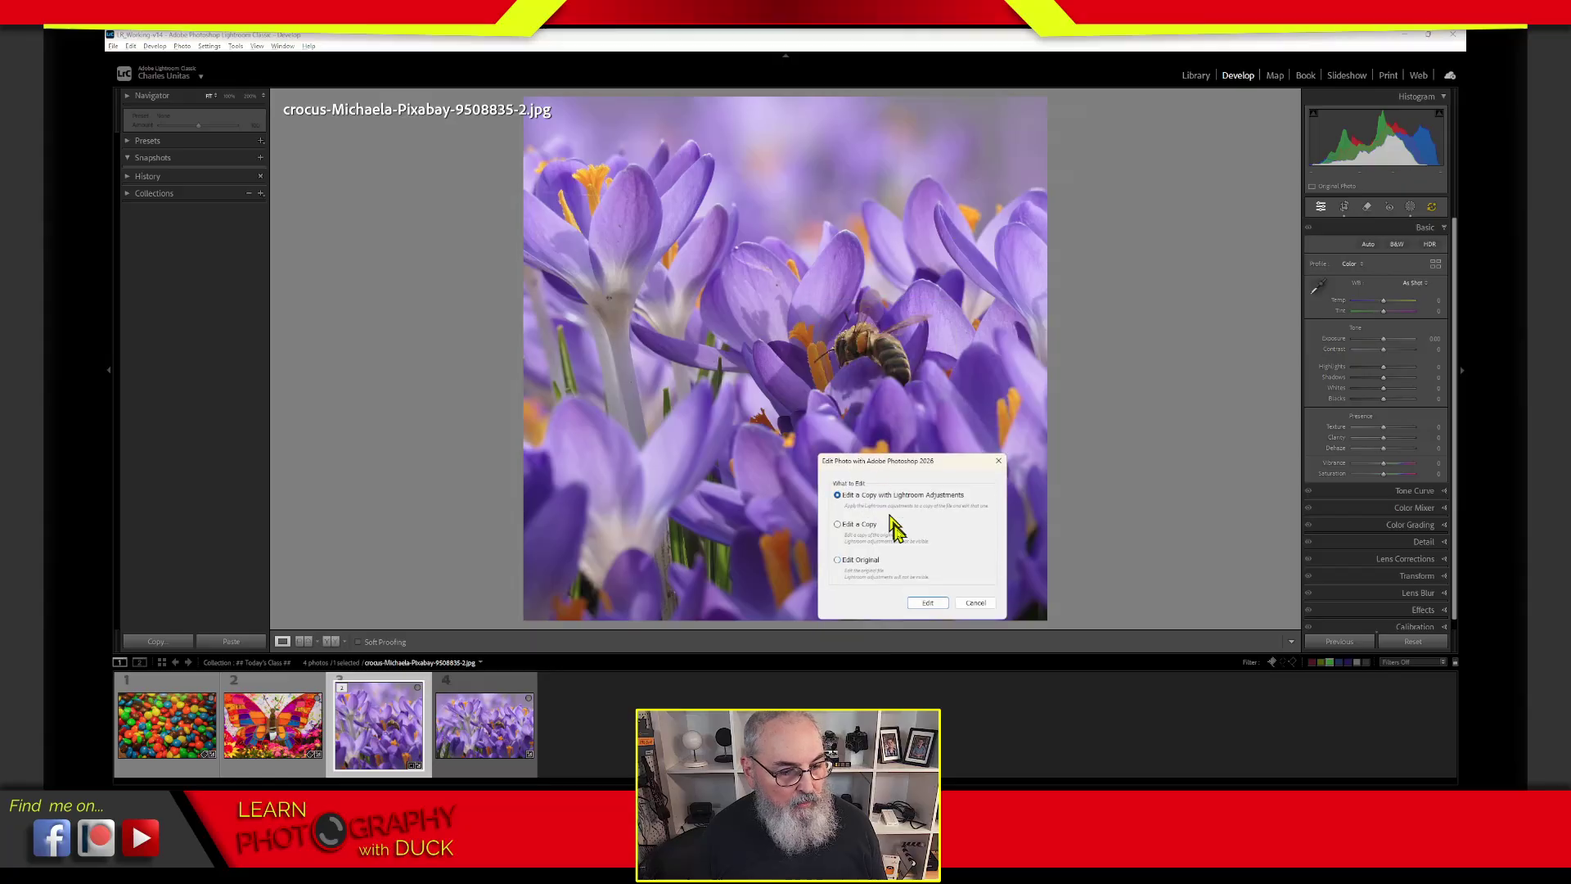
pyautogui.click(930, 605)
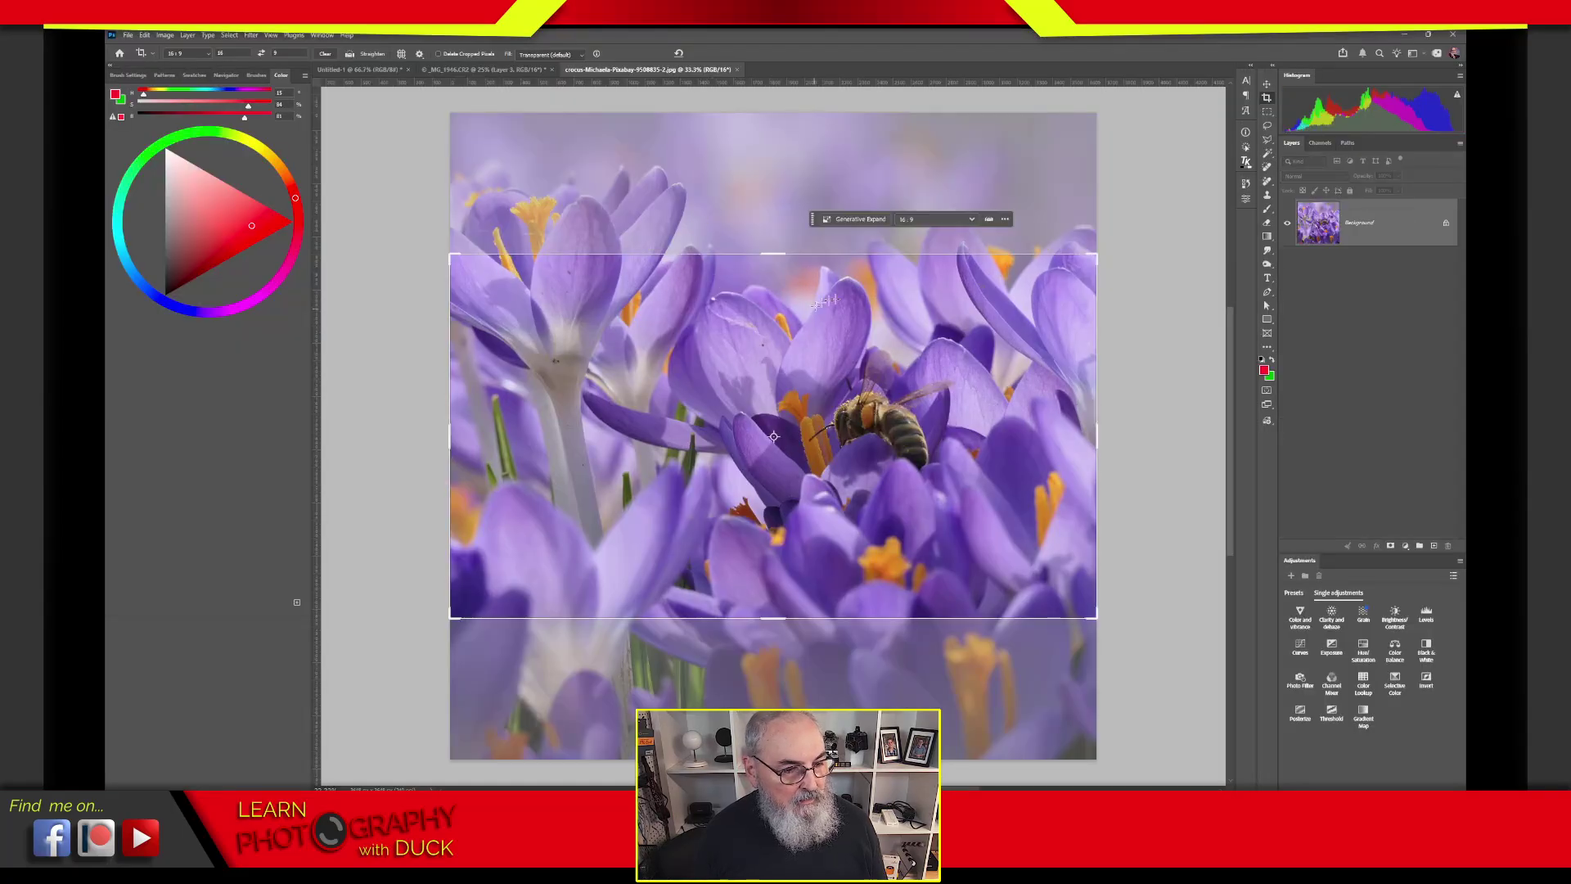
pyautogui.click(1267, 85)
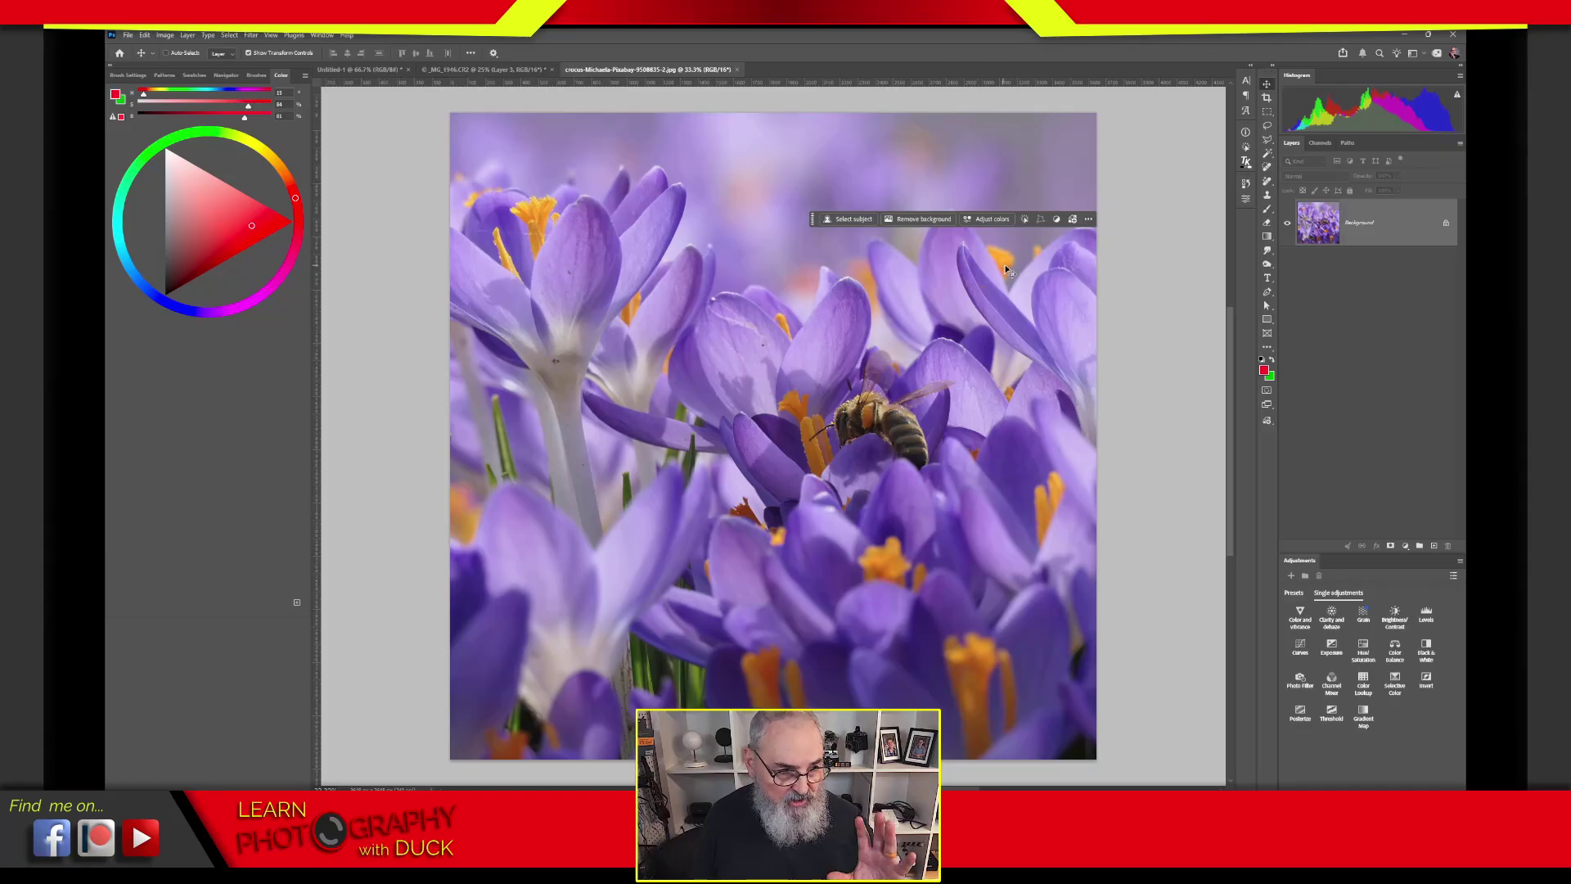
# Step: Resize the cropped crocus image to 2000 x 2000 pixels, switching the size units from percent to pixels
pyautogui.click(144, 35)
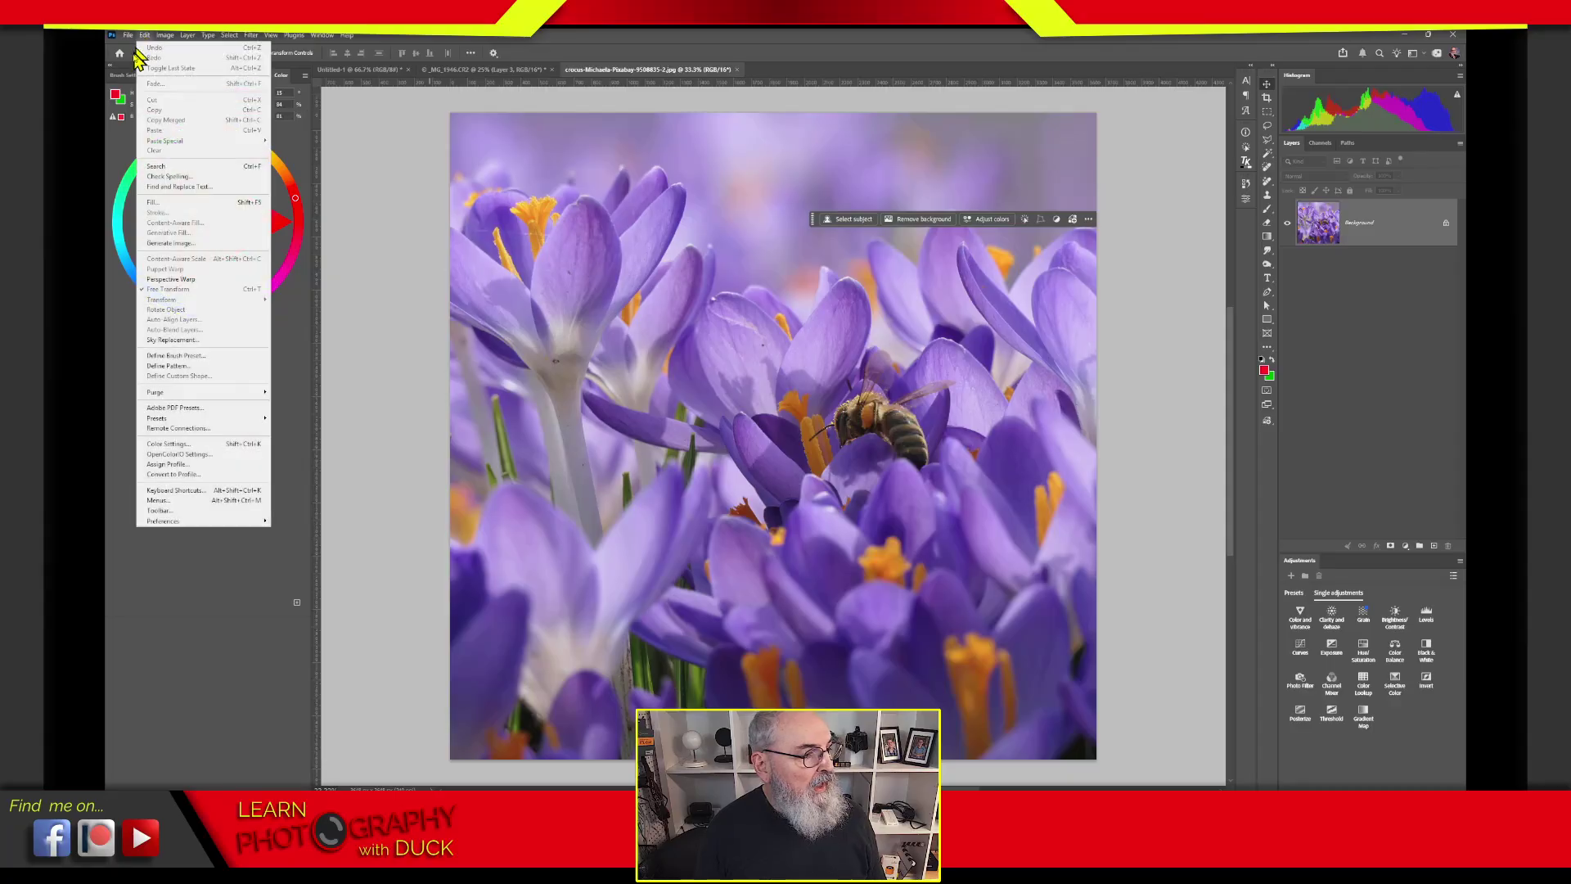
pyautogui.click(128, 35)
pyautogui.click(129, 35)
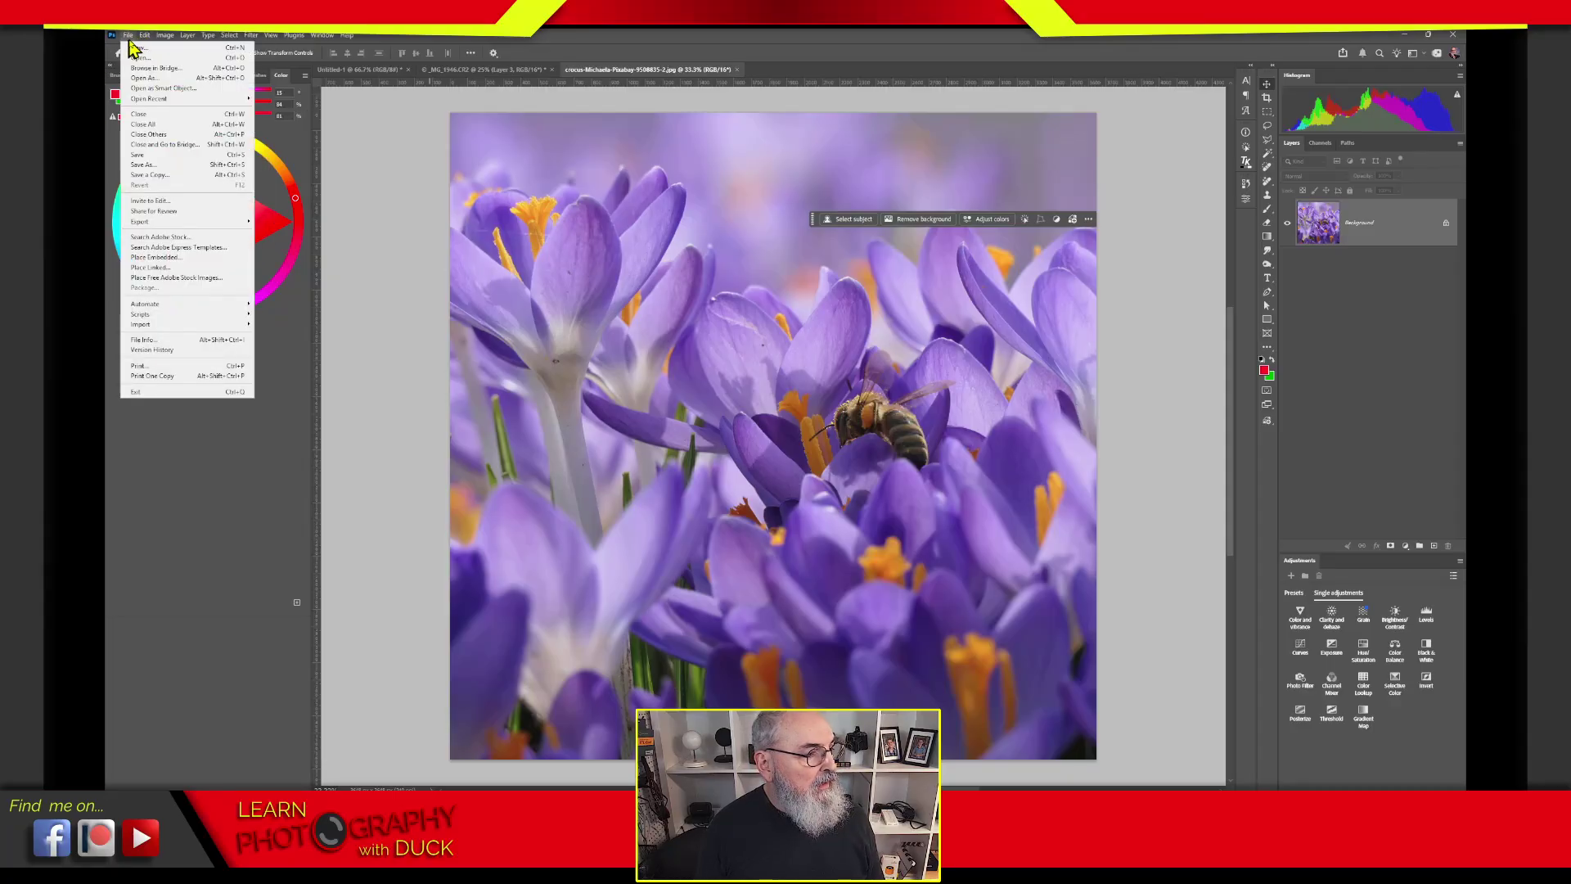
pyautogui.moveTo(146, 35)
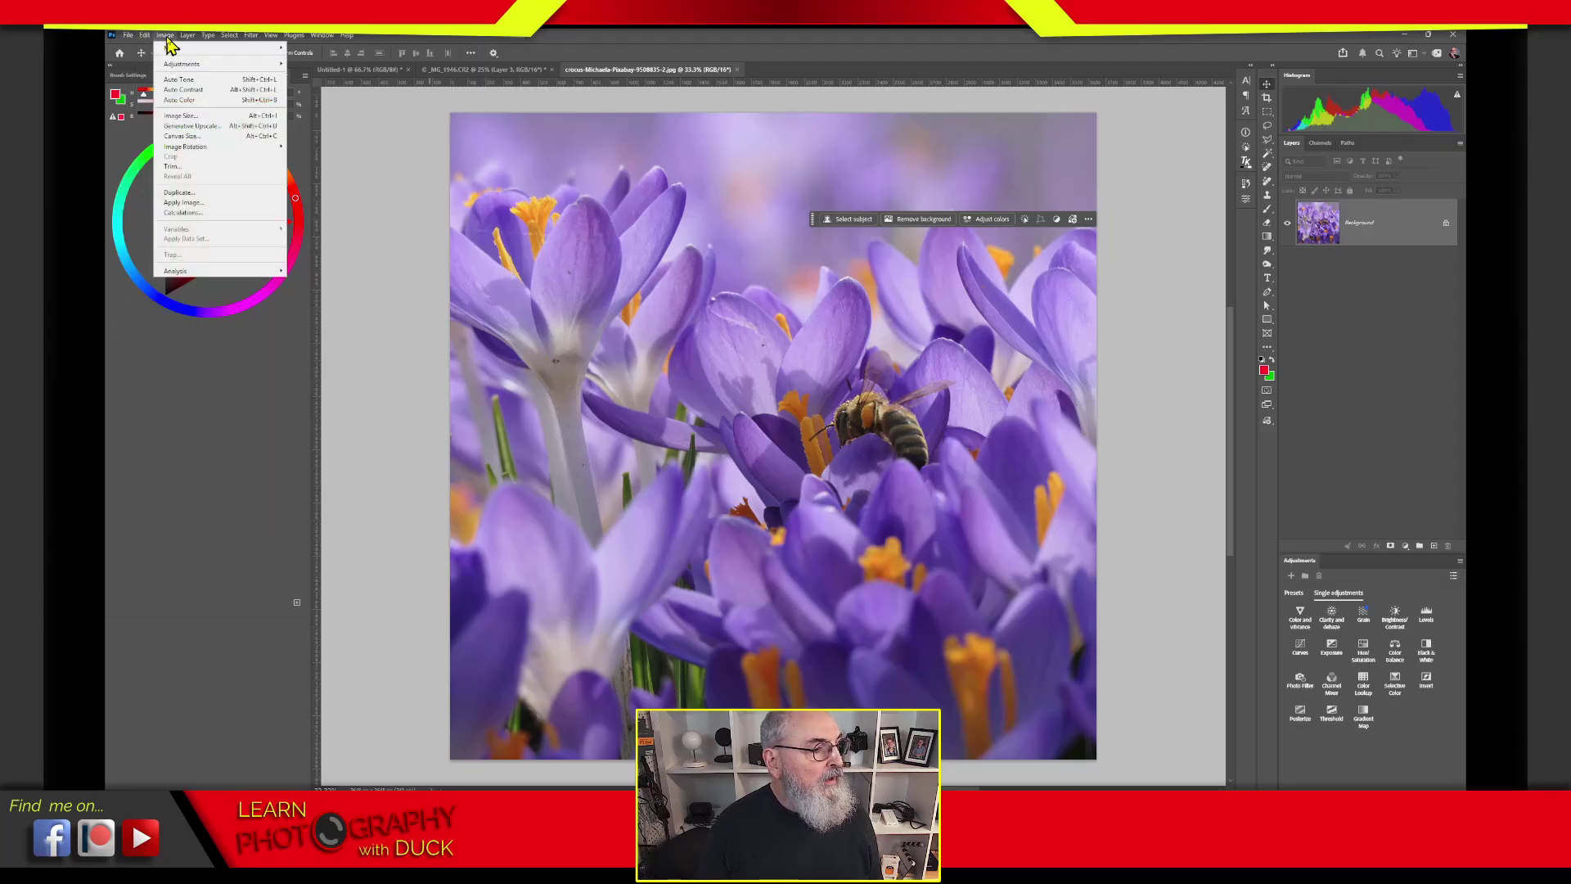
pyautogui.click(199, 121)
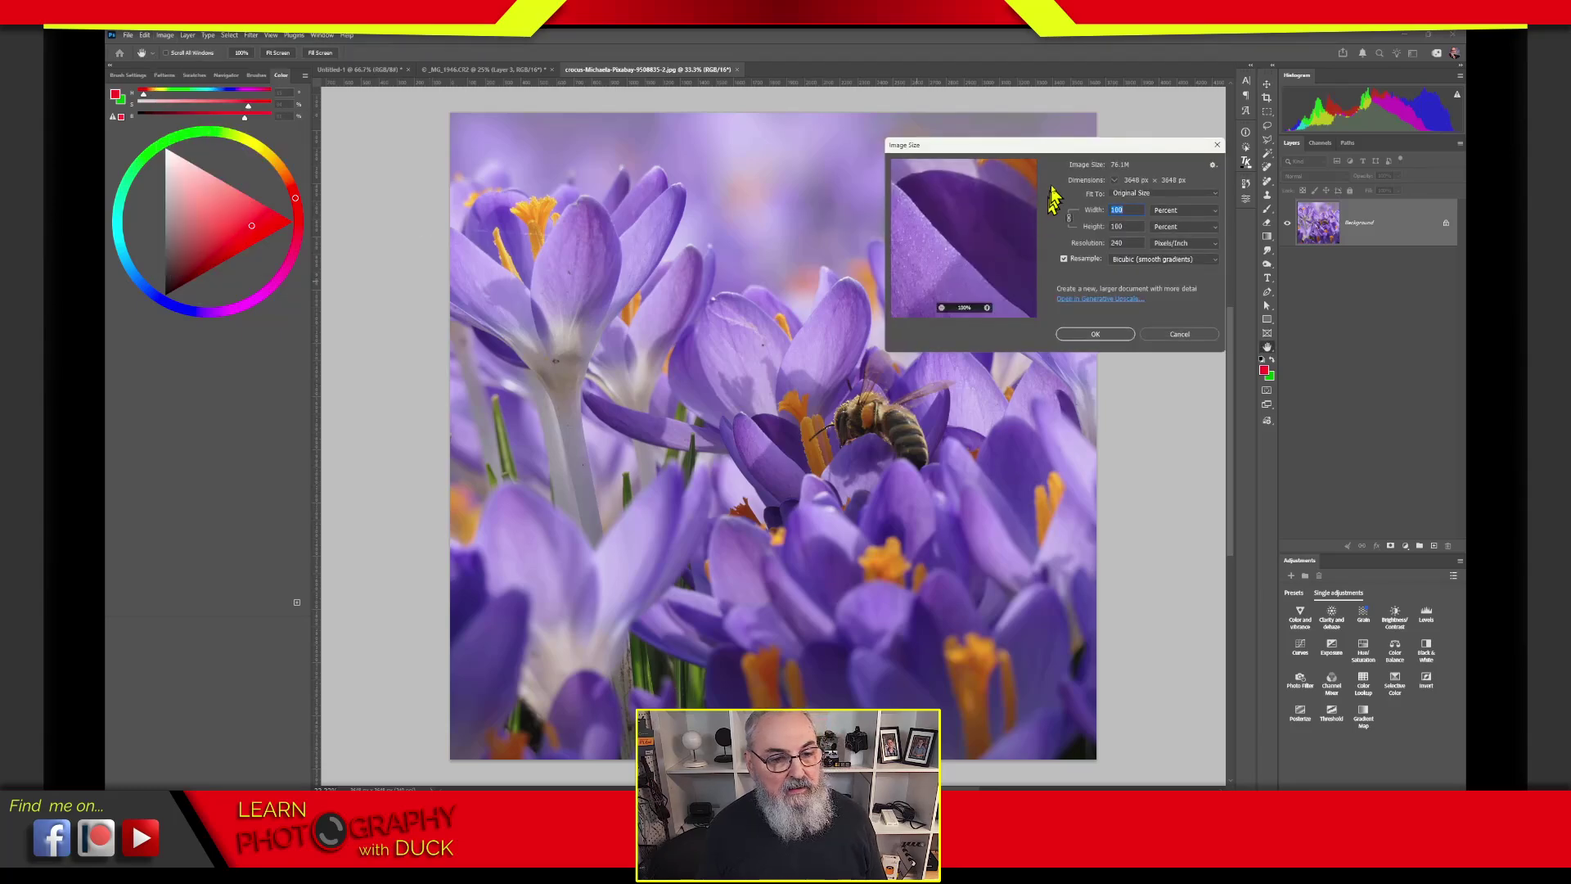
pyautogui.moveTo(1052, 155); pyautogui.dragTo(611, 189)
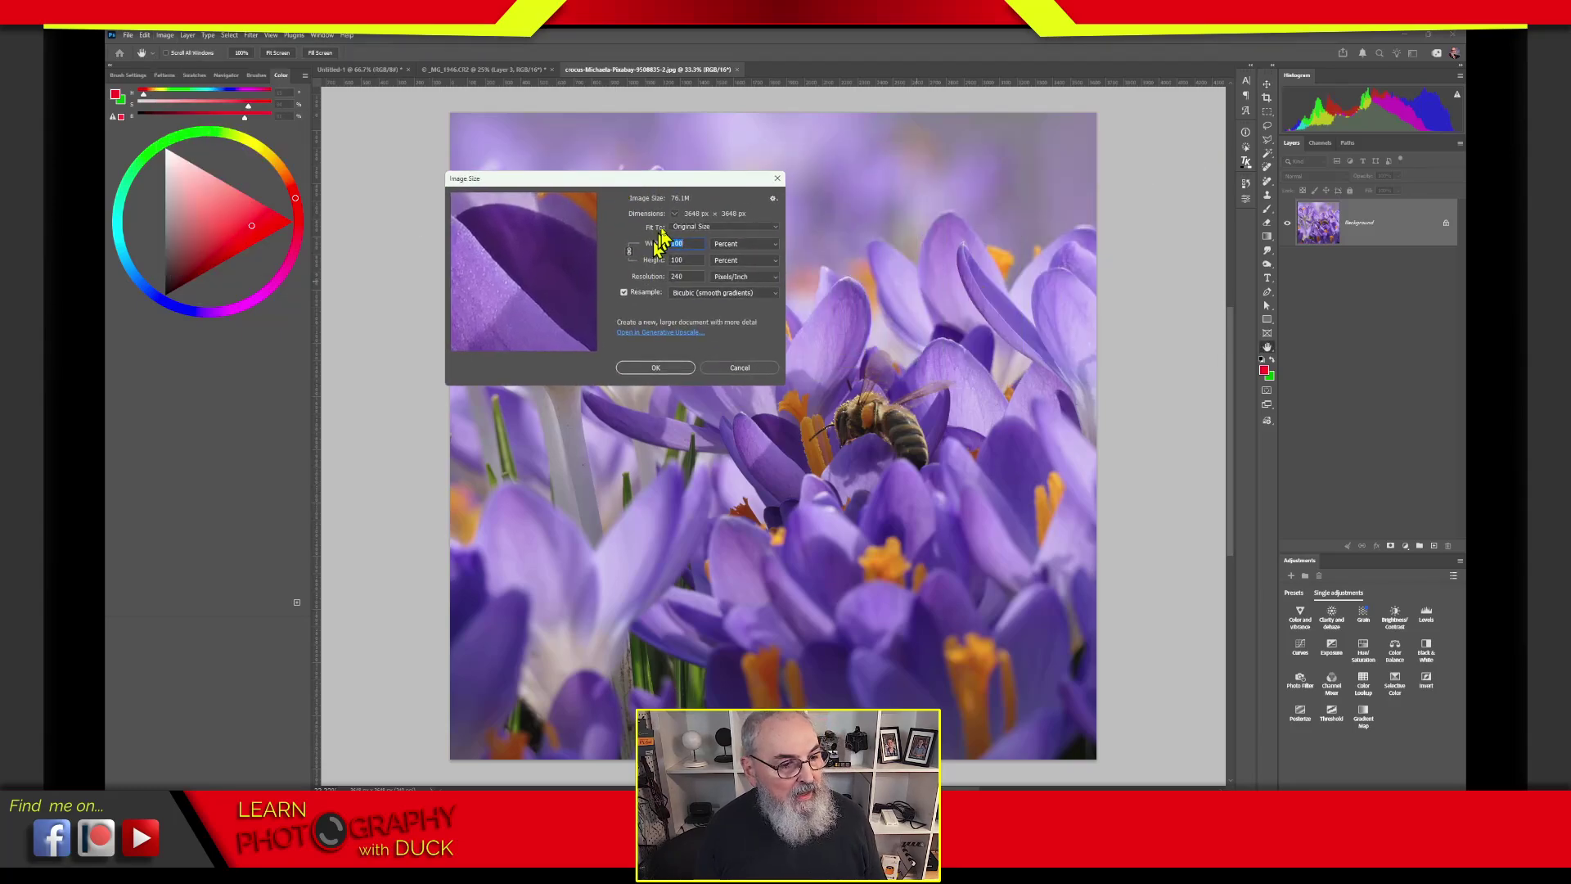
pyautogui.click(729, 244)
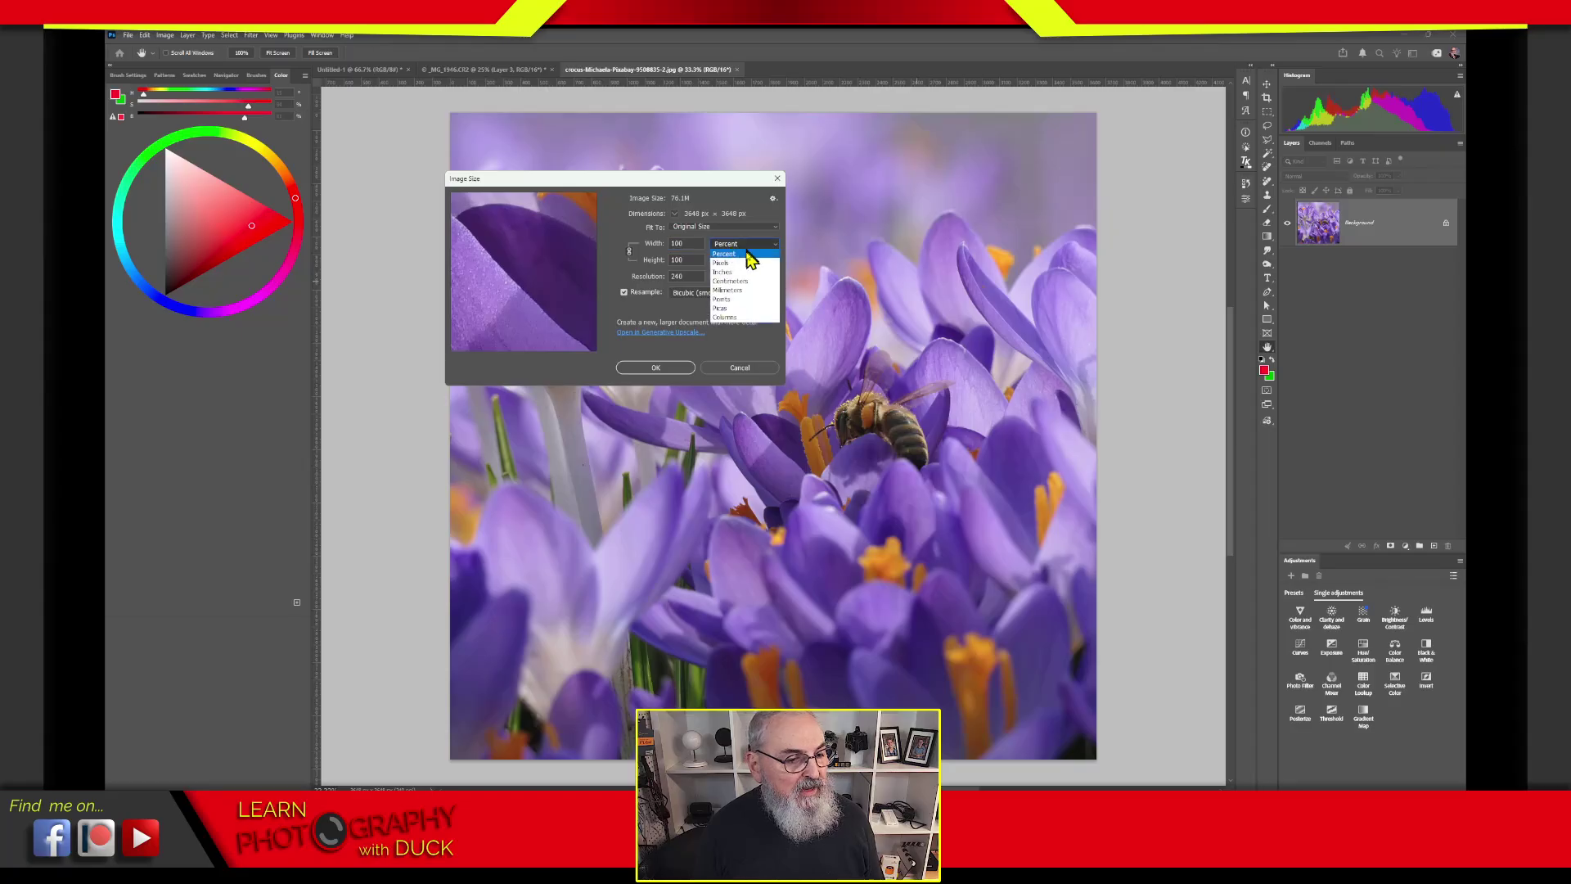
pyautogui.click(729, 265)
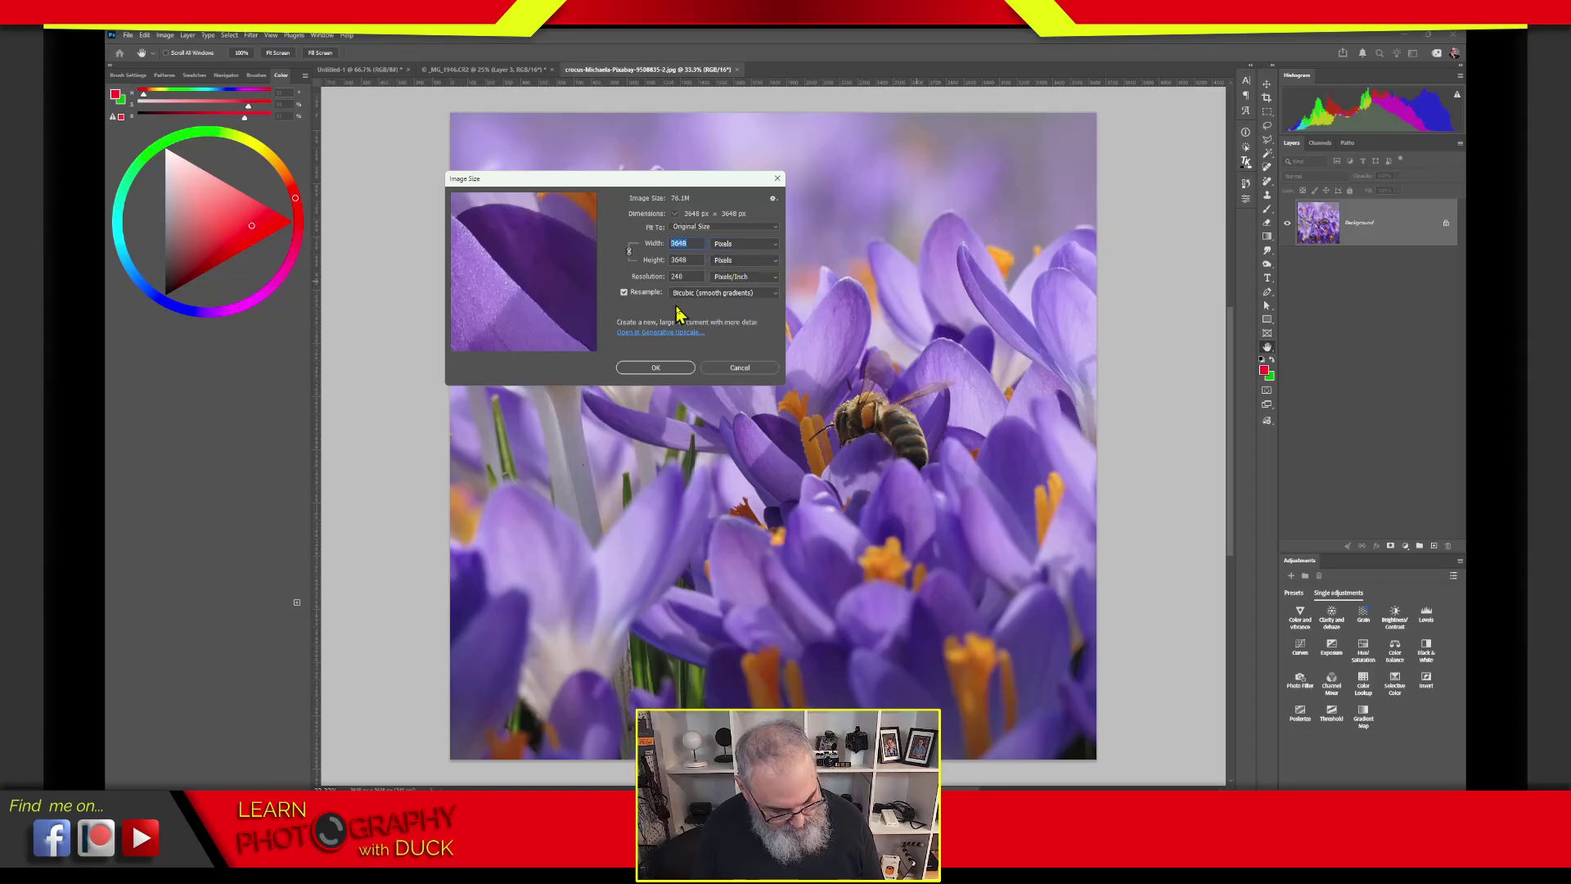
pyautogui.write('2000')
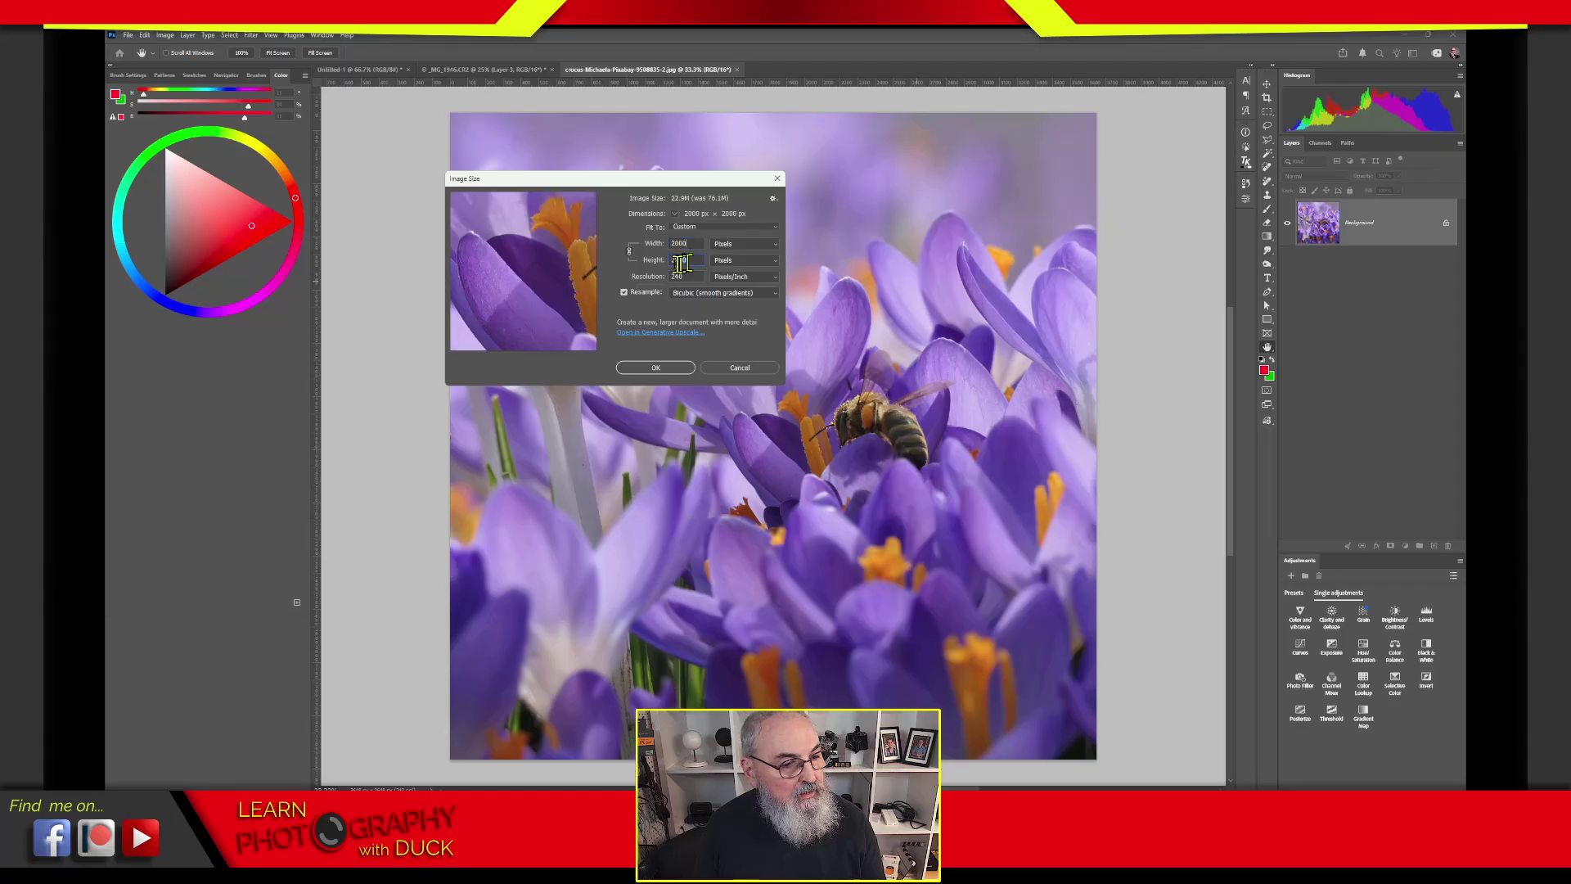
pyautogui.click(682, 262)
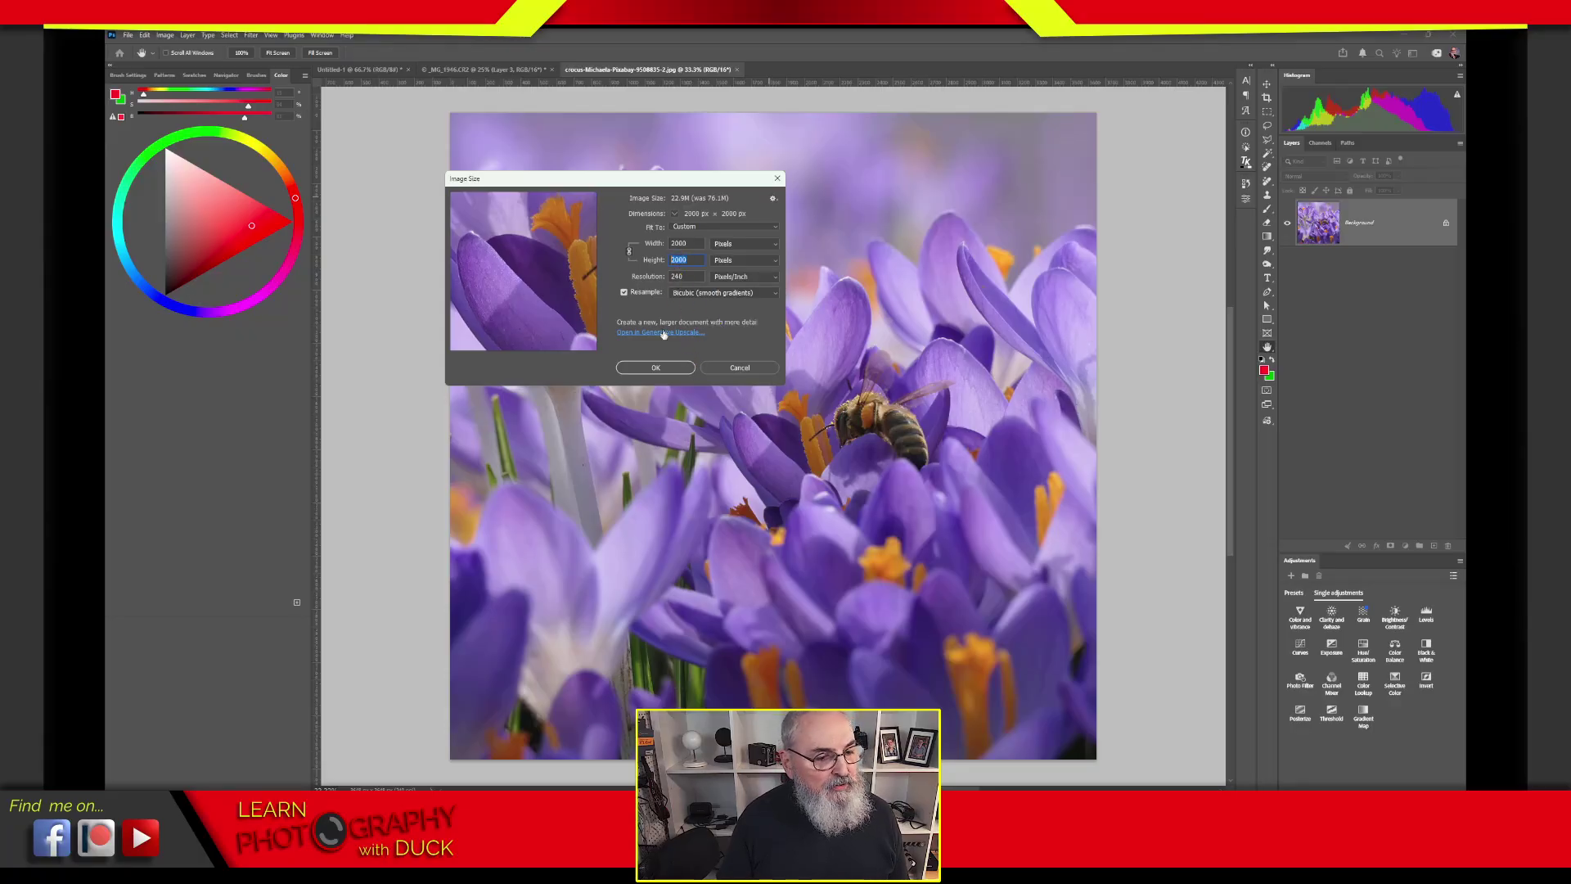
pyautogui.click(676, 370)
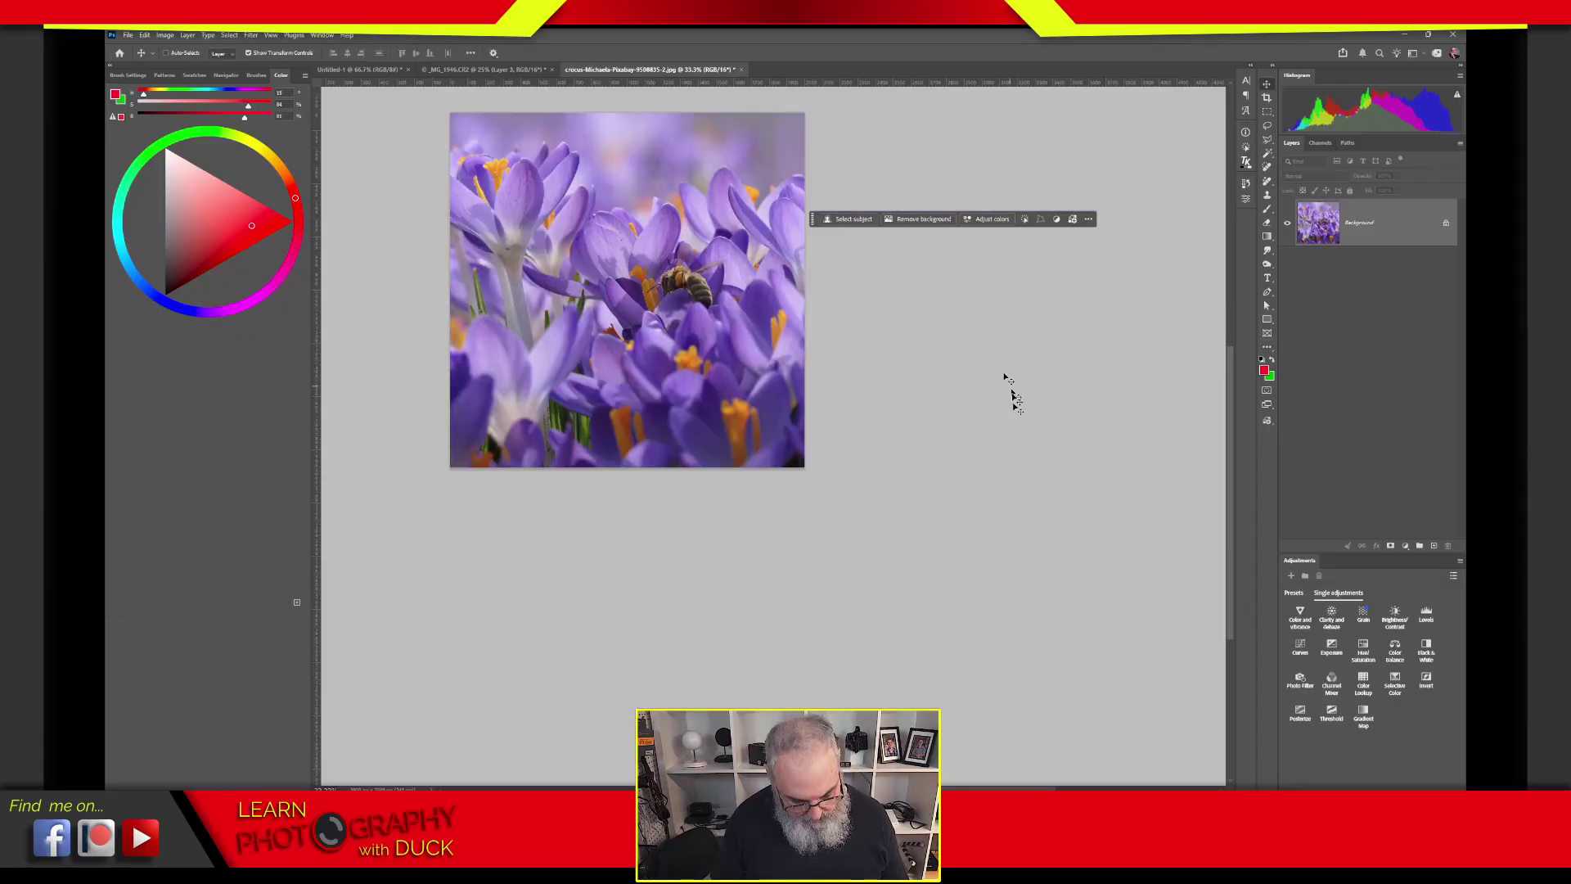
# Step: Move the contextual task bar off the photo and convert the crocus Background layer for Smart Filters
pyautogui.hotkey('ctrl', '0')
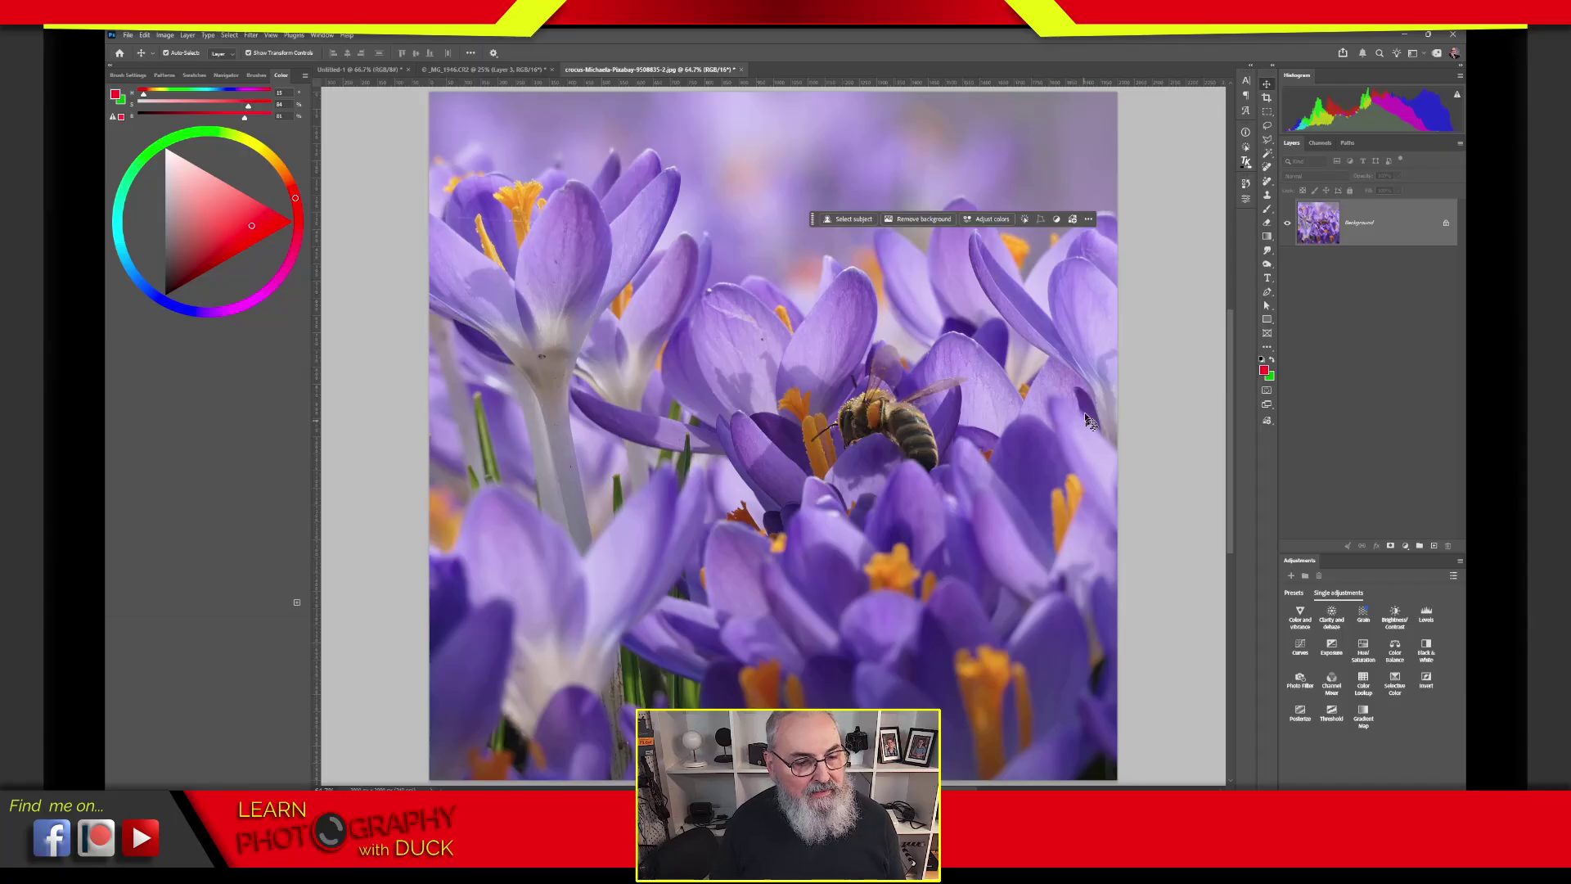
pyautogui.hotkey('ctrl', '-')
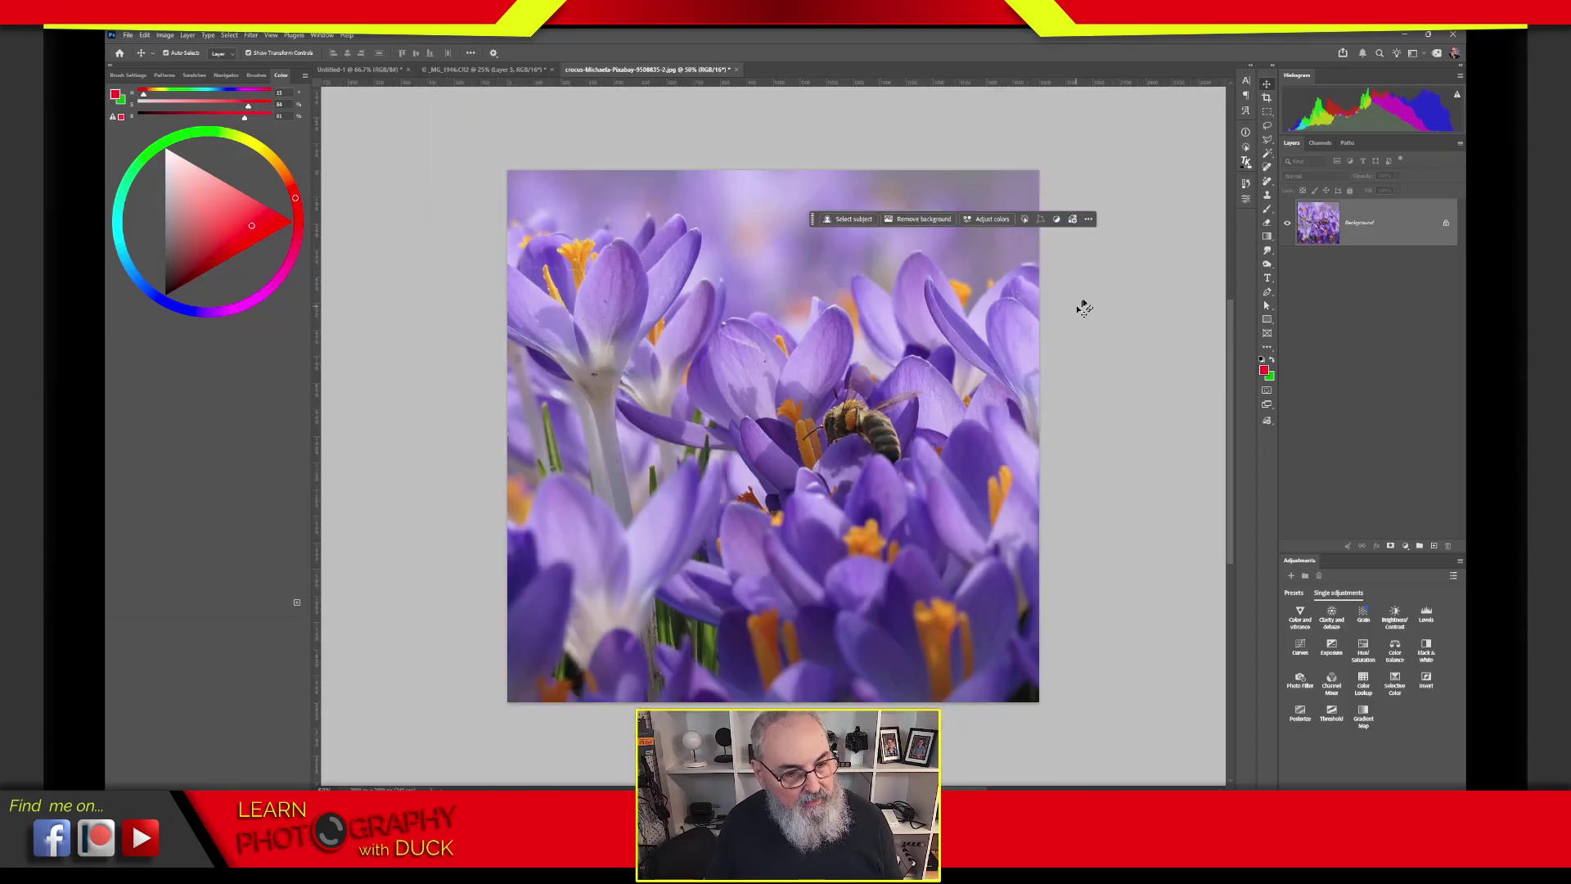
pyautogui.moveTo(814, 218); pyautogui.dragTo(893, 130)
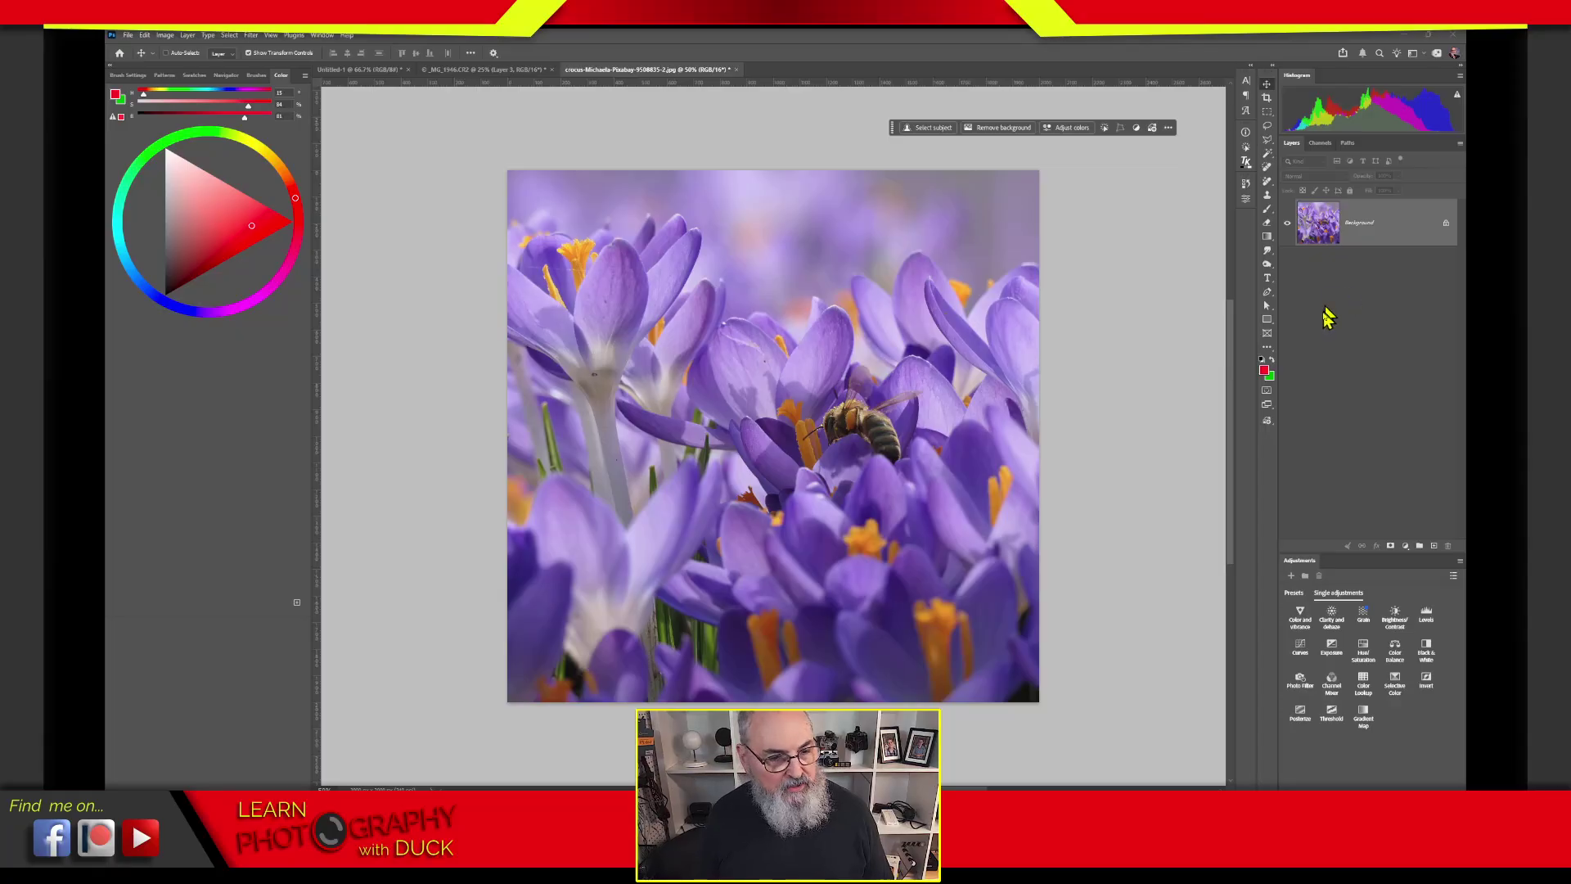
pyautogui.click(251, 35)
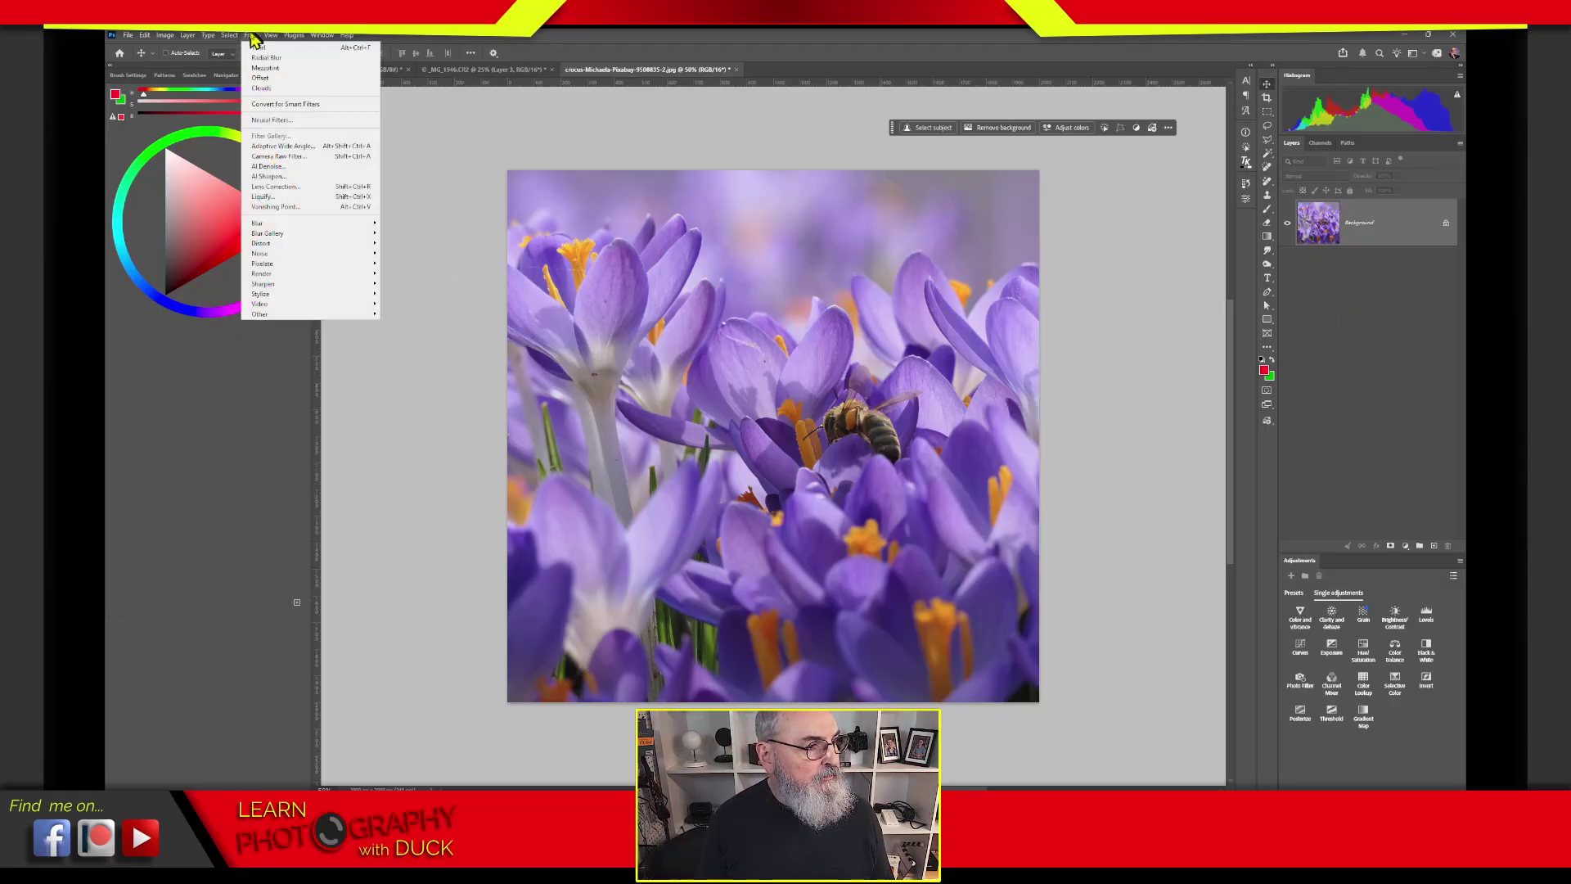
pyautogui.click(1383, 282)
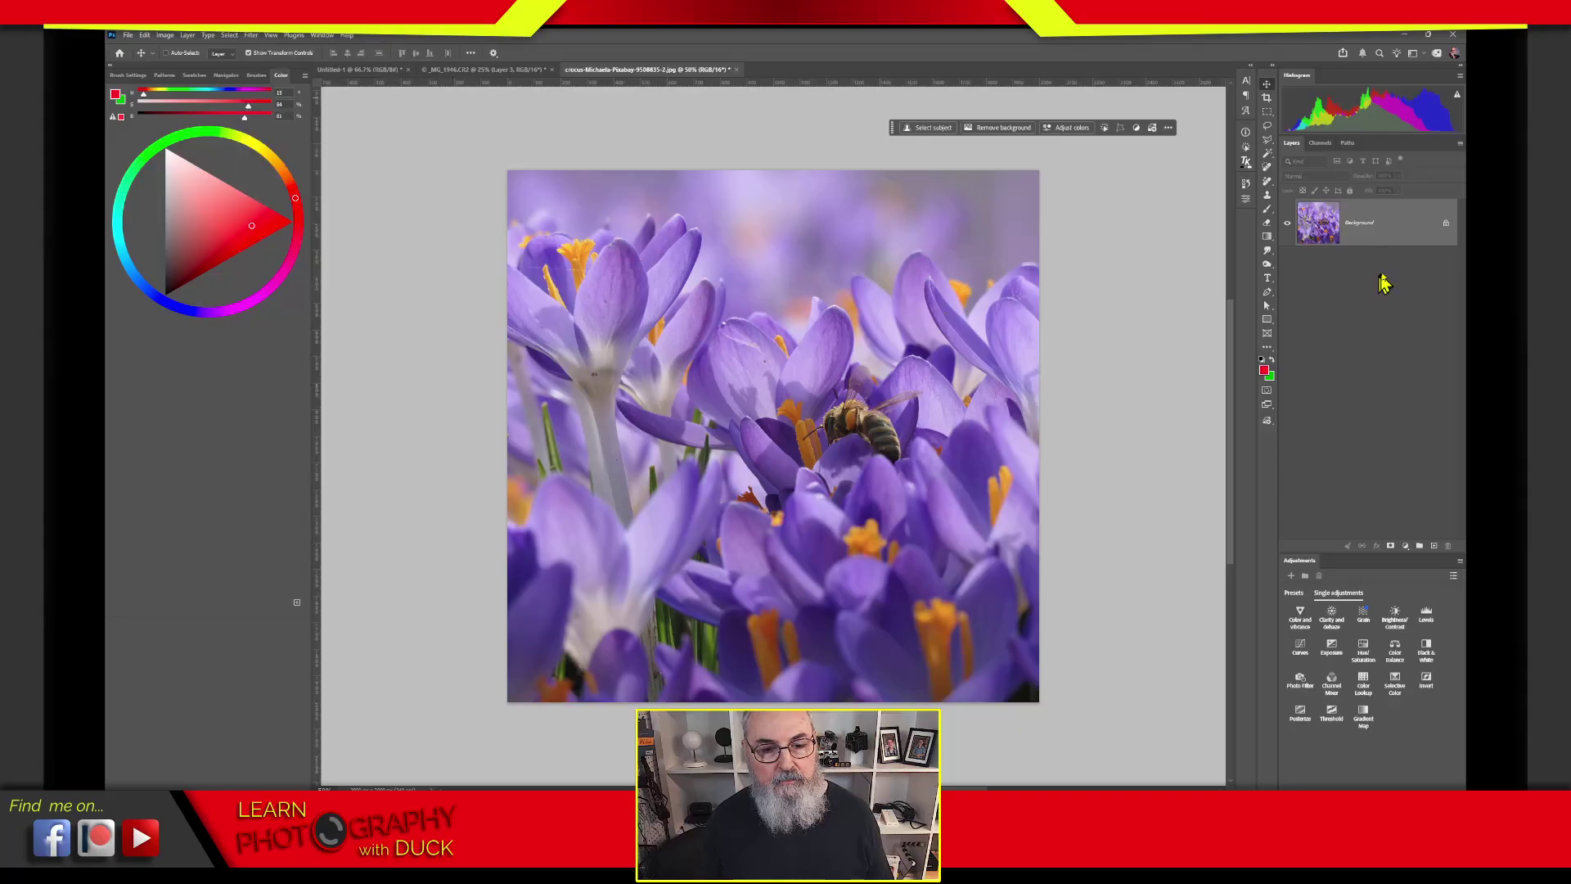
pyautogui.click(250, 36)
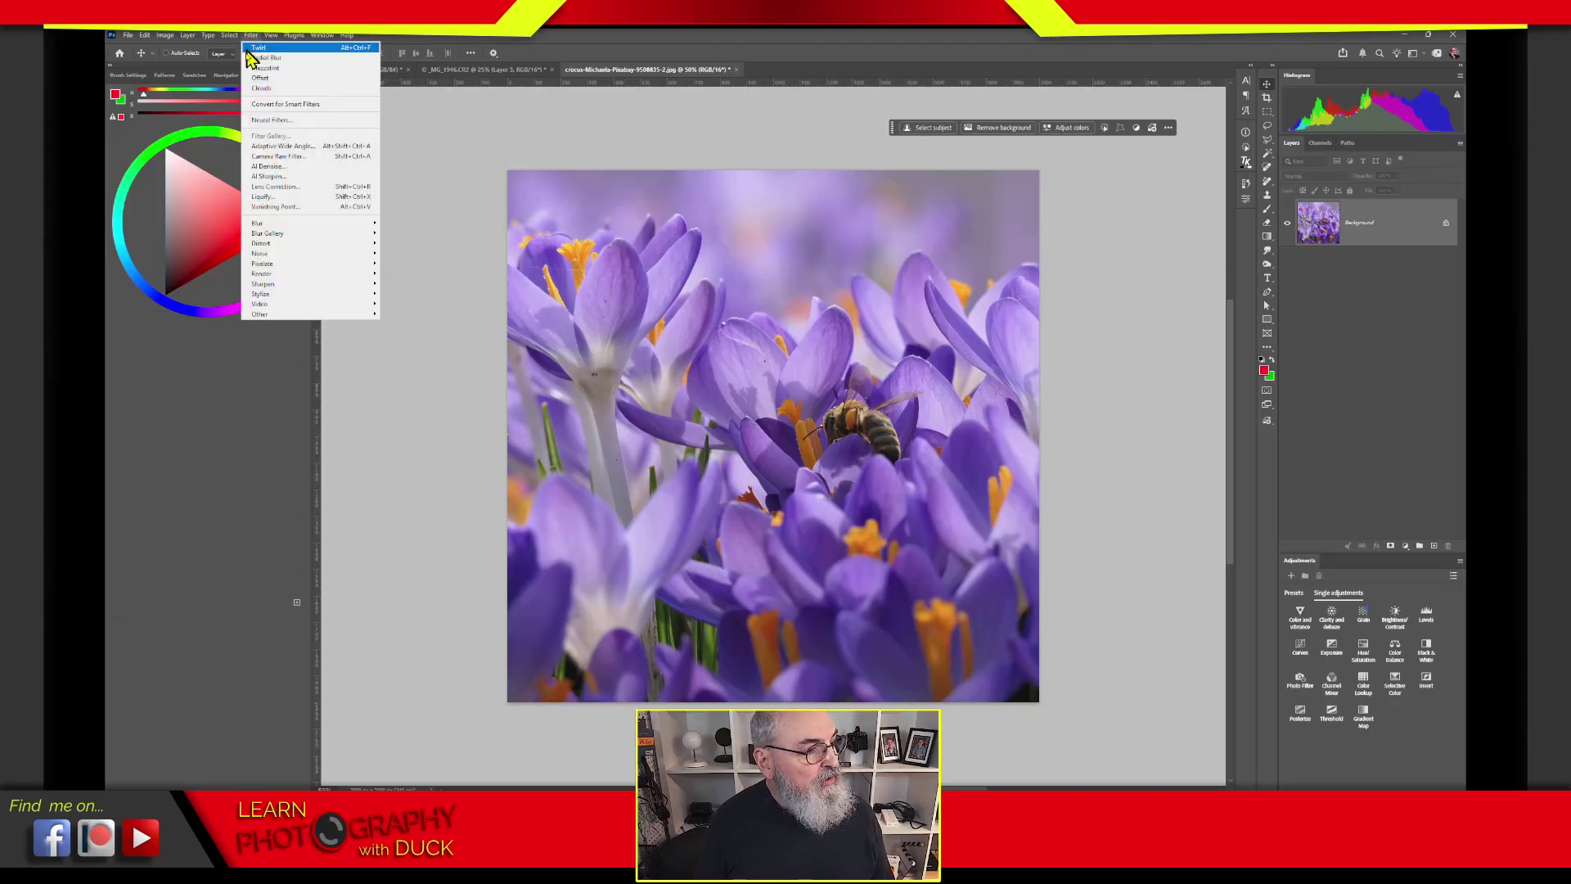
pyautogui.click(297, 107)
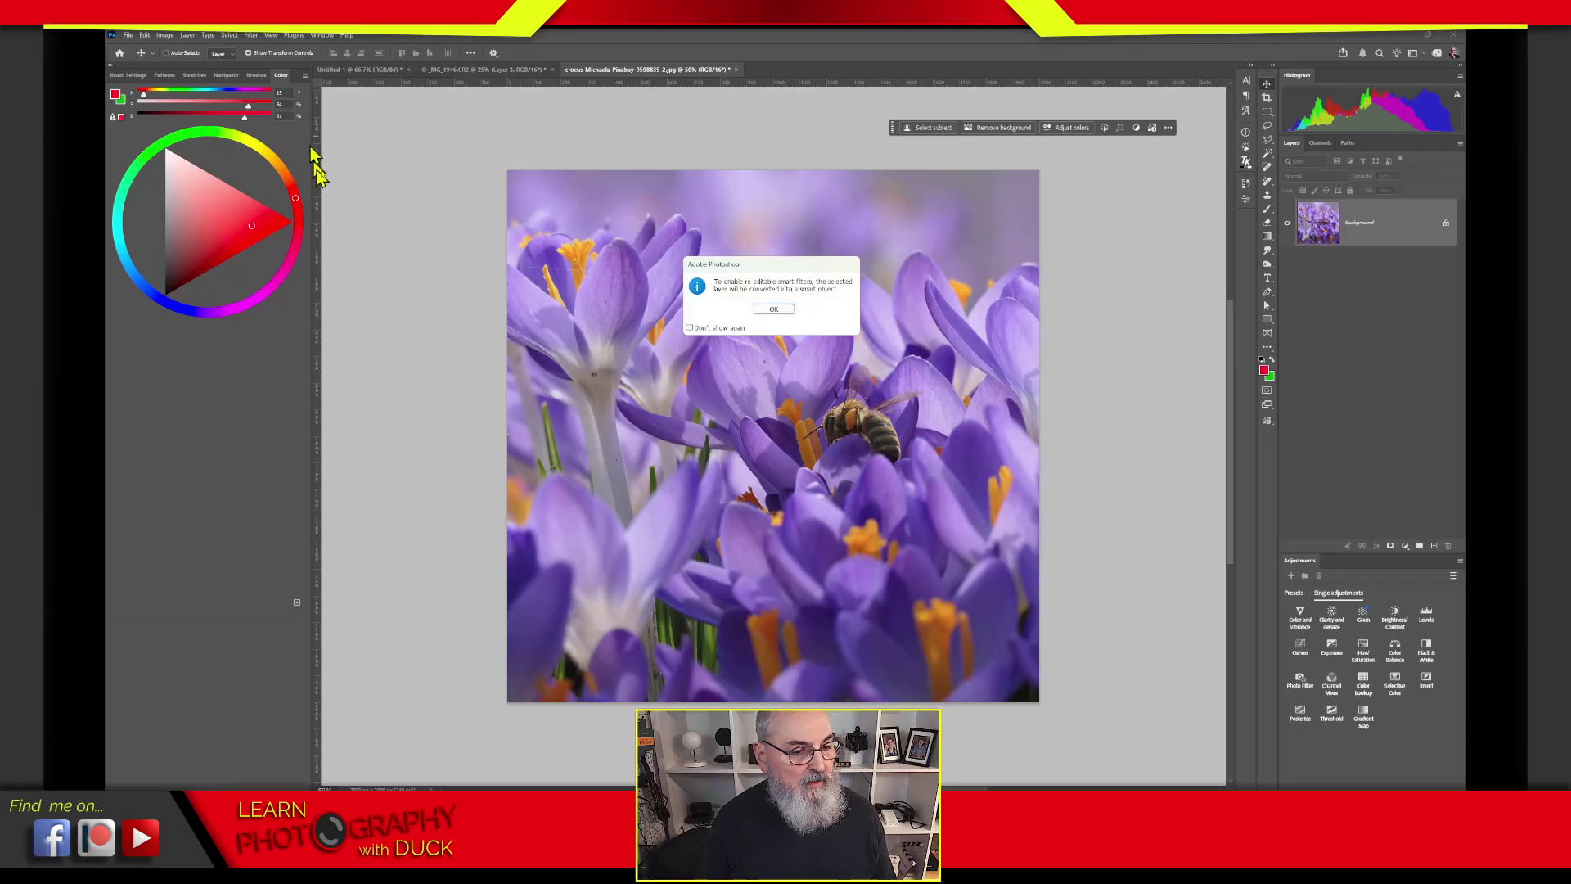
pyautogui.click(774, 310)
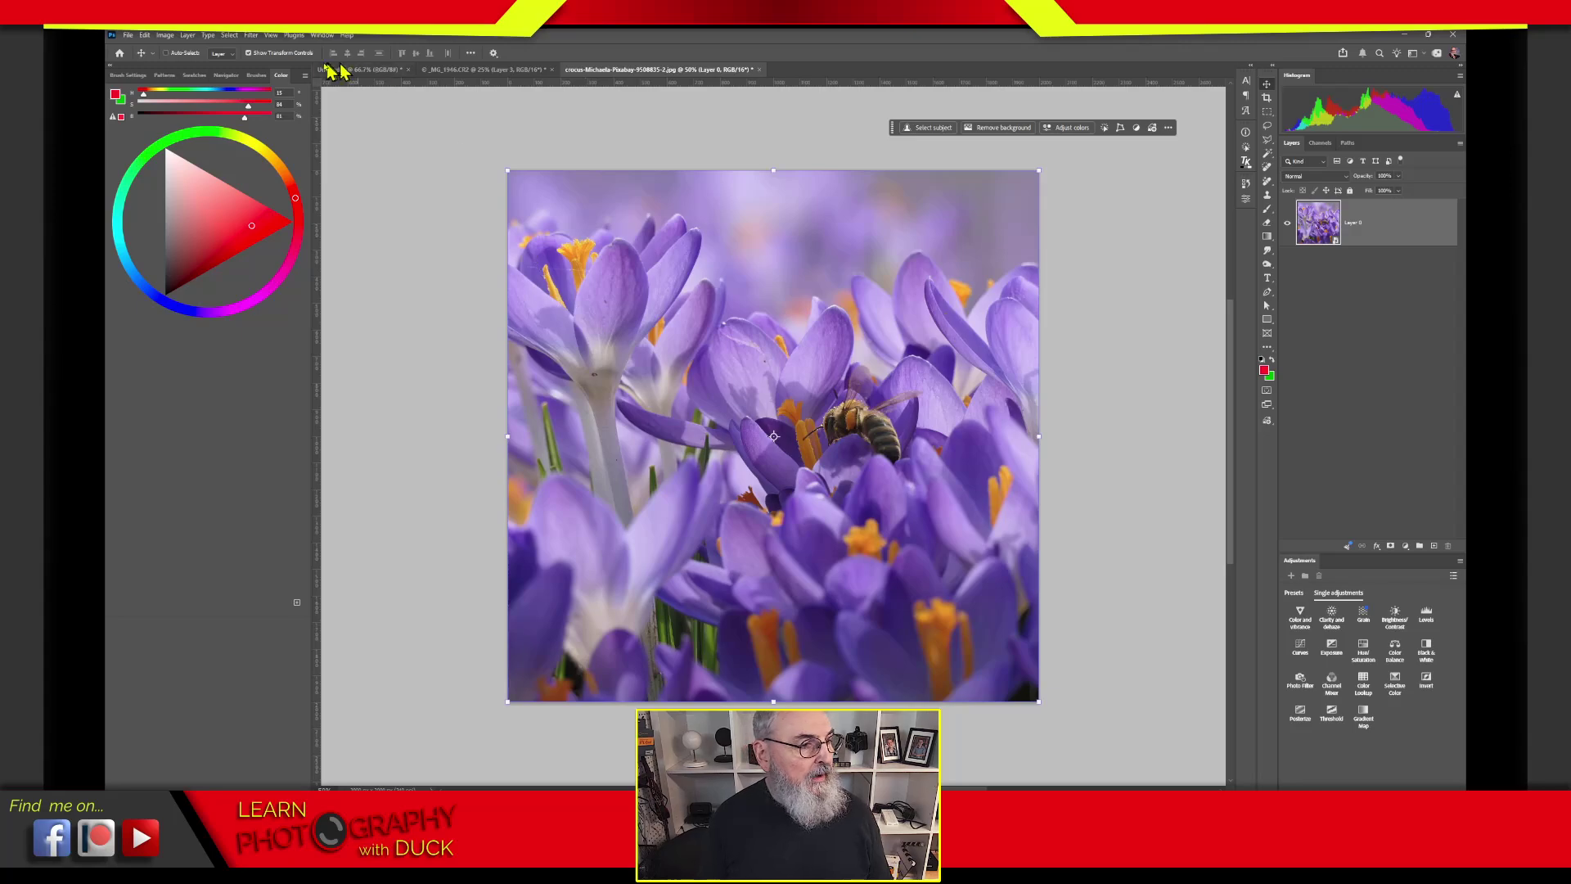
# Step: Apply the Mezzotint filter with the Long Strokes type to the crocus smart object layer
pyautogui.click(252, 35)
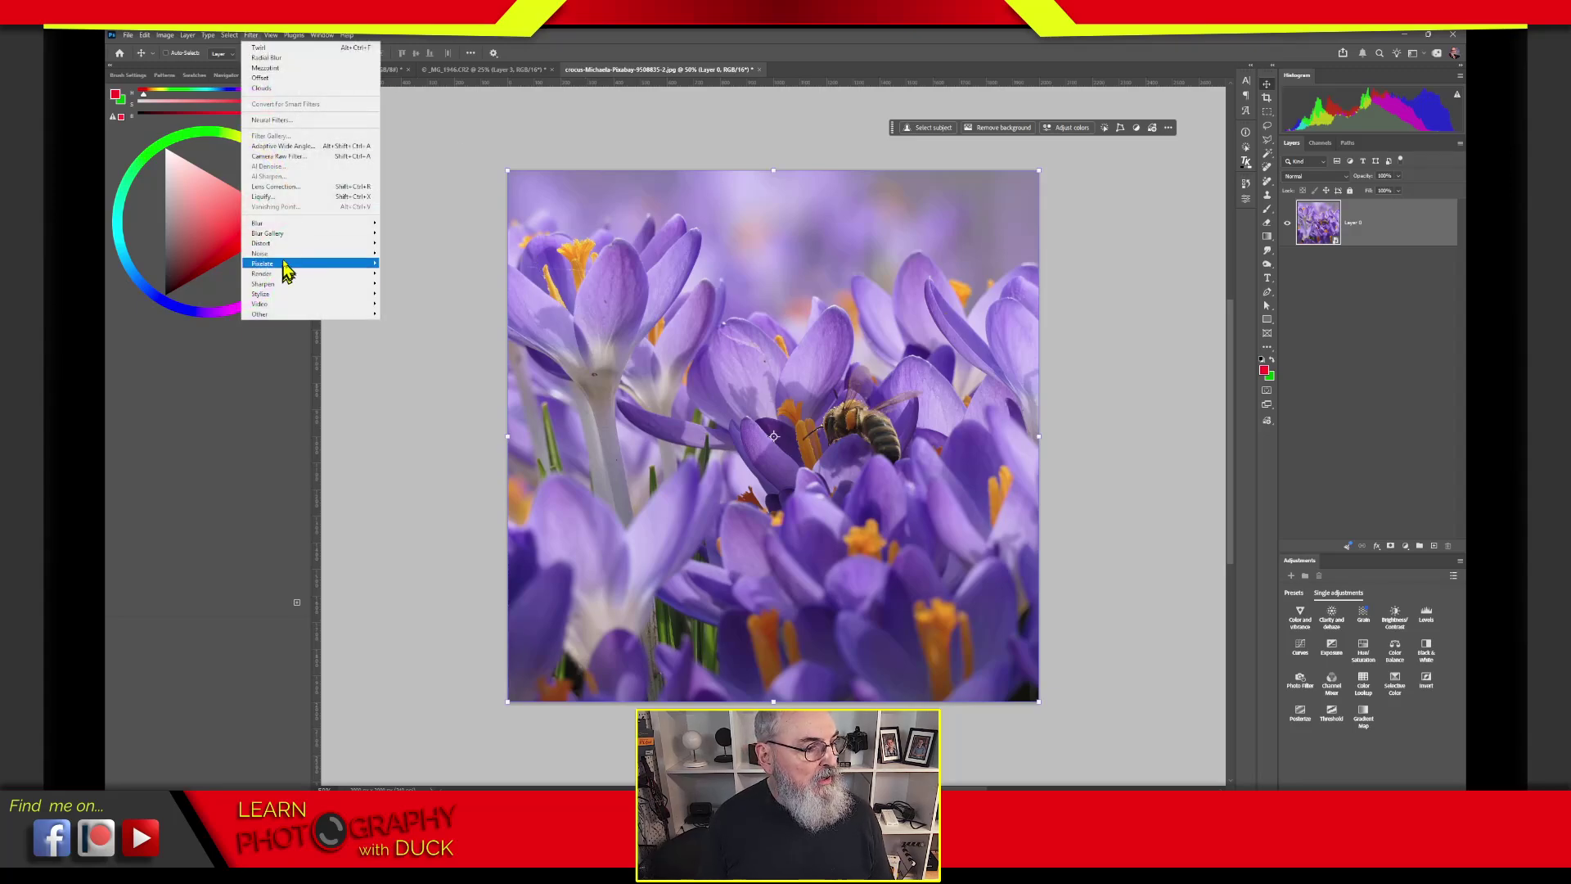
pyautogui.moveTo(288, 275)
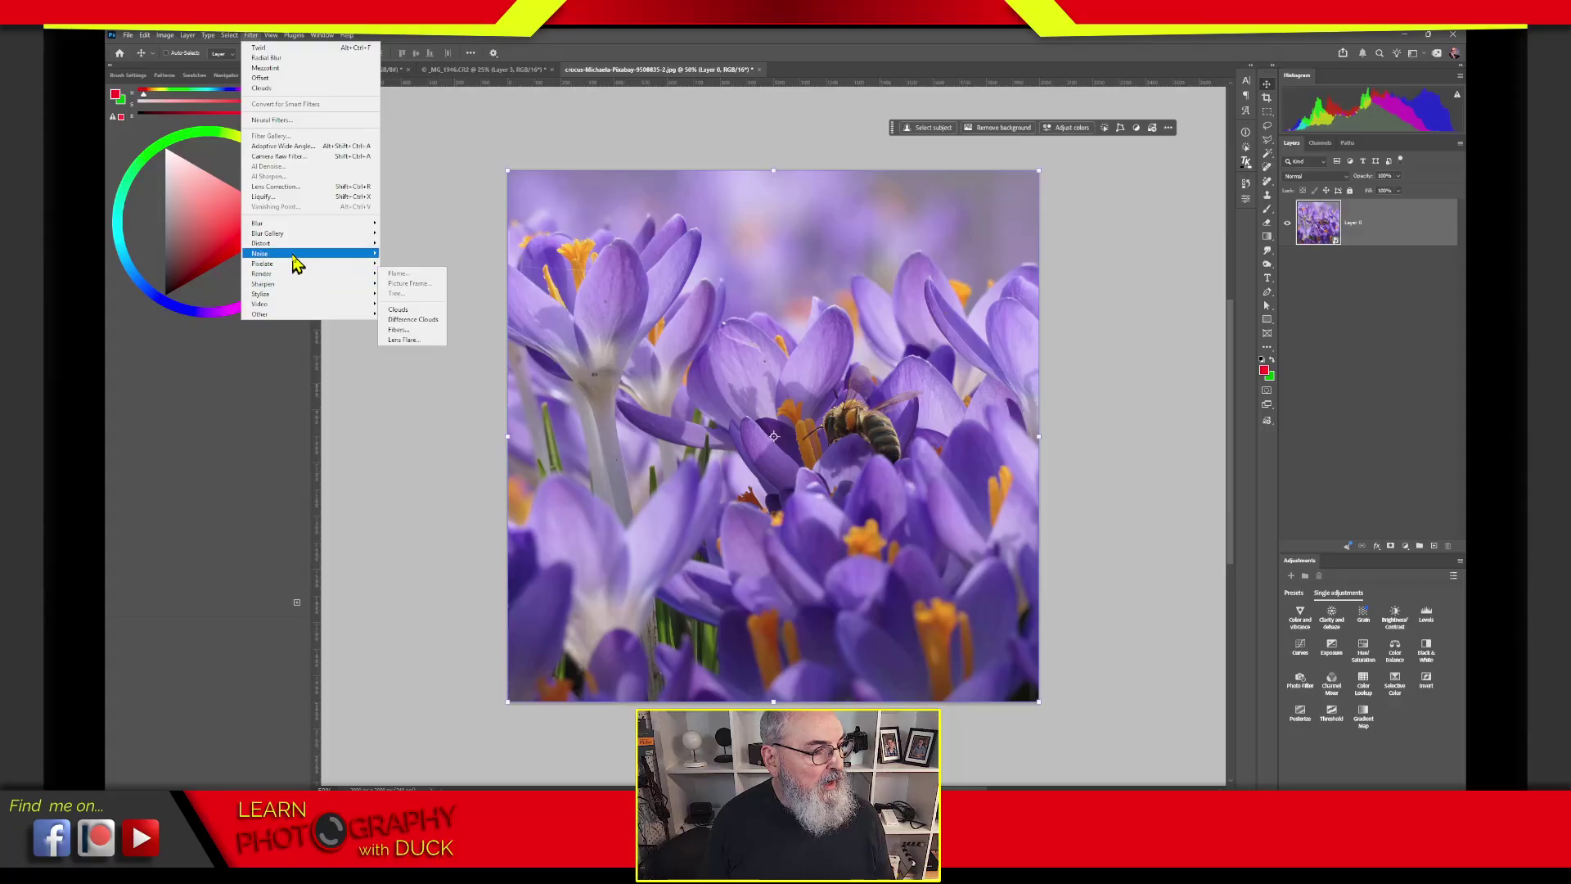
pyautogui.moveTo(372, 266)
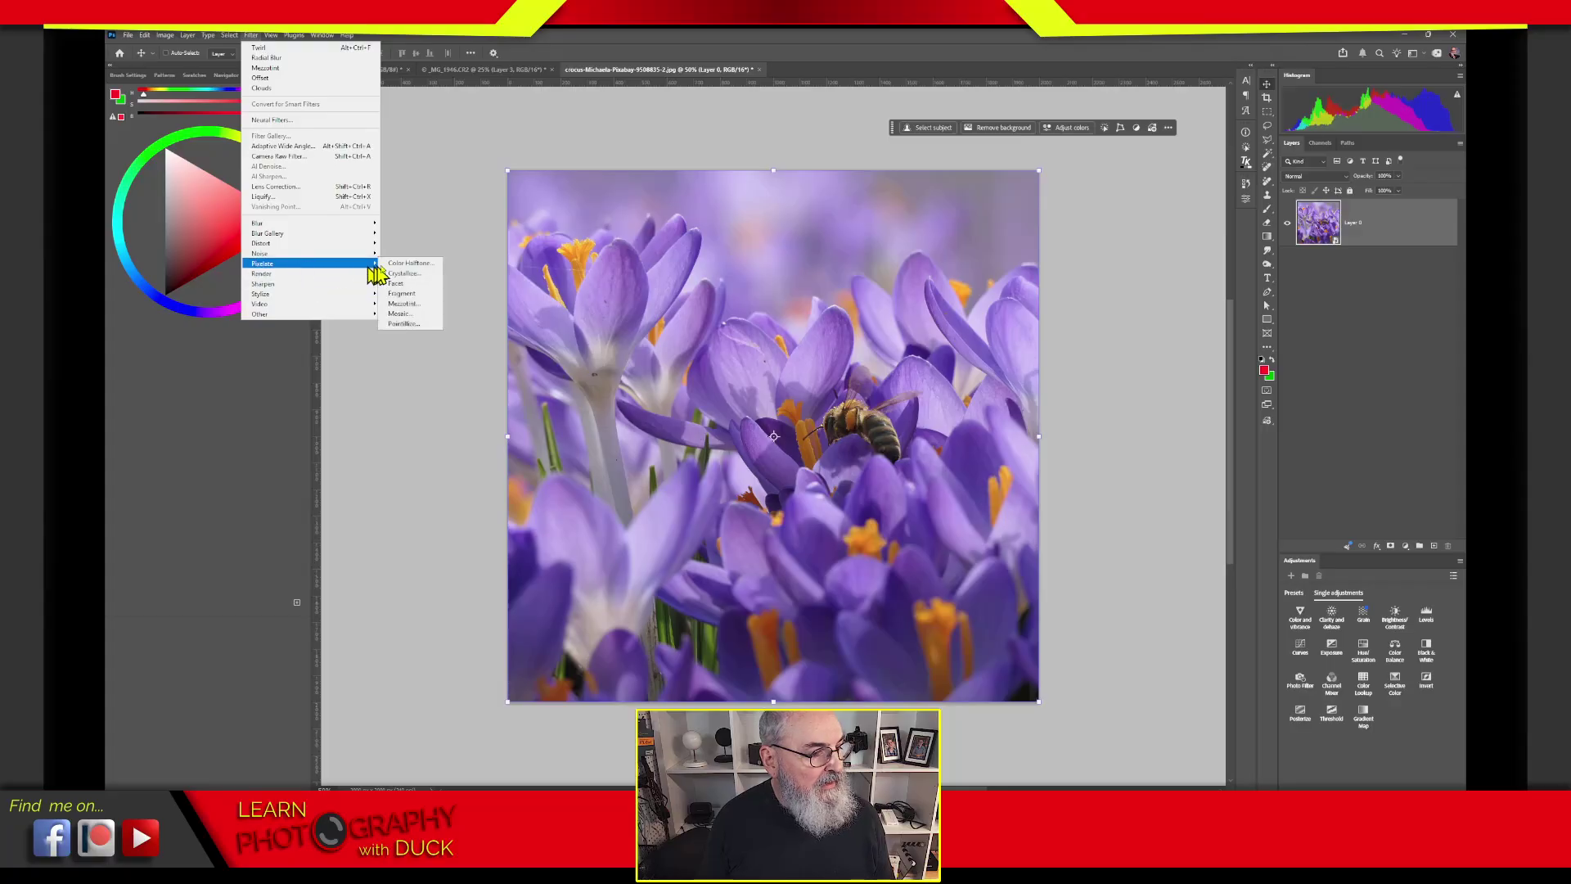
pyautogui.click(416, 308)
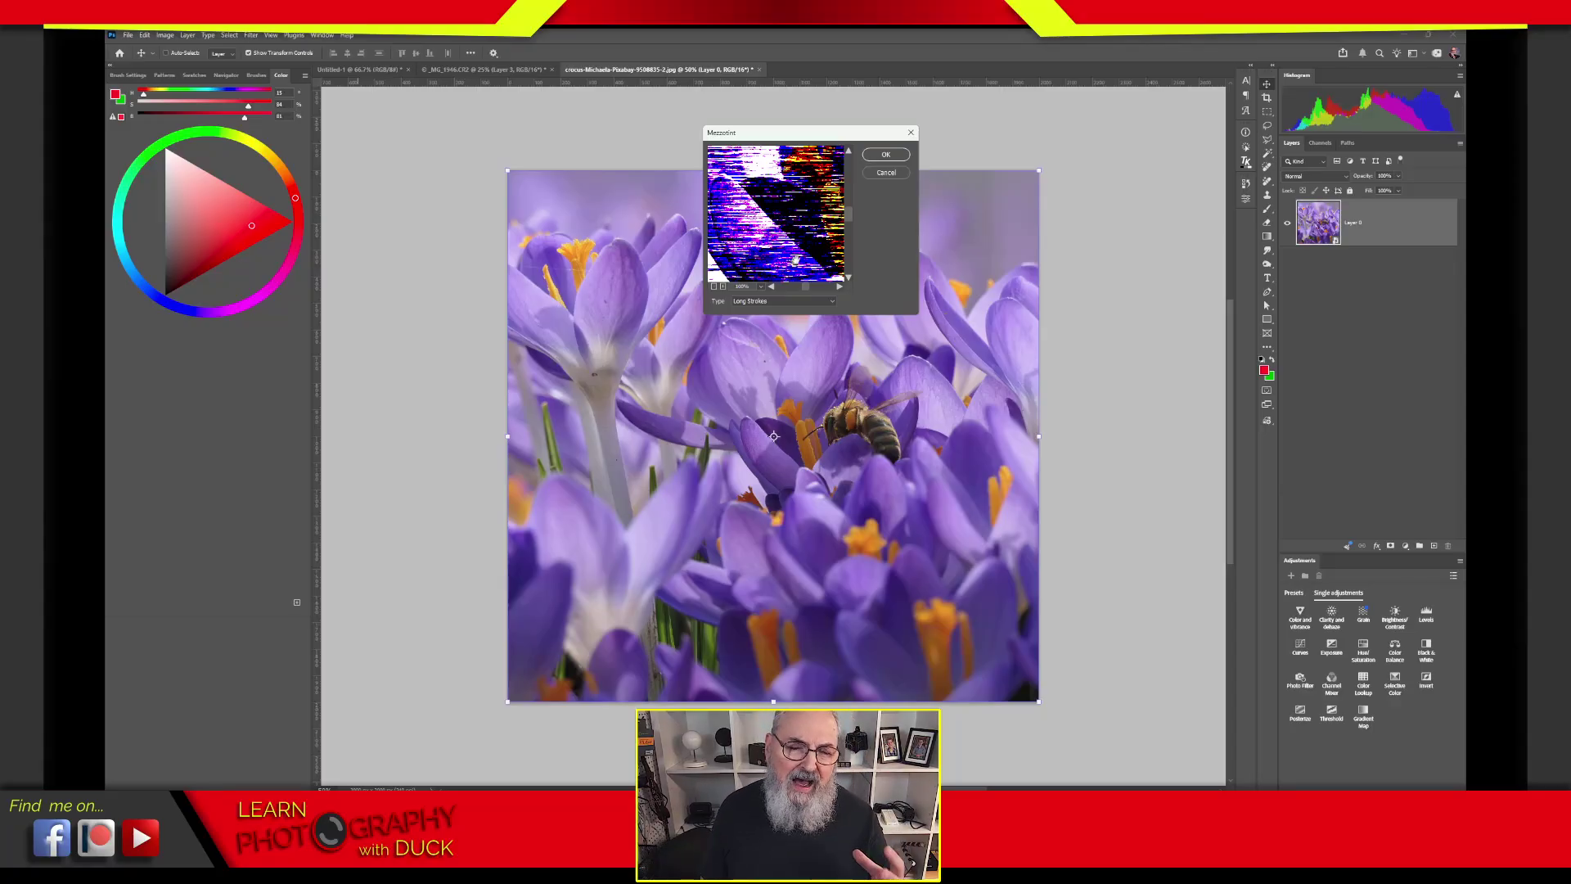
pyautogui.click(887, 155)
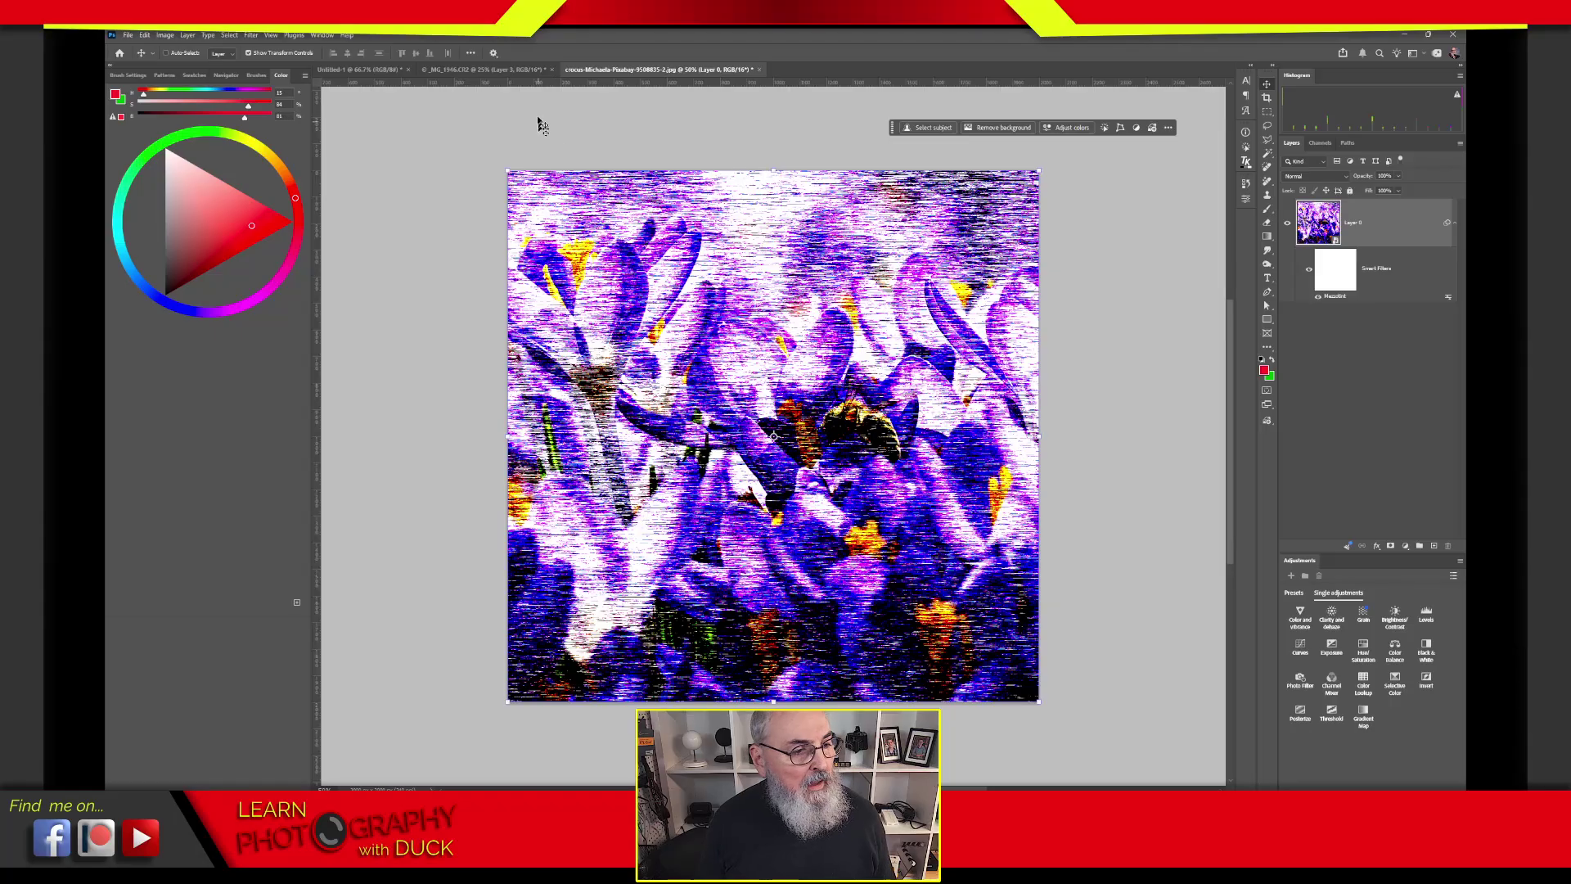
# Step: Apply Radial Blur to the crocus layer twice, using Amount 100, the Zoom method and Draft quality
pyautogui.click(251, 37)
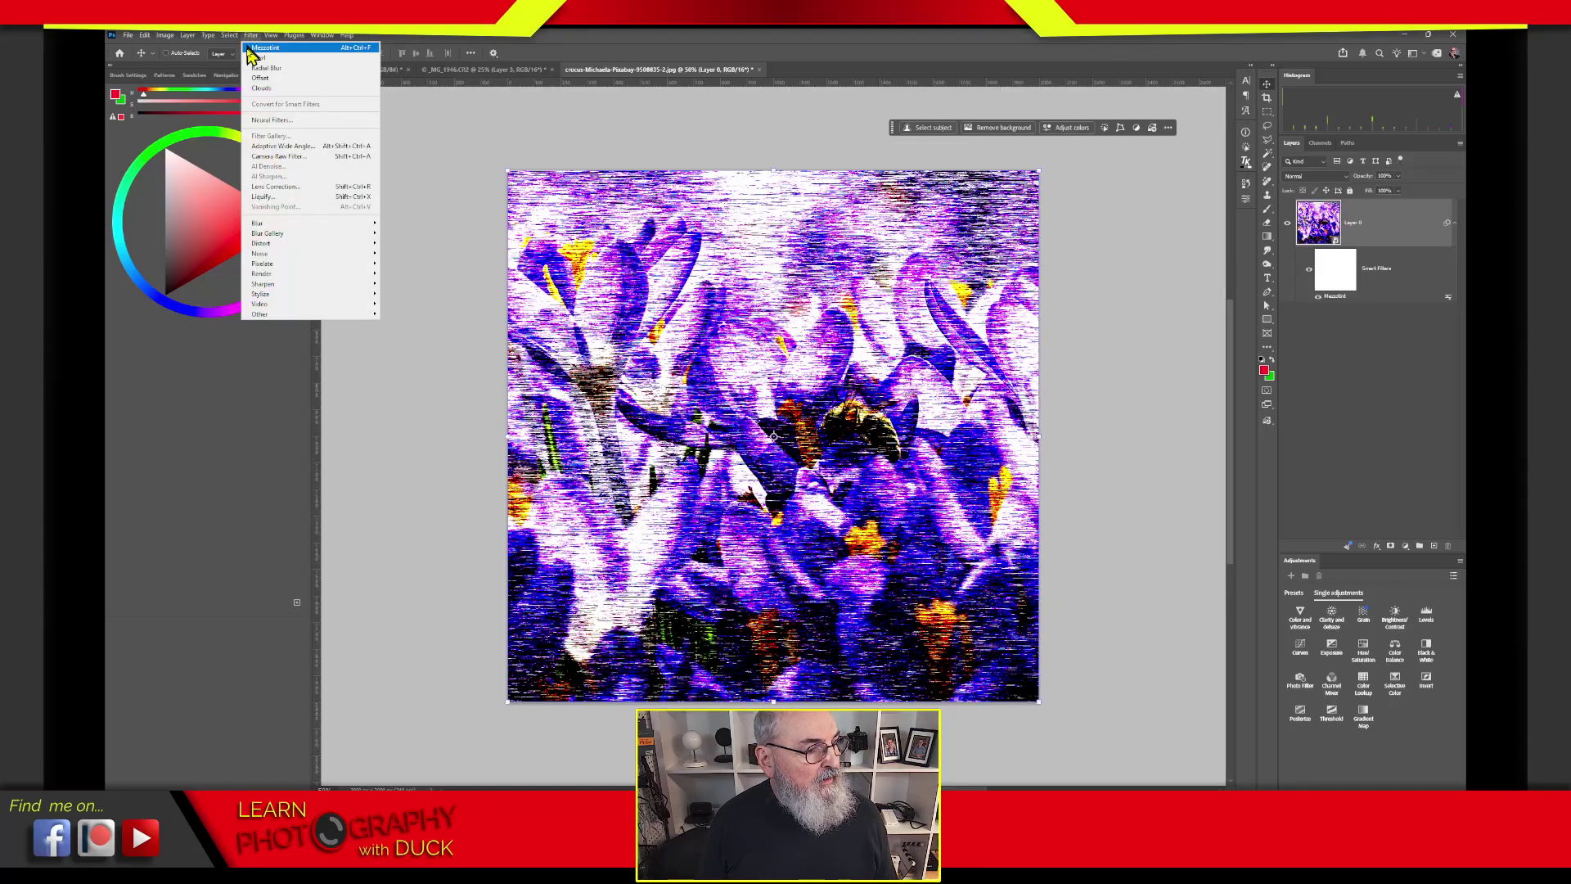
pyautogui.moveTo(347, 228)
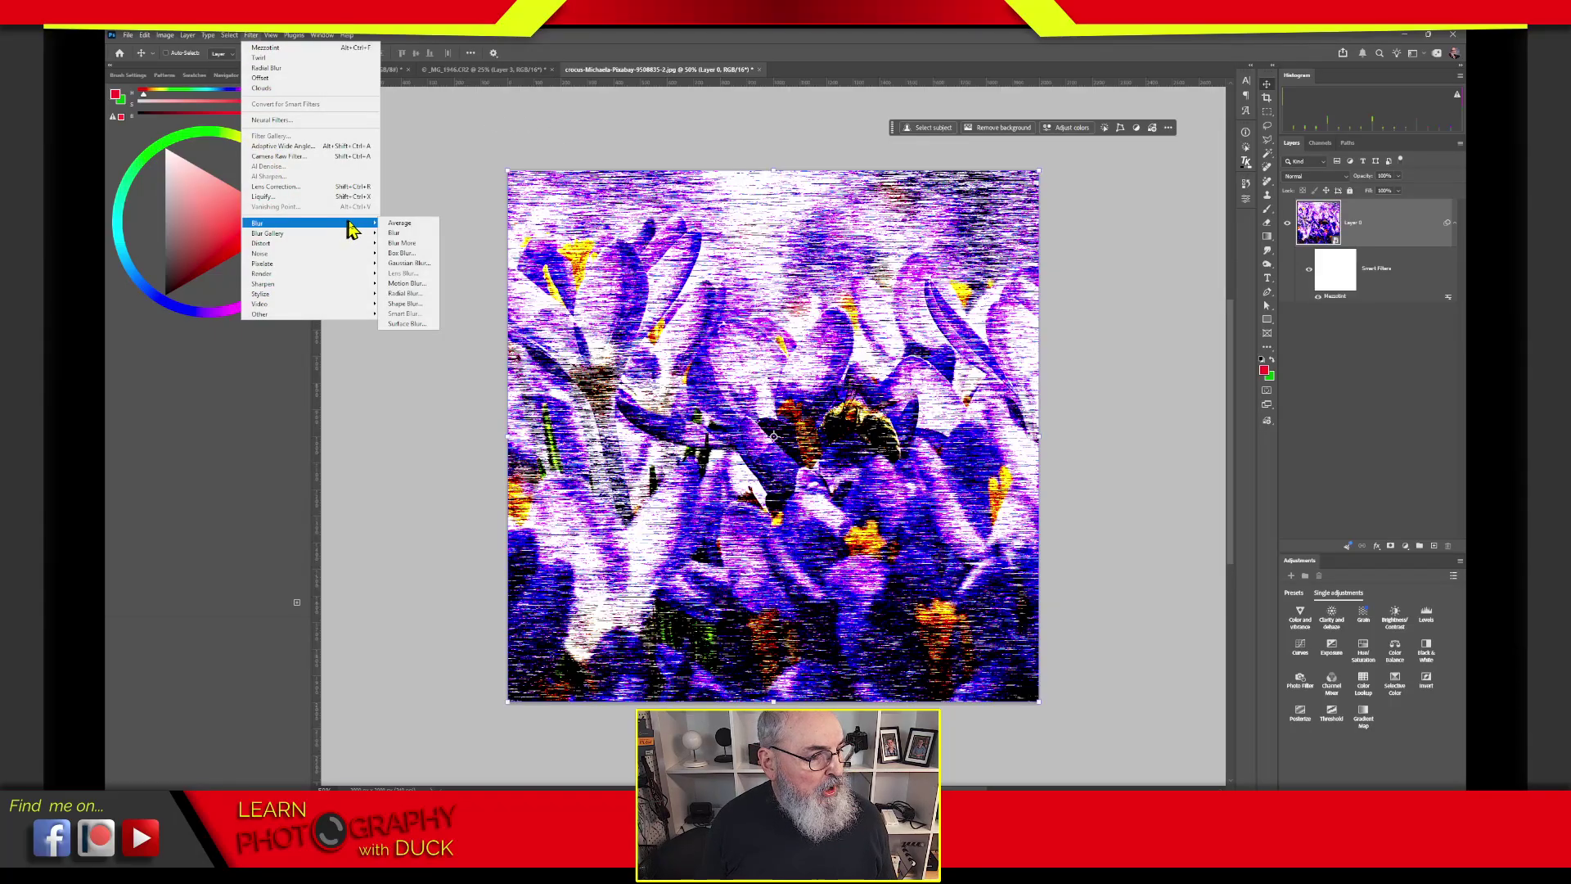
pyautogui.click(418, 296)
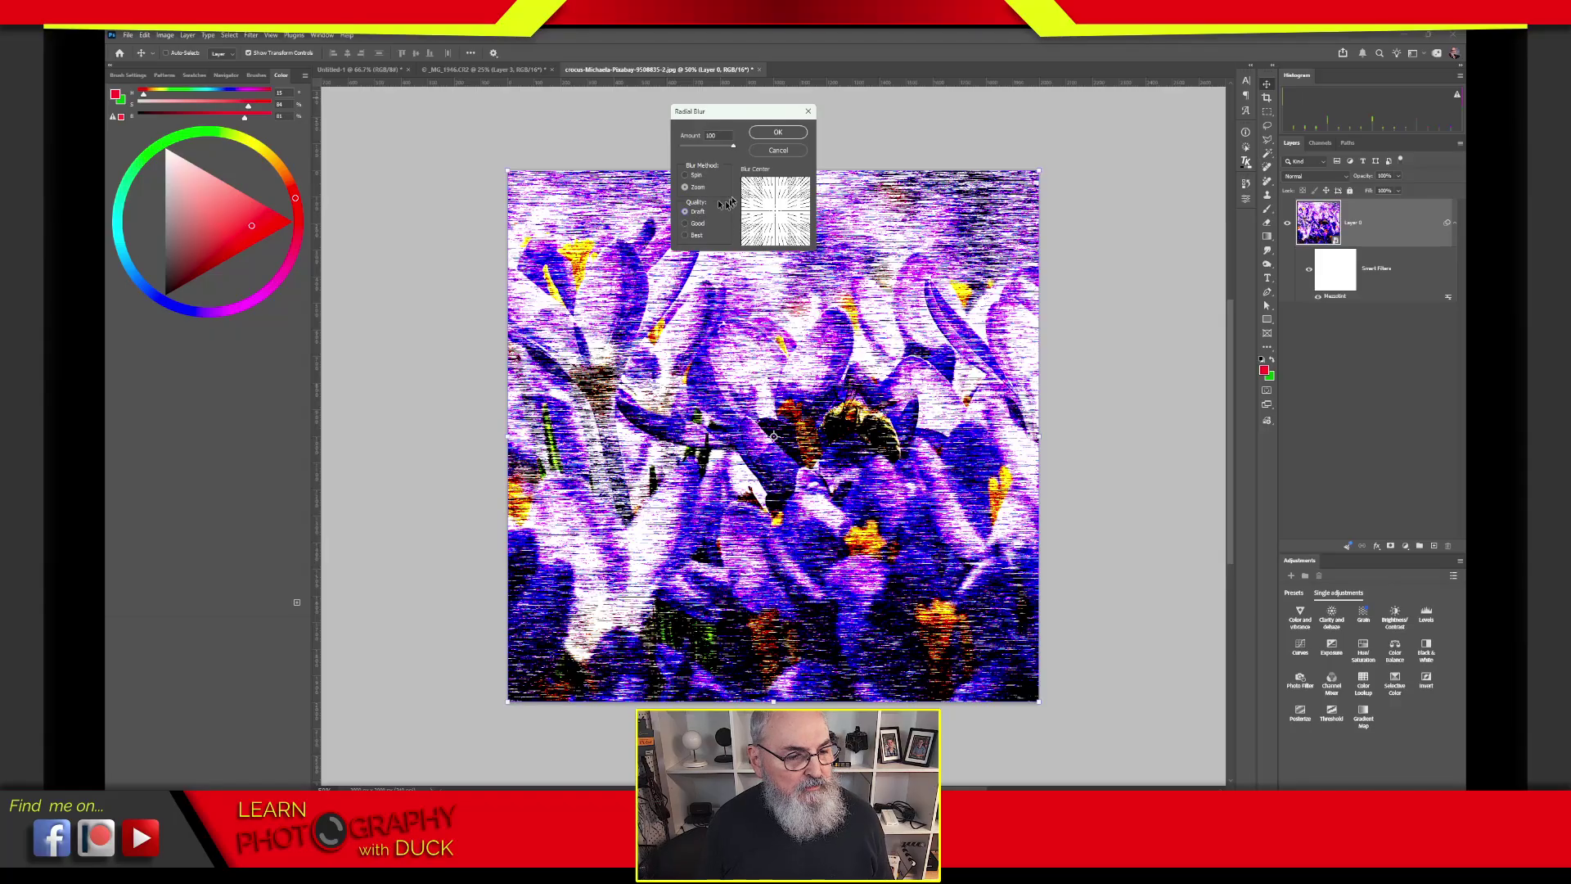
pyautogui.click(785, 133)
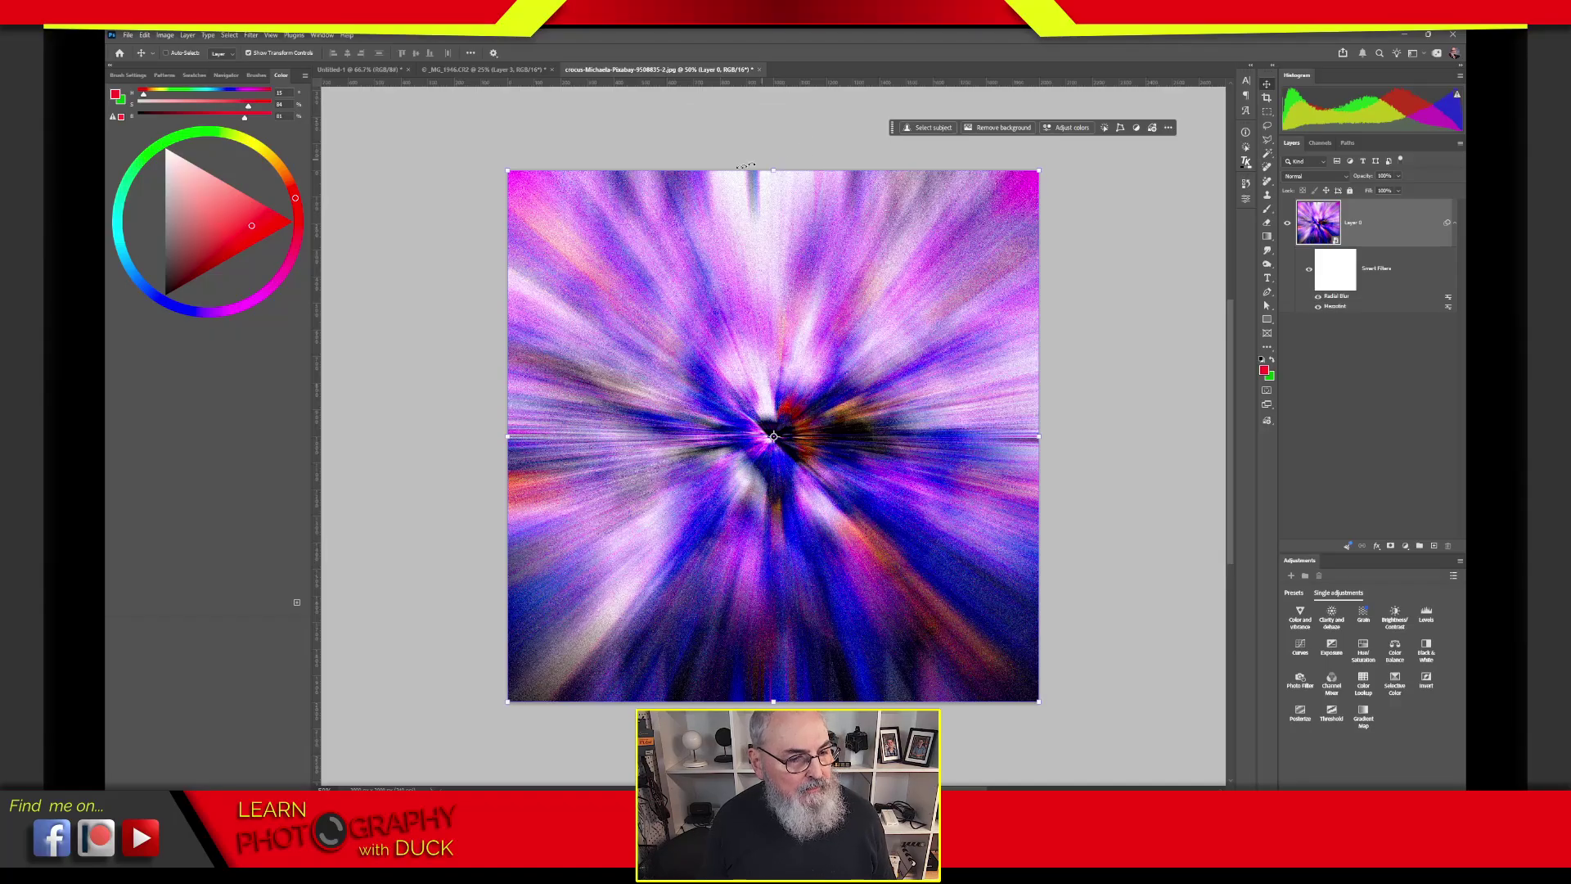
pyautogui.click(252, 34)
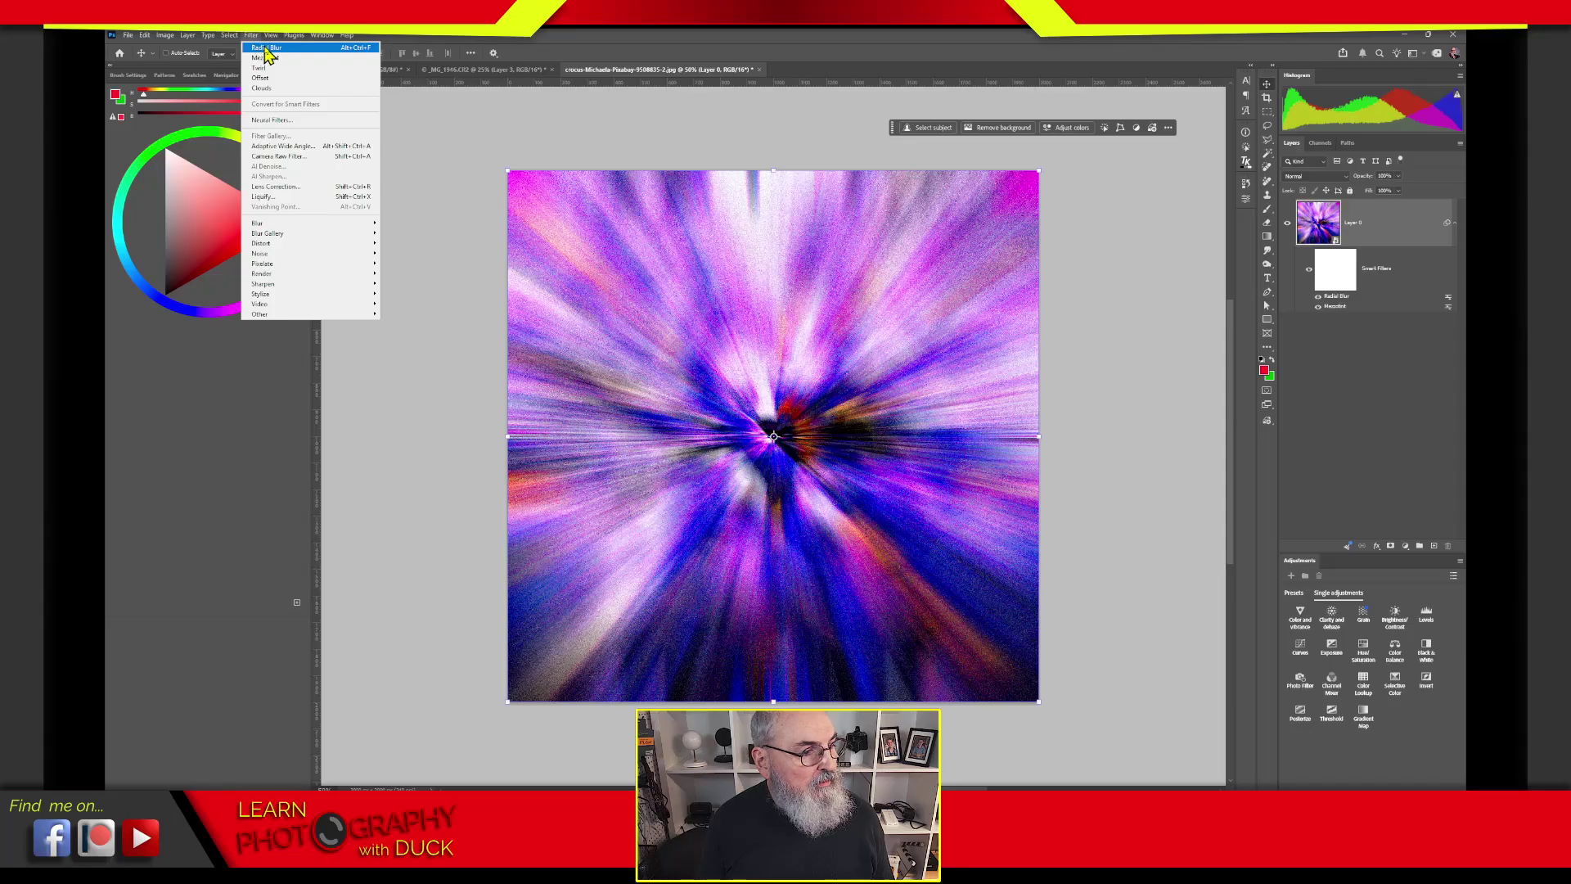
pyautogui.click(265, 49)
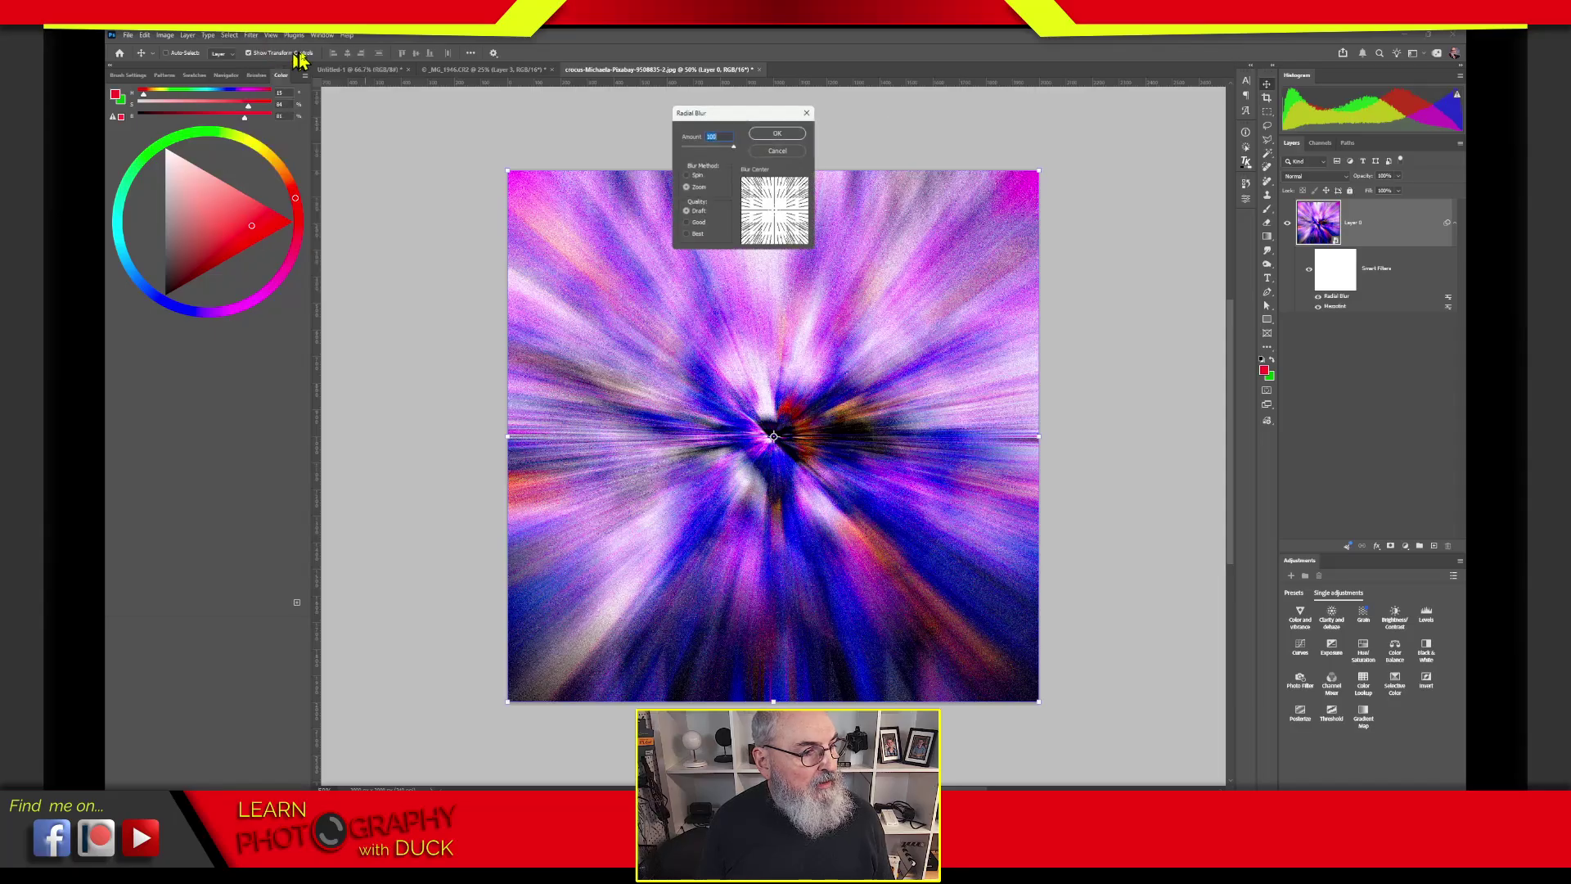
pyautogui.click(779, 134)
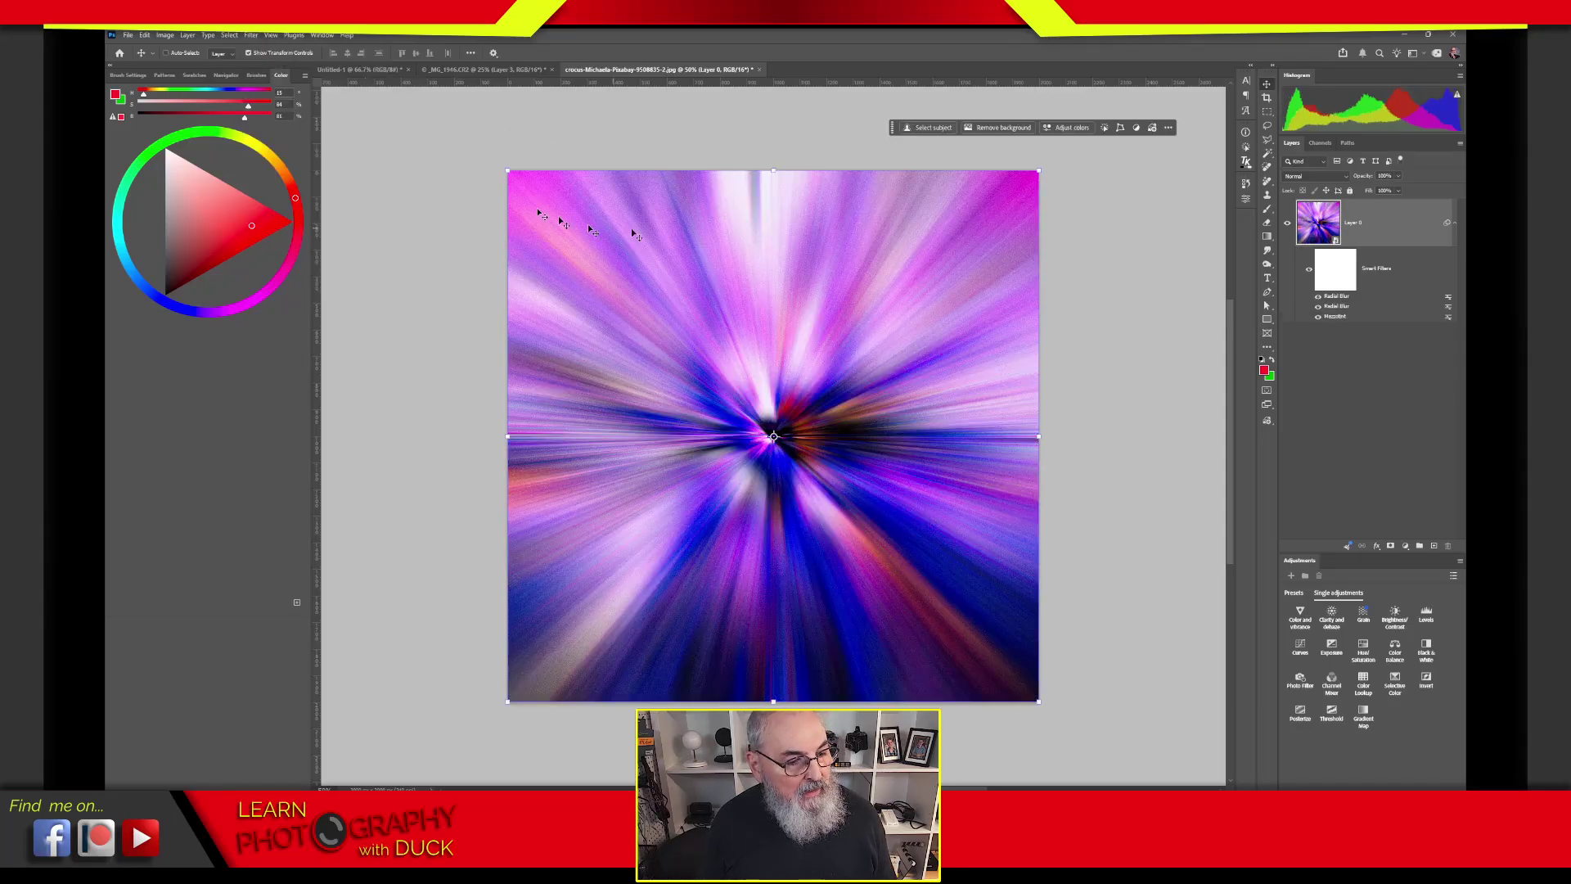
# Step: Apply a third Radial Blur to the crocus layer with Amount 100, the Zoom method and Best quality
pyautogui.click(250, 35)
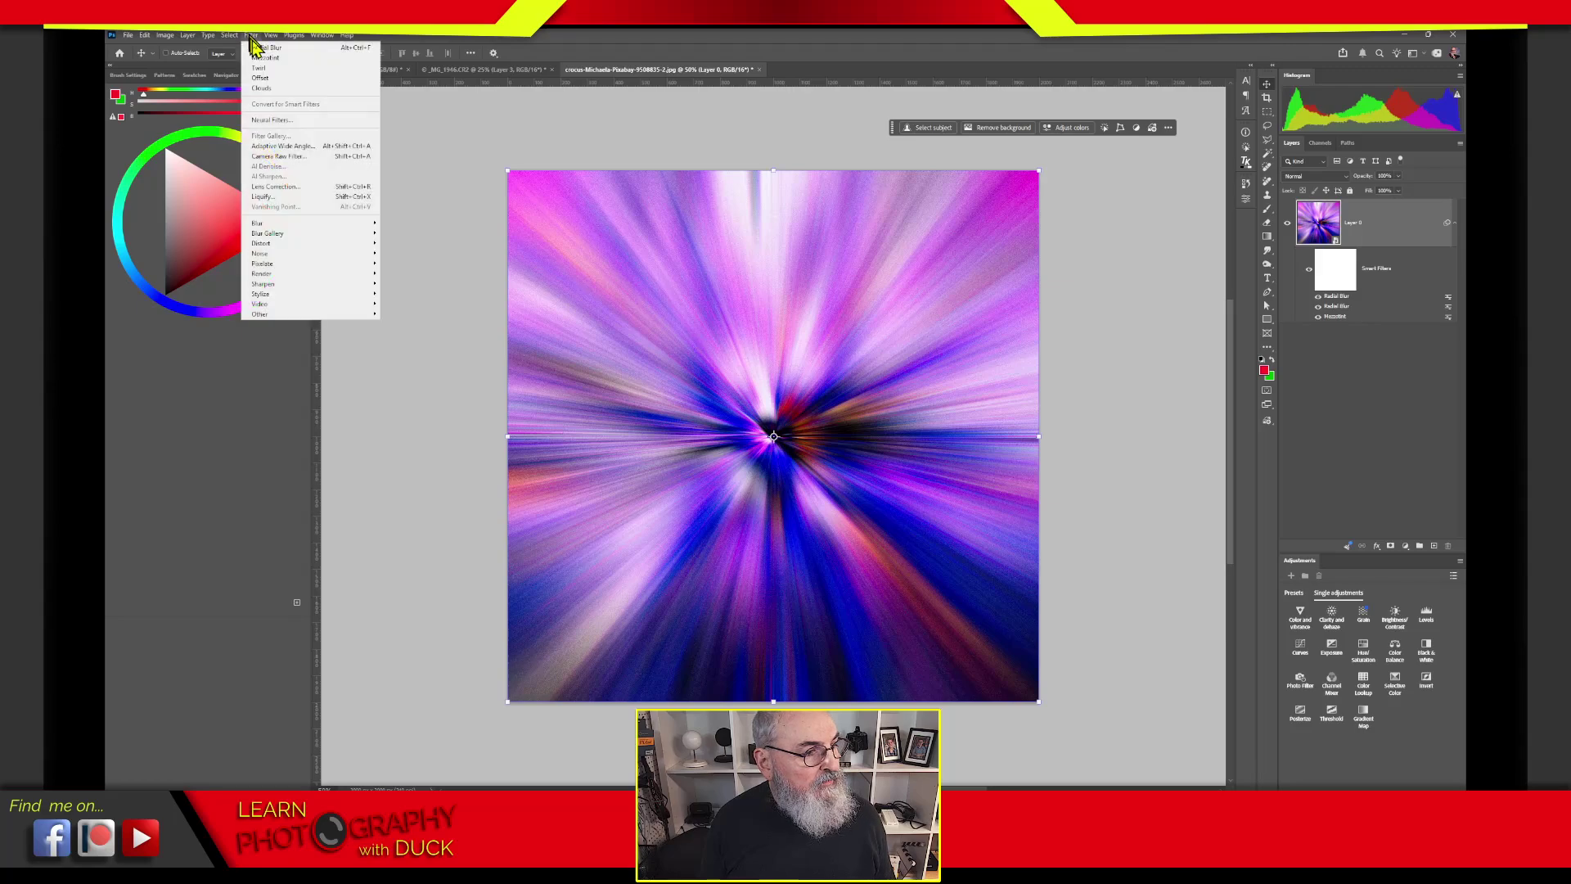
pyautogui.click(265, 50)
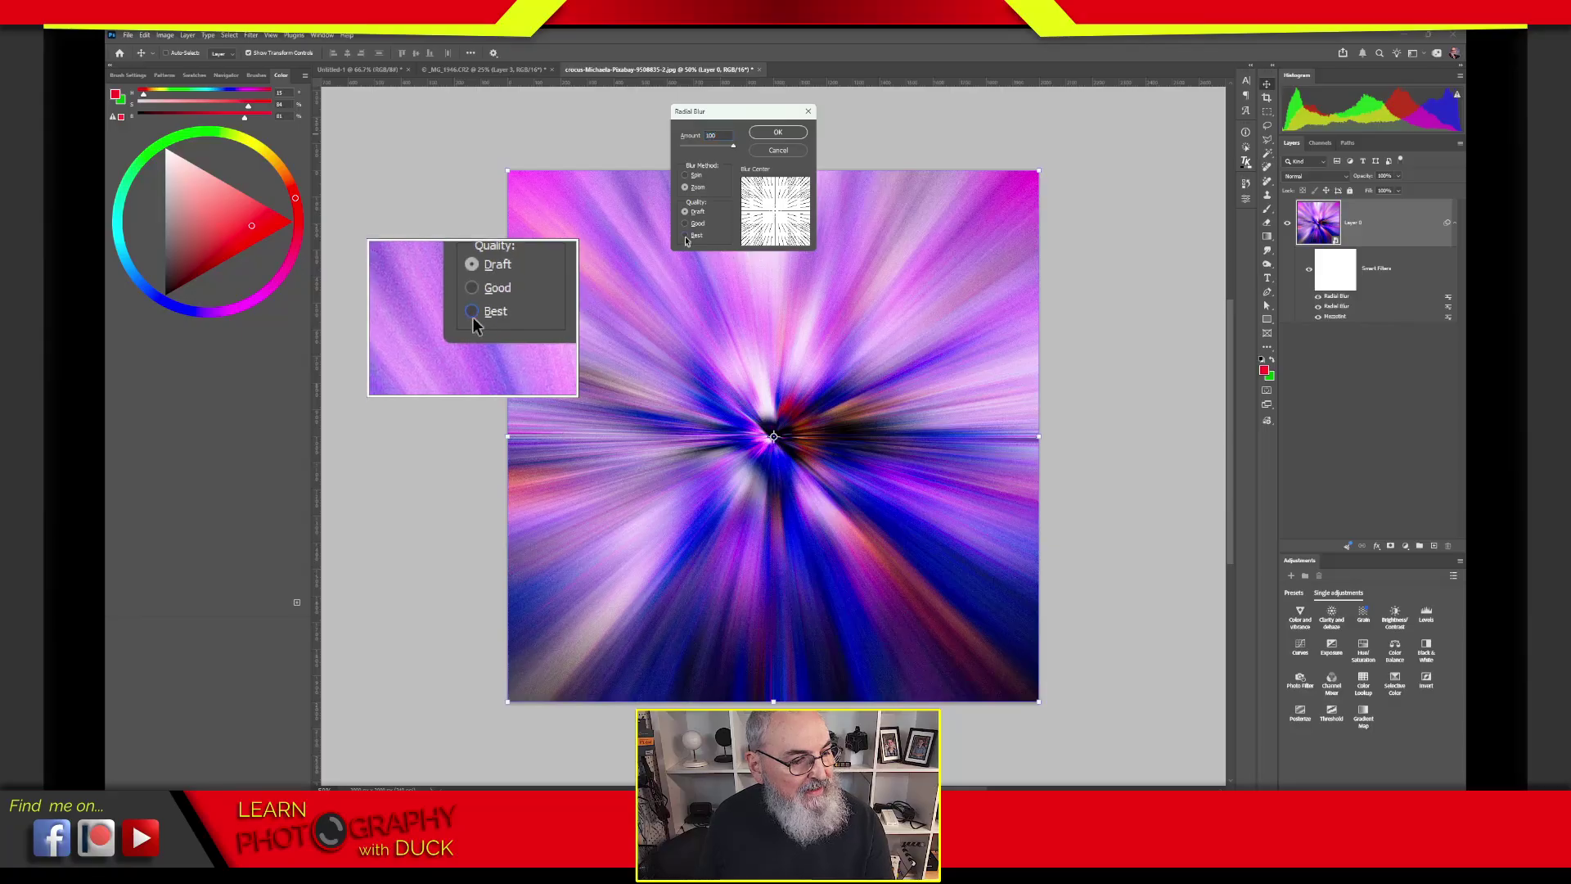
pyautogui.click(687, 236)
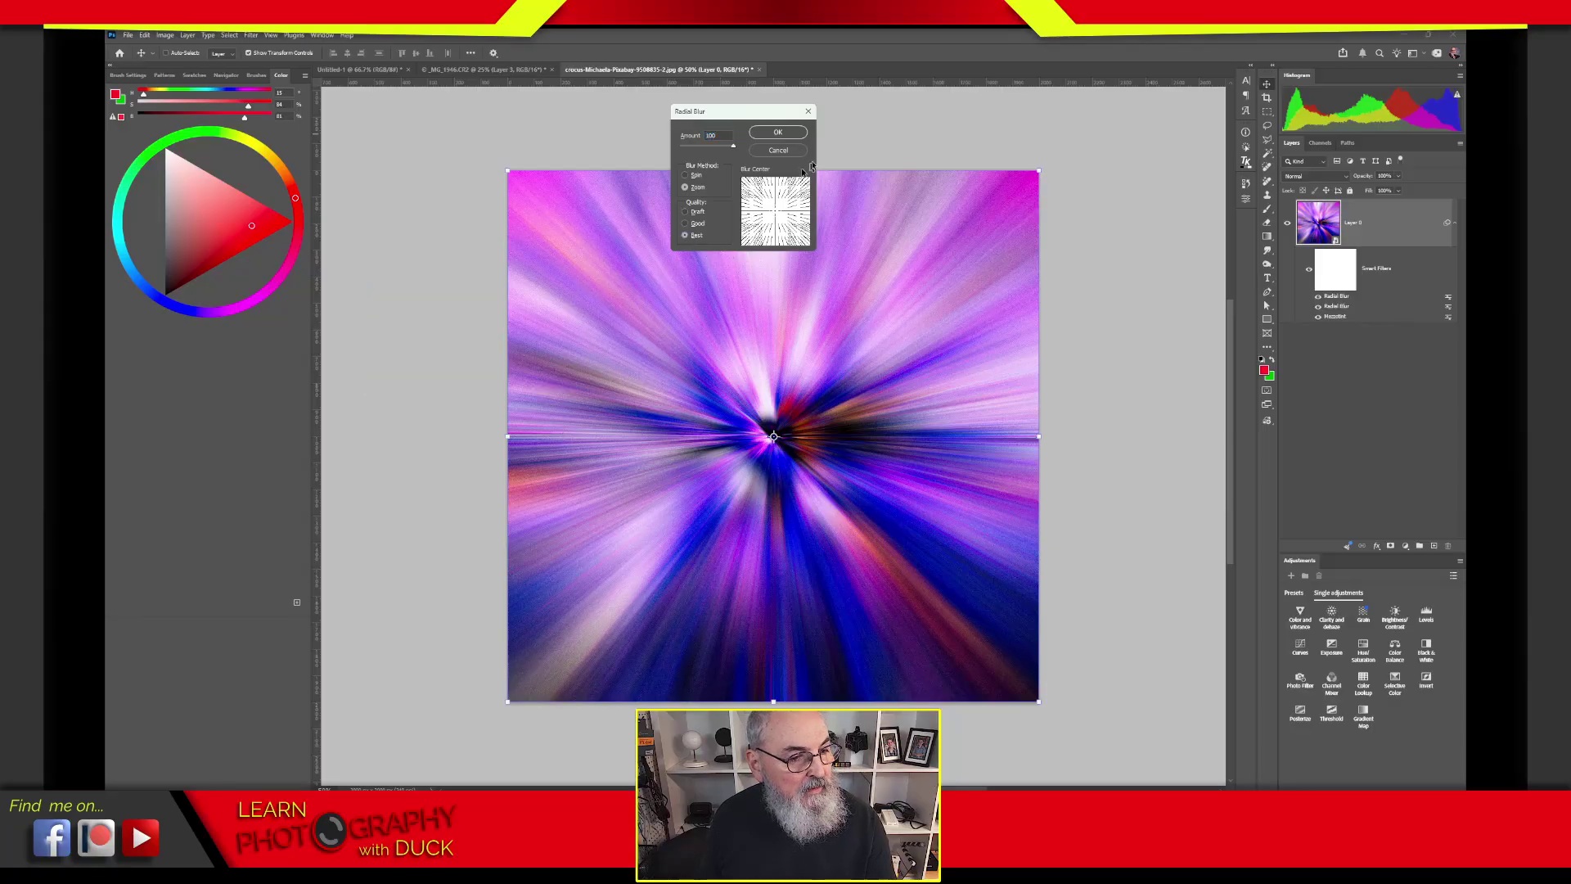
pyautogui.click(793, 132)
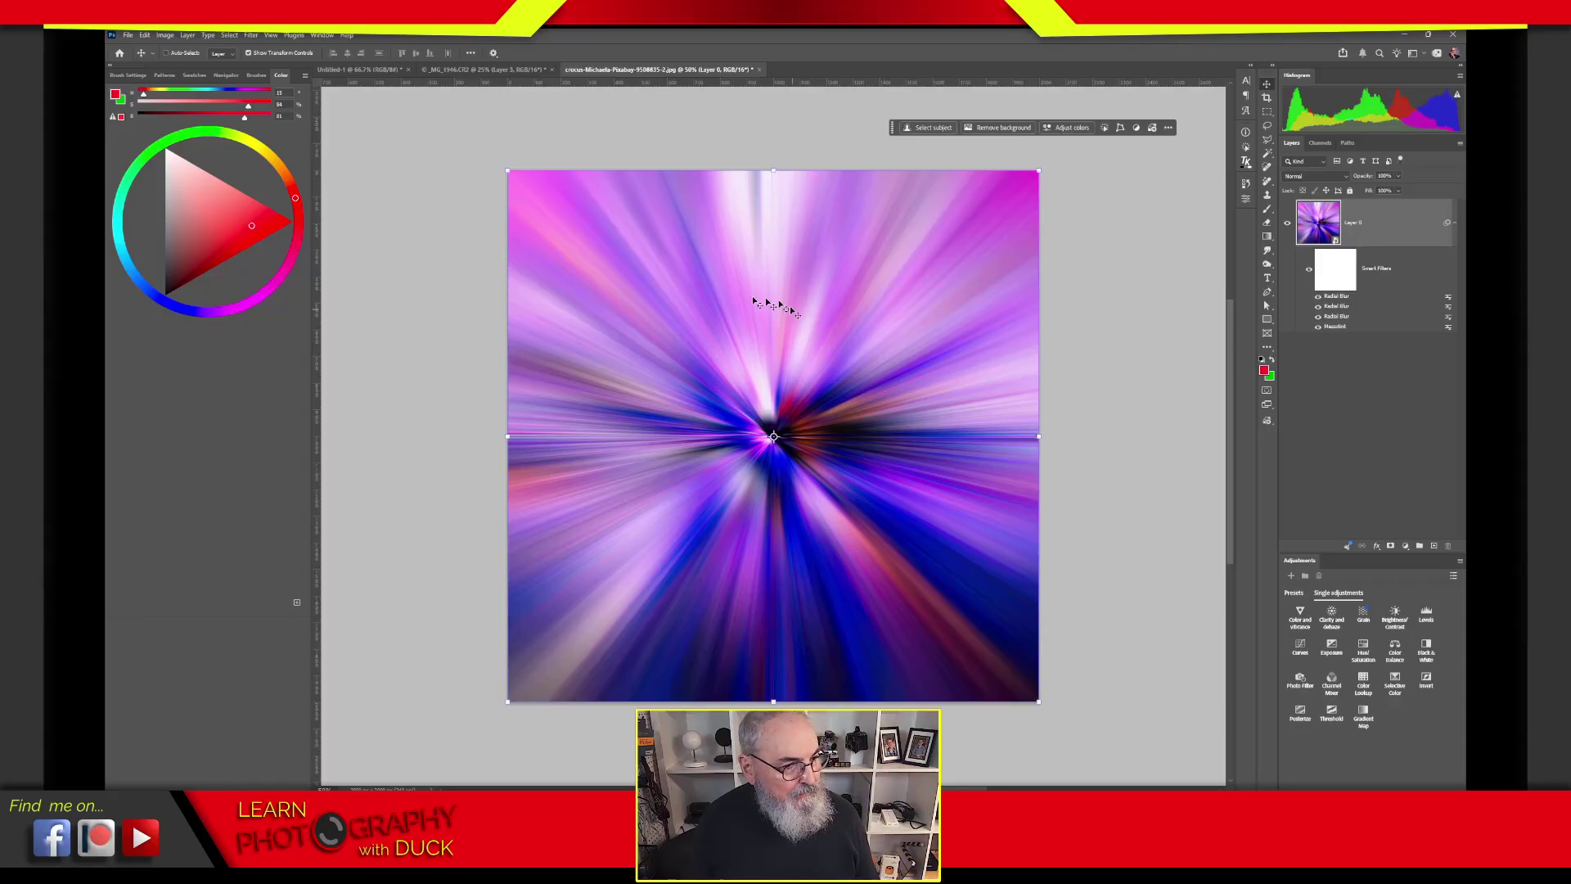
# Step: Apply the Twirl distortion filter to the crocus smart object layer with an Angle of 120
pyautogui.click(252, 36)
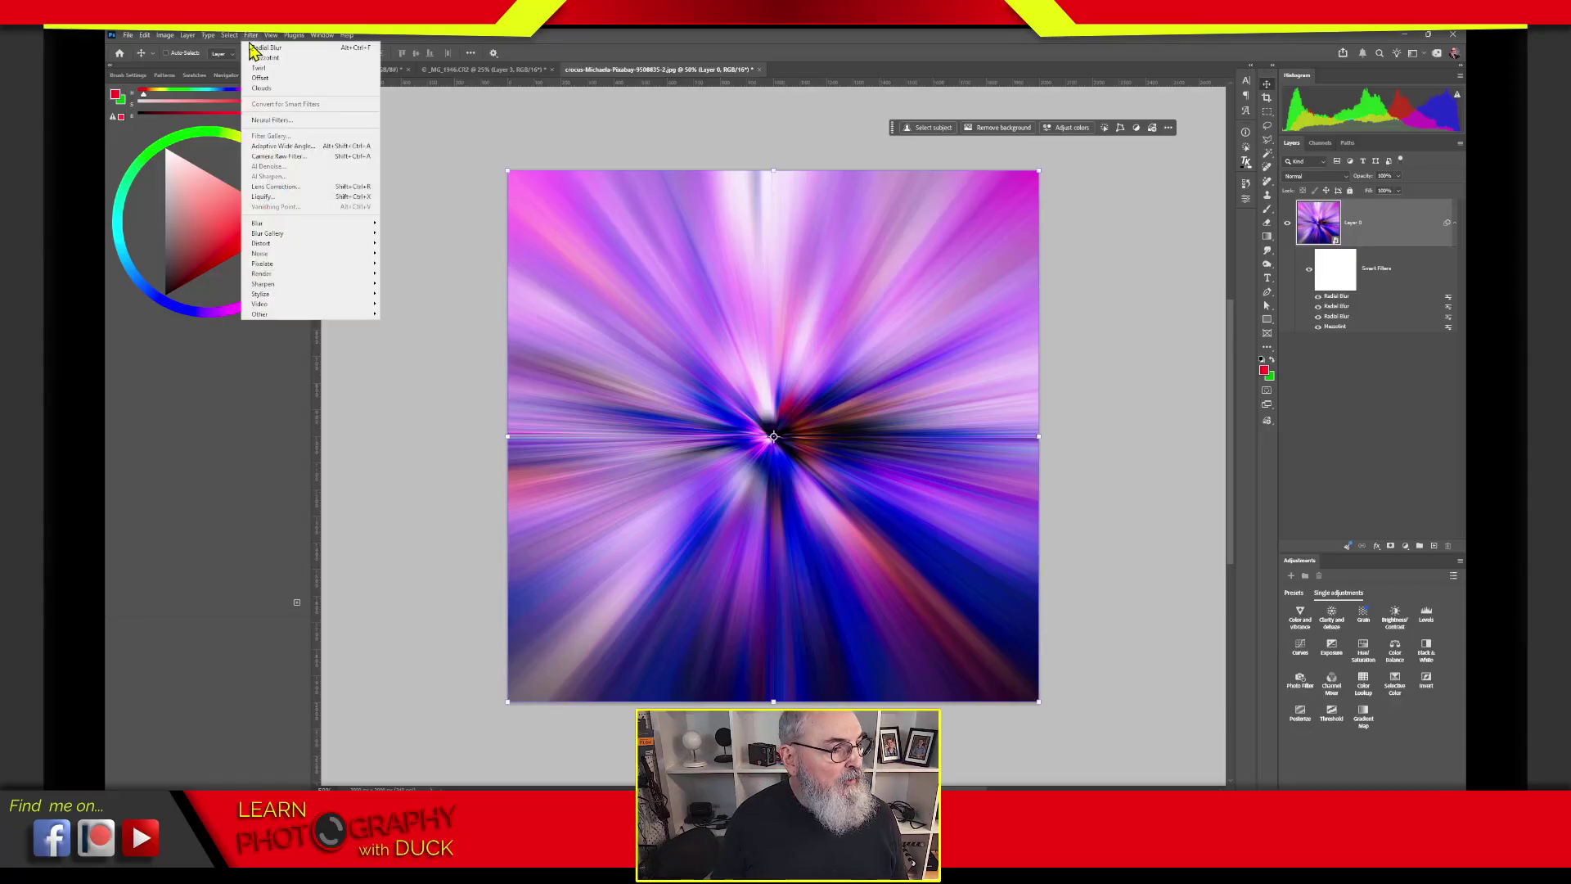
pyautogui.moveTo(339, 245)
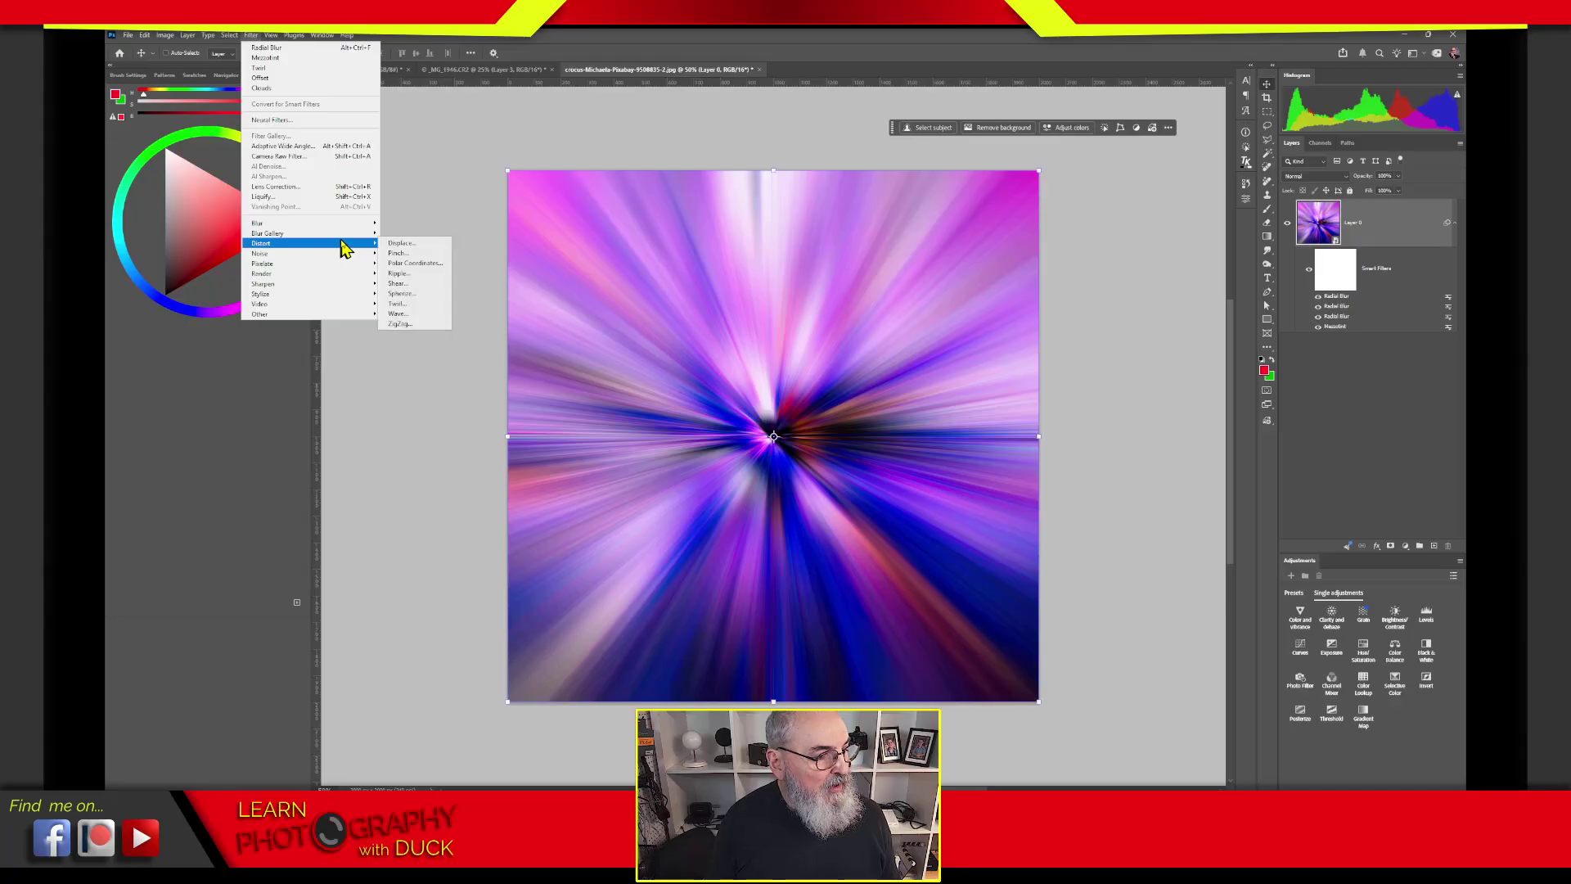
pyautogui.click(418, 310)
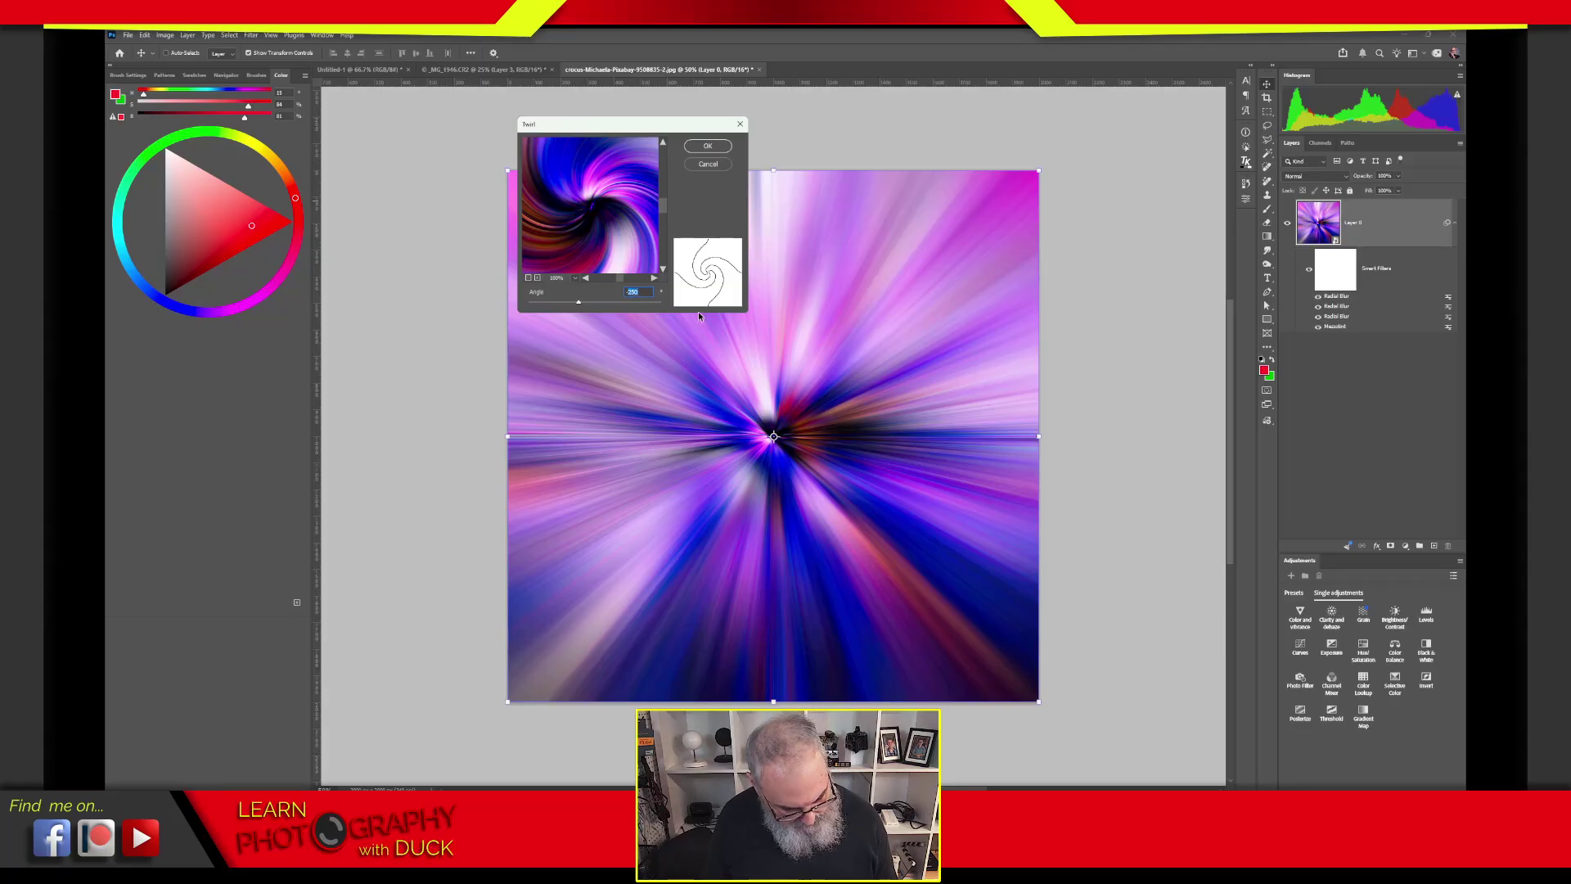
pyautogui.write('-120')
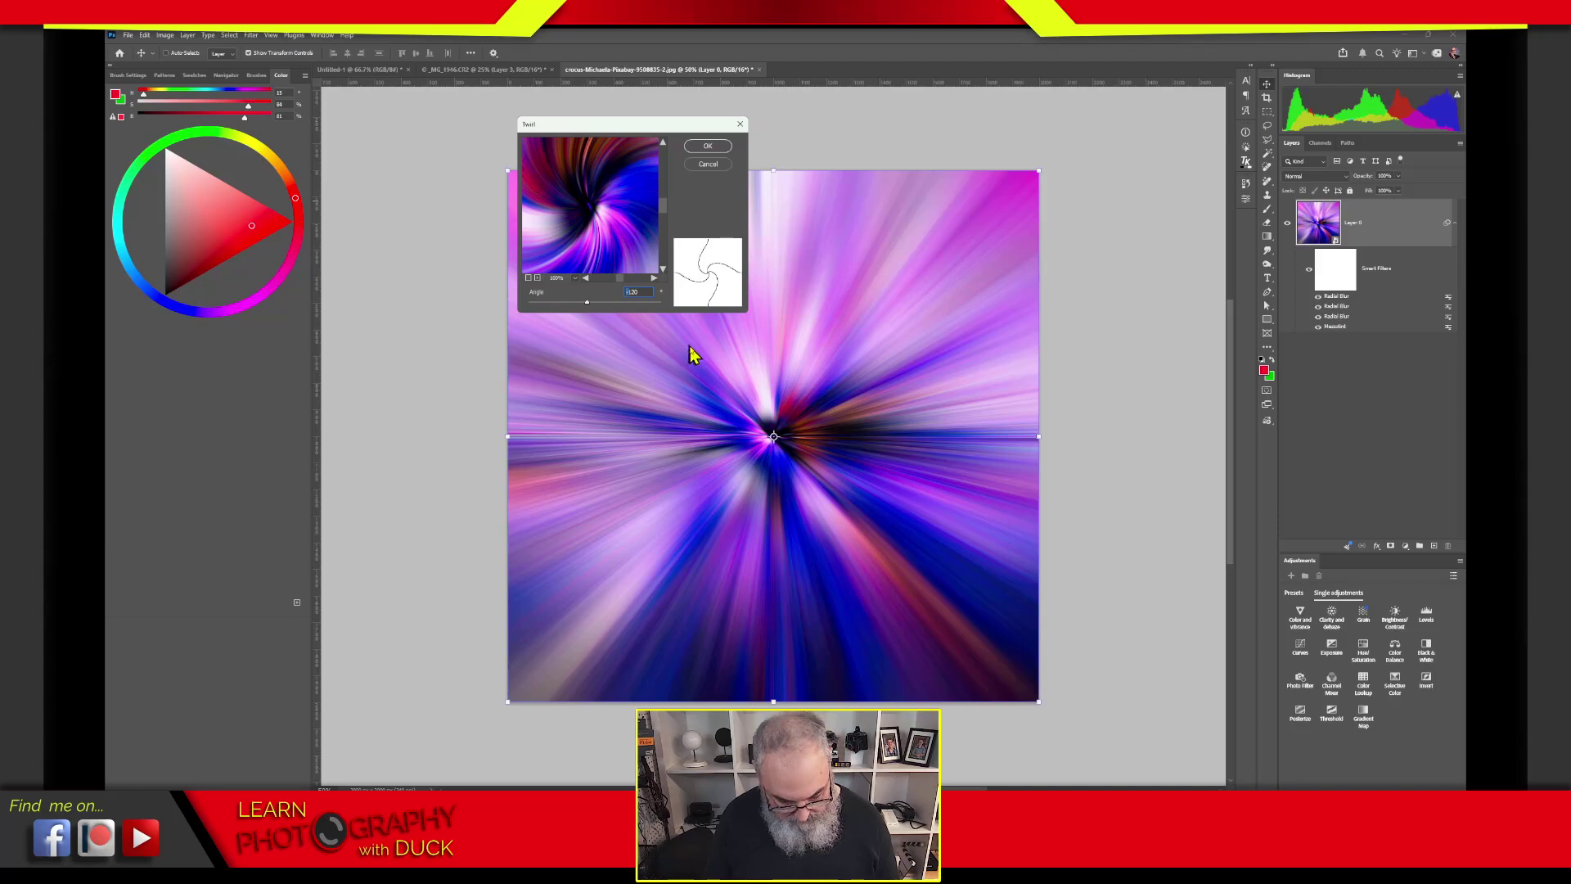
pyautogui.press('Delete')
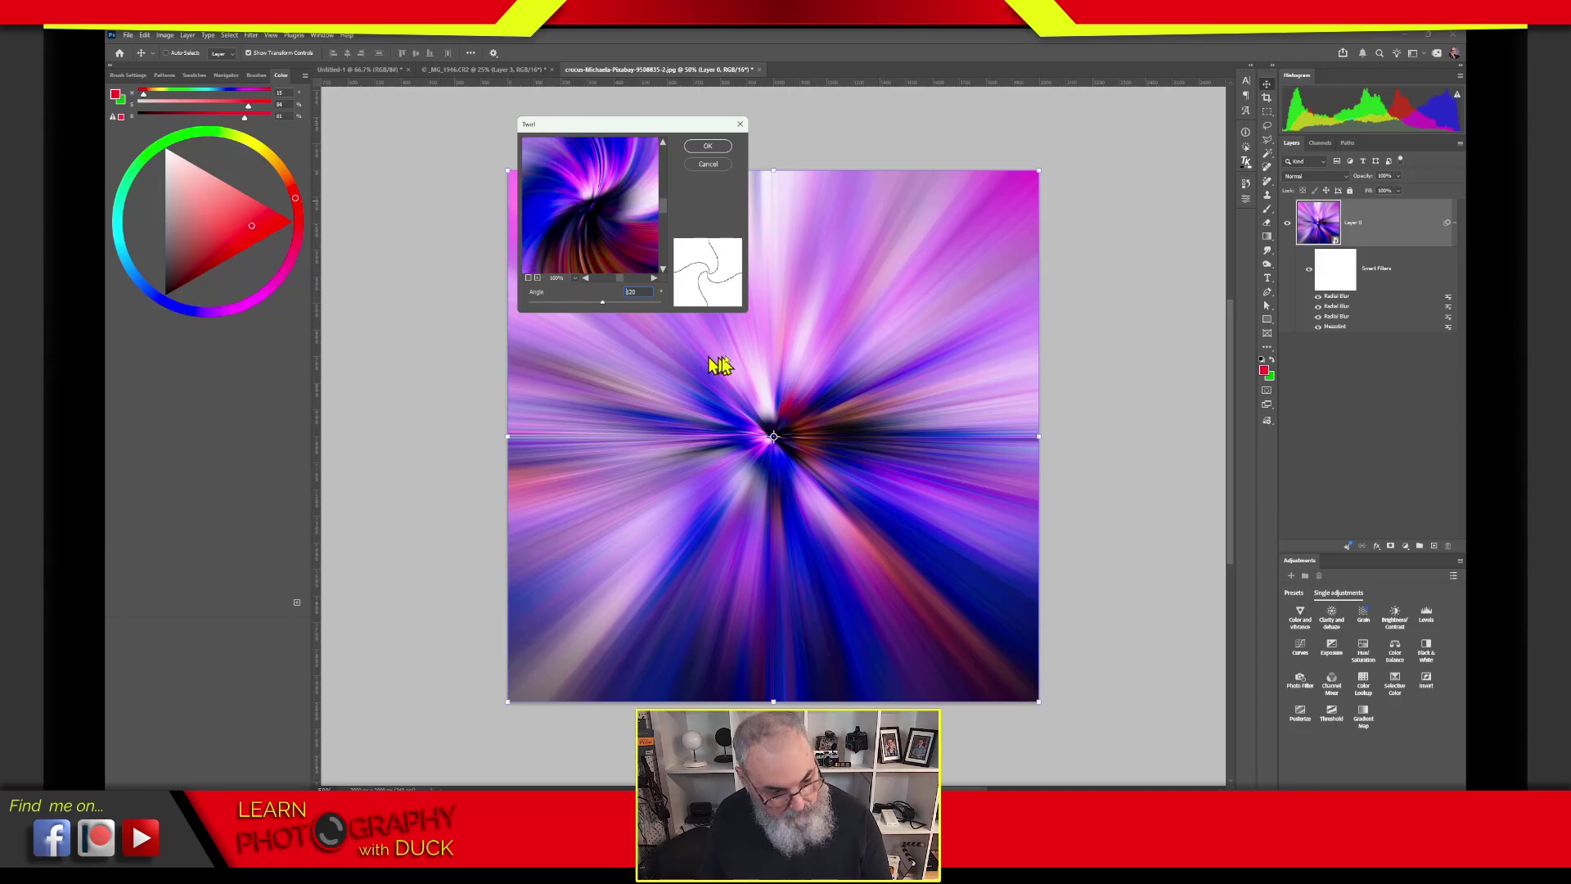
pyautogui.click(717, 148)
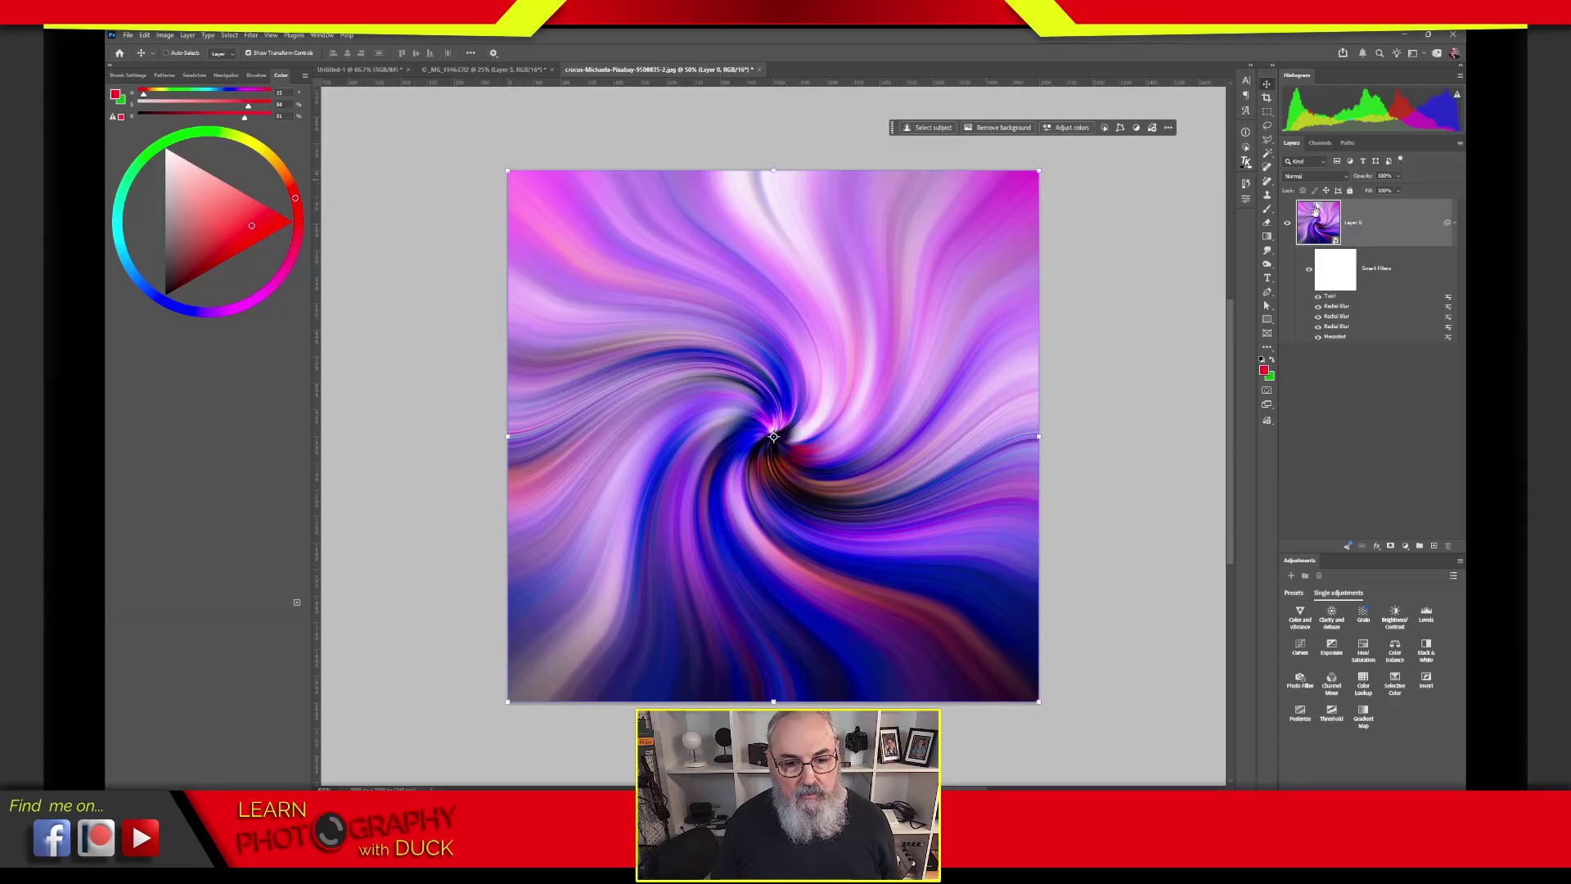
# Step: Duplicate the filtered crocus layer in the same document and name the copy Layer 1
pyautogui.rightClick(1359, 217)
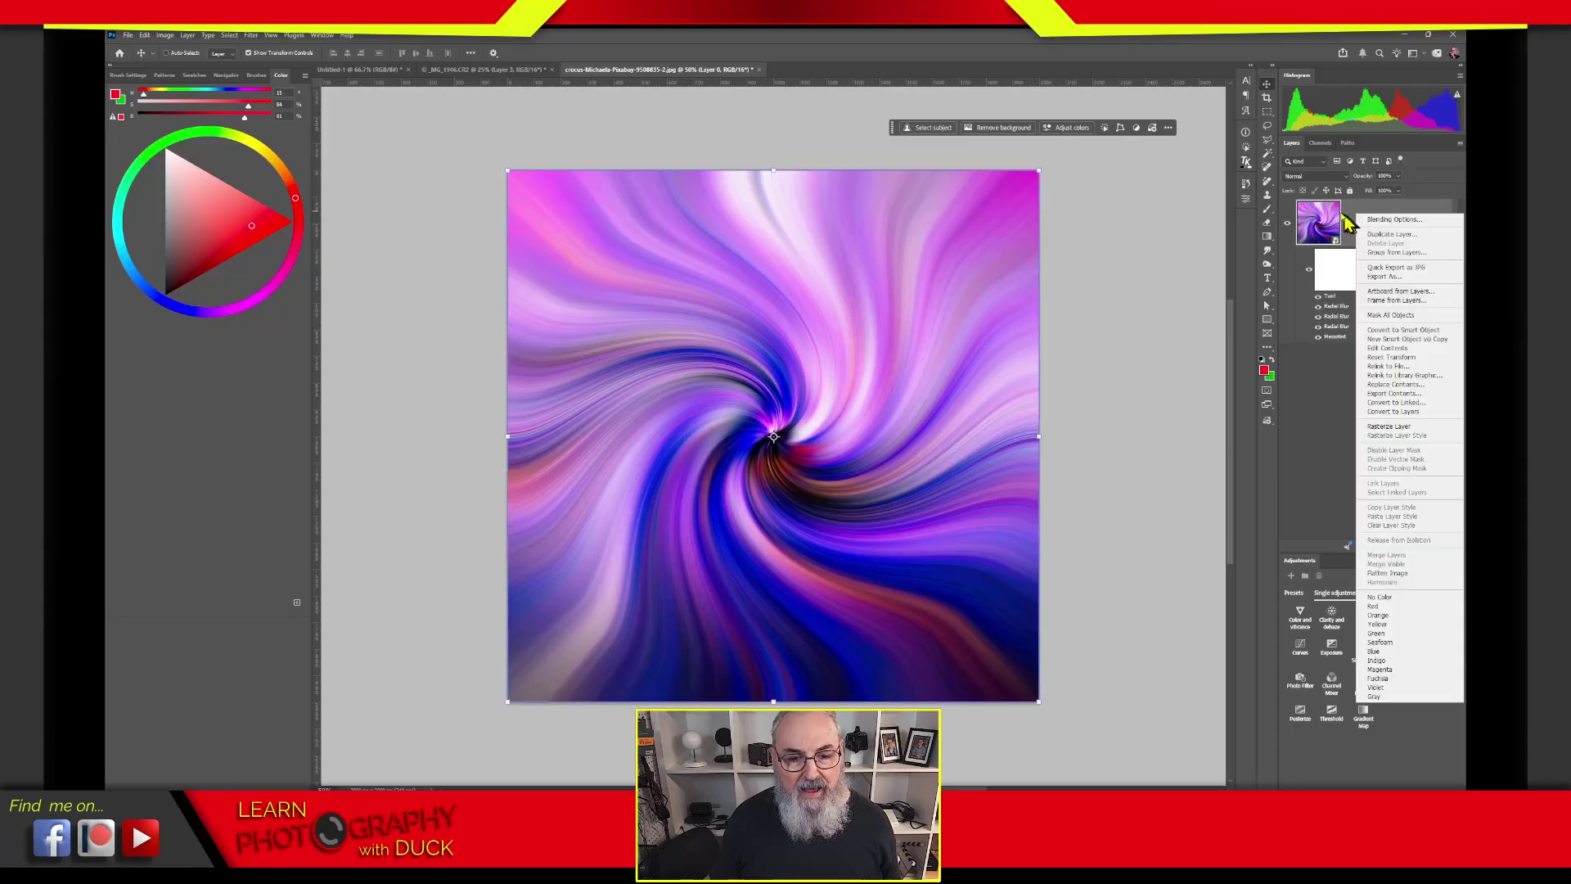
pyautogui.click(1340, 216)
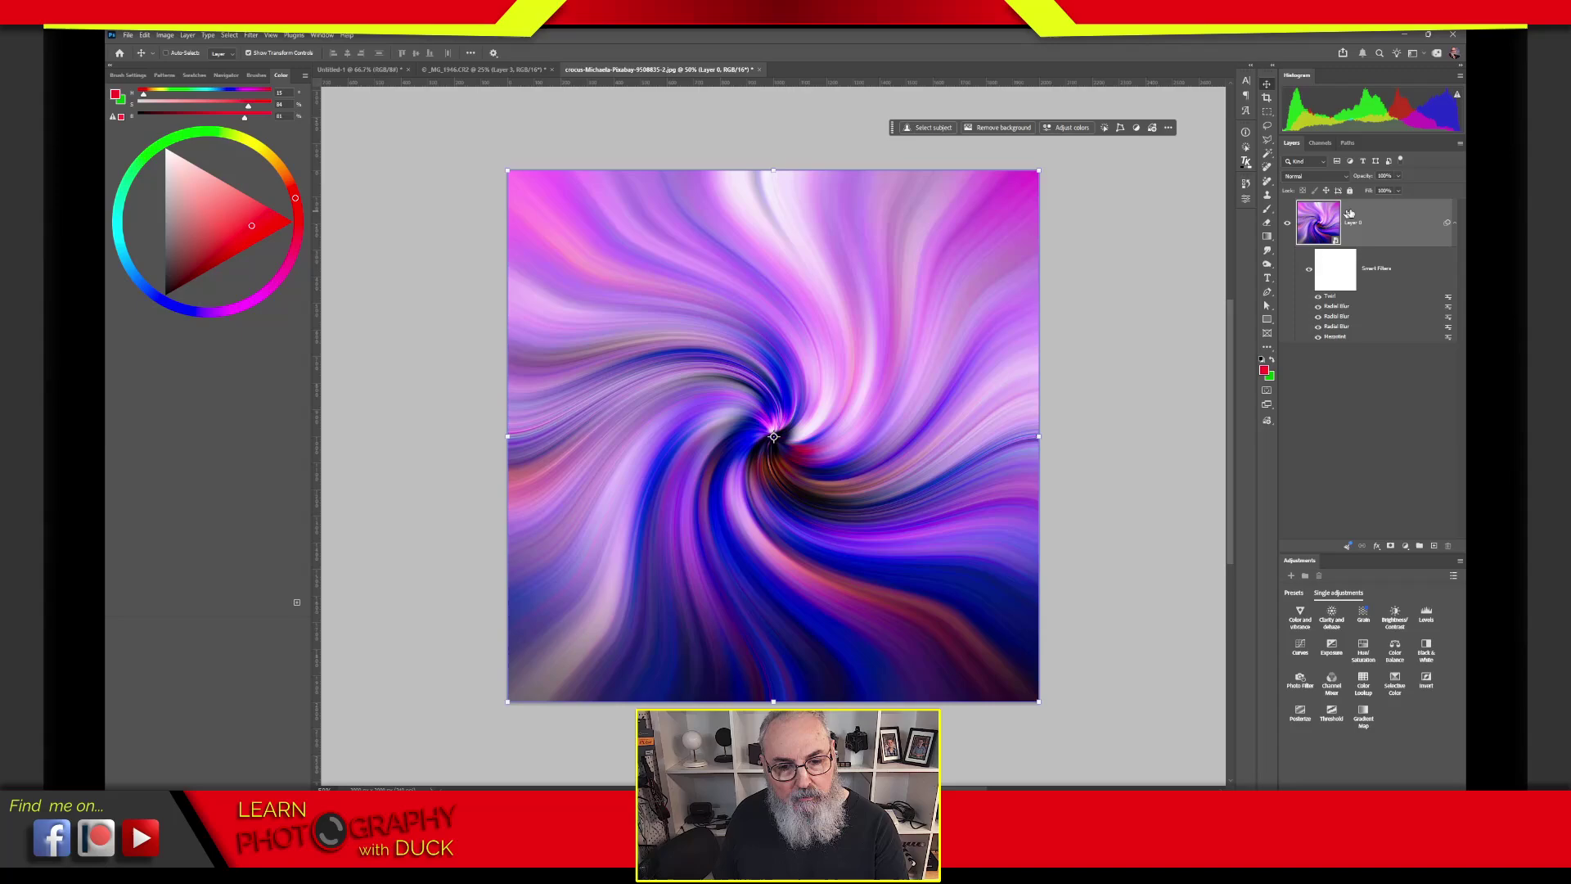
pyautogui.rightClick(1349, 213)
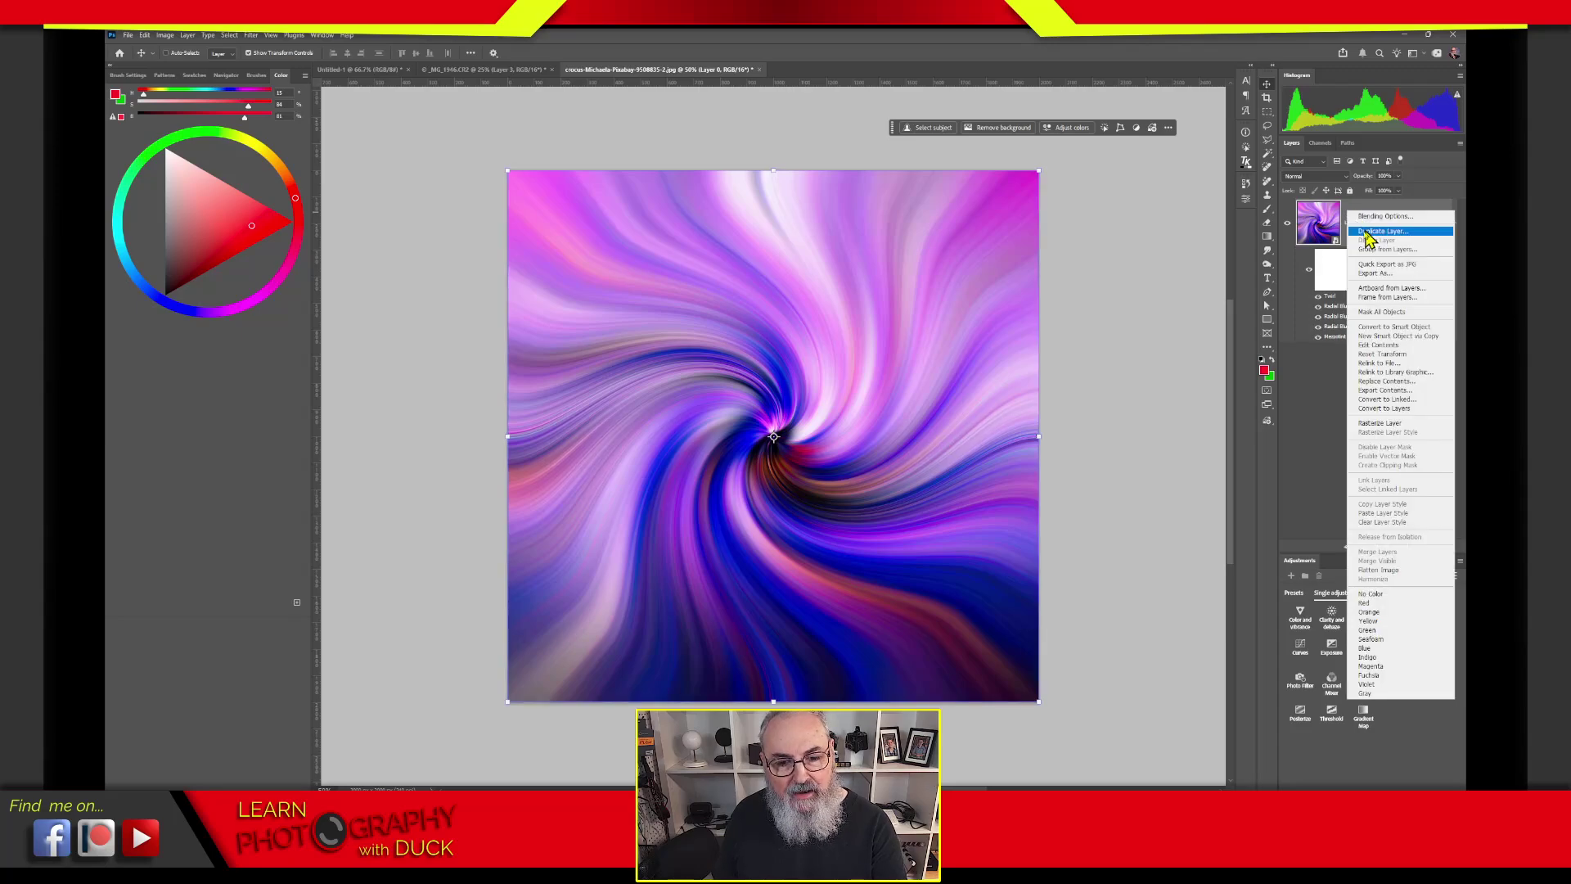
pyautogui.click(1368, 233)
pyautogui.click(907, 211)
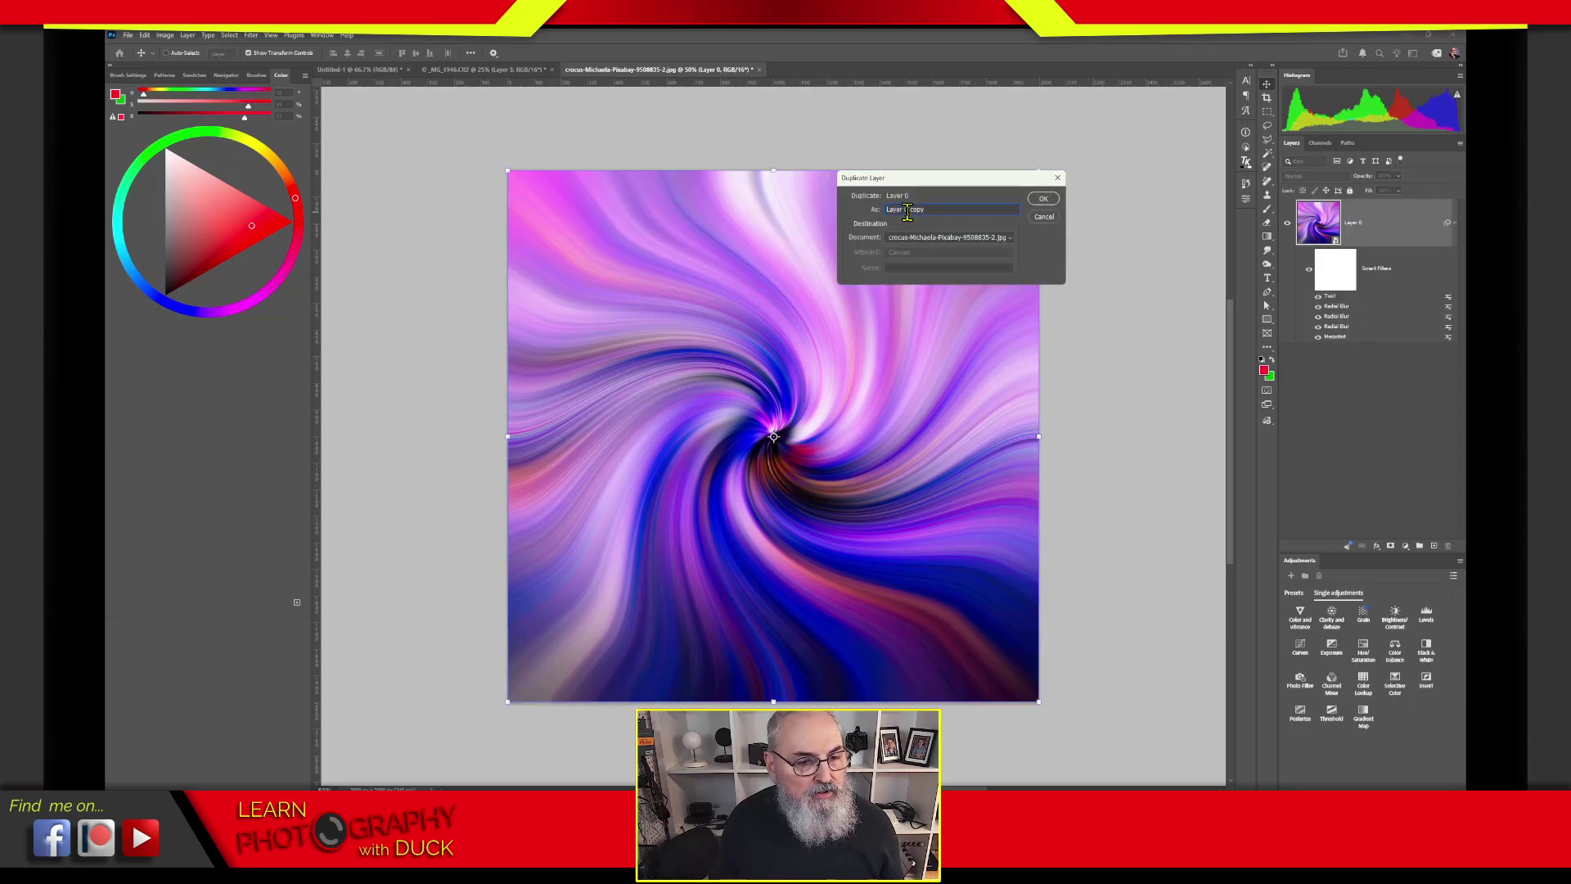
pyautogui.moveTo(904, 211); pyautogui.dragTo(974, 208)
pyautogui.write('1')
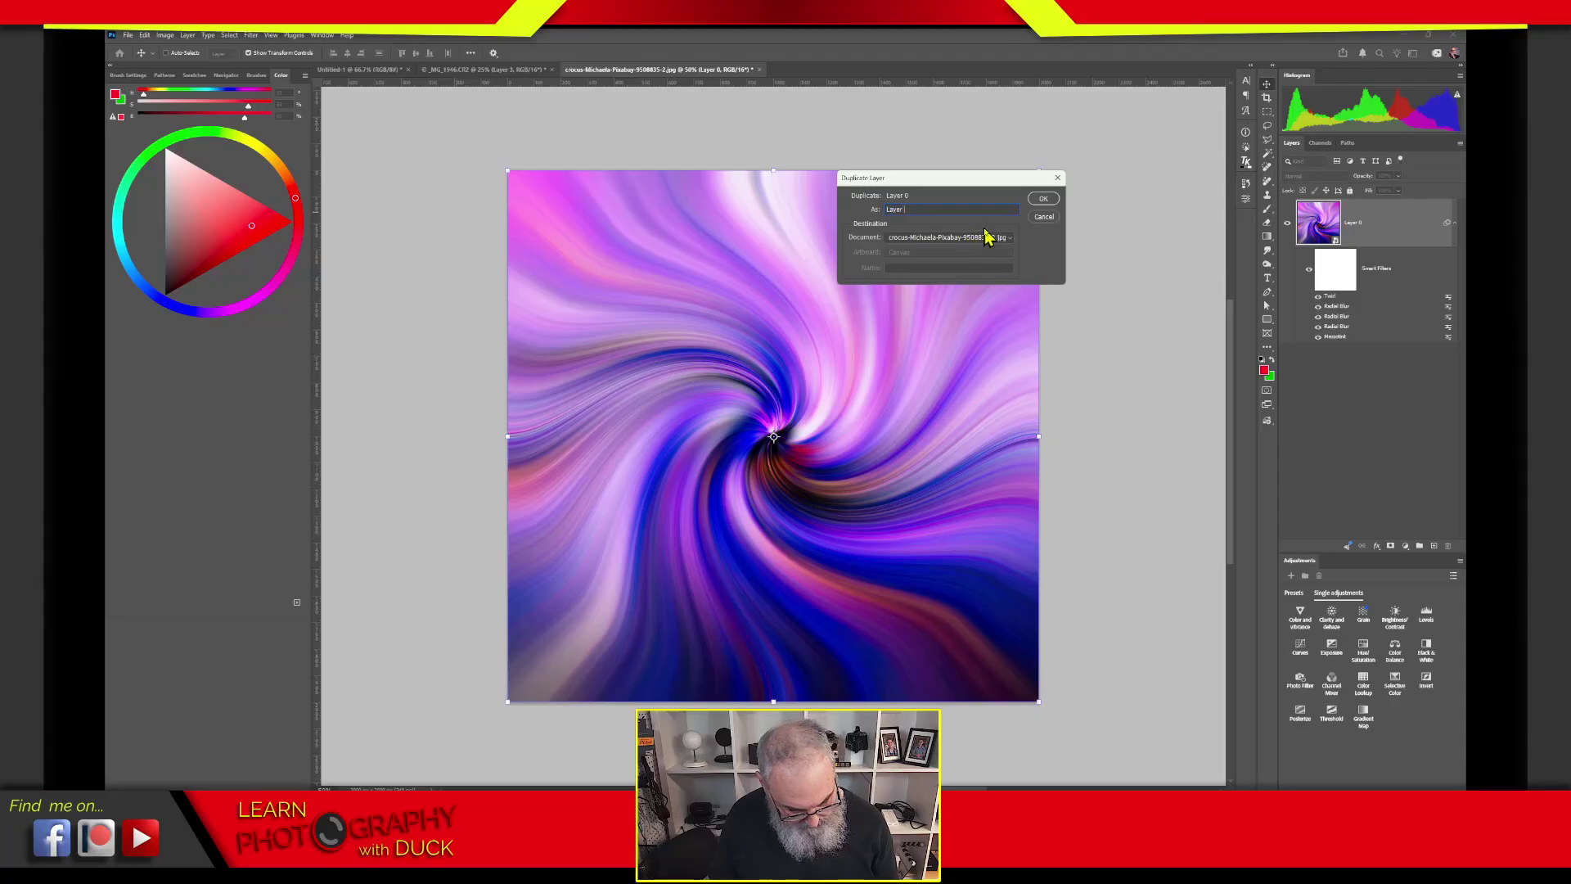
pyautogui.press('Return')
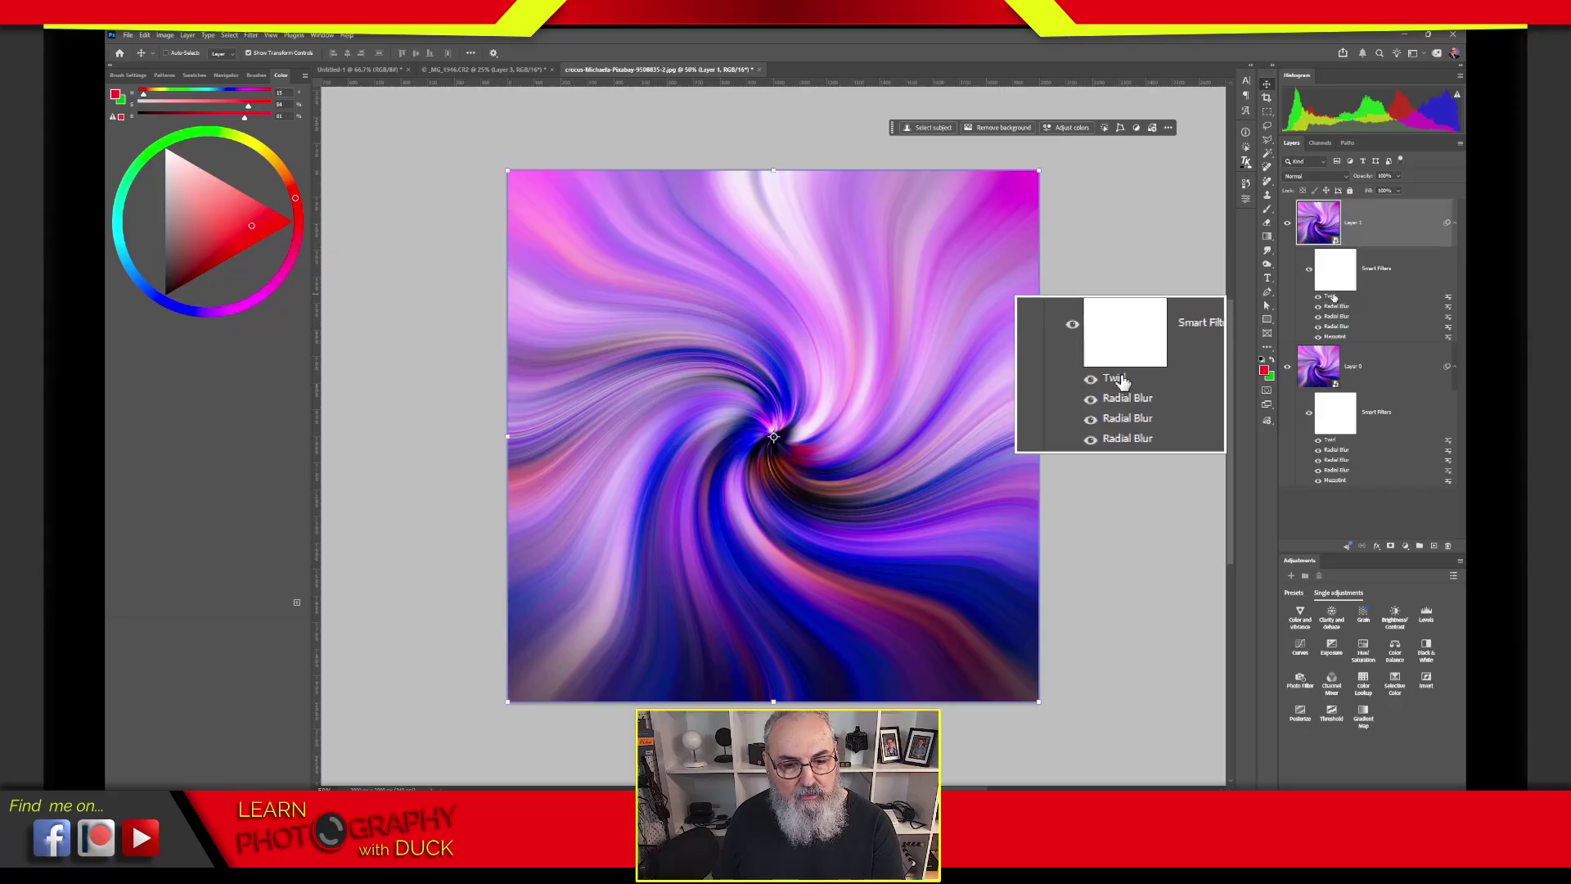
# Step: Change the Twirl smart filter angle on Layer 1 to -120 and set the layer's blend mode to Screen
pyautogui.doubleClick(1334, 296)
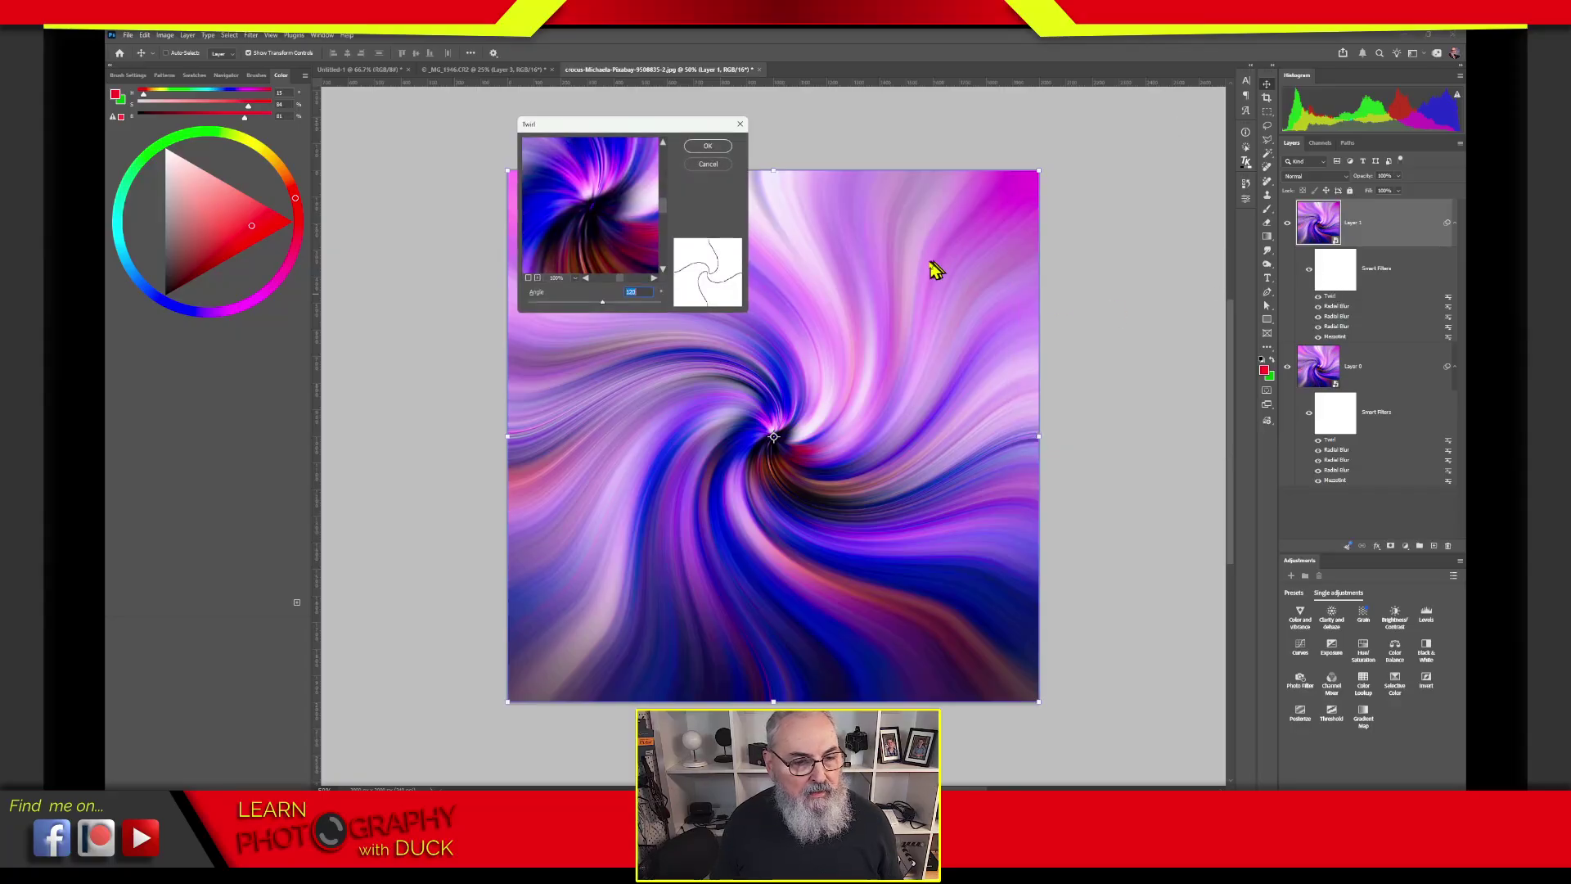
pyautogui.click(628, 302)
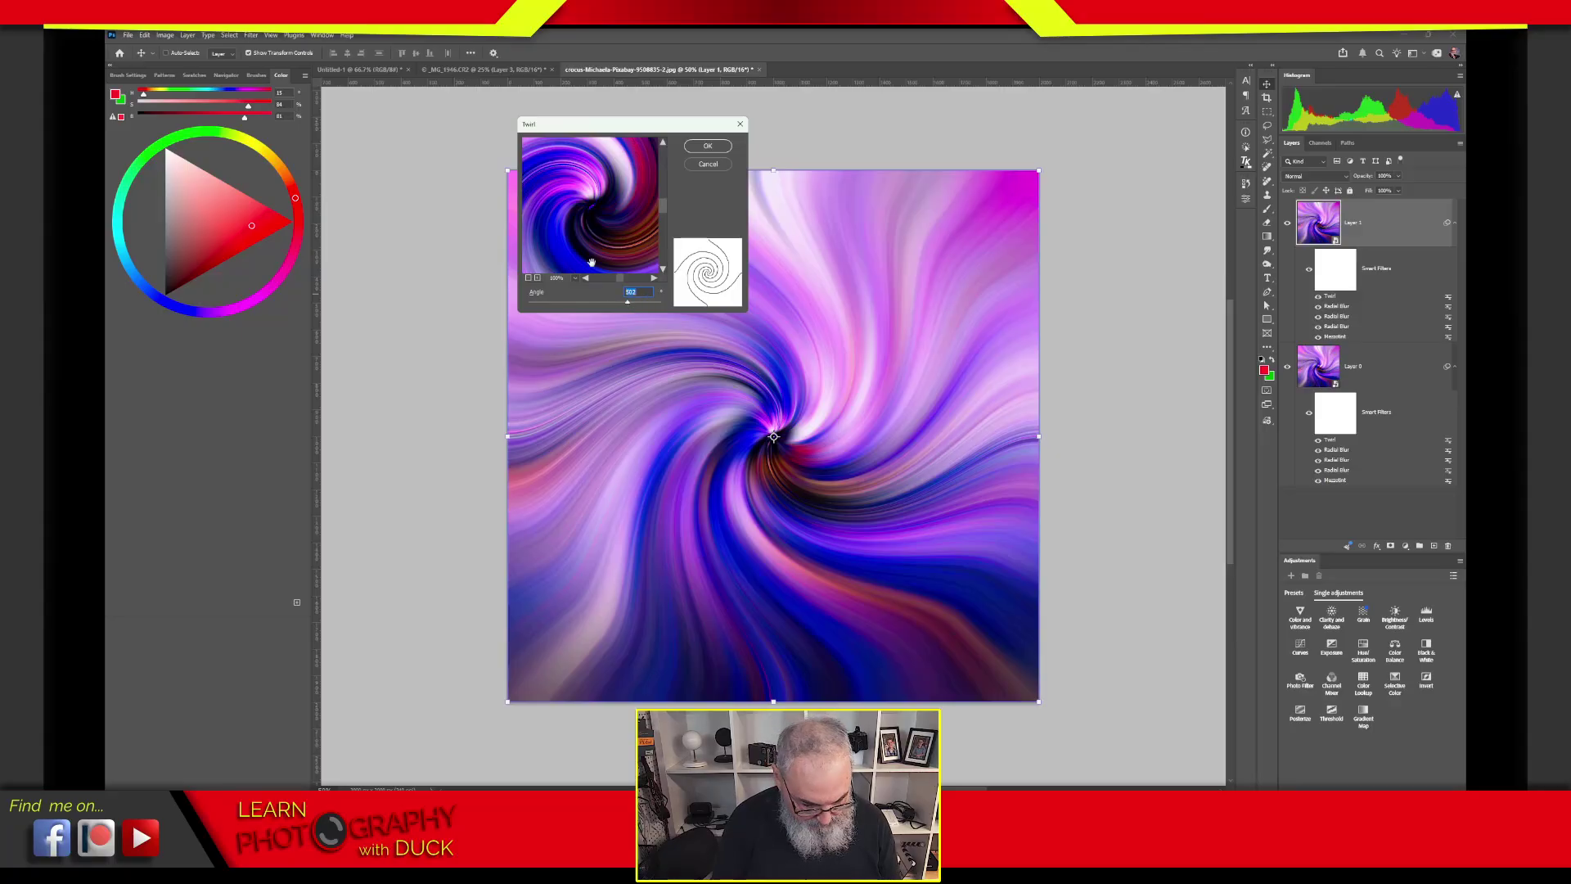
pyautogui.write('-120')
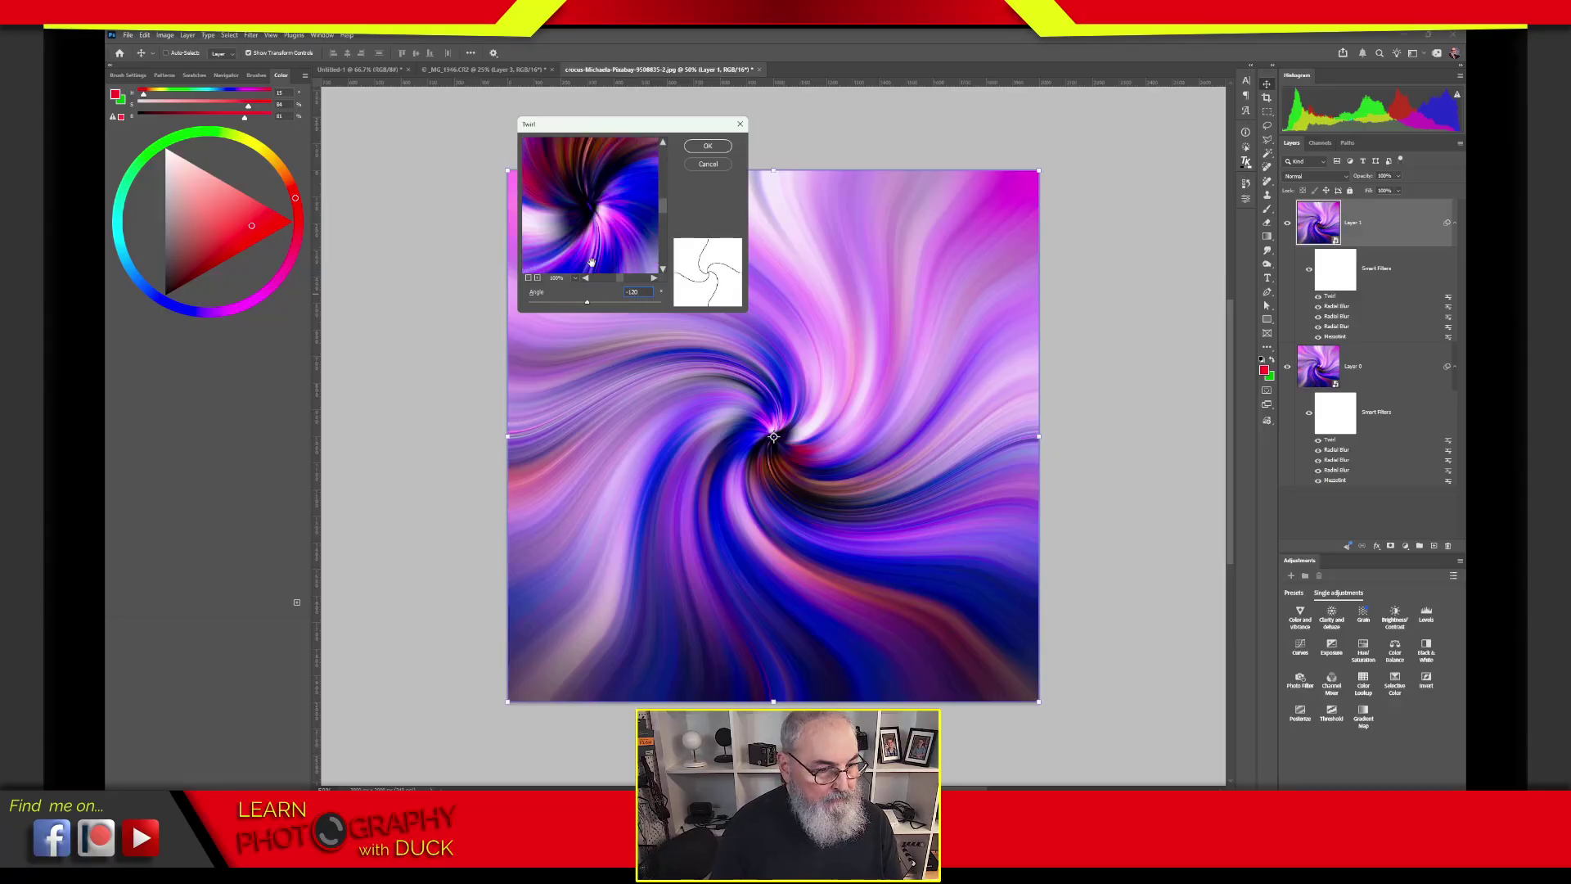
pyautogui.press('Return')
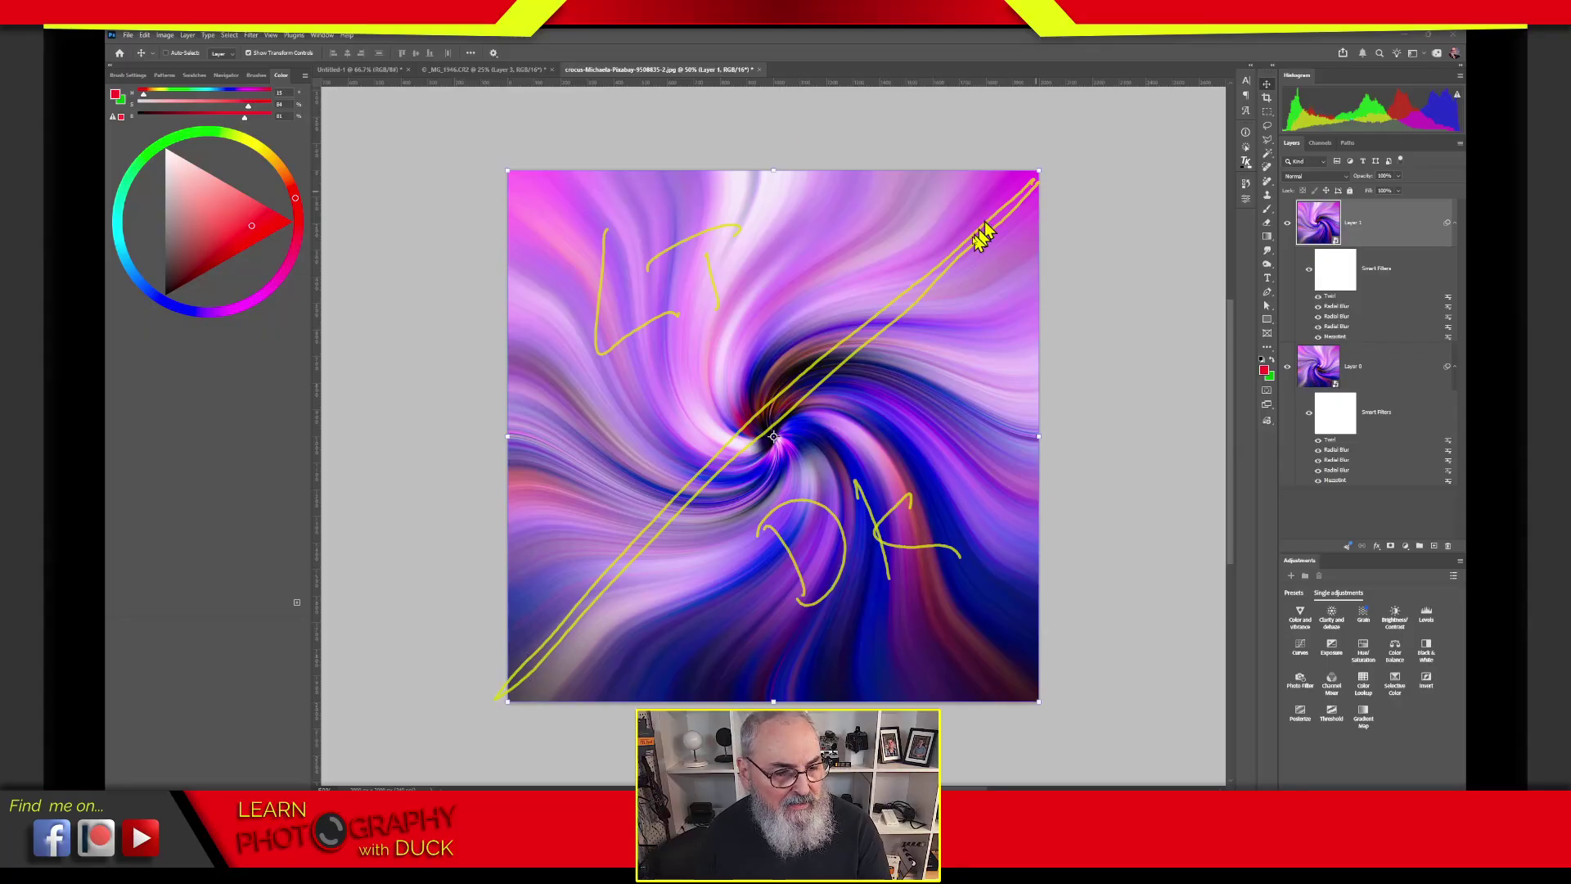
pyautogui.press('Escape')
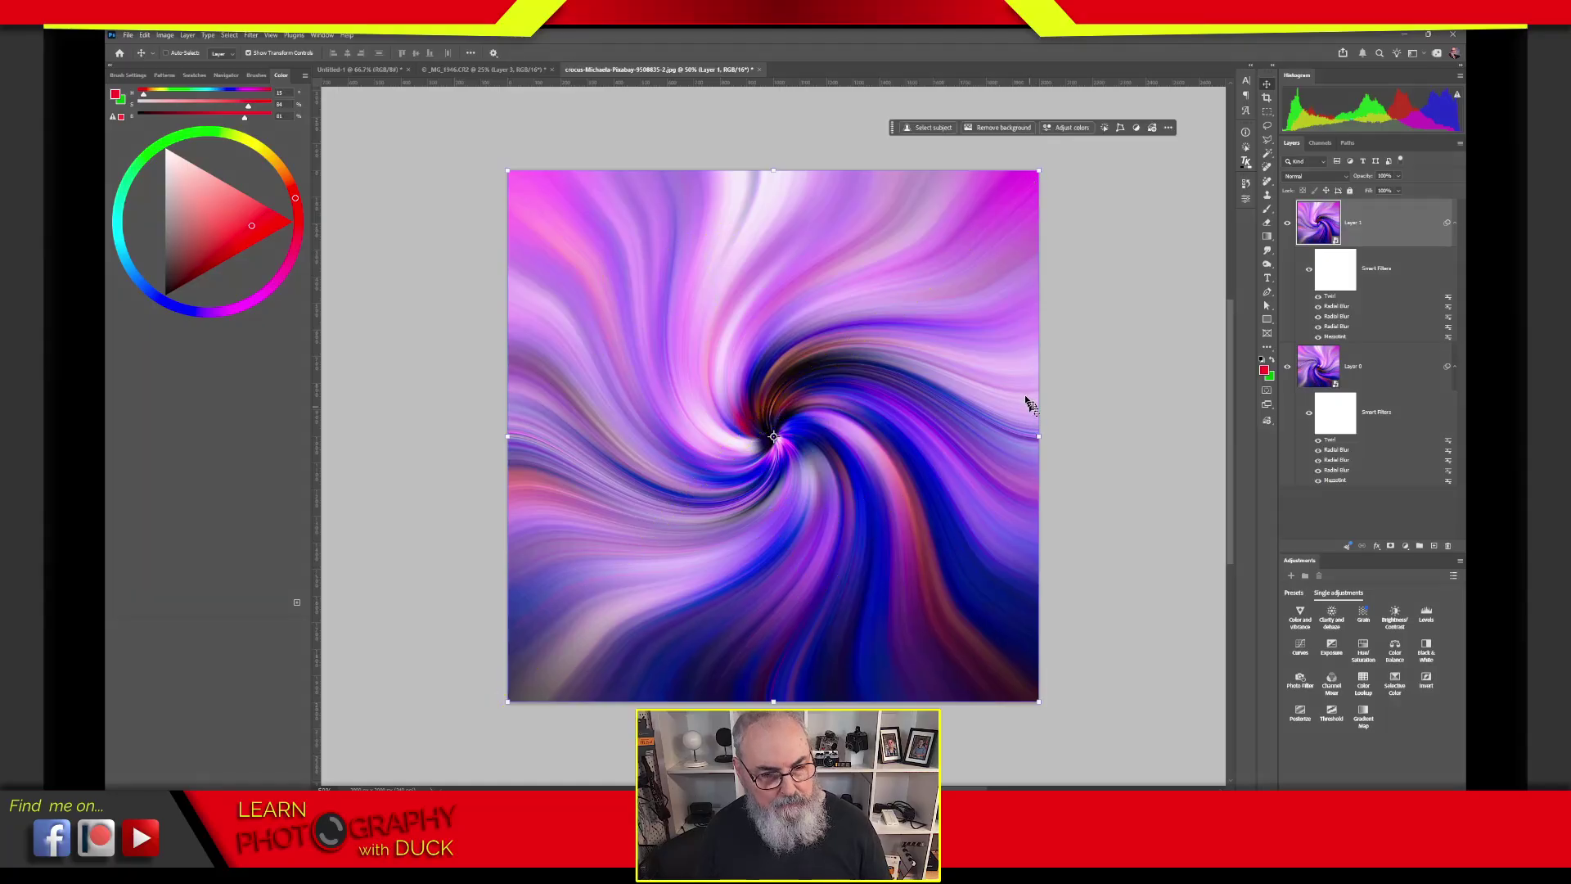
pyautogui.click(1321, 177)
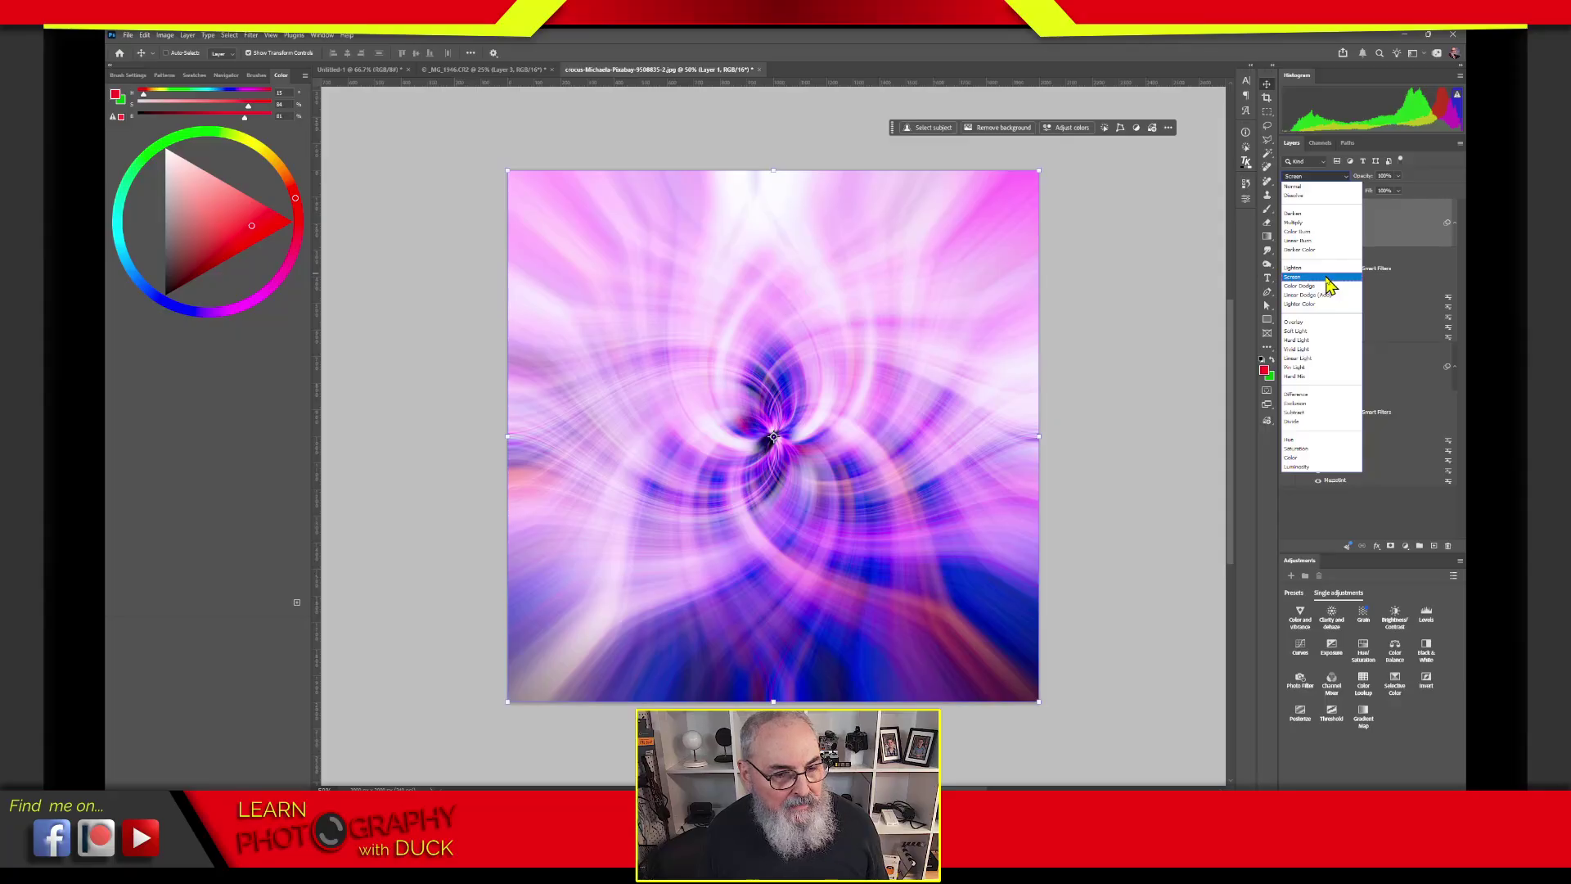
pyautogui.click(1328, 278)
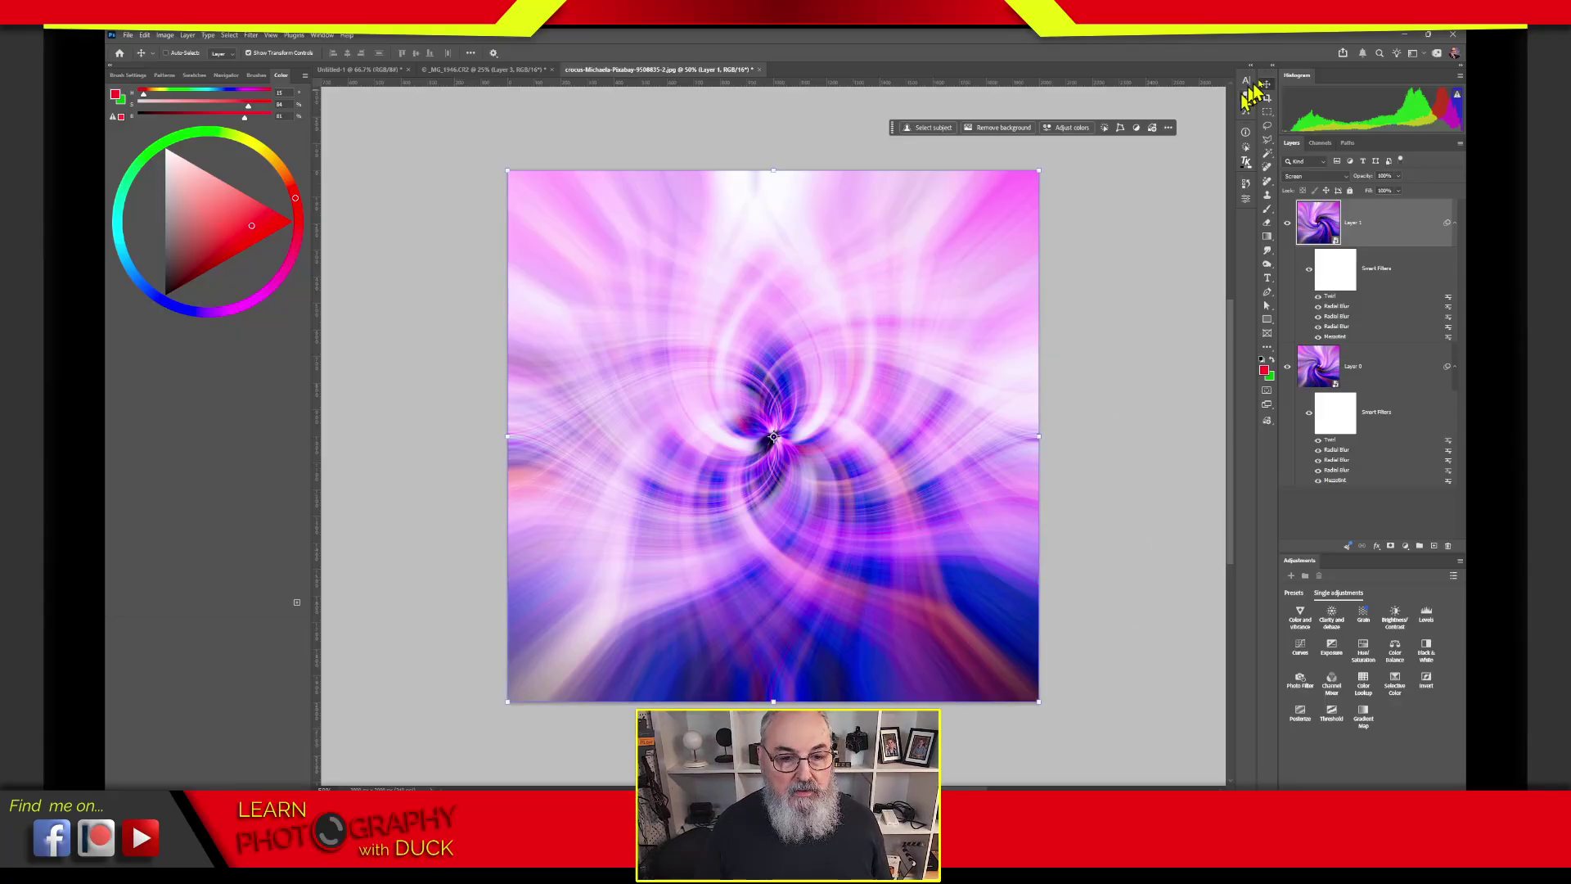
pyautogui.click(1268, 127)
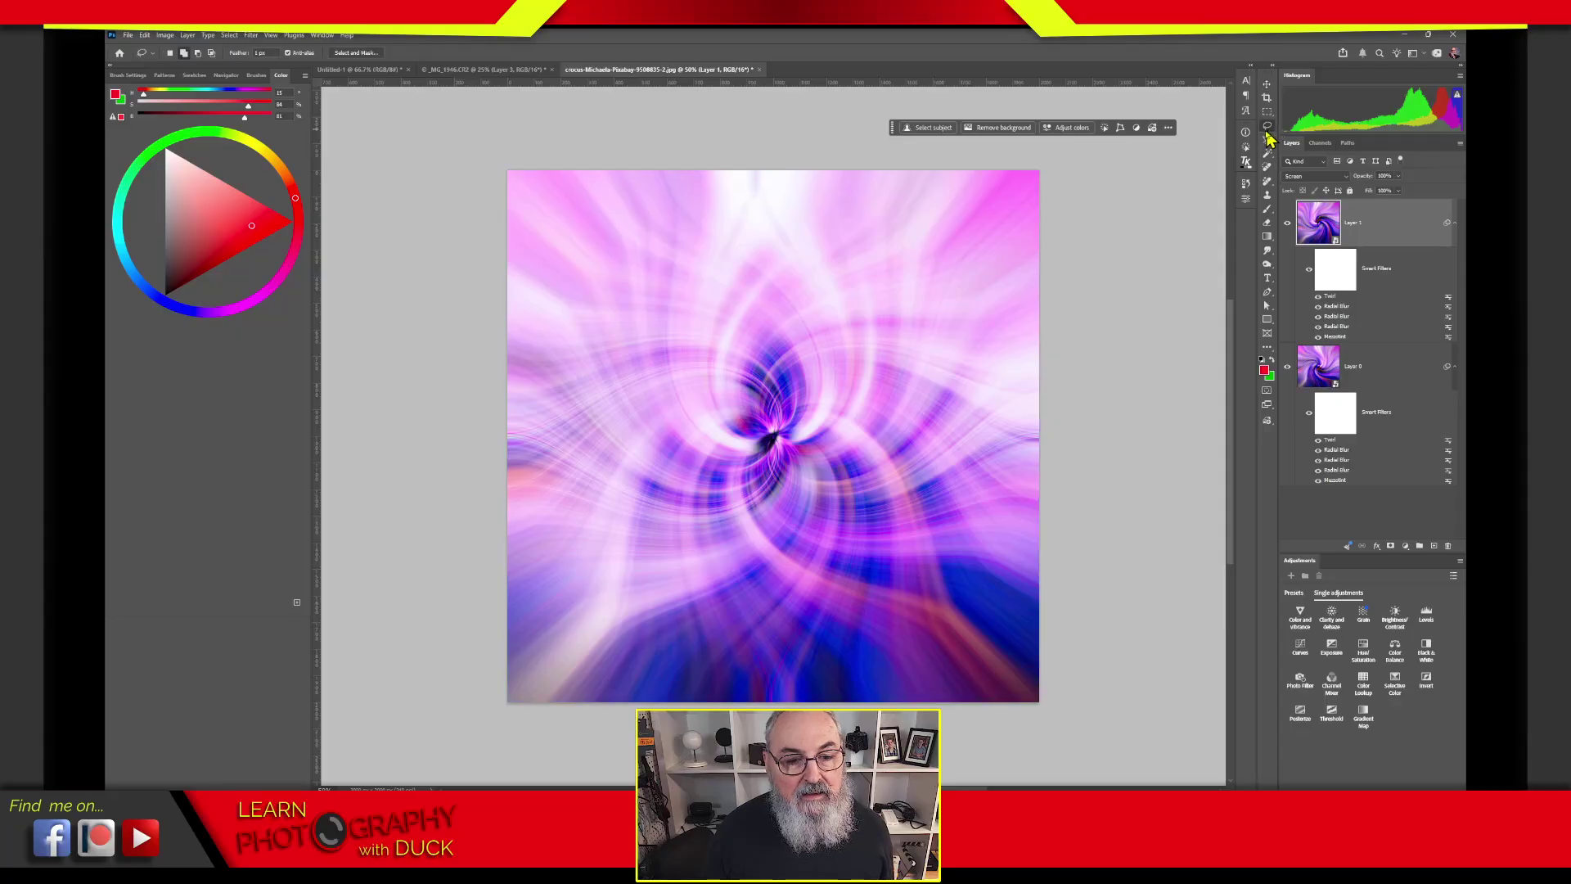
pyautogui.click(1267, 141)
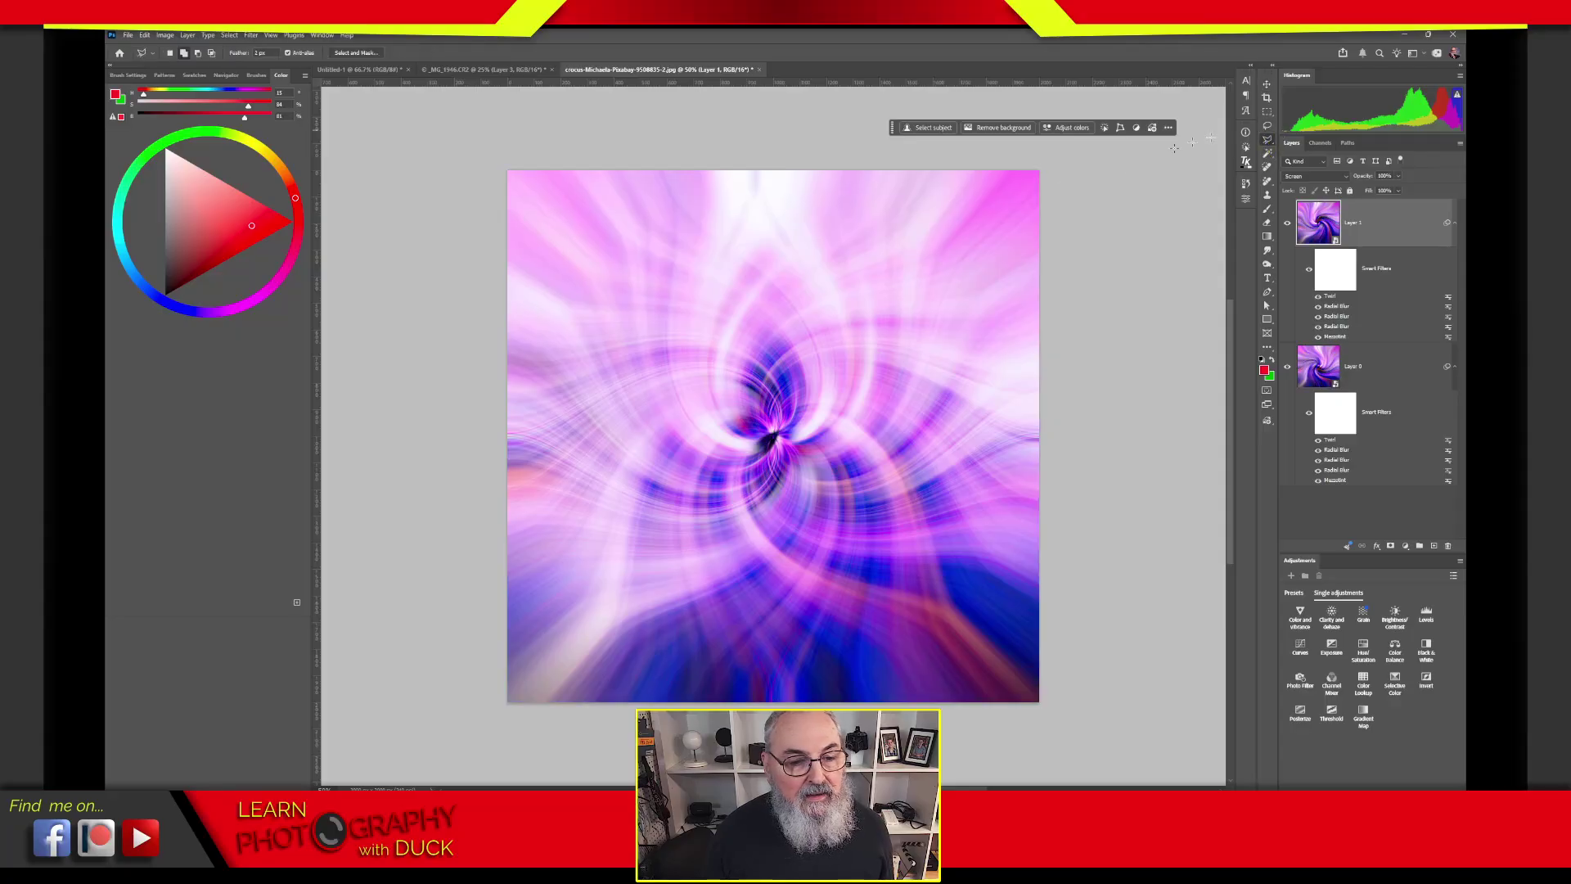
pyautogui.click(1040, 167)
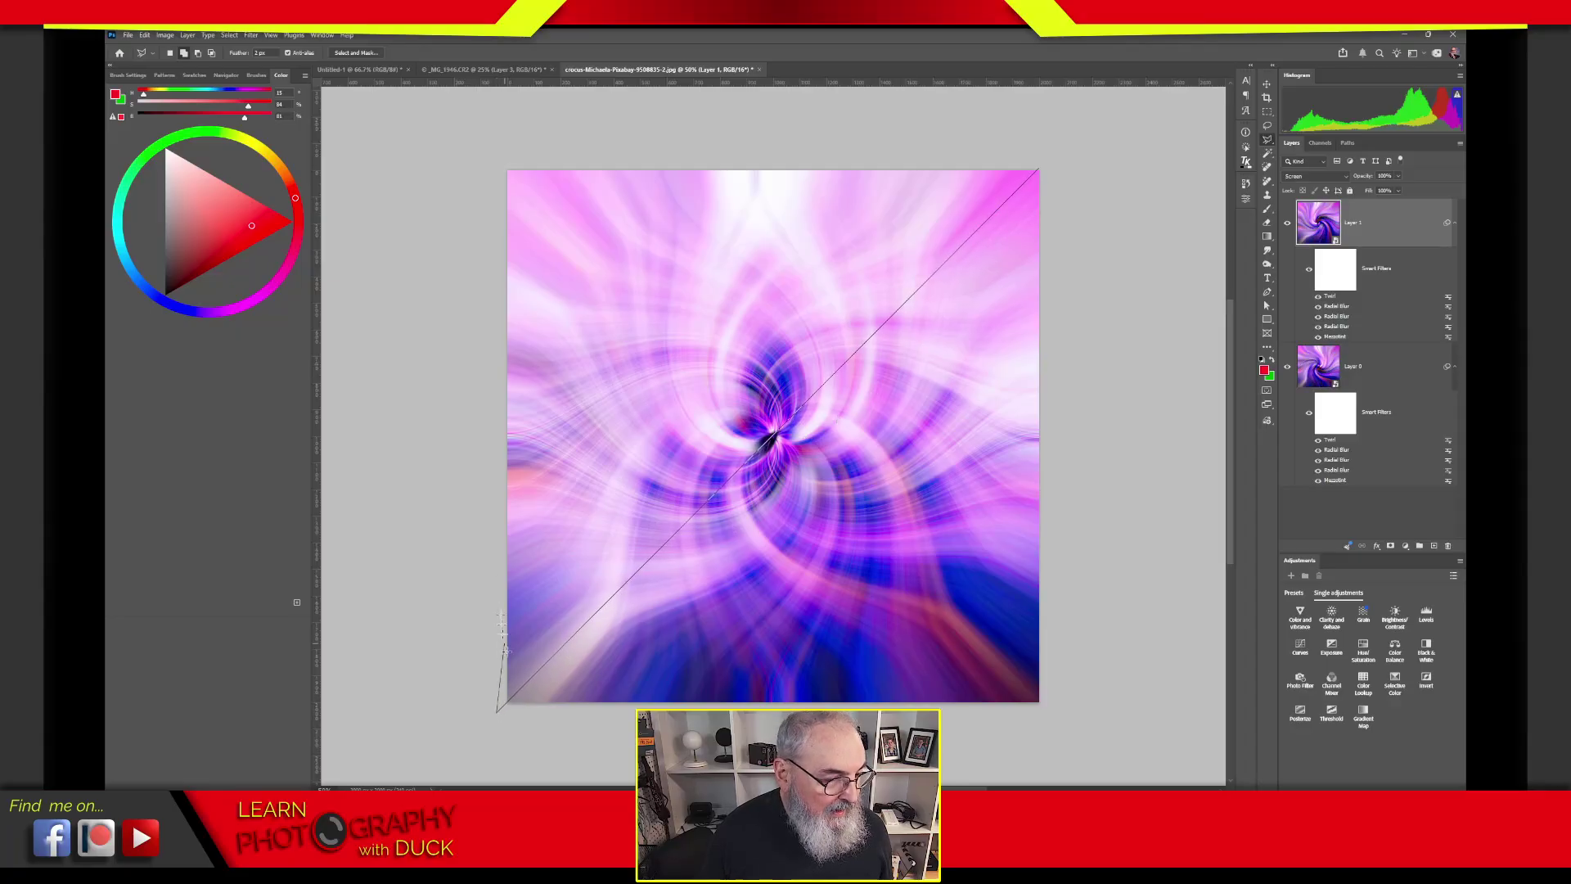
pyautogui.click(480, 161)
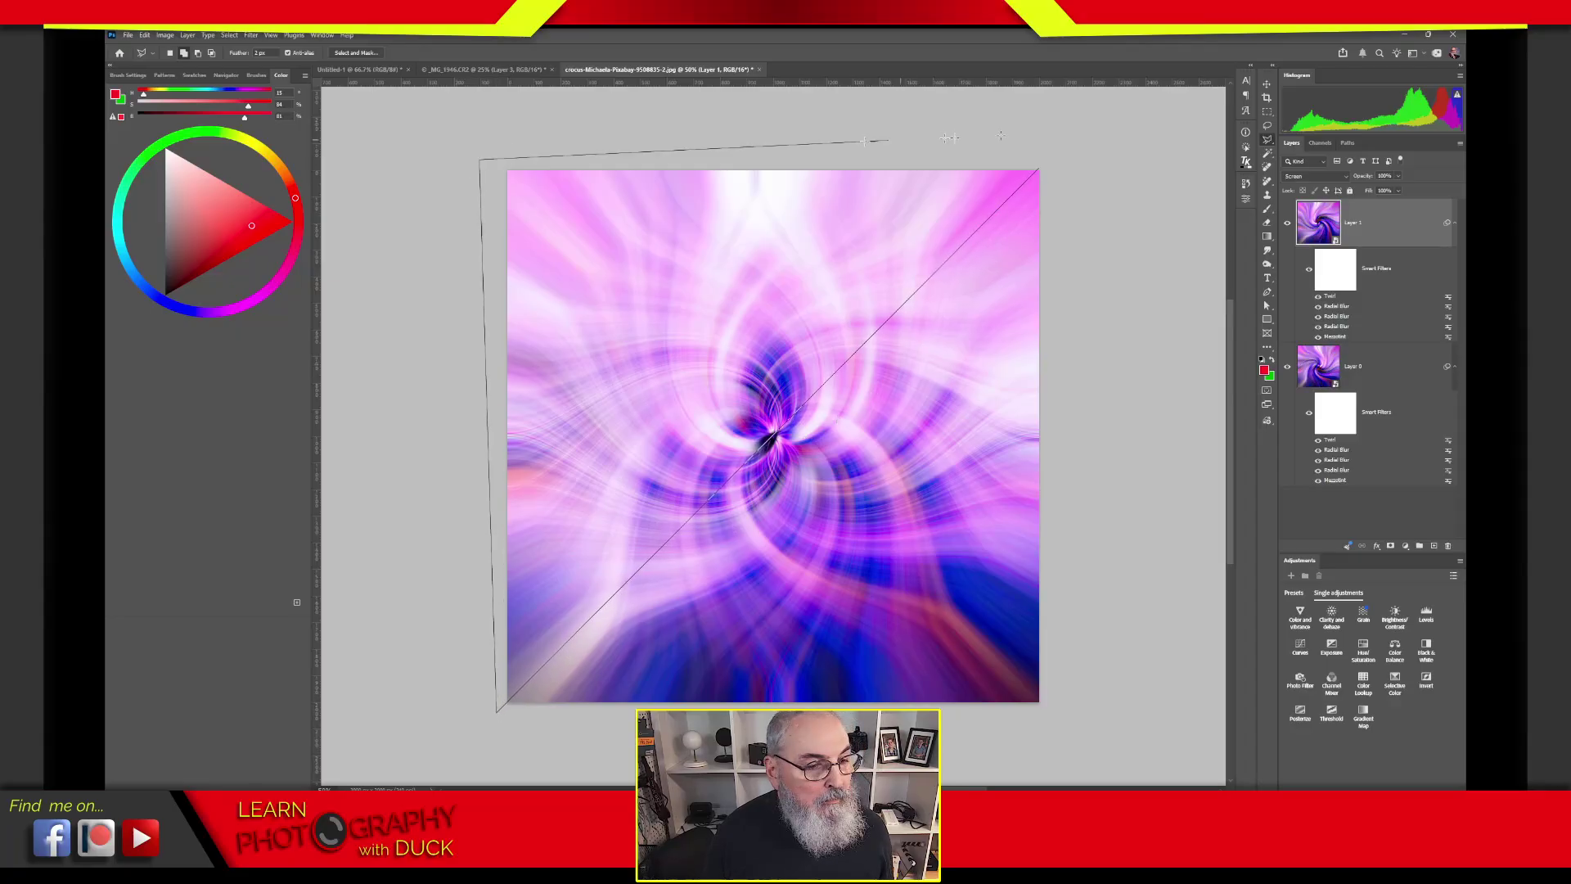
pyautogui.click(1043, 160)
pyautogui.click(1041, 173)
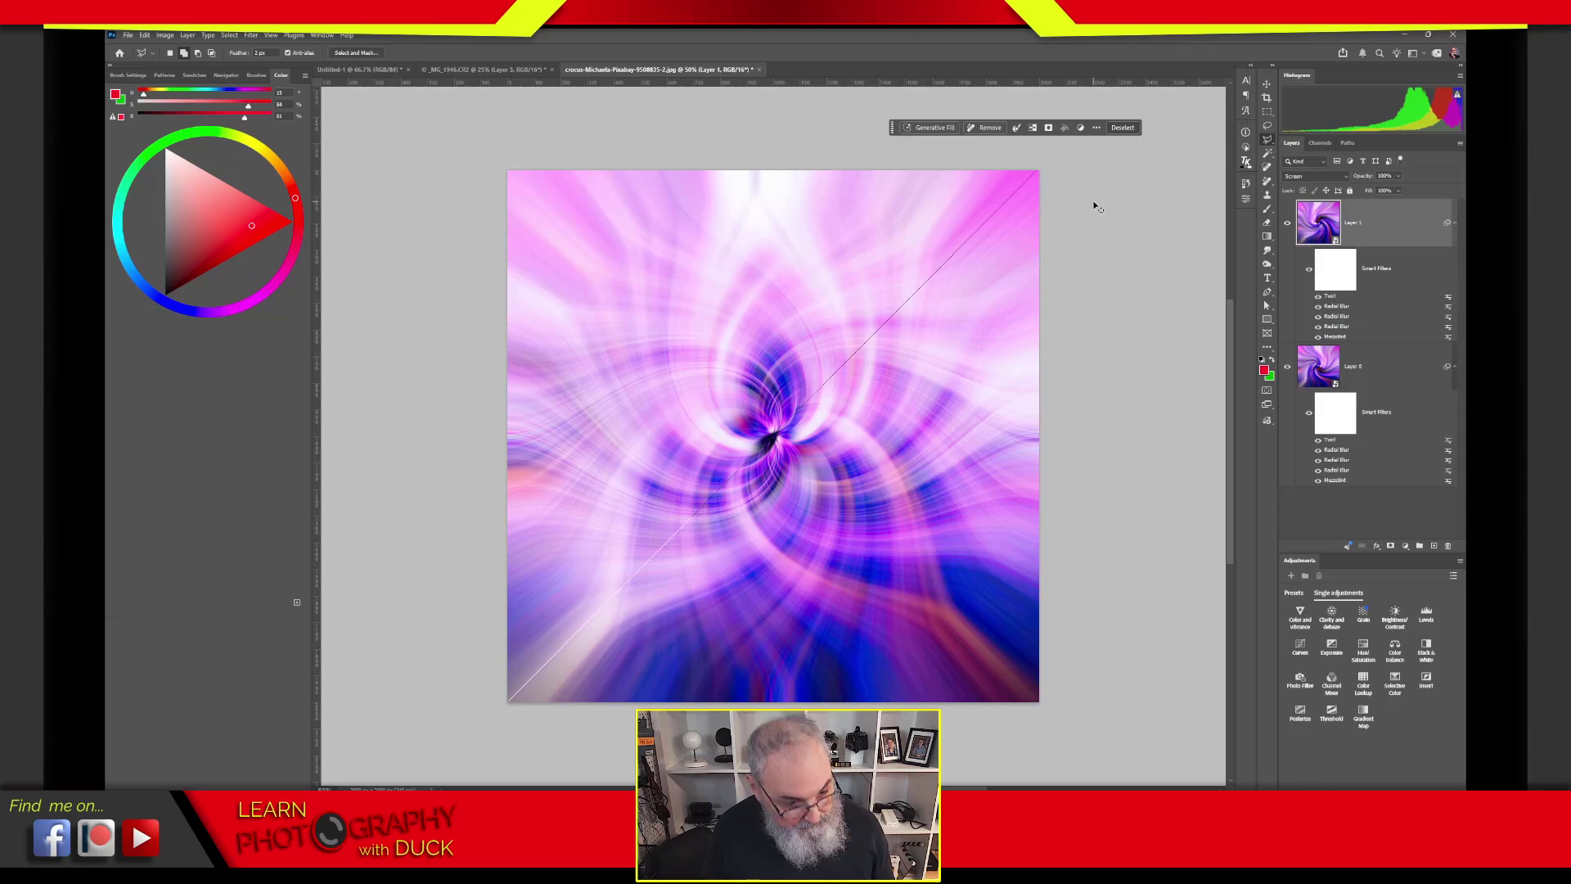
pyautogui.hotkey('ctrl', 'd')
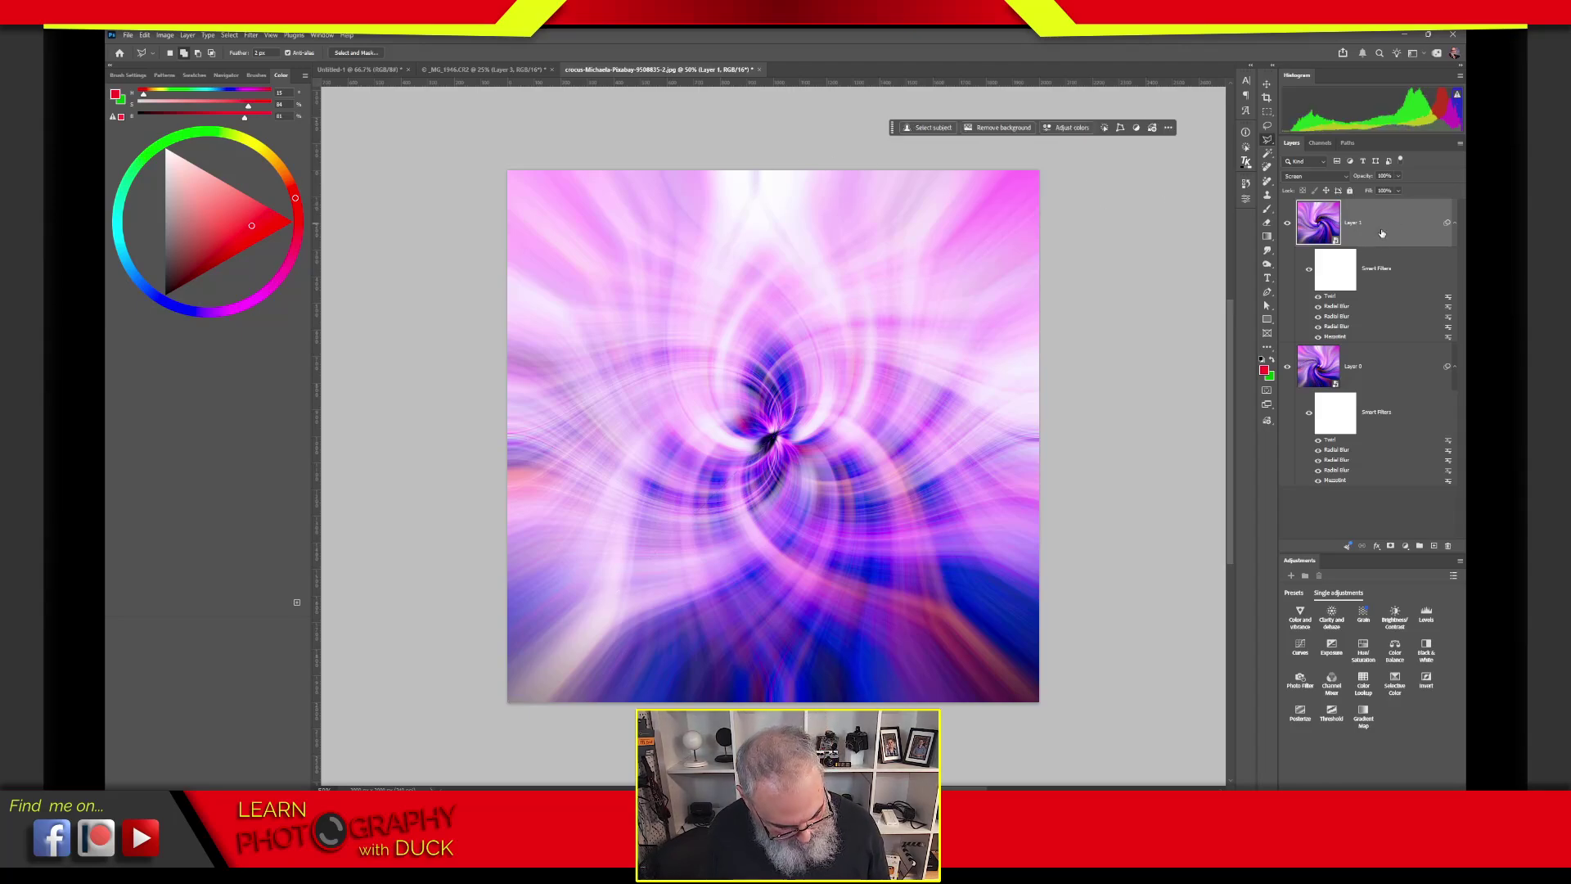
# Step: Stamp all visible layers into a new merged layer above Layer 1
pyautogui.hotkey('ctrl', 'shift', 'alt', 'e')
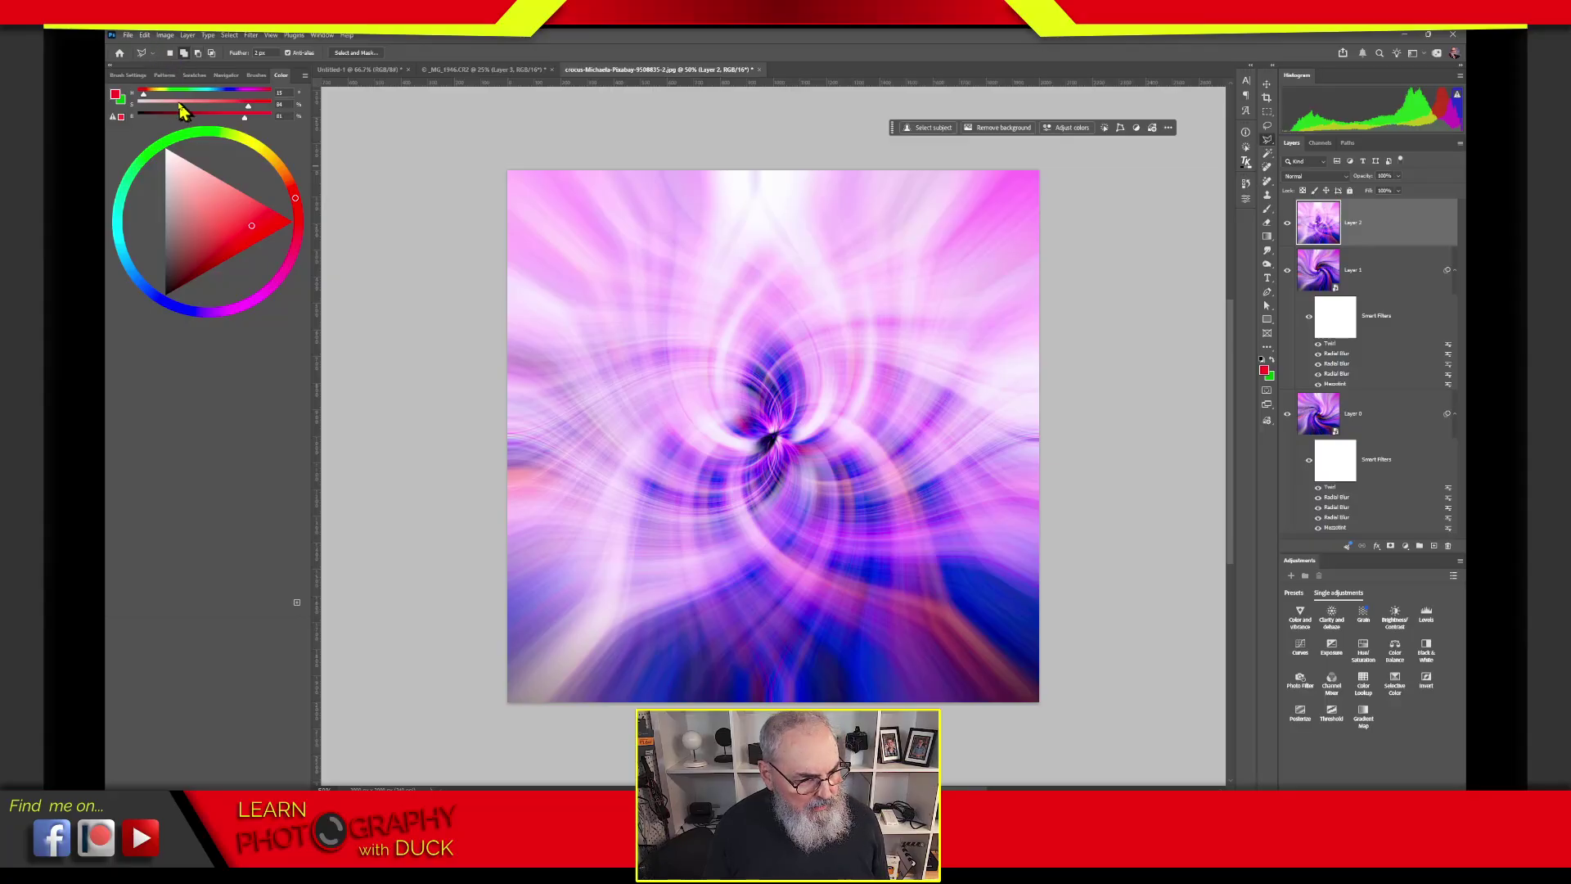
pyautogui.click(145, 36)
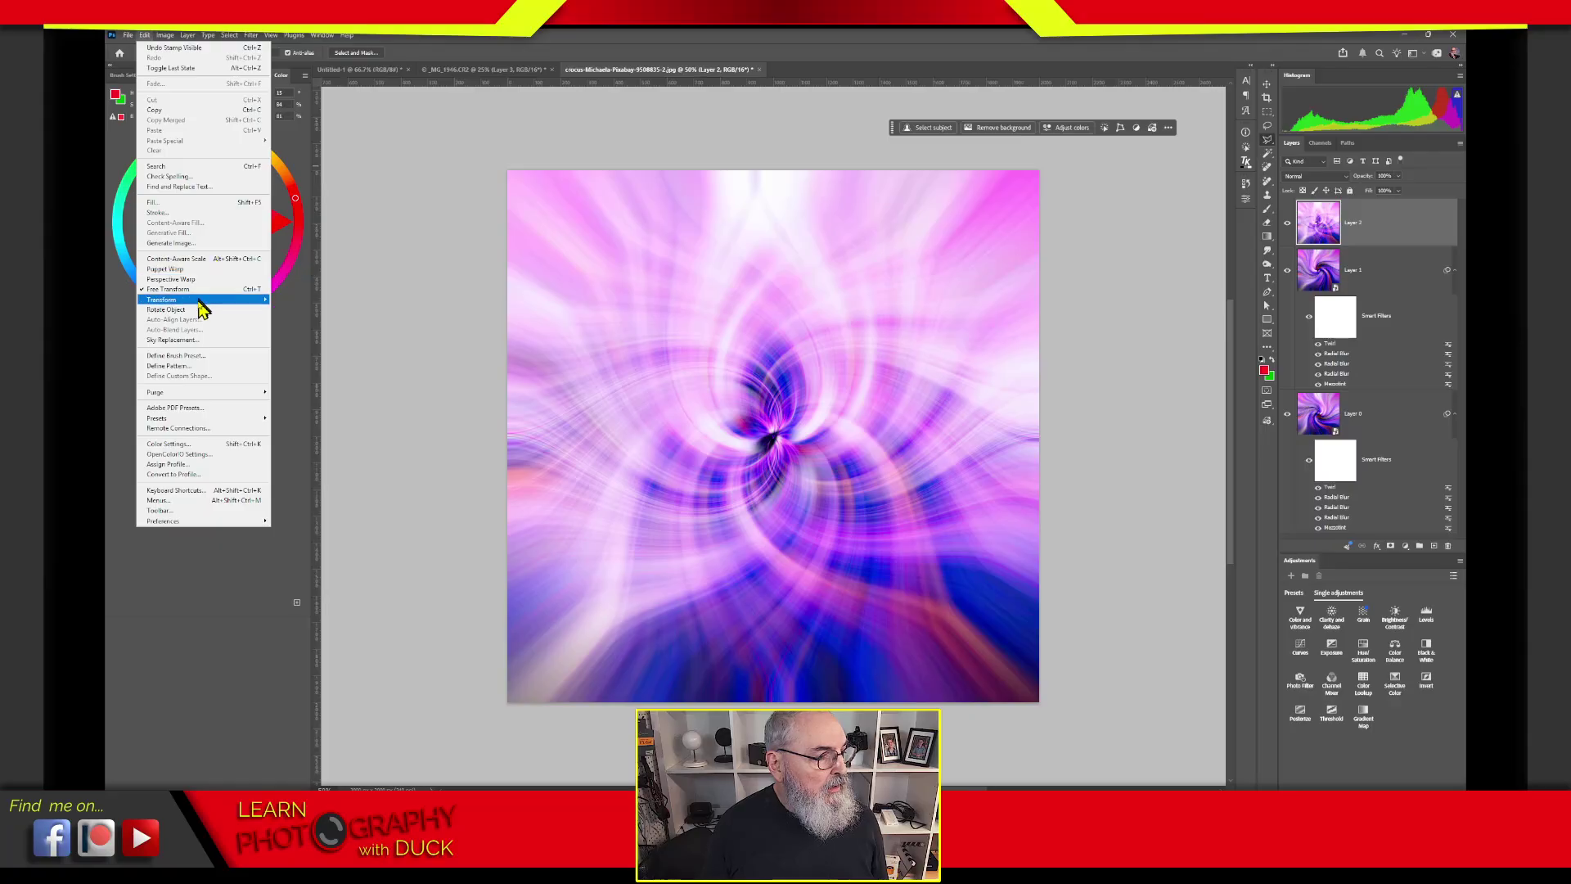
pyautogui.moveTo(206, 306)
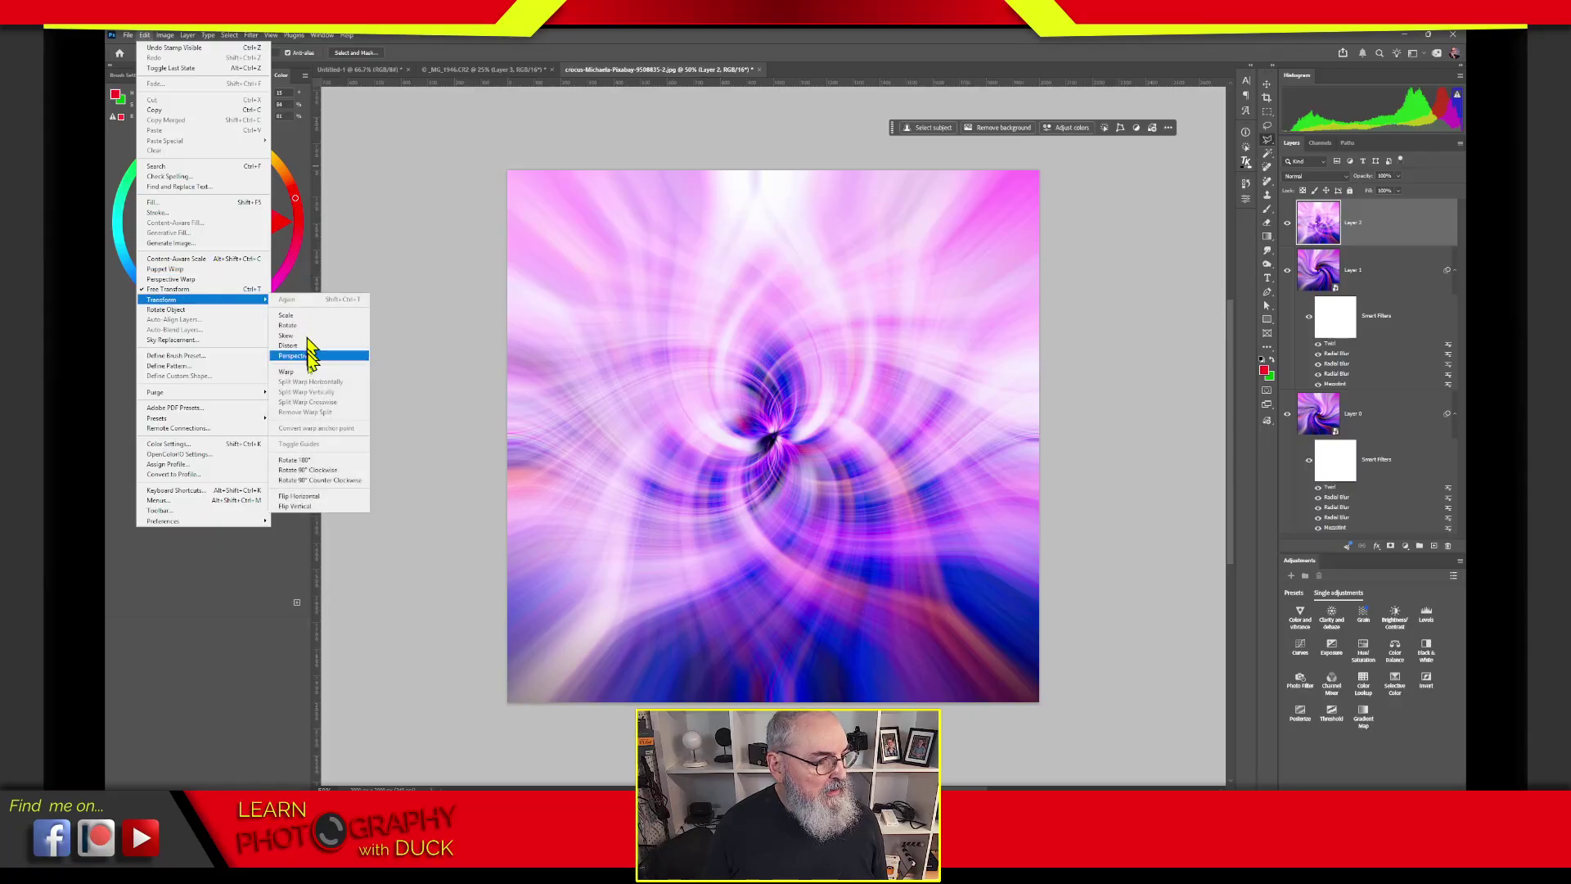
pyautogui.click(322, 498)
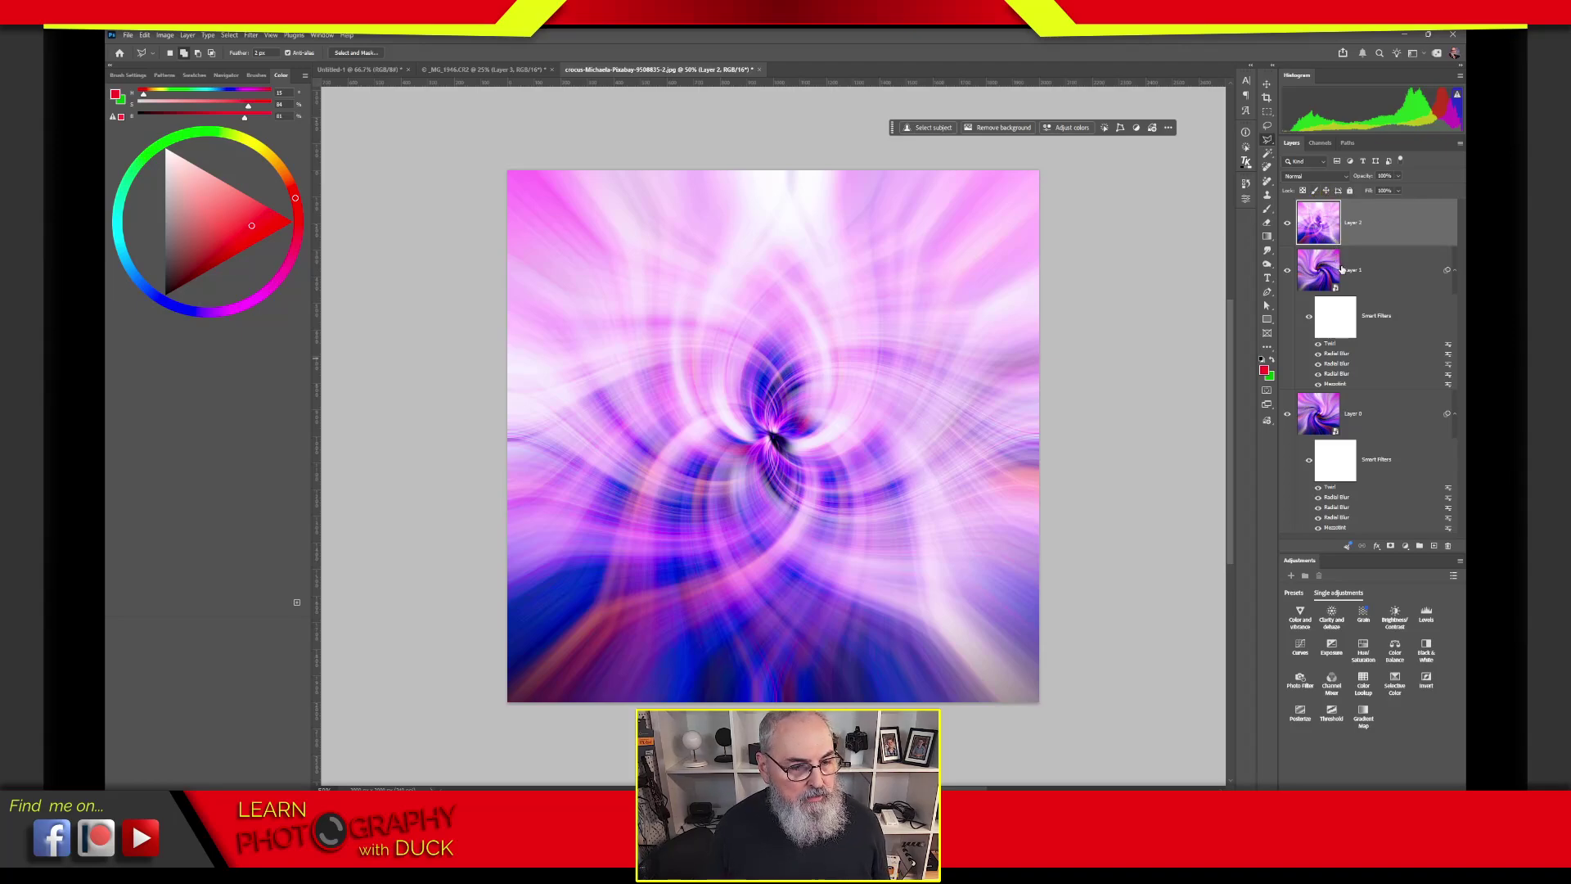
pyautogui.moveTo(1267, 112); pyautogui.dragTo(1275, 126)
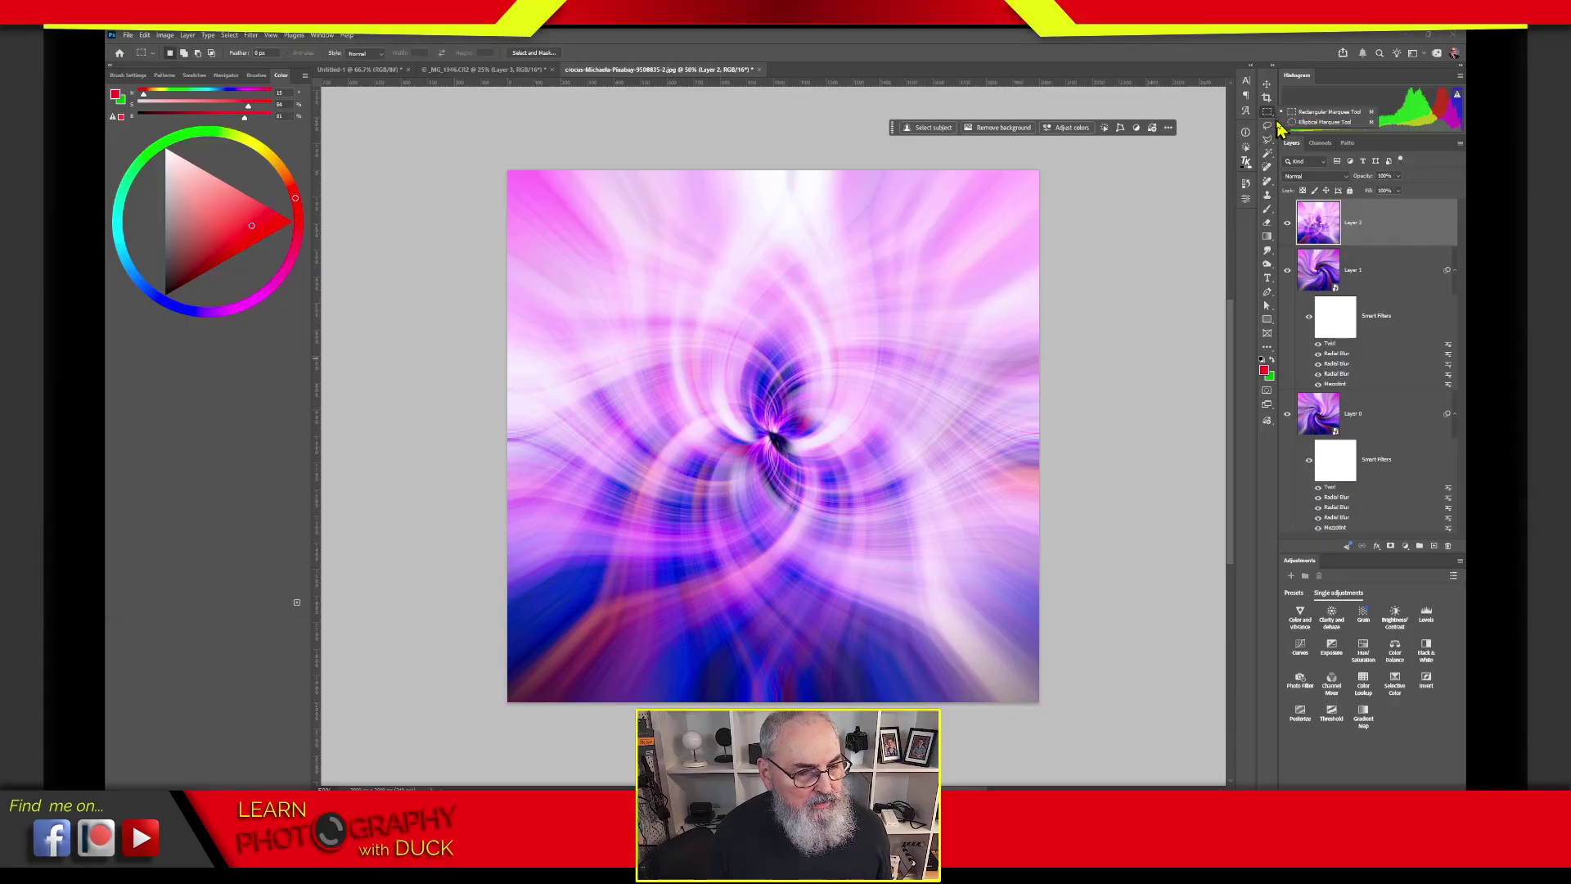
pyautogui.click(1337, 302)
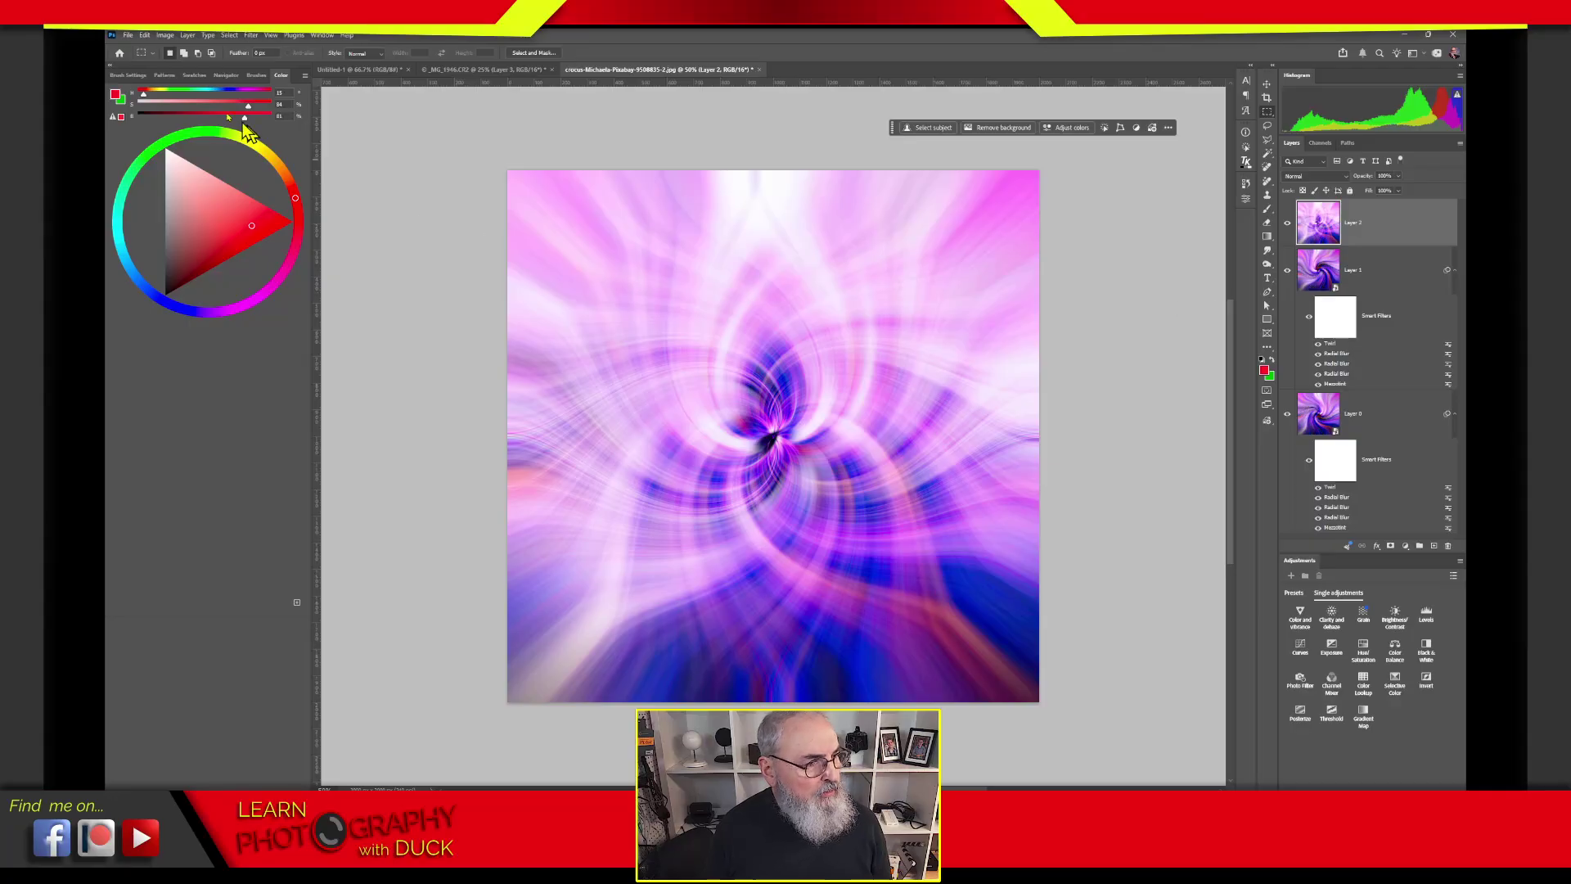
# Step: Flip the merged top layer vertically and switch to the Polygonal Lasso tool
pyautogui.click(144, 35)
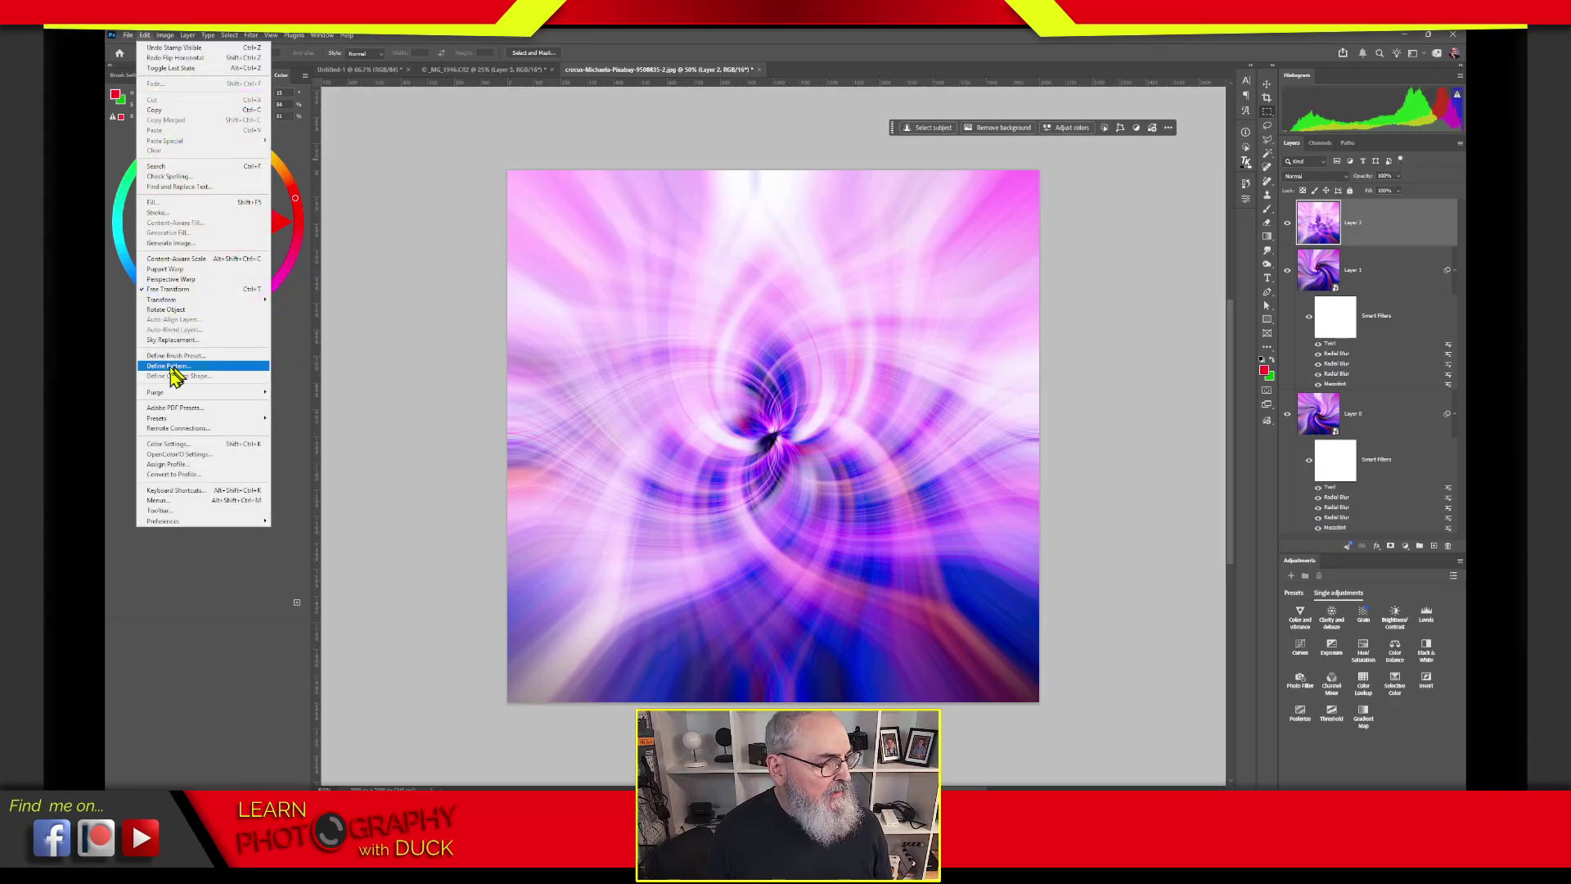
pyautogui.moveTo(194, 301)
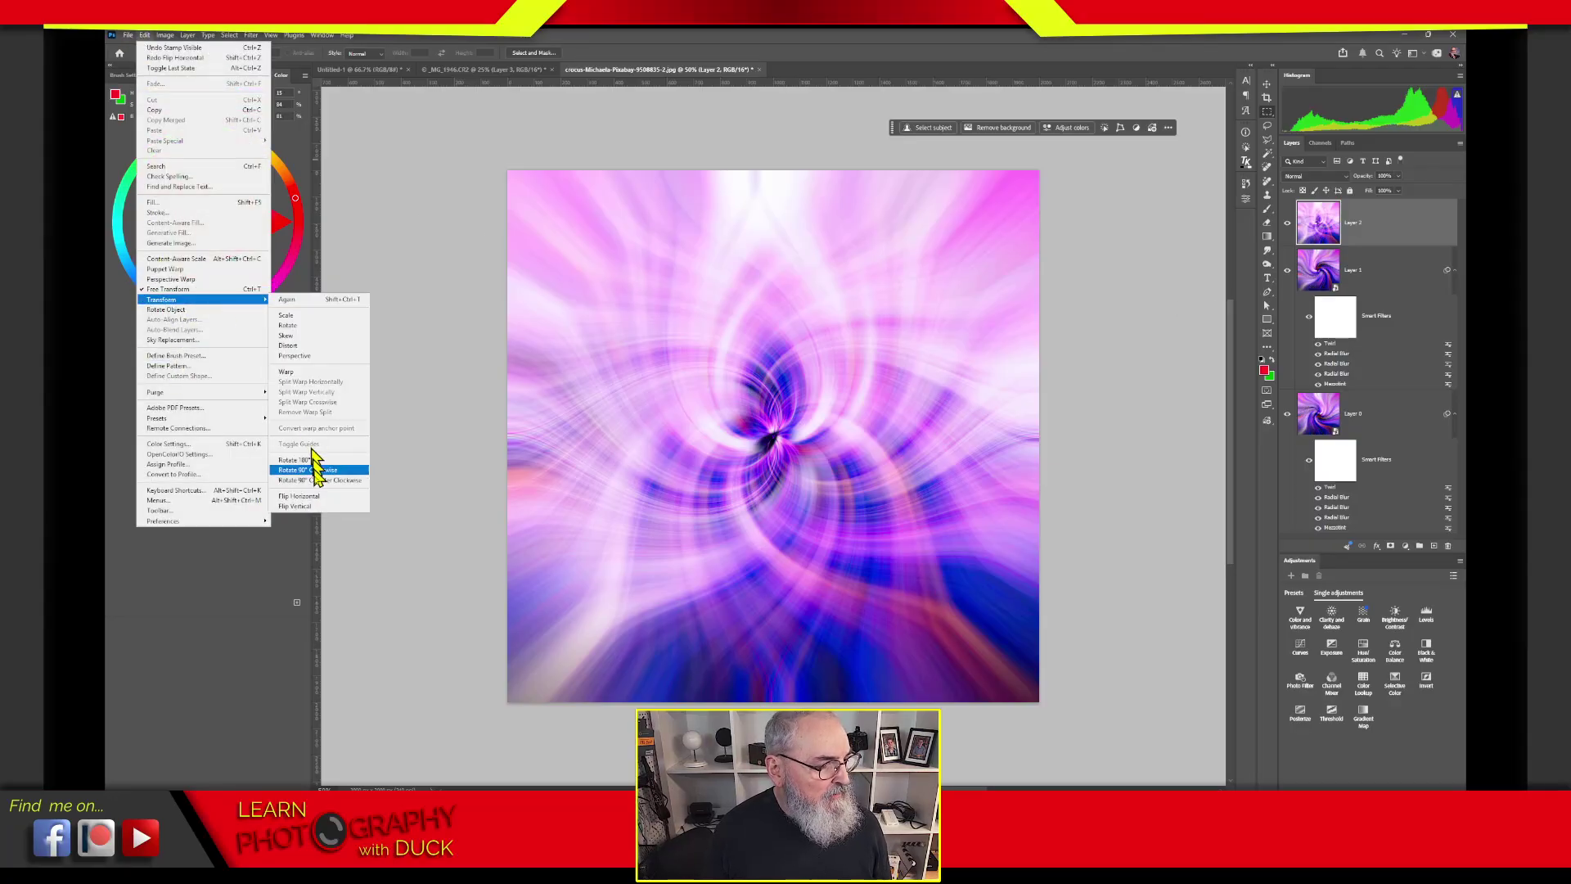
pyautogui.click(315, 506)
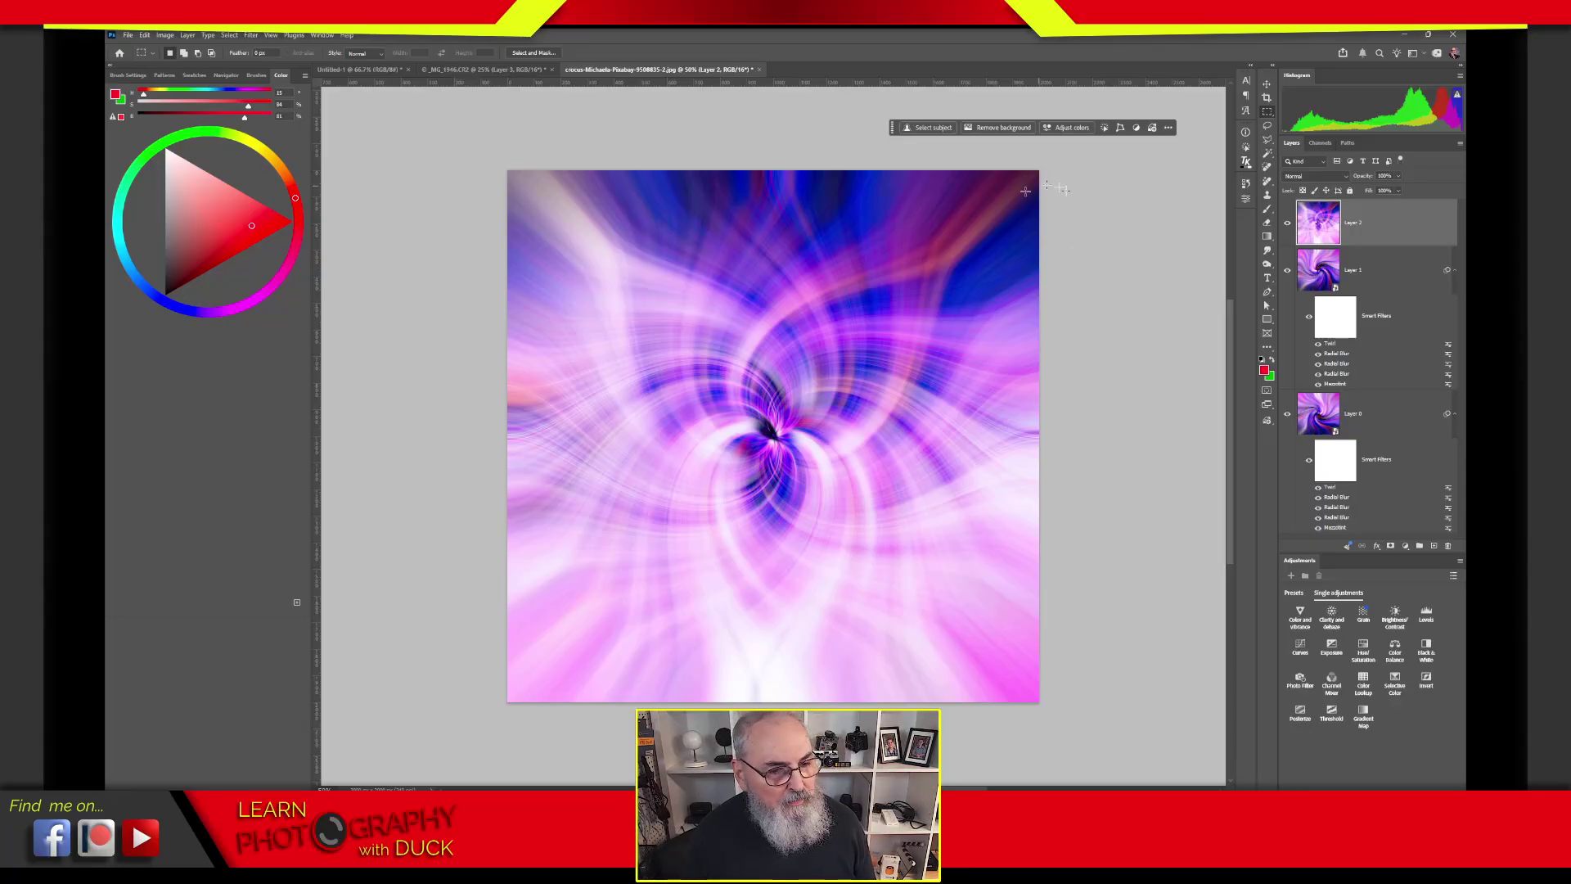
pyautogui.press('l')
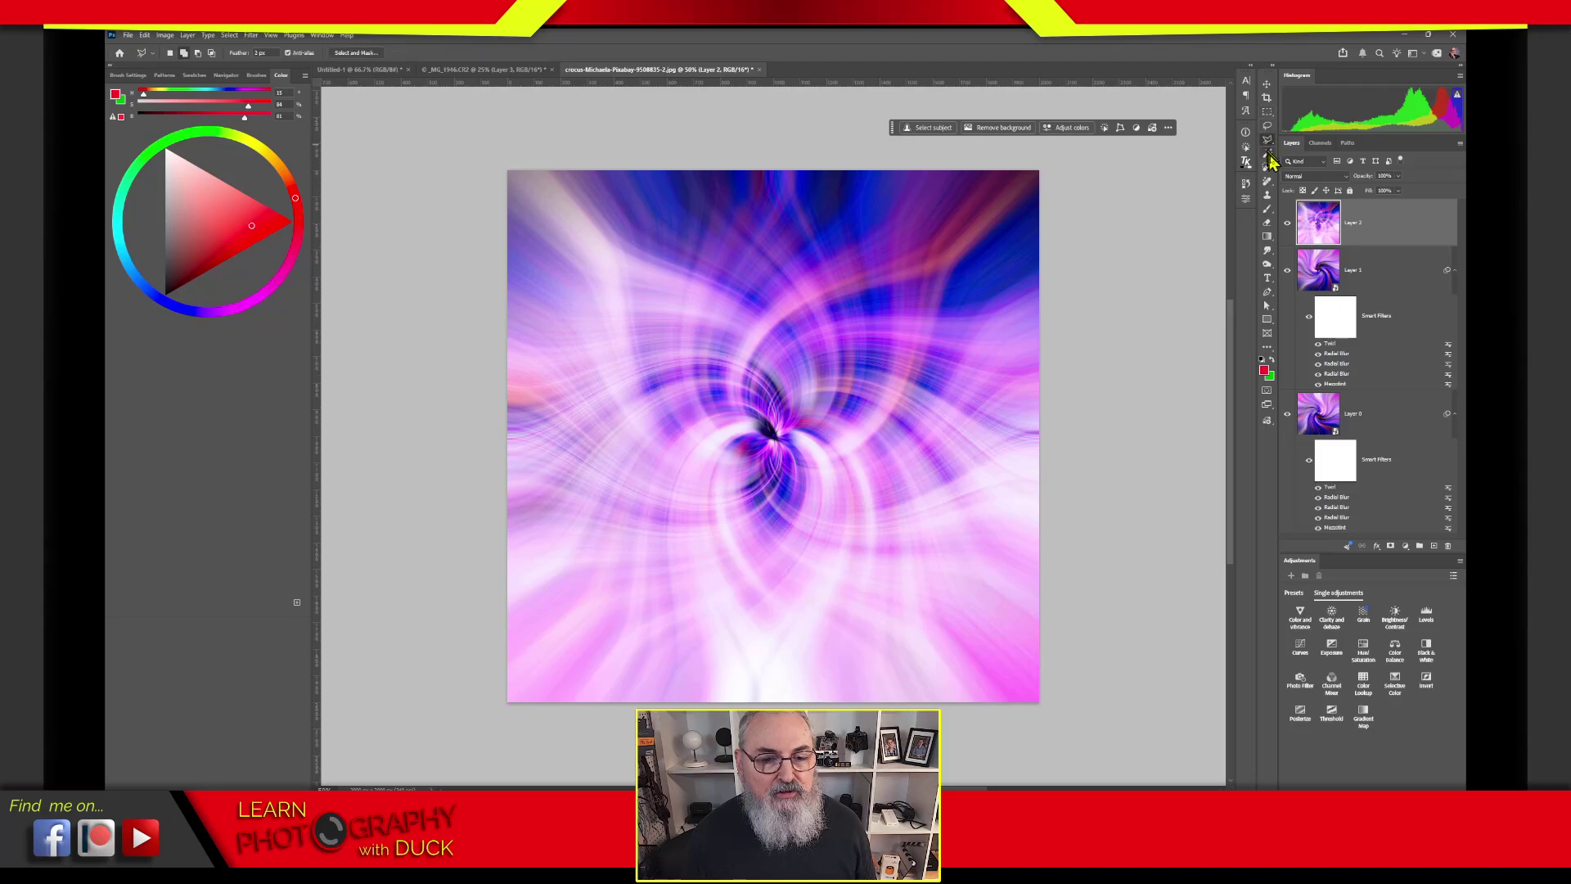
# Step: Try masking the flipped merged layer to its upper-left triangle along the diagonal, and delete that mask without applying it
pyautogui.click(1041, 168)
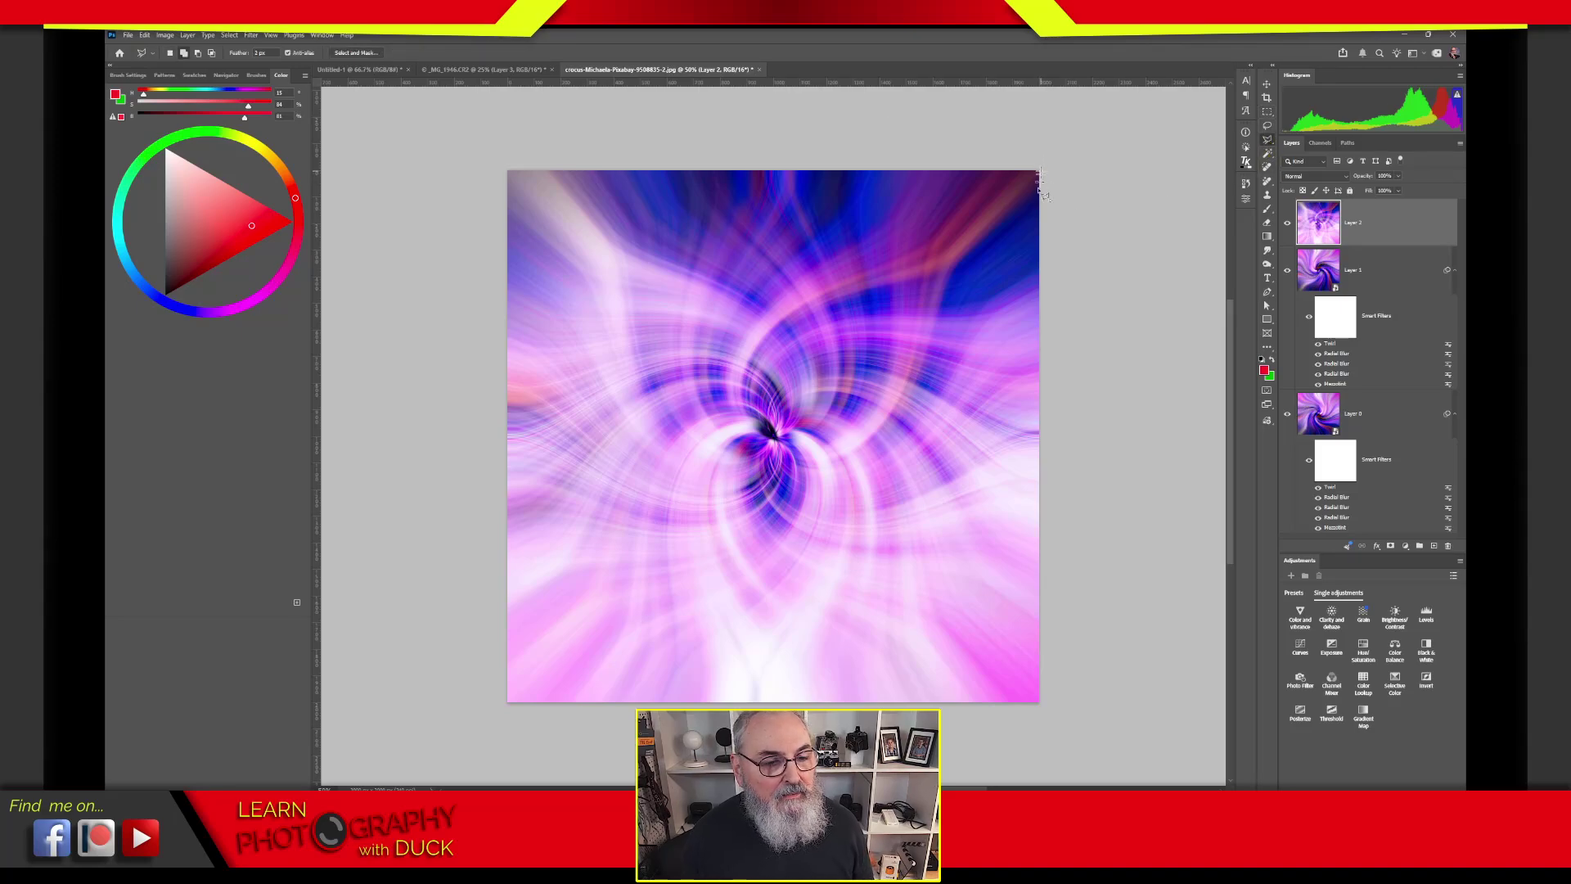
pyautogui.click(489, 718)
pyautogui.click(468, 151)
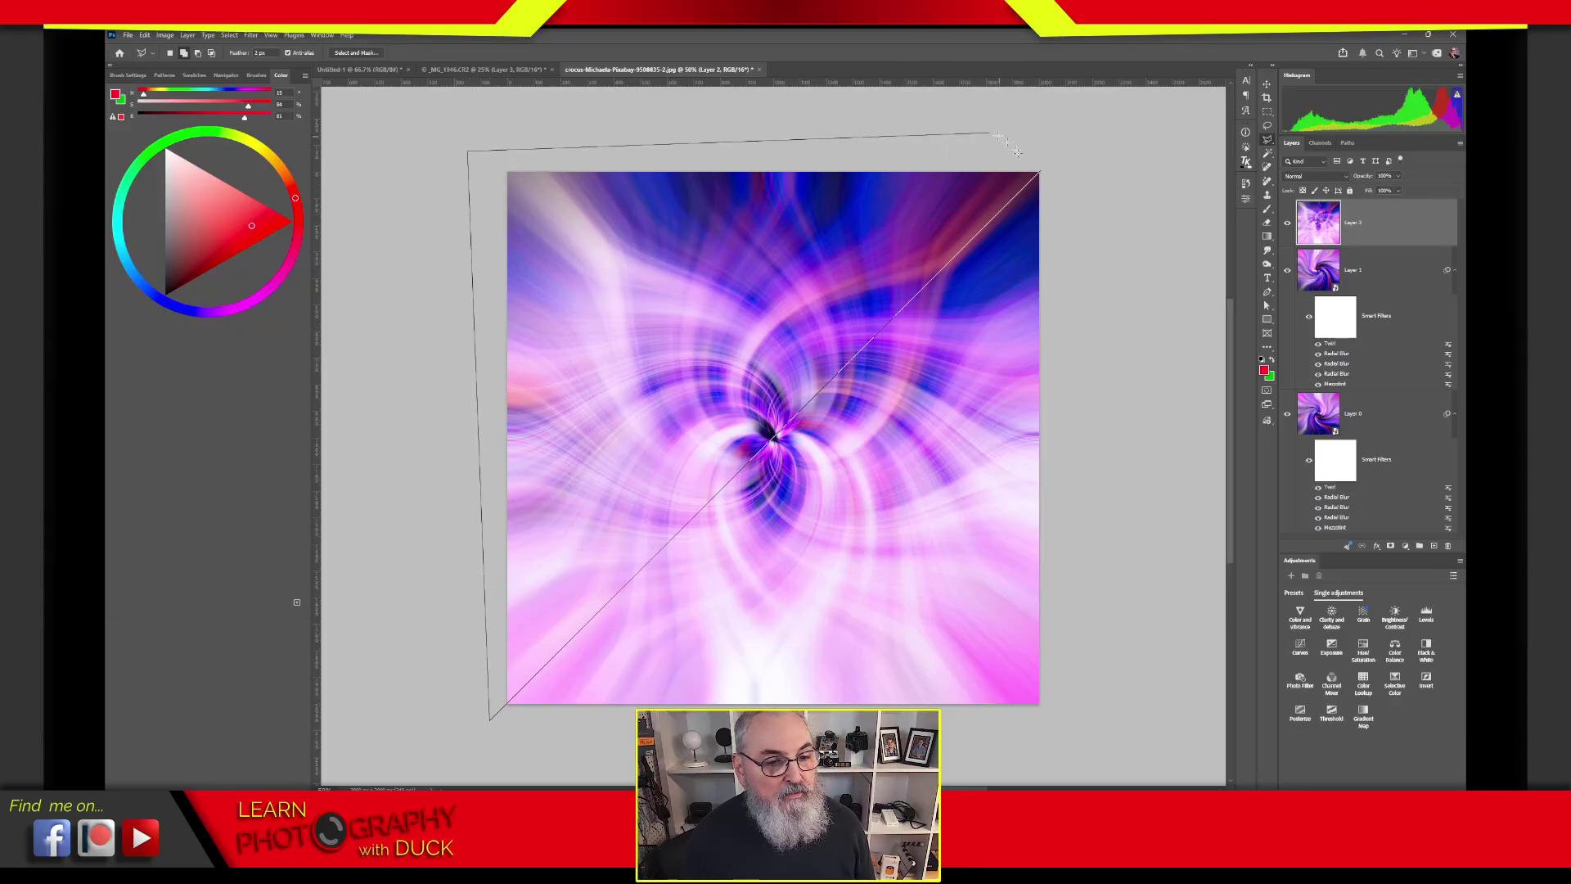
pyautogui.click(1042, 172)
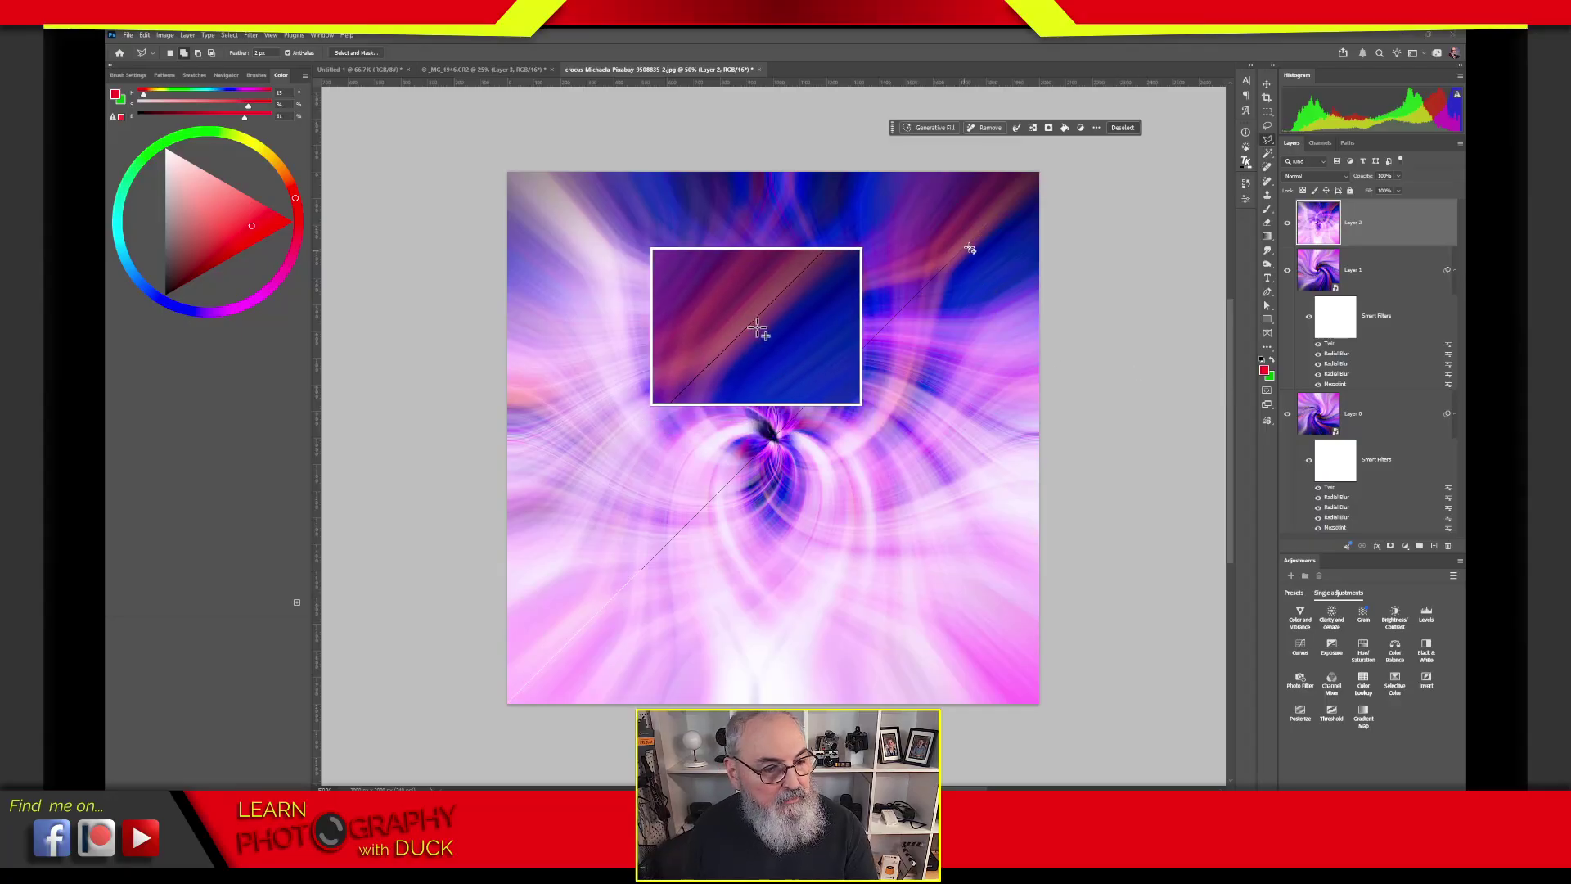
pyautogui.click(1392, 547)
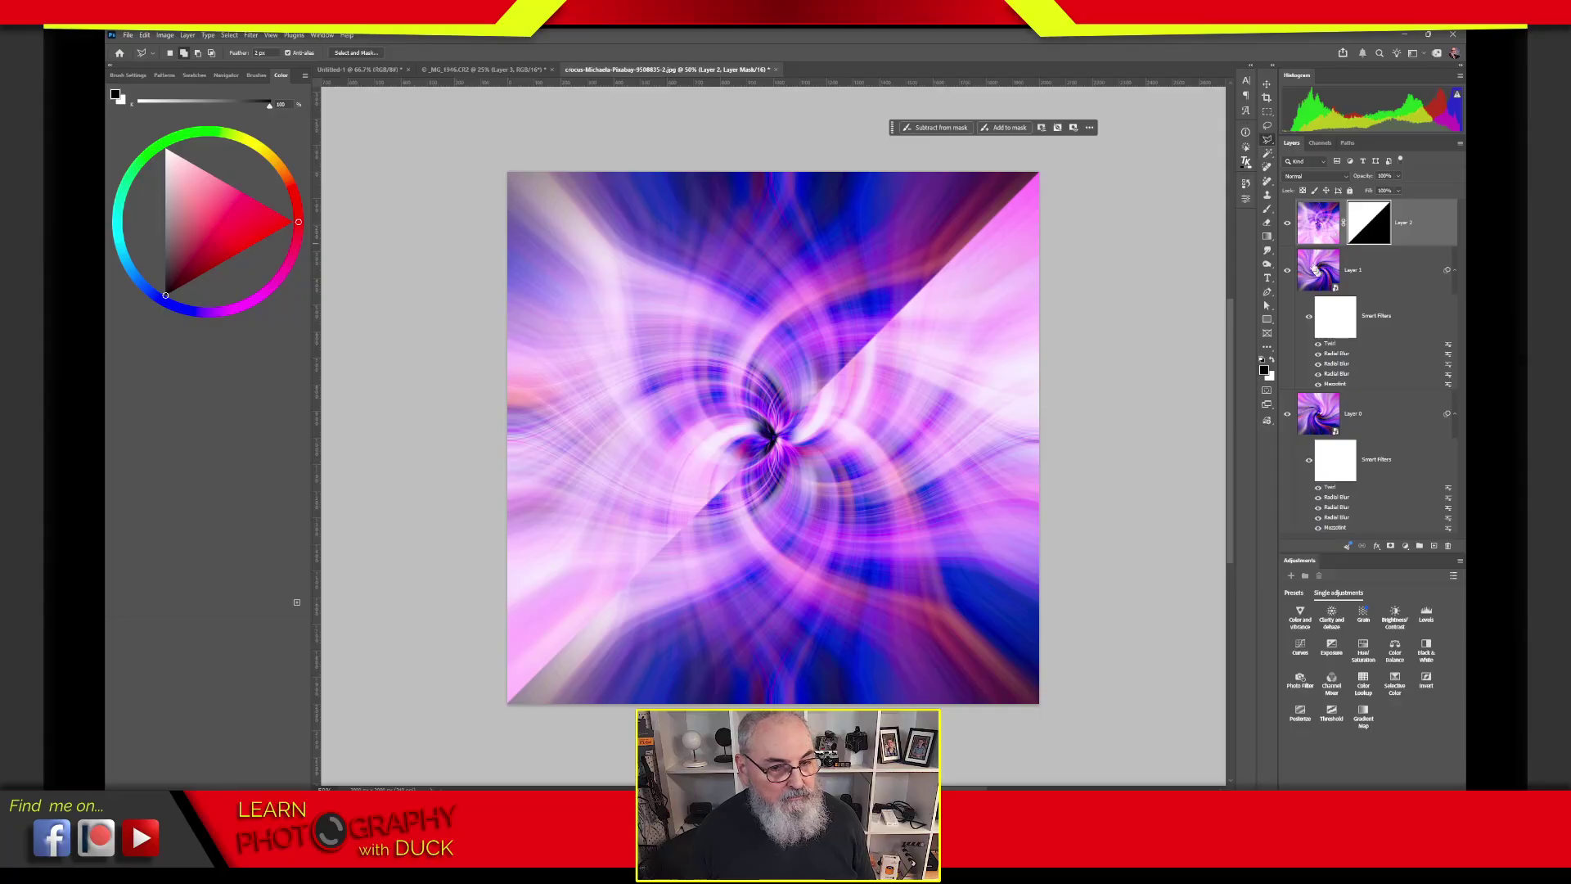
pyautogui.moveTo(1371, 233); pyautogui.dragTo(1451, 547)
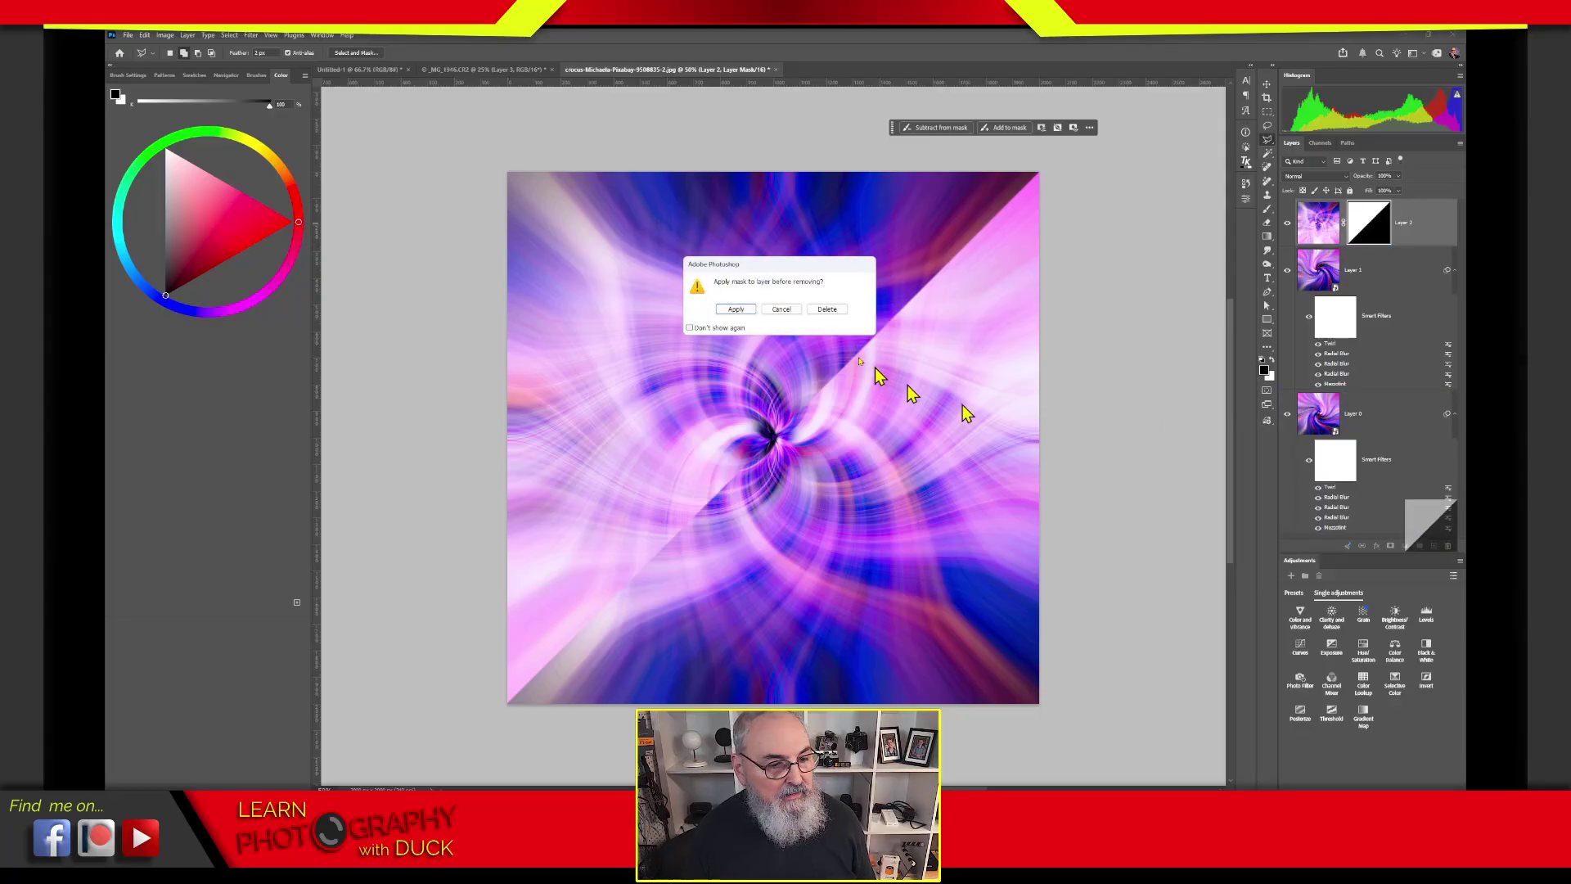
pyautogui.click(827, 309)
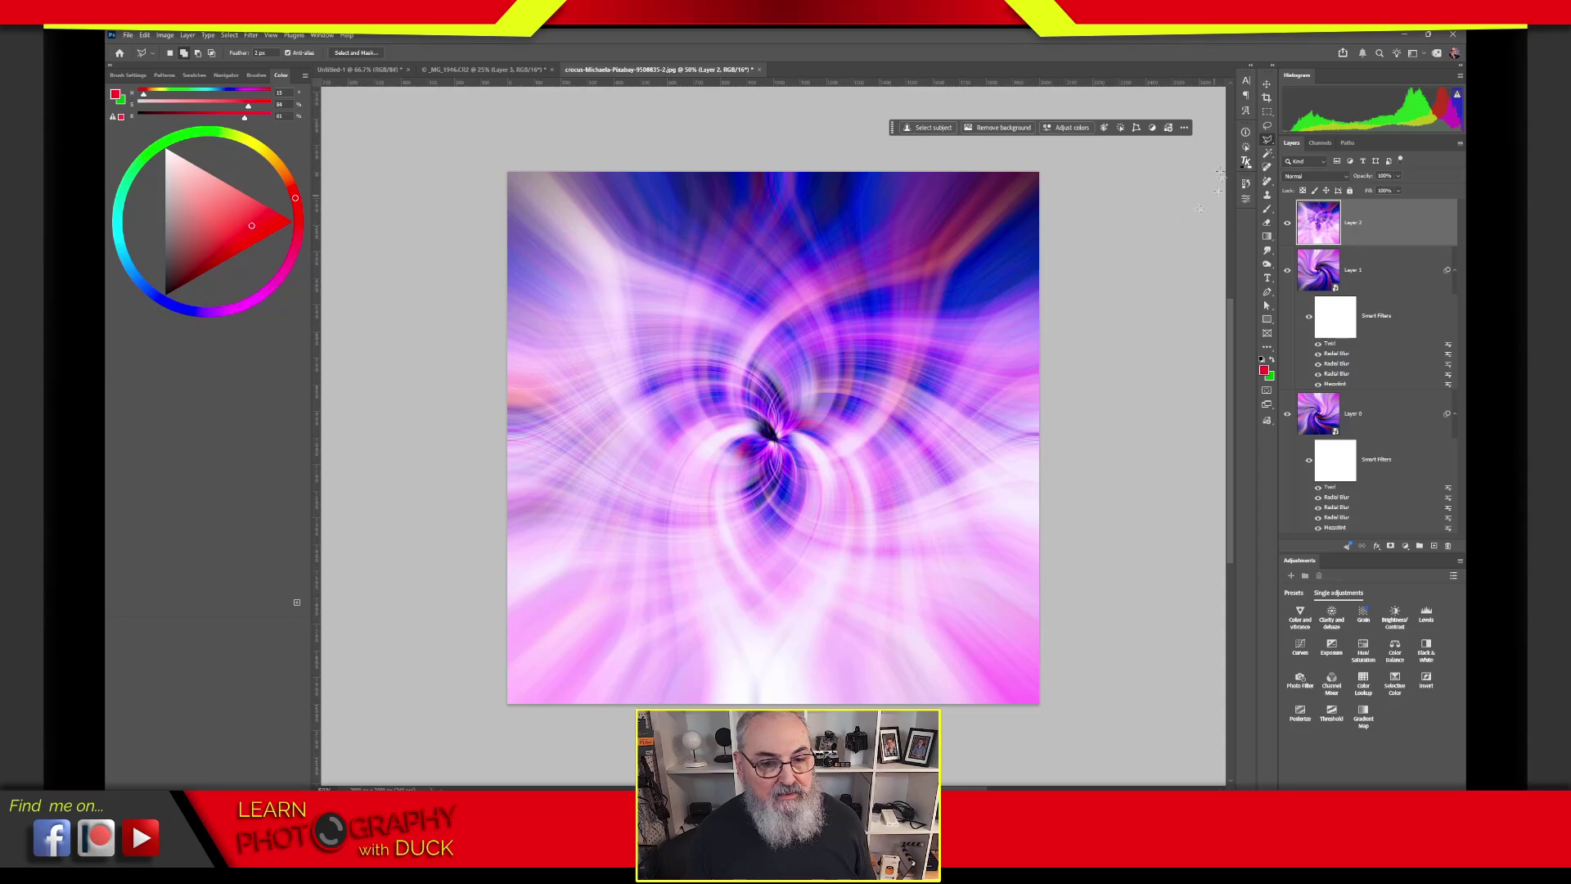
# Step: Select the top half of the canvas with a rectangular selection spanning its full width
pyautogui.click(1266, 112)
pyautogui.moveTo(496, 163); pyautogui.dragTo(1069, 436)
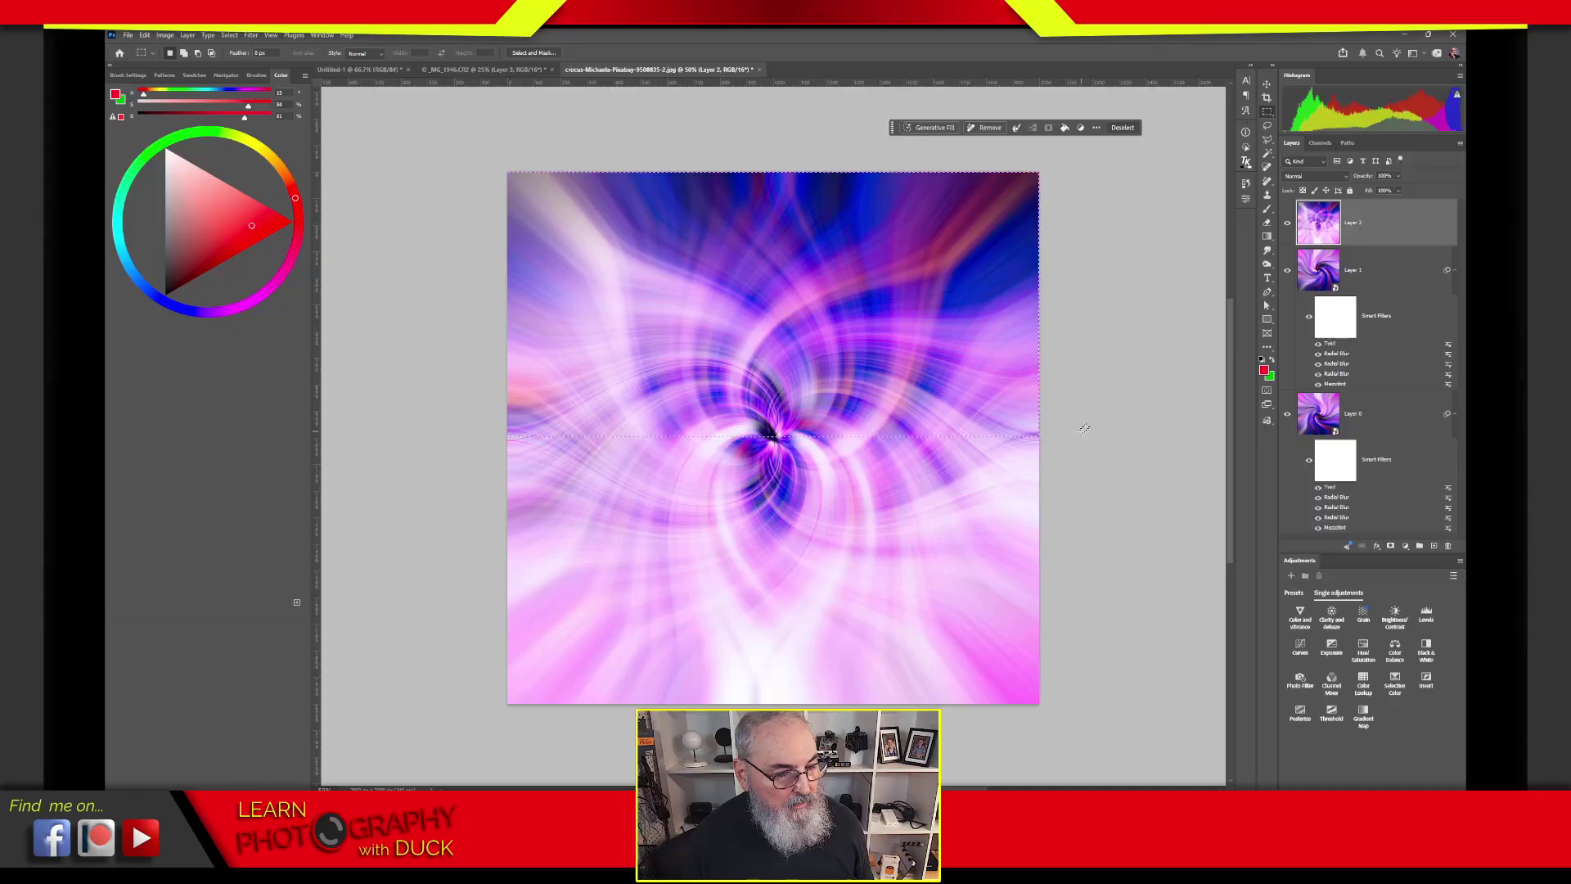
# Step: Try masking the merged layer to the selected half and turning a stamped copy with Rotate View, and undo the stamp and mask
pyautogui.click(1391, 546)
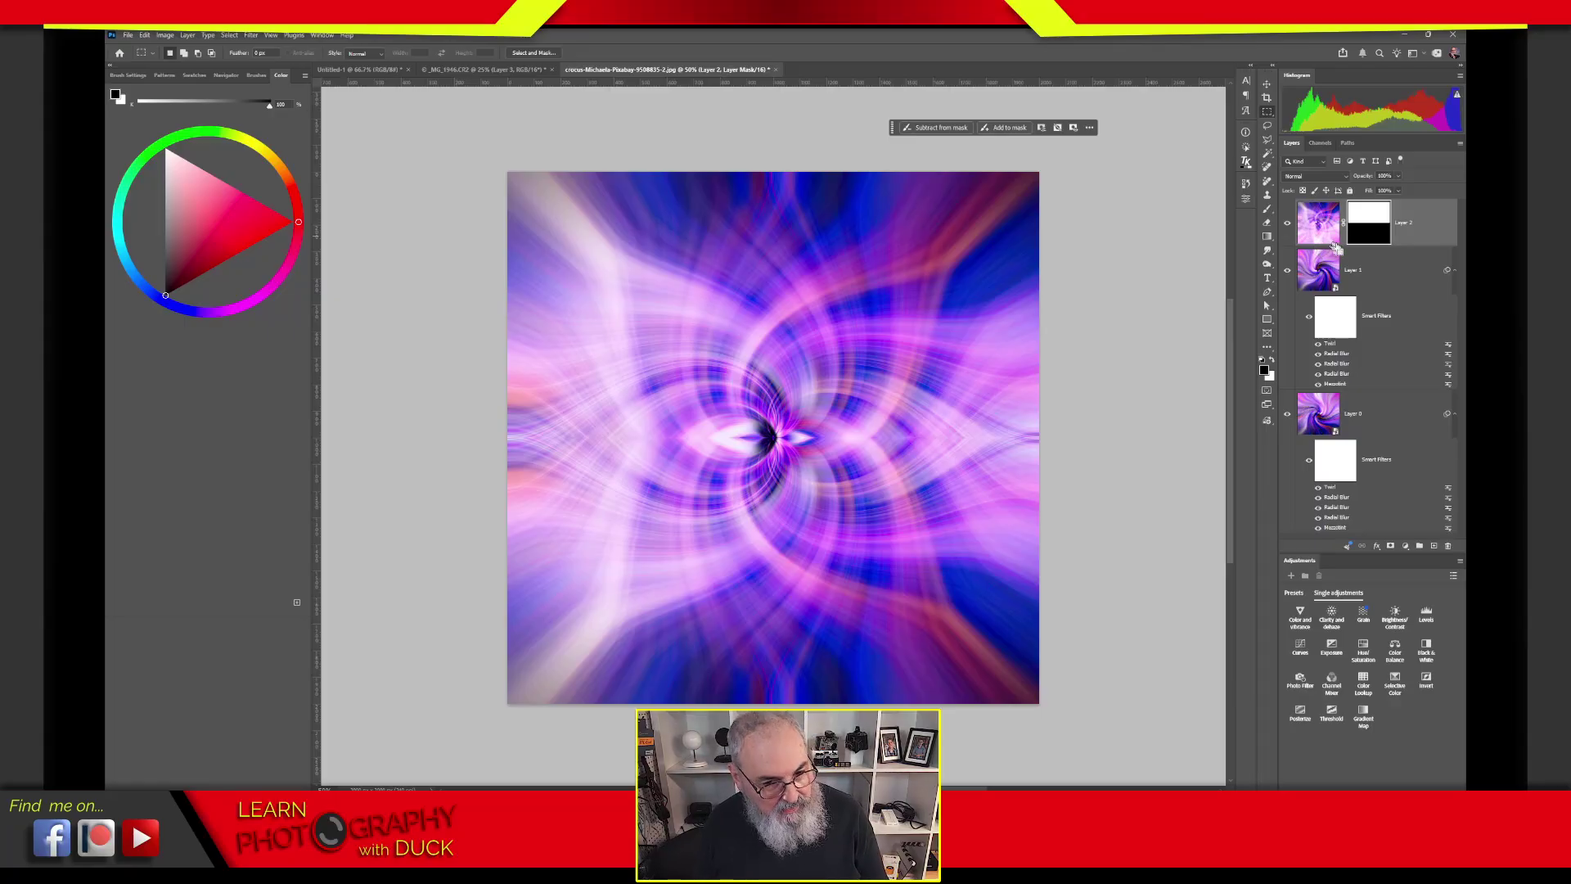
pyautogui.hotkey('ctrl', 'alt', 'shift', 'e')
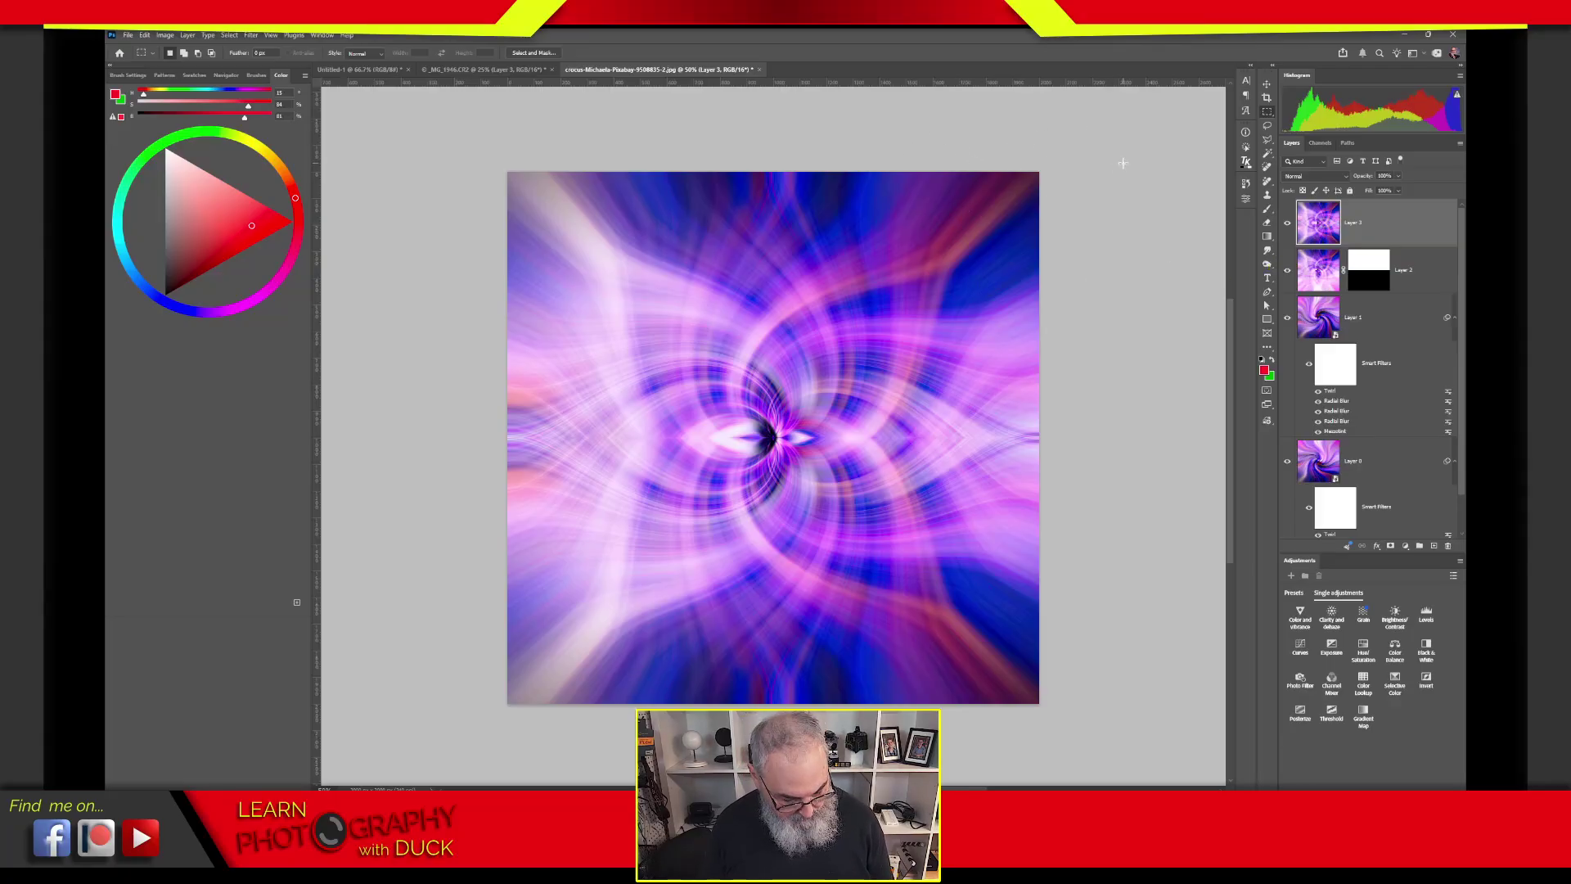
pyautogui.press('r')
pyautogui.moveTo(1053, 157); pyautogui.dragTo(1088, 474)
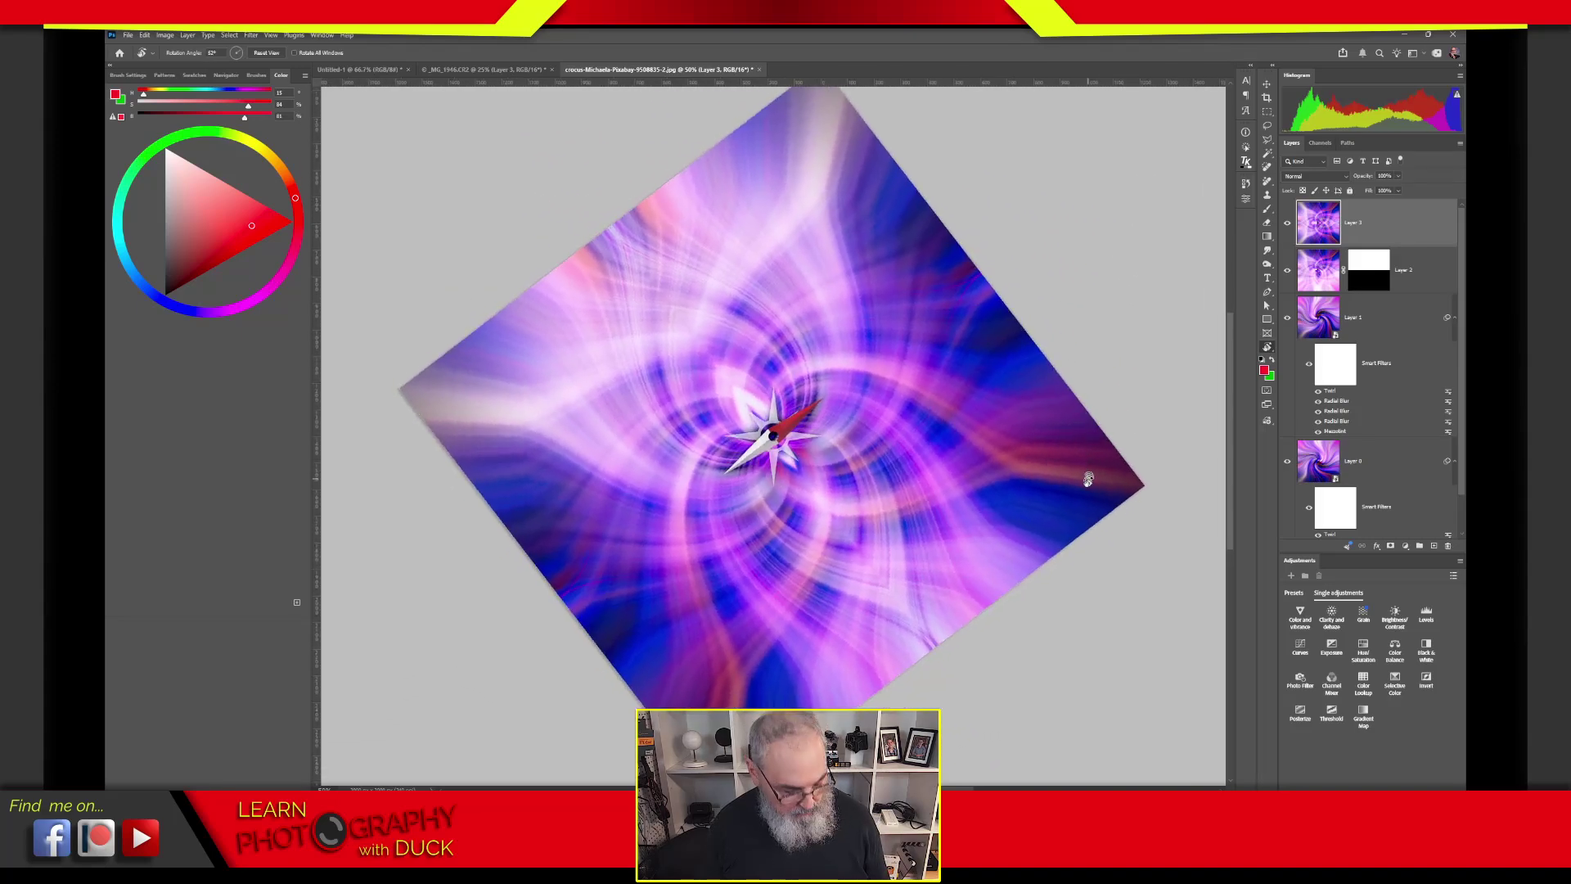
pyautogui.hotkey('ctrl', 'z')
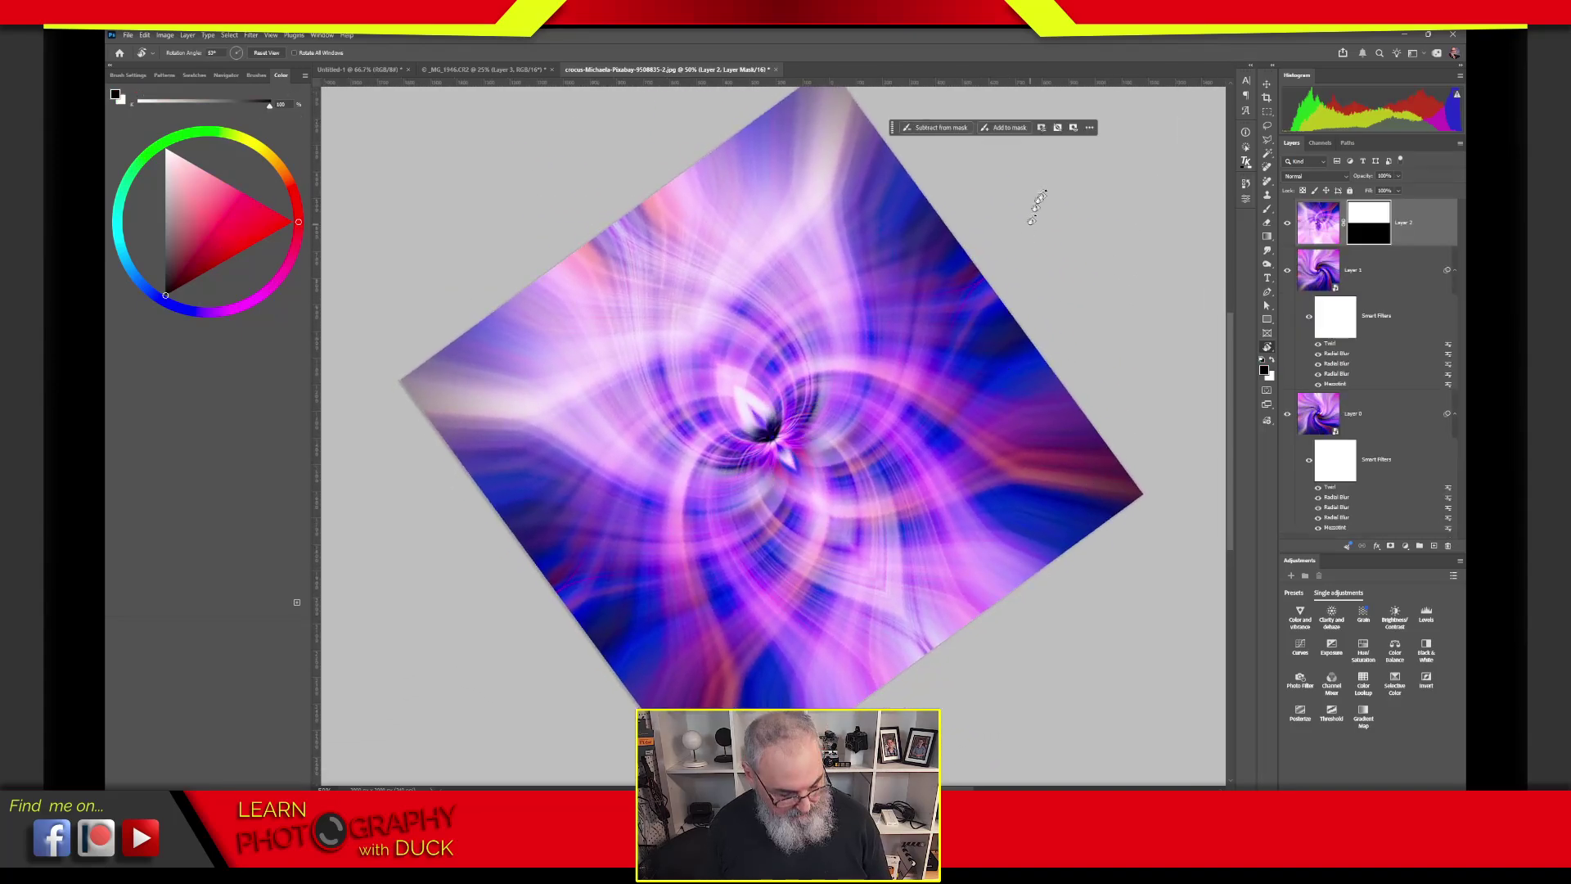
pyautogui.hotkey('ctrl', 'z')
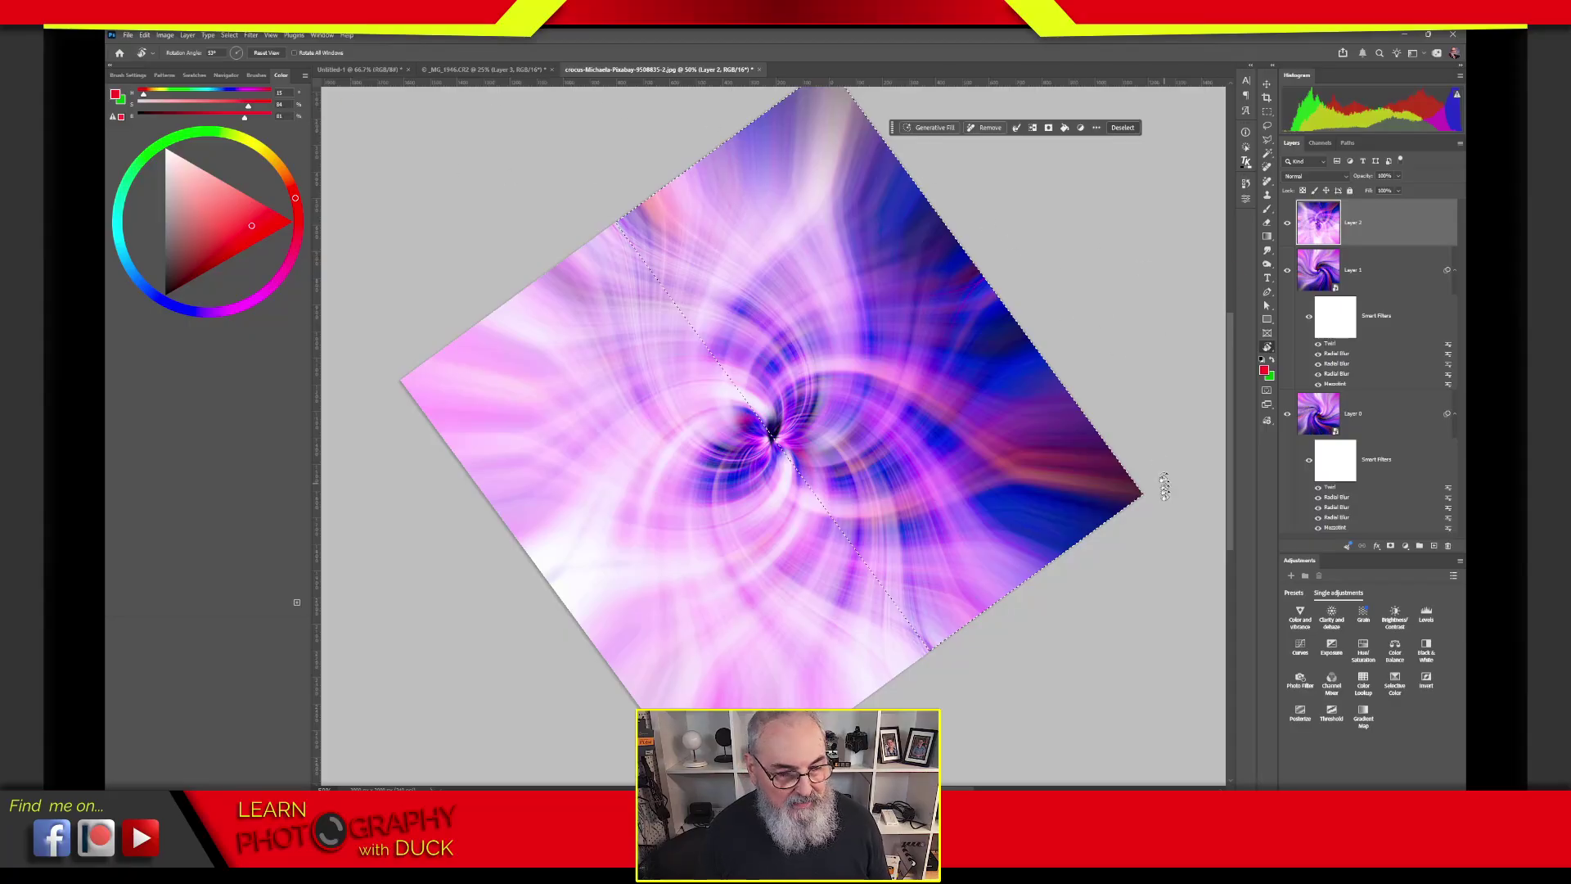
pyautogui.moveTo(1164, 489); pyautogui.dragTo(1030, 200)
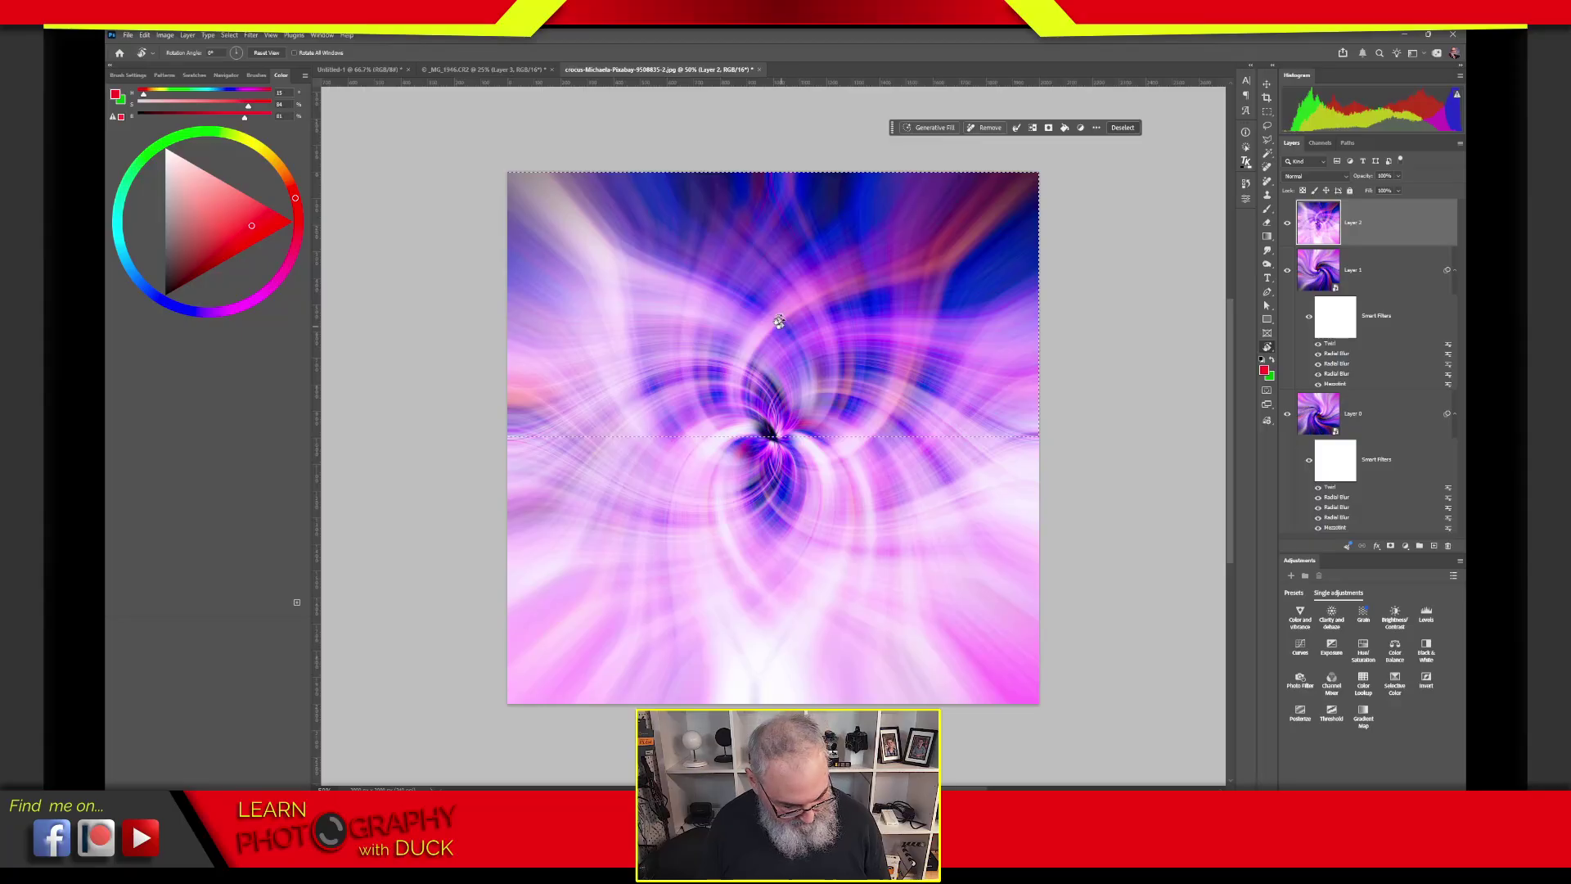
# Step: Mask the merged layer to the selected top half and stamp all visible layers into a new layer above it
pyautogui.click(1392, 547)
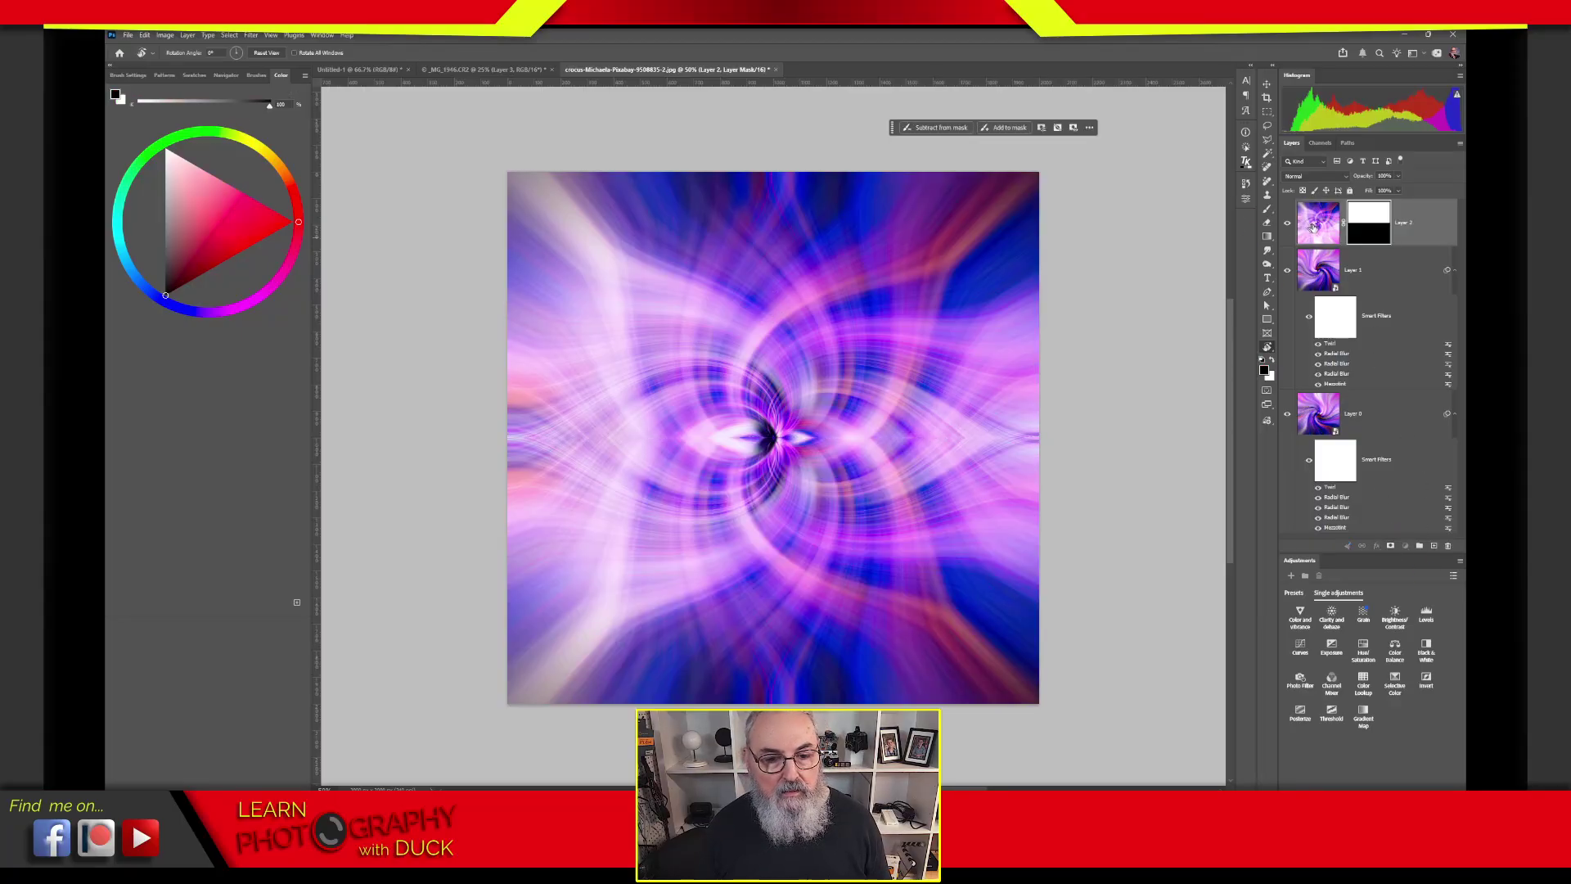
pyautogui.click(1318, 226)
pyautogui.hotkey('ctrl', 'alt', 'shift', 'e')
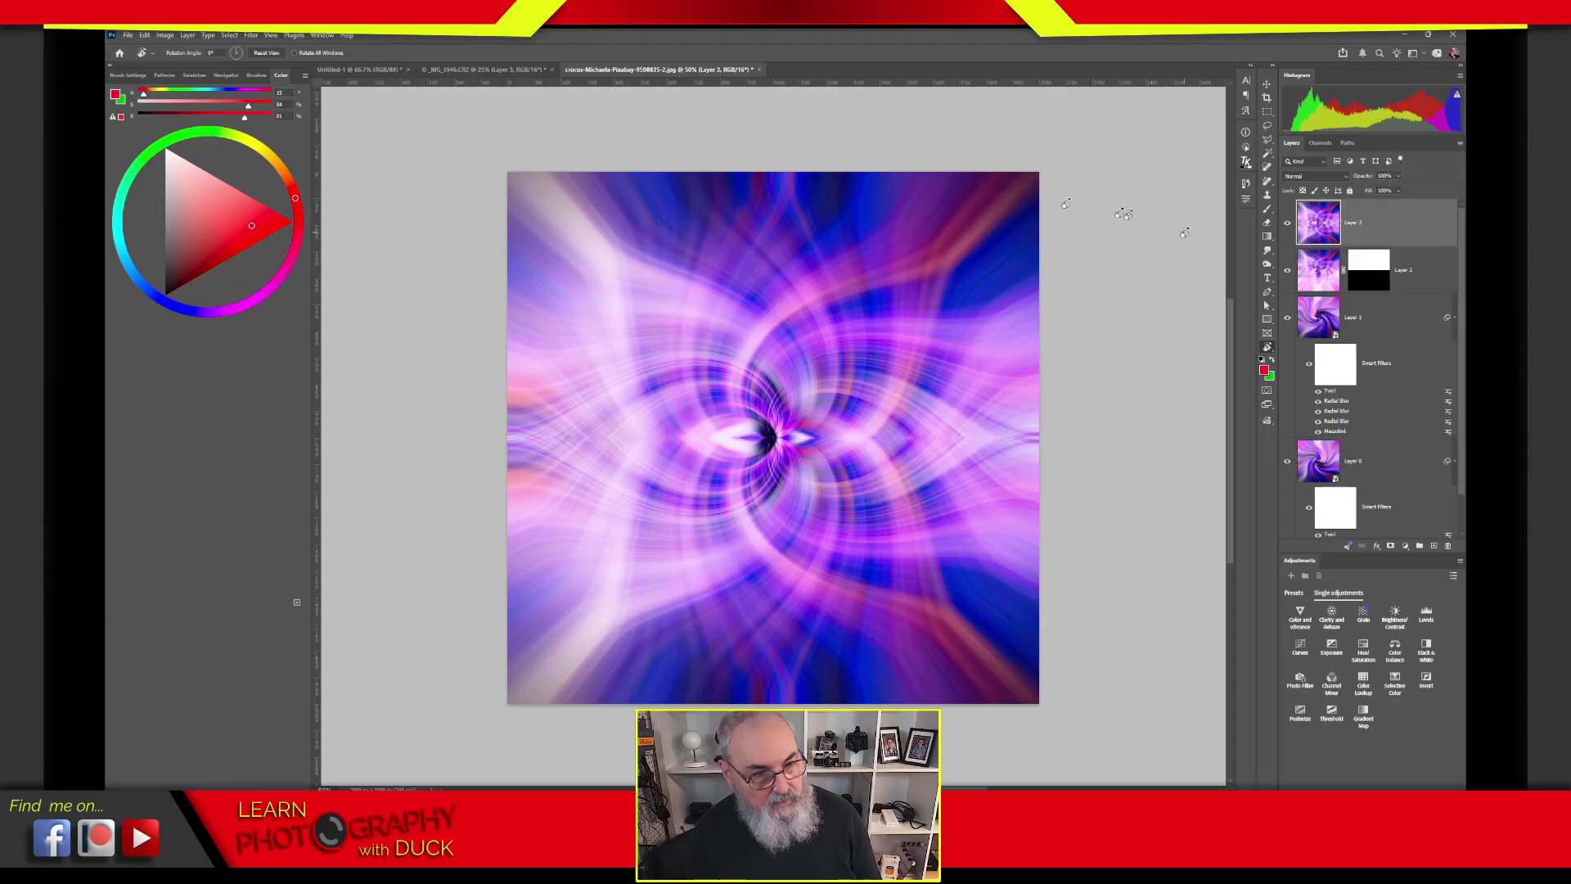
# Step: Rotate the newly stamped top layer 90 degrees clockwise with the Move tool's transform controls
pyautogui.click(1267, 84)
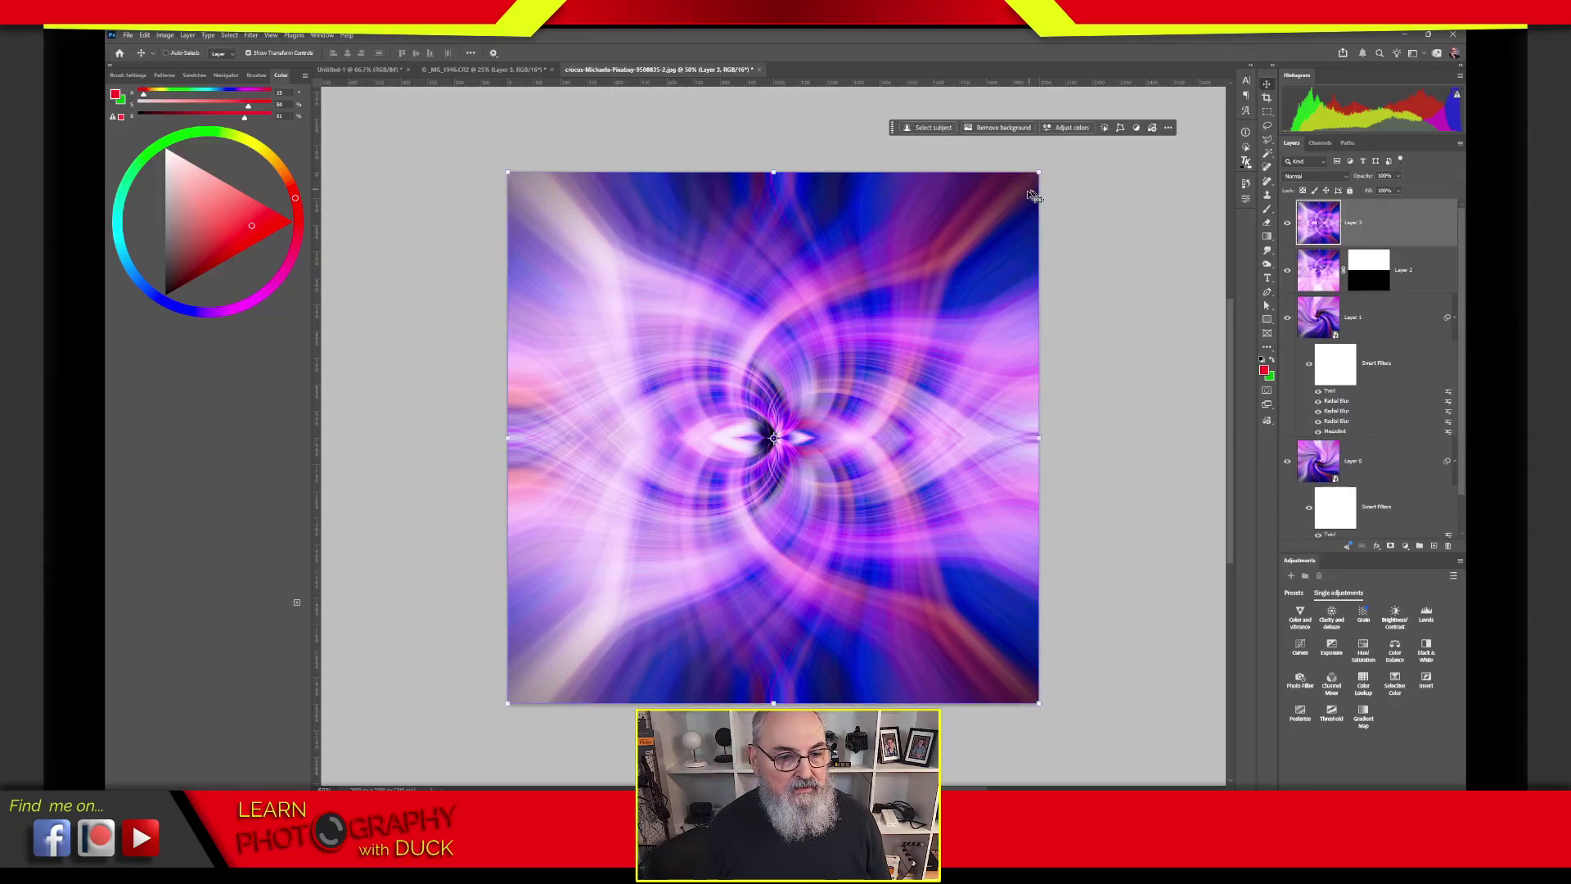
pyautogui.moveTo(1045, 168); pyautogui.dragTo(1044, 679)
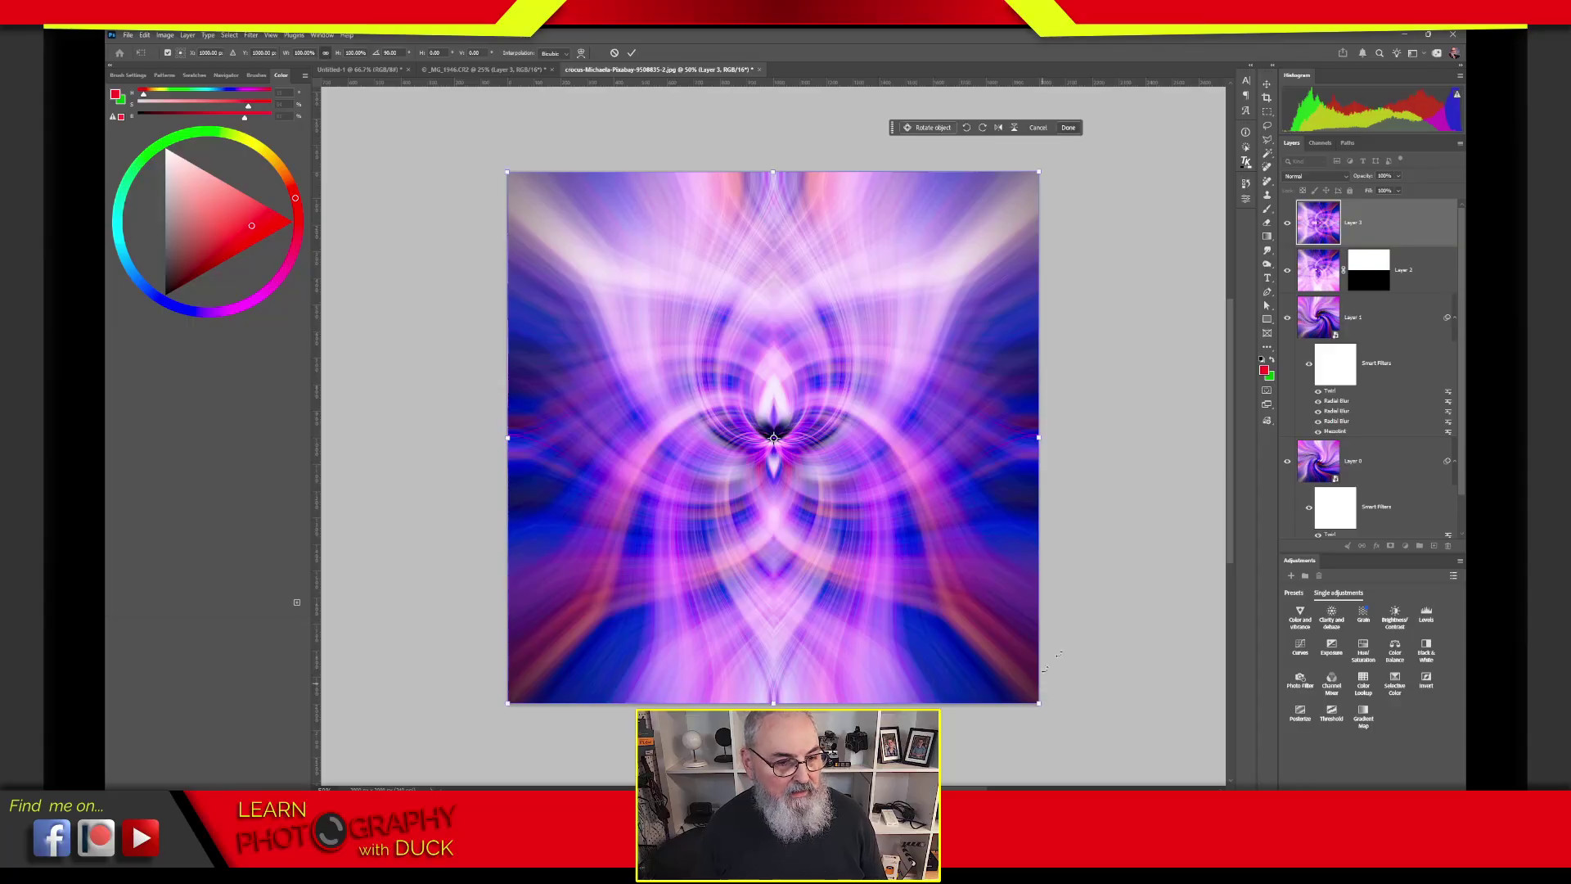
pyautogui.press('Return')
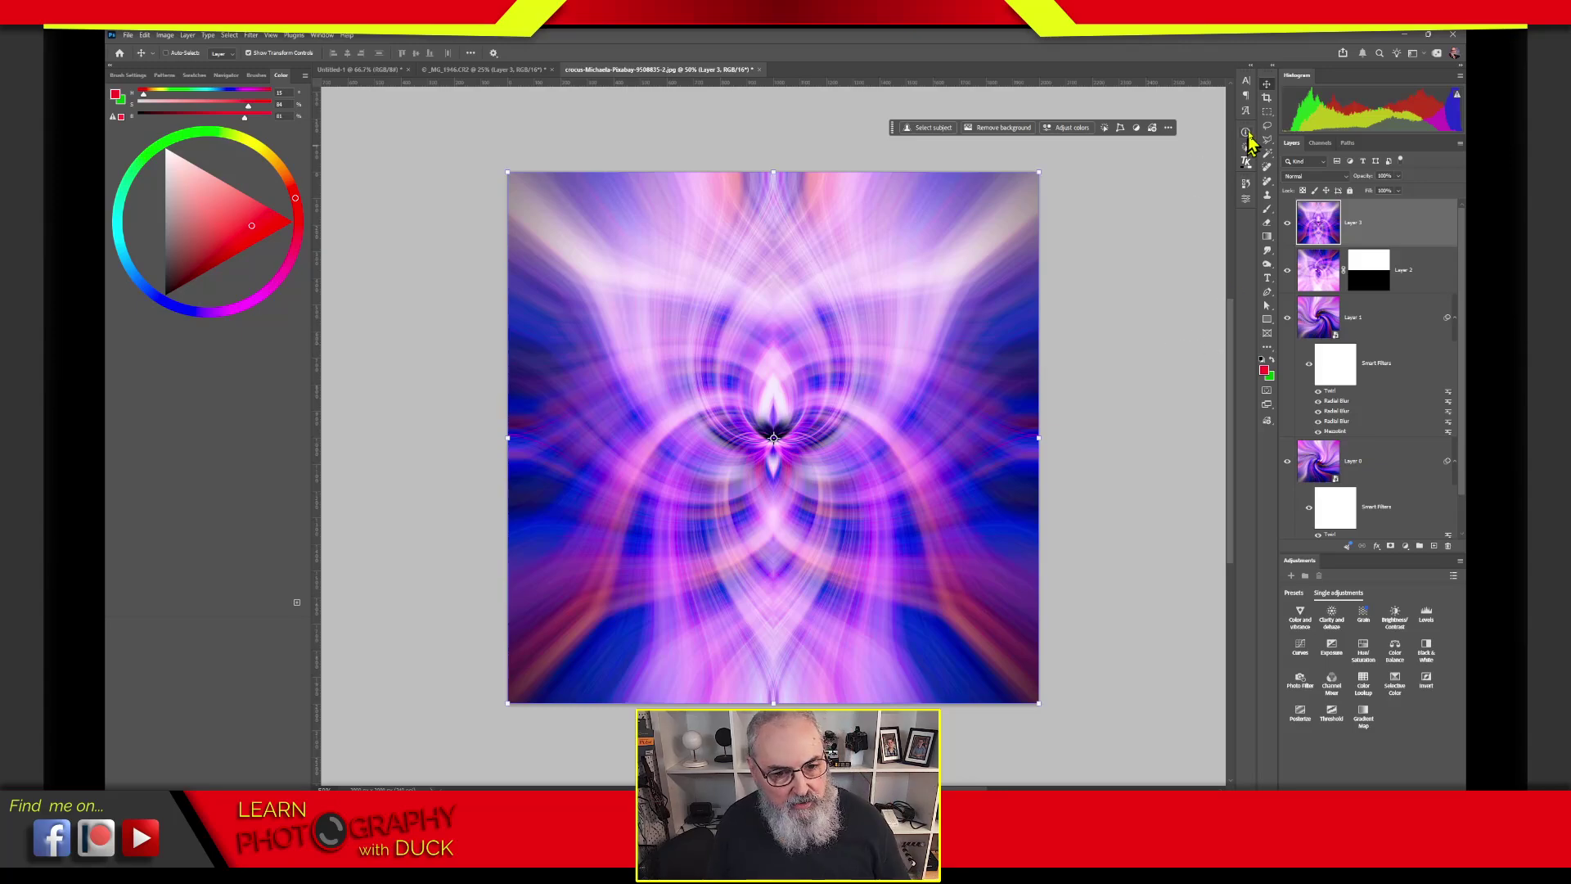
# Step: Crop the artwork to a 16:9 frame positioned slightly above center, and select Layer 1
pyautogui.click(1266, 99)
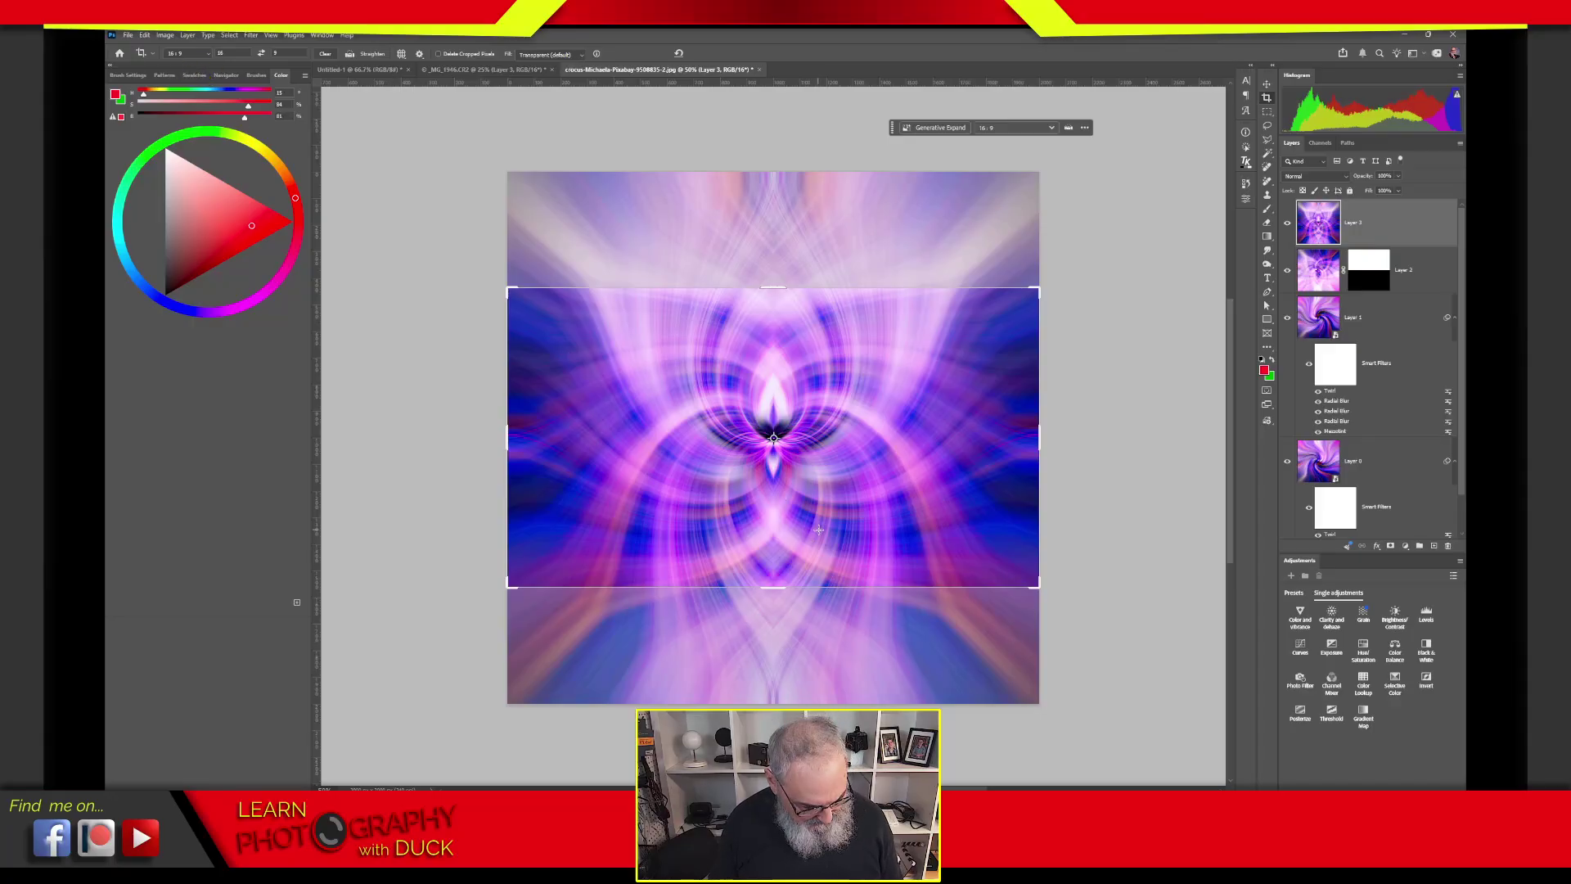
pyautogui.moveTo(833, 483); pyautogui.dragTo(830, 590)
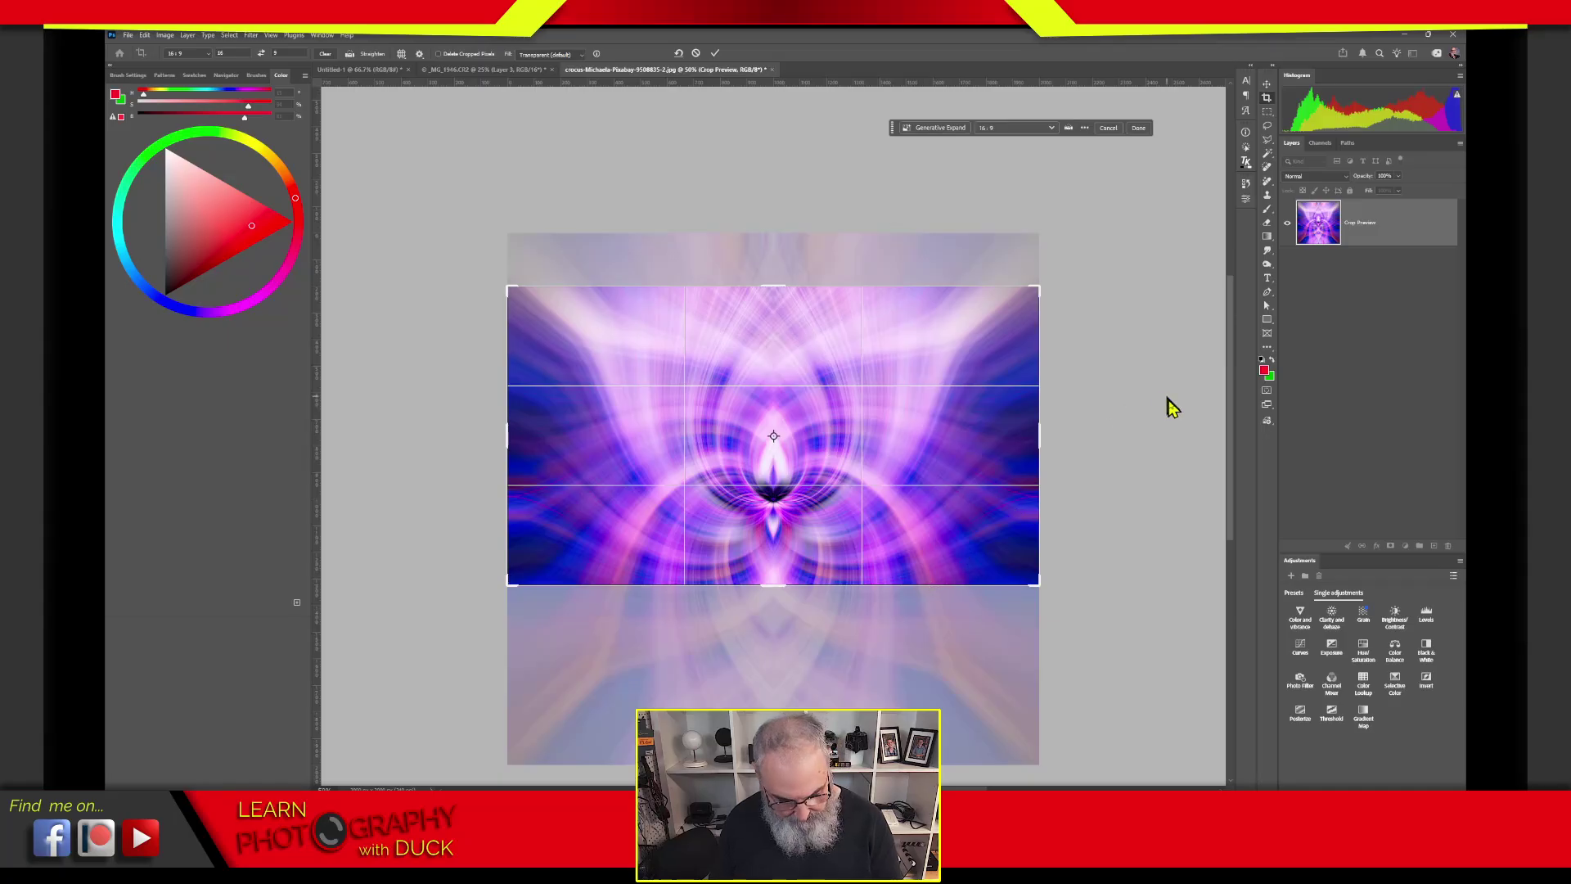
pyautogui.press('Return')
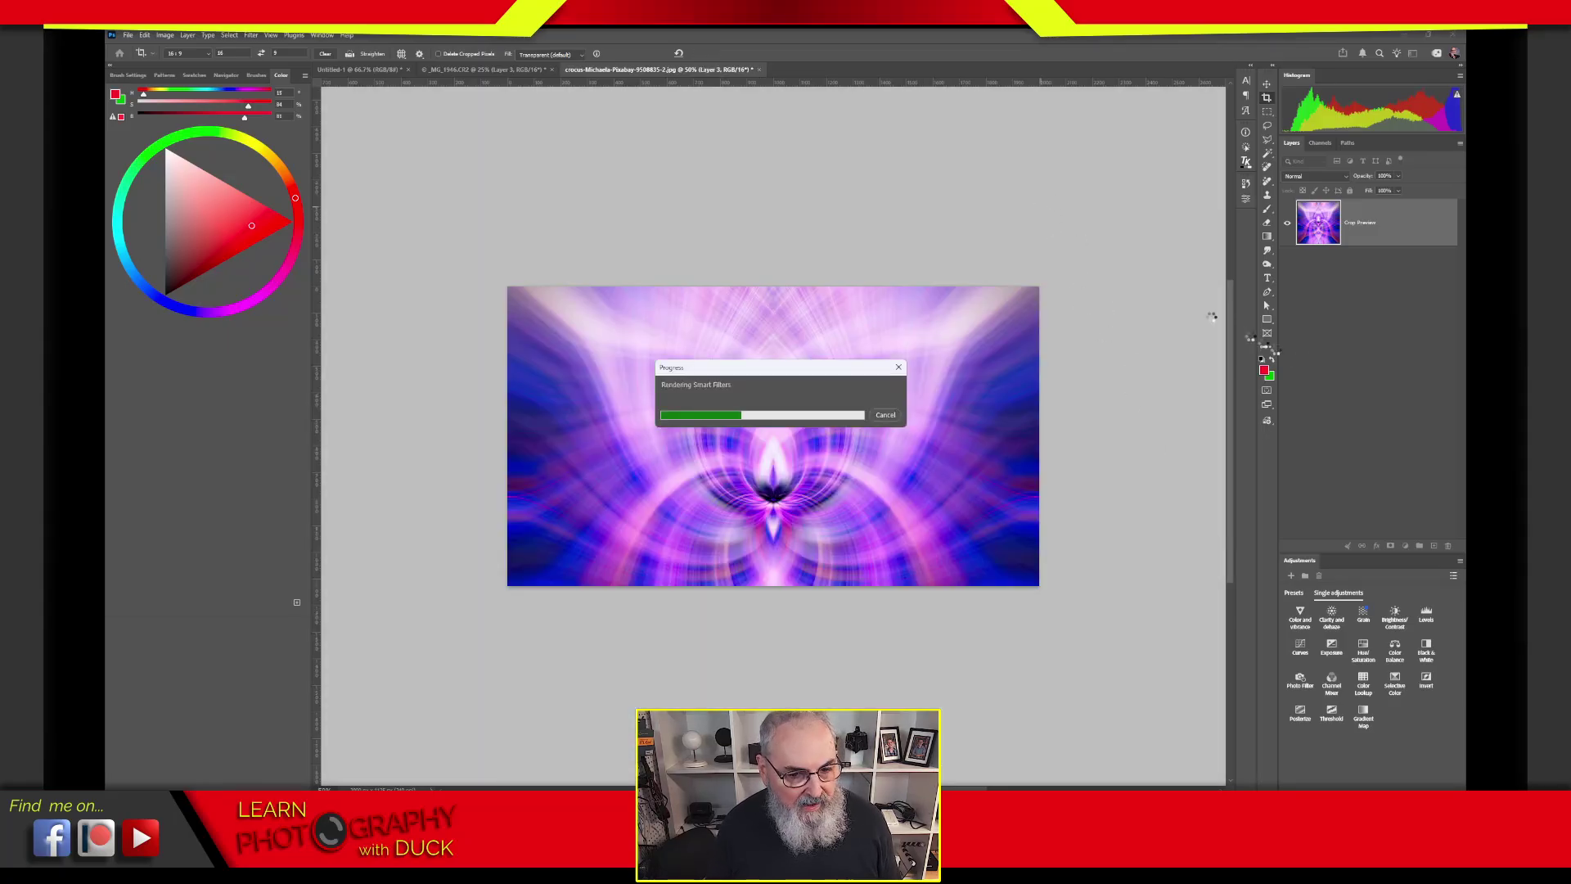
pyautogui.click(1369, 354)
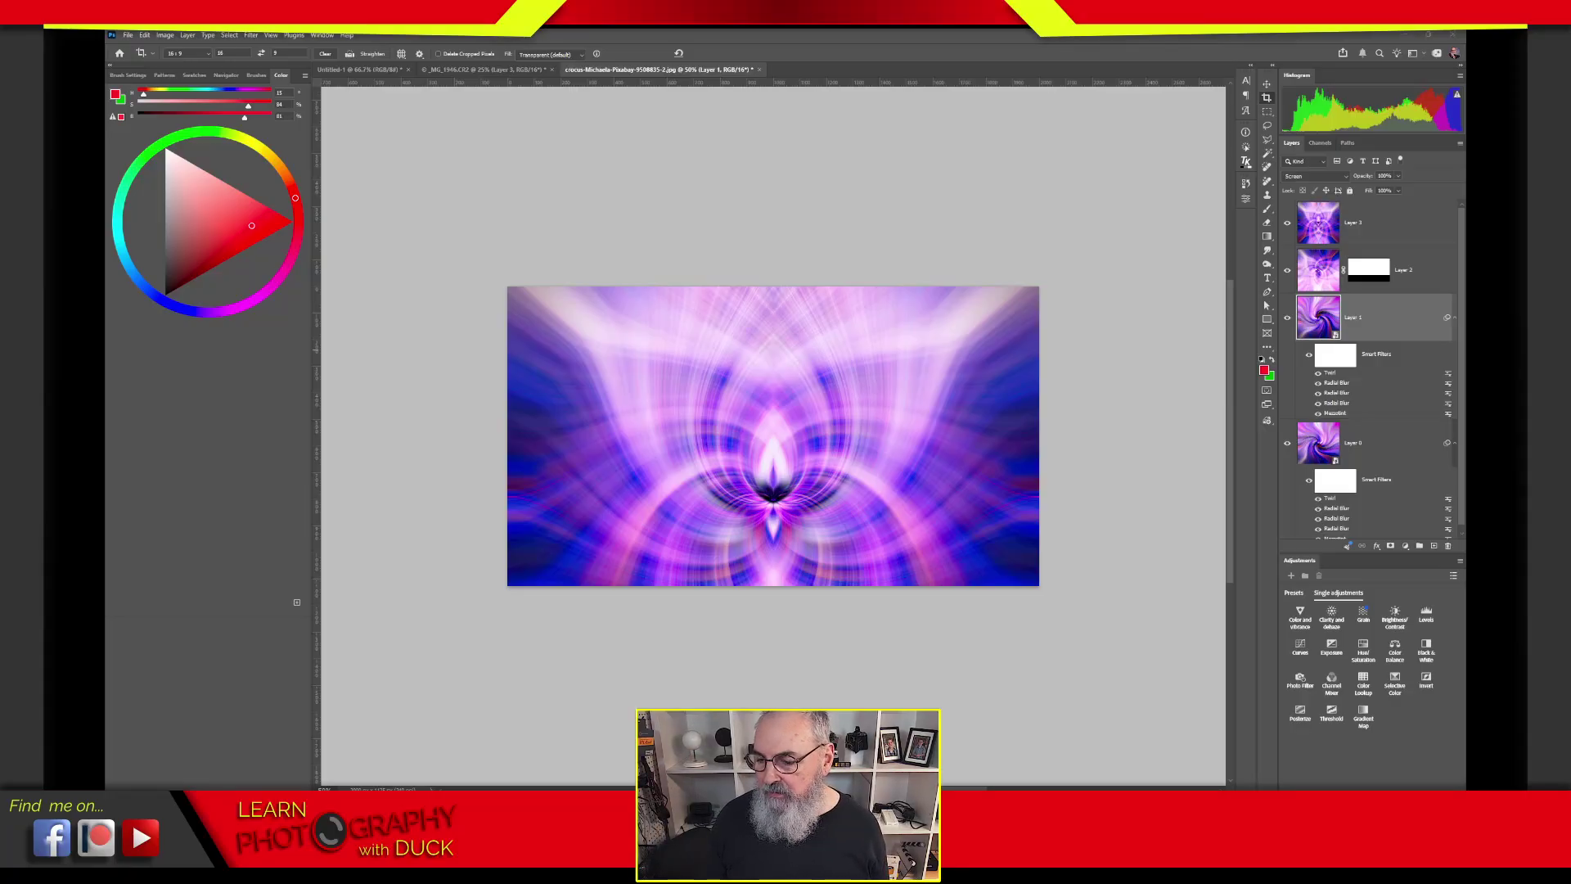
# Step: Switch to Lightroom Classic's Library module and search the catalog's folders for "sport"
pyautogui.hotkey('alt', 'Tab')
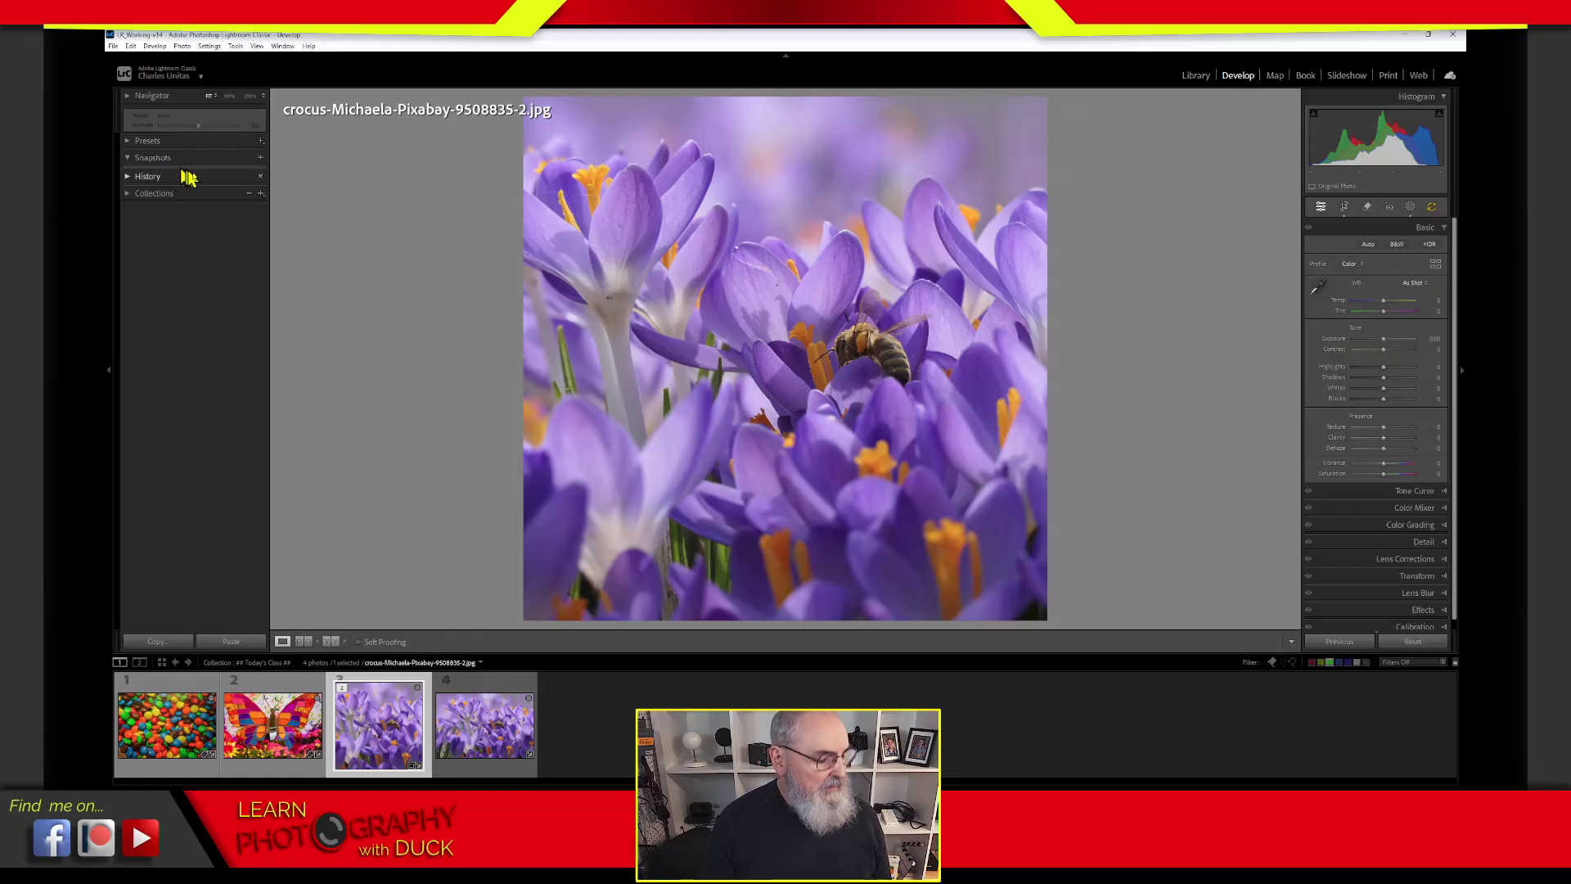
pyautogui.click(1196, 75)
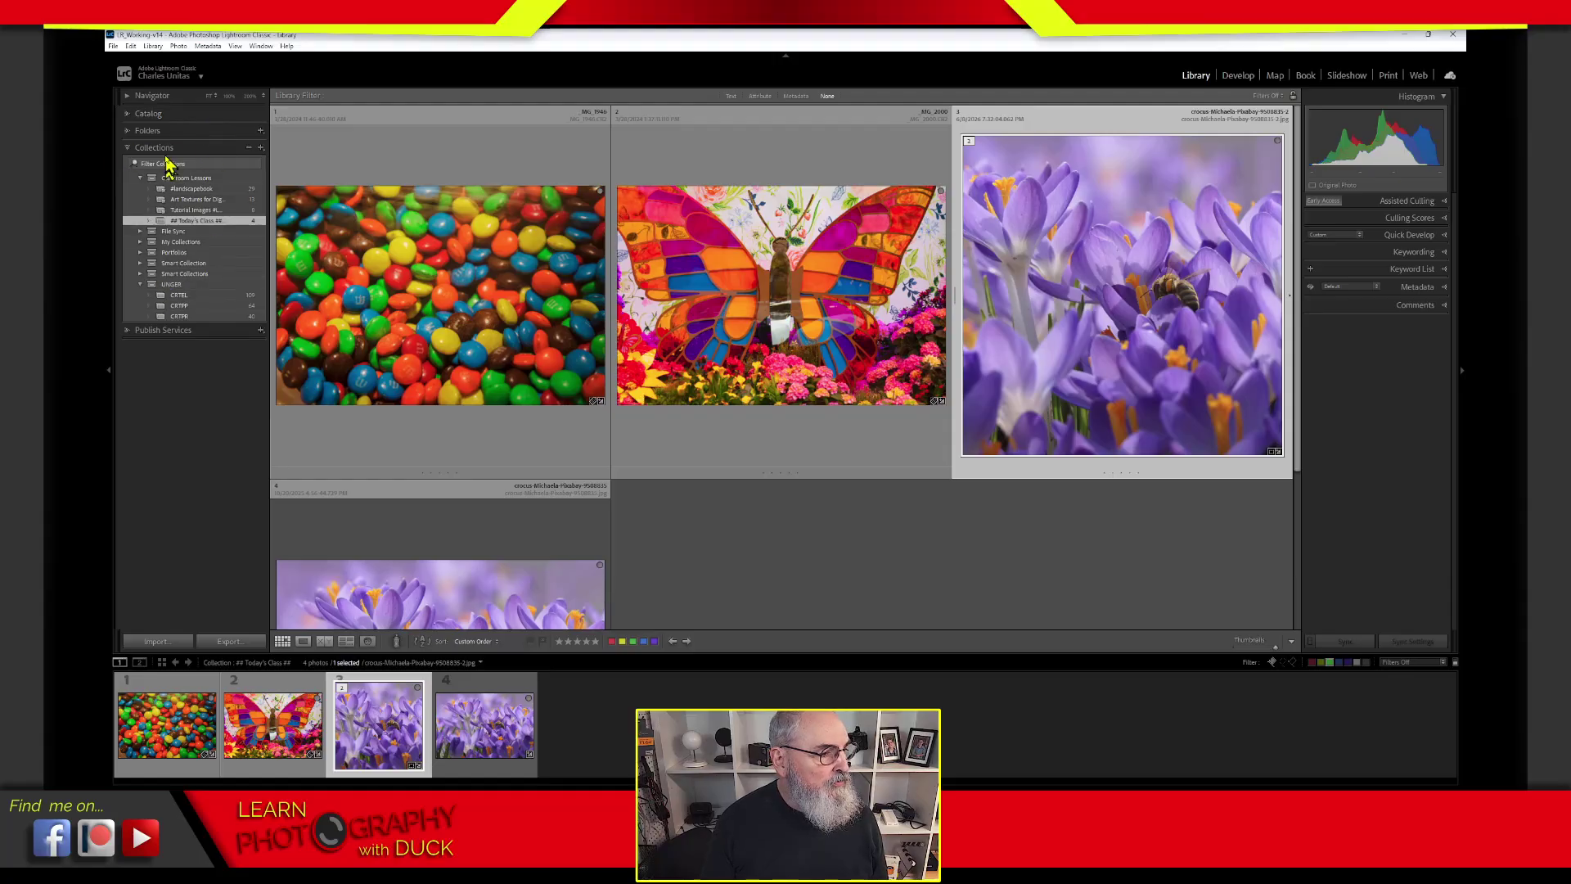
pyautogui.click(156, 132)
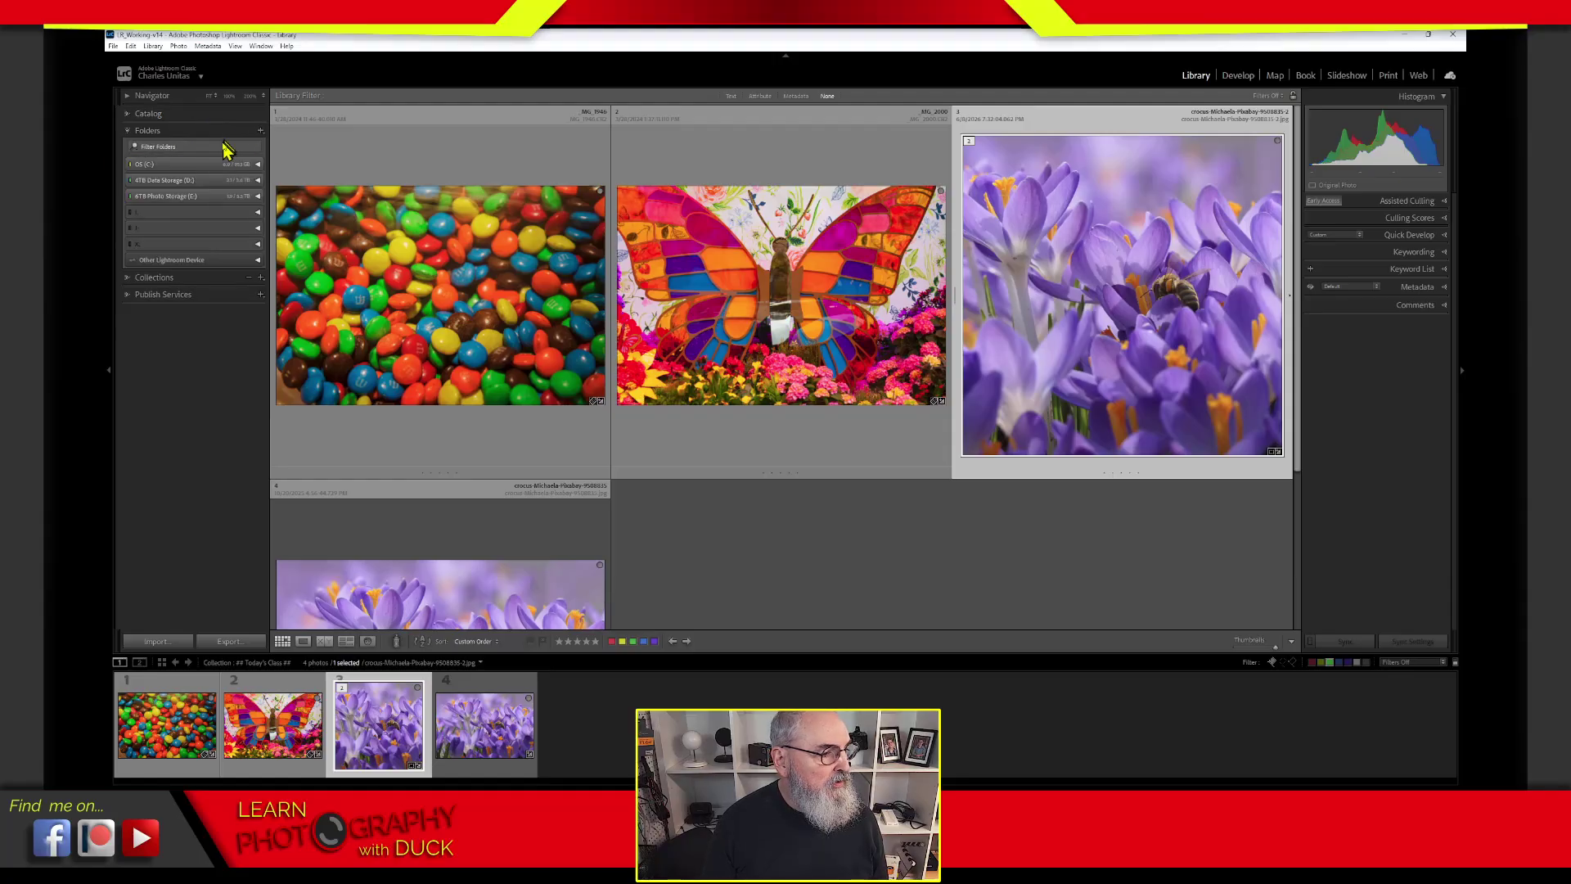
pyautogui.click(227, 149)
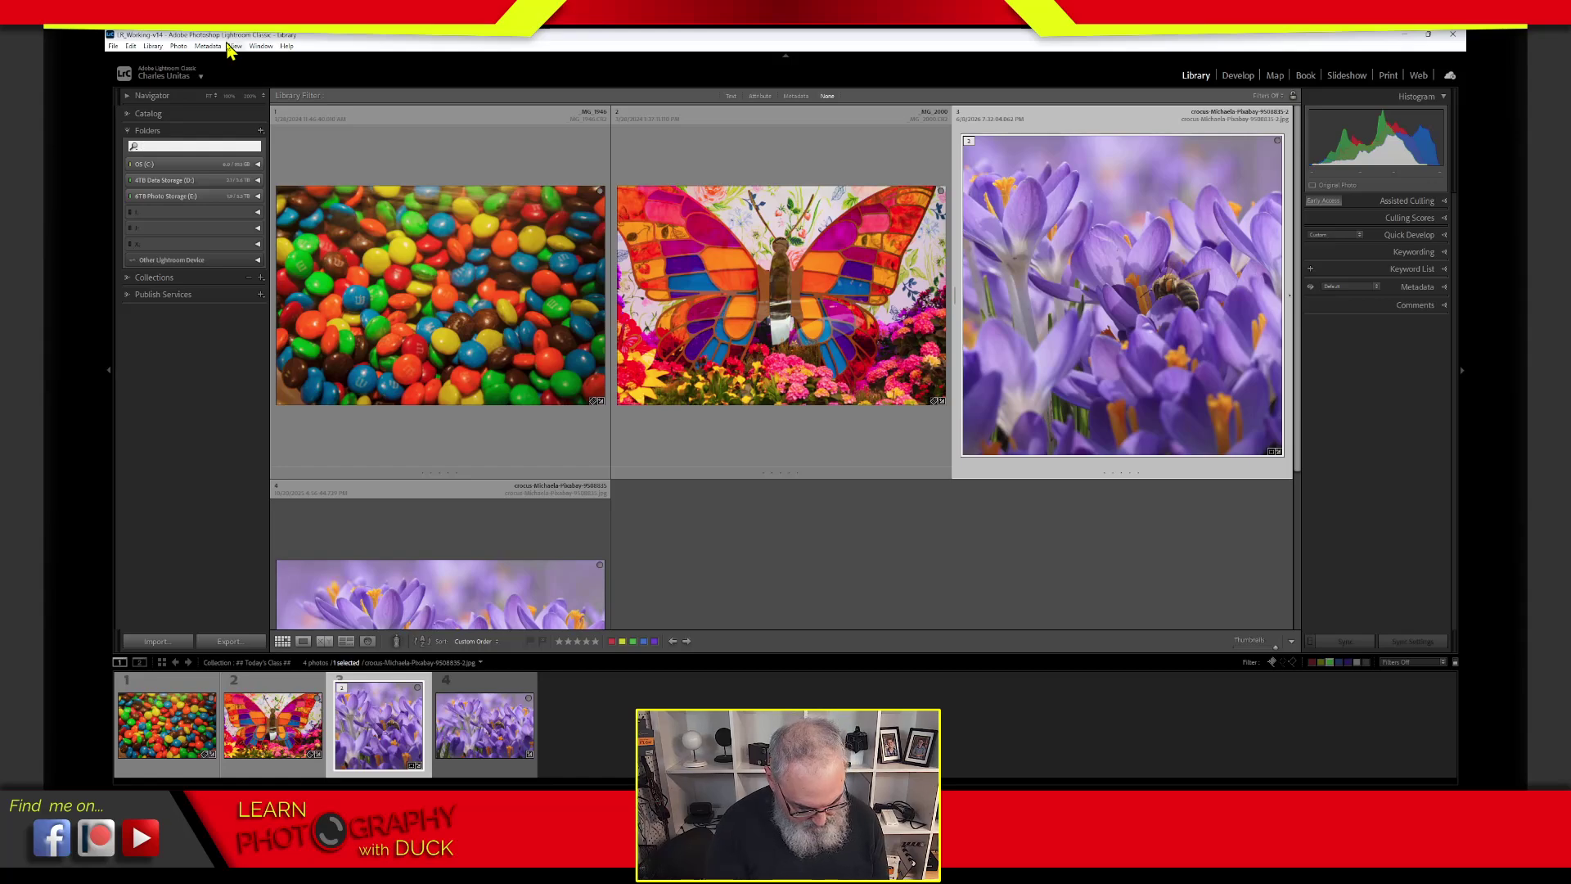
pyautogui.write('sport')
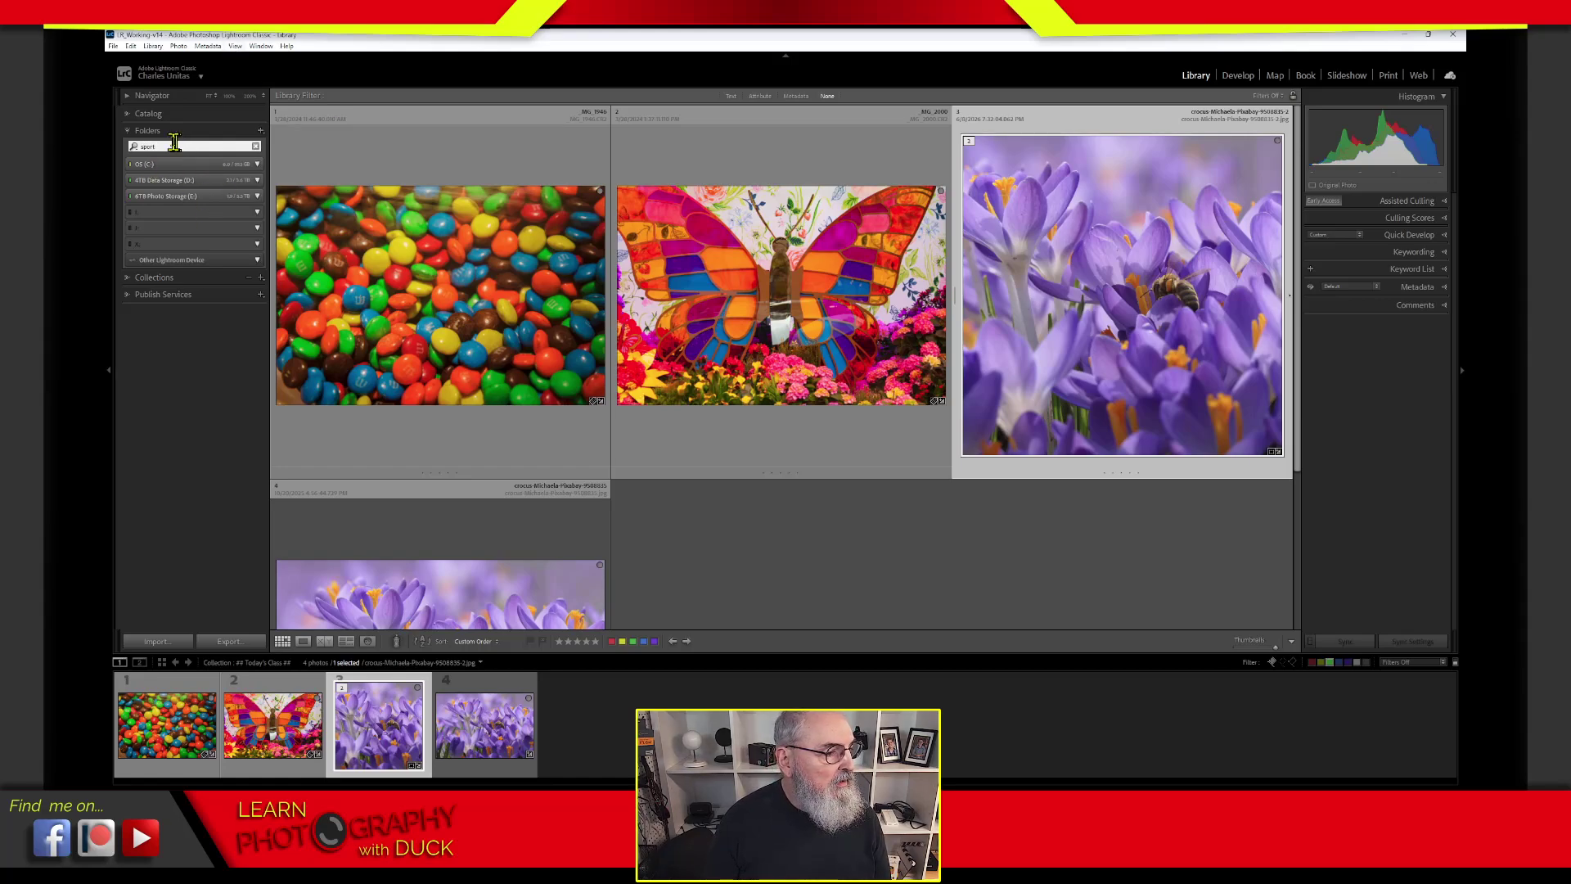
# Step: Replace the folder search term with "portrai"
pyautogui.doubleClick(148, 146)
pyautogui.write('p')
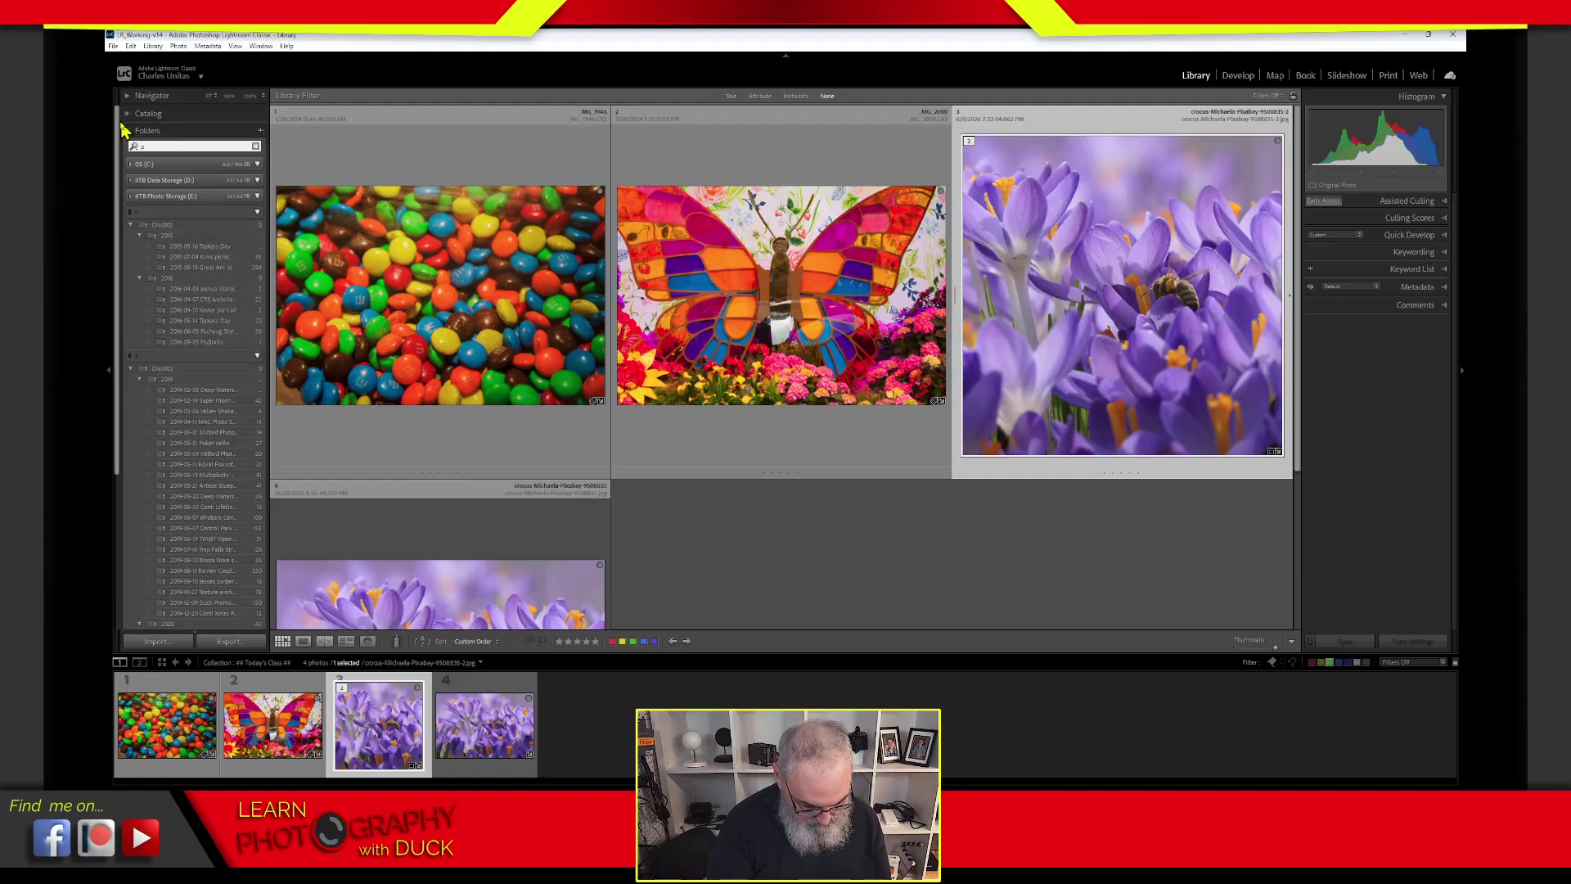
pyautogui.write('ortrai')
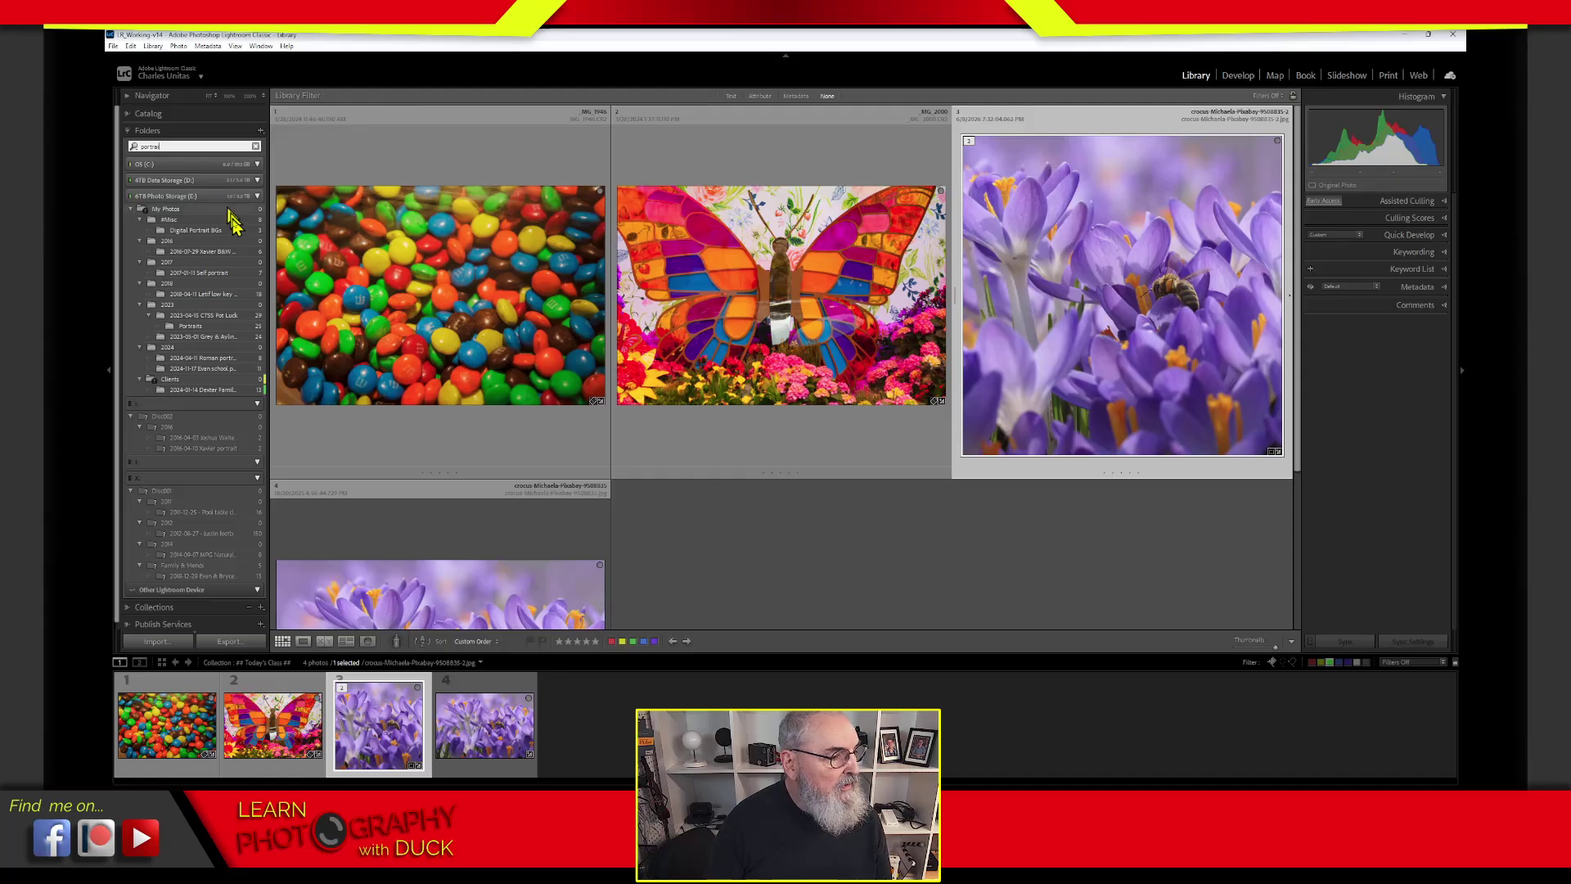
# Step: Browse the digital portrait backgrounds folder and the 2023, 2024 and client portrait folders, collapse My Photos, and switch back to Photoshop
pyautogui.click(229, 232)
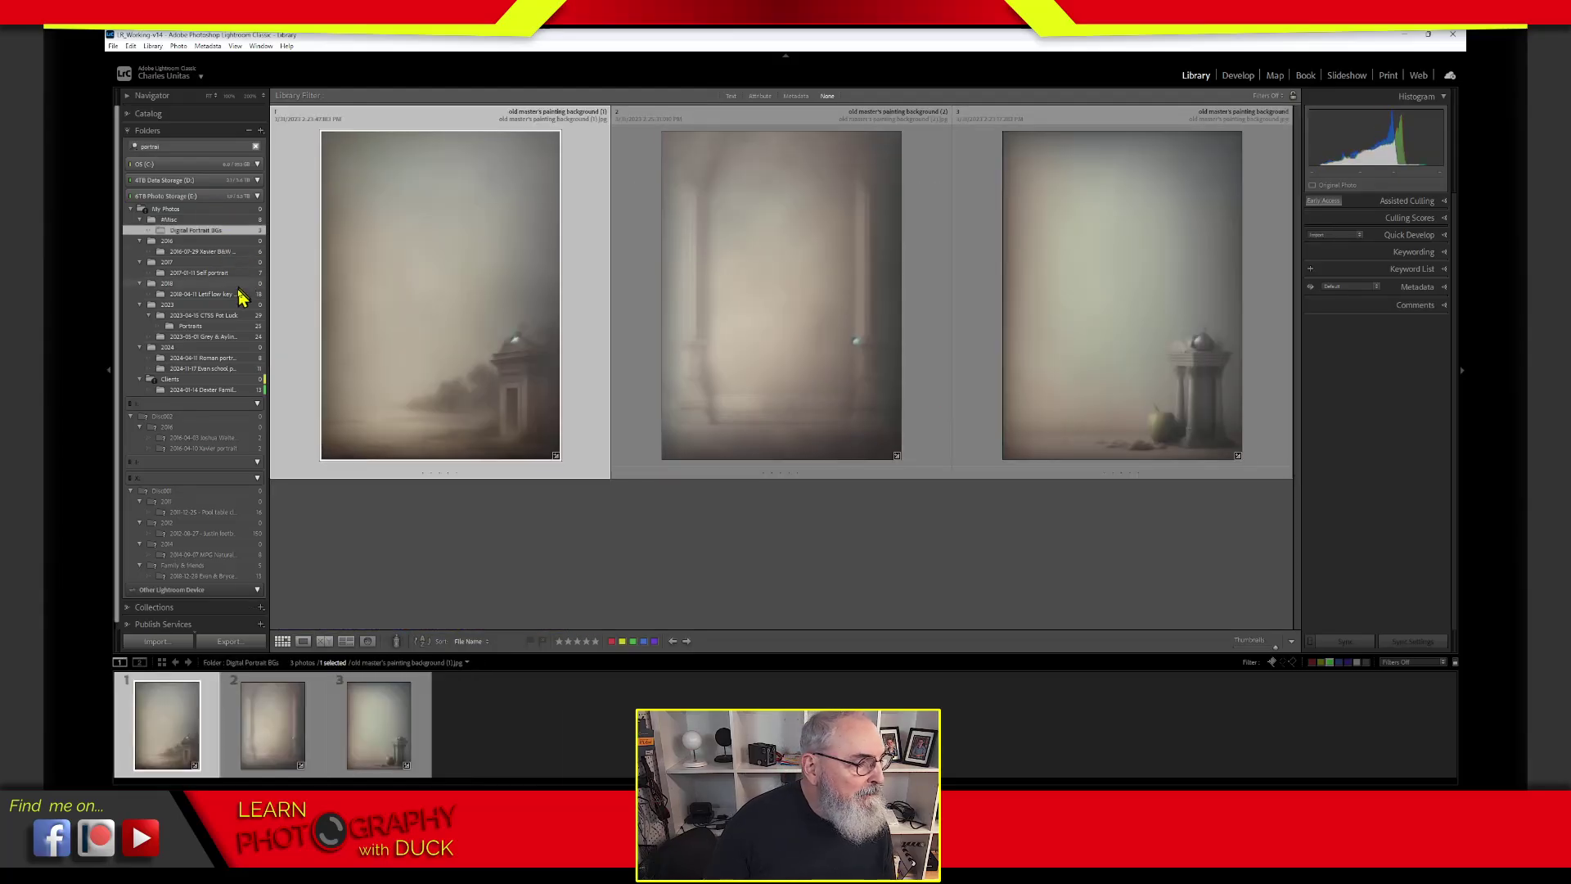
pyautogui.click(230, 369)
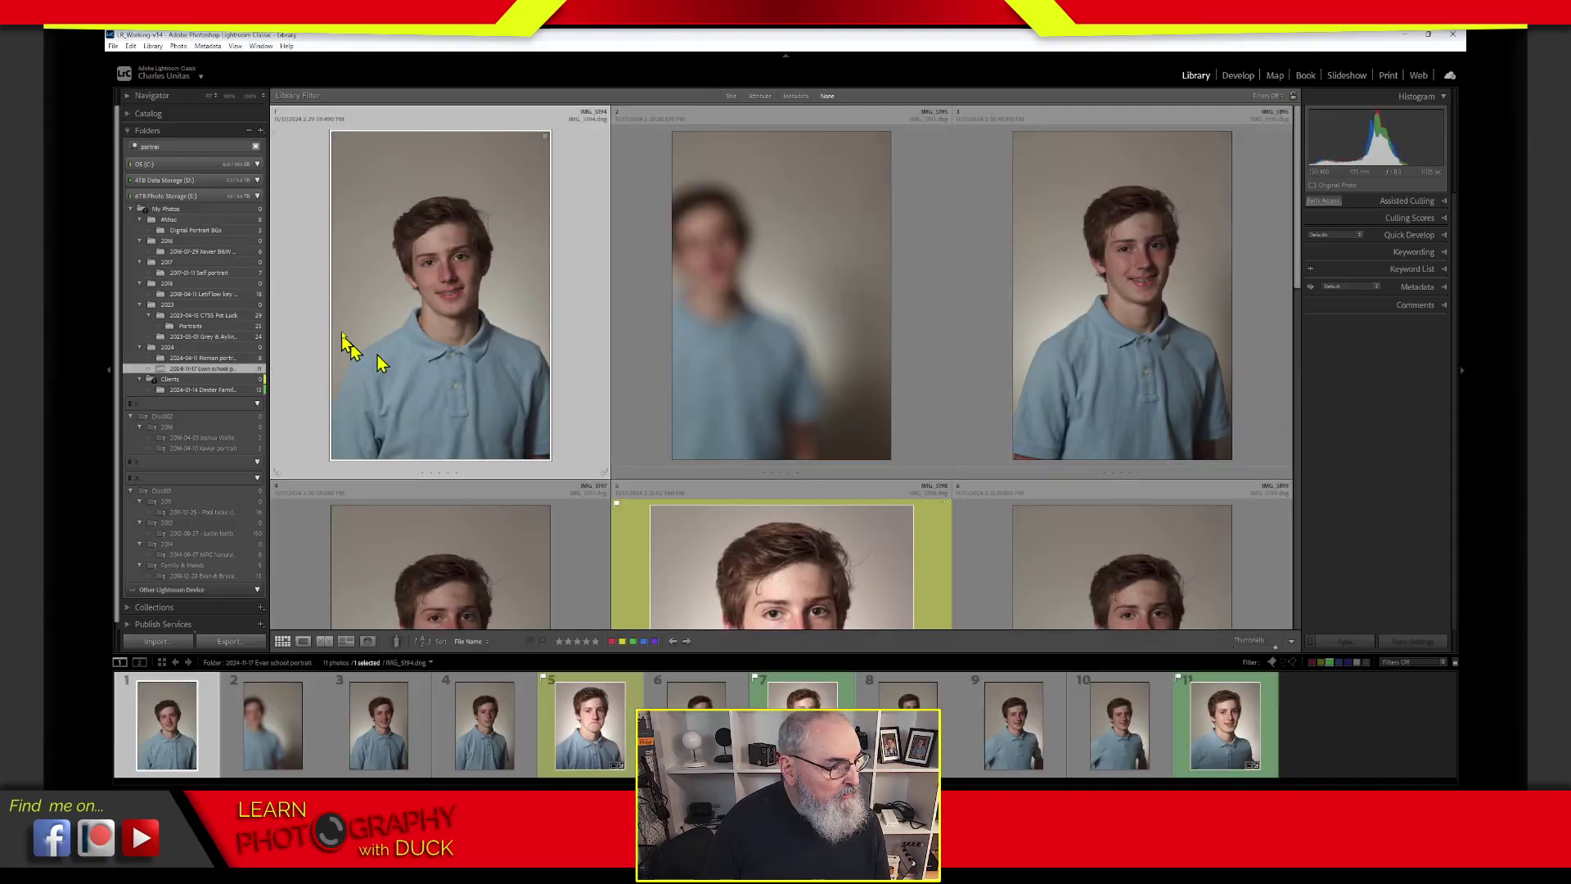
pyautogui.click(234, 390)
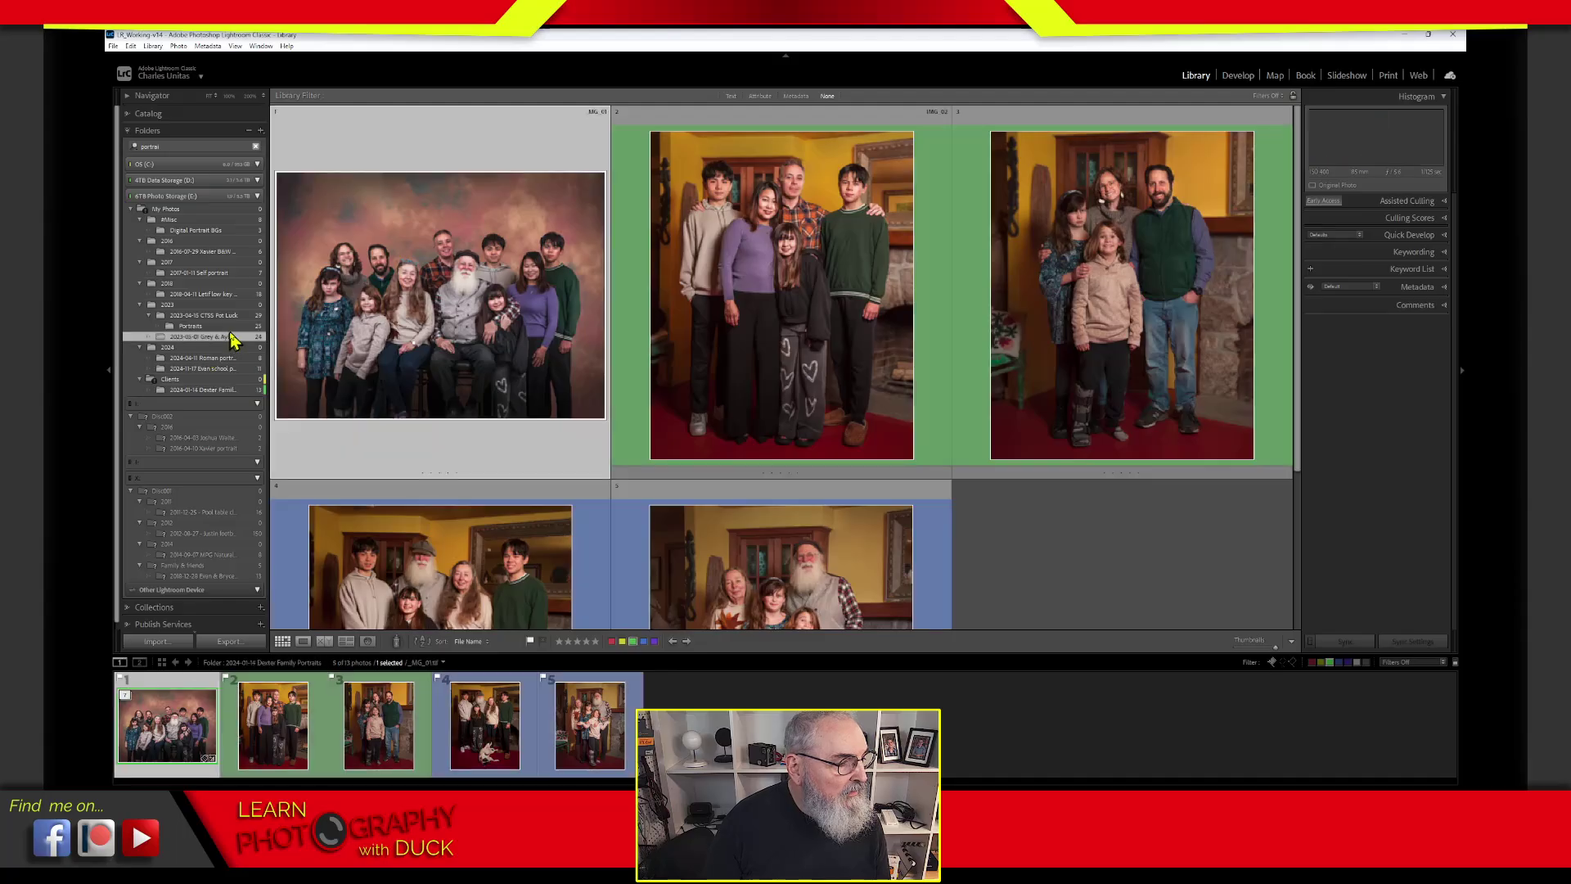
pyautogui.click(225, 335)
pyautogui.click(225, 316)
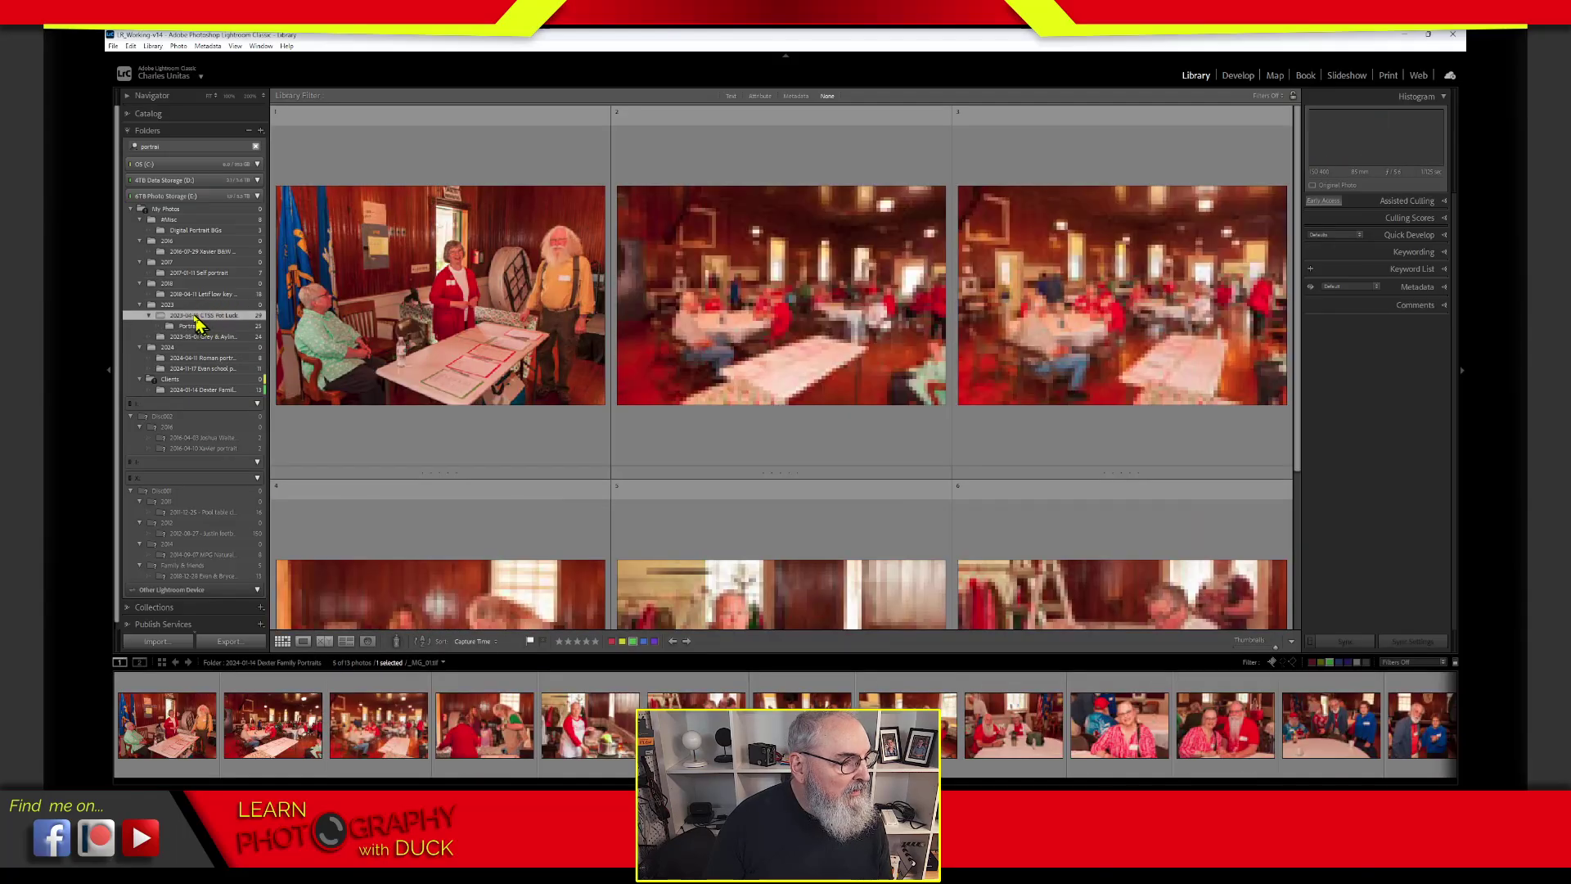
pyautogui.click(144, 211)
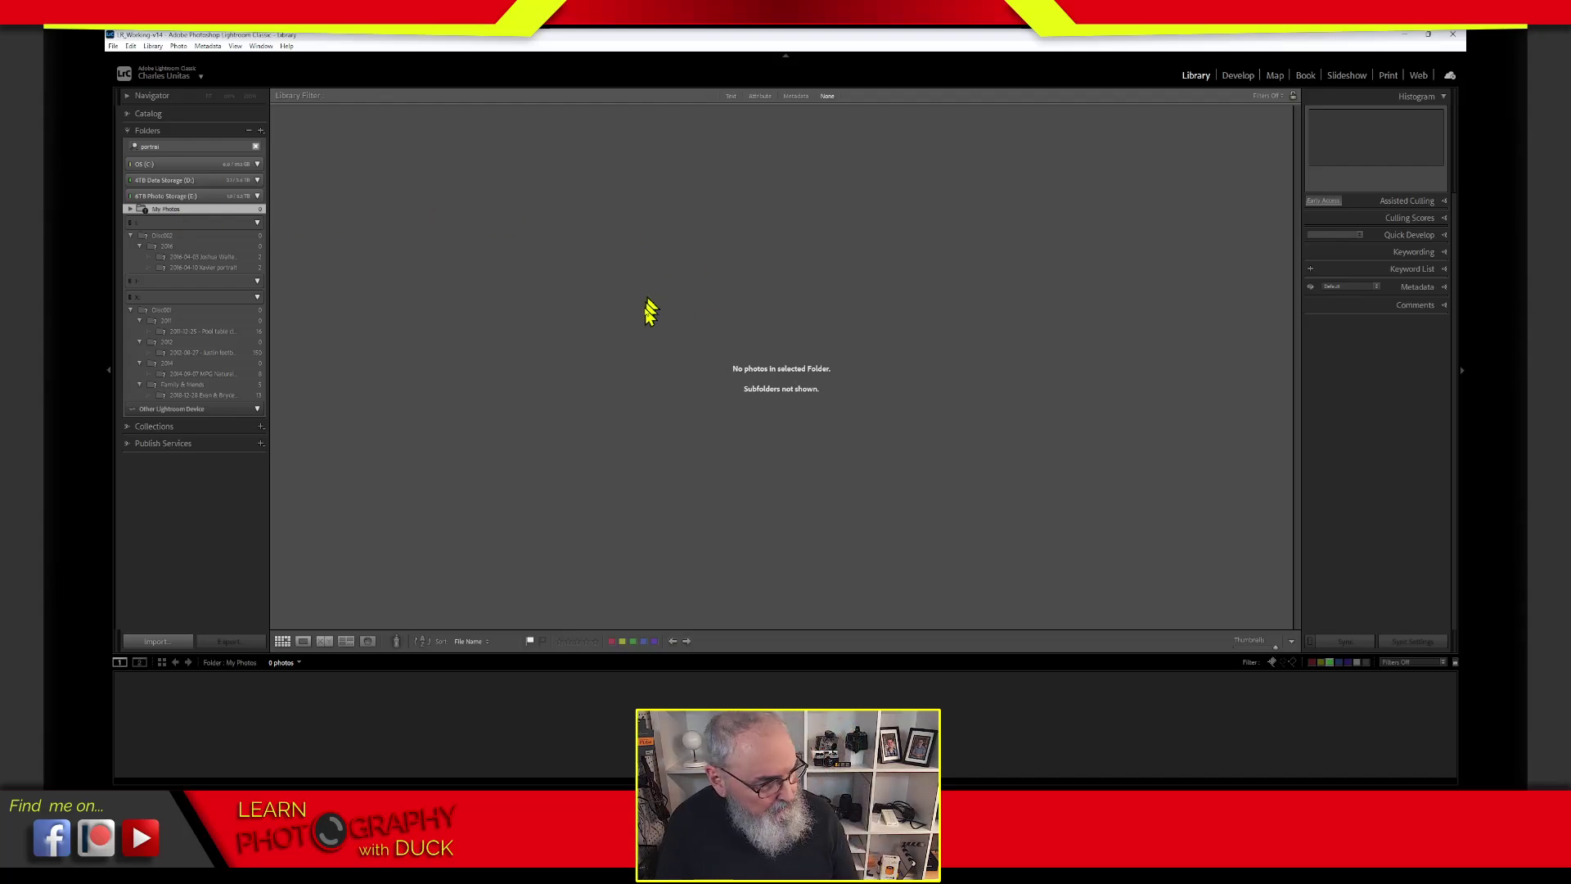
pyautogui.hotkey('alt', 'Tab')
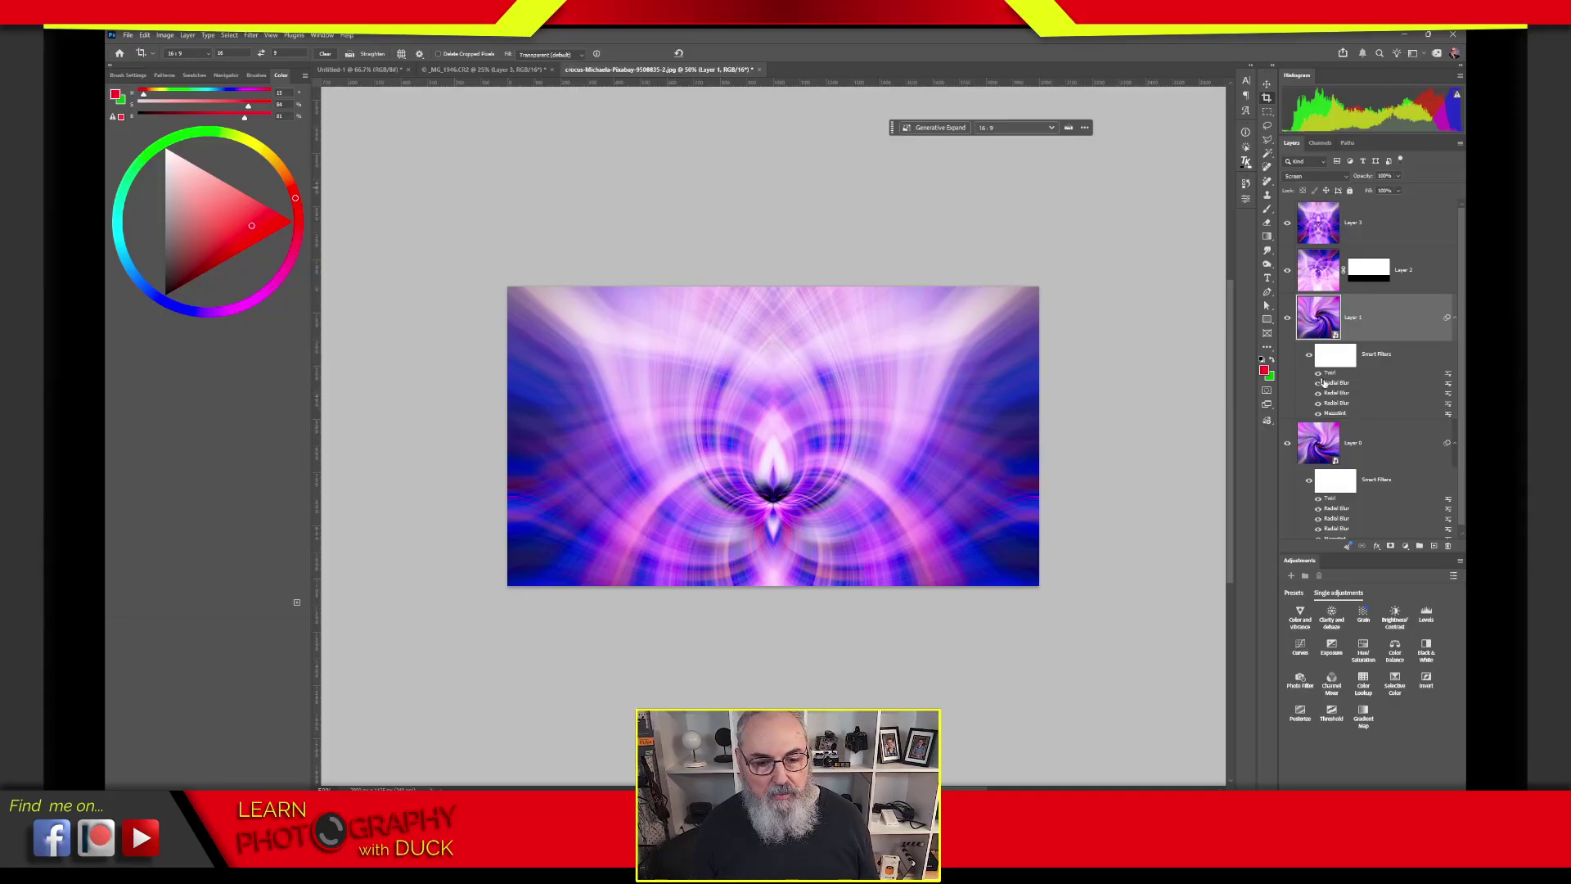
# Step: Select Layer 3 and crop the artwork to a vertical 9:16 frame centered on the glowing flower shape
pyautogui.click(1320, 240)
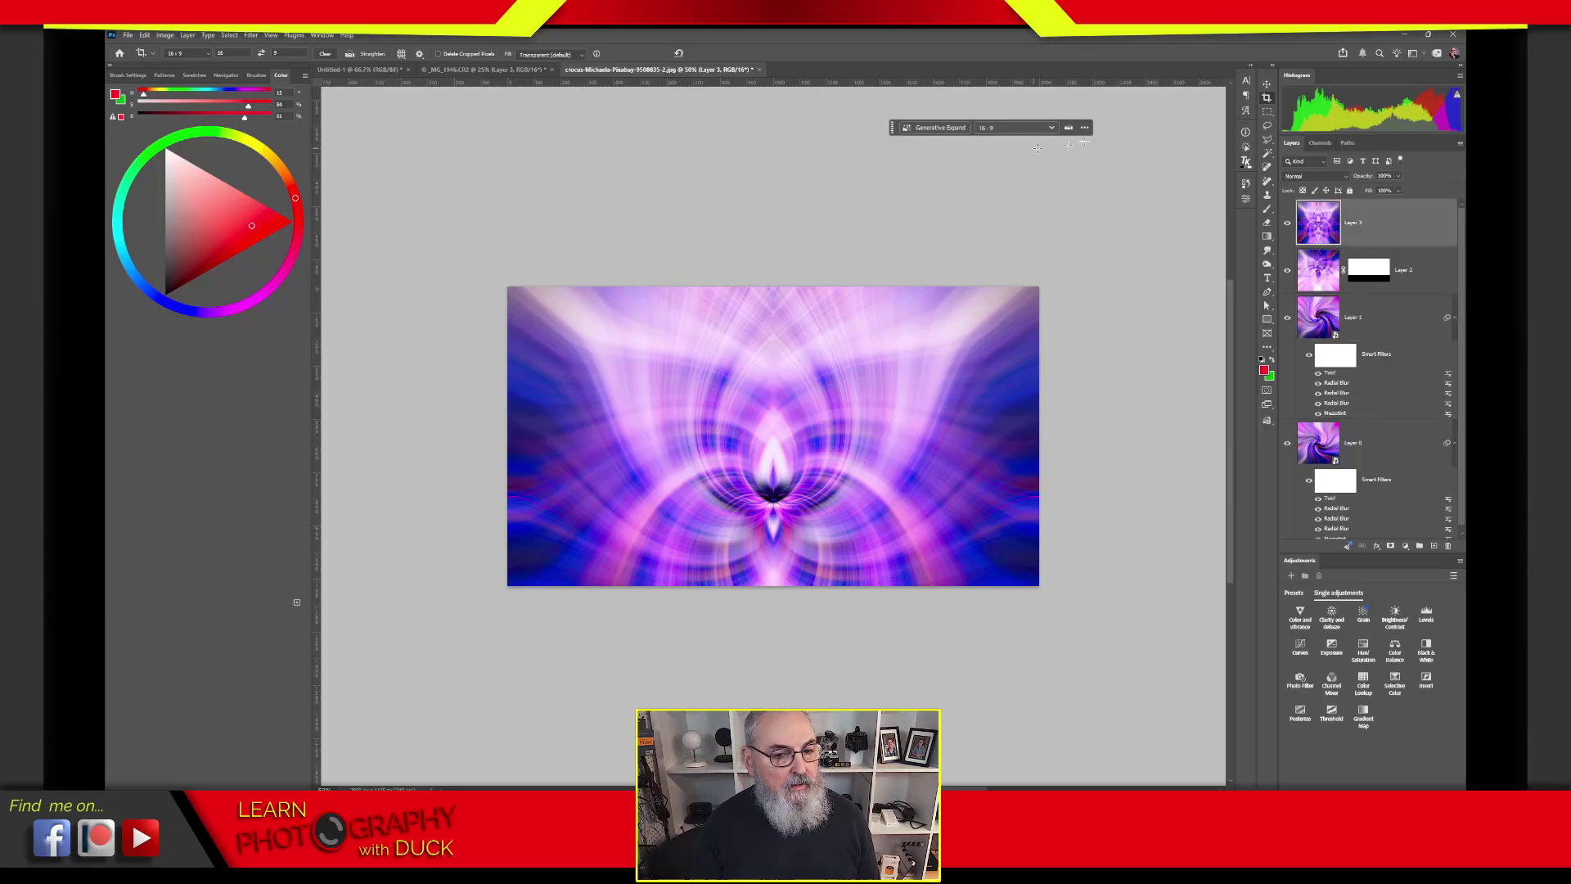
pyautogui.click(1268, 98)
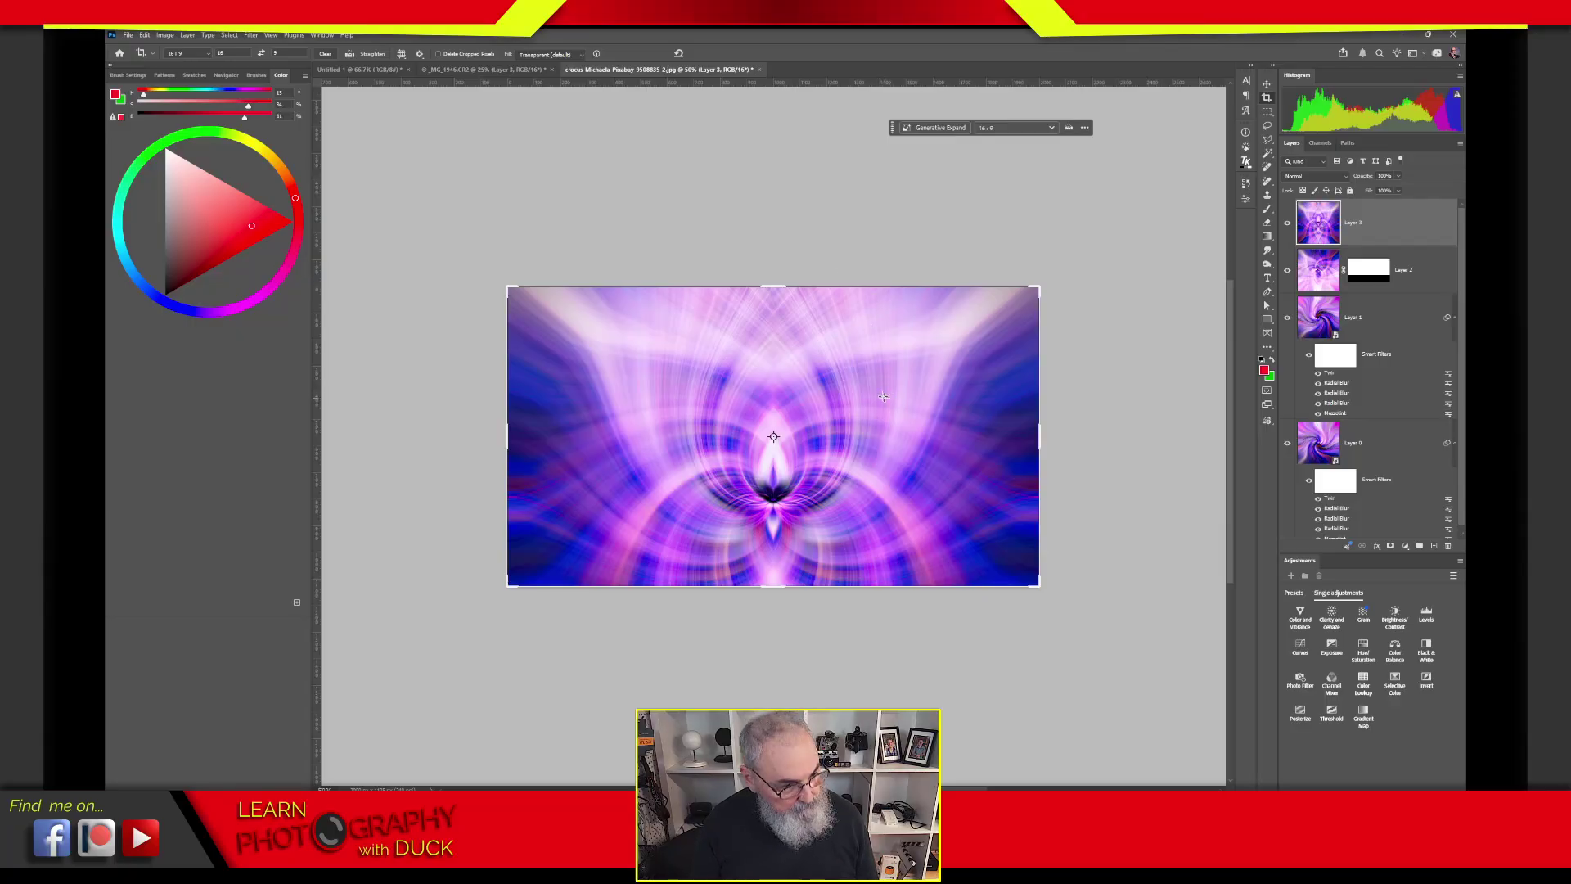
pyautogui.click(262, 54)
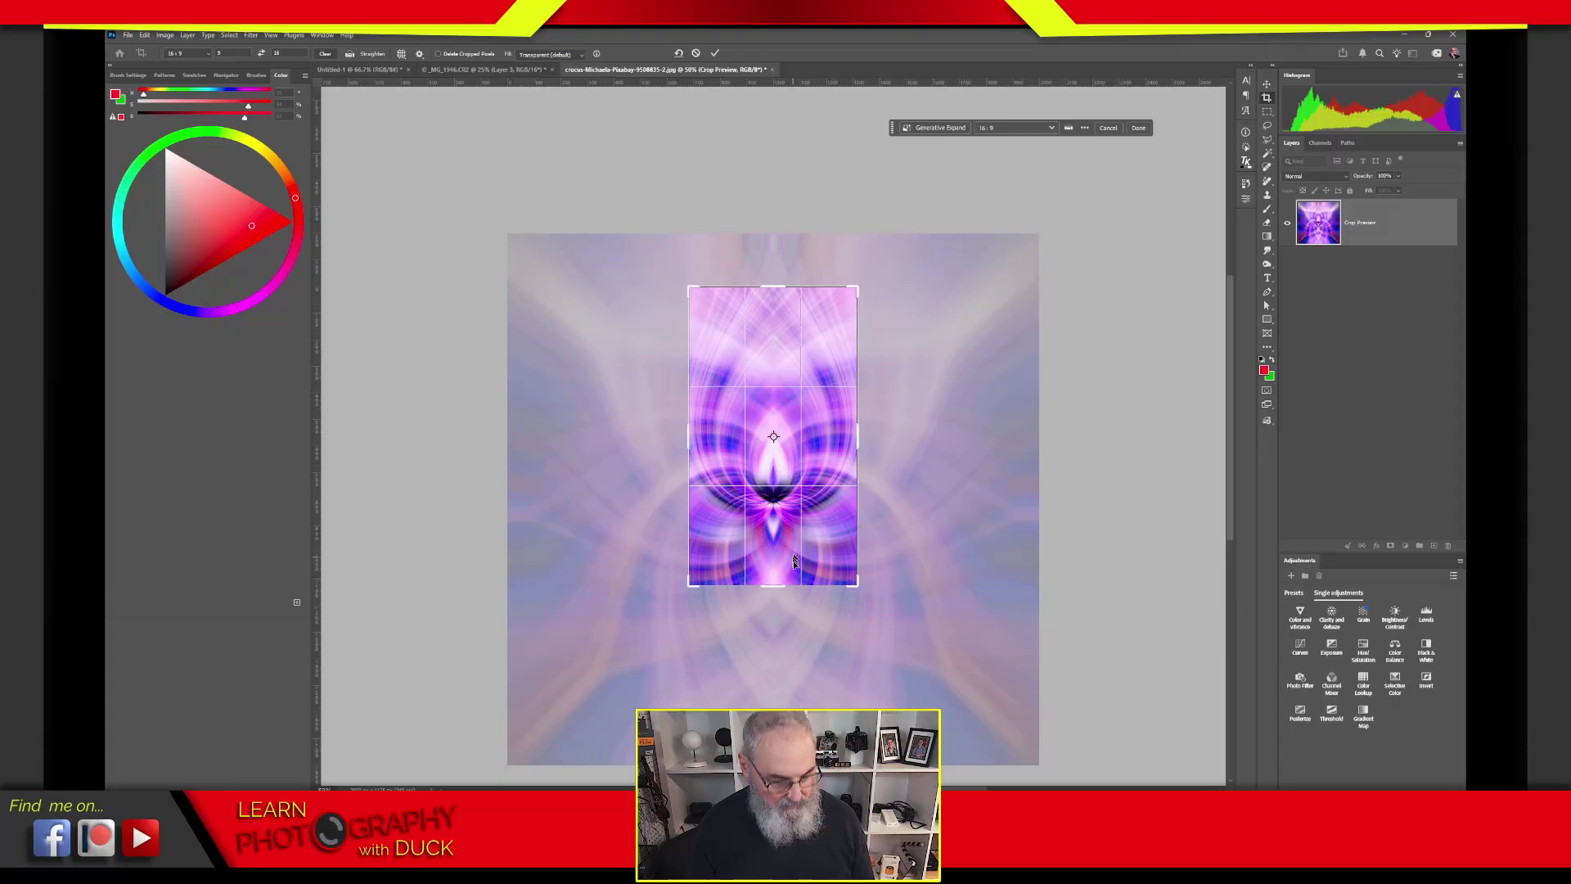
pyautogui.press('x')
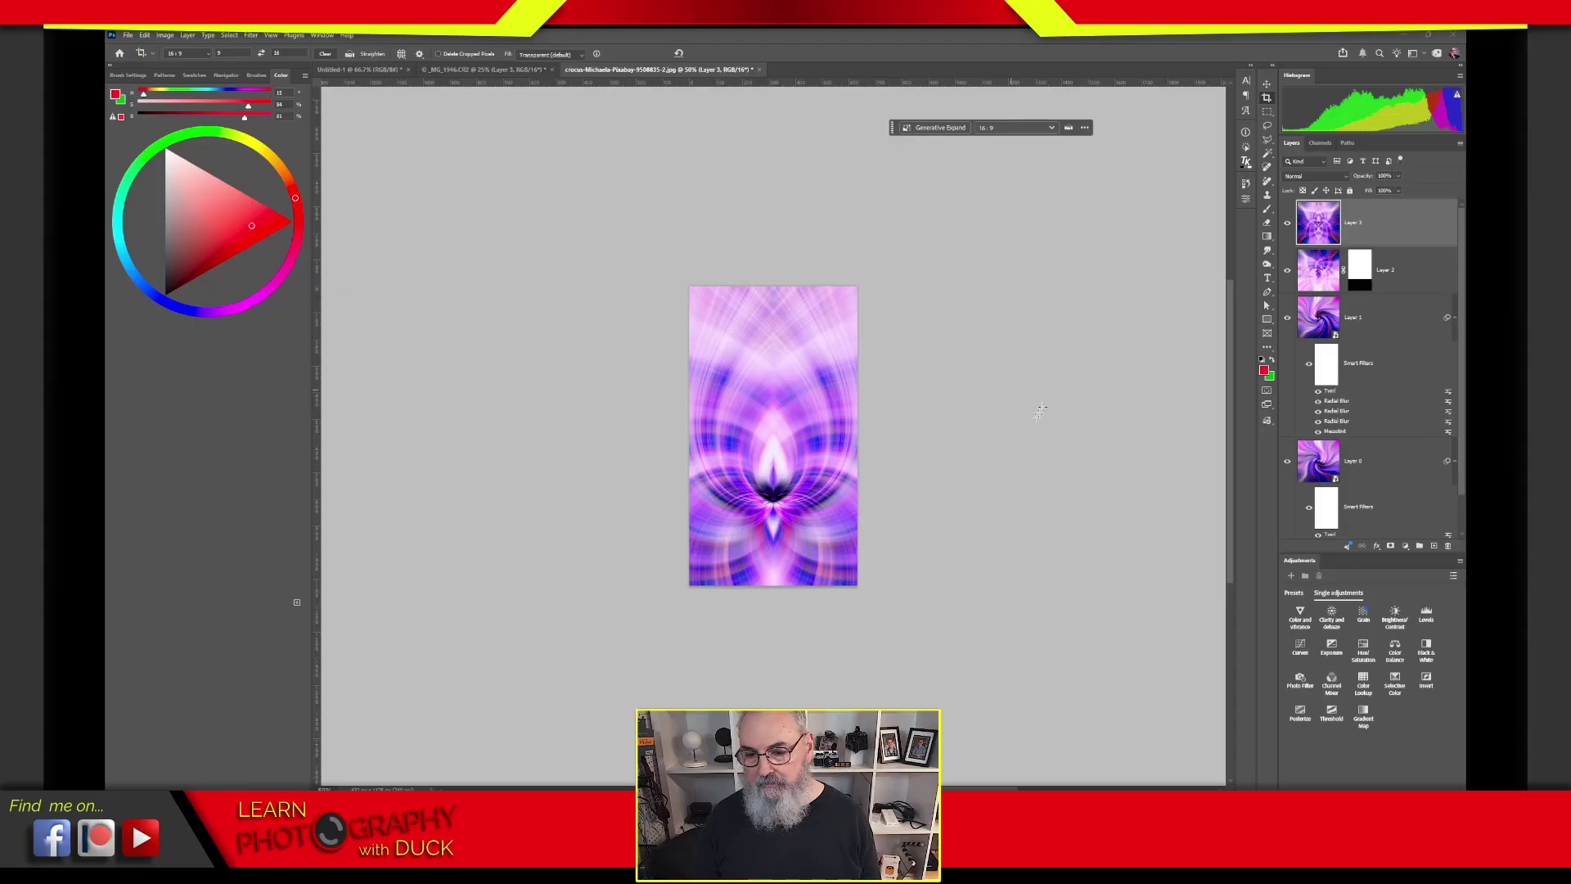
# Step: Switch to Lightroom Classic, expand My Photos, and replace the folder search term with "selfie"
pyautogui.hotkey('alt', 'Tab')
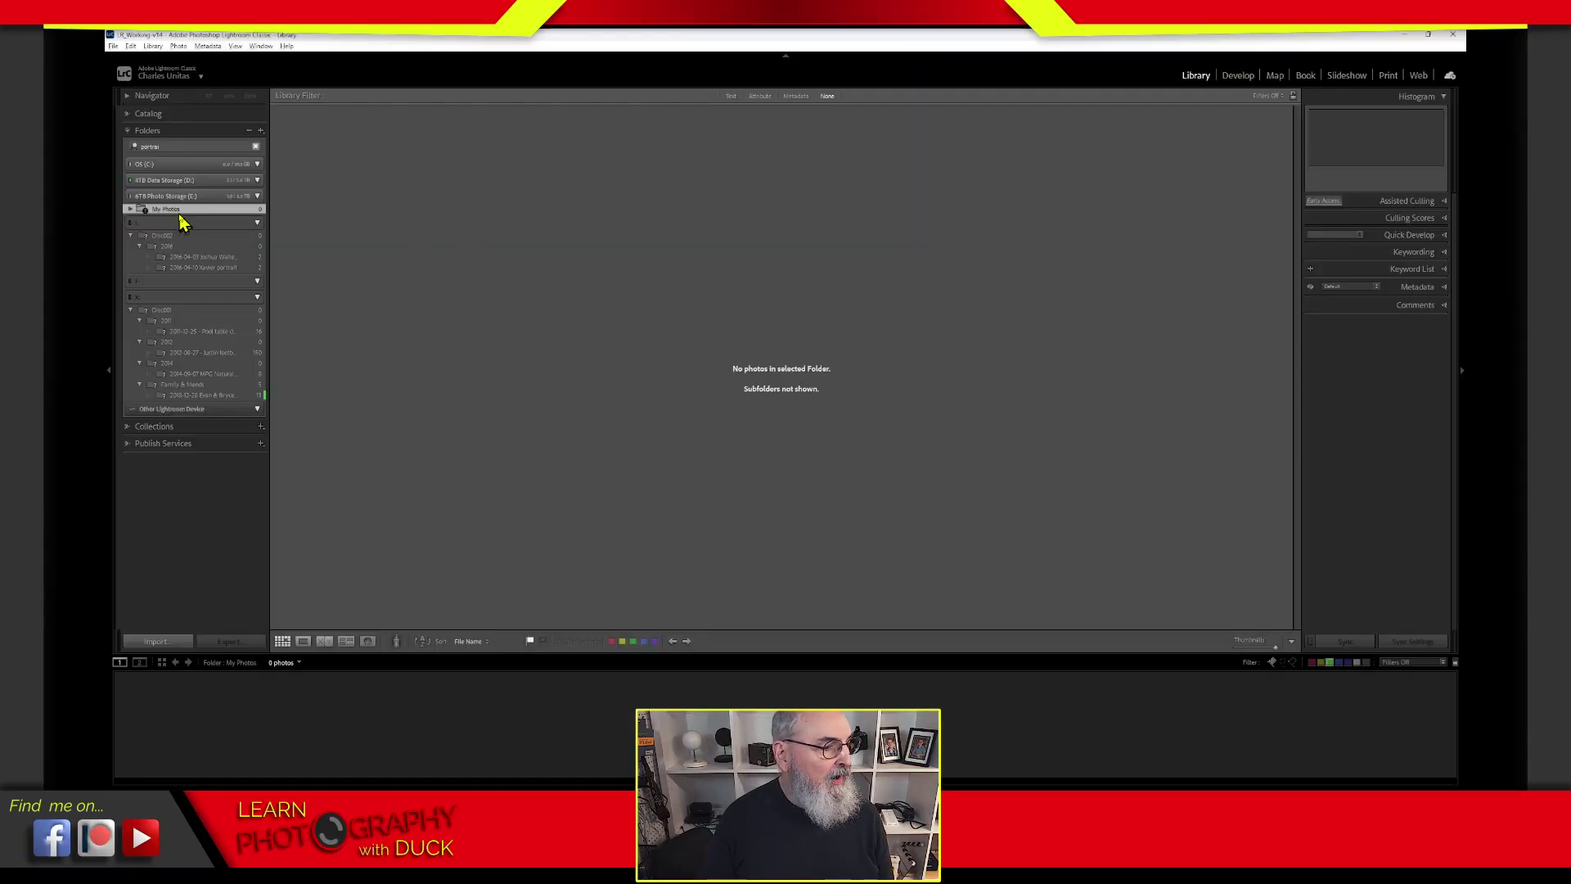
pyautogui.click(130, 210)
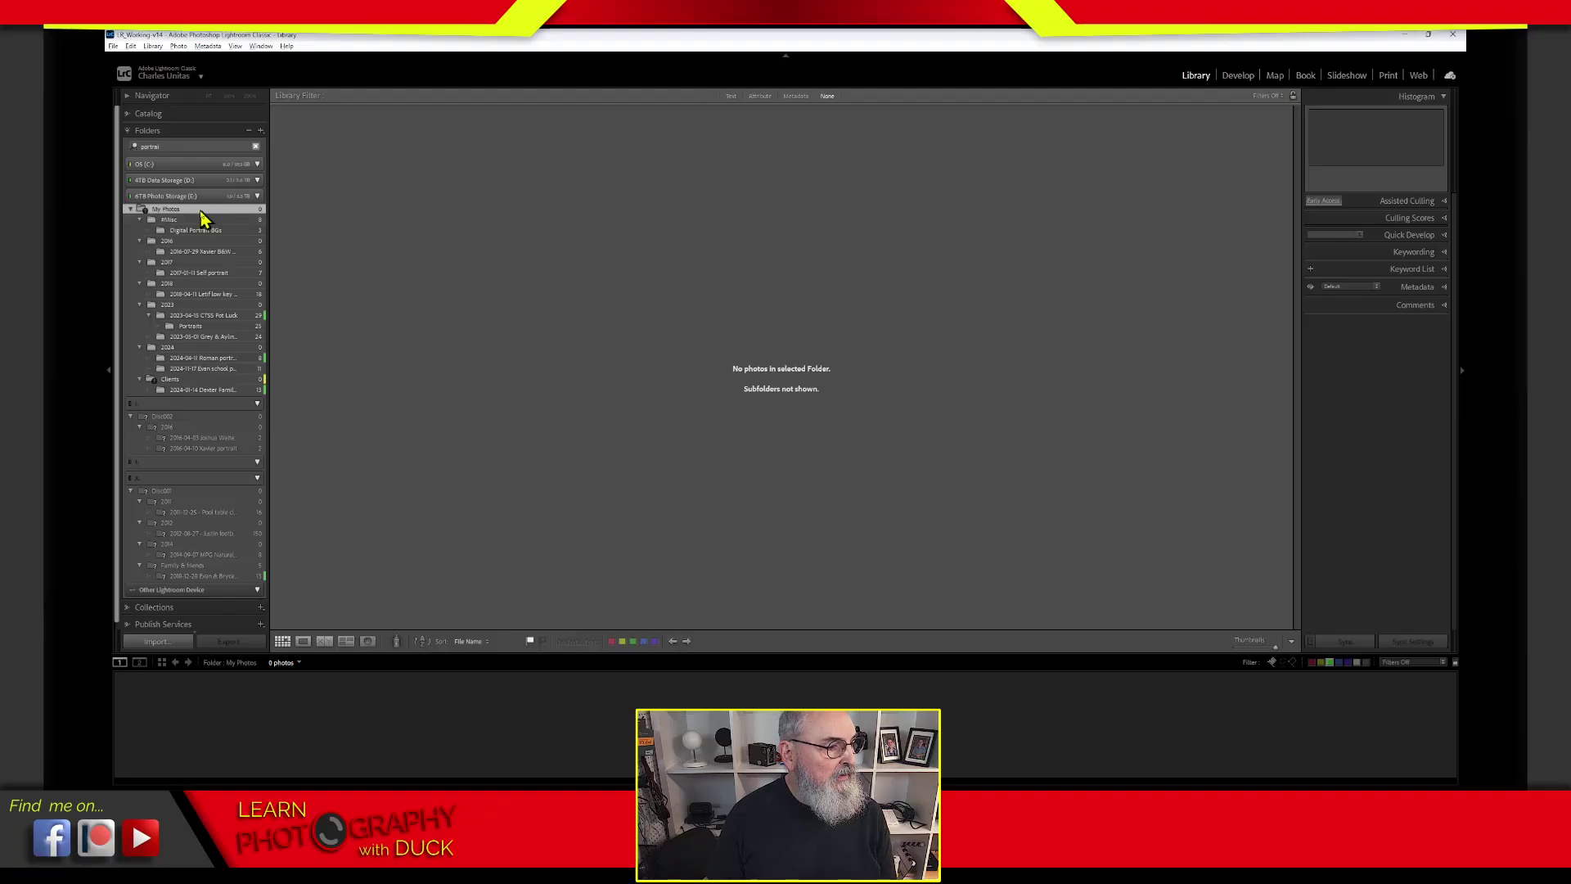
pyautogui.click(193, 148)
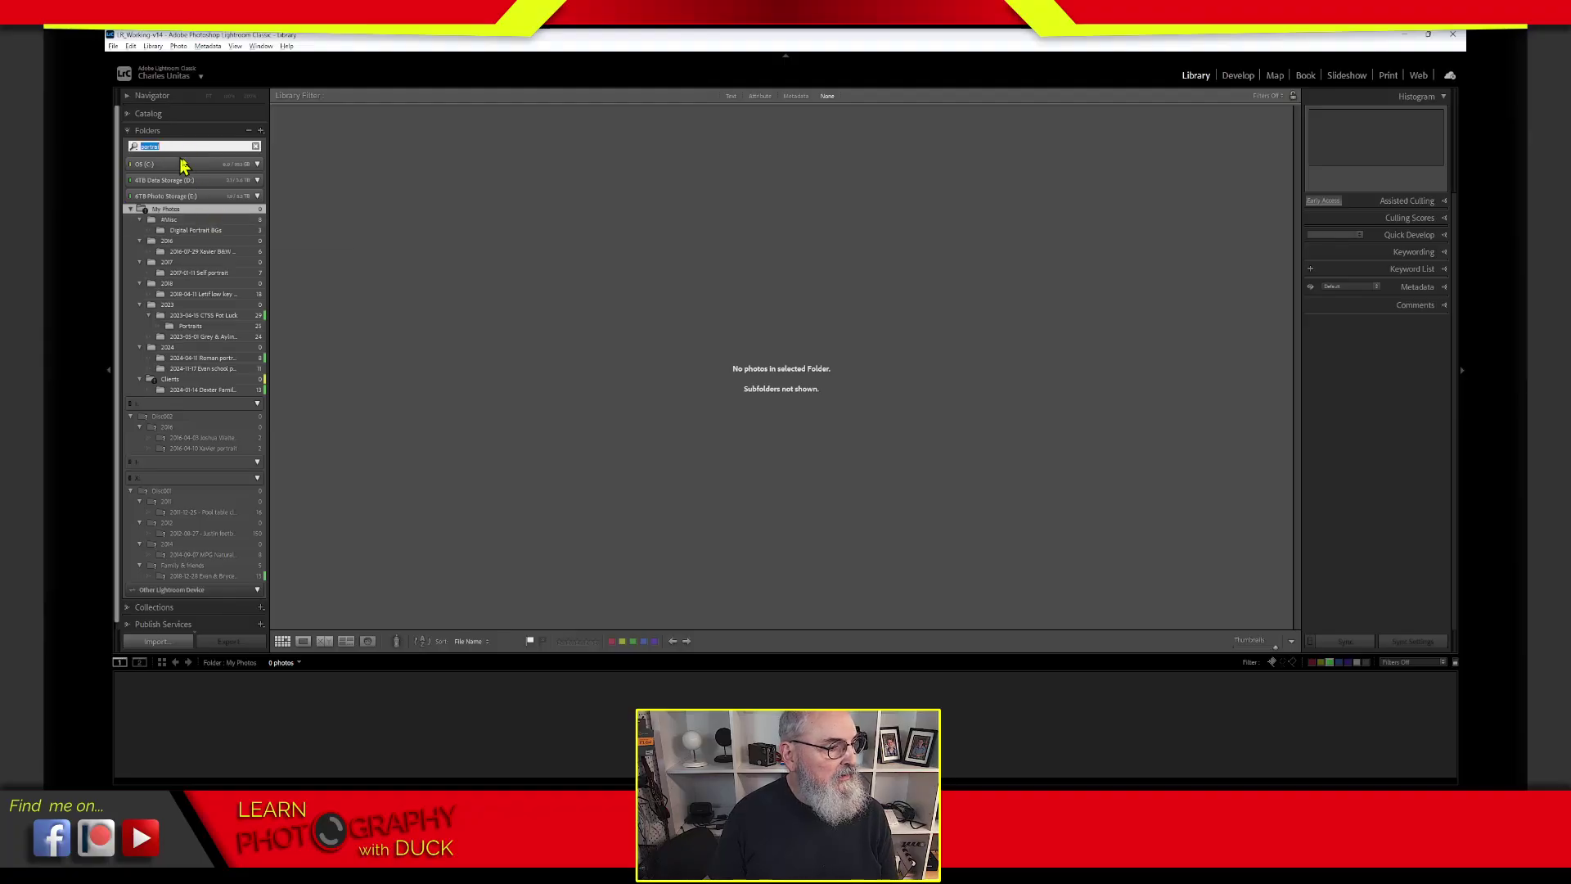
pyautogui.write('c')
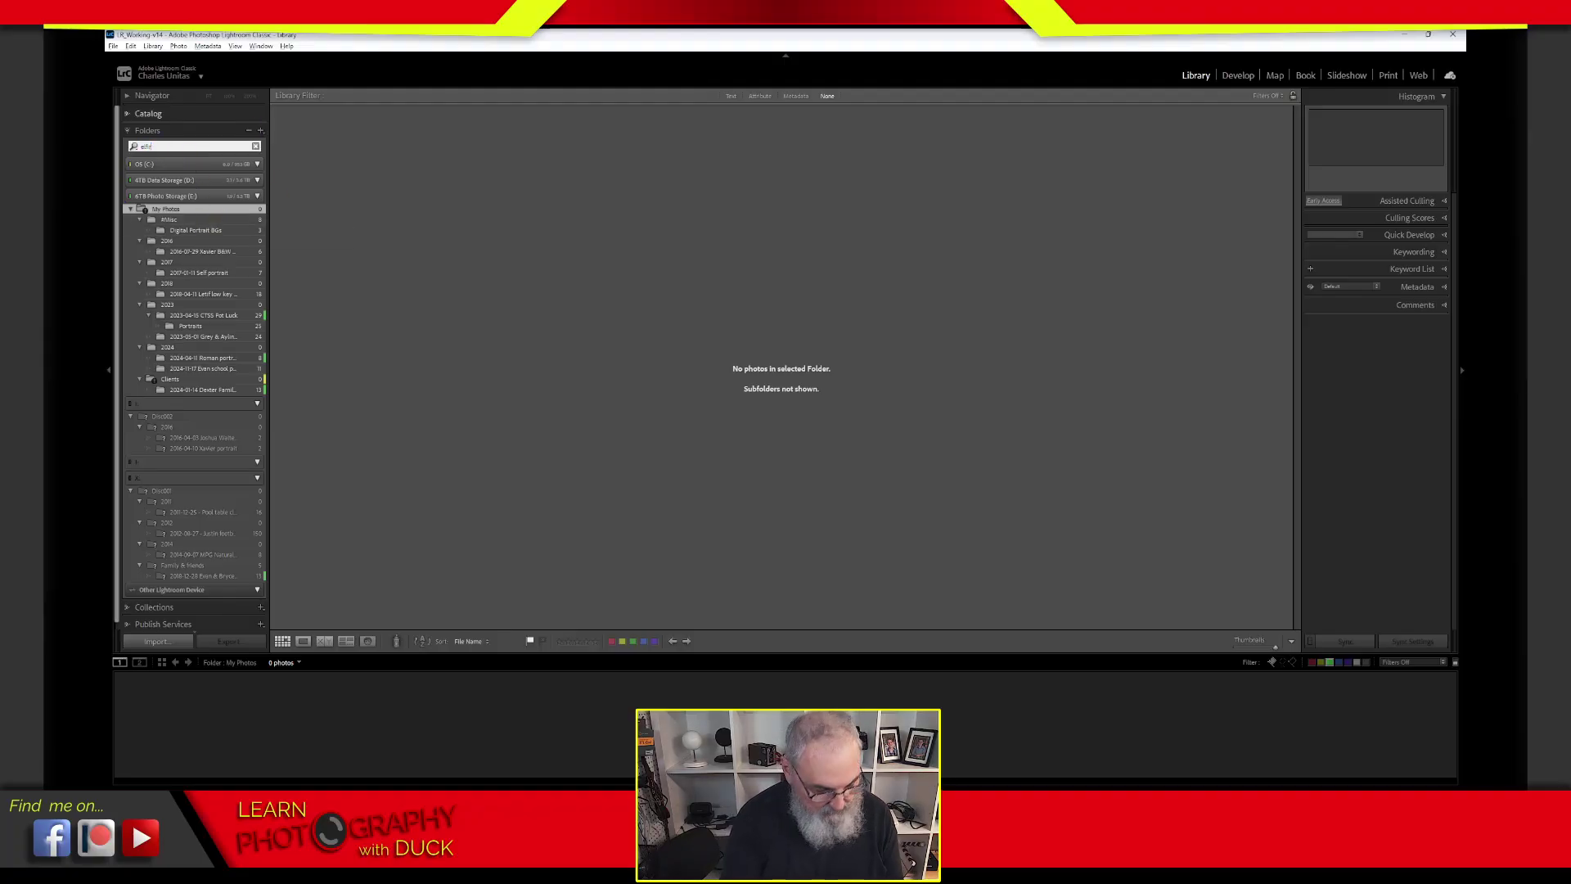
pyautogui.write('elfie')
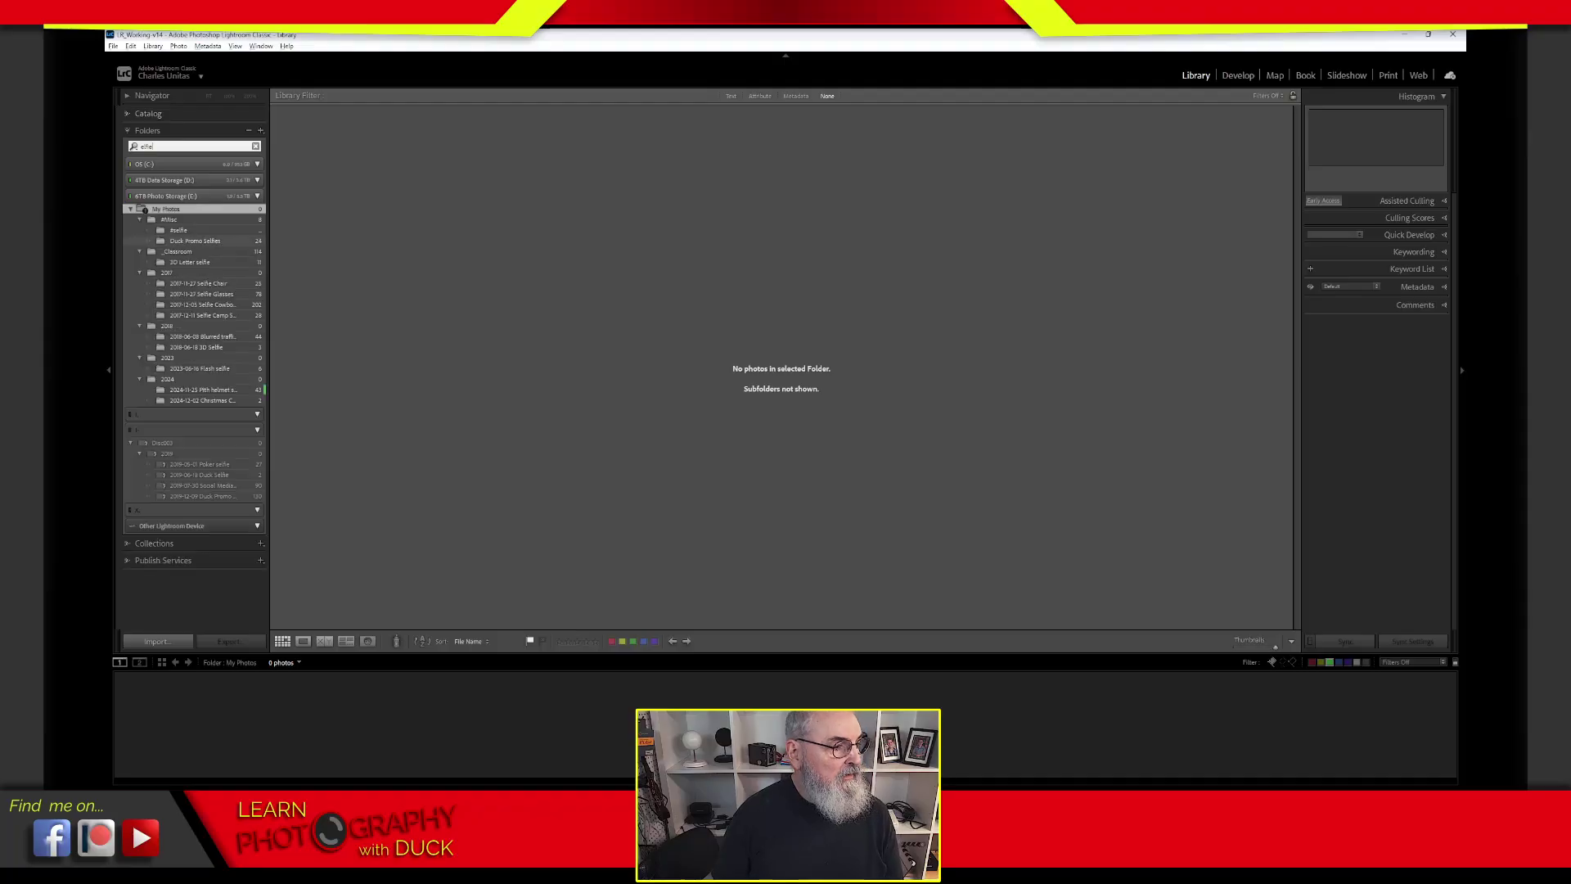
pyautogui.write('s')
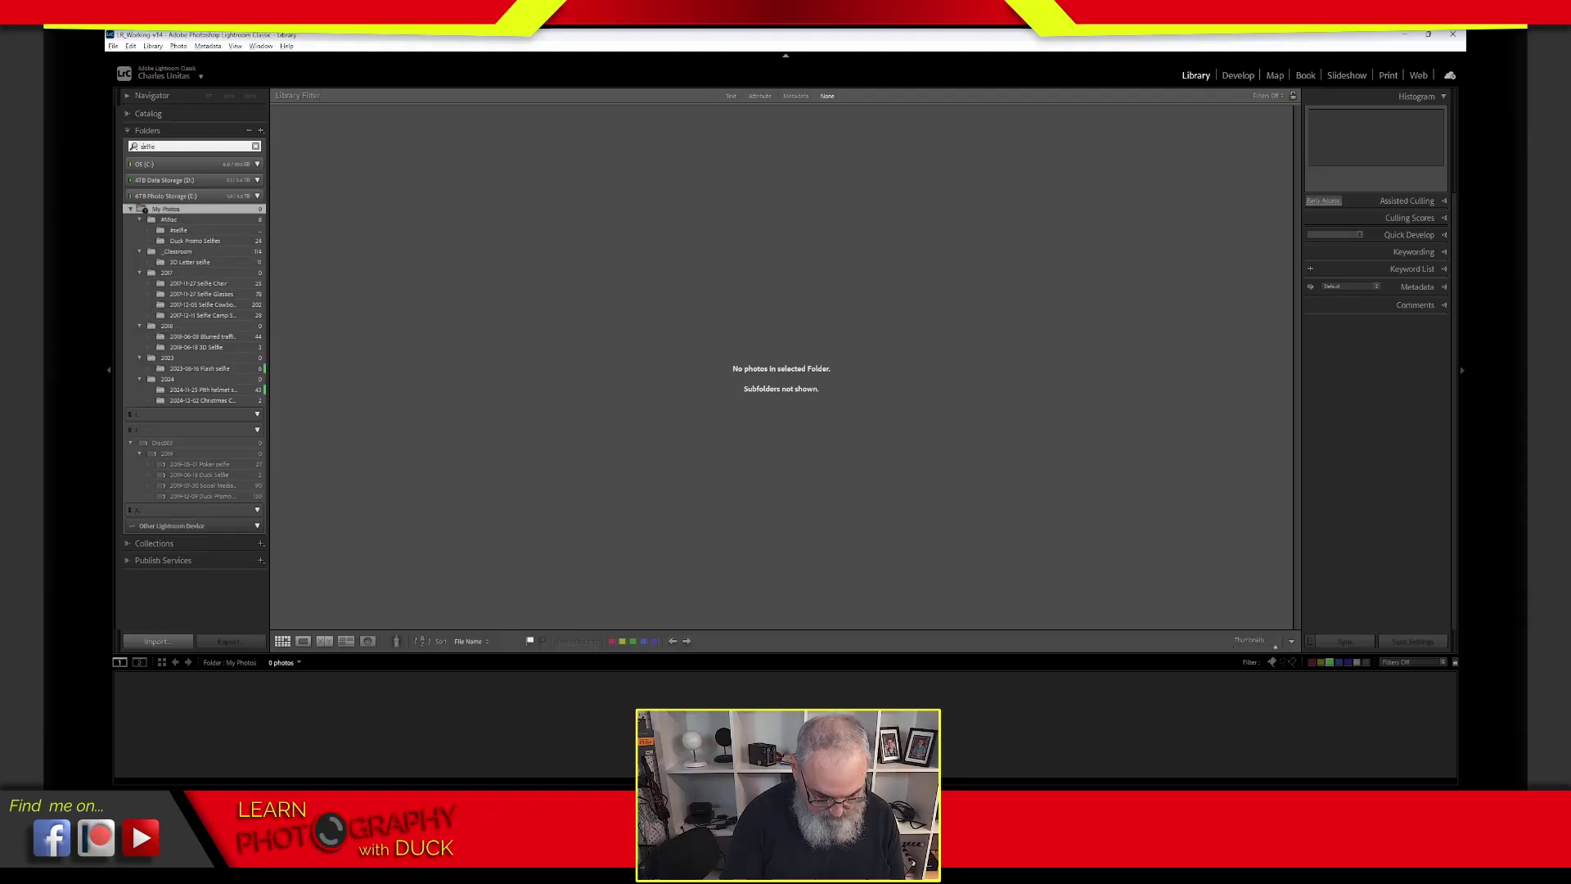
# Step: Show the #selfie folder and open the Santa Duck-0624 photo with the finger at the lips in Photoshop
pyautogui.click(214, 232)
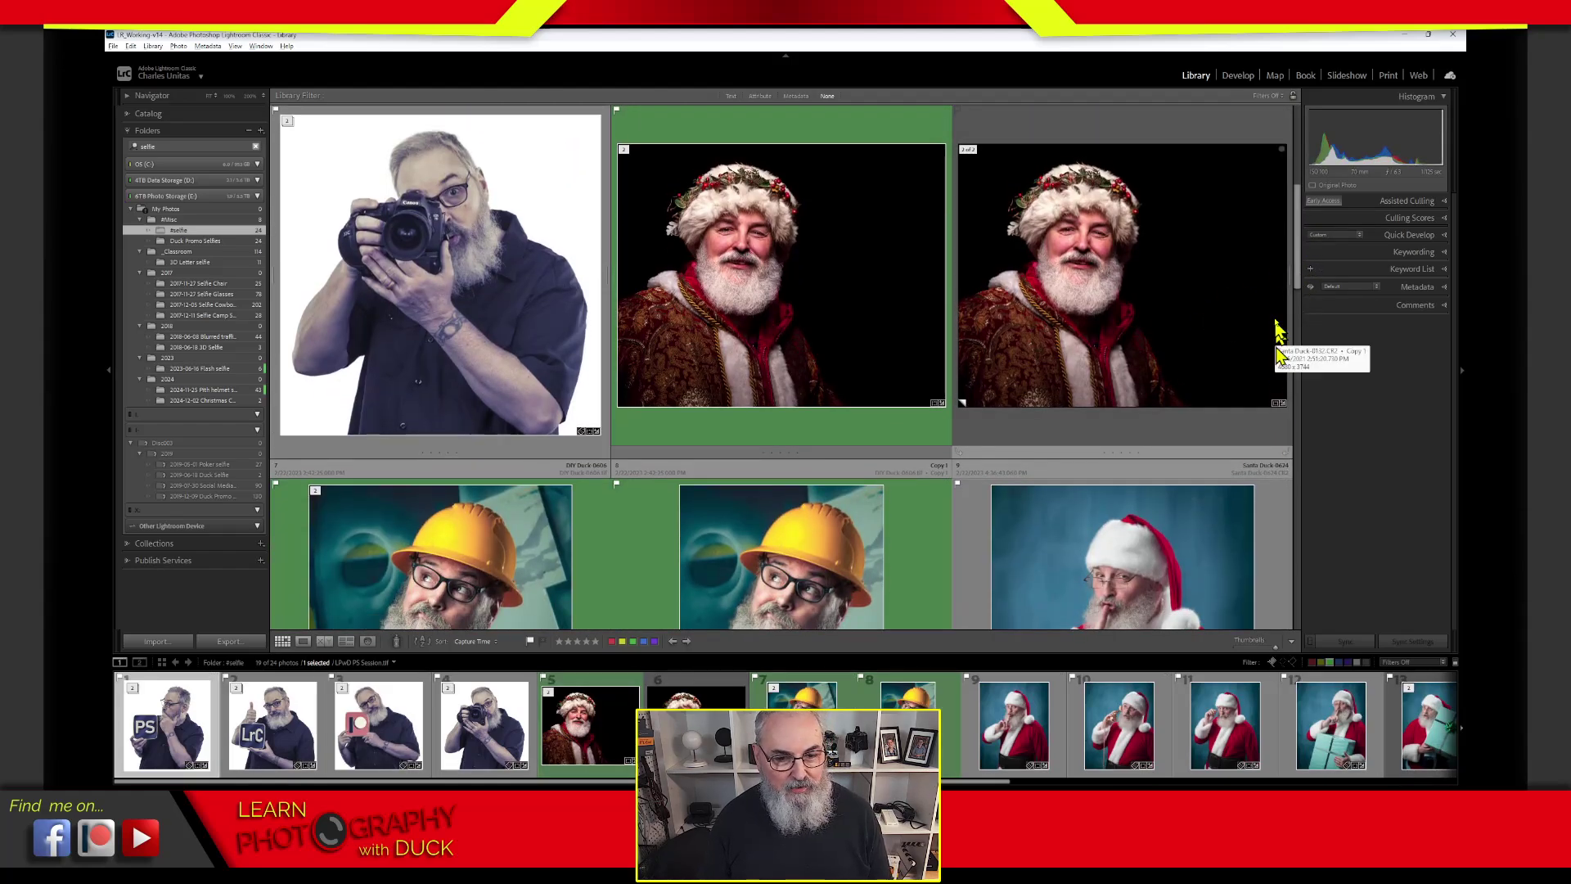
pyautogui.scroll(-2, 1293, 294)
pyautogui.click(1211, 407)
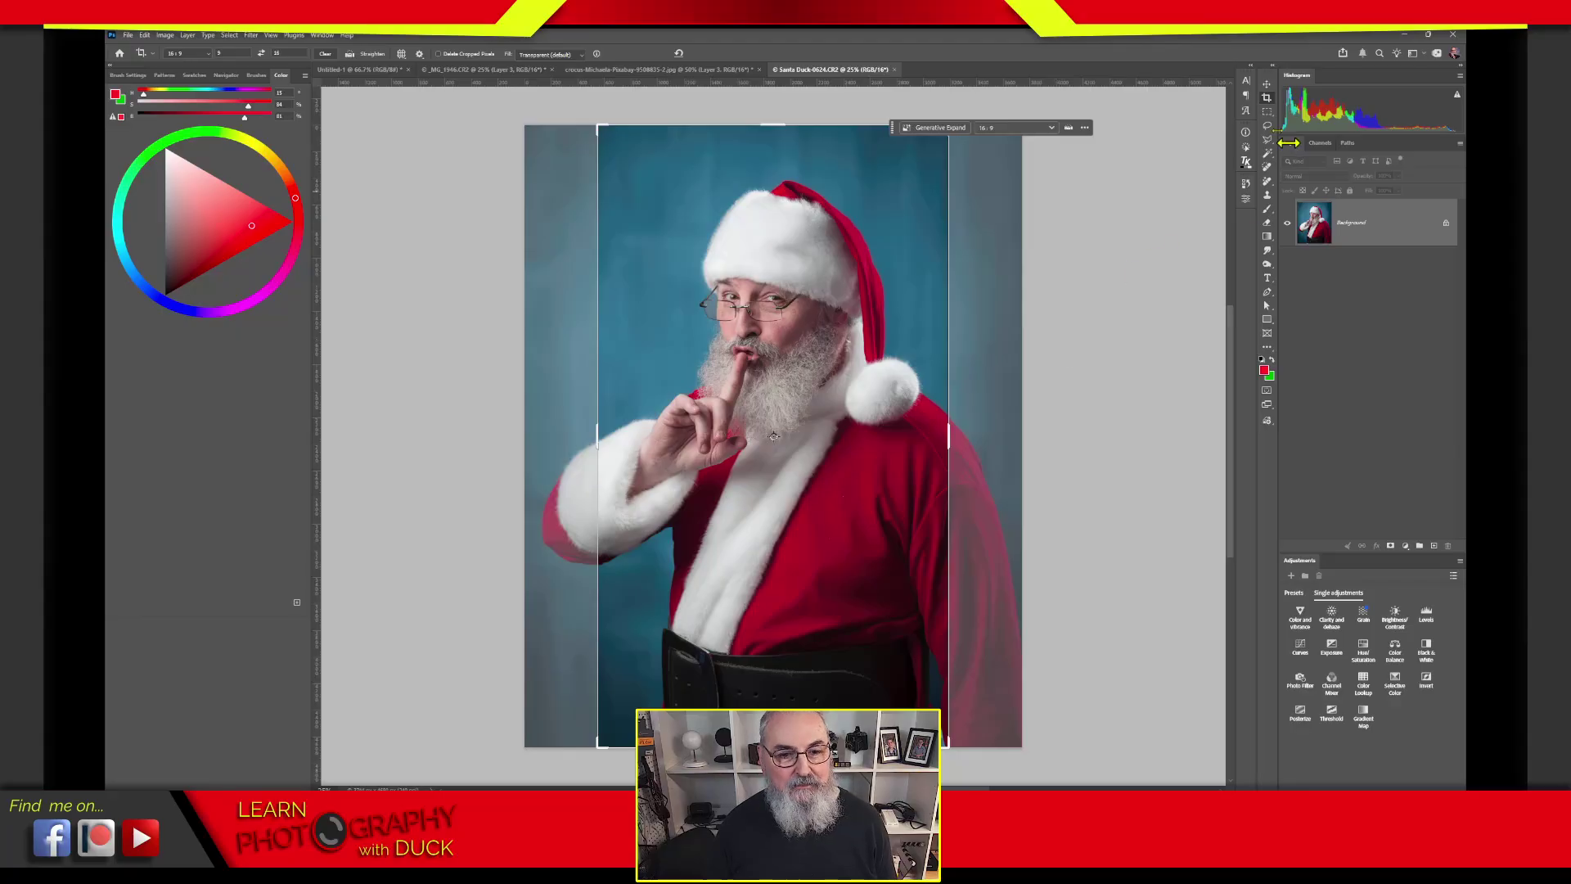
# Step: Dismiss the crop frame on the Santa photo and copy its background layer into the crocus artwork document
pyautogui.click(1268, 98)
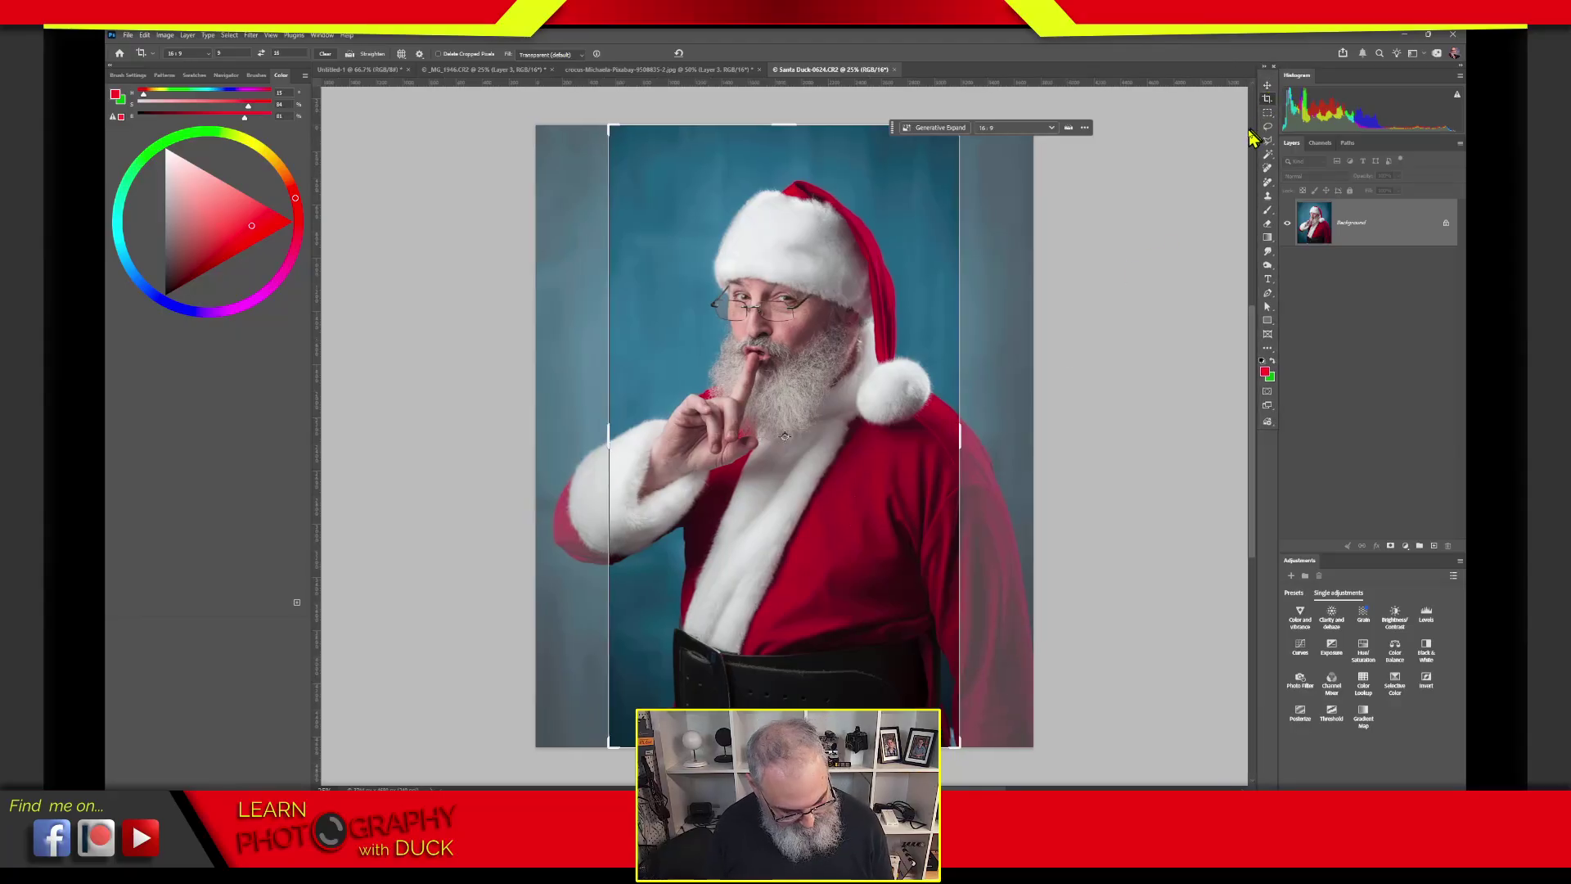
pyautogui.press('Escape')
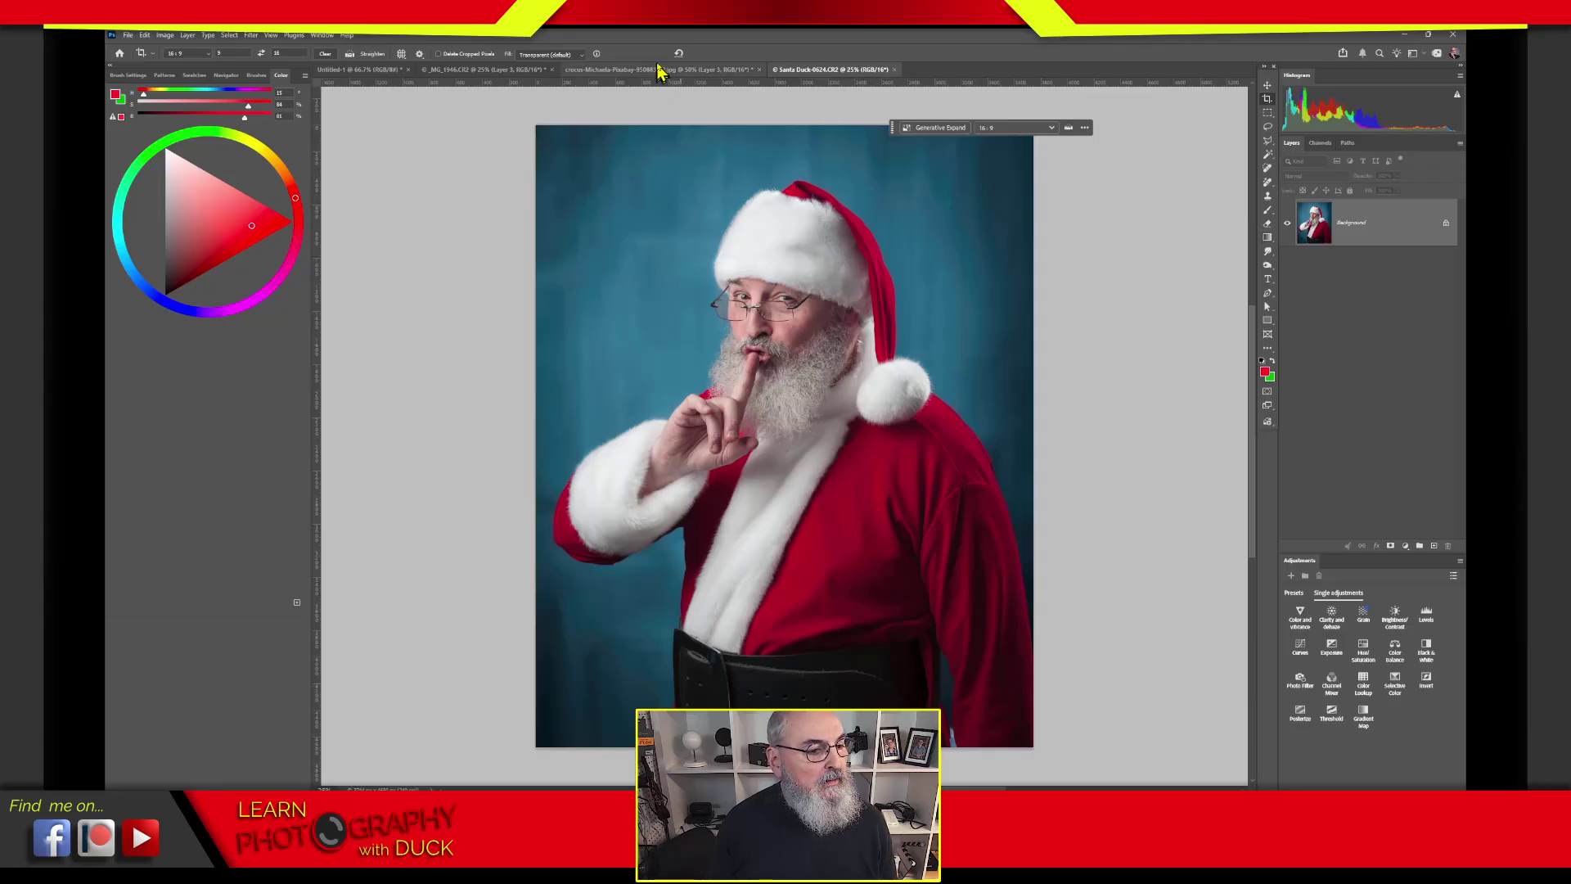
pyautogui.moveTo(1316, 219); pyautogui.dragTo(769, 417)
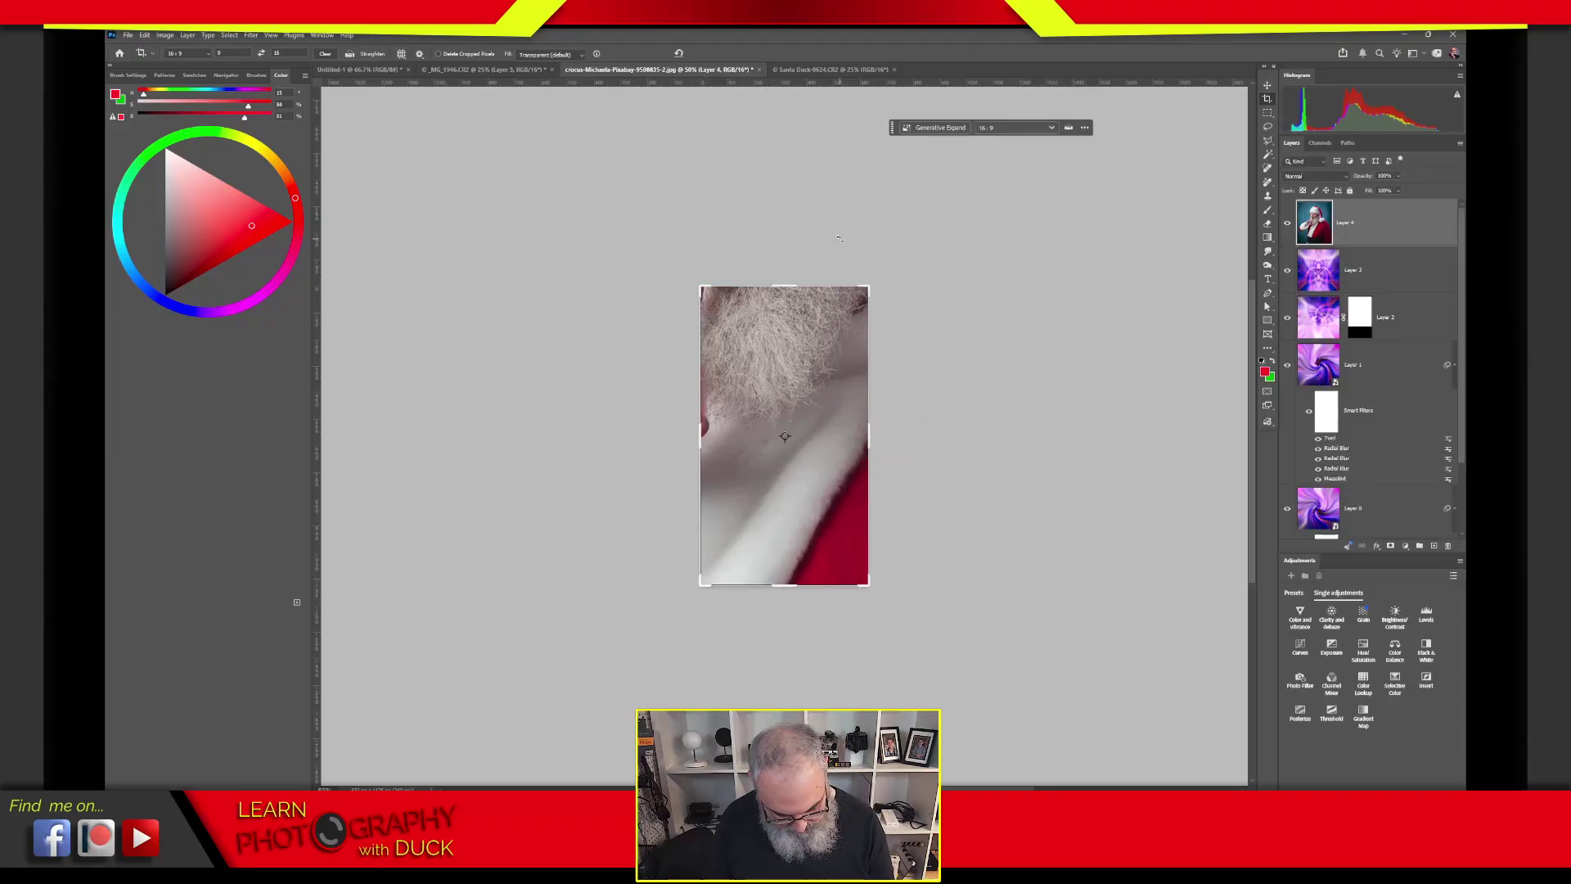
# Step: Scale the Santa layer down to slightly wider than the canvas, align it with the lower edge, and mask out its background
pyautogui.hotkey('ctrl', '0')
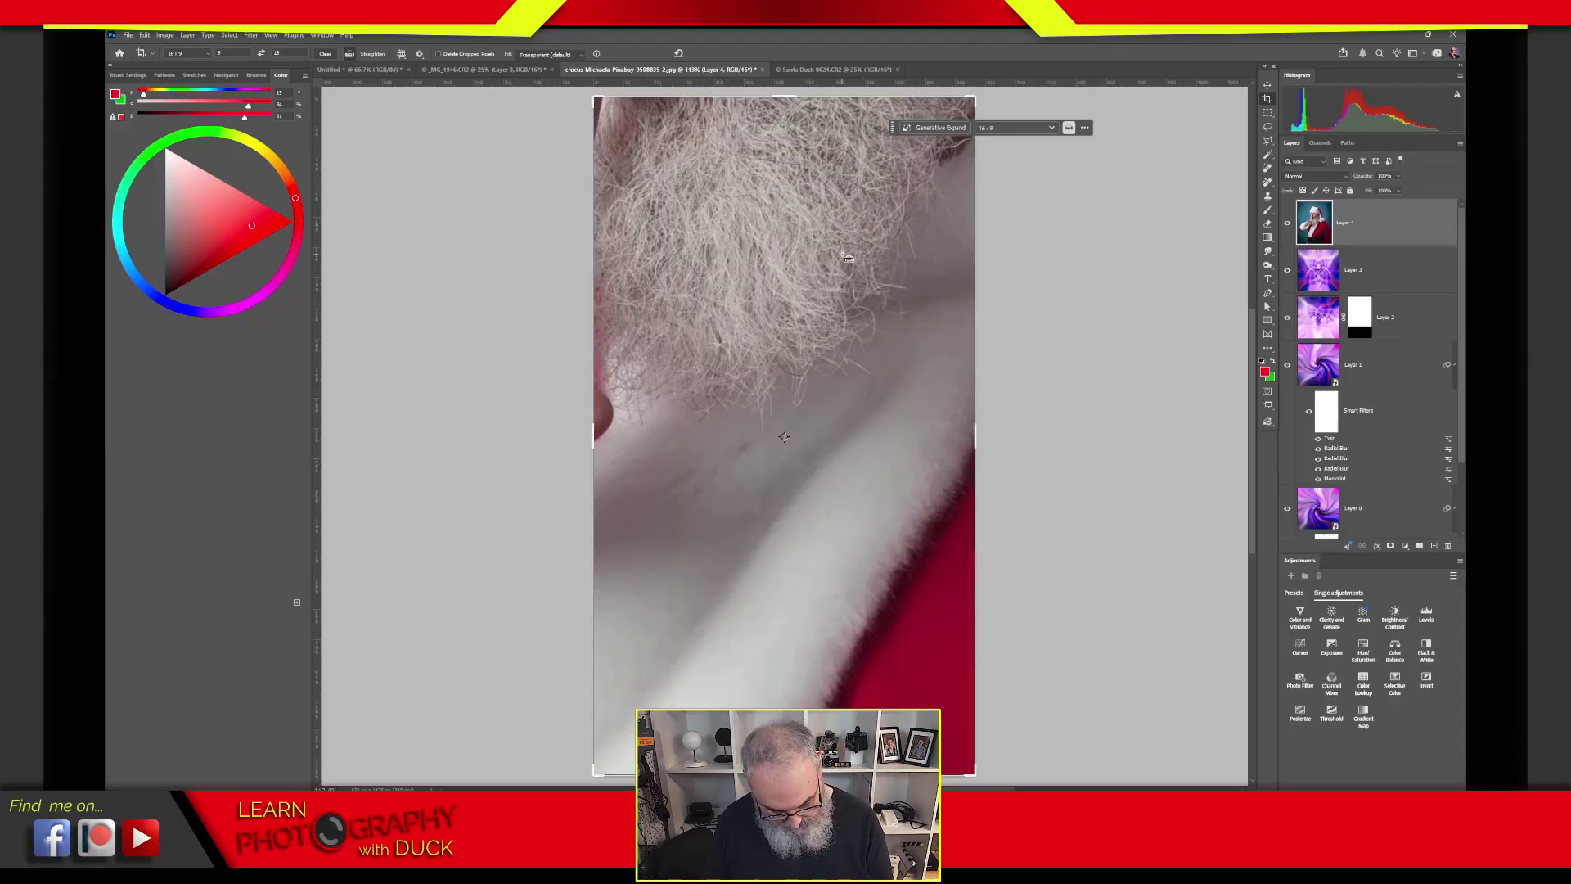
pyautogui.hotkey('ctrl', '-')
pyautogui.hotkey('ctrl', '-')
pyautogui.hotkey('ctrl', '-')
pyautogui.hotkey('ctrl', '-')
pyautogui.hotkey('ctrl', '-')
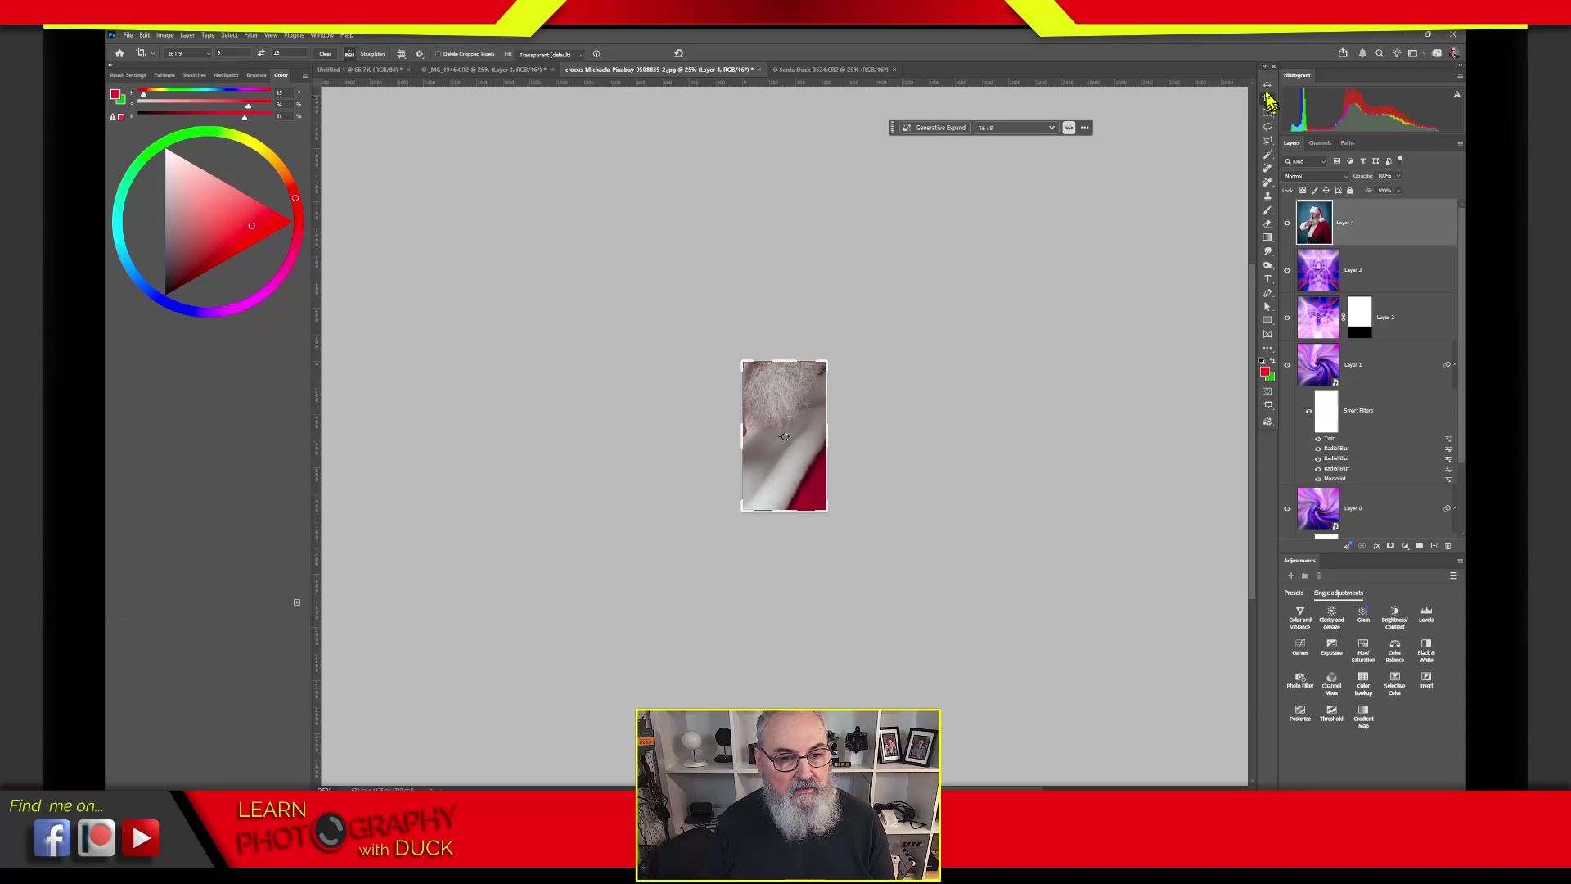
pyautogui.click(1266, 86)
pyautogui.hotkey('ctrl', '-')
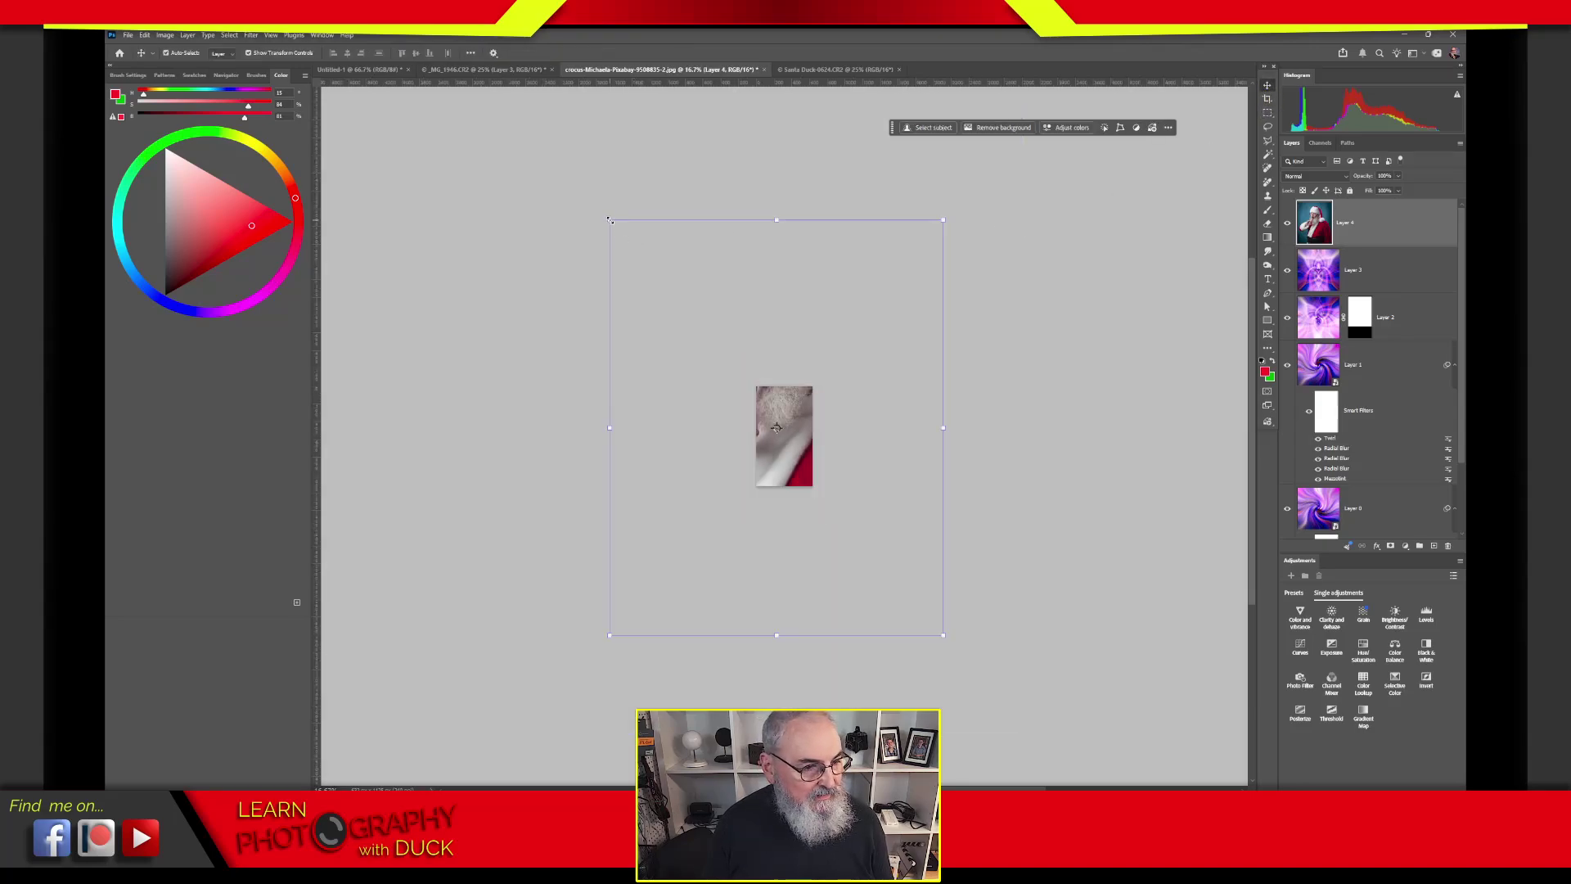
pyautogui.moveTo(608, 219); pyautogui.dragTo(735, 387)
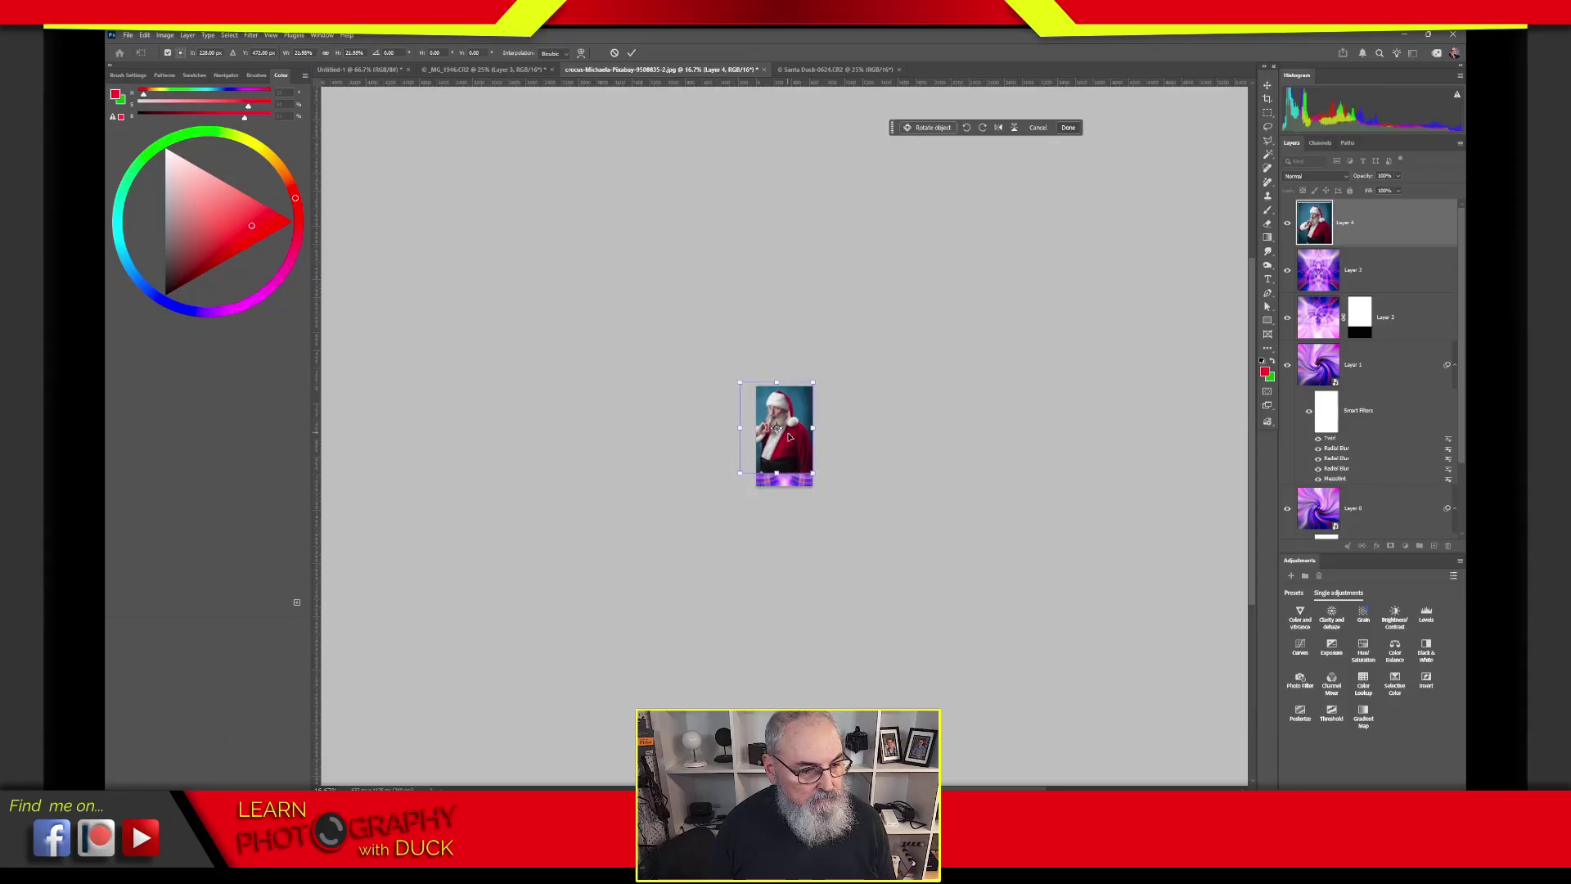
pyautogui.moveTo(790, 435); pyautogui.dragTo(794, 455)
pyautogui.hotkey('ctrl', '0')
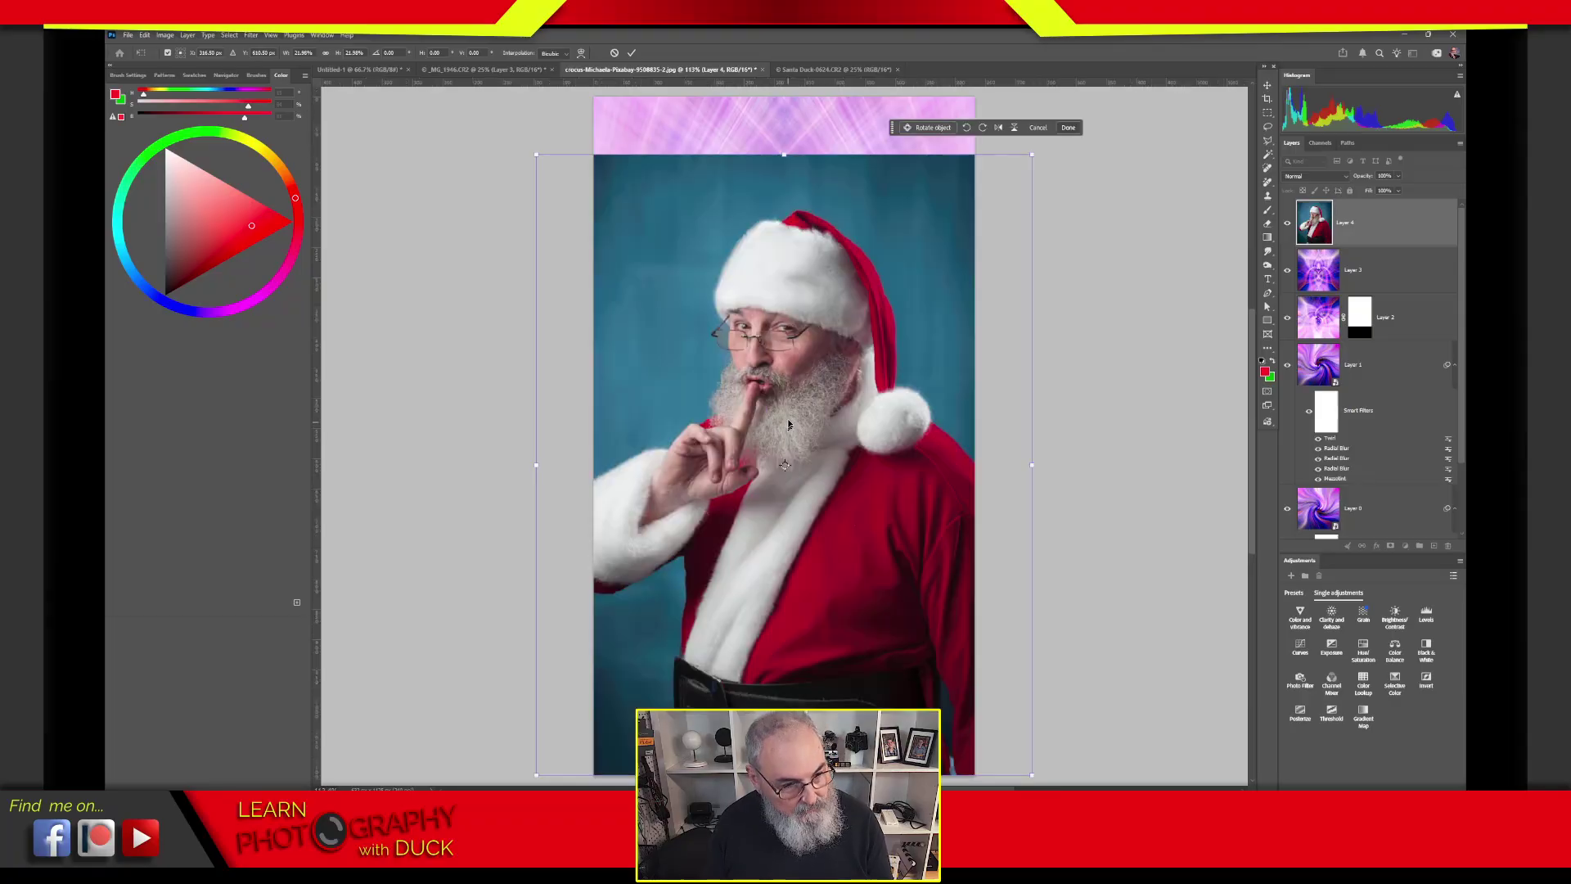
pyautogui.click(1068, 128)
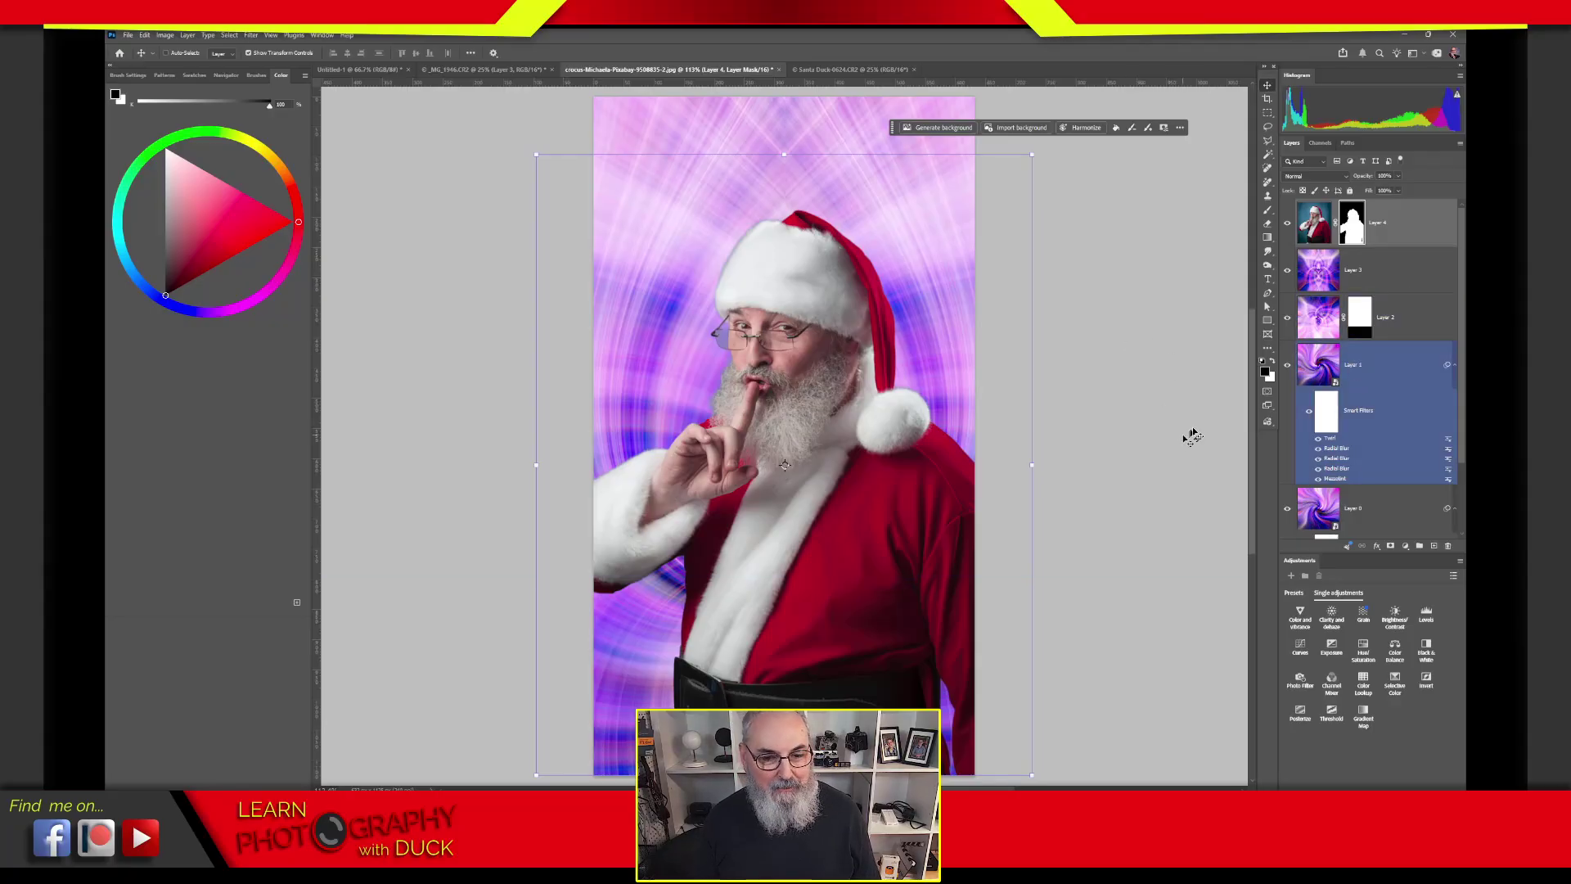
# Step: Select Layer 3, and review the Untitled-1 abstract, the original Santa photo and the crocus composite
pyautogui.click(1425, 284)
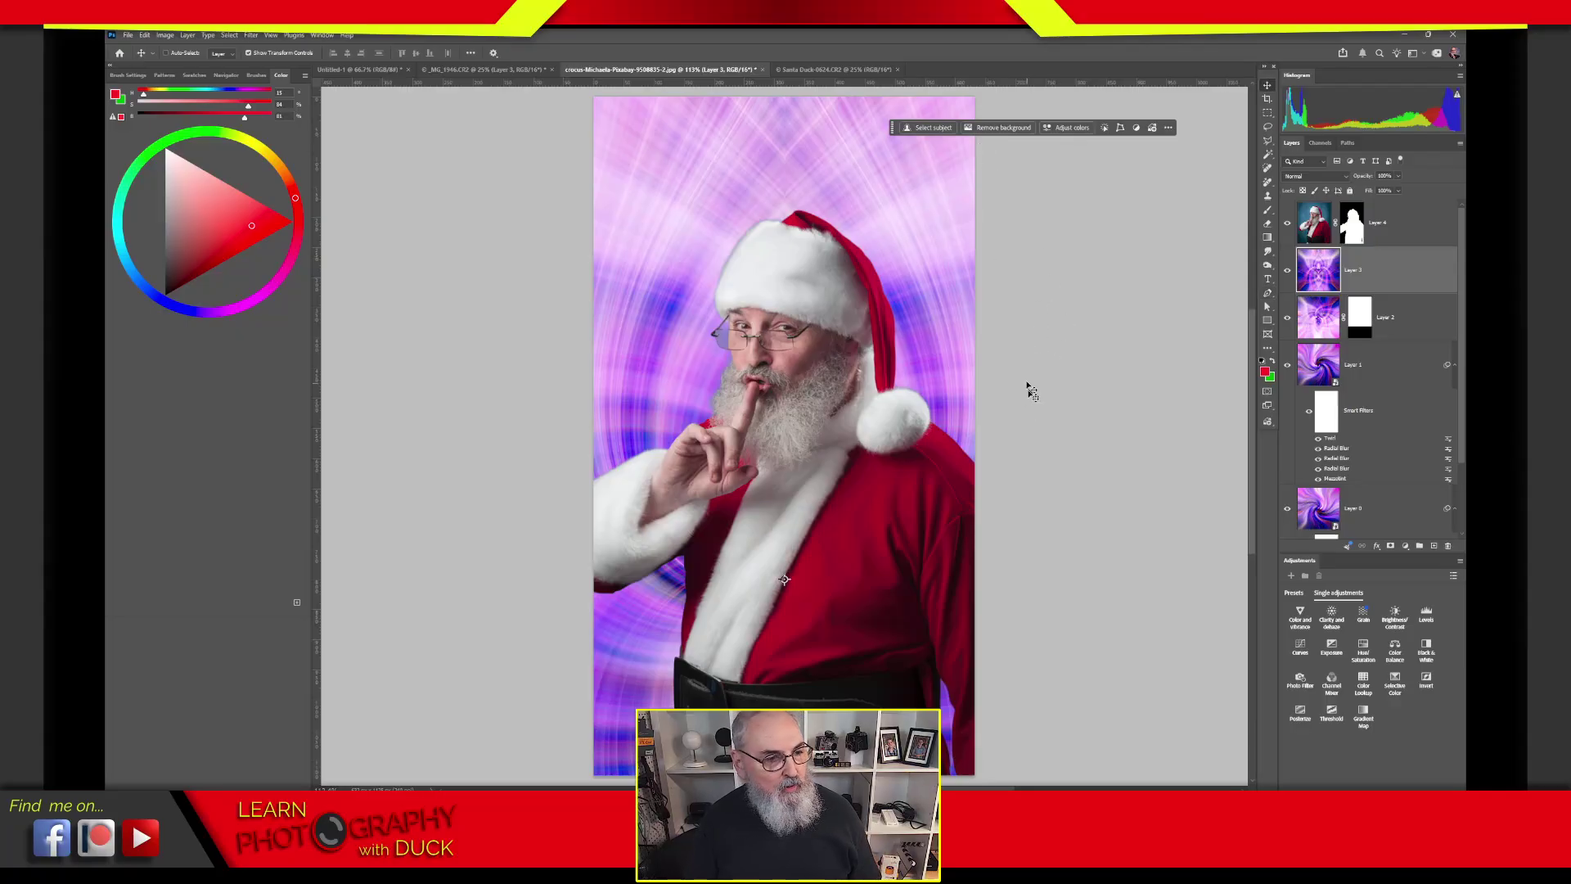
pyautogui.click(370, 70)
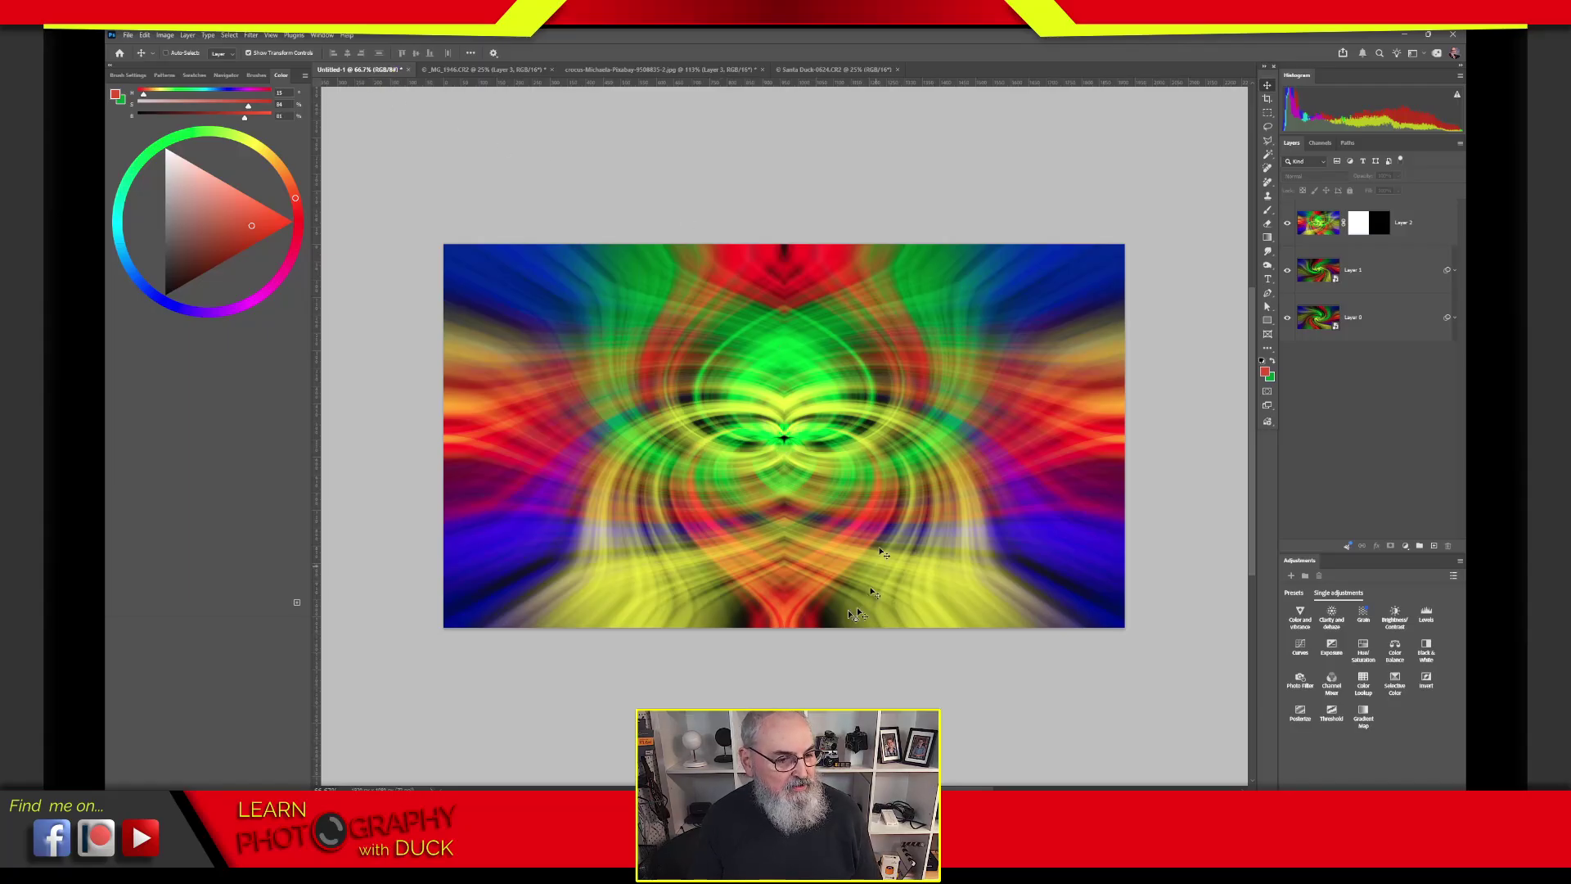
pyautogui.click(835, 70)
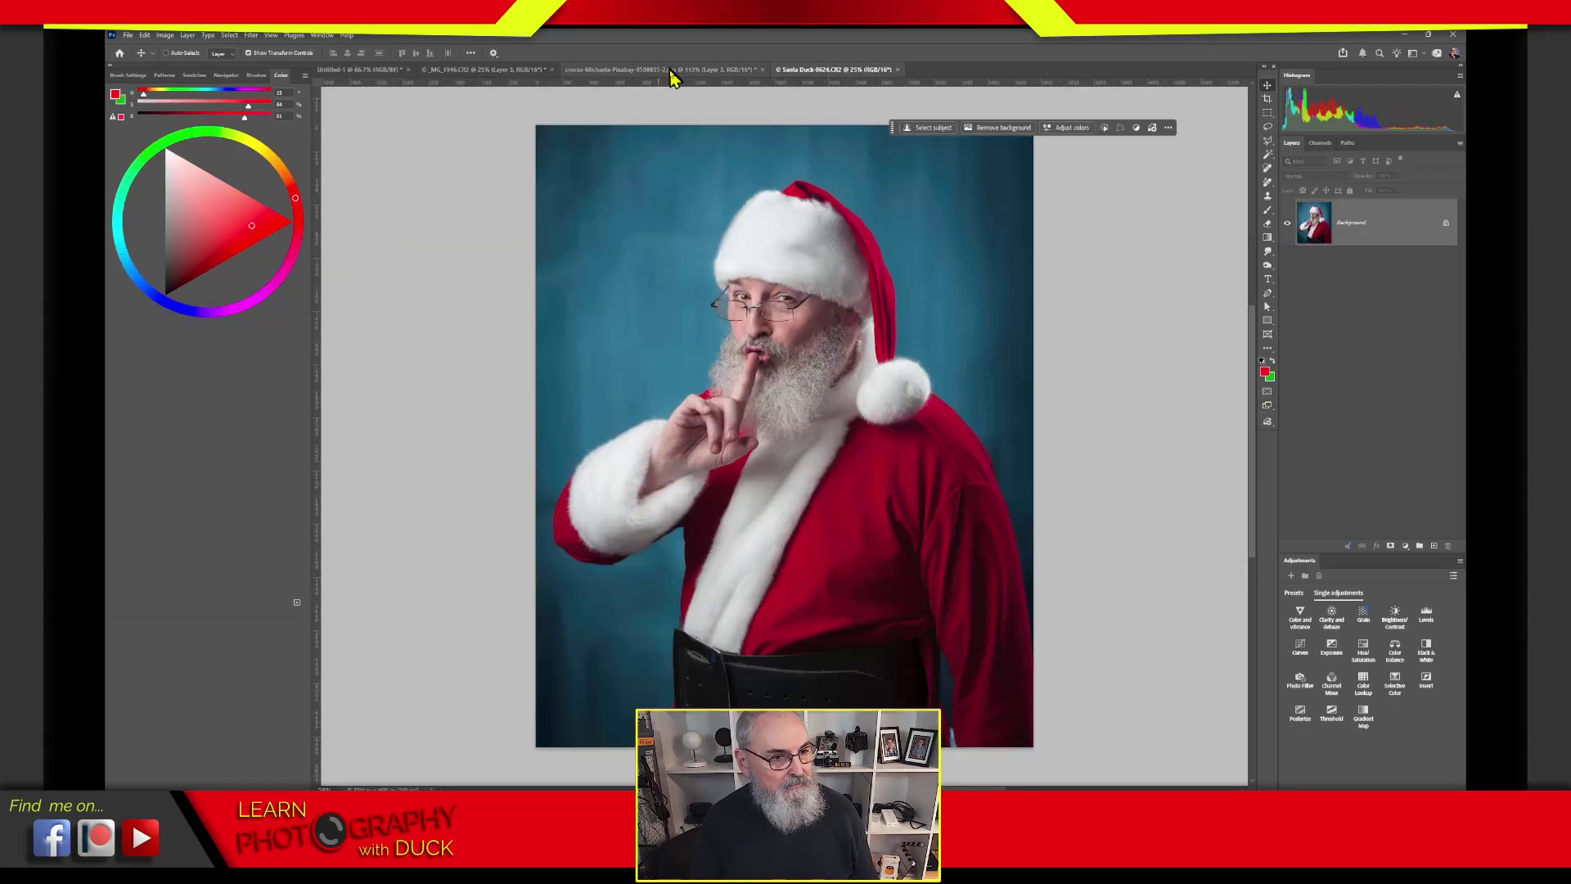
pyautogui.click(698, 70)
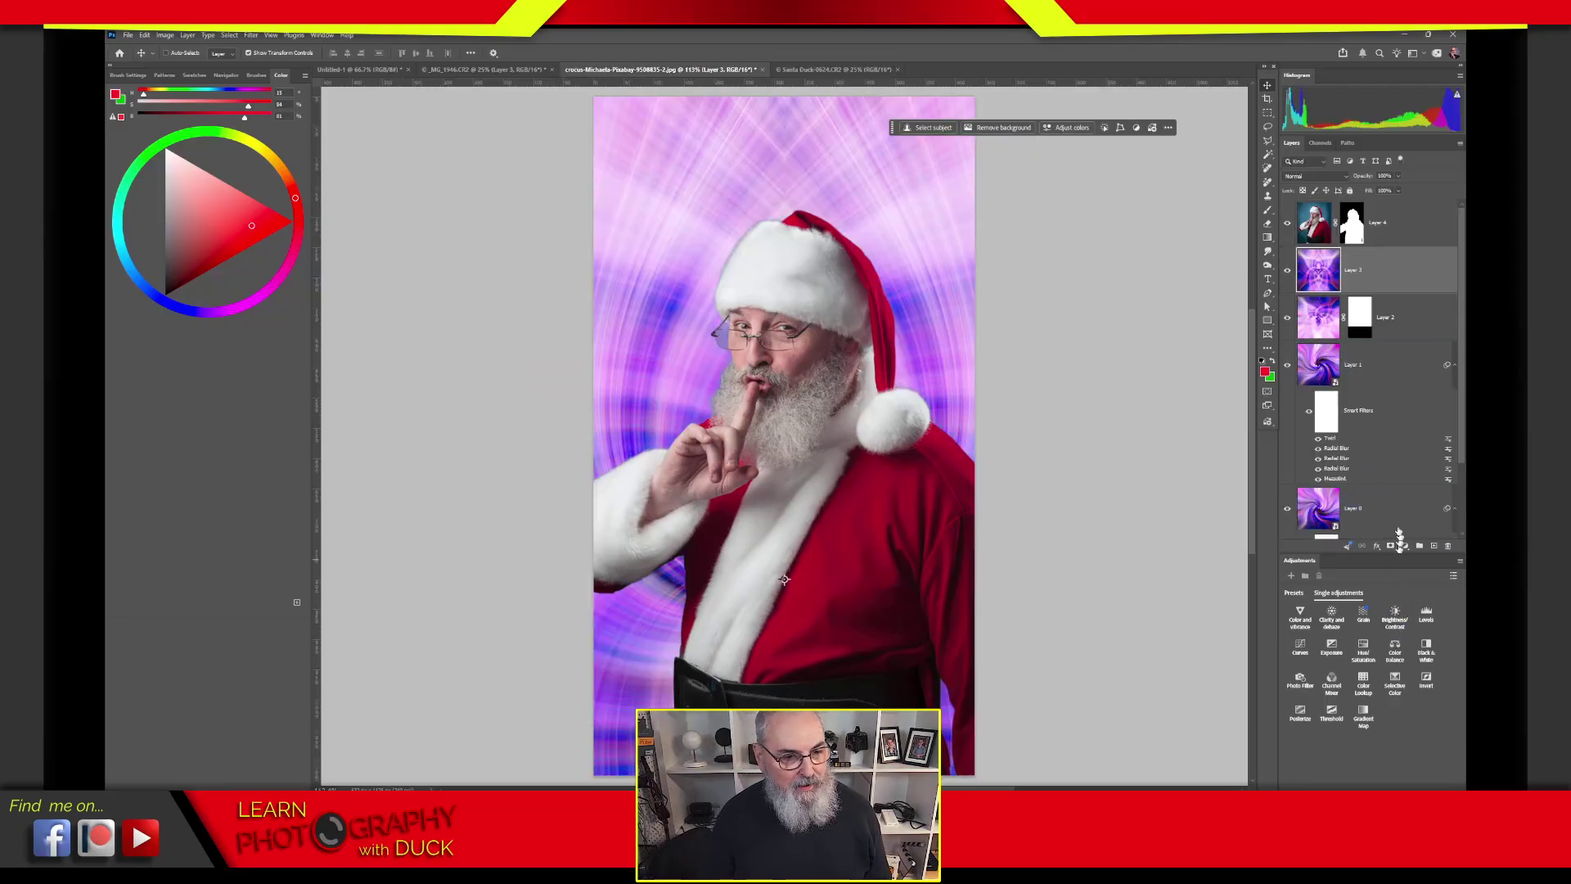
pyautogui.moveTo(1398, 534); pyautogui.dragTo(1387, 438)
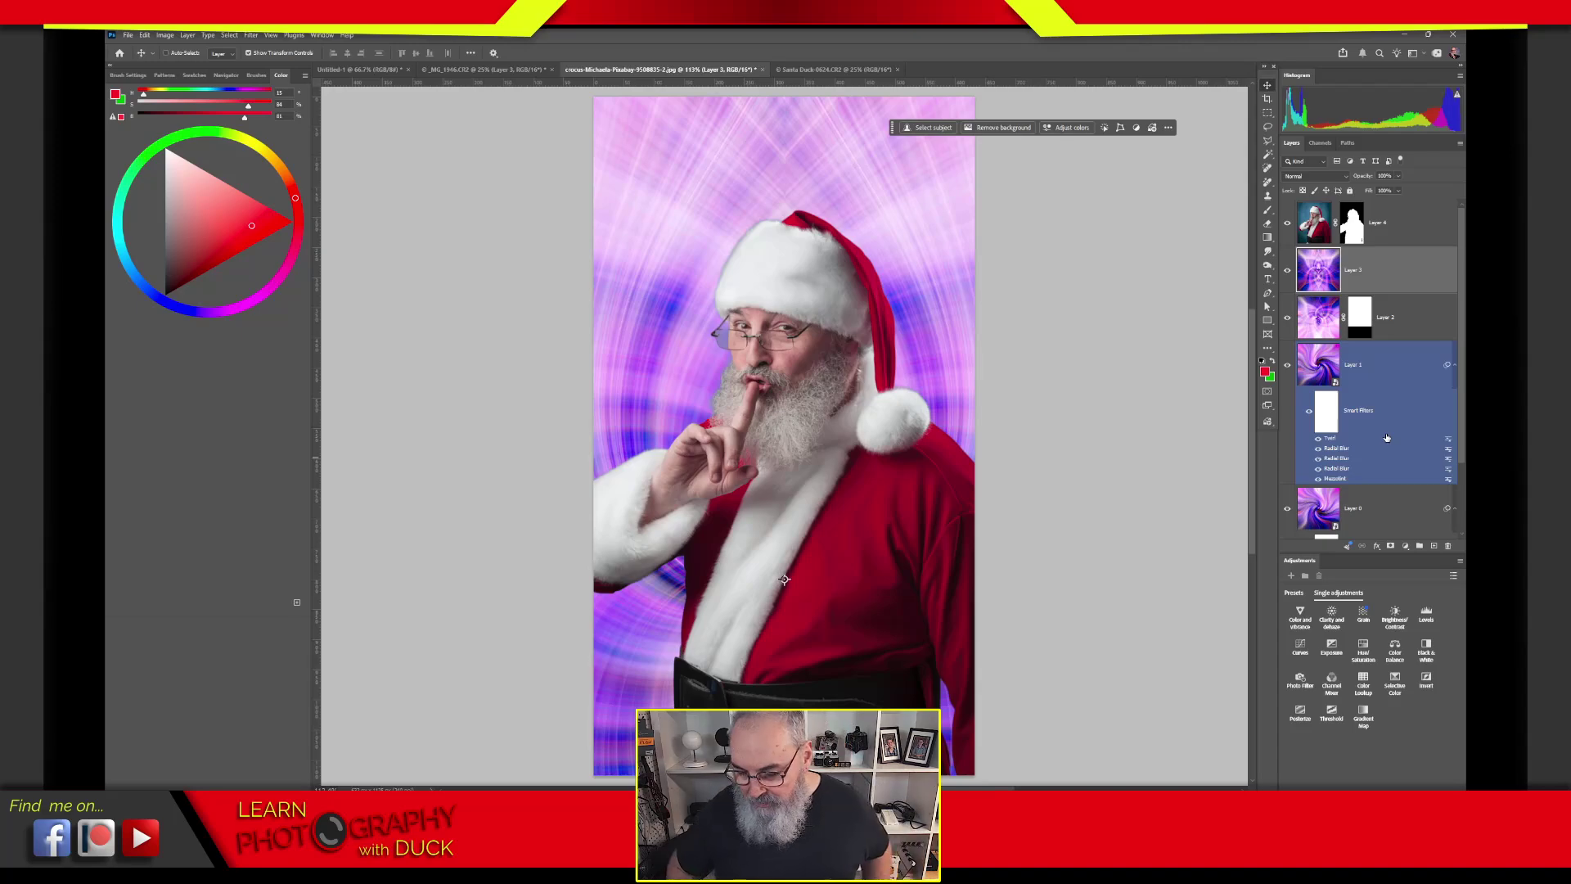